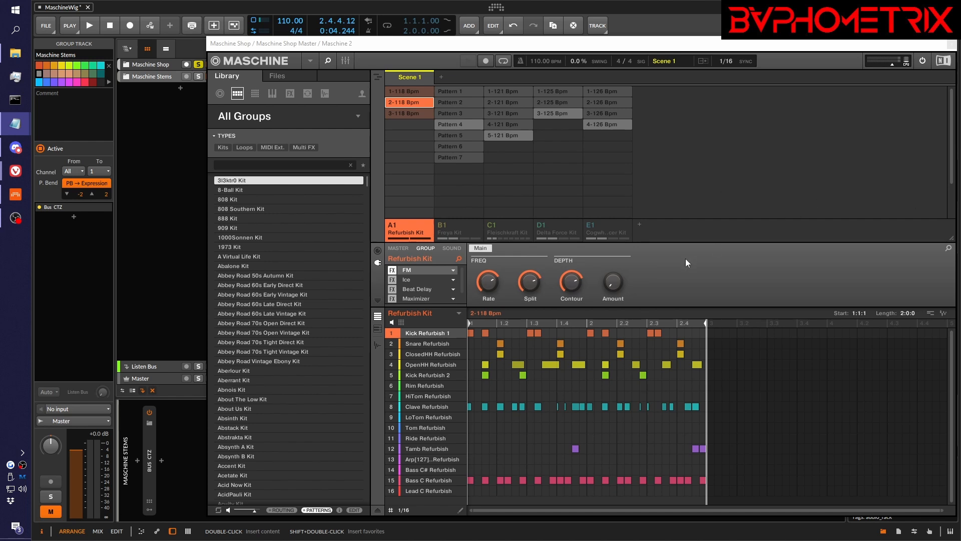
- Play the Refurbish Kit pattern 2-118 Bpm through the soloed Maschine Shop track, and stop playback
left_click(161, 278)
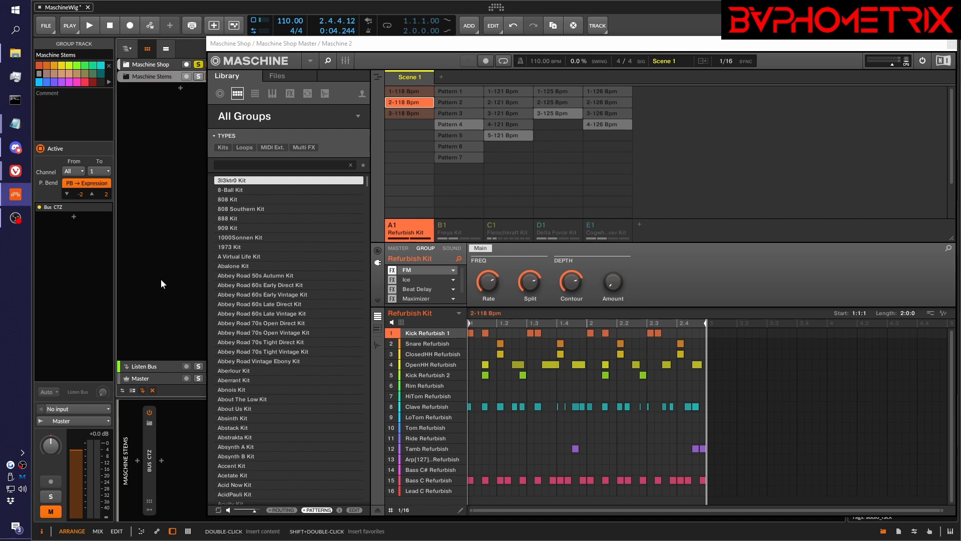
key("space")
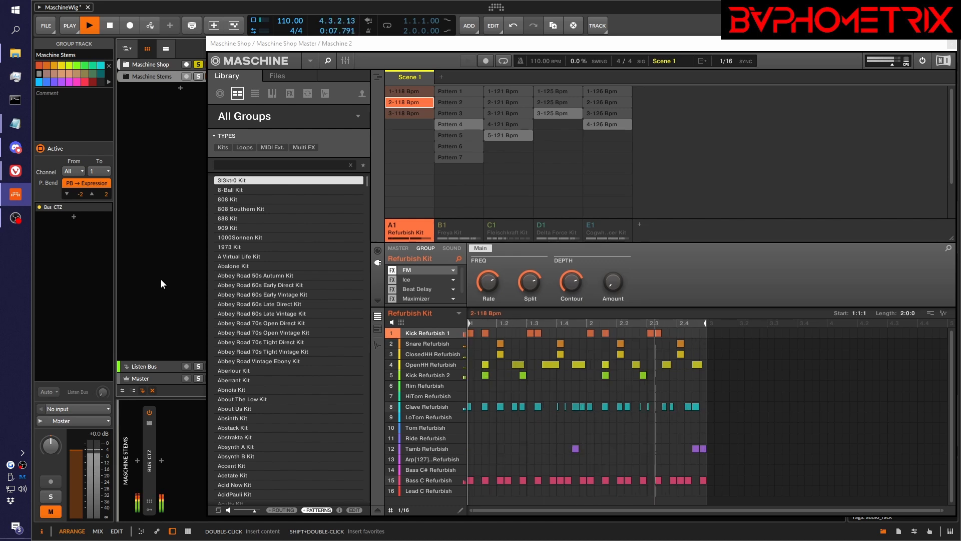
key("space")
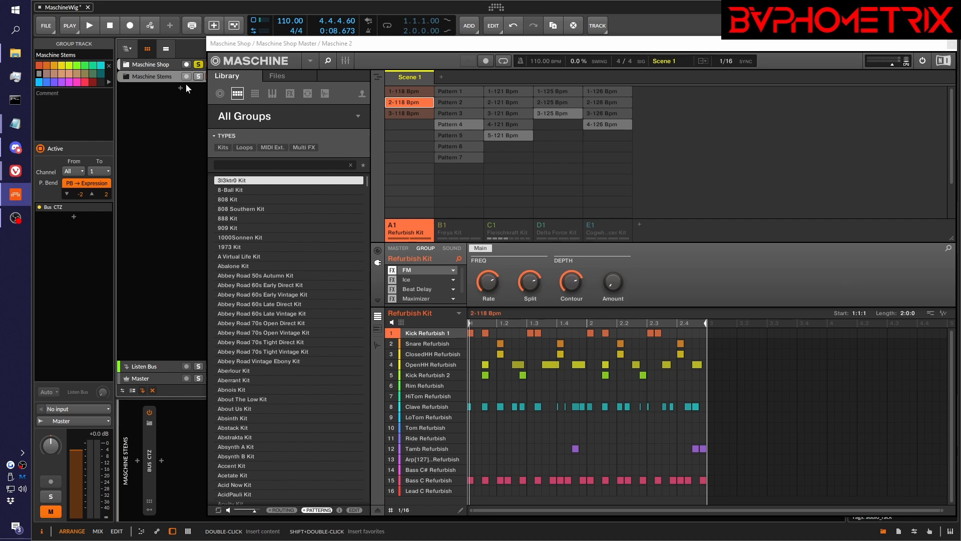
- Solo the Maschine Stems group track, play the same pattern through it, and stop playback
key("s")
key("space")
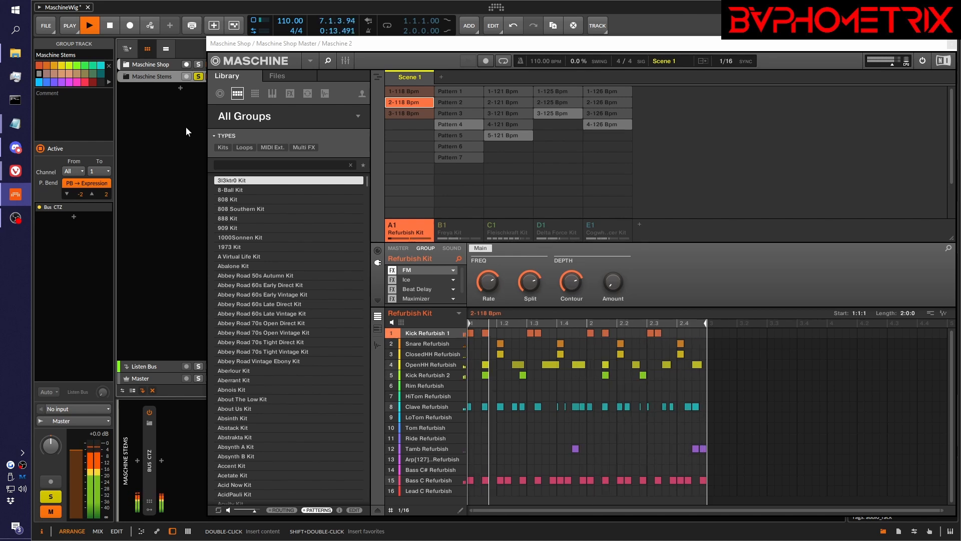
key("space")
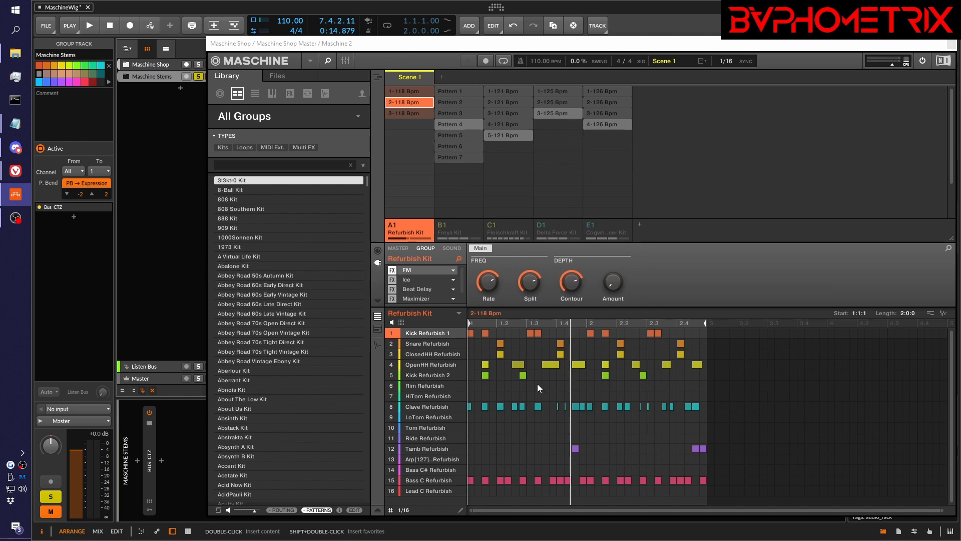
mouse_move(439, 337)
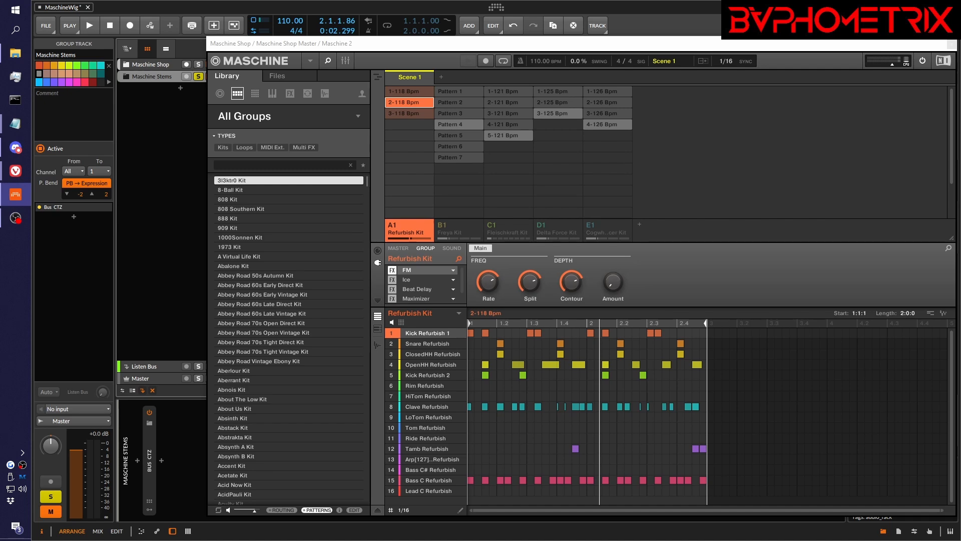
- Switch to the browser, check the Native Instruments Maschine production systems catalogue, and bring up the Expansions page
key("alt+Tab")
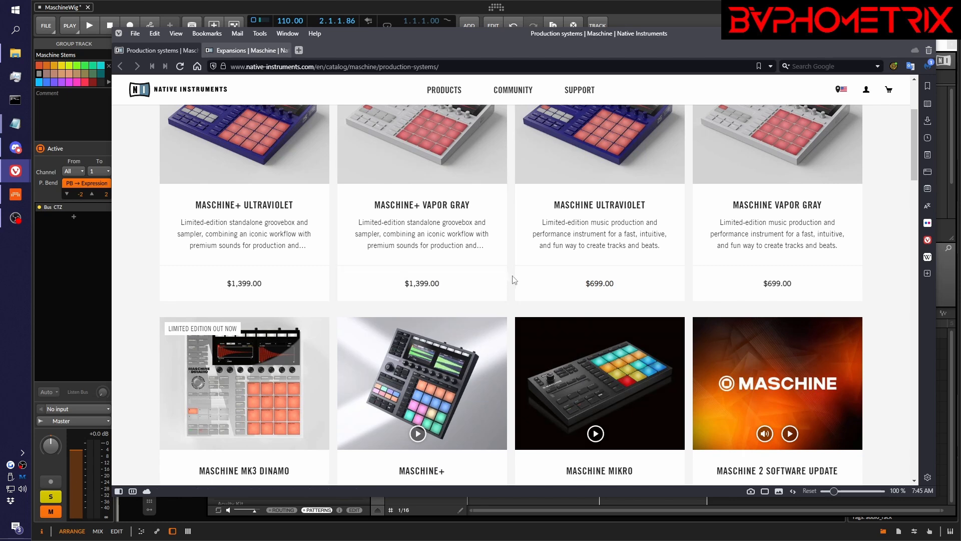
scroll(532, 272, "up", 3)
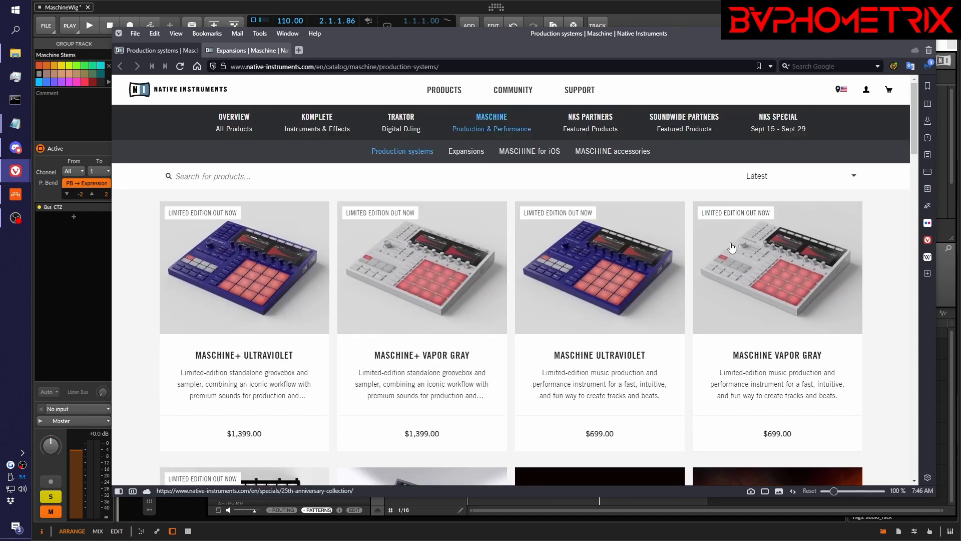
left_click(253, 49)
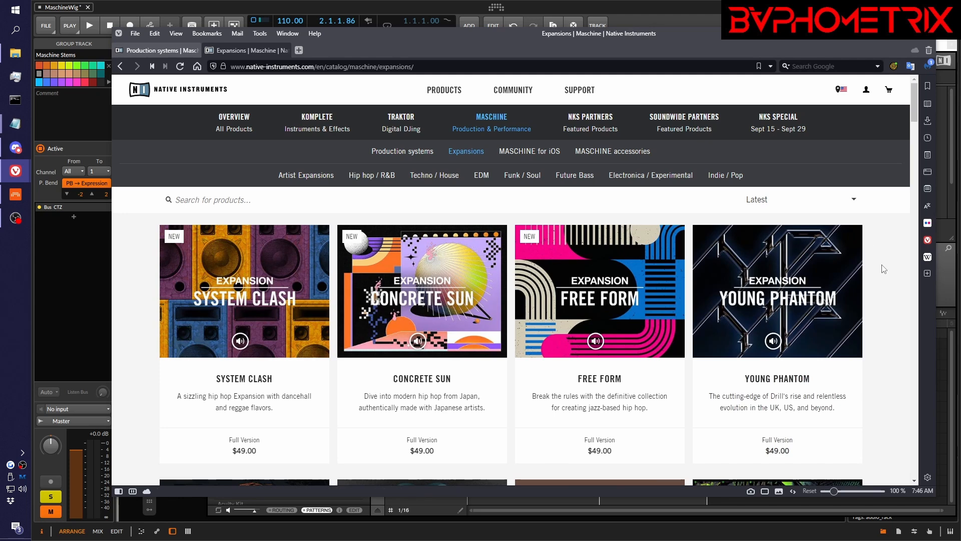
- Browse the catalogue of Maschine Expansions on the Native Instruments site and return to its beginning
scroll(884, 270, "down", 10)
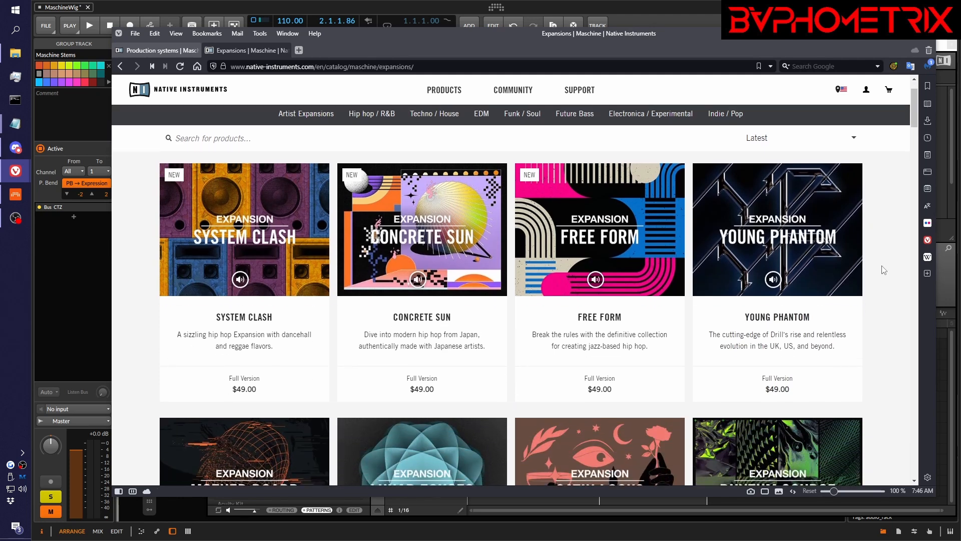
scroll(884, 270, "down", 5)
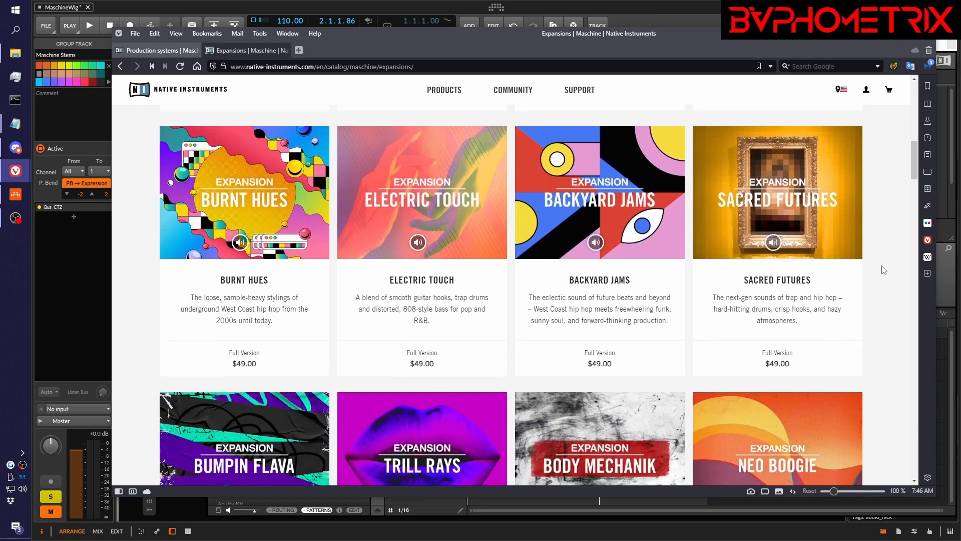
scroll(884, 269, "down", 1)
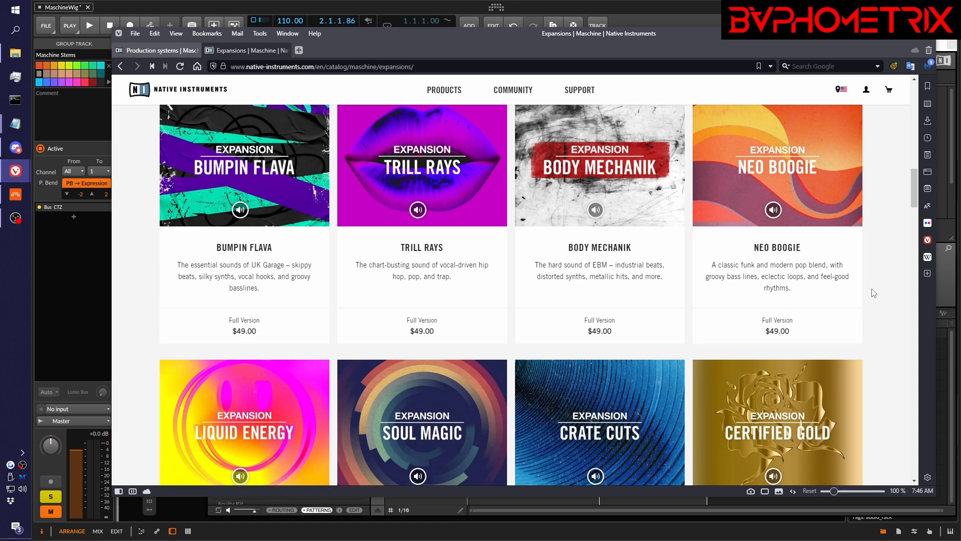
scroll(873, 292, "down", 1)
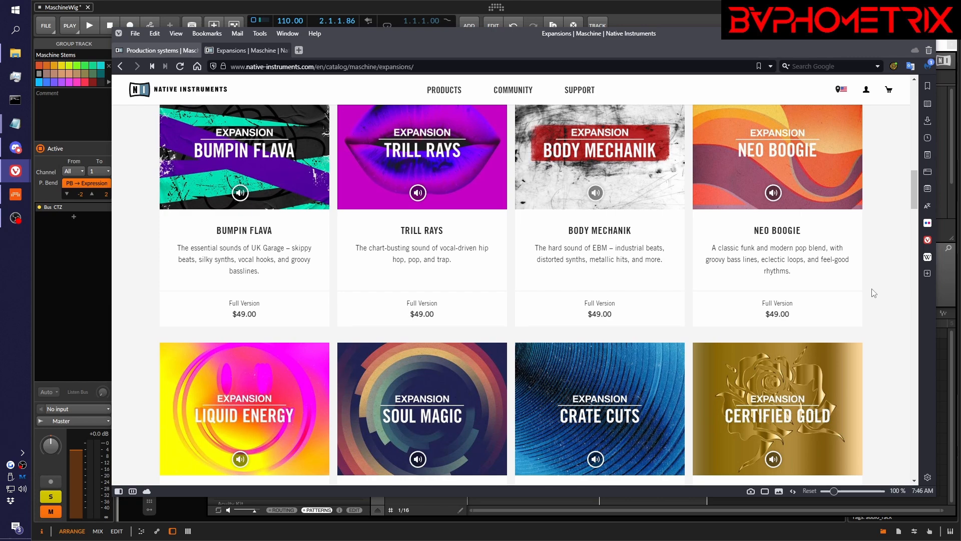
scroll(873, 293, "down", 7)
scroll(874, 293, "down", 4)
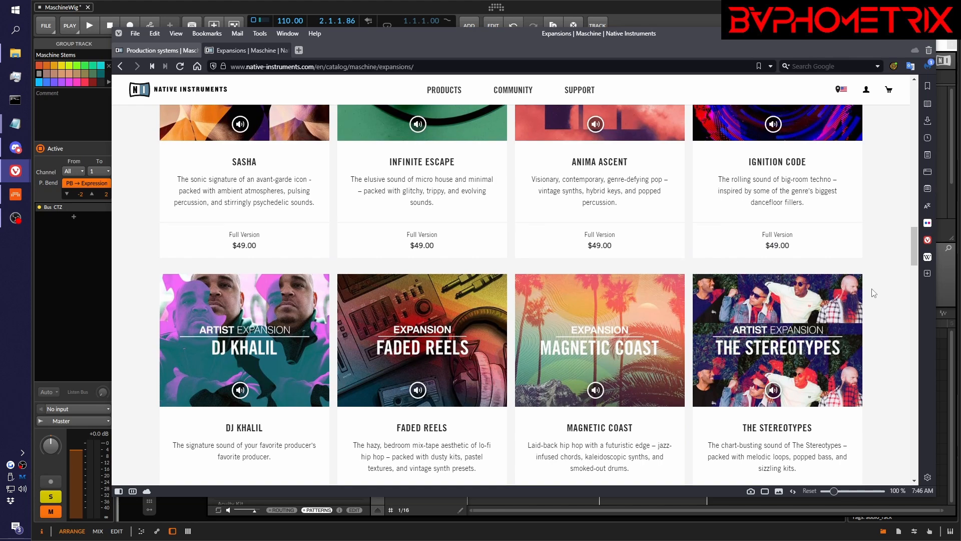
scroll(874, 293, "up", 16)
scroll(874, 293, "up", 11)
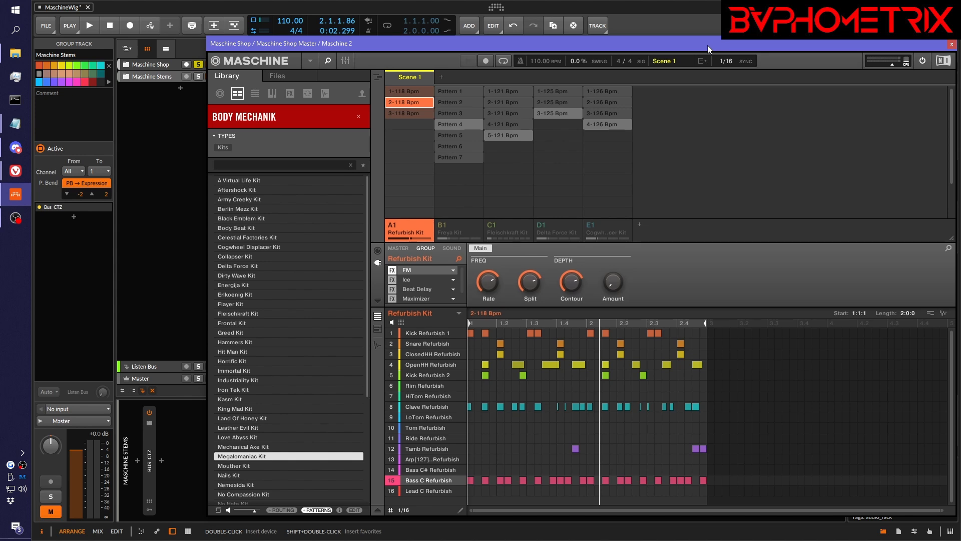
- Start playback with the Refurbish Kit pattern 1-118 Bpm and switch it to pattern 2-118 Bpm
left_click(422, 90)
left_click(193, 168)
key("space")
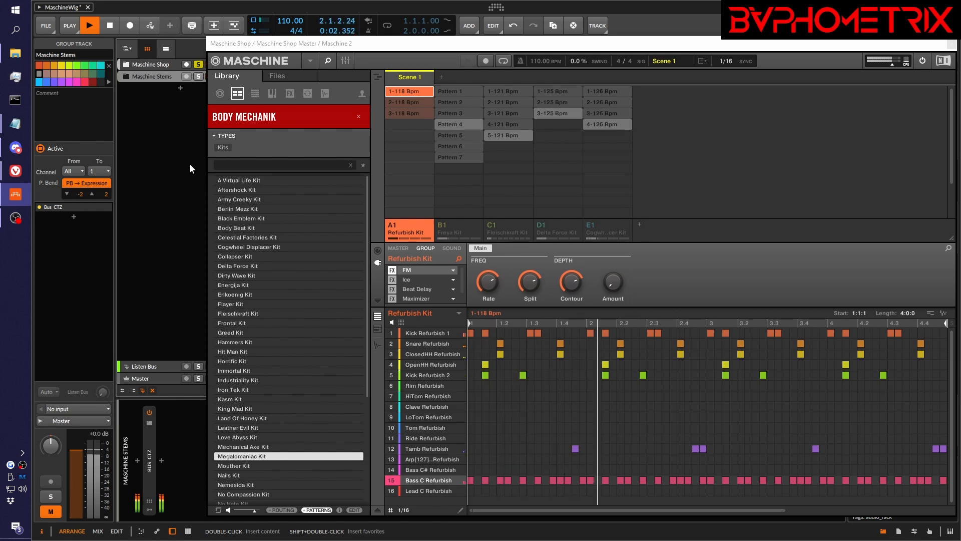
left_click(413, 103)
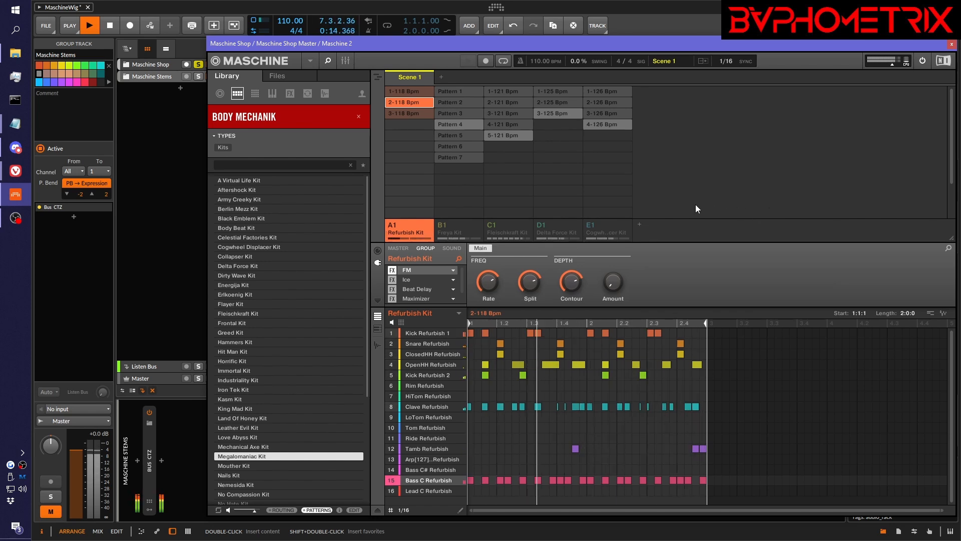
- Unmute the Cogwheel Displacer, Delta Force, Fleischkraft and Freya Kit groups one after another while the Refurbish Kit plays
left_click(590, 226)
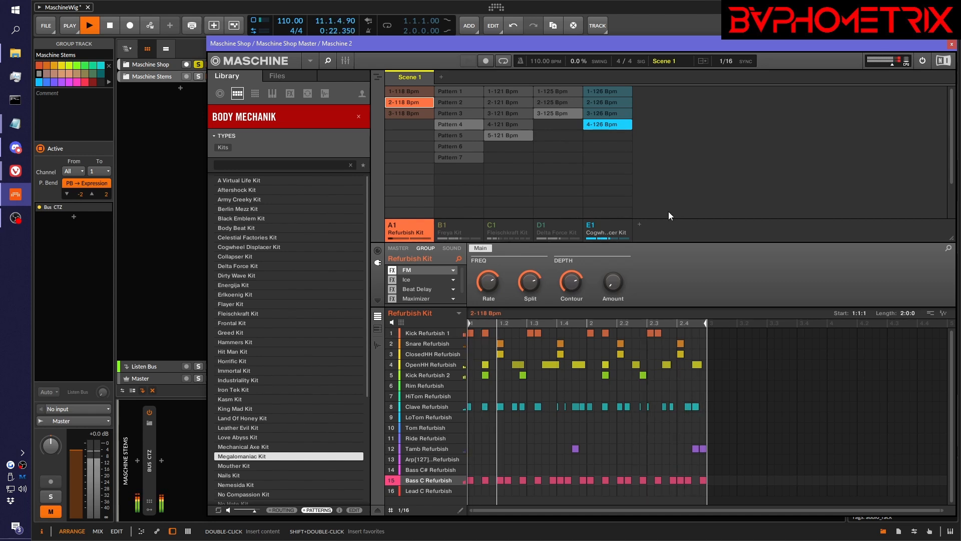
left_click(540, 225)
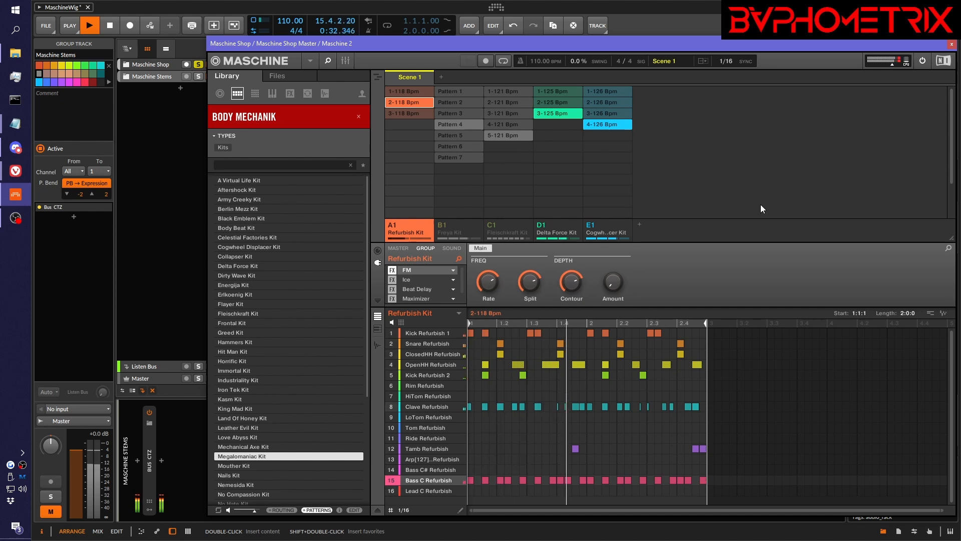
right_click(492, 224)
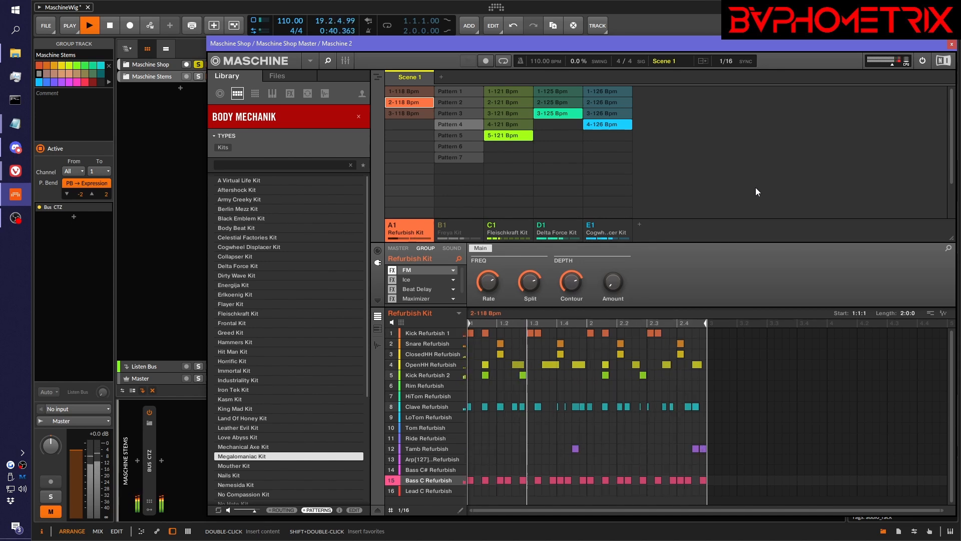
right_click(443, 221)
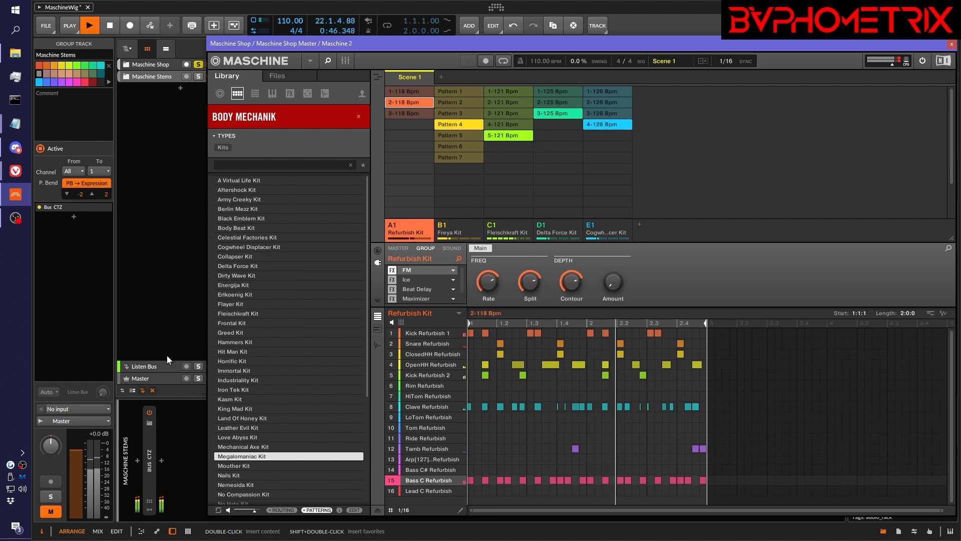
- Open the Loud Check meter on the Listen Bus, reset it, read the loudness of the combined groups, and close it
left_click(157, 368)
left_click(149, 495)
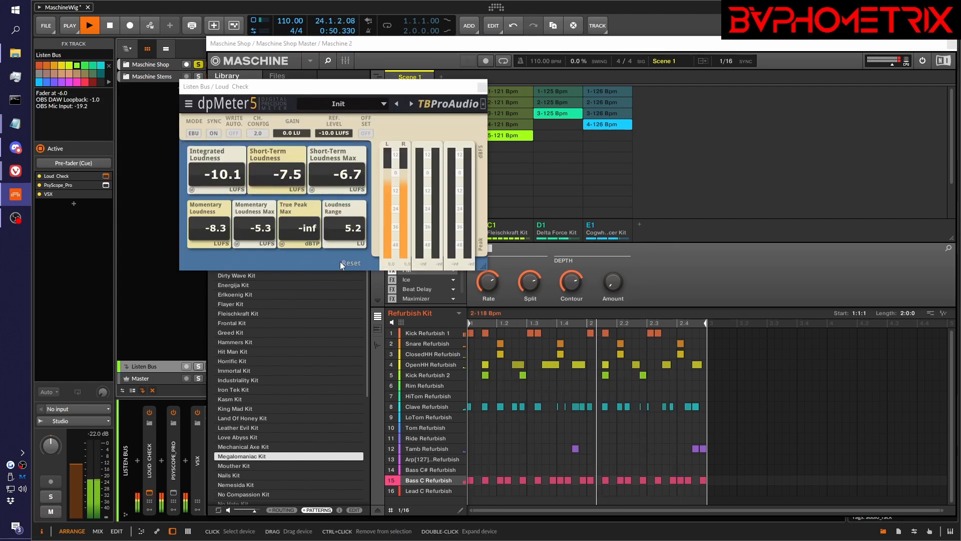
left_click(340, 262)
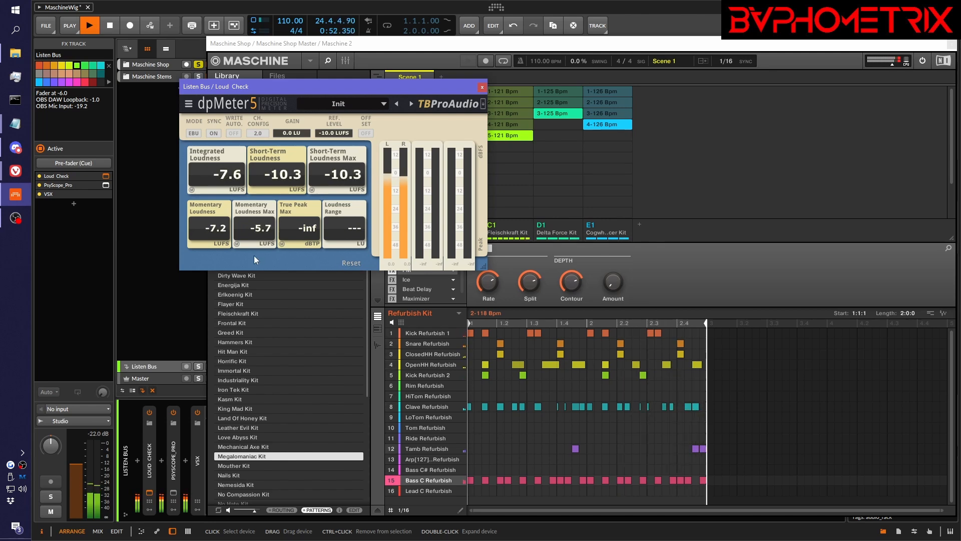
left_click_drag(311, 86, 190, 146)
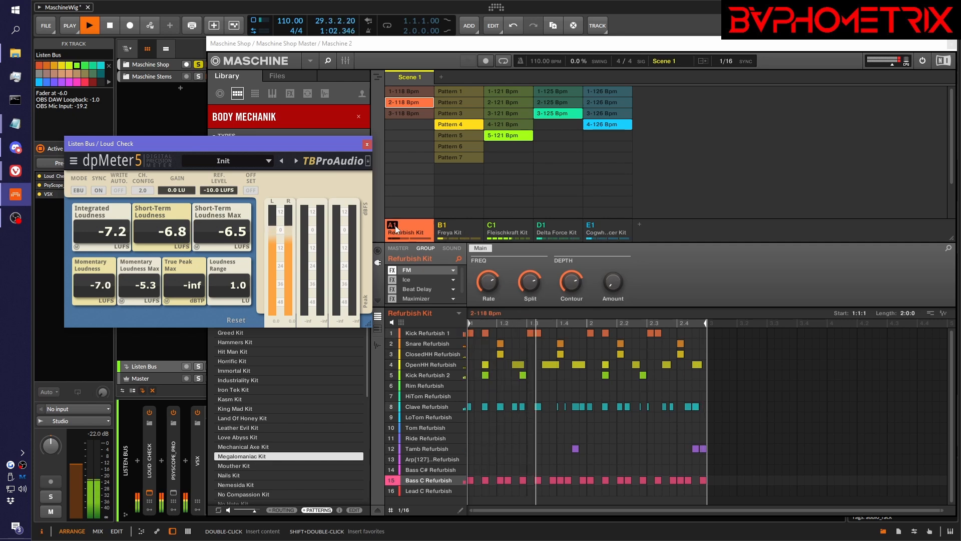
left_click(367, 145)
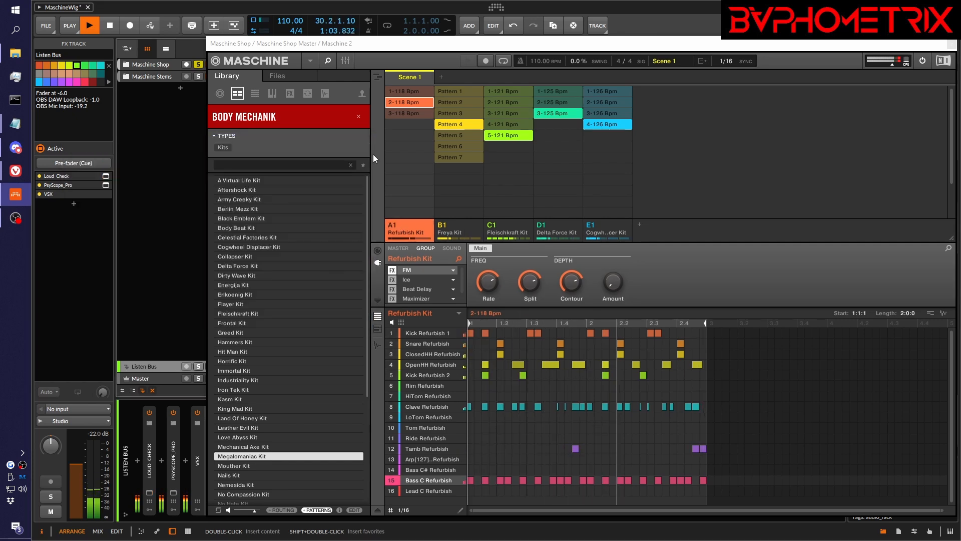
- Mute the Refurbish Kit, Delta Force Kit and Fleischkraft Kit groups during playback
left_click(392, 227)
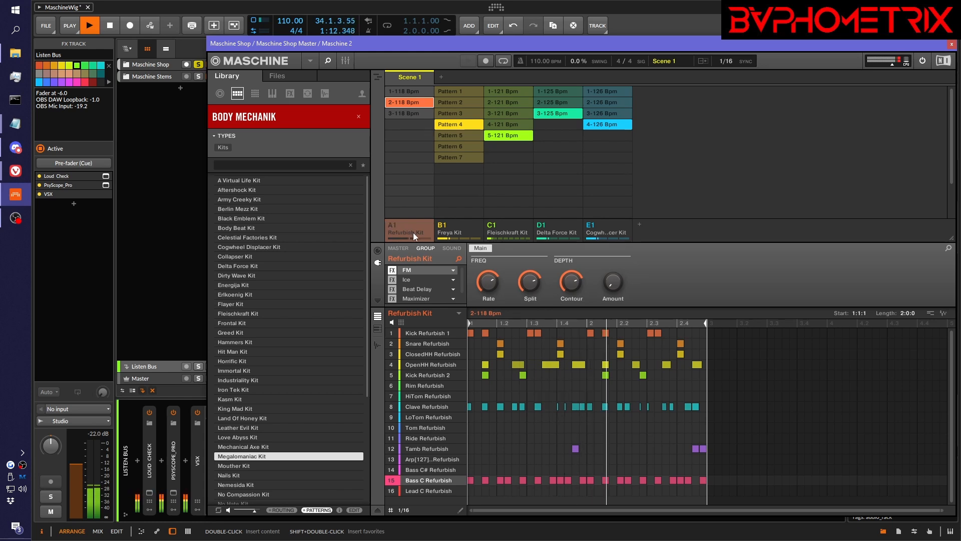
left_click(544, 228)
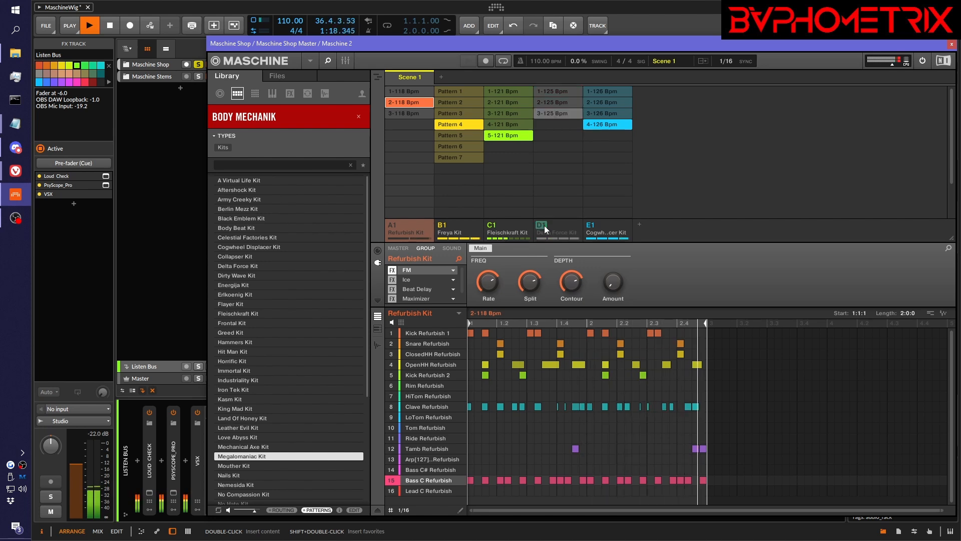
right_click(494, 223)
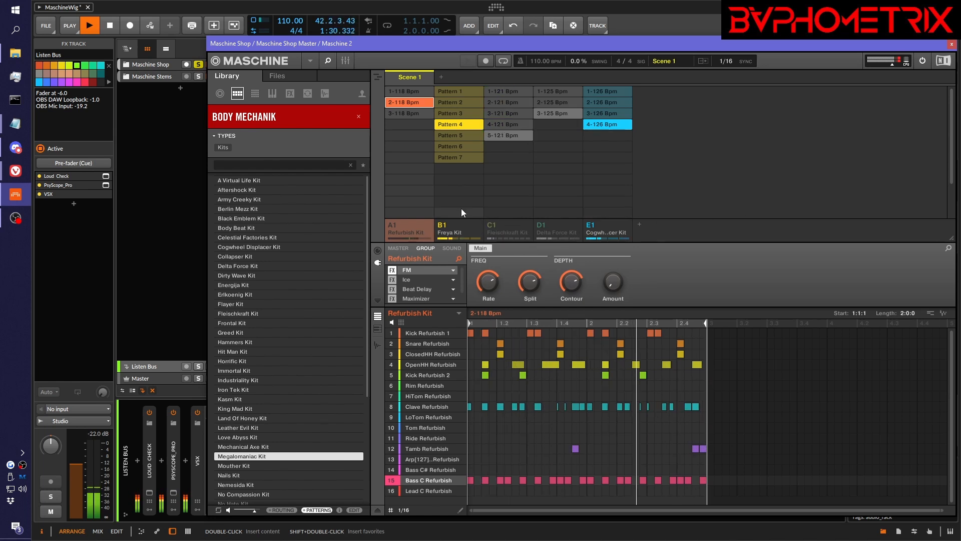
- Bring all five kit groups back, solo the Refurbish Kit group, and release the solo
right_click(394, 223)
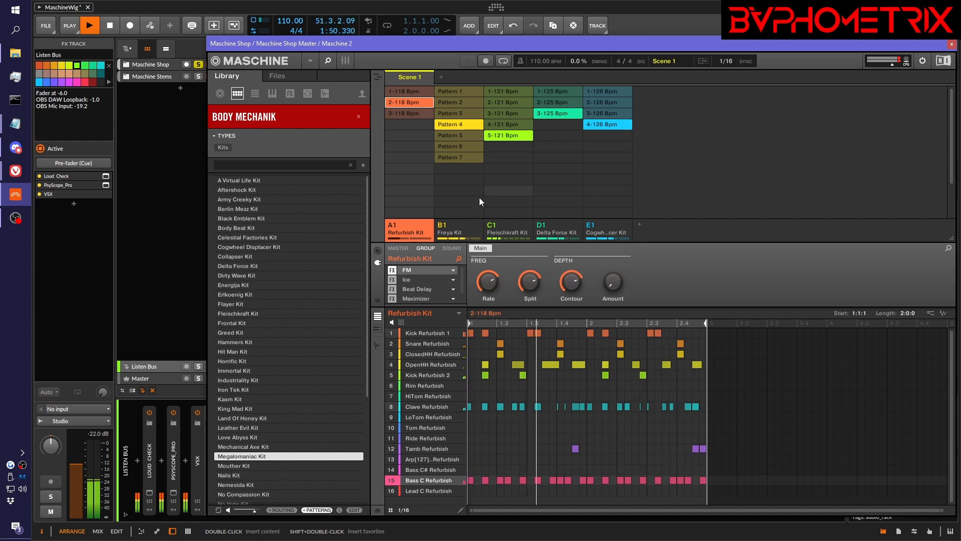
right_click(392, 226, "shift")
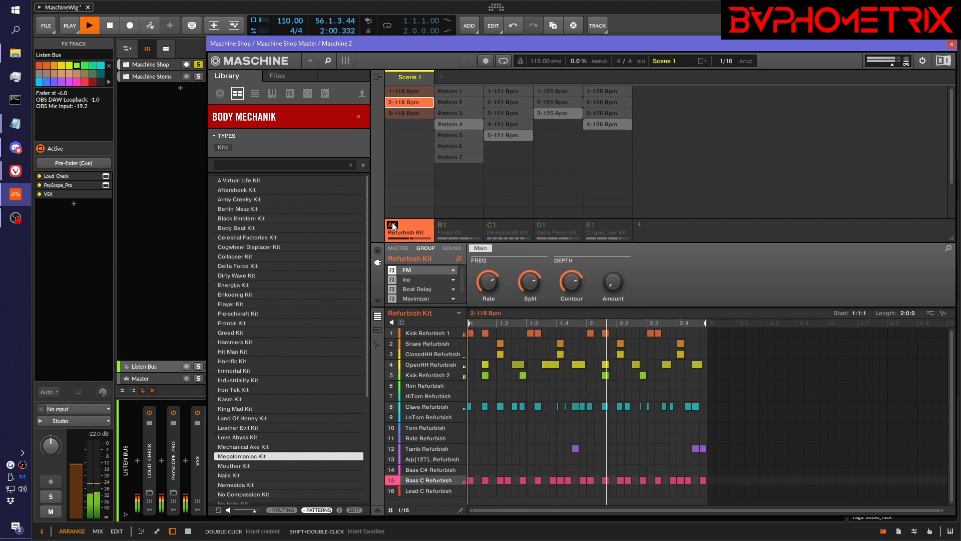
right_click(392, 225)
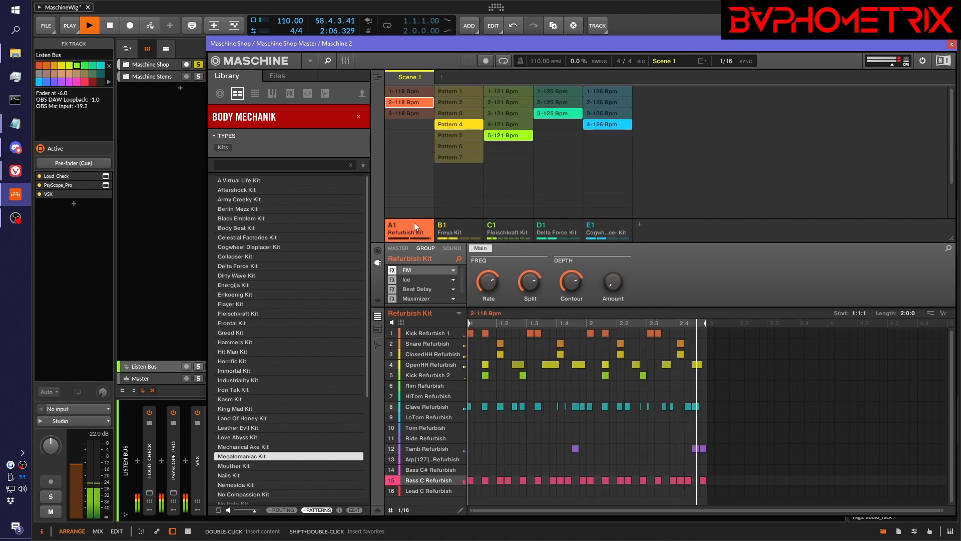
- Stop playback, review the patterns of the Freya, Fleischkraft, Delta Force and Cogwheel Displacer groups, and return to the Refurbish Kit for another playback
key("space")
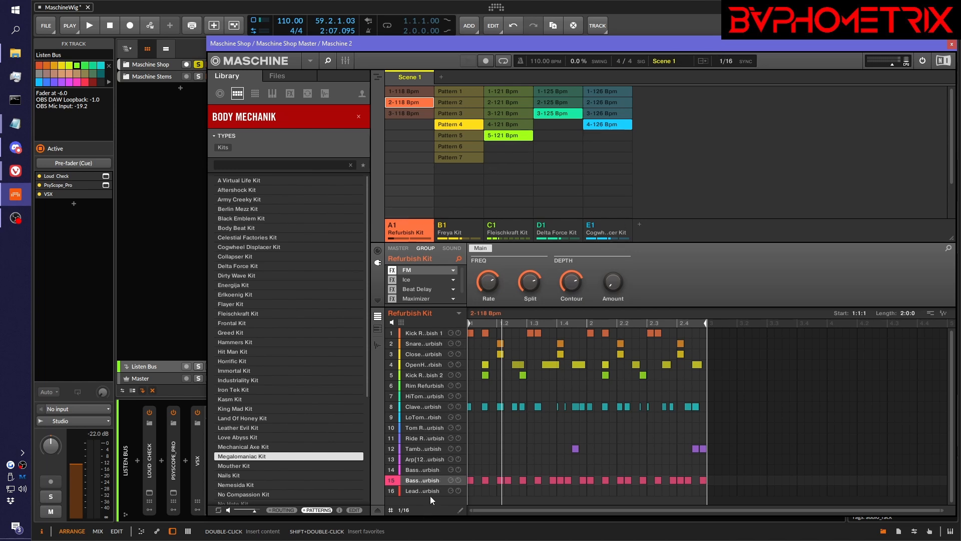
left_click(457, 227)
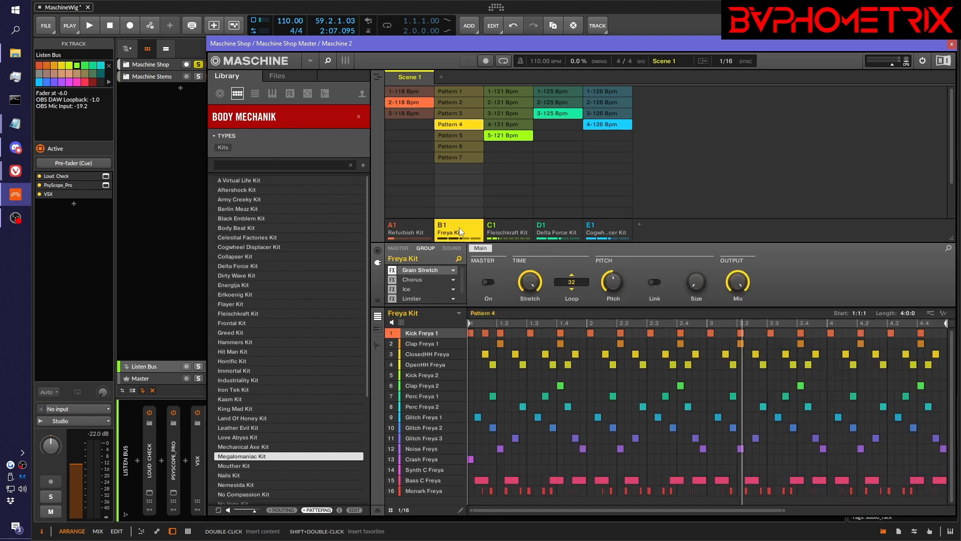
left_click(518, 226)
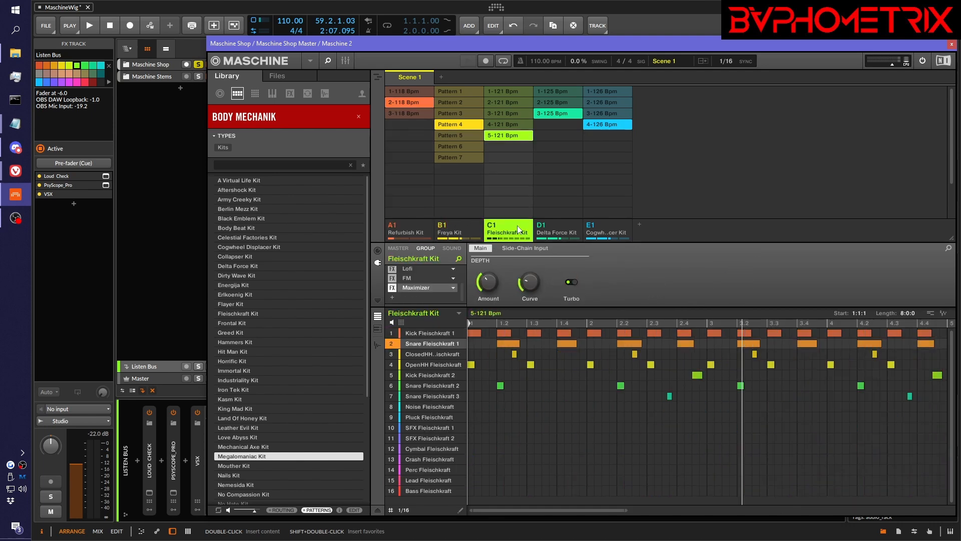
left_click(557, 222)
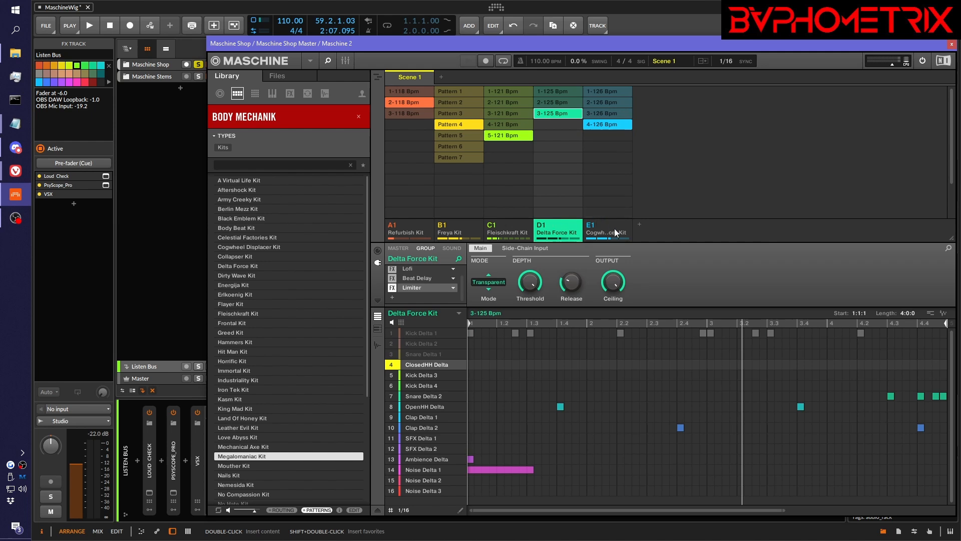
left_click(615, 228)
left_click(574, 230)
left_click(494, 221)
left_click(457, 220)
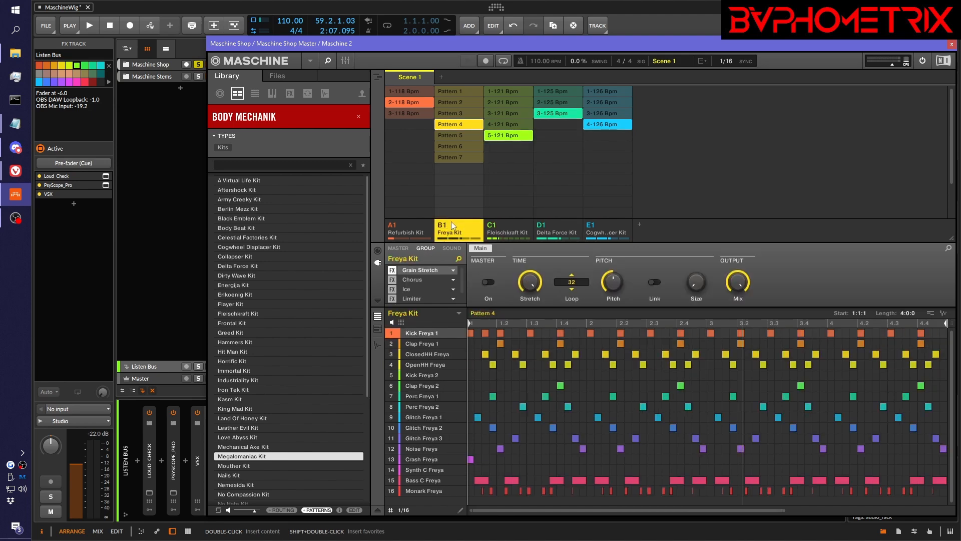
left_click(412, 227)
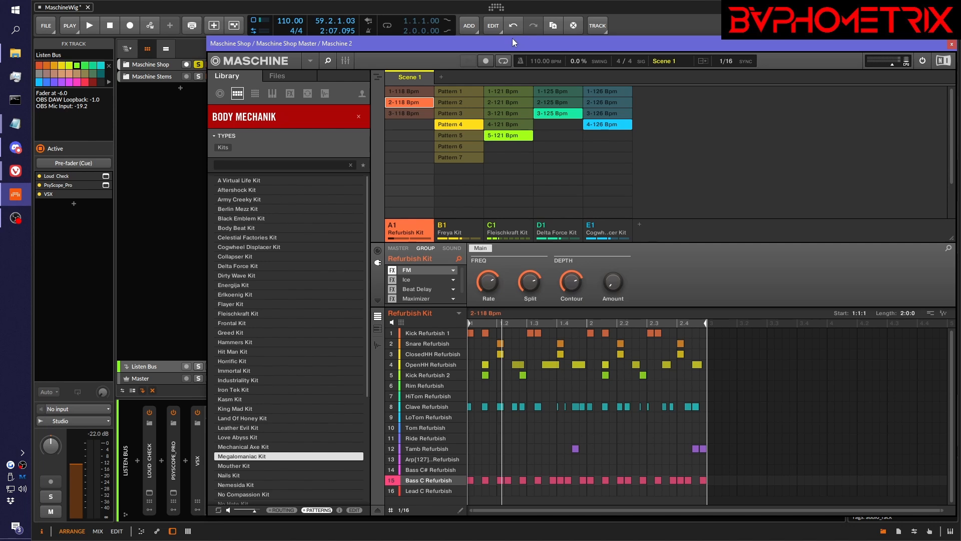
key("space")
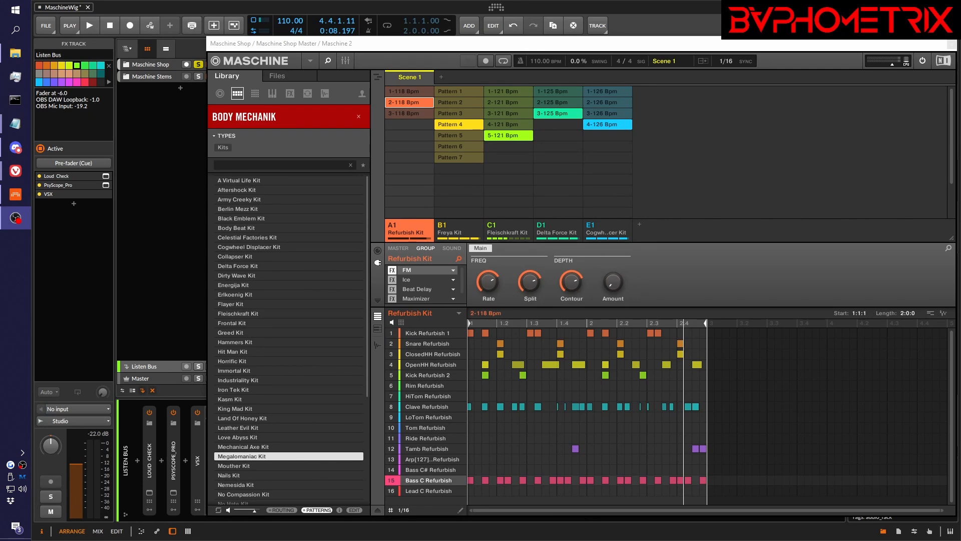
- Inspect the plug-in chains of the Bass C, Tamb, Clave, OpenHH and Snare Refurbish sounds, and of the Refurbish Kit group
key("alt+Tab")
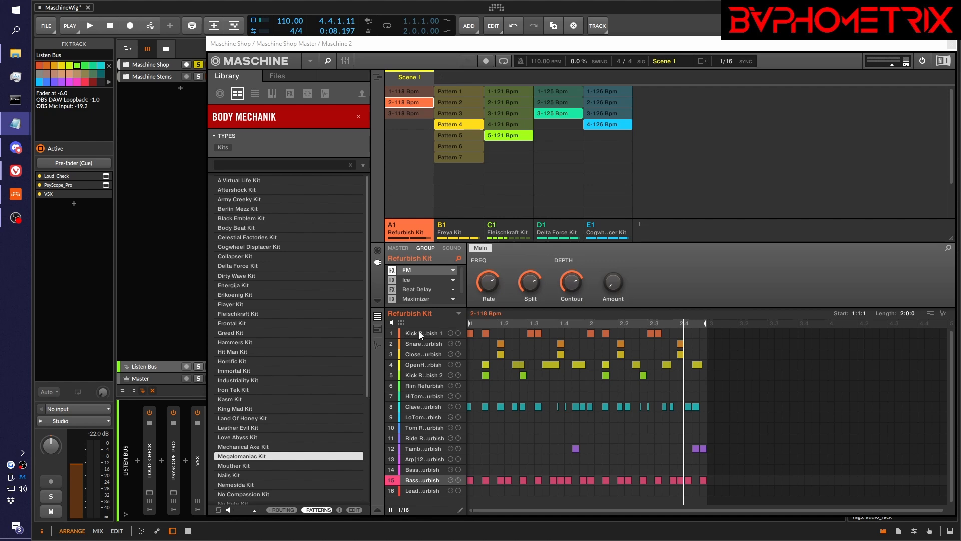
left_click(412, 479)
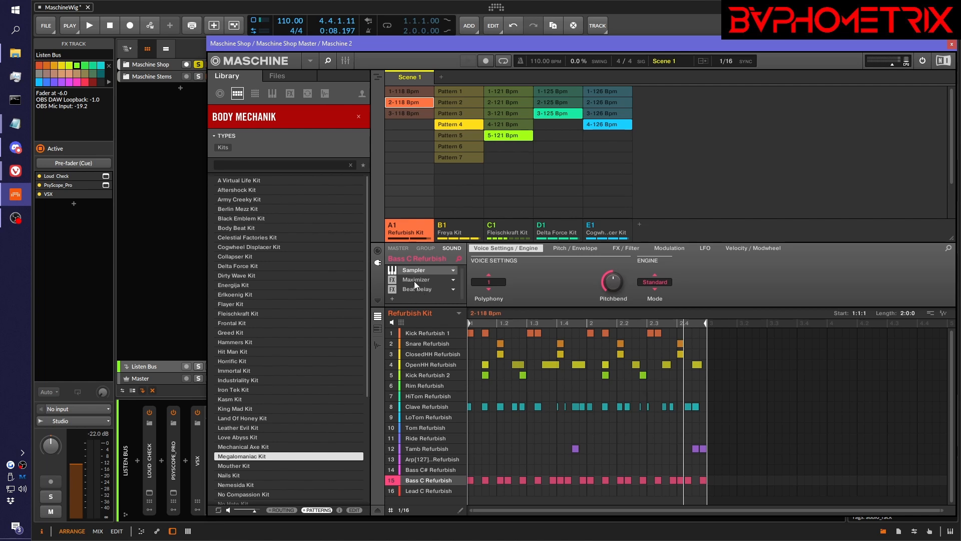
left_click(423, 450)
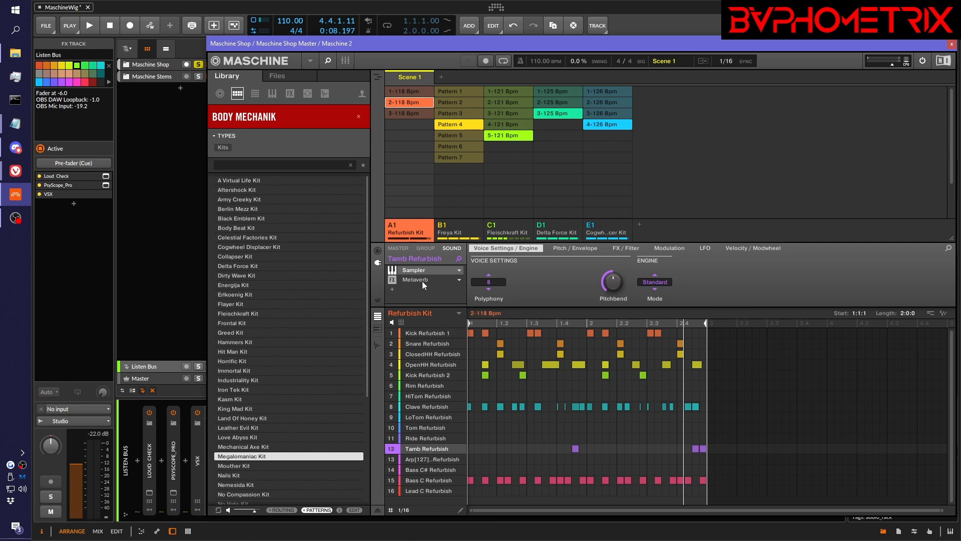
left_click(435, 409)
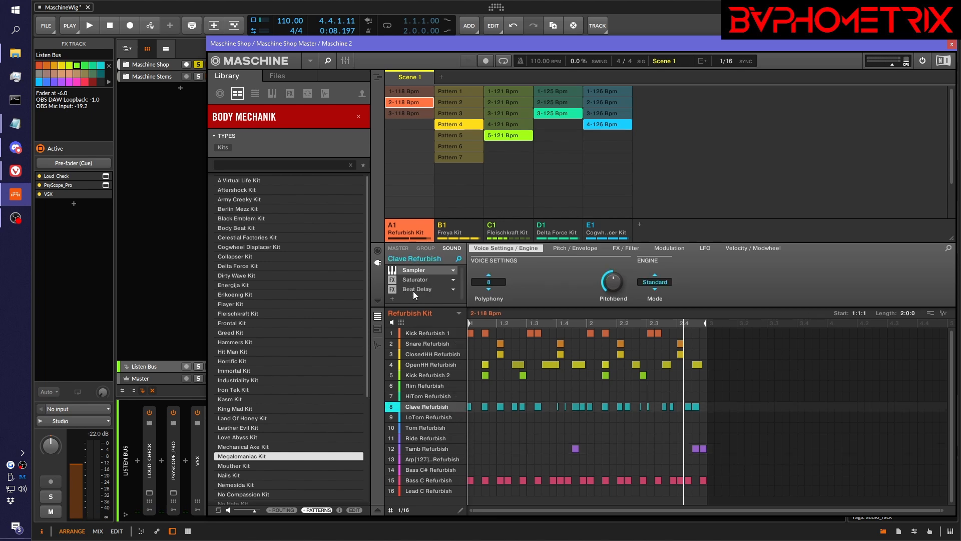
left_click(421, 364)
left_click(424, 343)
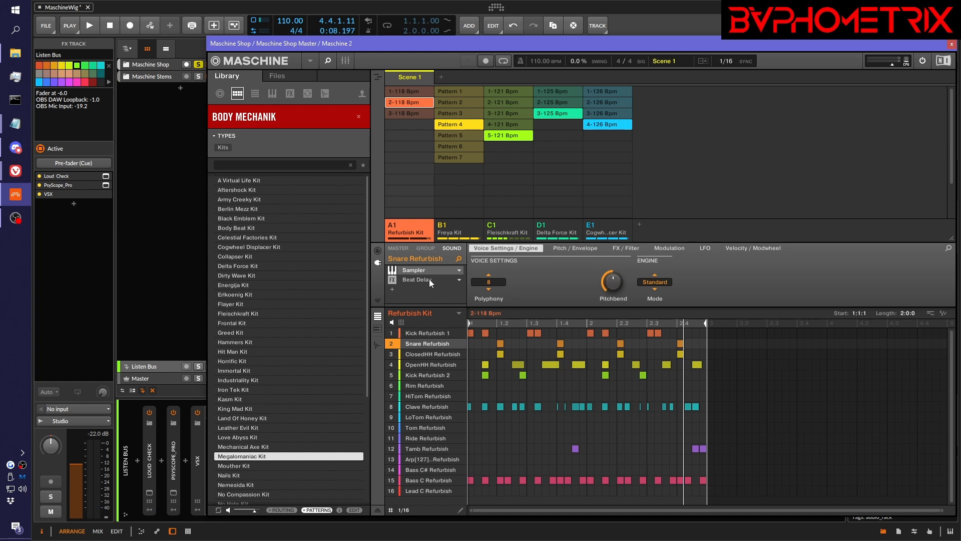
left_click(426, 248)
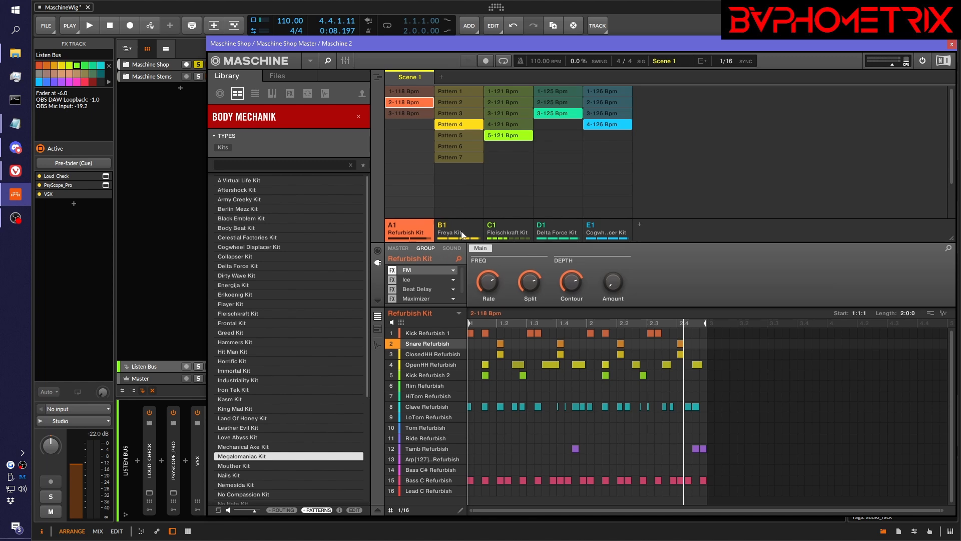
left_click(393, 280)
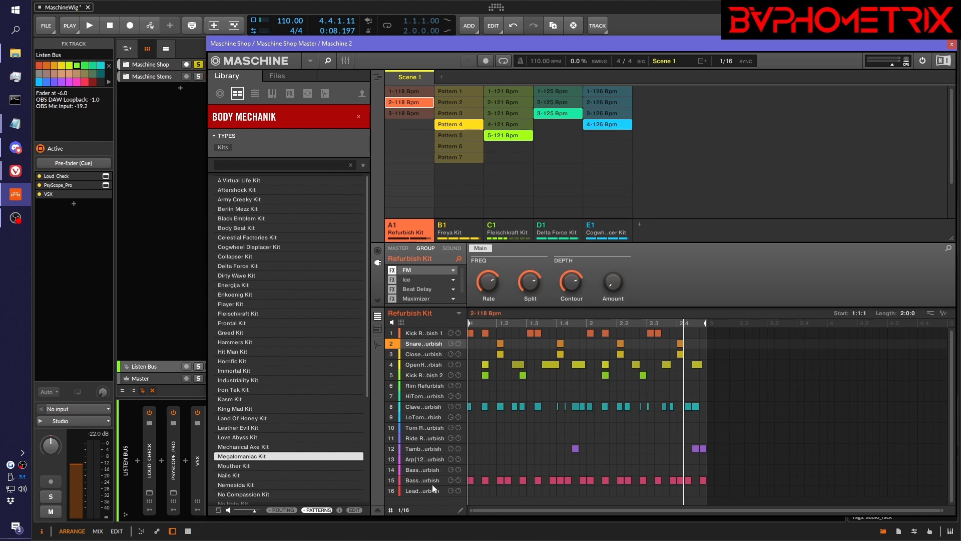
- View the Monark synth interface of the Monark Freya sound in the Freya Kit, and close it
left_click(468, 235)
double_click(415, 269)
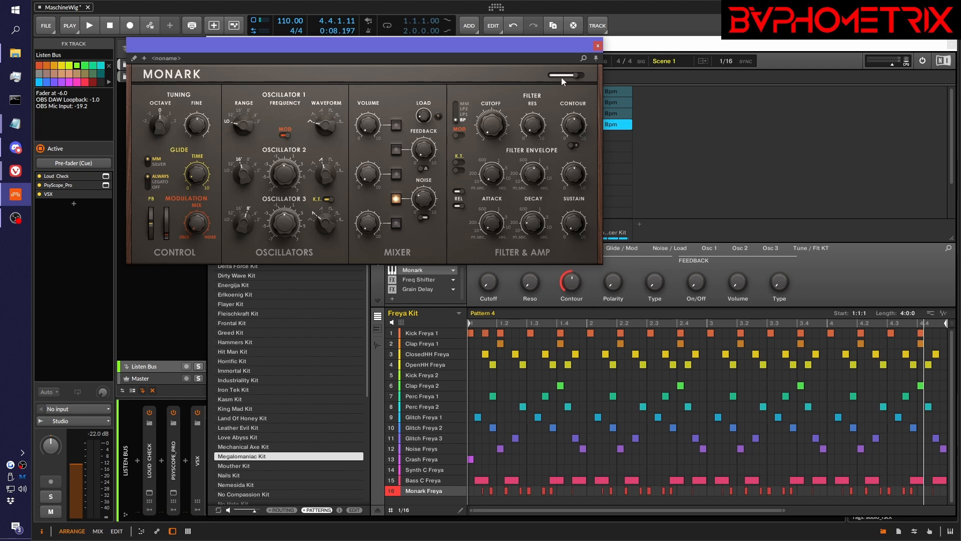
left_click(598, 47)
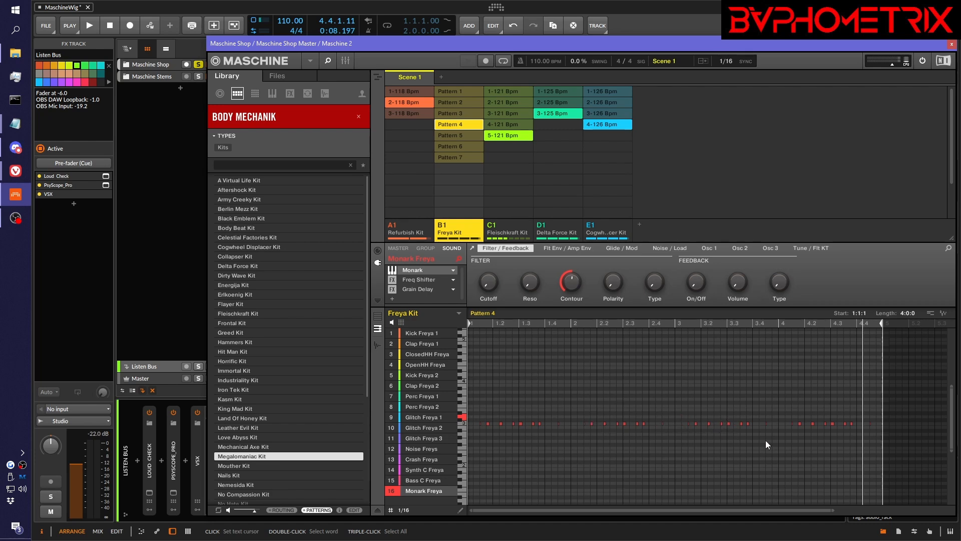
- Marquee a range of Monark Freya notes in the piano roll, clear the selection, and return to the Refurbish Kit group
left_click_drag(677, 401, 777, 442)
left_click(747, 477)
left_click(405, 230)
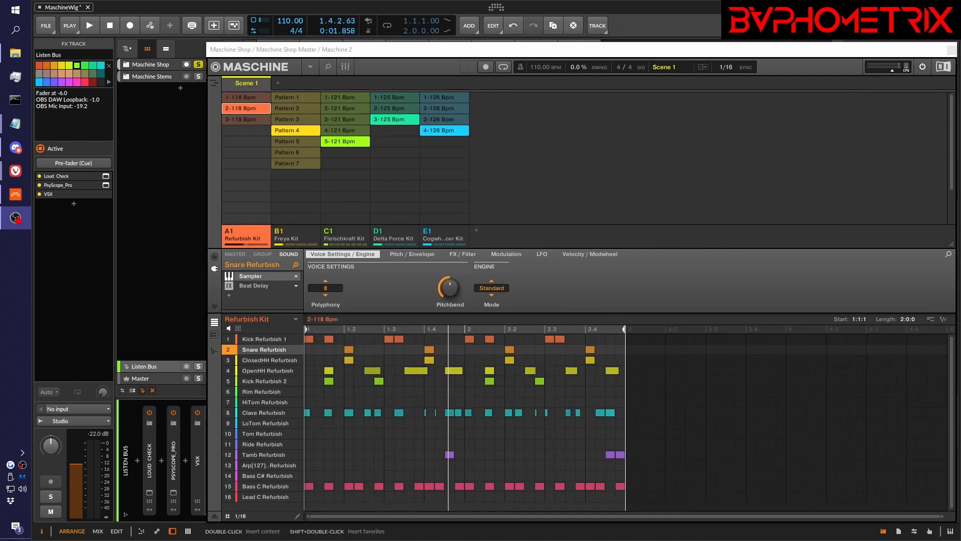
- Browse the available Note FX devices from the end of the Listen Bus device chain, and leave the browser without inserting one
key("alt+Tab")
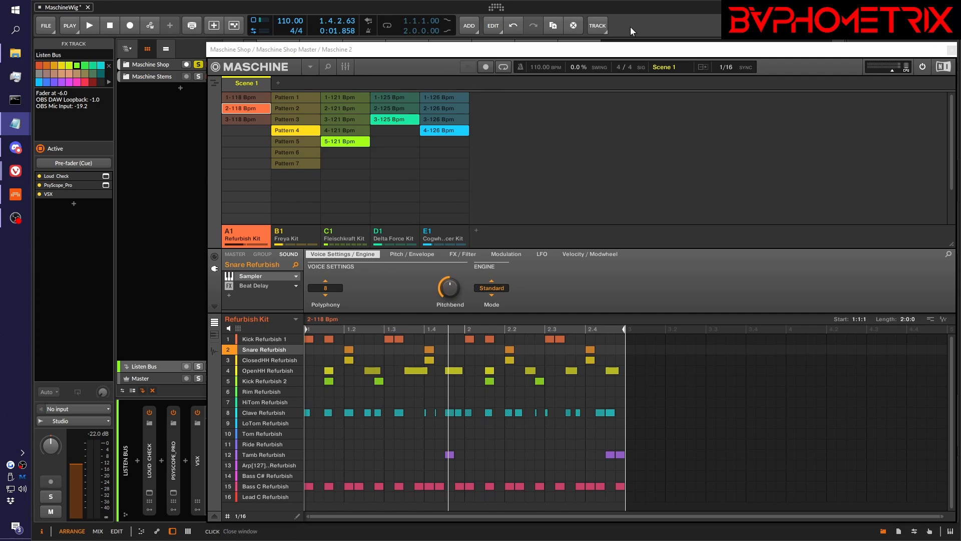
key("alt+Tab")
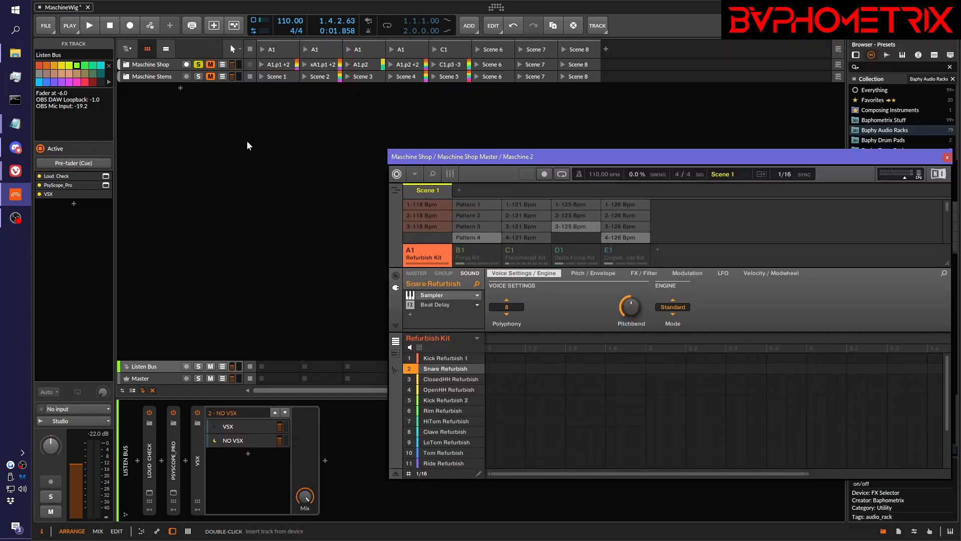
left_click(326, 463)
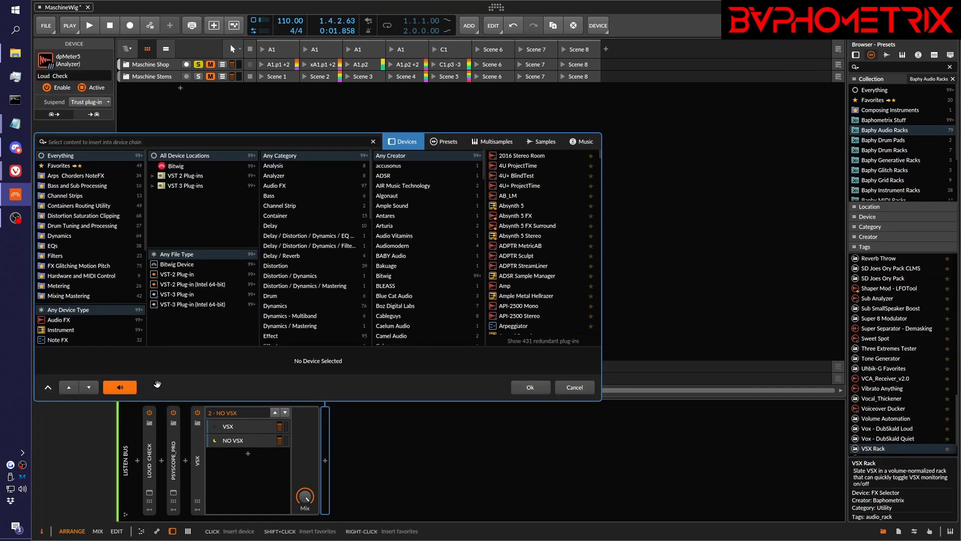
left_click(60, 341)
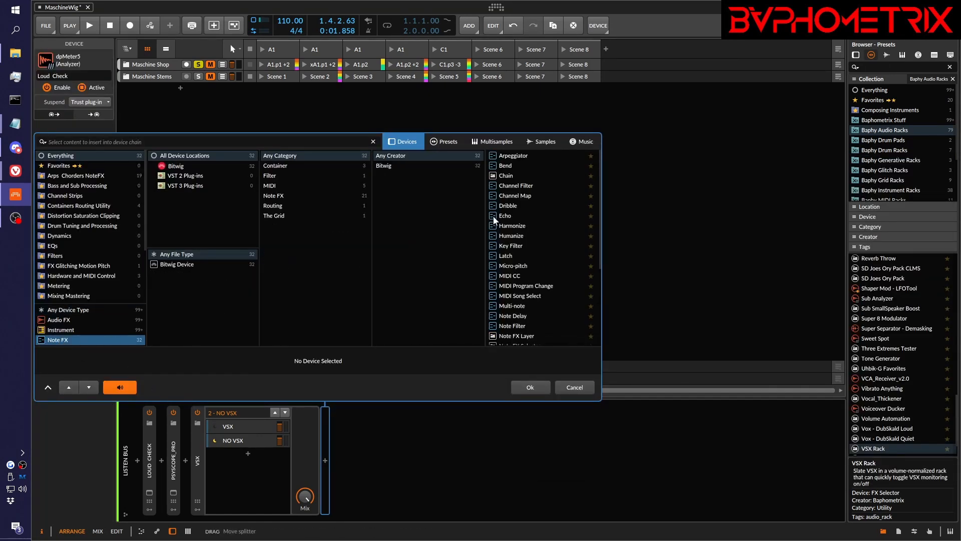
scroll(546, 193, "down", 5)
scroll(547, 193, "up", 5)
scroll(547, 193, "down", 5)
scroll(546, 194, "up", 5)
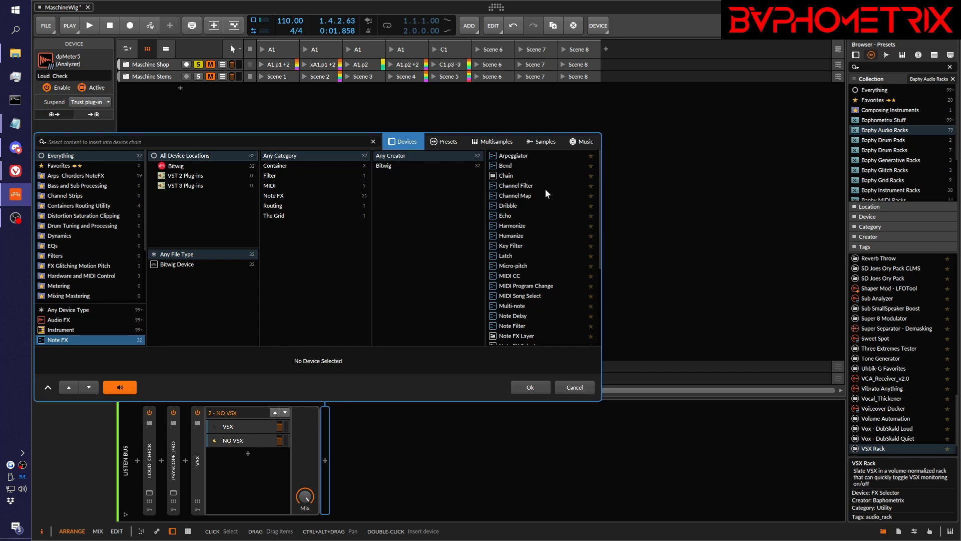
scroll(534, 206, "down", 5)
scroll(534, 206, "up", 5)
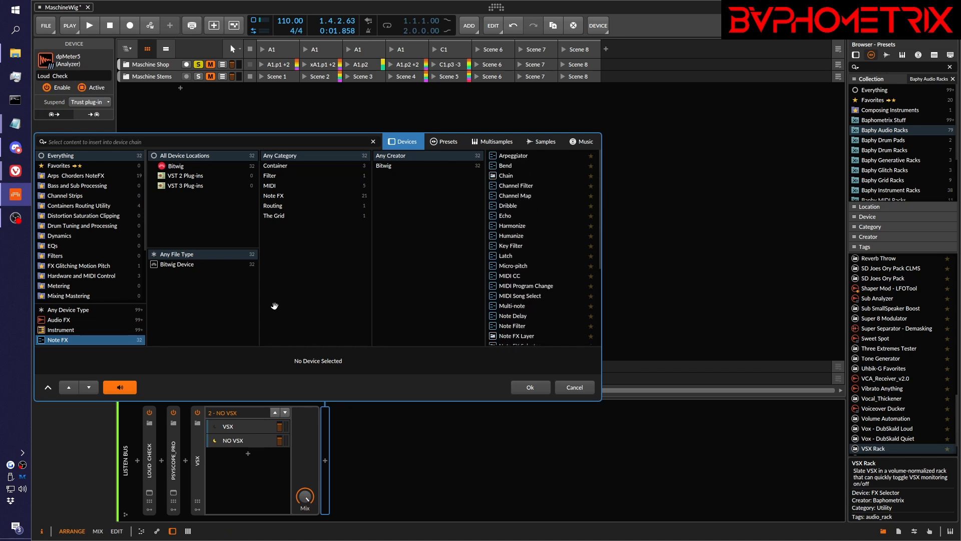
scroll(506, 208, "down", 5)
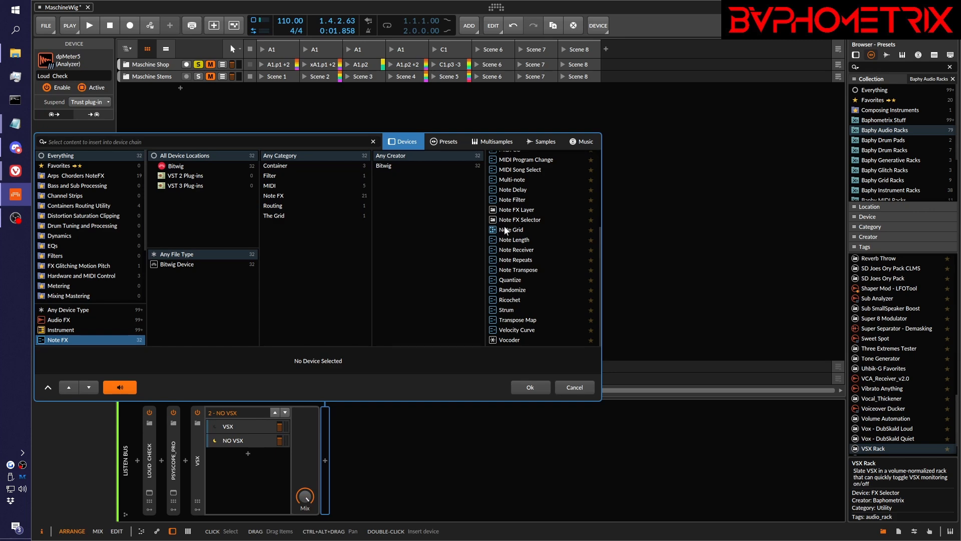
left_click(575, 387)
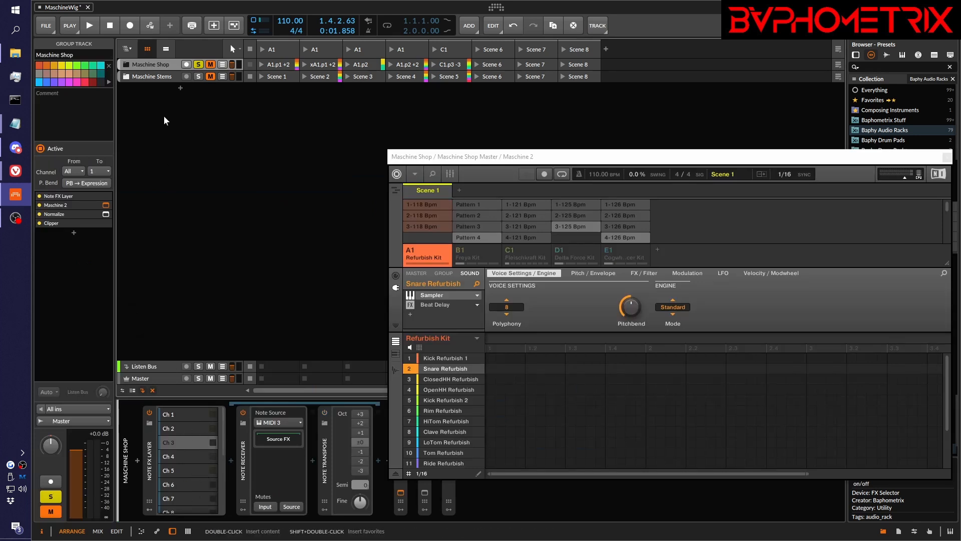
- Unfold the Maschine Shop group track and activate the Refurbish Kit's 2-118 Bpm pattern
left_click(126, 65)
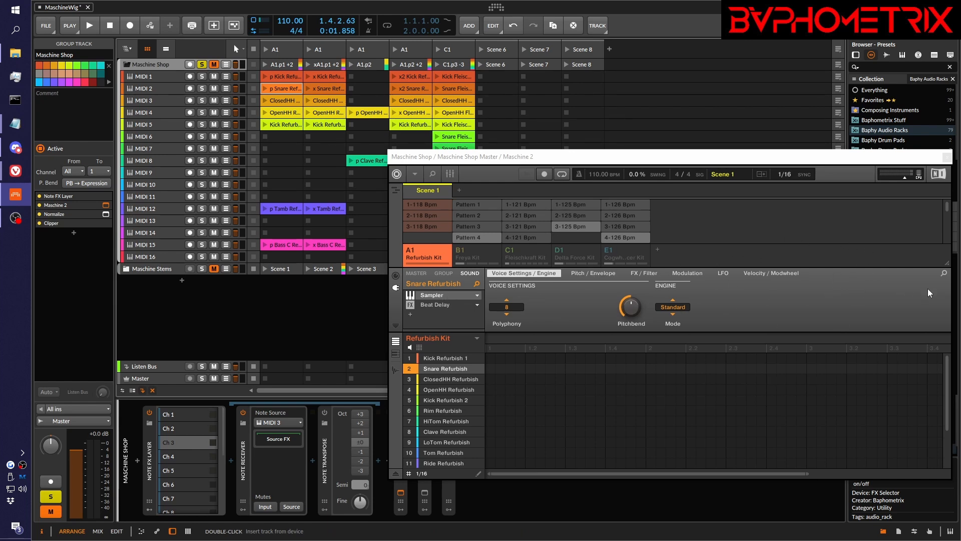
left_click(434, 216)
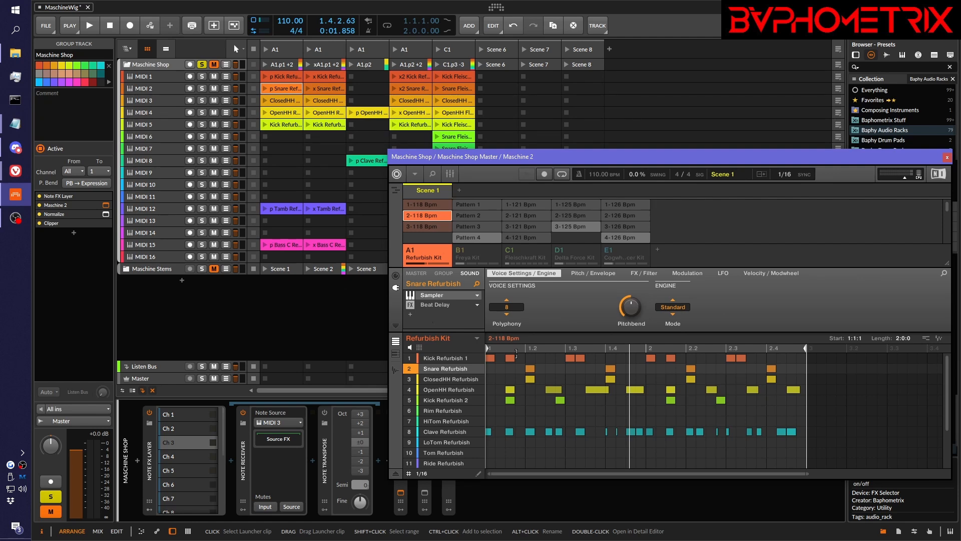
- Select the Bass C Refurbish sound and switch the Maschine pattern editor to the piano roll view
scroll(443, 428, "down", 5)
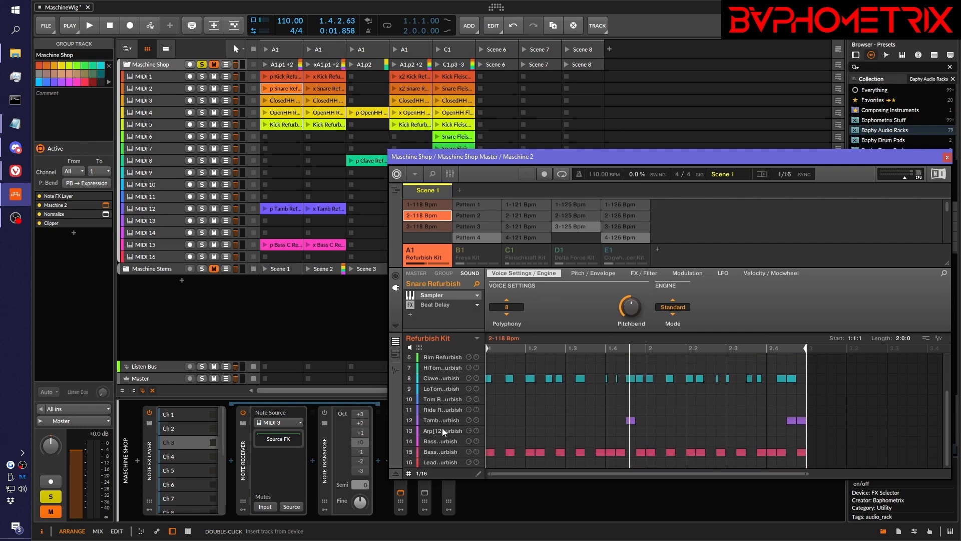
left_click(434, 450)
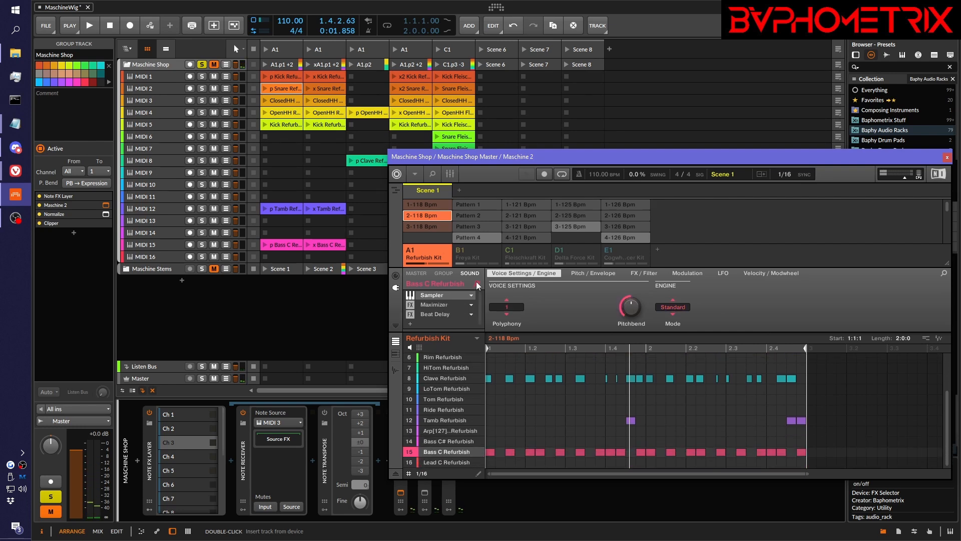
left_click(396, 354)
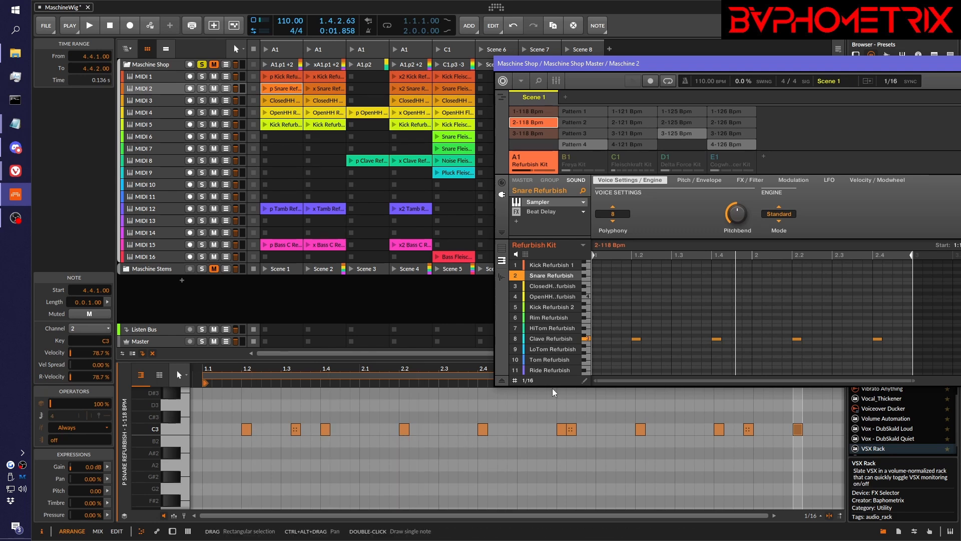
- Clear the note selection in the Snare Refurbish clip and move the Maschine window higher above the note editor
left_click(448, 409)
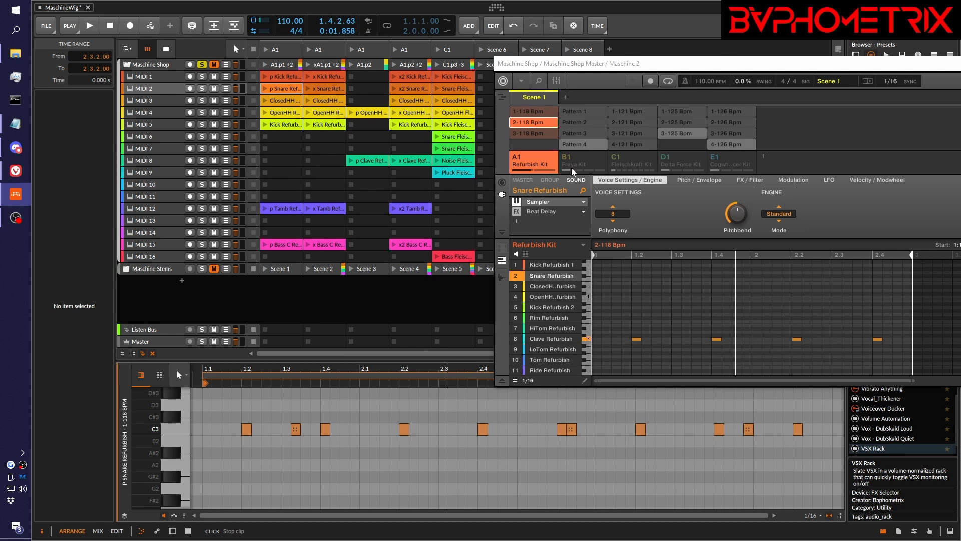
left_click_drag(634, 64, 610, 23)
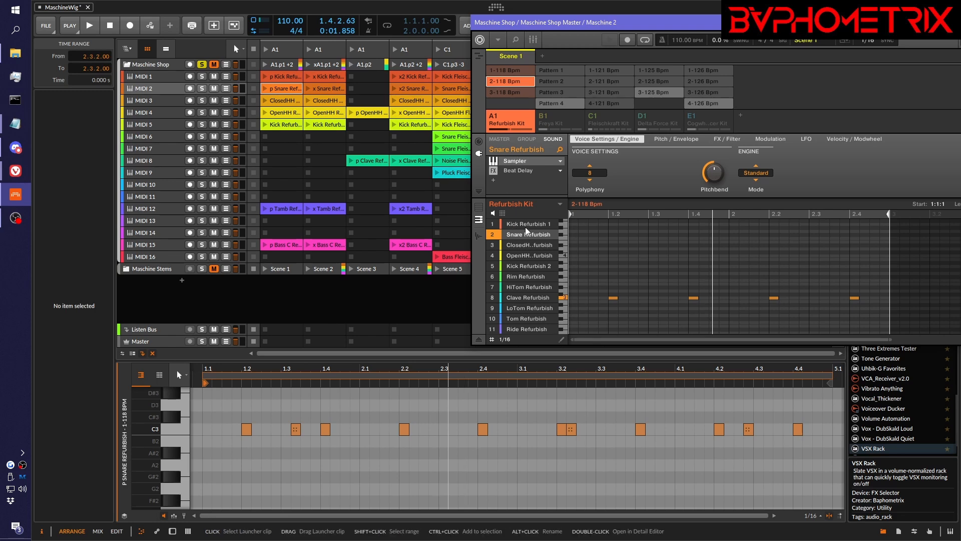
- Audition the soloed Snare Refurbish sound, stop playback, and deactivate the Refurbish Kit's 2-118 Bpm pattern
left_click(269, 10)
key("space")
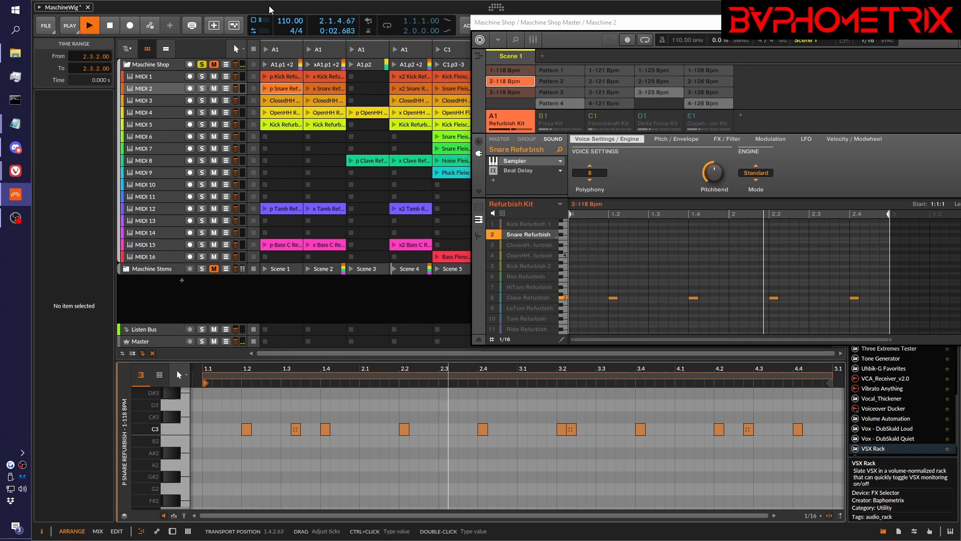
key("space")
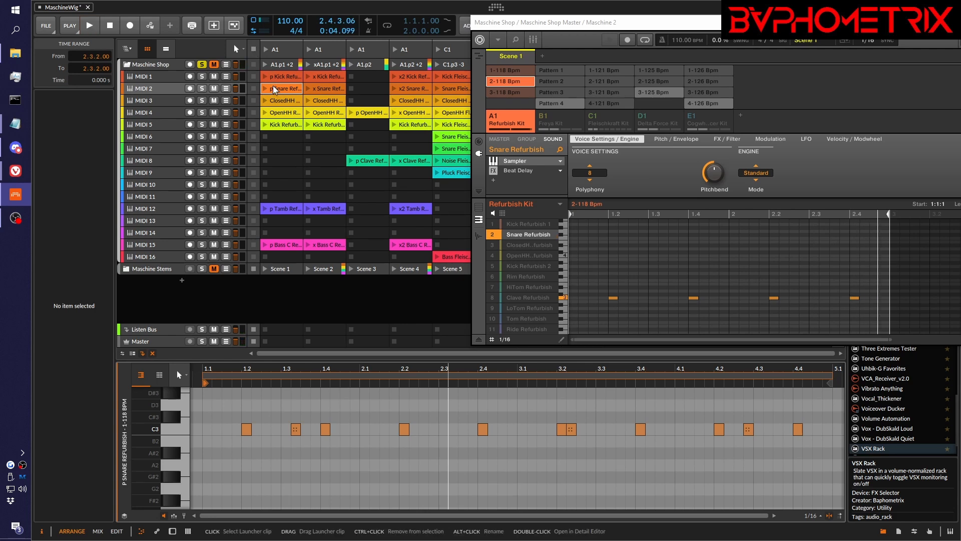
left_click(510, 84)
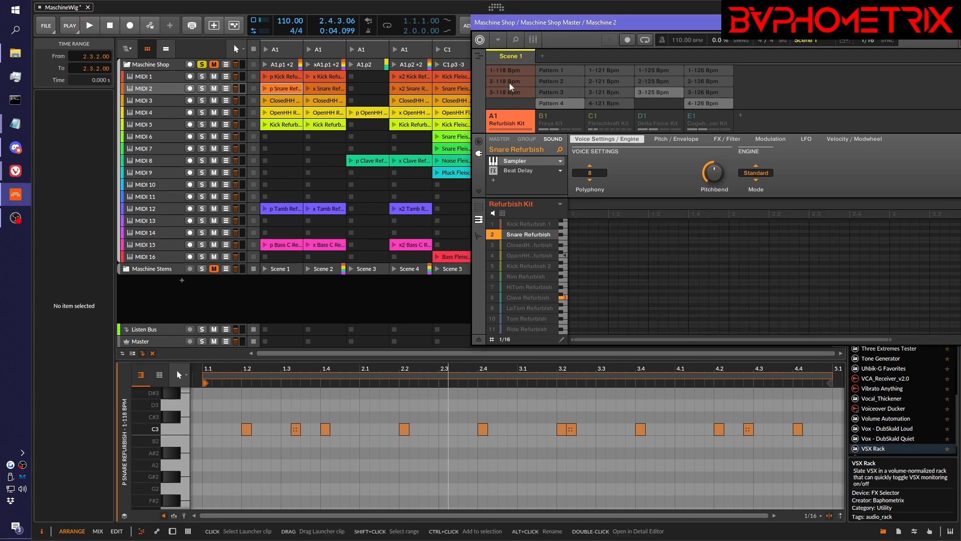
- Audition the Snare Refurbish 1-118 Bpm clip and examine the chance settings of its marked C3 notes
left_click(267, 88)
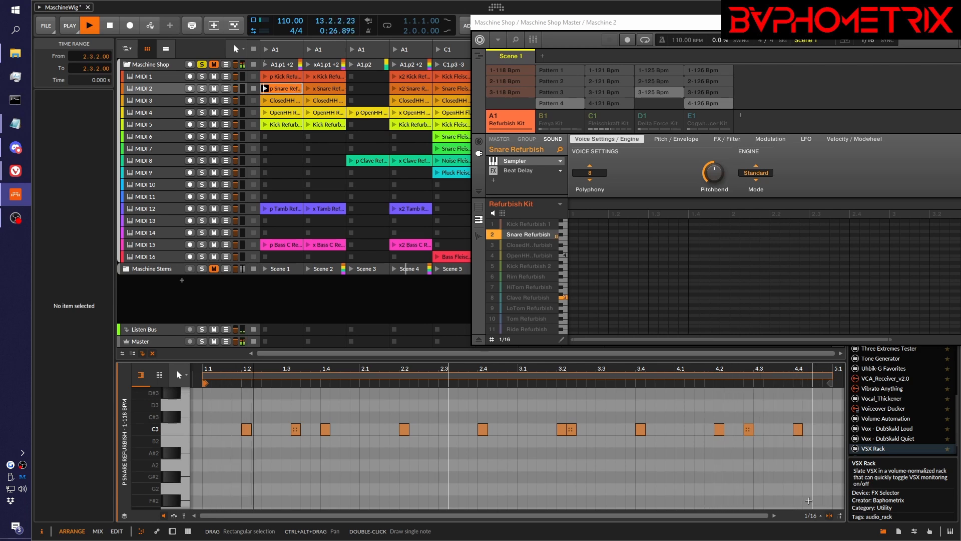
key("space")
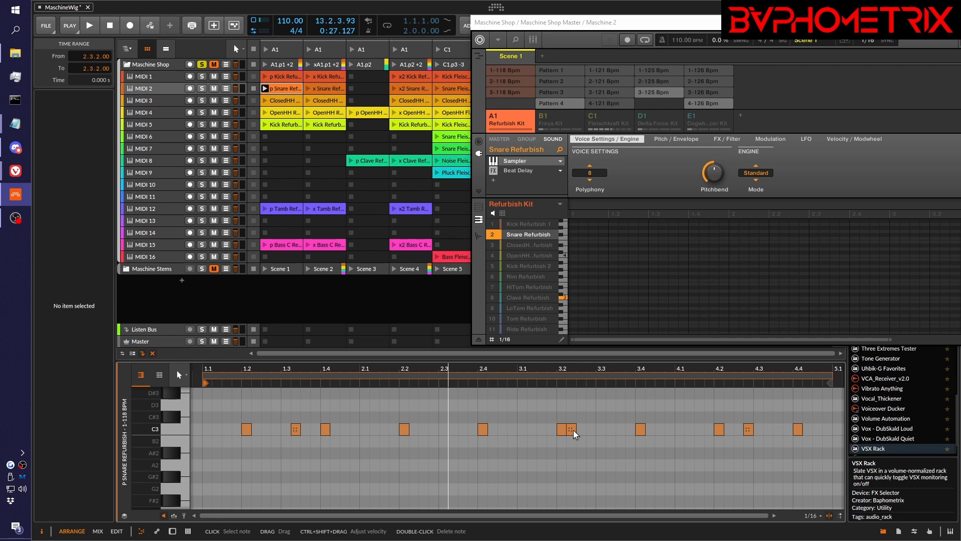
left_click(297, 429)
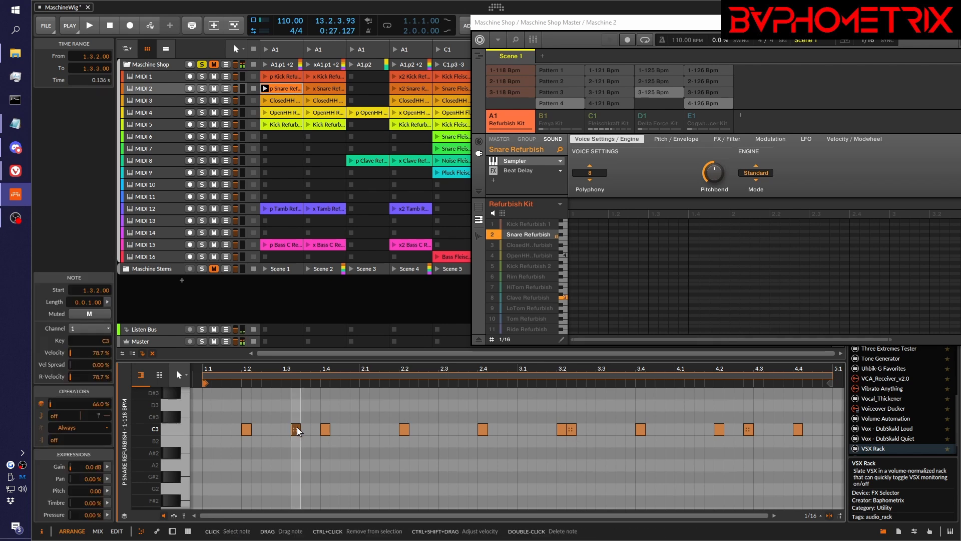
left_click(573, 432, "ctrl")
left_click(419, 434)
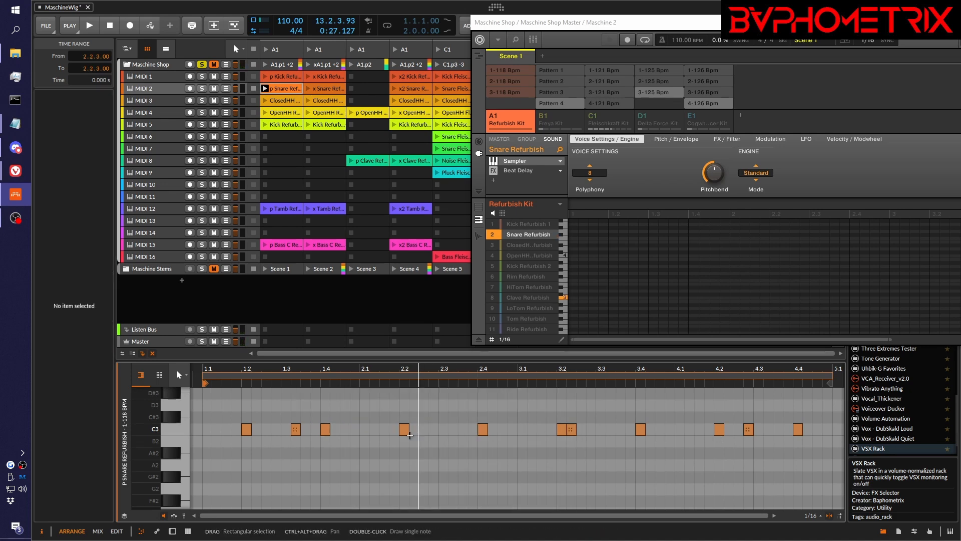
left_click(301, 437)
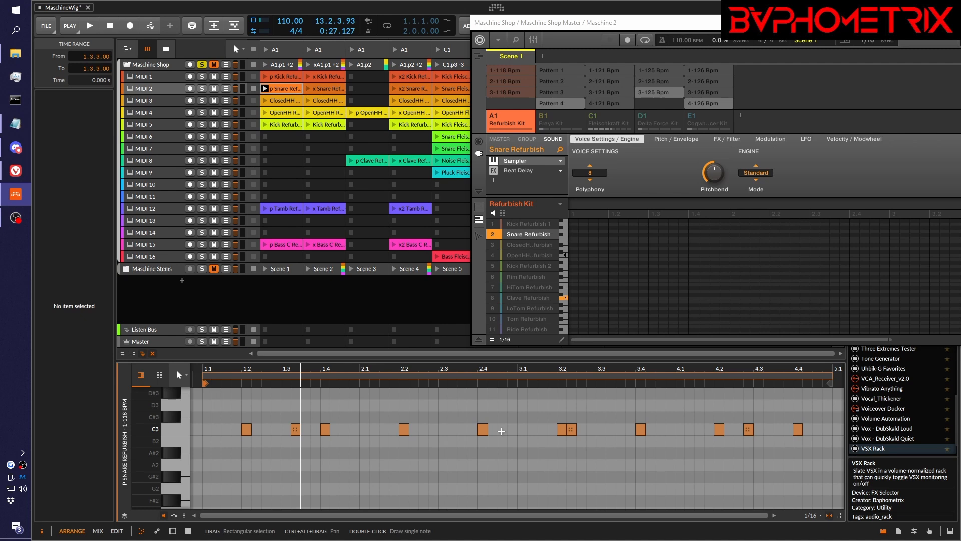
- Turn on the repeat operator for the snare note at 4.4 with 4 repeats, and audition the clip
left_click(797, 430)
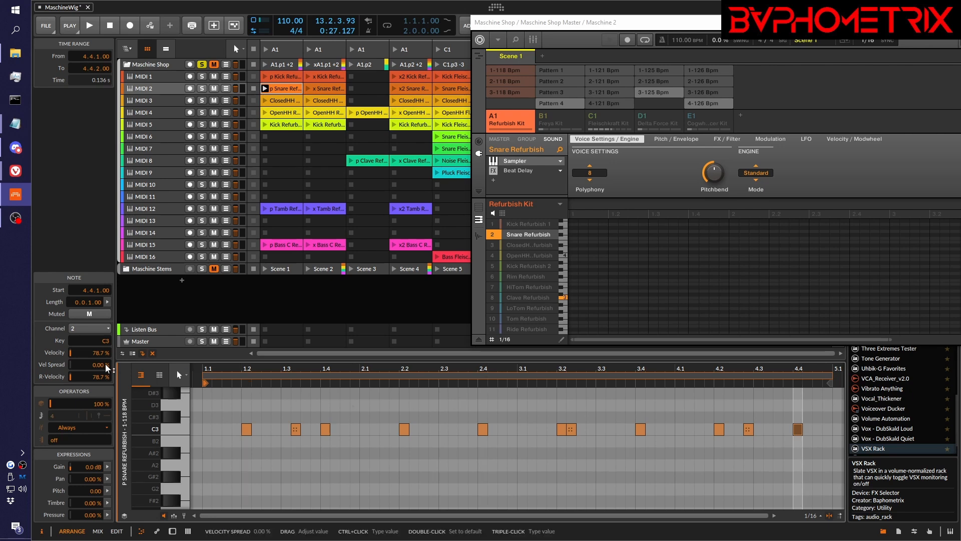
left_click(42, 415)
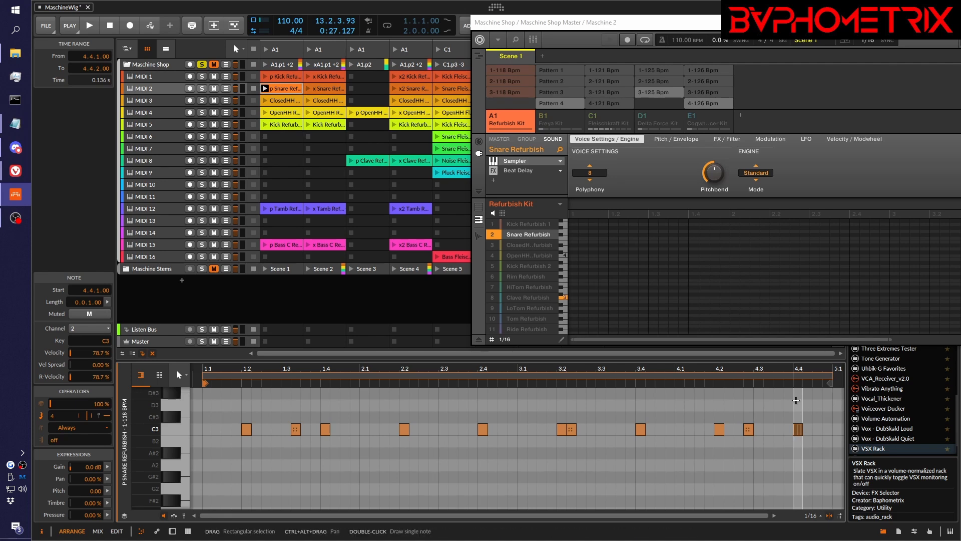
left_click(671, 426)
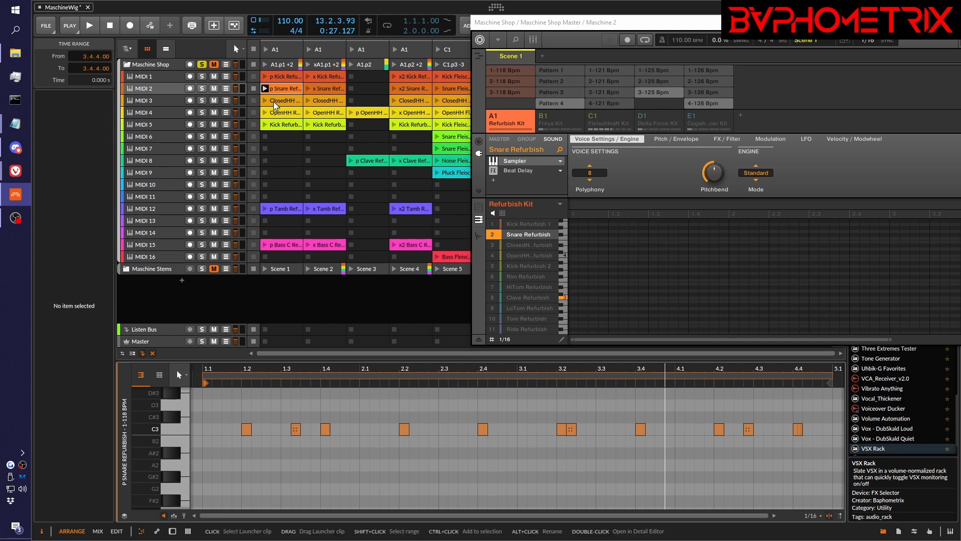
key("space")
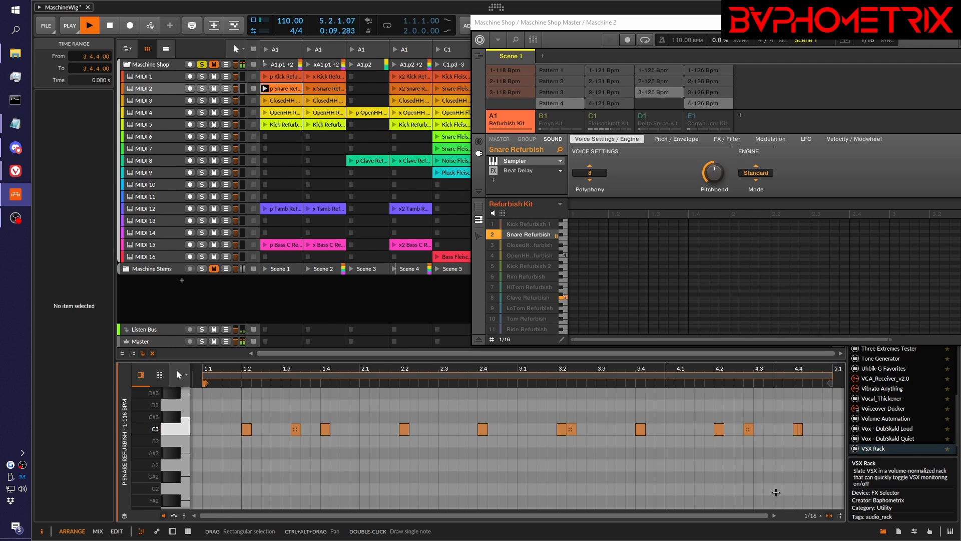
left_click(799, 431)
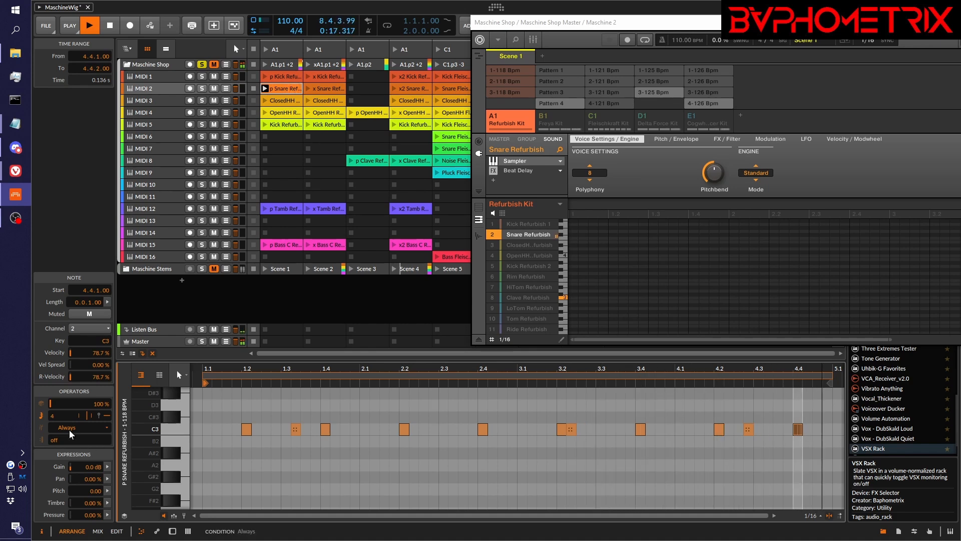
key("space")
- Skew the repeat timing of the snare note at 4.4 to about -48 %, and audition the clip
left_click_drag(92, 422, 92, 470)
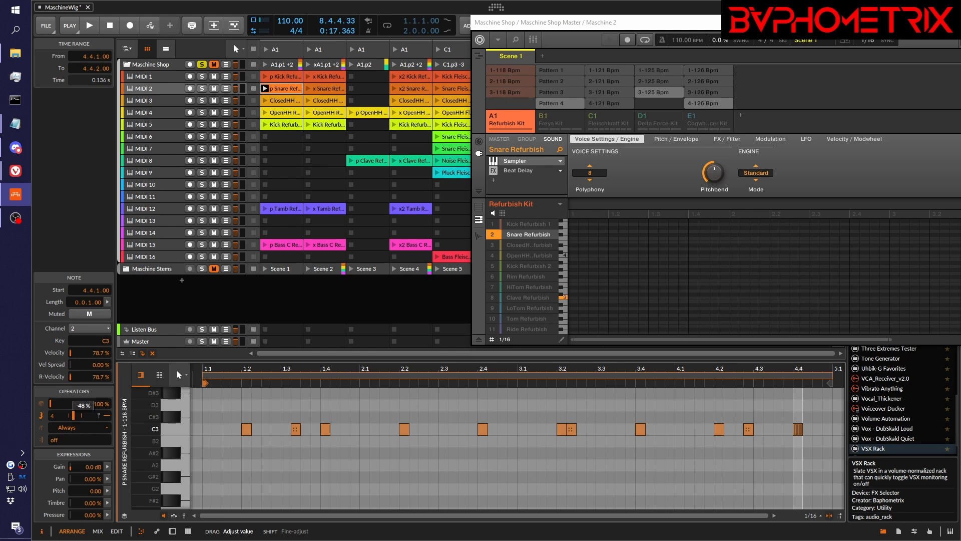
left_click_drag(92, 470, 91, 470)
key("space")
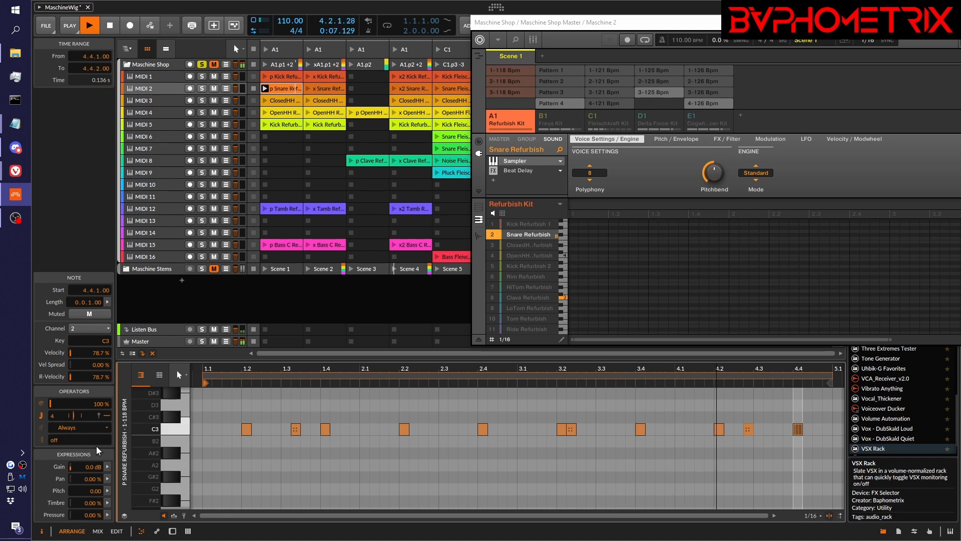
key("space")
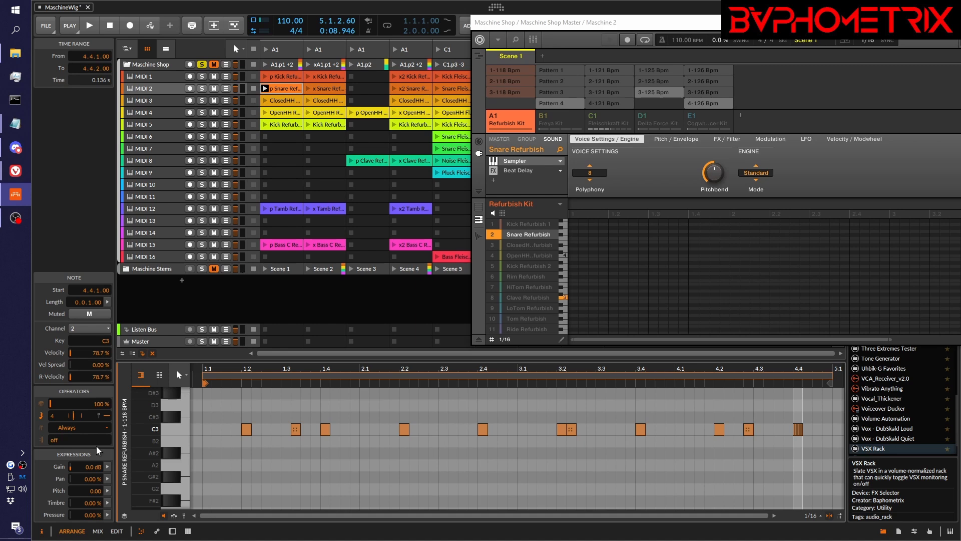
- Set the repeat count of the snare note at 4.4 to 2, adjust its repeat timing, and audition the clip
left_click_drag(54, 418, 54, 426)
left_click_drag(74, 417, 85, 417)
key("space")
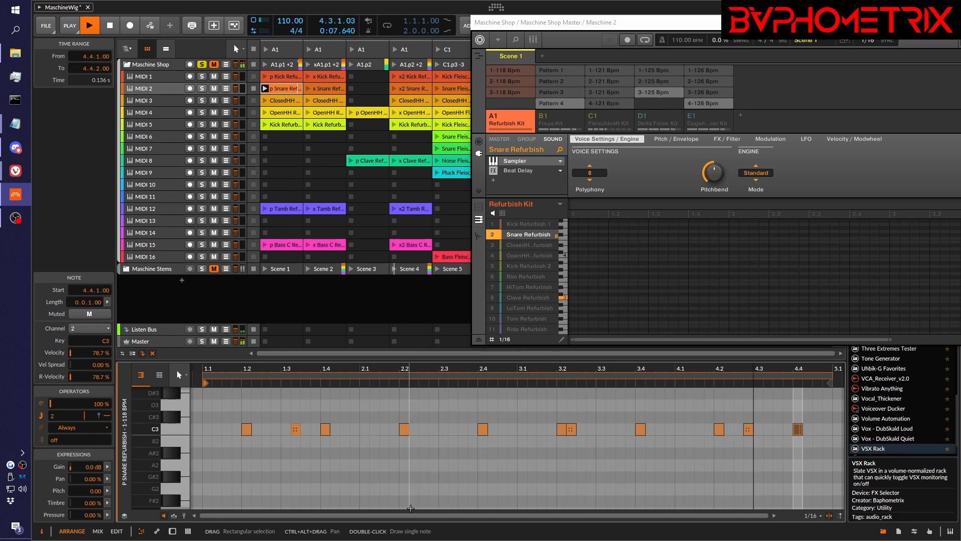
key("space")
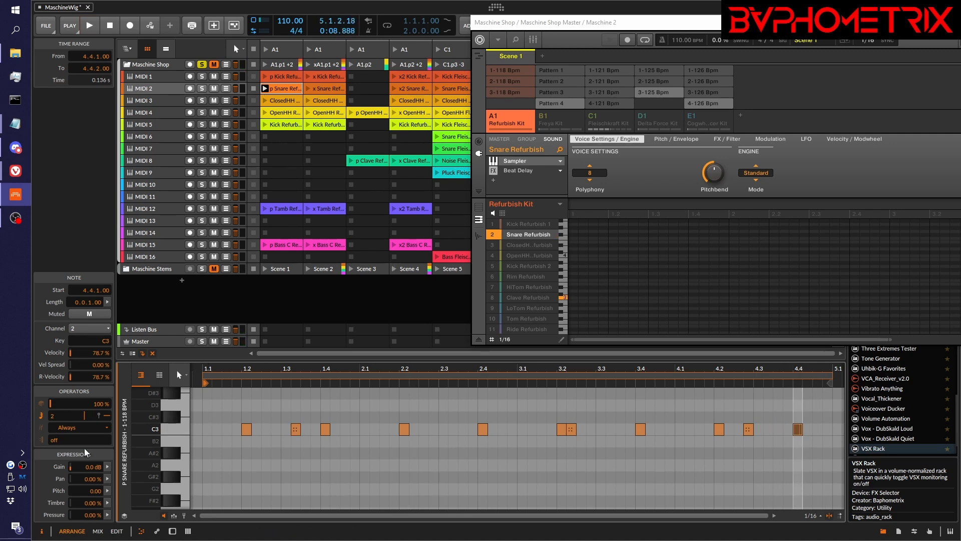
left_click_drag(77, 423, 58, 420)
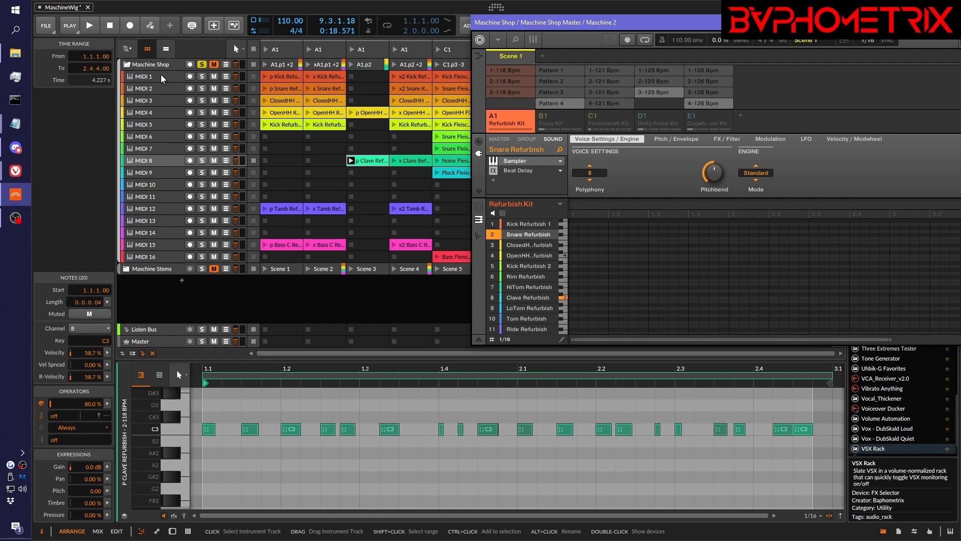
- Show the device chain of the A1 Kick stem, and audition the soloed track with its Replacer disabled
left_click(131, 64)
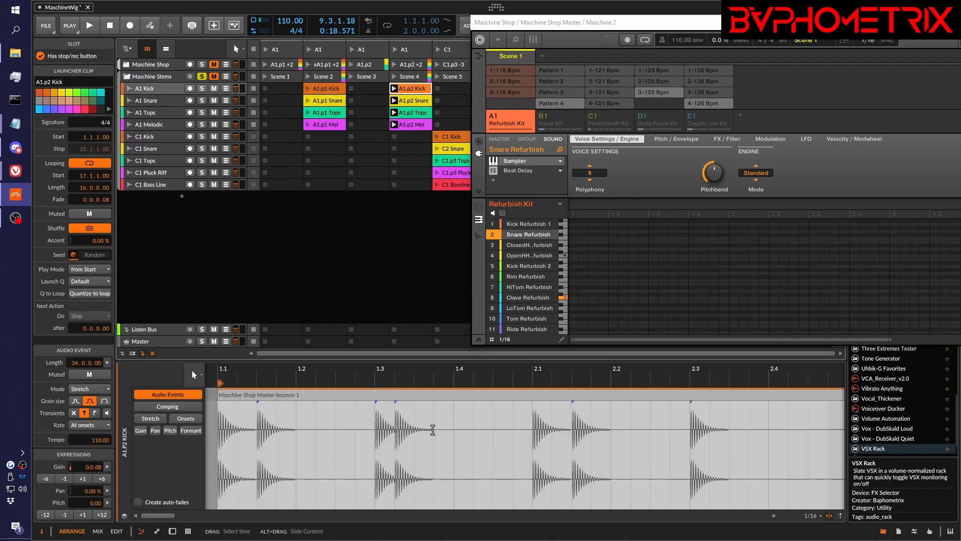
key("d")
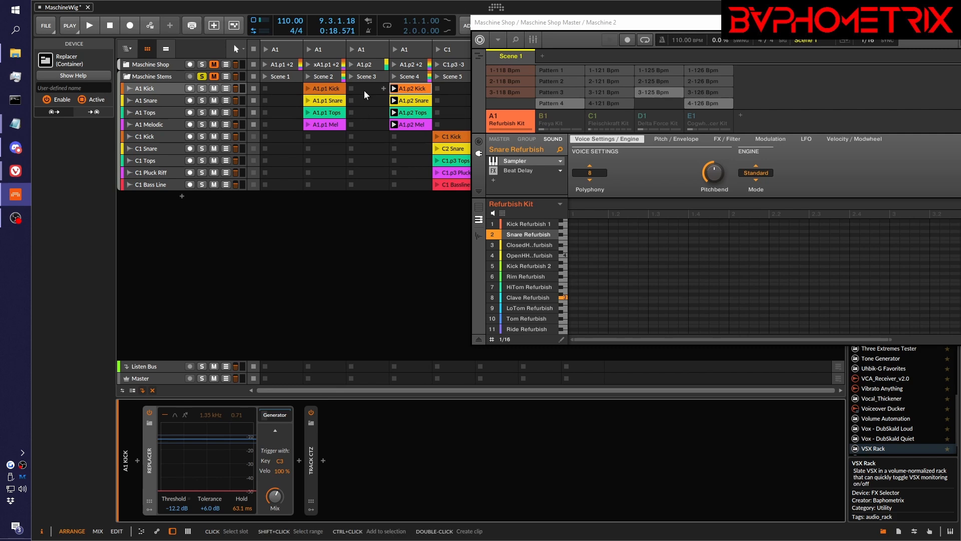
left_click(148, 412)
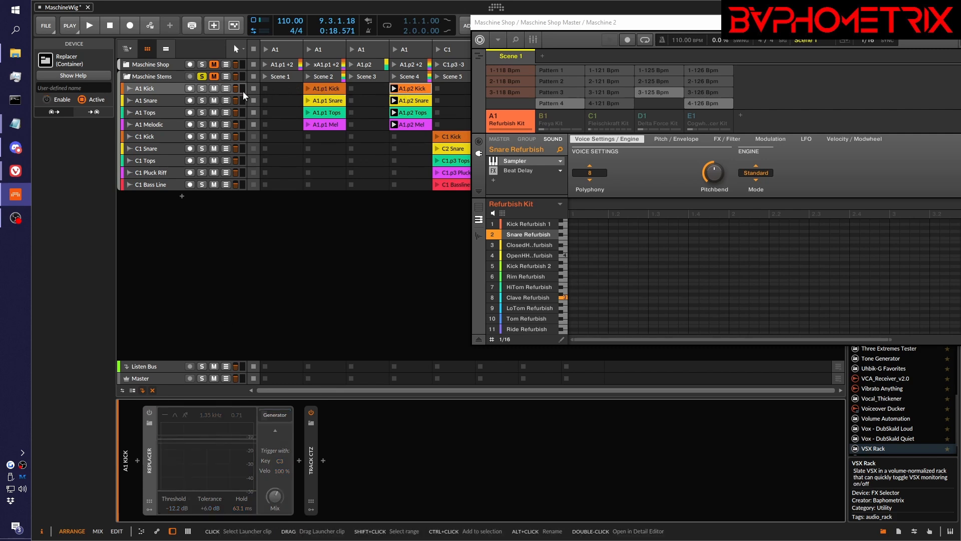
left_click(202, 88)
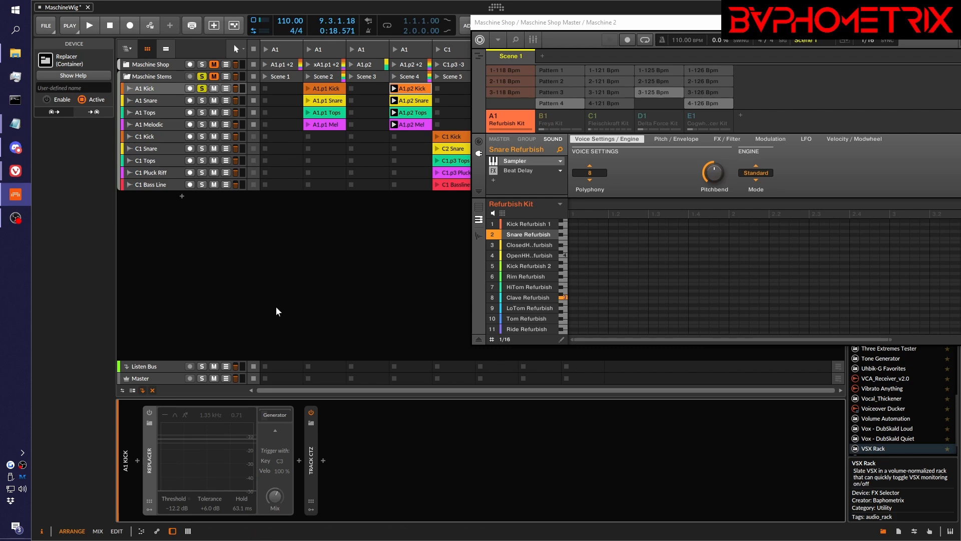
key("space")
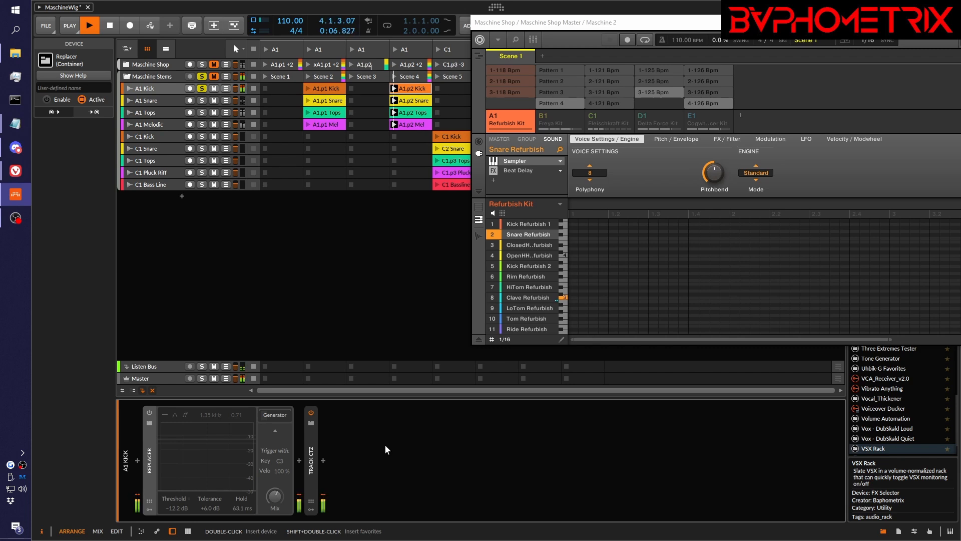
key("space")
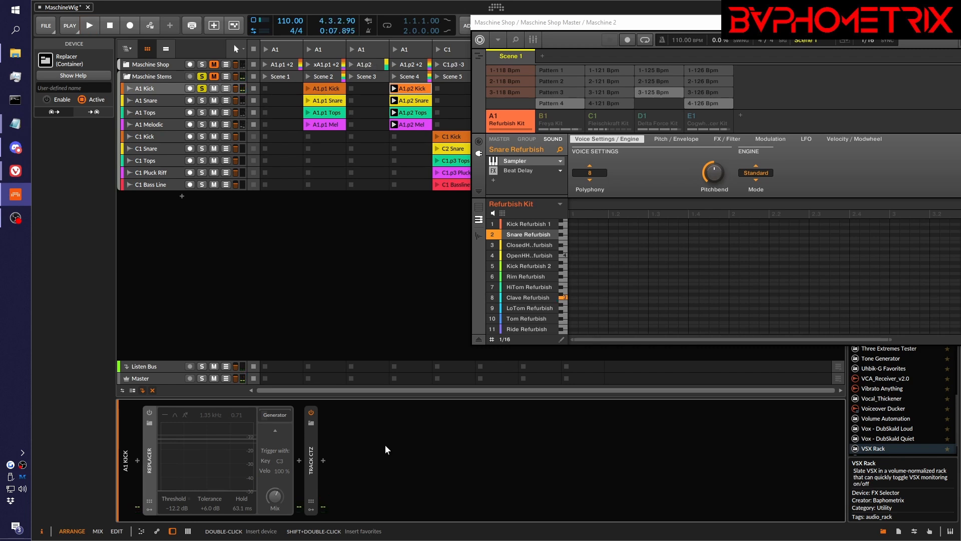
- Audition the A1 Kick stem with its Replacer enabled, and select the E-Kick inside the Replacer's Generator chain
left_click(149, 412)
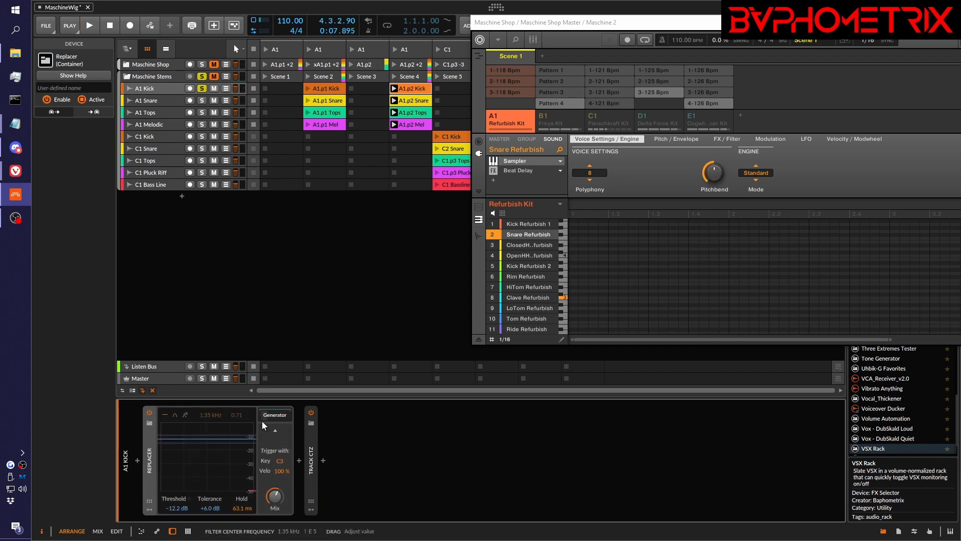
key("space")
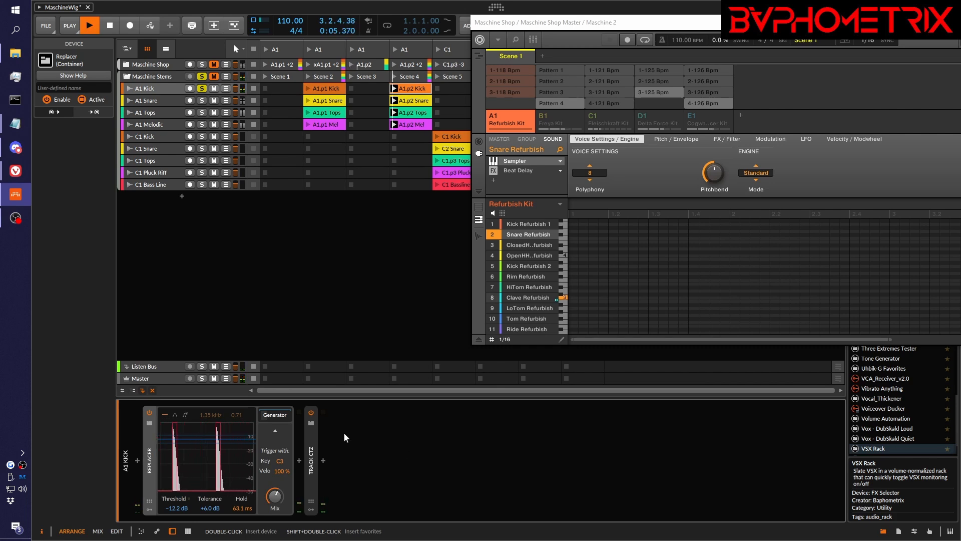
key("space")
left_click(271, 414)
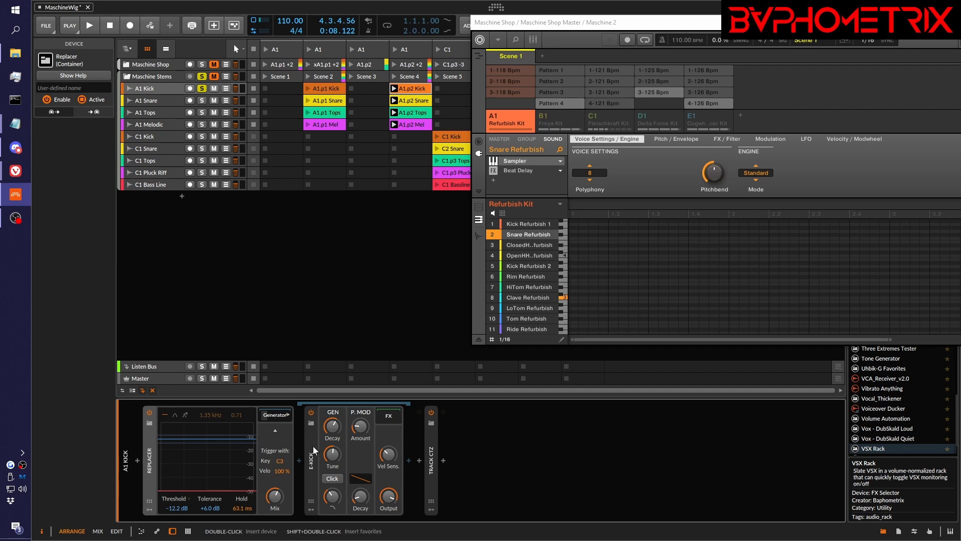
left_click(311, 460)
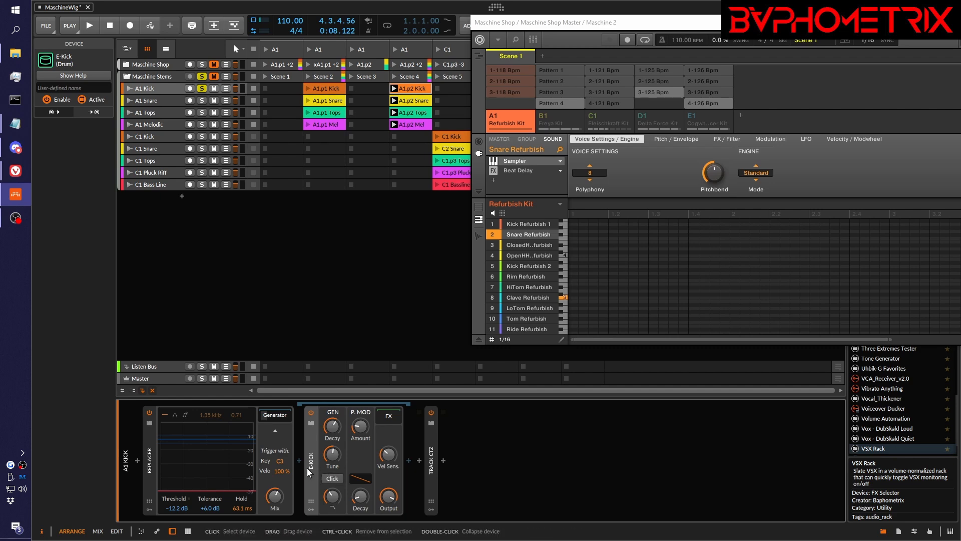
- Compare the A1 Kick stem with the Replacer off and on during playback, leaving it enabled
left_click(149, 414)
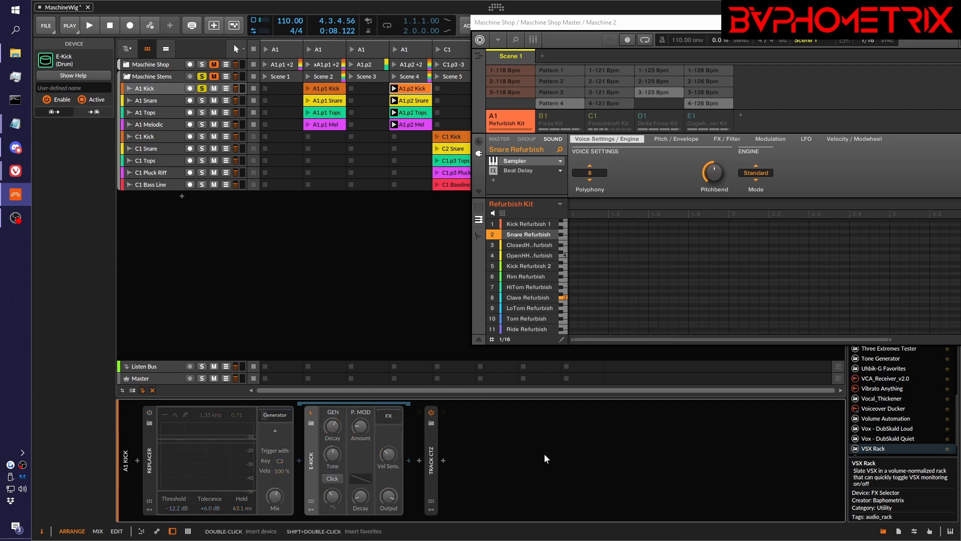
key("space")
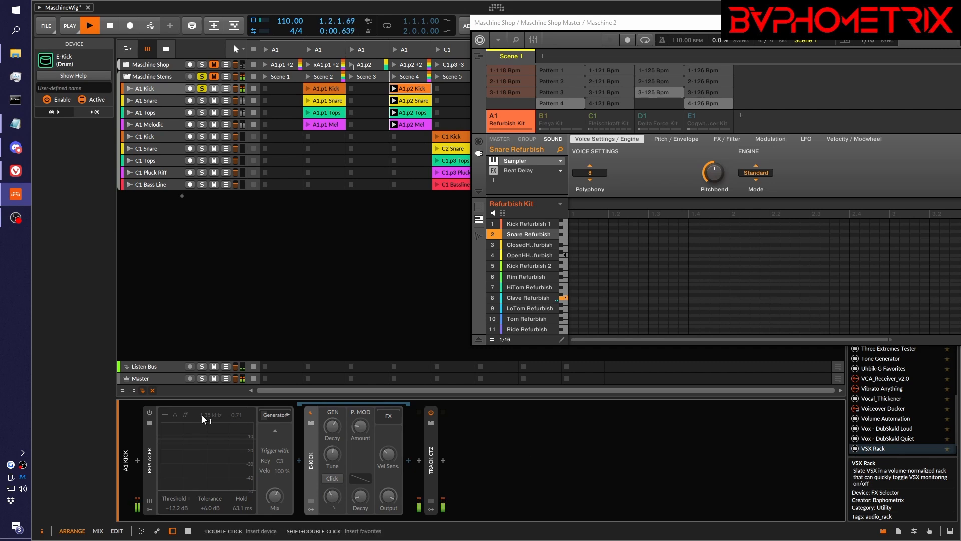
left_click(151, 411)
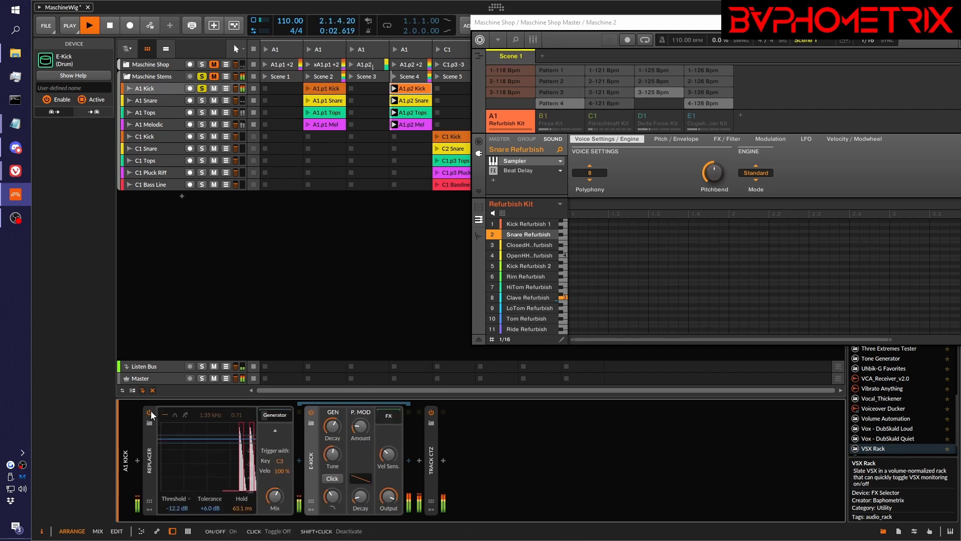
left_click(152, 411)
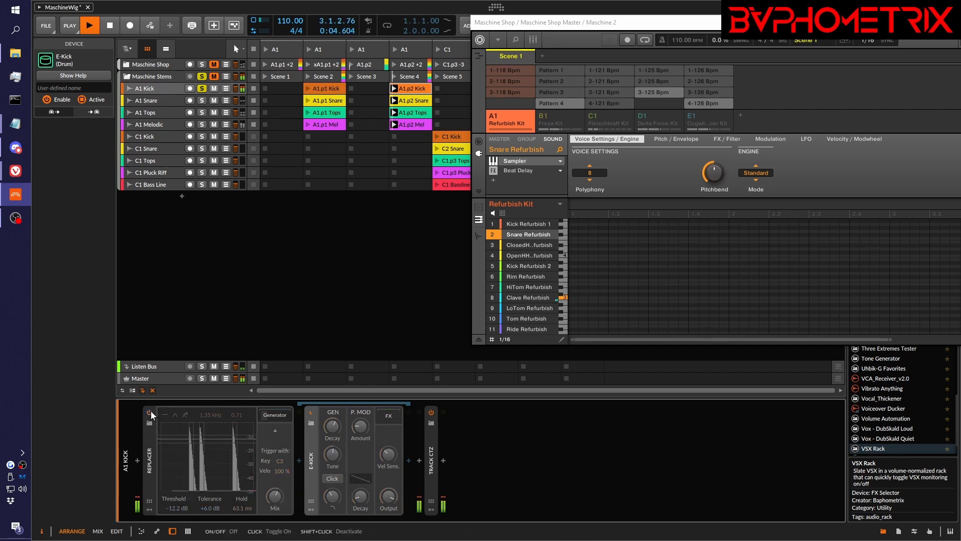
left_click(151, 411)
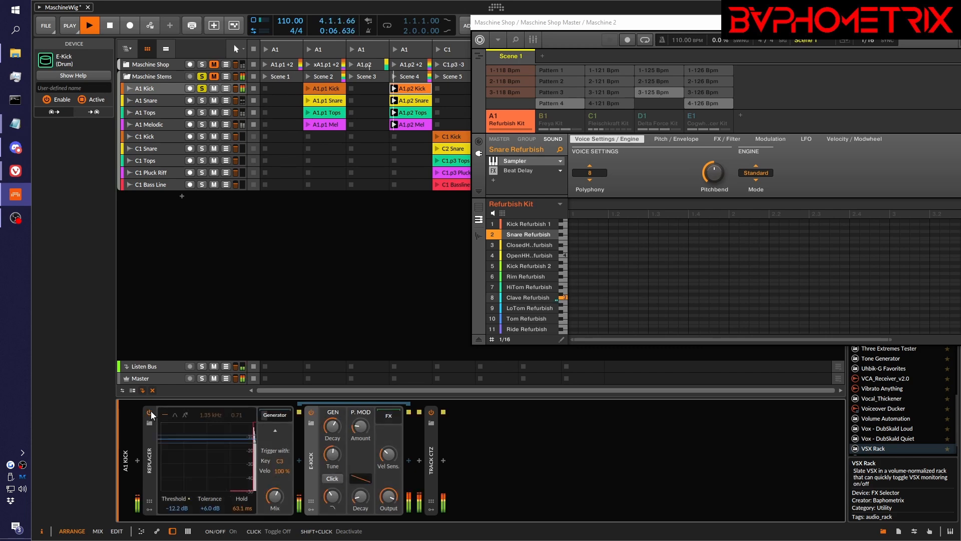
key("space")
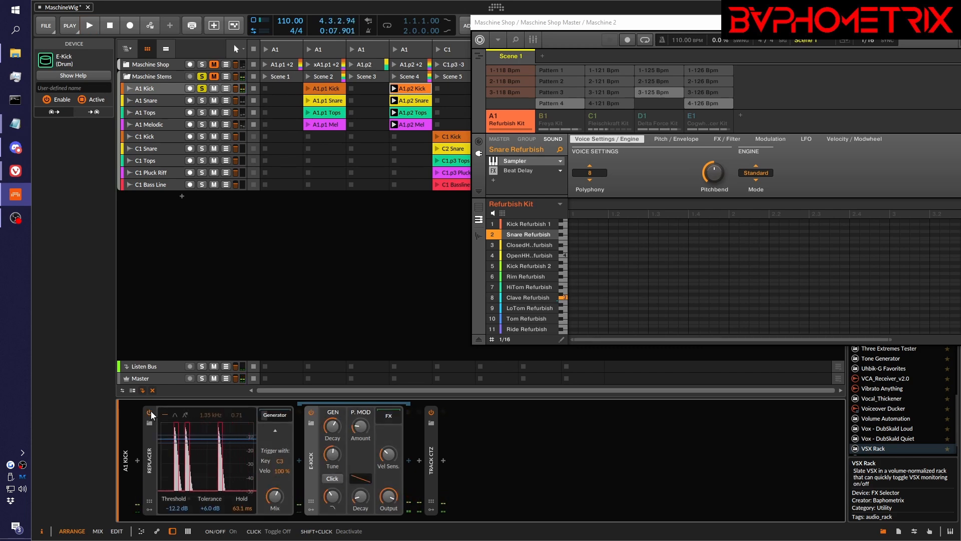
- Solo the A1 Snare stem, audition it without the Replacer, and enable its Replacer
left_click(203, 100)
key("space")
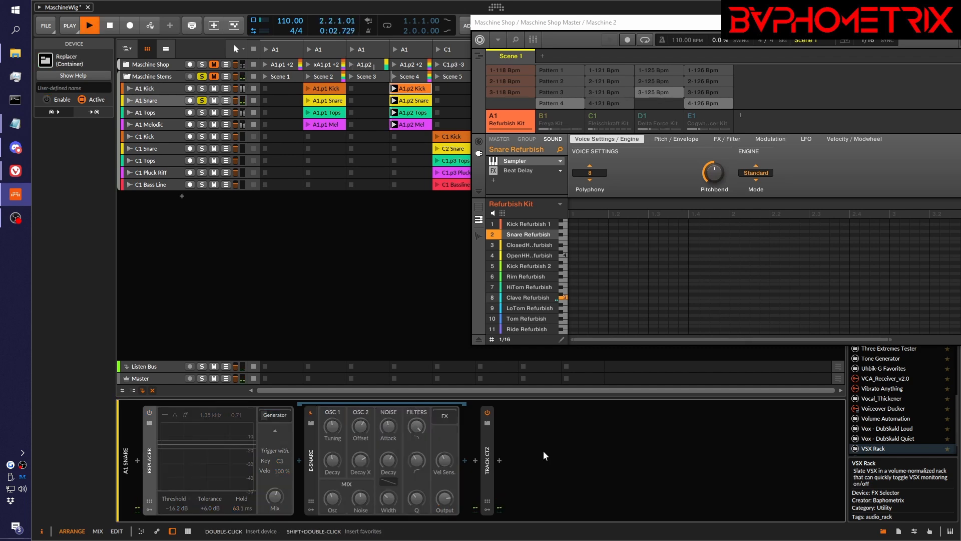
key("space")
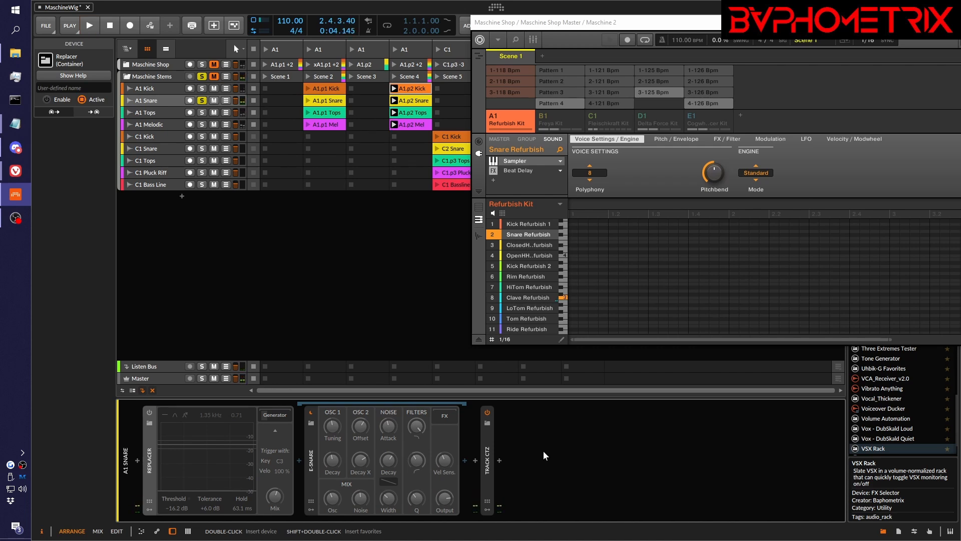
left_click(149, 412)
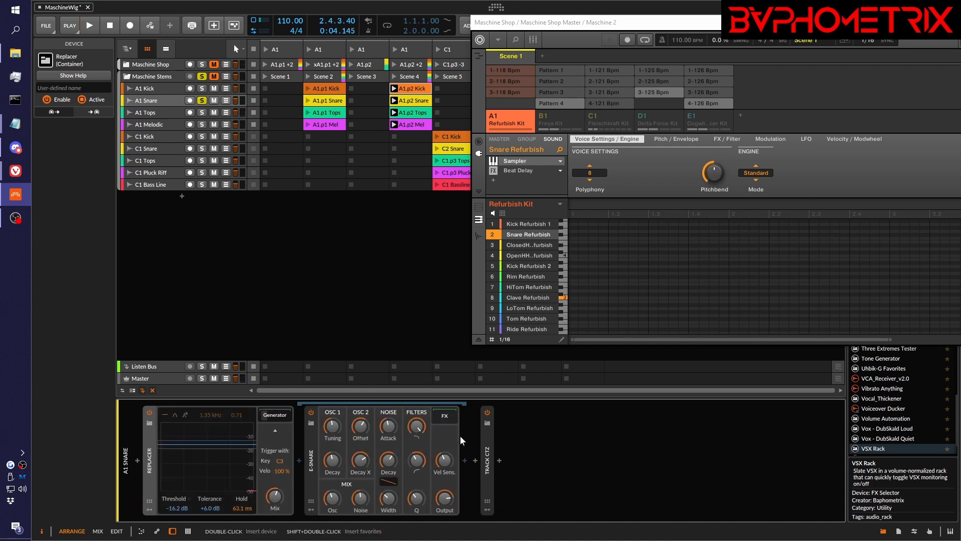
- Audition the A1 Snare stem with its Replacer enabled, and compare the original Maschine Shop kick and snare with the soloed Maschine Stems
key("space")
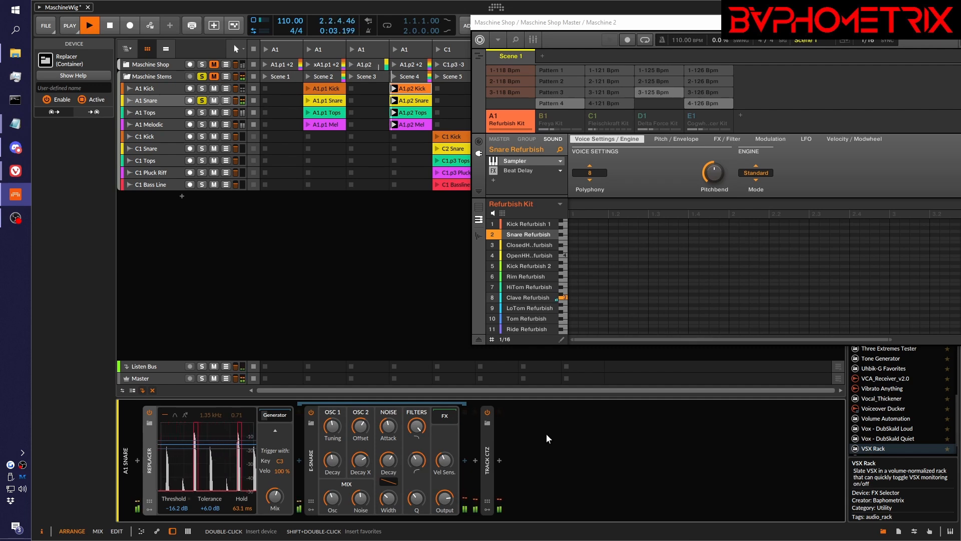
key("space")
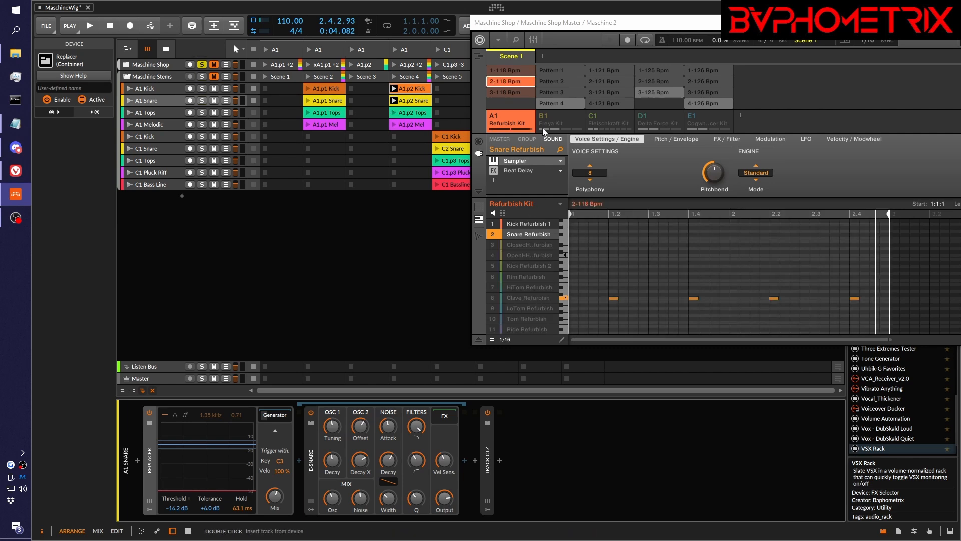
left_click(364, 265)
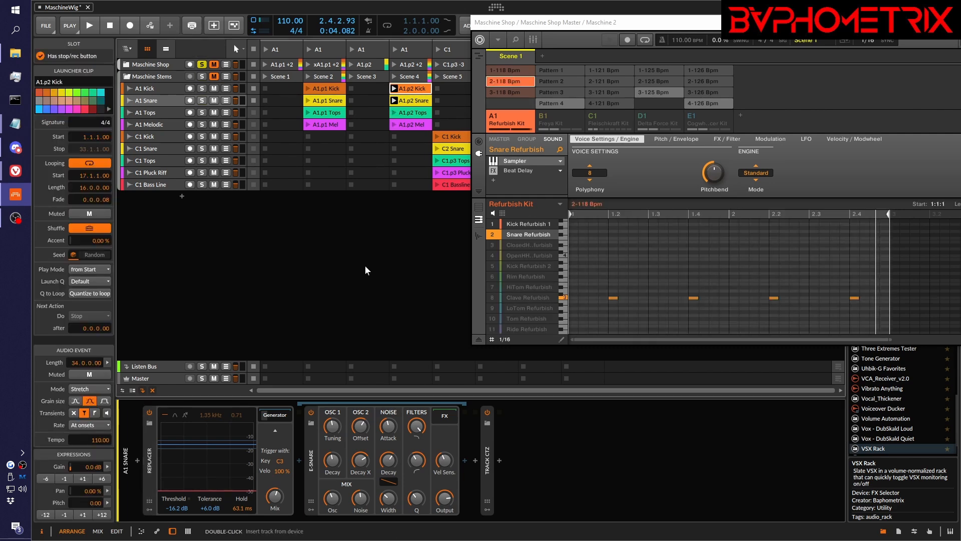
key("space")
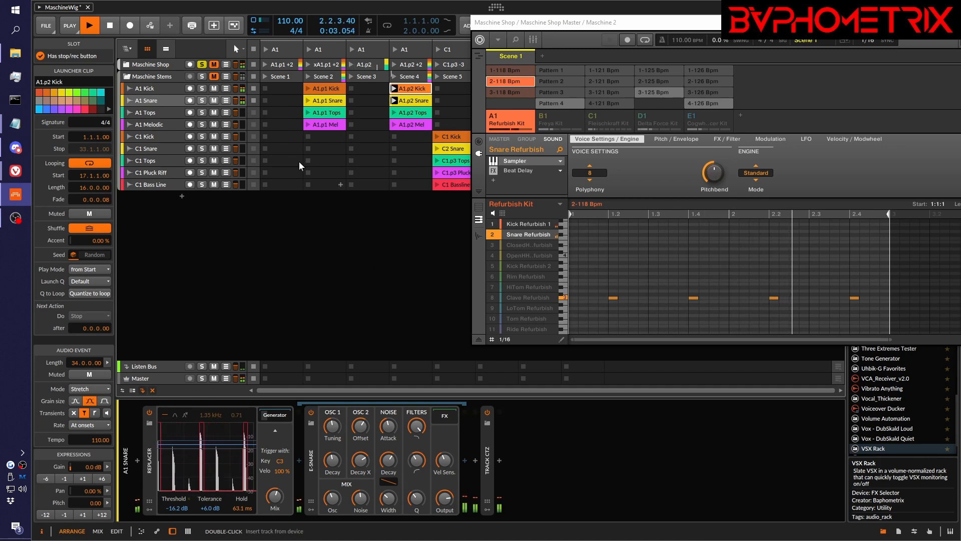
left_click(203, 76)
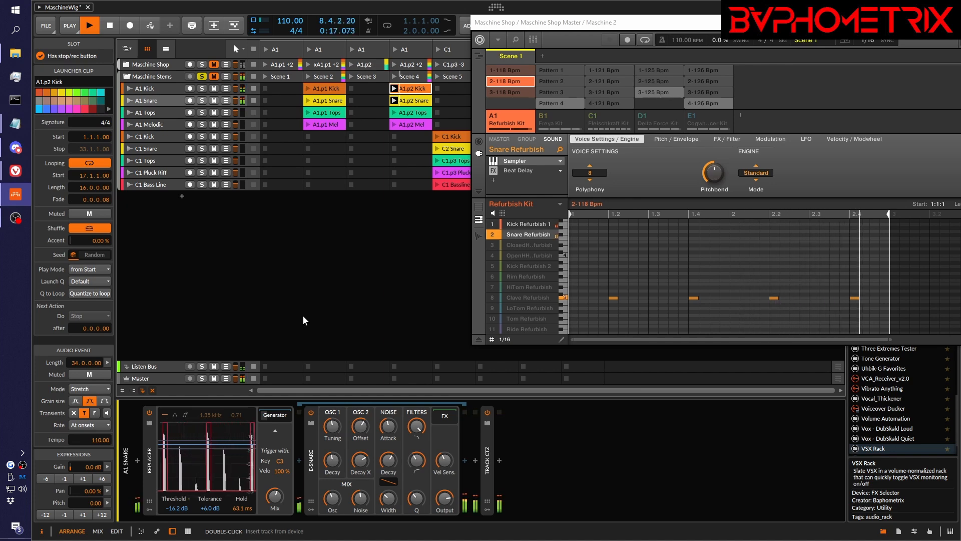
key("space")
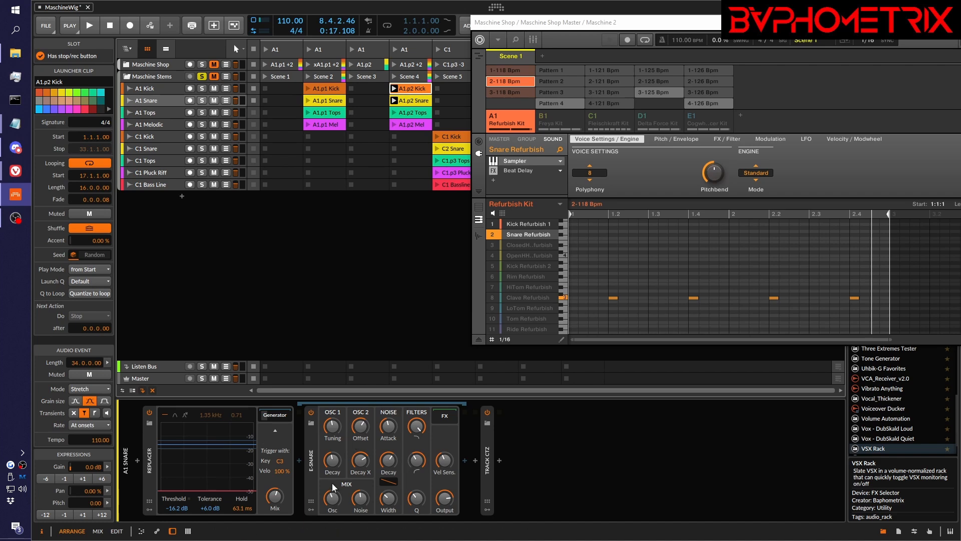
- Look through the E-series drum devices offered after the E-Snare, without inserting any
left_click(464, 463)
type("ed")
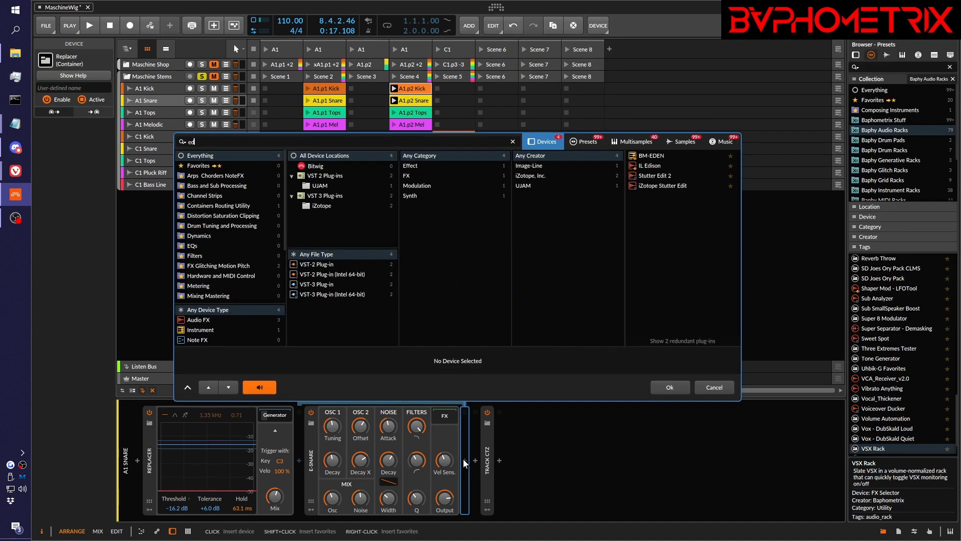
key("BackSpace")
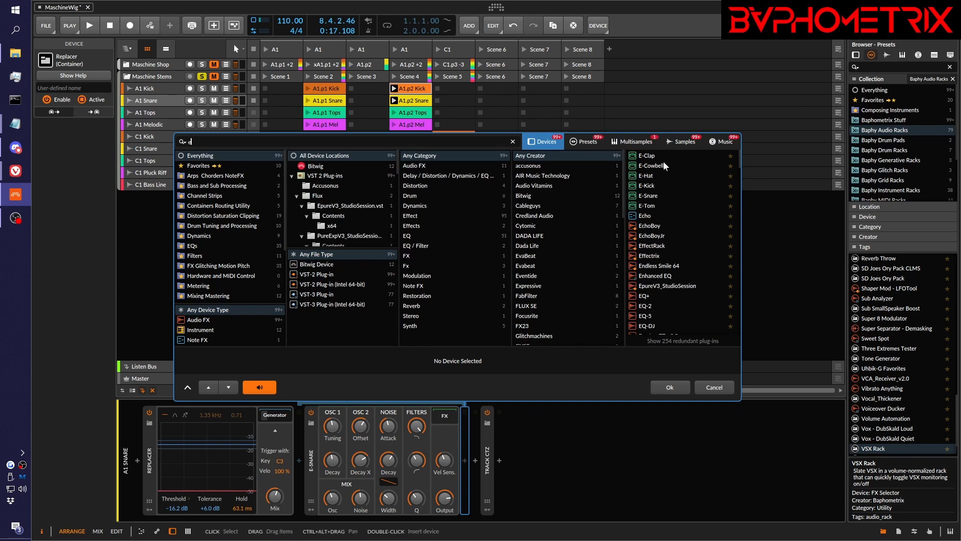
left_click(715, 387)
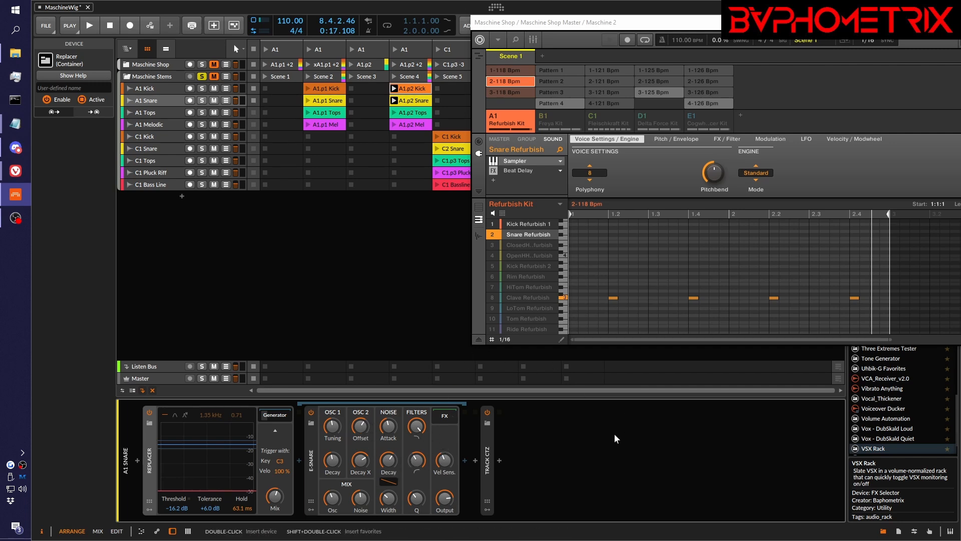
- Audition the layered kick and snare stems, unsolo the Maschine kit's sounds, and play Scene 4 of the Maschine Stems
key("space")
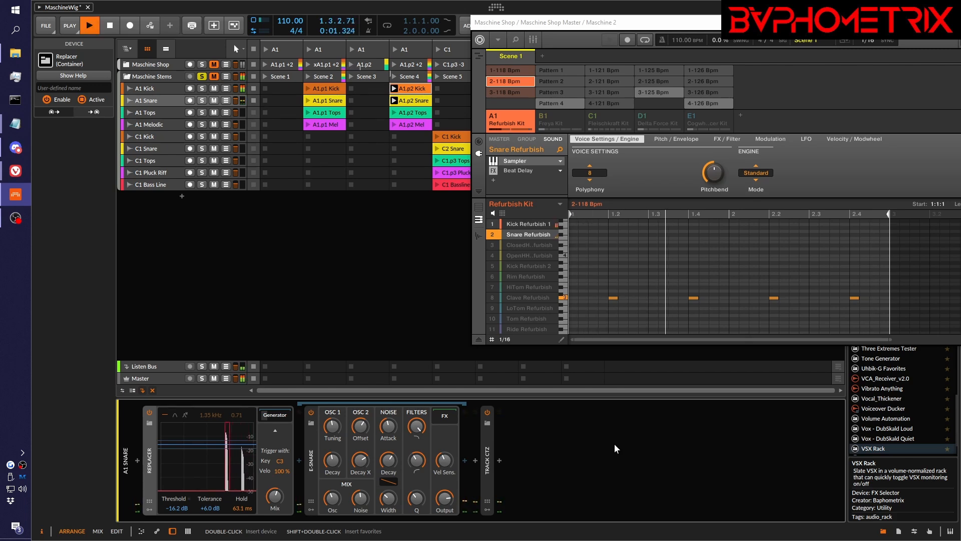
key("space")
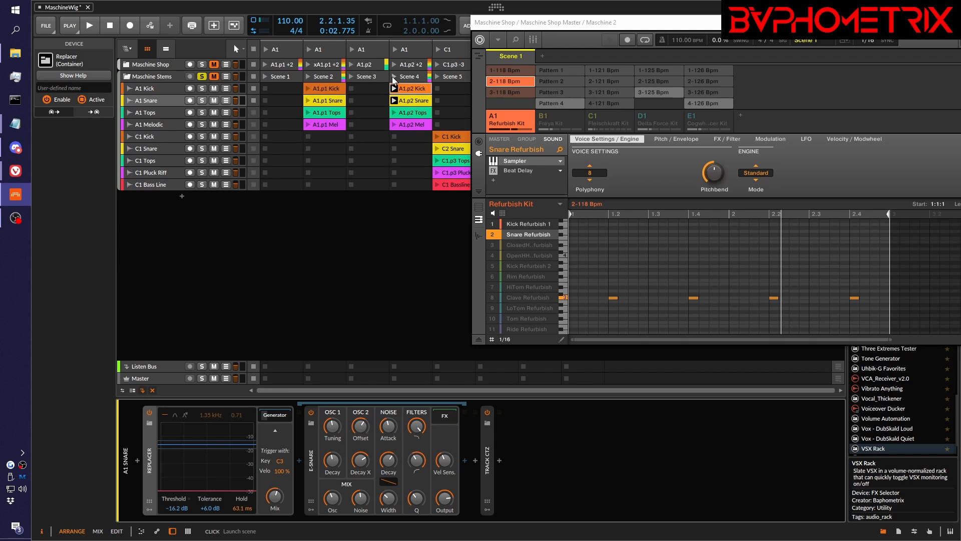
left_click(494, 226)
right_click(492, 224)
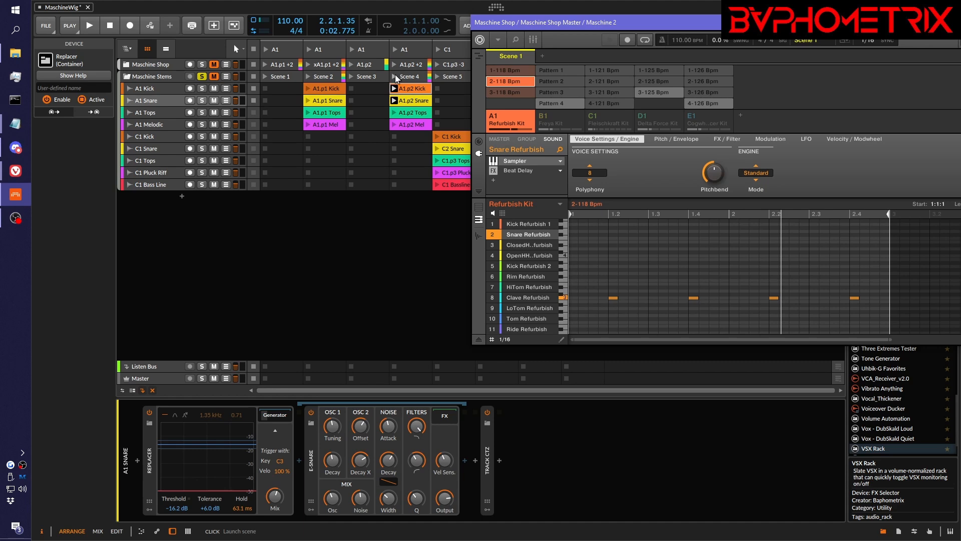
left_click(396, 77)
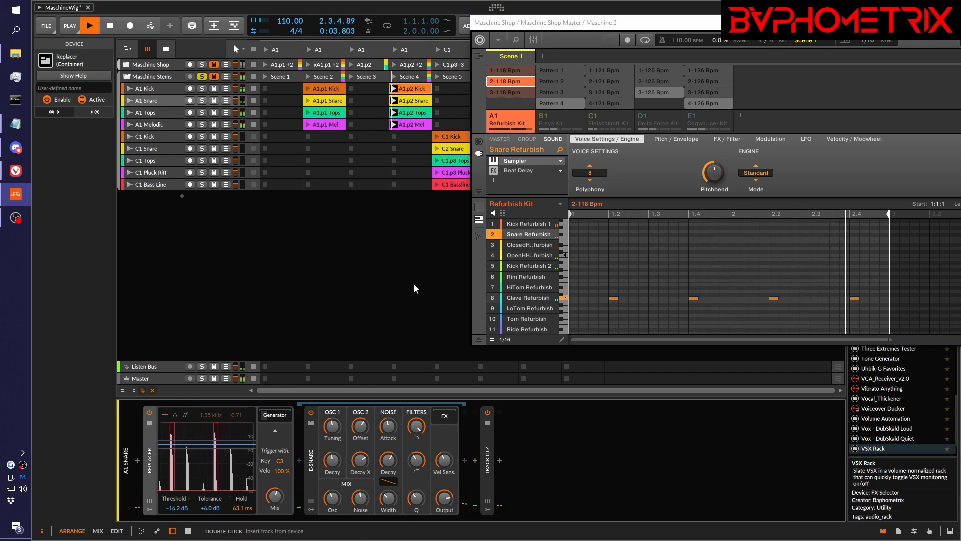
key("space")
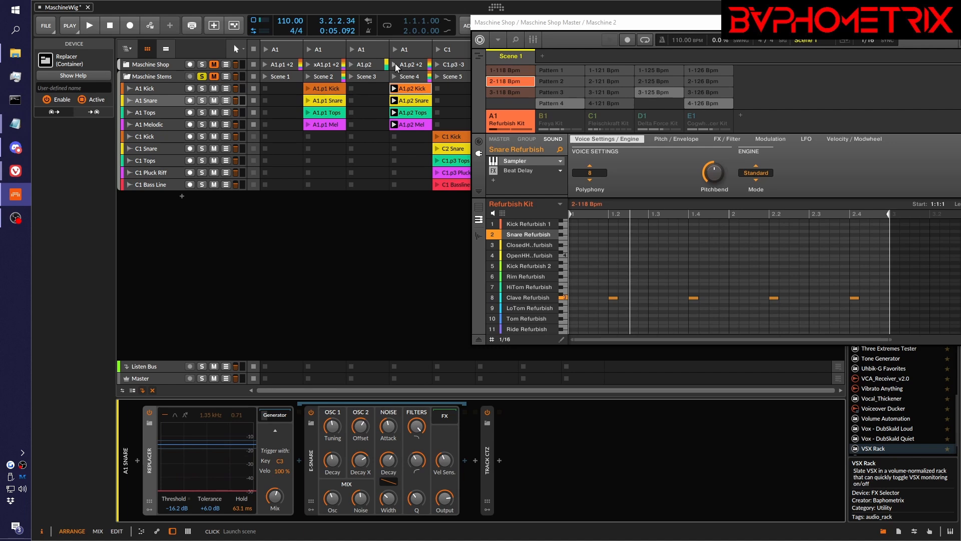
- Solo the Maschine Shop group and audition the full original pattern
left_click(201, 64)
left_click(302, 259)
key("space")
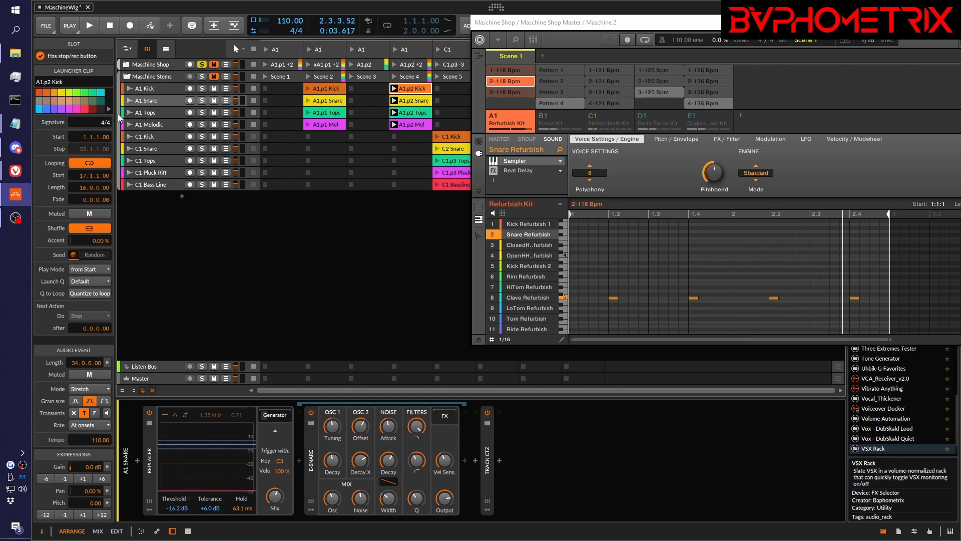
- Enable the Infiltrator on the A1 Melodic stem and expand its Steps modulator
left_click(153, 125)
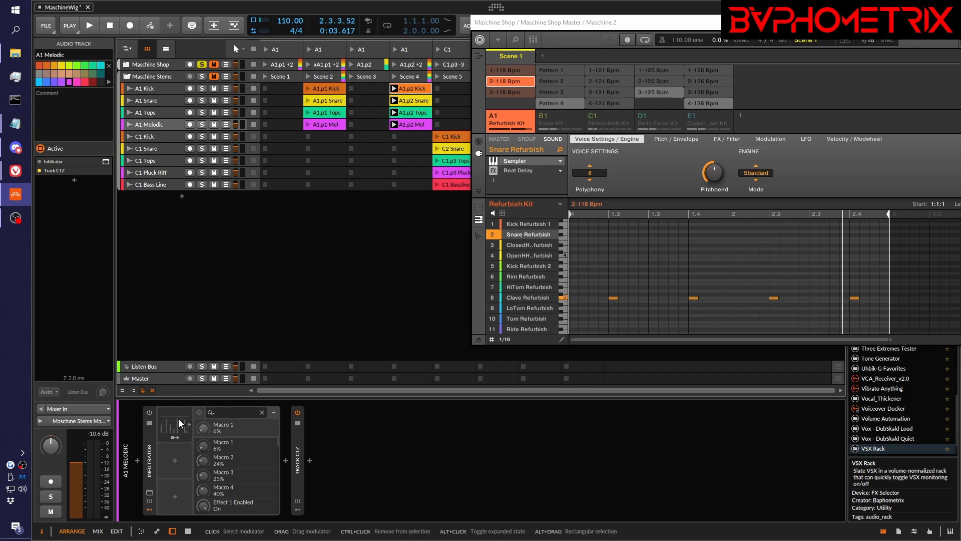
left_click(166, 411)
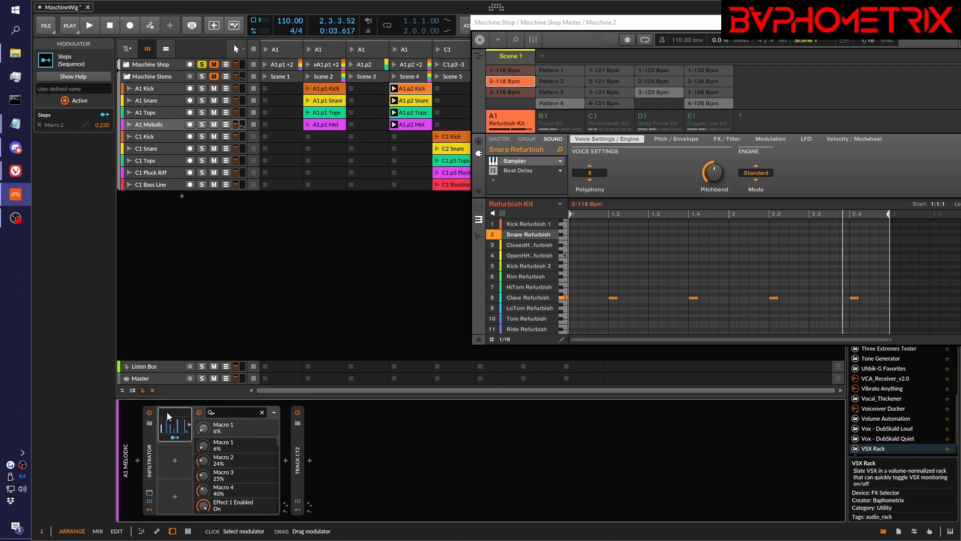
left_click(167, 412)
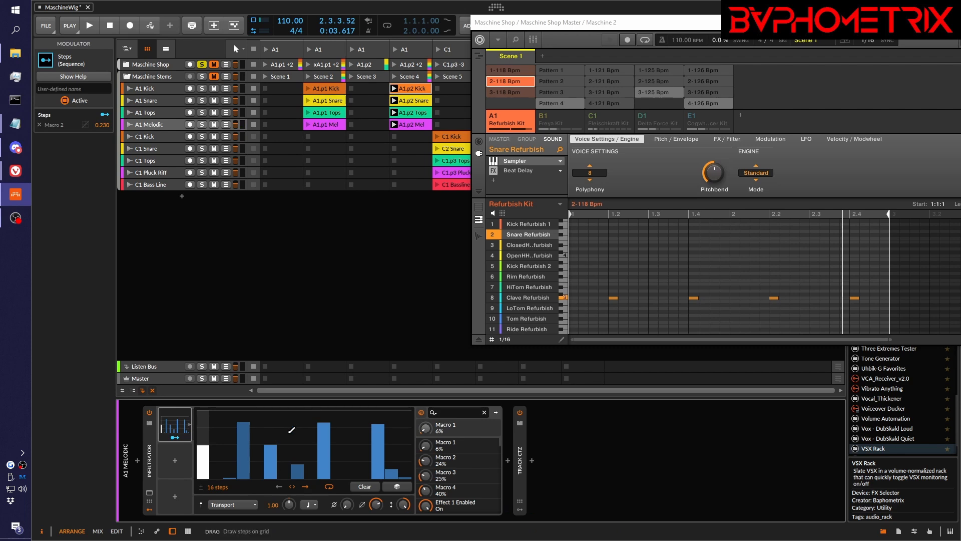
- Browse the modulators available for the Infiltrator's empty slot, without adding any
left_click(175, 461)
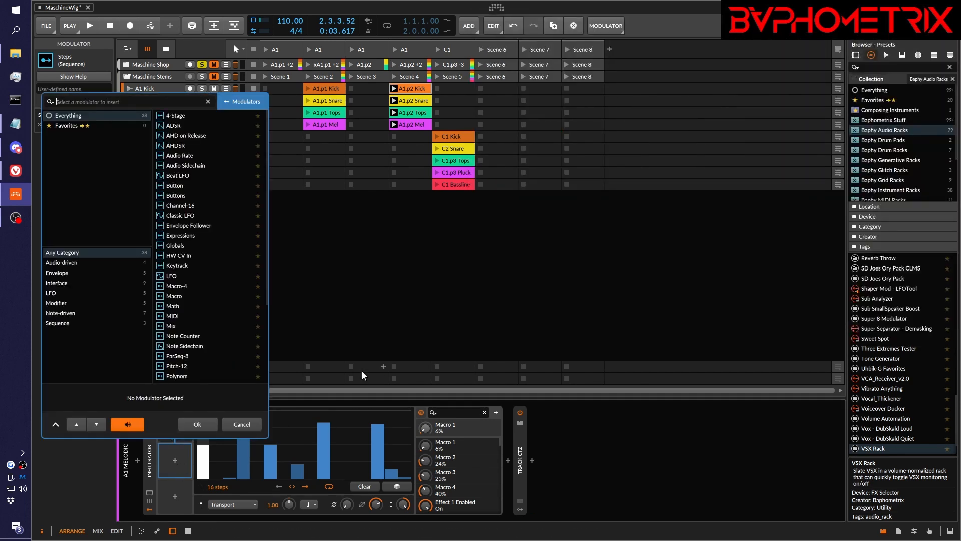
scroll(210, 141, "down", 3)
scroll(209, 141, "up", 3)
left_click(243, 425)
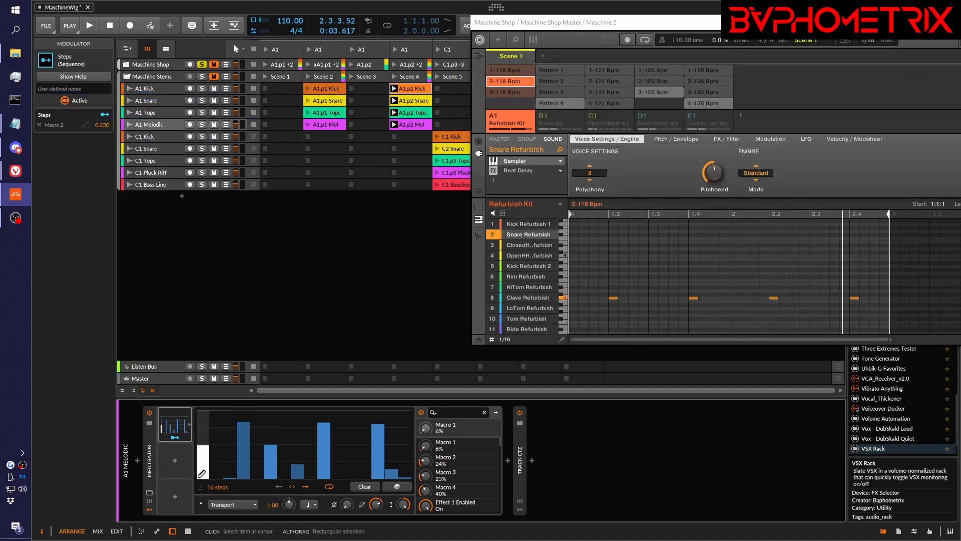
- Show the Infiltrator's plug-in window with the Acieeeeed 303 preset, and close it
left_click(470, 460)
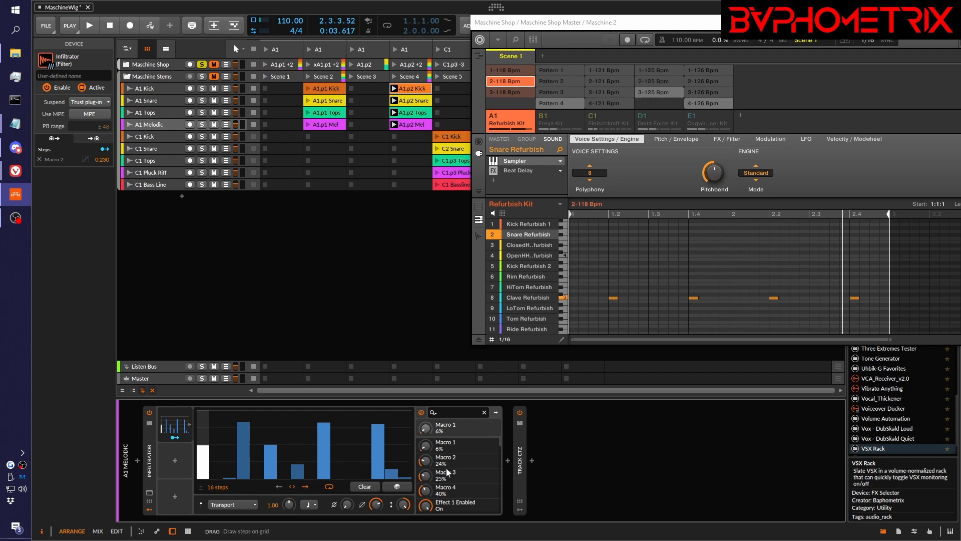
left_click(149, 493)
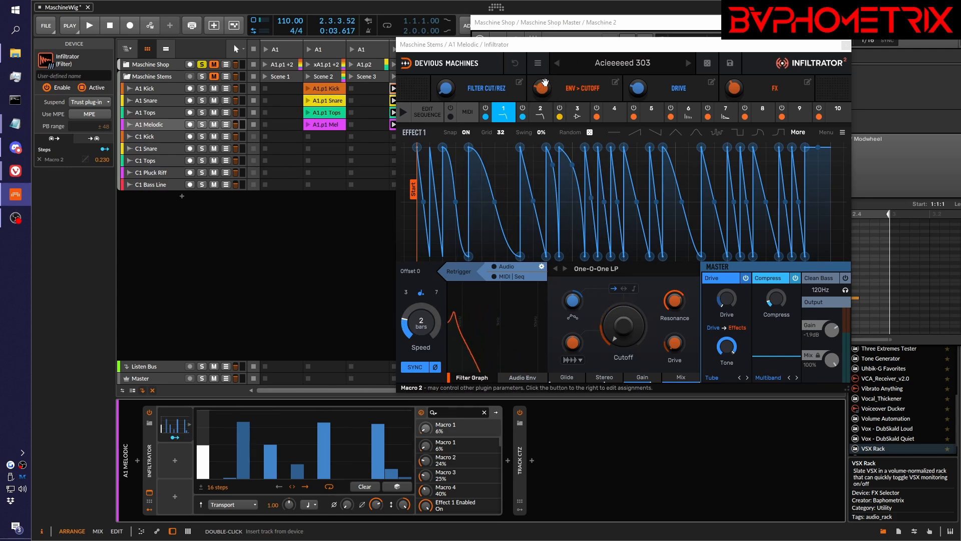
left_click_drag(840, 44, 862, 88)
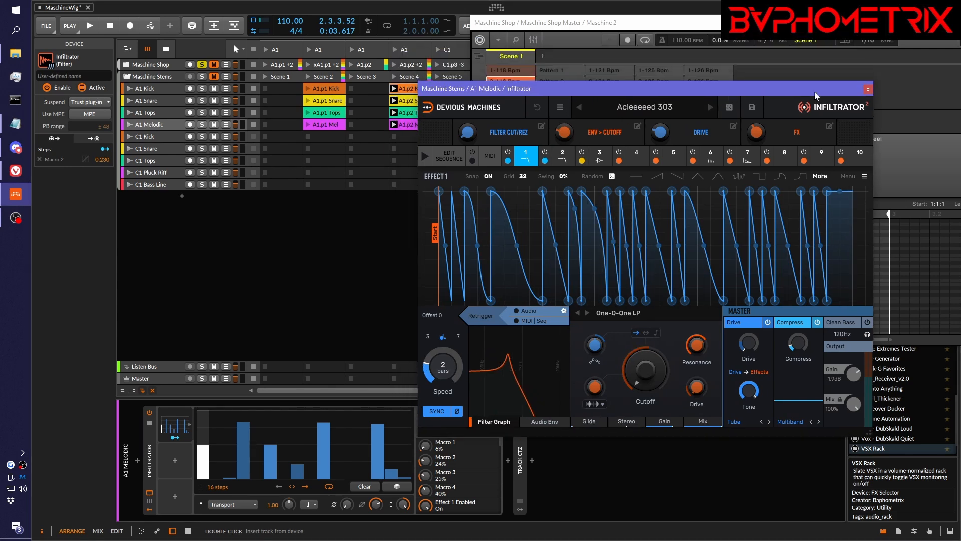
left_click(863, 89)
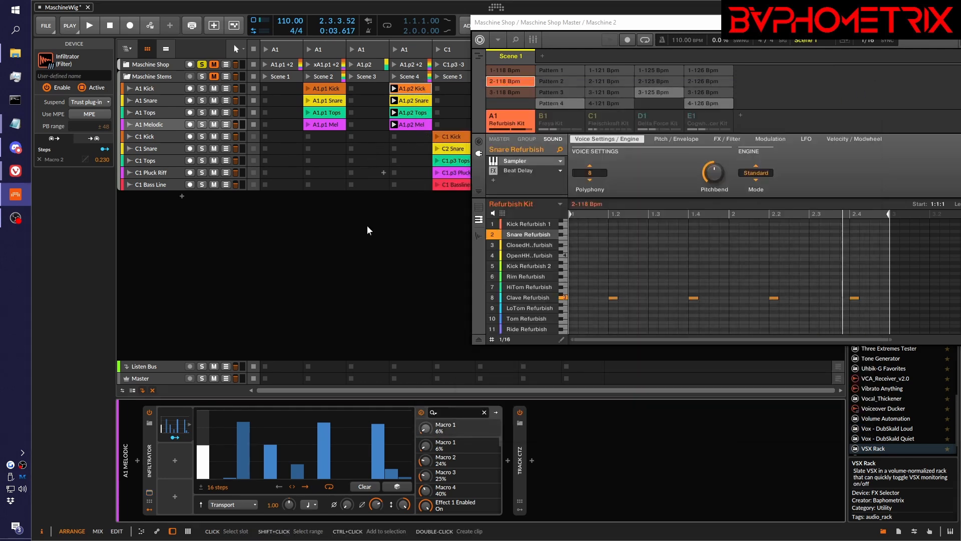
- Solo the Maschine Stems group and compare its playback with A1 Melodic's Infiltrator off and on, leaving it enabled
left_click(149, 412)
left_click(205, 76)
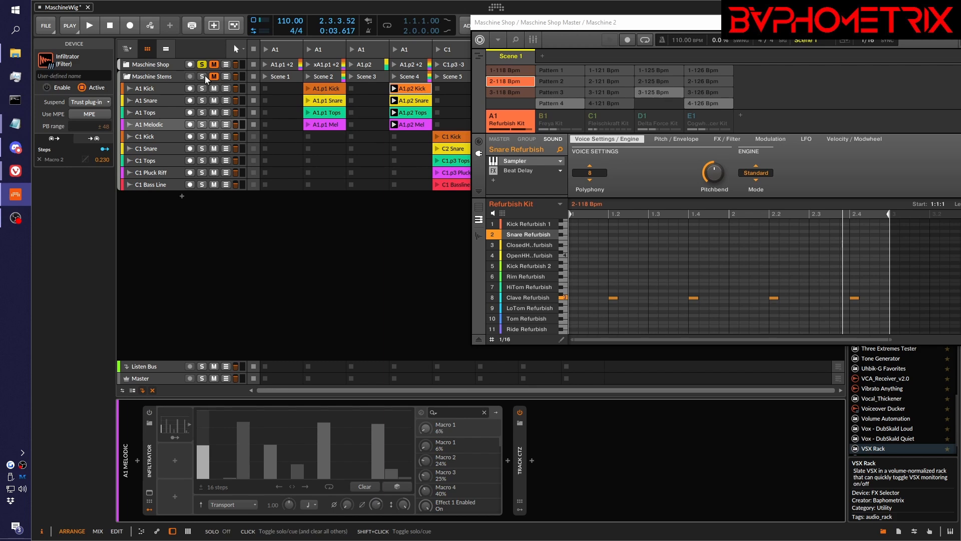
key("space")
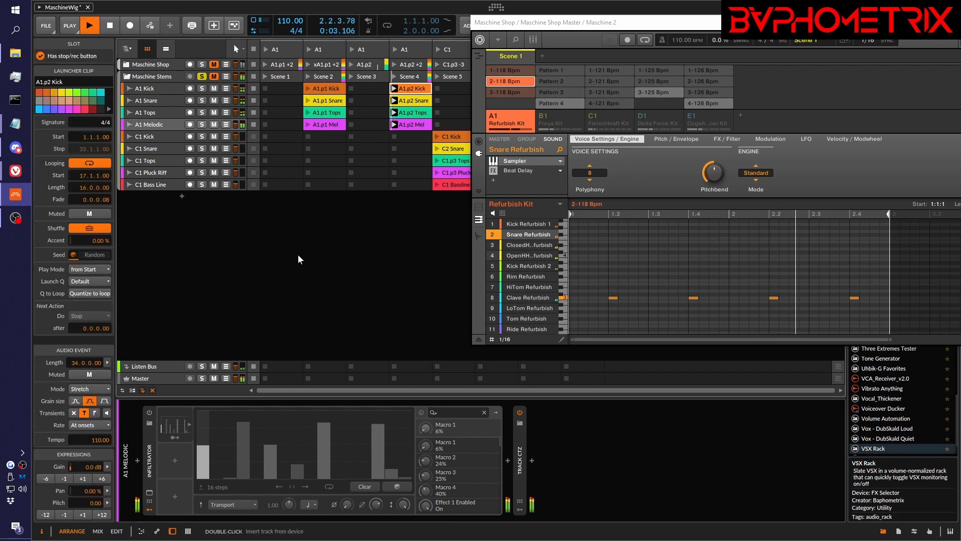
key("space")
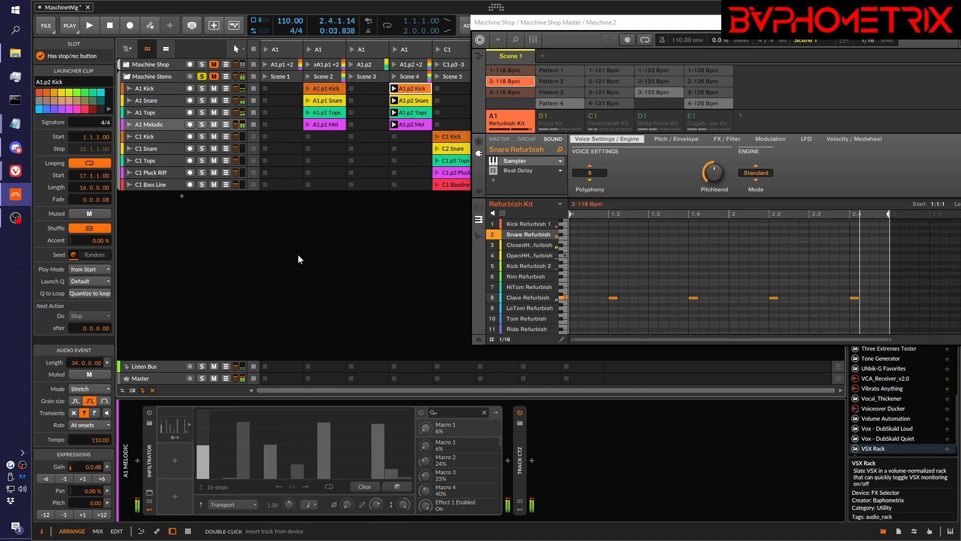
left_click(149, 410)
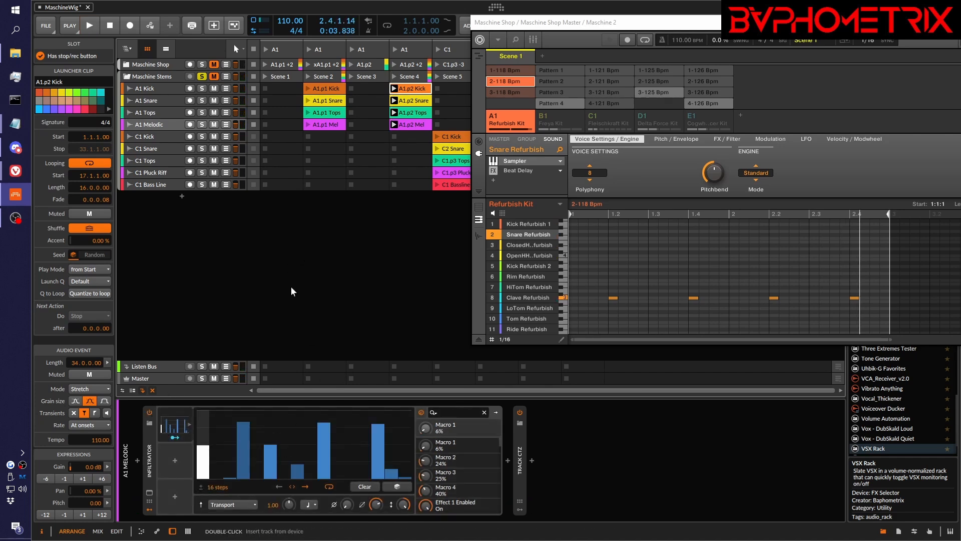
key("space")
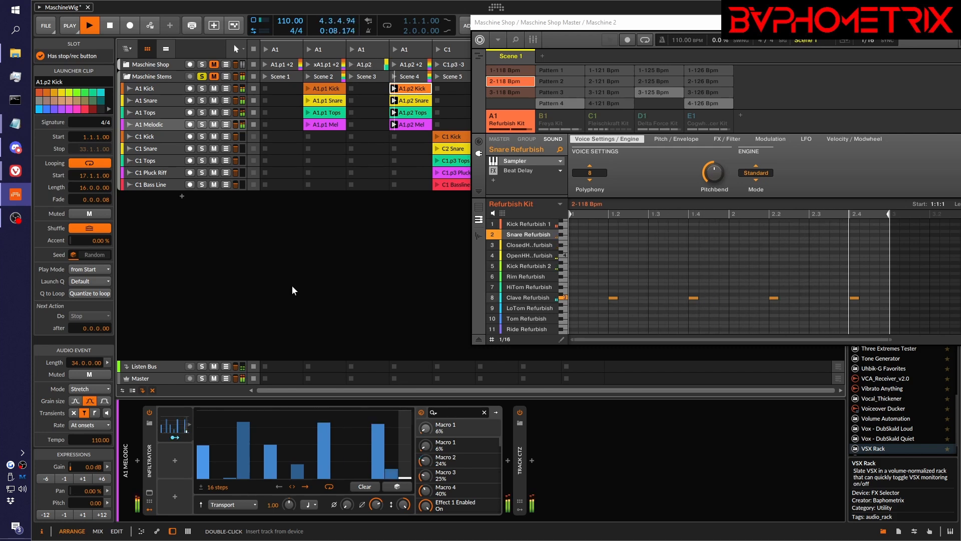
- Compare the Maschine Shop and Maschine Stems groups by alternating their solo during playback, ending with the stems soloed and playback stopped
left_click(201, 65)
left_click(203, 76)
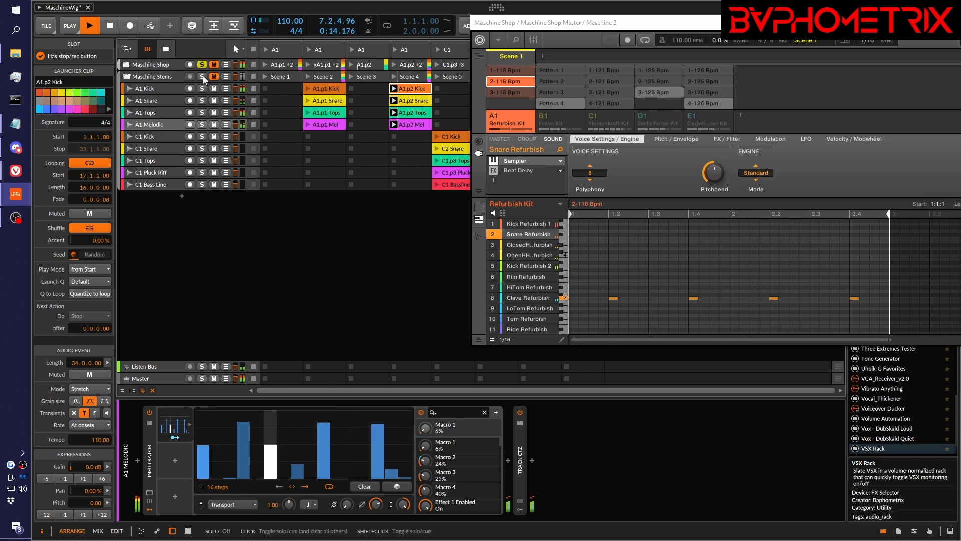
left_click(202, 76)
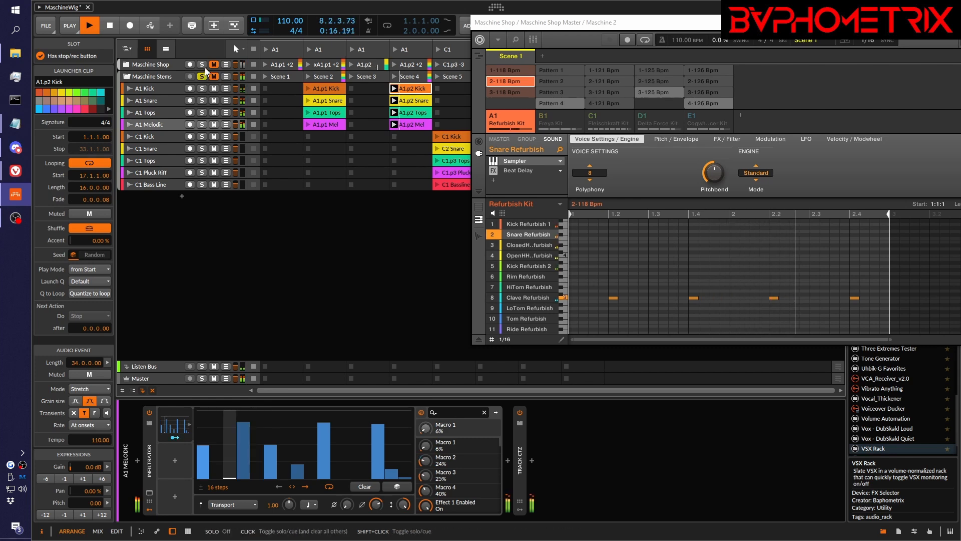
left_click(202, 77)
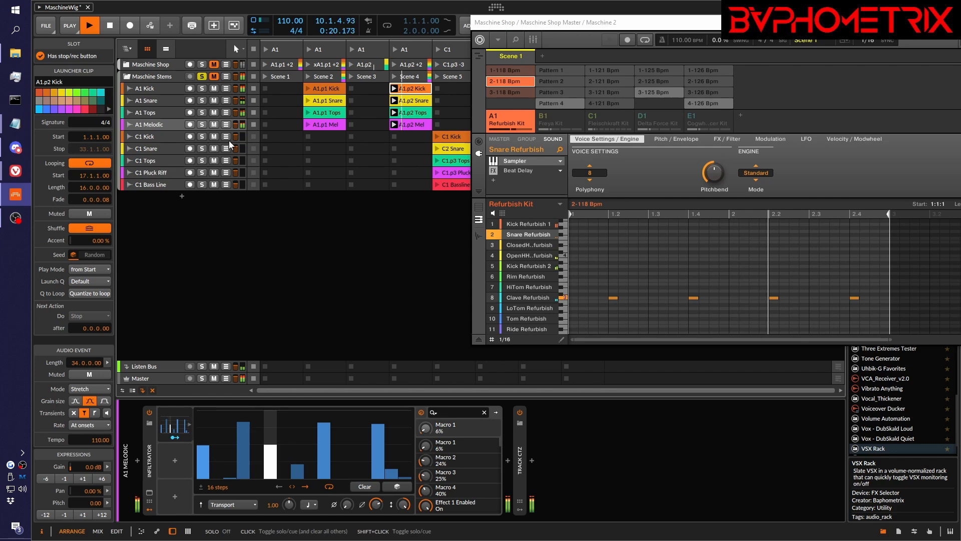
key("space")
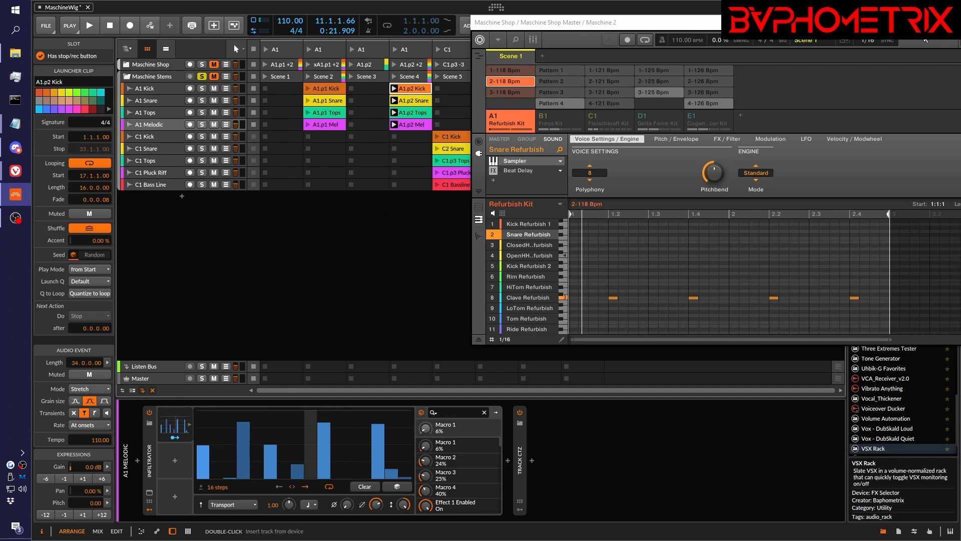
- Move the Maschine 2 plug-in window into full view and close it
left_click_drag(913, 24, 779, 61)
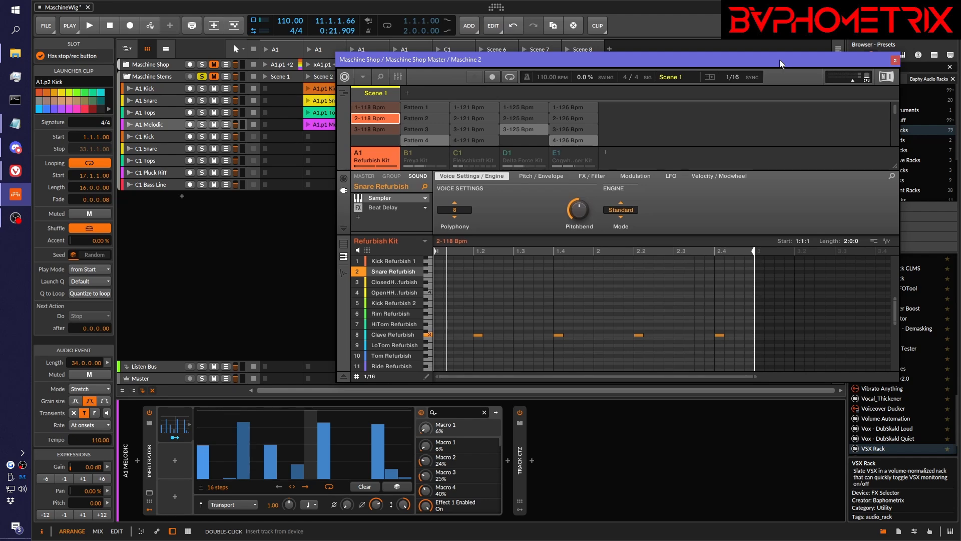
left_click(896, 60)
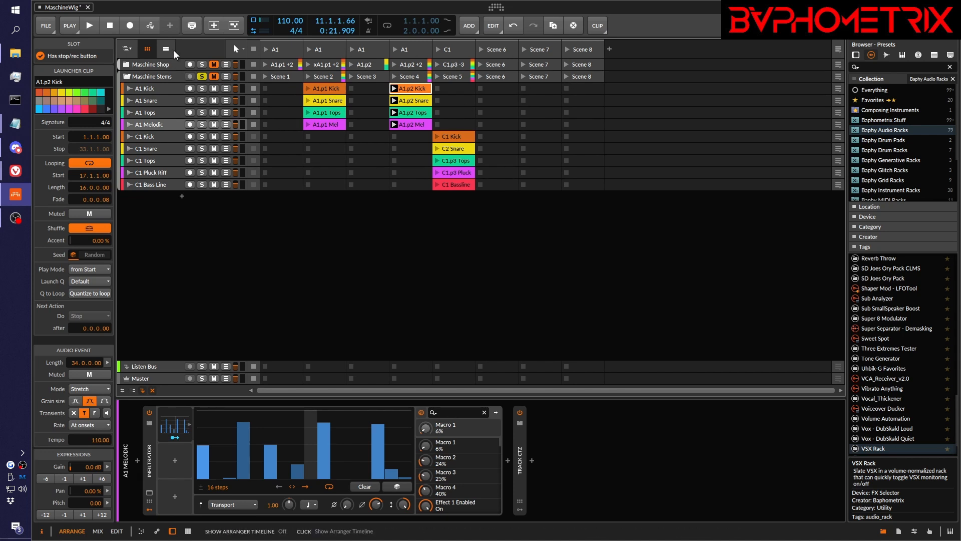
- Show the arranger beside the clip launcher and place the second A1 scene's clips in the timeline at bar 1
left_click(147, 49)
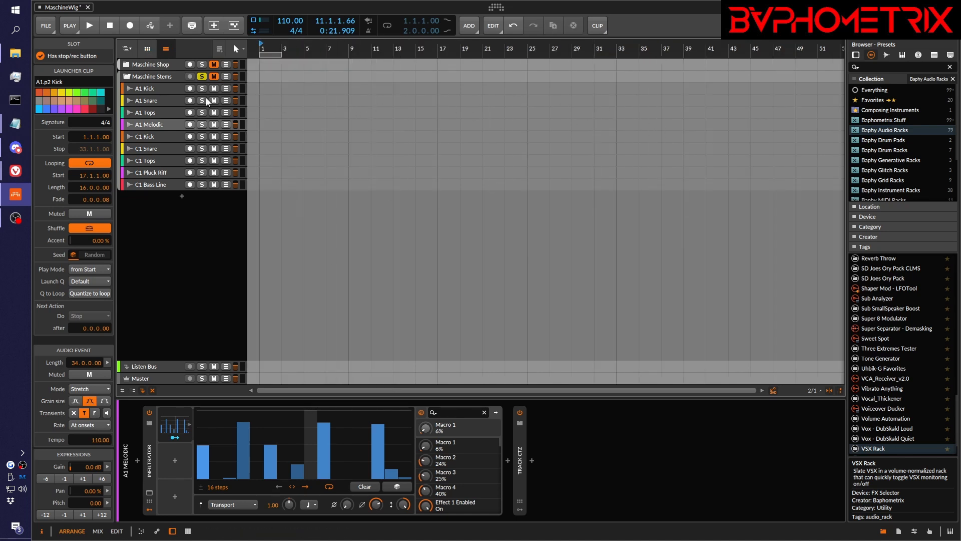
left_click(144, 48)
left_click(166, 49)
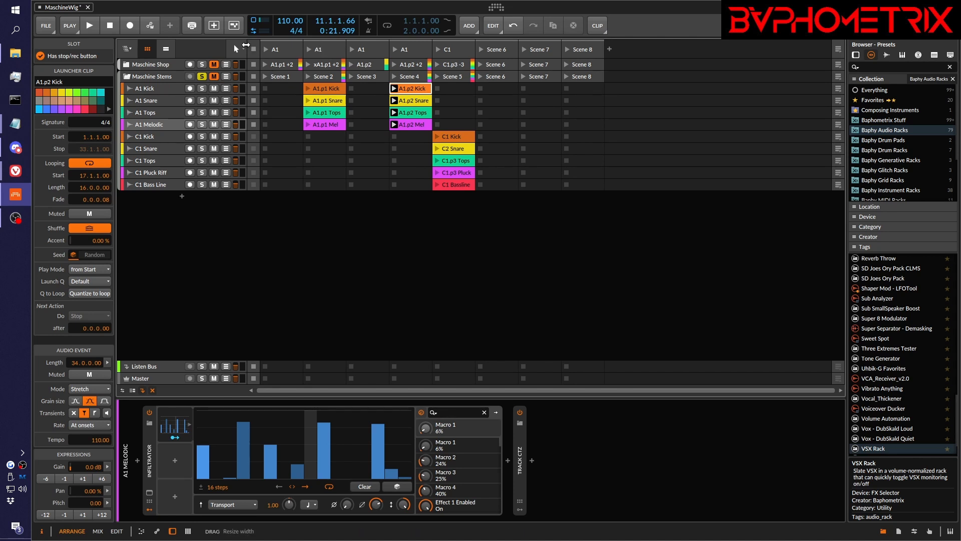
left_click(167, 49)
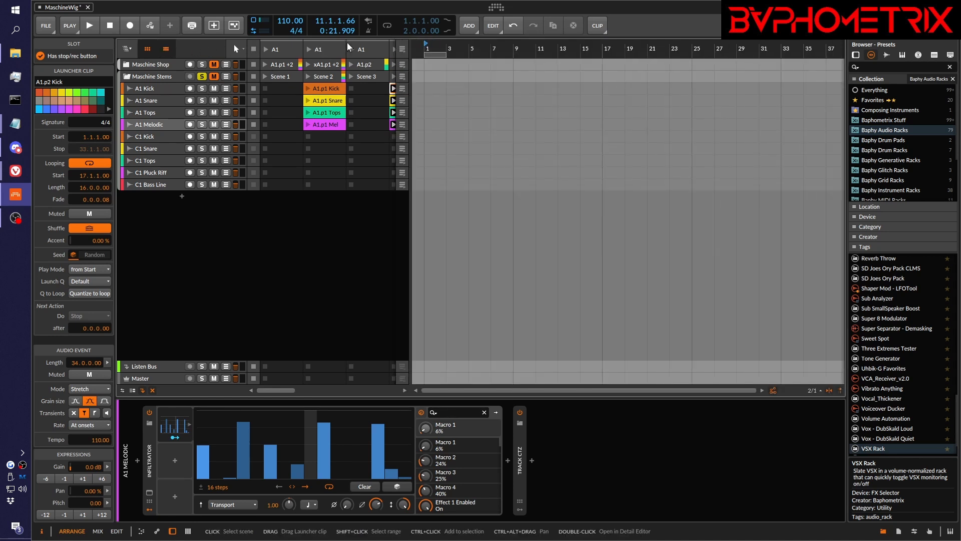
left_click(320, 50)
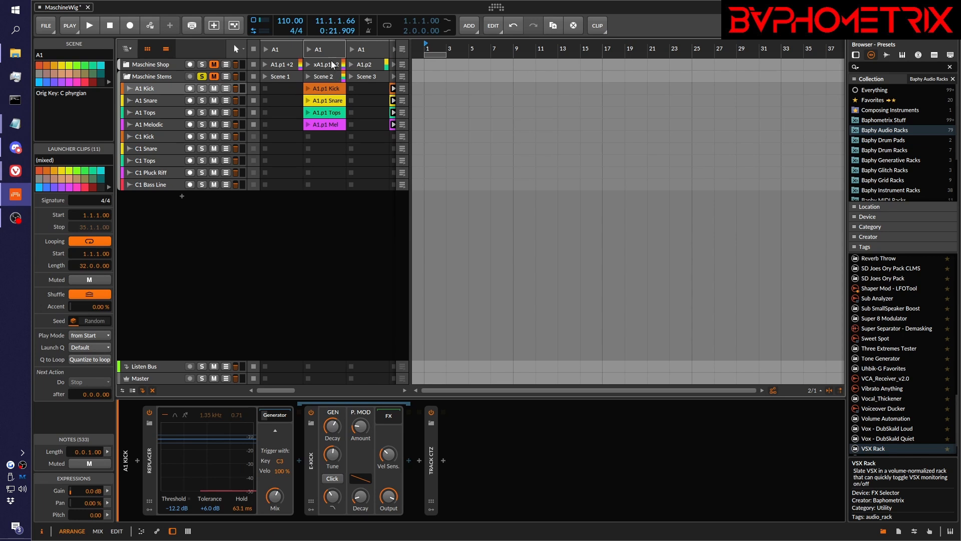
left_click_drag(330, 49, 430, 61)
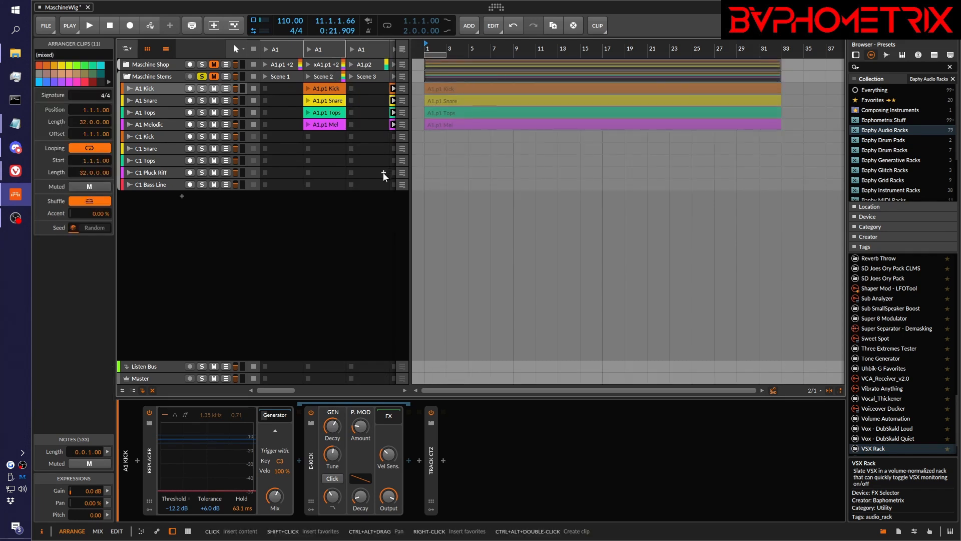
- Place the C1 scene's clips in the timeline at bar 33, directly after the A1 clips
scroll(332, 221, "right", 5)
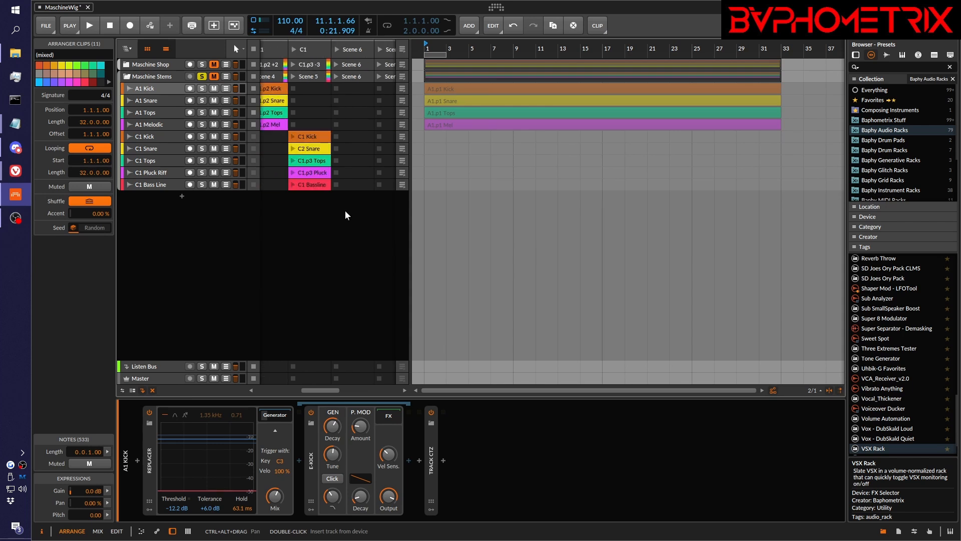
scroll(581, 190, "right", 5)
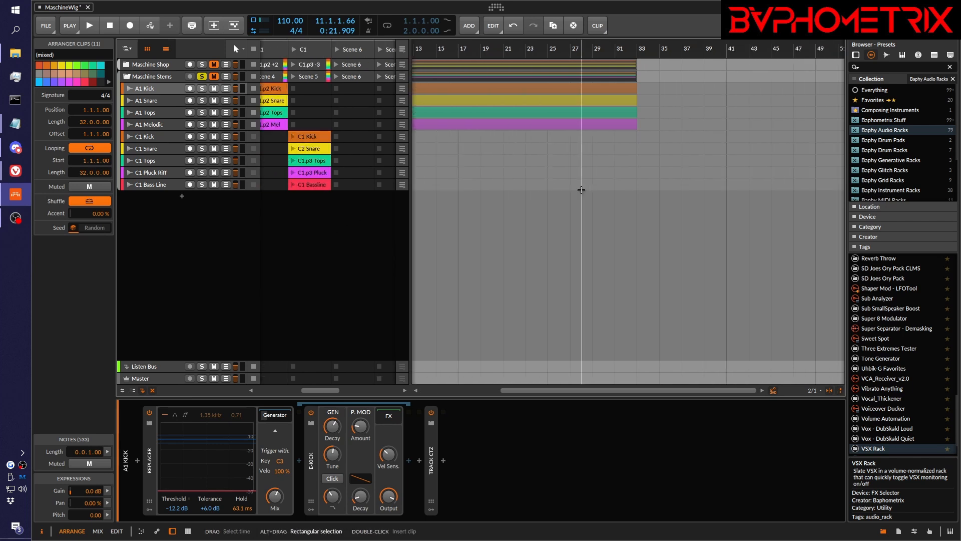
left_click_drag(318, 54, 534, 100)
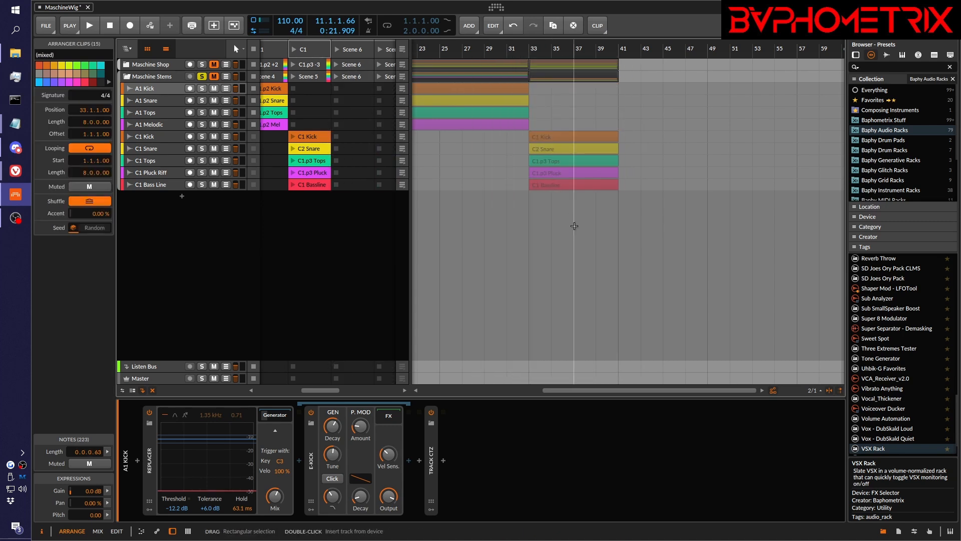
scroll(325, 193, "left", 4)
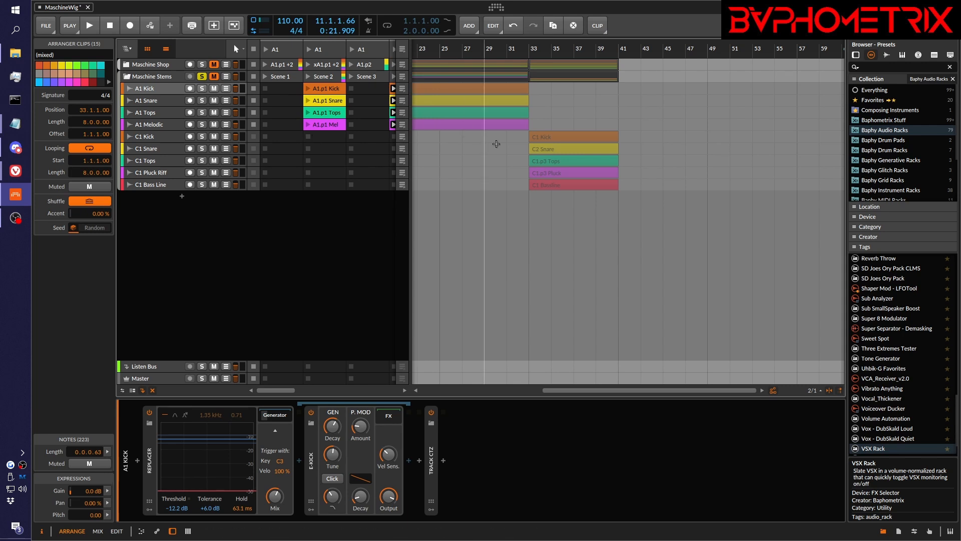
scroll(449, 264, "right", 3)
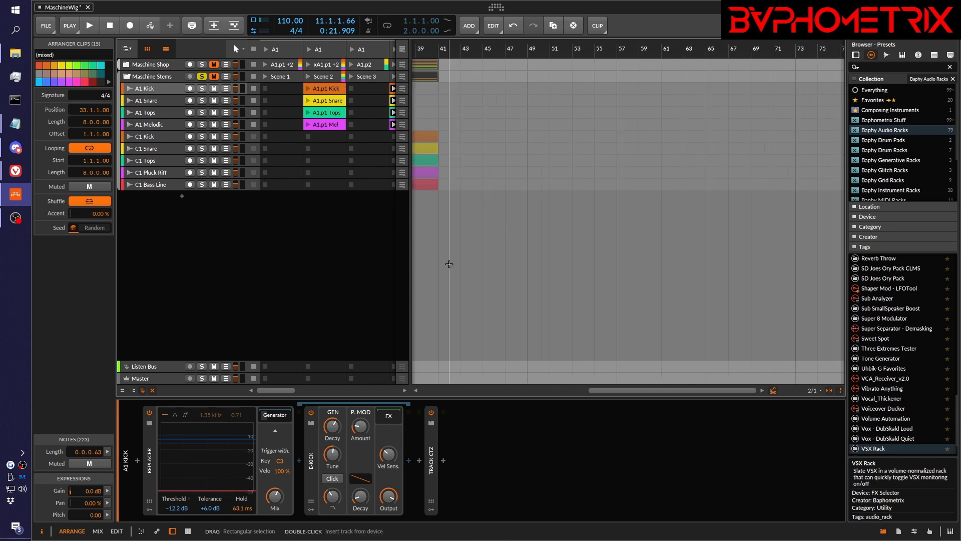
scroll(449, 264, "left", 8)
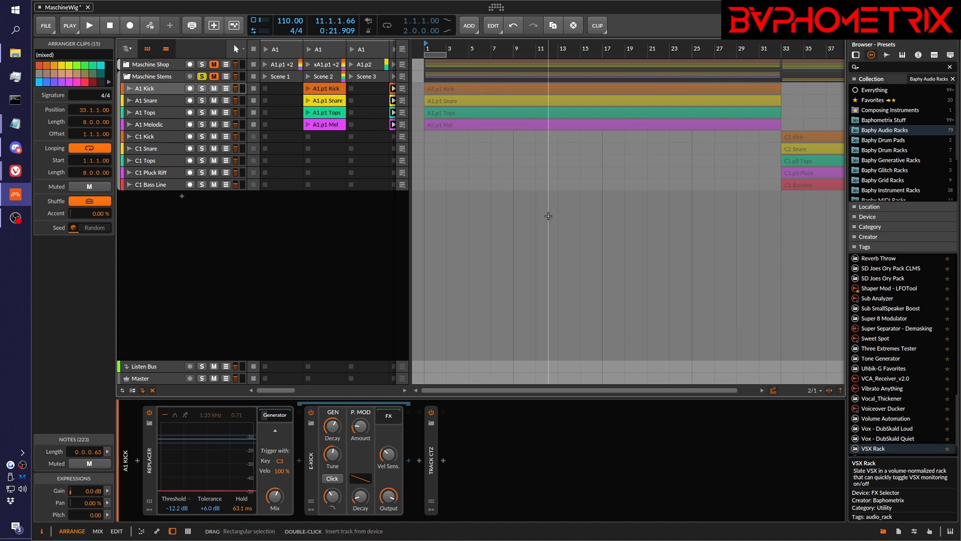
scroll(600, 268, "right", 4)
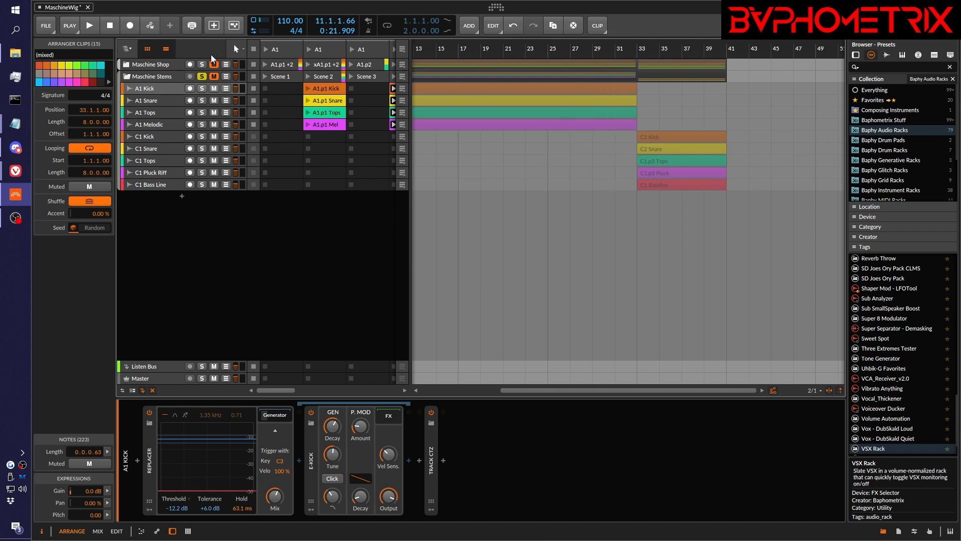
- Hide the arranger, add scenes after Scene 8, and name Scenes 8 and 9 Storage
left_click(167, 49)
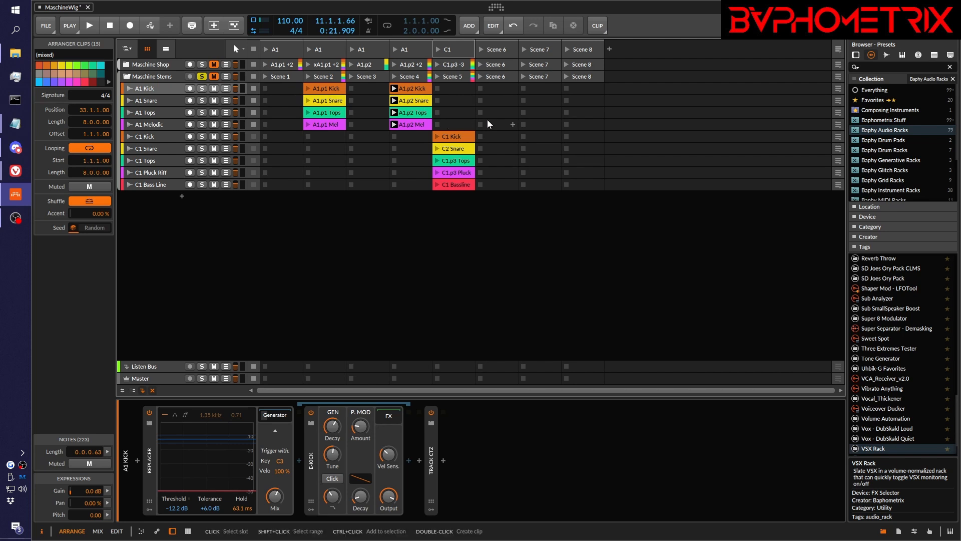
left_click(610, 49)
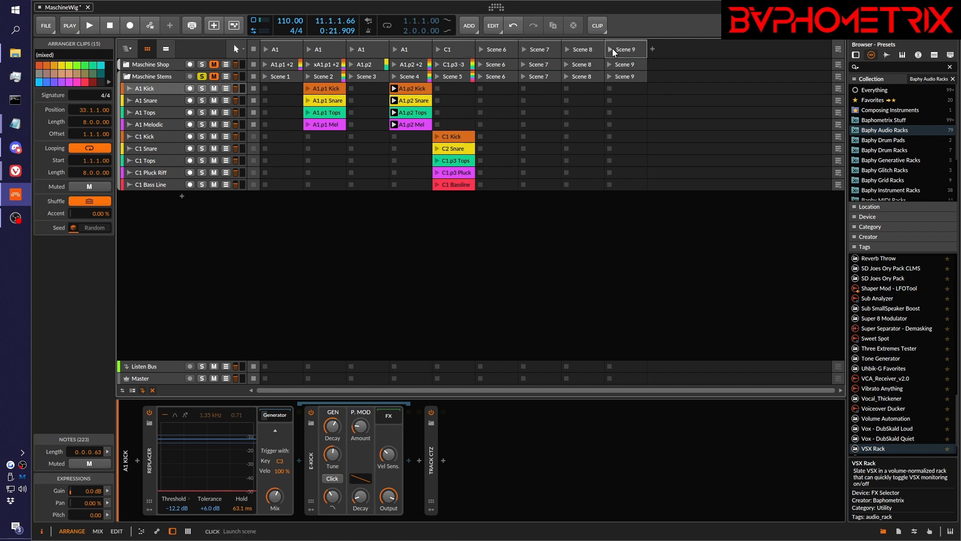
left_click(653, 49)
type("Stora")
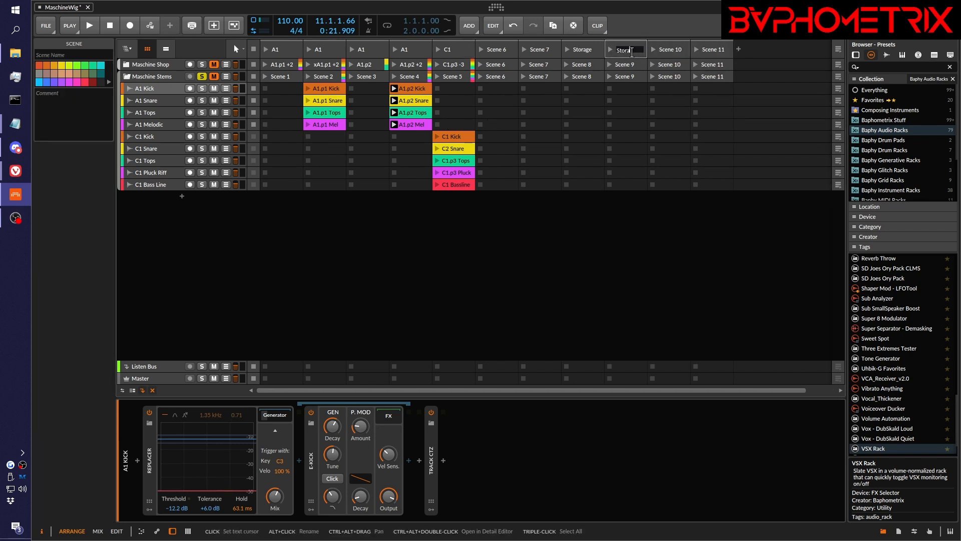
type("ge")
key("Return")
- Delete the unnamed Scenes 10 and 11 and duplicate the last Storage scene four times
left_click(683, 49)
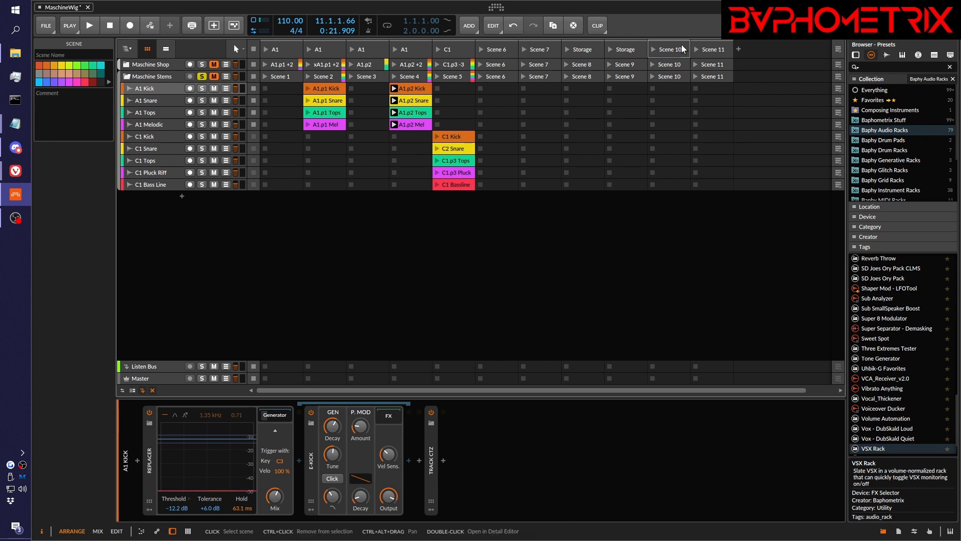
key("Delete")
key("Delete")
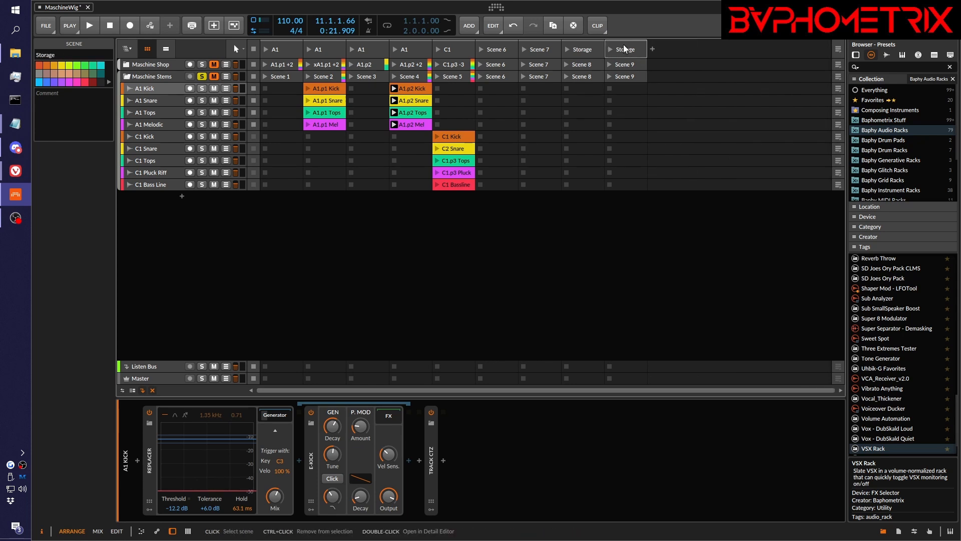
key("ctrl+d")
key("ctrl+d")
key("ctrl+d")
key("ctrl+d")
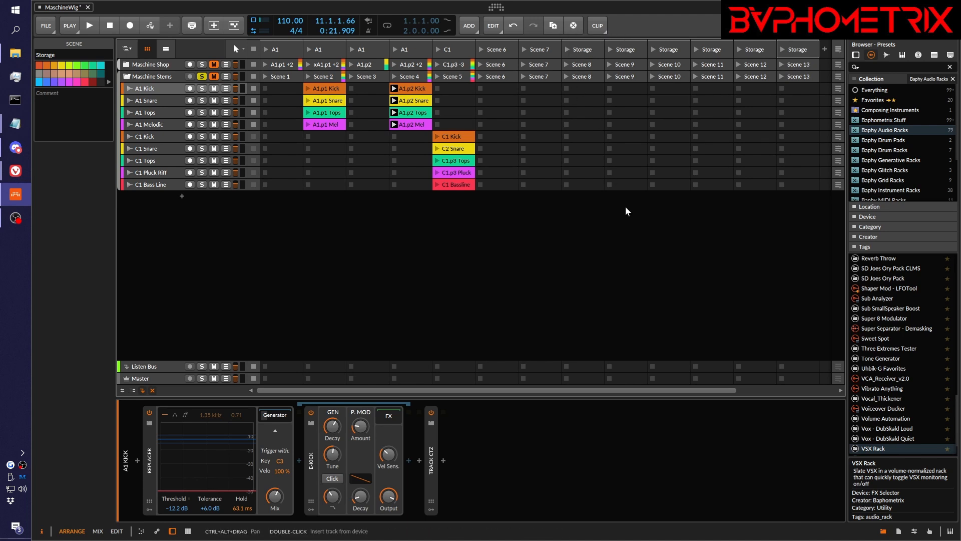
- Copy the A1.p1, A1.p2 and C1 stem clips into the first three Storage scenes, one set per scene
left_click(324, 88)
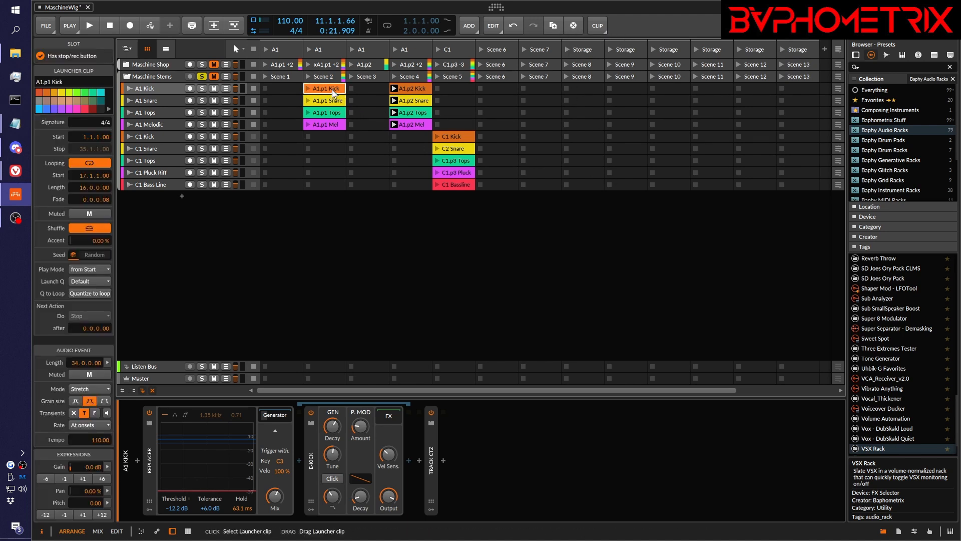
left_click(320, 124, "shift")
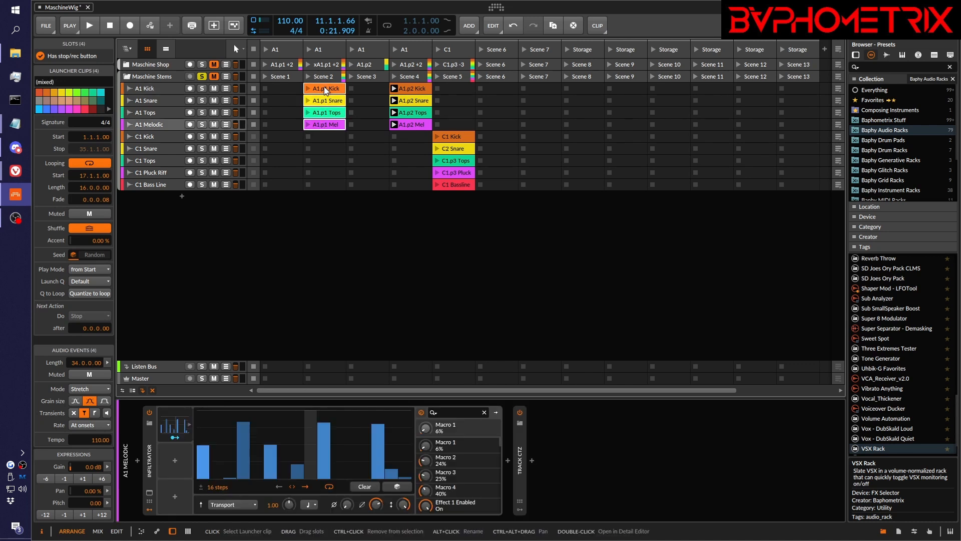
left_click_drag(324, 90, 593, 103)
left_click(413, 89)
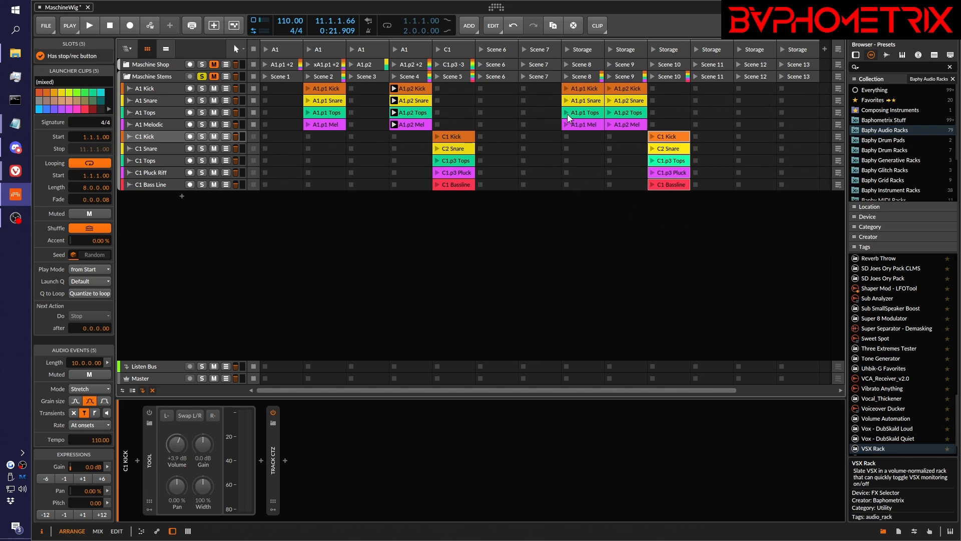
- Duplicate the empty Scene 7 three times and copy the A1.p1 Kick clip from Storage into Scene 8
left_click(461, 50)
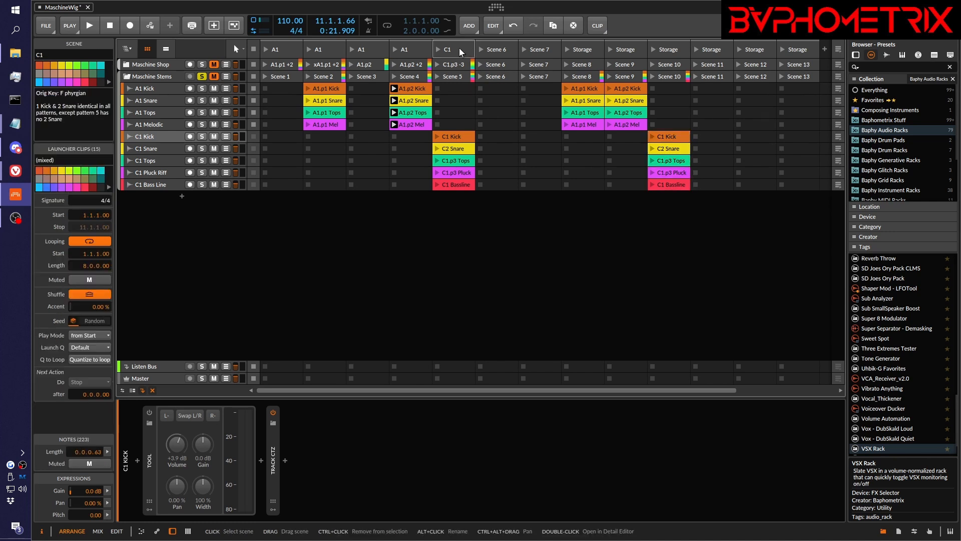
left_click(497, 49)
left_click(551, 49)
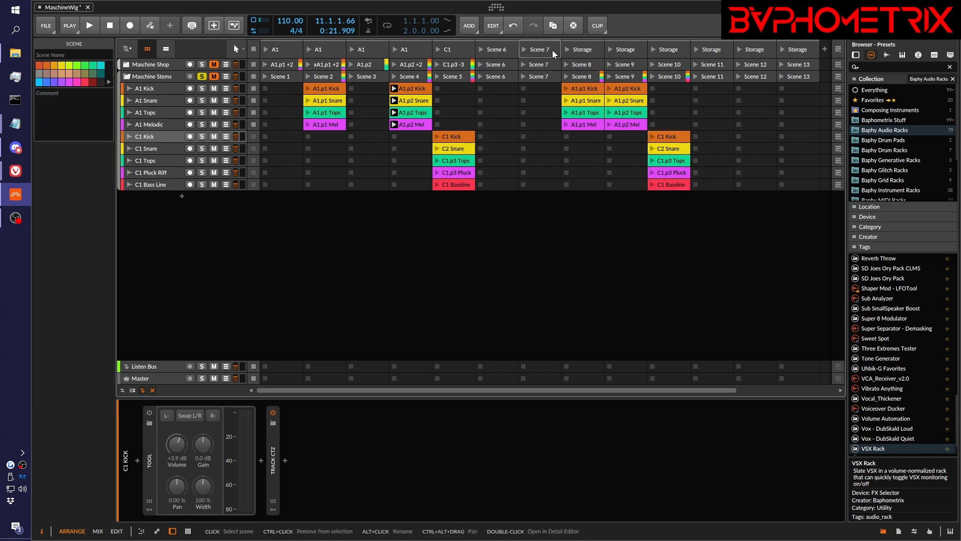
key("ctrl+d")
key("ctrl+d")
key("ctrl+d")
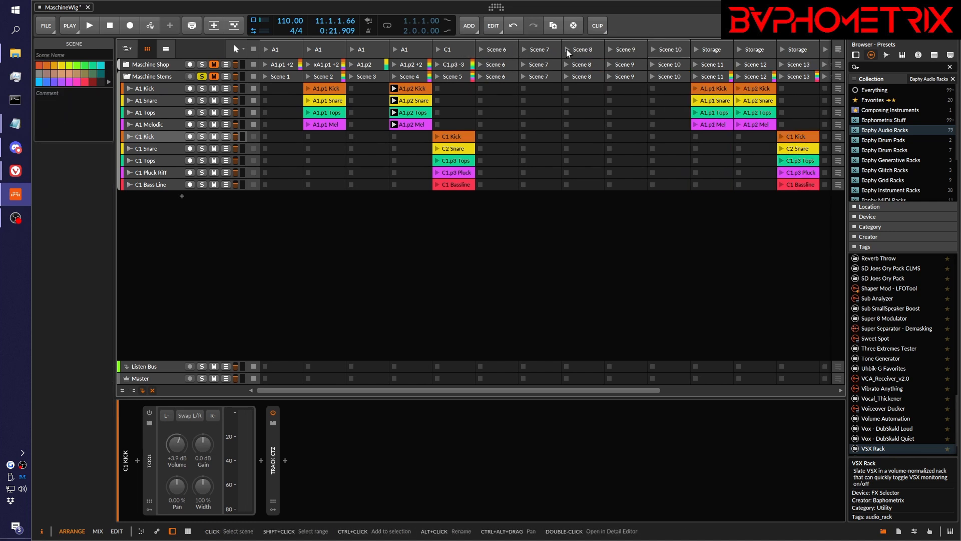
left_click_drag(713, 89, 579, 89)
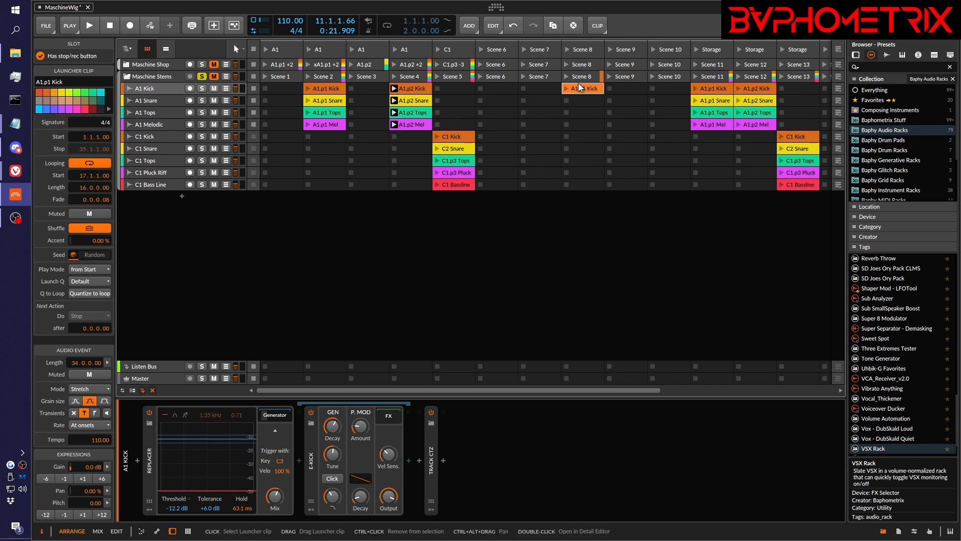
left_click_drag(754, 101, 660, 108)
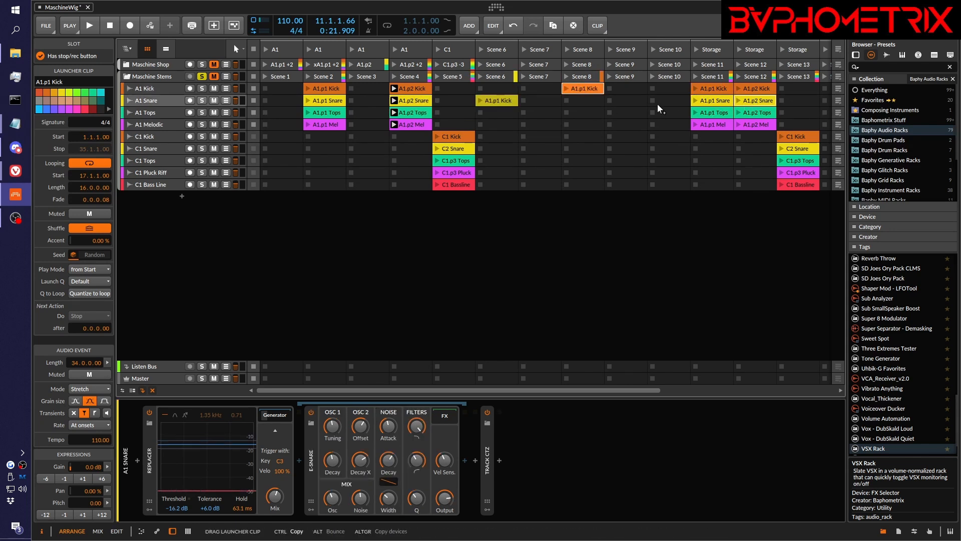
key("ctrl+Escape")
left_click(640, 231)
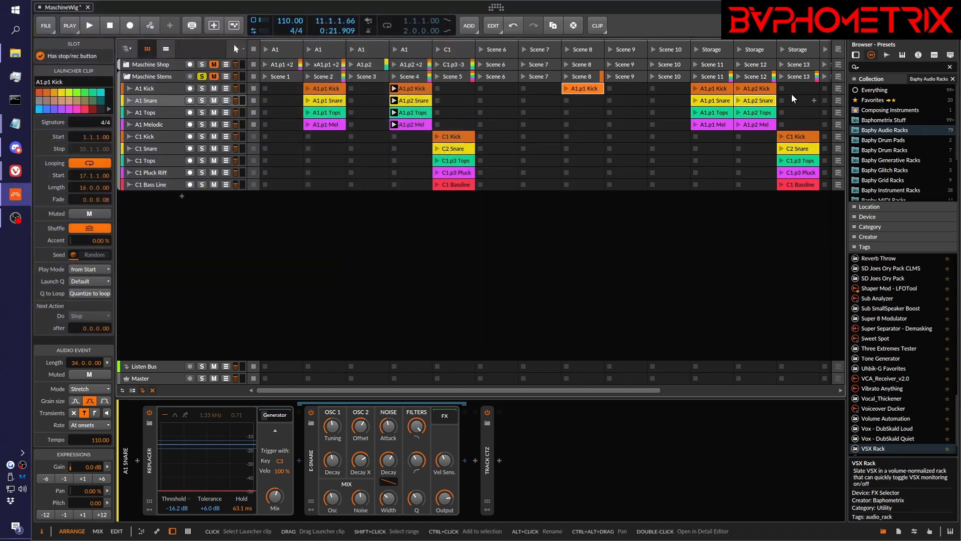
- Copy the A1.p2 Snare, C1.p3 Tops and C1 Bassline clips from Storage into Scene 8, with the tops on the C1 Tops track
left_click(754, 89)
left_click_drag(750, 101, 598, 104)
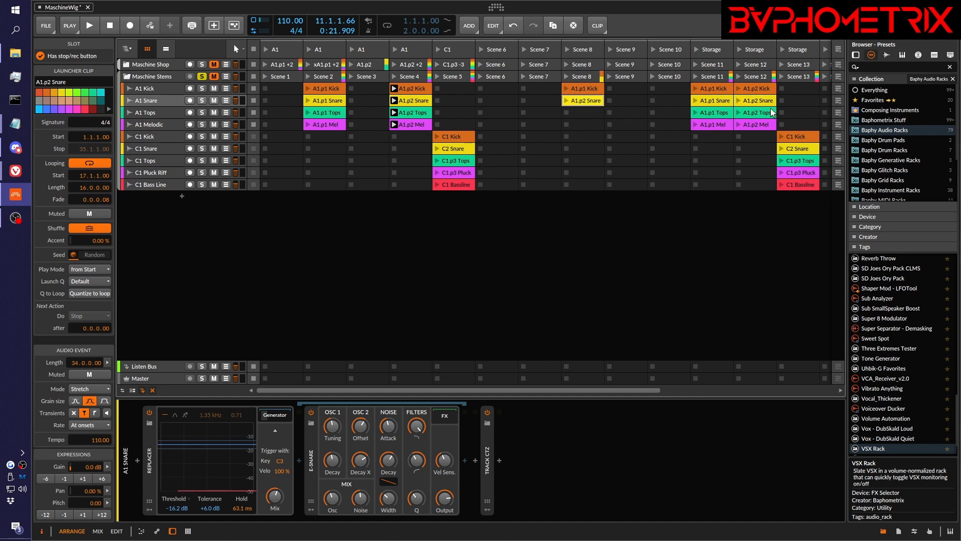
left_click_drag(810, 161, 586, 118)
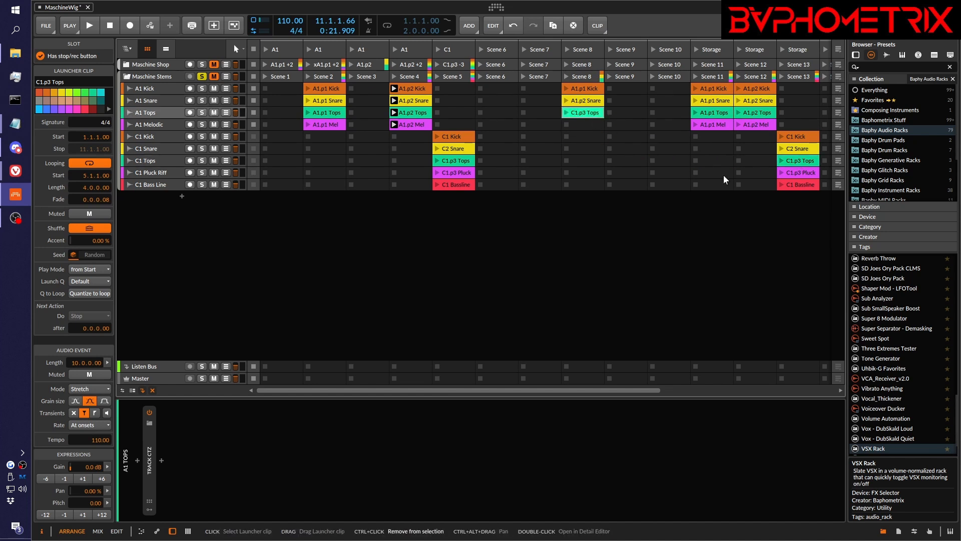
left_click(807, 185)
left_click_drag(807, 188, 587, 186)
left_click_drag(585, 113, 585, 162)
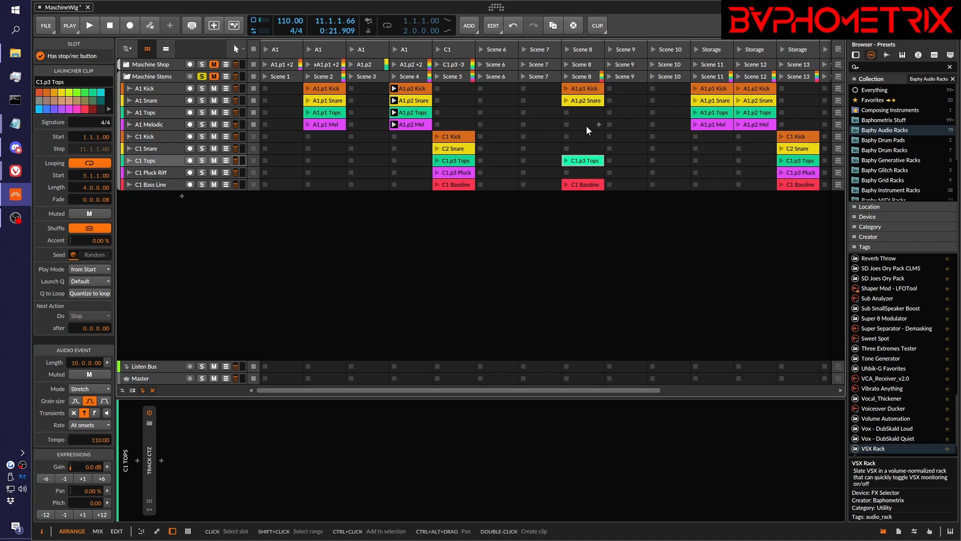
- Show the arranger beside the launcher and place Scene 8's clips in the timeline at bar 41
left_click(166, 48)
scroll(345, 119, "right", 6)
mouse_move(333, 52)
left_mouse_down()
mouse_move(682, 77)
mouse_move(759, 70)
mouse_move(731, 60)
left_mouse_up()
scroll(687, 205, "right", 4)
scroll(686, 205, "left", 5)
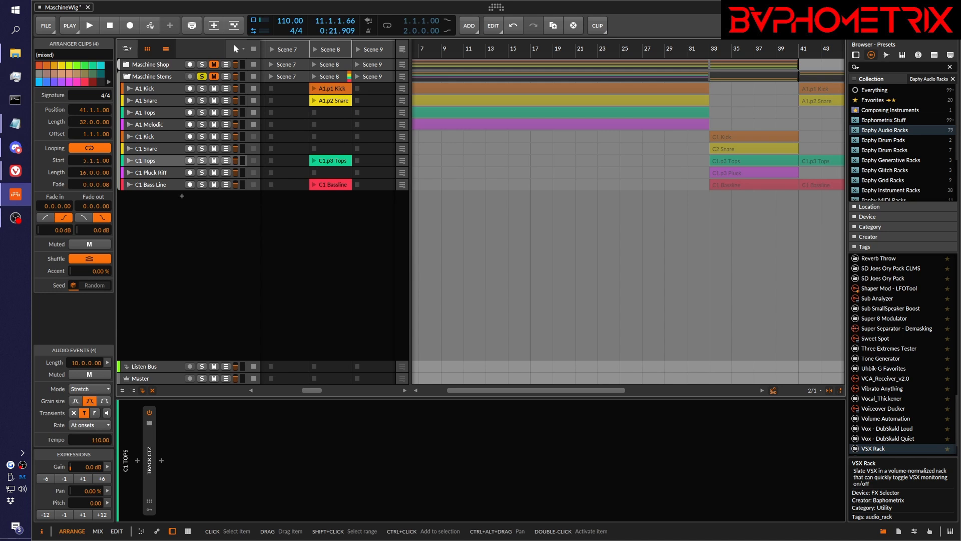
- Open the Byte Riot kit list in the Maschine 2 library and display the Refurbish Kit's pattern for all its sounds
left_click(16, 218)
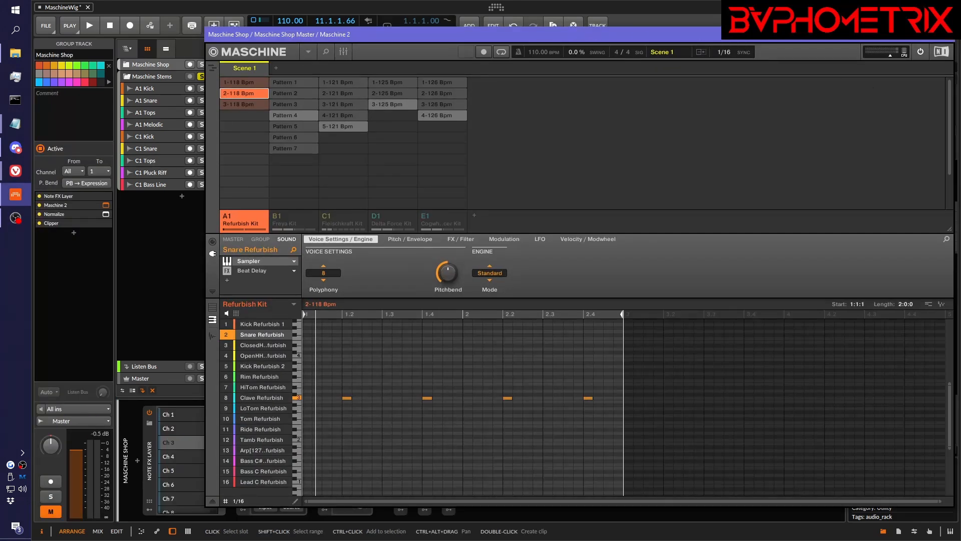
key("alt+Tab")
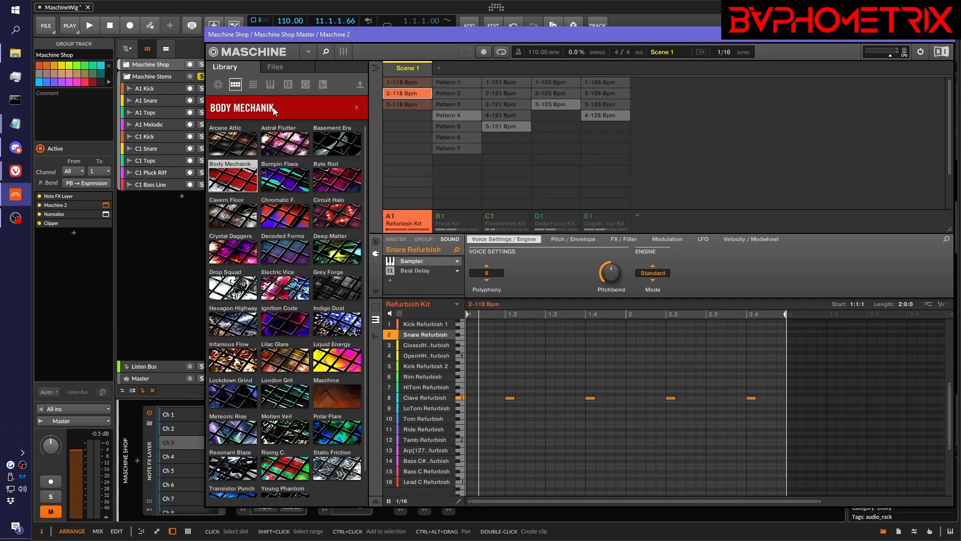
left_click(317, 181)
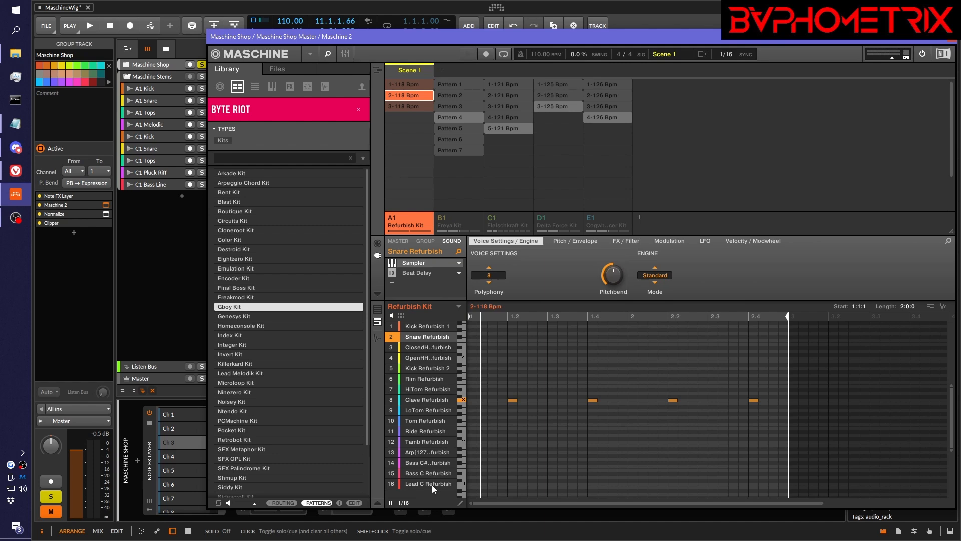
double_click(425, 336)
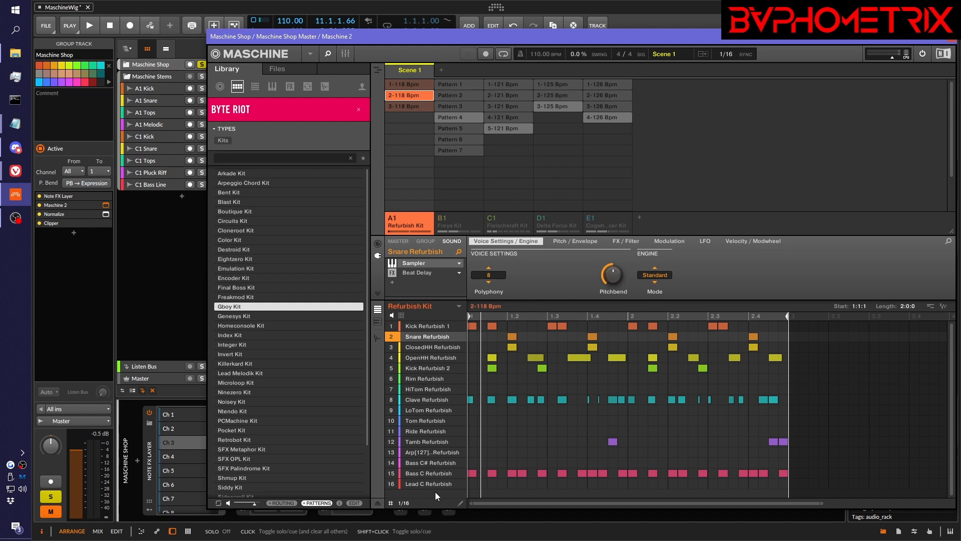
- Select the Refurbish Kit's ClosedHH Refurbish sound and its LoTom Refurbish sound to view their settings
mouse_move(434, 396)
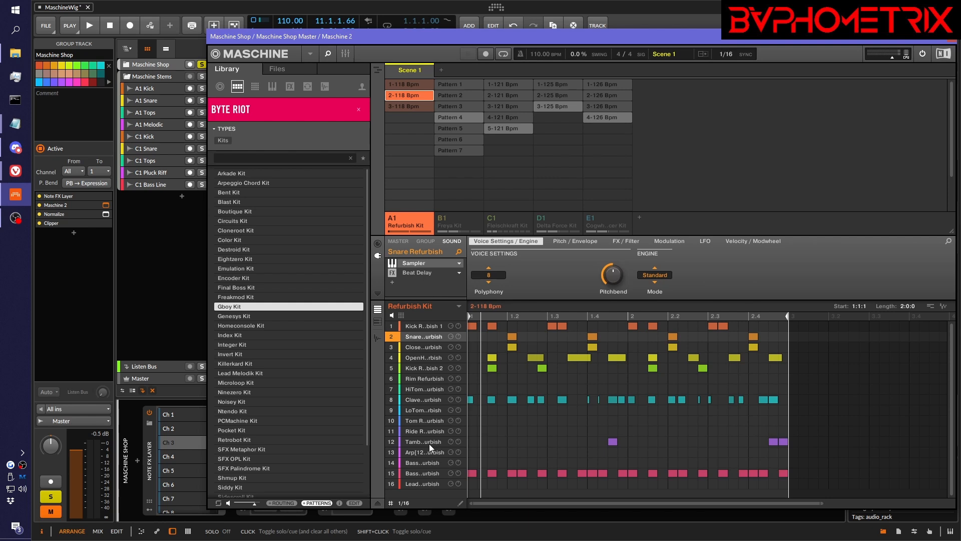
left_click(420, 348)
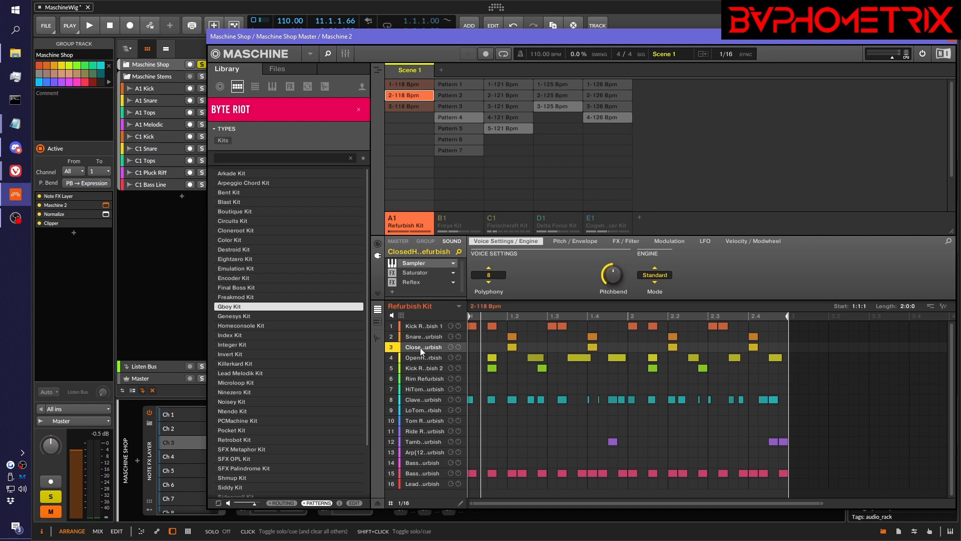
left_click(414, 410)
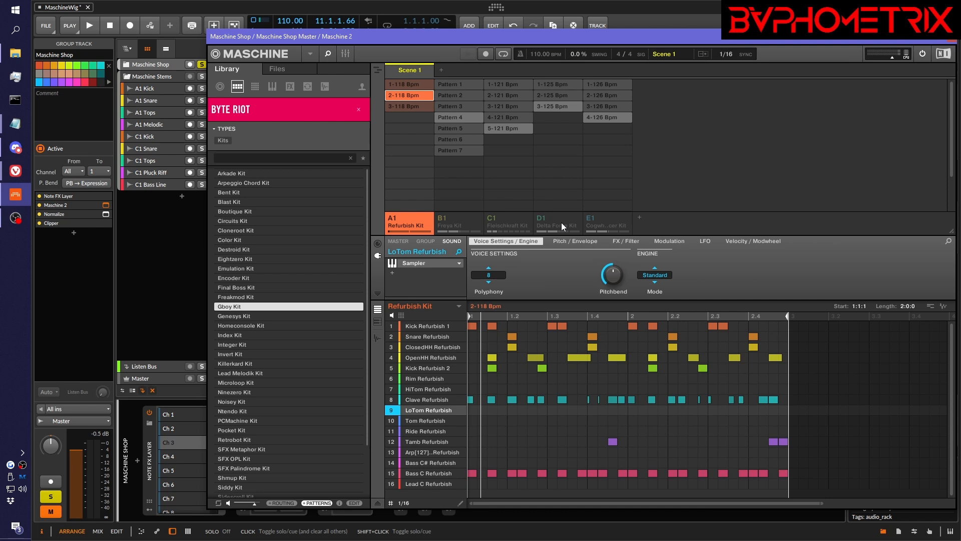
- Mute and unmute the A1 Refurbish Kit group, and do the same for its Kick Refurbish 1 and Snare Refurbish sounds
left_click(393, 222)
left_click(393, 222)
left_click(392, 327)
left_click(391, 336)
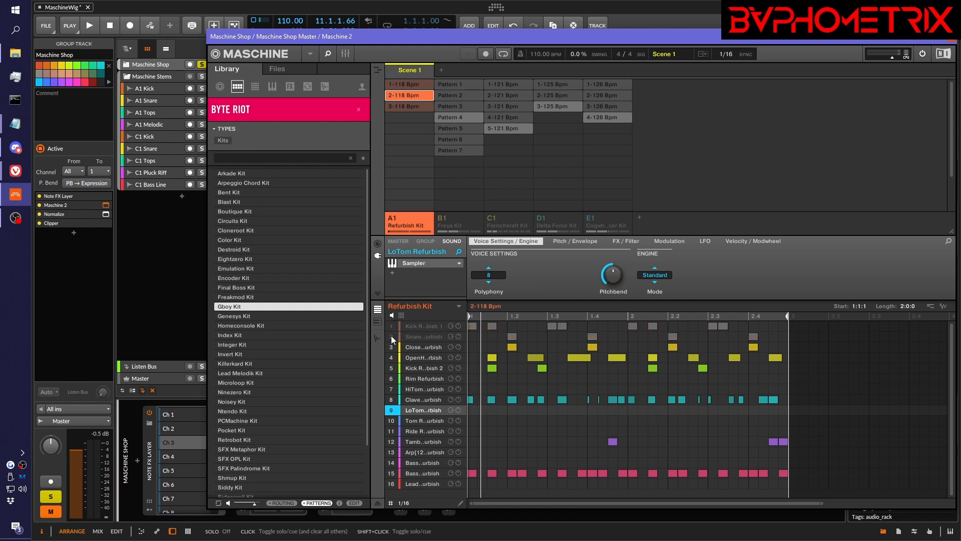
left_click(391, 326)
left_click(392, 336)
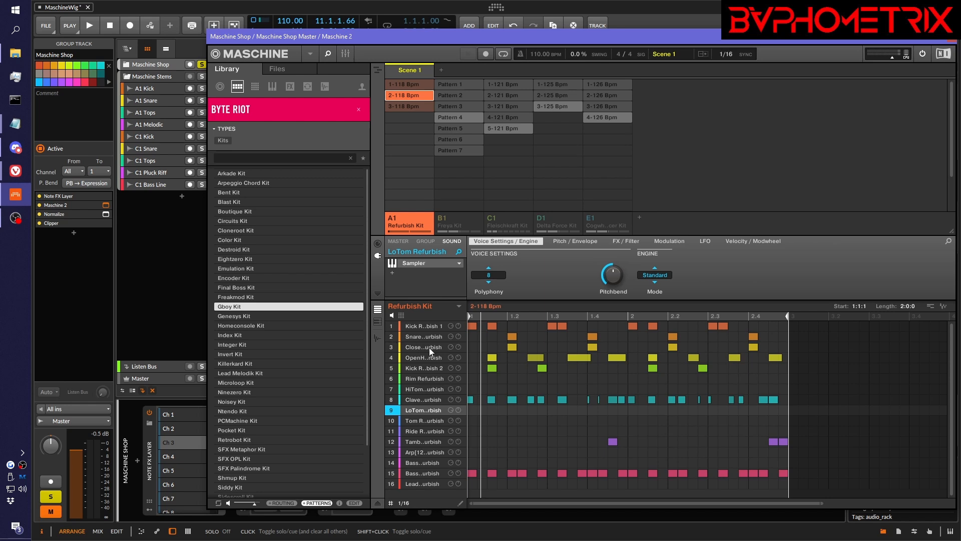
- Solo Kick Refurbish 1 and OpenHH Refurbish in turn, and restore all of the kit's sounds
right_click(392, 325)
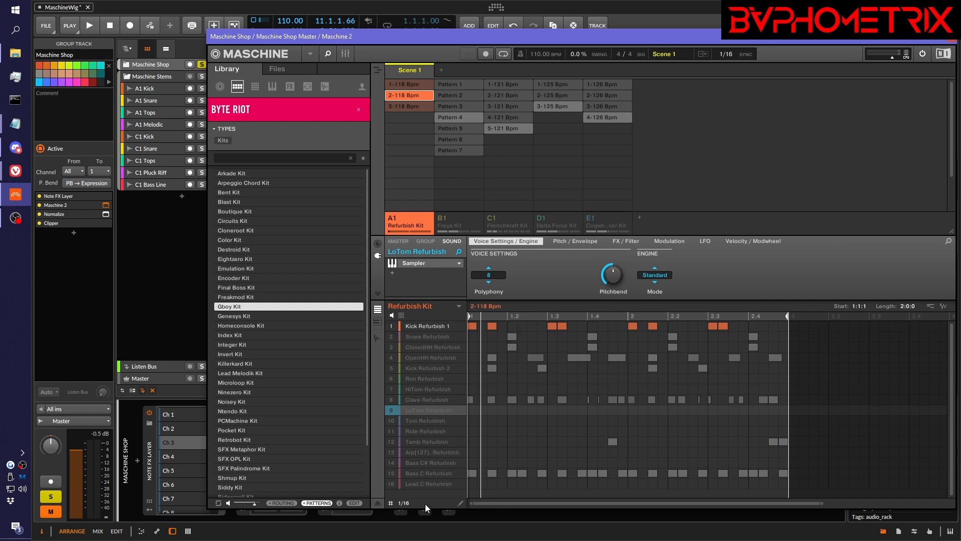
left_click(392, 359)
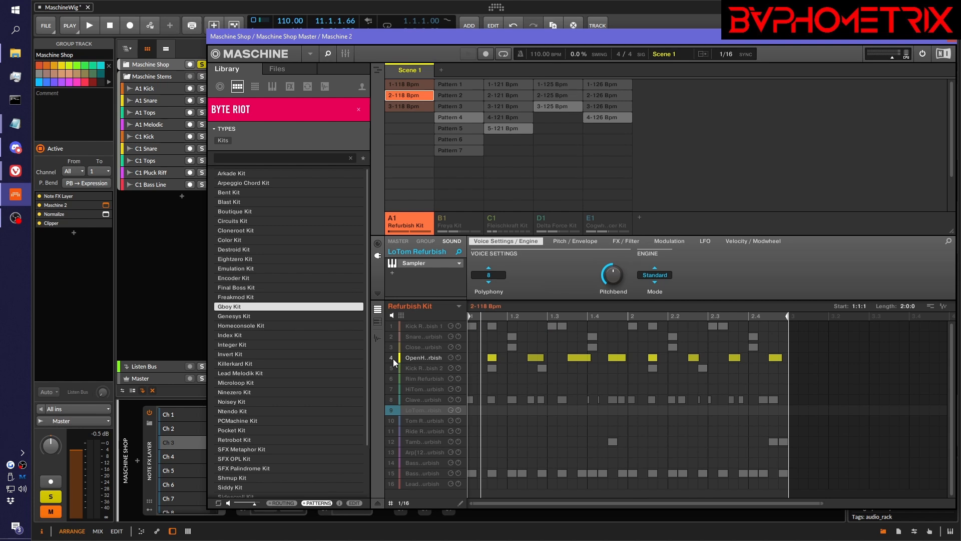
right_click(393, 359)
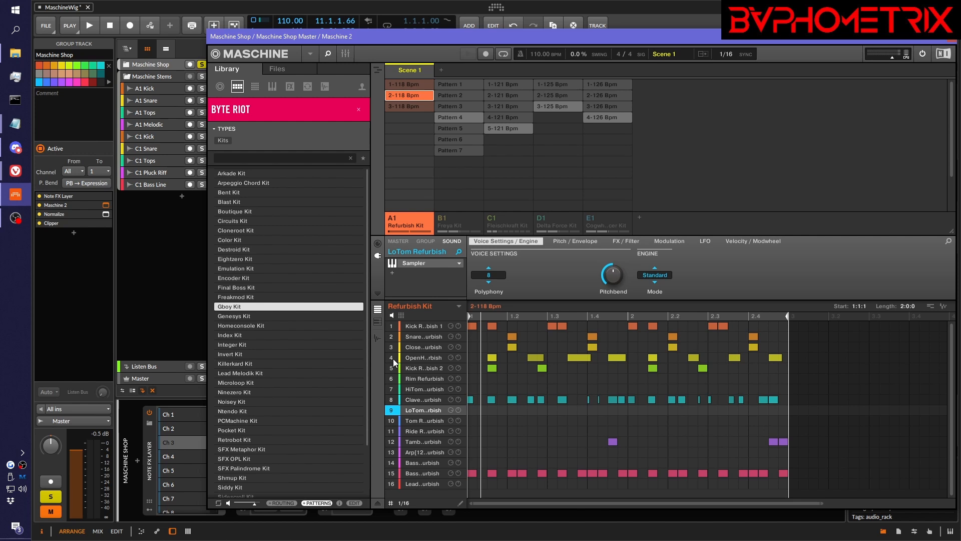
- Toggle the group mutes so the C1 Fleischkraft, E1 Cogwheel and B1 Freya kits are enabled
left_click(491, 225)
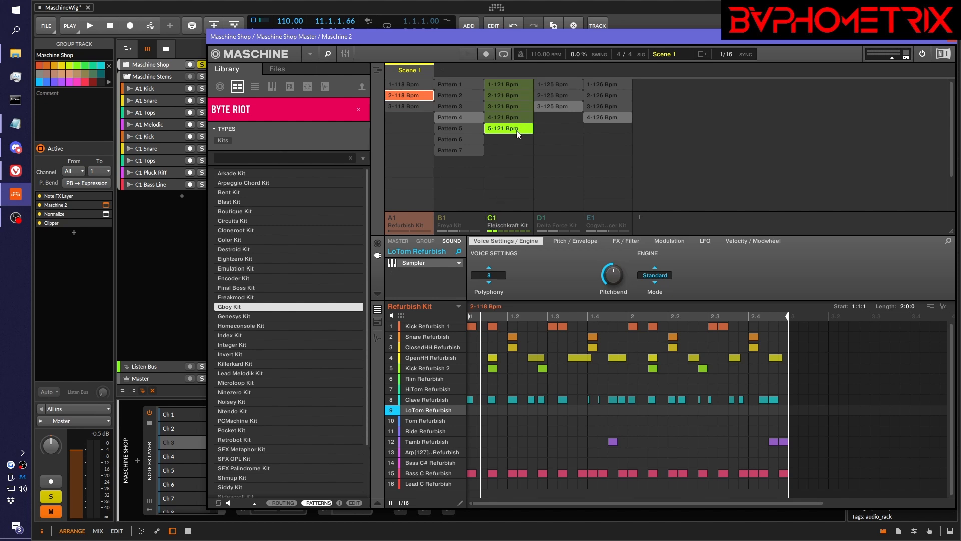
left_click(594, 219)
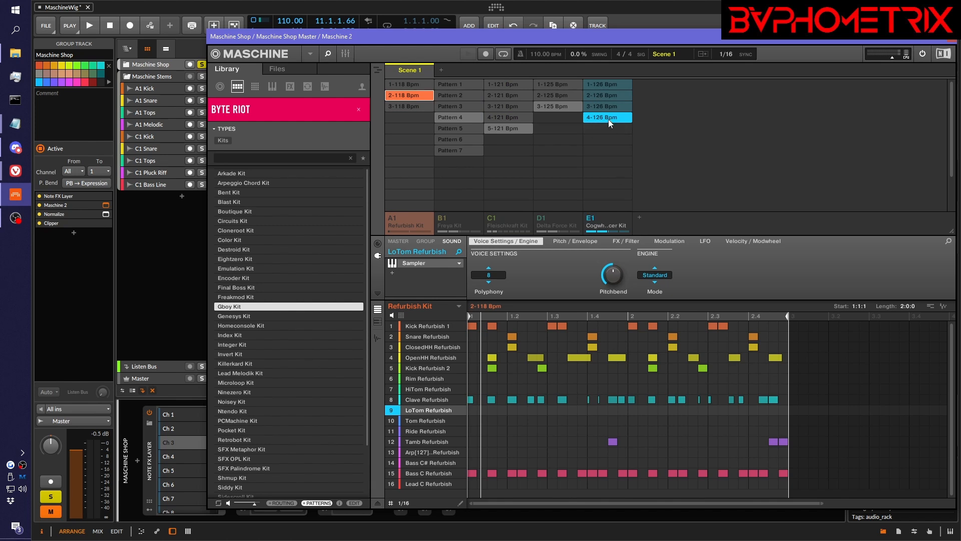
left_click(493, 222)
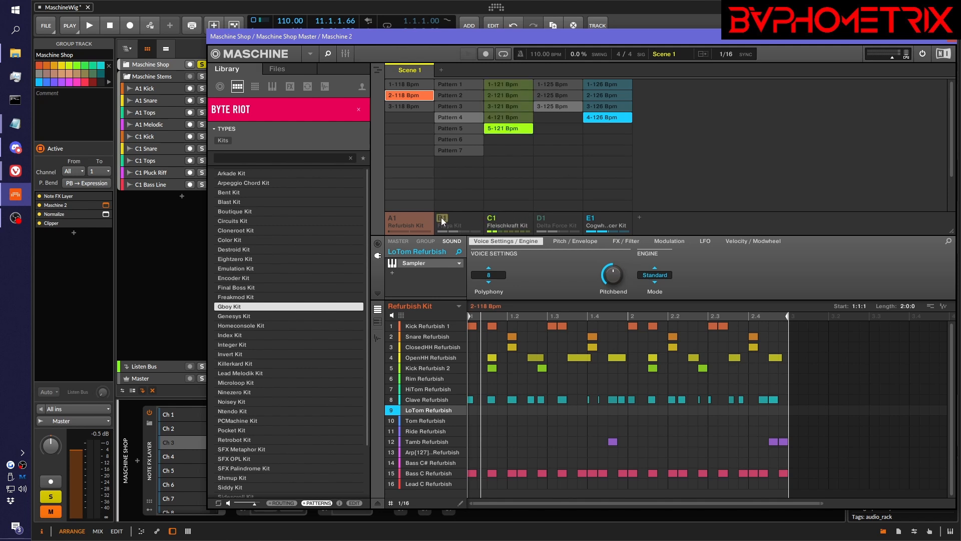
left_click(443, 221)
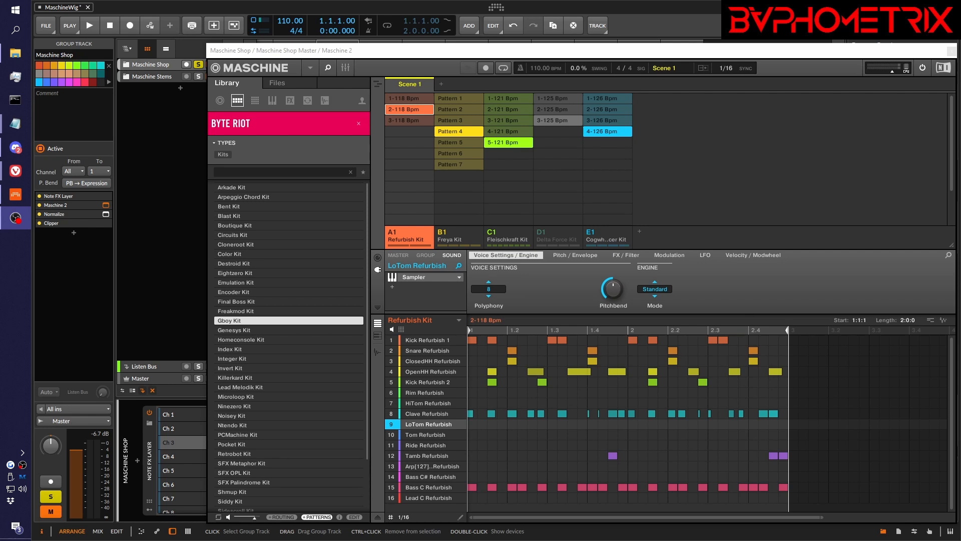
- Expand the Maschine Shop group's MIDI tracks and review them alongside the Maschine 2 plug-in window, closing that window when done
left_click(951, 50)
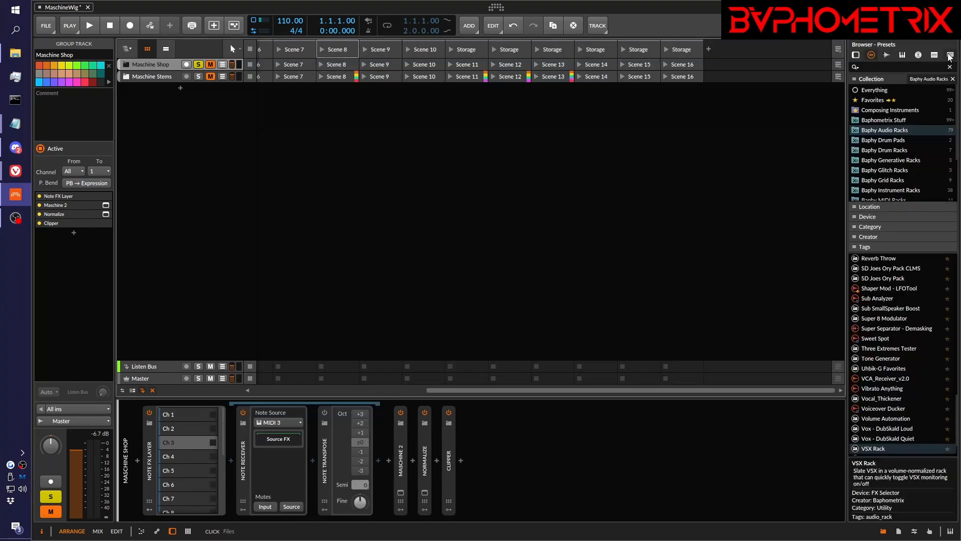
left_click(127, 64)
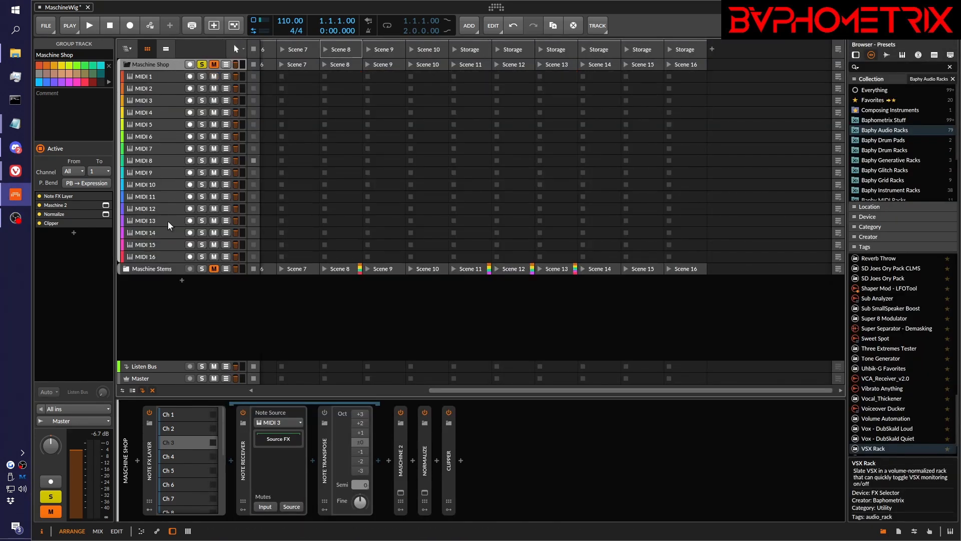
left_click(106, 206)
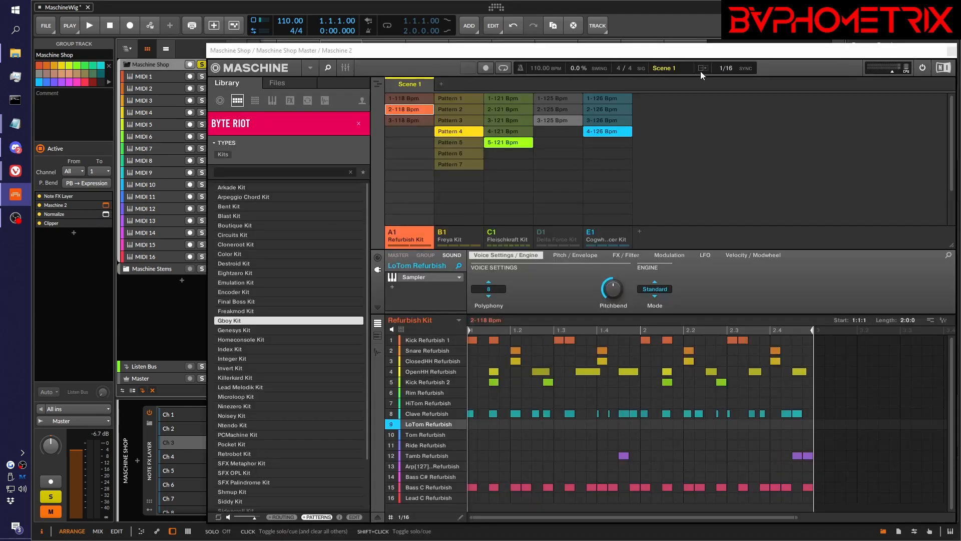
left_click(951, 51)
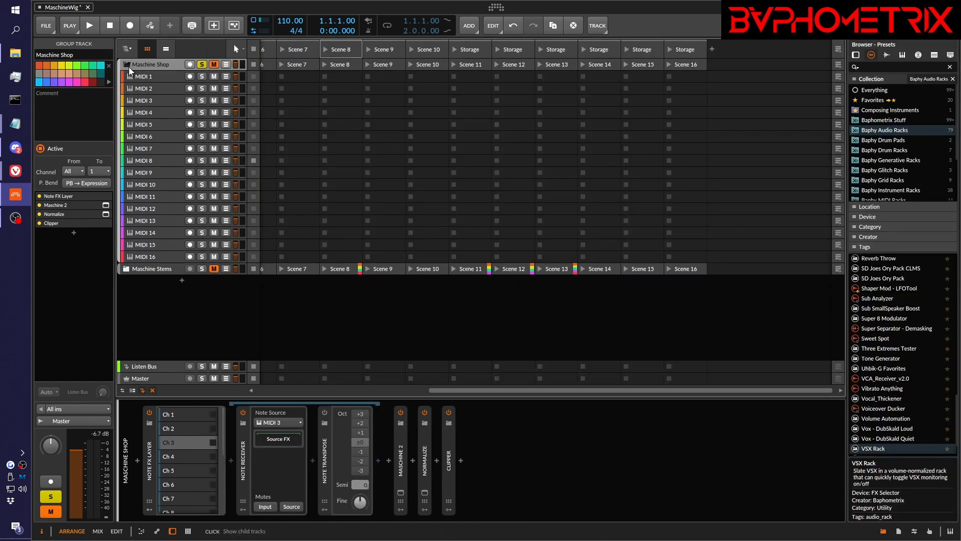
- Collapse the Maschine Shop group and briefly show the Maschine Stems group's child tracks and clips
left_click(128, 65)
left_click(126, 76)
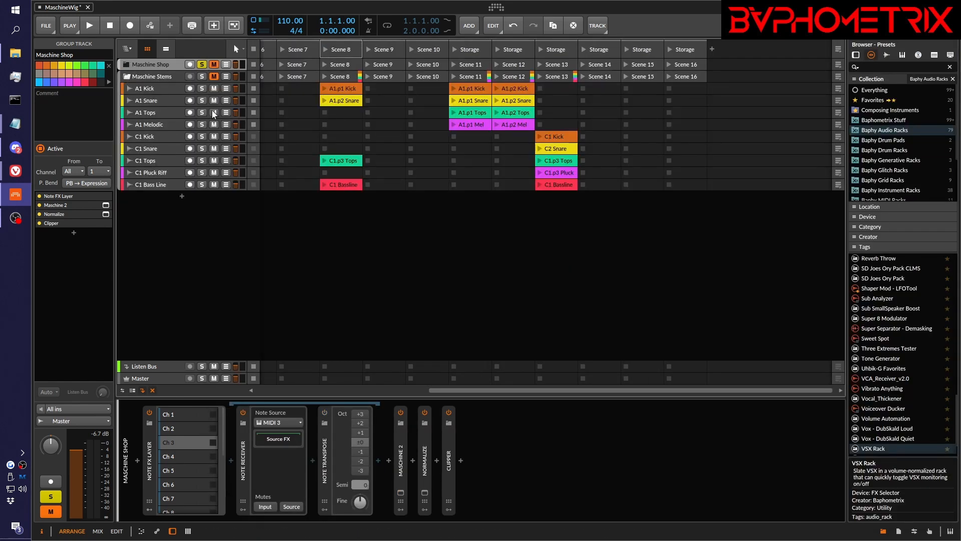
left_click(127, 77)
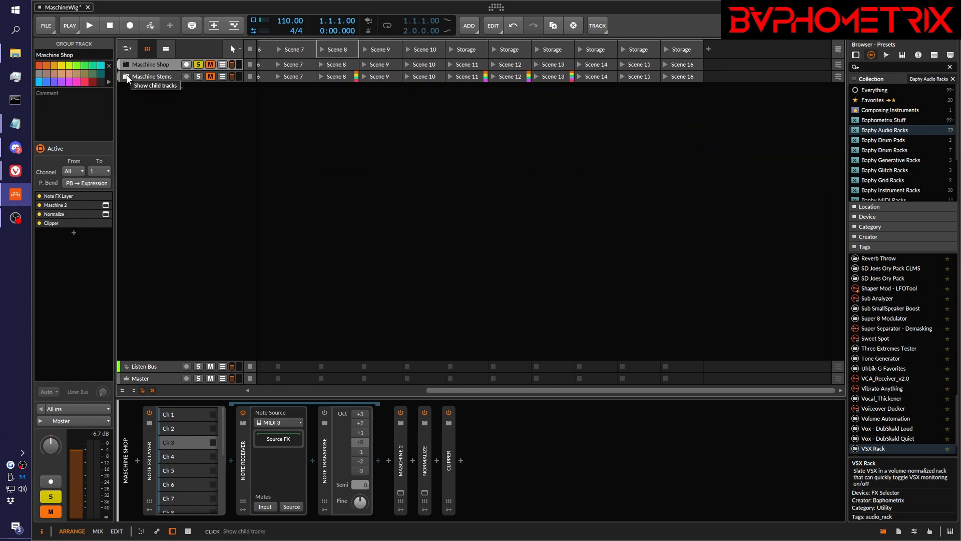
- Create a new empty project from the dashboard
left_click(498, 9)
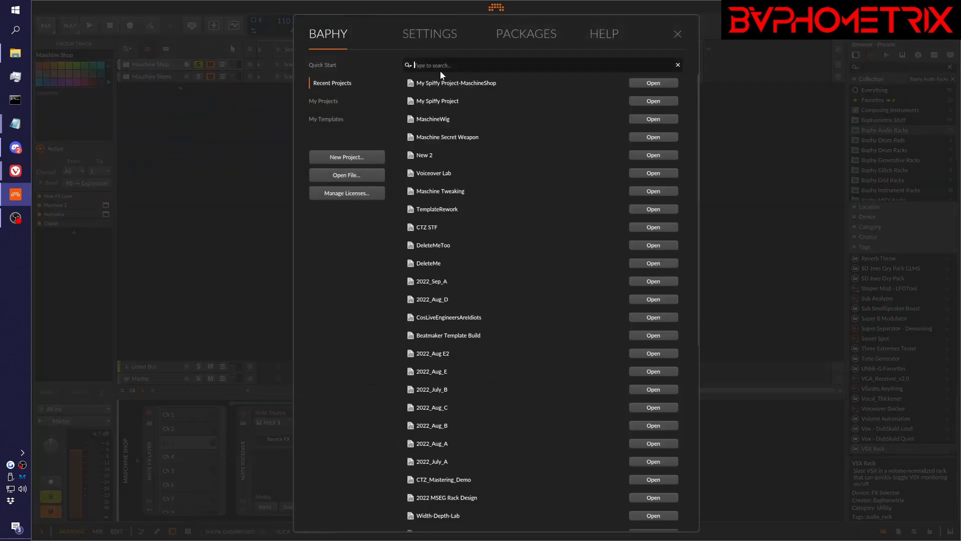
left_click(344, 158)
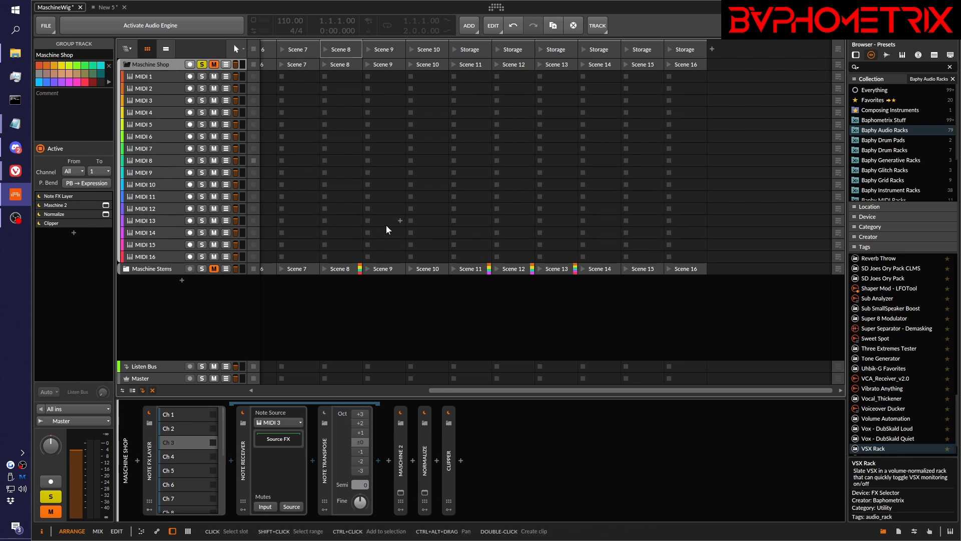
- In MaschineWig, create a clip on MIDI 8 in the first A1 scene containing a G1 note and a D1 note at 1.2.3
scroll(388, 224, "left", 5)
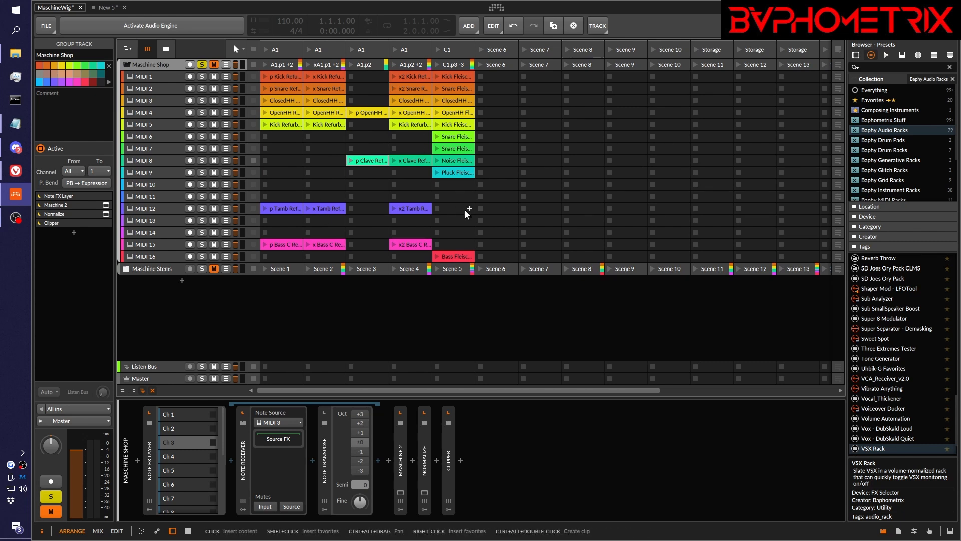
double_click(280, 162)
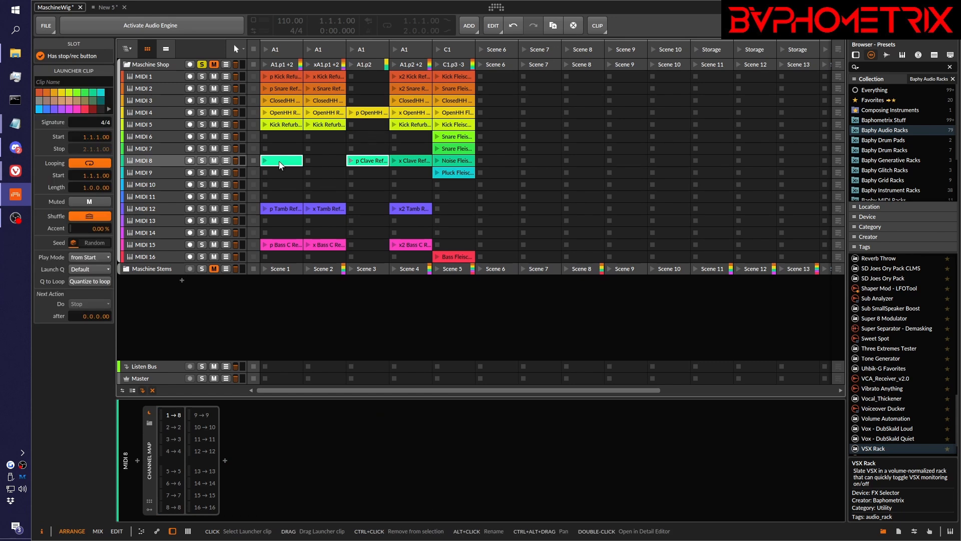
double_click(280, 161)
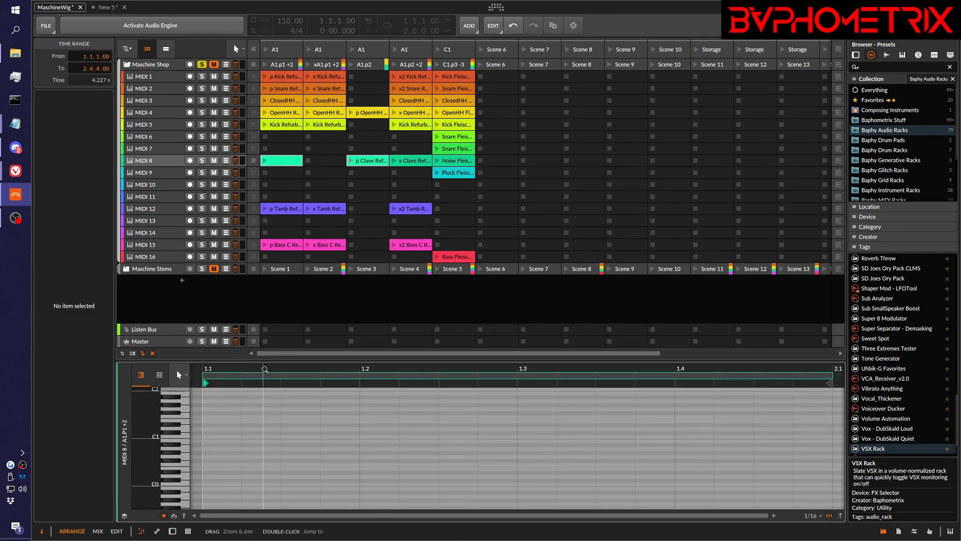
double_click(276, 409)
double_click(445, 429)
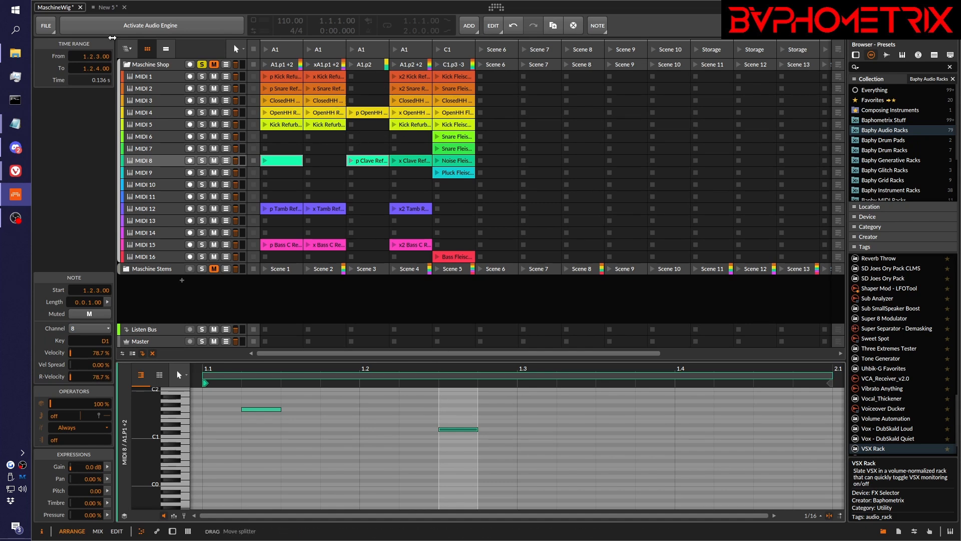
- Visit the New 5 project and return to MaschineWig to reopen the new MIDI 8 clip in the note editor
left_click(111, 7)
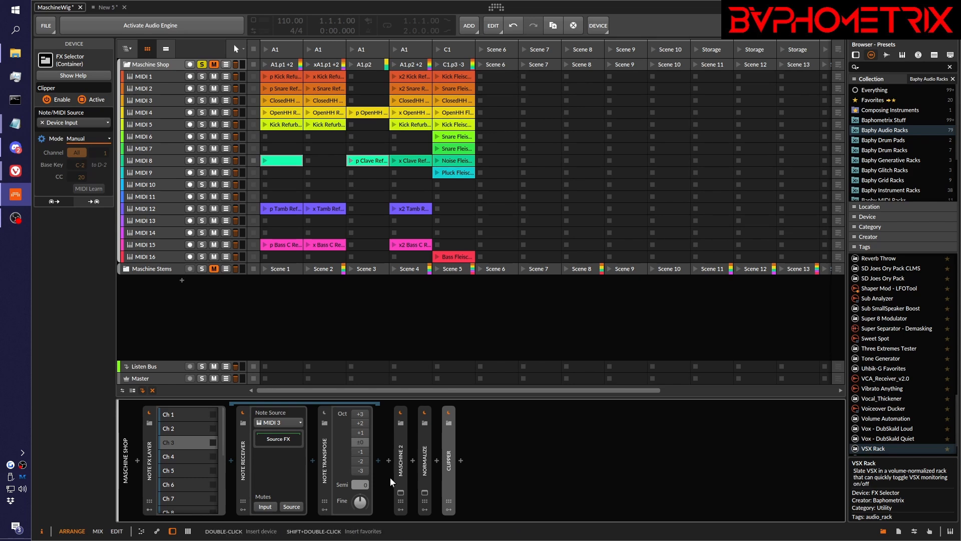
left_click(117, 7)
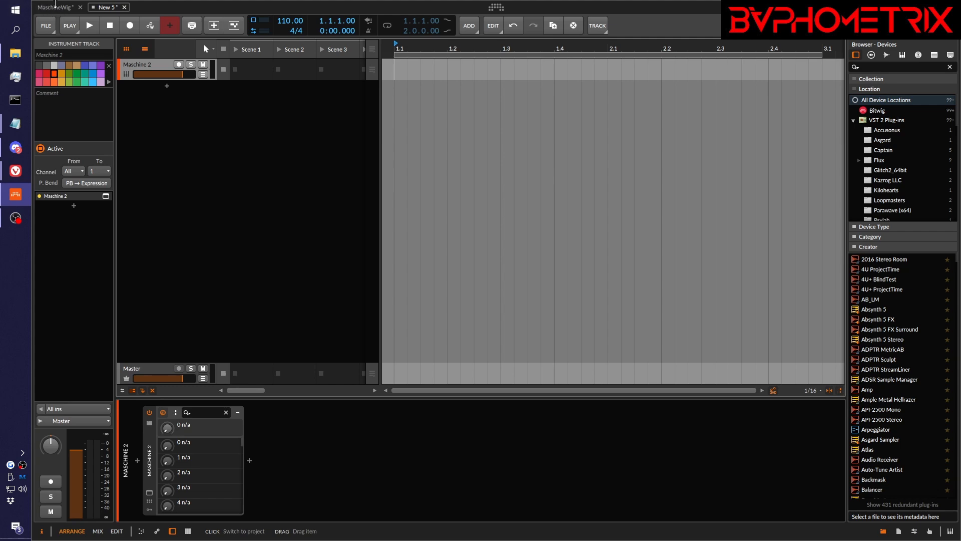
left_click(55, 6)
left_click(284, 162)
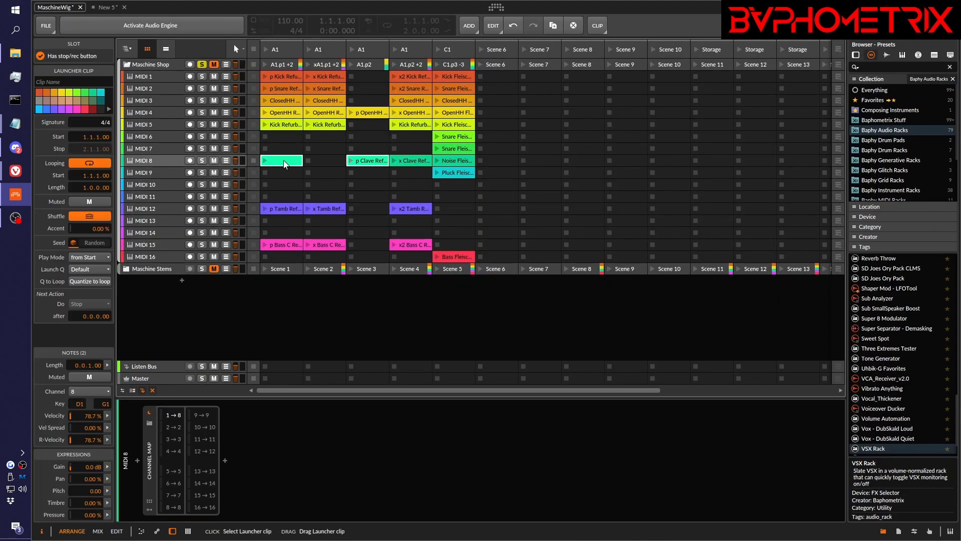
double_click(284, 162)
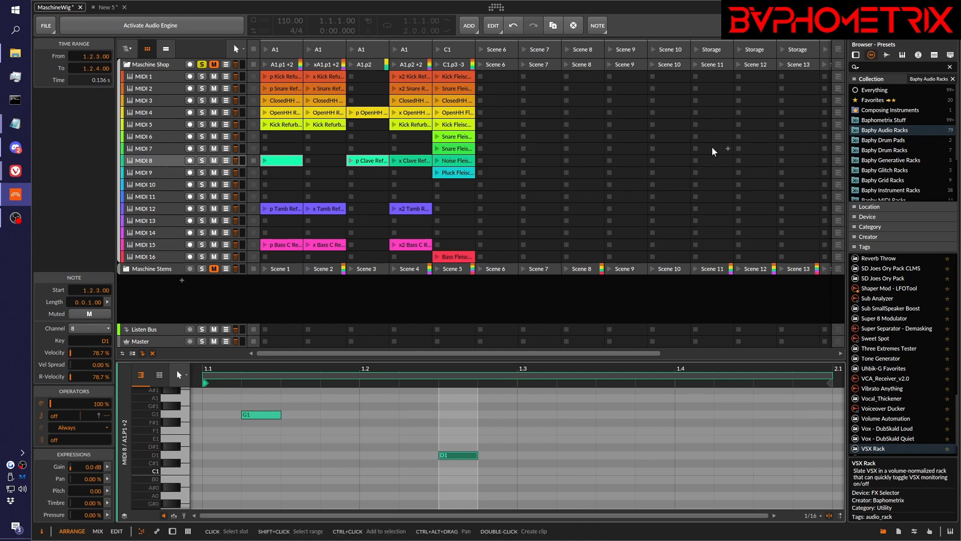
- Show the Maschine Shop track's devices with the Note FX Layer's Transpose A remote controls and try the Pitch +- knob
double_click(162, 65)
left_click(150, 501)
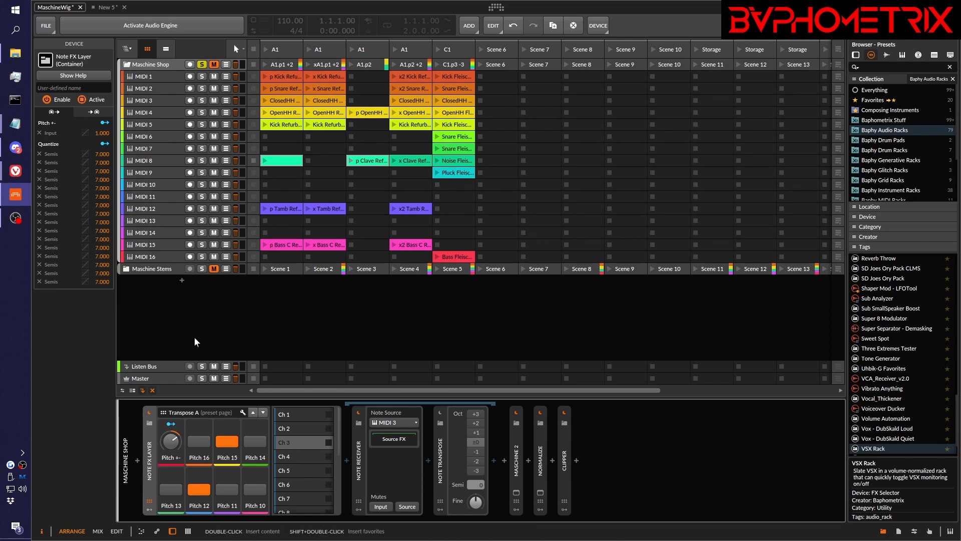
left_click_drag(170, 442, 170, 435)
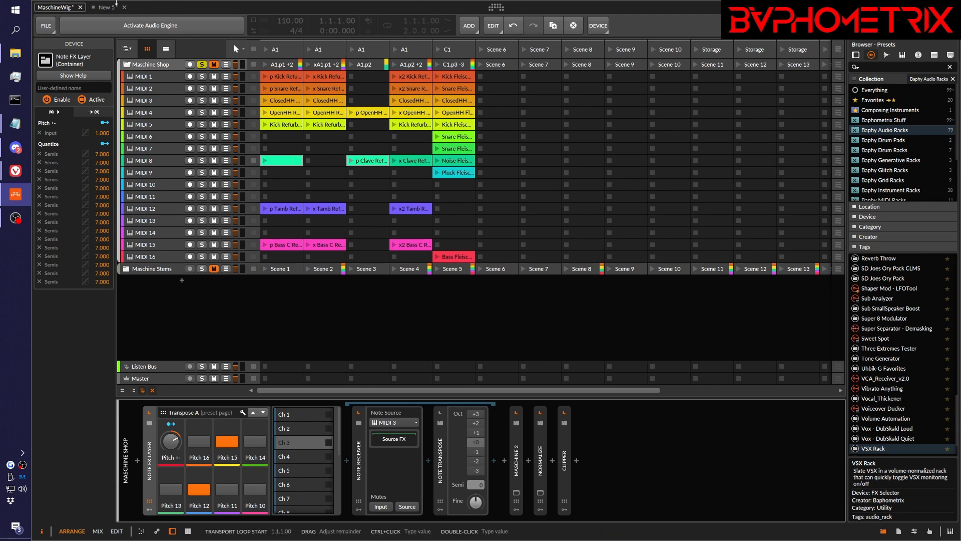
- In the New 5 project, delete the Maschine 2 device from the instrument track and rename the track MIDI 1
left_click(108, 7)
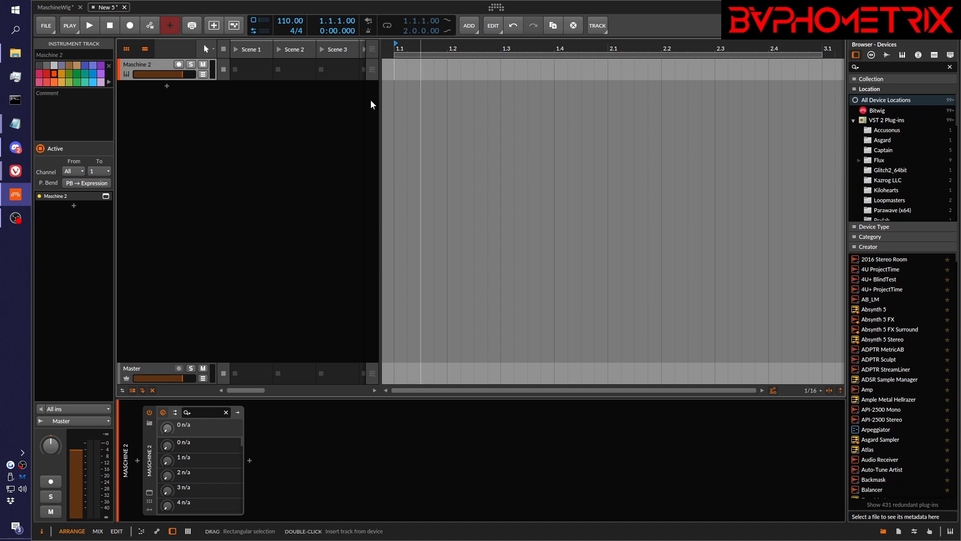
key("Delete")
double_click(152, 66)
type("MIDI 1")
key("Return")
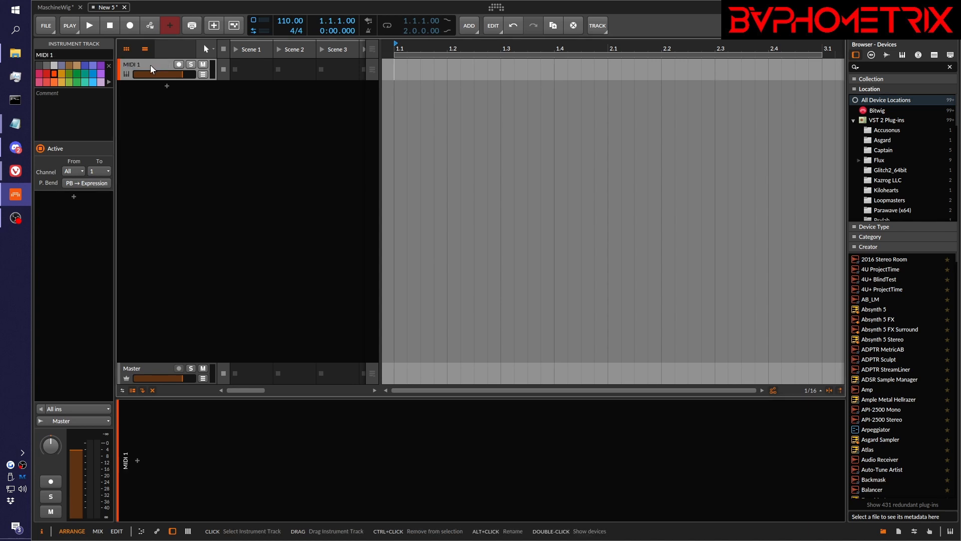
- Insert a Channel Map device on the MIDI 1 track
left_click(137, 461)
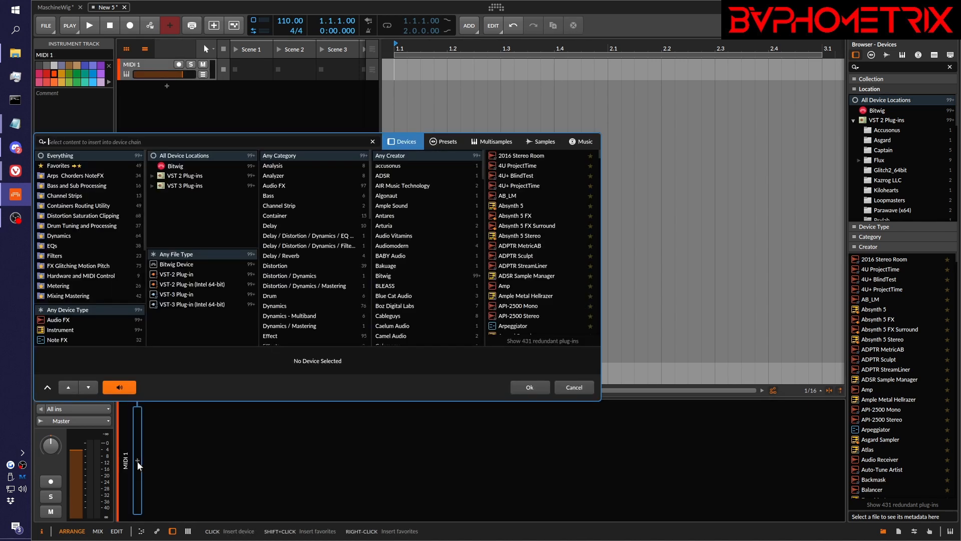
type("channe")
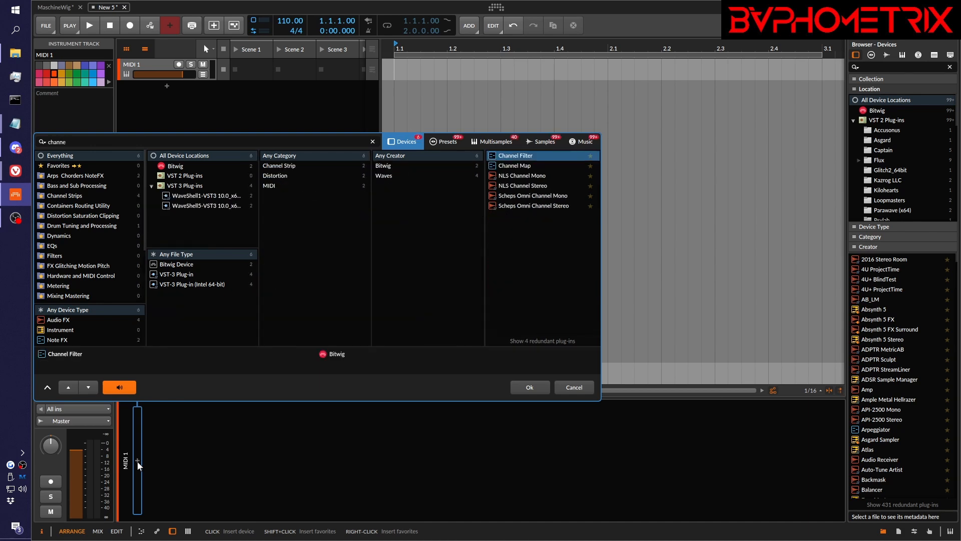
key("Down")
key("Return")
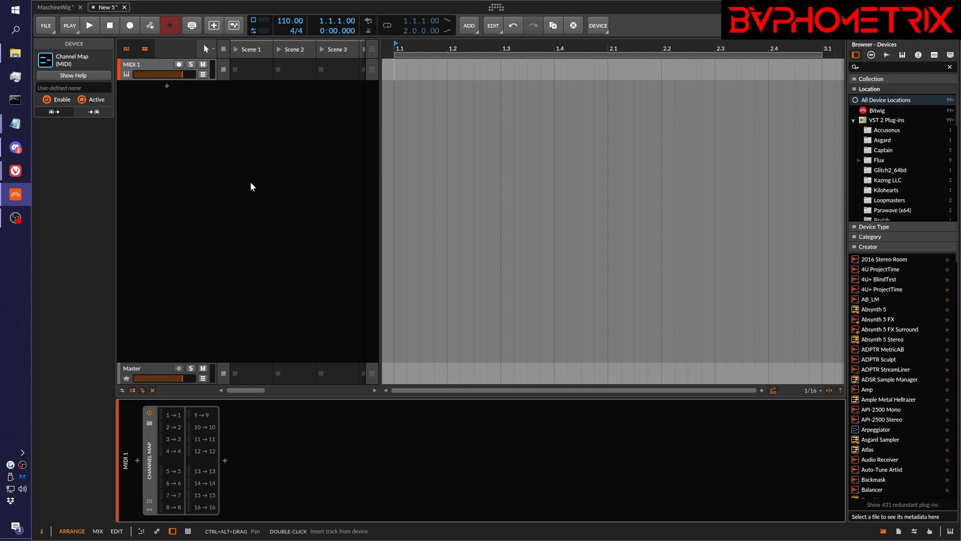
- Duplicate the MIDI 1 track with its Channel Map device until there are 16 copies in total
left_click(154, 68)
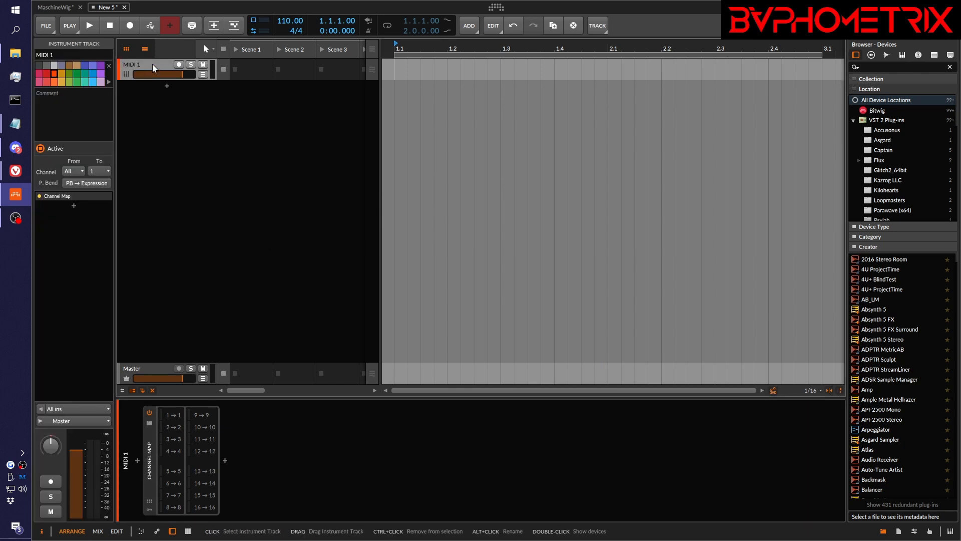
key("ctrl+d")
key("ctrl+d")
key("ctrl+d")
key("ctrl+d")
key("ctrl+d")
key("ctrl+d")
key("ctrl+d")
key("ctrl+d")
key("ctrl+d")
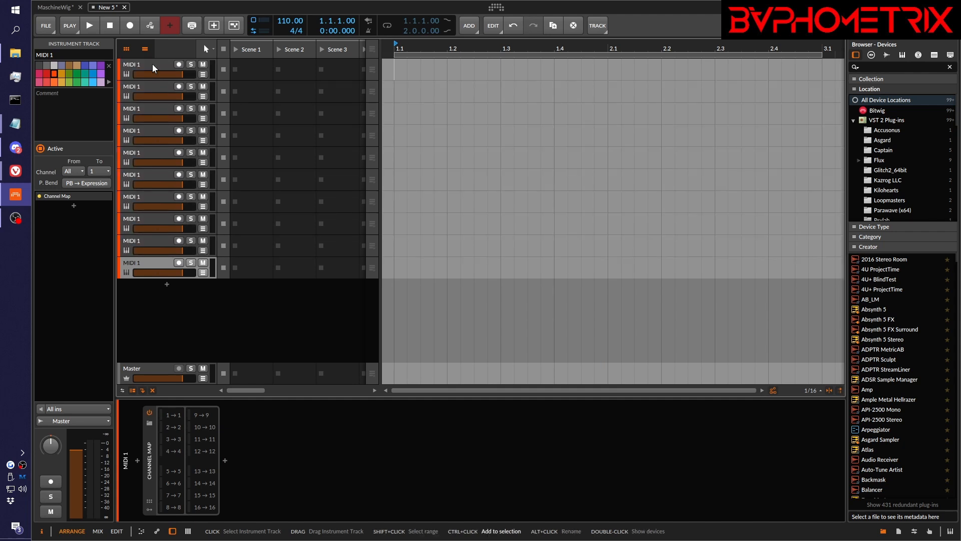
key("ctrl+d")
key("ctrl+d")
key("ctrl+d")
key("ctrl+d")
key("ctrl+d")
key("ctrl+d")
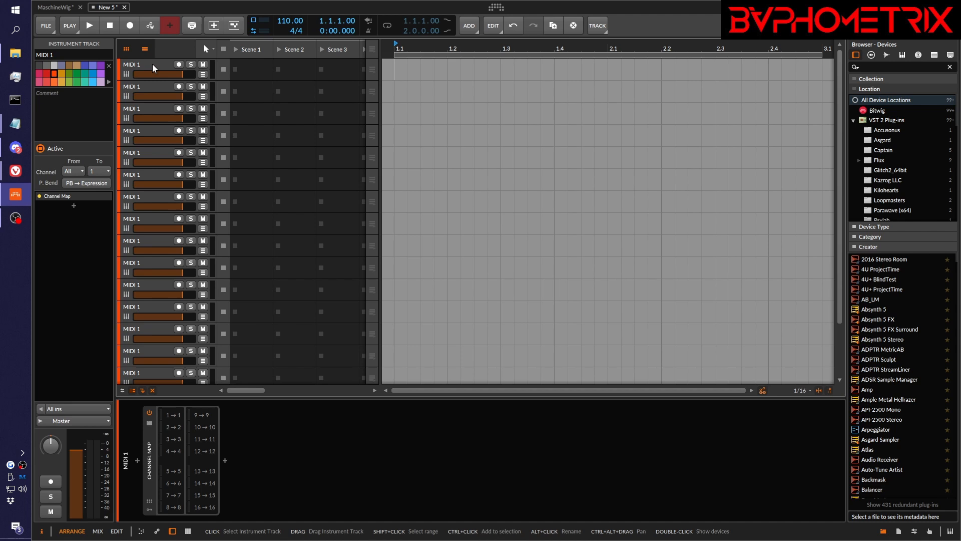
- Rename the duplicated tracks in sequence from MIDI 2 to MIDI 16
left_click(155, 86, "alt")
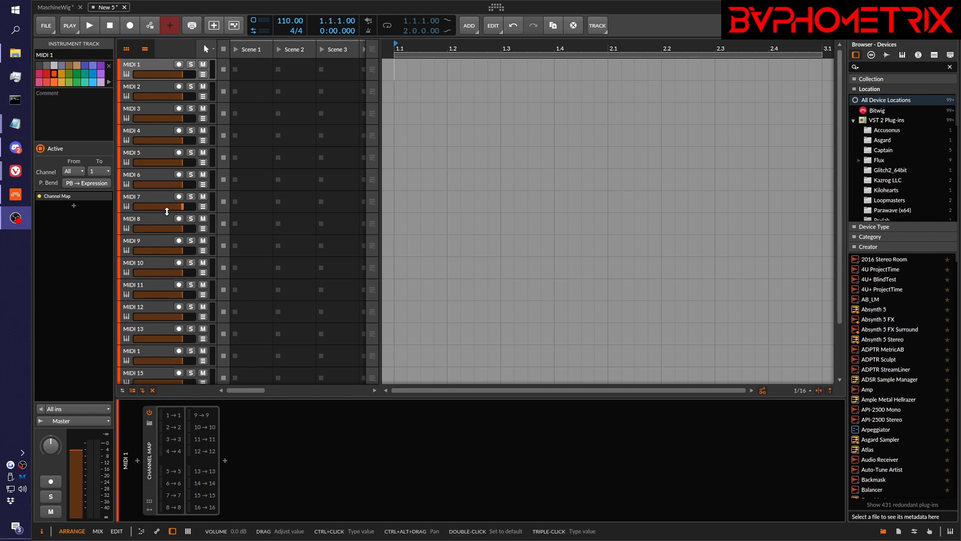
scroll(168, 211, "down", 3)
scroll(168, 212, "up", 3)
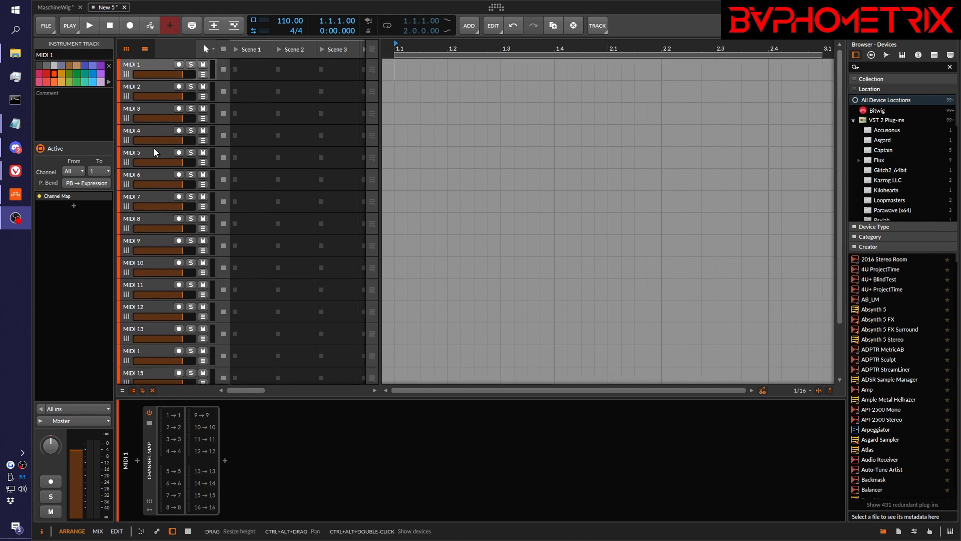
- Map channel 1 to each track's own number in its Channel Map: 2 on MIDI 2, 3 on MIDI 3, and so on up to 16
left_click(148, 65)
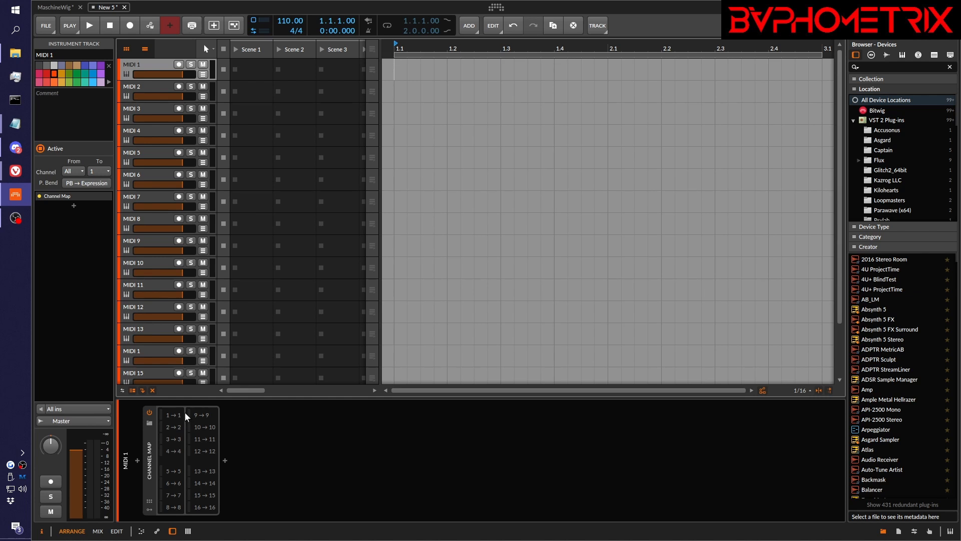
left_click(154, 86)
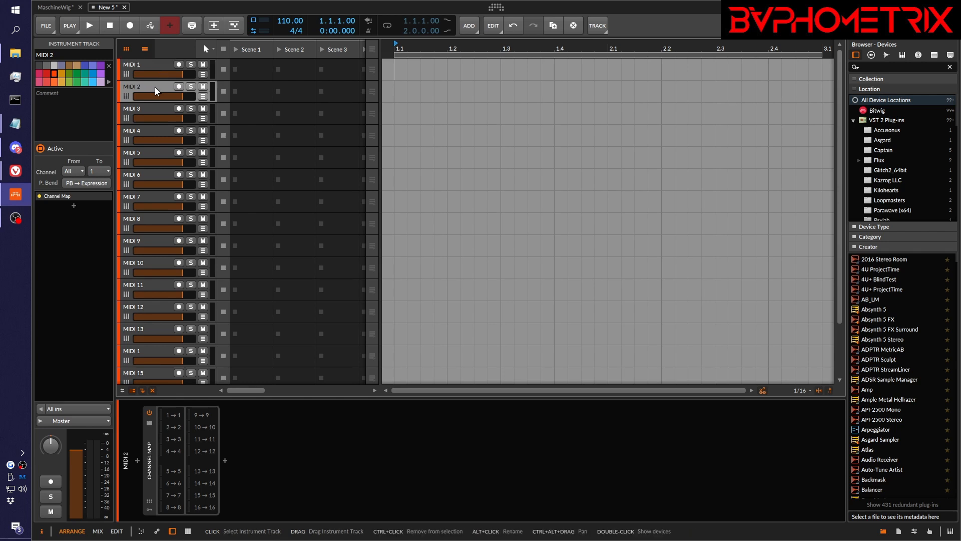
left_click_drag(179, 415, 179, 415)
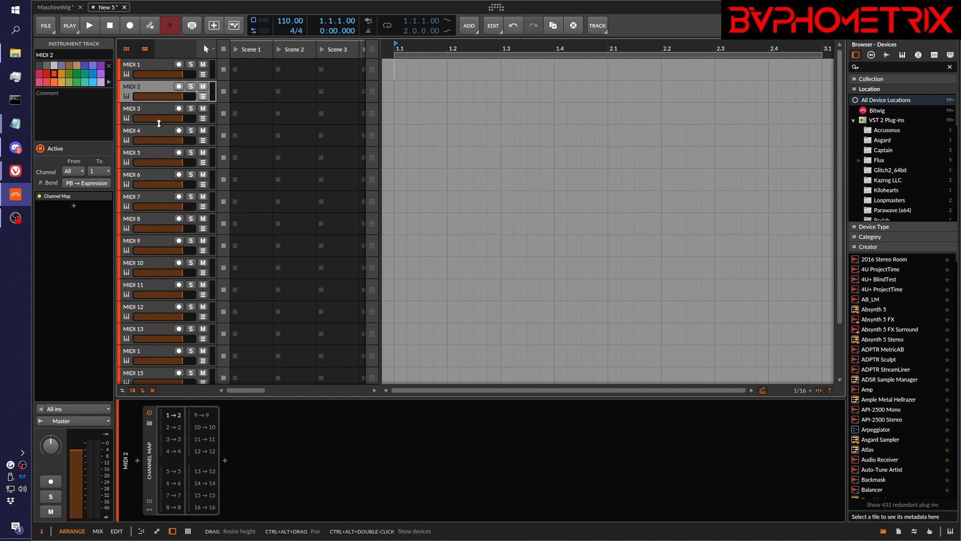
left_click(160, 106)
left_click_drag(178, 414, 179, 413)
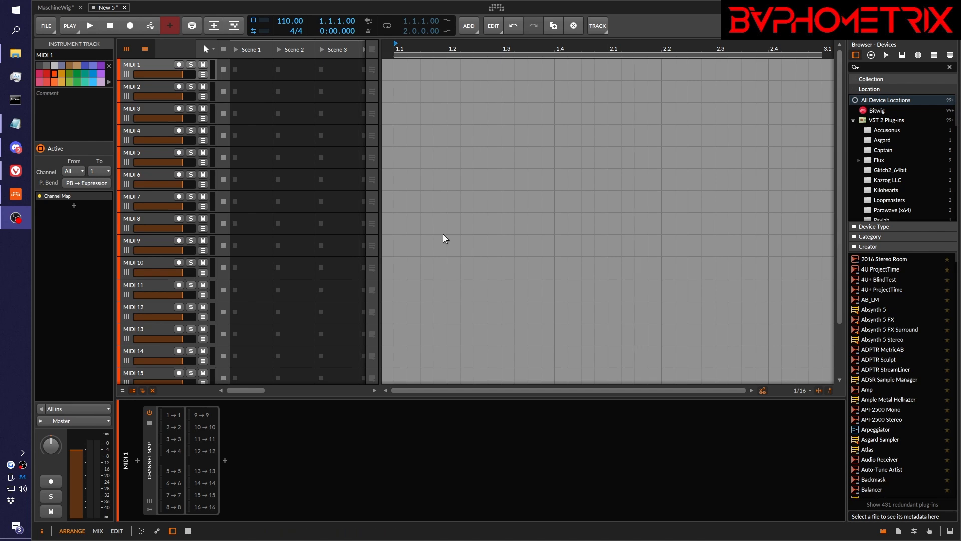
- Check the channel 1 mapping in the Channel Map of every track from MIDI 1 to MIDI 16
left_click(155, 61)
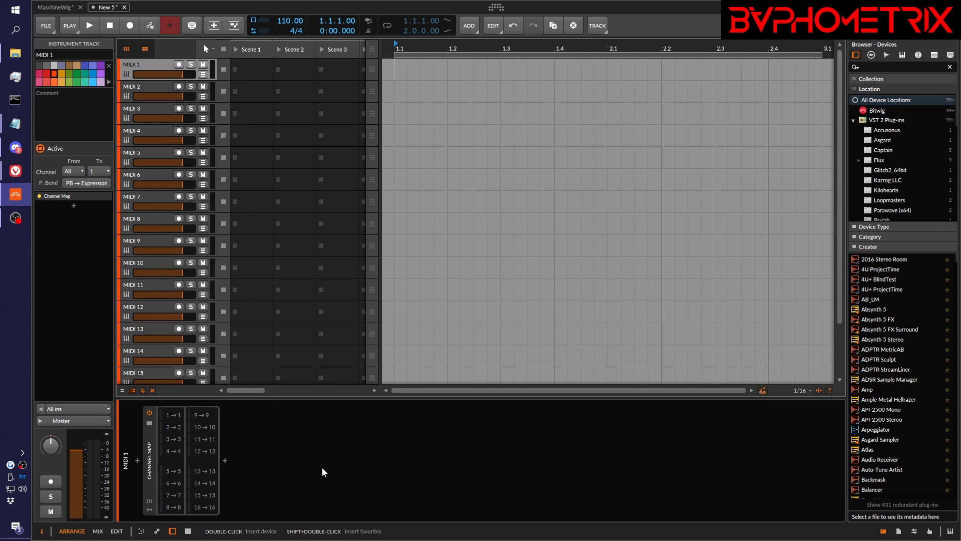
key("Down")
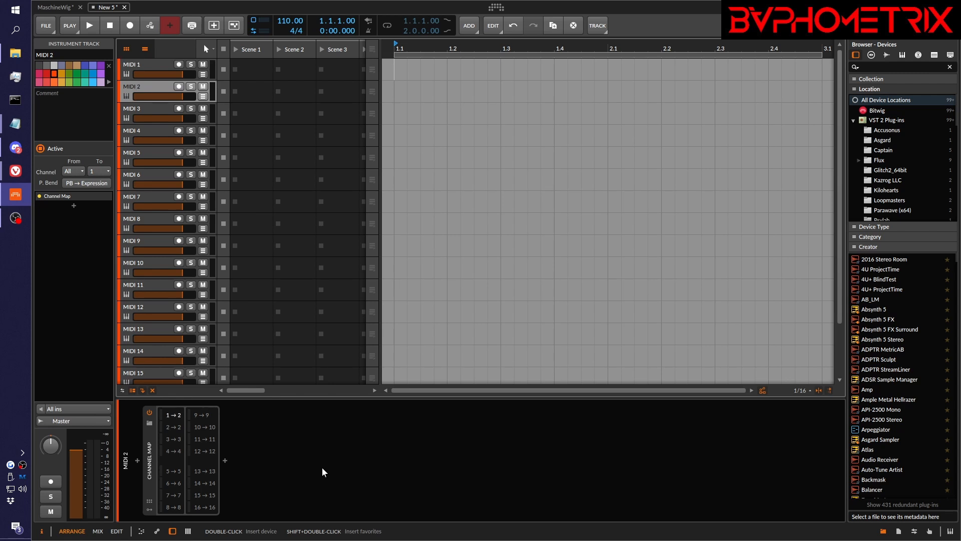
key("Down")
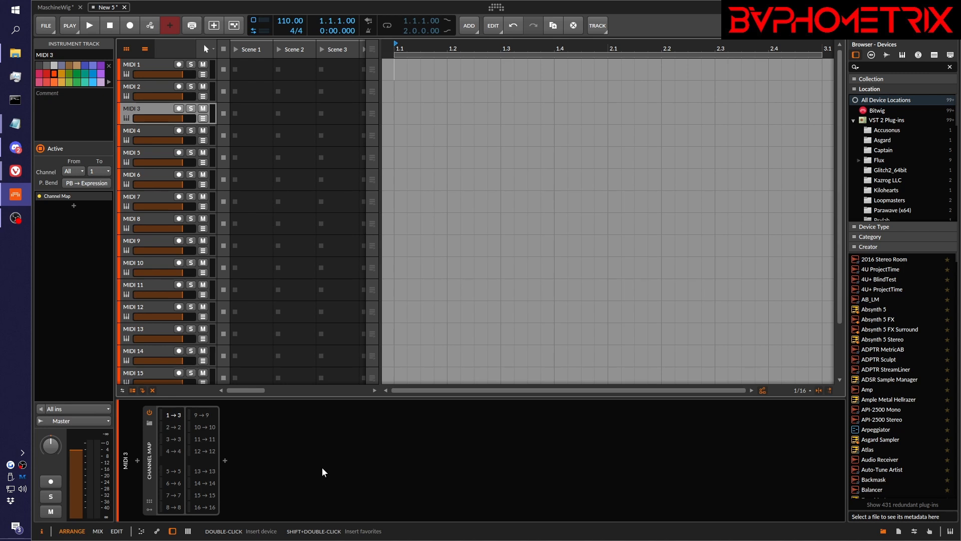
key("Down")
key("Down")
key("Down")
key("Down")
key("Down")
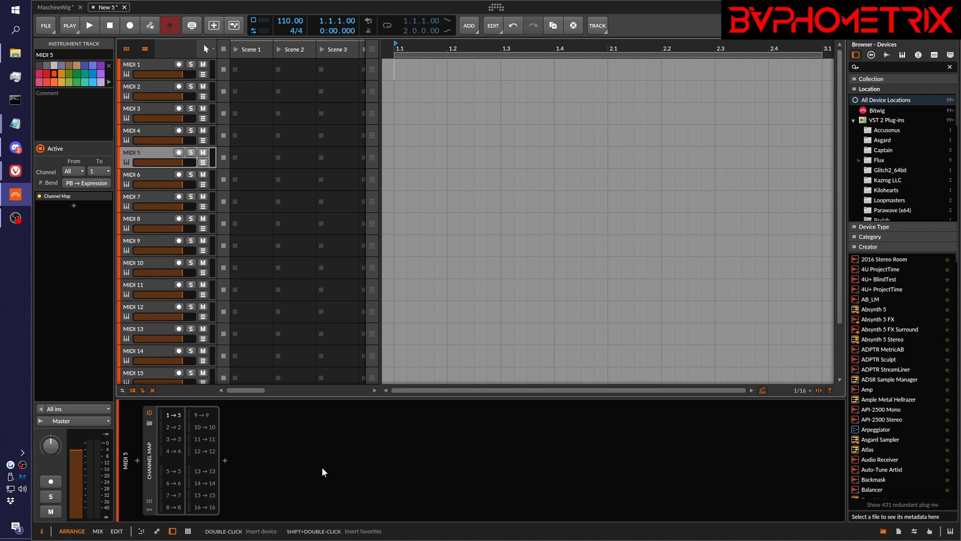
key("Down")
key("Down")
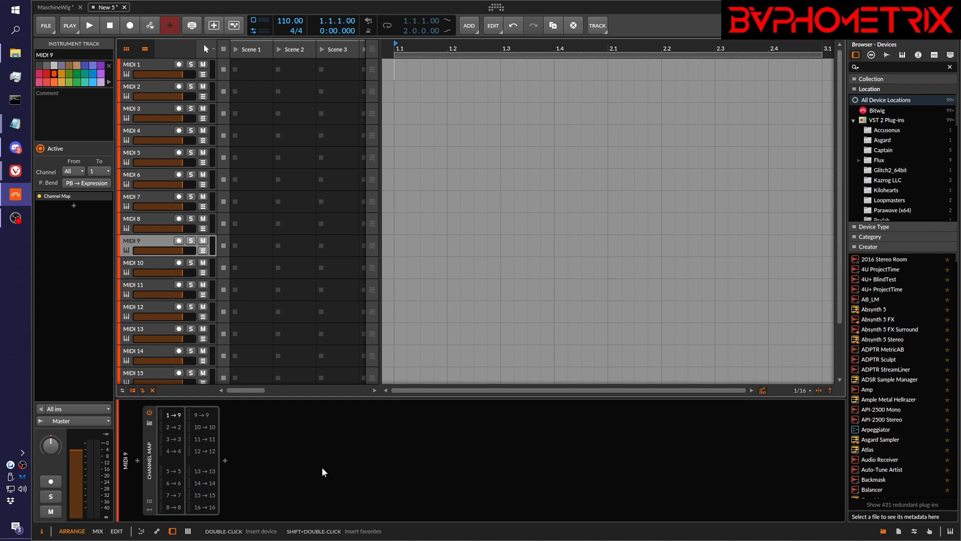
key("Down")
key("Down")
key("Down")
key("Down")
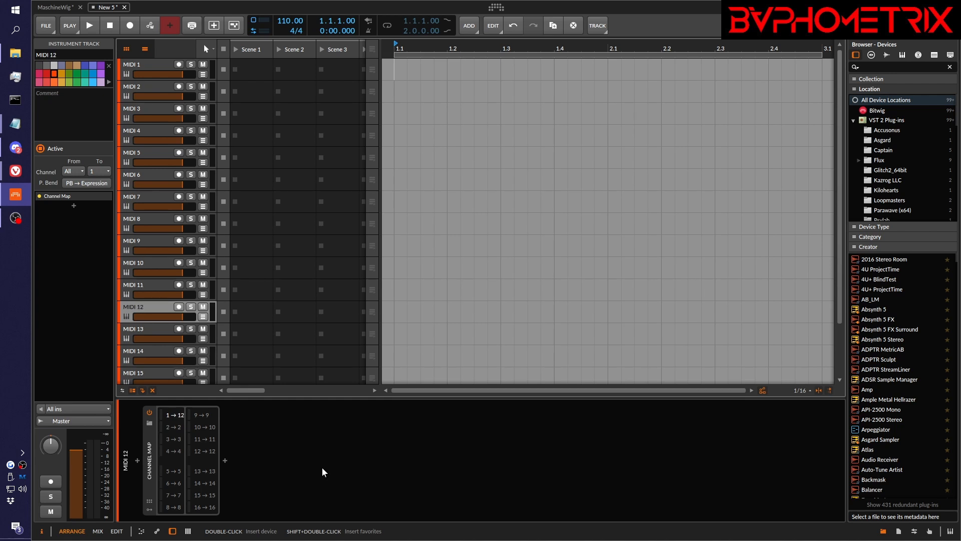
key("Down")
key("Down")
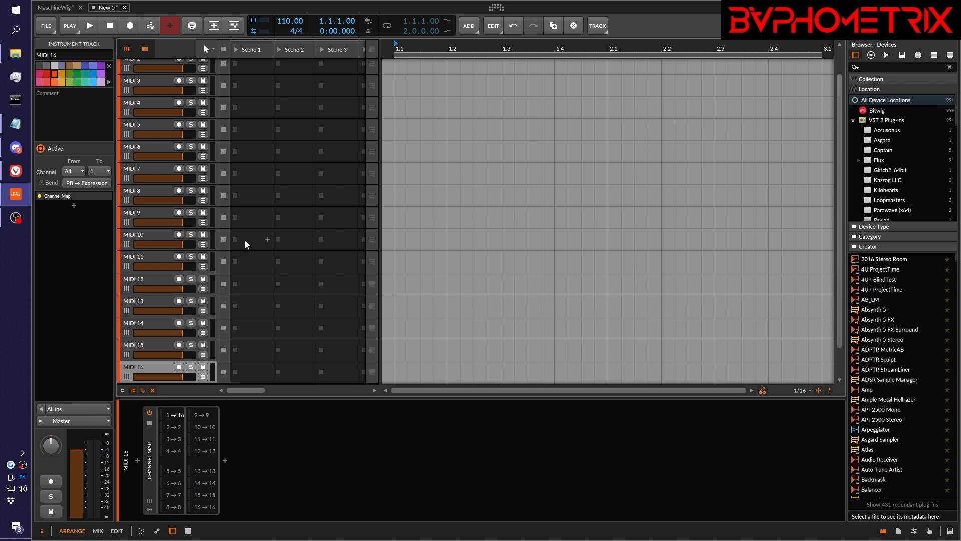
- Create a Scene 1 clip on MIDI 9, add notes A#2, D3 and A2, and set the A2 note's channel to 9
left_click(155, 212)
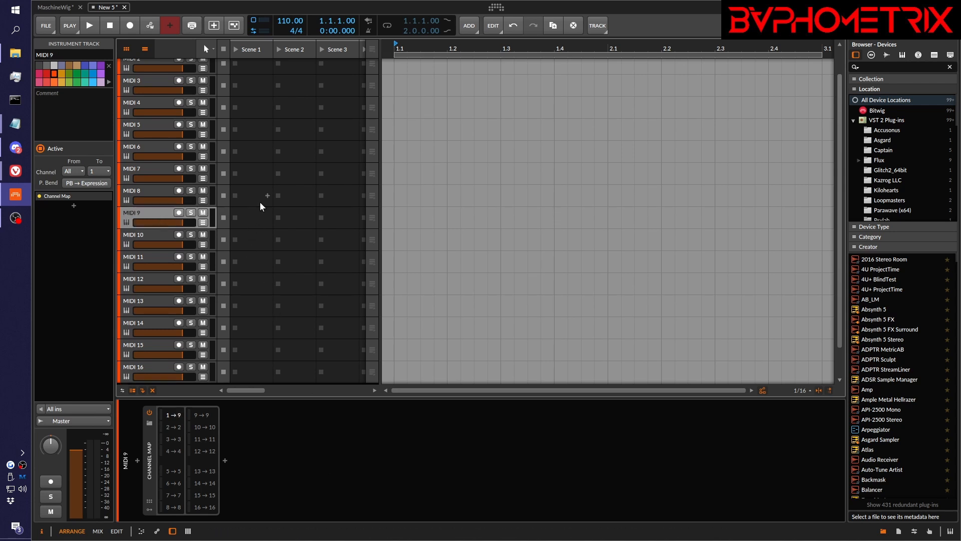
double_click(256, 217)
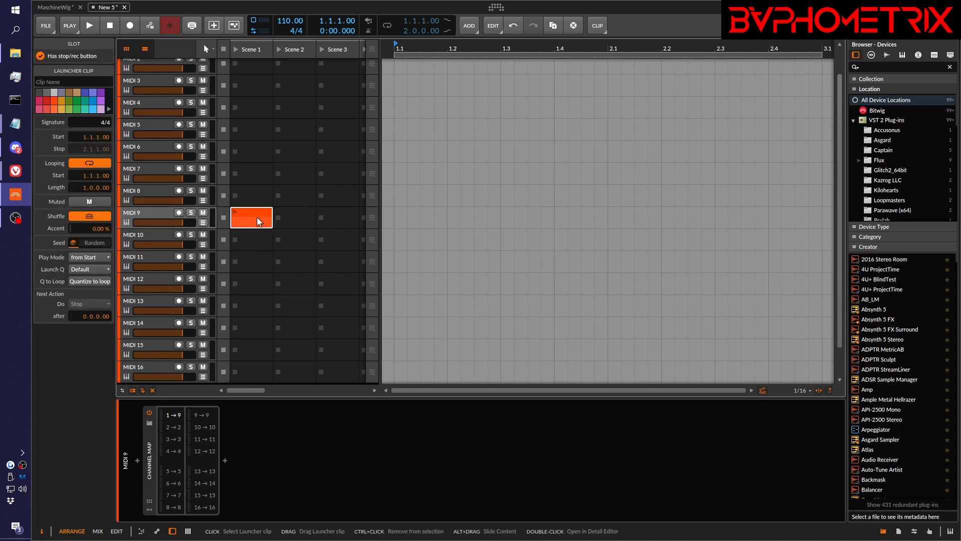
double_click(259, 221)
double_click(231, 444)
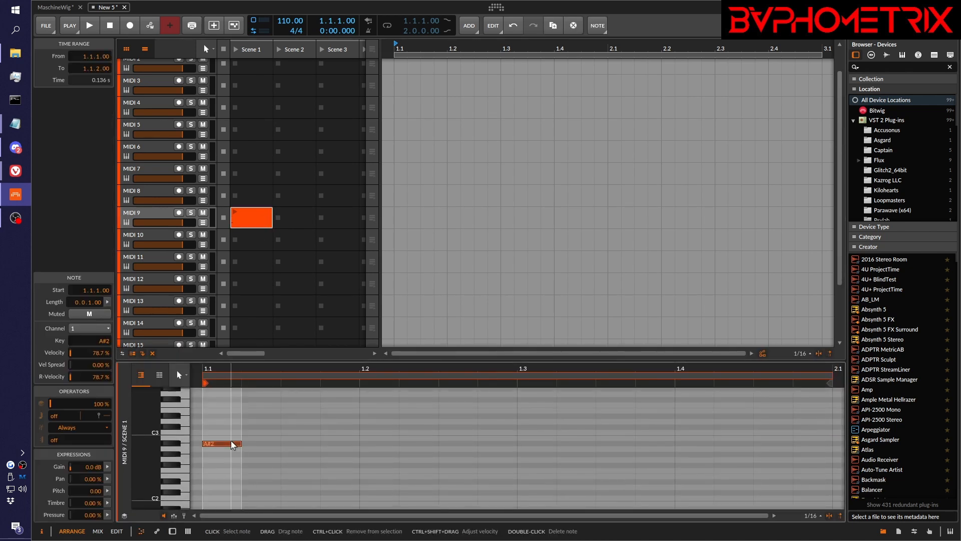
double_click(301, 421)
double_click(379, 449)
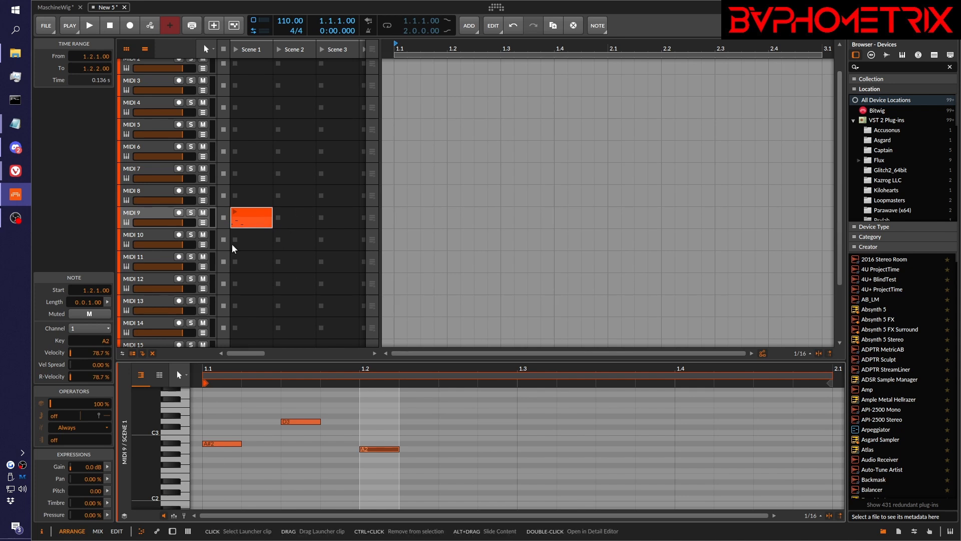
left_click(103, 330)
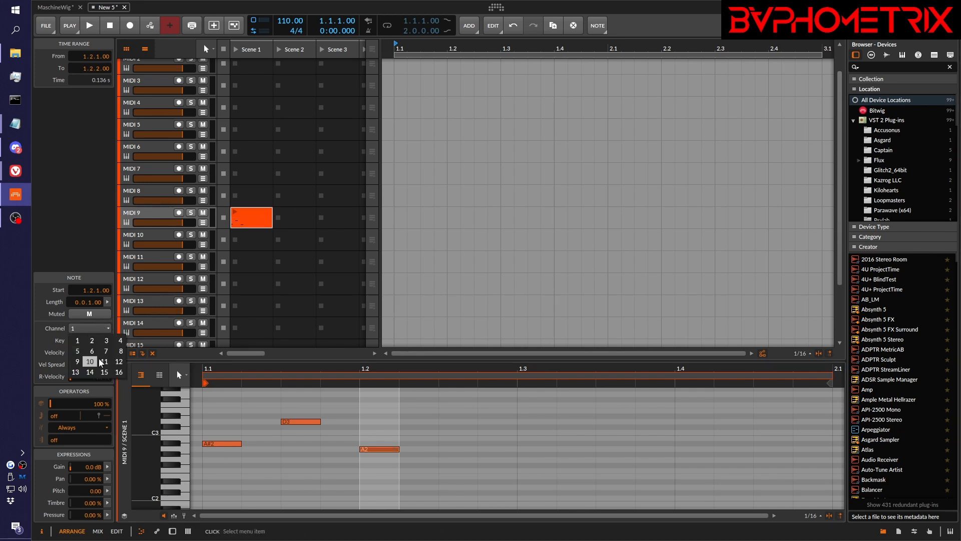
left_click(78, 365)
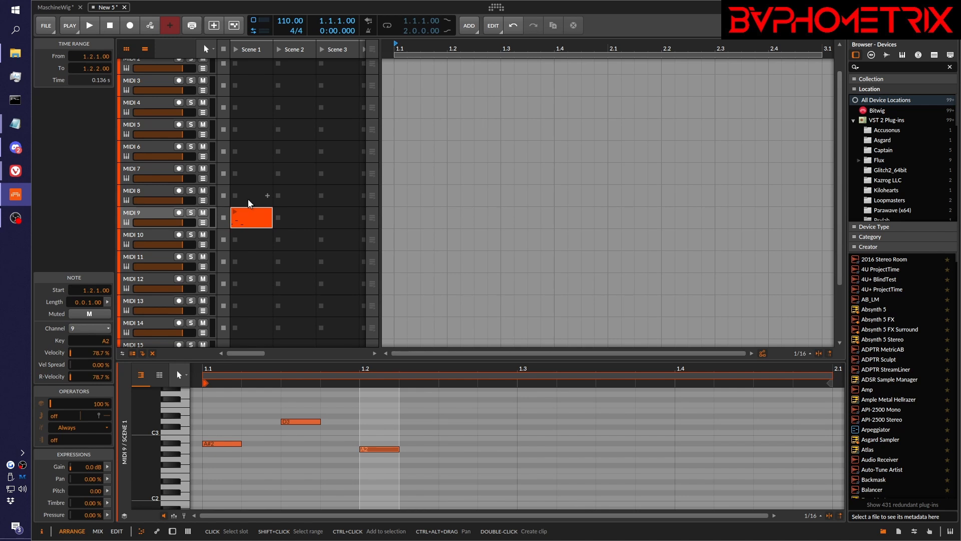
- Create a Scene 1 clip on MIDI 7 with notes C3 and A2, and show that track's Channel Map
double_click(251, 174)
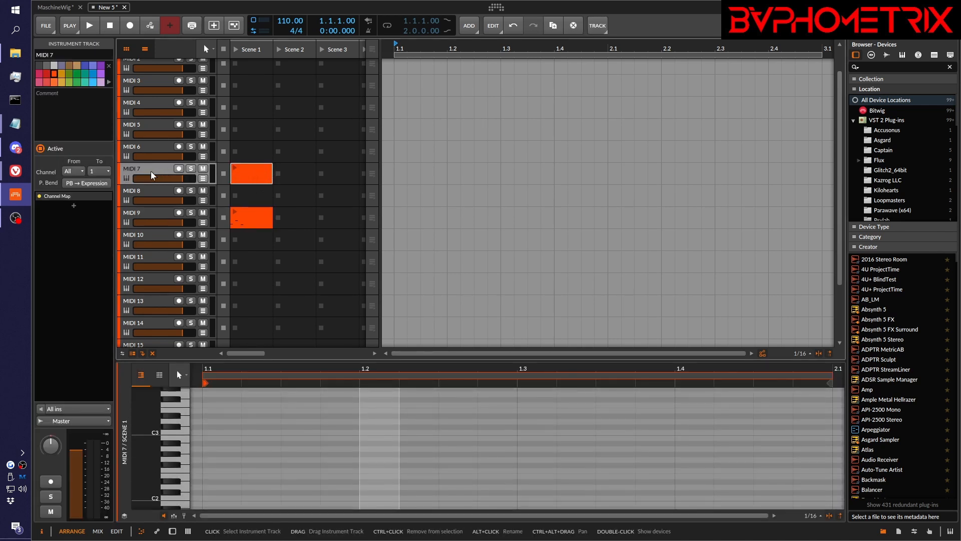
left_click(253, 176)
double_click(258, 433)
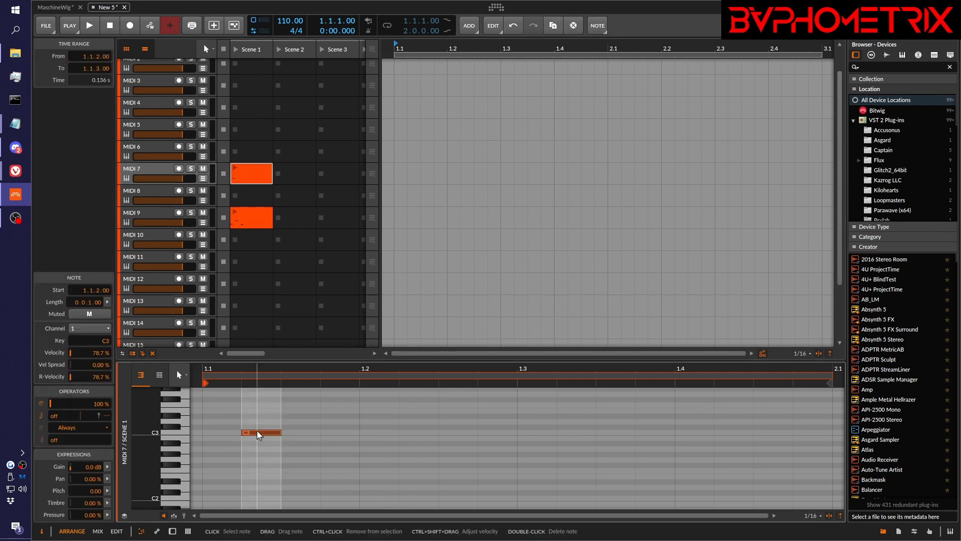
double_click(400, 448)
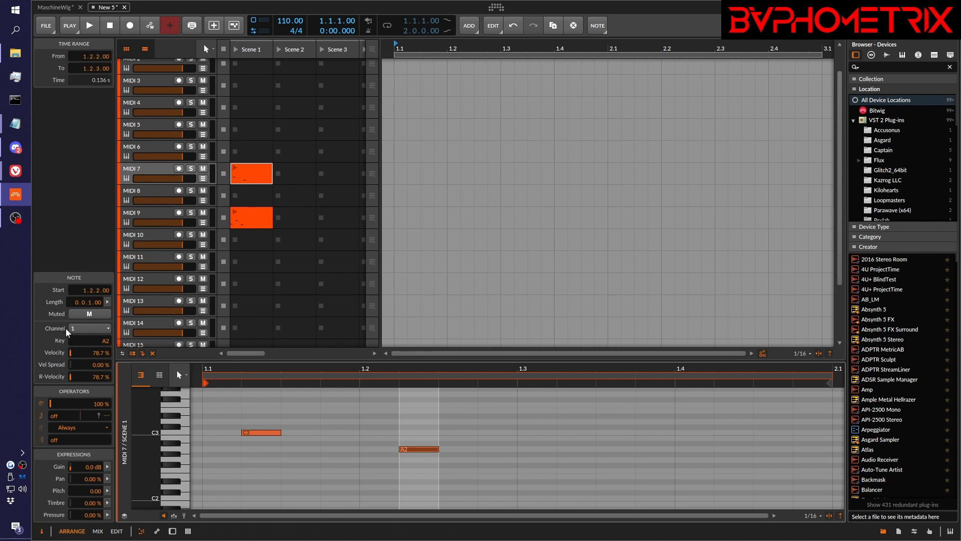
double_click(149, 166)
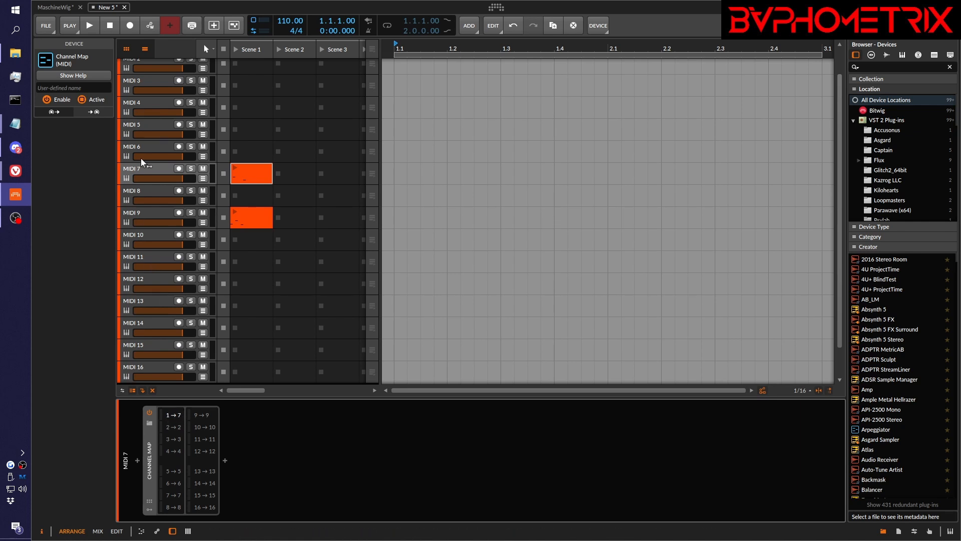
left_click(248, 164)
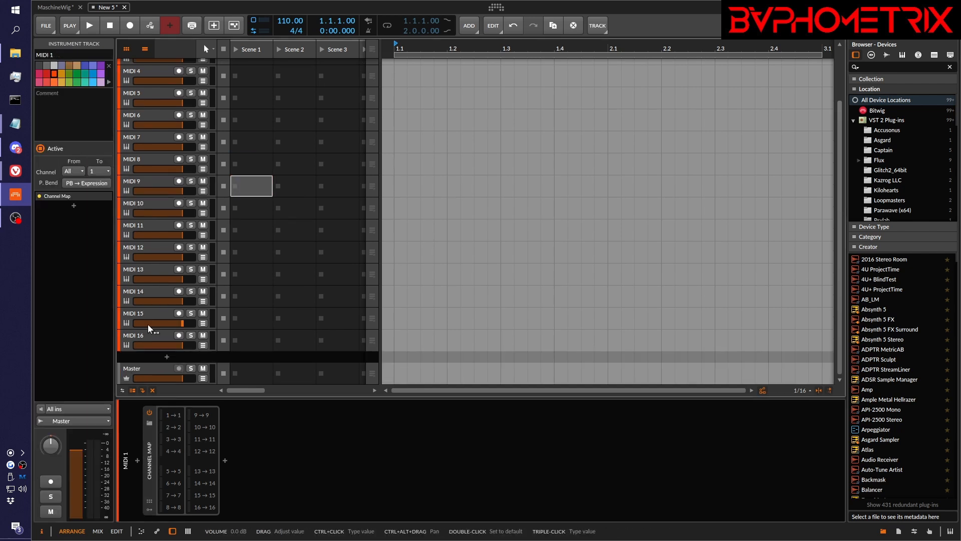
- Group the tracks MIDI 1 to MIDI 16 and rename the group Maschine Lab
left_click(153, 334, "shift")
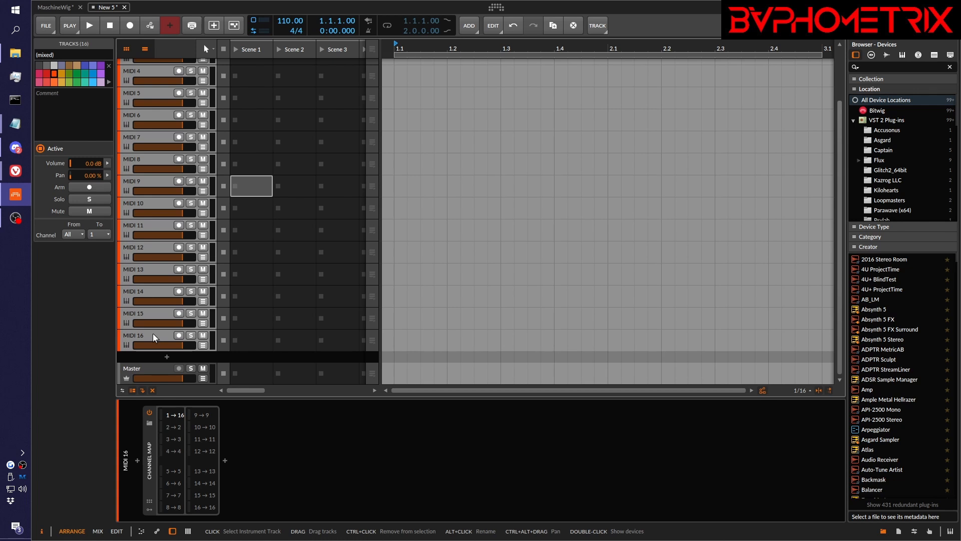
key("ctrl+g")
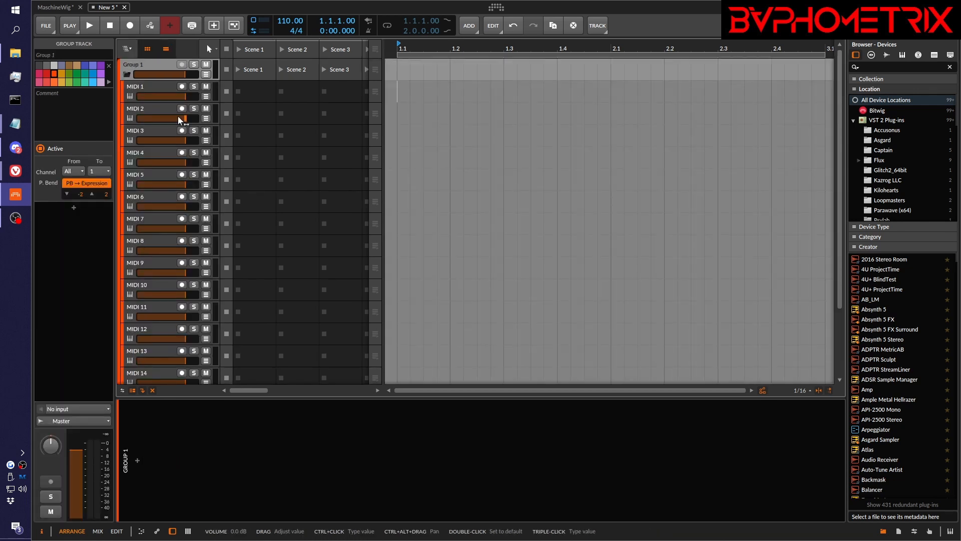
double_click(151, 64)
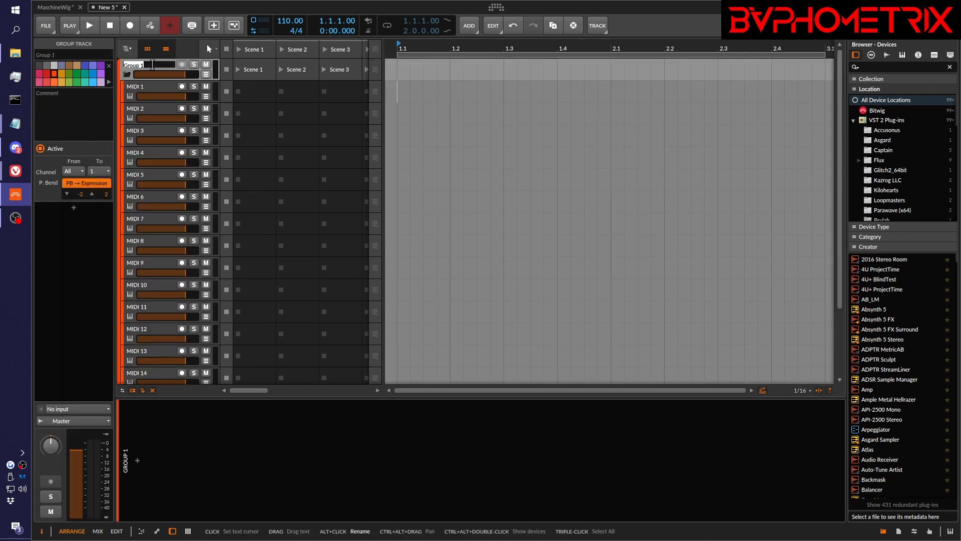
type("Mas")
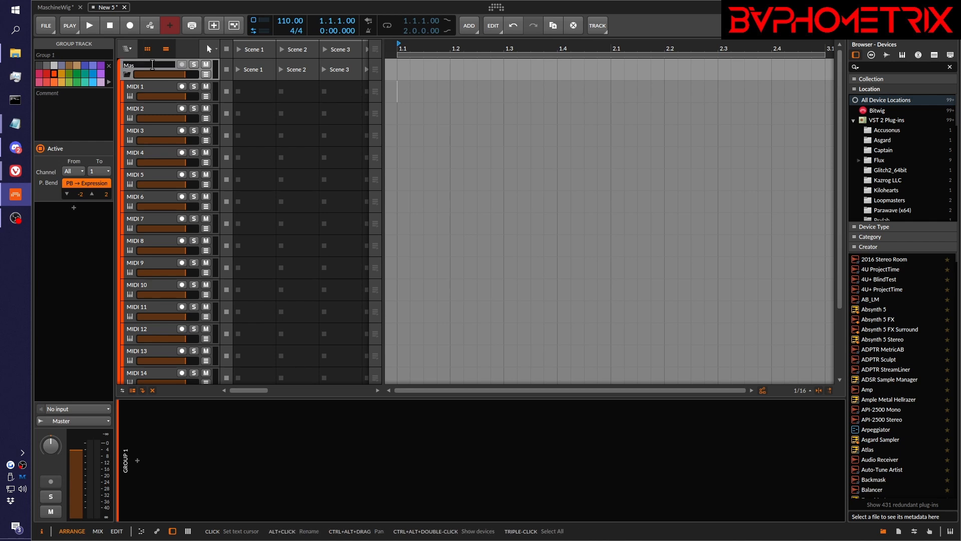
type("chine Lab")
key("Return")
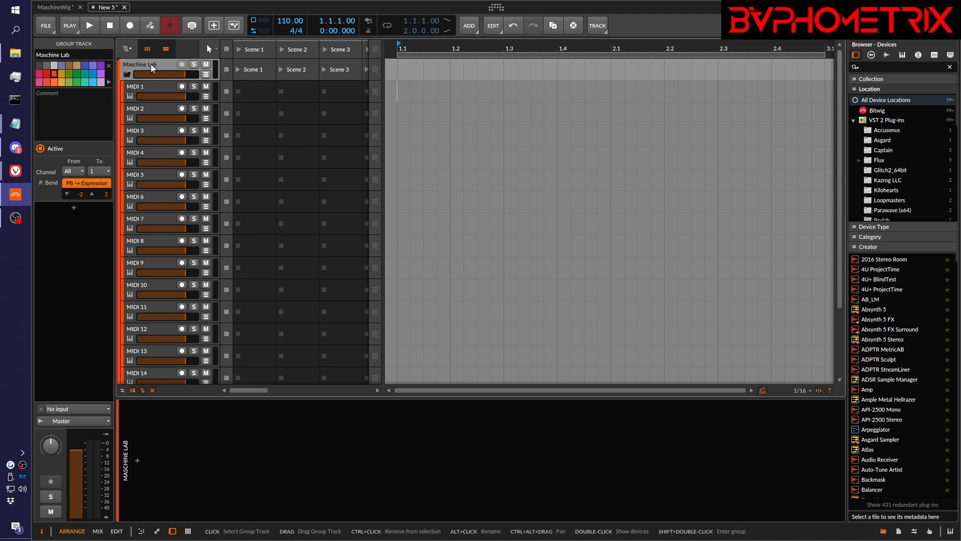
- Insert the Maschine 2 instrument on the Maschine Lab group, collapse the device, and move its plug-in window clear of the track list
left_click(76, 207)
type("mas")
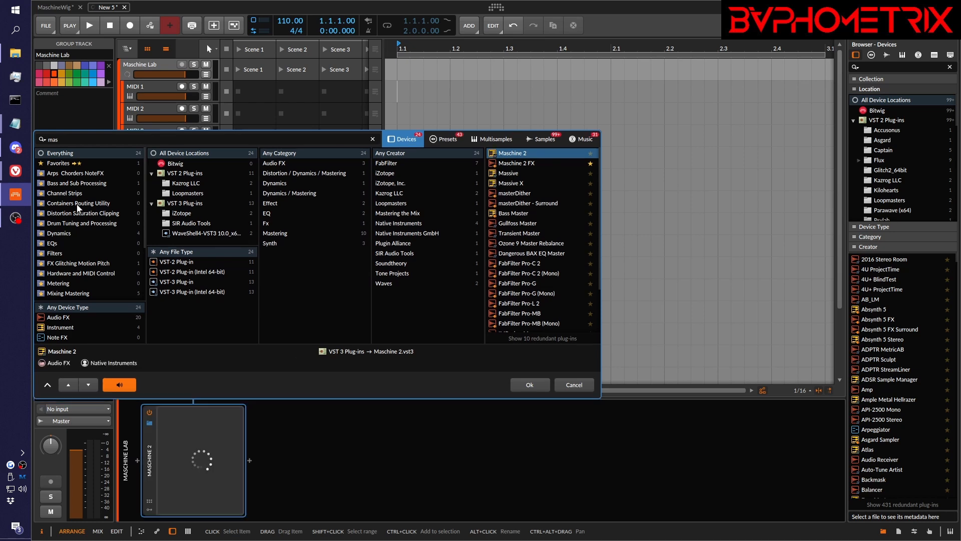
key("Return")
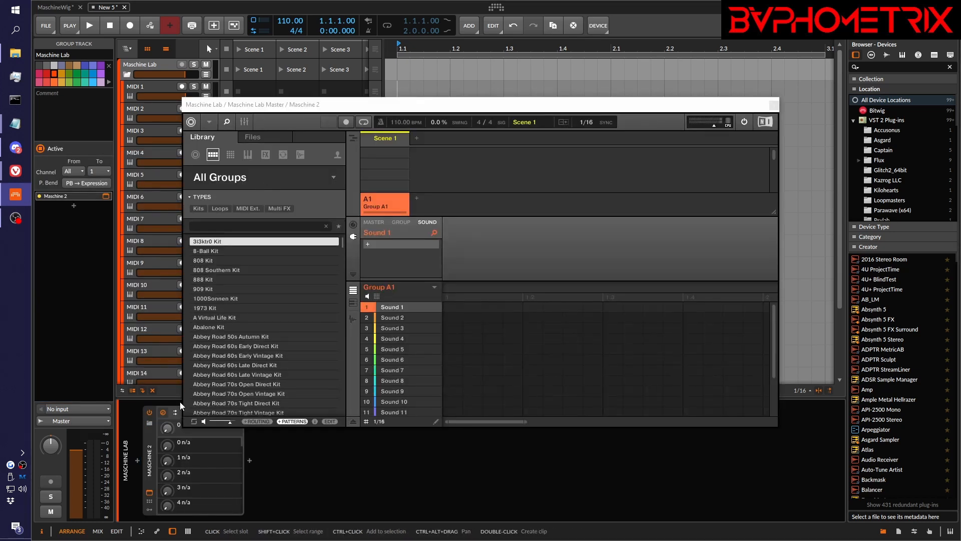
left_click(155, 461)
left_click_drag(301, 111, 473, 116)
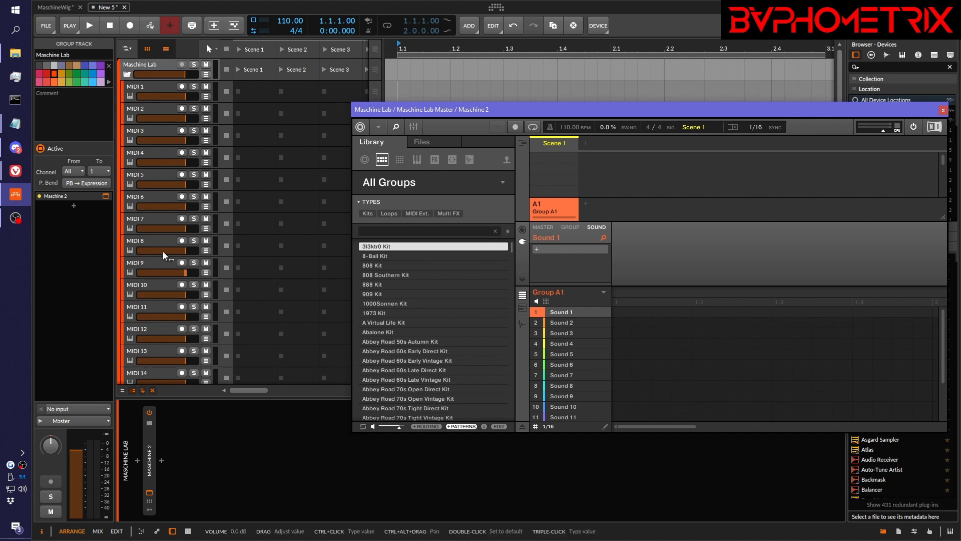
- Fold the Maschine Lab group and insert a Note FX Layer device ahead of Maschine 2 in its chain
left_click(127, 74)
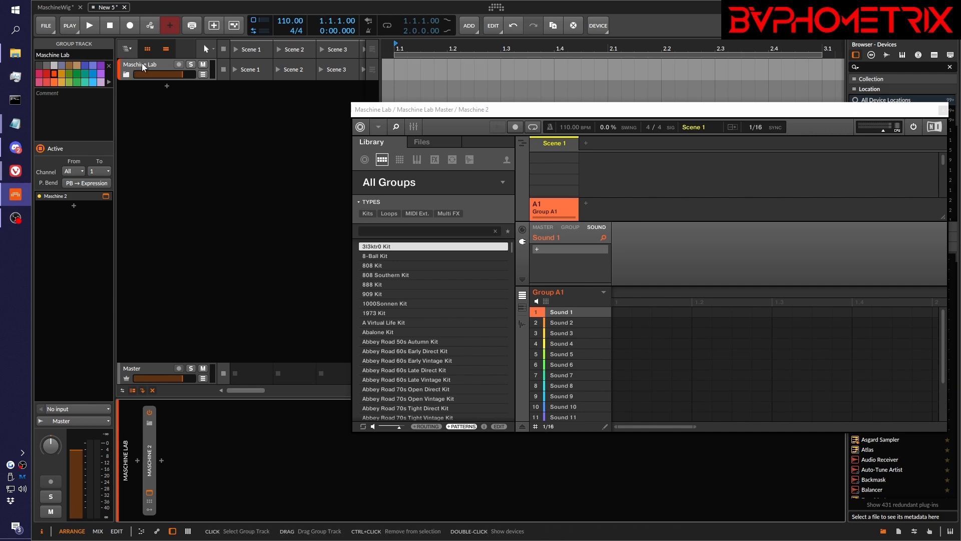
left_click(134, 459)
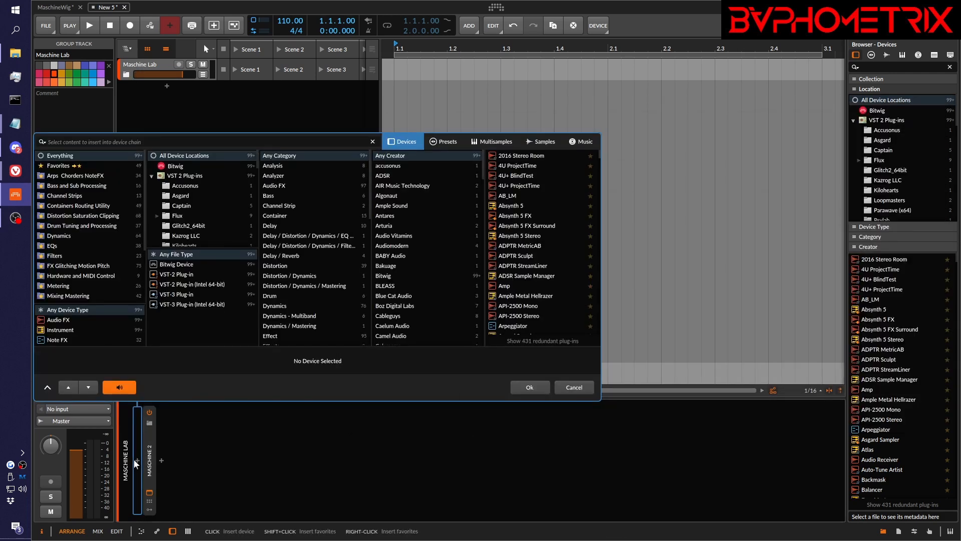
type("not")
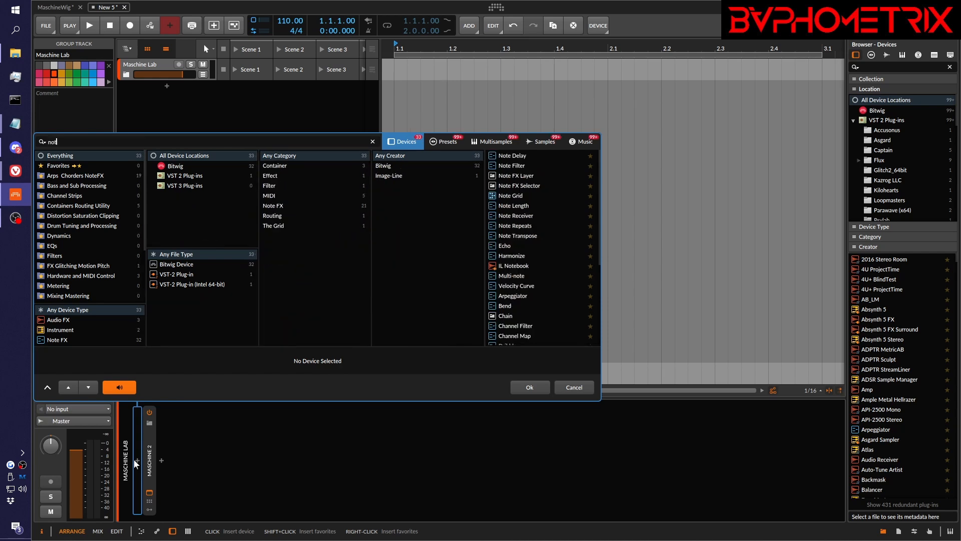
key("Down")
key("Down")
key("Down")
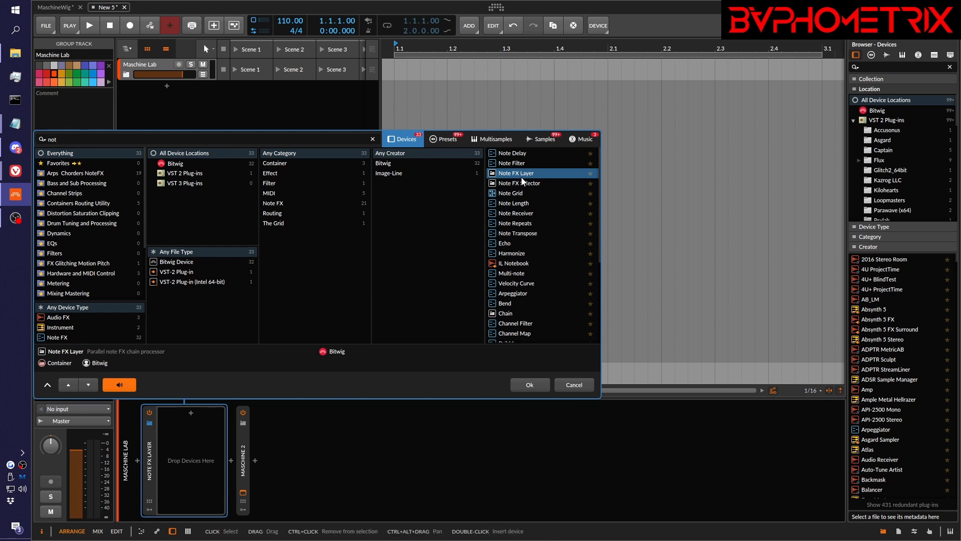
key("Return")
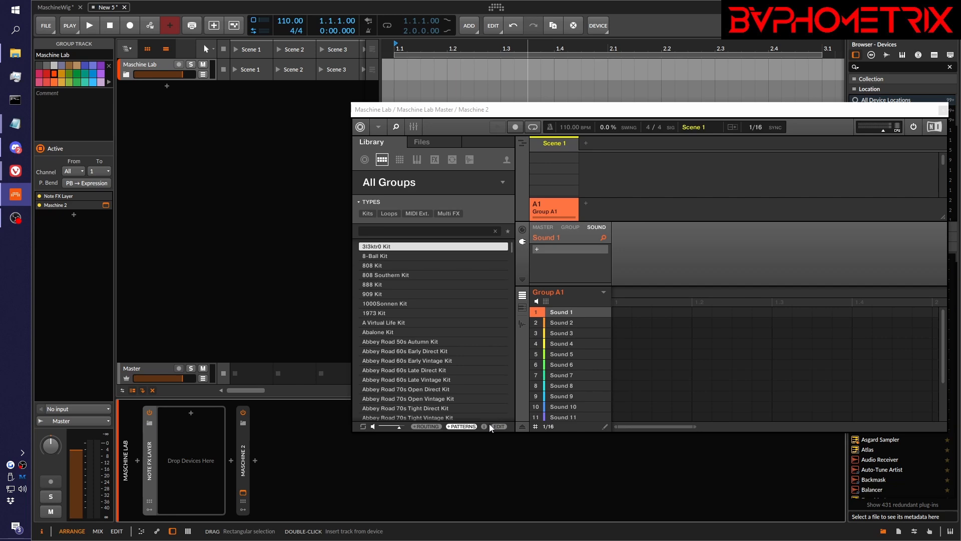
- Add a layer containing a Note Receiver to the Note FX Layer
left_click(191, 413)
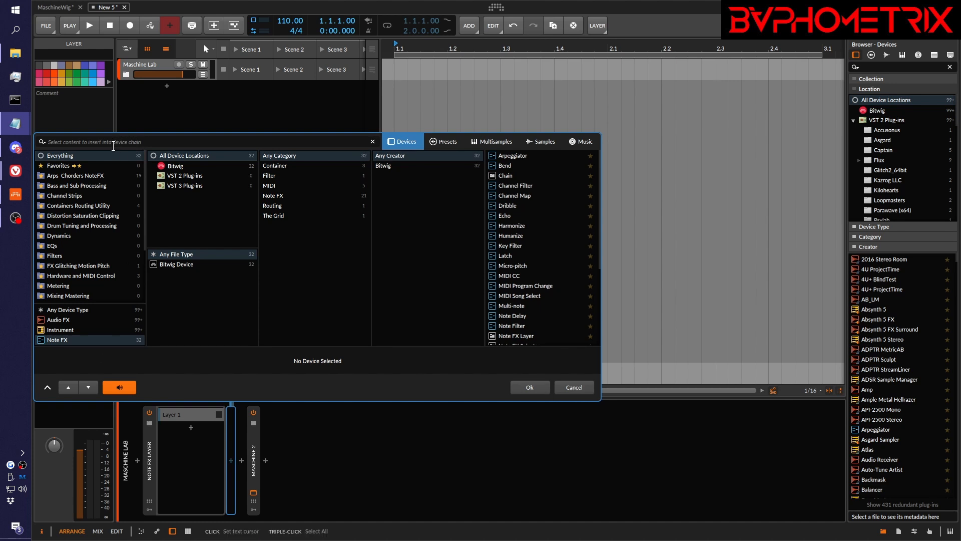
type("note")
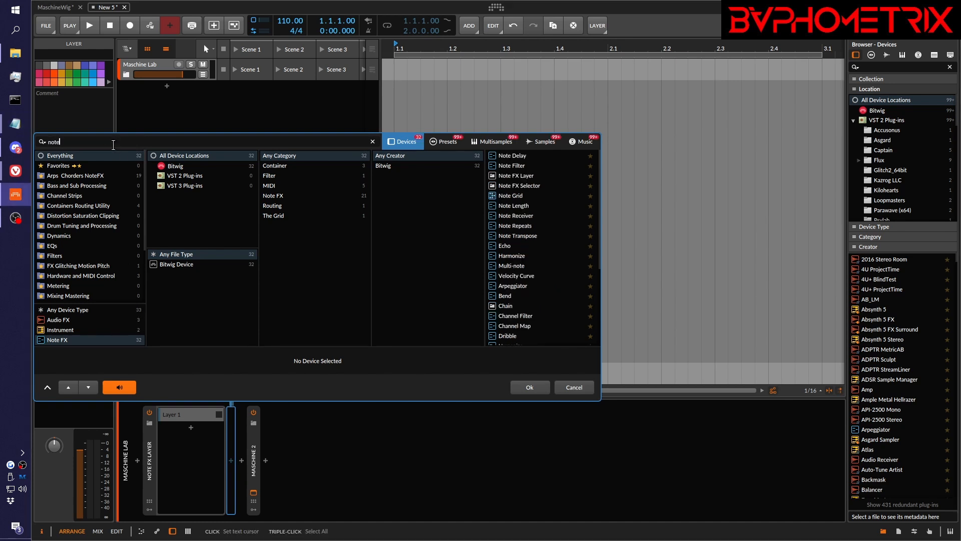
key("Down")
key("Down")
key("Down")
key("Down")
key("Down")
key("Down")
key("Down")
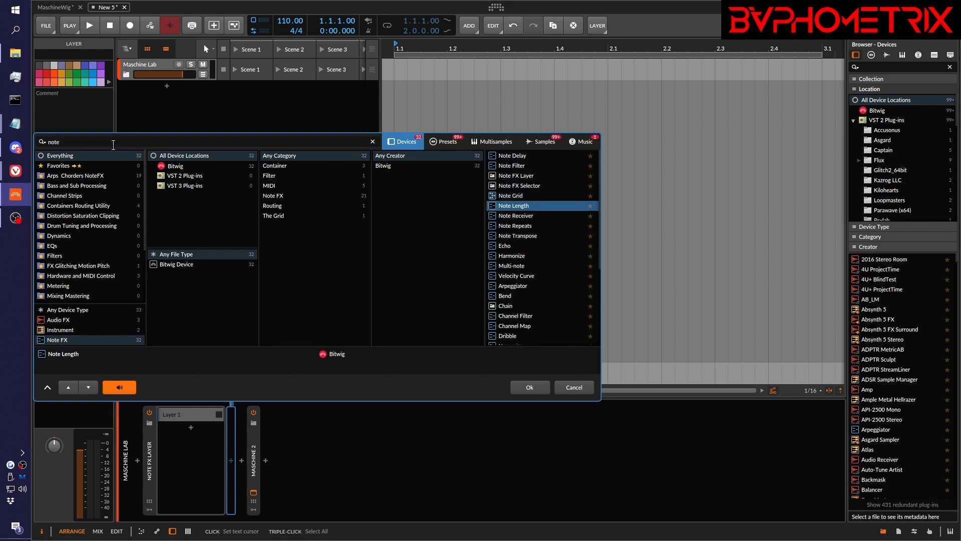
key("Return")
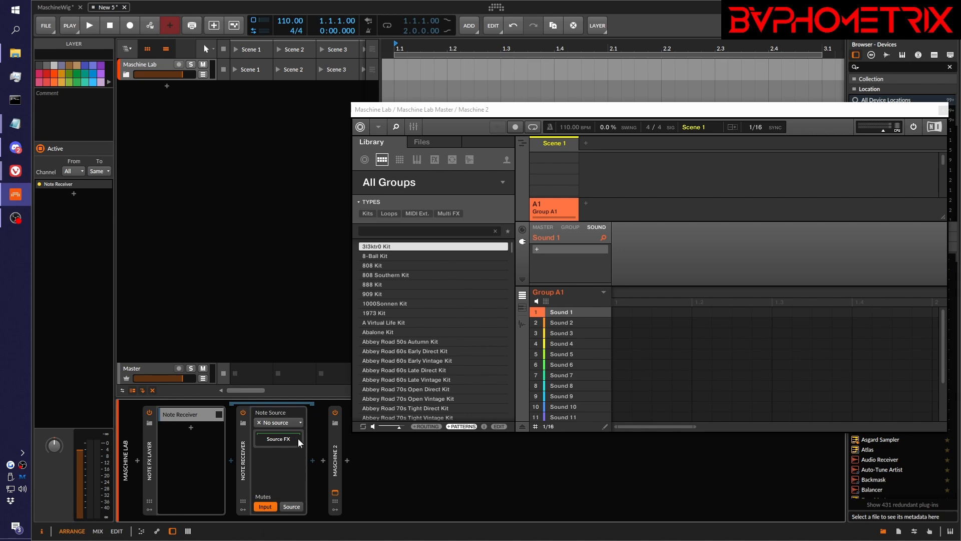
- Insert a Note Transpose device after the Note Receiver inside the layer
left_click(313, 461)
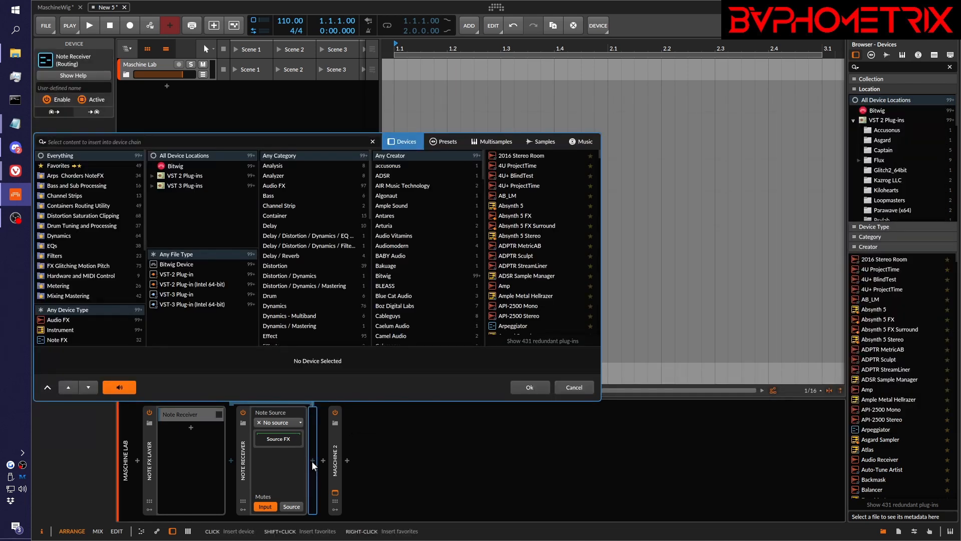
type("note")
key("Down")
key("Down")
key("Down")
key("Down")
key("Down")
key("Down")
key("Down")
key("Down")
key("Down")
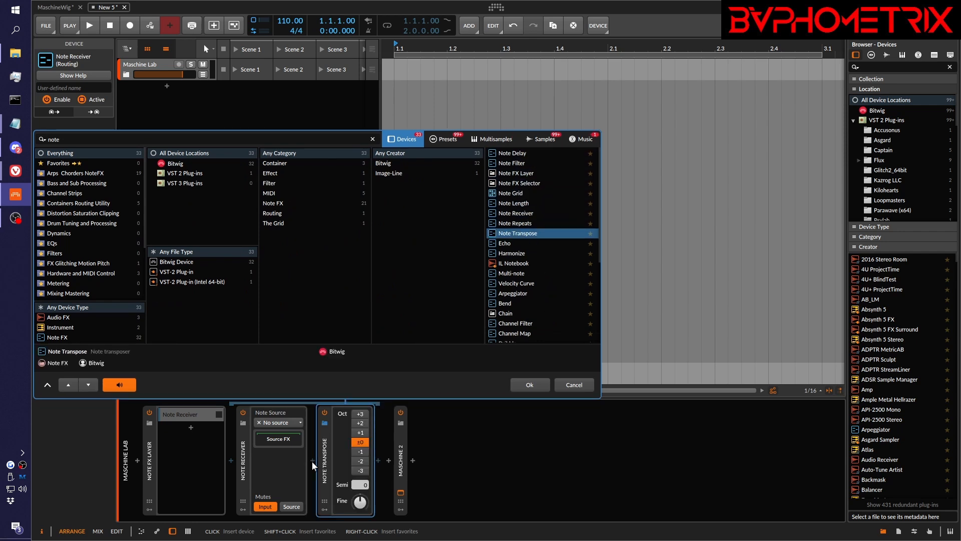
key("Return")
- Rename the Note Receiver layer Ch 1
left_click(173, 413)
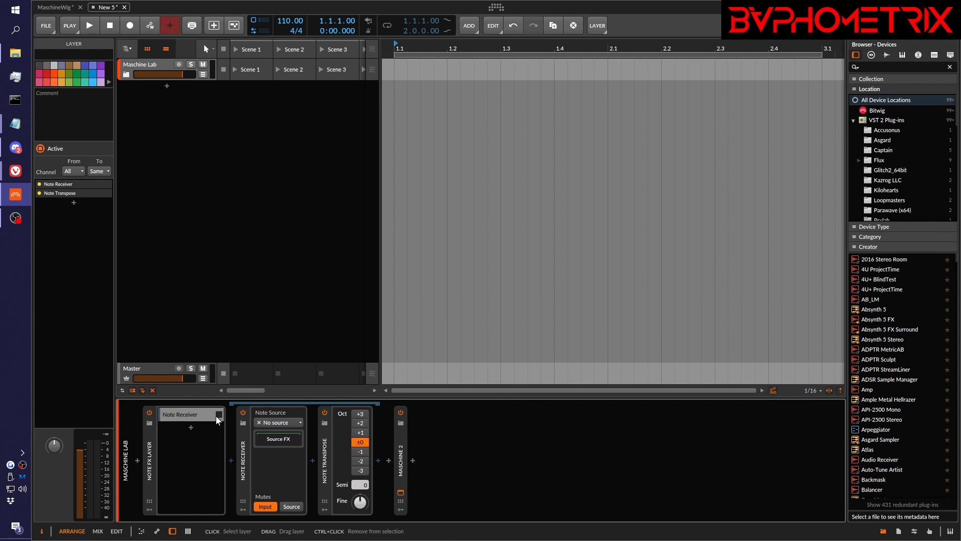
double_click(191, 416)
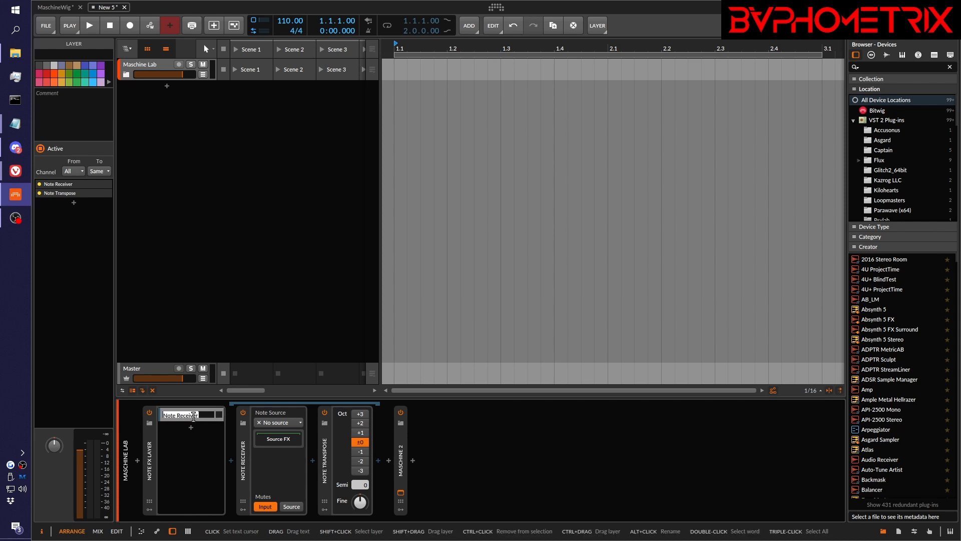
type("Ch 1")
key("Return")
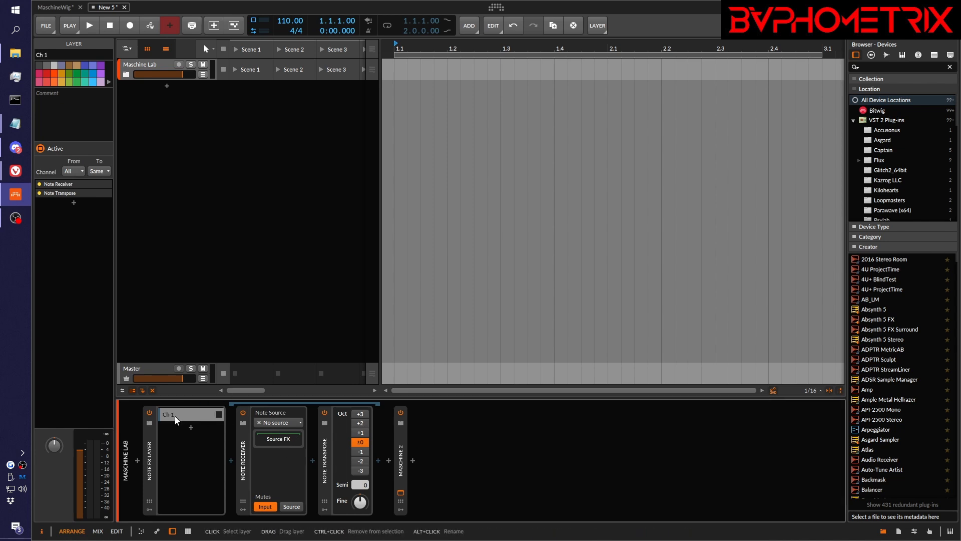
- Unfold the Maschine Lab group, set Ch 1's Note Receiver source to the MIDI 1 track, and turn off its Input mute
left_click(127, 74)
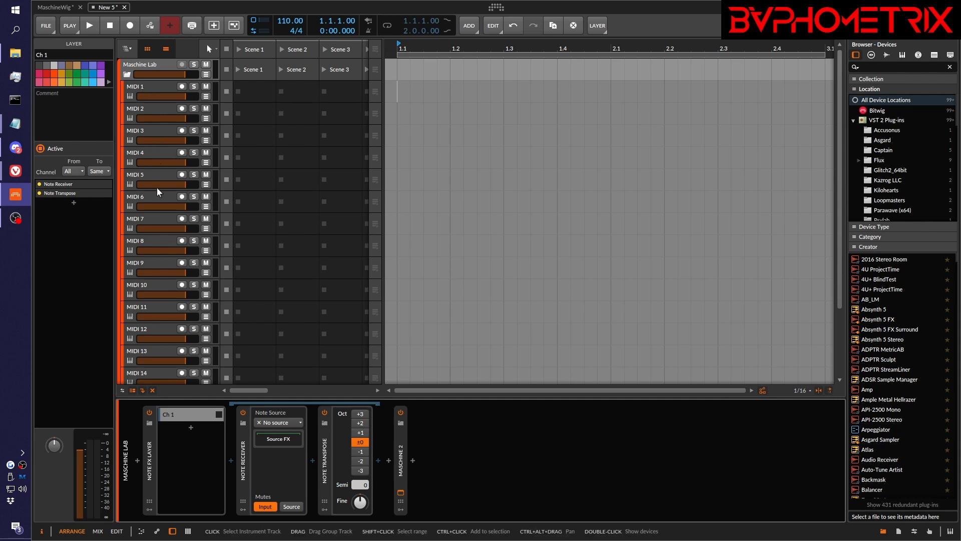
left_click(271, 424)
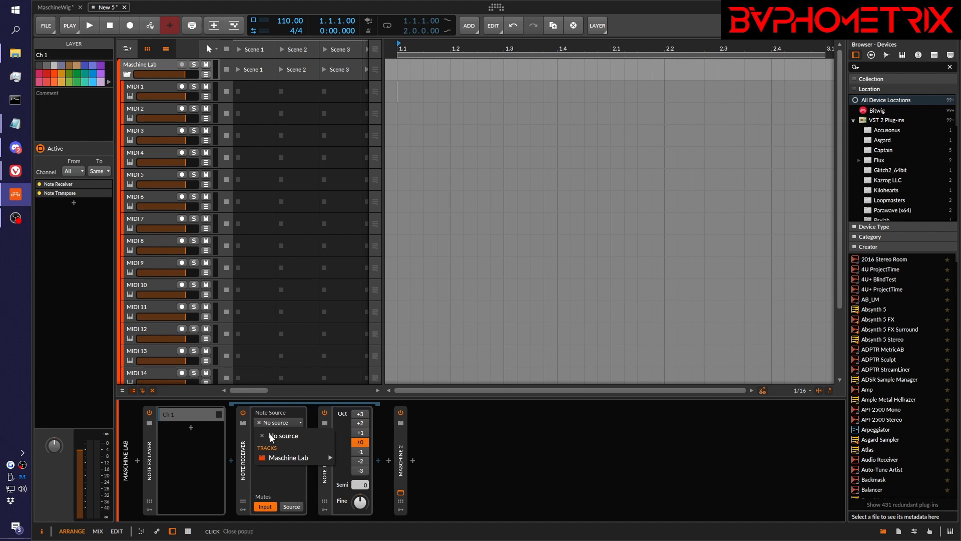
mouse_move(276, 458)
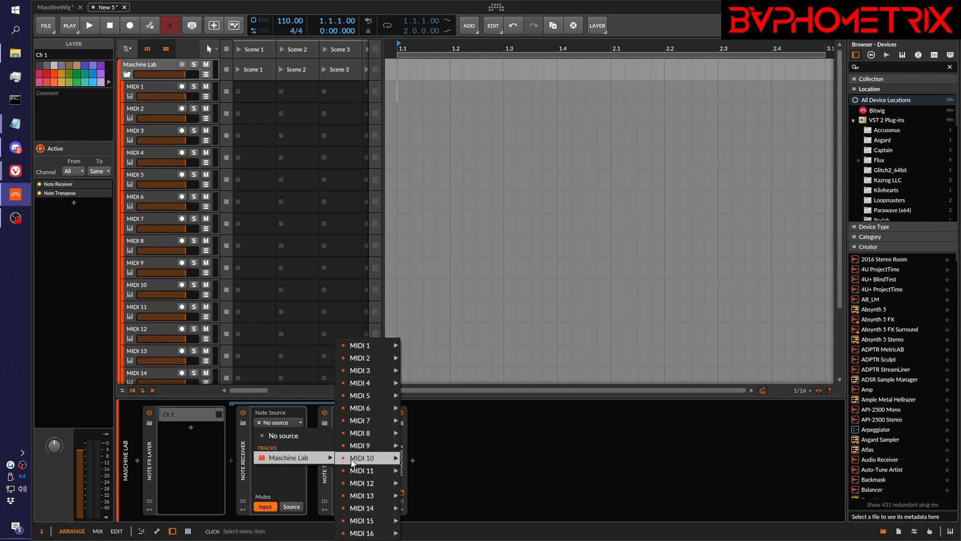
mouse_move(382, 348)
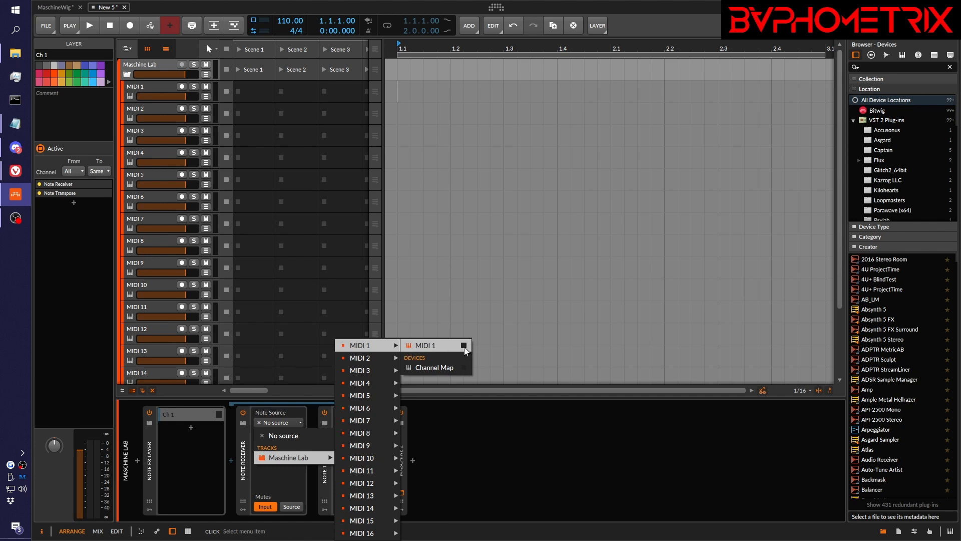
left_click(428, 346)
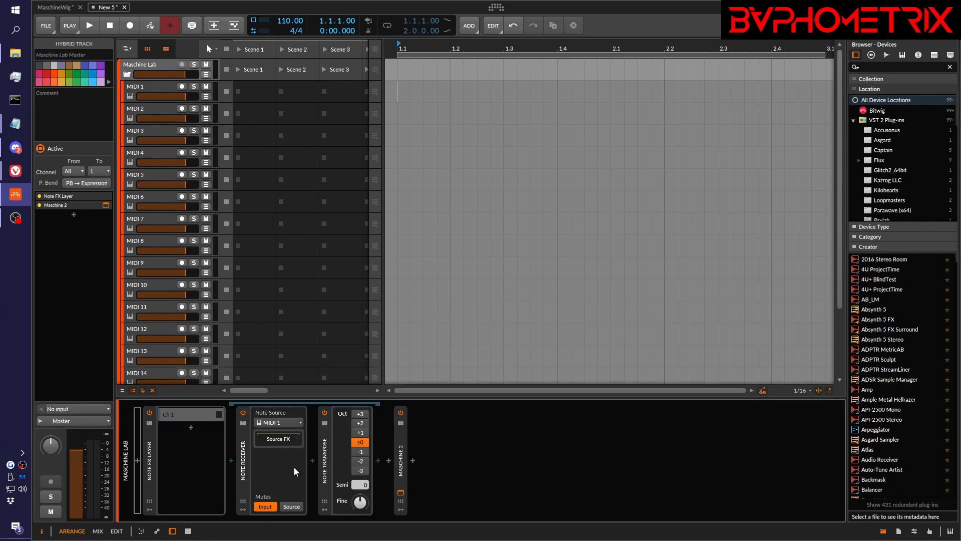
left_click(263, 506)
- Duplicate the Ch 1 layer repeatedly inside the Note FX Layer to create layers for the other MIDI channels
left_click(188, 418)
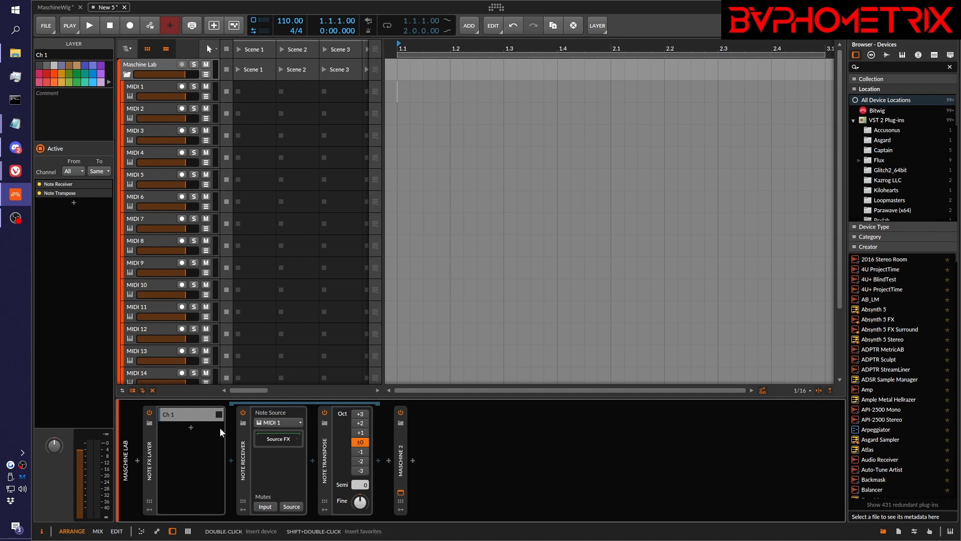
left_click(194, 418)
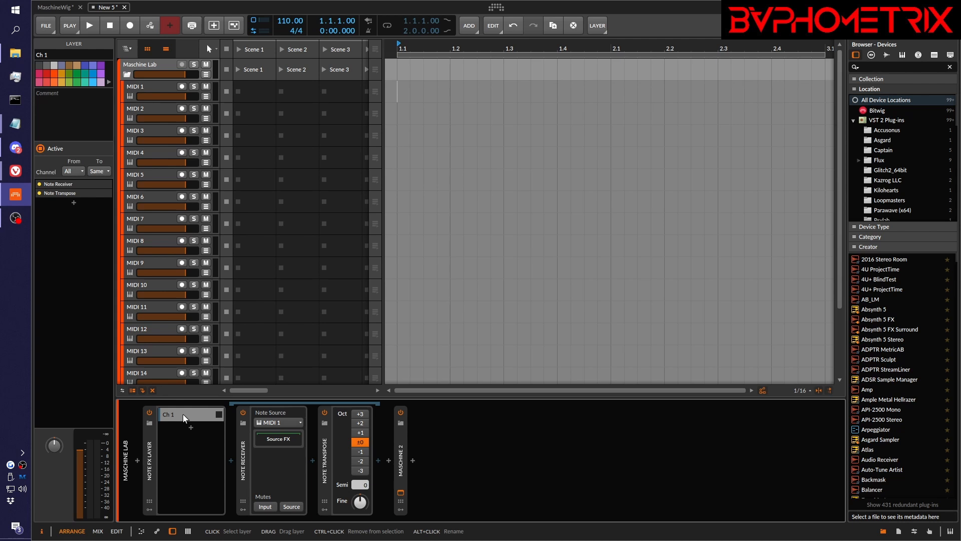
key("ctrl+d")
key("ctrl+d")
key("ctrl+d")
key("ctrl+d")
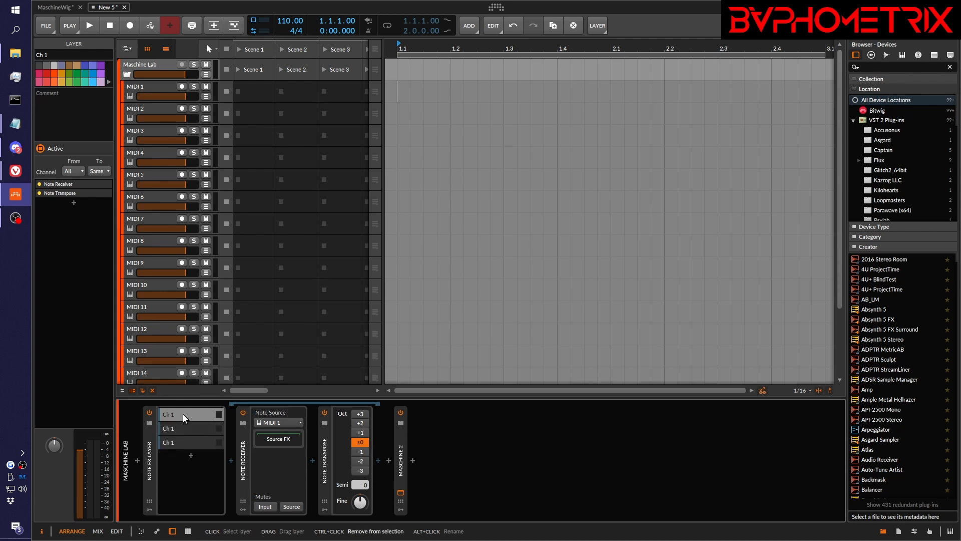
key("ctrl+d")
key("ctrl+d")
key("ctrl+d")
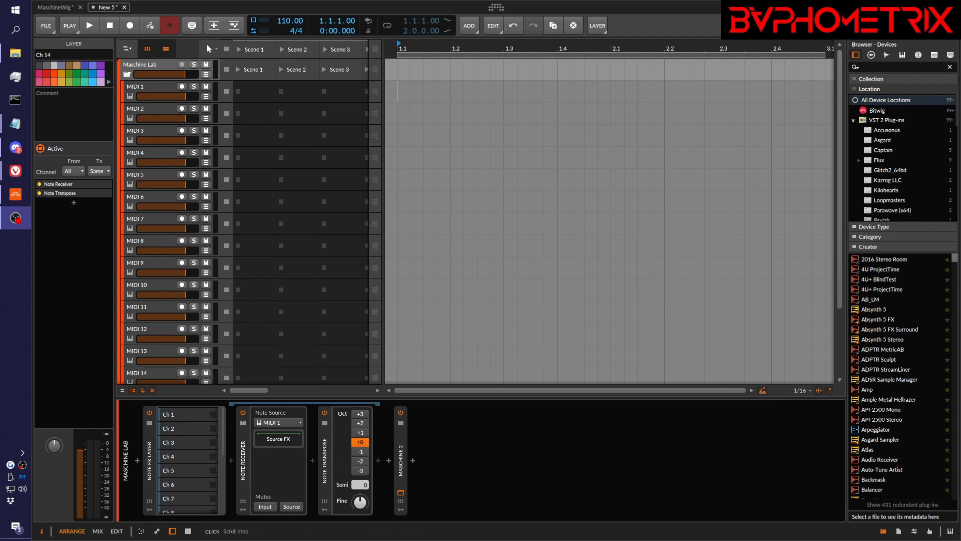
- Set the Note Receiver source of layer Ch 2 to the MIDI 2 track
scroll(176, 420, "down", 3)
scroll(176, 425, "up", 3)
left_click(178, 426)
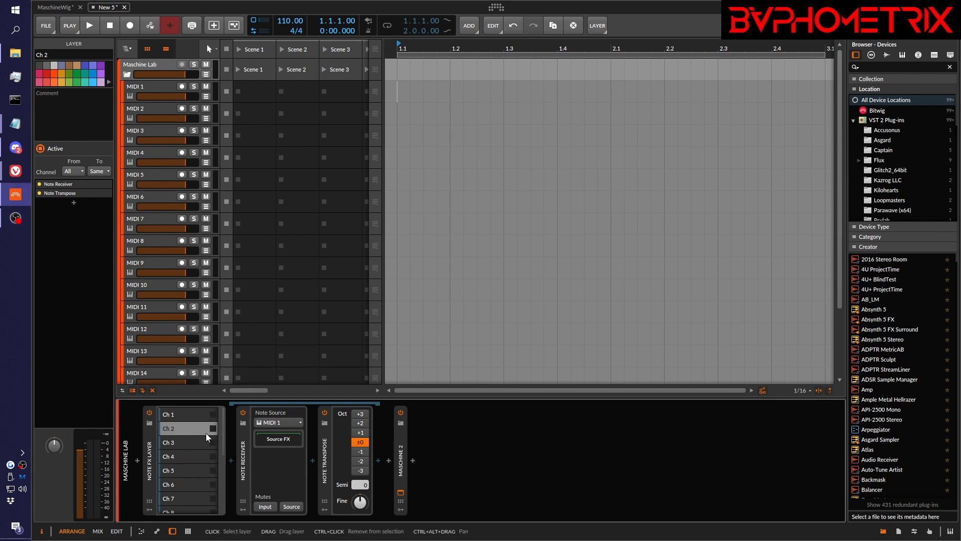
left_click(190, 445)
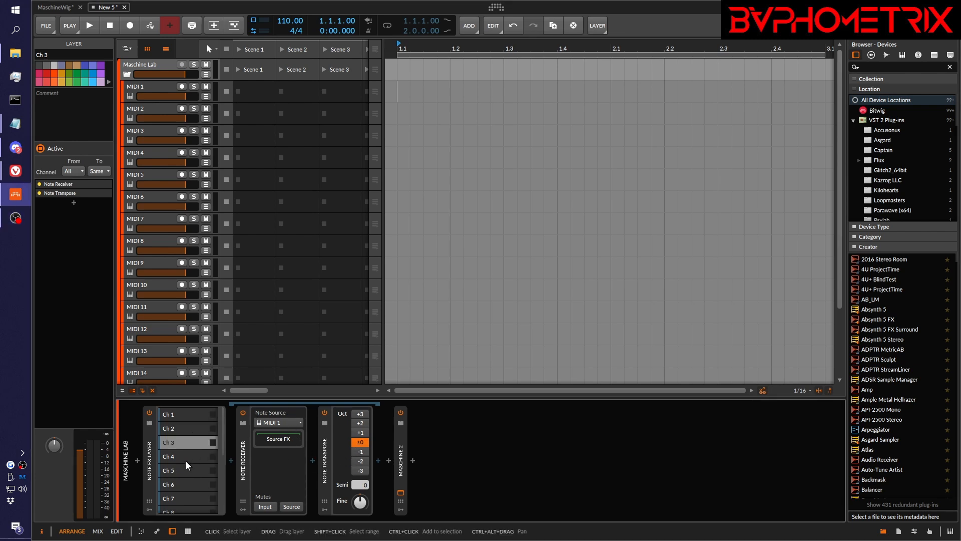
left_click(188, 428)
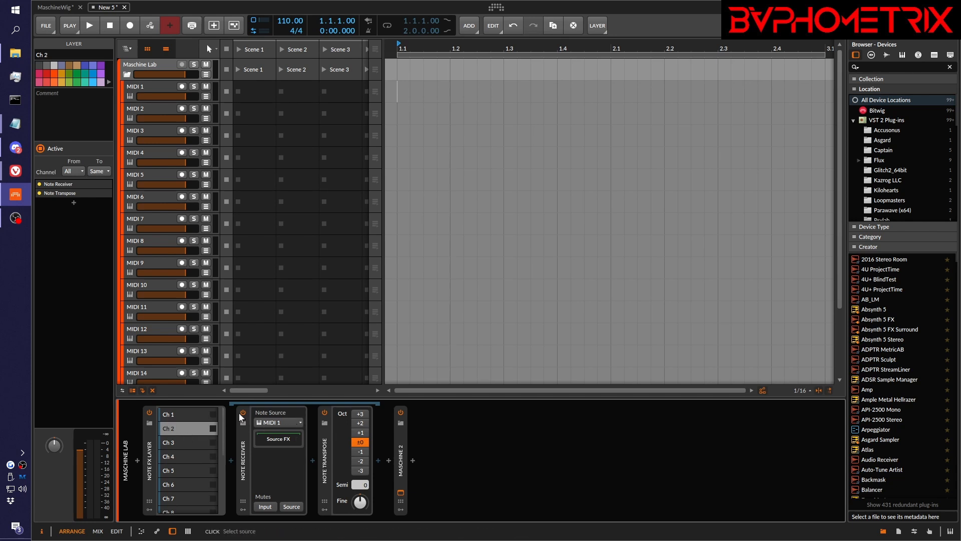
left_click(282, 424)
mouse_move(289, 457)
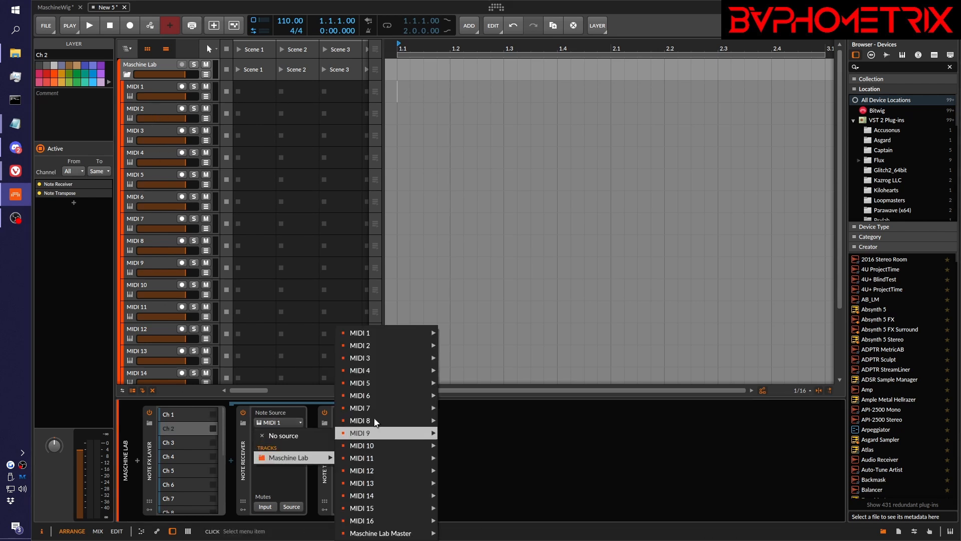
mouse_move(368, 345)
left_click(463, 345)
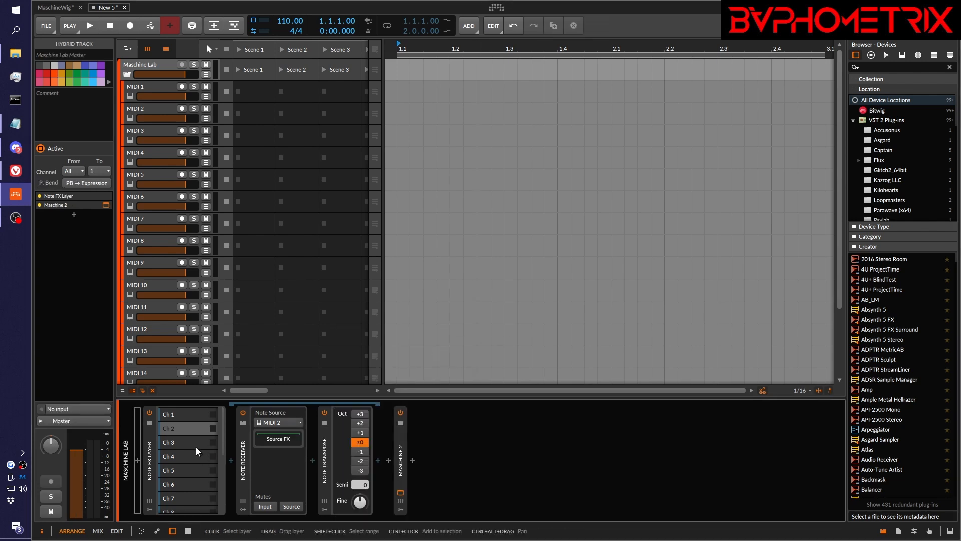
- Set the Note Receiver source of layer Ch 3 to the MIDI 3 track
left_click(188, 444)
left_click(263, 422)
mouse_move(283, 459)
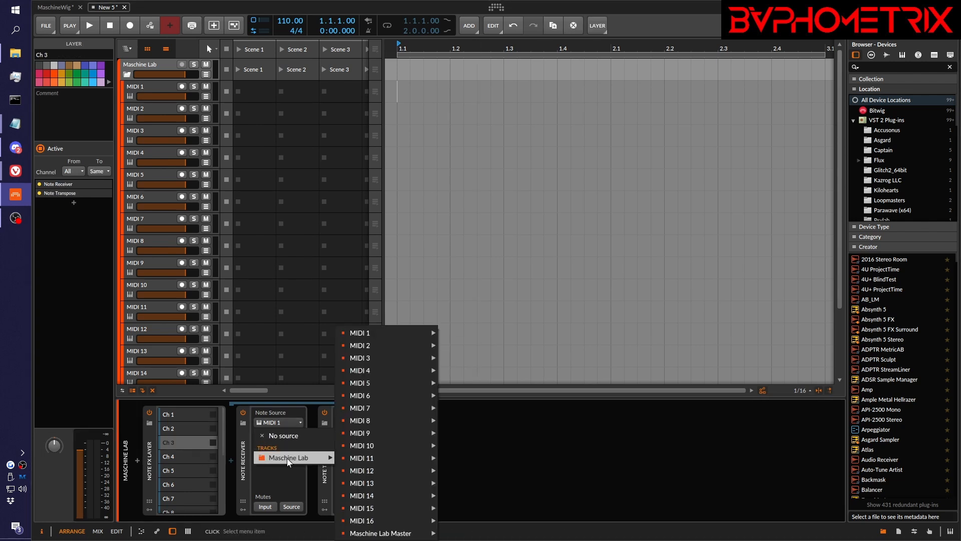
mouse_move(410, 356)
left_click(467, 361)
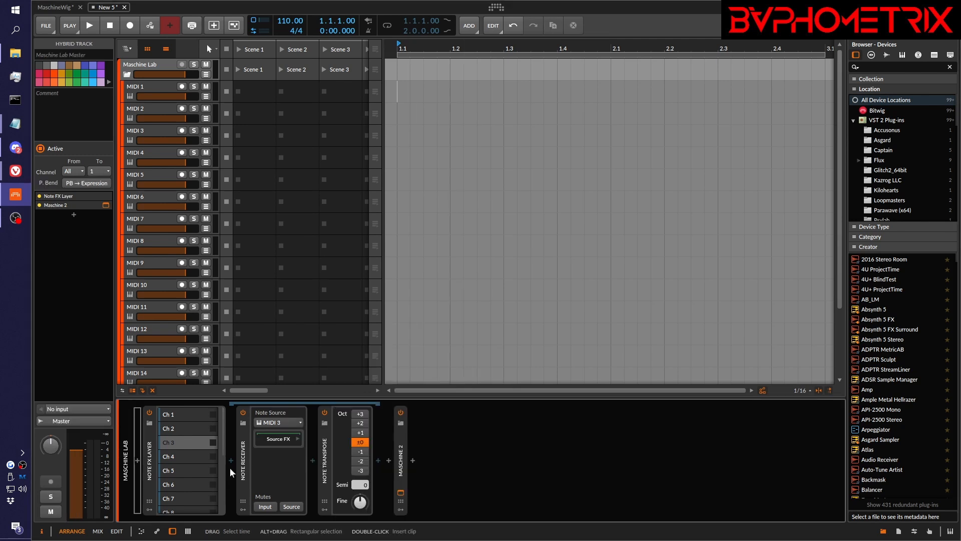
- Set the Note Receiver source of layer Ch 4 to the MIDI 4 track
left_click(188, 455)
left_click(280, 423)
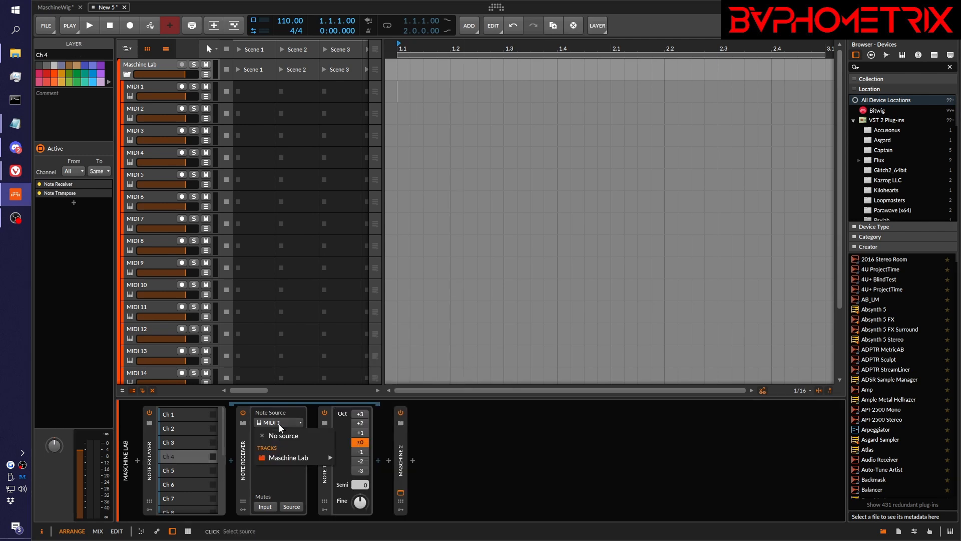
mouse_move(296, 458)
mouse_move(399, 375)
left_click(468, 371)
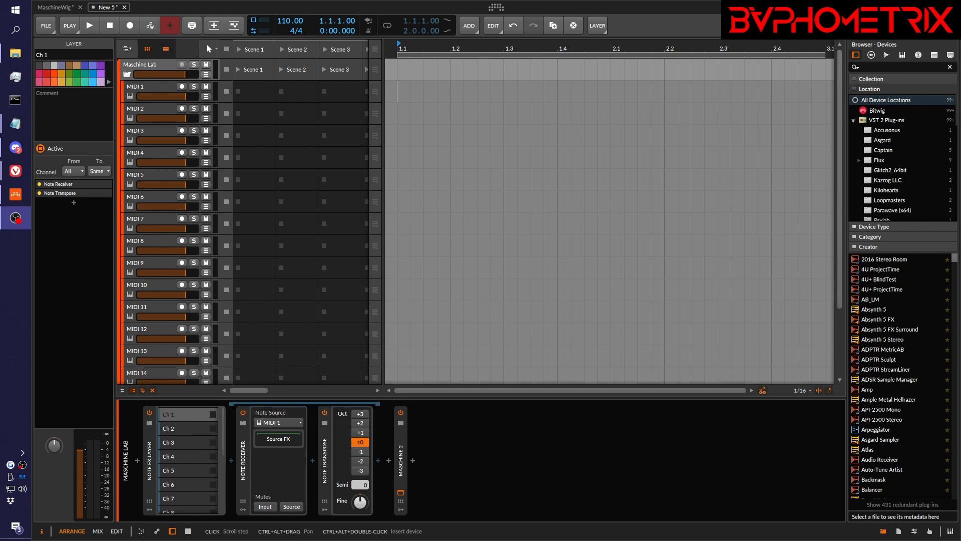
- Review the Note Receiver sources of layers Ch 1 and Ch 2
left_click(188, 410)
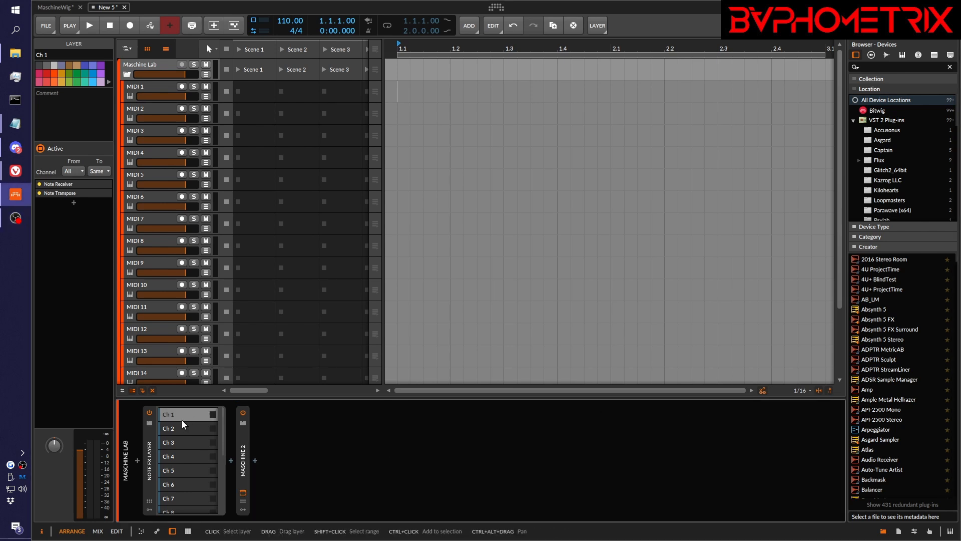
left_click(182, 413)
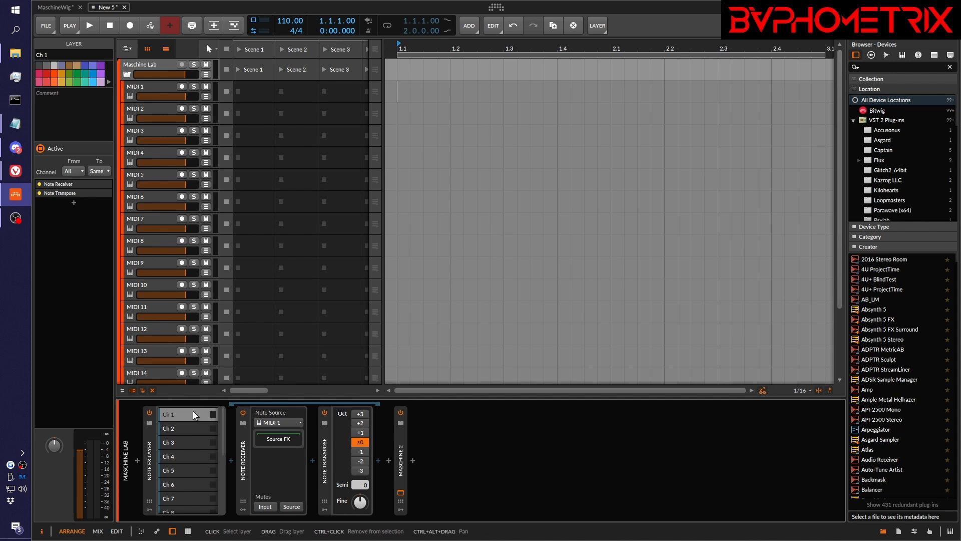
key("Down")
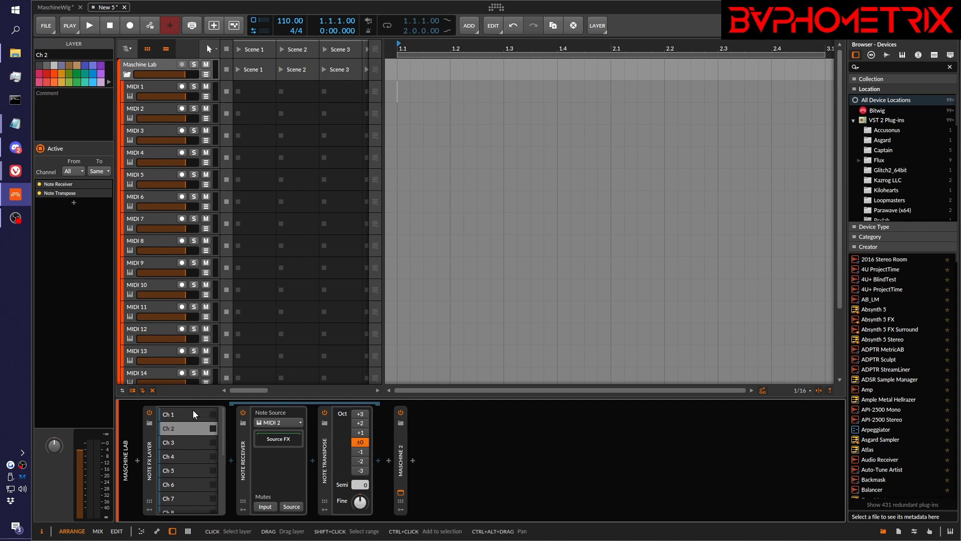
- Review the Note Receiver sources of the remaining layers through Ch 16, and return to layer Ch 1
key("Down")
key("Down")
key("Down")
key("Down")
key("Down")
key("Down")
key("Down")
key("Down")
key("Down")
key("Down")
key("Down")
key("Down")
key("Down")
key("Down")
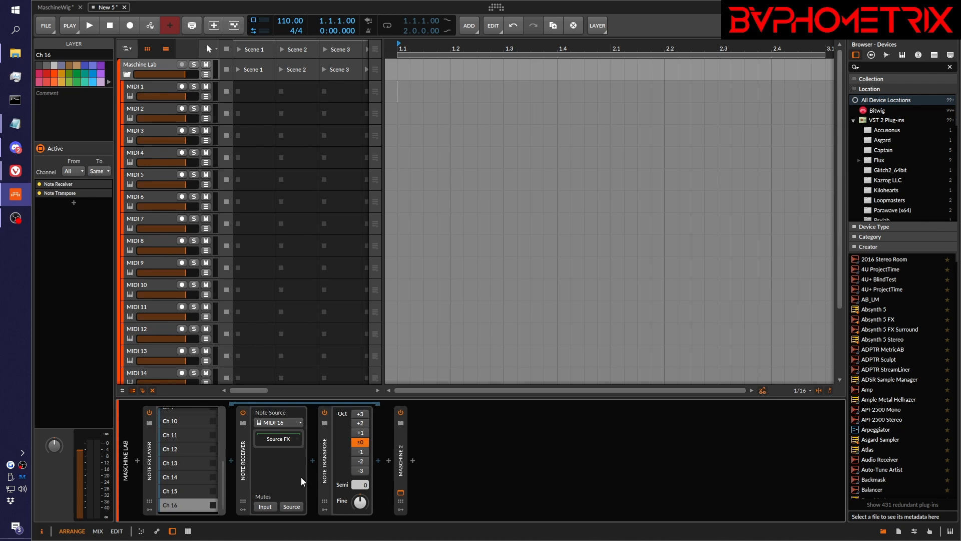
left_click(151, 456)
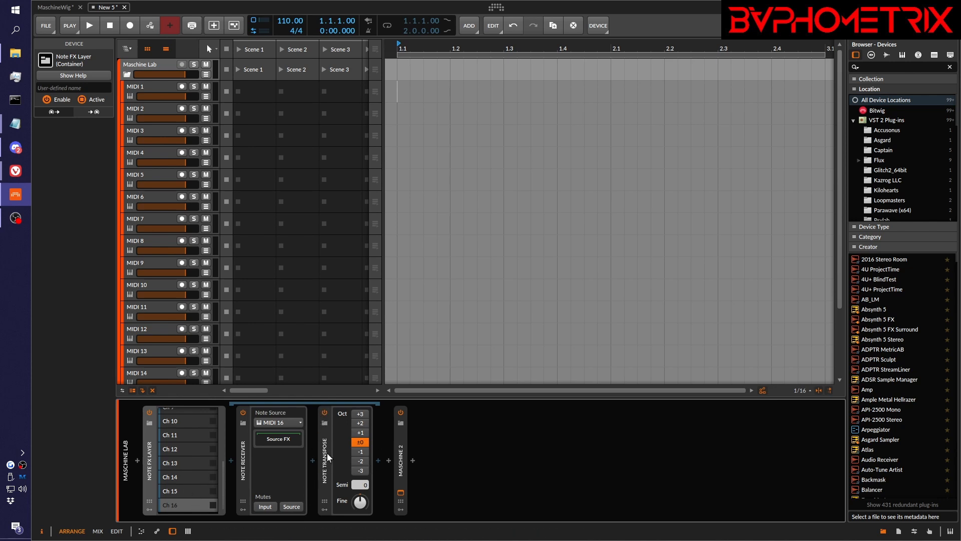
left_click(196, 461)
scroll(185, 438, "up", 4)
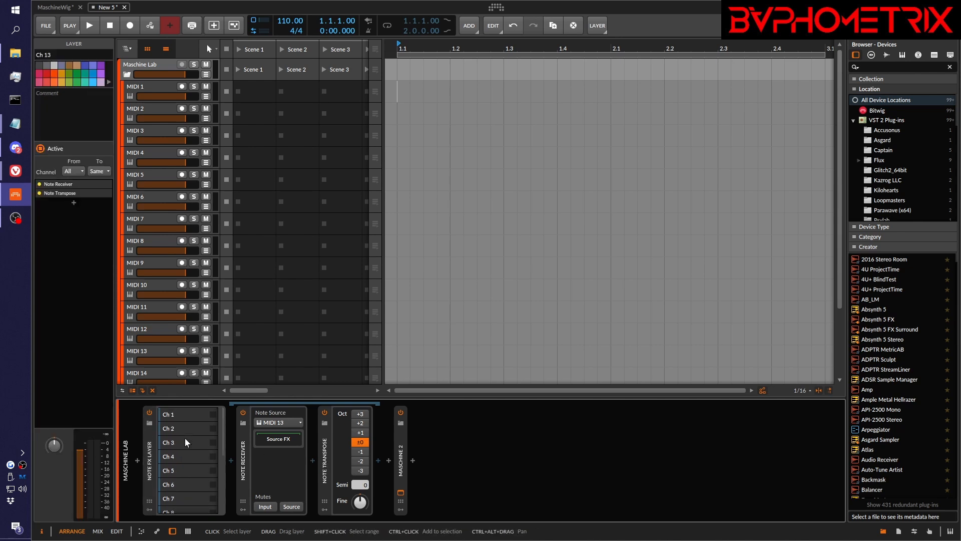
left_click(194, 413)
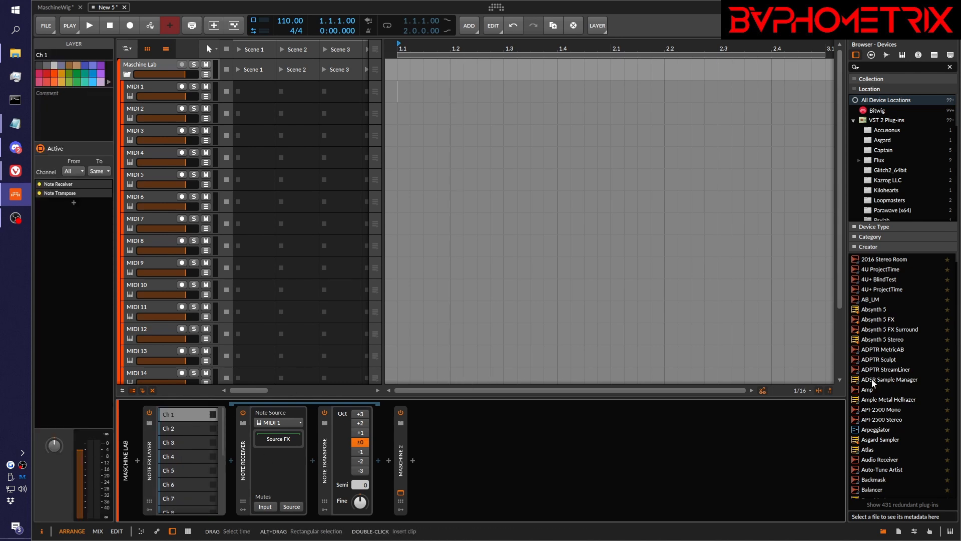
key("alt+Tab")
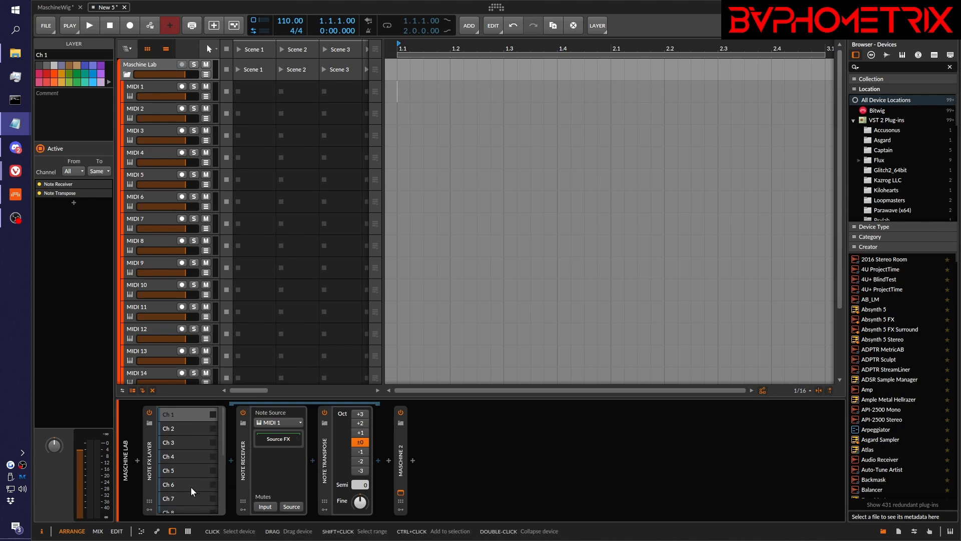
- Show the Note FX Layer's remote controls and add three preset pages in the Remote Controls Editor
left_click(149, 501)
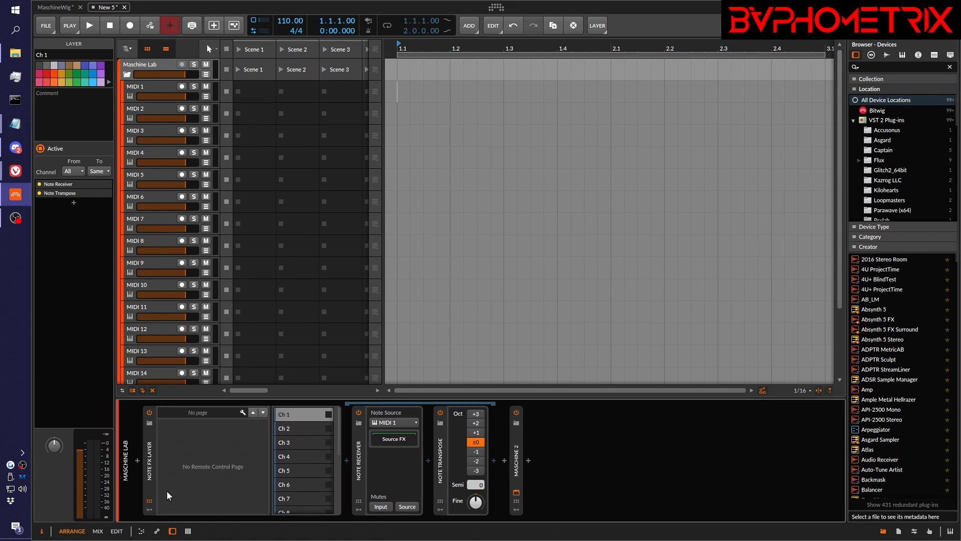
left_click(242, 412)
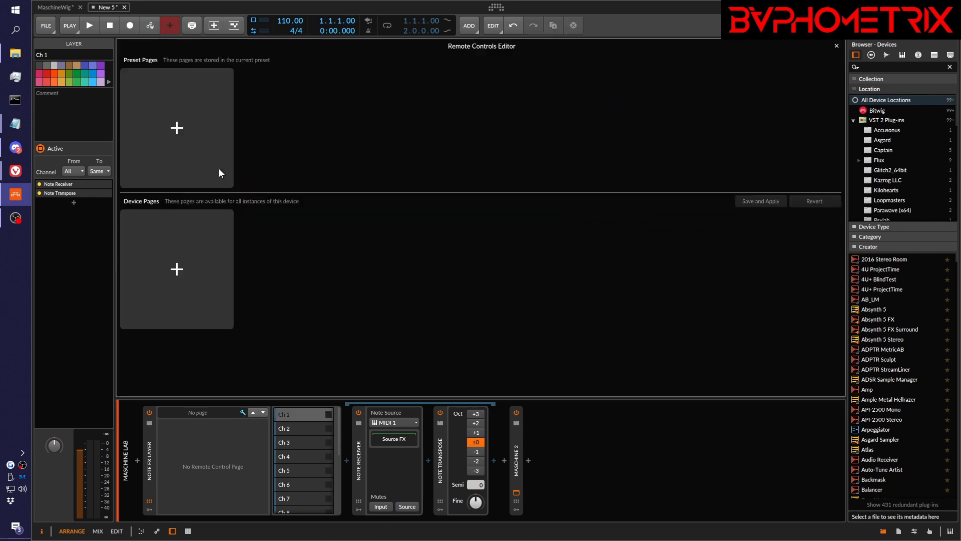
left_click(178, 129)
left_click(294, 131)
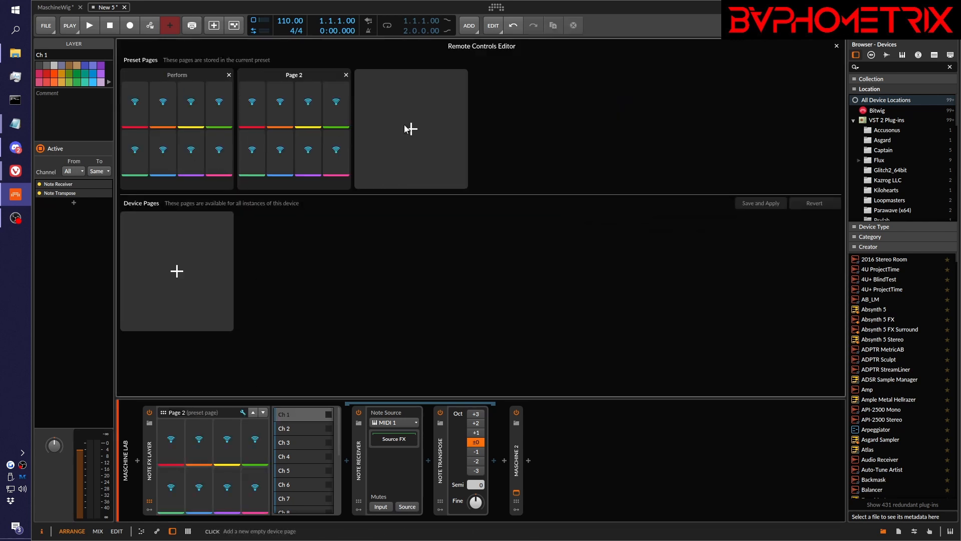
left_click(410, 129)
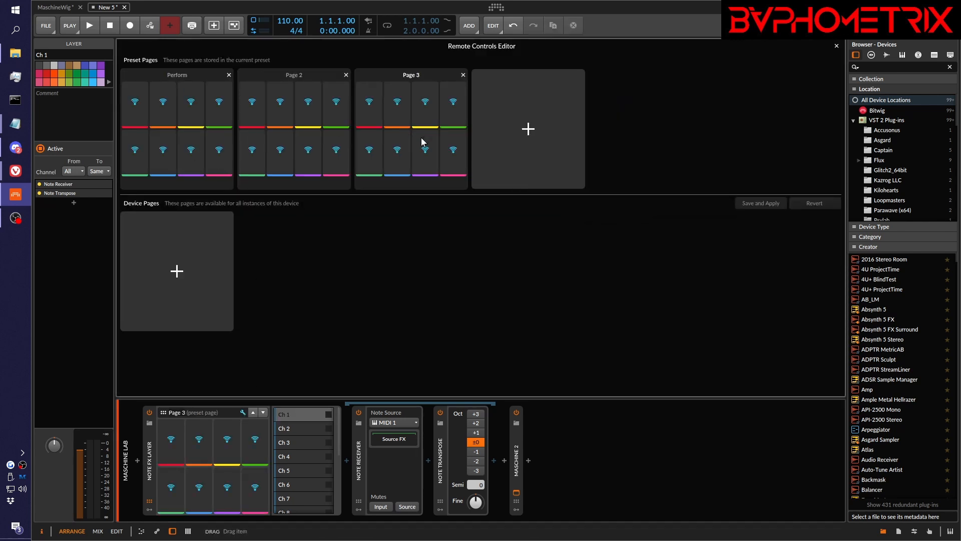
- Rename the first preset page of the Note FX Layer's remote controls Transpose A
double_click(187, 74)
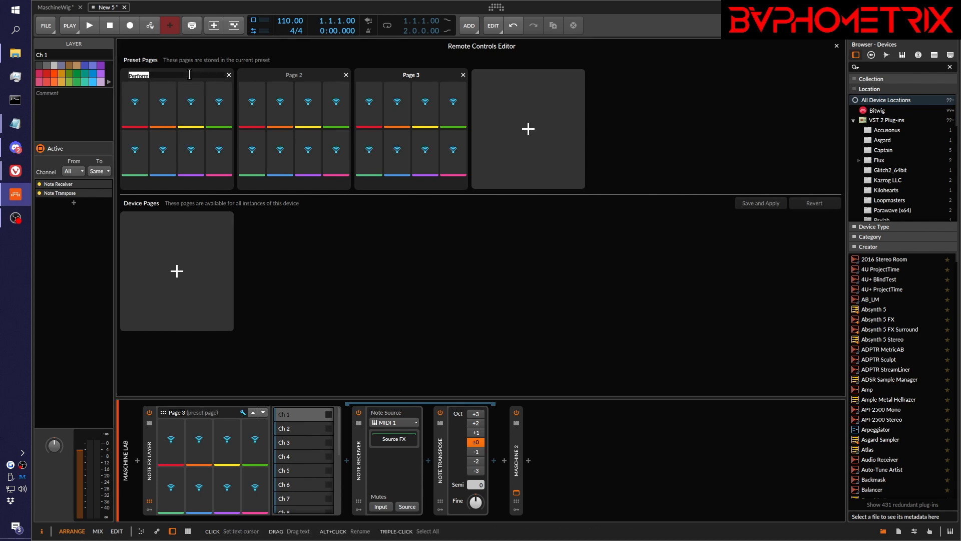
type("Pitc")
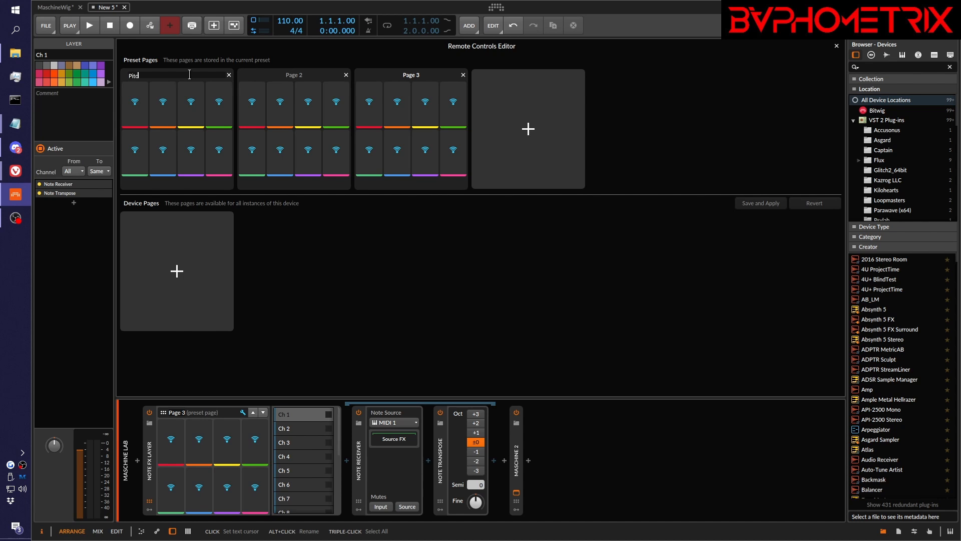
key("BackSpace")
key("BackSpace")
key("BackSpace")
key("BackSpace")
type("Transpo")
- Rename the second and third preset pages Transpose B and Transpose C, and return to the Transpose A page in the device
double_click(298, 75)
type("Transpose")
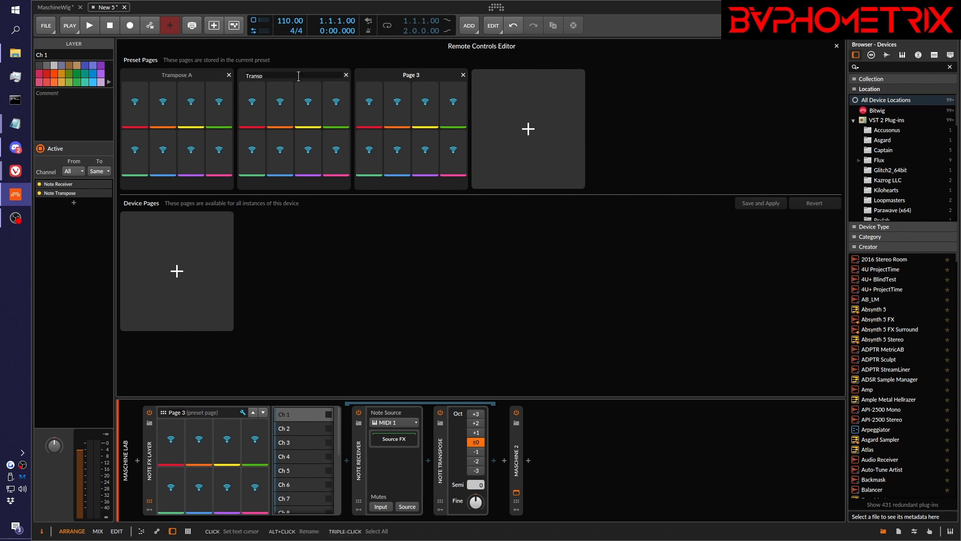
double_click(414, 74)
type("Transpose")
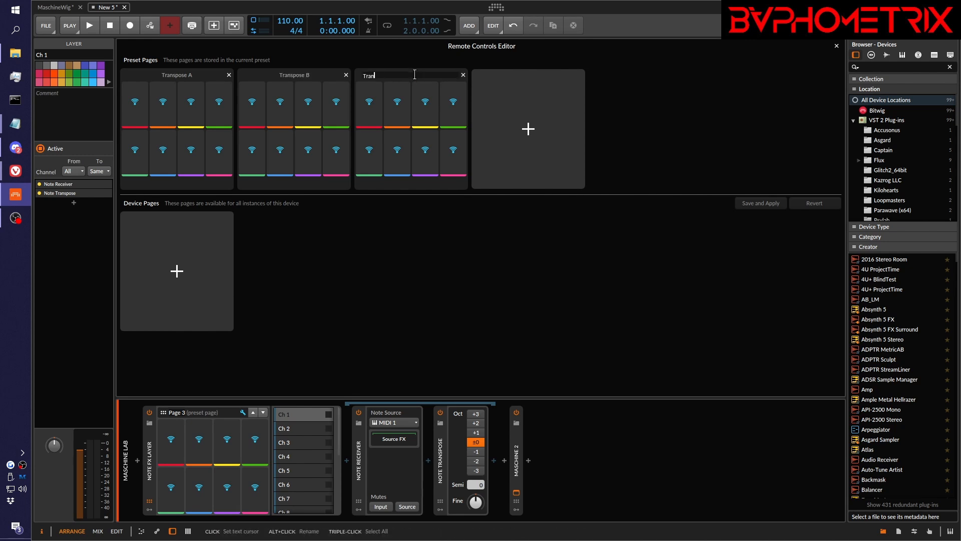
key("Return")
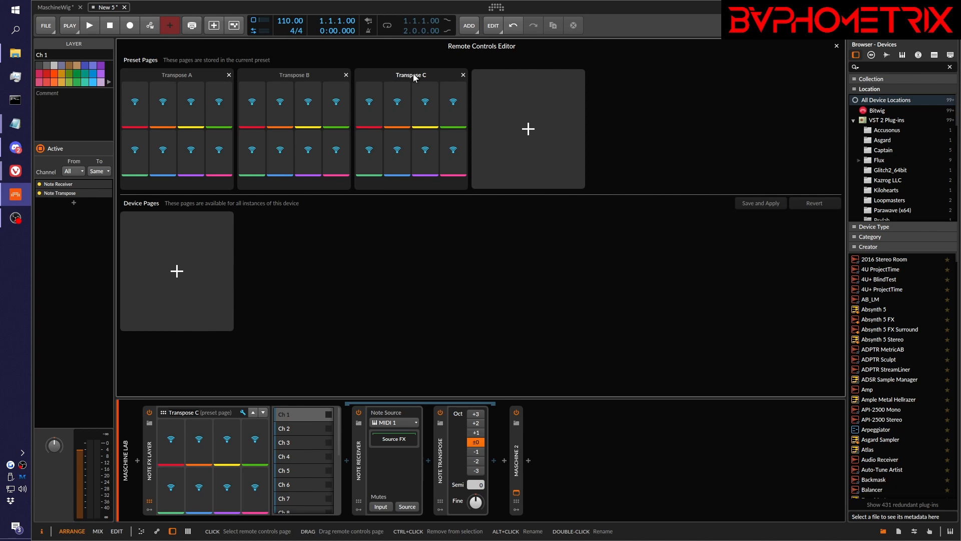
left_click(242, 412)
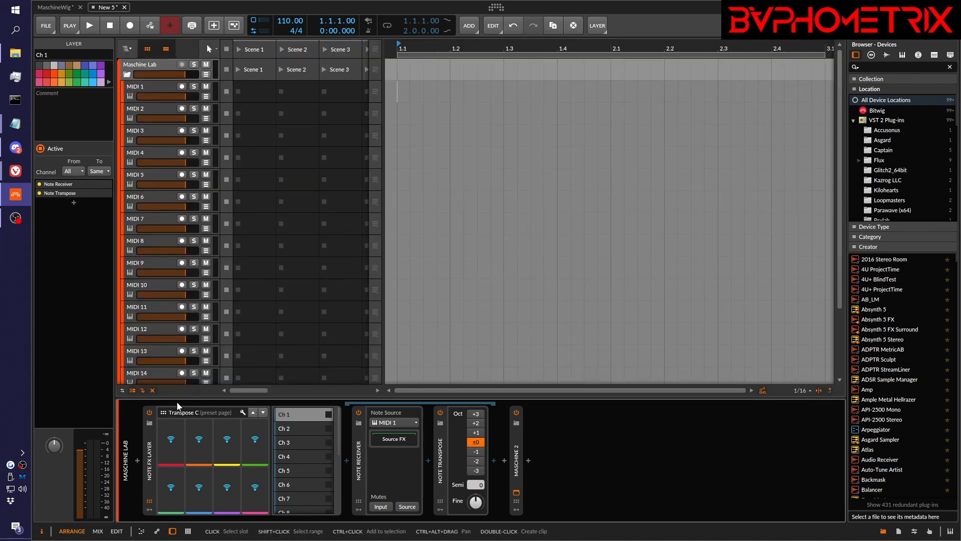
left_click(254, 411)
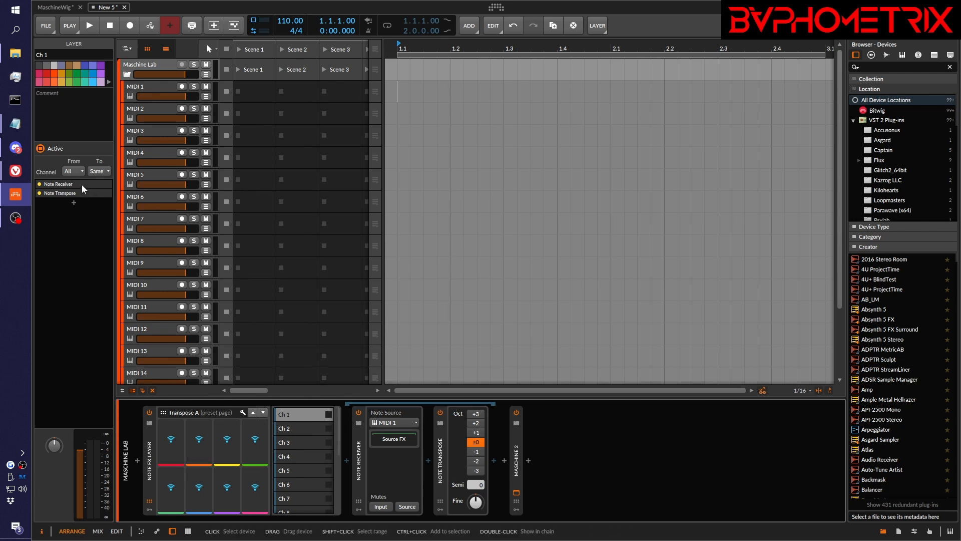
- Examine the sound slots of Group A1 in the Maschine 2 plug-in on the Maschine Lab group track
left_click(150, 68)
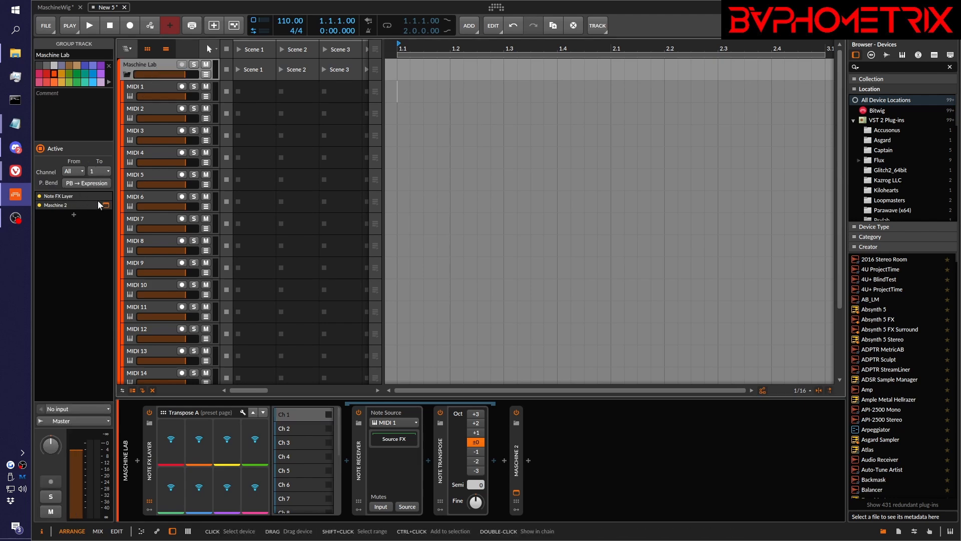
left_click_drag(960, 65, 815, 70)
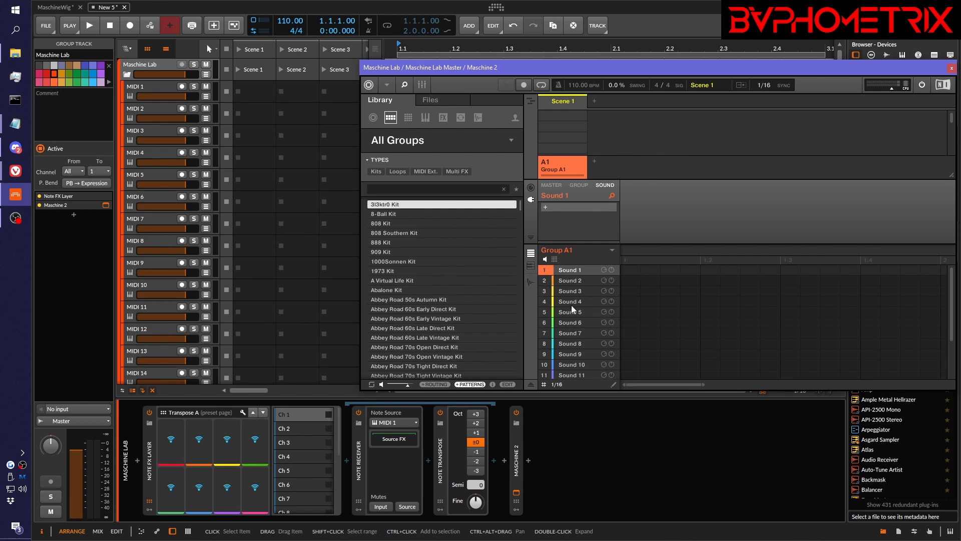
scroll(572, 307, "down", 1)
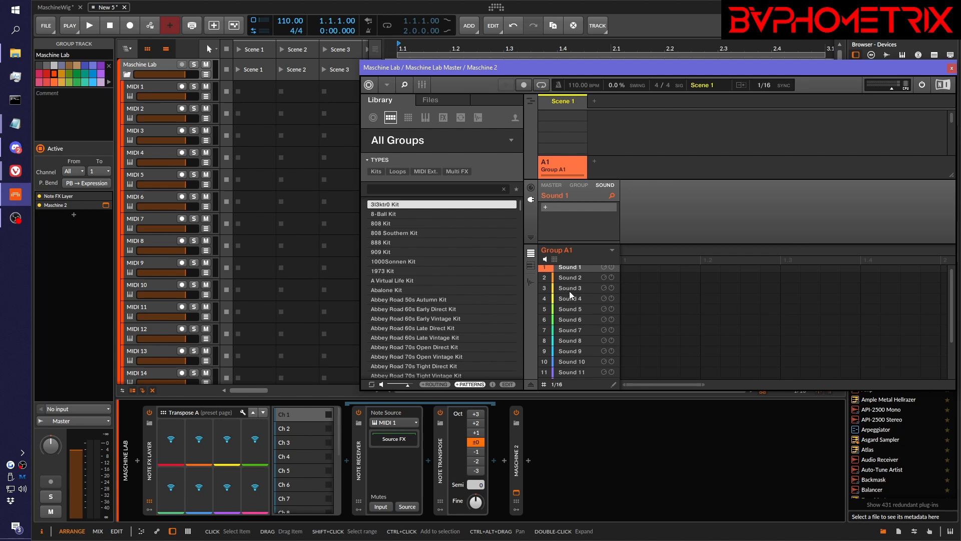
scroll(572, 278, "down", 3)
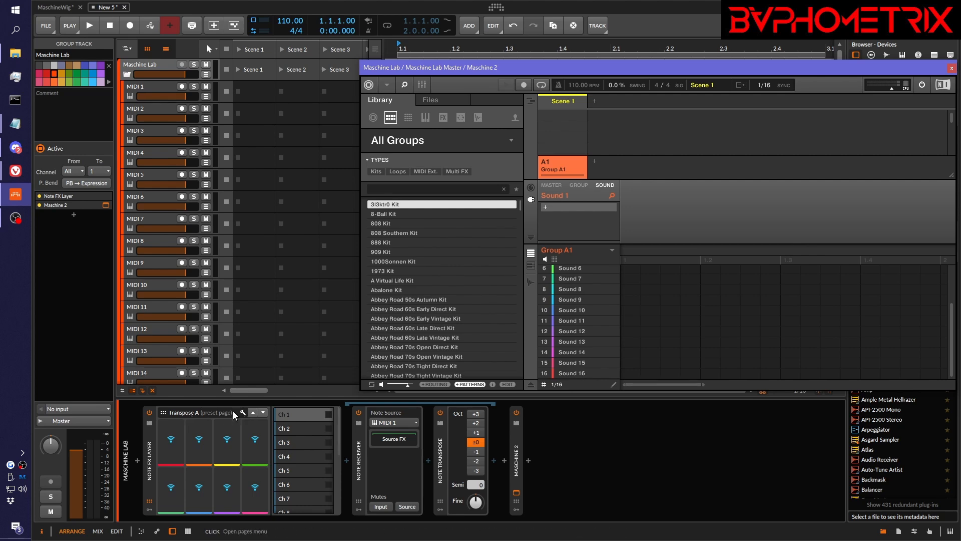
left_click_drag(716, 70, 960, 85)
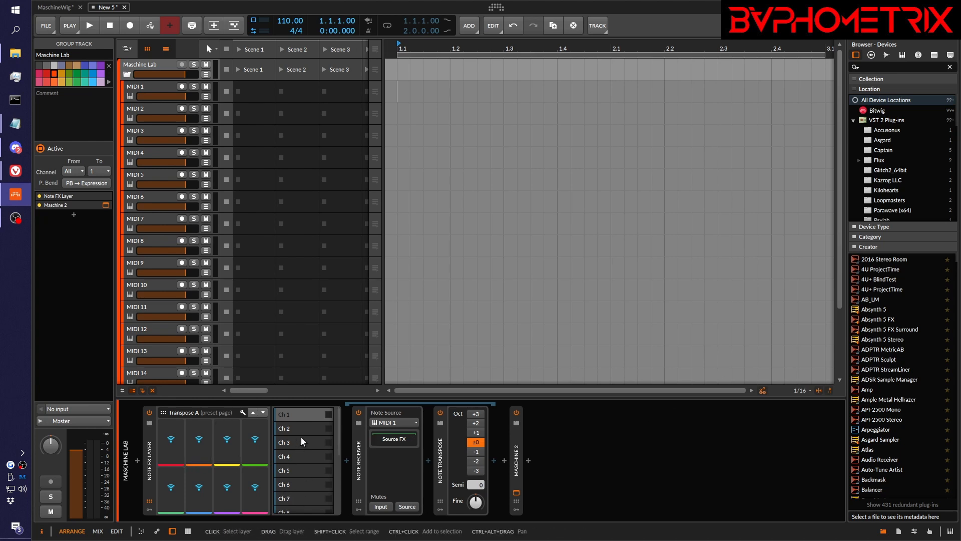
- Map the on/off switch of layer Ch 16's Note Transpose to the second remote control on the Transpose A page
scroll(302, 436, "down", 5)
left_click(294, 496)
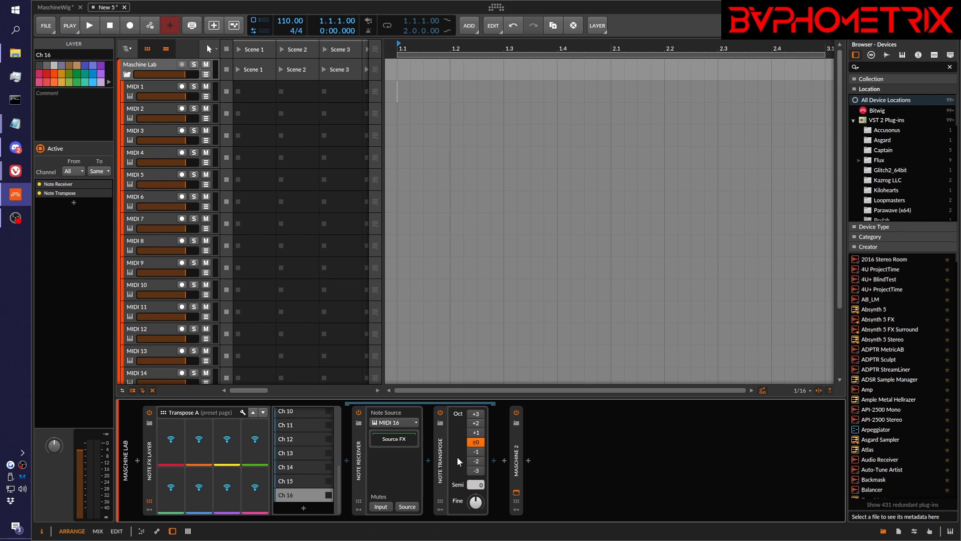
left_click(199, 440)
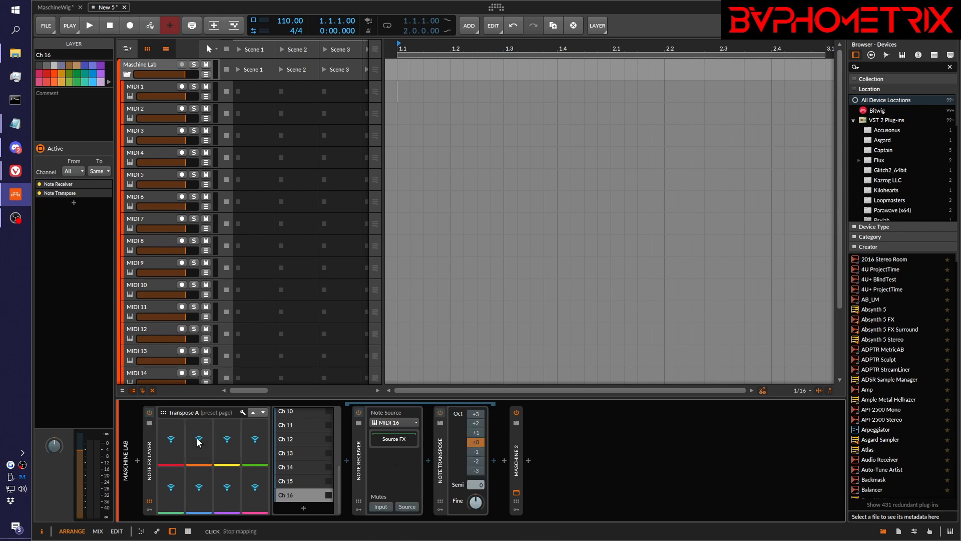
left_click(440, 411)
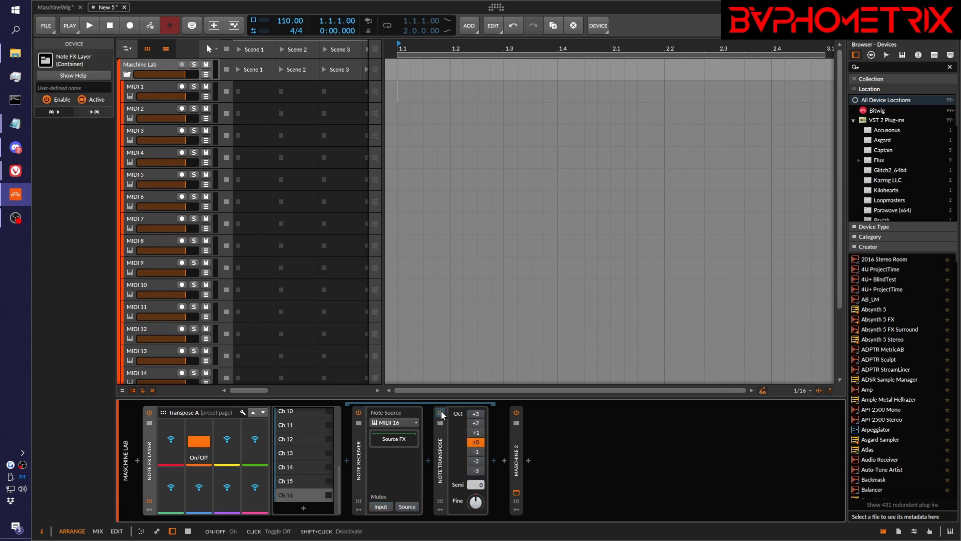
- Rename the second remote control on the Transpose A page Pitch 16
left_click(192, 444)
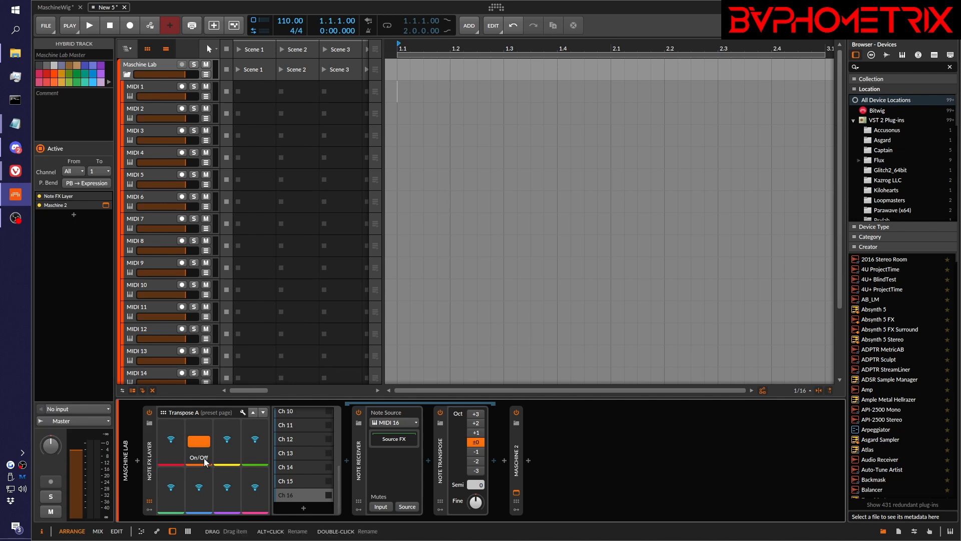
double_click(203, 455)
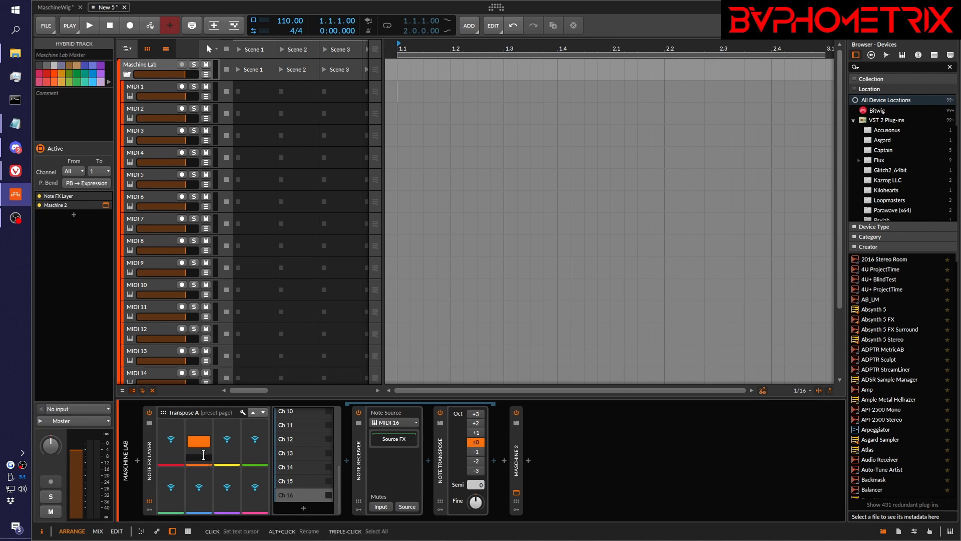
type("Pitch 16")
key("Return")
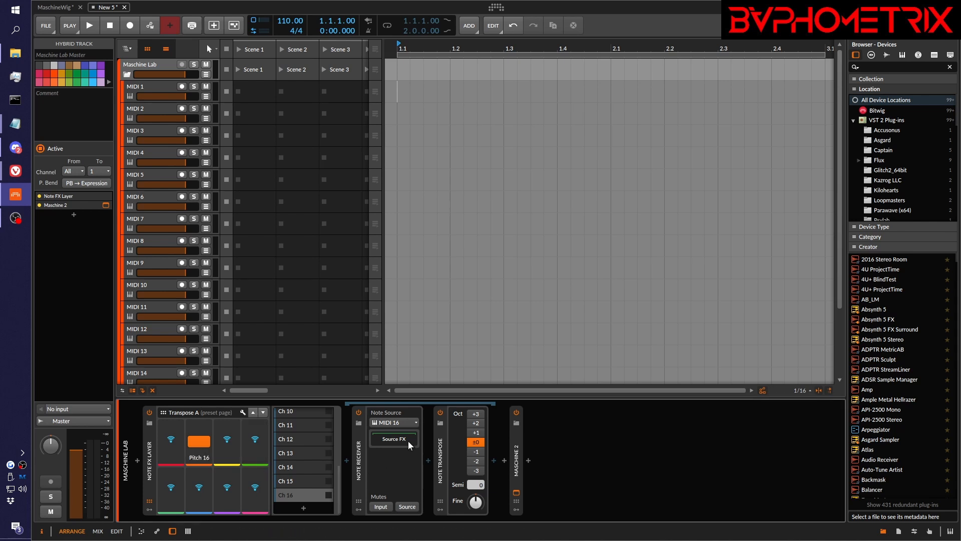
- Test the Pitch 16 remote control and leave layer Ch 16's Note Transpose switched off
left_click(201, 441)
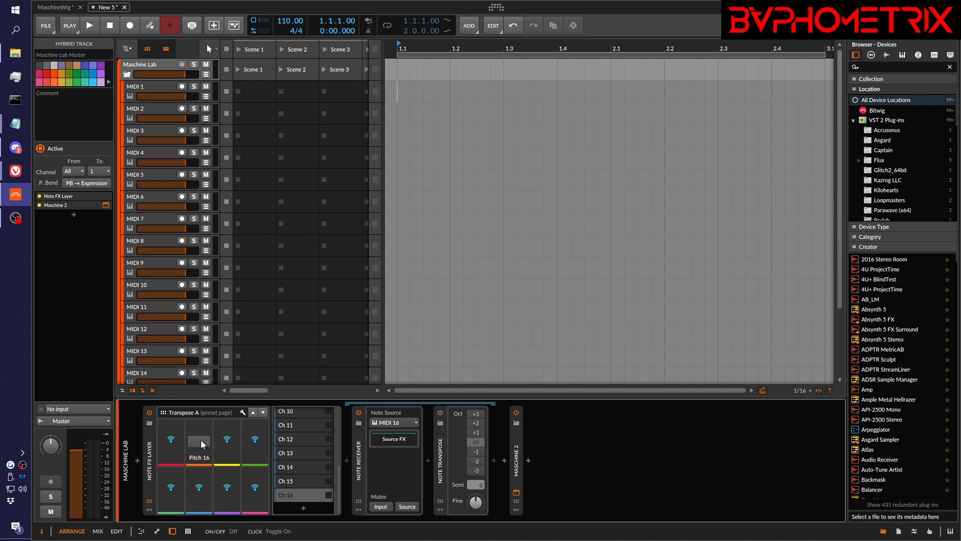
left_click(200, 441)
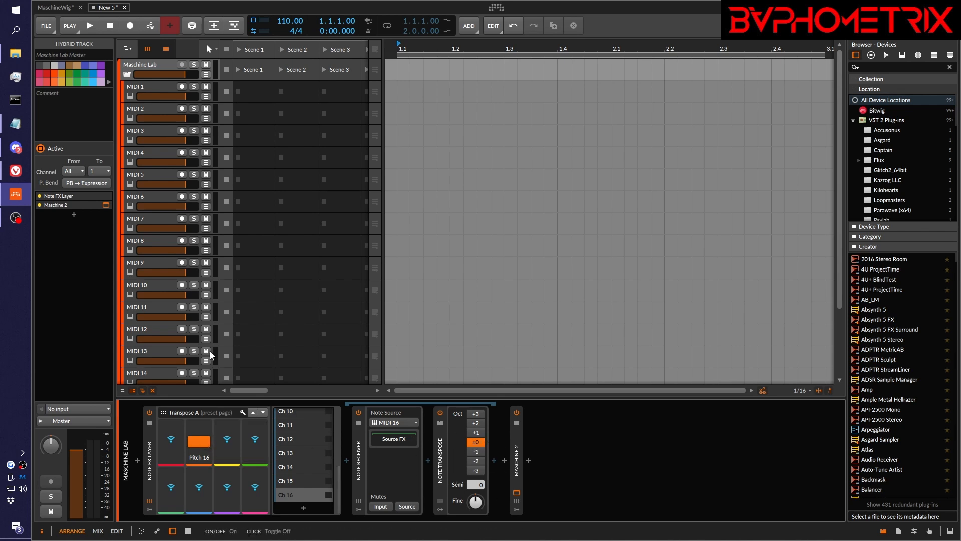
scroll(165, 300, "down", 4)
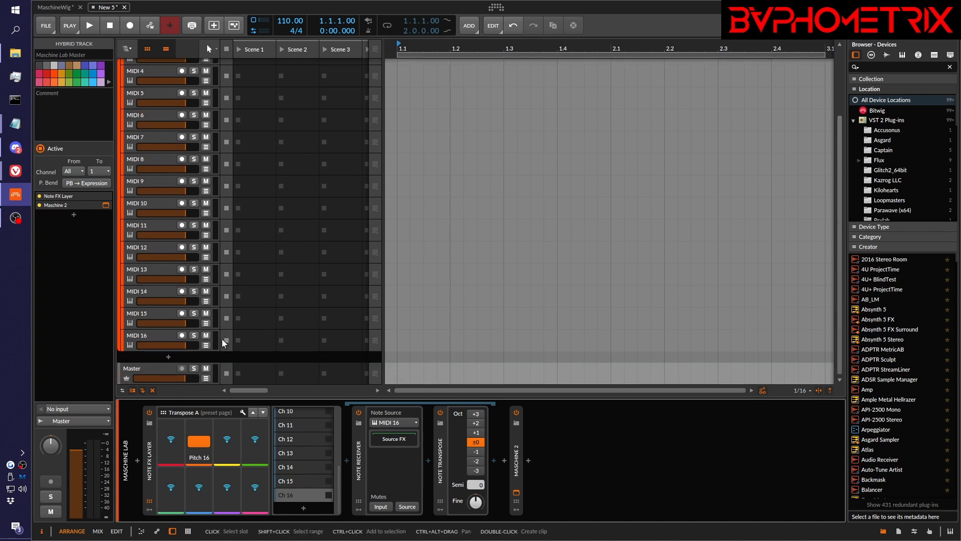
left_click(196, 446)
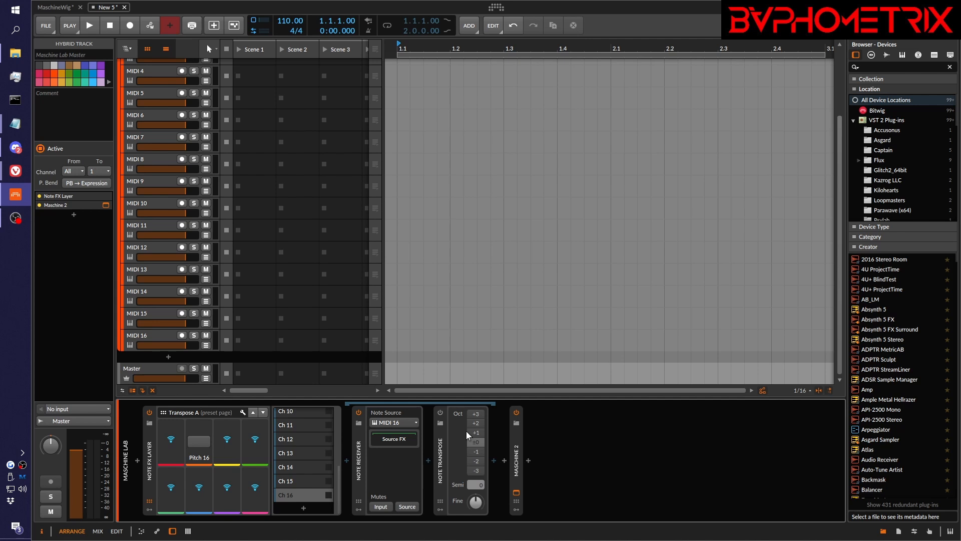
- Map the Note Transpose on/off switches of layers Ch 15 and Ch 14 to the third and fourth Transpose A remote controls
left_click(296, 480)
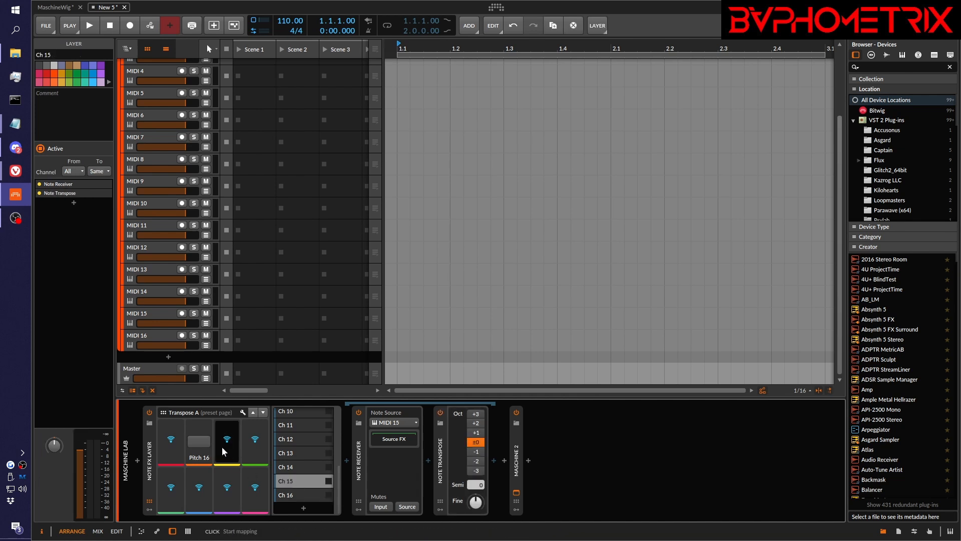
left_click(255, 441)
left_click(440, 411)
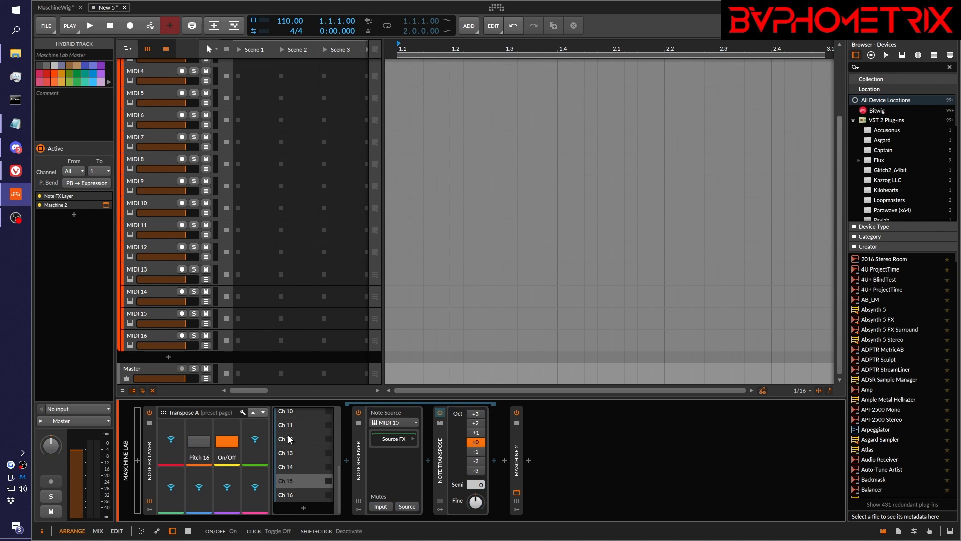
left_click(254, 441)
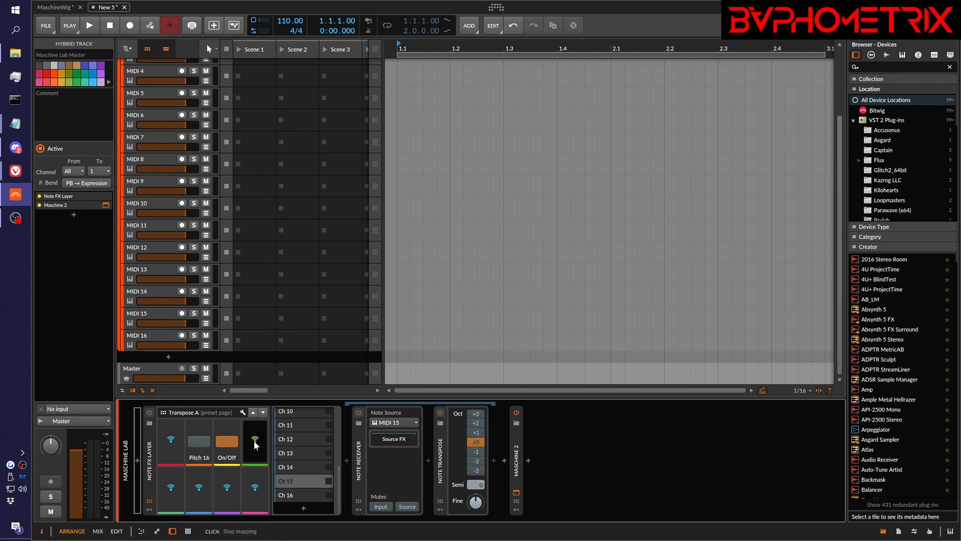
left_click(287, 469)
left_click(441, 412)
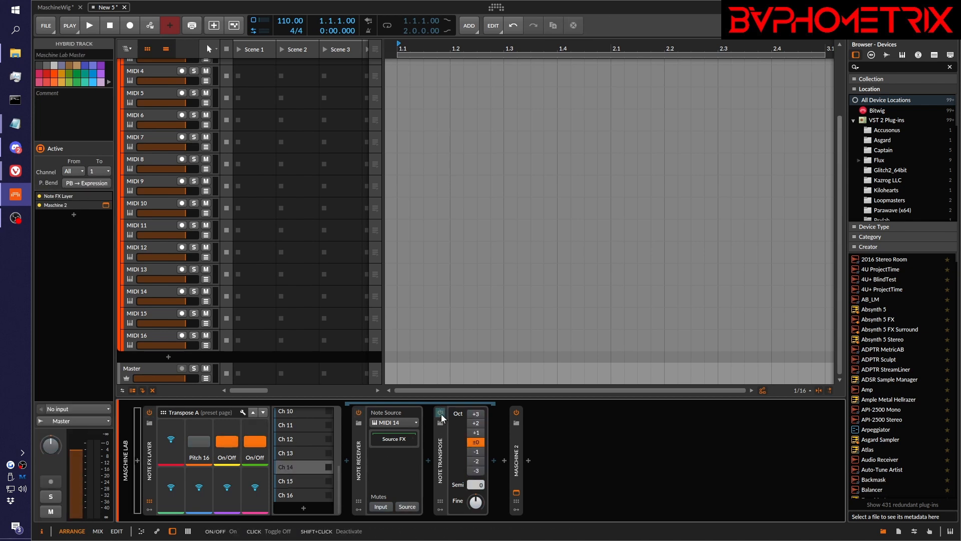
- Map the Note Transpose on/off switches of layers Ch 13 and Ch 12 to the fifth and sixth Transpose A remote controls
left_click(303, 454)
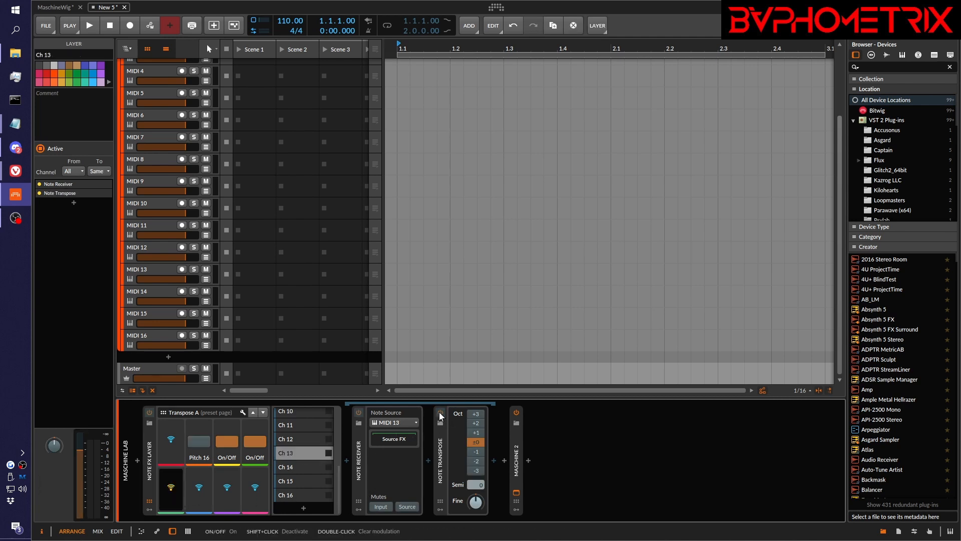
left_click(440, 412)
left_click(301, 435)
left_click(198, 490)
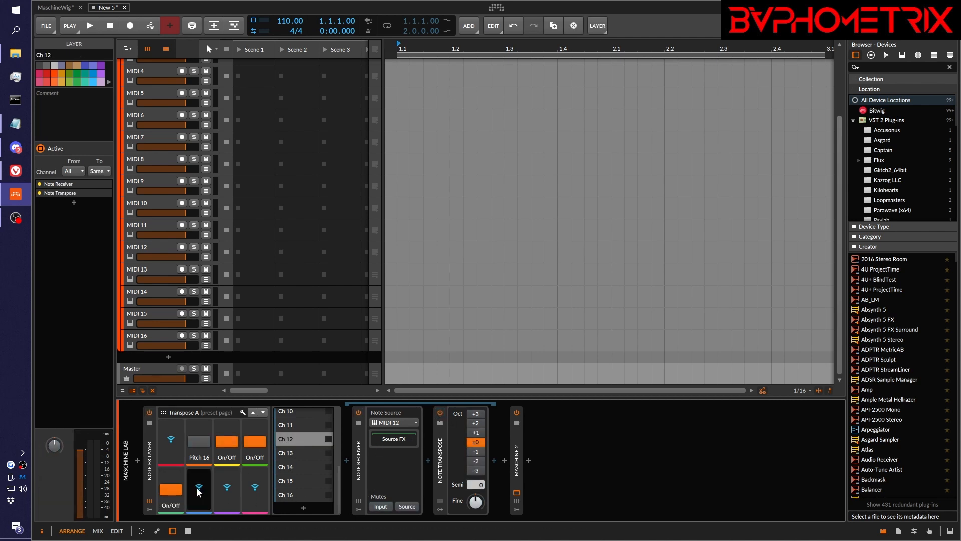
left_click(441, 412)
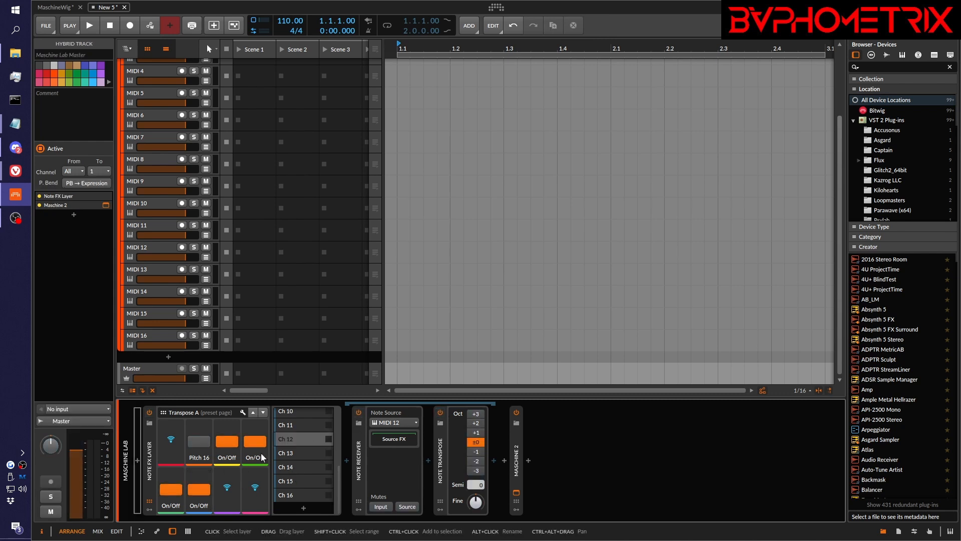
- Rename the third remote control on the Transpose A page Pitch 15
double_click(229, 457)
type("Pitch 15")
key("Return")
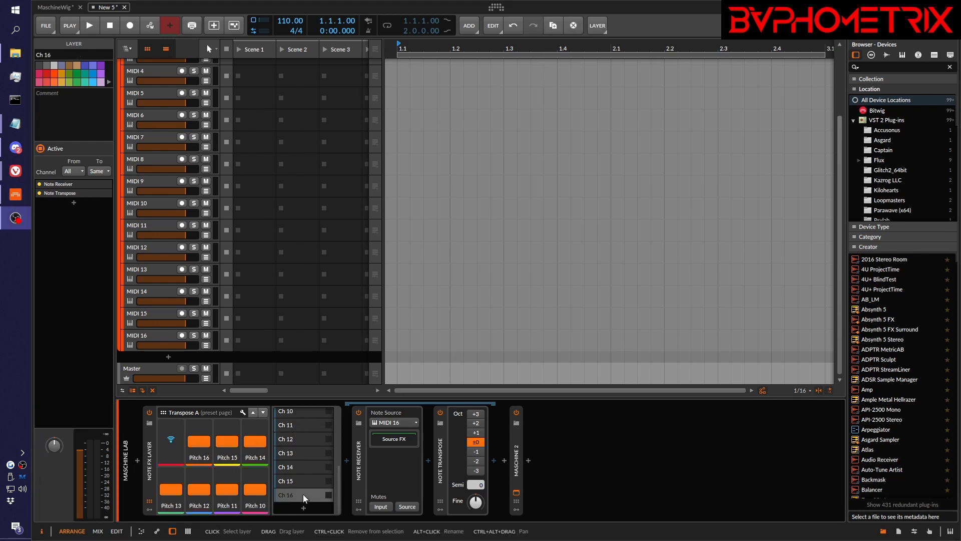
- Test the Pitch 16, Pitch 15 and Pitch 14 remote controls against their layers' Note Transpose devices, leaving each switched on
left_click(201, 443)
left_click(200, 443)
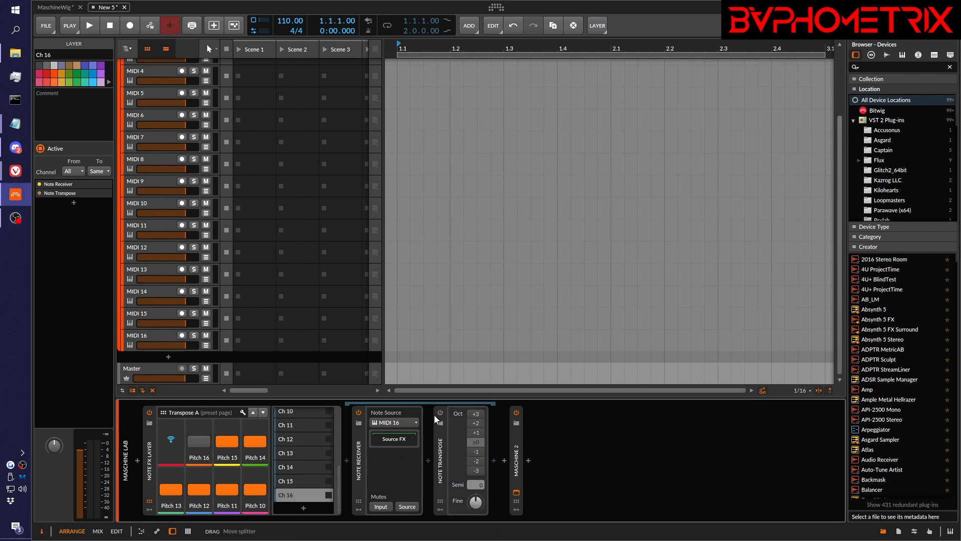
left_click(293, 482)
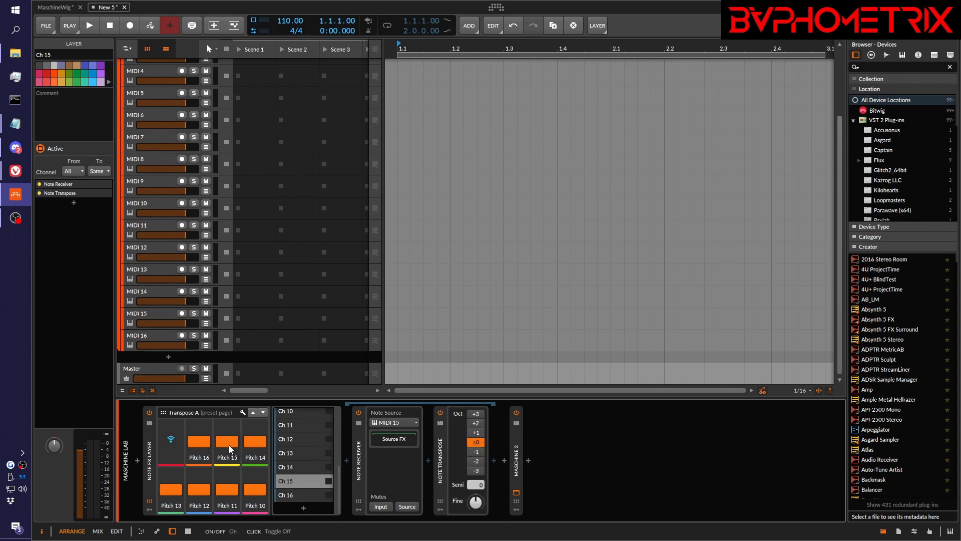
left_click(308, 466)
left_click(257, 442)
left_click(256, 442)
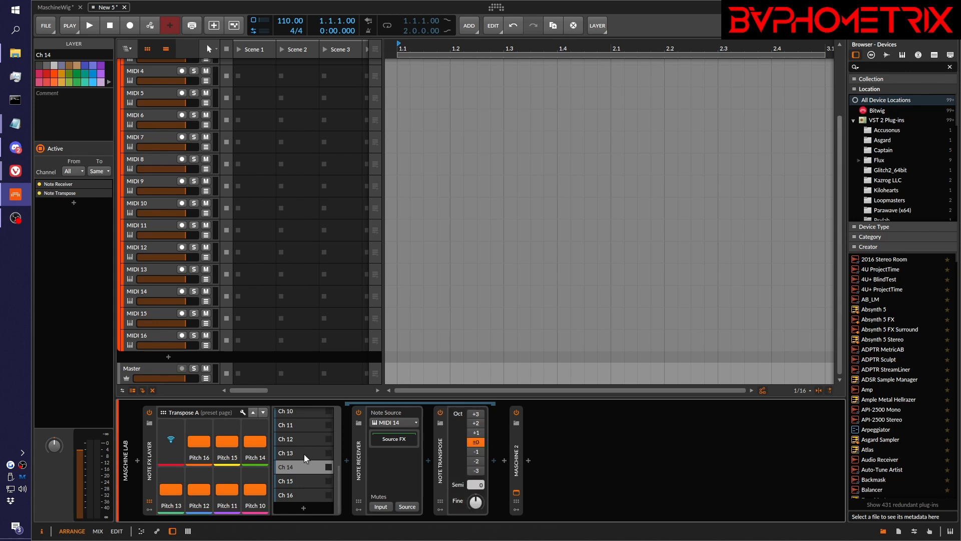
left_click(290, 454)
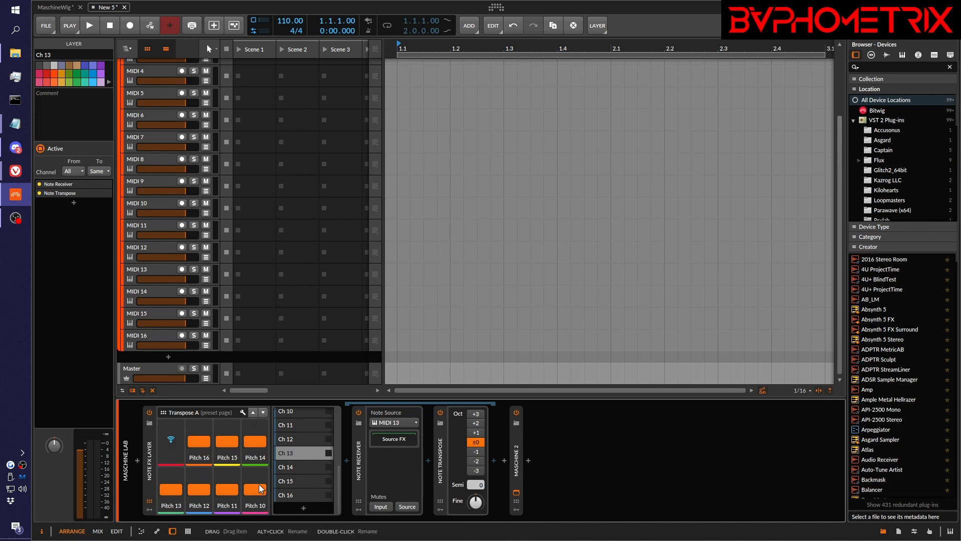
- Review the remote controls on the Transpose B and Transpose C pages and return to the Transpose A page
left_click(262, 412)
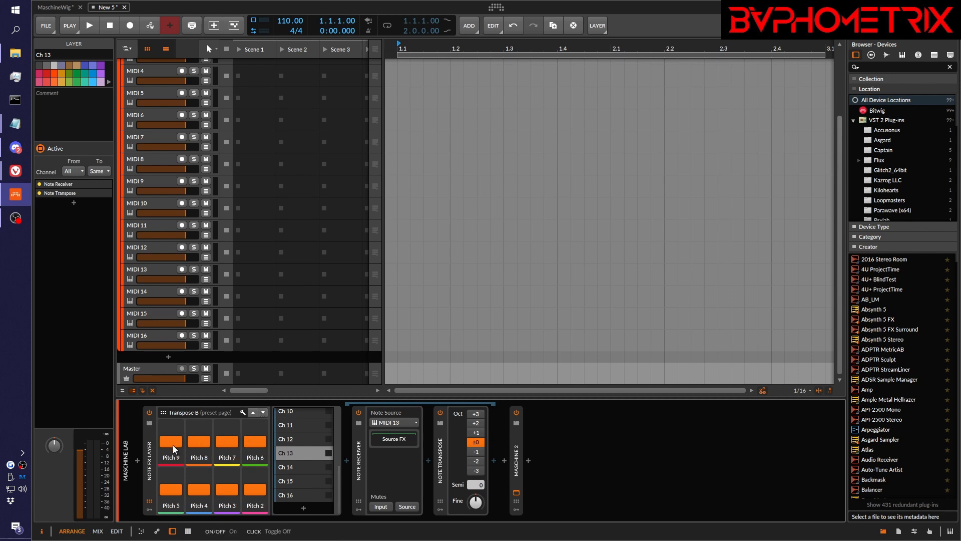
left_click(264, 411)
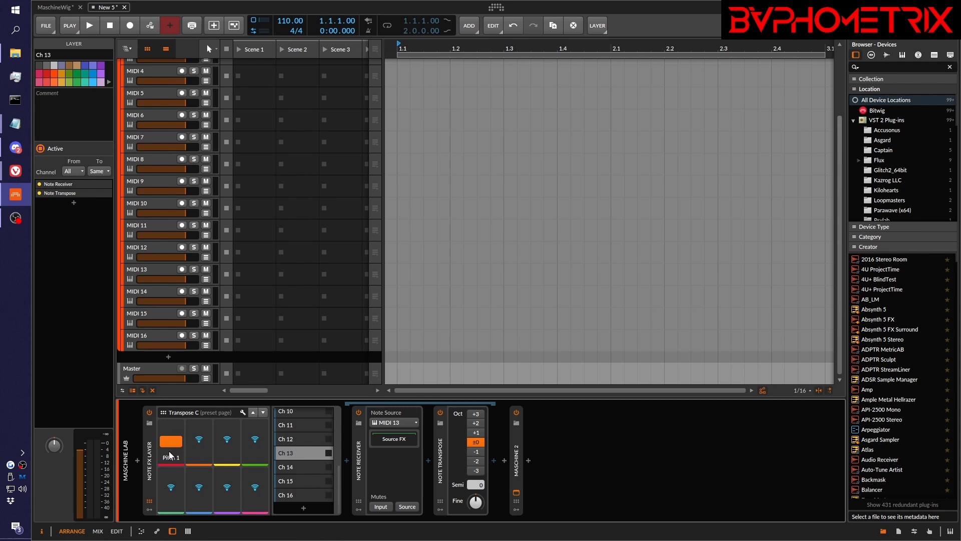
left_click(250, 414)
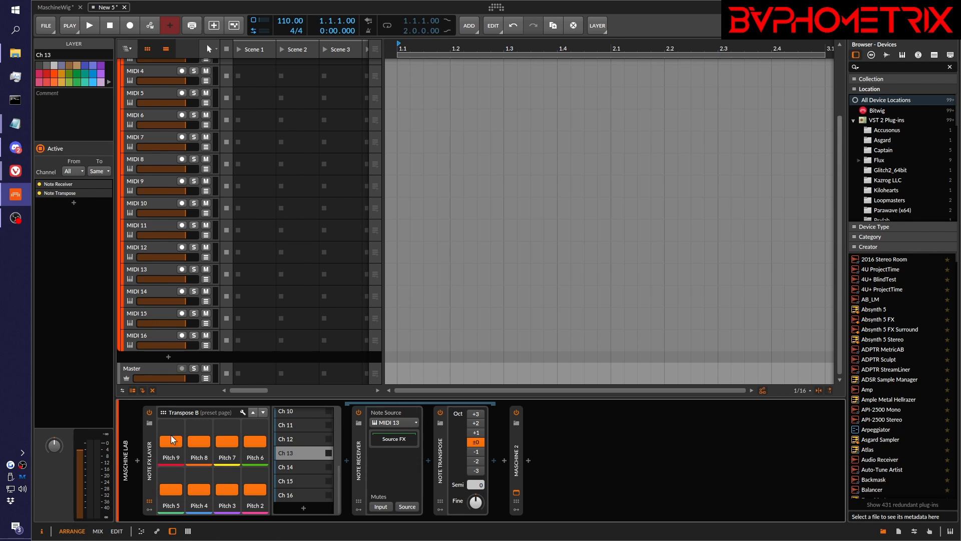
left_click(254, 411)
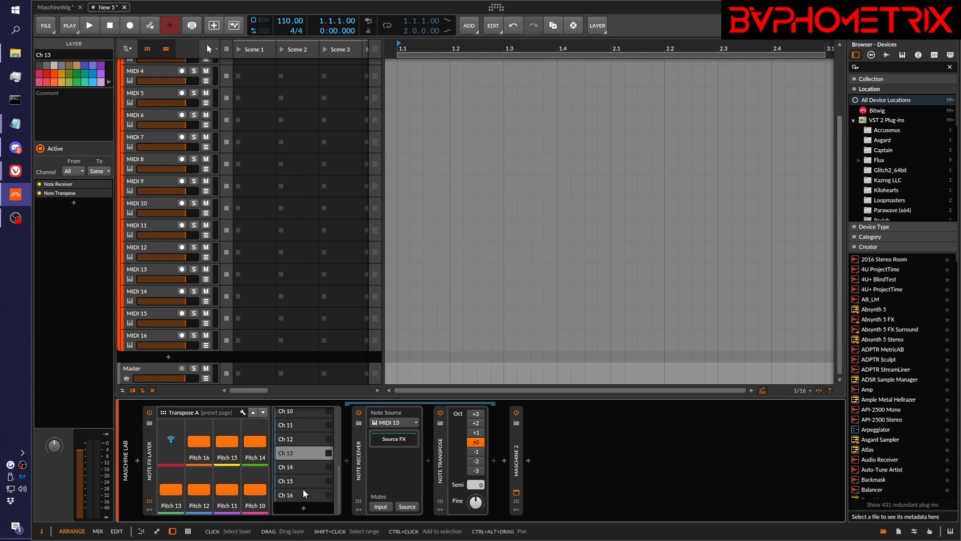
- Select layer Ch 1 and add a Macro modulator to the first modulator slot of the Note FX Layer
scroll(302, 486, "up", 5)
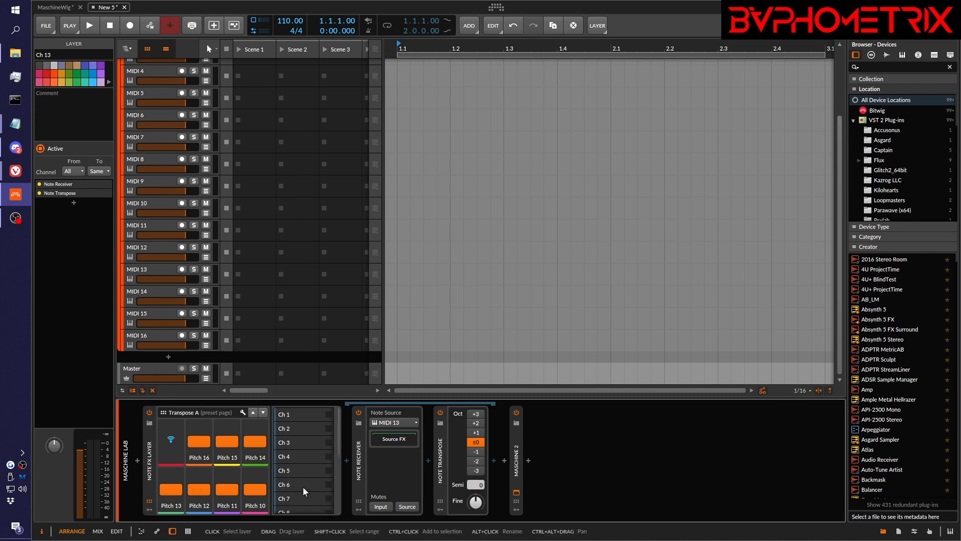
left_click(293, 418)
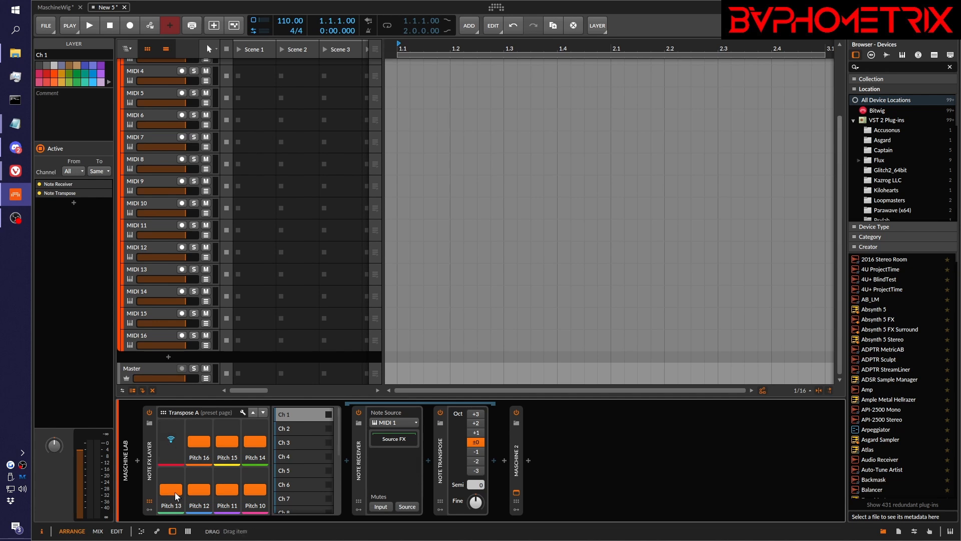
left_click(152, 511)
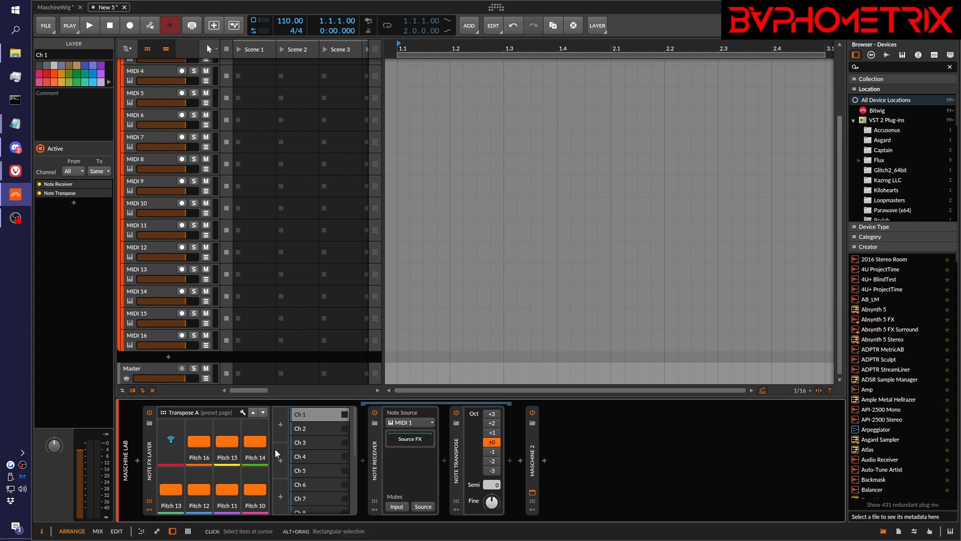
left_click(281, 422)
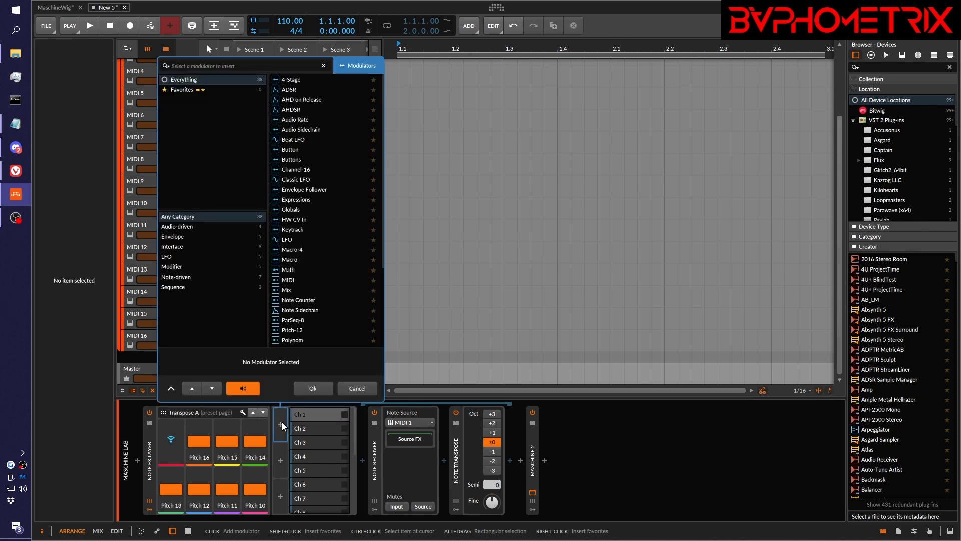
type("mo")
key("BackSpace")
type("ac")
key("Down")
key("Down")
key("Return")
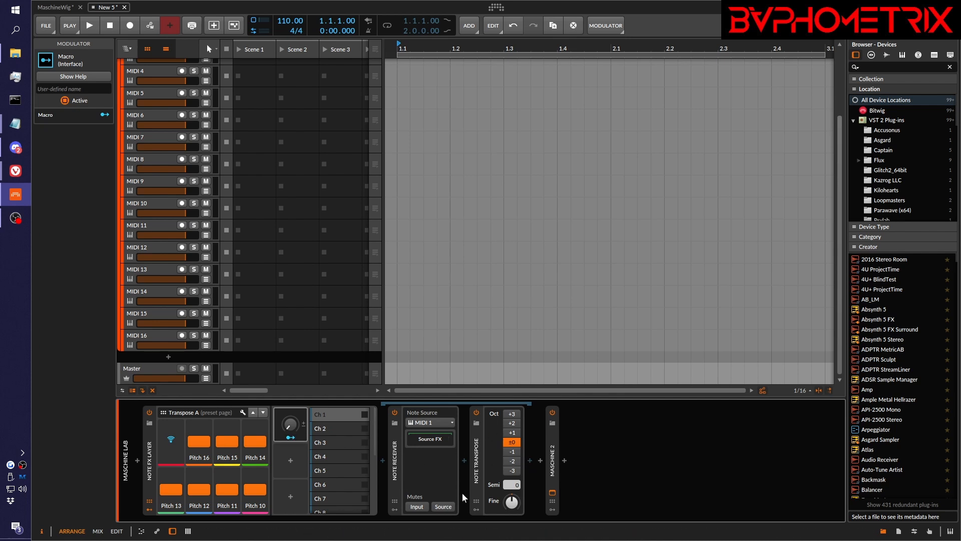
- Try mapping layer Ch 1's Note Transpose Fine to the first Transpose A remote control and test its effect on layers Ch 1 and Ch 2
left_click(171, 439)
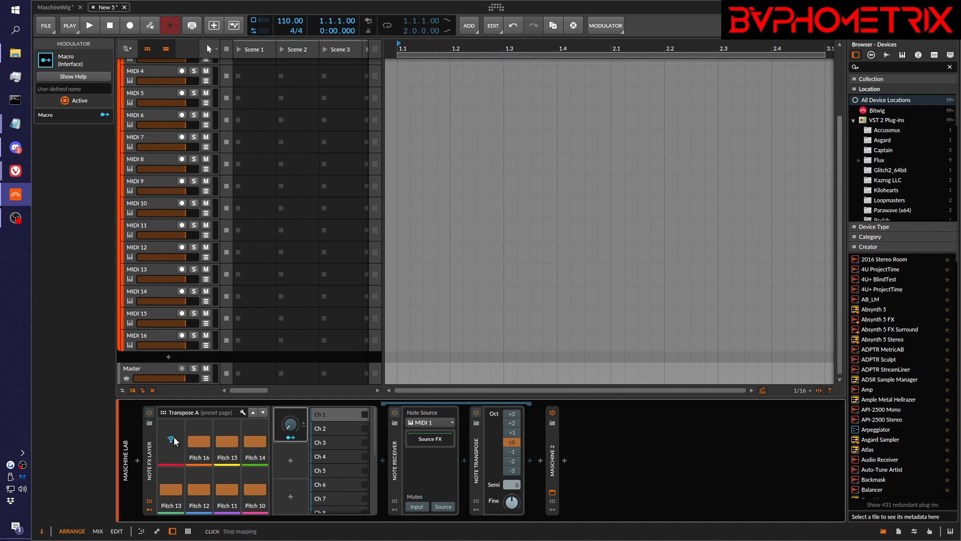
left_click(512, 502)
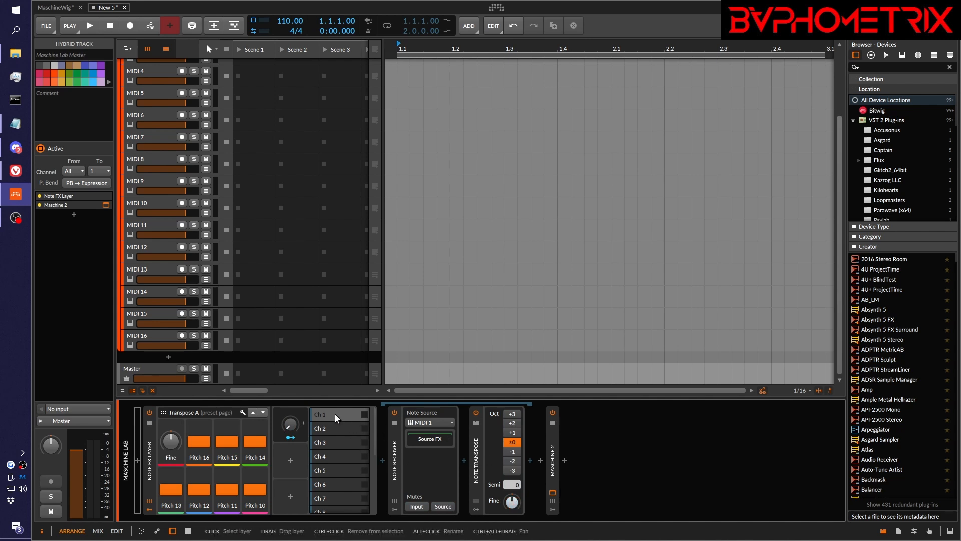
left_click_drag(171, 441, 171, 408)
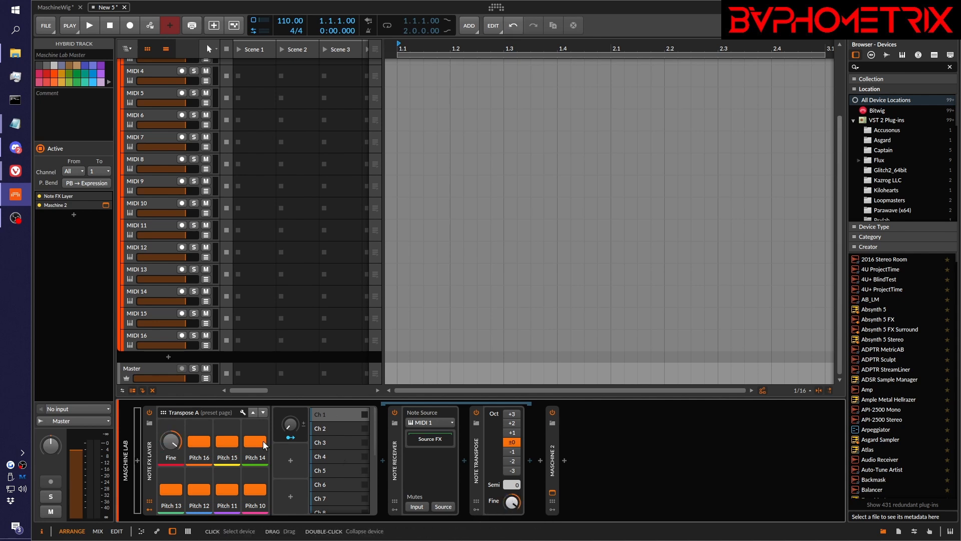
mouse_move(171, 440)
left_mouse_down()
mouse_move(171, 458)
mouse_move(171, 436)
left_mouse_up()
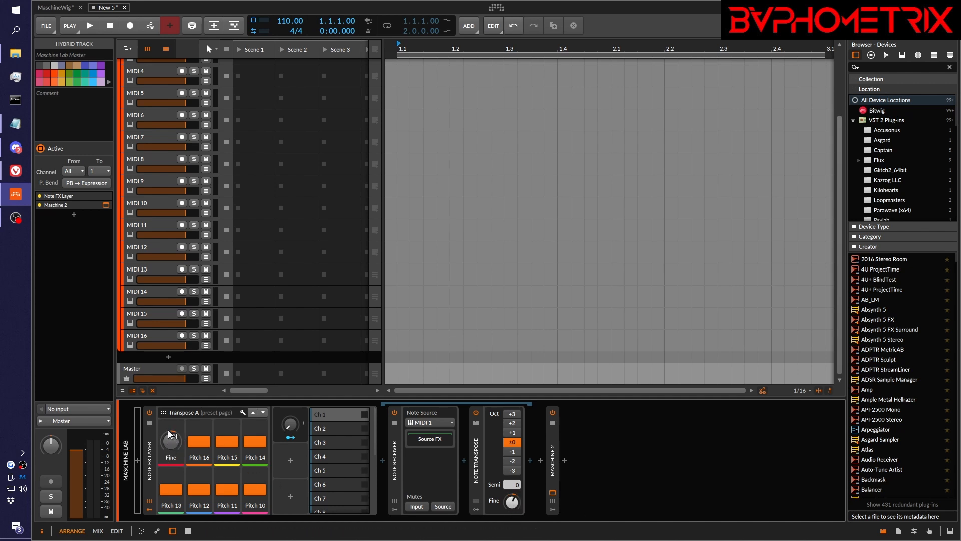
left_click_drag(170, 441, 171, 448)
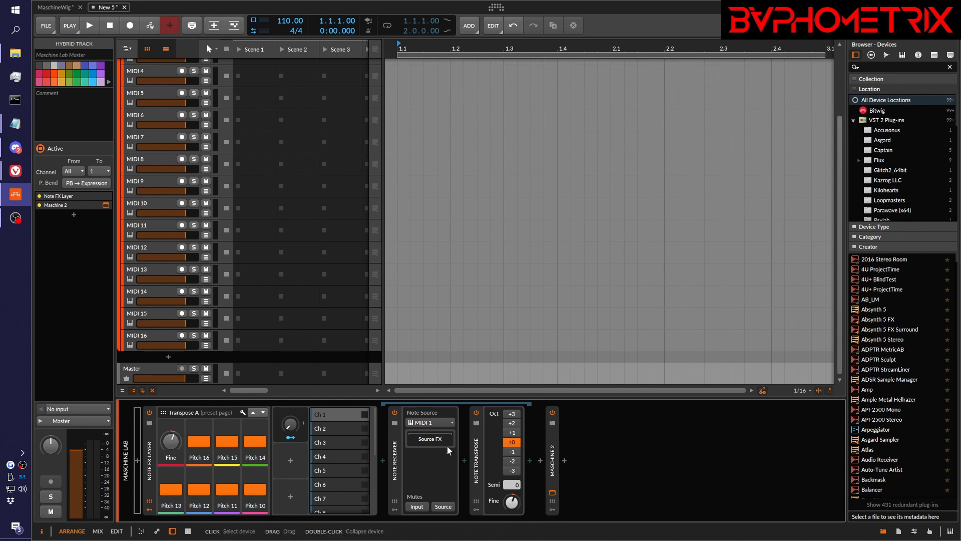
left_click(330, 428)
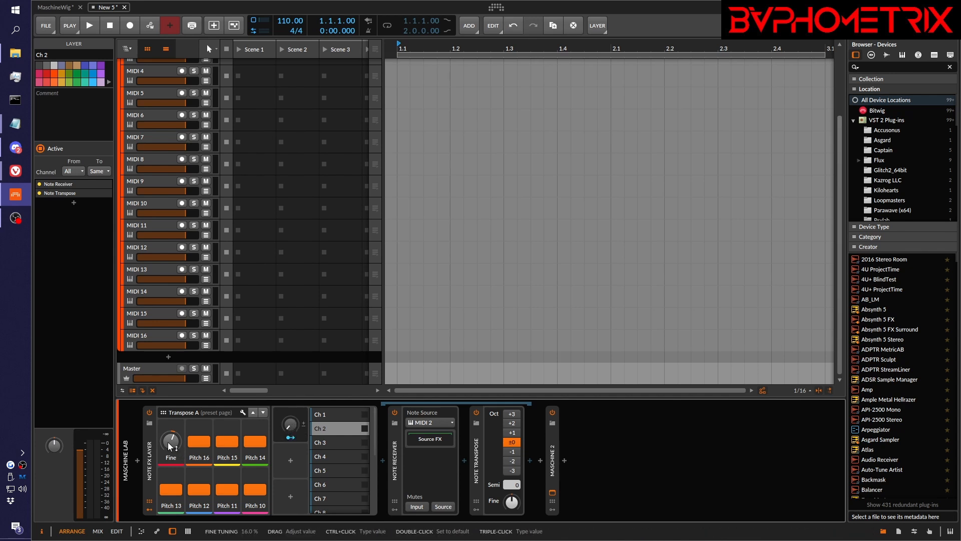
- Remove the Fine mapping from the first remote control on the Transpose A page and close the Remote Controls Editor
left_click(242, 412)
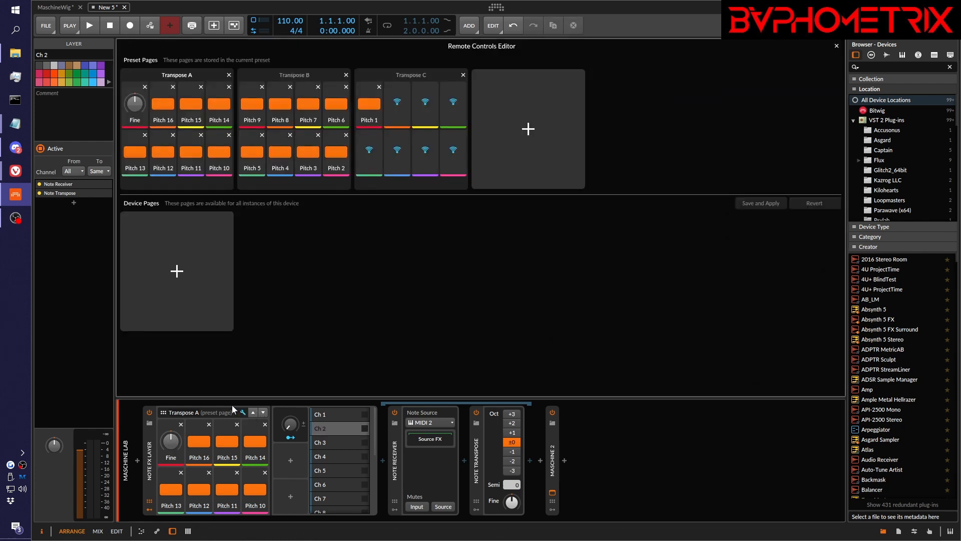
left_click(145, 87)
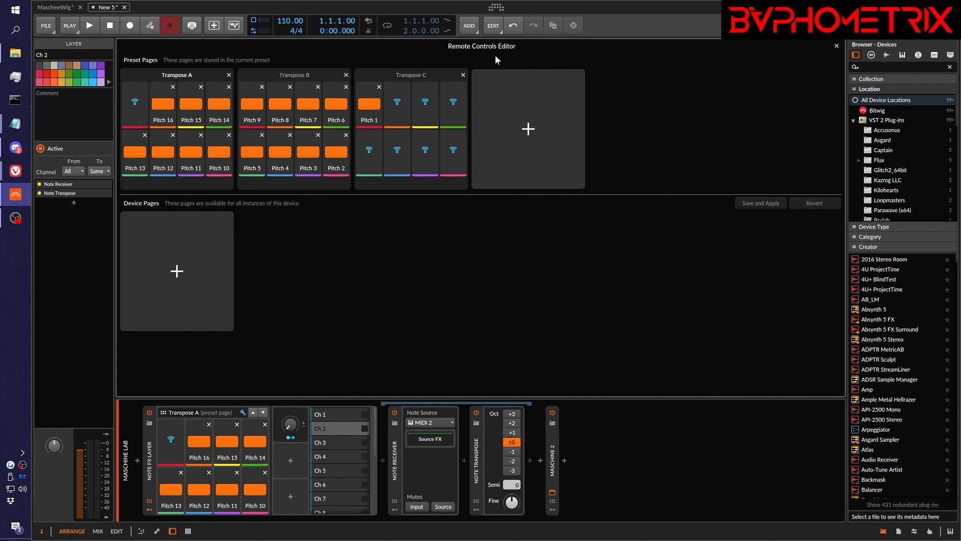
left_click(242, 412)
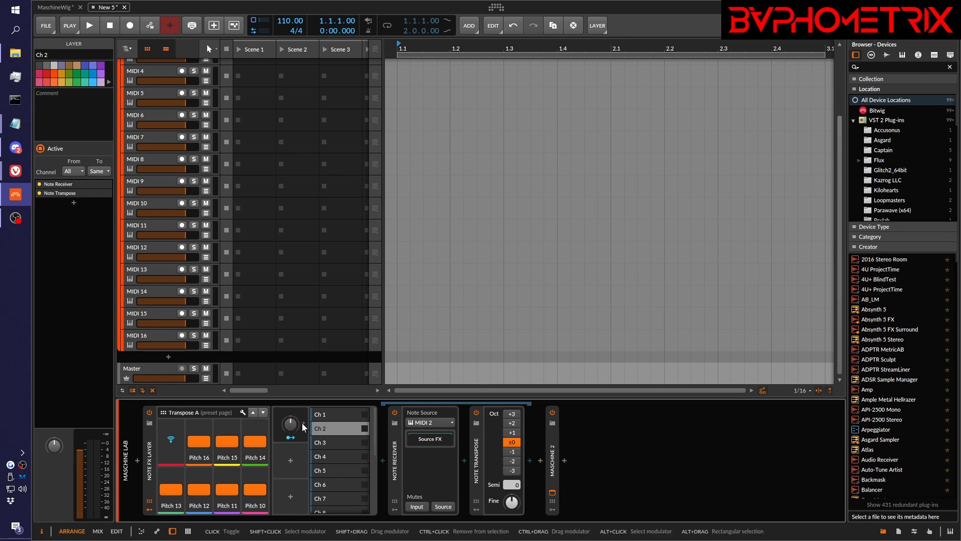
- Add a Quantize modulator below the Macro in the Note FX Layer and expand its settings
left_click_drag(292, 423, 292, 389)
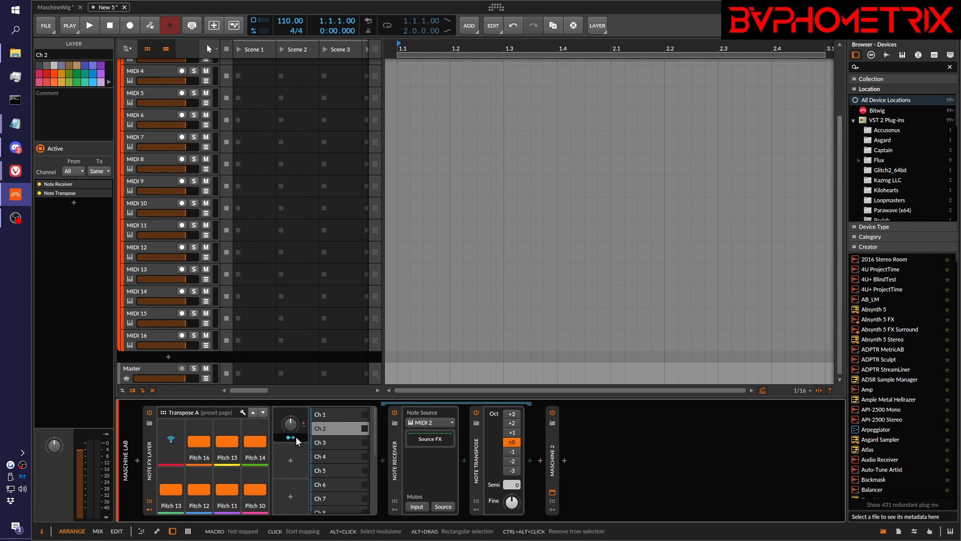
left_click(331, 418)
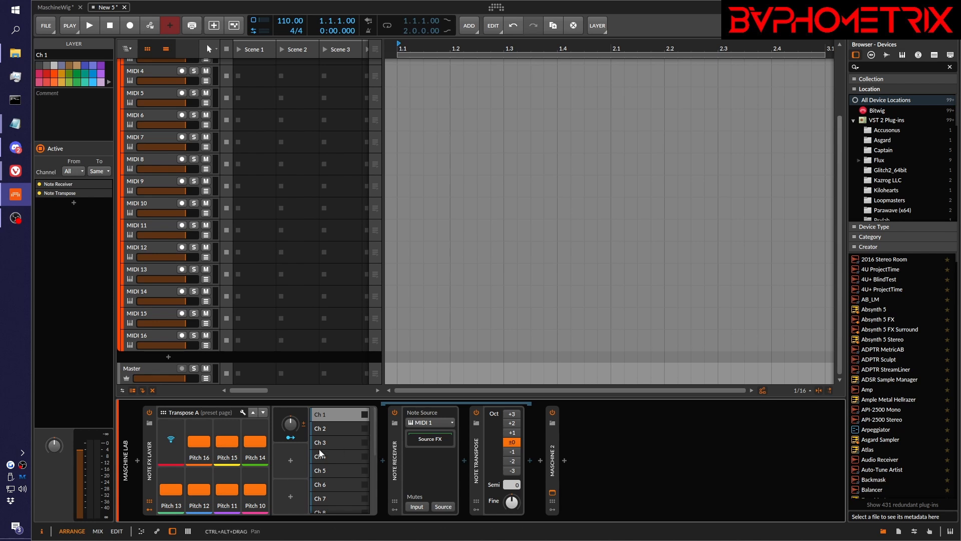
left_click(289, 461)
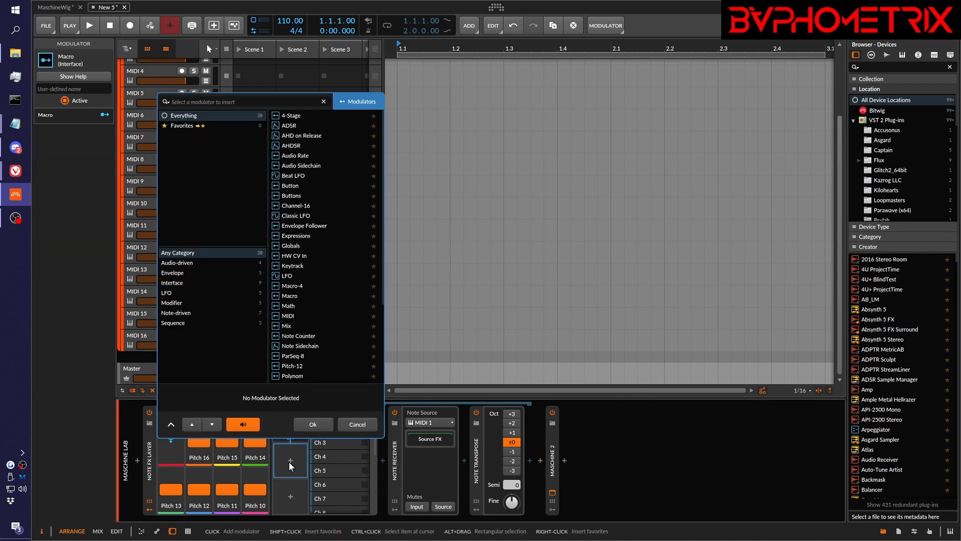
type("qu")
key("Down")
key("Return")
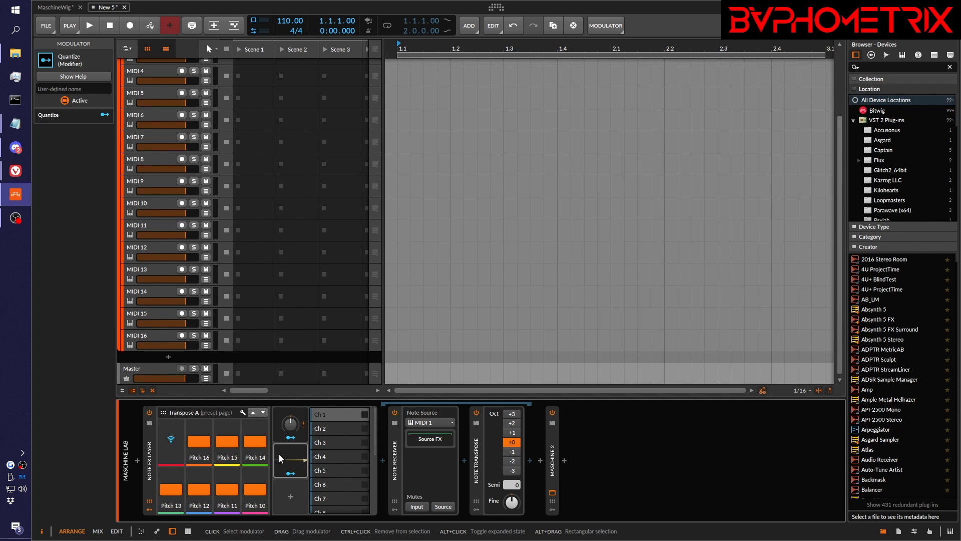
left_click(279, 454)
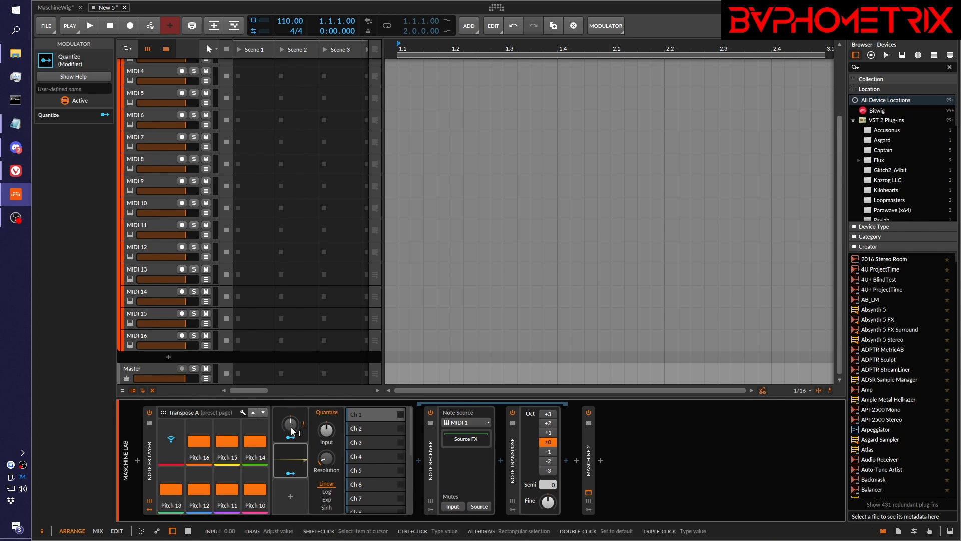
- Test the Quantize modulator's response by varying its Input and returning it to zero
mouse_move(319, 428)
left_mouse_down()
mouse_move(320, 453)
mouse_move(319, 418)
left_mouse_up()
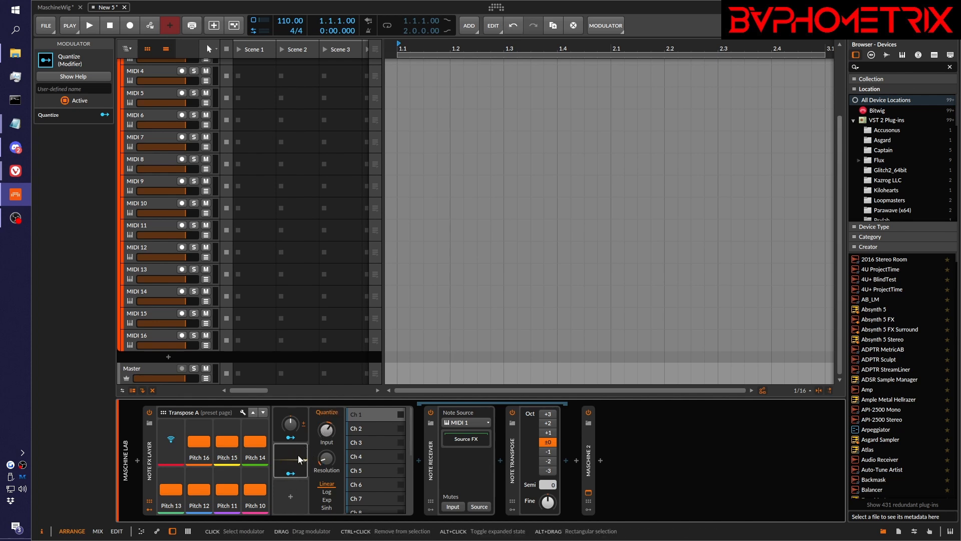
left_click_drag(328, 429, 329, 454)
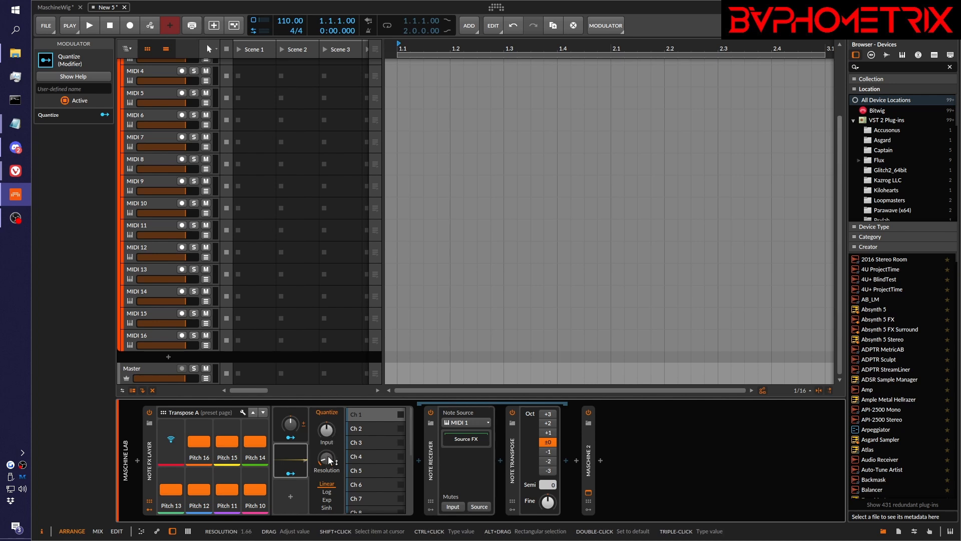
left_click_drag(326, 428, 327, 418)
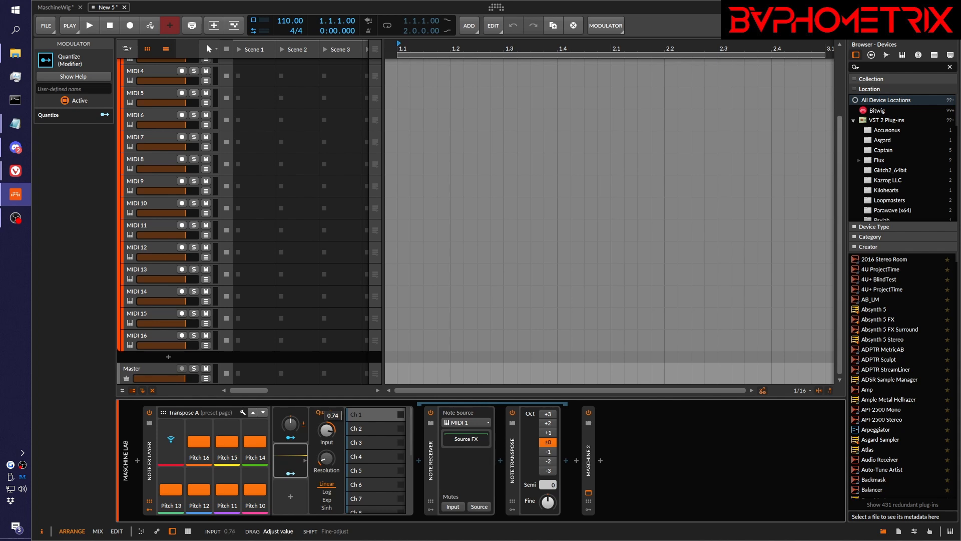
left_click_drag(326, 418, 326, 423)
mouse_move(326, 430)
left_mouse_down()
mouse_move(326, 418)
mouse_move(326, 451)
mouse_move(326, 429)
left_mouse_up()
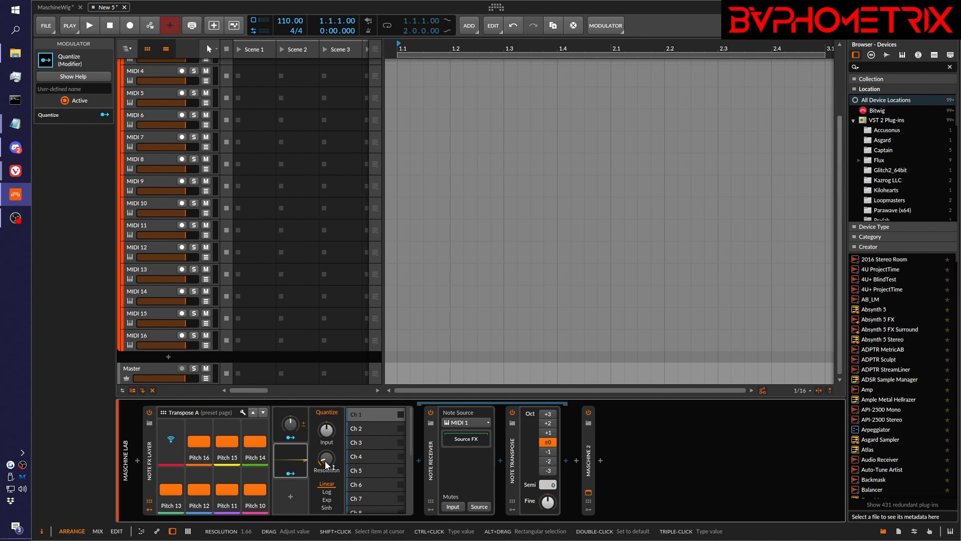
- Experiment with the Quantize modulator's Resolution and Input to compare its stepping, and reset the Input to zero
mouse_move(326, 456)
left_mouse_down()
mouse_move(325, 441)
mouse_move(326, 460)
mouse_move(326, 450)
left_mouse_up()
mouse_move(326, 430)
left_click_drag(327, 429, 326, 414)
mouse_move(329, 457)
left_click_drag(329, 456, 328, 430)
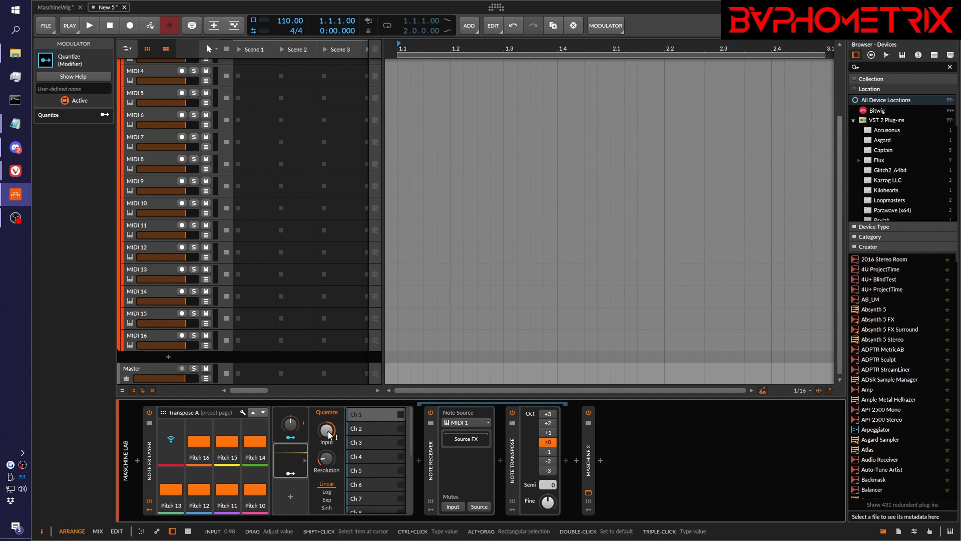
double_click(328, 431)
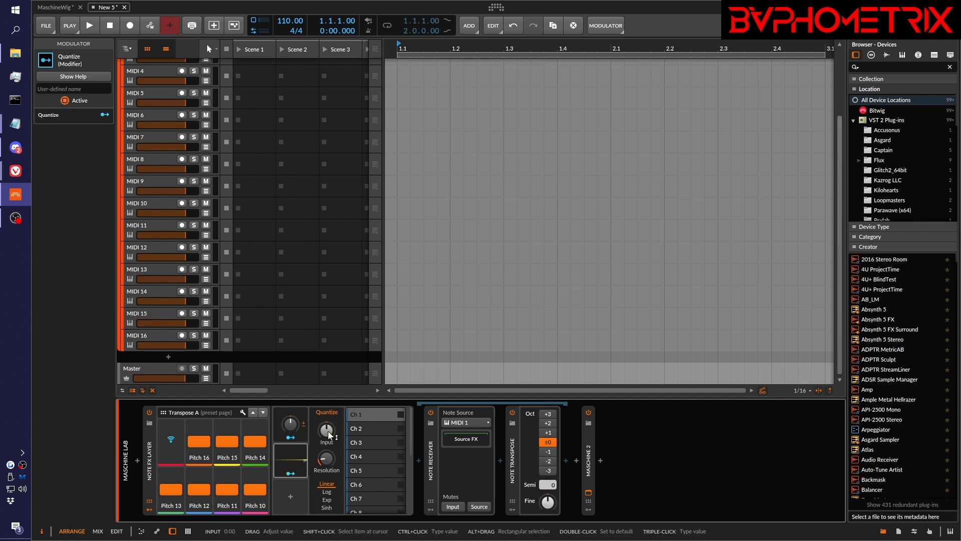
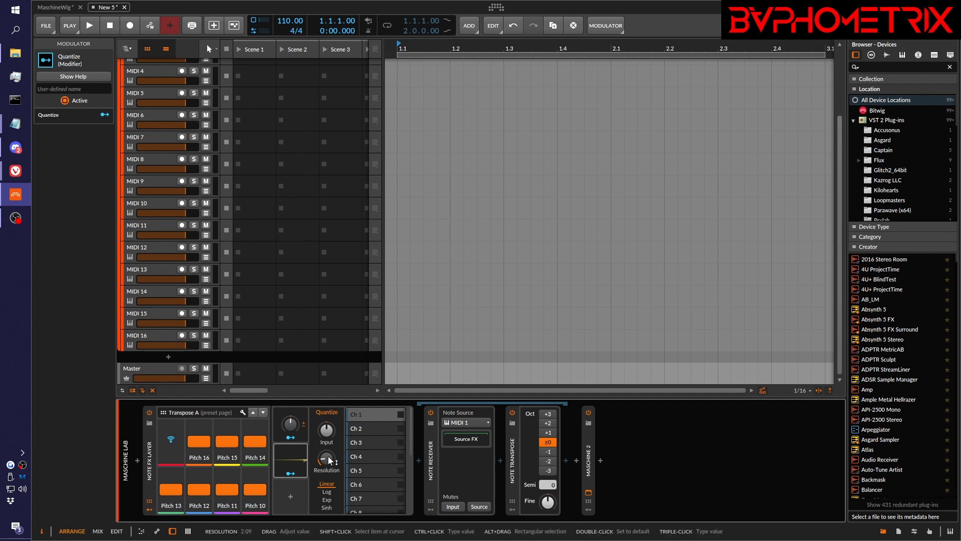
- Set the Quantize modulator's Resolution to 7.1 and test the stepping by varying its Input
left_click(328, 456, "ctrl")
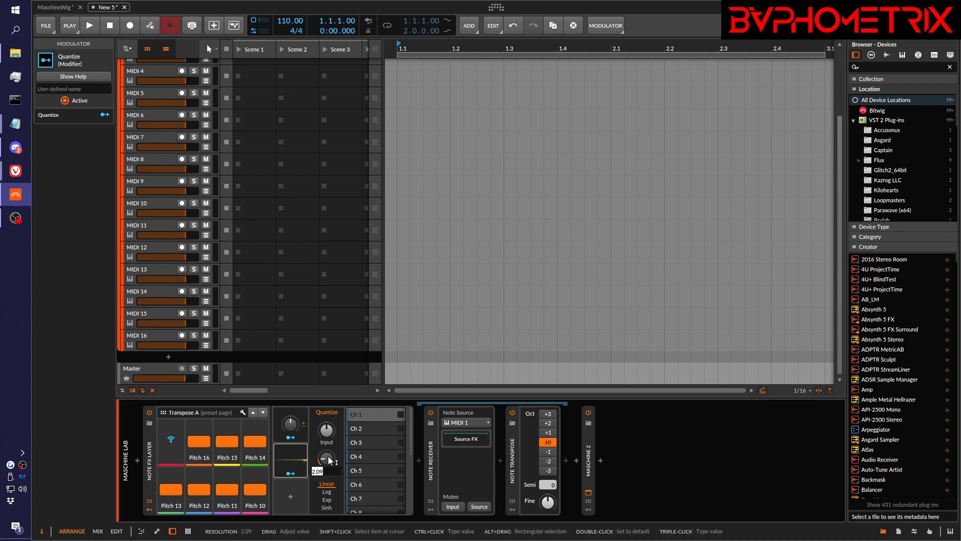
type("7.1")
key("Return")
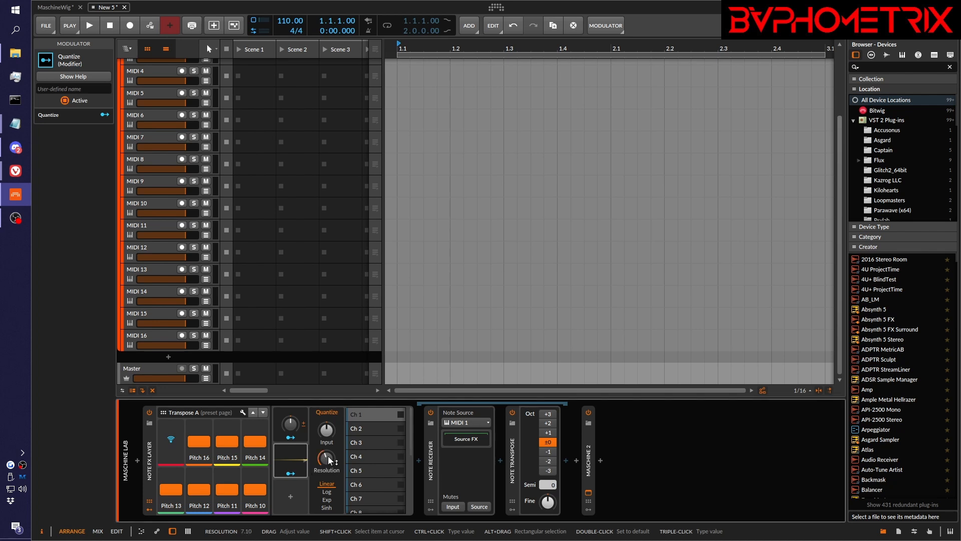
left_click_drag(327, 428, 326, 425)
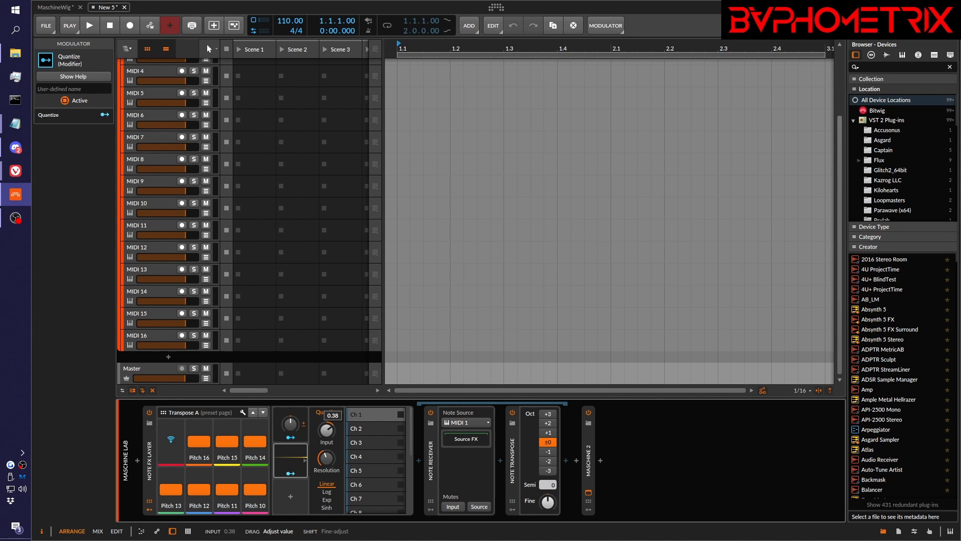
left_click_drag(326, 428, 326, 427)
left_click_drag(327, 427, 329, 428)
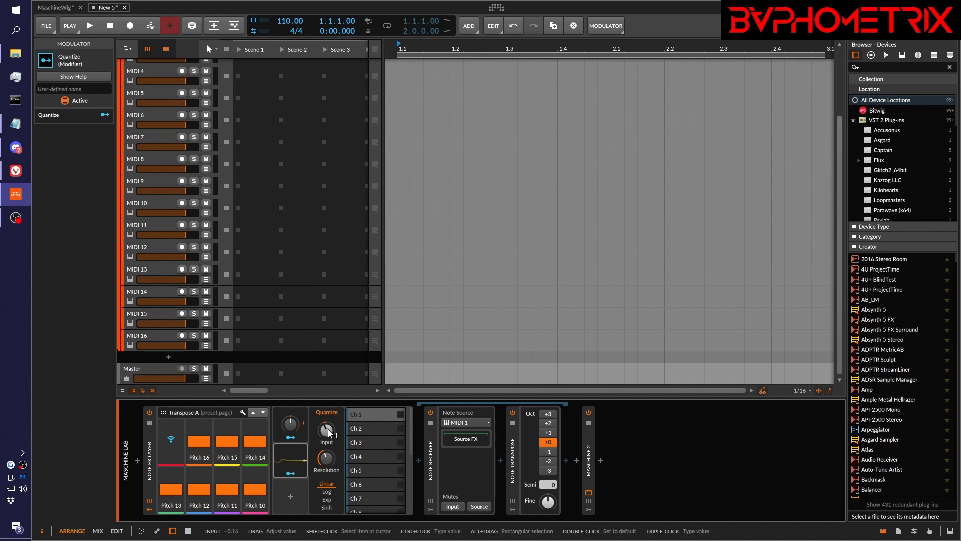
- Modulate the Quantize Input from the Macro with an amount of 1 and test the Macro's effect
left_click(290, 437)
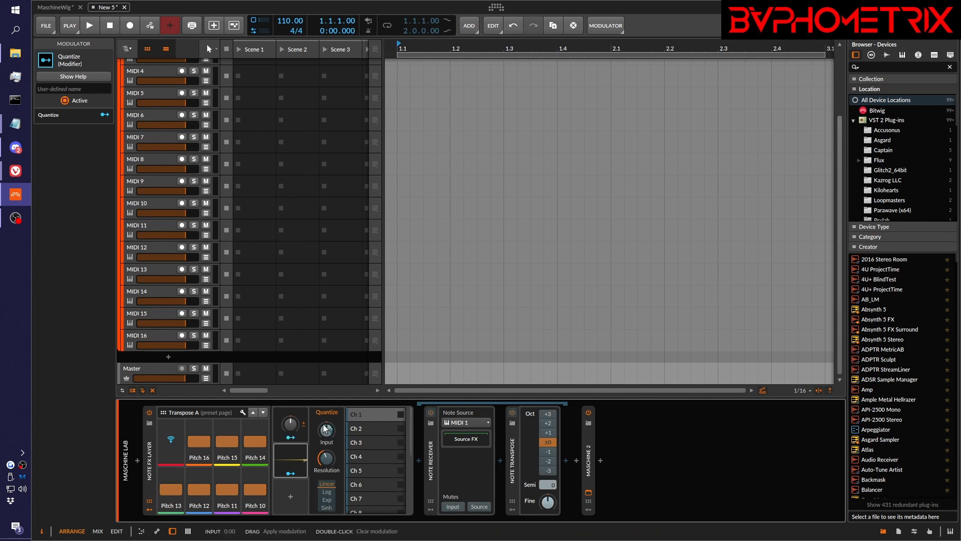
left_click_drag(327, 436, 327, 413)
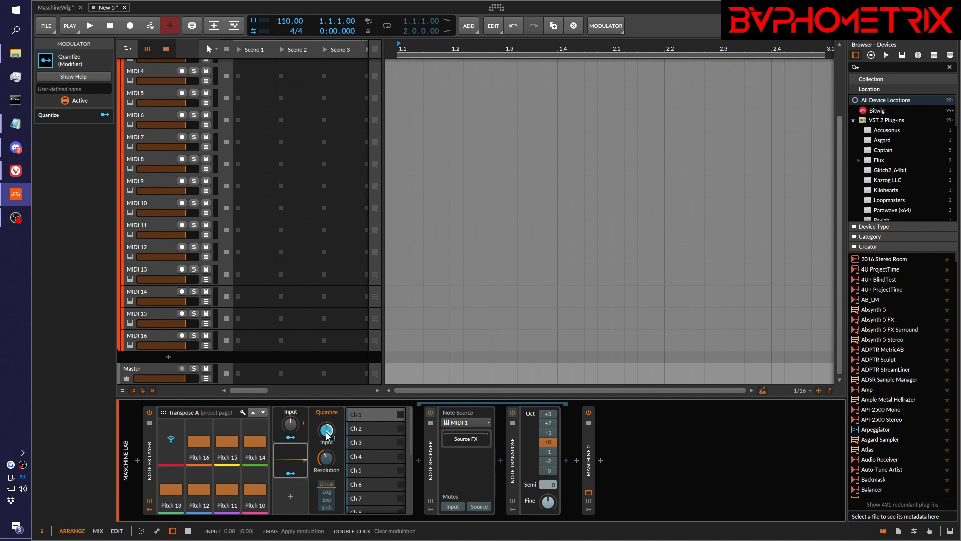
left_click(290, 437)
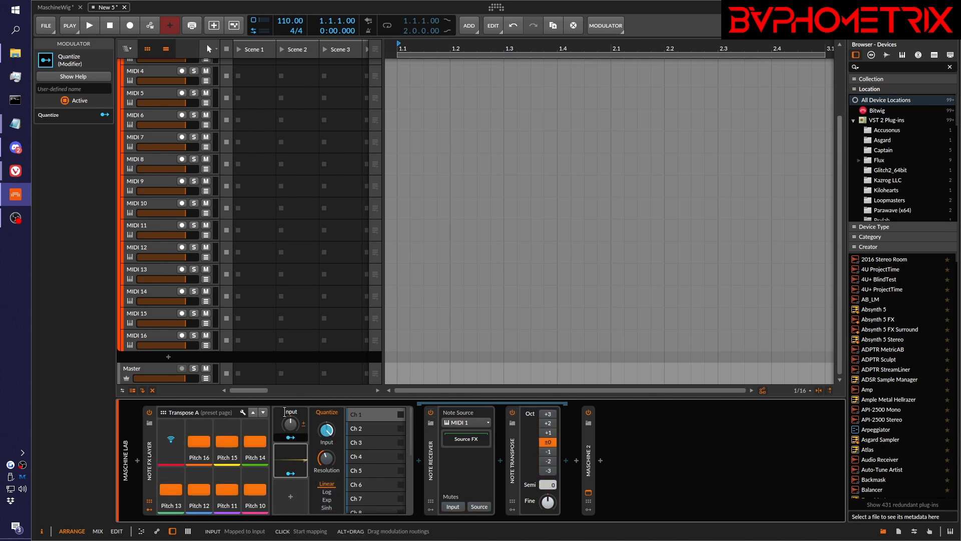
left_click(146, 433)
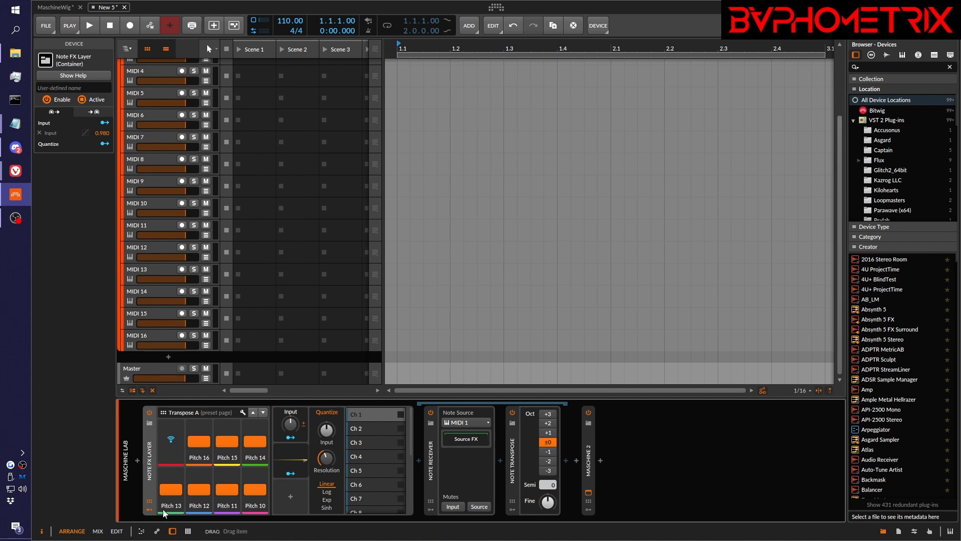
double_click(102, 133)
type("1")
key("Return")
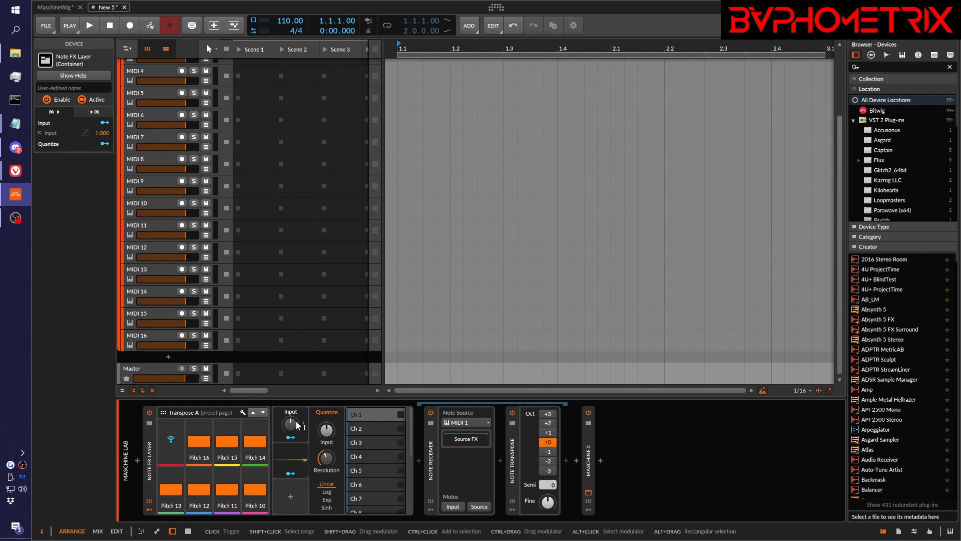
mouse_move(290, 424)
left_mouse_down()
mouse_move(290, 461)
mouse_move(290, 437)
left_mouse_up()
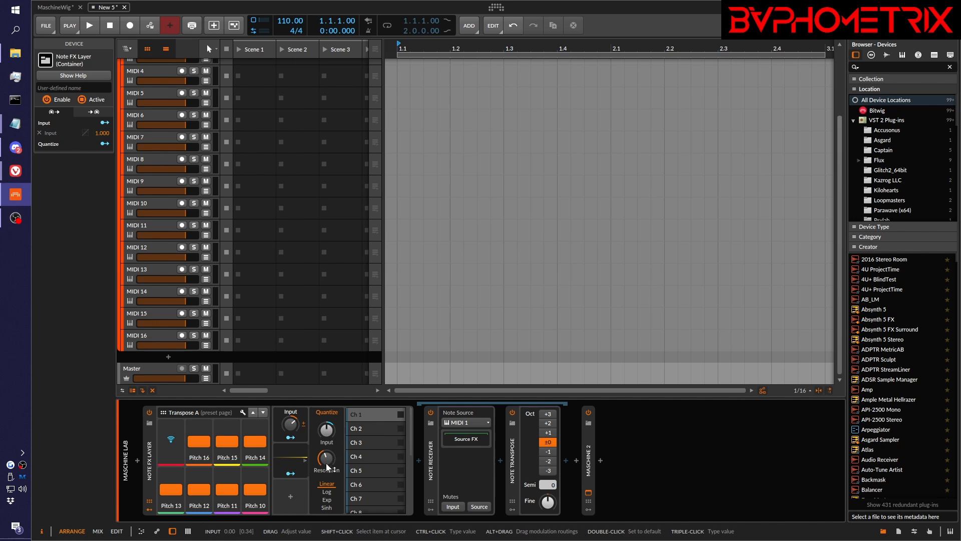
mouse_move(294, 427)
left_mouse_down()
mouse_move(293, 451)
mouse_move(293, 427)
left_mouse_up()
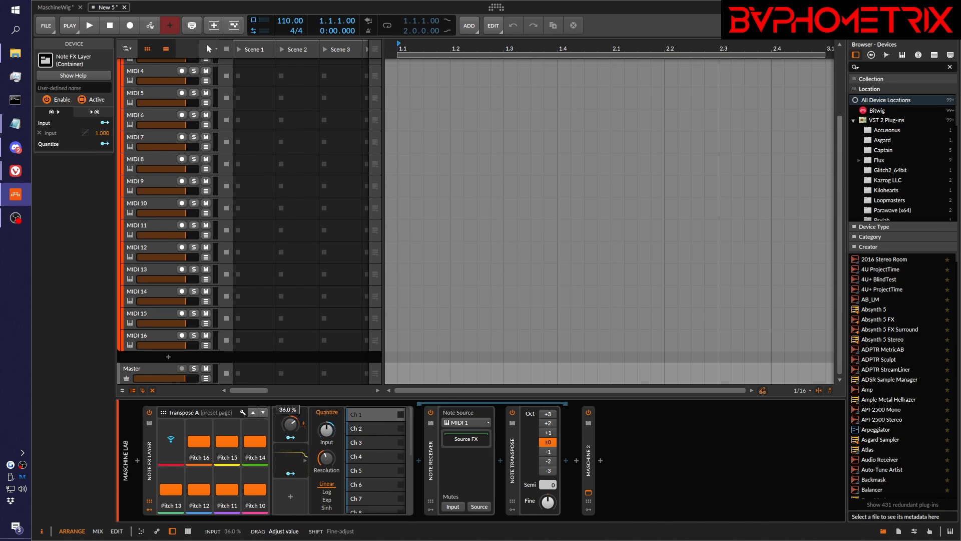
- Map the Macro knob to the empty first remote control on the Transpose A page and try the control
left_click(170, 440)
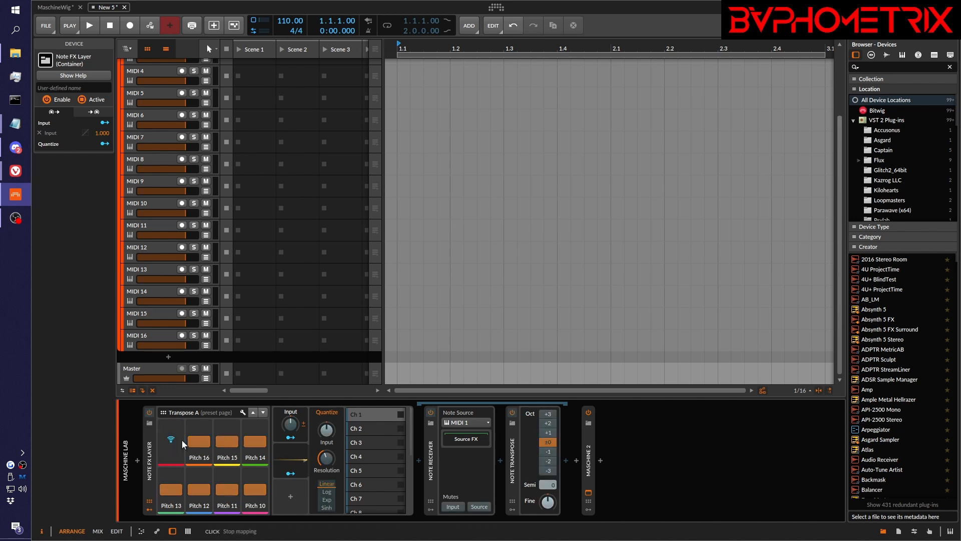
left_click(293, 425)
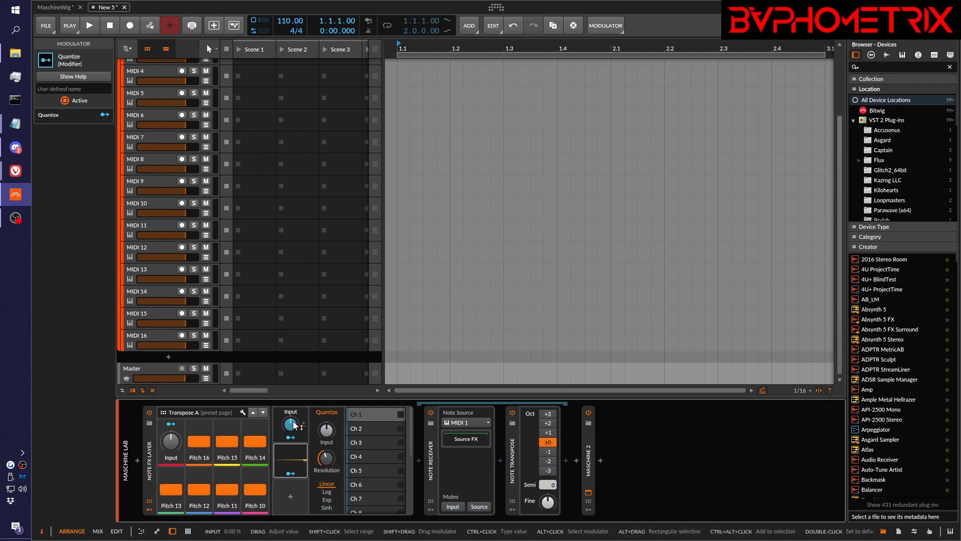
left_click_drag(170, 440, 170, 424)
left_click_drag(170, 441, 171, 498)
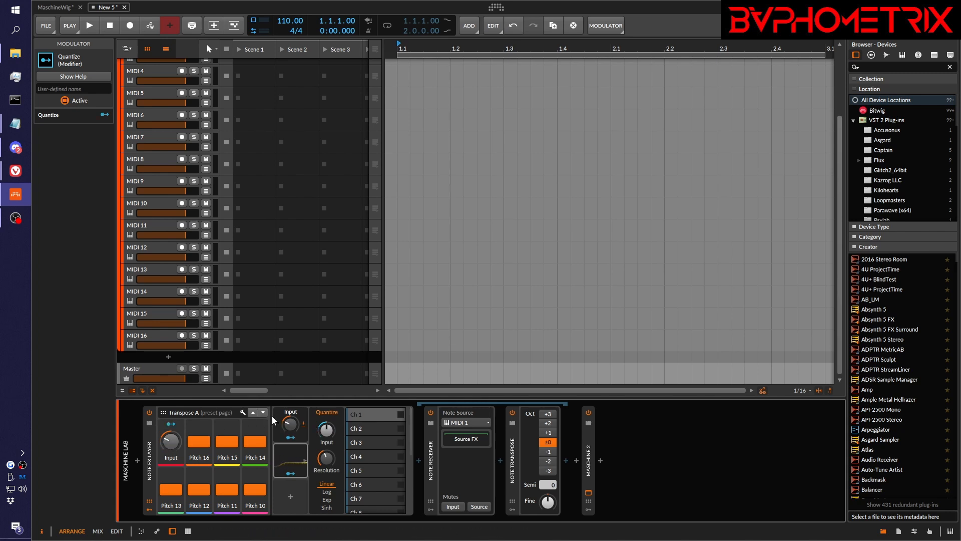
- Rename the Macro to "Pitch +-" and try its remote control
left_click(297, 412)
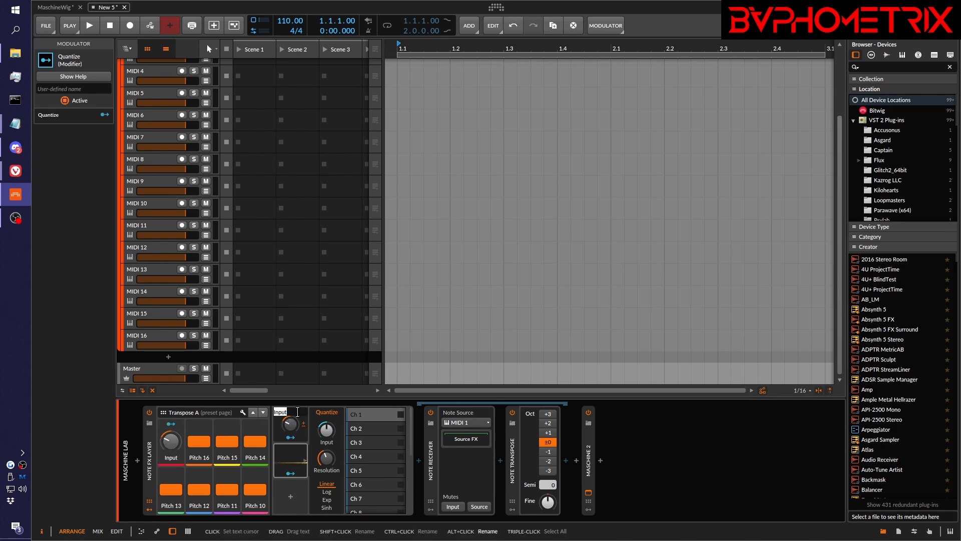
type("Pitch")
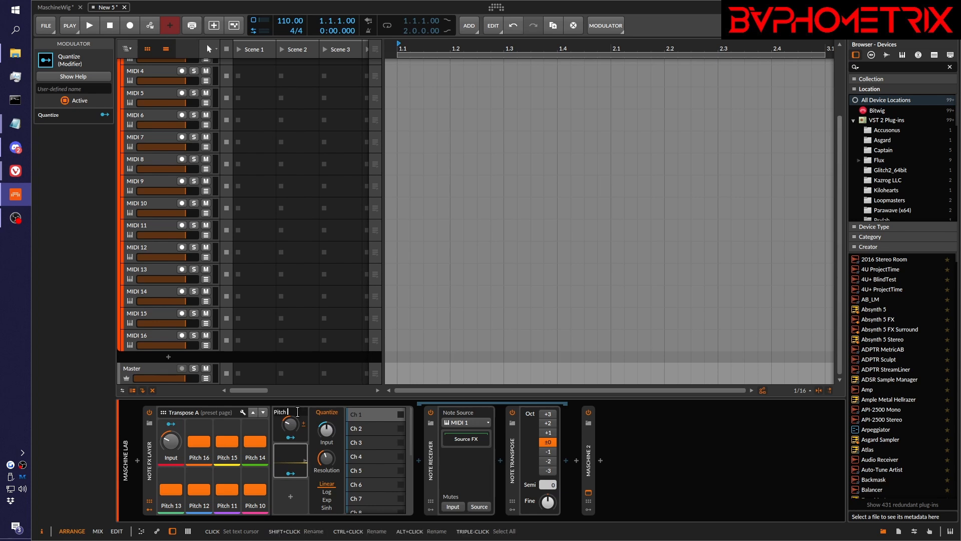
type(" +-")
key("Return")
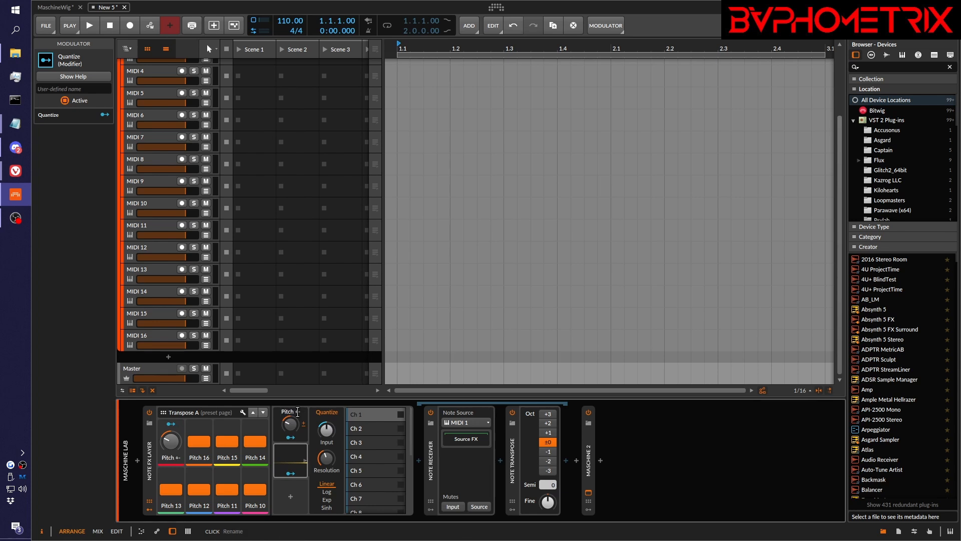
left_click_drag(170, 443, 191, 449)
- Turn off the Pitch 16 to Pitch 10 switches on the Transpose A remote control page
left_click(198, 441)
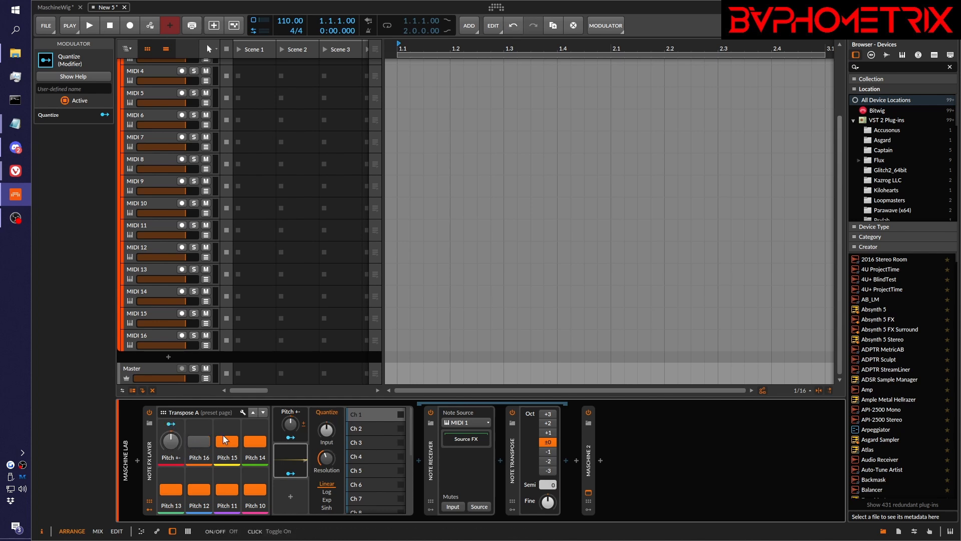
left_click(257, 451)
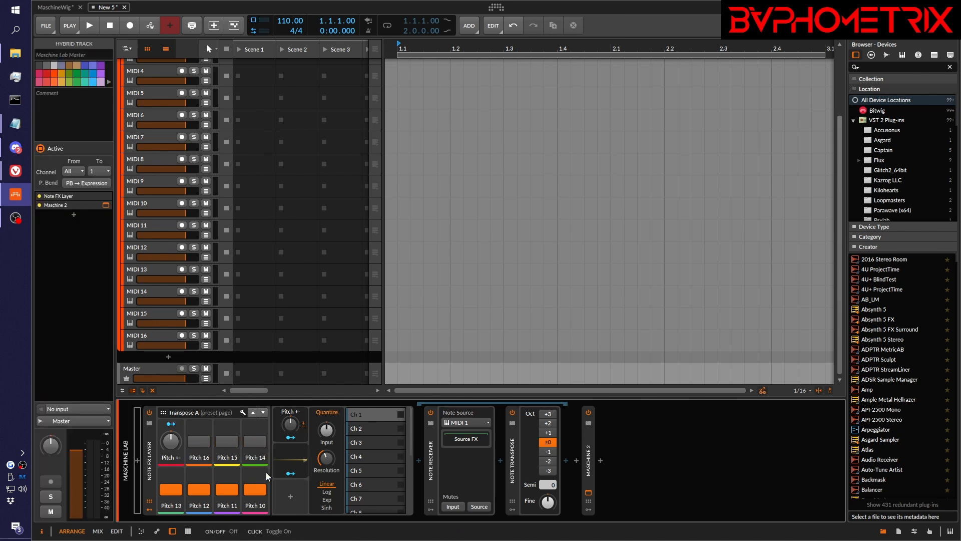
left_click(257, 489)
left_click(228, 492)
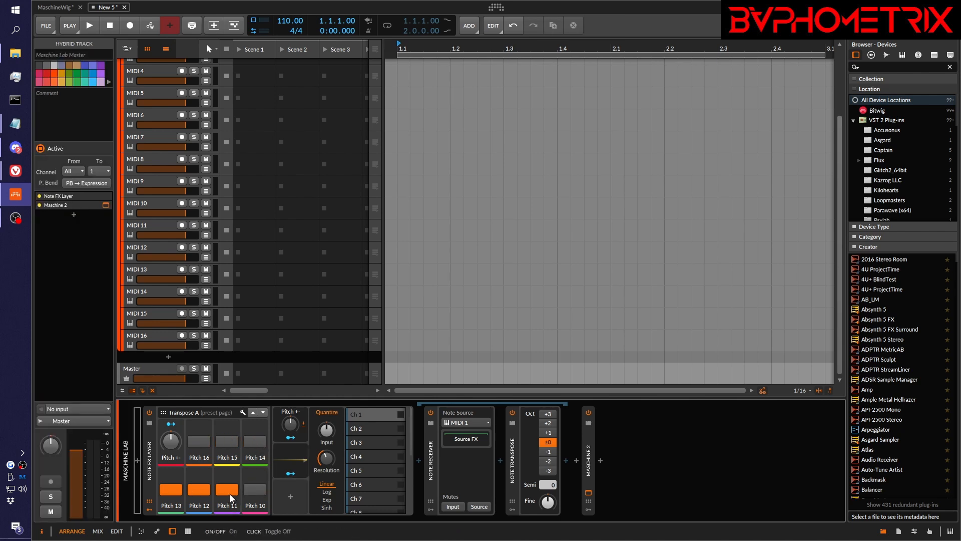
left_click(202, 491)
left_click(171, 493)
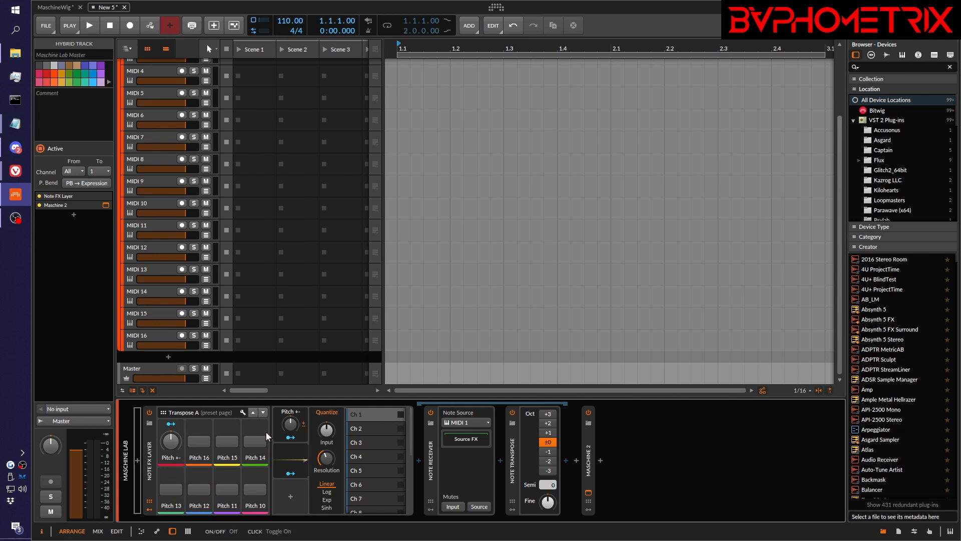
- Turn off the Pitch 9 to Pitch 2 switches on the Transpose B remote control page
left_click(262, 412)
left_click(199, 441)
left_click(227, 441)
left_click(254, 441)
left_click(255, 489)
left_click(218, 488)
left_click(200, 490)
left_click(172, 492)
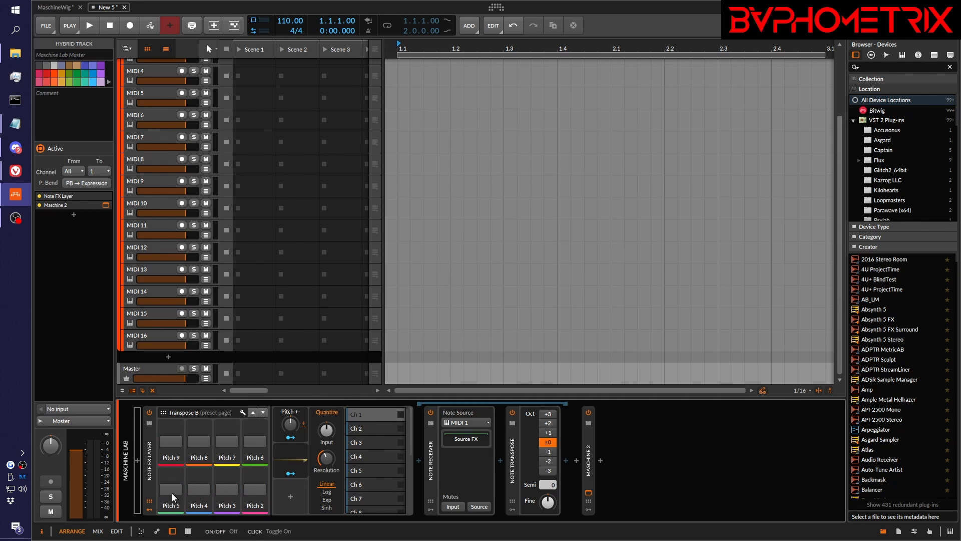
- Turn off the Pitch 1 switch on the Transpose C page and return to the Transpose A page
left_click(263, 412)
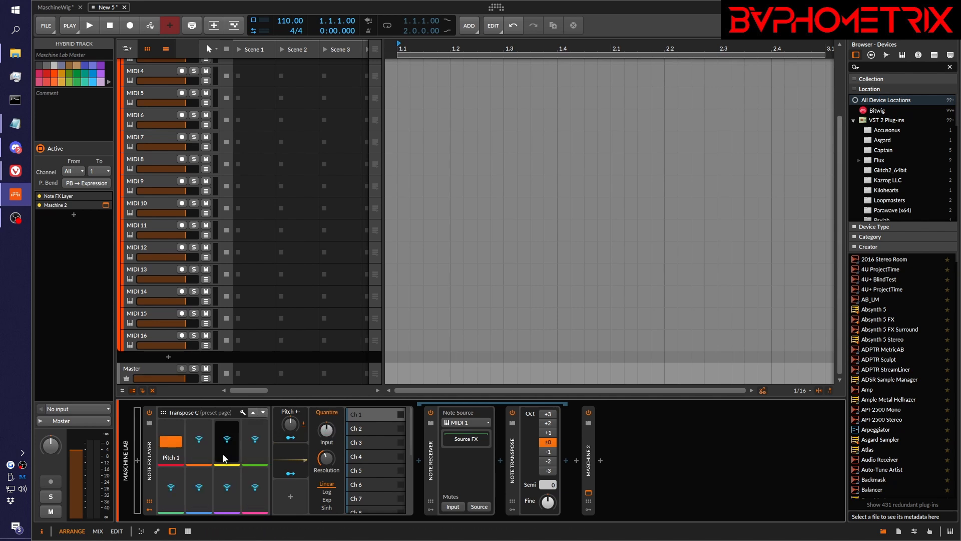
left_click(254, 412)
left_click(255, 412)
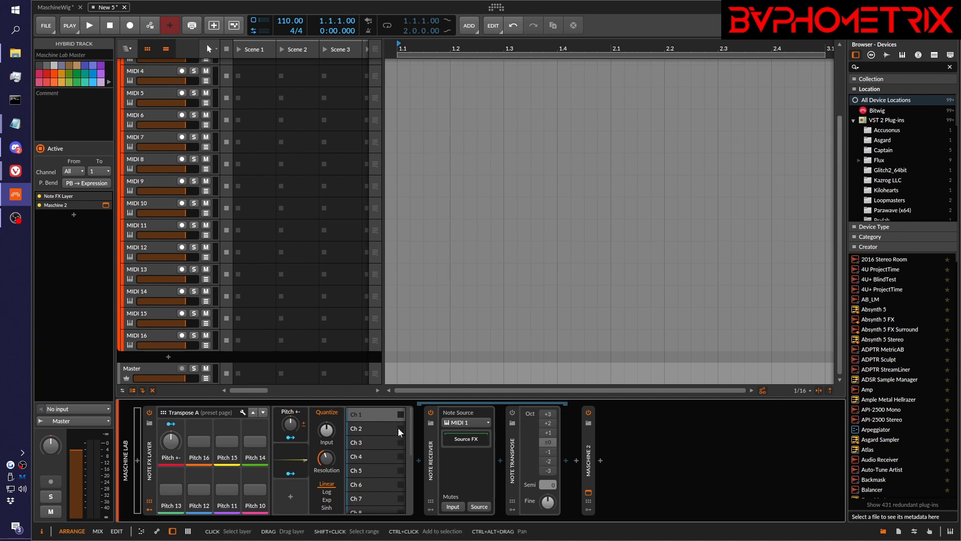
- Assign the Quantize modulator to the Note Transpose Semi value of layers Ch 16 down to Ch 10
scroll(383, 448, "down", 3)
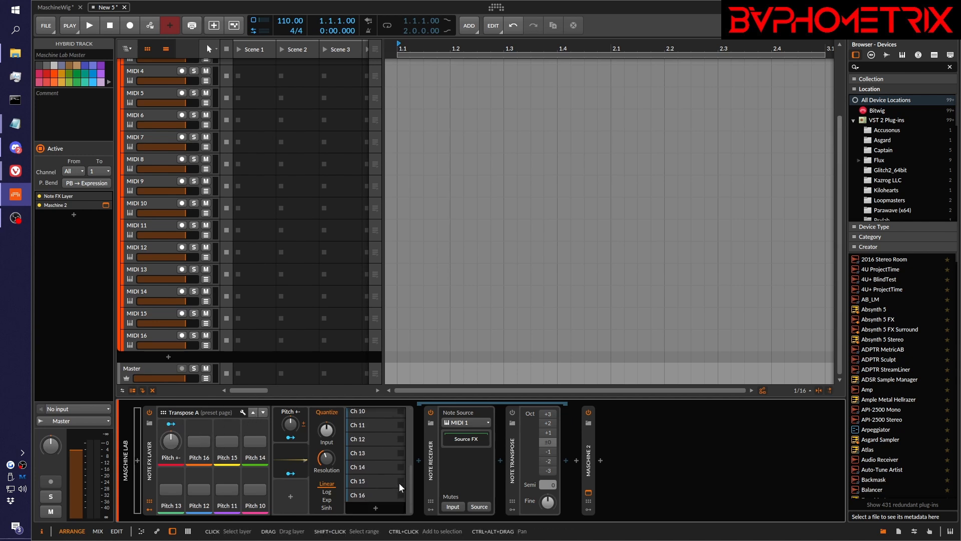
left_click(378, 495)
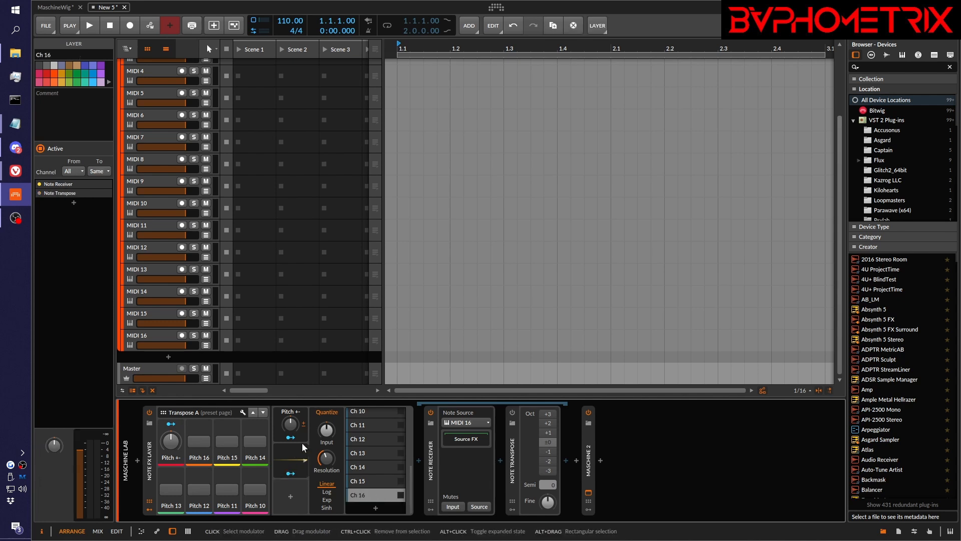
left_click(288, 474)
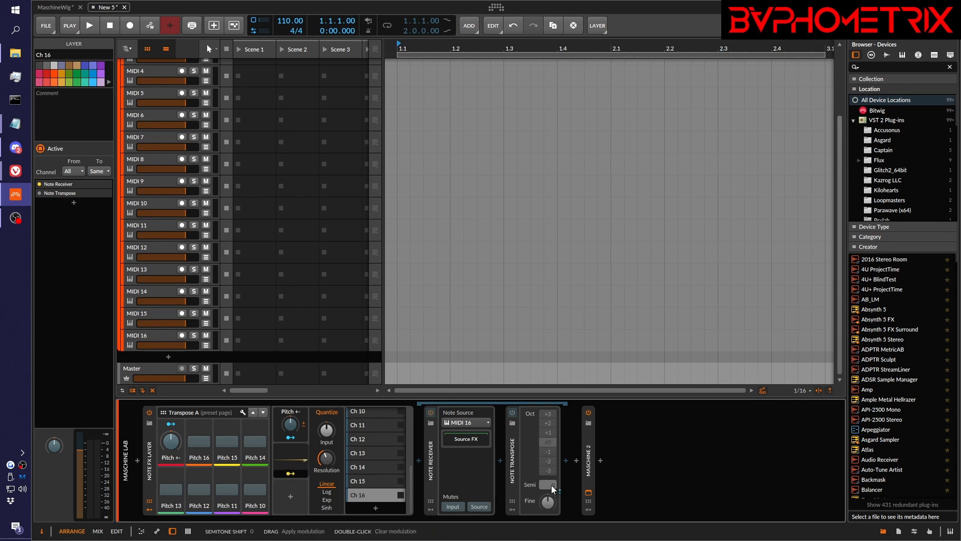
mouse_move(551, 485)
left_mouse_down()
mouse_move(551, 438)
mouse_move(551, 484)
left_mouse_up()
left_click(365, 480)
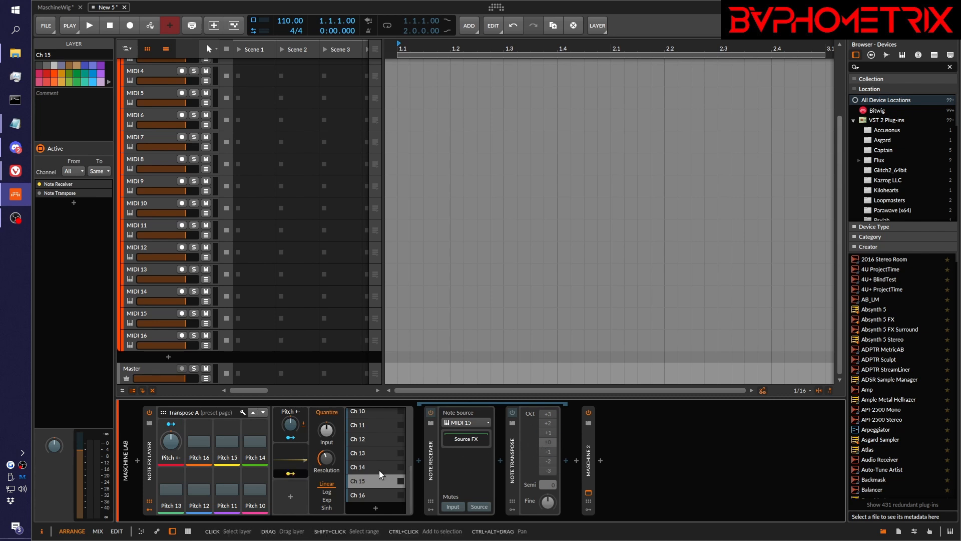
mouse_move(549, 485)
left_mouse_down()
mouse_move(549, 467)
mouse_move(545, 485)
left_mouse_up()
left_click(365, 466)
left_click(371, 453)
left_click(380, 438)
left_click(381, 425)
left_click(378, 413)
- Assign the Quantize modulator to the Note Transpose Semi value of layers Ch 9 down to Ch 4
scroll(374, 432, "up", 3)
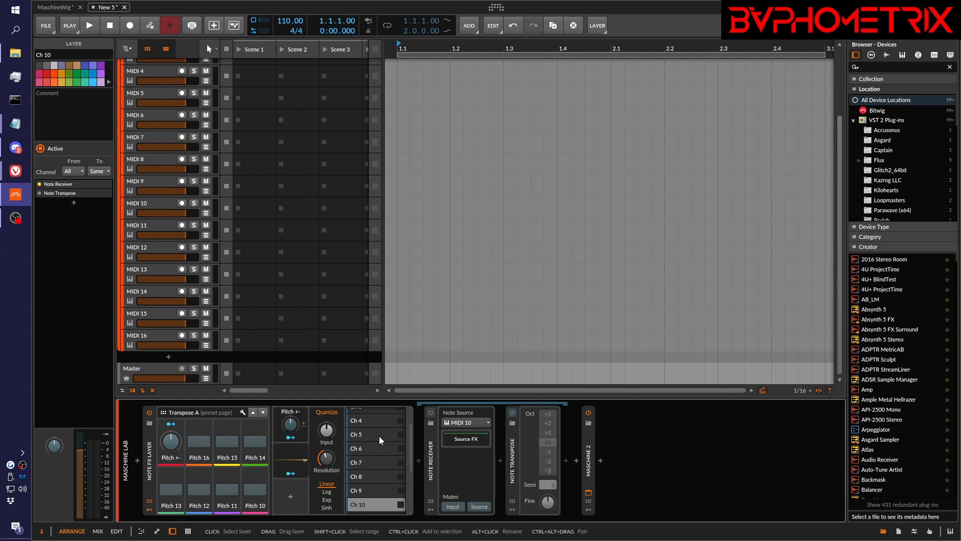
left_click(371, 490)
left_click_drag(548, 484, 548, 485)
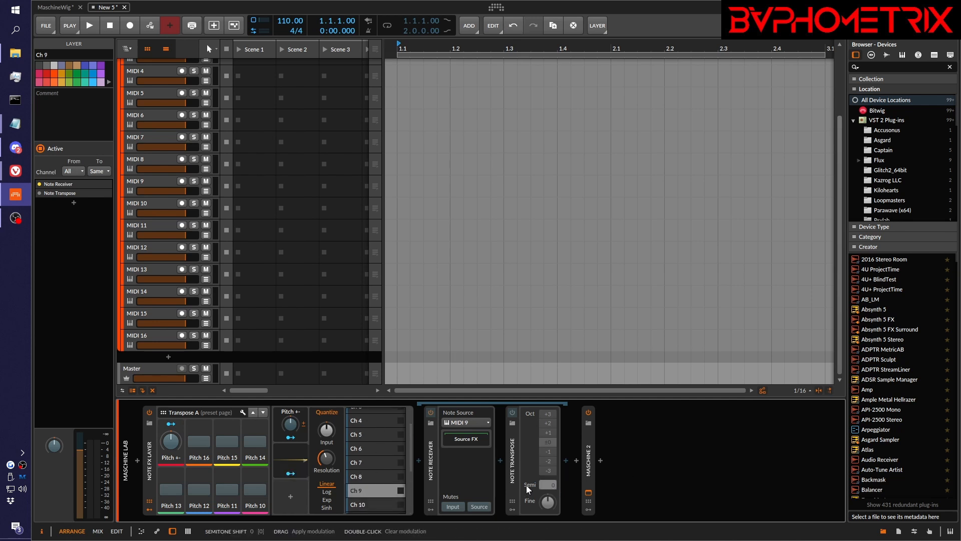
left_click(390, 477)
left_click(538, 484)
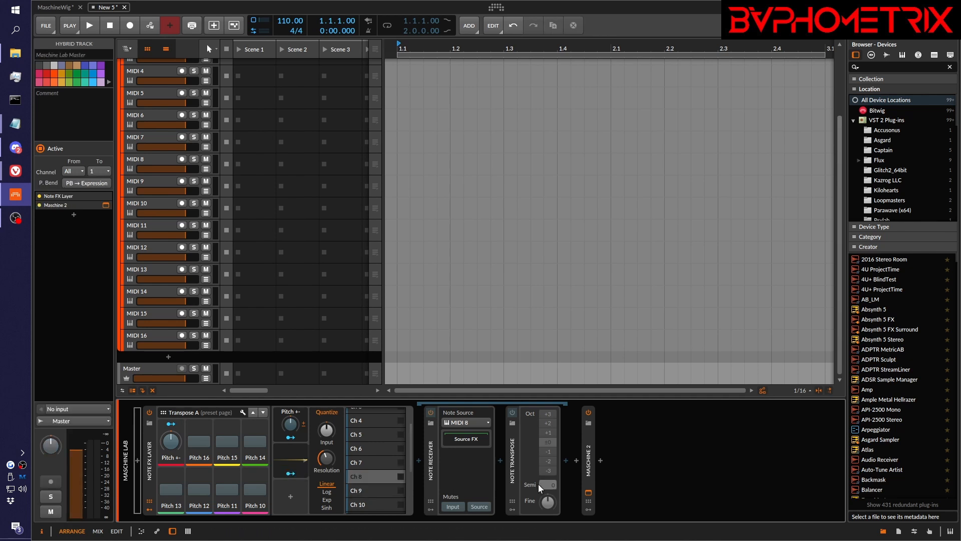
mouse_move(548, 482)
left_mouse_down()
mouse_move(548, 474)
mouse_move(544, 484)
left_mouse_up()
left_click(375, 463)
left_click(374, 448)
left_click(380, 433)
left_click(380, 420)
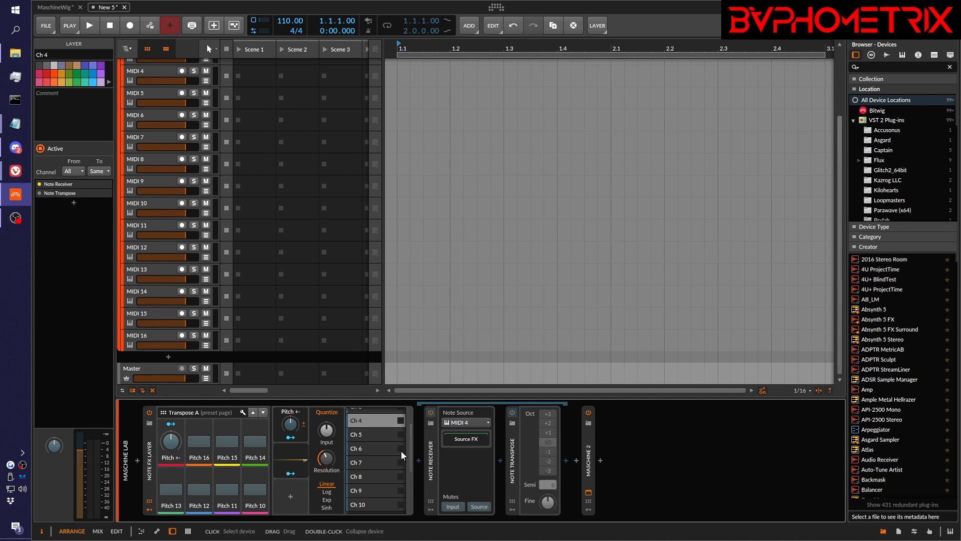
- Assign the Quantize modulator to the Semi value of layers Ch 3 to Ch 1 and show the Note FX Layer's modulation list
scroll(377, 447, "up", 2)
left_click(377, 445)
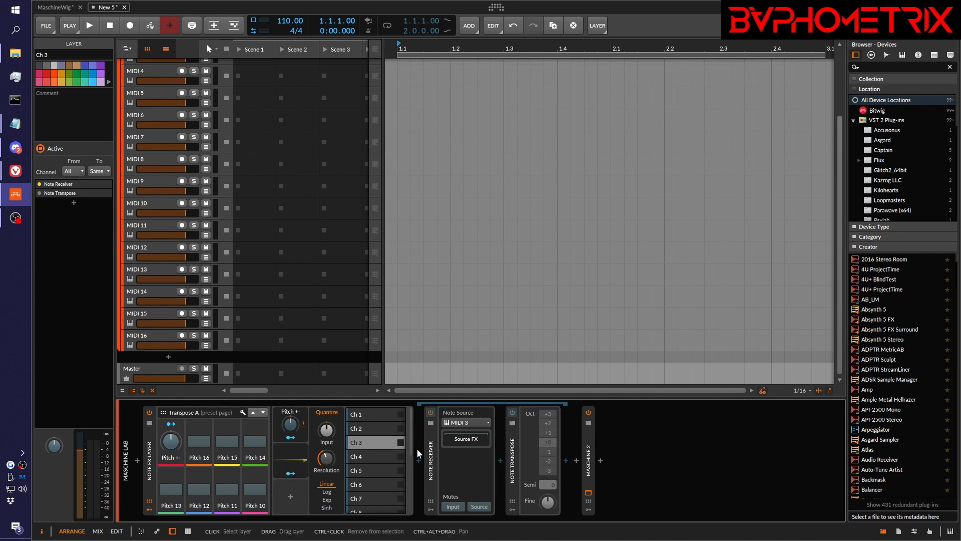
left_click_drag(549, 484, 549, 482)
left_click(380, 431)
left_click(374, 416)
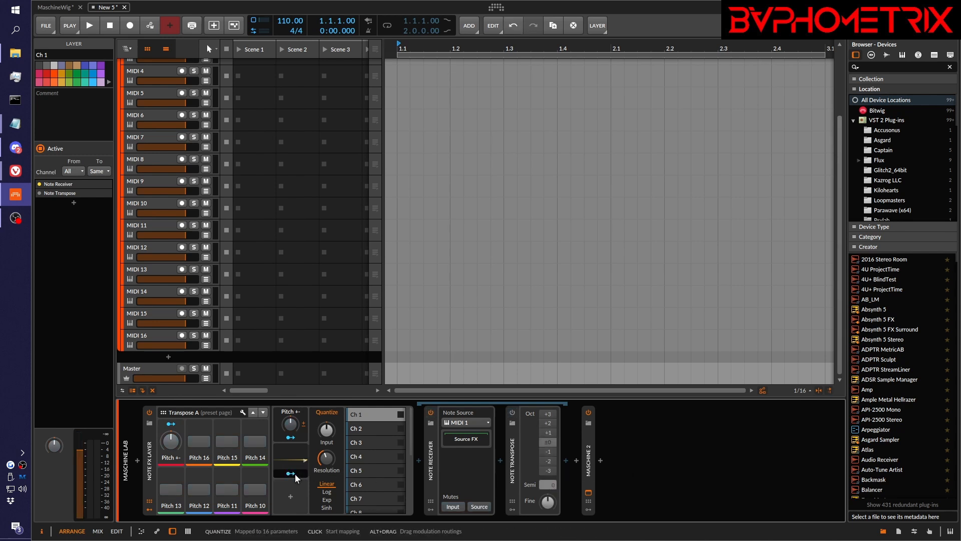
left_click(149, 455)
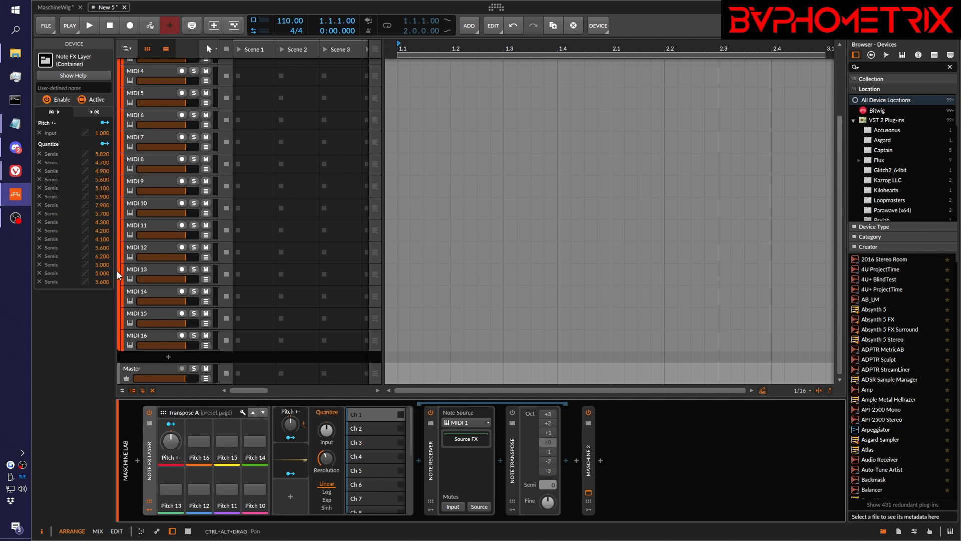
- Set all sixteen Quantize semitone modulation amounts of the Note FX Layer to 7
double_click(103, 154)
type("7")
key("Return")
double_click(102, 163)
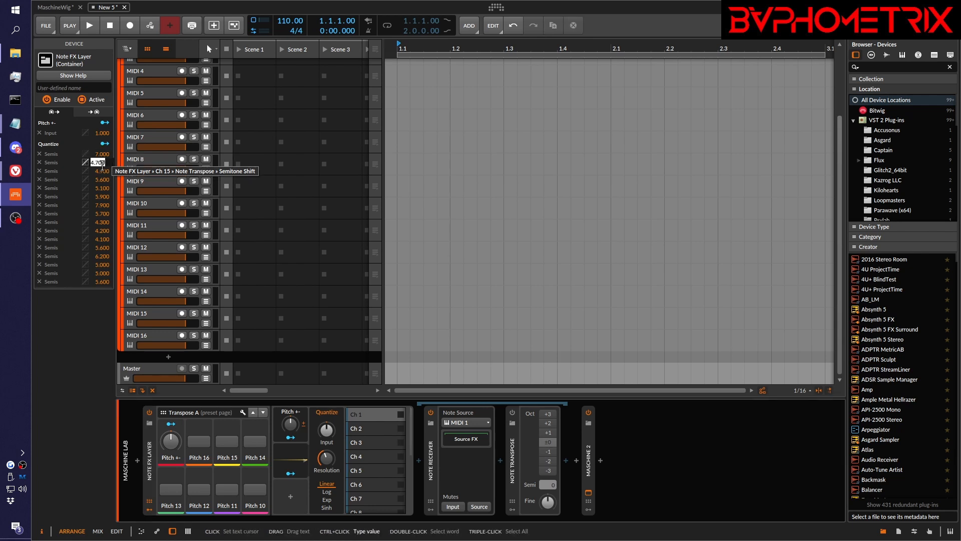
type("7")
key("Return")
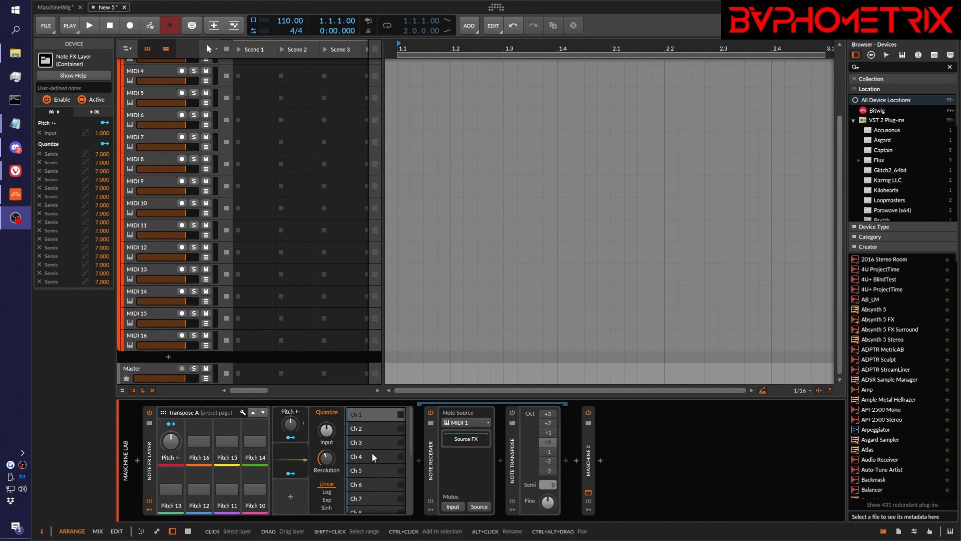
- Open the Ch 16 layer's device chain and switch on the Pitch 16 remote control
scroll(371, 453, "down", 3)
left_click(371, 495)
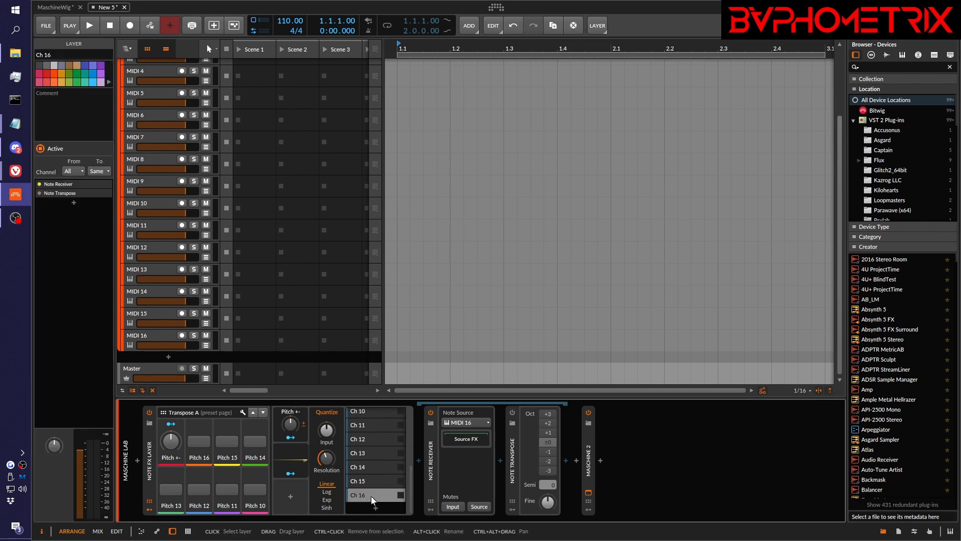
left_click(199, 442)
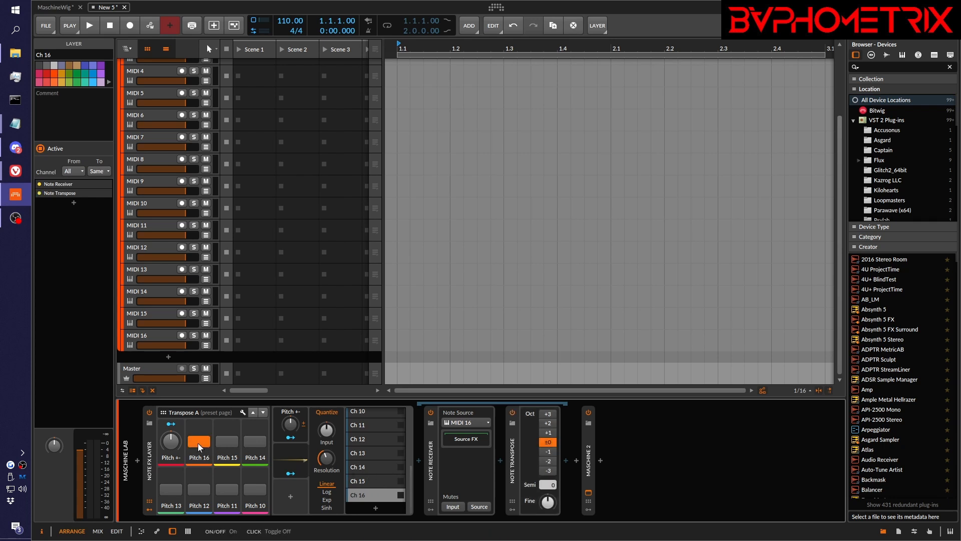
- Test Ch 16's transposition by sweeping the Pitch +- macro downward, and reset the macro to its default
left_click_drag(319, 458, 319, 448)
left_click(171, 440)
left_click_drag(171, 439, 171, 453)
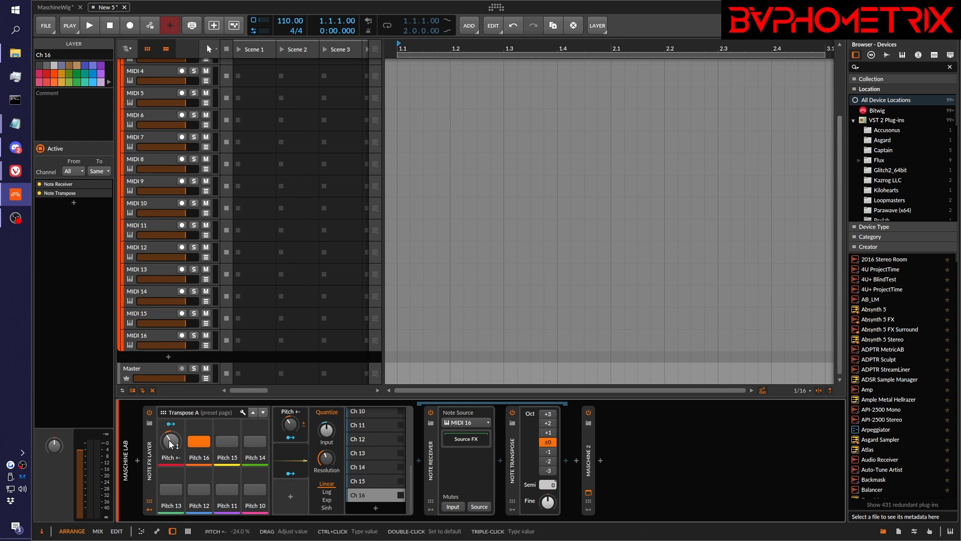
left_click_drag(171, 444, 171, 450)
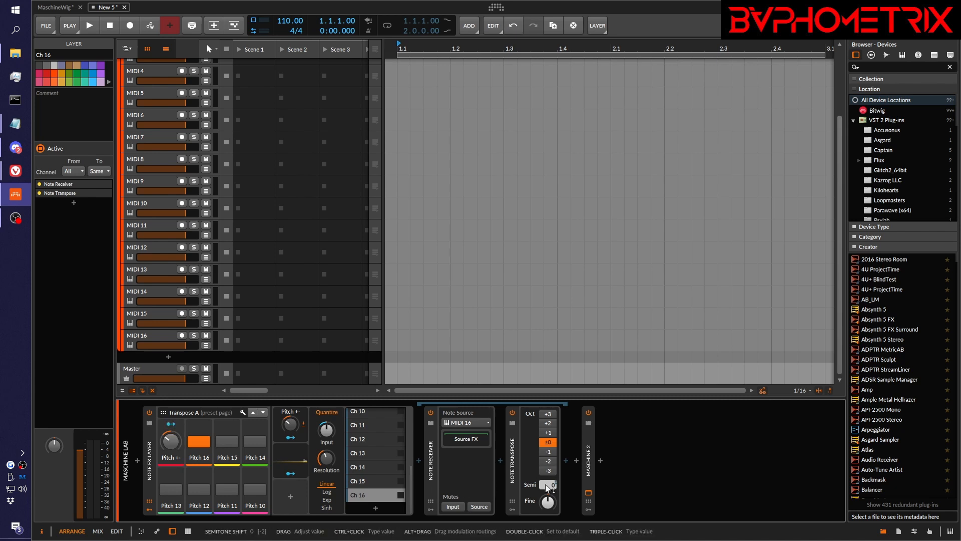
left_click_drag(170, 442, 170, 473)
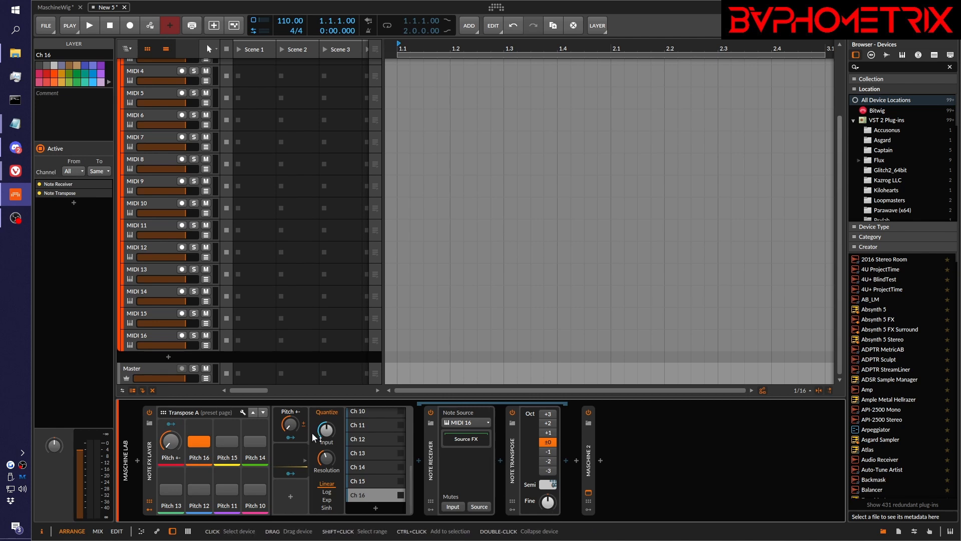
double_click(176, 442)
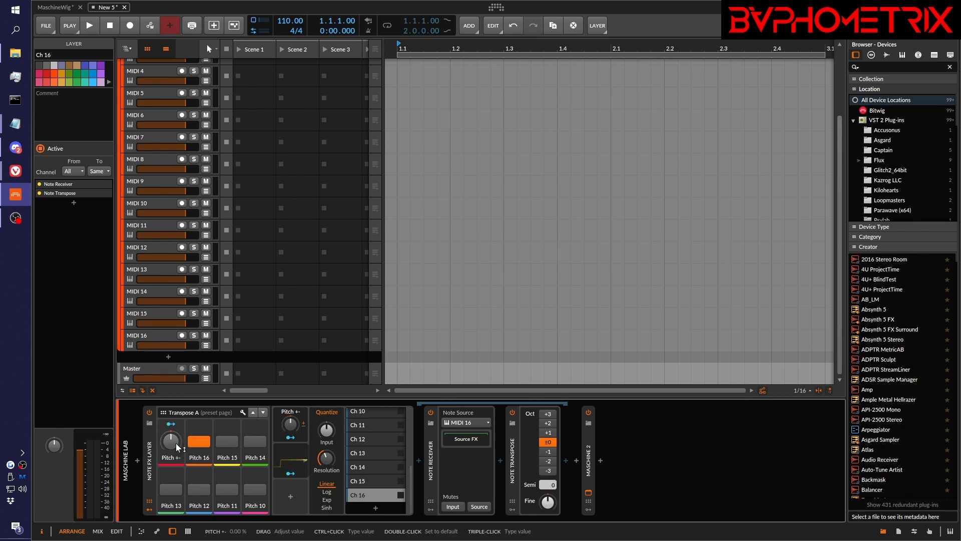
- Sweep the Pitch +- macro up to about 30 % and back down to about -2 % to test the quantized pitch steps
left_click_drag(175, 440, 224, 448)
left_click_drag(167, 440, 167, 434)
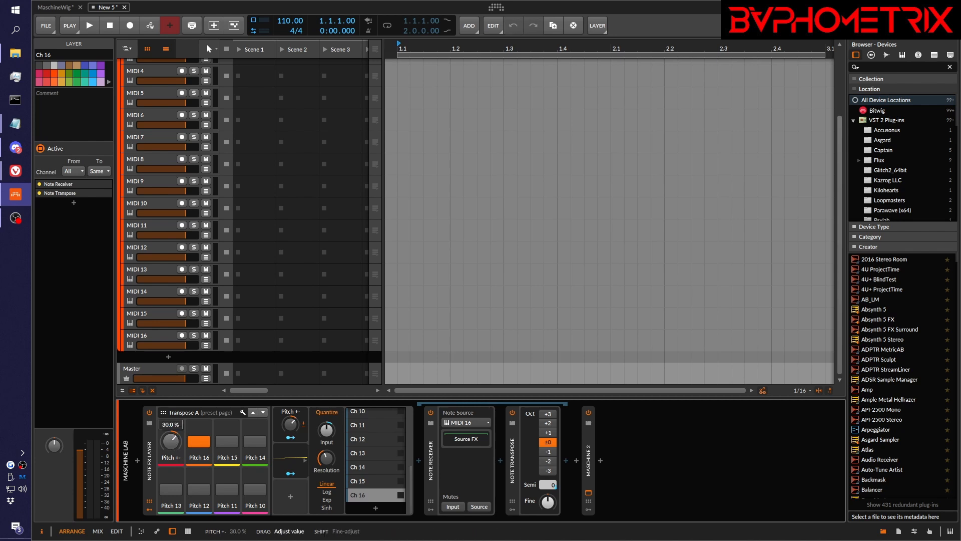
left_click_drag(170, 441, 170, 492)
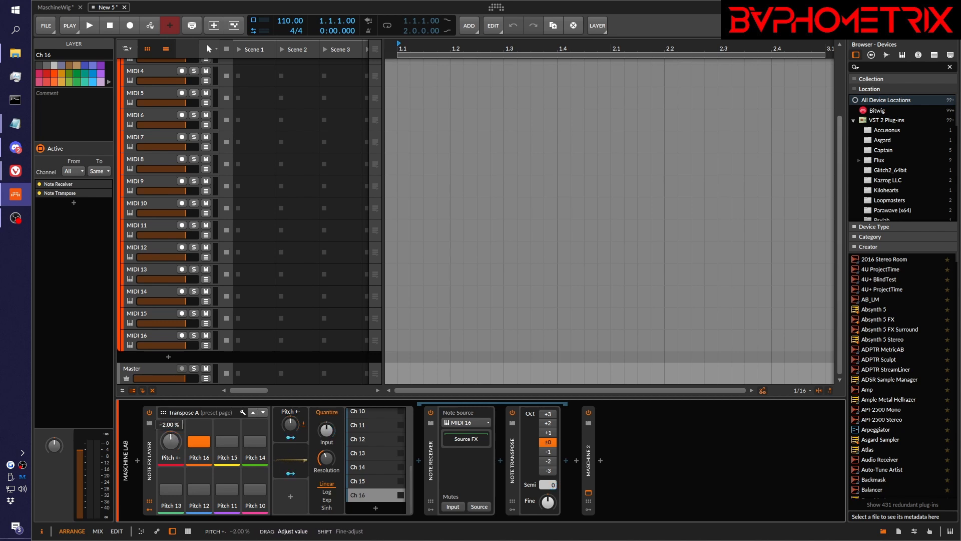
- Switch on Pitch 14 and Pitch 12, and compare the Note Transpose devices of the Ch 15 and Ch 14 layers
left_click(265, 443)
left_click(200, 492)
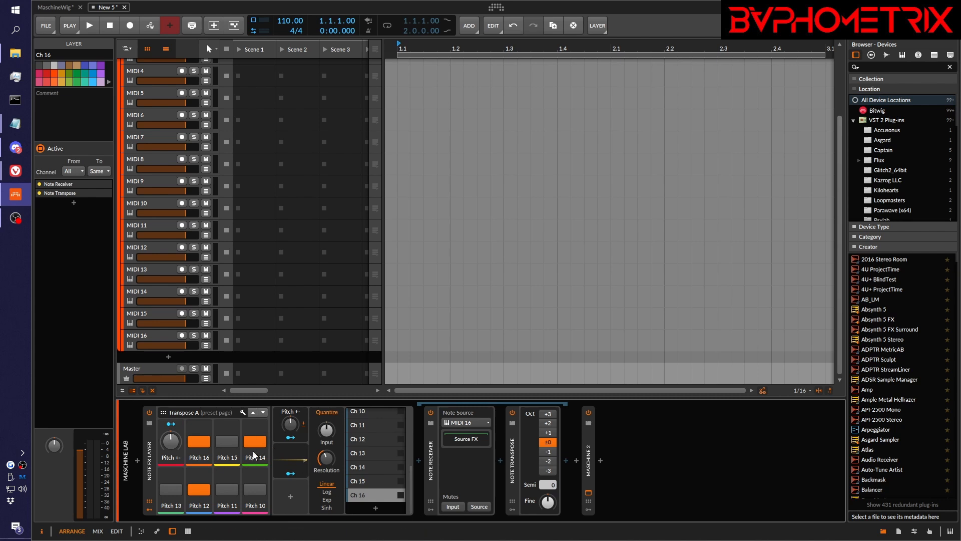
left_click(370, 481)
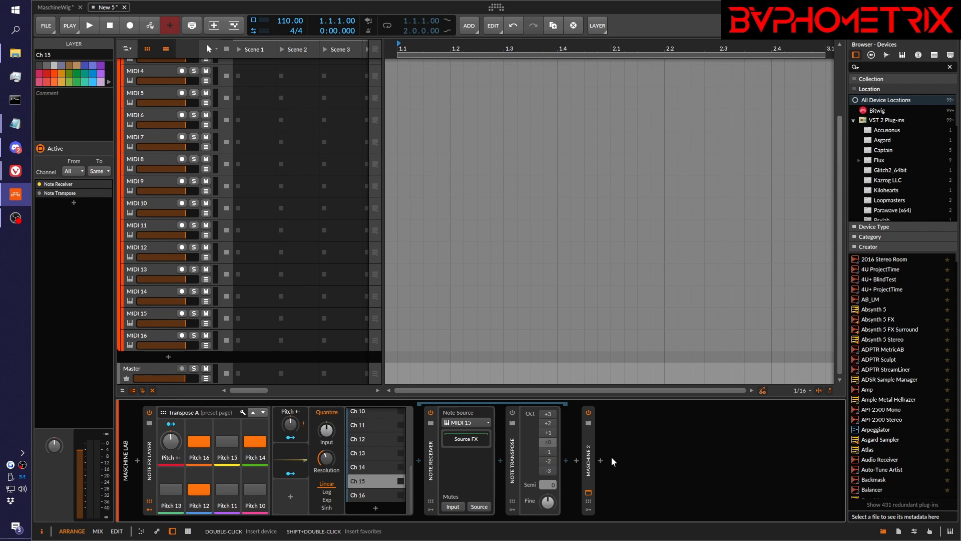
left_click(384, 468)
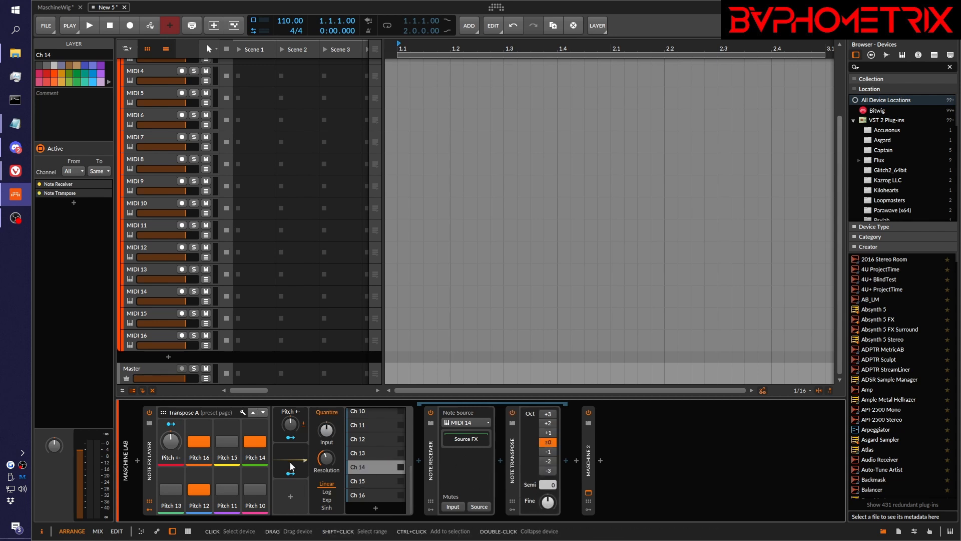
- Raise the Pitch +- macro and check the Note Transpose response in the Ch 16, Ch 12 and Ch 13 layers
left_click_drag(170, 441, 171, 421)
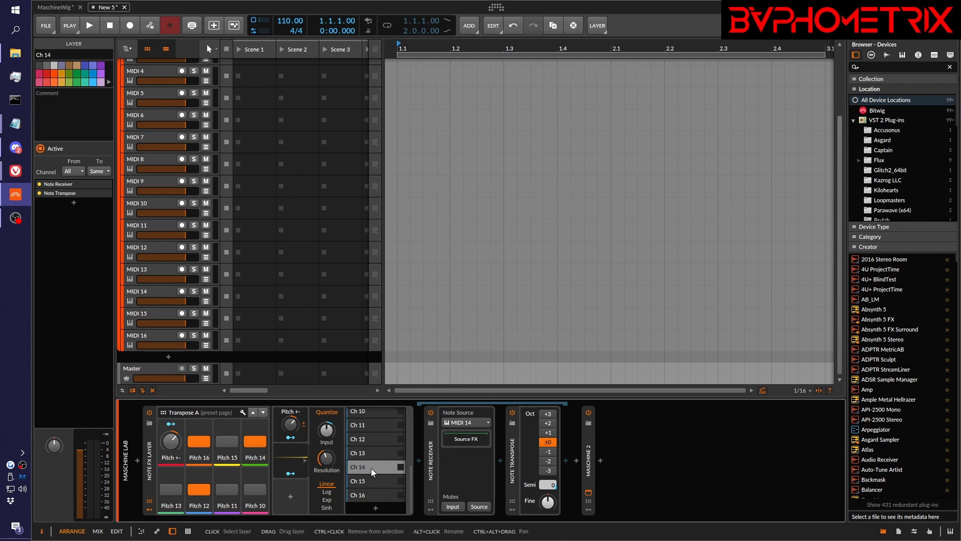
left_click(377, 495)
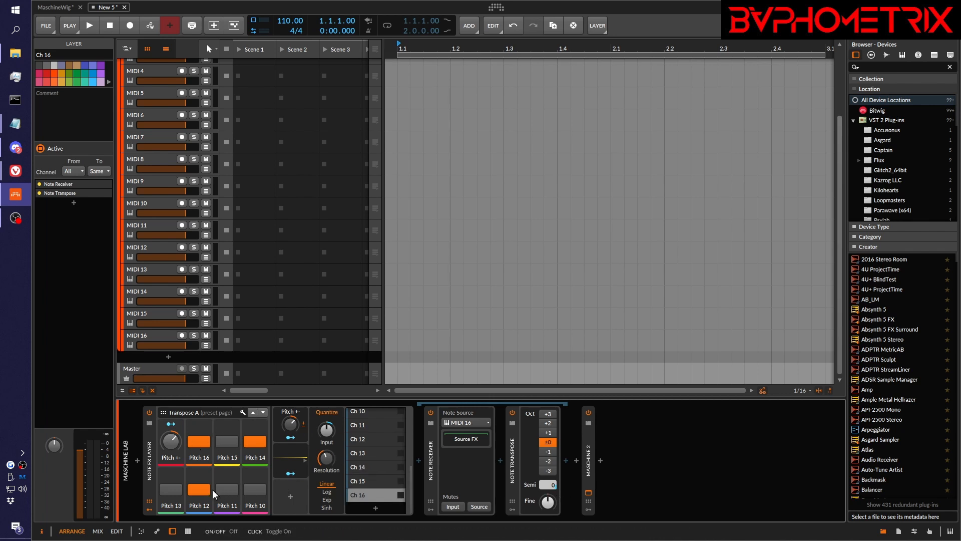
left_click(370, 441)
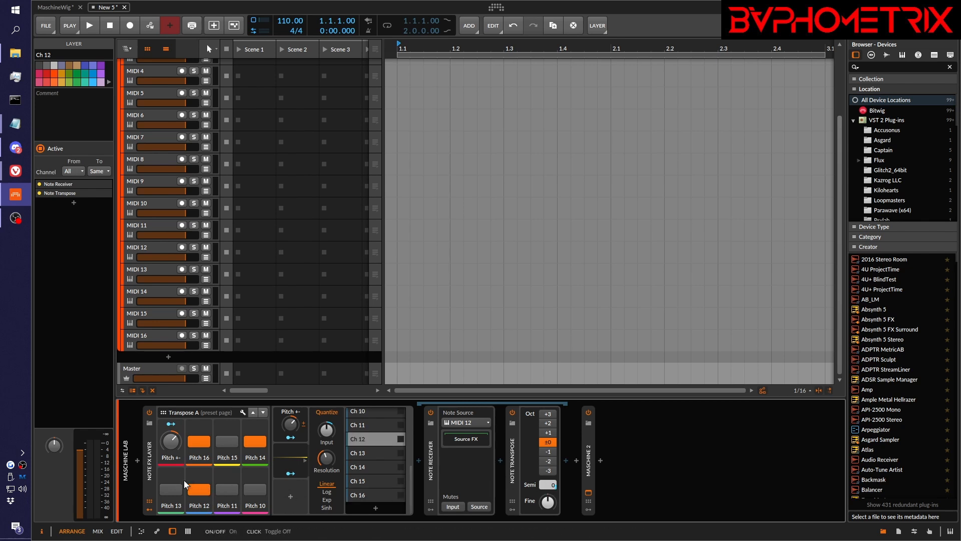
left_click(367, 452)
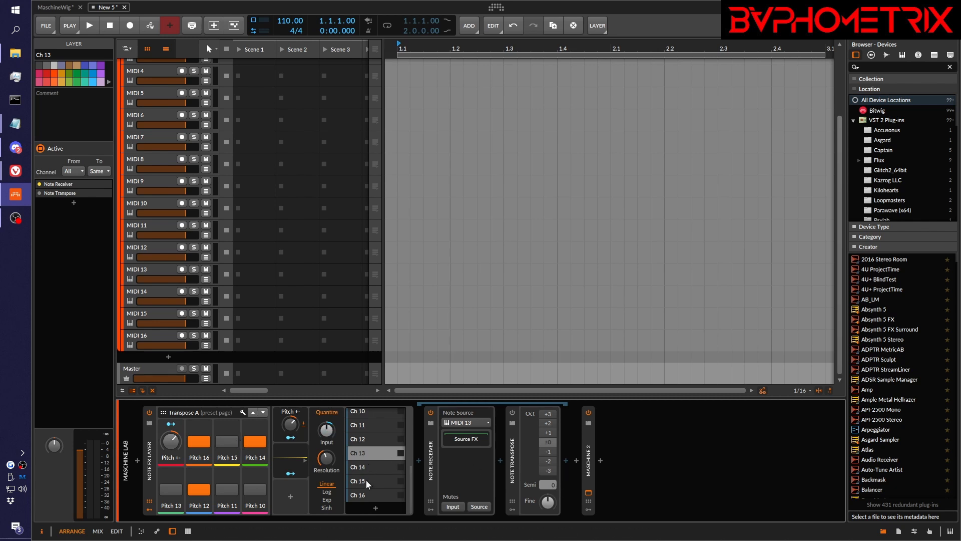
- Open the Ch 10 layer's device chain and switch on the Pitch 10 remote control
left_click(374, 412)
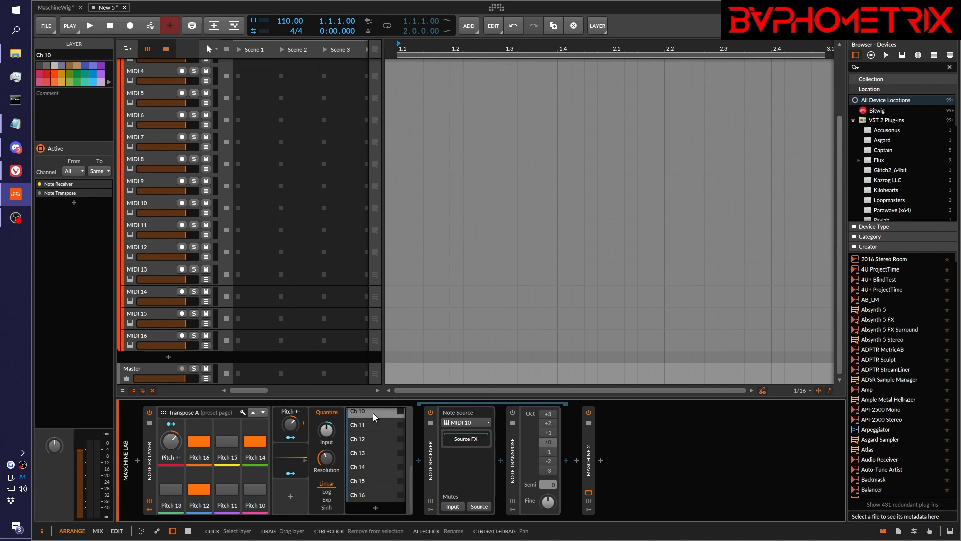
left_click(251, 493)
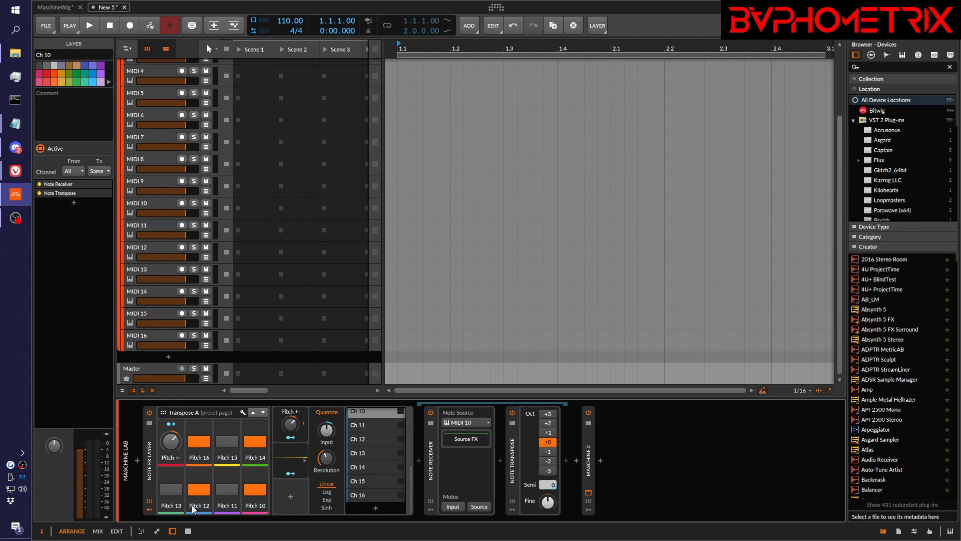
- Hide the Note FX Layer's modulators and switch off Pitch 14, Pitch 10, Pitch 12 and Pitch 16
left_click(148, 507)
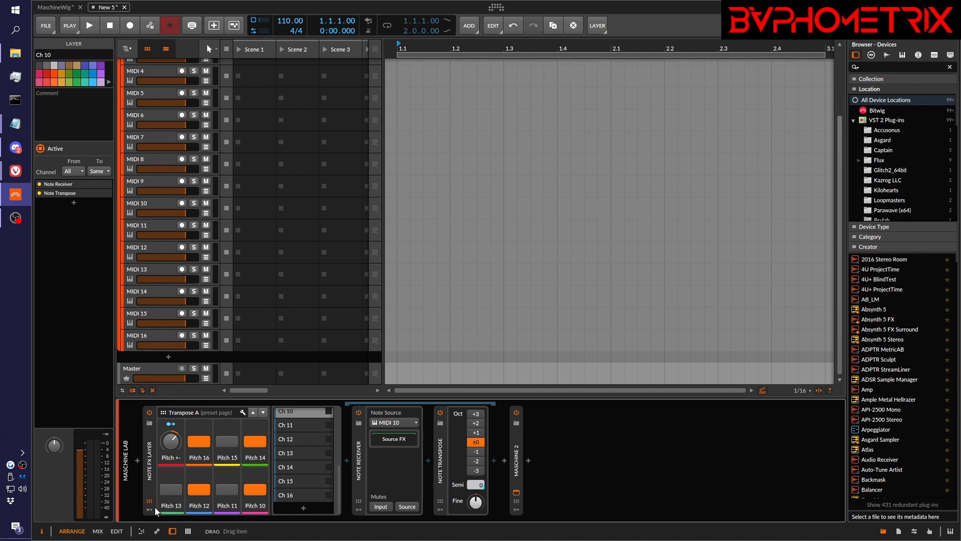
left_click(257, 444)
left_click(254, 489)
left_click(201, 488)
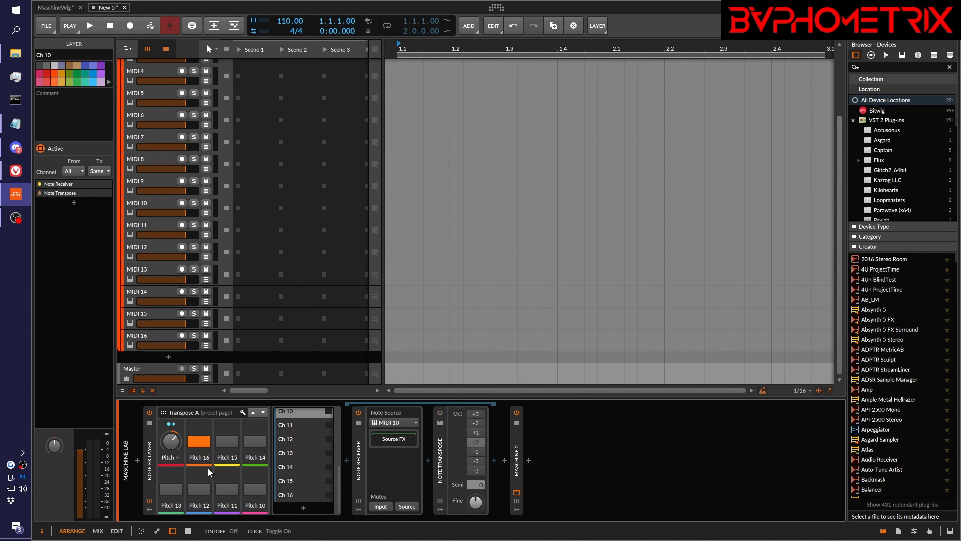
left_click(201, 441)
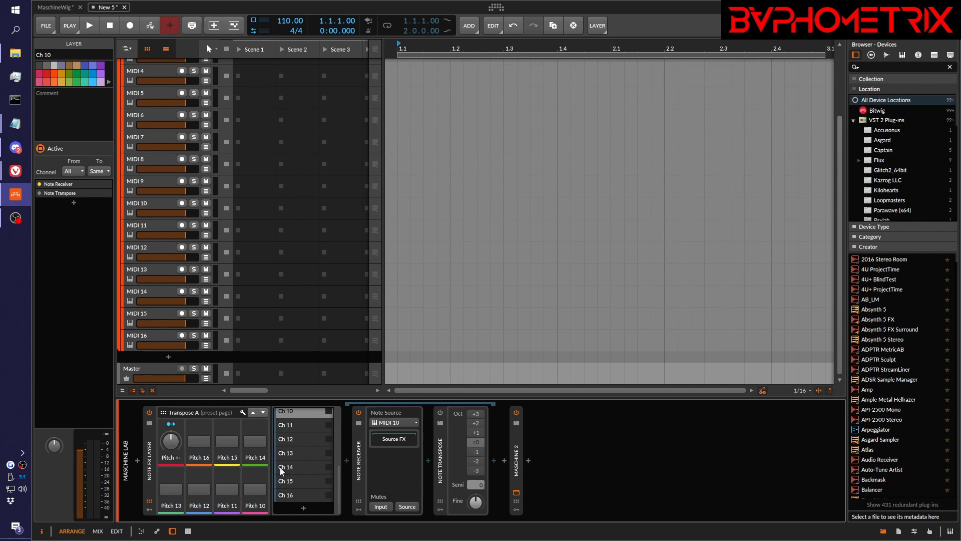
- Review the Ch 1 and Ch 3 layers of the Note FX Layer and reset the Pitch +- macro to its default
scroll(311, 416, "up", 3)
left_click(310, 415)
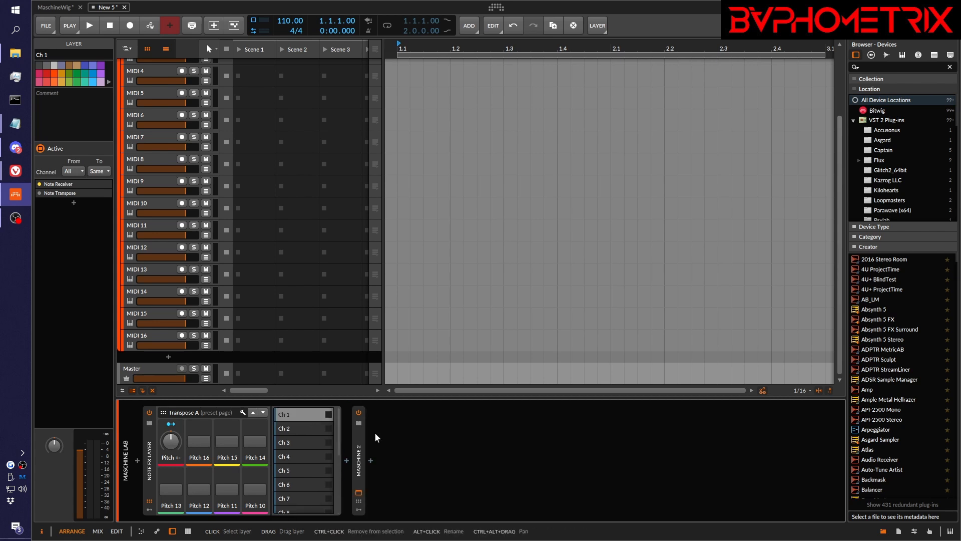
left_click(304, 444)
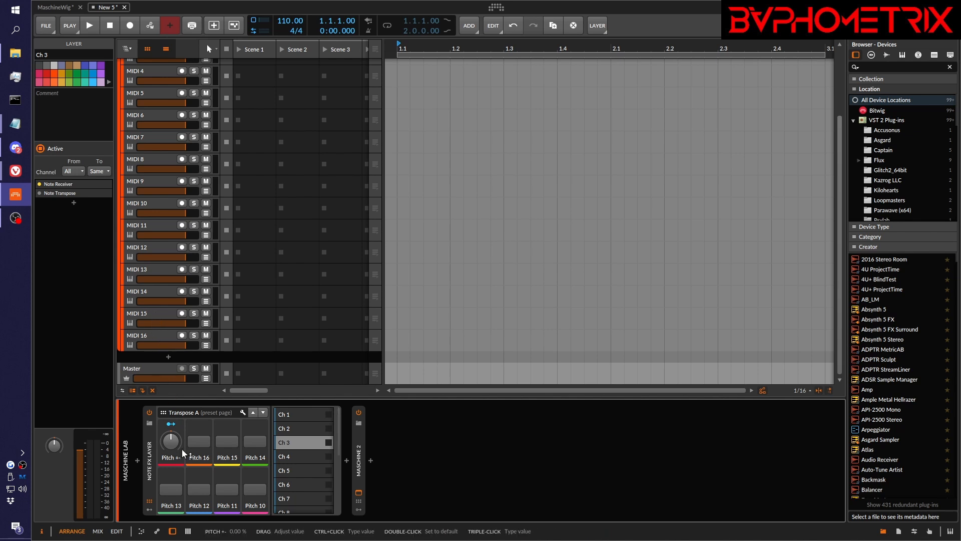
left_click(321, 415)
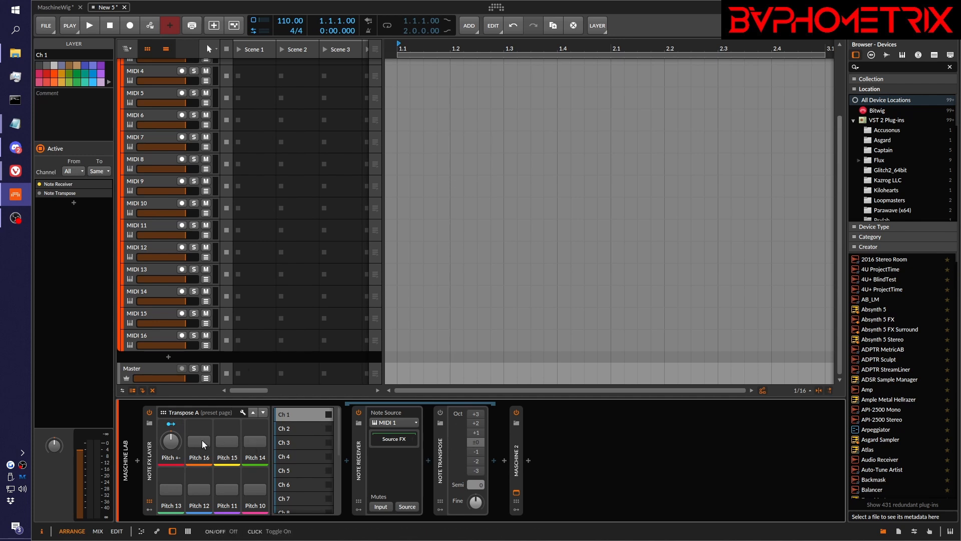
mouse_move(177, 442)
left_mouse_down()
mouse_move(177, 405)
mouse_move(177, 443)
left_mouse_up()
double_click(177, 443)
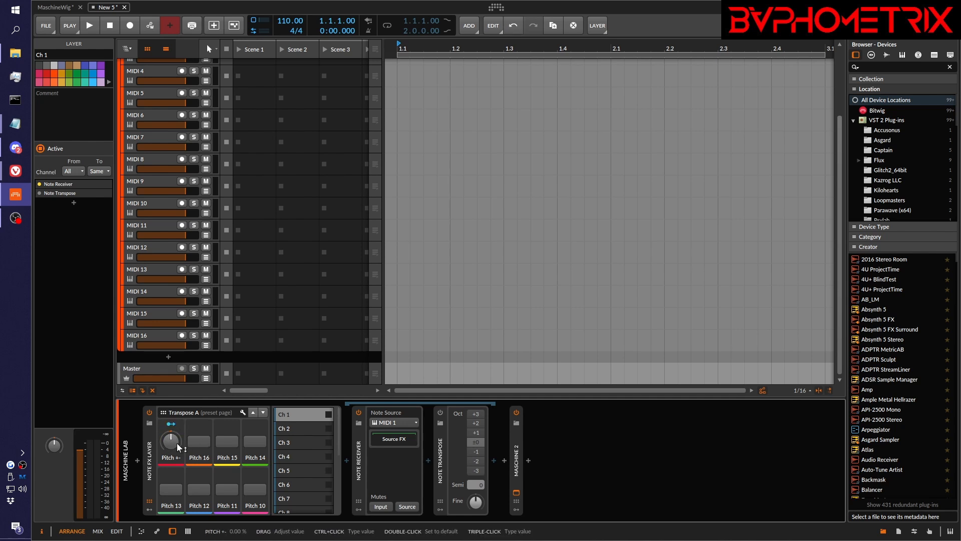
left_click(286, 415)
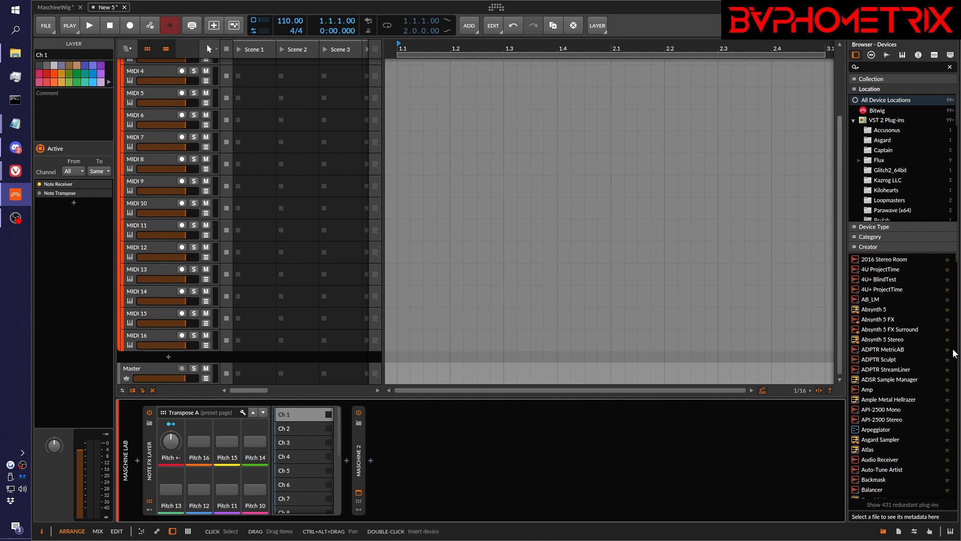
- Return to the first MIDI tracks and bring the Maschine 2 plug-in window into view over the arranger
key("alt+Tab")
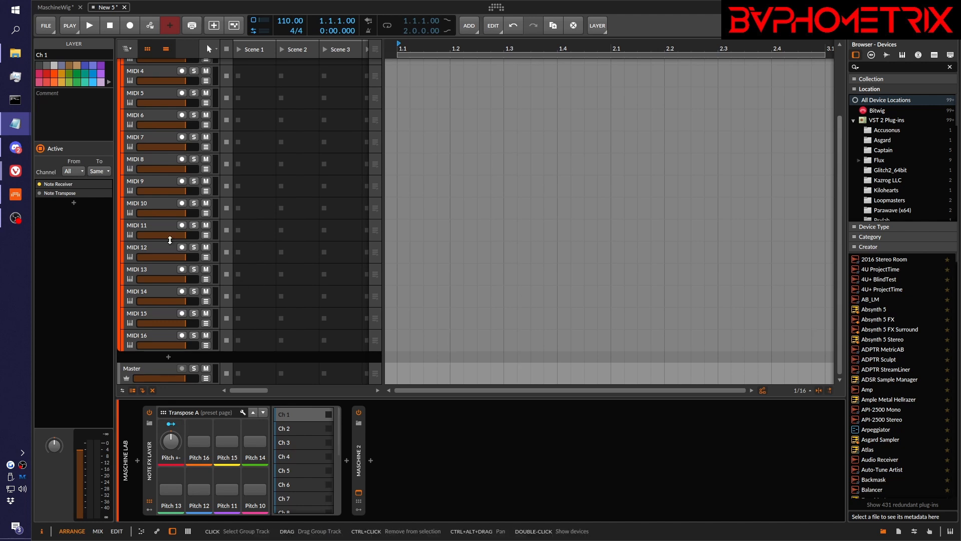
scroll(170, 239, "up", 3)
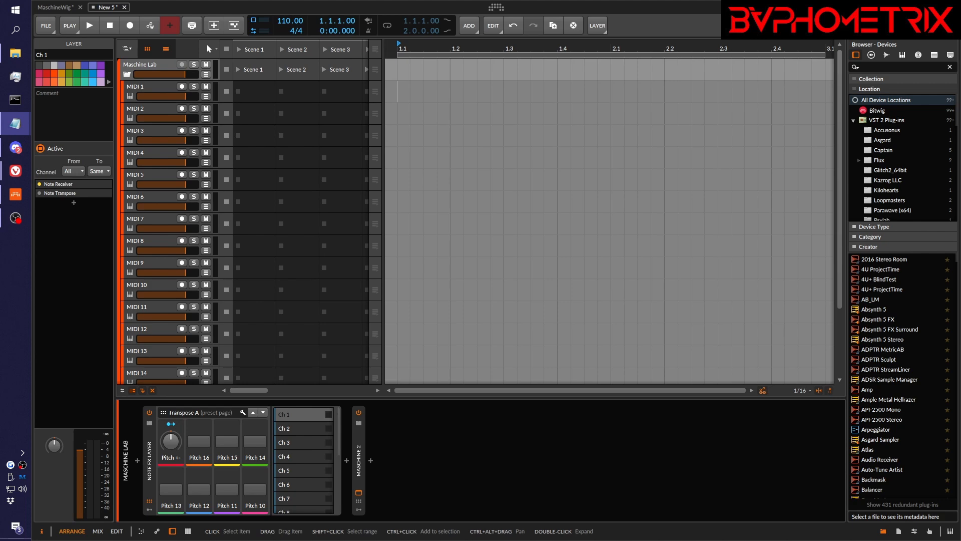
left_click_drag(960, 89, 680, 88)
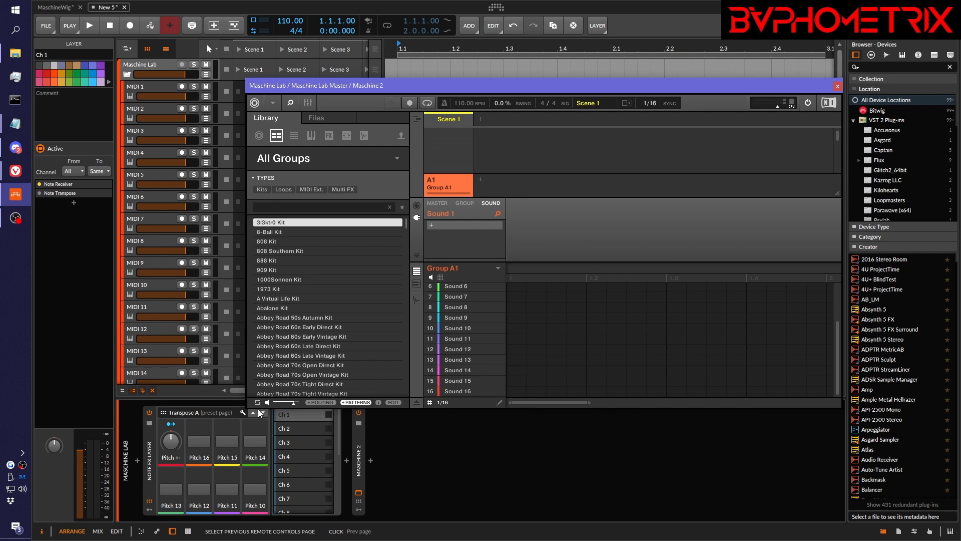
- Load the Eatn Up Kit from the Basement Era group library into Maschine group A1 with its patterns
scroll(302, 392, "down", 3)
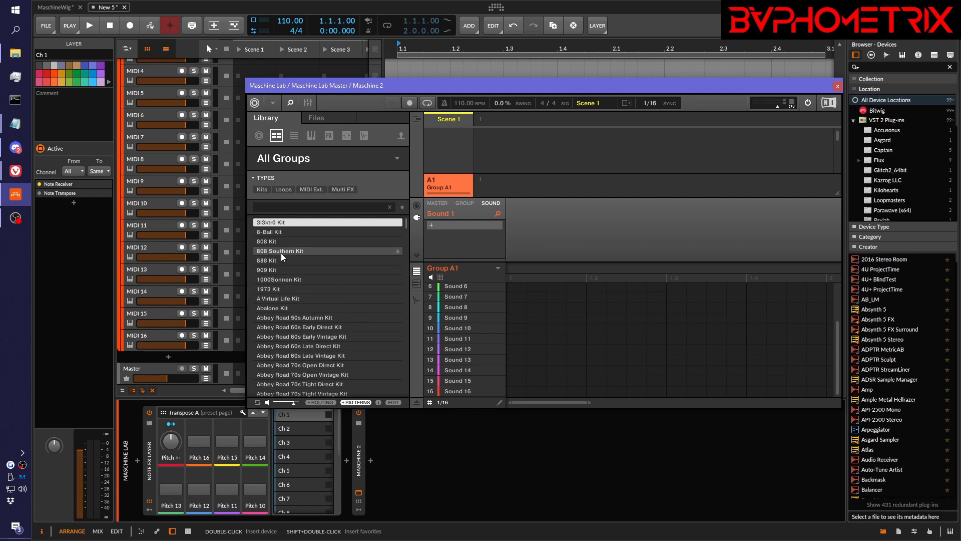
left_click(314, 160)
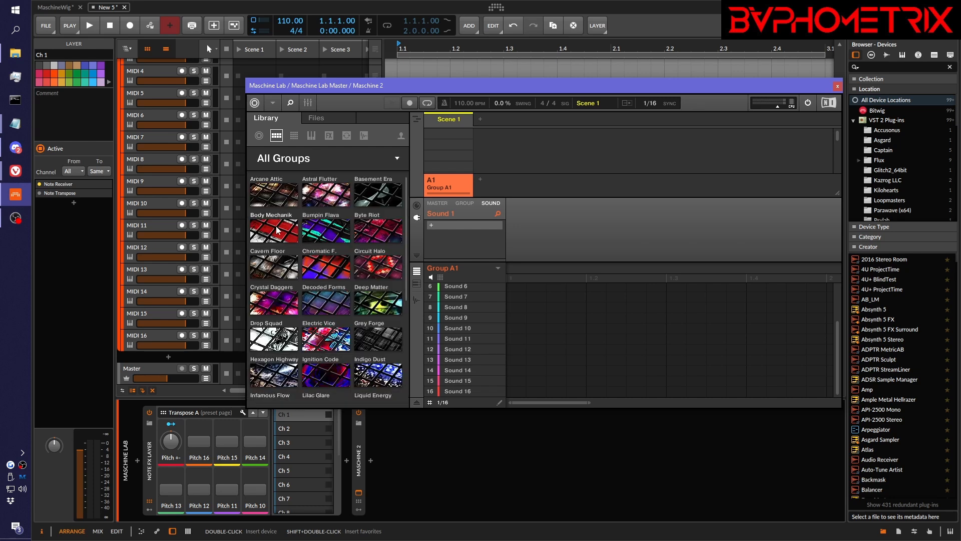
left_click(374, 193)
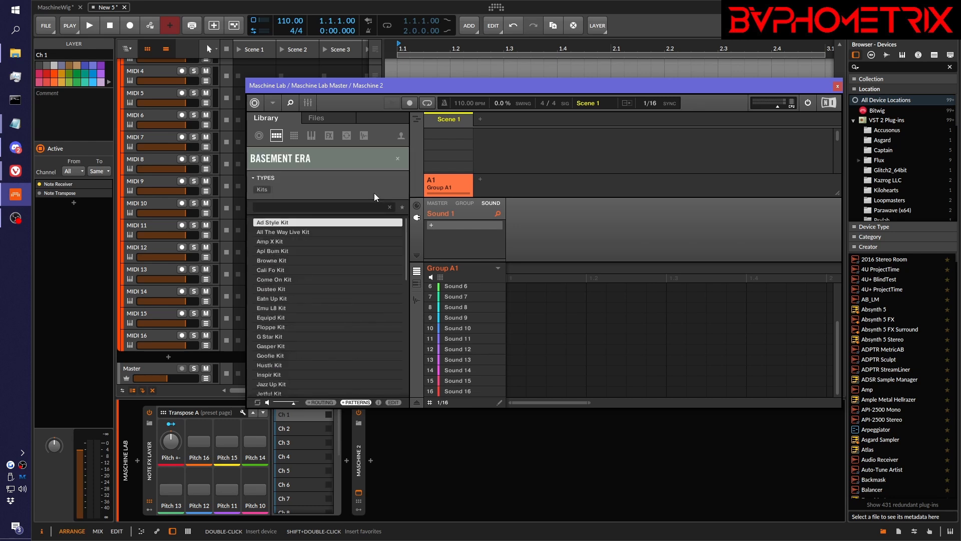
left_click(268, 298)
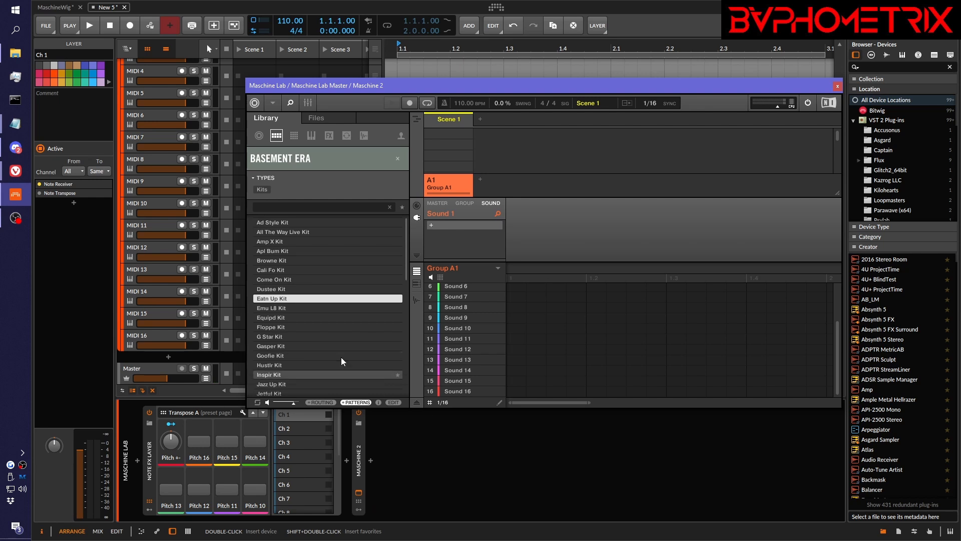
double_click(275, 299)
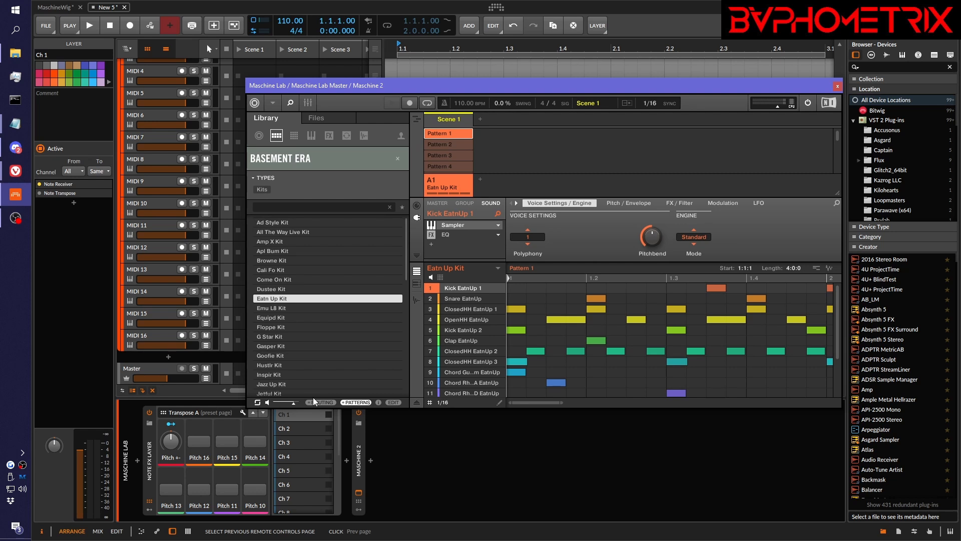
- Load the Come On Kit into group A1 and examine the first sound's audio and MIDI input and output settings
left_click(268, 281)
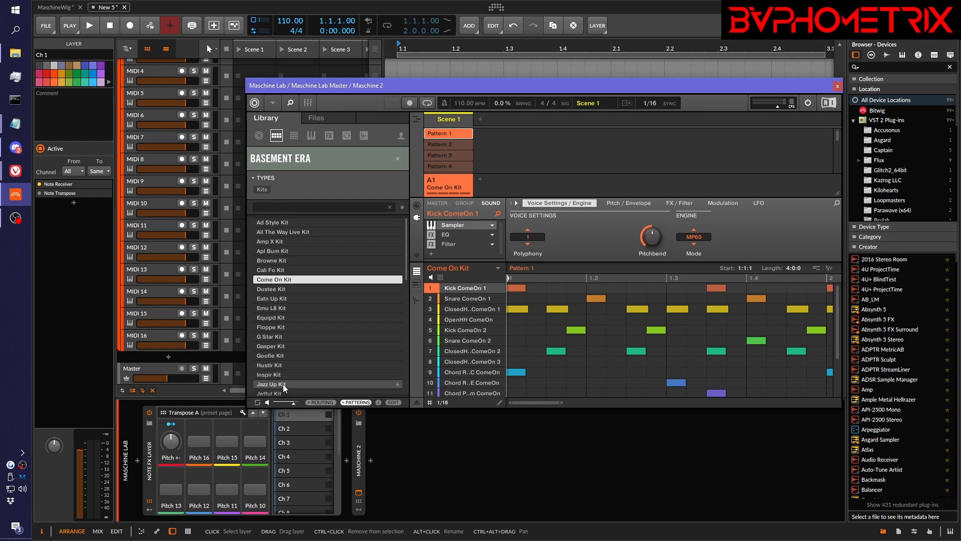
left_click(419, 205)
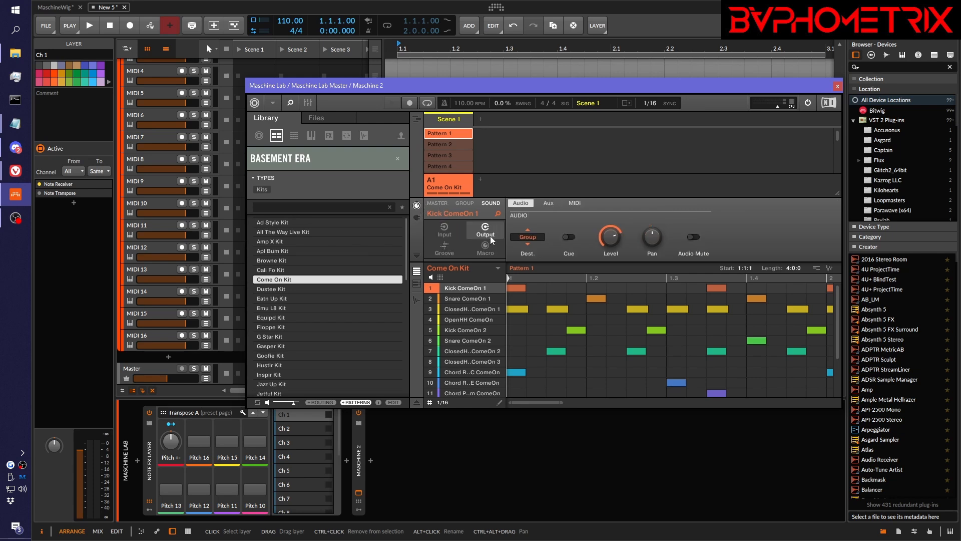
left_click(449, 226)
left_click(550, 203)
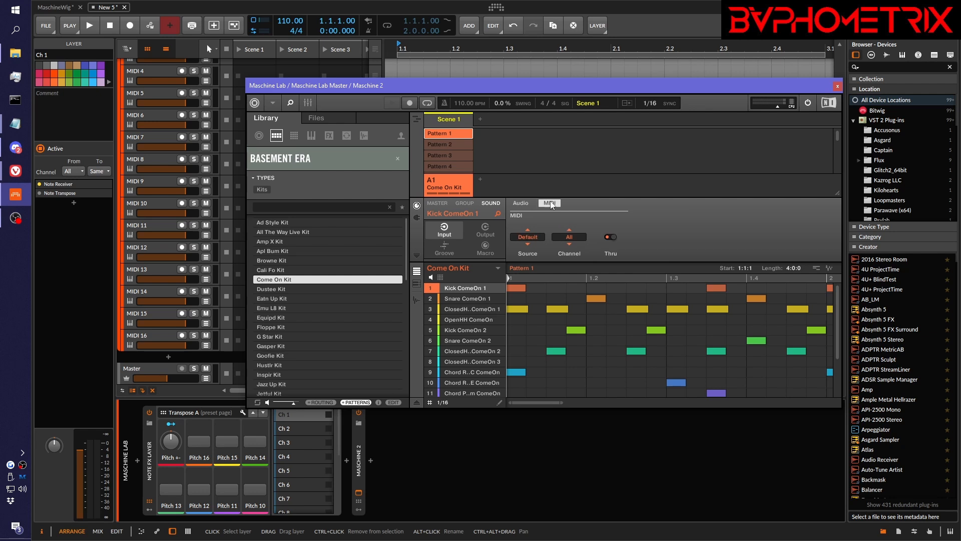
left_click(527, 203)
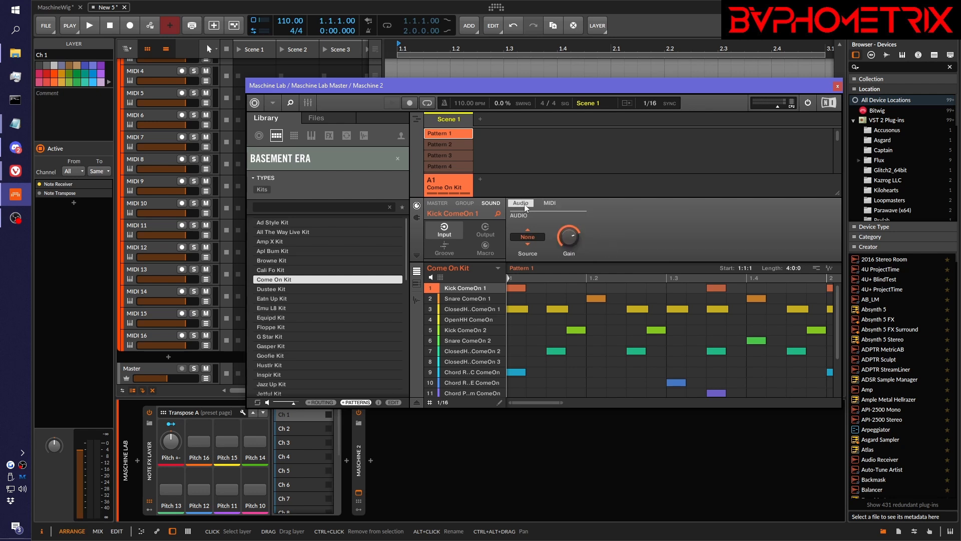
left_click(485, 230)
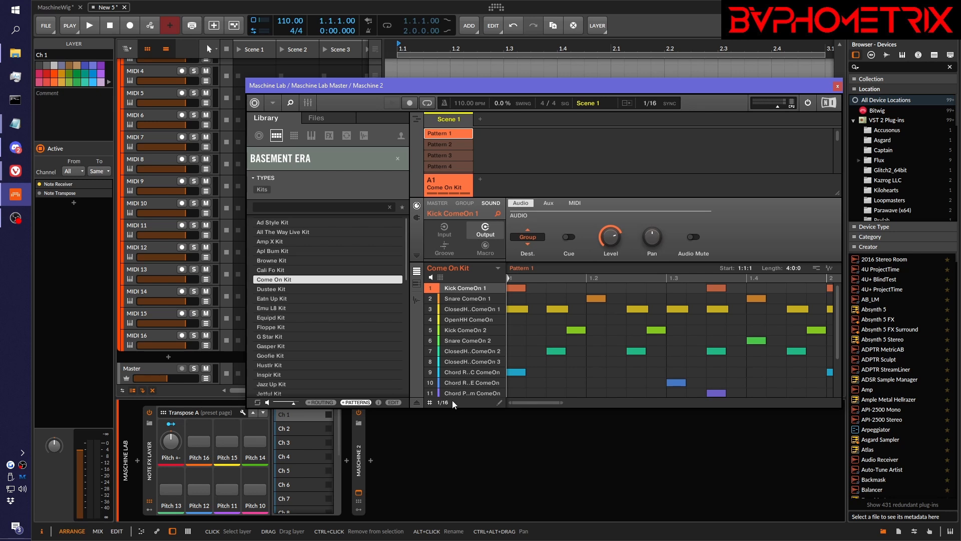
- Examine the MIDI input and audio output routing of group A1 as a whole
left_click(463, 202)
left_click(445, 232)
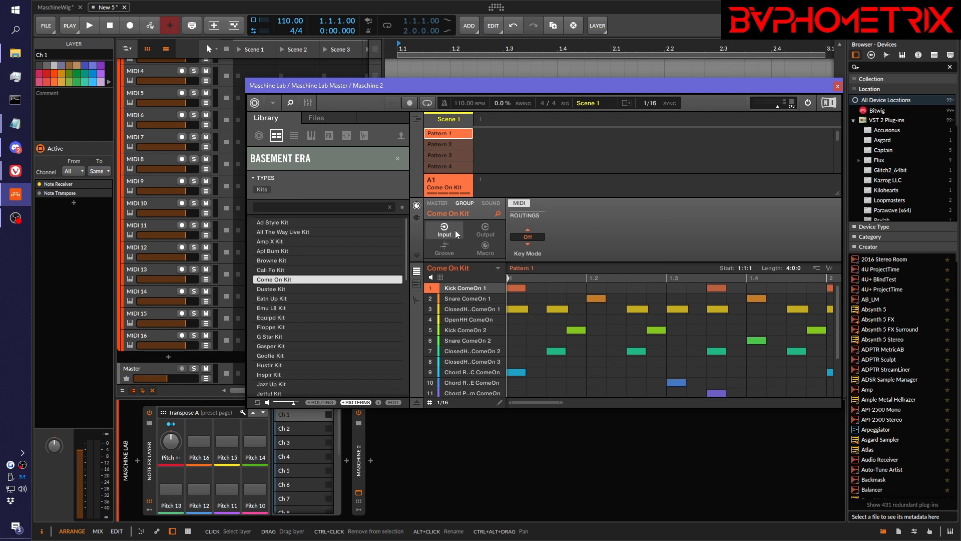
left_click(485, 230)
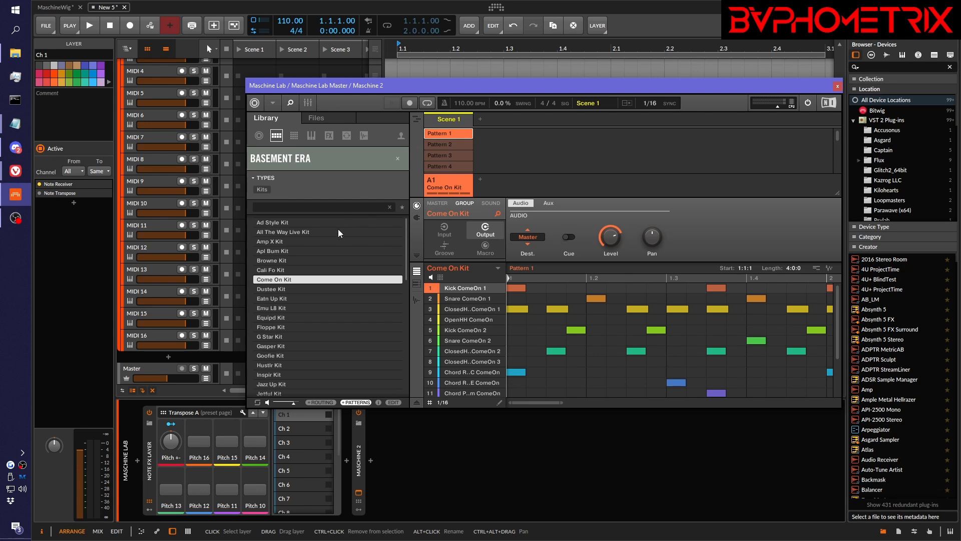
- Delete the Come On Kit from group A1, show the empty group's MIDI input routing and shift the Maschine window slightly
right_click(458, 182)
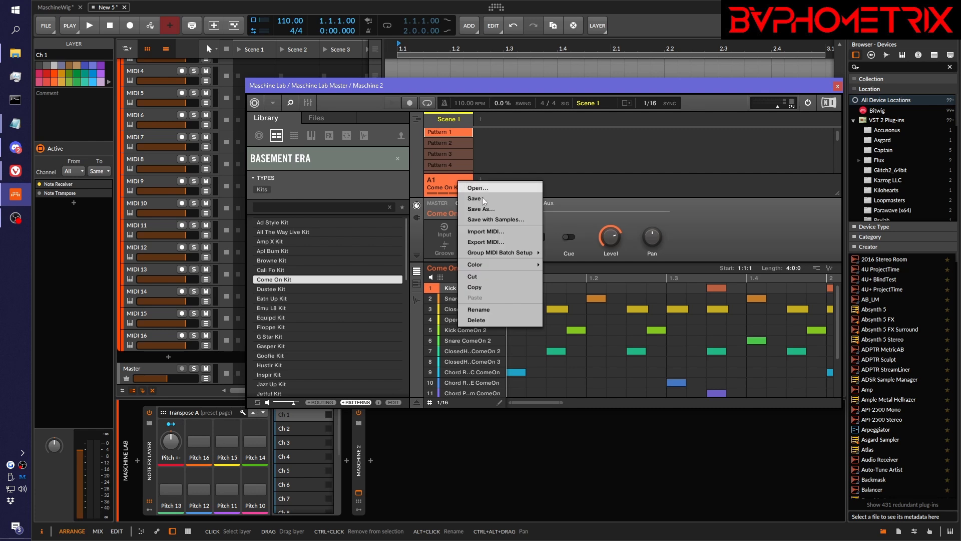
left_click(478, 320)
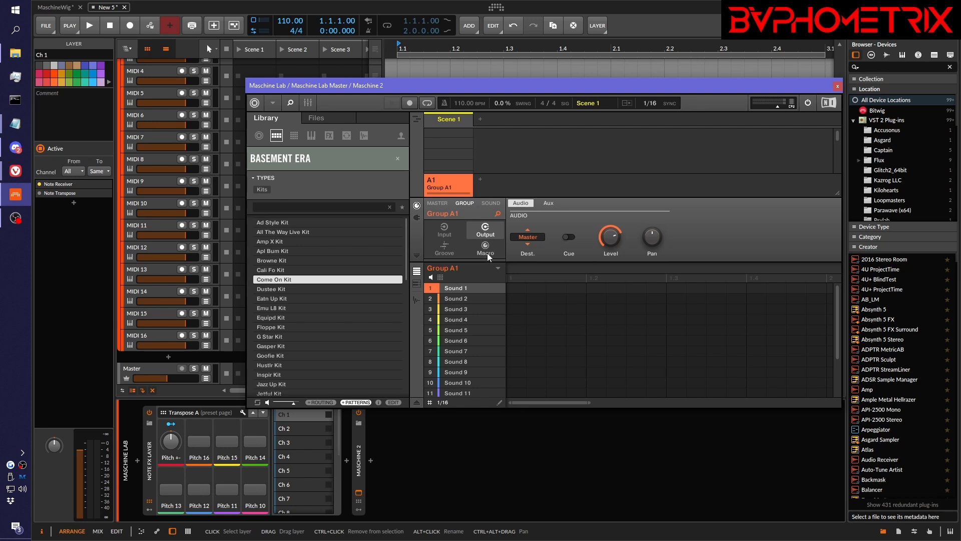
left_click(446, 230)
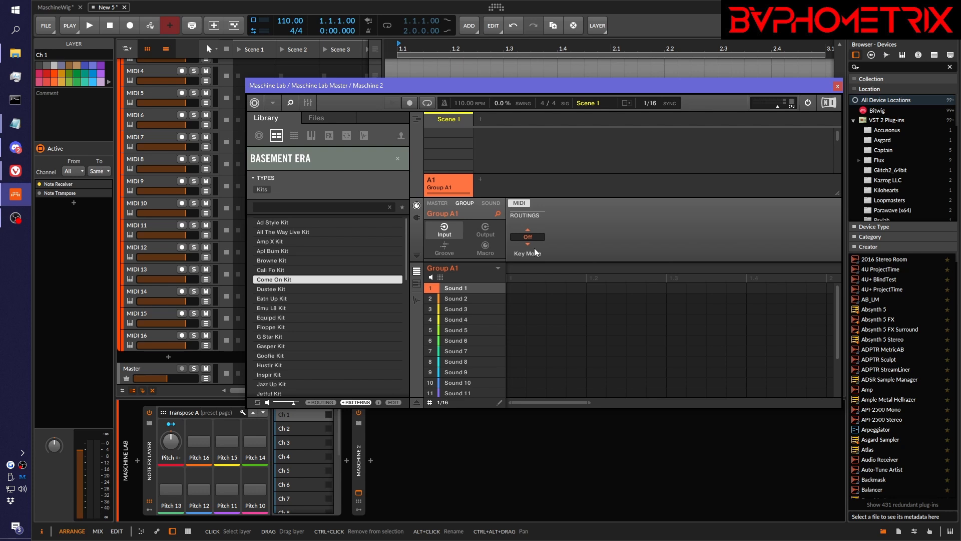
left_click_drag(377, 88, 414, 83)
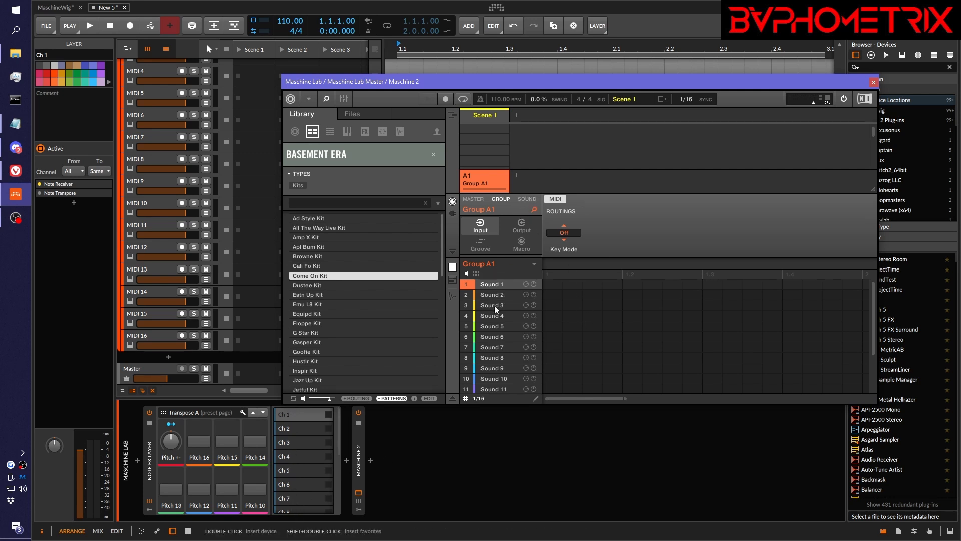
- Set Sound 1 of group A1 to receive MIDI from the Host source on channel 1
left_click(524, 200)
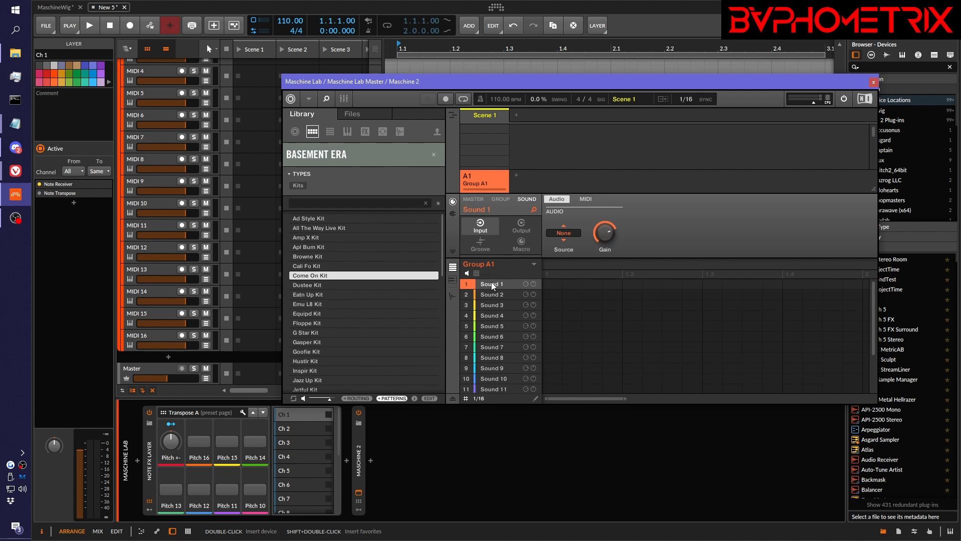
left_click(492, 316)
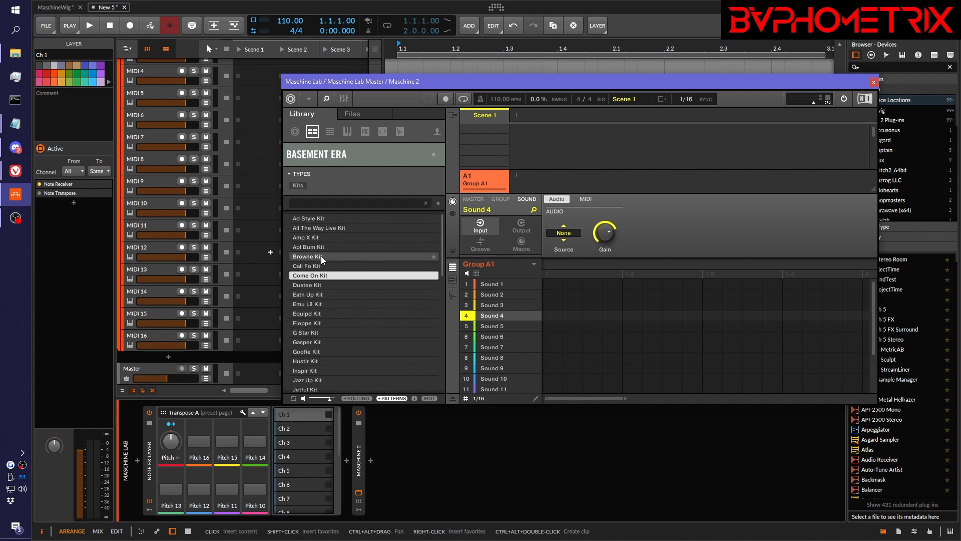
left_click(495, 284)
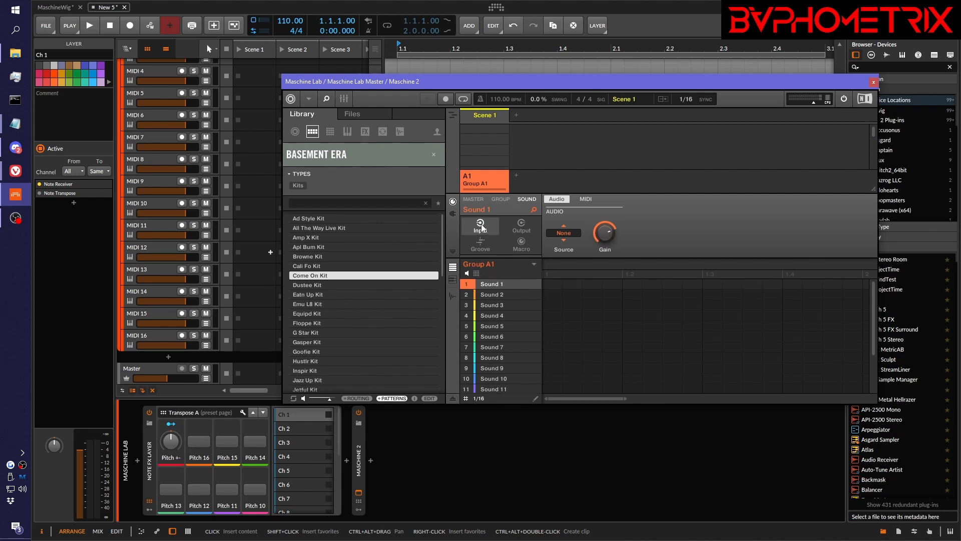
left_click(583, 200)
left_click(570, 234)
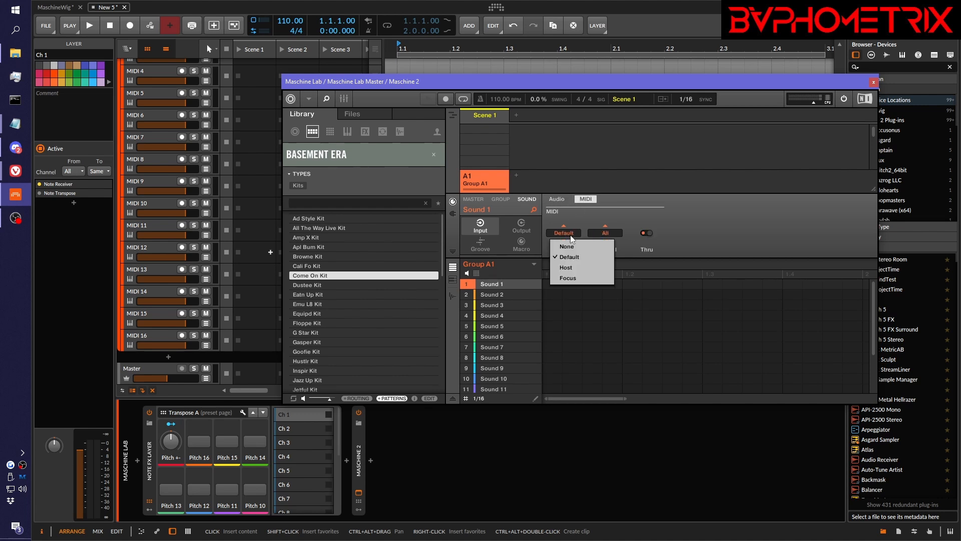
left_click(572, 264)
left_click(609, 230)
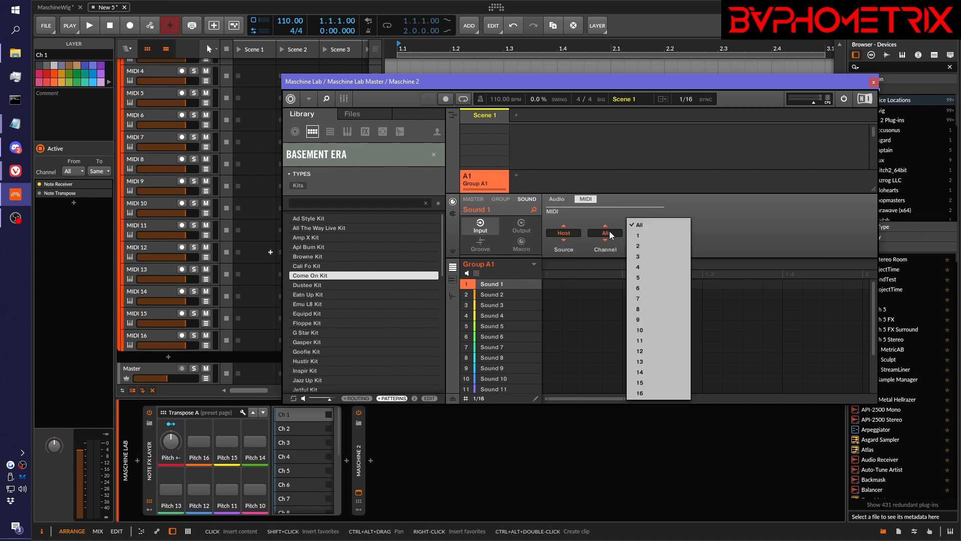
left_click(641, 236)
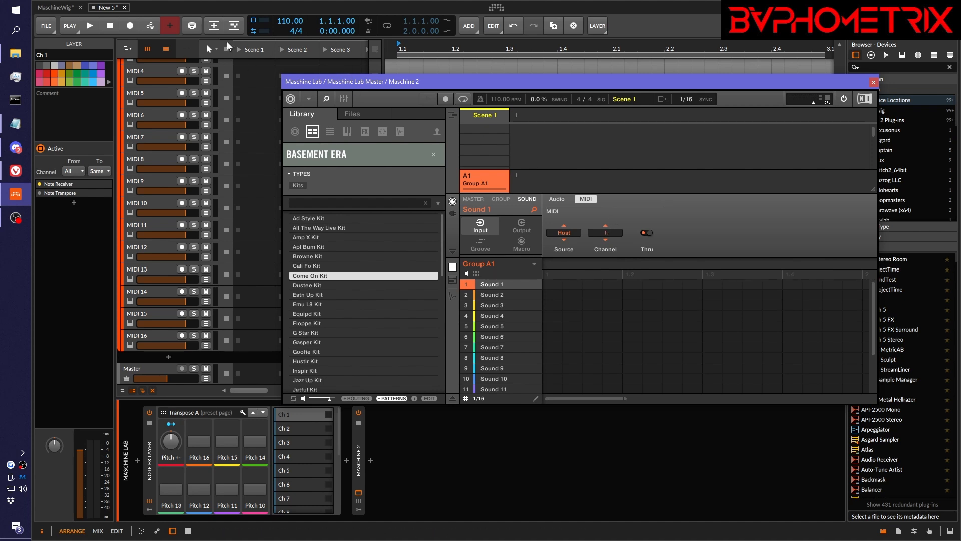
- Set Sound 2's MIDI input source to Host and its channel to 2
left_click(498, 294)
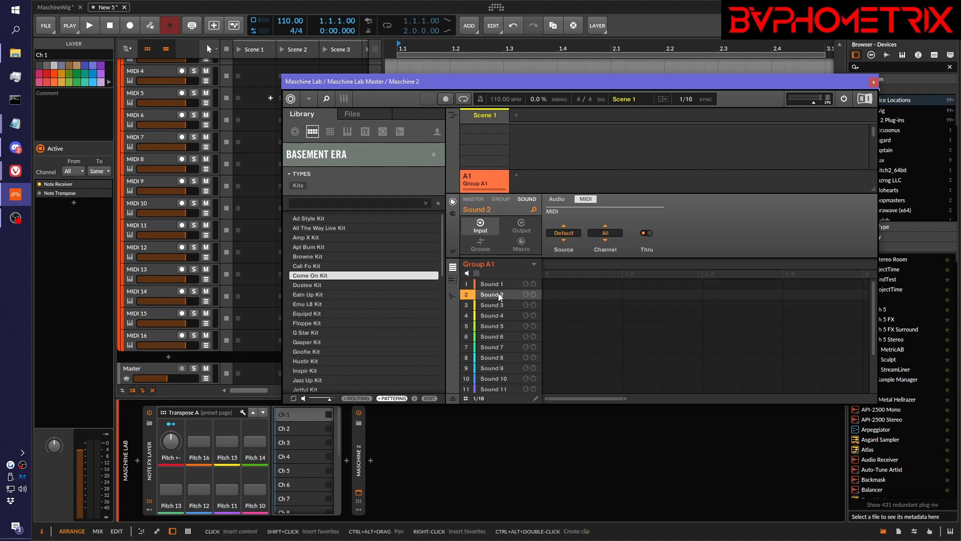
left_click(575, 236)
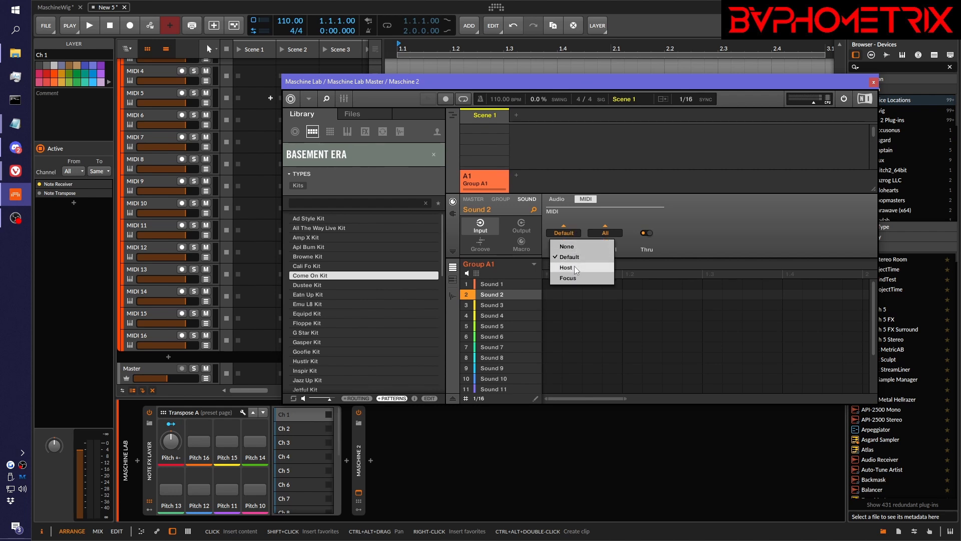
left_click(575, 265)
left_click(596, 232)
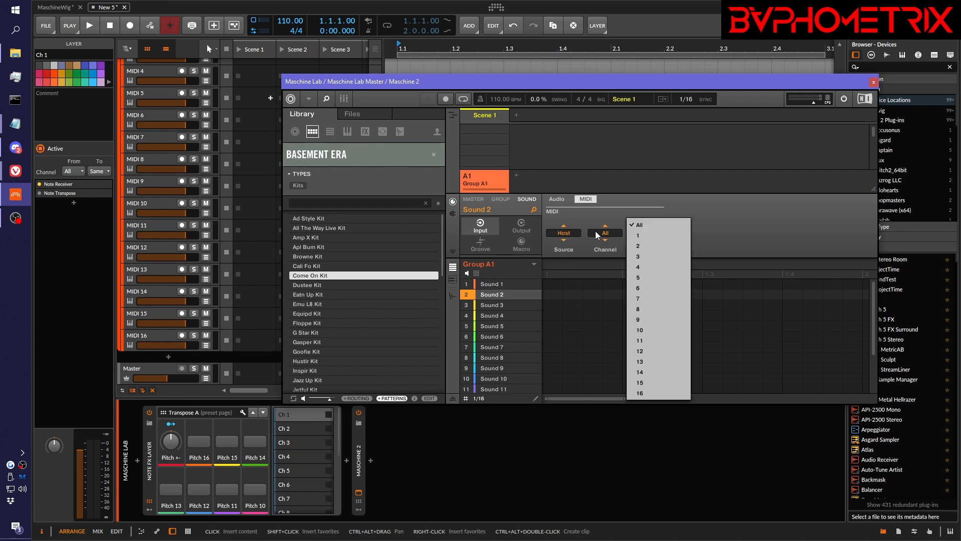
left_click(639, 244)
- Set Sound 3's MIDI input source to Host and its channel to 3
left_click(488, 304)
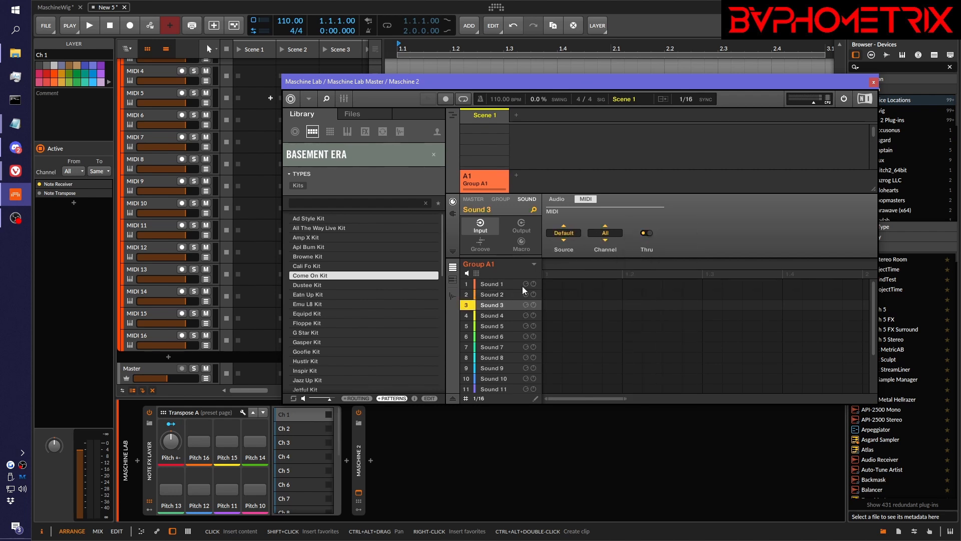
left_click(571, 234)
left_click(569, 267)
left_click(605, 233)
left_click(639, 257)
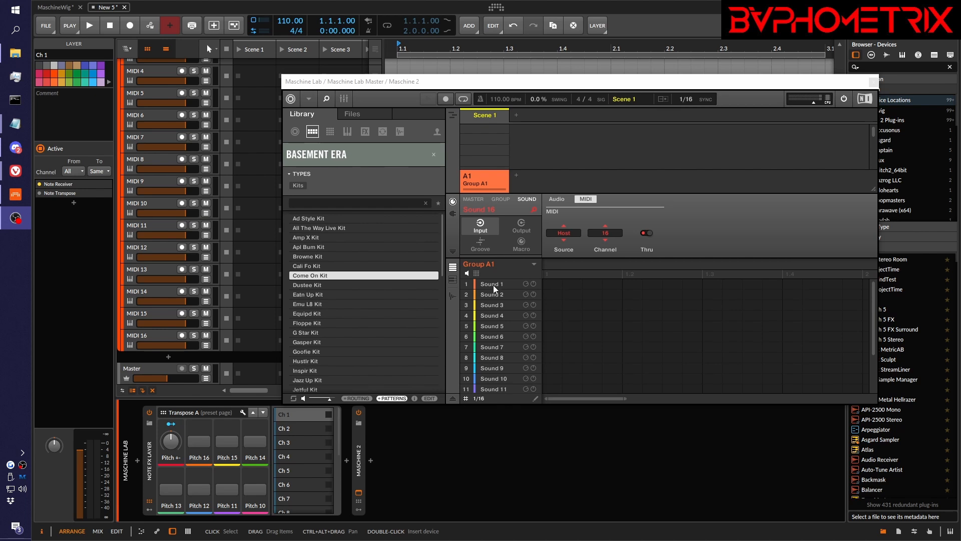
- Go through Sounds 1 to 16 of group A1 and check each one's MIDI input source and channel
left_click(493, 285)
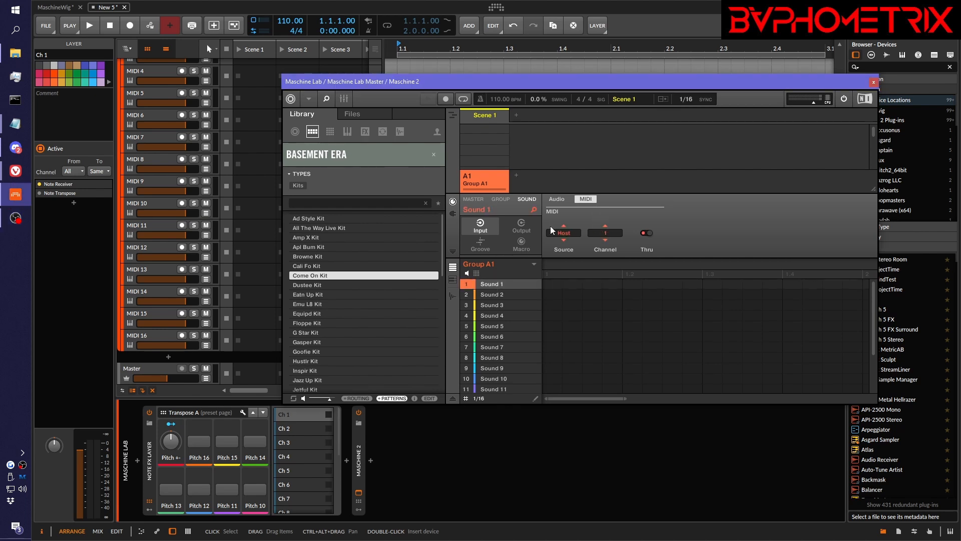
left_click(496, 295)
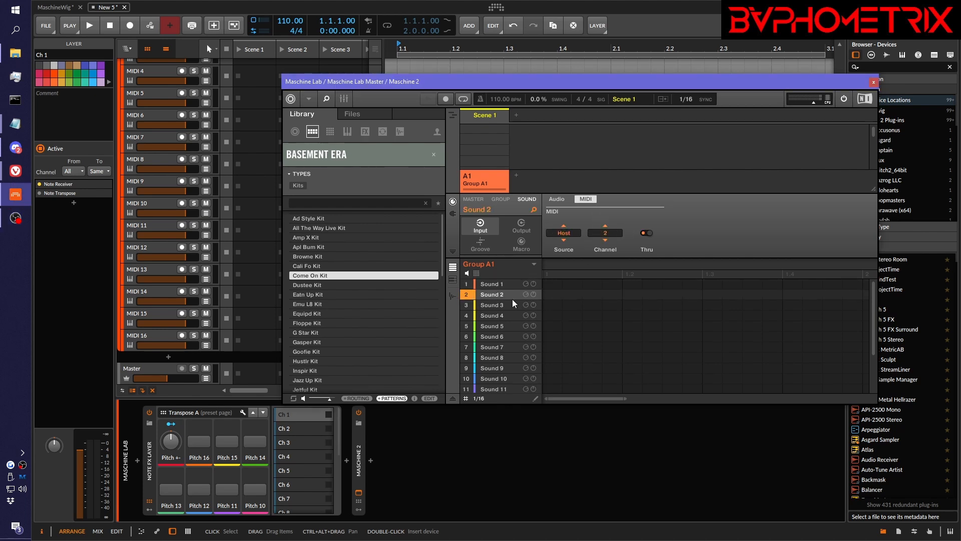
left_click(507, 305)
left_click(497, 318)
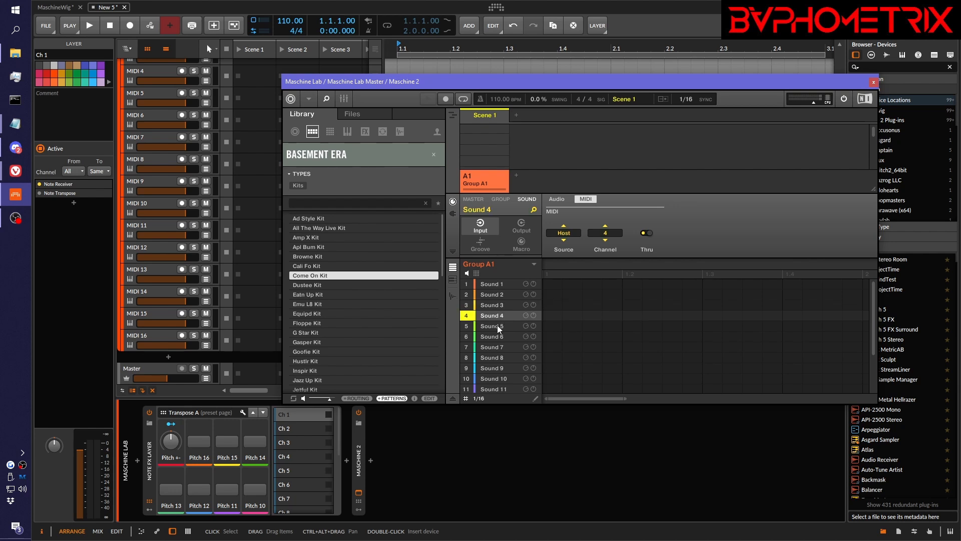
left_click(497, 325)
left_click(492, 337)
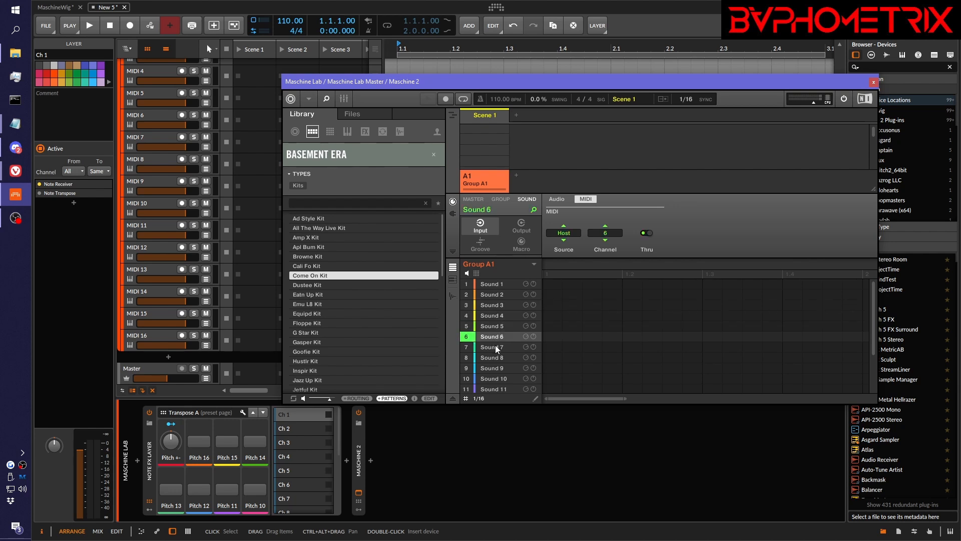
left_click(495, 346)
left_click(495, 357)
left_click(494, 368)
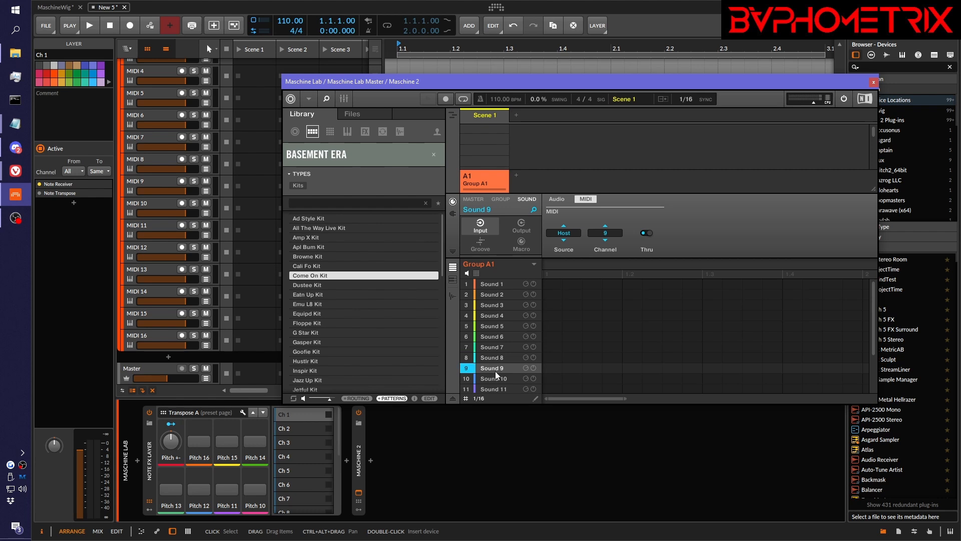
left_click(493, 378)
left_click(496, 383)
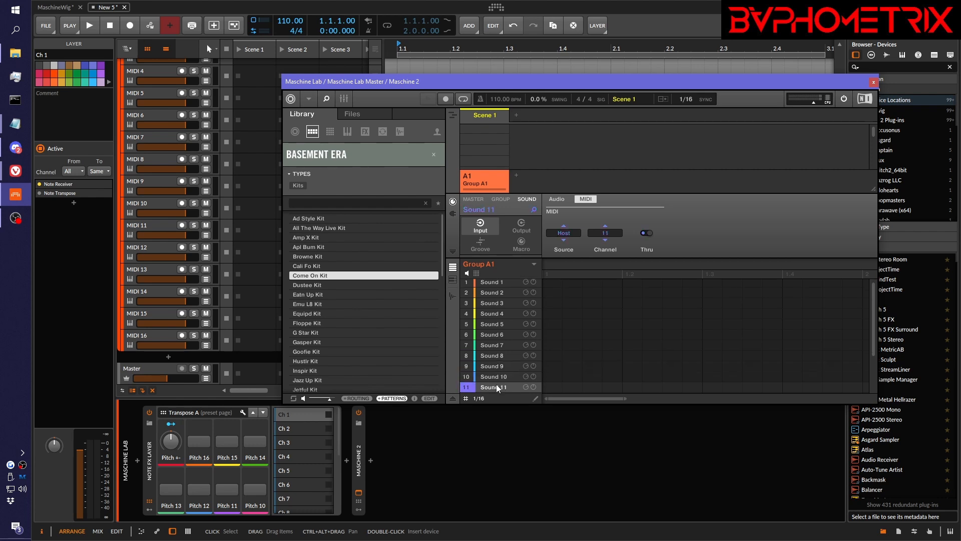
scroll(494, 355, "down", 1)
scroll(494, 356, "down", 1)
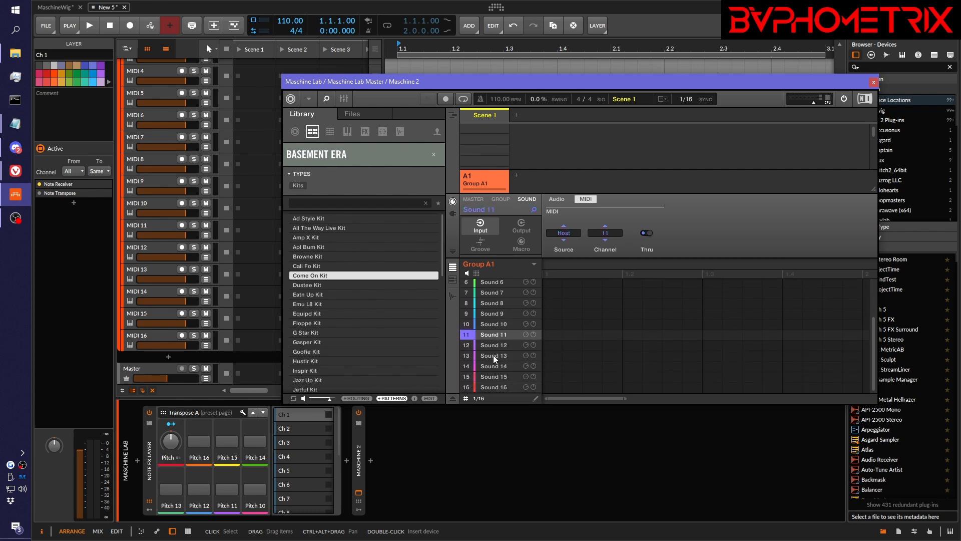
left_click(492, 347)
left_click(493, 353)
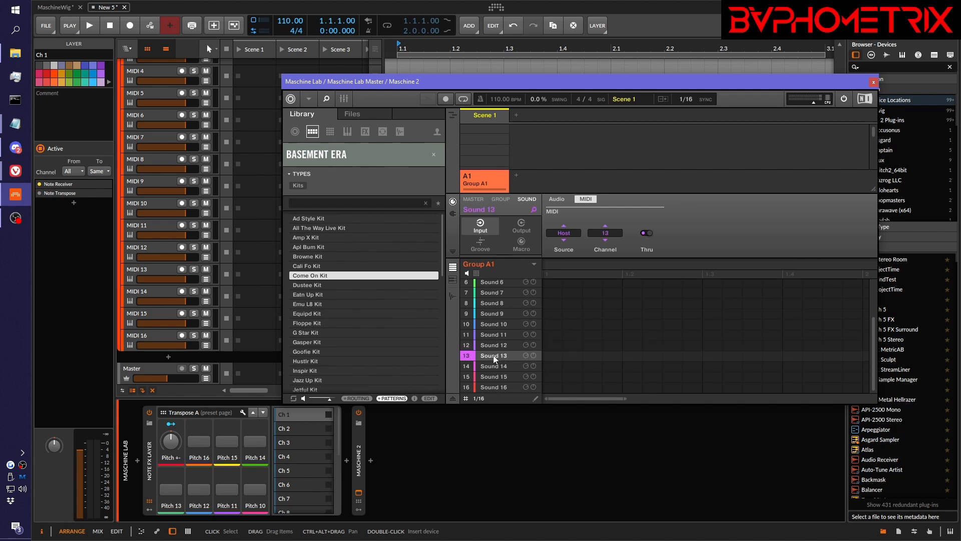
left_click(492, 366)
left_click(492, 376)
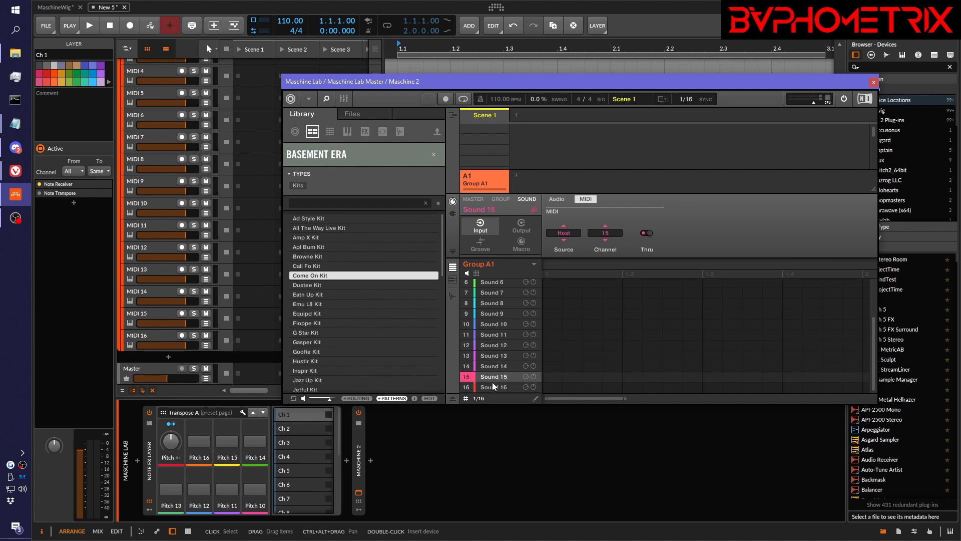
left_click(495, 387)
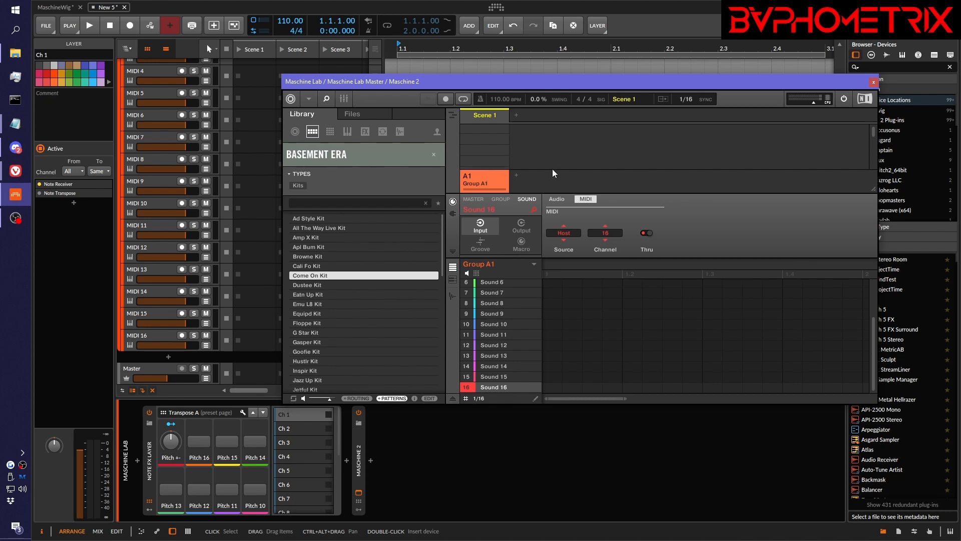
- Add a new group B1 and check the MIDI input settings of several of its sounds
left_click(515, 175)
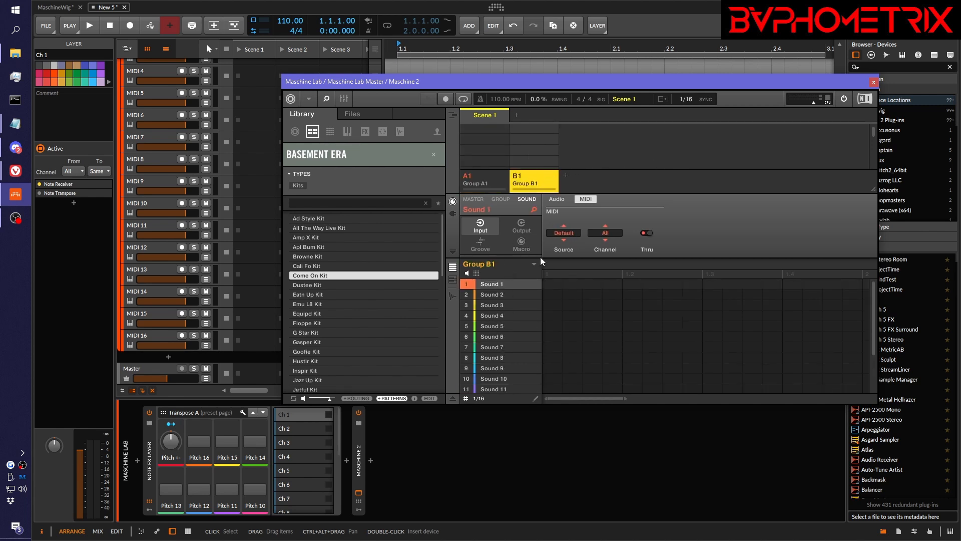
left_click(494, 305)
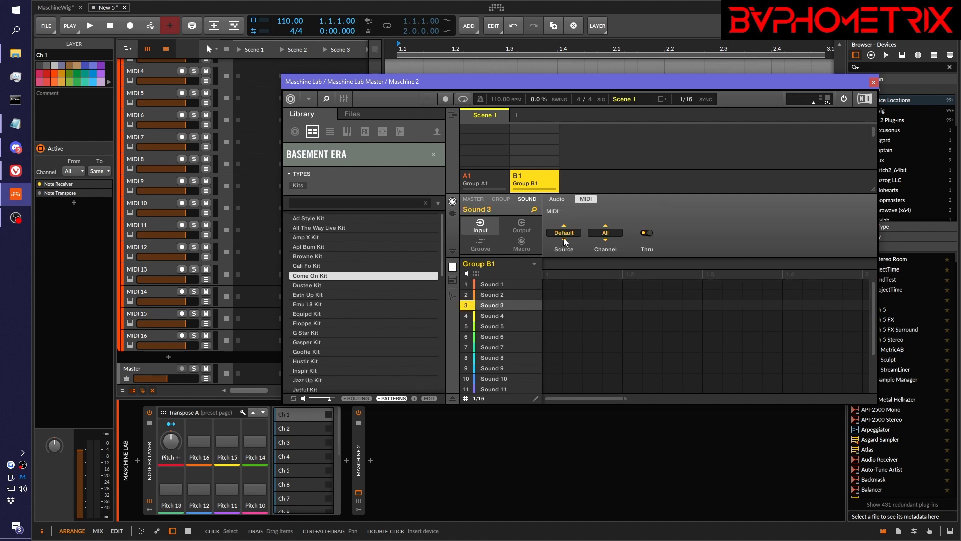
left_click(490, 316)
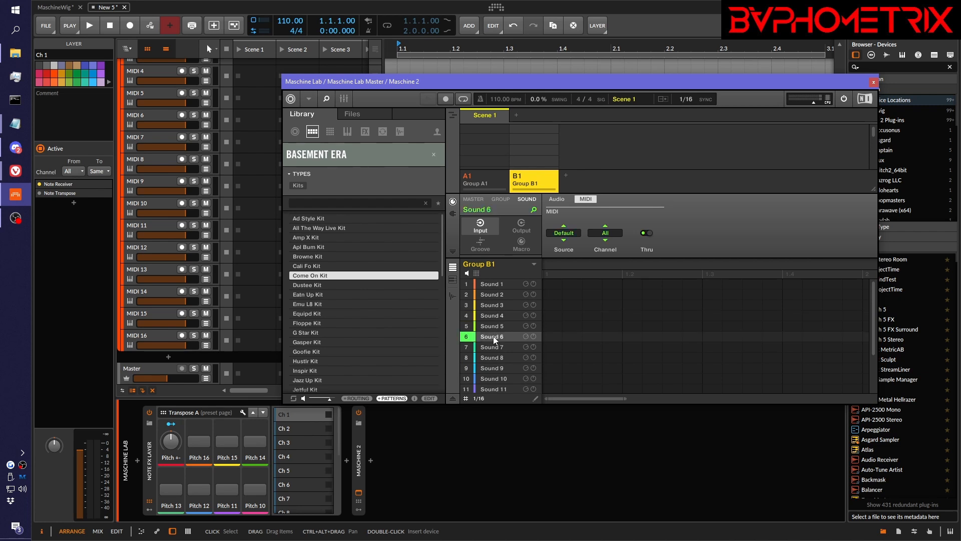
- Compare the MIDI input source and channel of sounds in group B1 with those in group A1
left_click(495, 357)
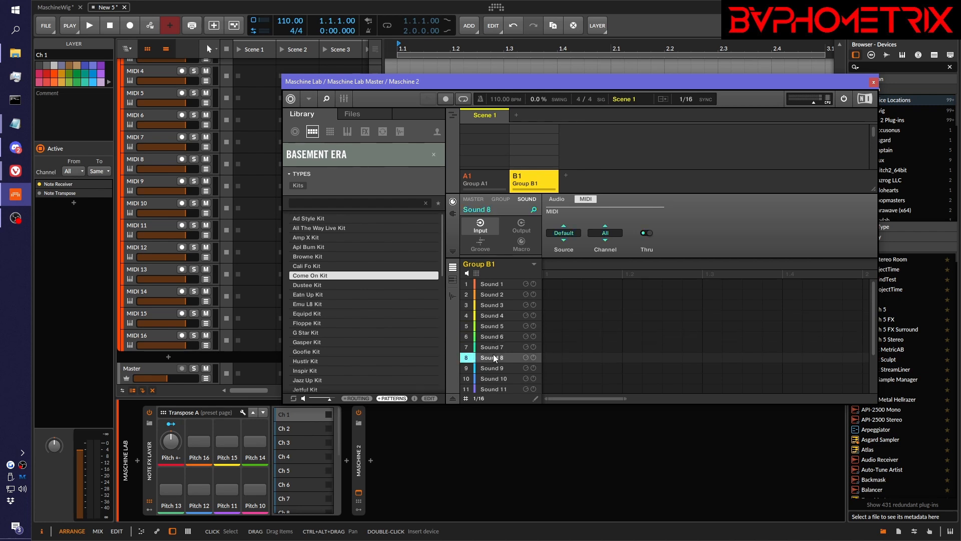
left_click(481, 183)
left_click(497, 302)
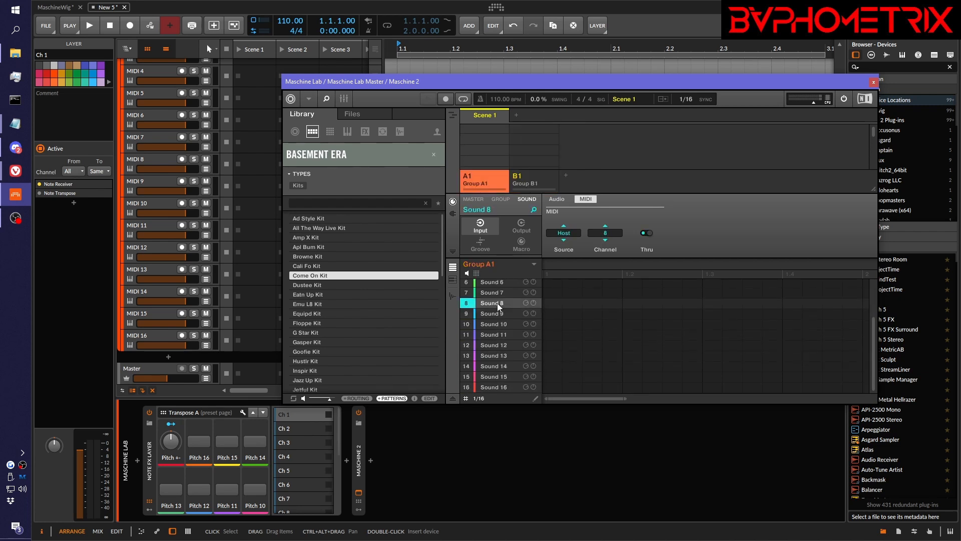
left_click(499, 293)
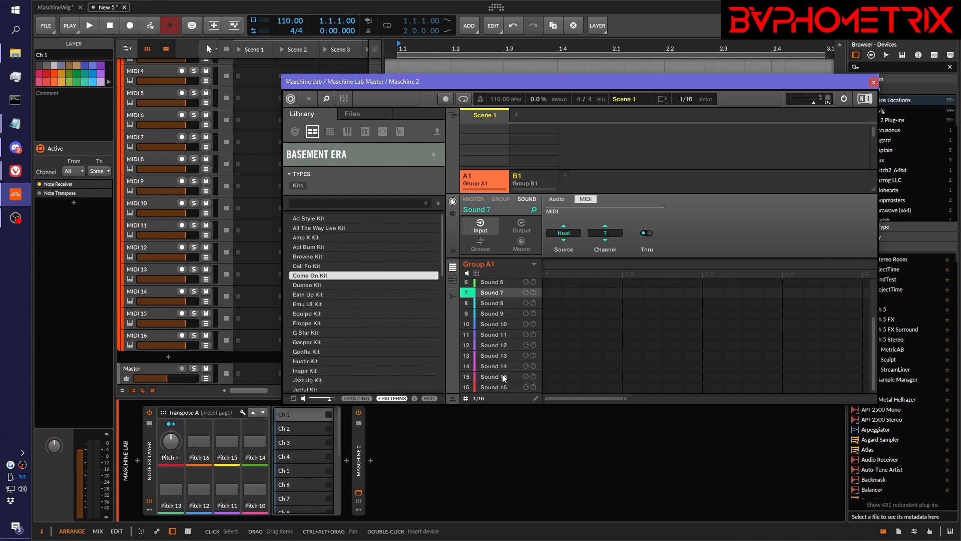
- Delete group B1
left_click(530, 178)
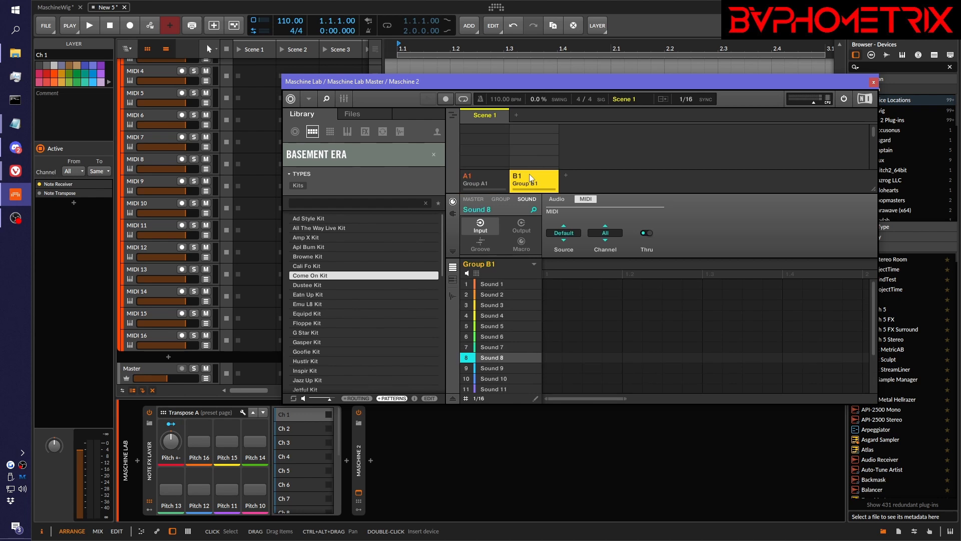
right_click(530, 173)
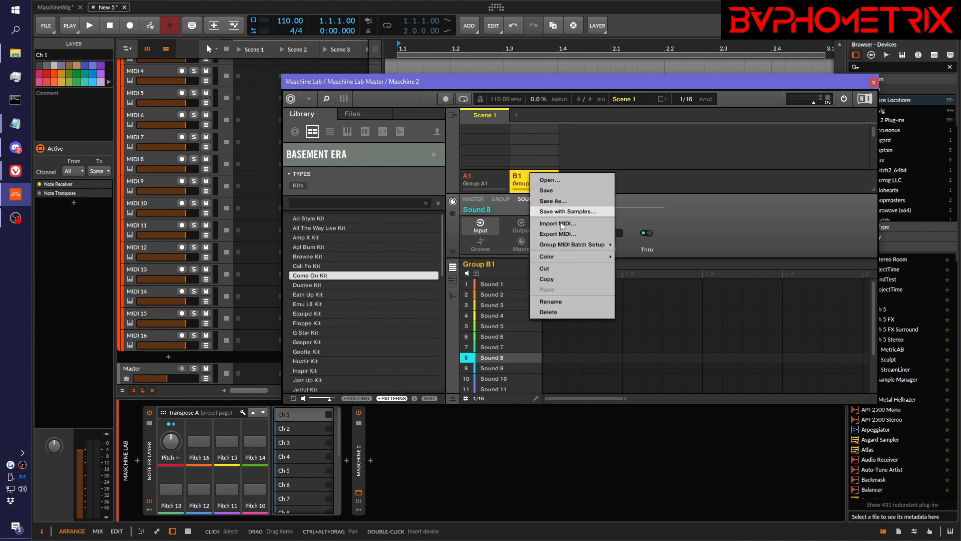
left_click(557, 314)
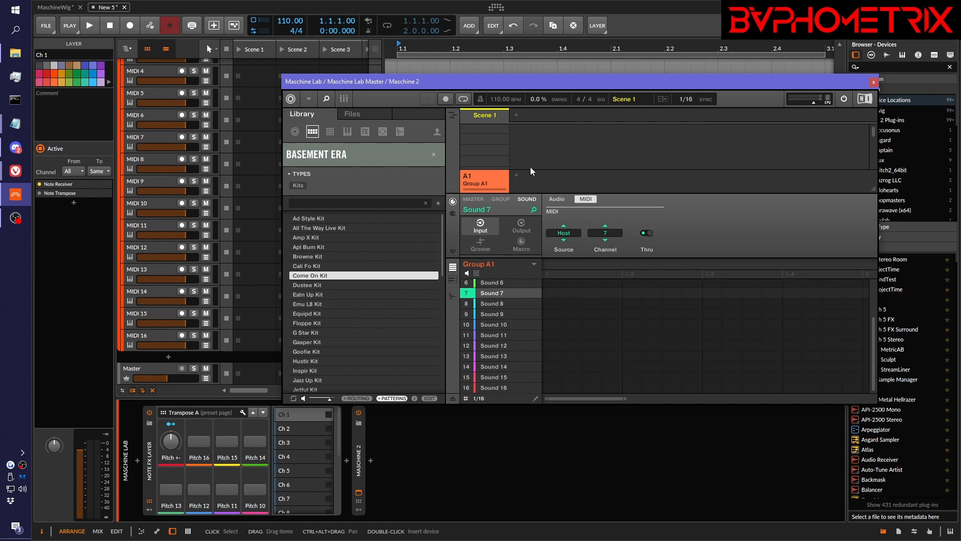
- Add a new group B1, paste a copy of group A1 onto it, and check Sound 14's MIDI input settings
right_click(490, 178)
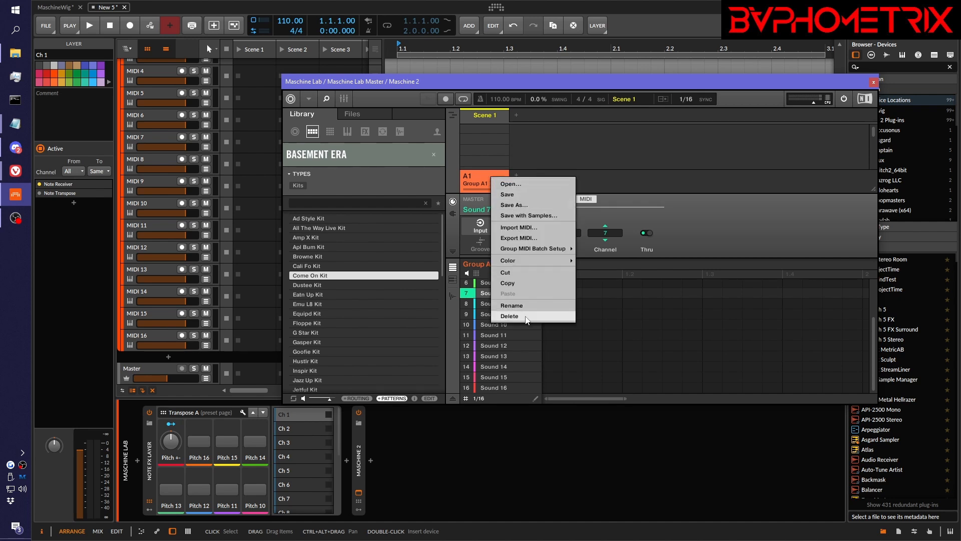
left_click(707, 210)
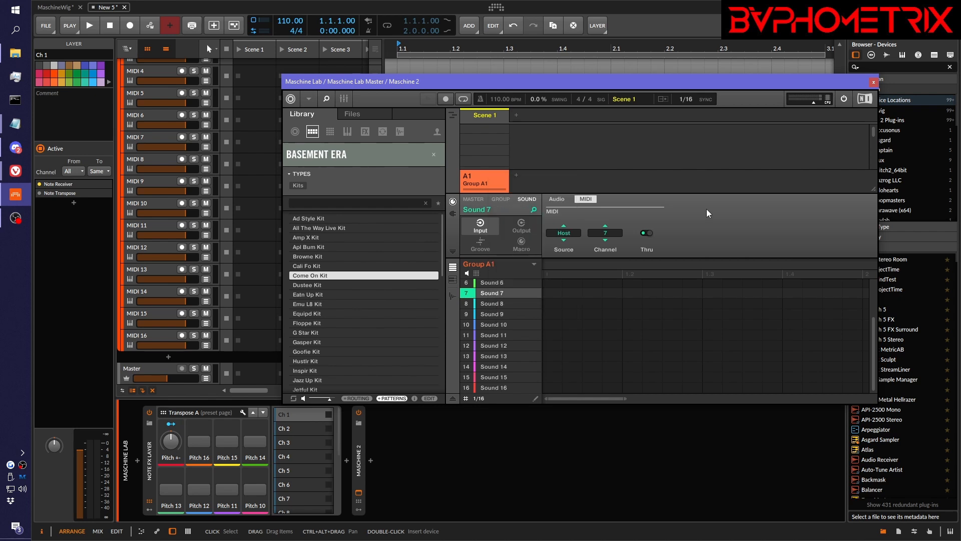
left_click(518, 175)
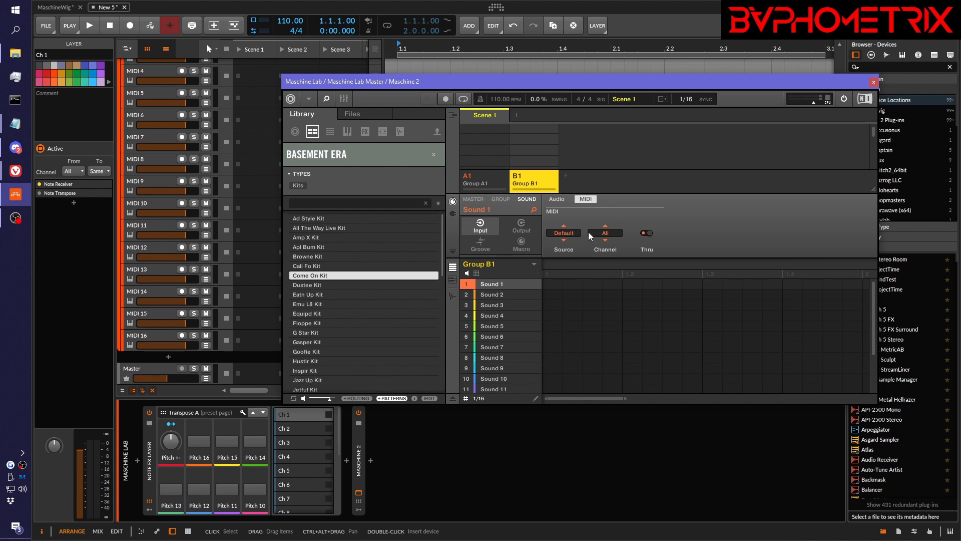
right_click(482, 176)
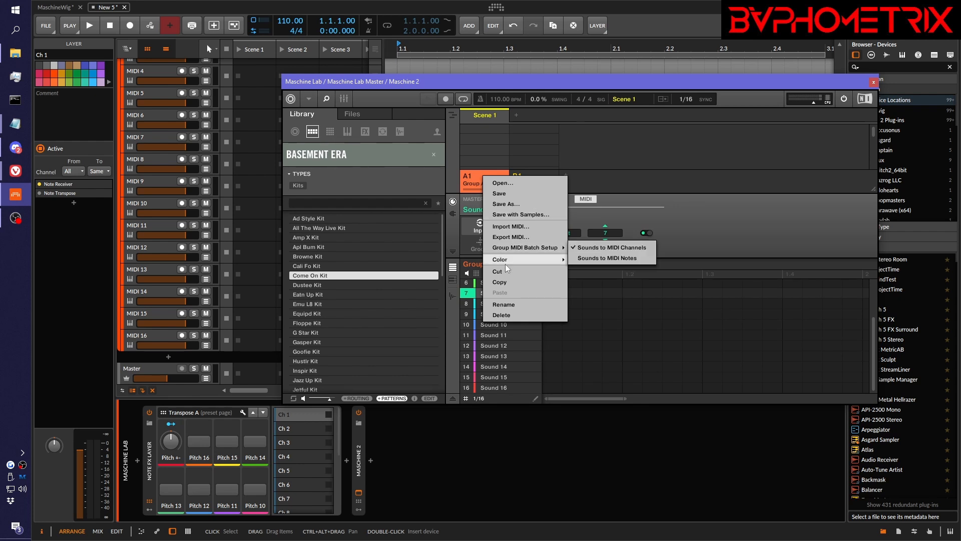
left_click(509, 284)
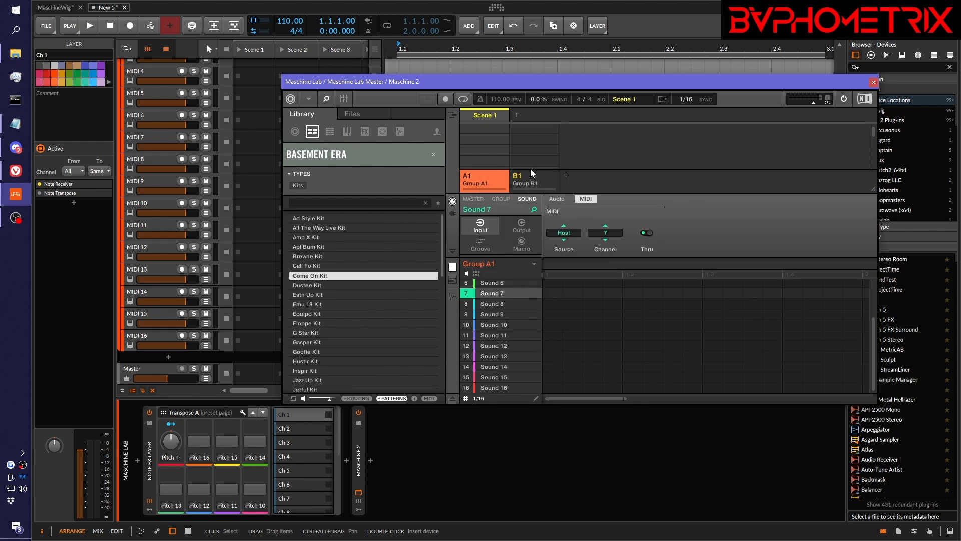
right_click(531, 182)
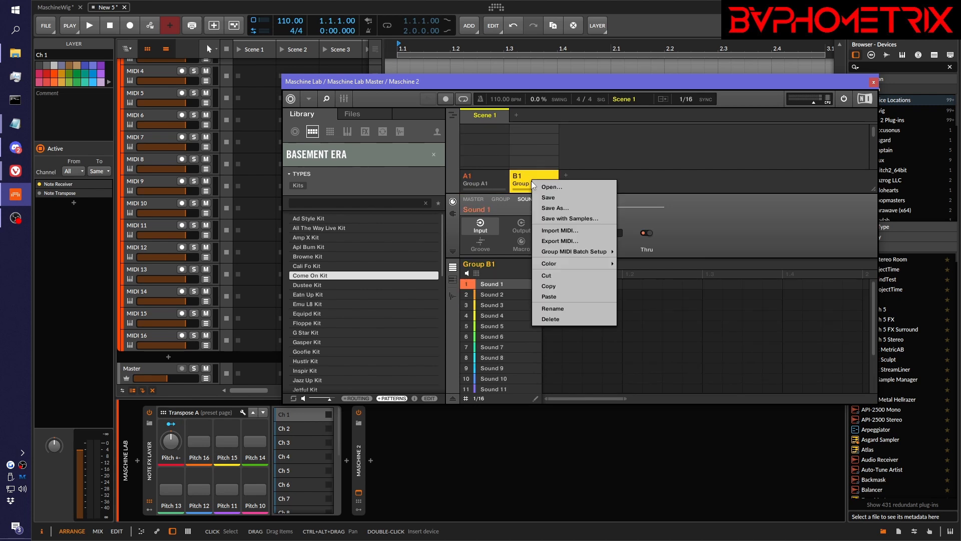
left_click(563, 295)
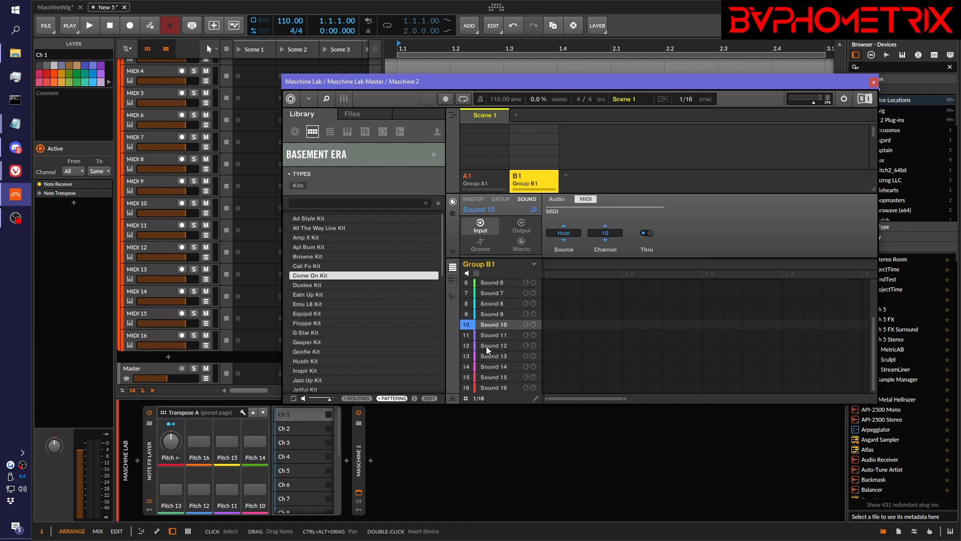
left_click(488, 367)
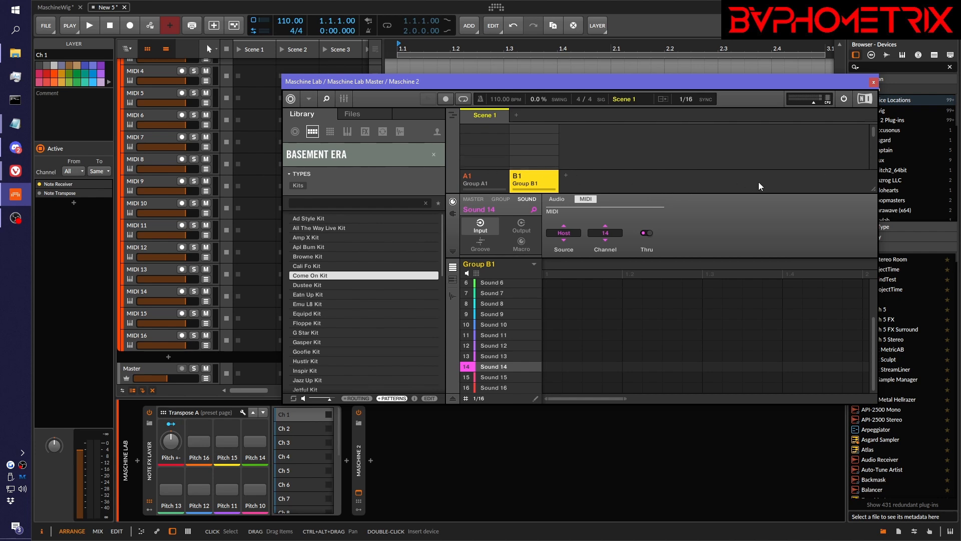
- Add groups C1, D1 and E1 and paste the copied group A1 onto each of them
left_click(567, 175)
right_click(582, 179)
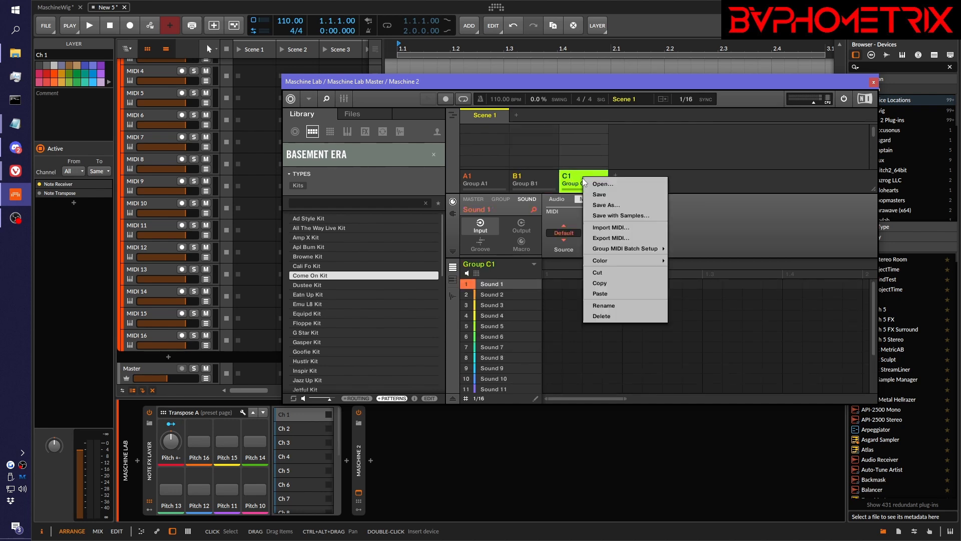
left_click(605, 294)
left_click(617, 173)
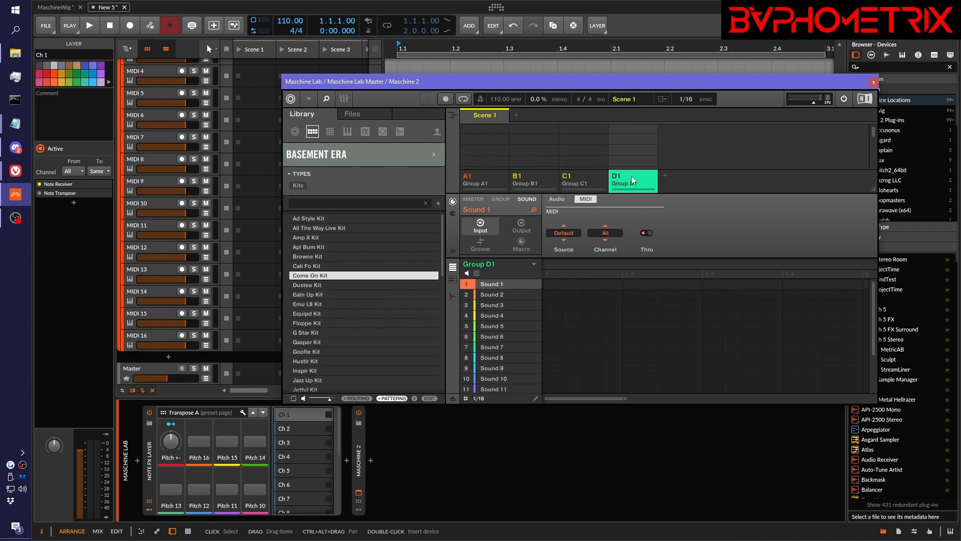
right_click(632, 176)
left_click(656, 294)
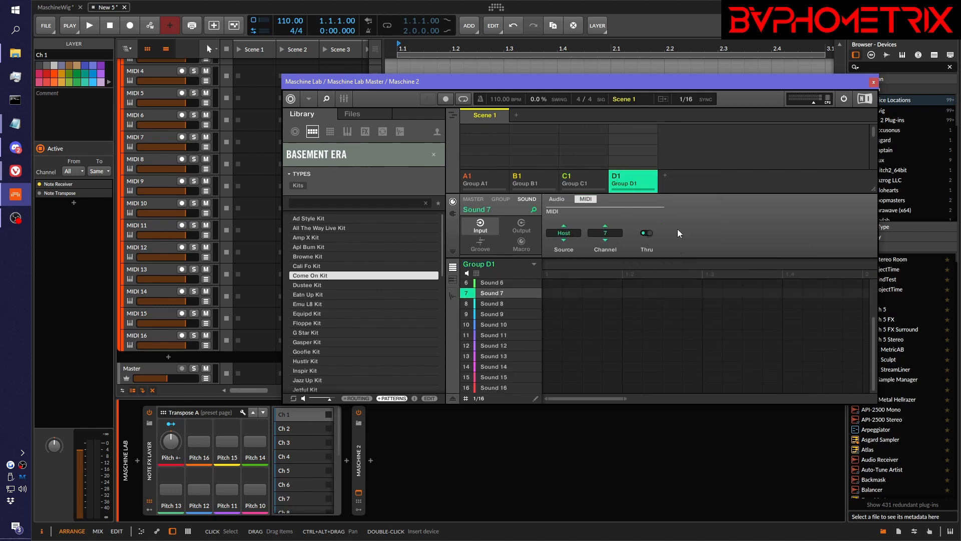
left_click(665, 175)
right_click(686, 184)
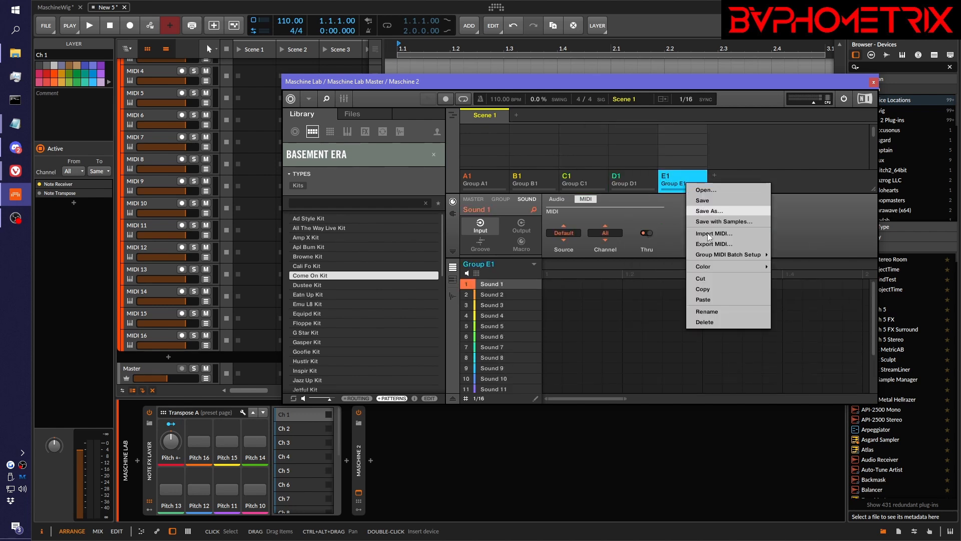
left_click(714, 299)
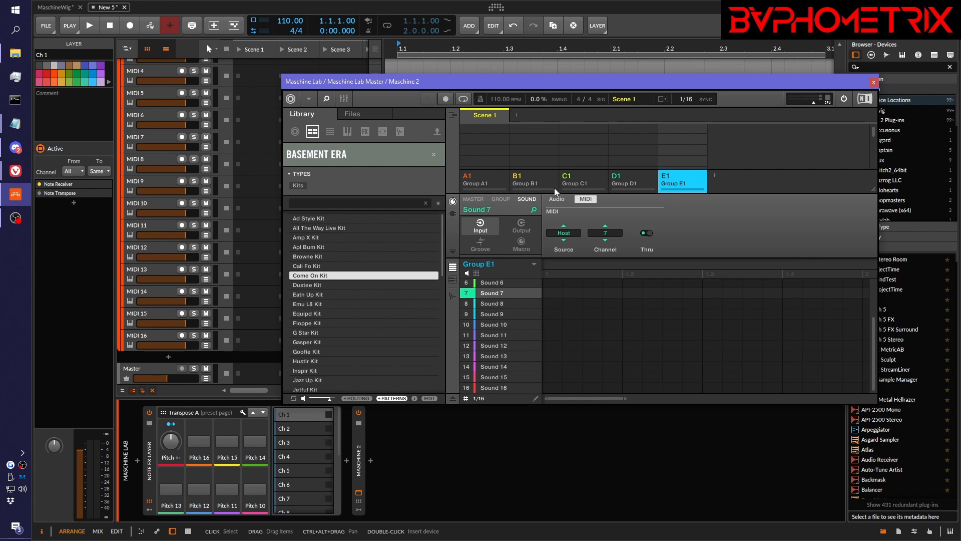
- Check the MIDI input source and channel of Sounds 9 and 12 in group C1
left_click(584, 179)
left_click(488, 314)
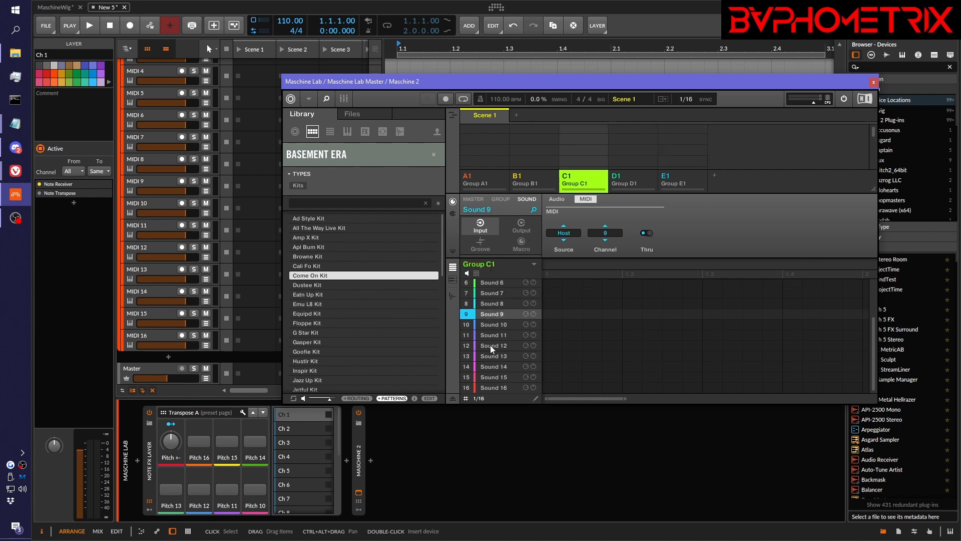
left_click(491, 346)
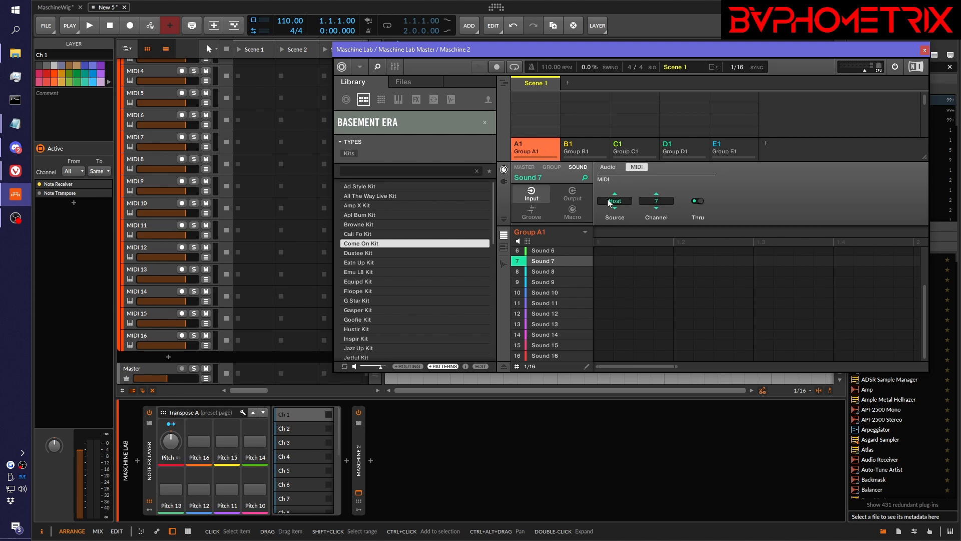
- Load Come On Kit into group A1 and Emu L8 Kit into group B1, checking the MIDI input settings of their sounds
double_click(362, 244)
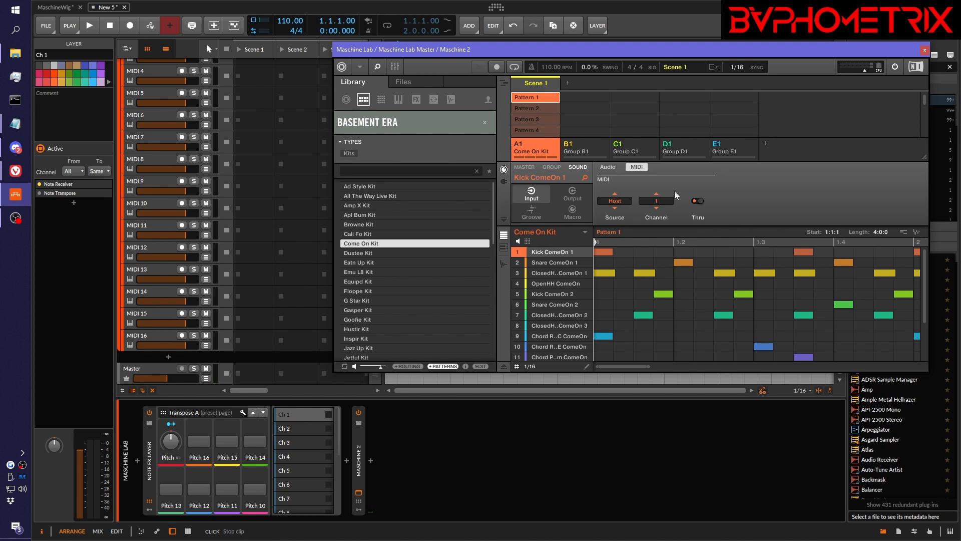
left_click(540, 299)
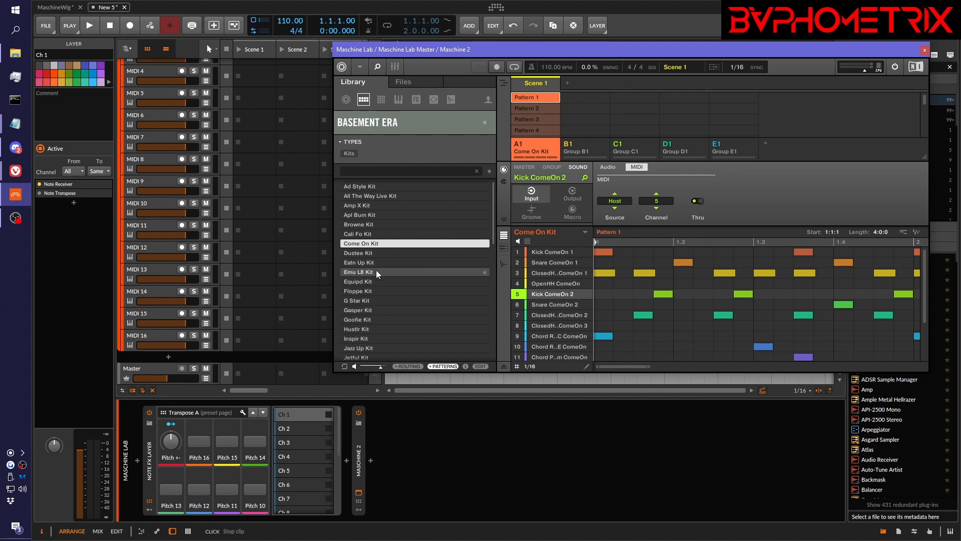
left_click_drag(368, 271, 588, 146)
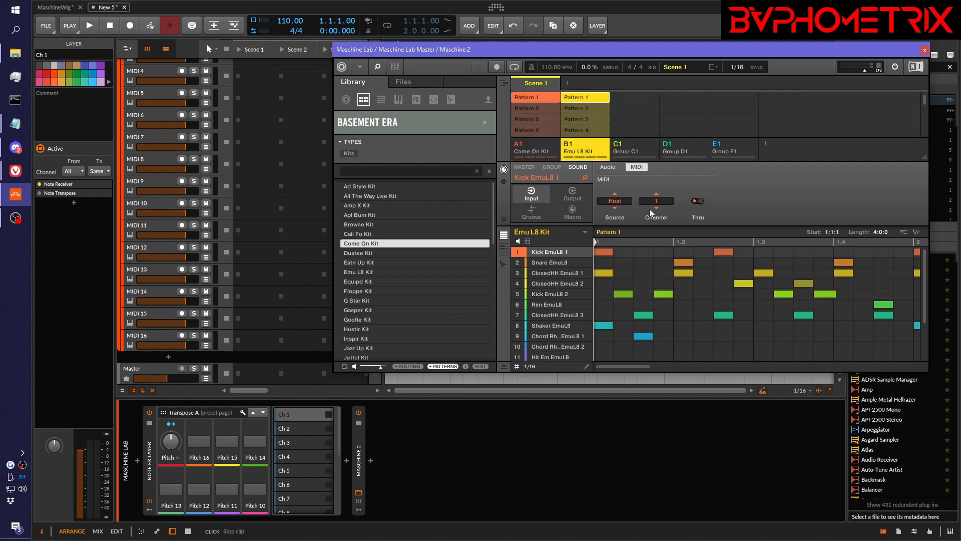
left_click(539, 273)
left_click(542, 304)
left_click(539, 345)
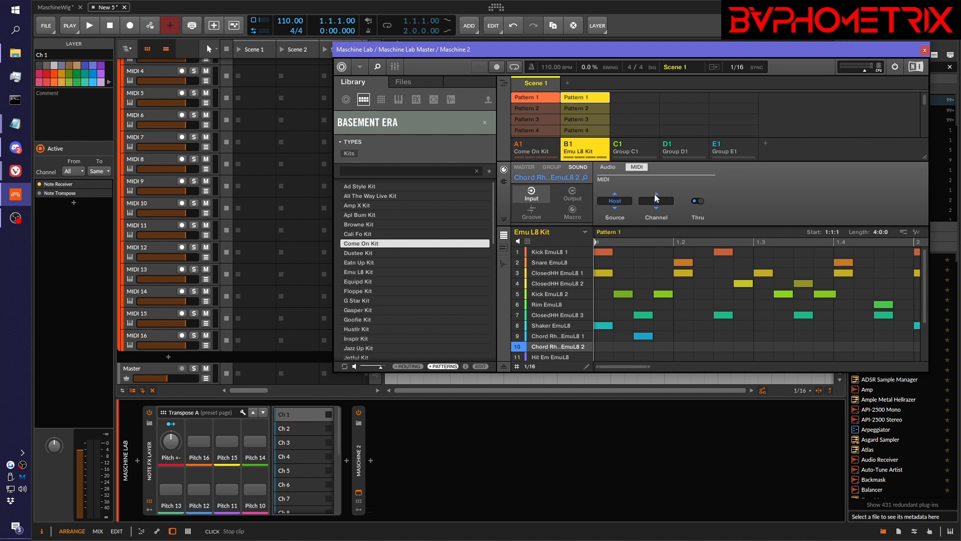
- Play Pattern 1 of Come On Kit with group B1 muted, and lower the Master track's volume slightly
left_click(538, 99)
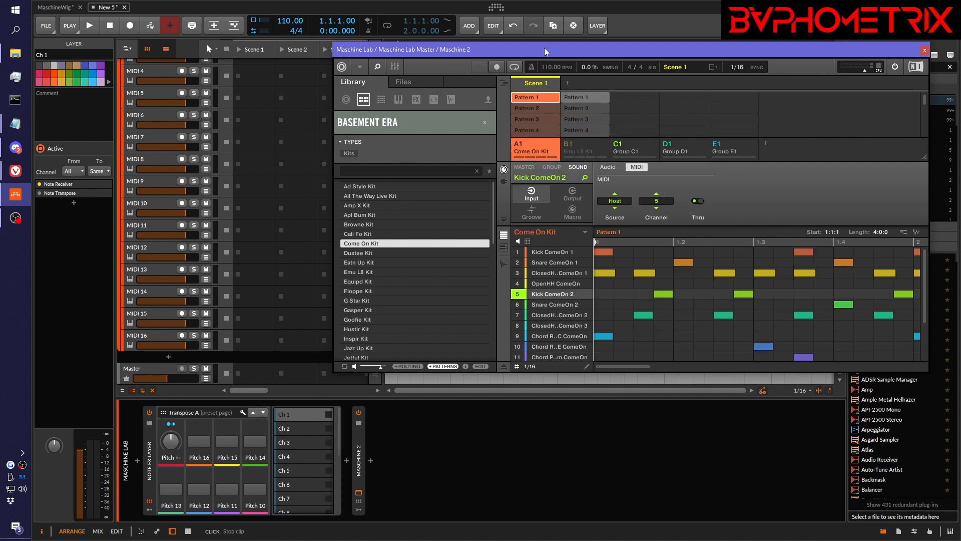
left_click_drag(545, 49, 560, 53)
key("space")
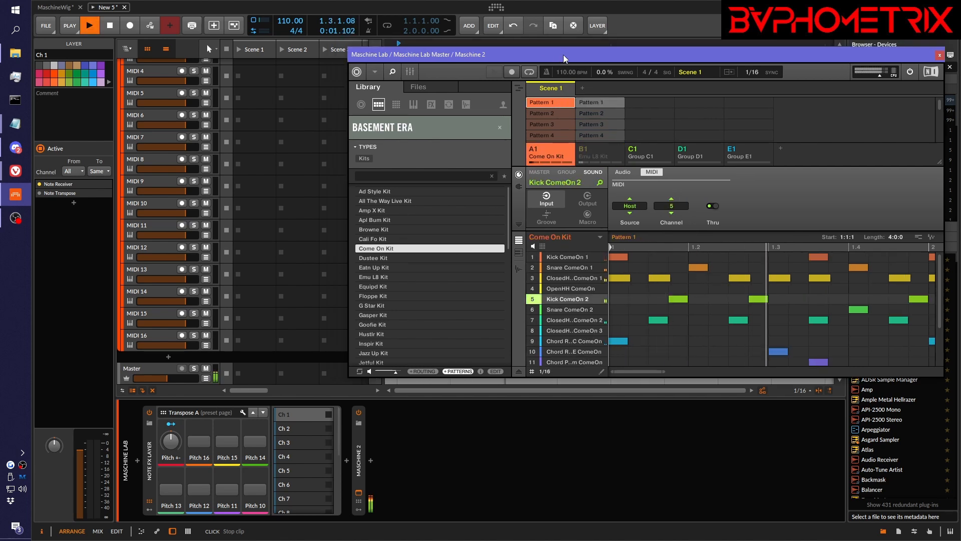
left_click(166, 378)
left_click_drag(167, 378, 160, 378)
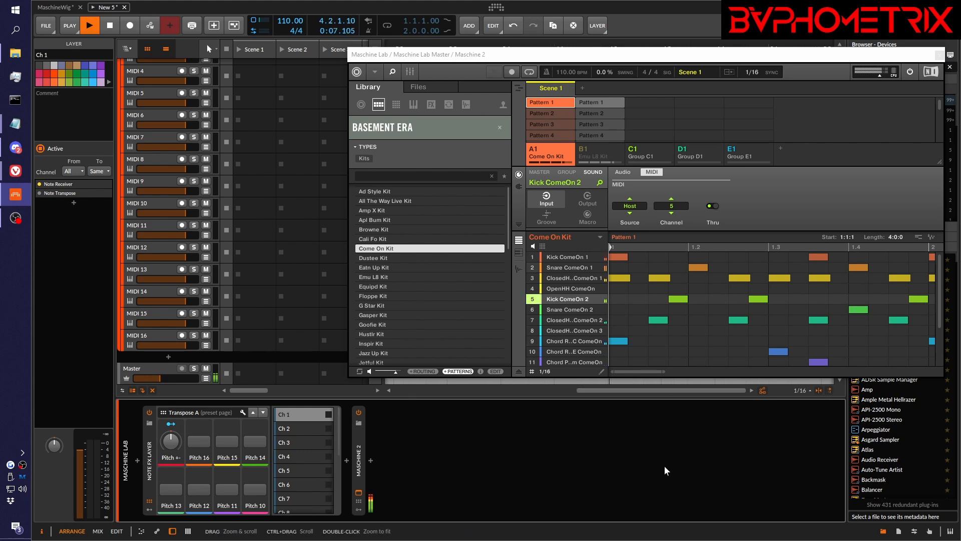
key("space")
- Audition the patterns of Come On Kit from Pattern 2 up to Pattern 7
left_click(555, 113)
key("space")
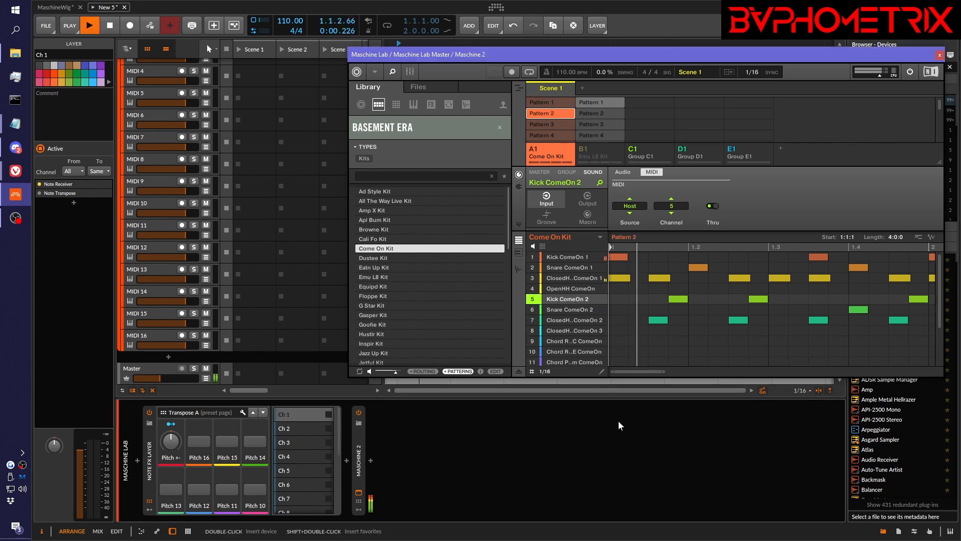
left_click(556, 124)
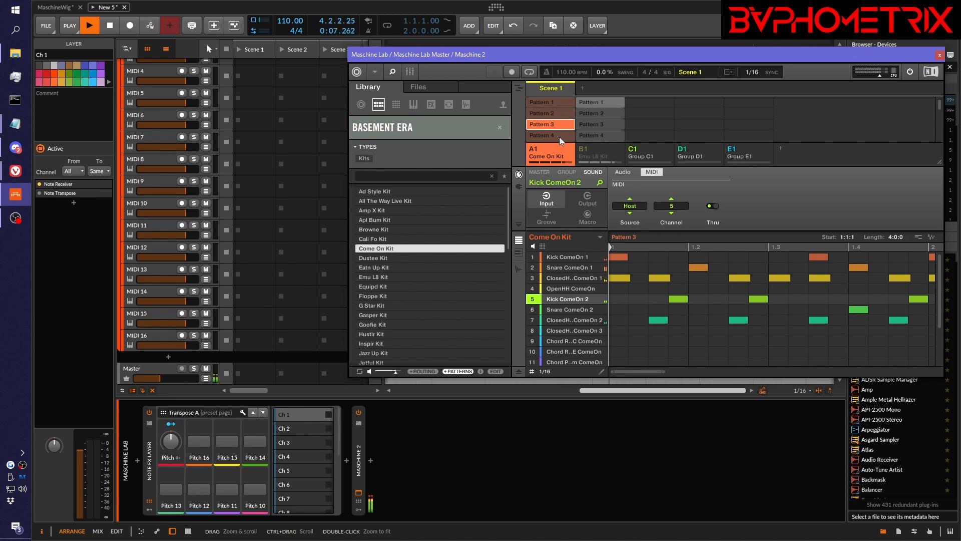
left_click(559, 132)
scroll(559, 132, "down", 3)
left_click(560, 131)
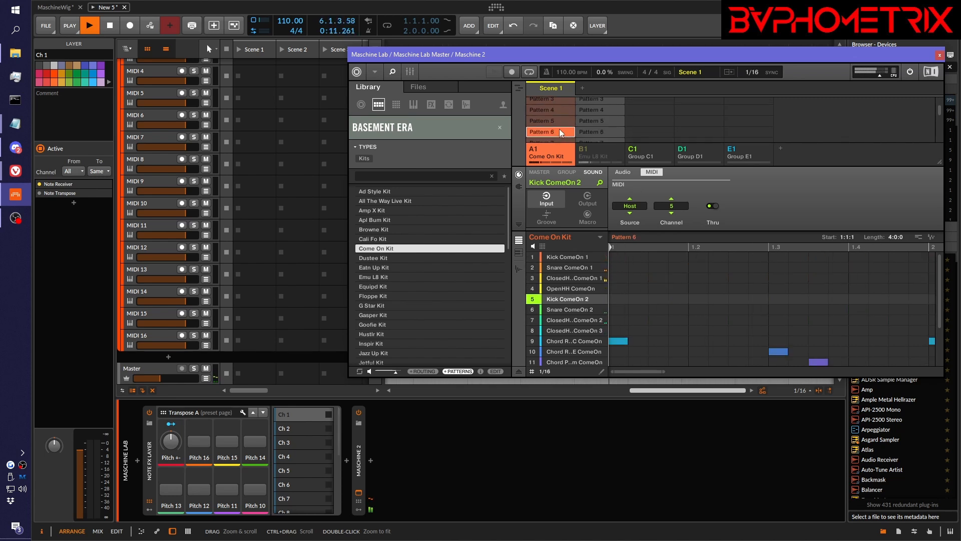
scroll(559, 125, "down", 2)
scroll(559, 125, "down", 1)
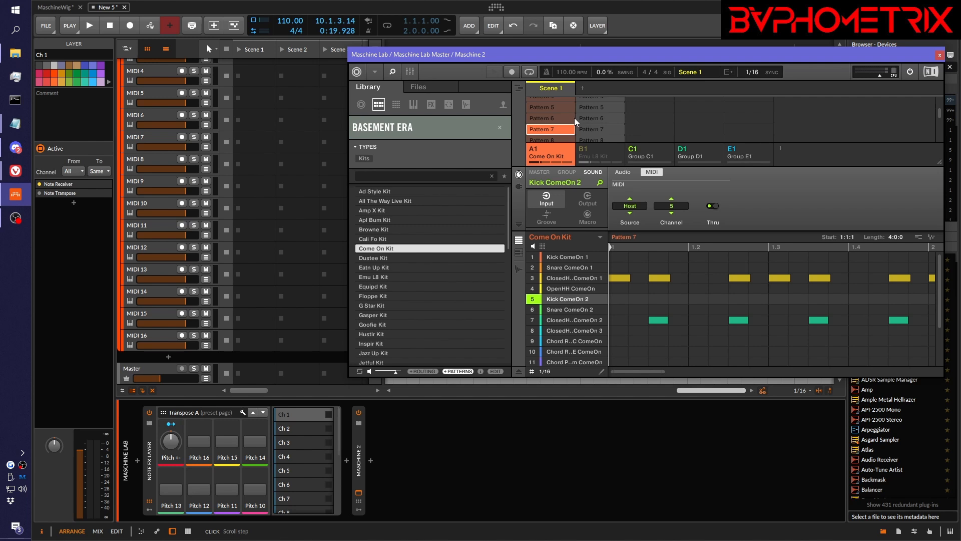
- Select Pattern 1 of Come On Kit and inspect the notes of its chord, hit and SFX sounds
scroll(575, 119, "up", 5)
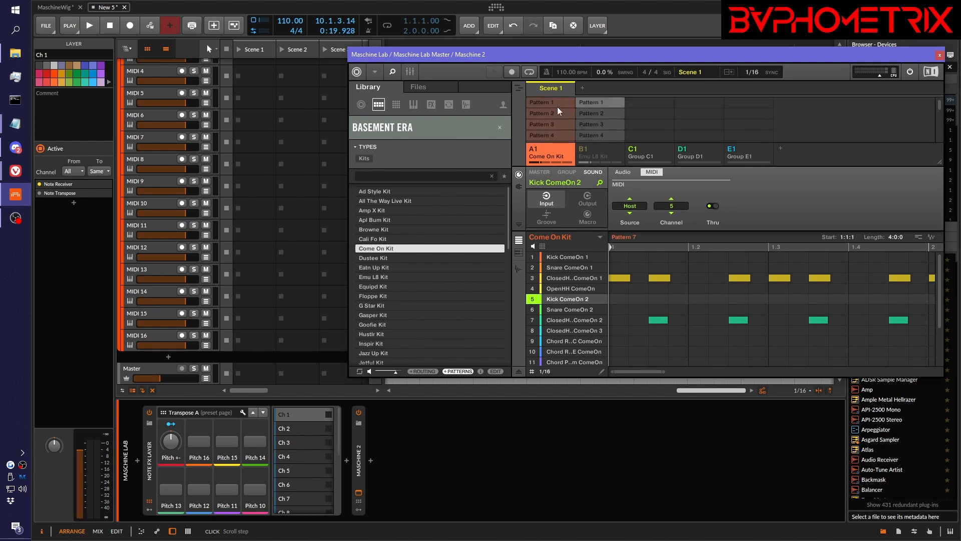
left_click(548, 101)
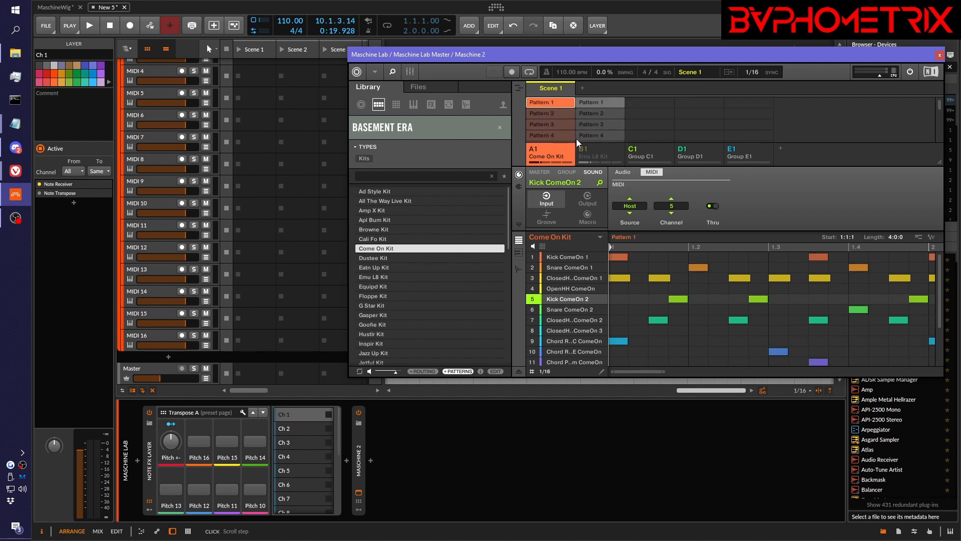
scroll(701, 293, "down", 2)
scroll(701, 293, "down", 1)
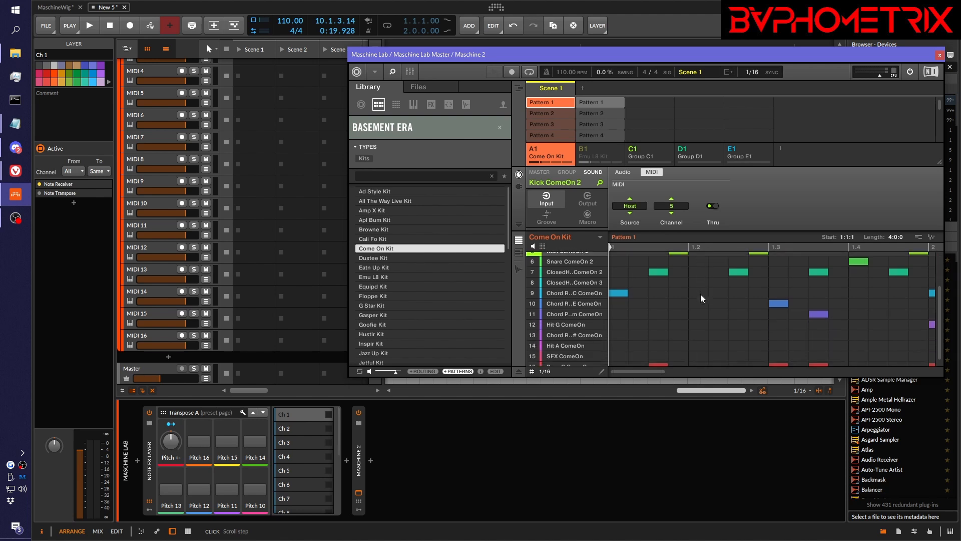
- Set the Maschine 2 window to the Large view size and move it clear of the track list
left_click(377, 74)
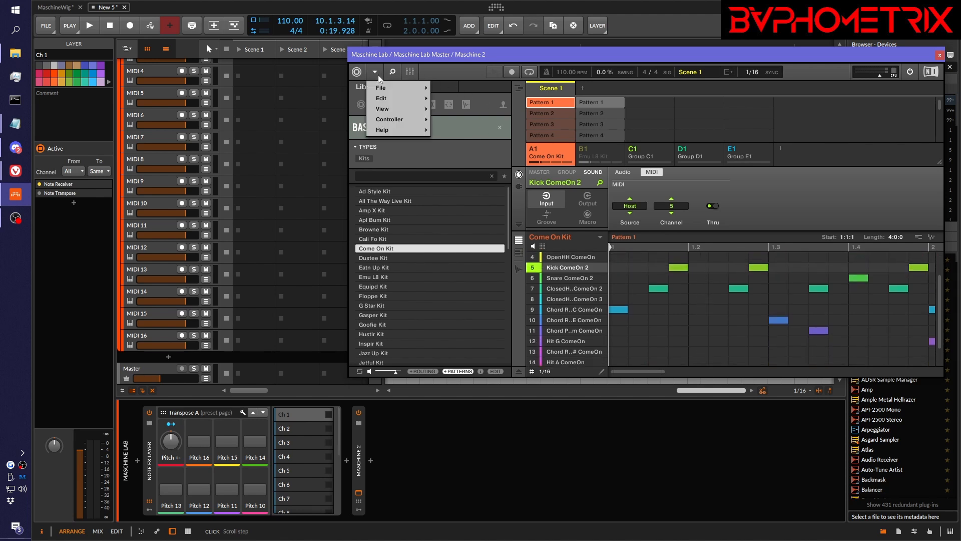
mouse_move(401, 109)
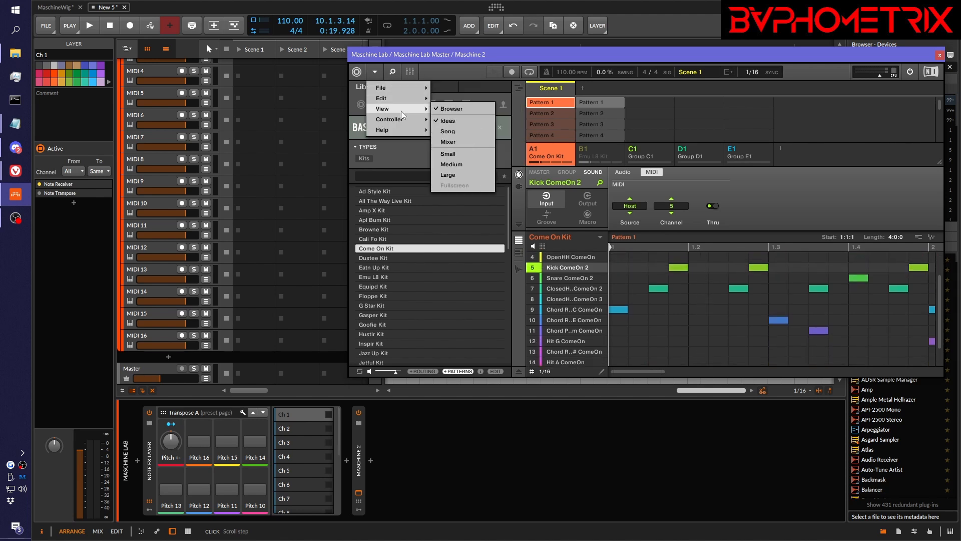
left_click(452, 175)
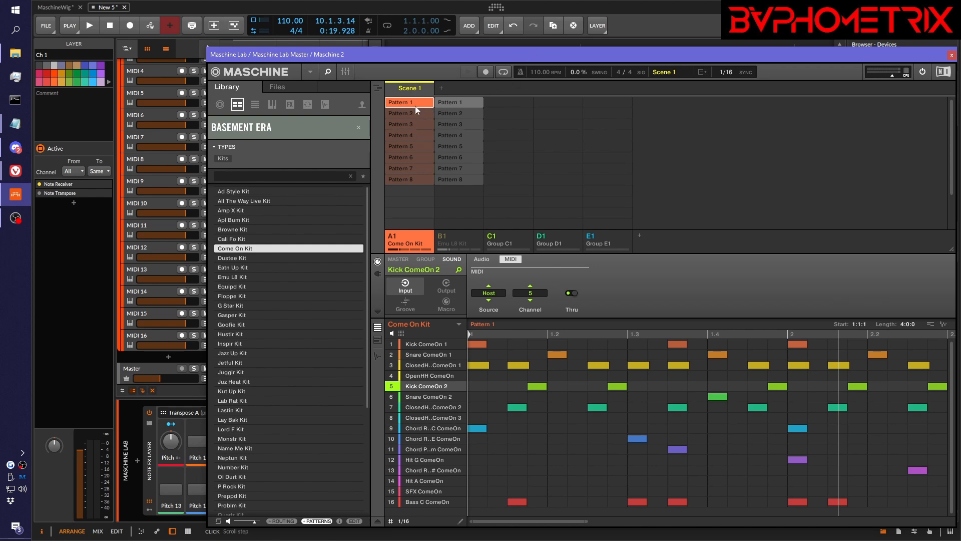
left_click_drag(387, 55, 515, 43)
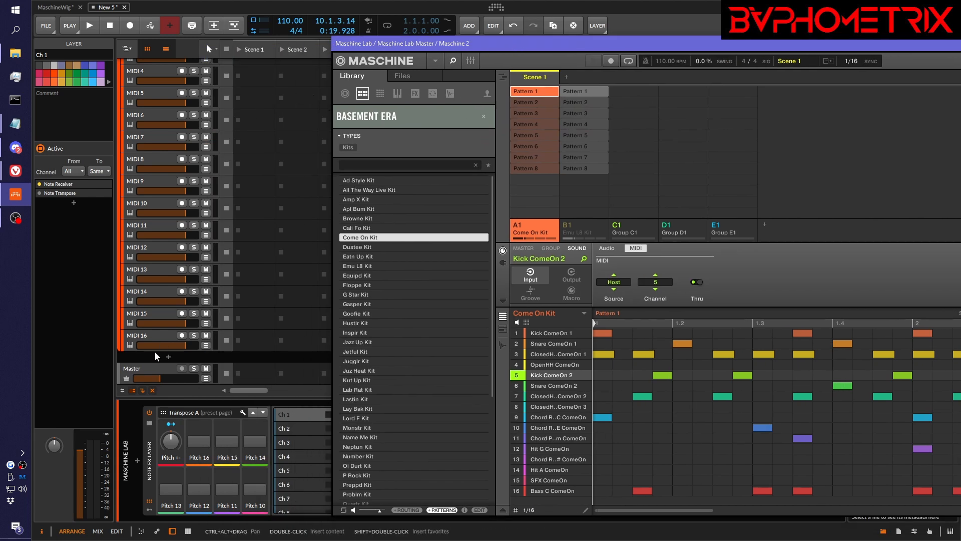
- Reduce the track rows to compact height, set the Maschine 2 window to the Small view size and move it off the launcher slots
left_click(133, 390)
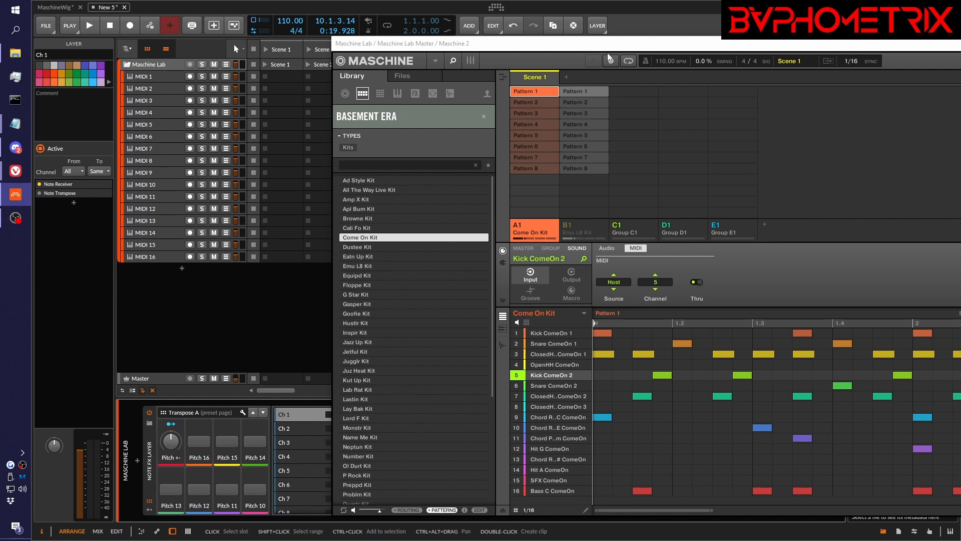
left_click(436, 61)
mouse_move(453, 98)
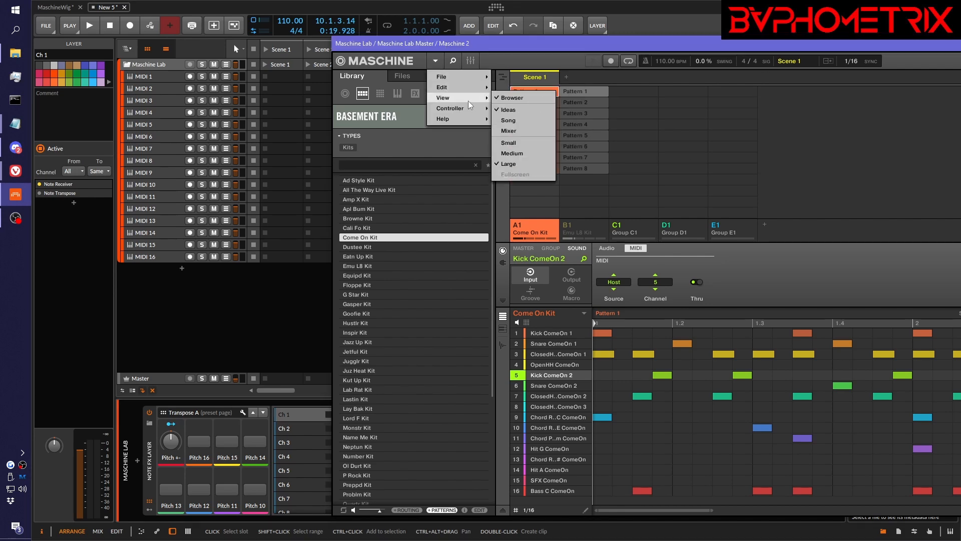
left_click(523, 145)
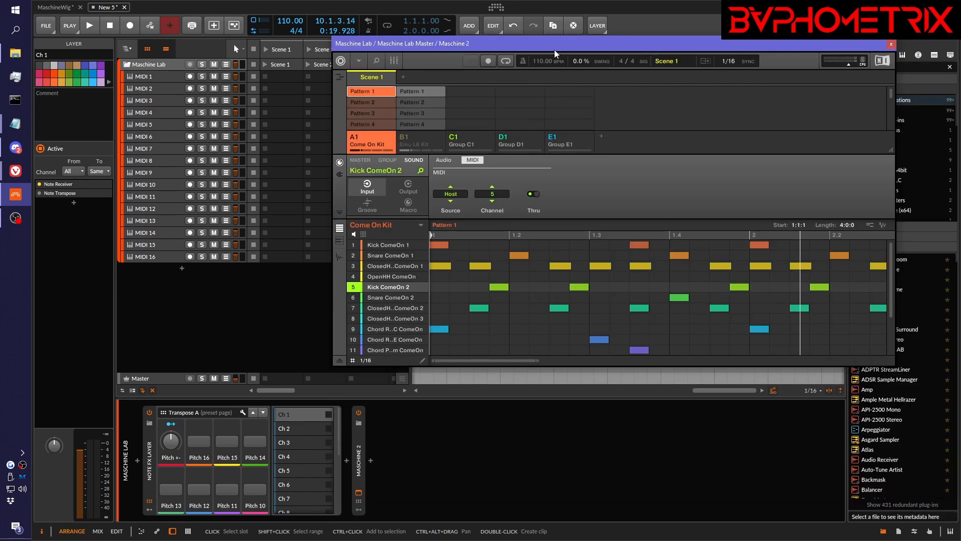
left_click_drag(556, 45, 602, 45)
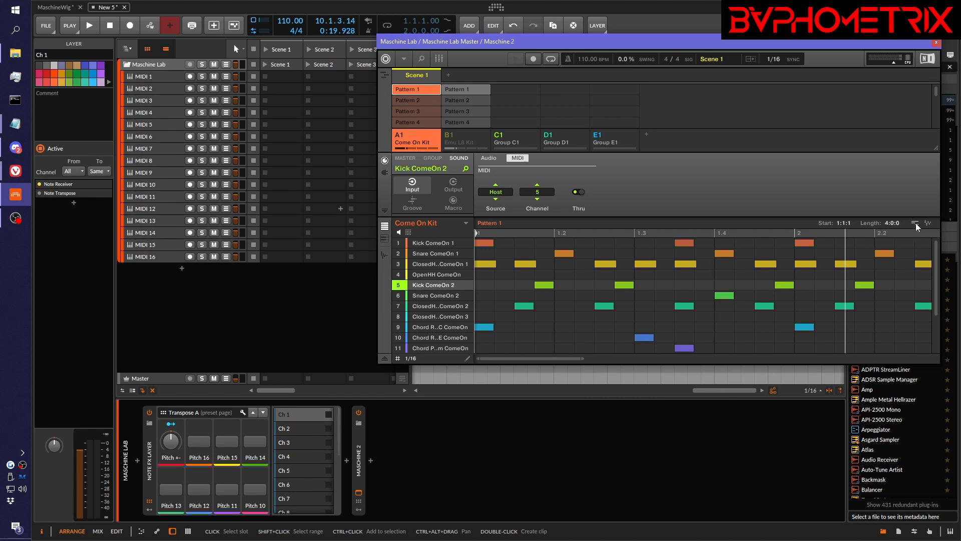
- Export Pattern 1 of Come On Kit from Maschine 2 as MIDI clips into Scene 1 of the clip launcher
left_click_drag(918, 227, 277, 78)
left_click_drag(277, 78, 277, 78)
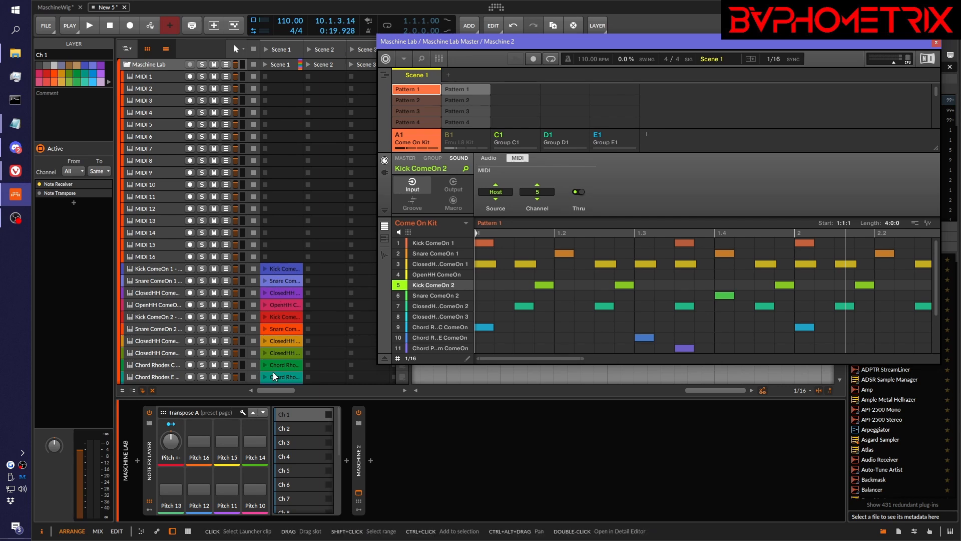
scroll(275, 376, "down", 3)
scroll(275, 376, "up", 3)
scroll(274, 377, "down", 3)
scroll(275, 377, "up", 3)
scroll(274, 376, "down", 3)
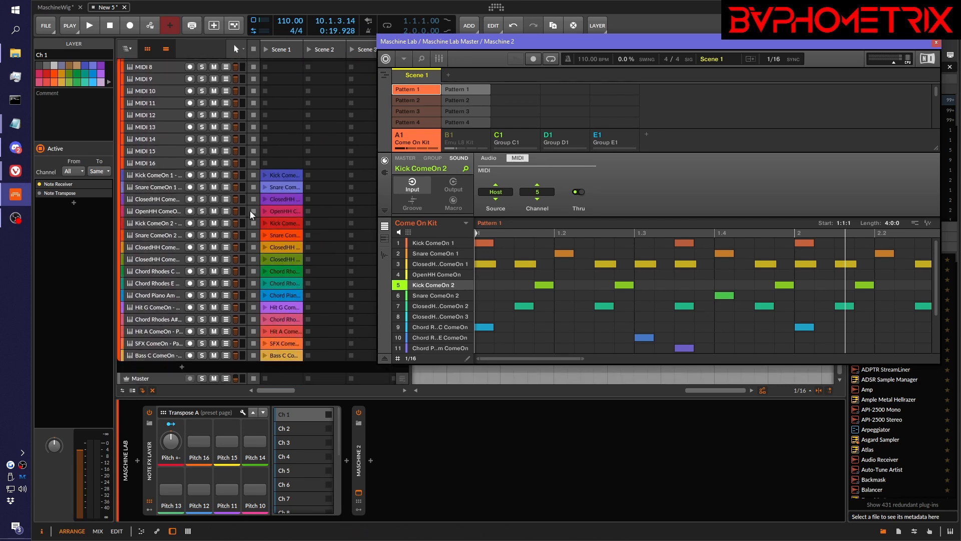
- Move all sixteen exported Come On Kit clips onto tracks MIDI 1 to MIDI 16 in Scene 1
left_click(284, 178)
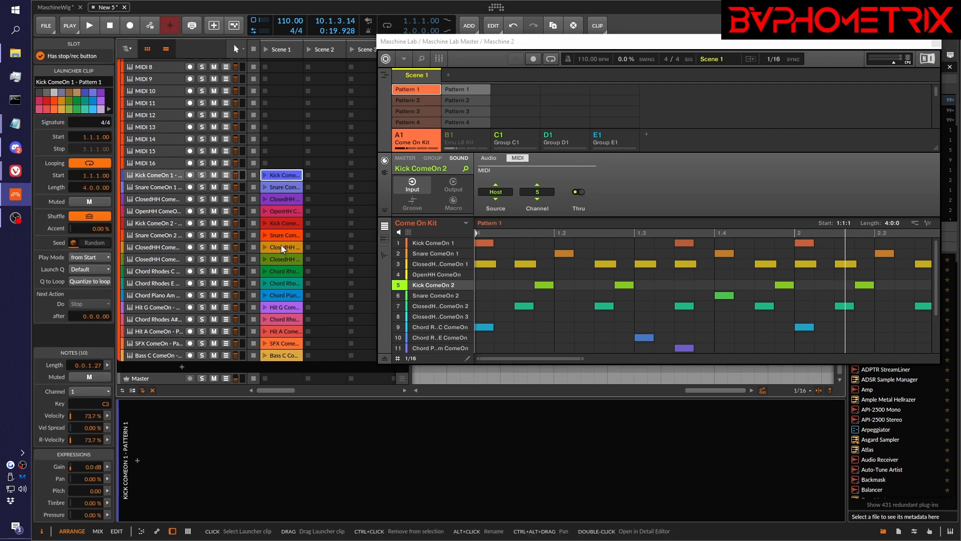
left_click(275, 356)
left_click(275, 356, "shift")
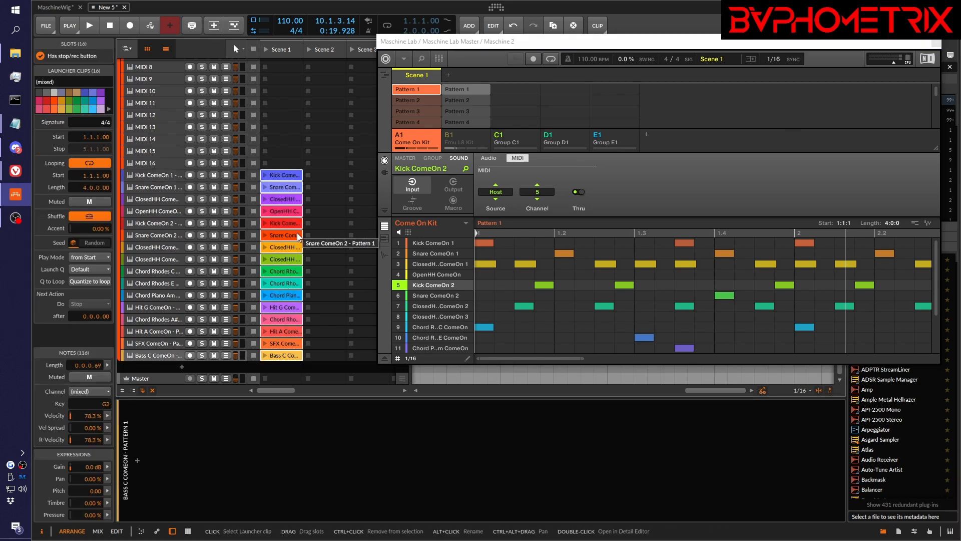
scroll(296, 236, "up", 3)
left_click_drag(285, 264, 270, 84)
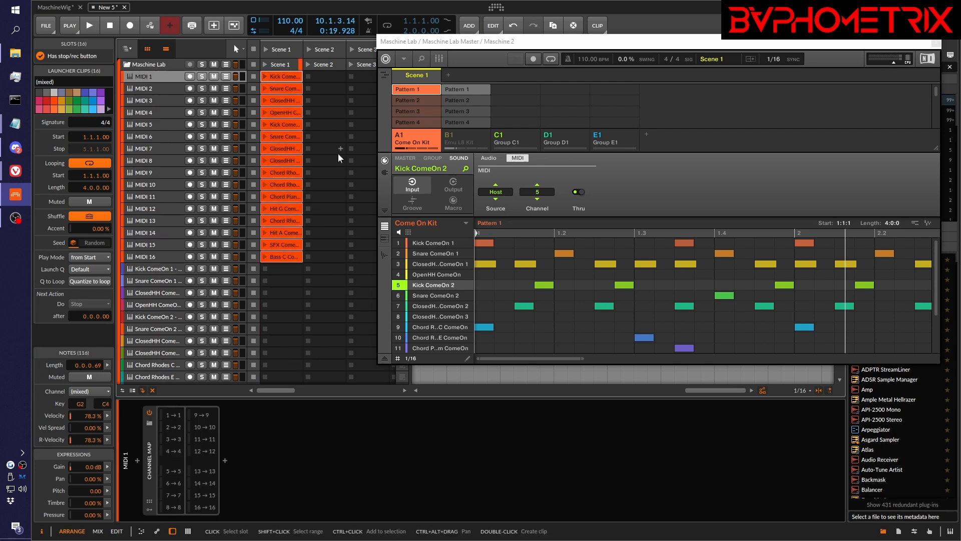
- Delete the sixteen emptied Come On Kit tracks, from Kick ComeOn 1 to Bass C ComeOn, and restore the taller track rows
left_click(160, 269)
scroll(163, 271, "down", 3)
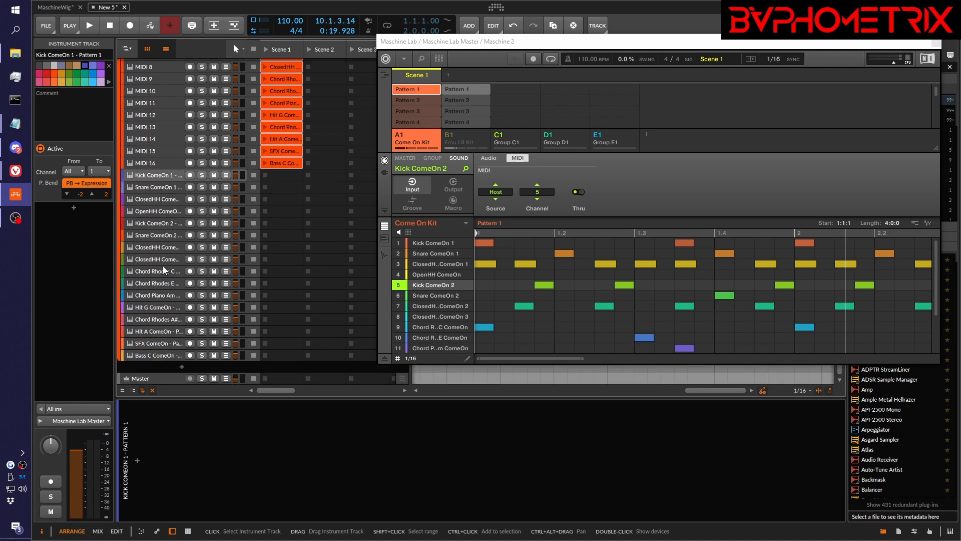
left_click(167, 356, "shift")
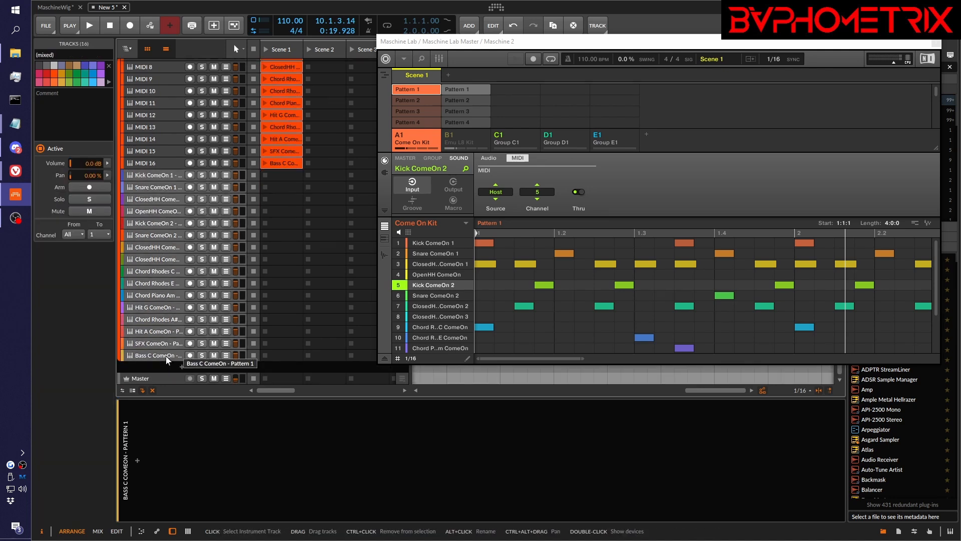
key("Delete")
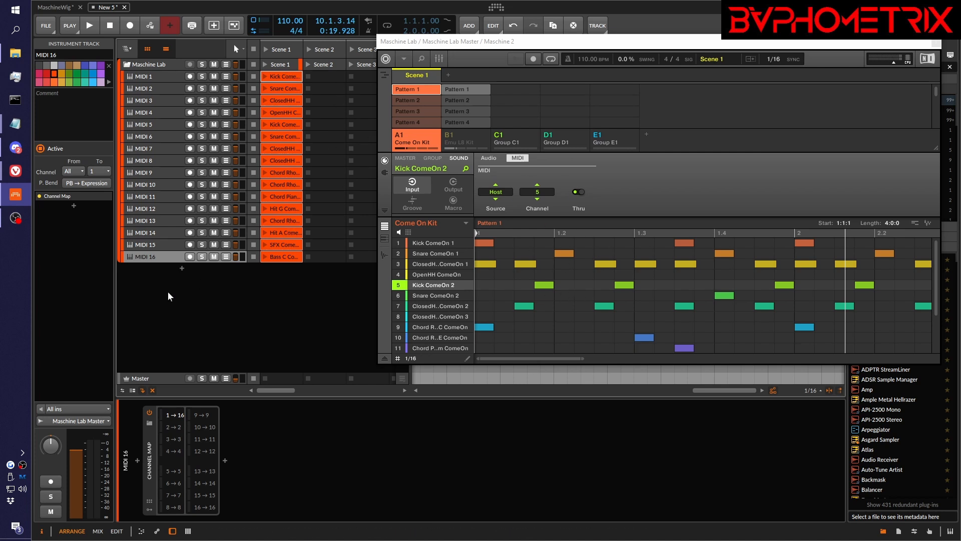
left_click(133, 391)
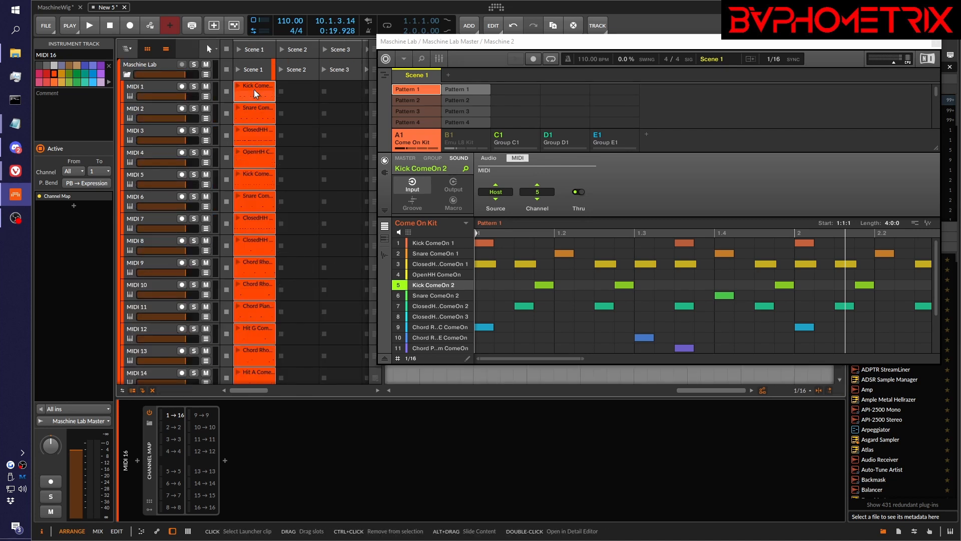
- Examine the notes of the OpenHH ComeOn clip on MIDI 4 and compare them with the full length of Pattern 1 in Maschine 2
left_click(260, 160)
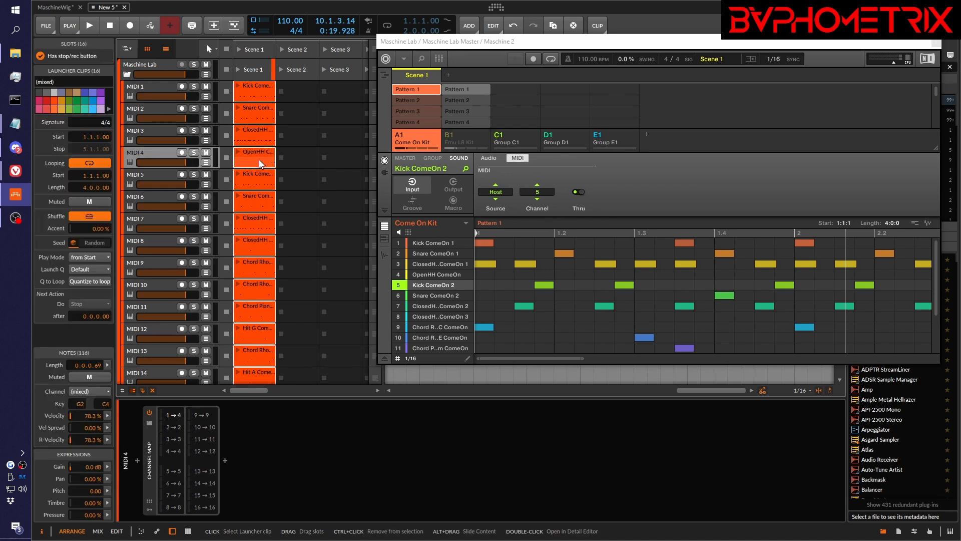
double_click(259, 160)
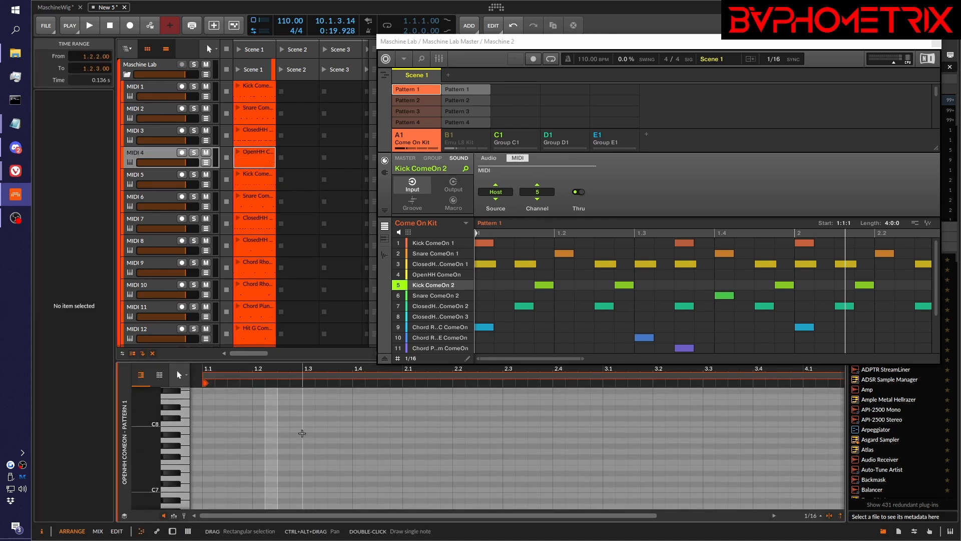
left_click(248, 157)
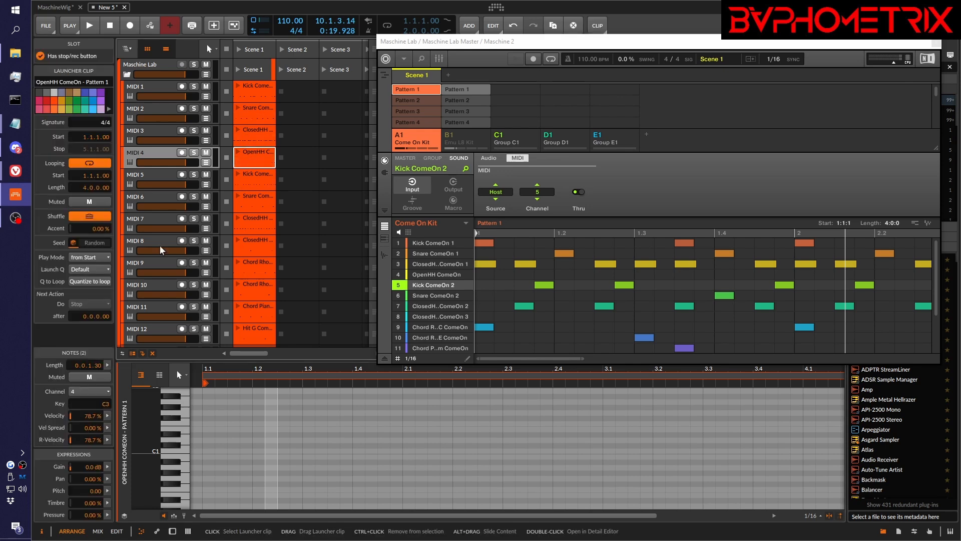
left_click(257, 131)
left_click(264, 162)
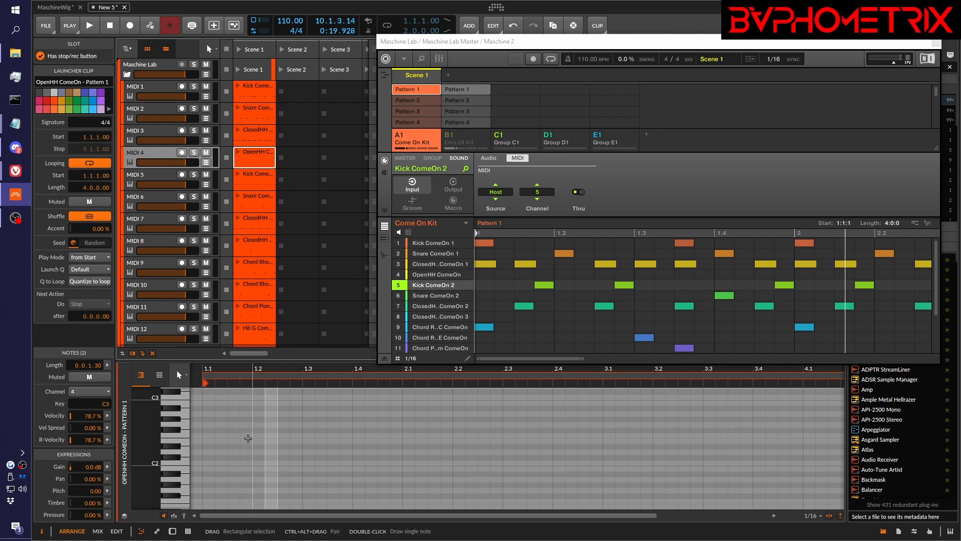
double_click(242, 155)
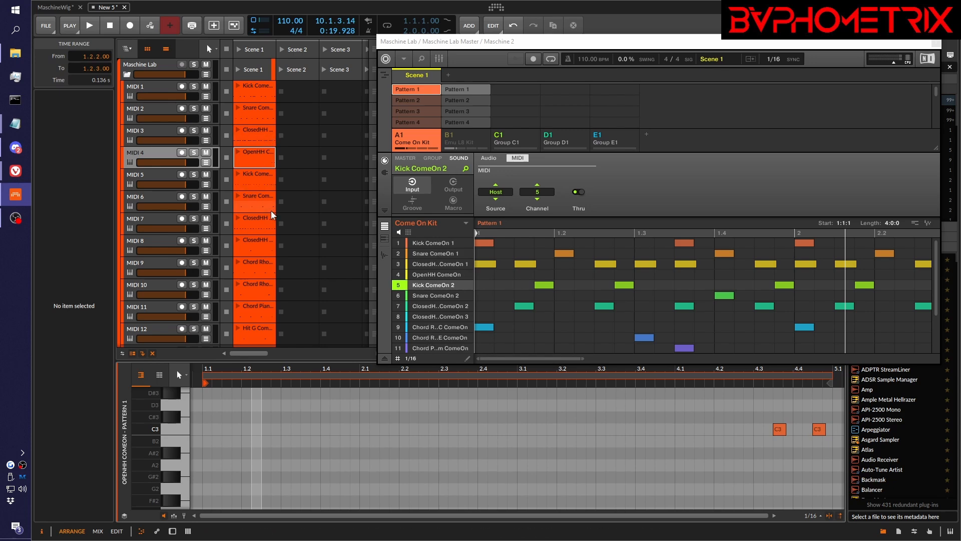
scroll(257, 230, "down", 3)
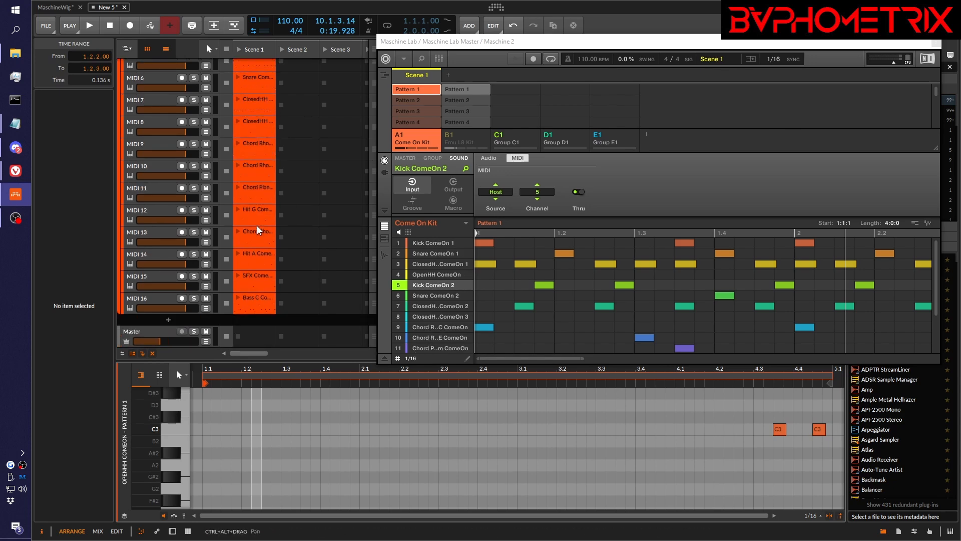
scroll(256, 225, "up", 3)
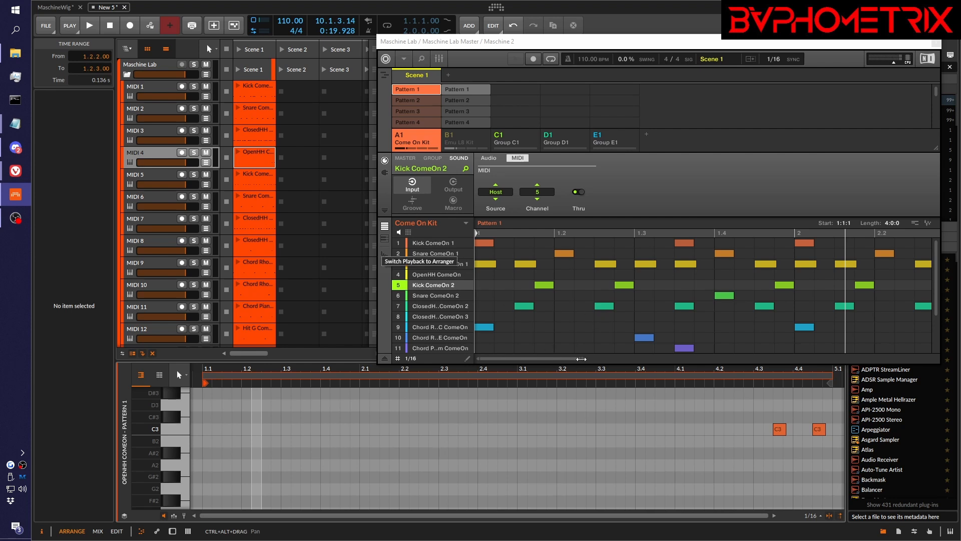
left_click_drag(583, 358, 821, 359)
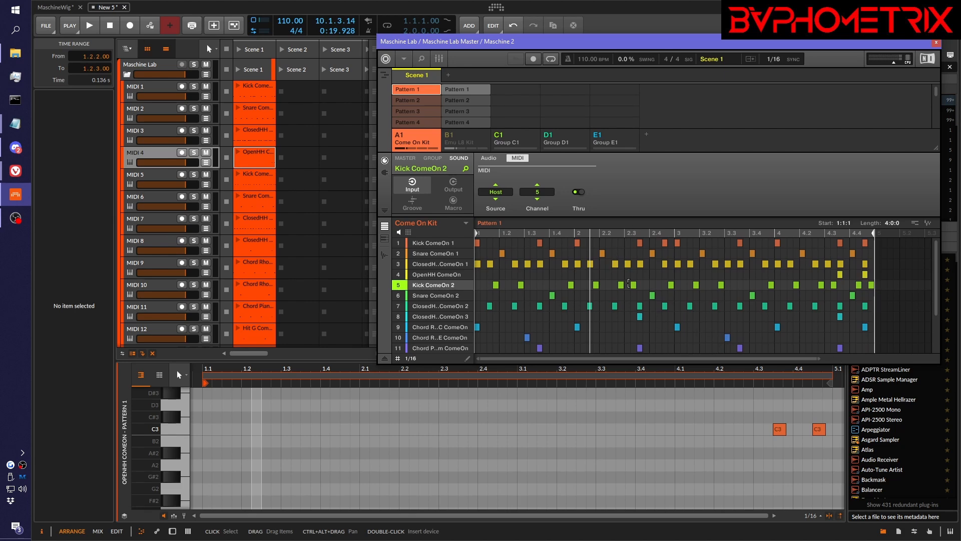
scroll(628, 283, "down", 5)
scroll(629, 284, "up", 5)
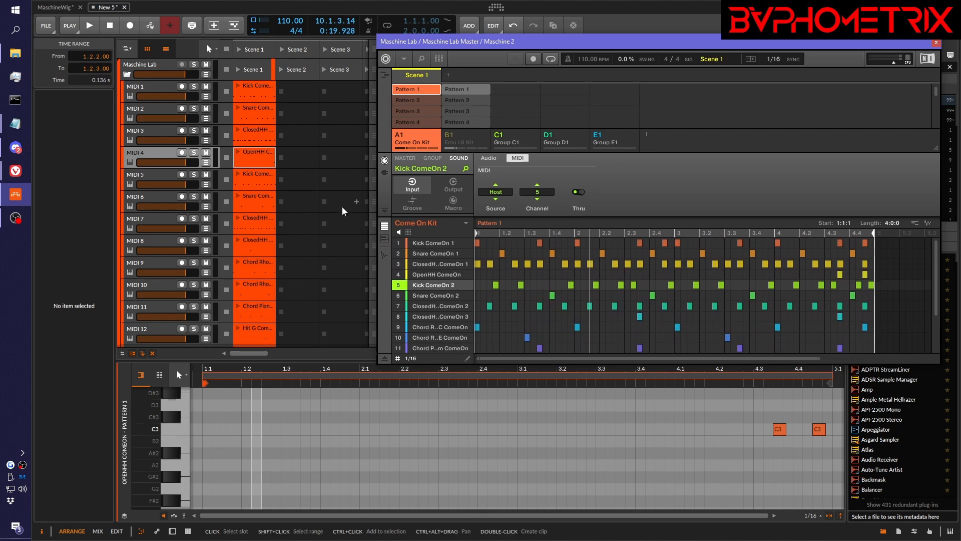
- Move the OpenHH ComeOn clip on MIDI 4 to Scene 3, create an empty clip in Scene 1 and compare it with the MIDI 5 clip
left_click_drag(256, 156, 331, 164)
double_click(257, 154)
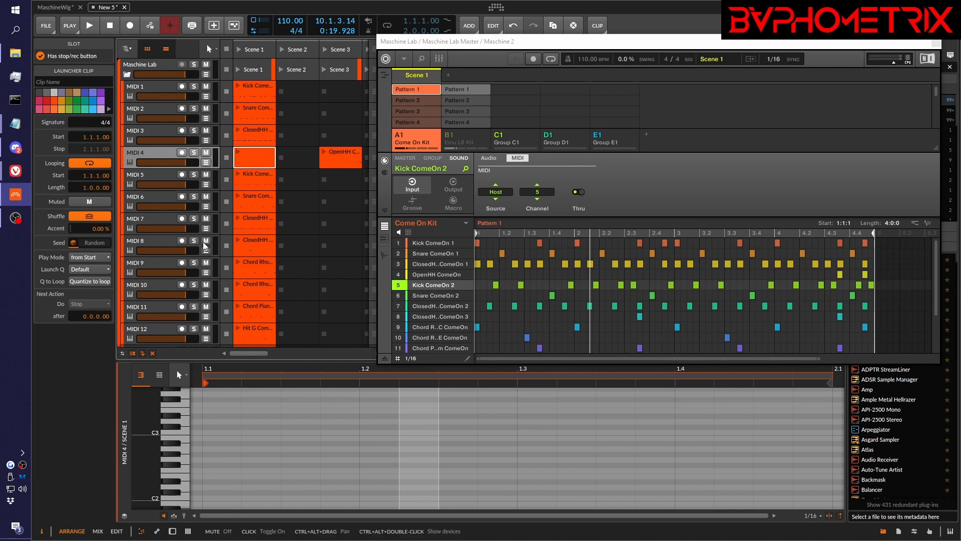
left_click(247, 182)
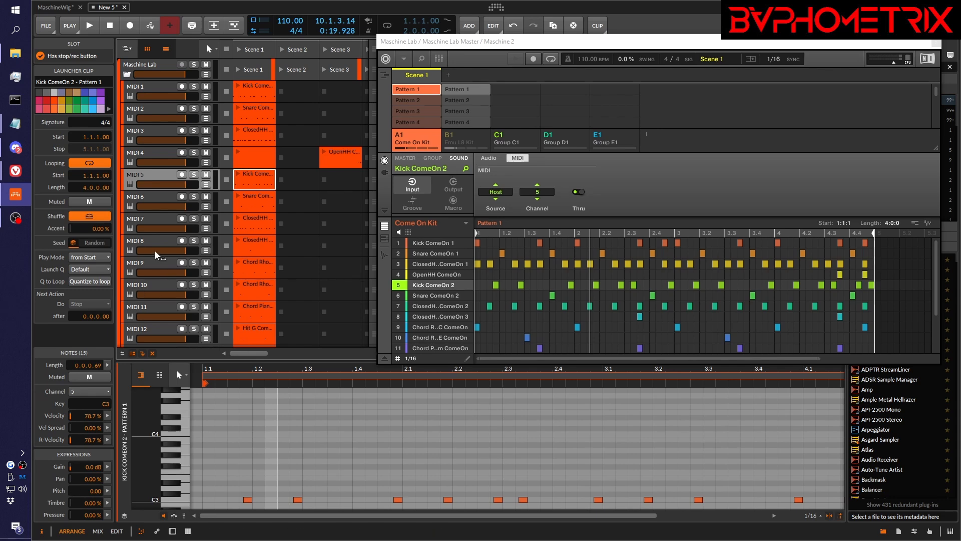
left_click(254, 160)
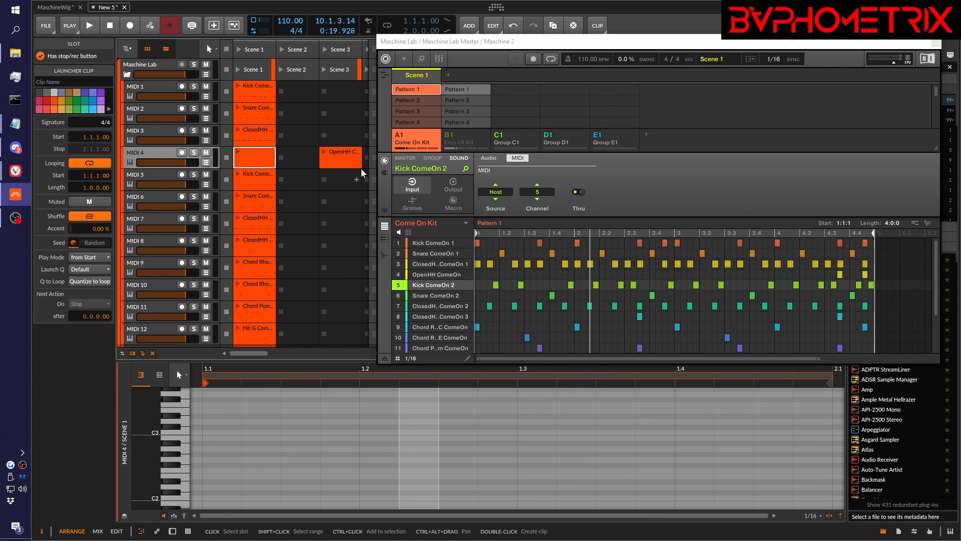
- Check the clips on MIDI 1 to 3, delete the empty MIDI 4 clip and move the OpenHH ComeOn clip back to Scene 1
left_click(255, 85)
left_click(254, 107)
left_click(256, 132)
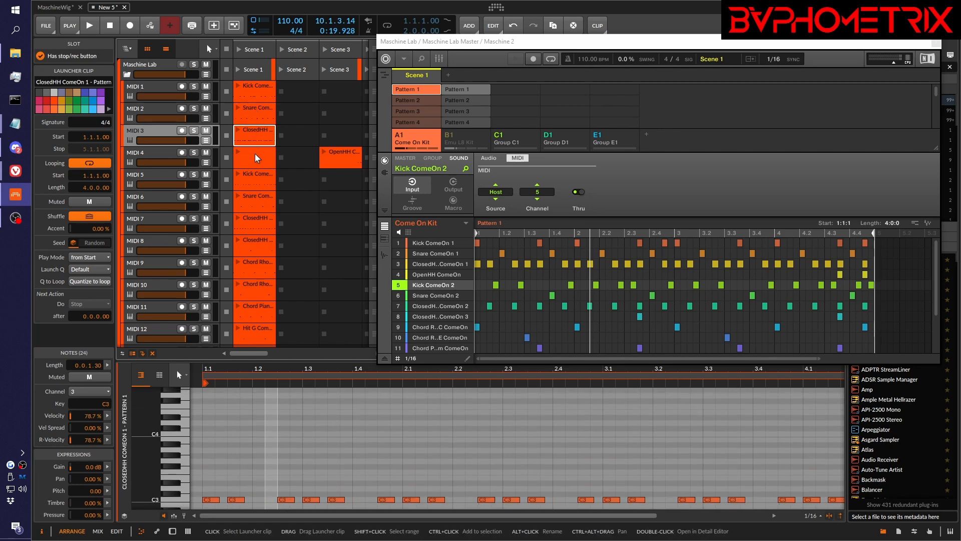
left_click(254, 153)
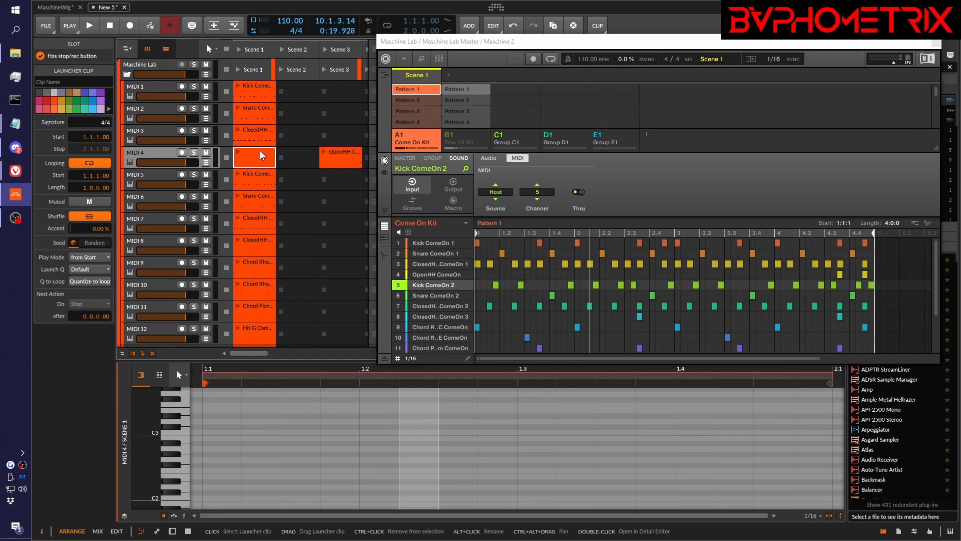
key("Delete")
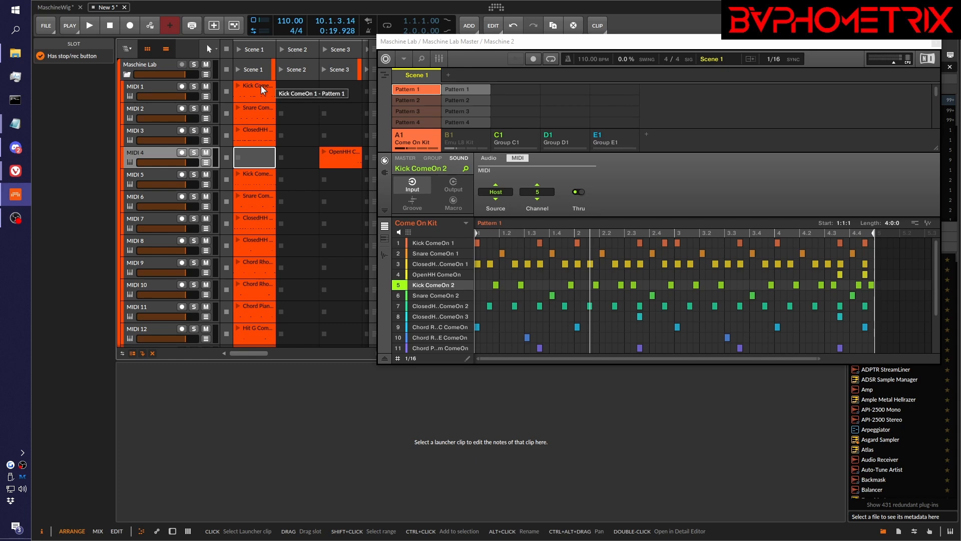
left_click_drag(345, 155, 265, 155)
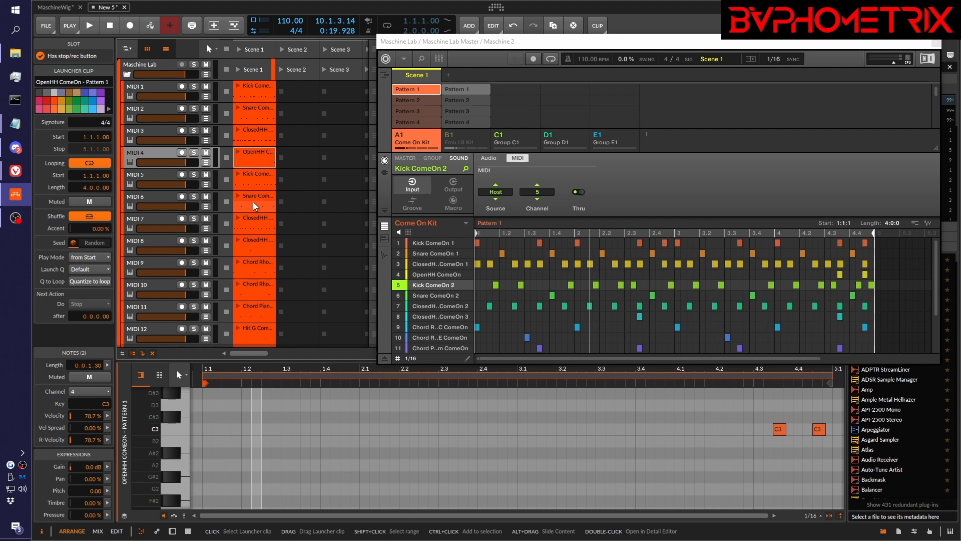
- Remove Pattern 1 of group A1 from Maschine's Scene 1 and open the notes of the Kick ComeOn 1 clip on MIDI 1
left_click(422, 91)
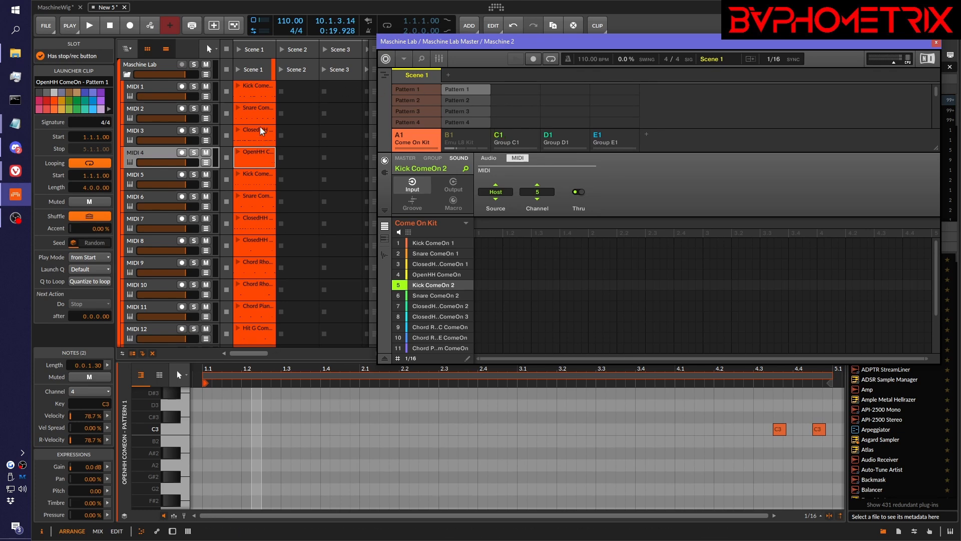
left_click(258, 90)
double_click(258, 81)
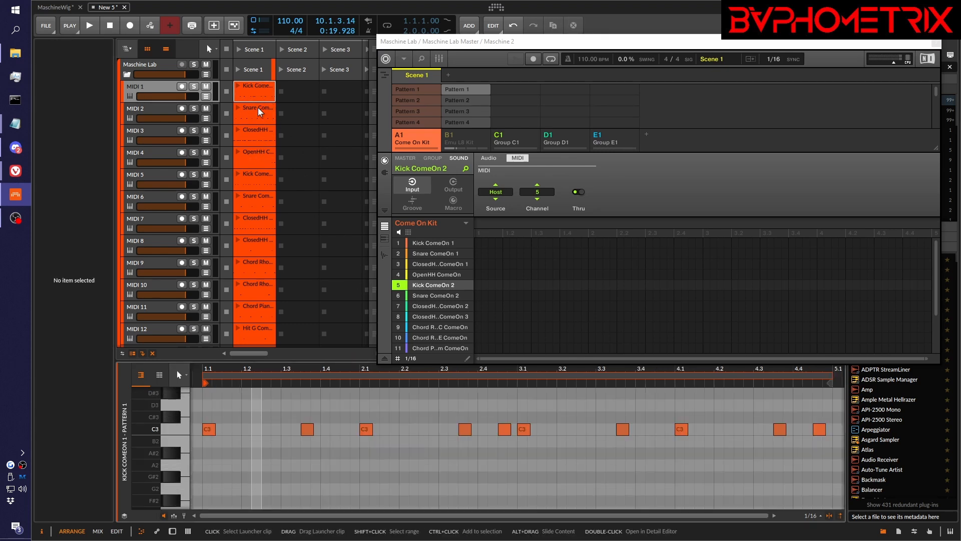
- Examine the notes of the MIDI 2, MIDI 3 and MIDI 4 clips in Scene 1 of the Maschine Lab group
left_click(259, 108)
left_click(256, 134)
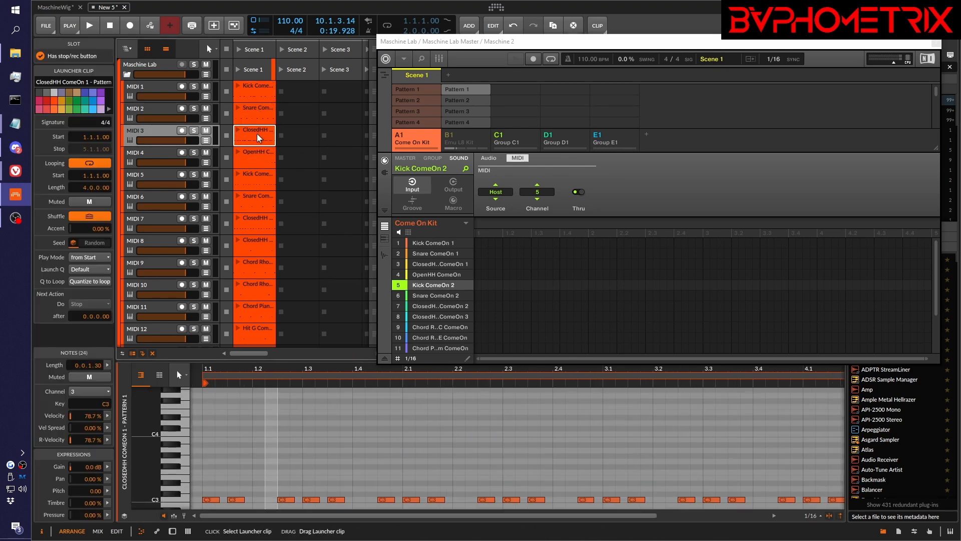
double_click(257, 134)
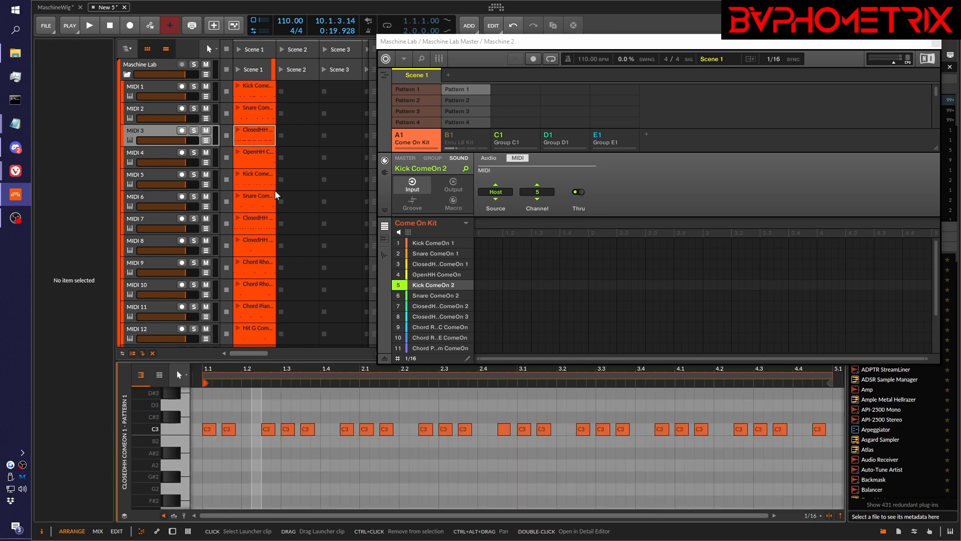
double_click(254, 152)
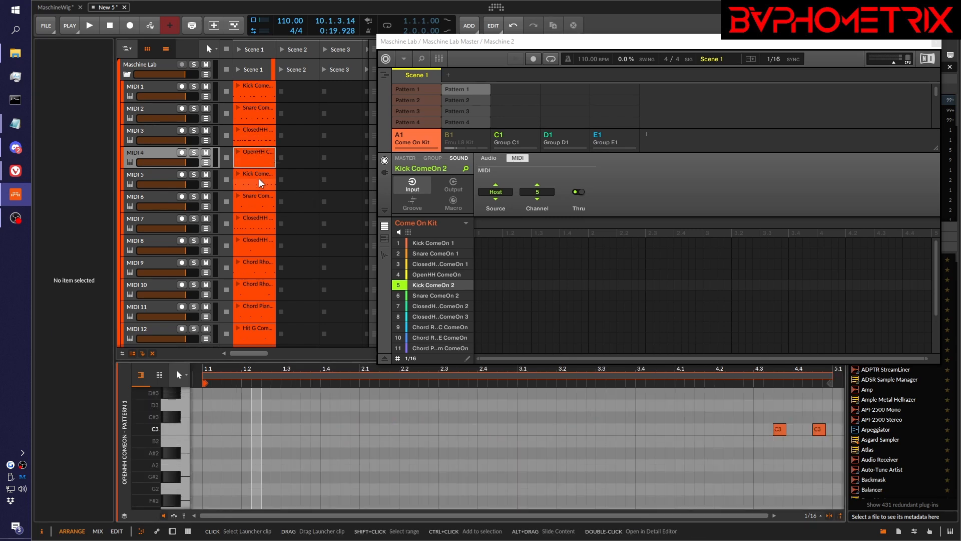
- Launch Scene 1 of the Maschine Lab group, view the notes of the Kick ComeOn 1 clip during playback, and stop
left_click(238, 67)
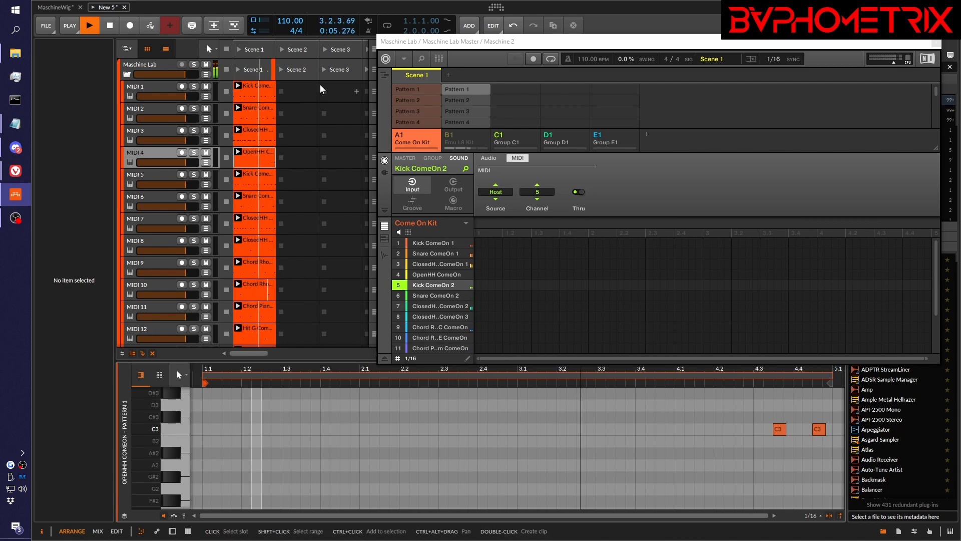
left_click(257, 79)
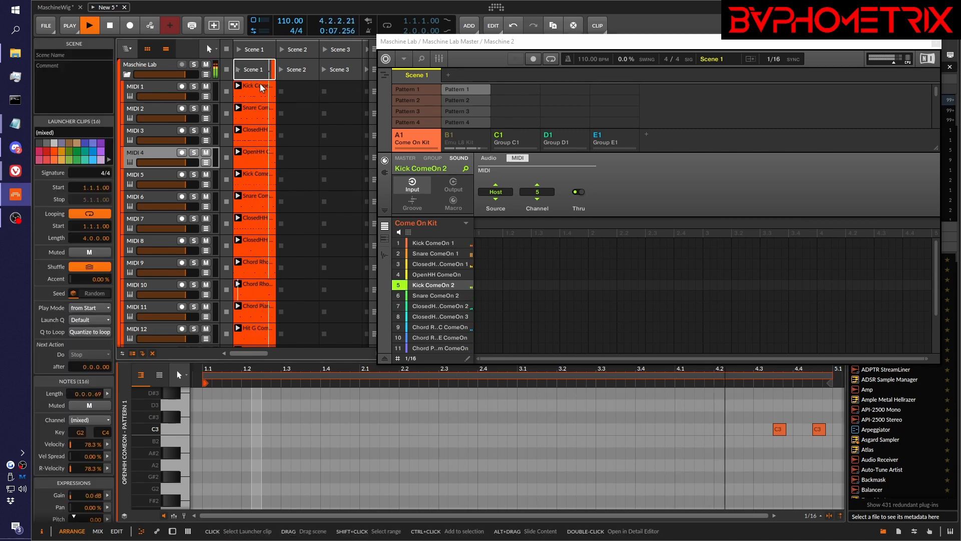
left_click(255, 87)
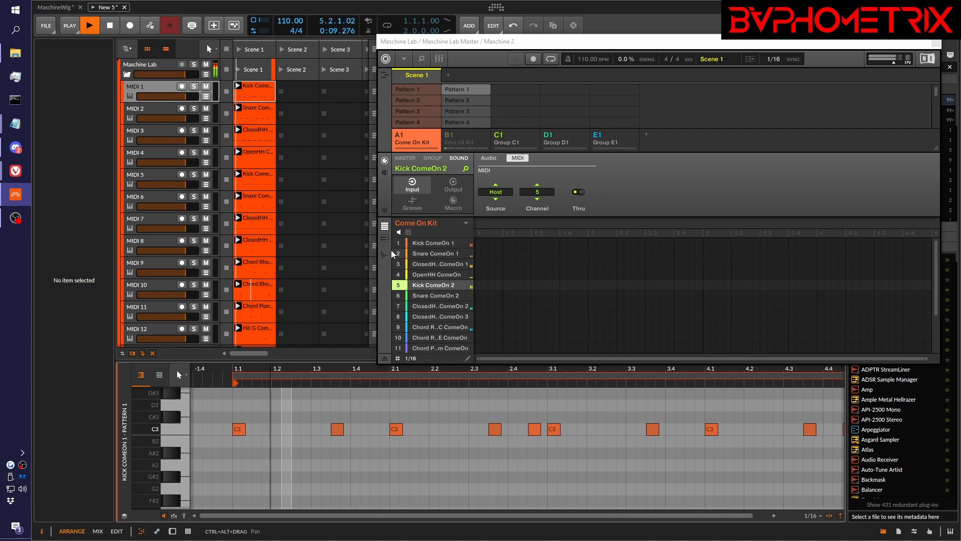
key("space")
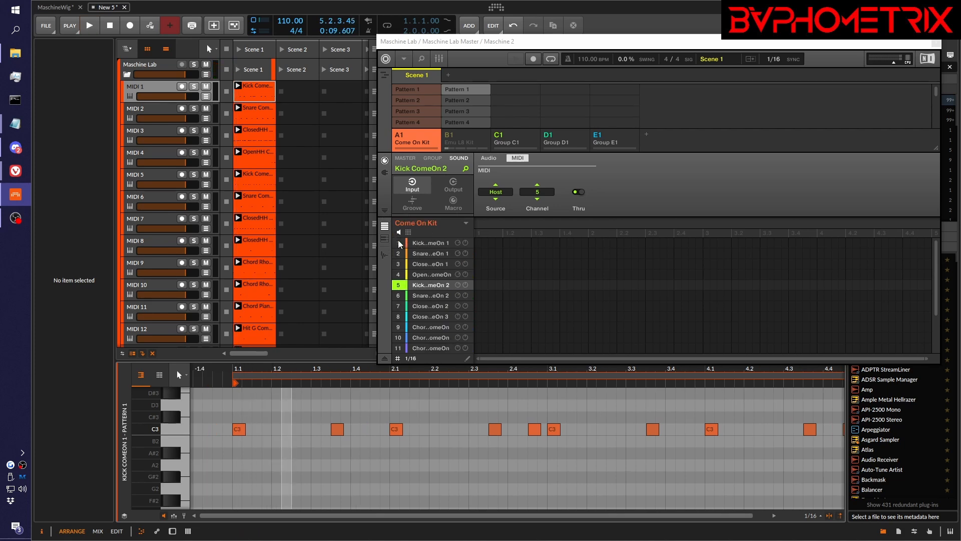
- Solo Kick ComeOn 1 in Maschine's Come On Kit, unmute sounds 2 to 4 and Bass C ComeOn while the clips play, and stop playback
left_click(398, 242)
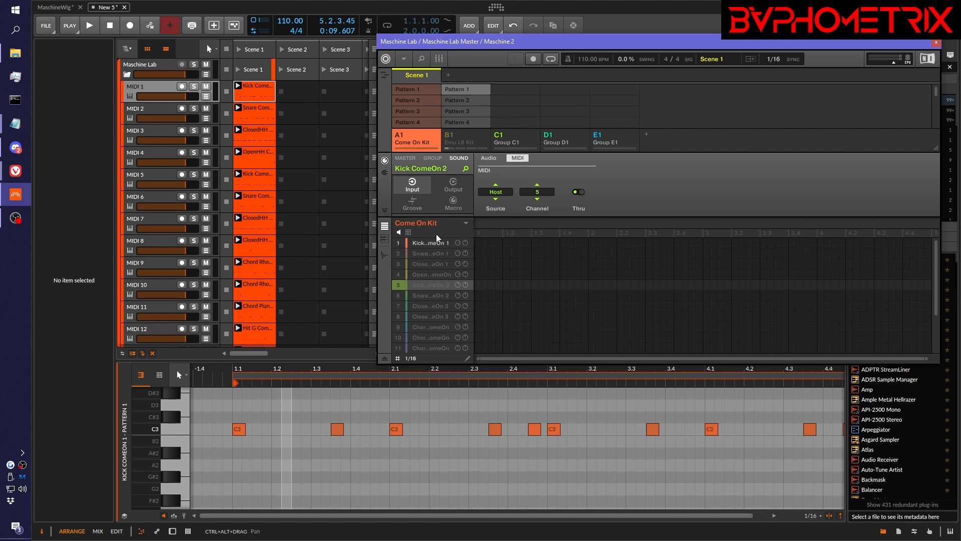
key("space")
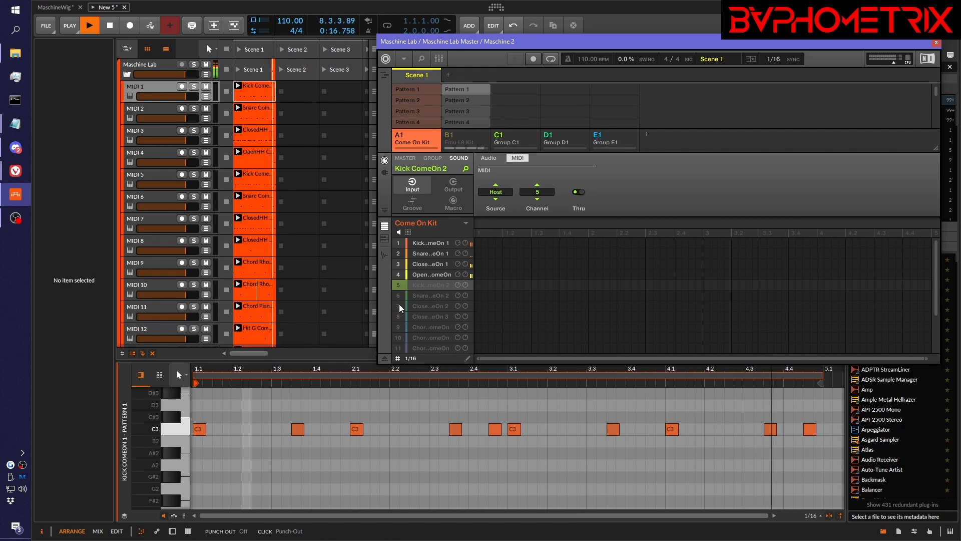
scroll(406, 311, "down", 1)
scroll(405, 311, "down", 4)
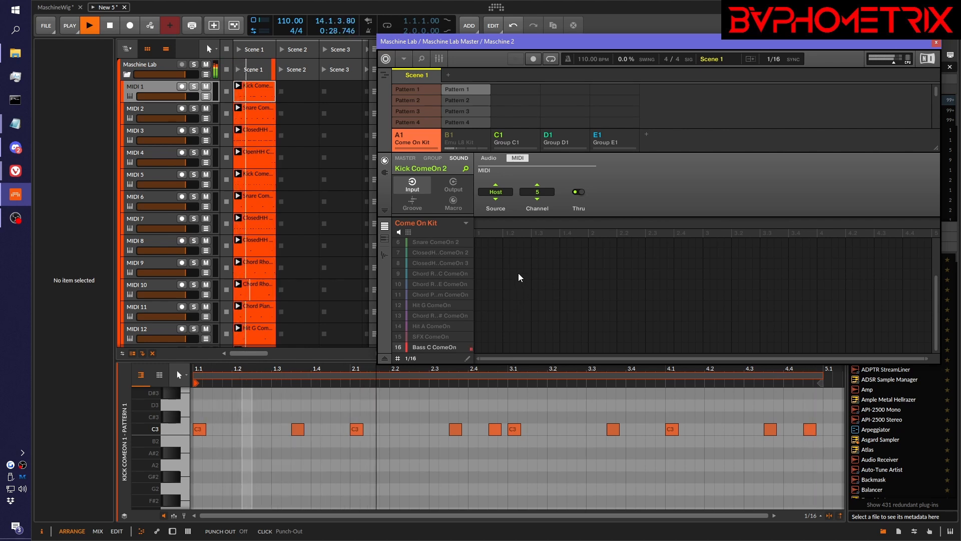
key("space")
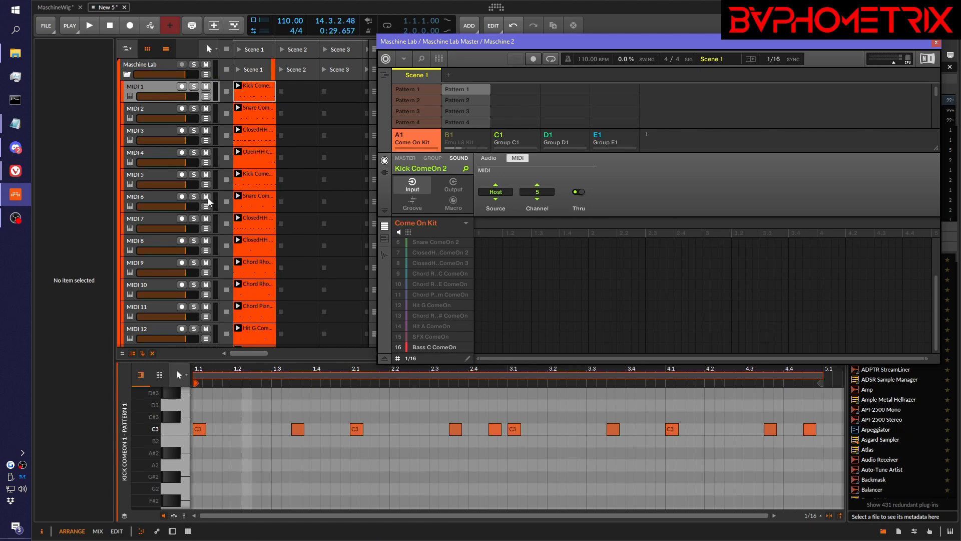
- Examine the Channel Map device on MIDI 3 and the Note Receiver and Note Transpose in the Maschine Lab group's Ch 1 layer
left_click(166, 131)
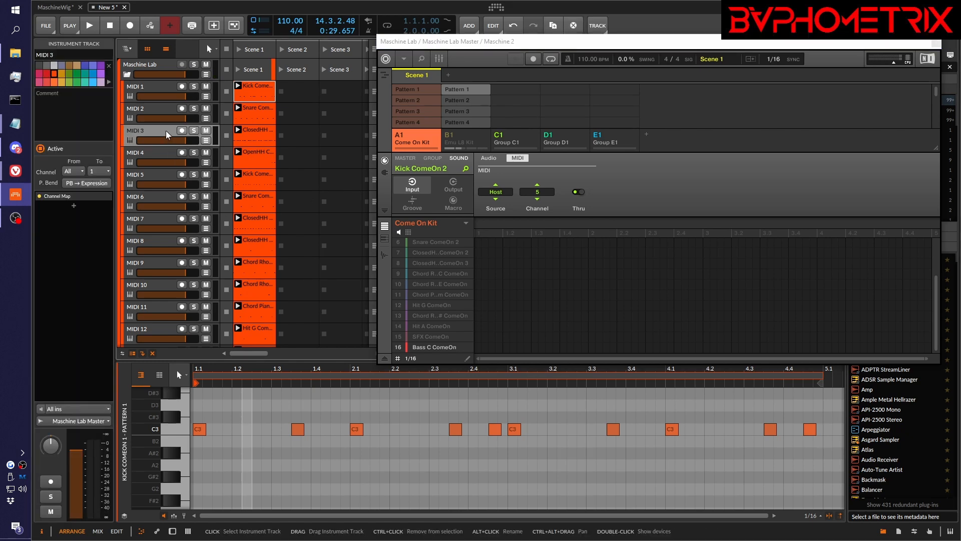
double_click(166, 130)
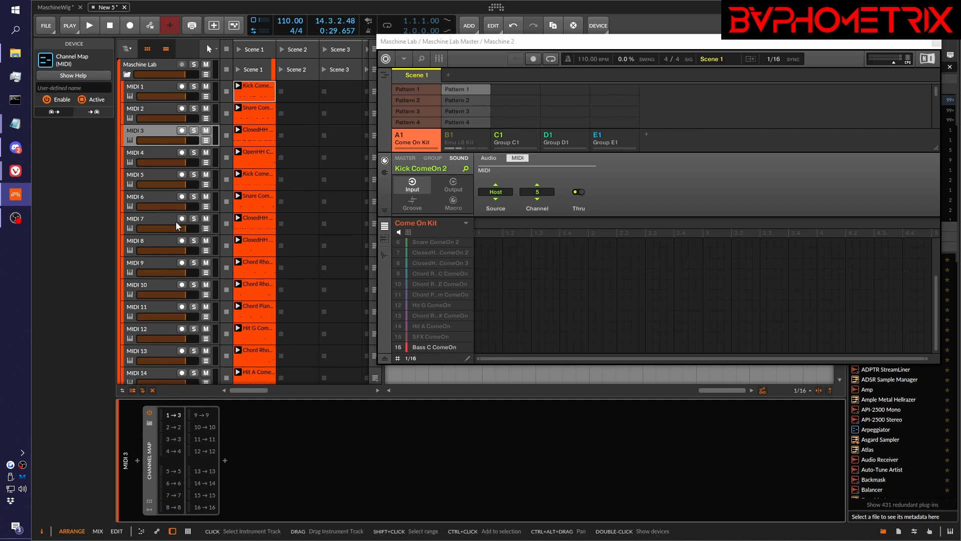
left_click(140, 63)
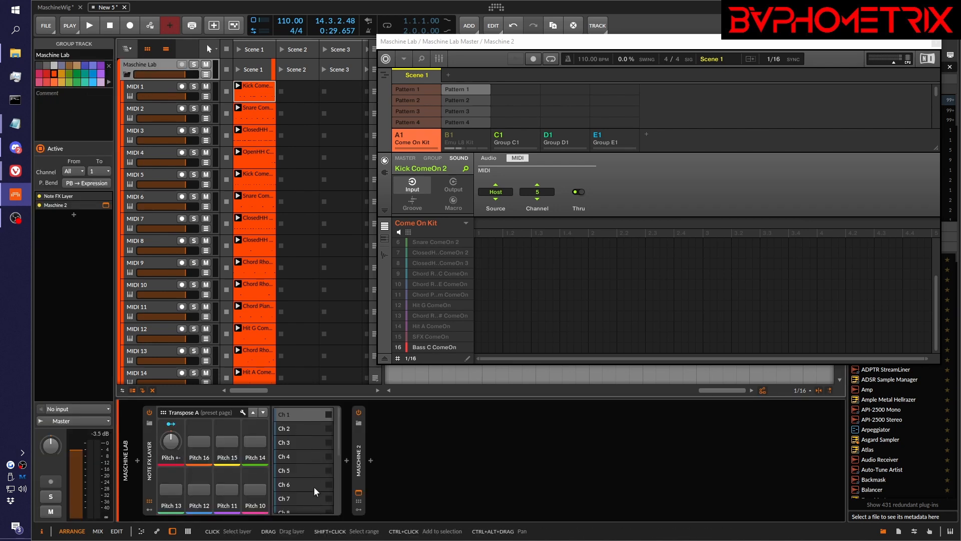
left_click(313, 418)
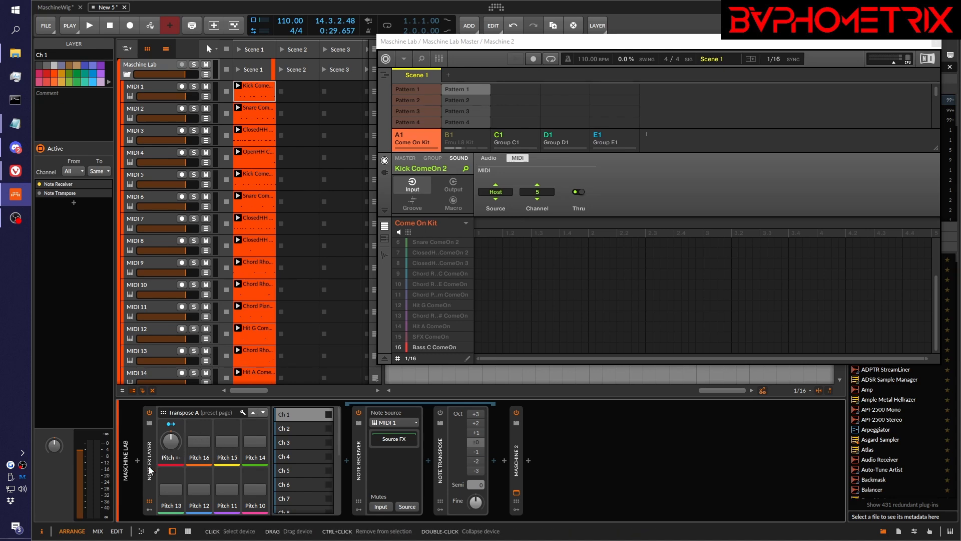
left_click(302, 411)
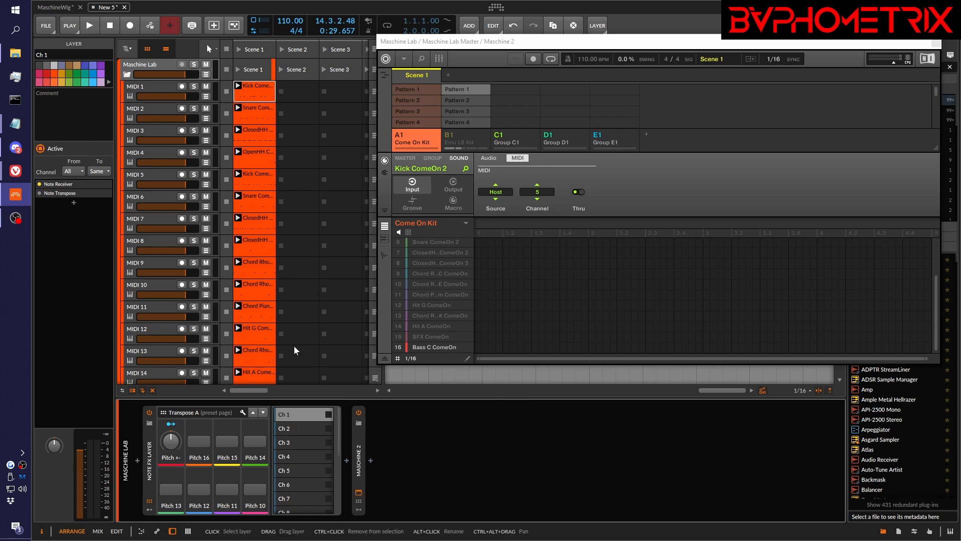
- Set the chance of all C3 notes in the ClosedHH ComeOn 1 clip on MIDI 3 to 56% and audition the clips
double_click(256, 91)
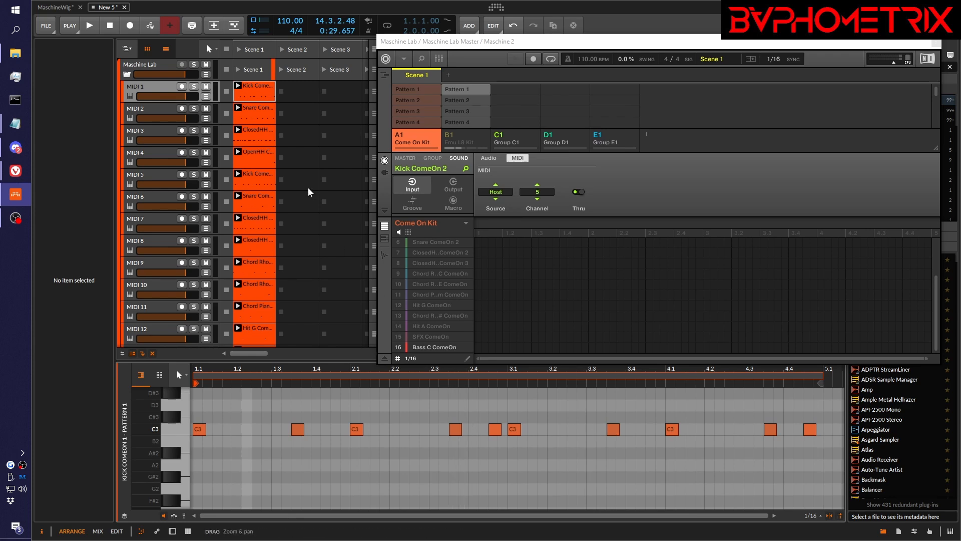
left_click(260, 135)
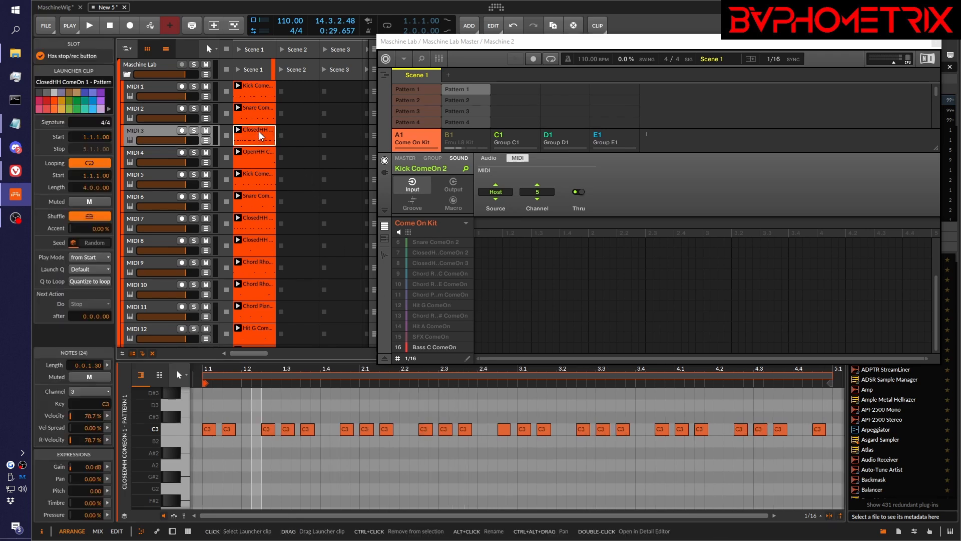
left_click(181, 429)
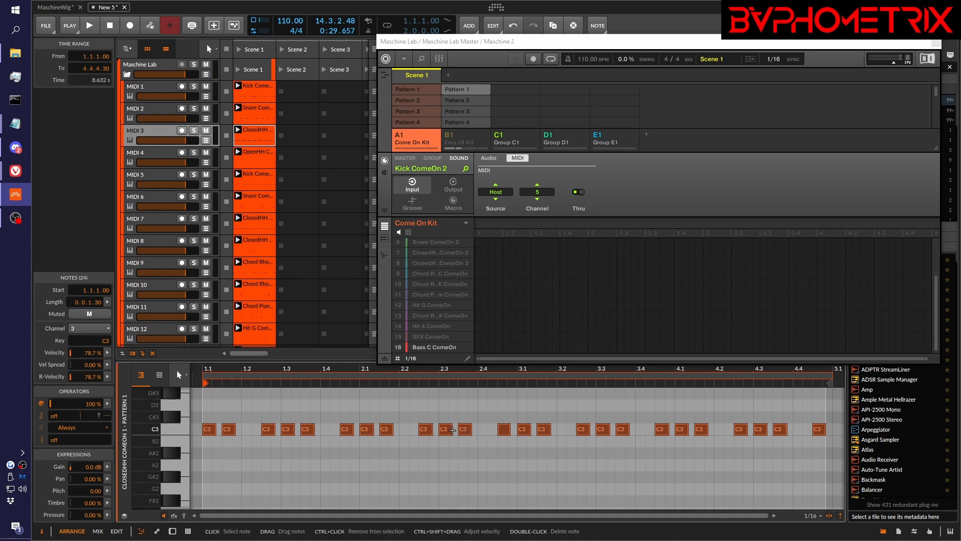
left_click_drag(89, 404, 89, 414)
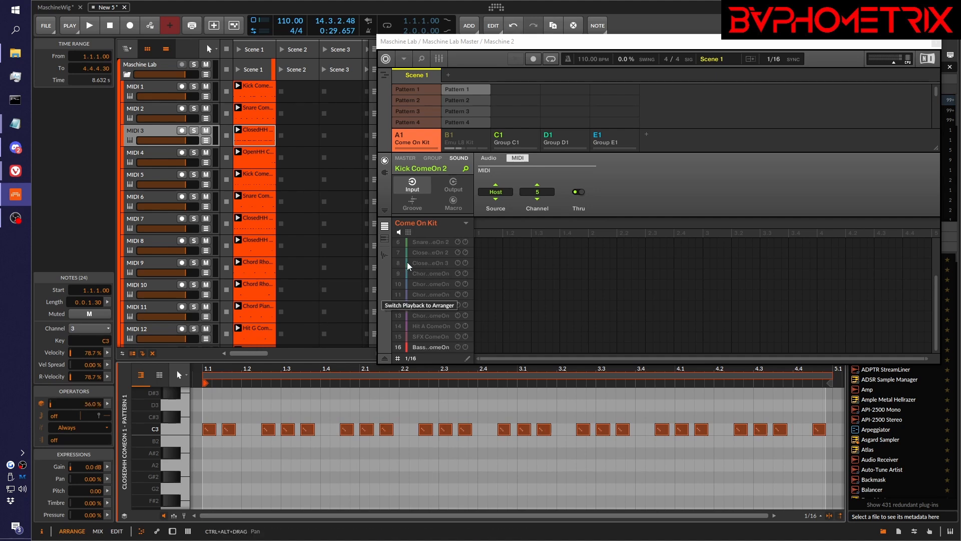
key("space")
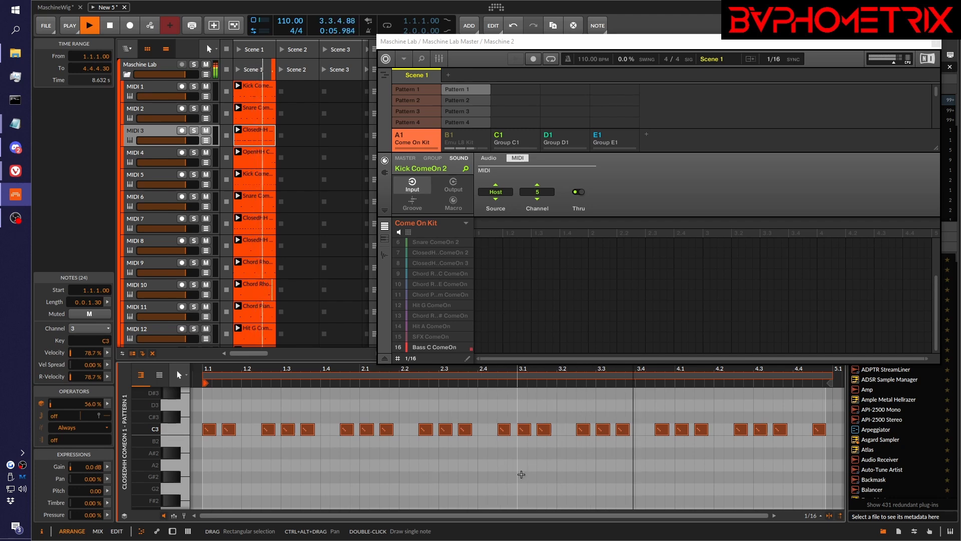
key("space")
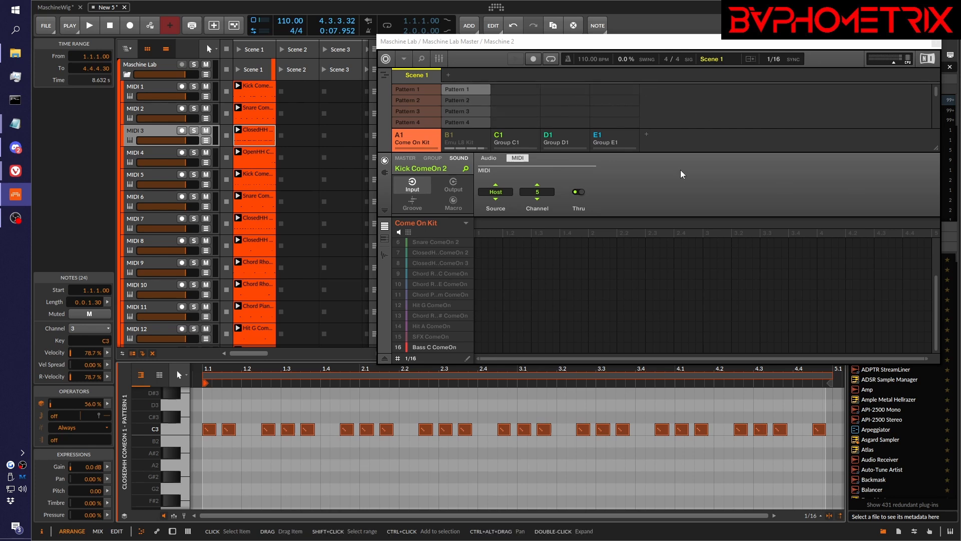
- Add group F1 after Group E1 in Maschine and paste a copy of group A1's Come On Kit into it
left_click_drag(499, 44, 416, 48)
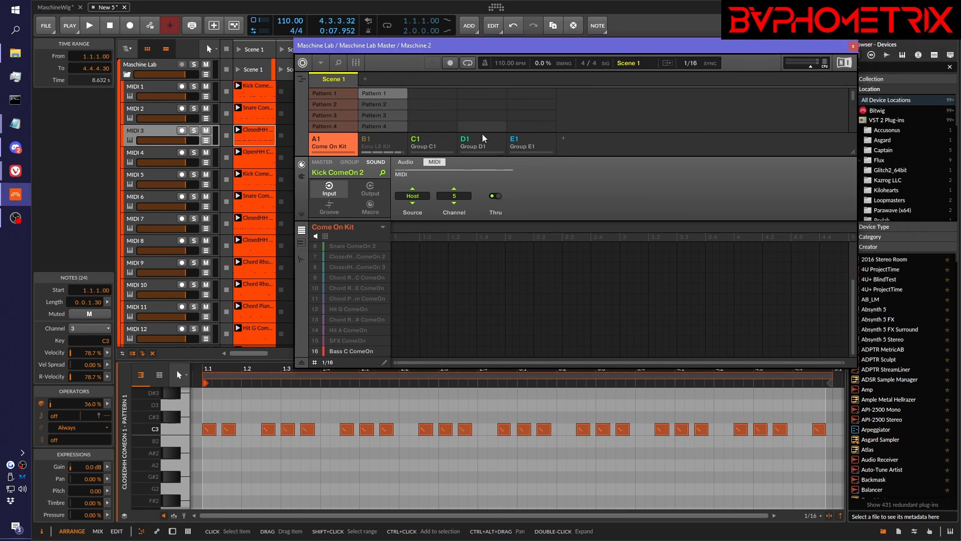
left_click(538, 138)
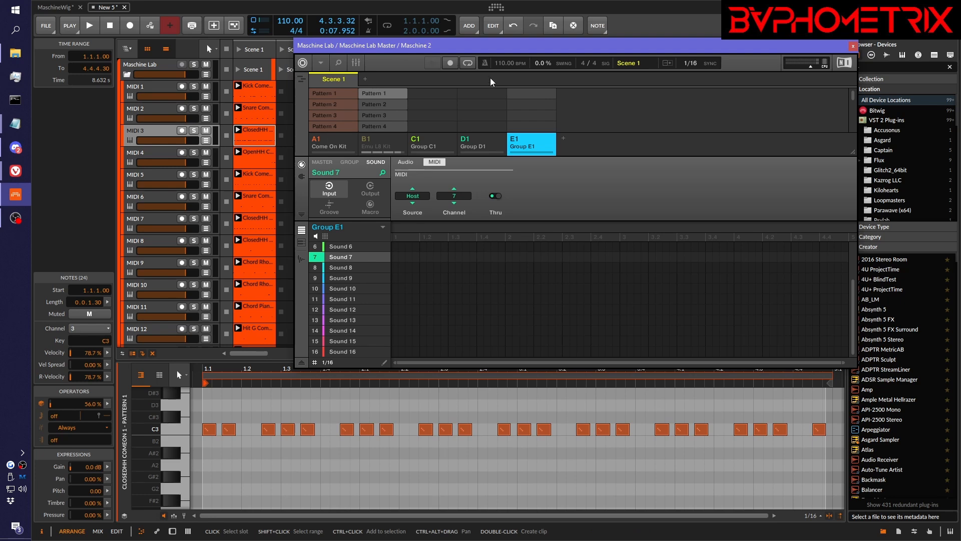
left_click_drag(358, 45, 514, 65)
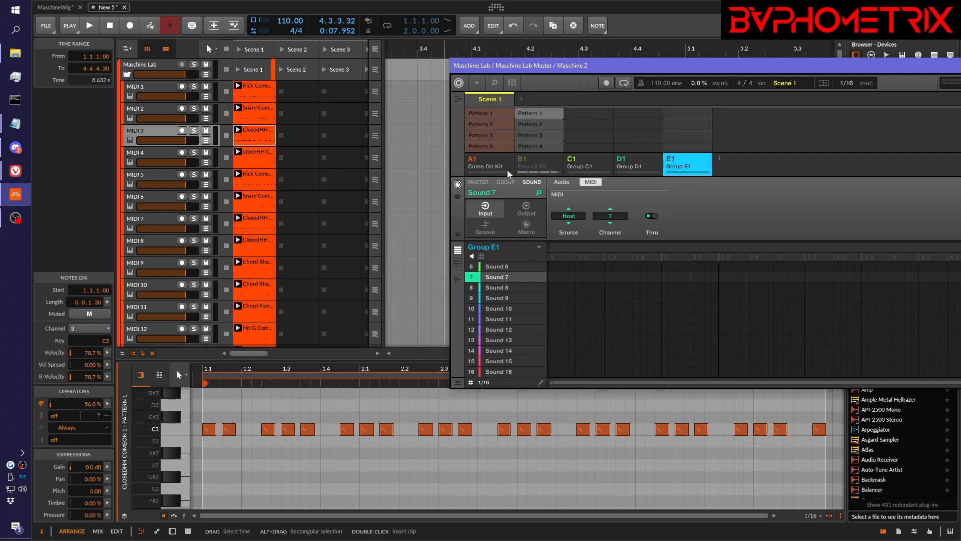
left_click(719, 159)
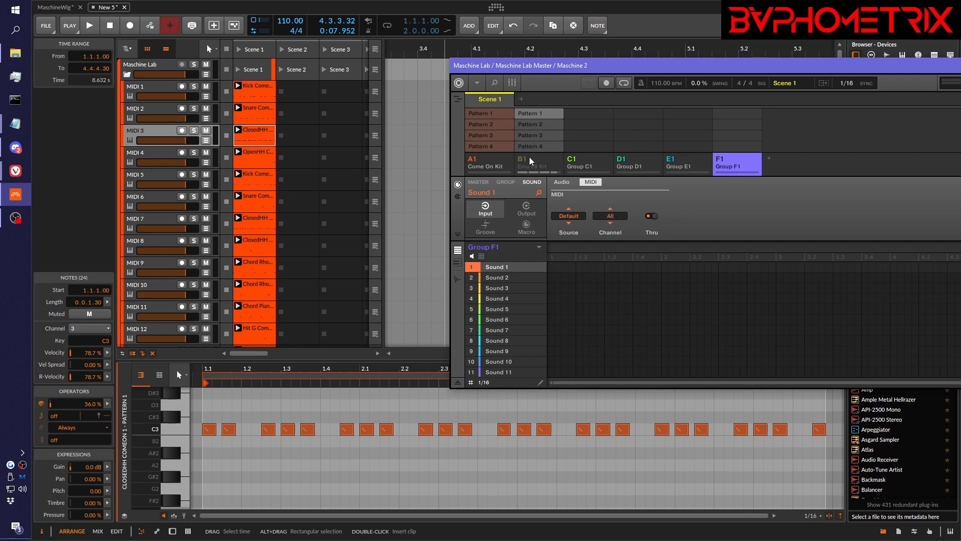
right_click(485, 160)
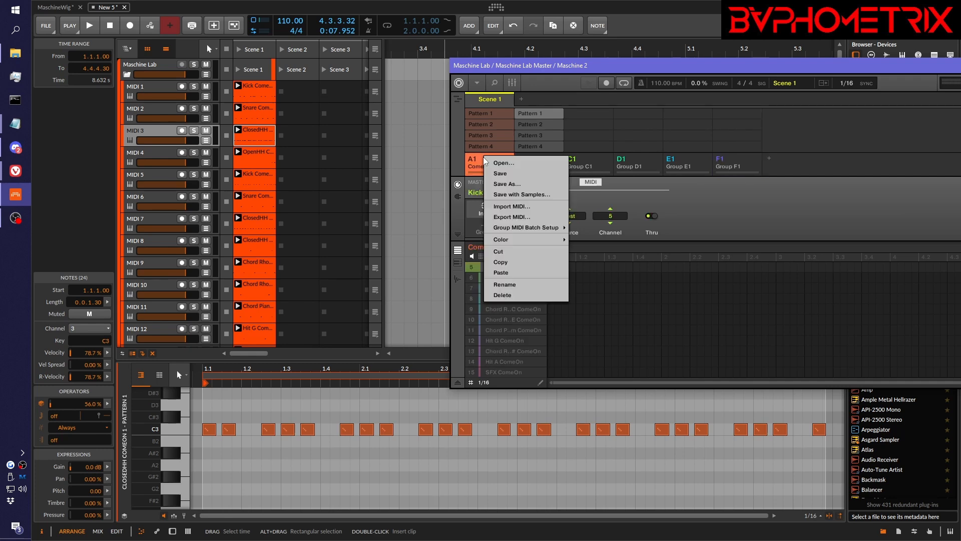
left_click(508, 262)
right_click(730, 166)
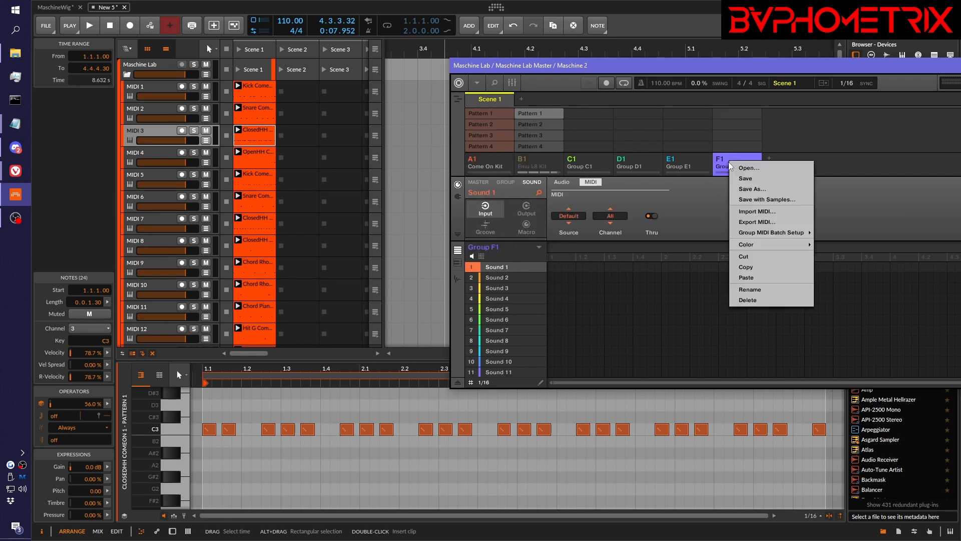
left_click(747, 277)
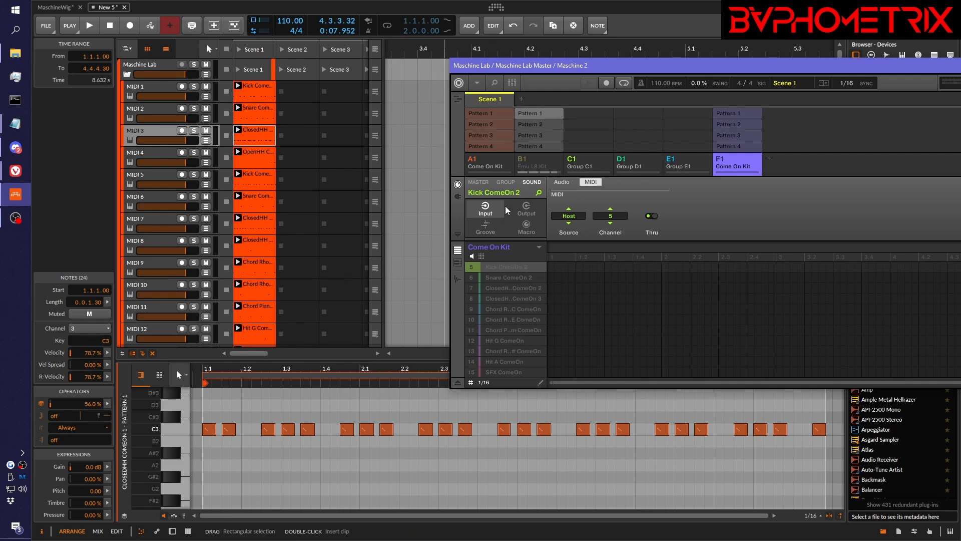
- Show Maschine's browser and load Goofie Kit from the Basement Era library into group F1
left_click(477, 82)
mouse_move(510, 121)
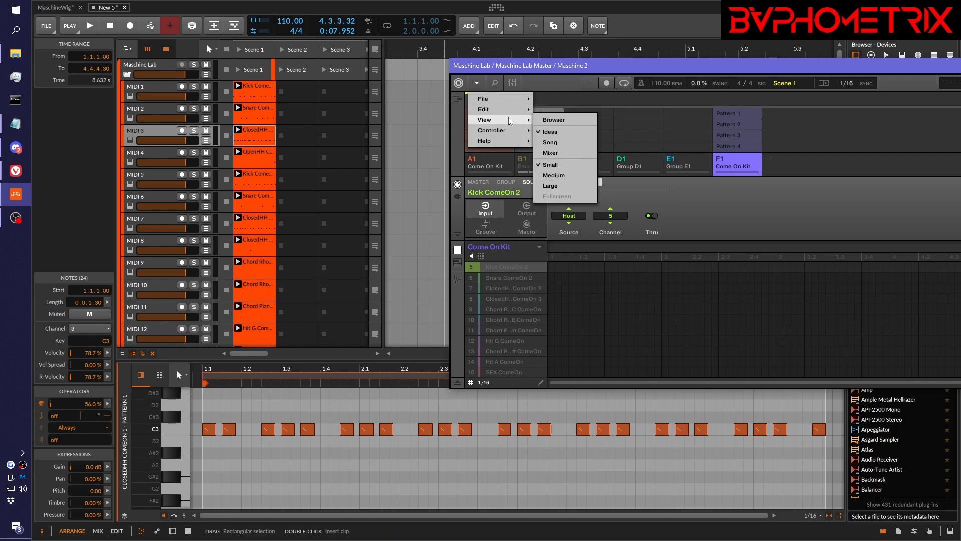
left_click(553, 119)
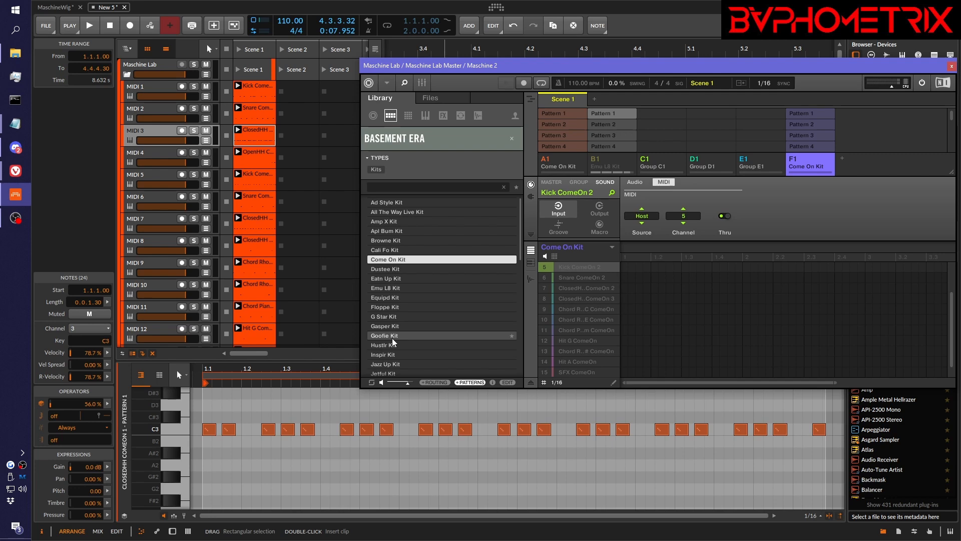
left_click_drag(394, 343, 803, 162)
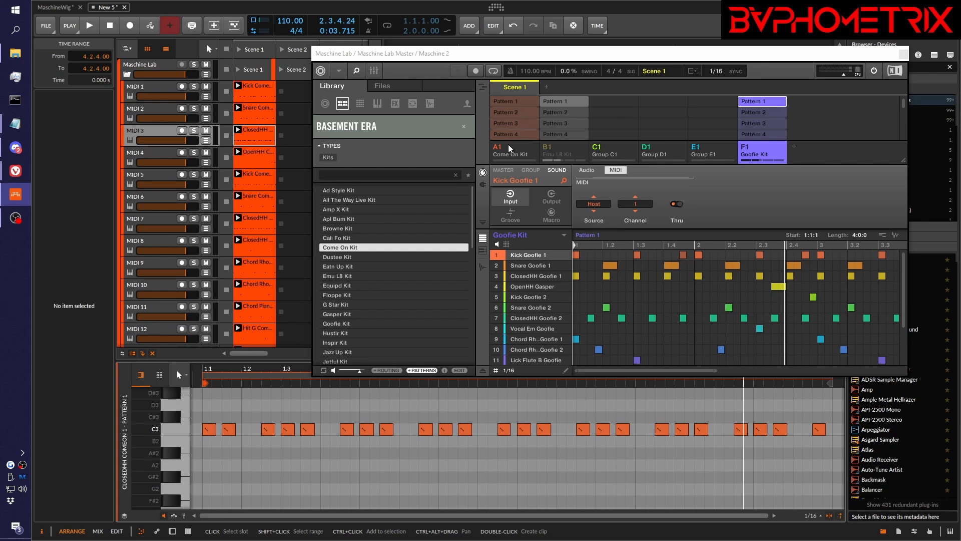
- Delete group F1 with the Goofie Kit from Maschine
left_click(764, 155)
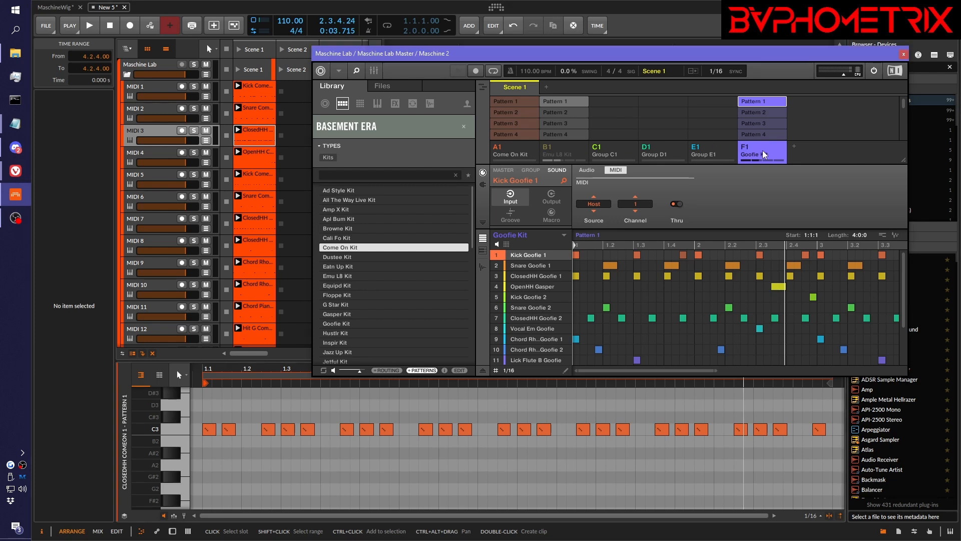
right_click(765, 154)
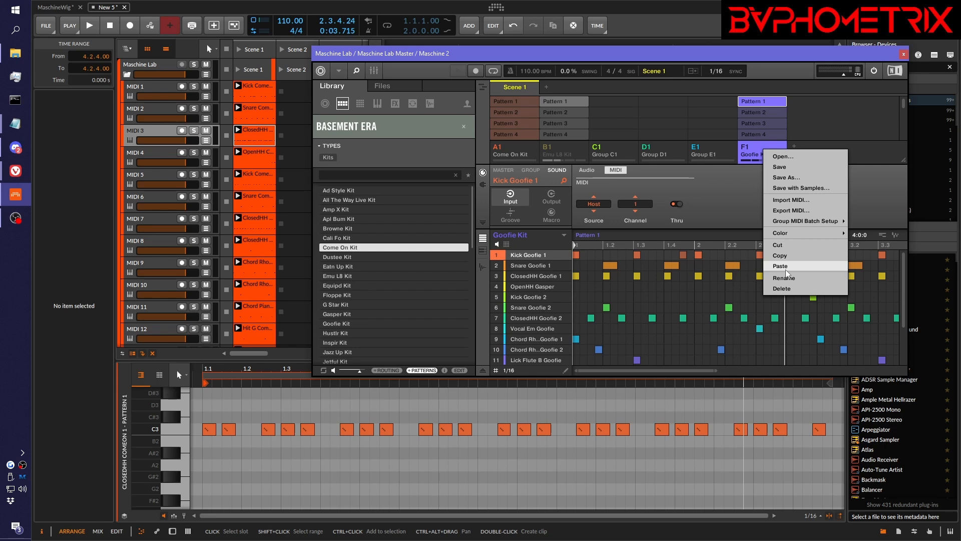
left_click(784, 289)
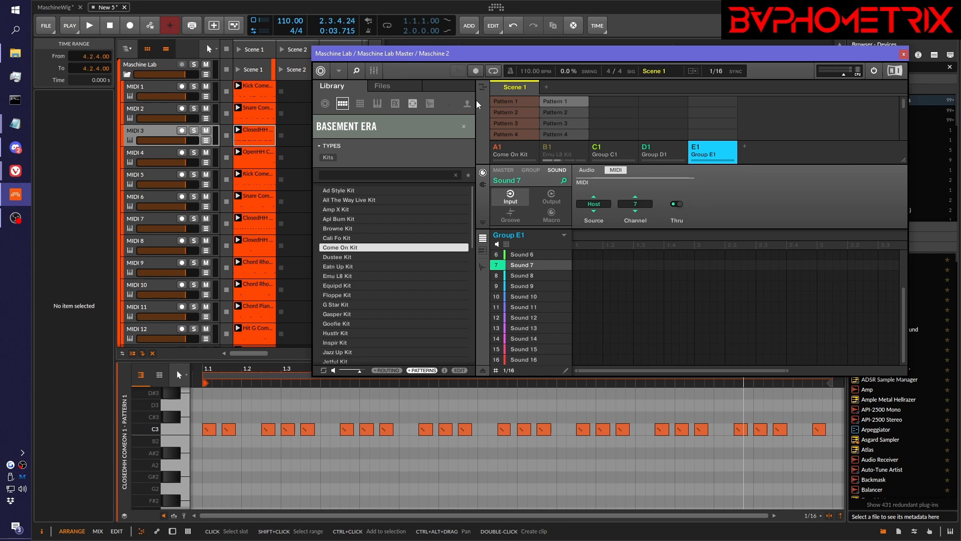
- Activate Pattern 1 of group A1's Come On Kit in Maschine and stop the launcher clips of the Maschine Lab tracks
left_click(510, 102)
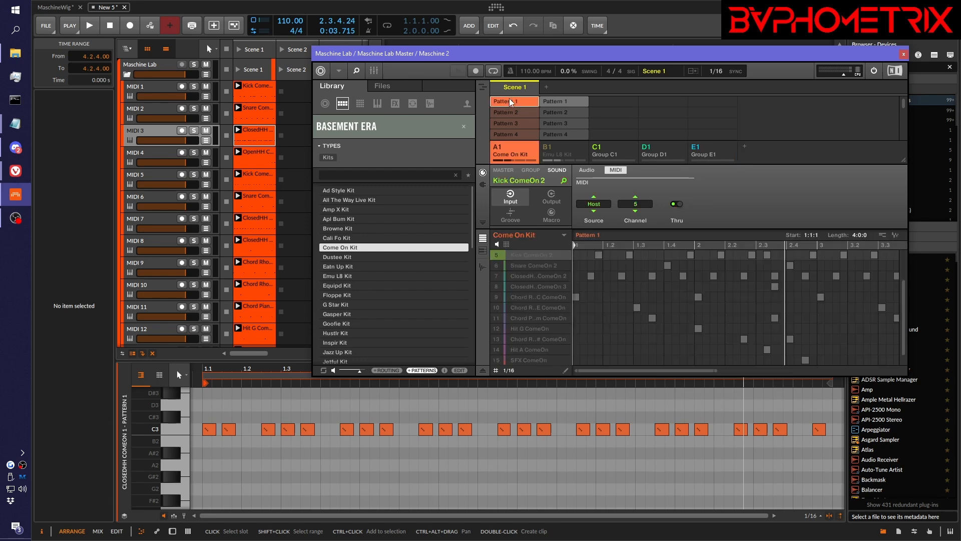
left_click(227, 70)
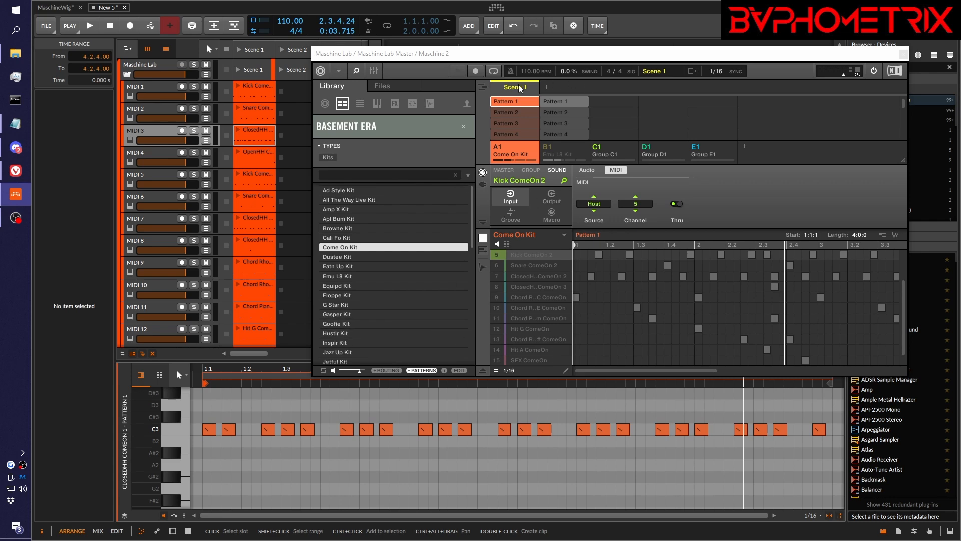
- Set Maschine's view size to Large and move its window so the whole interface fits on screen
left_click(339, 72)
mouse_move(373, 98)
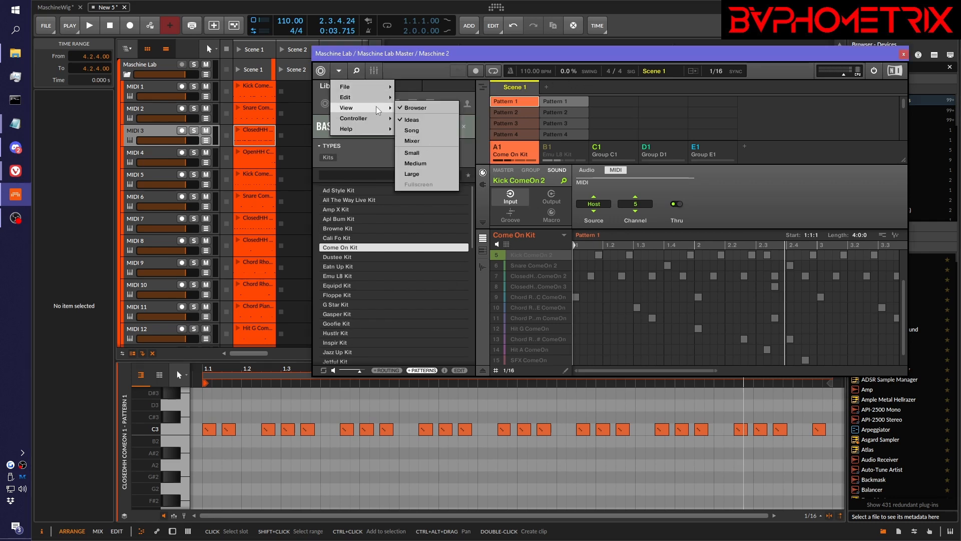
left_click(423, 174)
left_click_drag(702, 59, 706, 34)
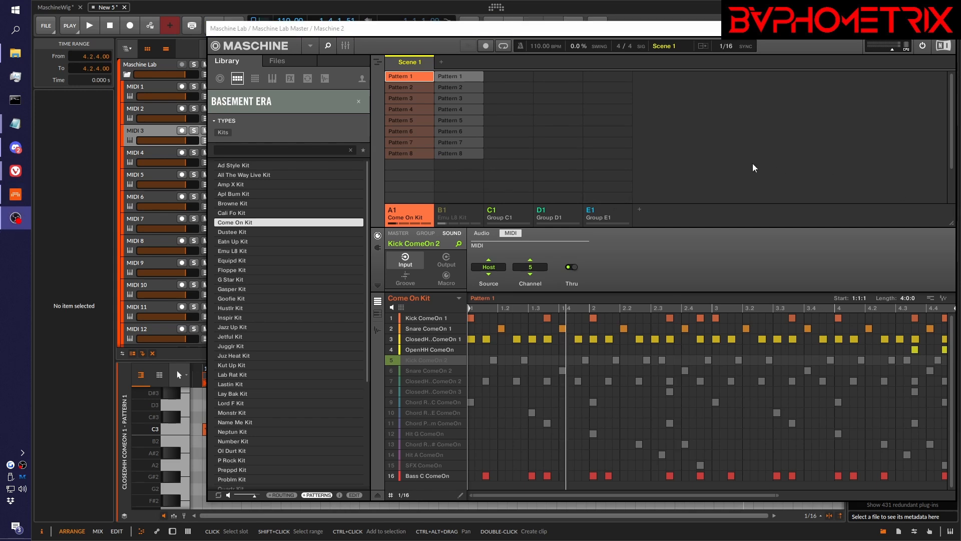
- Unmute all sixteen sounds of Come On Kit by soloing and unsoloing Kick ComeOn 1, and audition the pattern
right_click(390, 316)
right_click(390, 316)
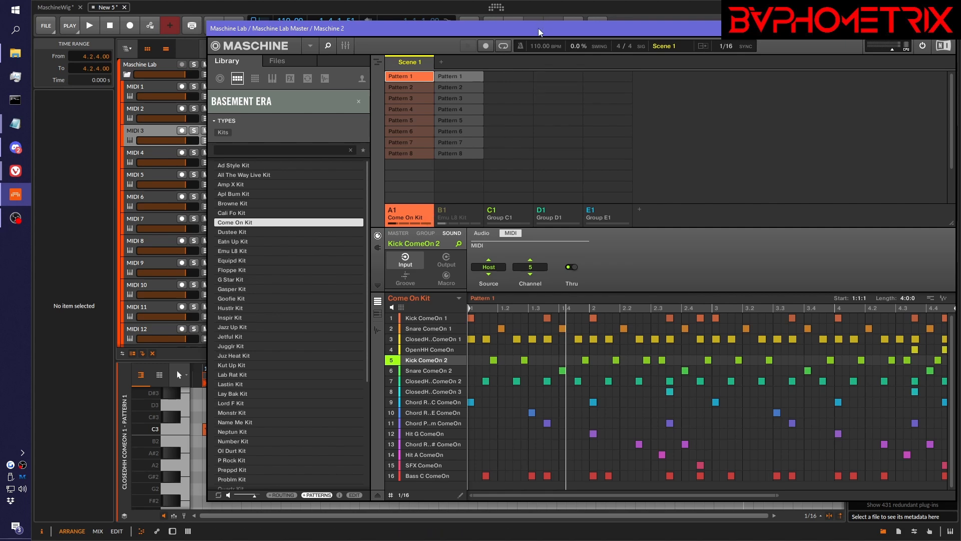
key("space")
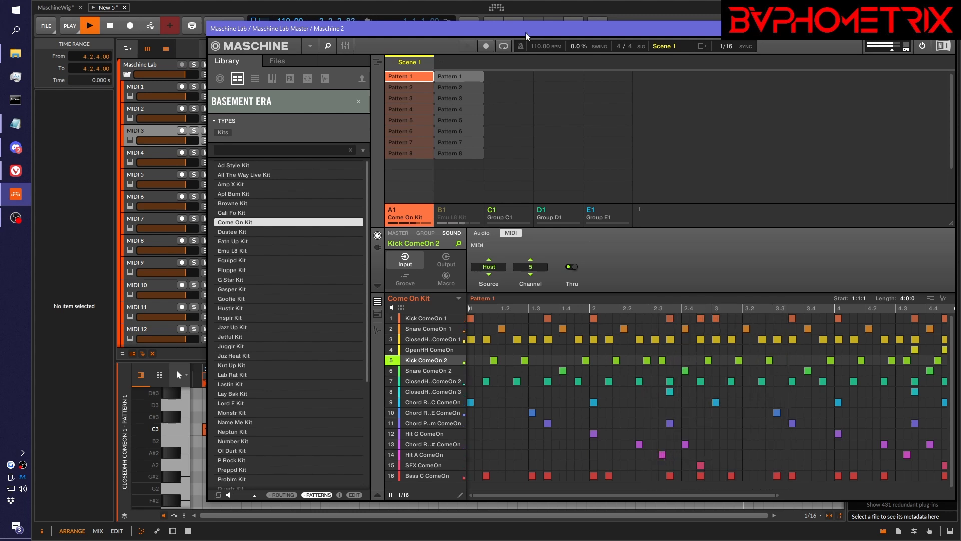
key("space")
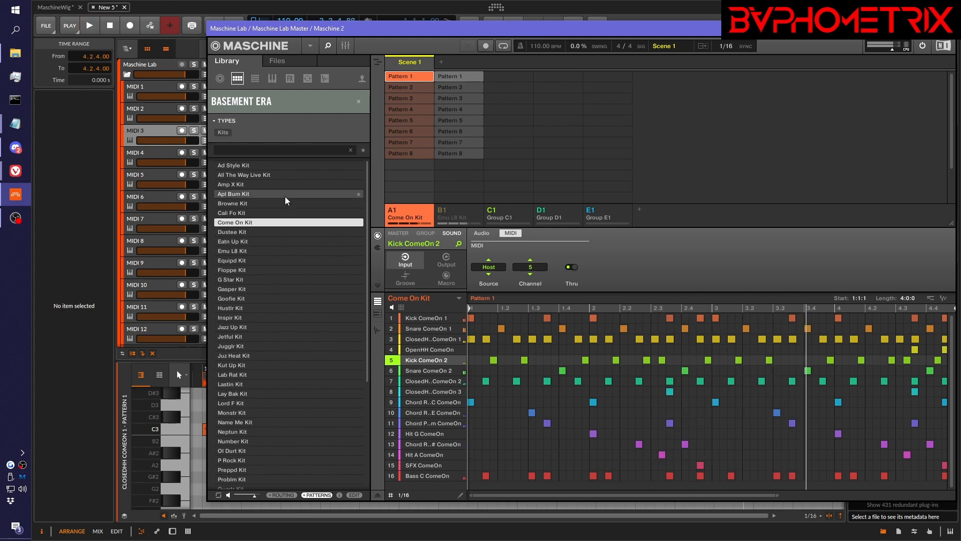
- Audition Equipd Kit from the Basement Era library and load it with its patterns into group B1
left_click(229, 261)
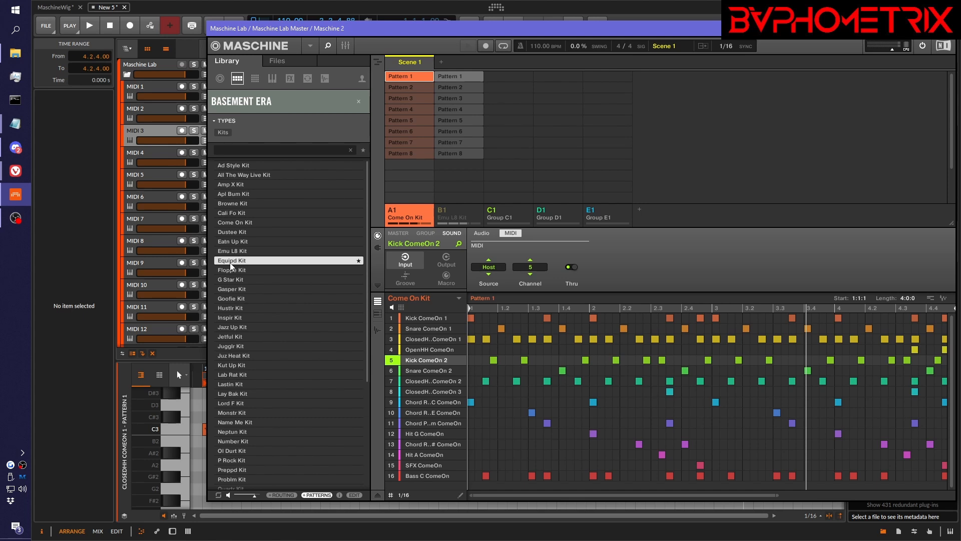
key("space")
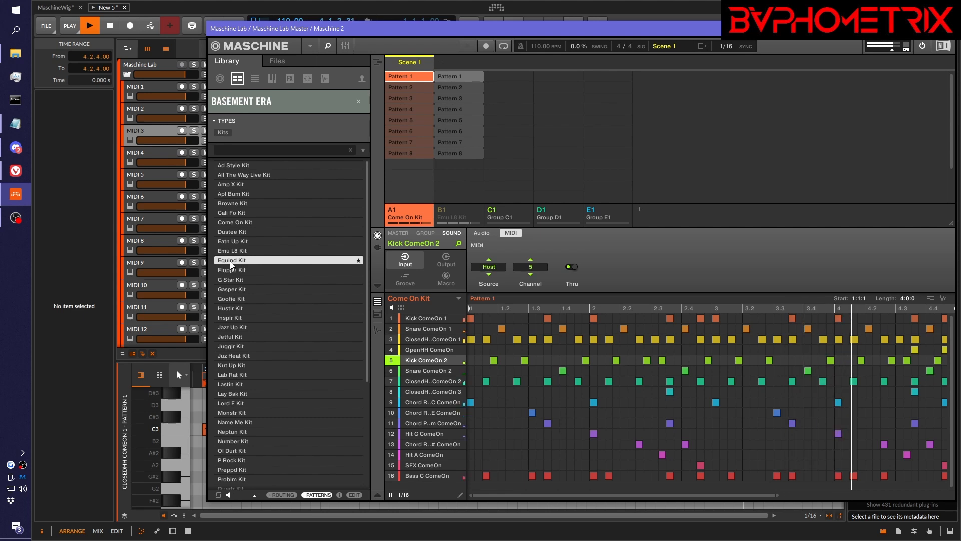
key("space")
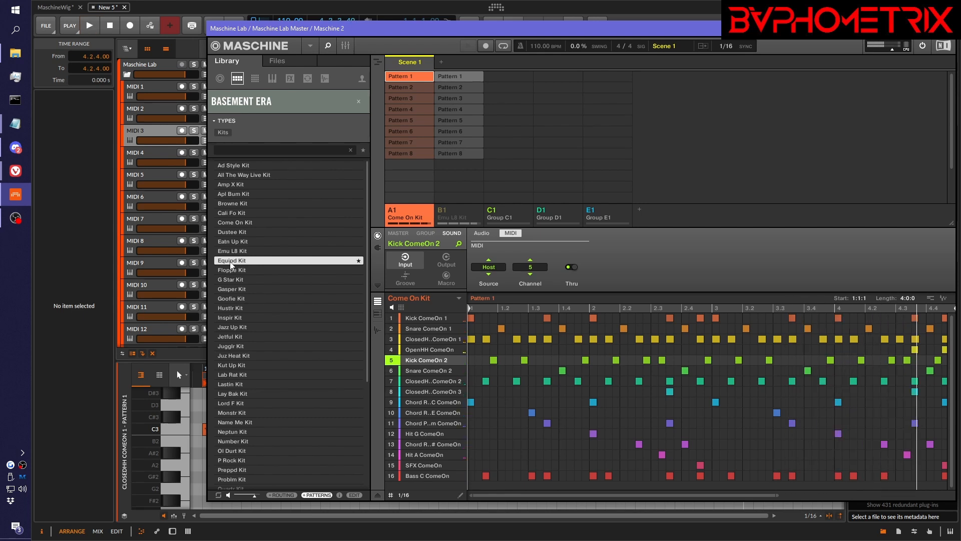
left_click_drag(232, 262, 449, 215)
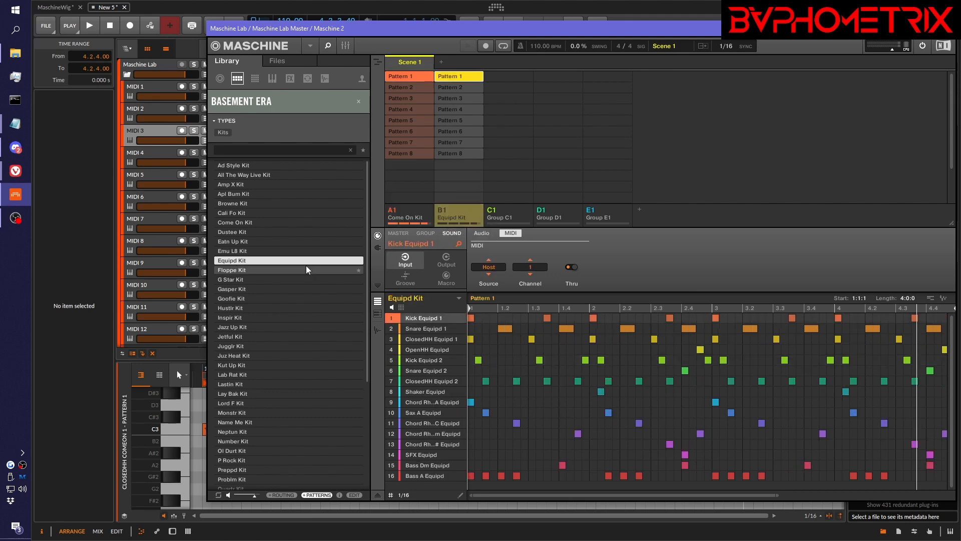
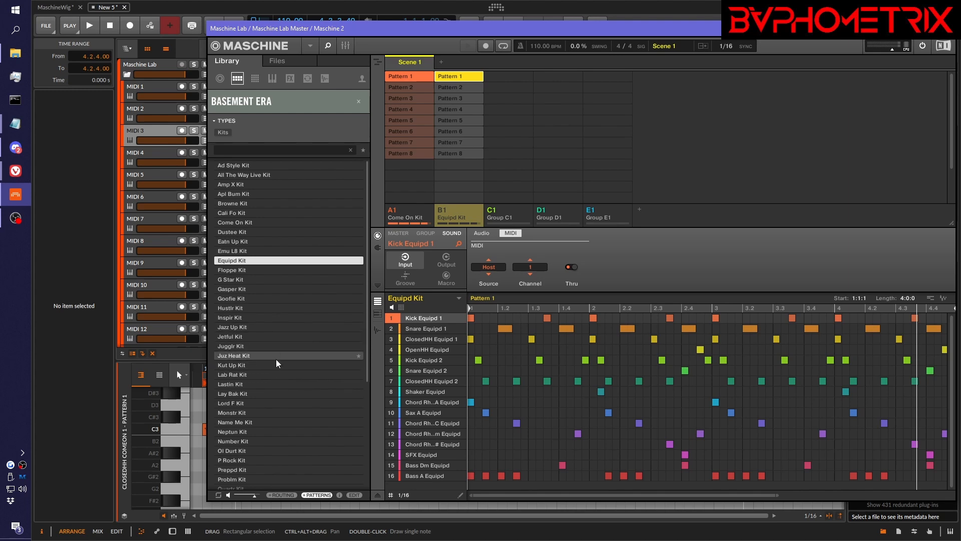
- Audition Juz Heat Kit and Kut Up Kit during playback and load Kut Up Kit into group C1
key("space")
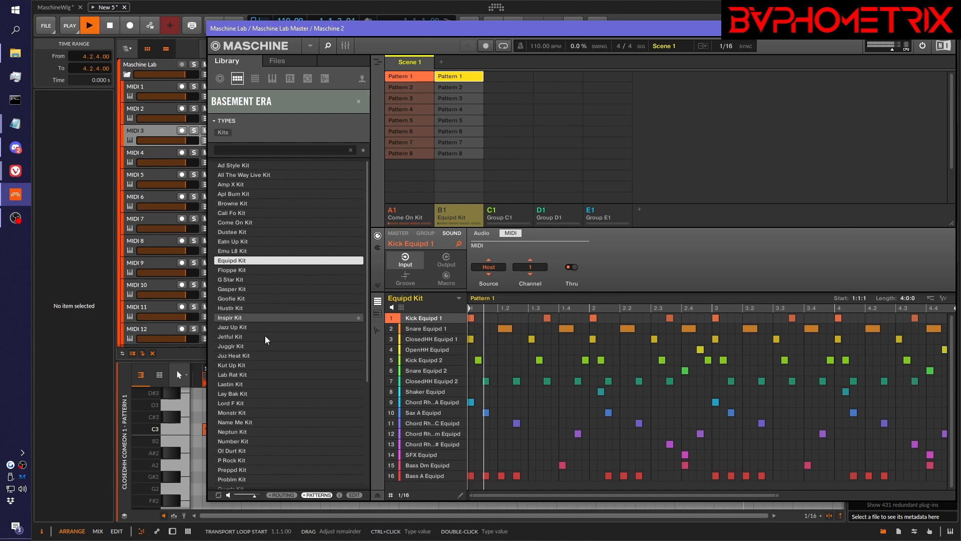
left_click(242, 355)
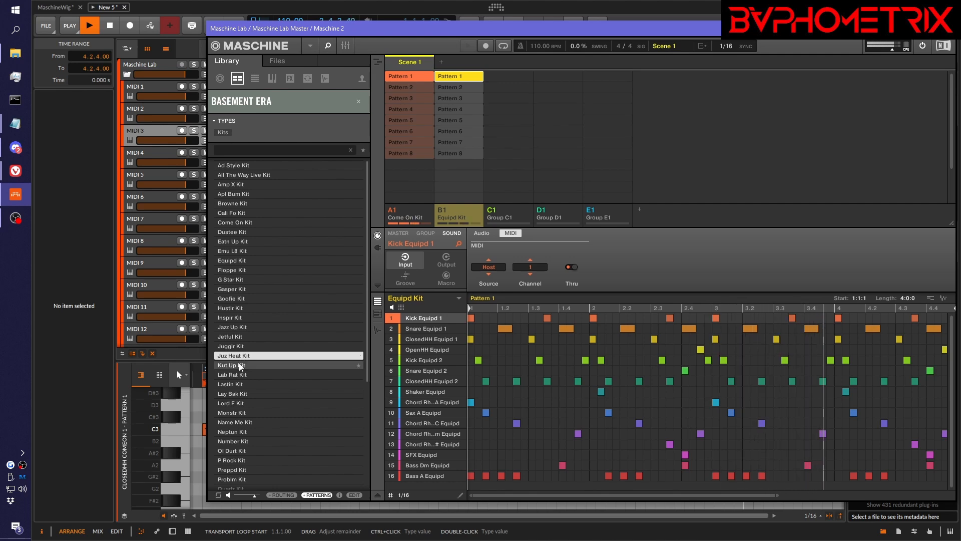
left_click(239, 366)
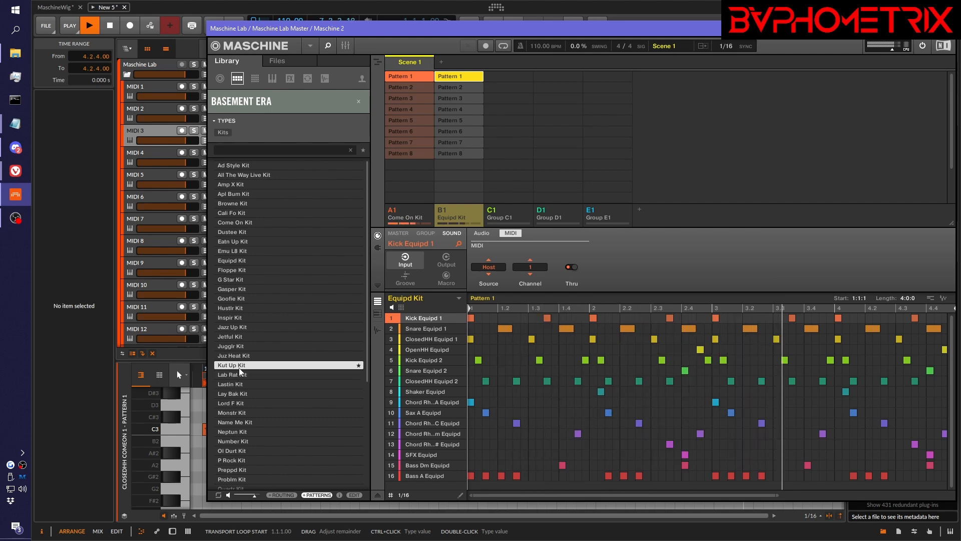
left_click_drag(241, 372, 501, 216)
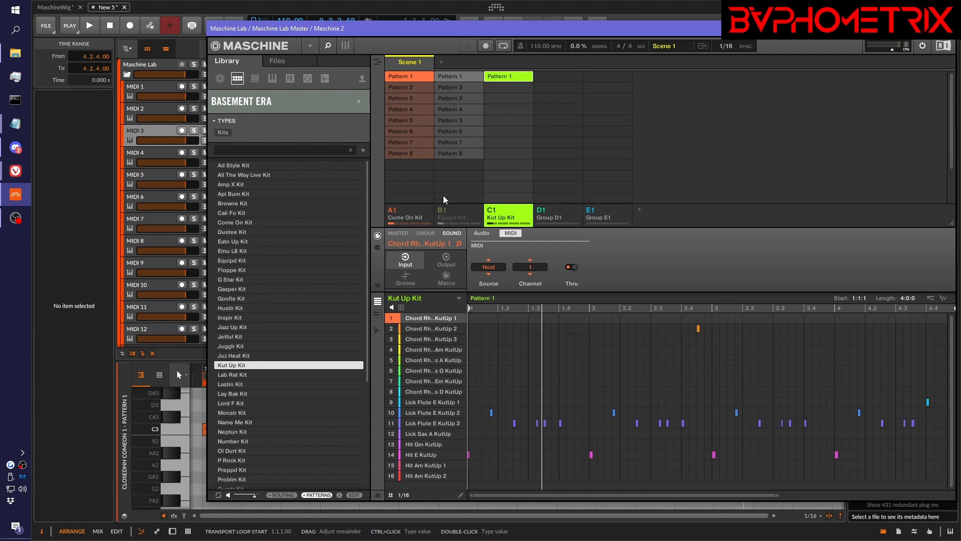
- Solo group A1 and audition Name Me Kit from the library while Come On Kit plays
left_click(393, 211)
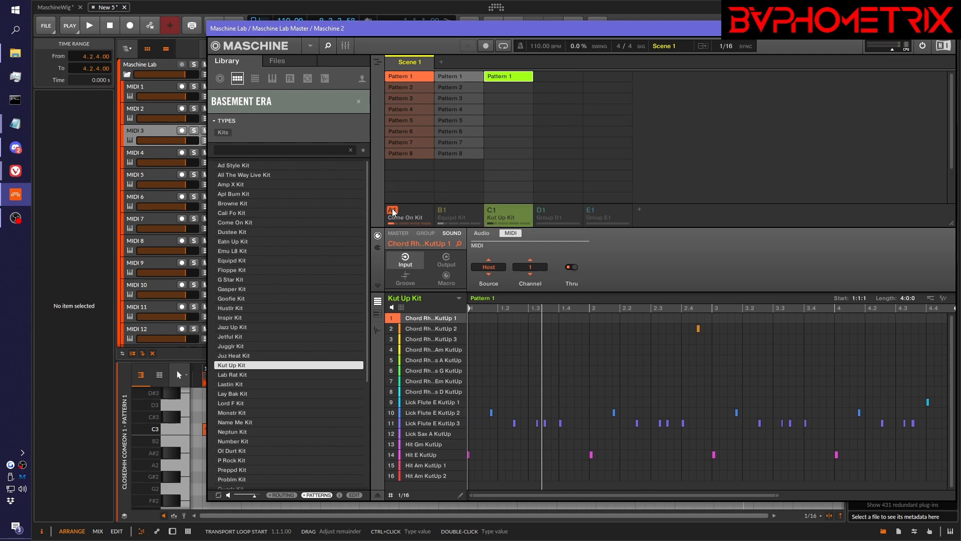
key("space")
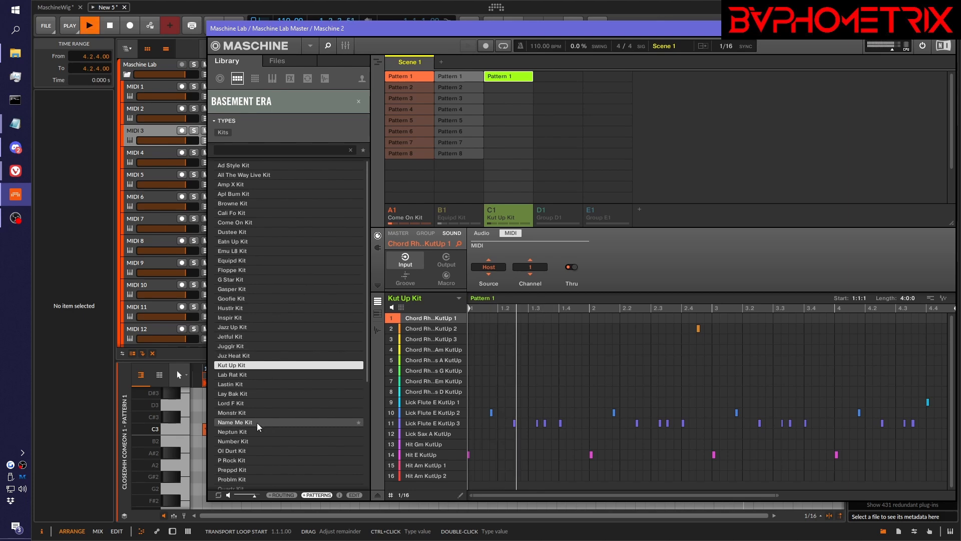
scroll(248, 405, "down", 3)
left_click(235, 374)
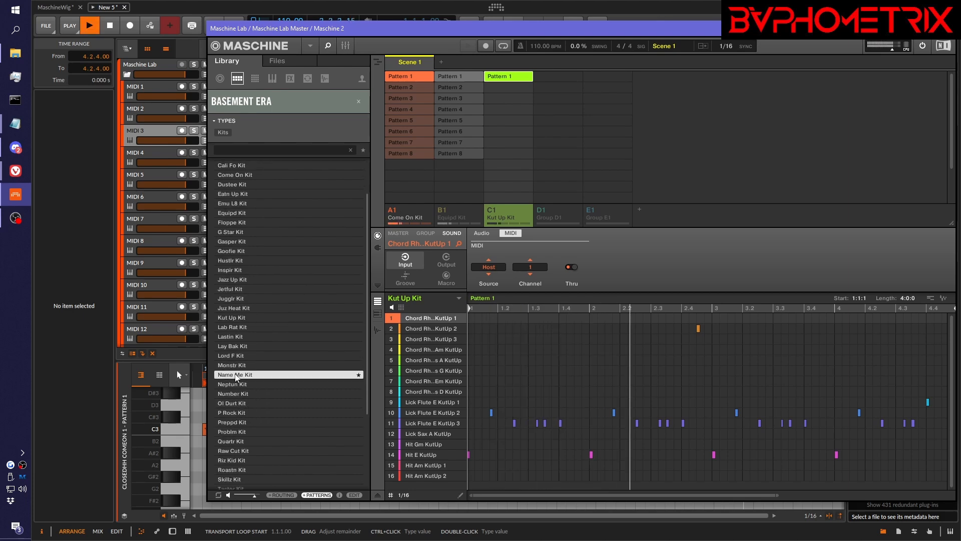
key("space")
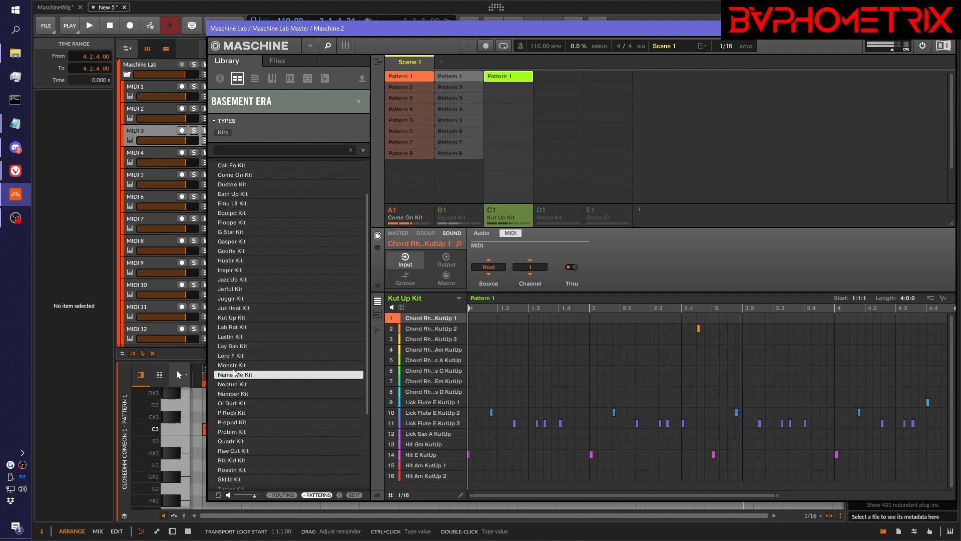
- Audition Lord F Kit against Come On Kit and load it with its patterns into group D1
left_click(229, 355)
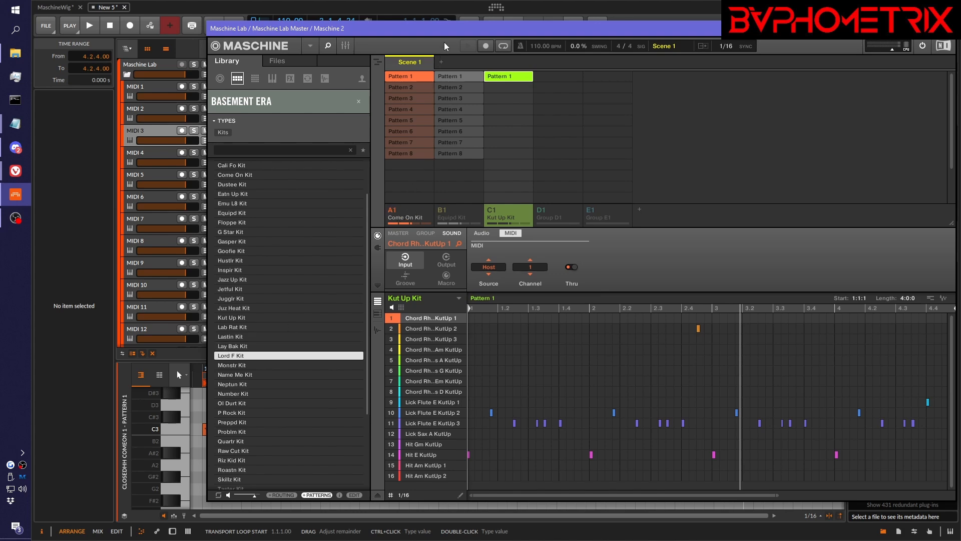
key("space")
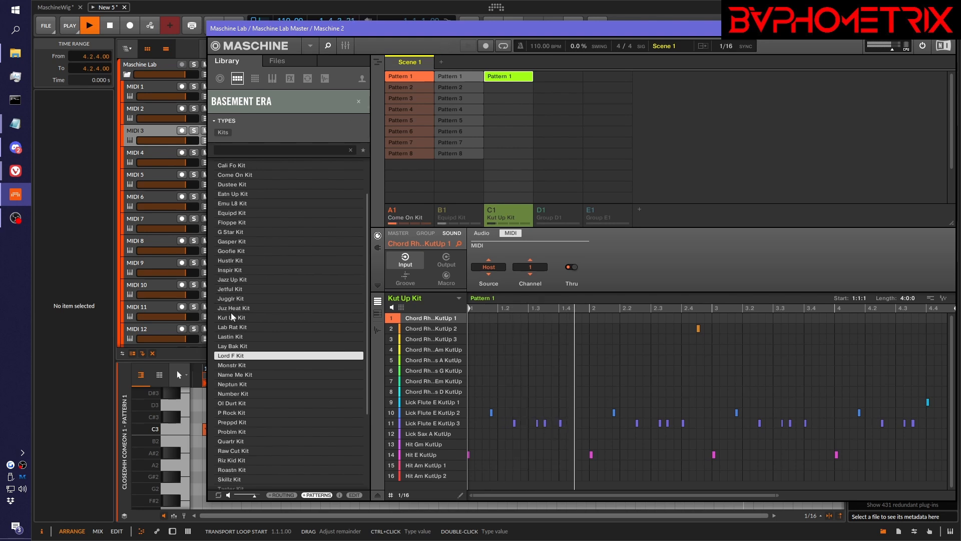
key("space")
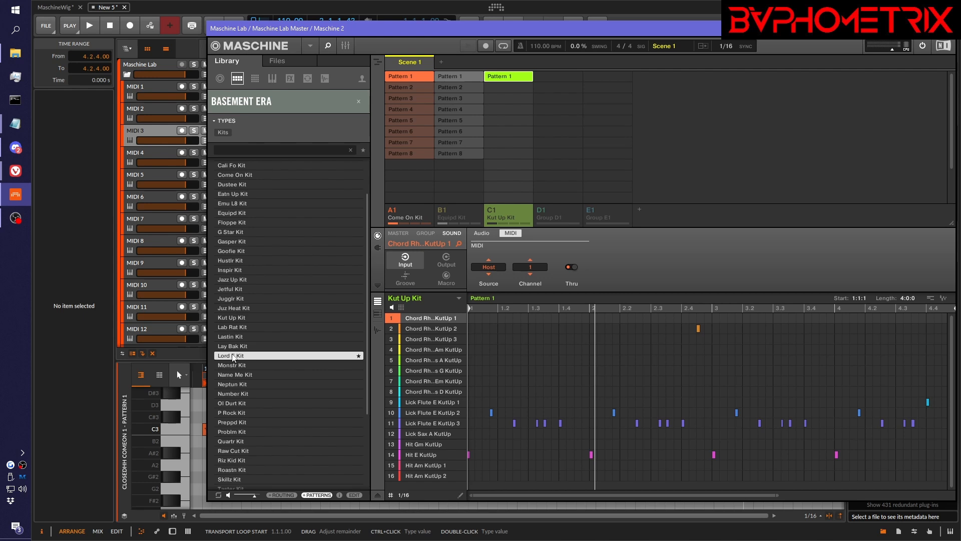
left_click_drag(233, 357, 550, 216)
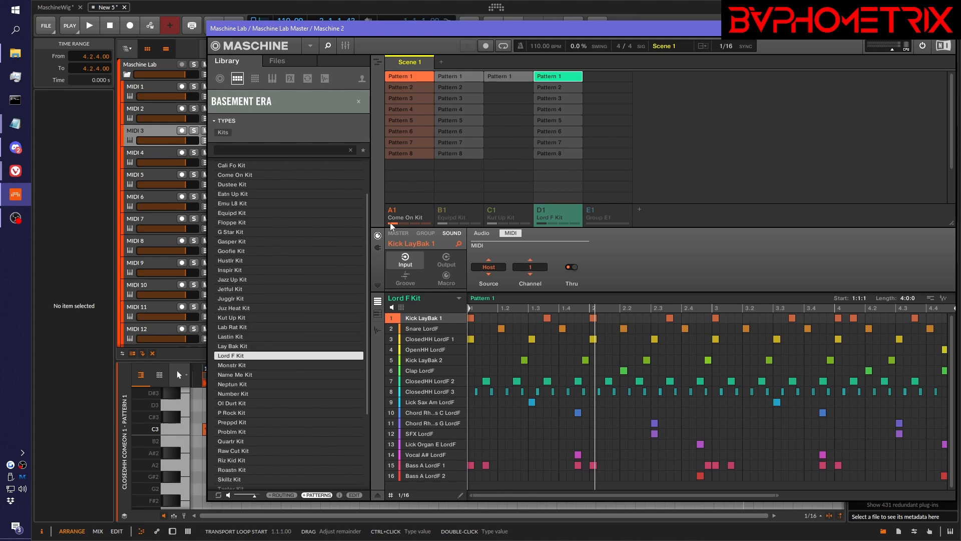
- Select Ol Durt Kit and Number Kit in the library and audition Number Kit against Come On Kit
left_click(237, 404)
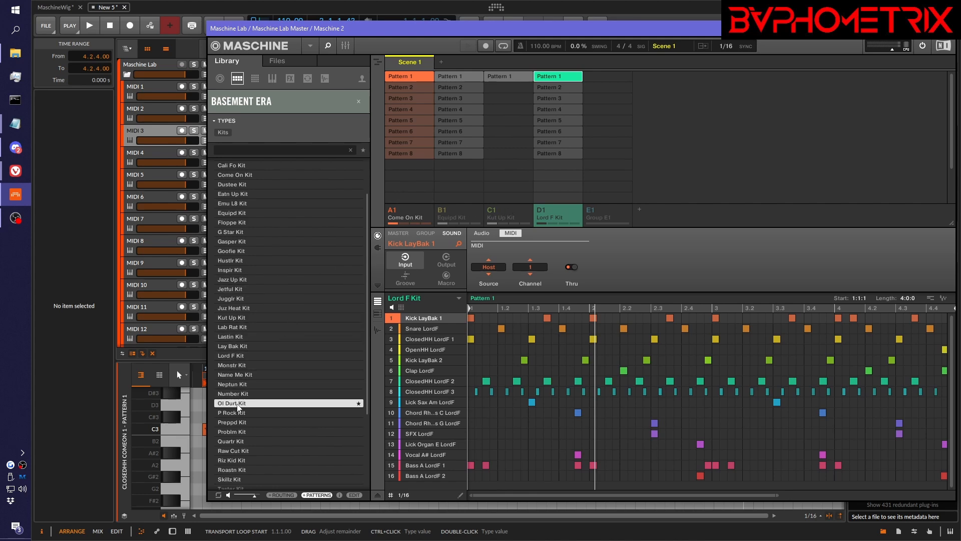
left_click(237, 394)
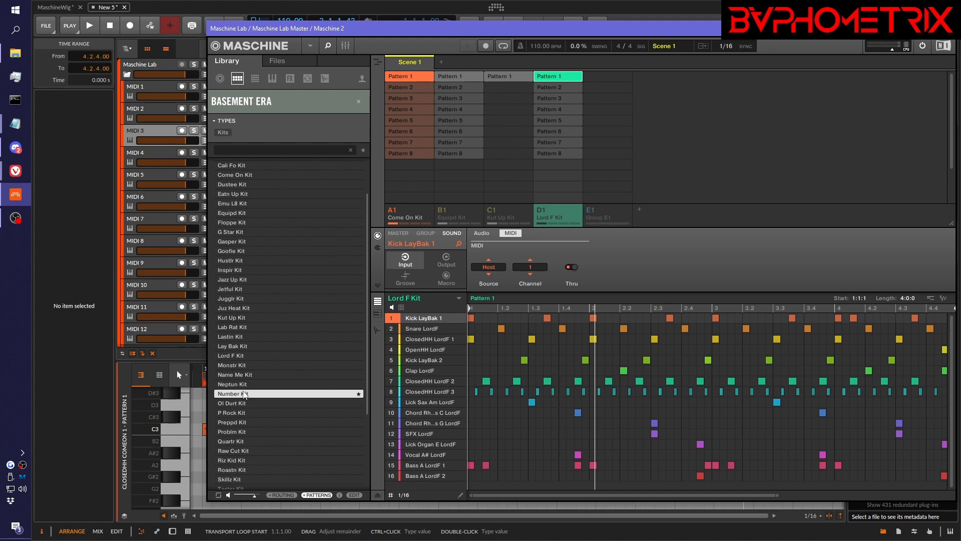
key("space")
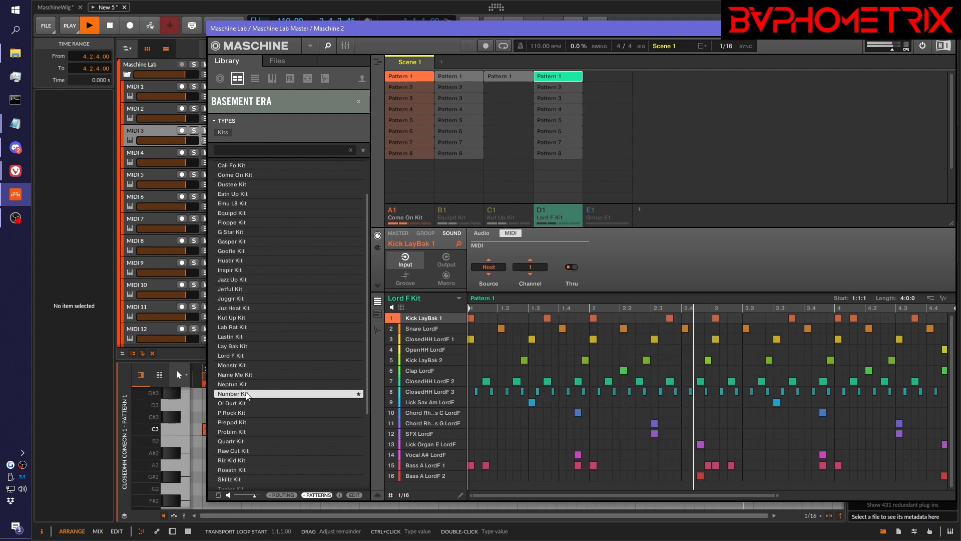
key("space")
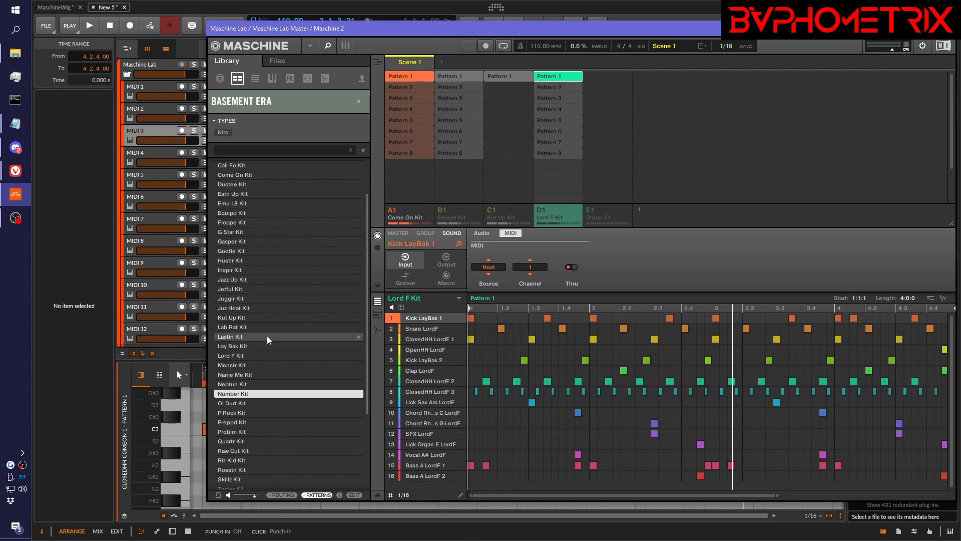
- Browse the Raw Cut, Quartr and Problm kits and audition Problm Kit against Come On Kit while adjusting the browser's preview volume
scroll(244, 397, "down", 2)
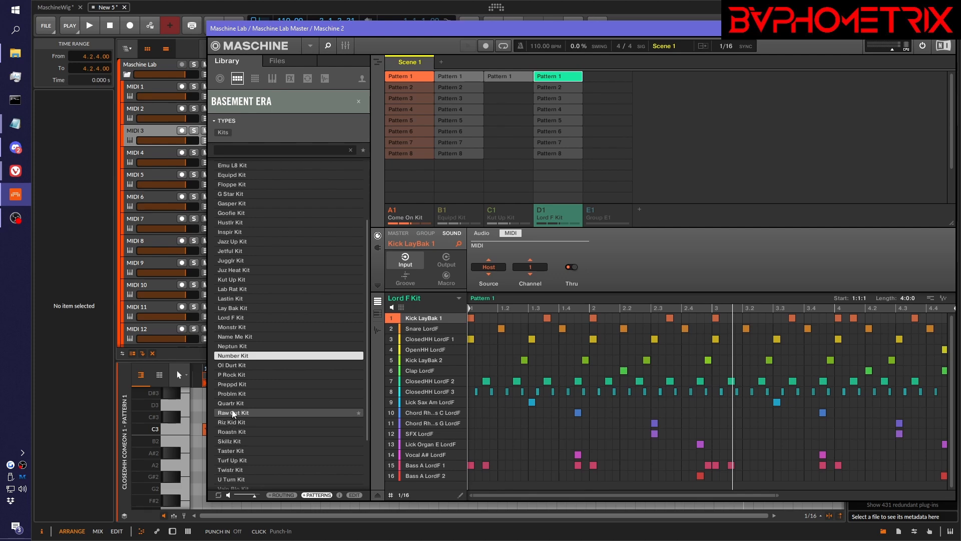
left_click(232, 410)
left_click(233, 404)
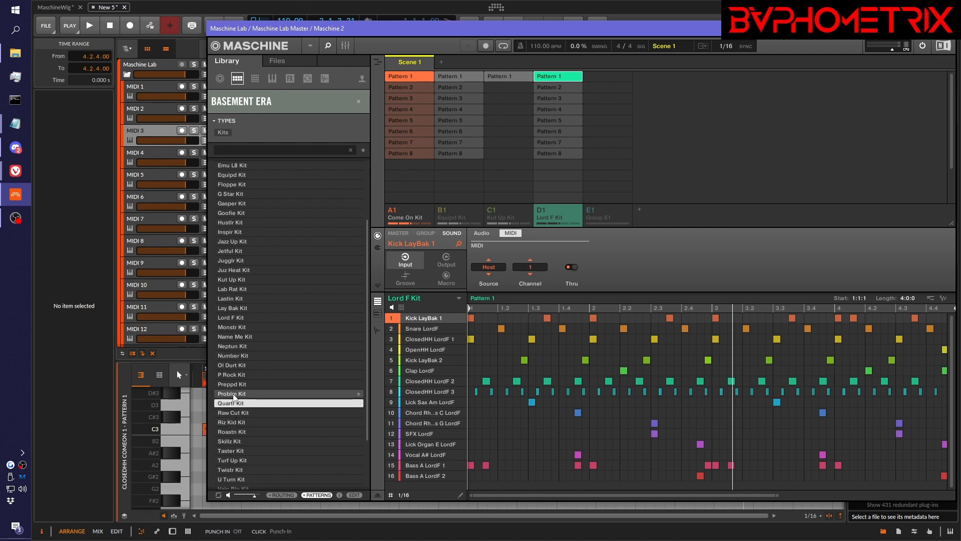
left_click(234, 394)
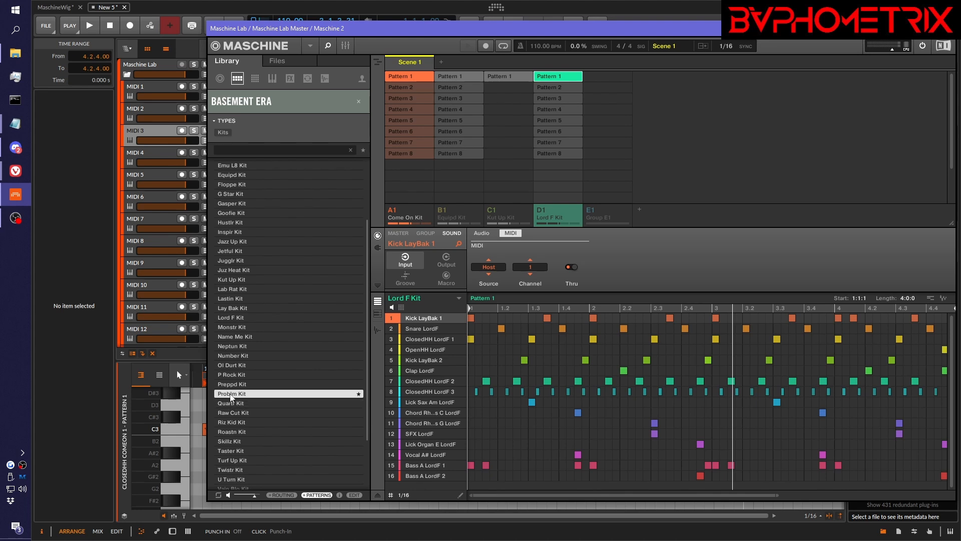
key("space")
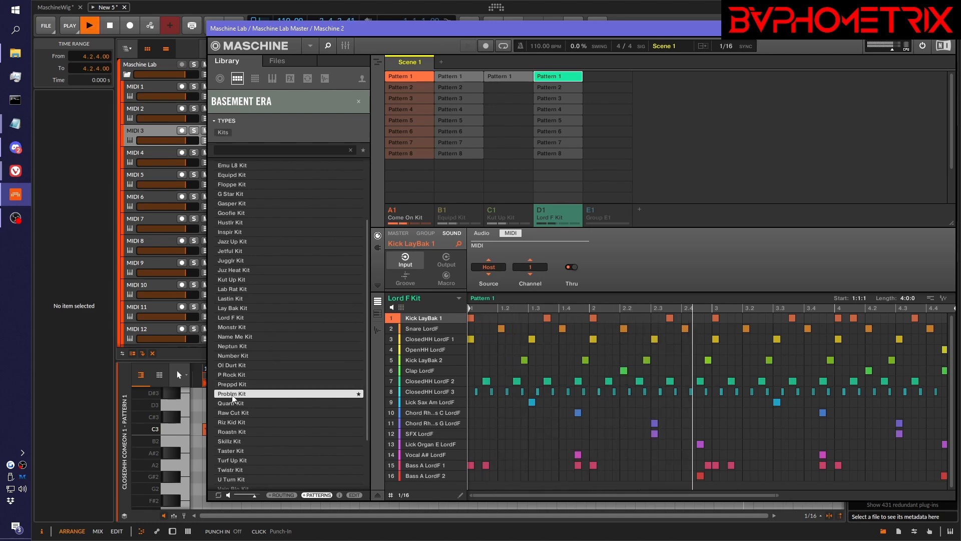
left_click(259, 496)
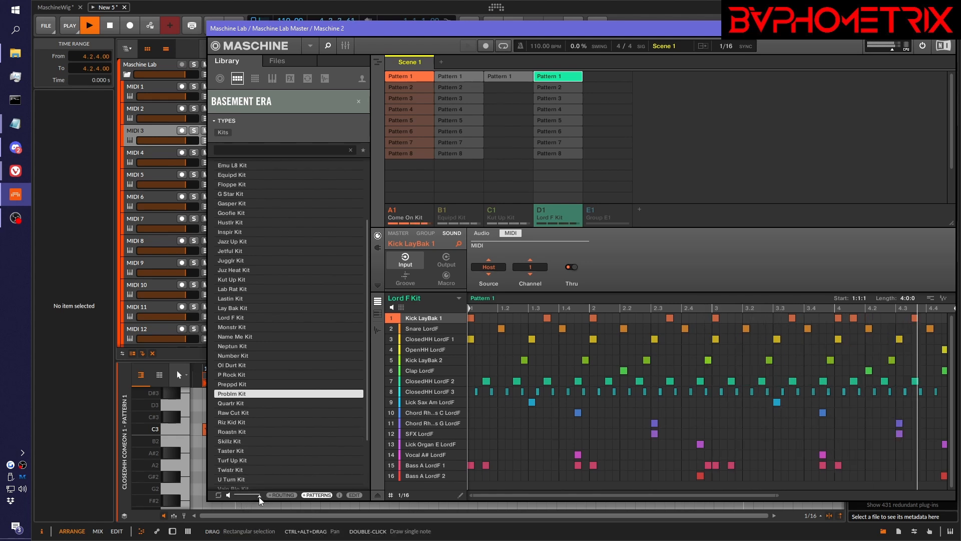
left_click_drag(259, 497, 254, 496)
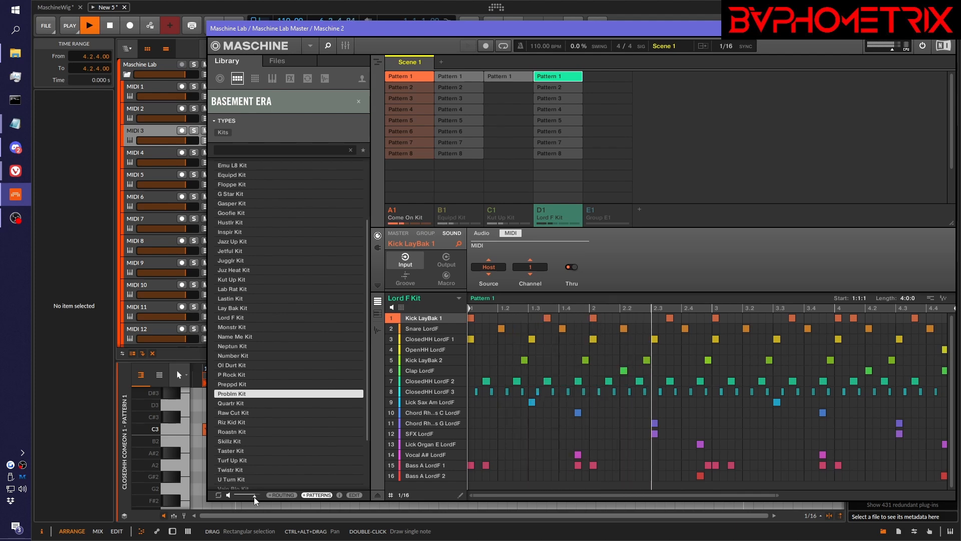
key("space")
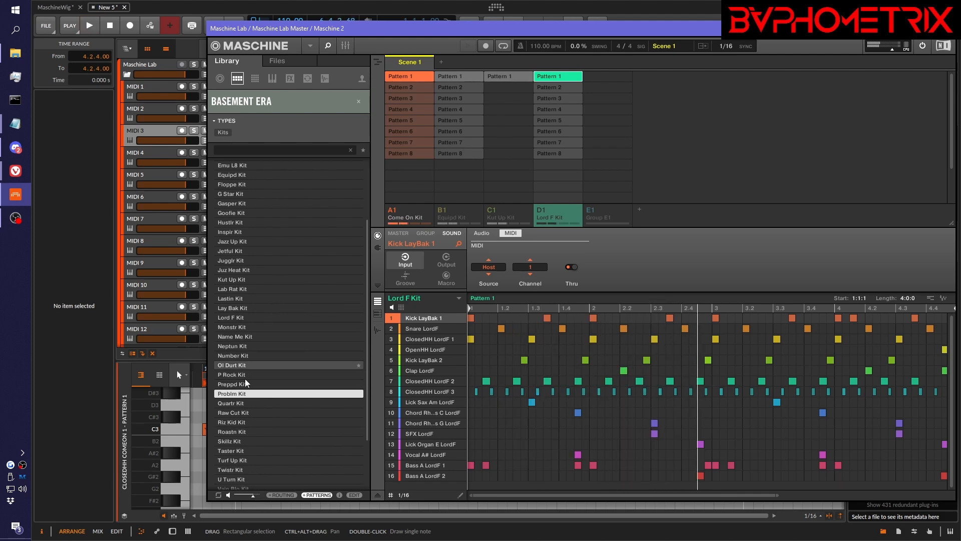
- Load Problm Kit with its patterns into group E1 and compare Pattern 1 across groups B1 to E1
left_click_drag(234, 394, 603, 214)
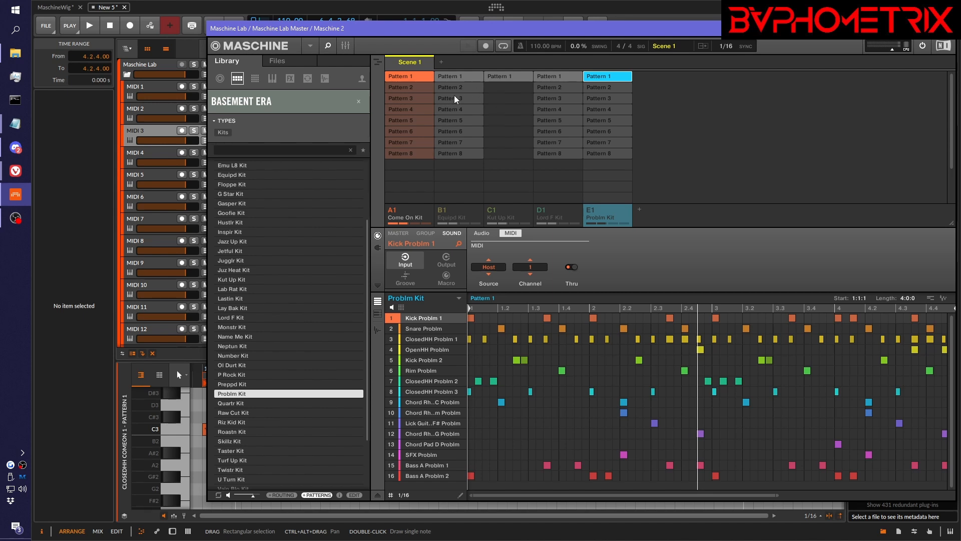
left_click(455, 74)
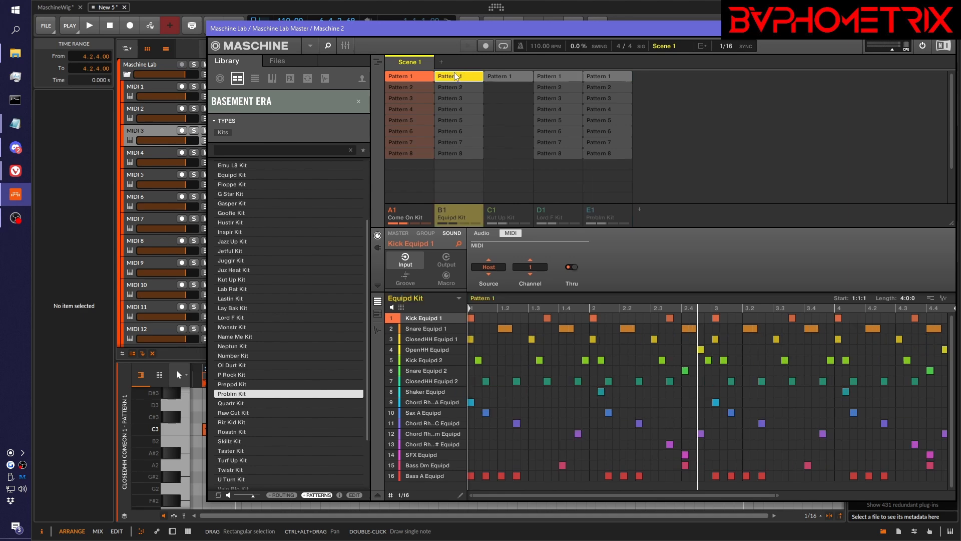
left_click(512, 74)
left_click(555, 74)
left_click(598, 76)
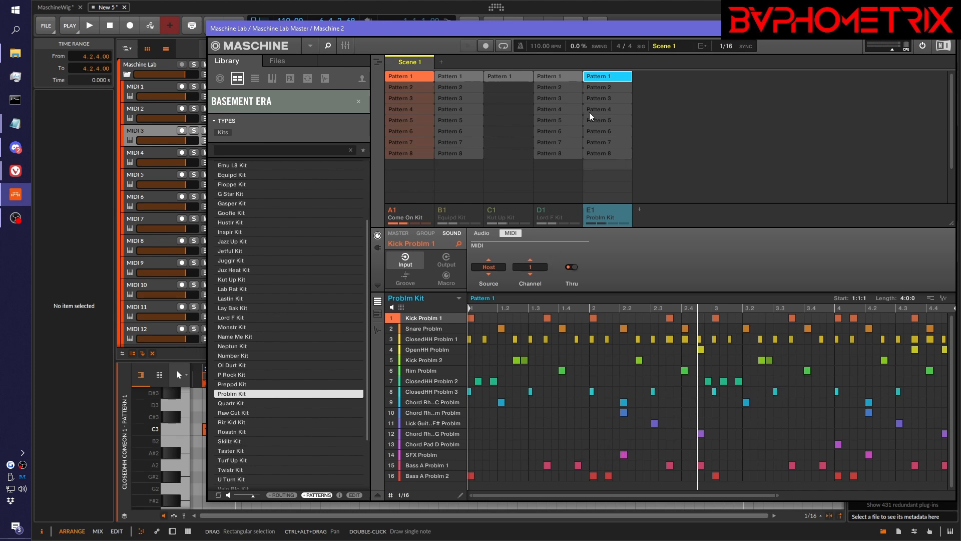
left_click(554, 76)
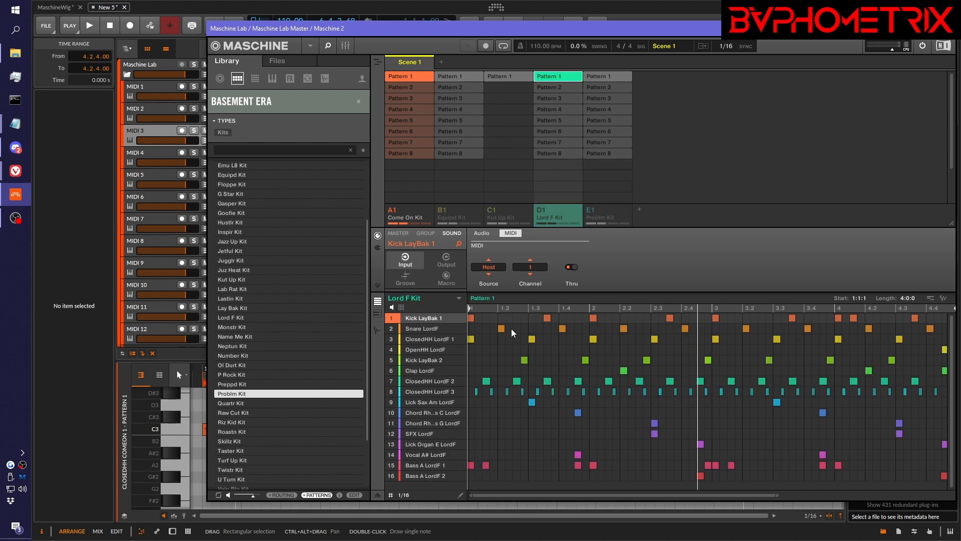
left_click(519, 75)
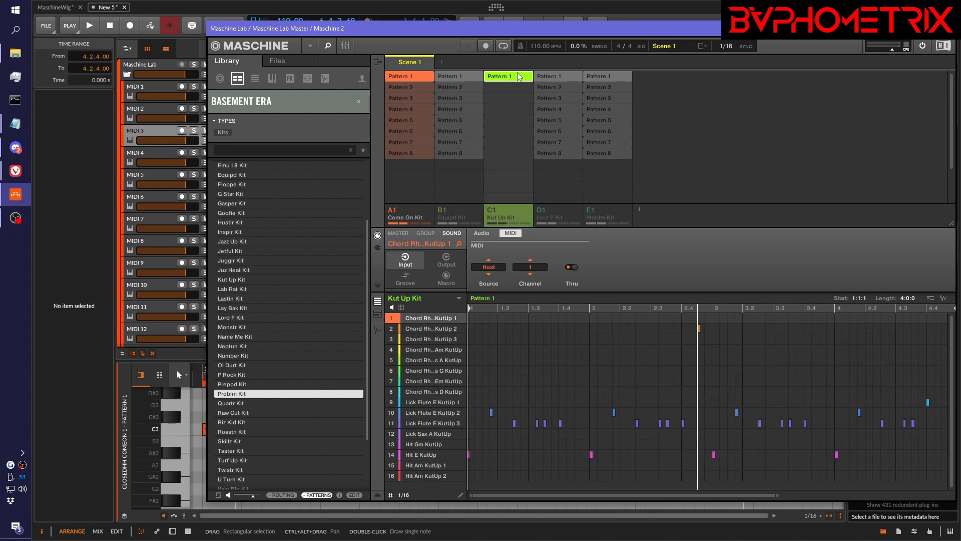
left_click(458, 76)
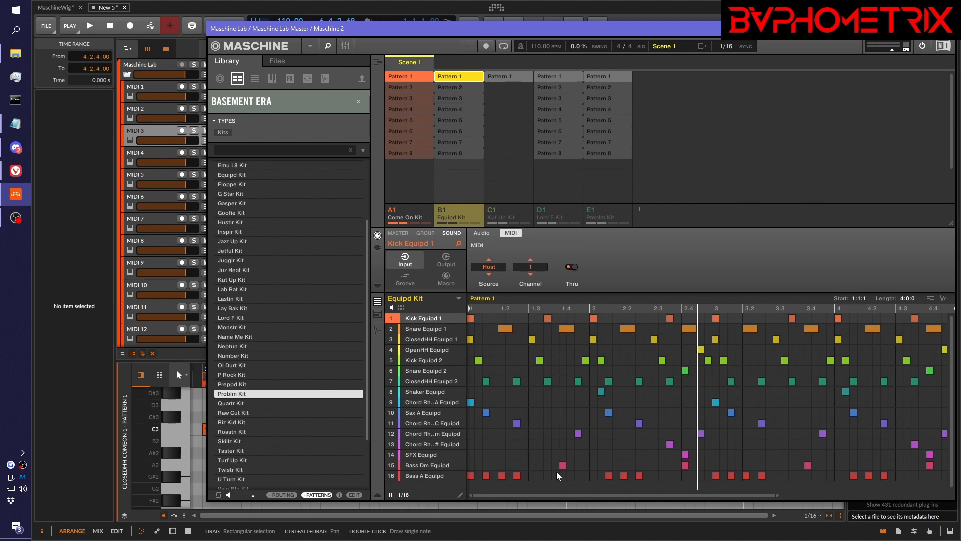
- Toggle Pattern 1 of Equipd Kit off and on, and temporarily mute its SFX and two bass sounds
left_click(458, 78)
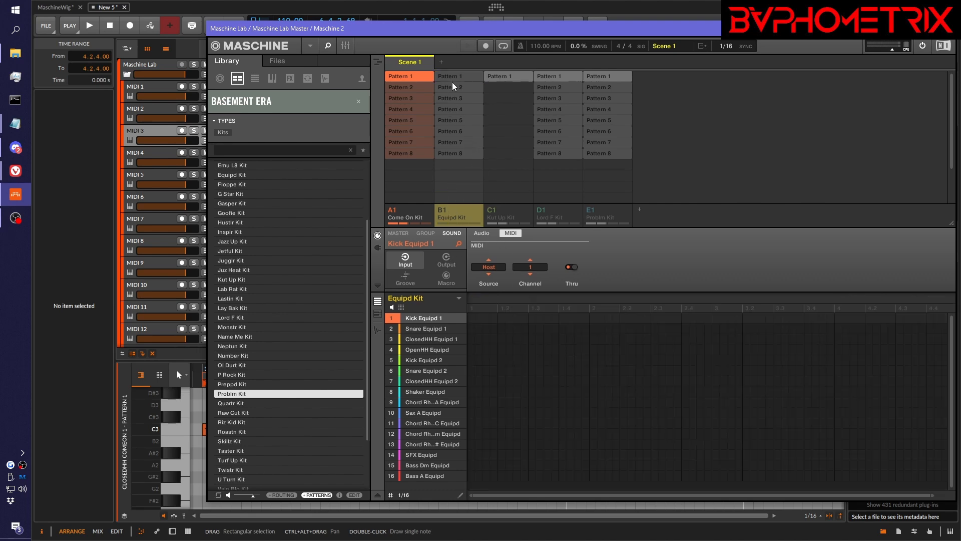
left_click(452, 80)
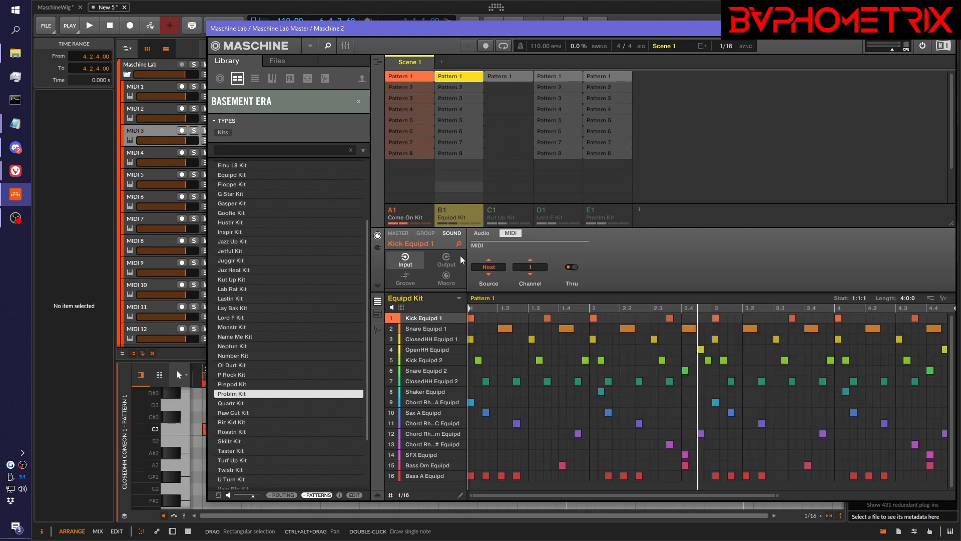
left_click(391, 476)
left_click(392, 465)
left_click(392, 455)
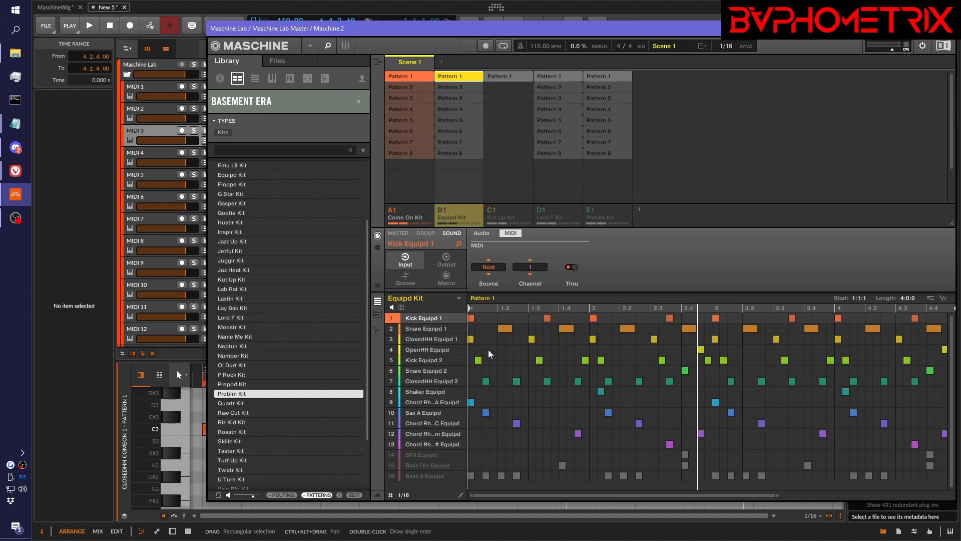
mouse_move(419, 454)
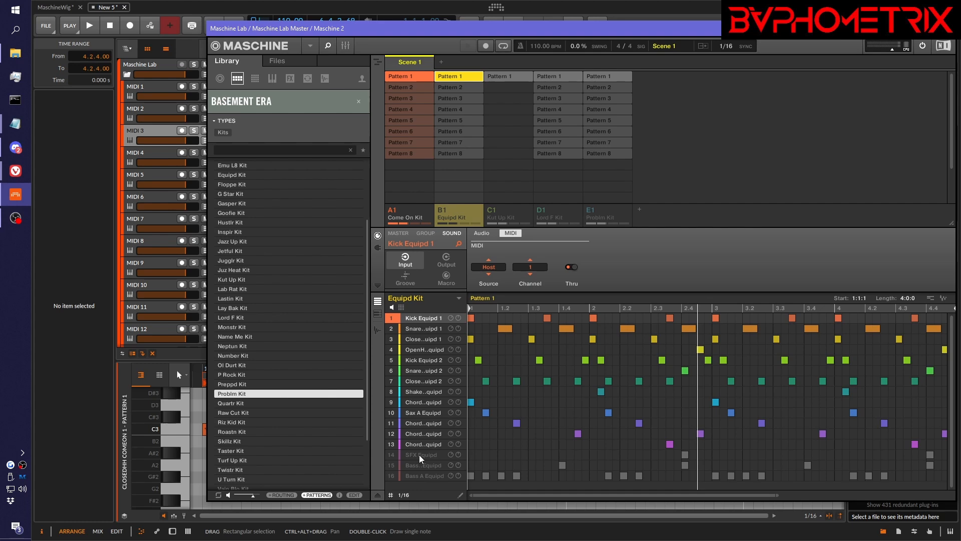
right_click(390, 318)
right_click(390, 318)
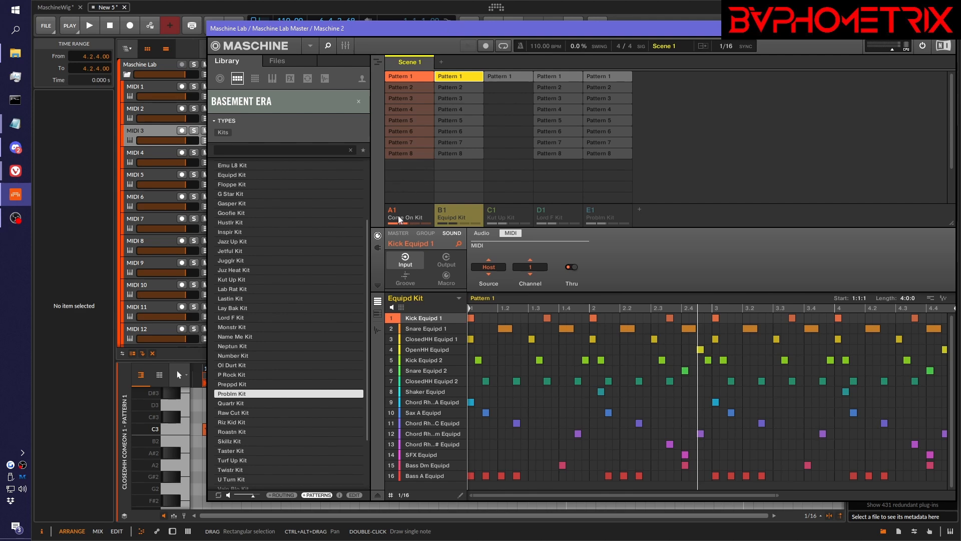
- Select group A1 and play Pattern 1 of Come On Kit on its own
left_click(410, 206)
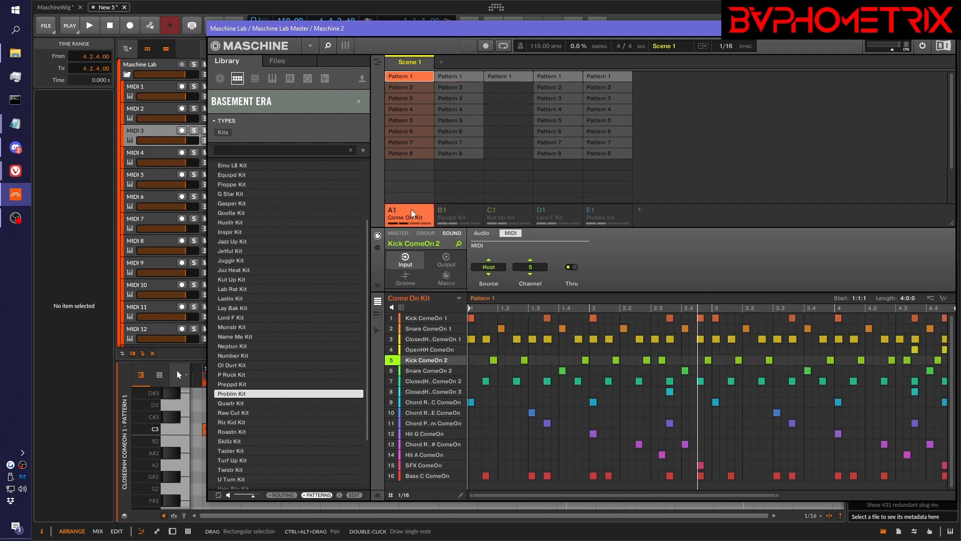
key("space")
mouse_move(449, 373)
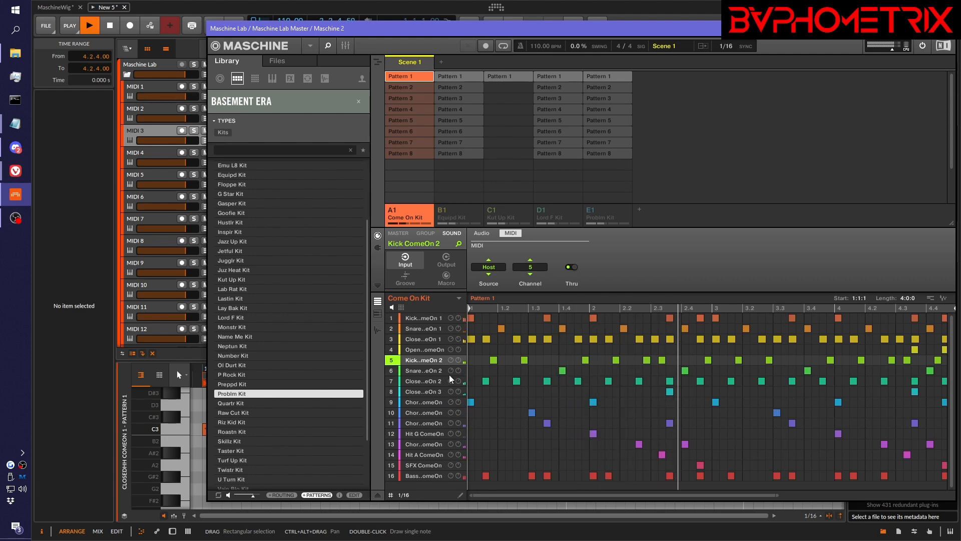
key("space")
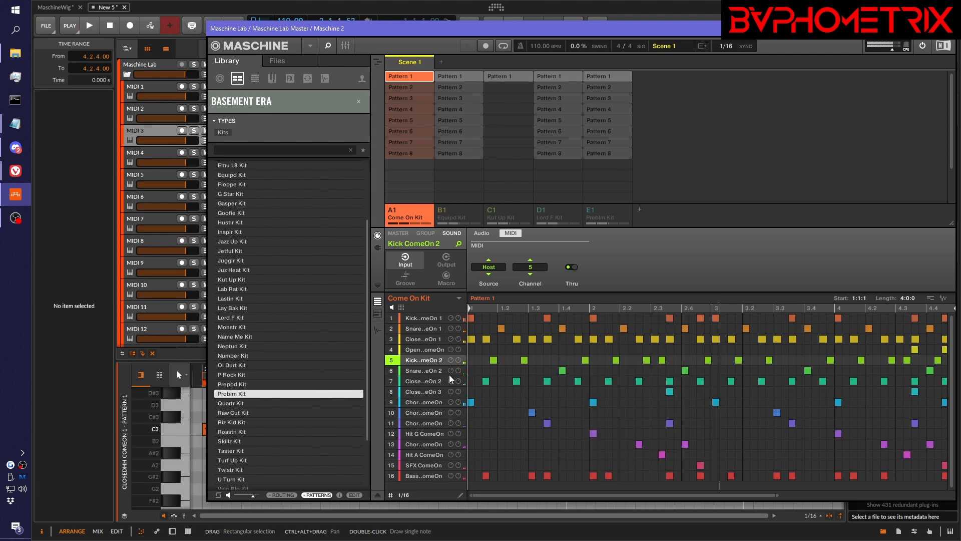
- Solo group B1 to play Pattern 1 of Equipd Kit alone, and unmute group A1 to play both kits together
left_click(444, 211)
left_click(453, 208)
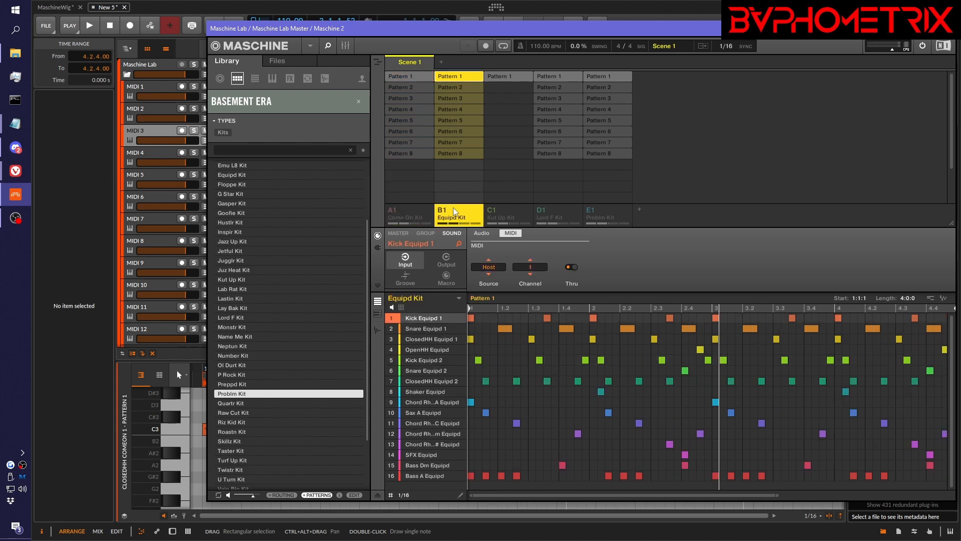
key("space")
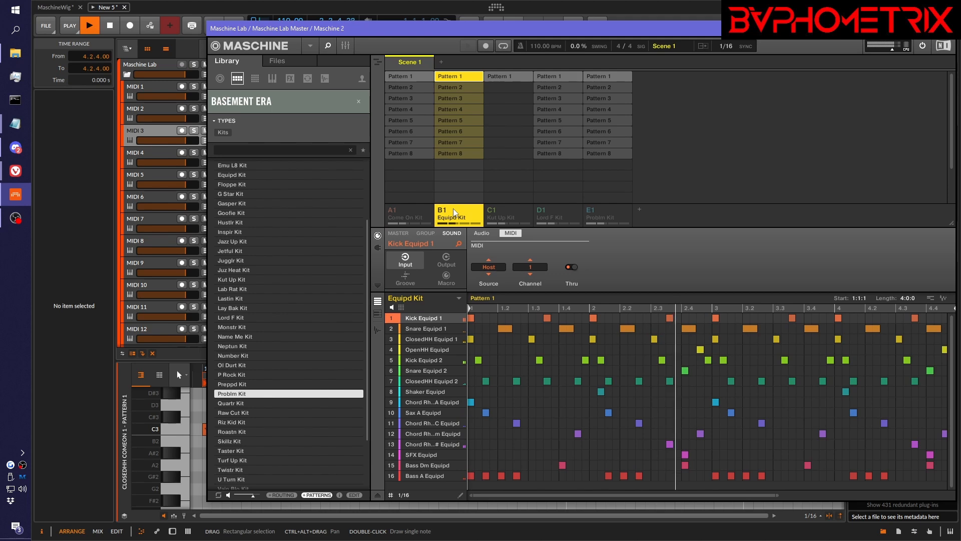
key("space")
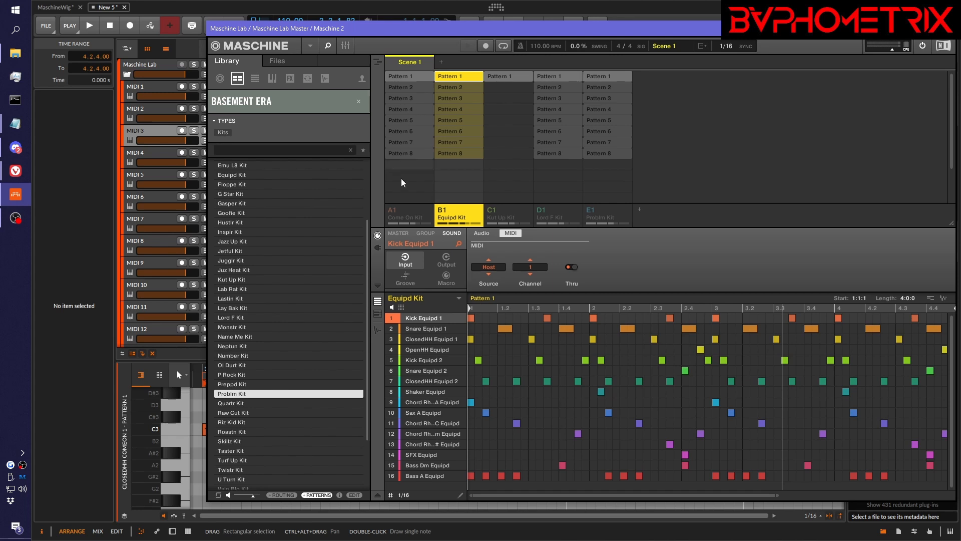
left_click(389, 213)
key("space")
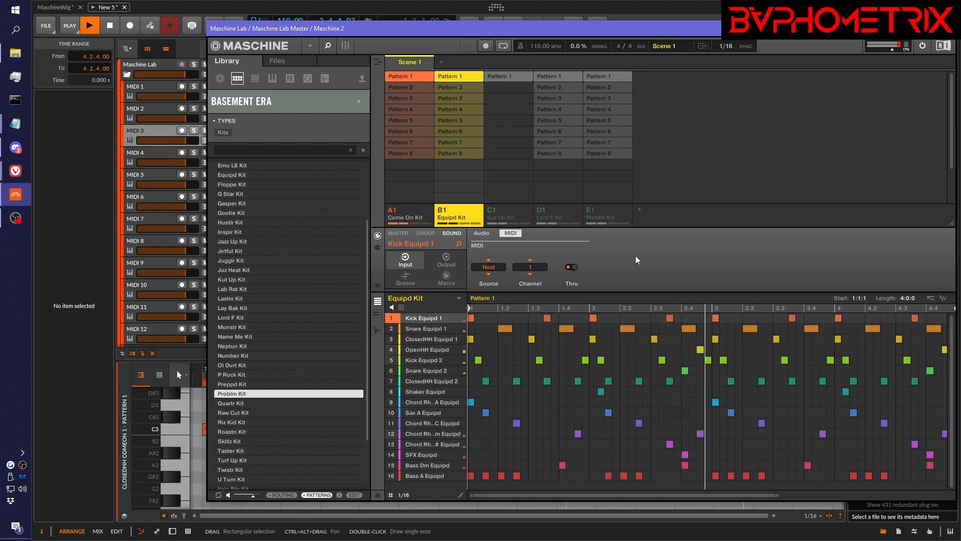
key("space")
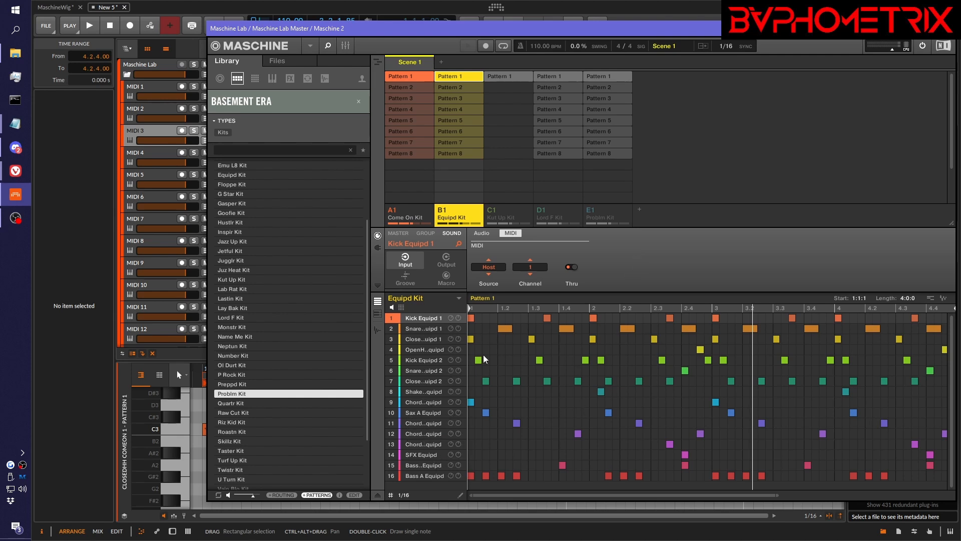
- Review the notes in Equipd Kit's patterns 2, 3, 7 and 8, and select Pattern 6
left_click(464, 89)
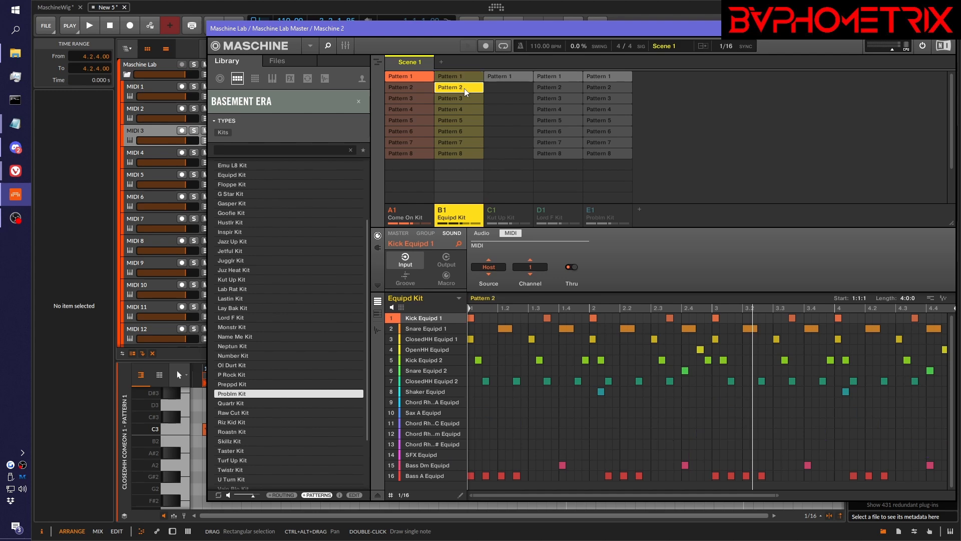
left_click(467, 99)
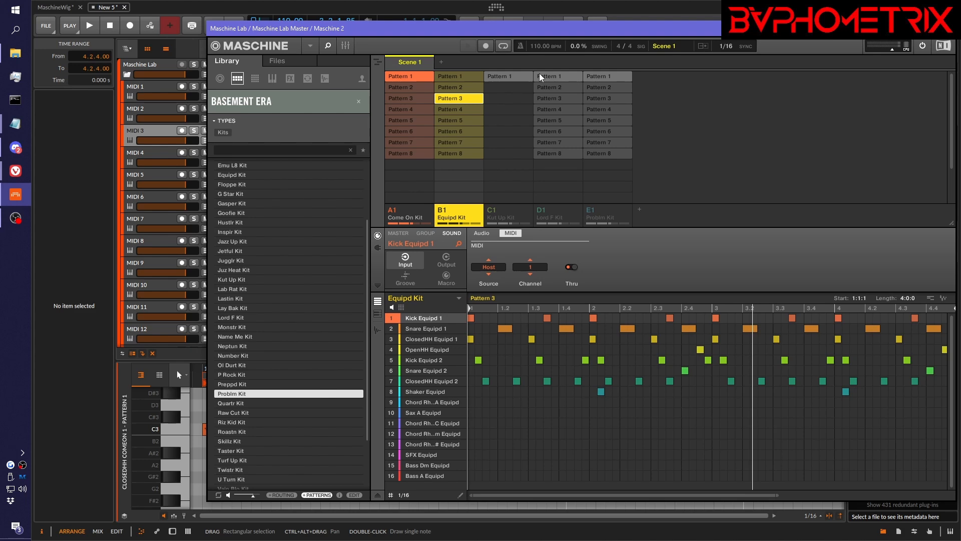
left_click(462, 142)
left_click(461, 152)
left_click(463, 140)
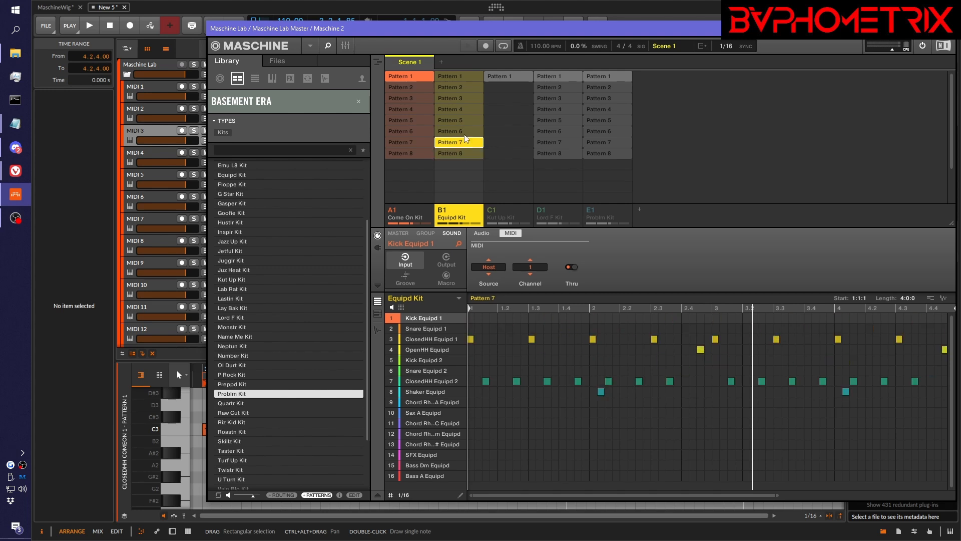
left_click(467, 131)
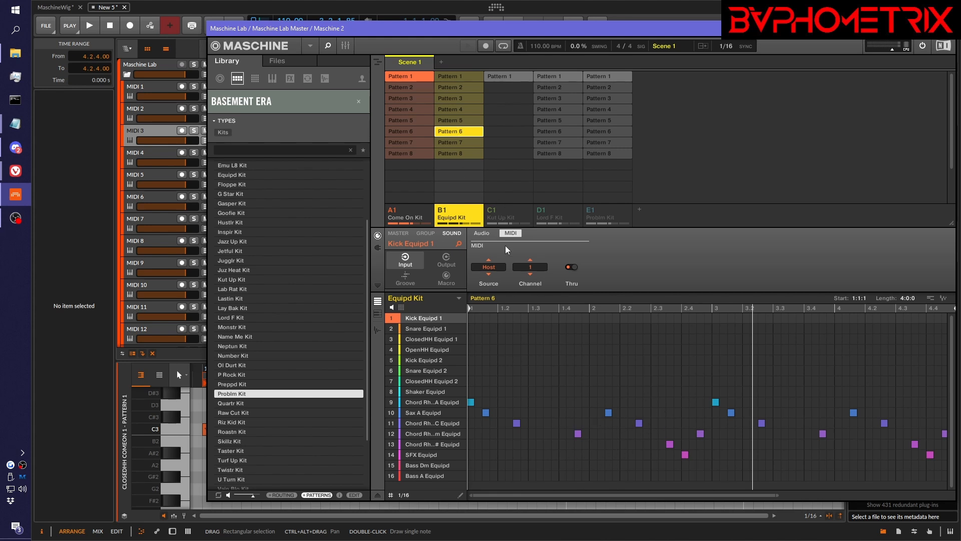
- Play Equipd Kit's Pattern 6 with group A1 muted, and again with Come On Kit unmuted
left_click(392, 211)
key("space")
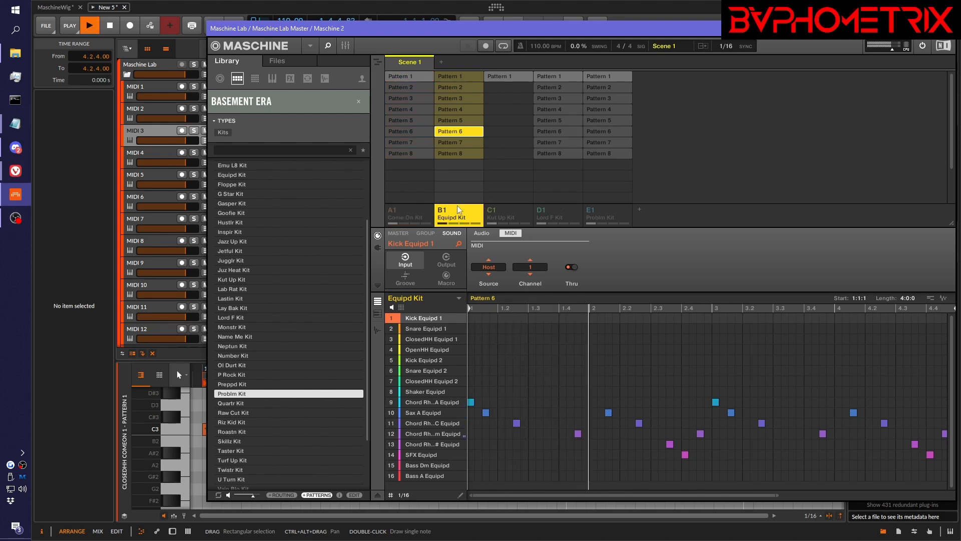
key("space")
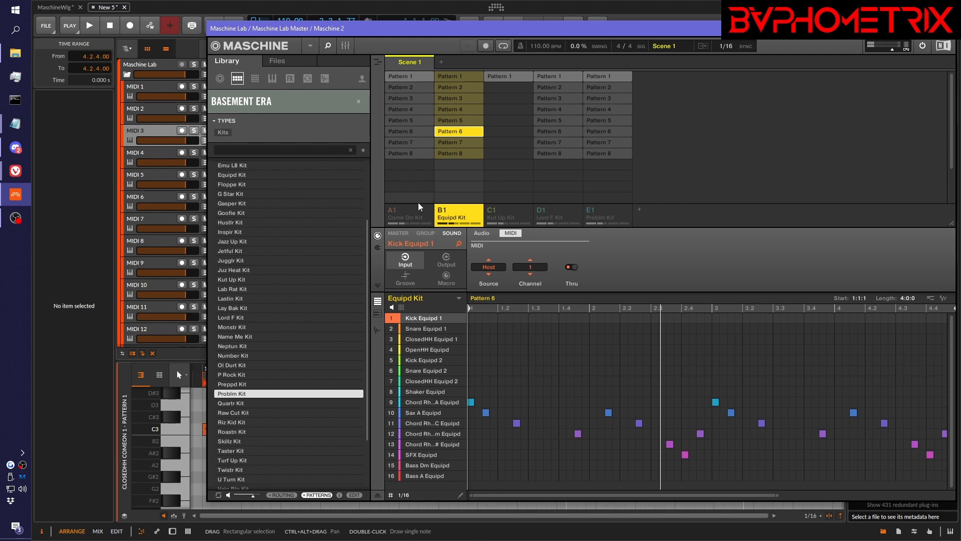
left_click(390, 209)
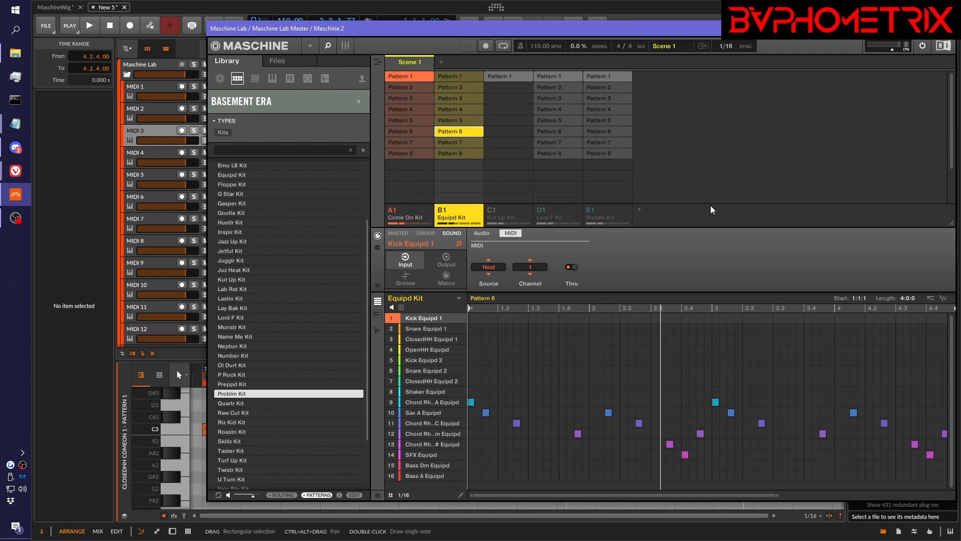
key("space")
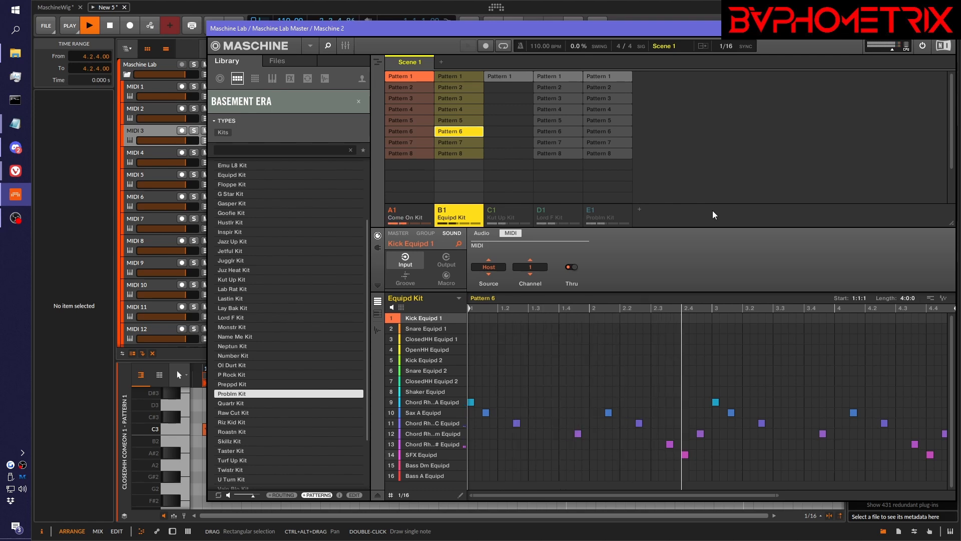
key("space")
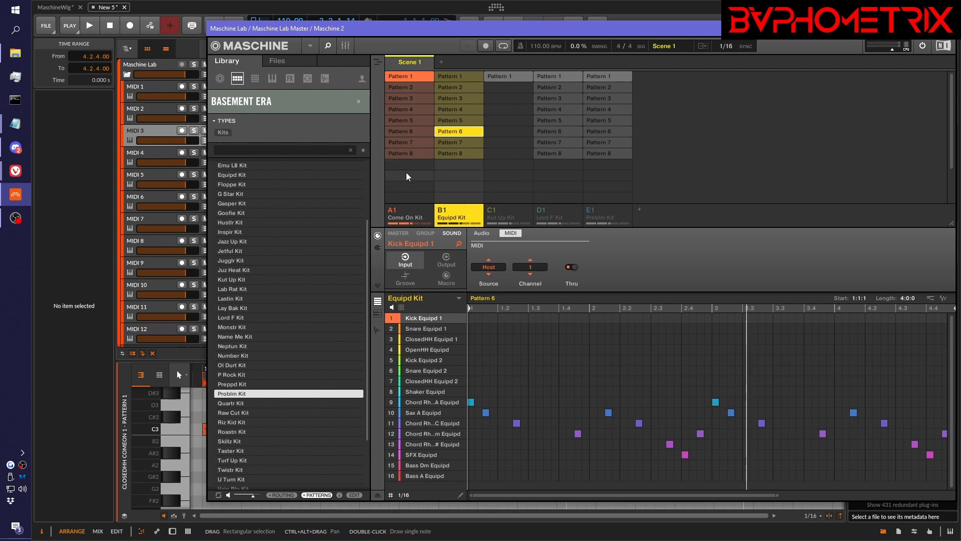
- Switch Equipd Kit to Pattern 3 and play it over Come On Kit, muting and unmuting group B1 to compare
left_click(461, 97)
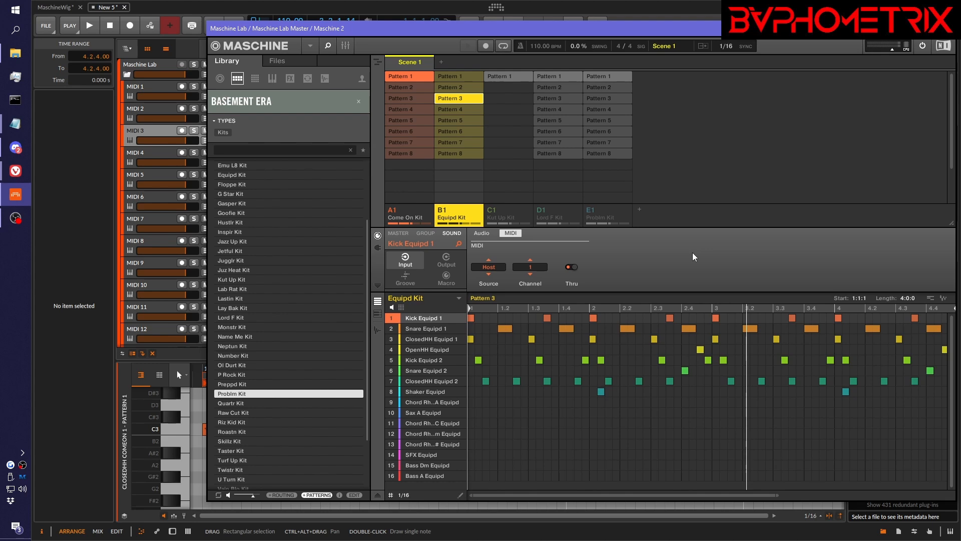
key("space")
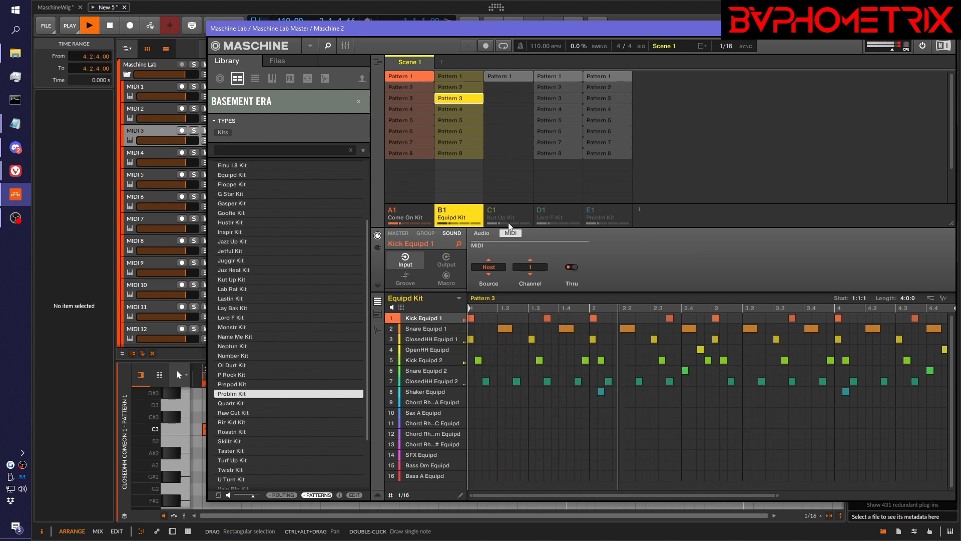
key("space")
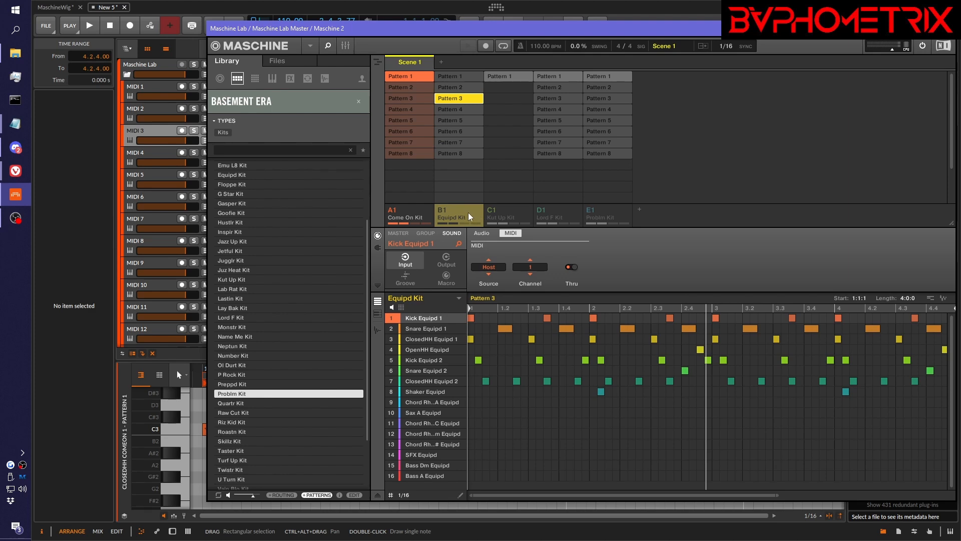
key("space")
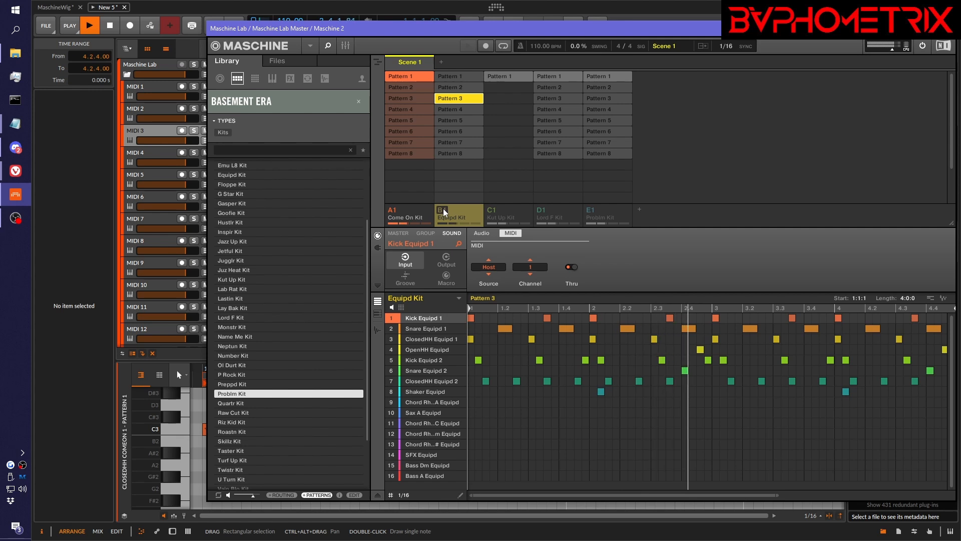
left_click(443, 208)
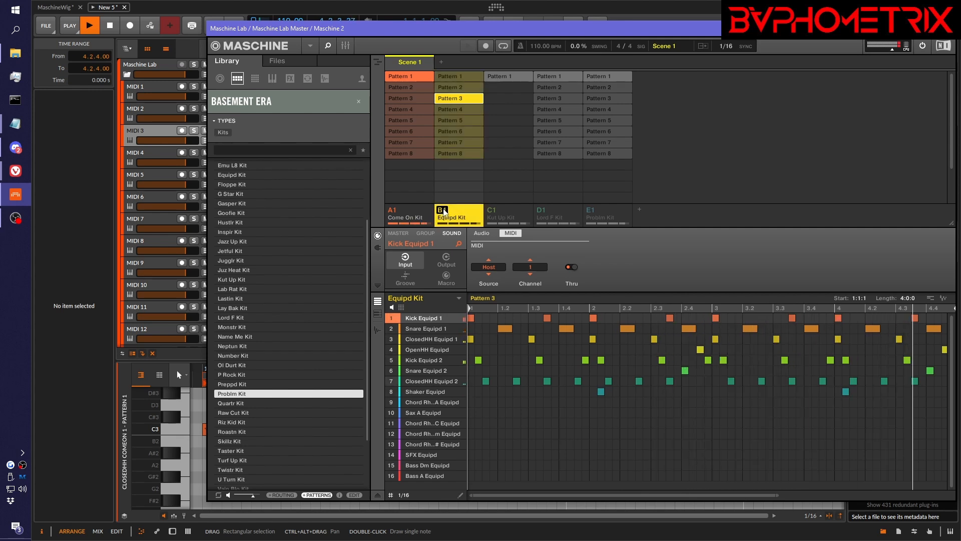
key("space")
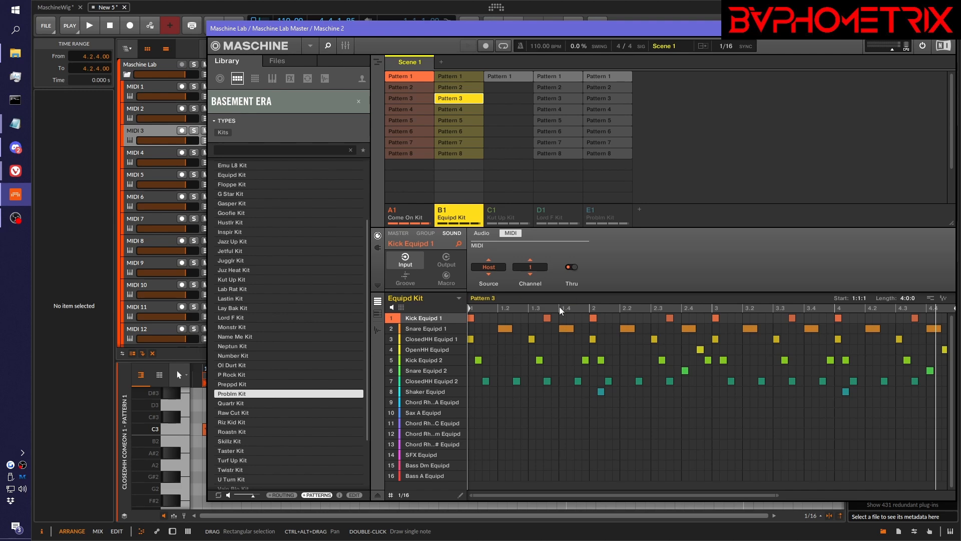
- Play Equipd Kit's Pattern 4 over Come On Kit, and solo group B1 to audition patterns 5 to 8
left_click(464, 110)
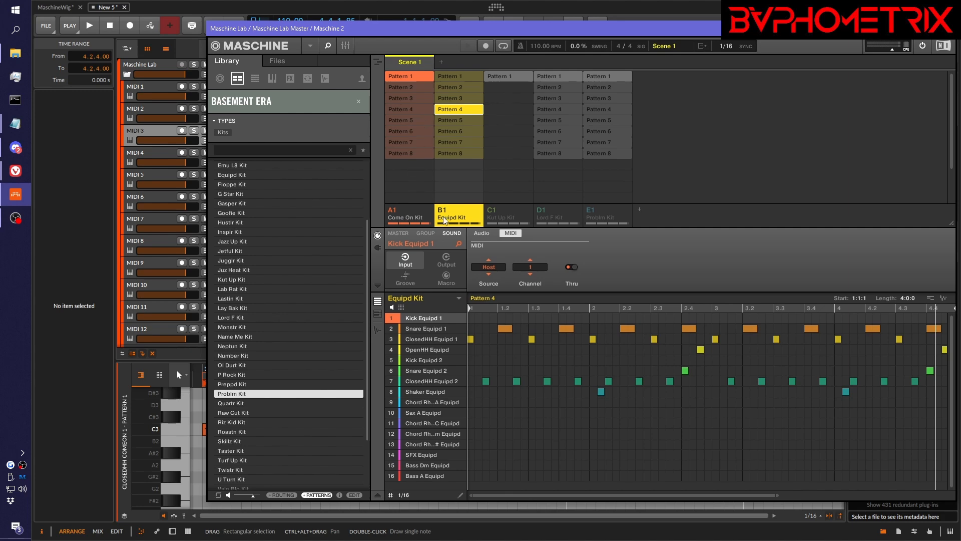
key("space")
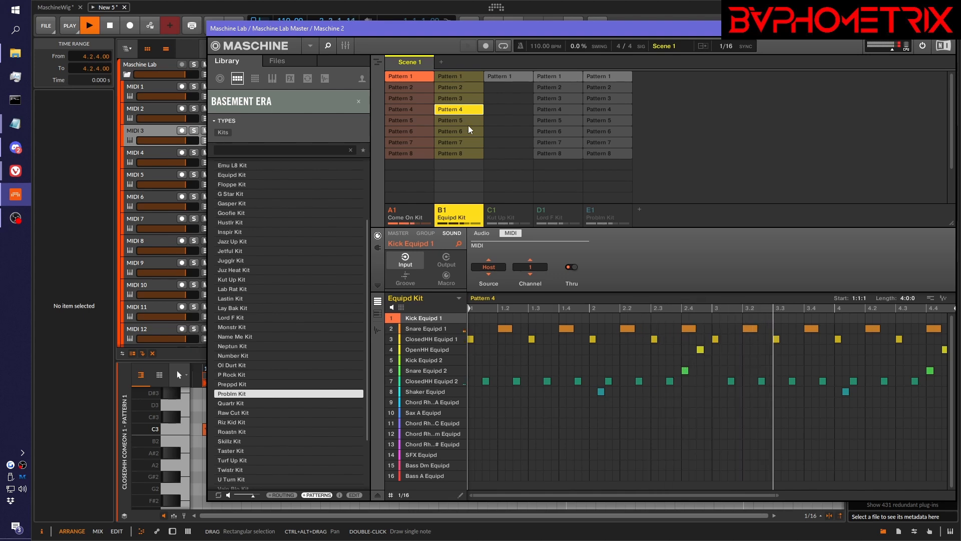
right_click(441, 211)
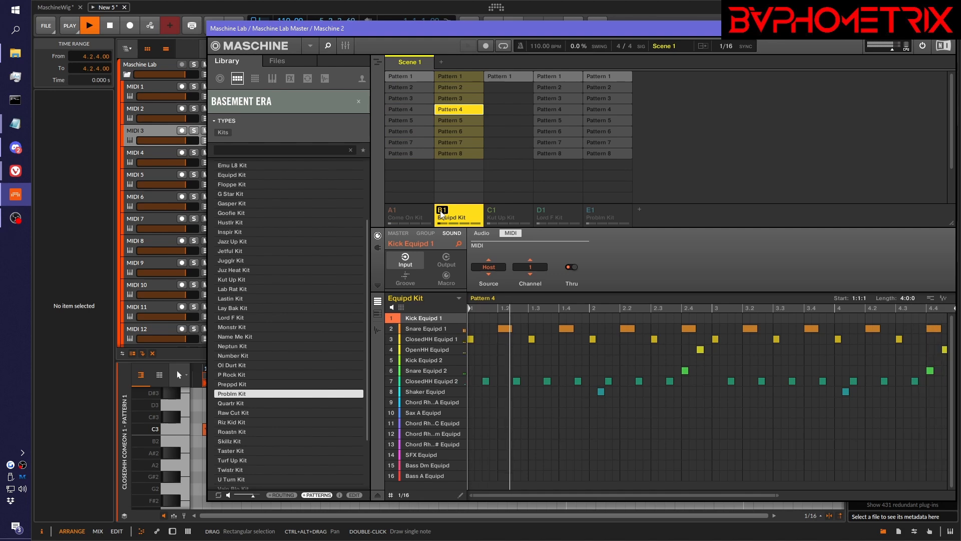
left_click(456, 122)
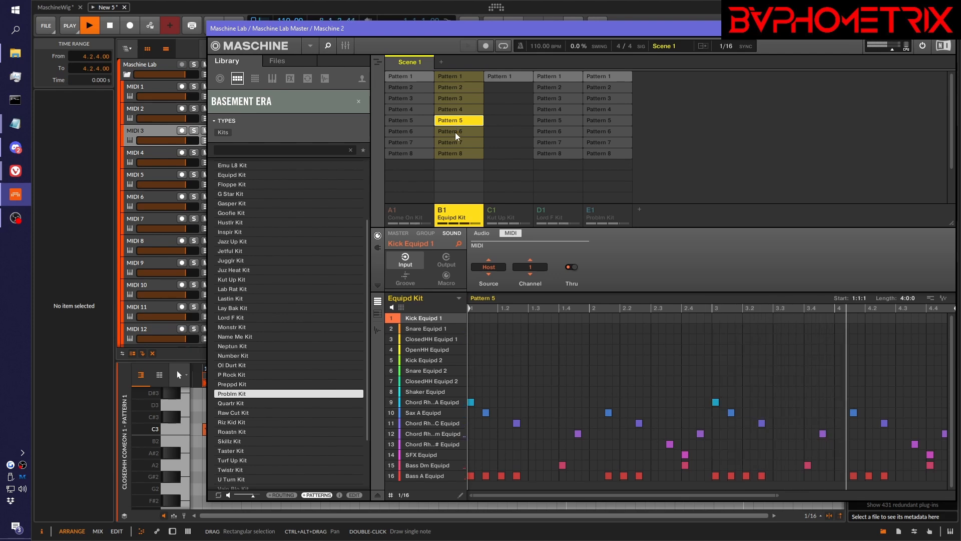
left_click(455, 133)
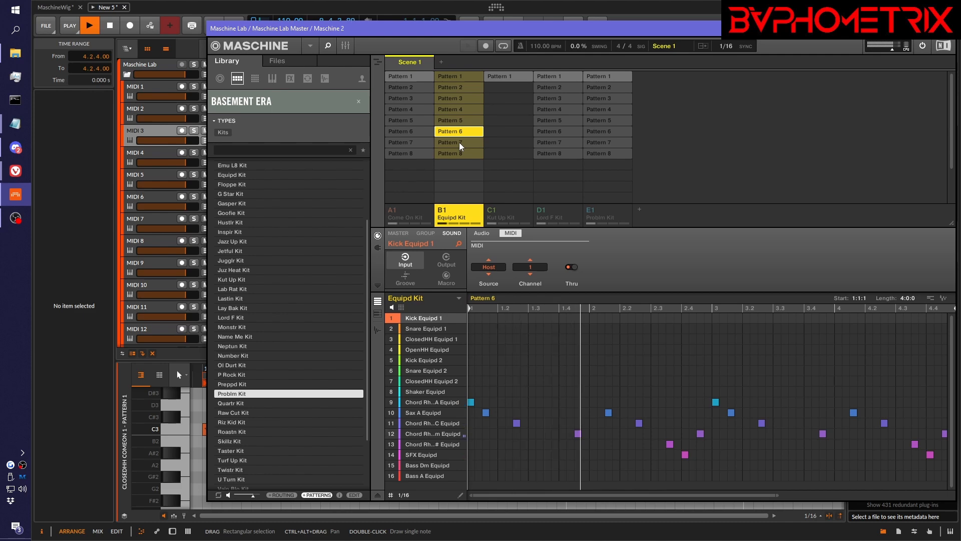
left_click(458, 142)
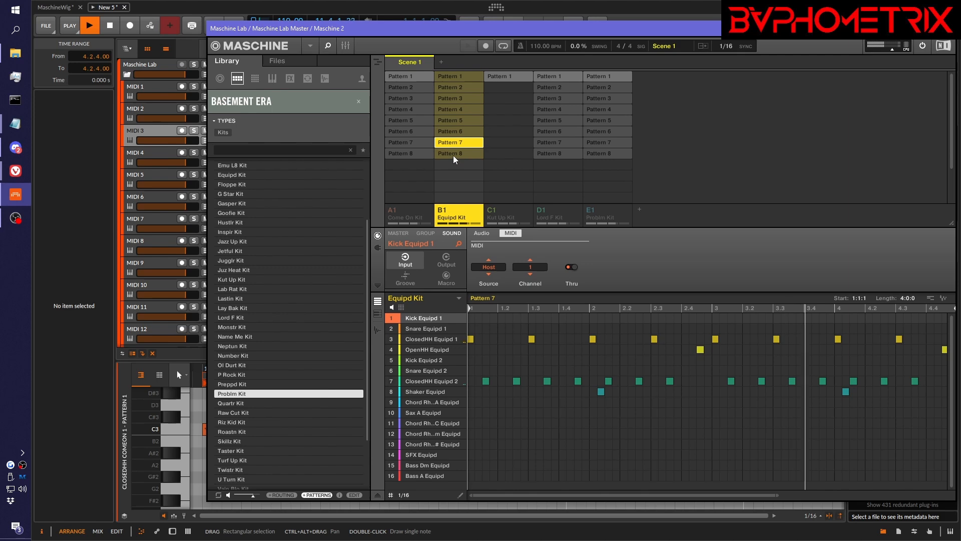
left_click(453, 155)
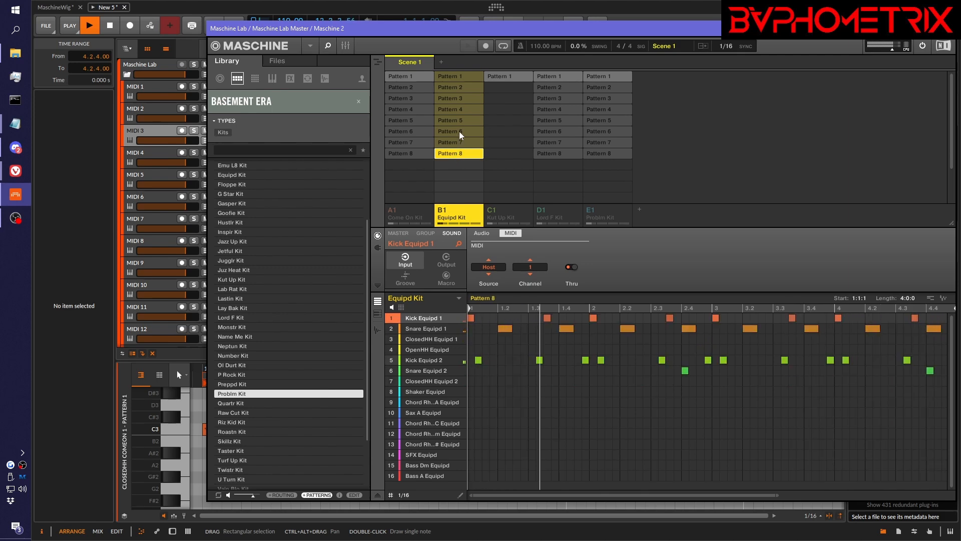
- Unmute group A1 to play Equipd Kit's Pattern 8 with Come On Kit, and switch Equipd Kit to Pattern 6 with playback stopped
right_click(388, 211)
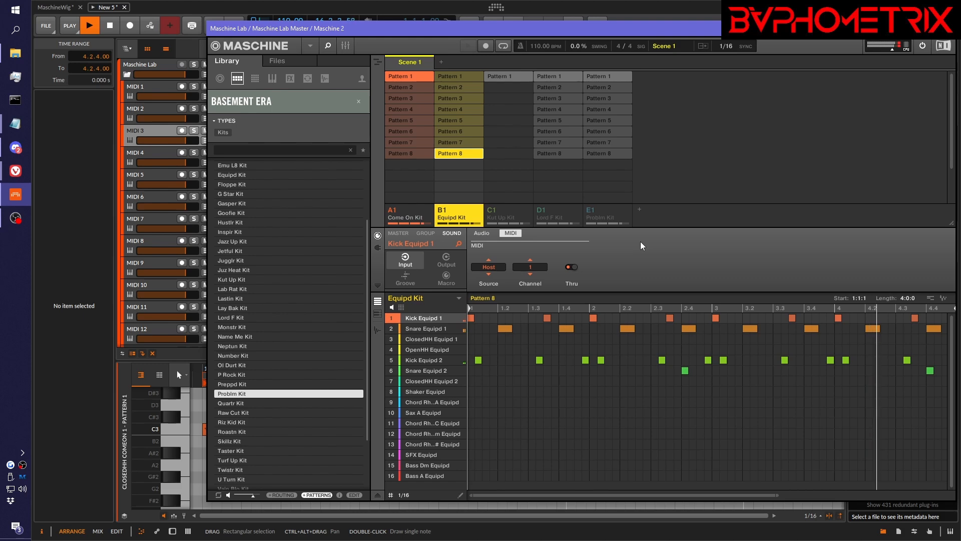
key("space")
left_click(458, 120)
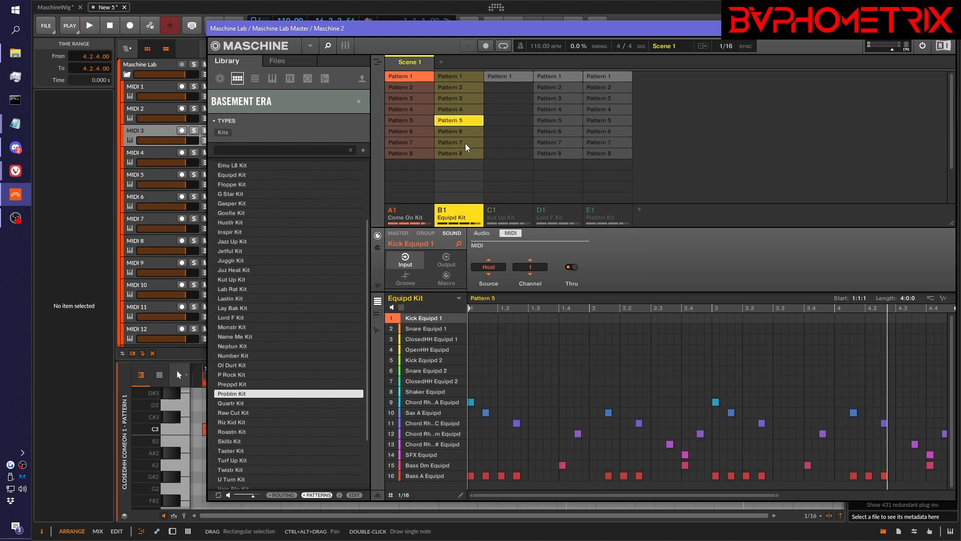
left_click(464, 132)
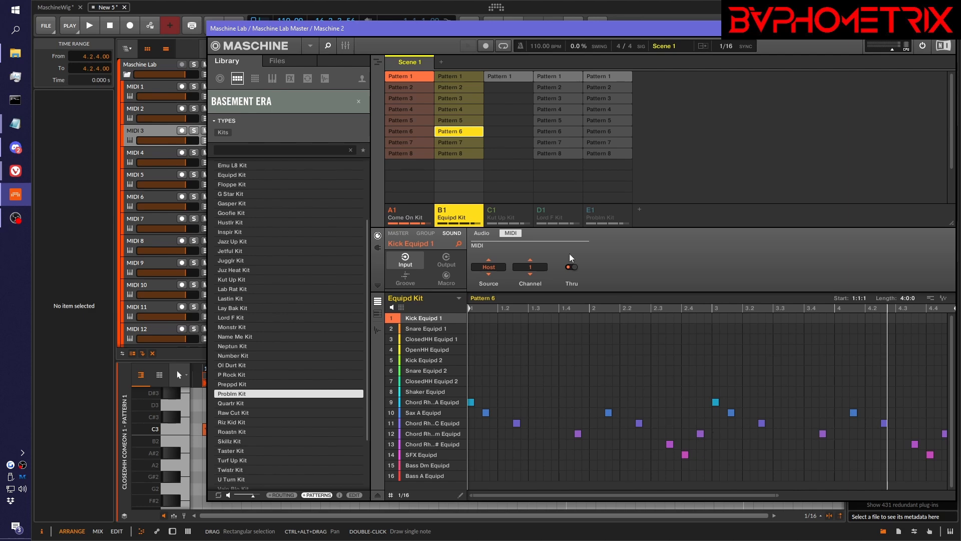
- Mute group B1 to play Come On Kit alone, and unmute B1 with playback stopped
left_click(394, 214)
key("space")
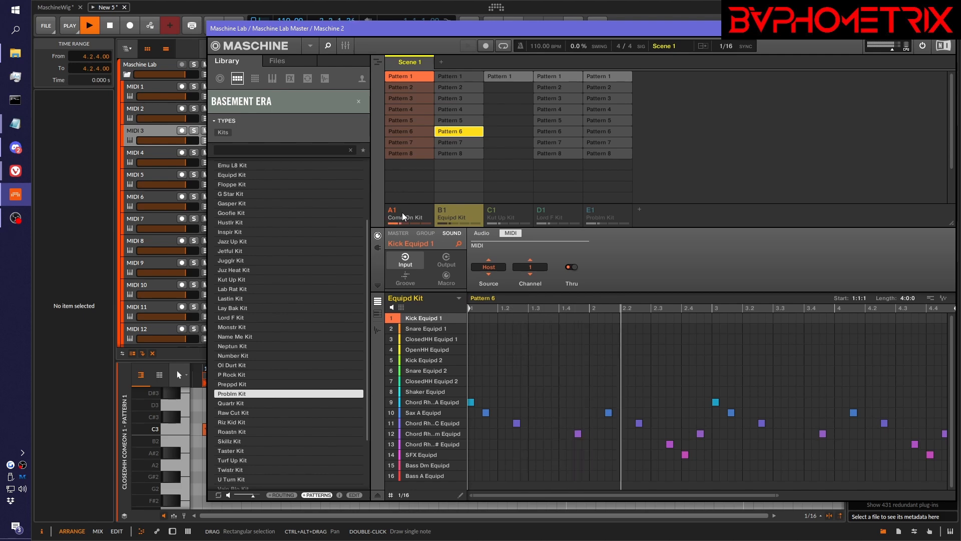
key("space")
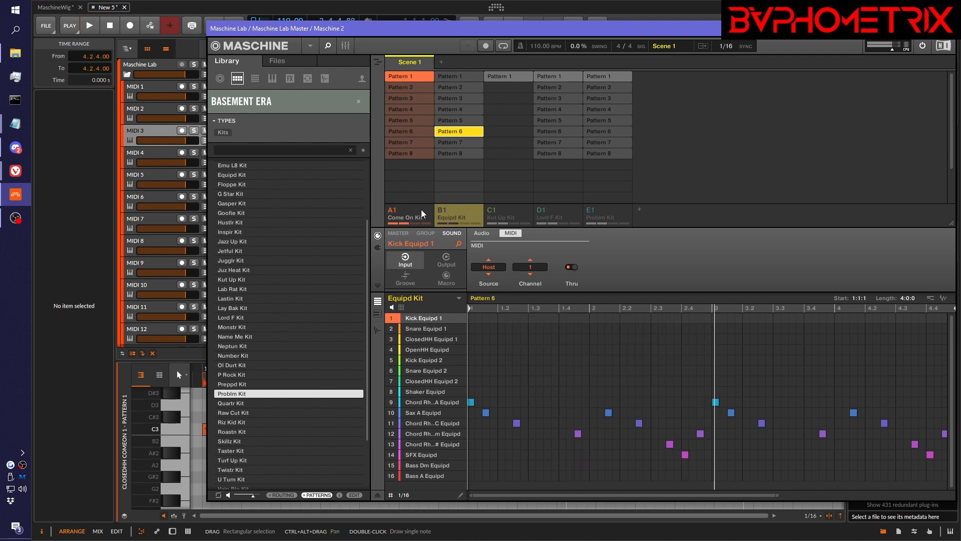
left_click(444, 211)
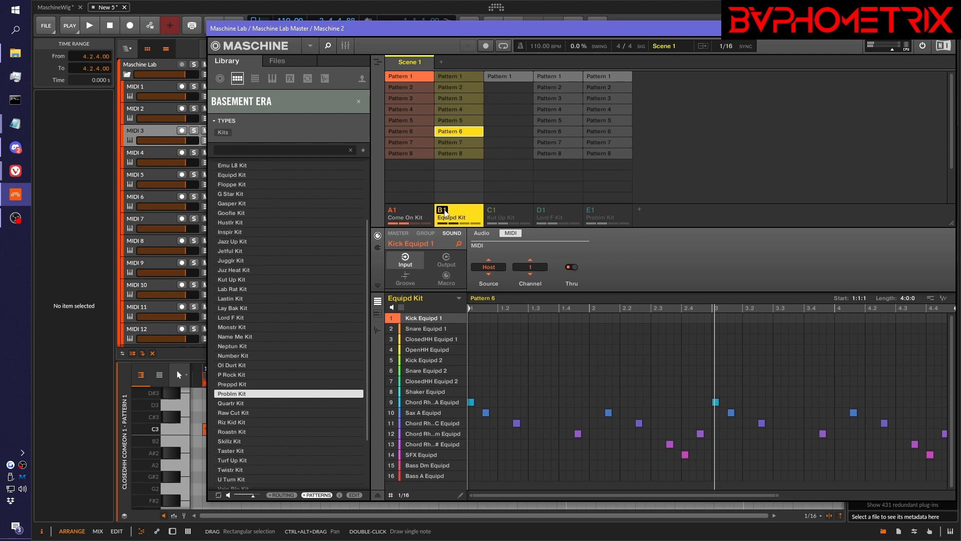
- Check Equipd Kit's group and sound input settings, and open the group's audio output settings
left_click(425, 233)
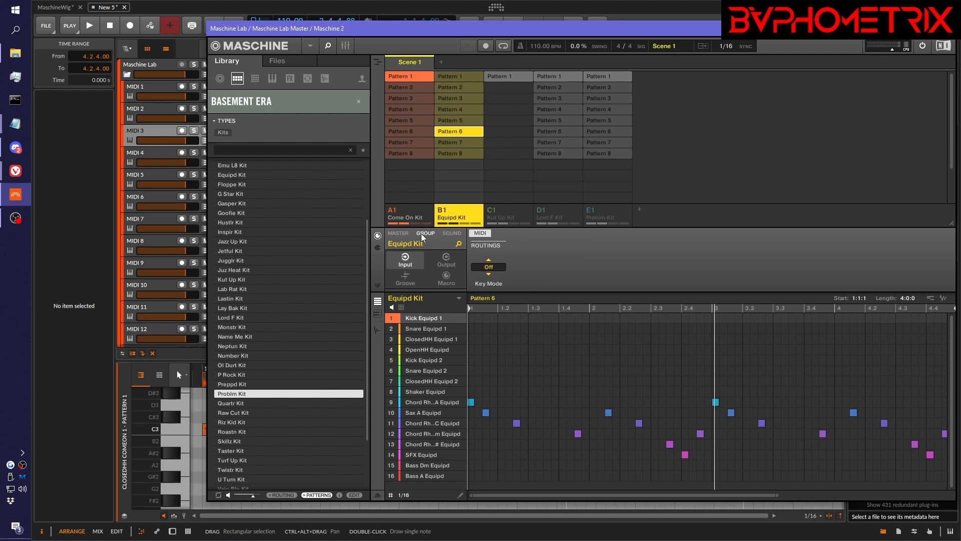
left_click(445, 234)
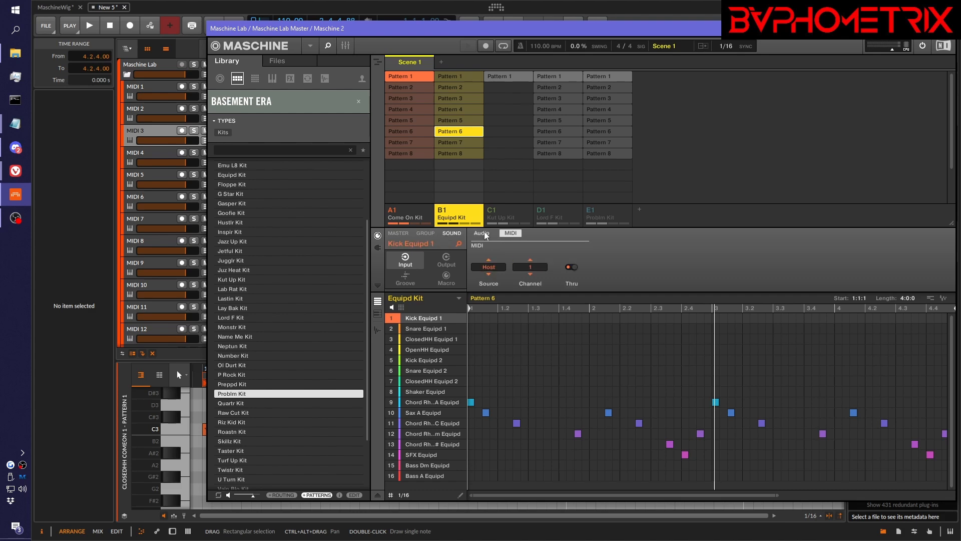
left_click(483, 234)
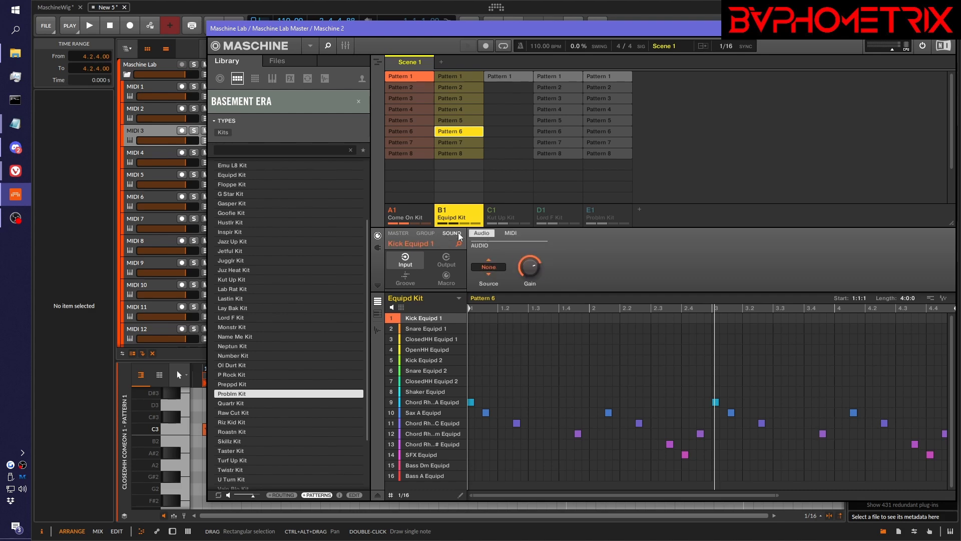
left_click(428, 232)
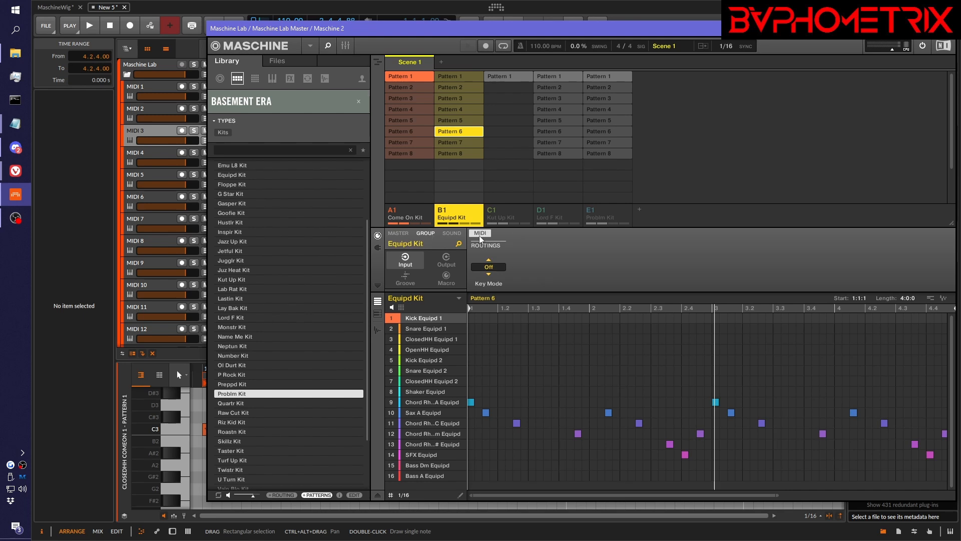
left_click(445, 258)
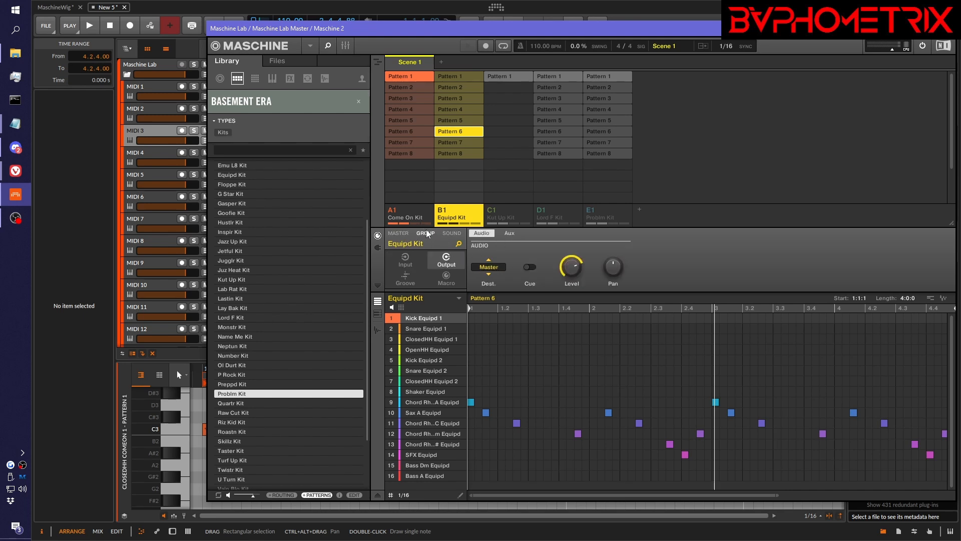
- Adjust Equipd Kit's group level against Come On Kit during playback, fading it up from silence to -4.9 dB
mouse_move(573, 266)
left_click_drag(575, 266, 575, 263)
left_click_drag(575, 266, 575, 288)
left_click_drag(574, 264, 574, 235)
key("space")
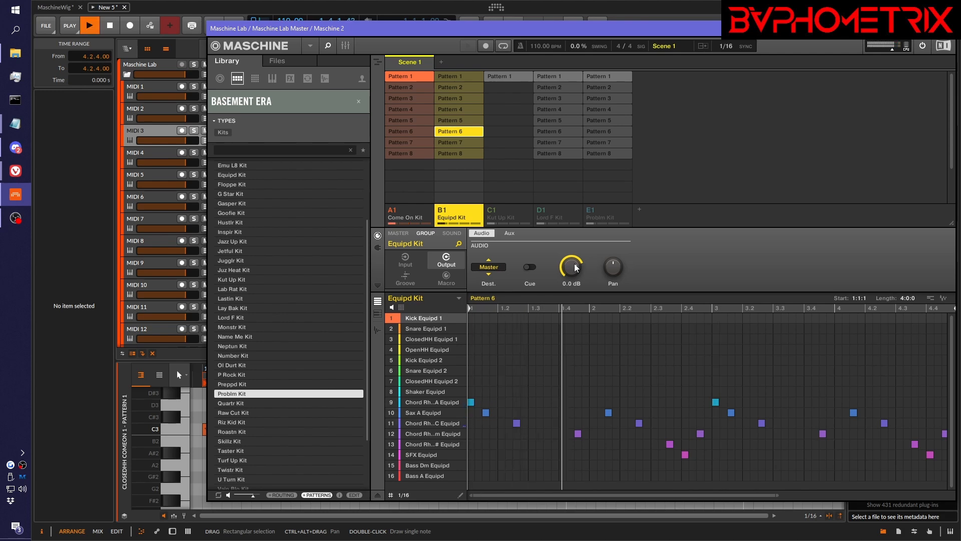
key("space")
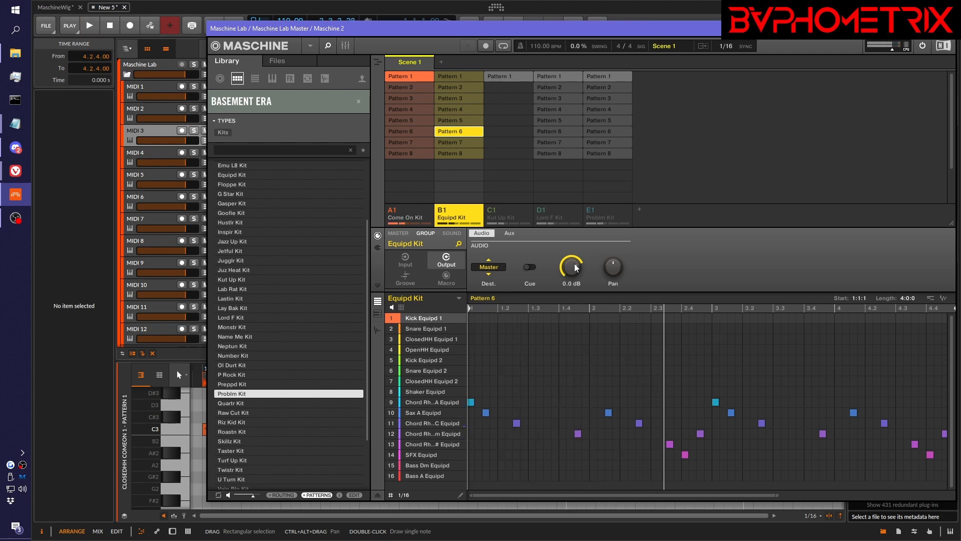
left_click_drag(575, 263, 575, 321)
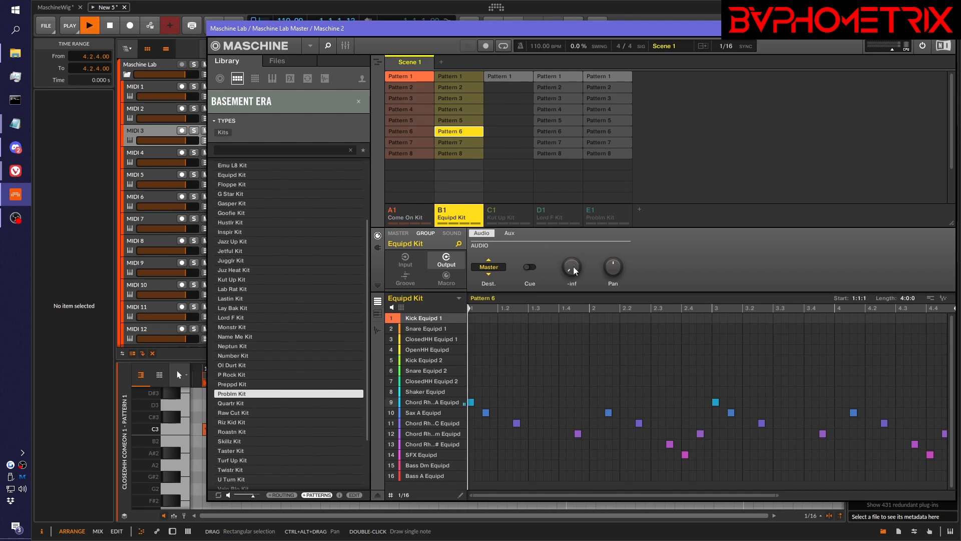
left_click_drag(574, 267, 574, 236)
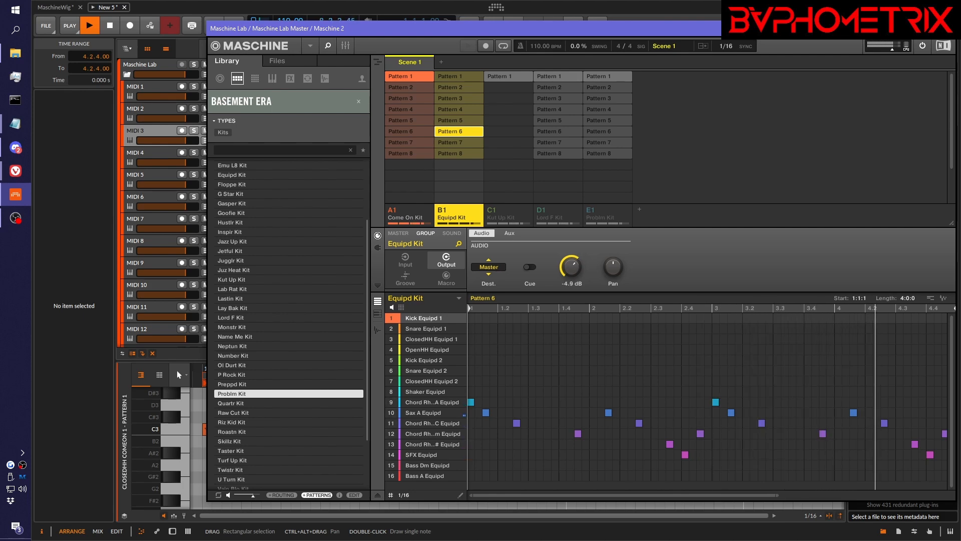
key("space")
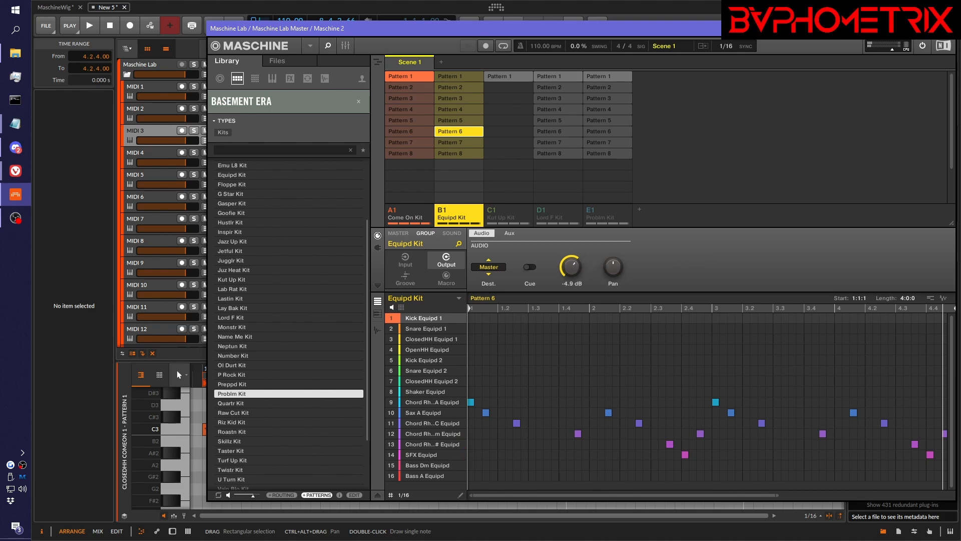
- Solo group C1, replace Kut Up Kit with Astral Flutter's Lemon Jells Kit including its patterns, and play it
left_click(489, 216)
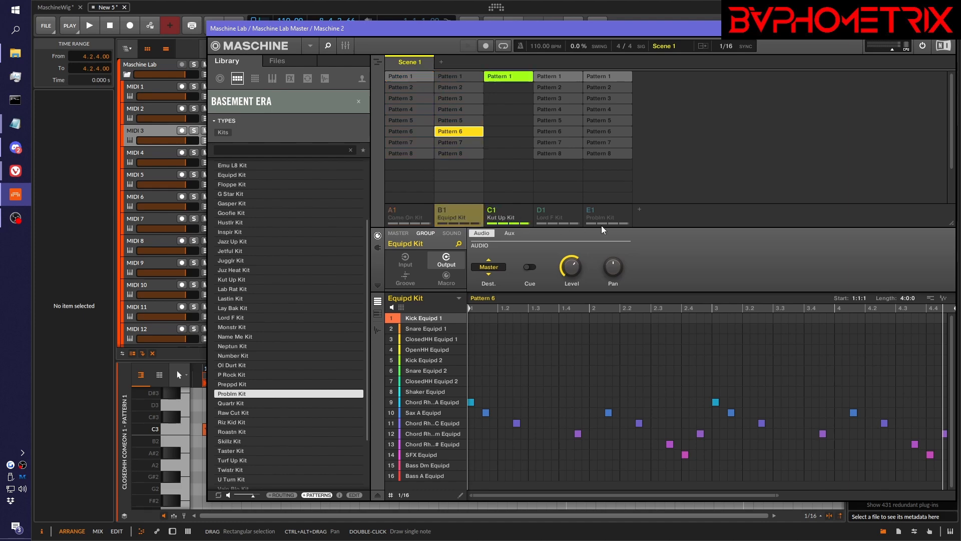
key("space")
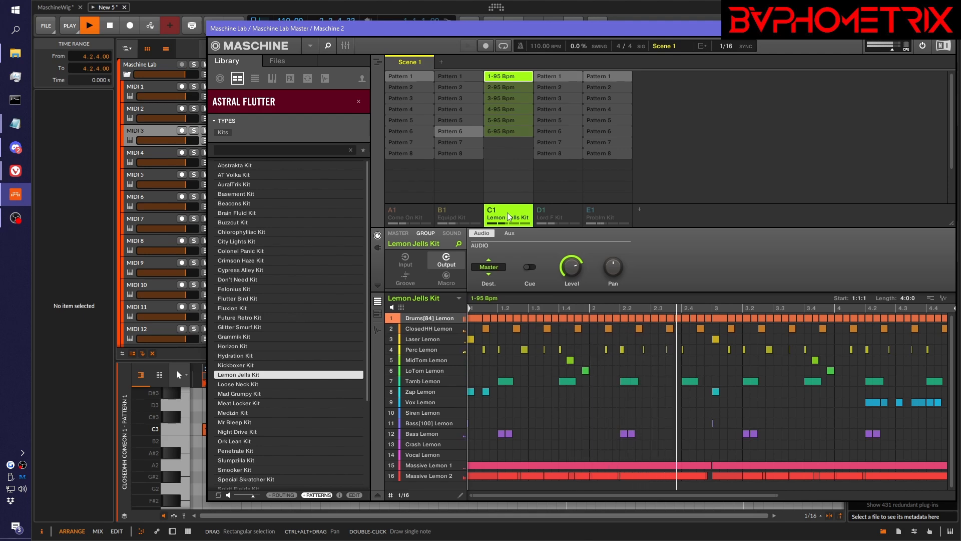
- Audition Lemon Jells Kit's patterns 2-95 Bpm to 6-95 Bpm during playback, ending on 6-95 Bpm
left_click(506, 88)
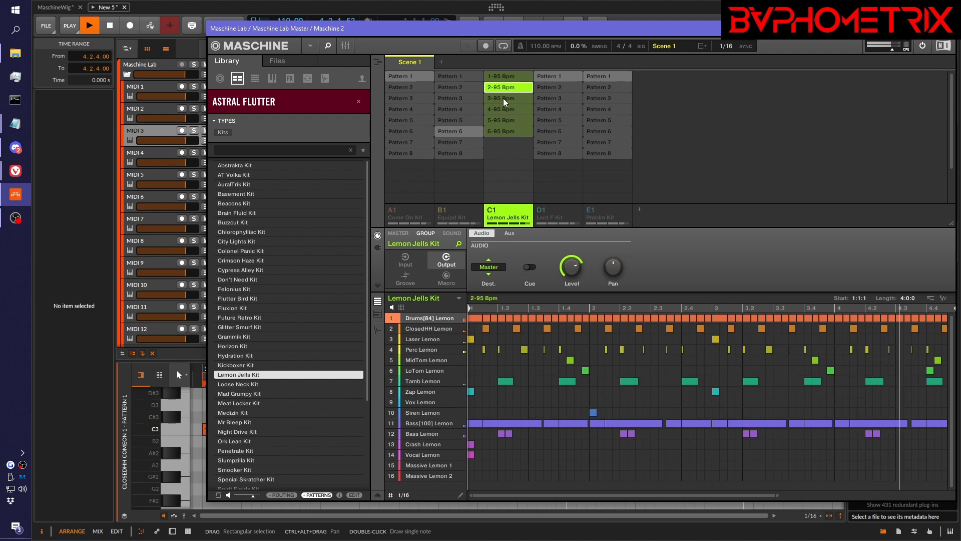
left_click(503, 98)
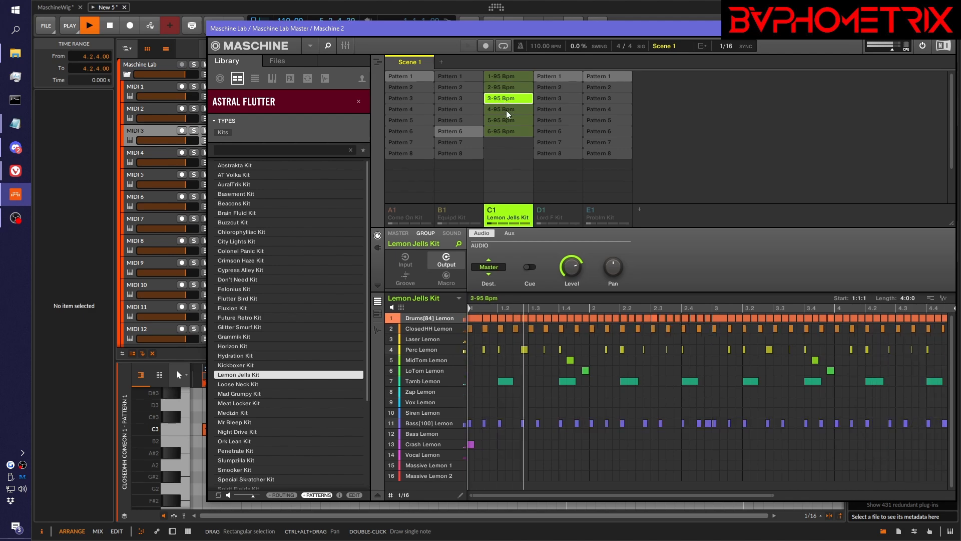
left_click(506, 110)
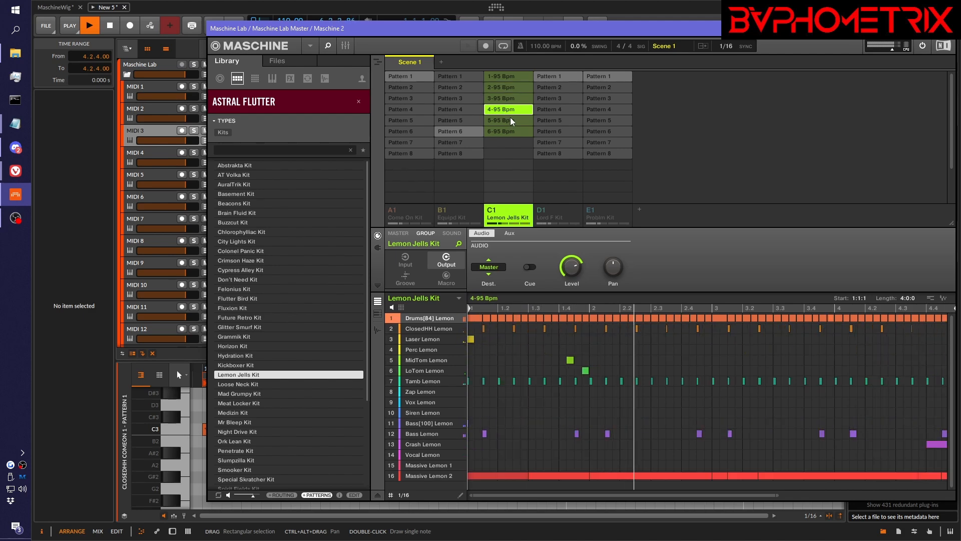
left_click(509, 120)
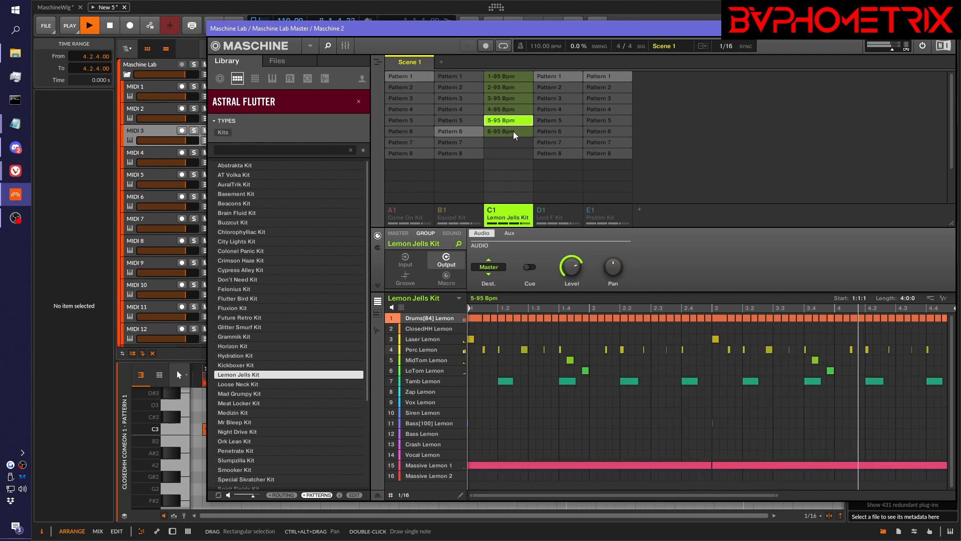
left_click(512, 132)
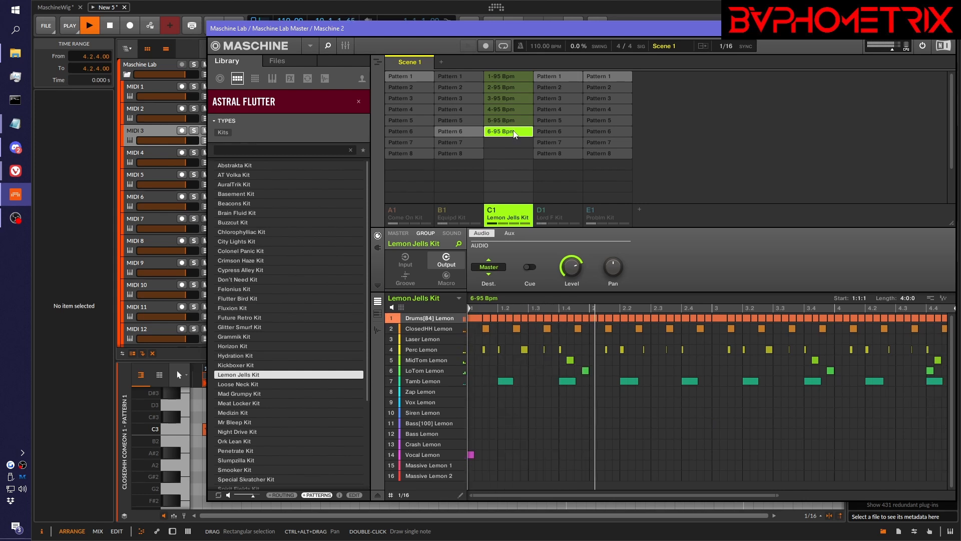
- Unmute group A1 and blend Lemon Jells Kit's 6-95 Bpm pattern with Come On Kit, raising its group level to about -6.7 dB
left_click(391, 210)
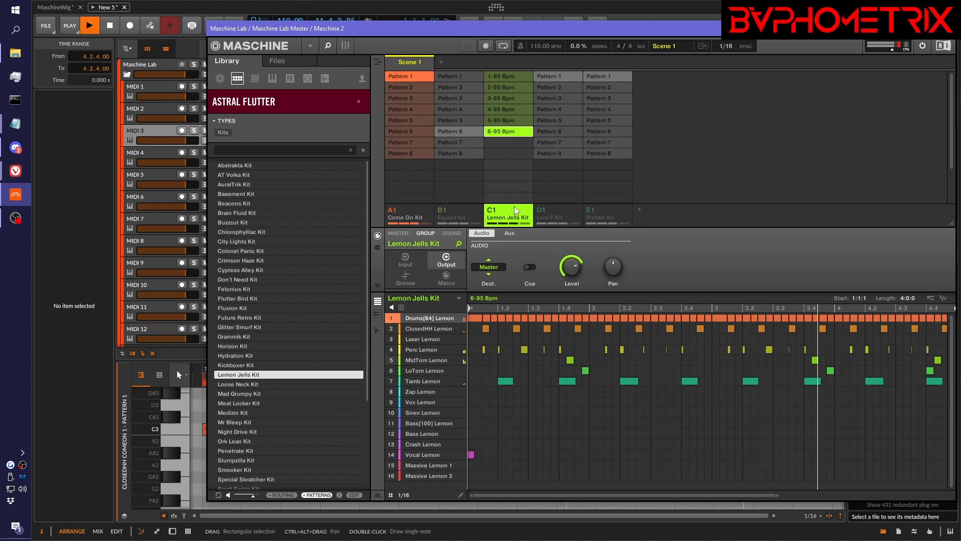
key("space")
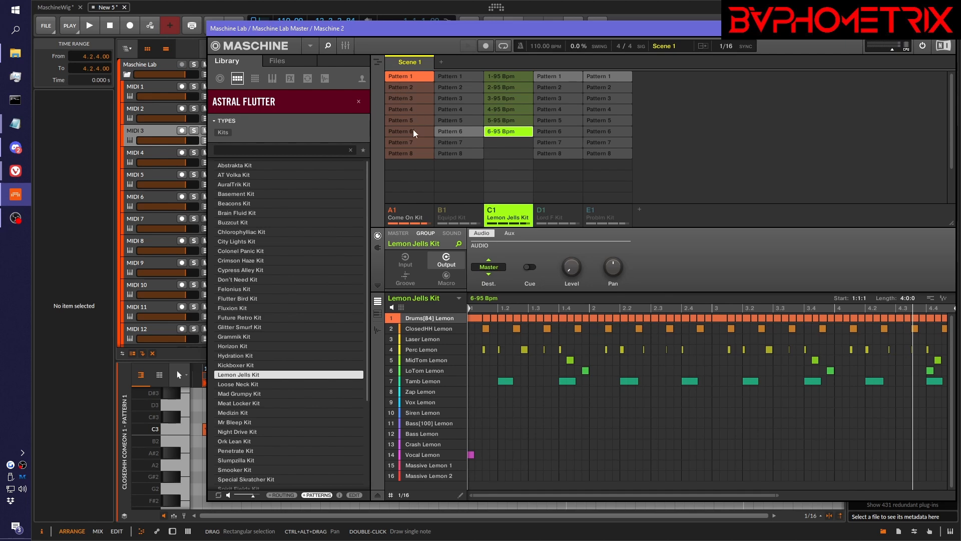
key("space")
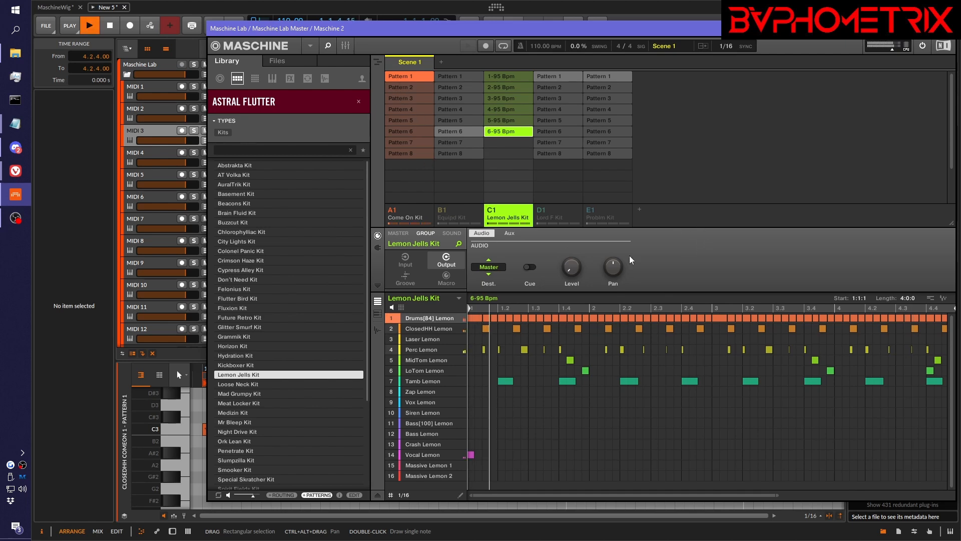
left_click_drag(573, 268, 572, 217)
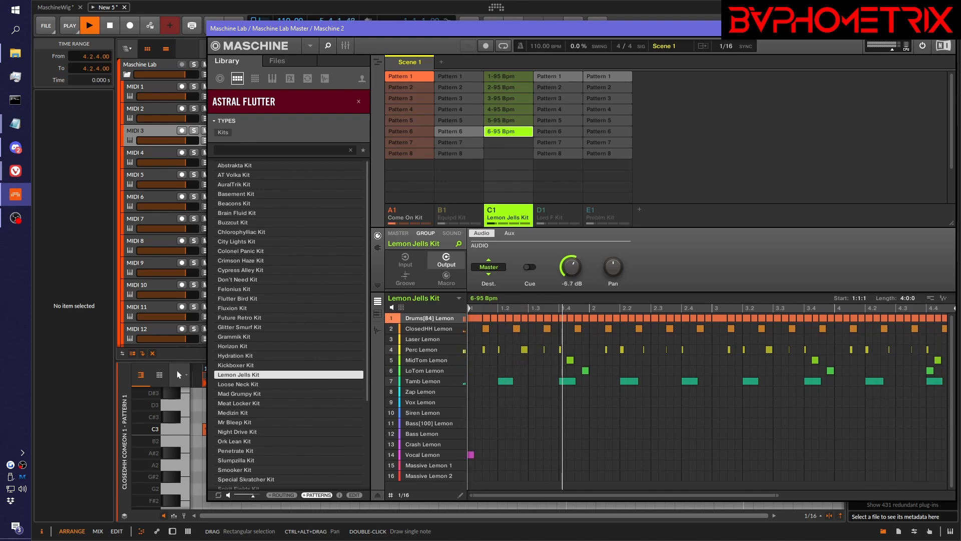
left_click_drag(572, 217, 572, 210)
left_click_drag(570, 266, 570, 271)
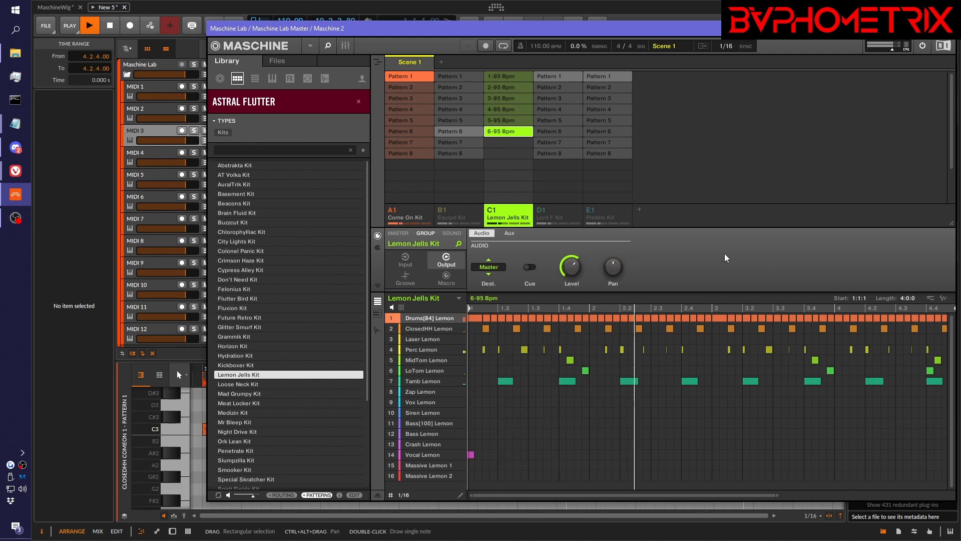
- Unmute group B1 and play Equipd Kit's Pattern 6 together with Come On Kit and Lemon Jells Kit
key("space")
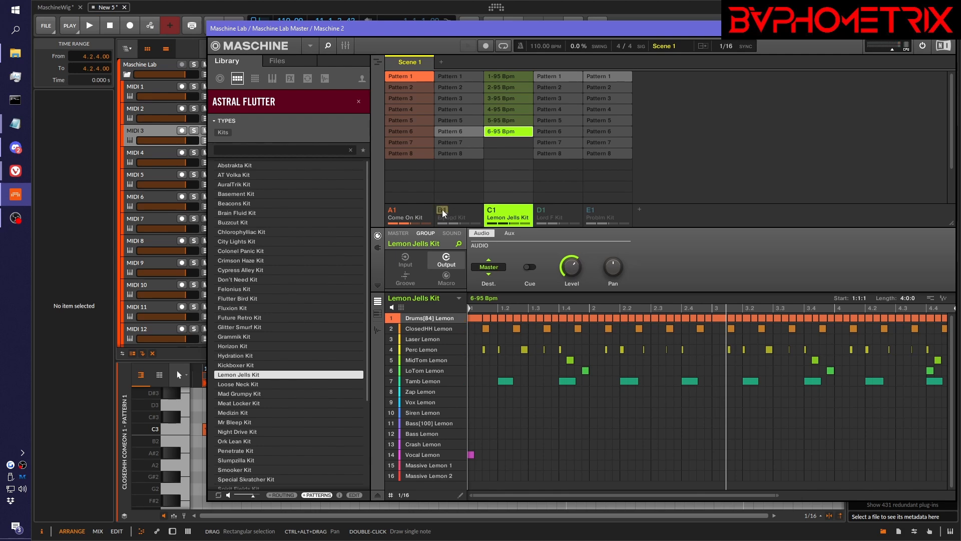
left_click(443, 210)
key("space")
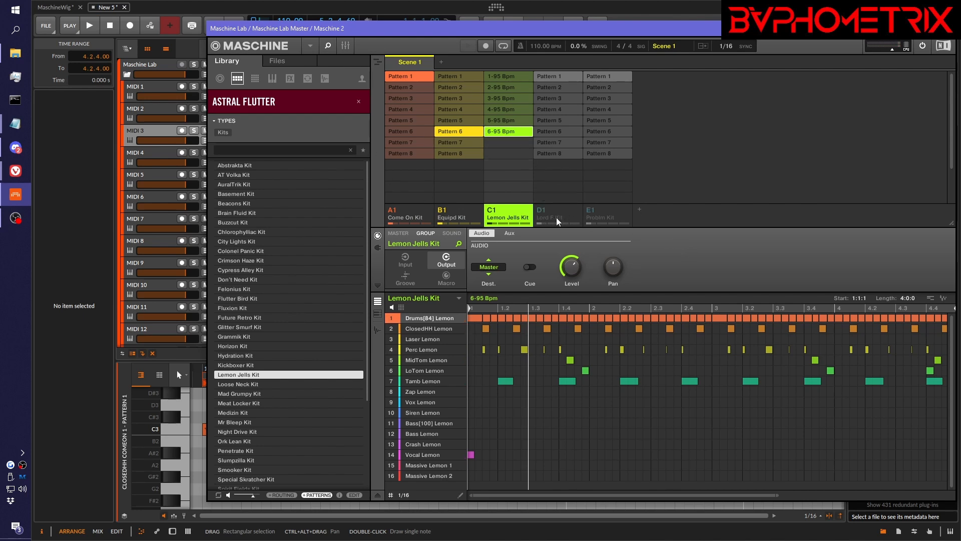
- Solo group D1 and play Lord F Kit's Pattern 1 on its own
left_click(545, 212)
key("space")
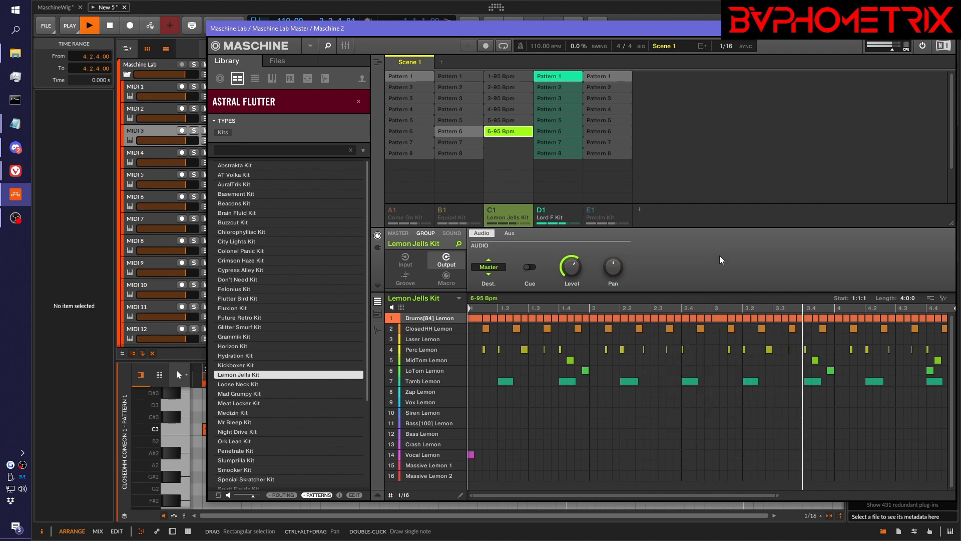
key("space")
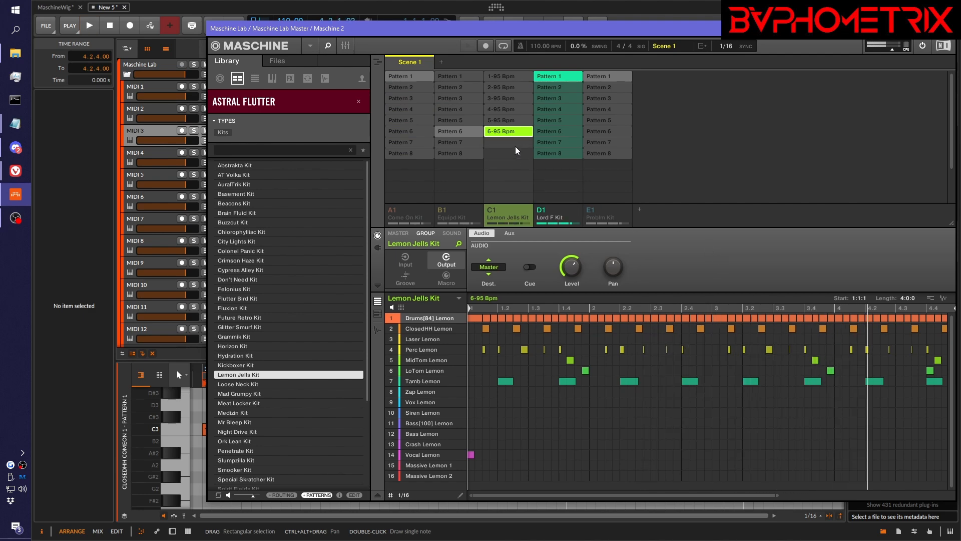
- Audition Lord F Kit's Patterns 2, 3, 5, 6, 7 and 8 during playback, ending on Pattern 8
left_click(567, 88)
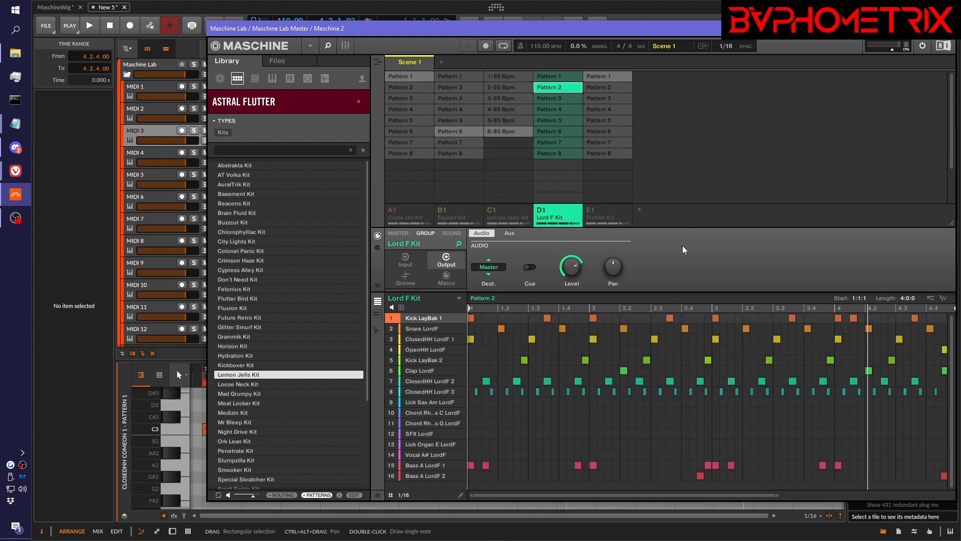
key("space")
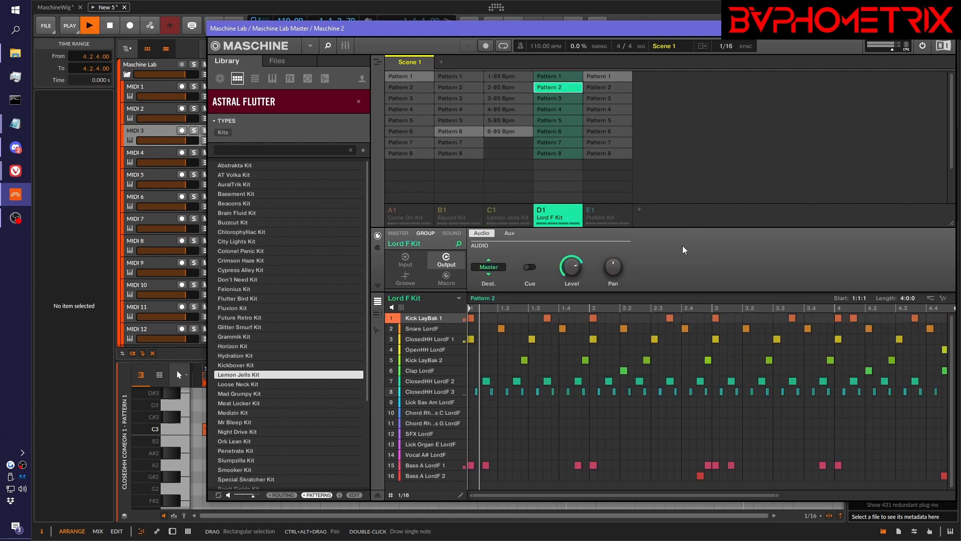
left_click(566, 98)
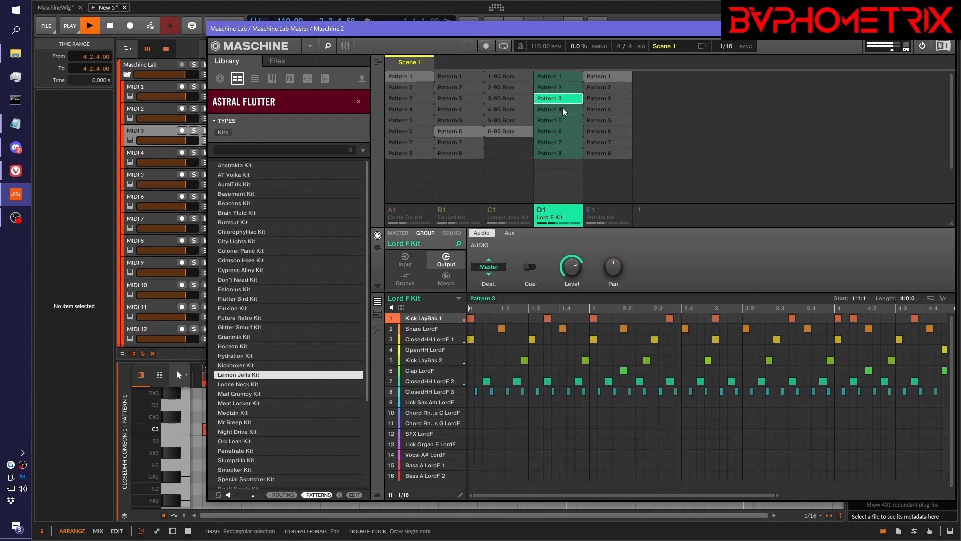
left_click(563, 120)
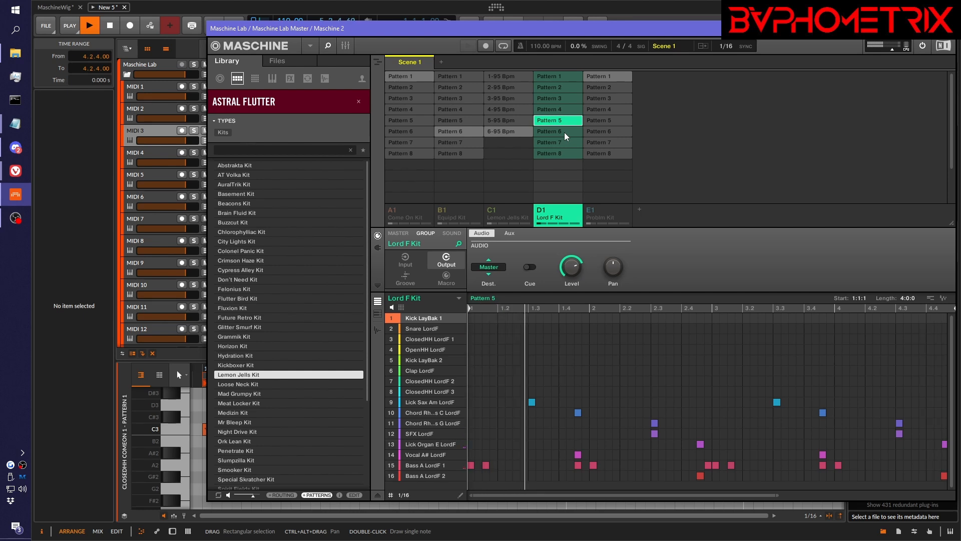
left_click(564, 133)
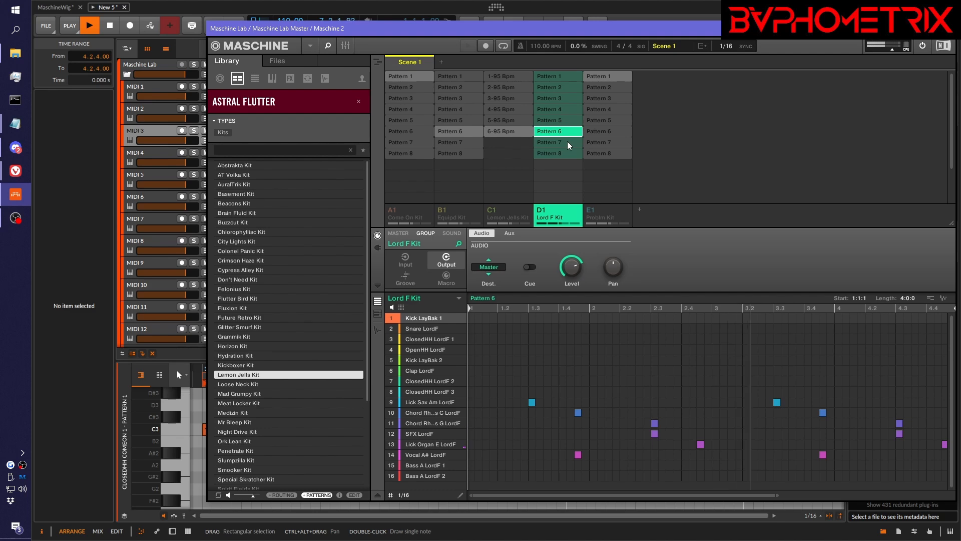
left_click(567, 144)
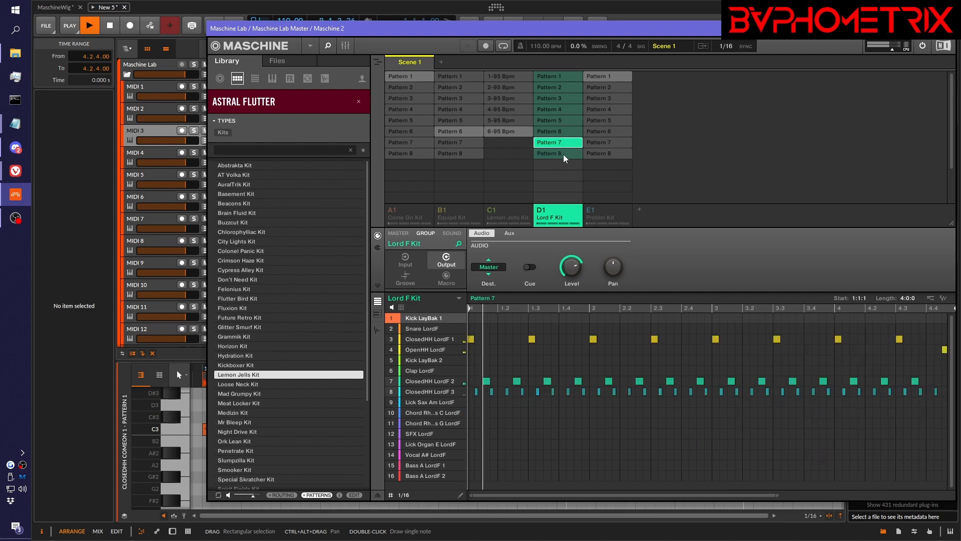
left_click(564, 153)
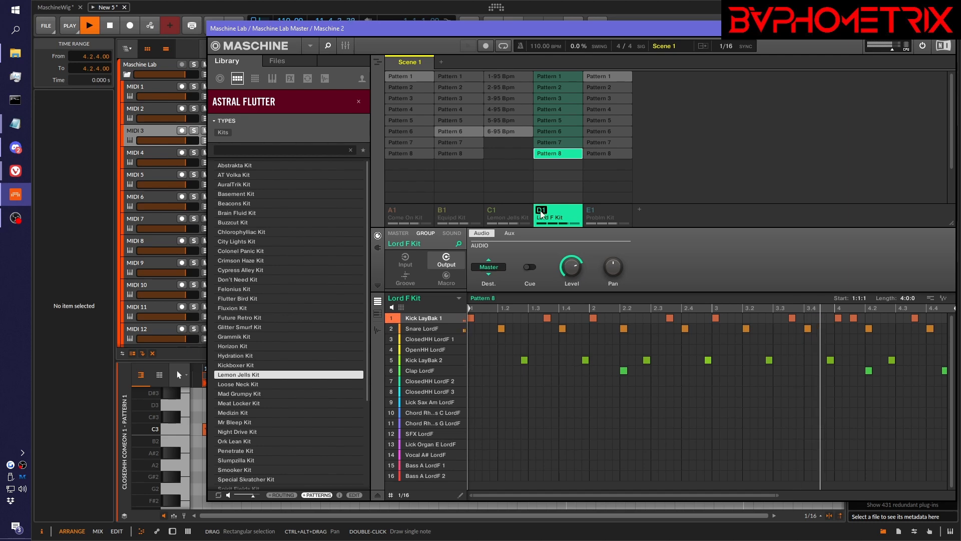
- Unmute groups A1, B1 and C1 and play them together with Lord F Kit's Pattern 8
left_click(387, 210)
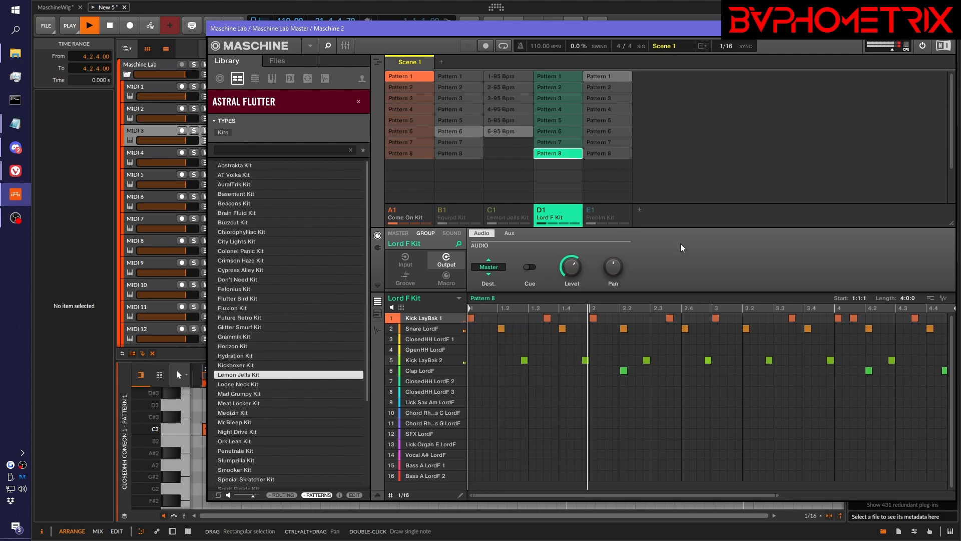
key("space")
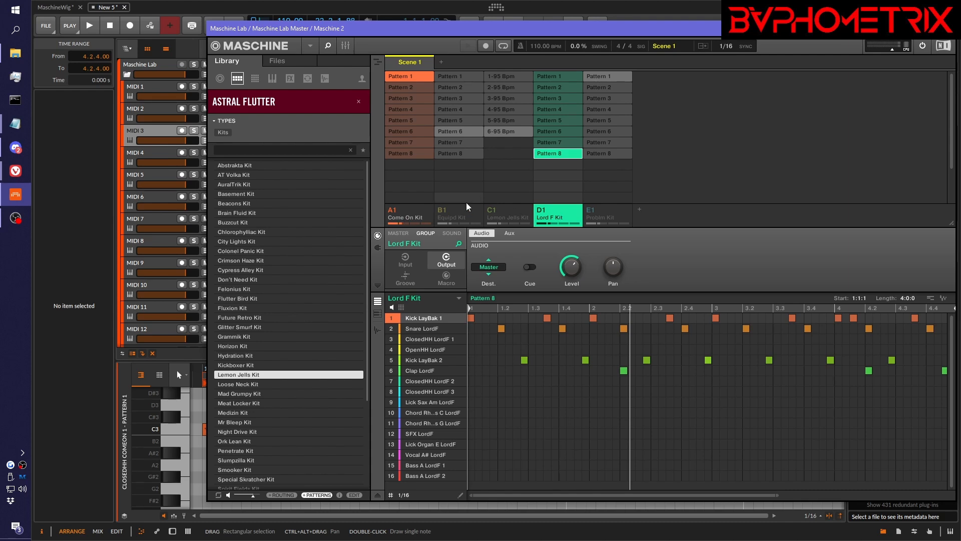
left_click(446, 212)
left_click(485, 210)
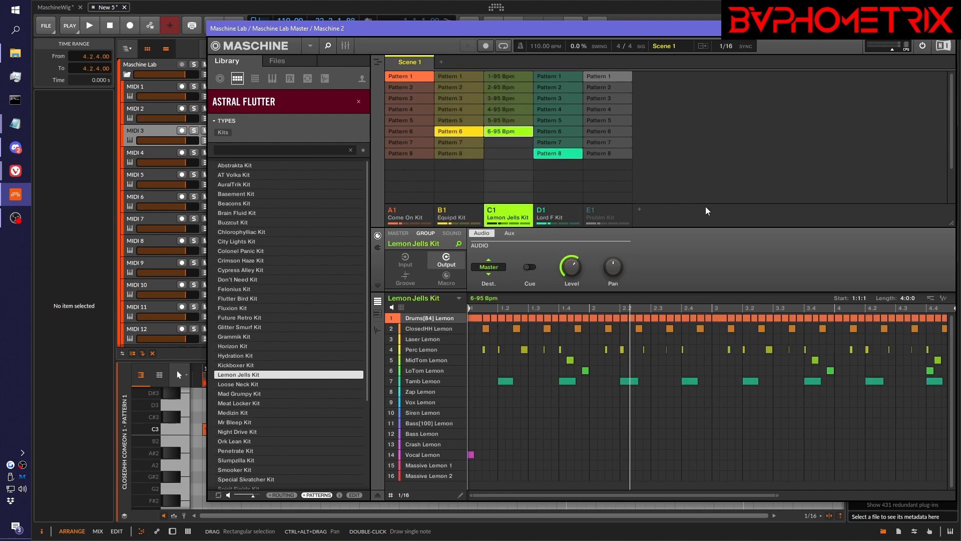
left_click(541, 213)
key("space")
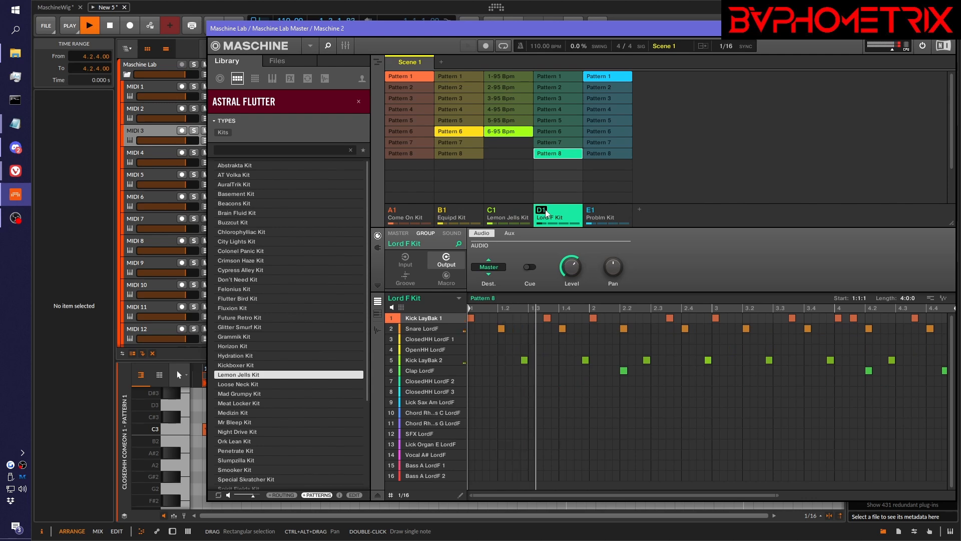
- Set Lord F Kit's group level to -1.3 dB, check it soloed and in the full mix, and mute group E1
mouse_move(575, 268)
left_mouse_down()
mouse_move(574, 346)
mouse_move(572, 261)
left_mouse_up()
right_click(542, 211)
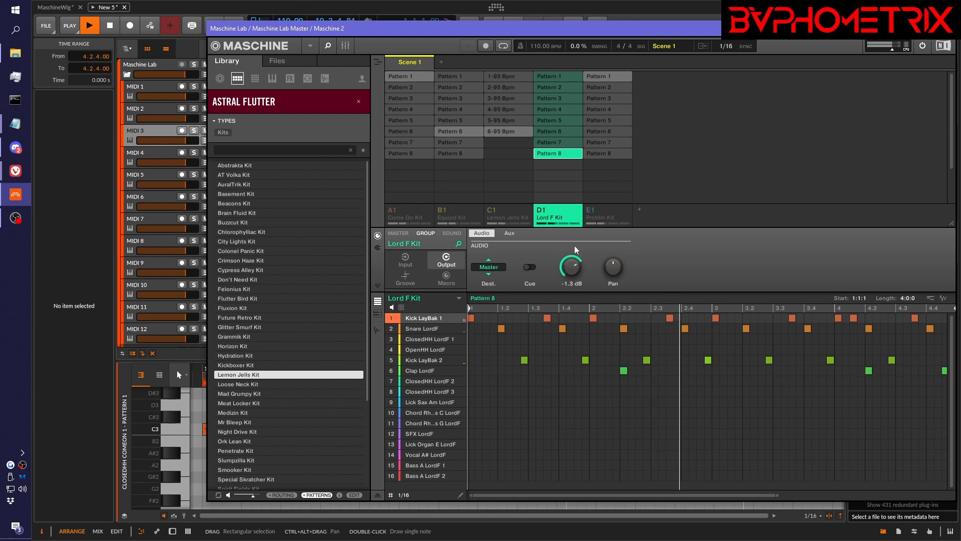
left_click(538, 211)
left_click(539, 213)
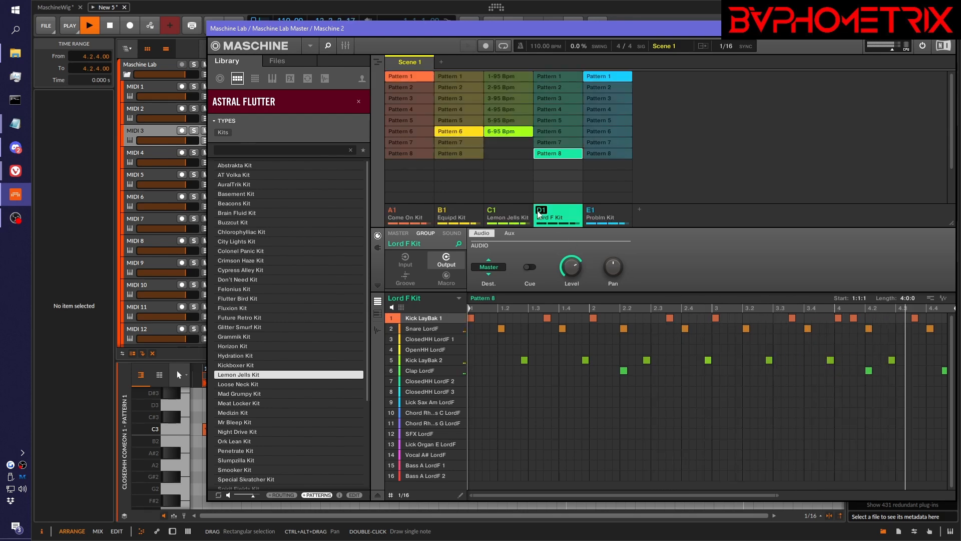
left_click(591, 211)
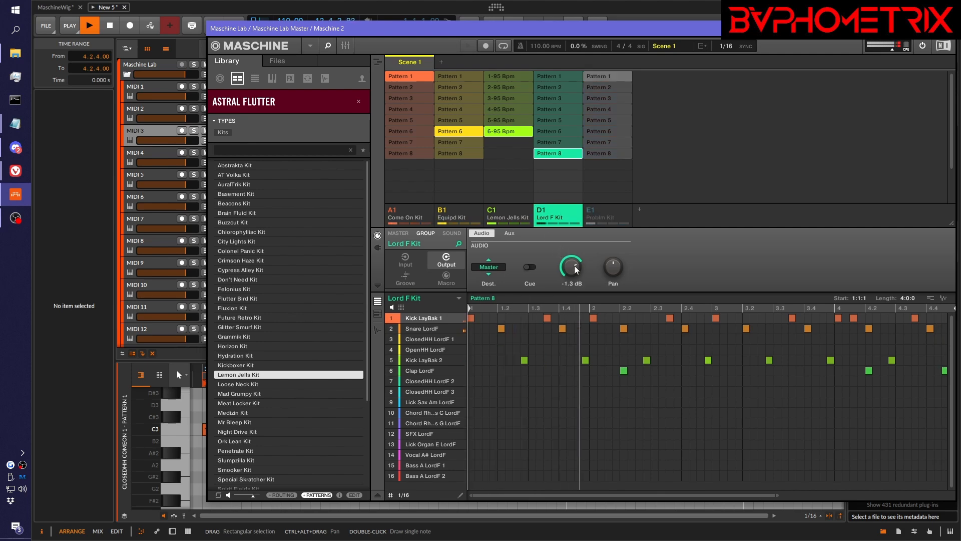
- Compare the mix with group D1 muted and unmuted during playback, lowering Lord F Kit's group level to -3.5 dB
left_click(545, 211)
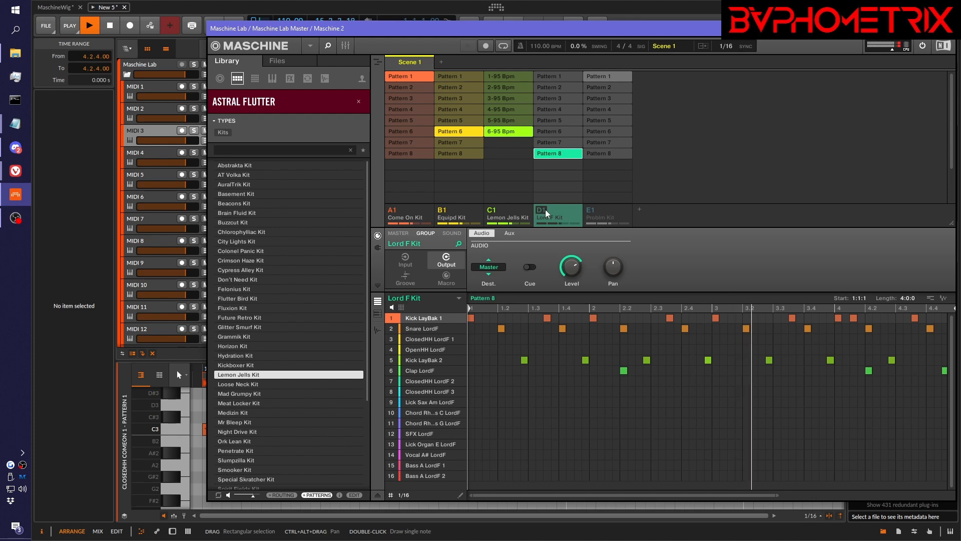
left_click(545, 210)
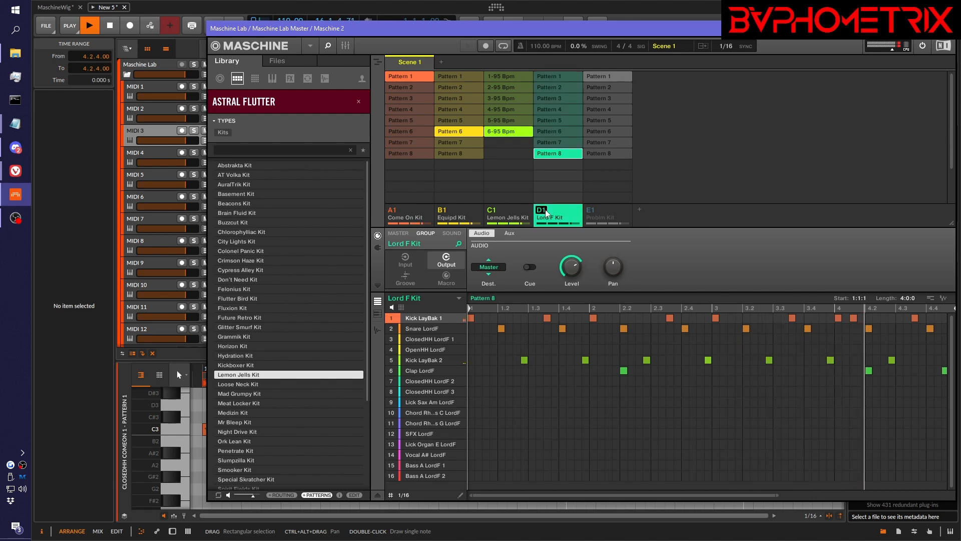
left_click(545, 209)
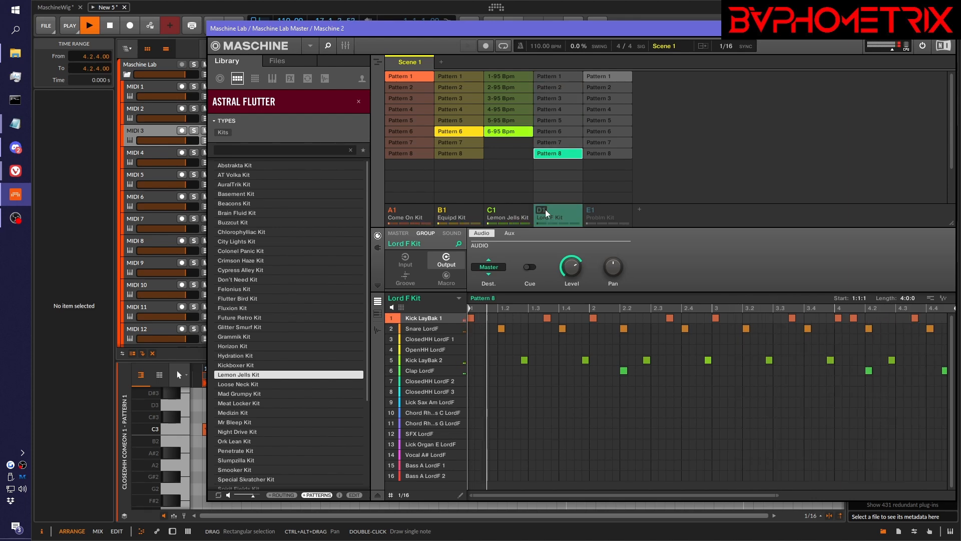
left_click(542, 209)
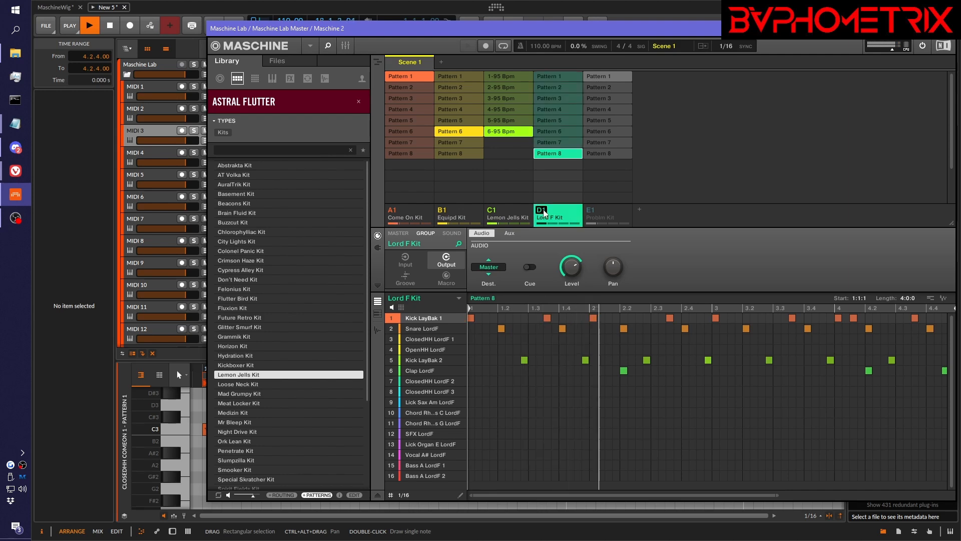
mouse_move(567, 272)
left_click_drag(567, 272, 567, 285)
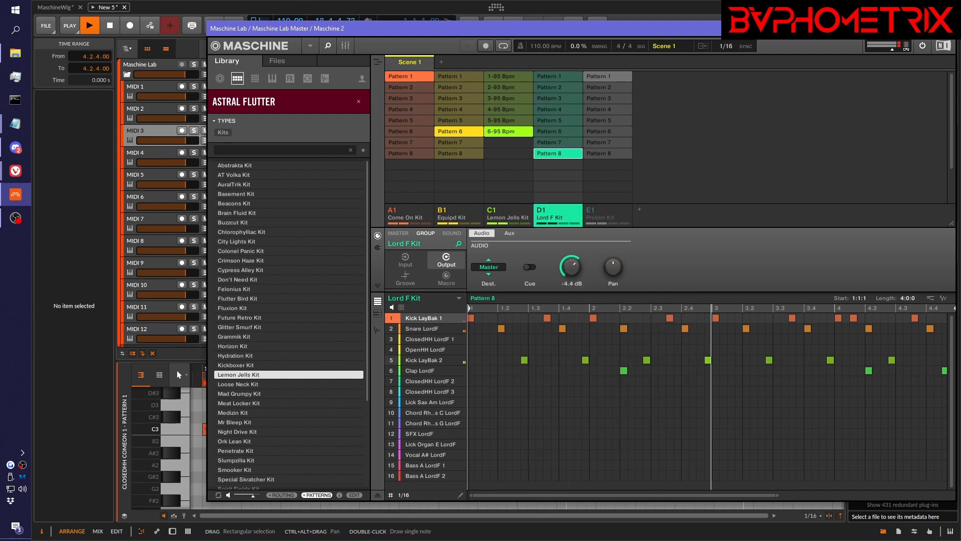
left_click(541, 210)
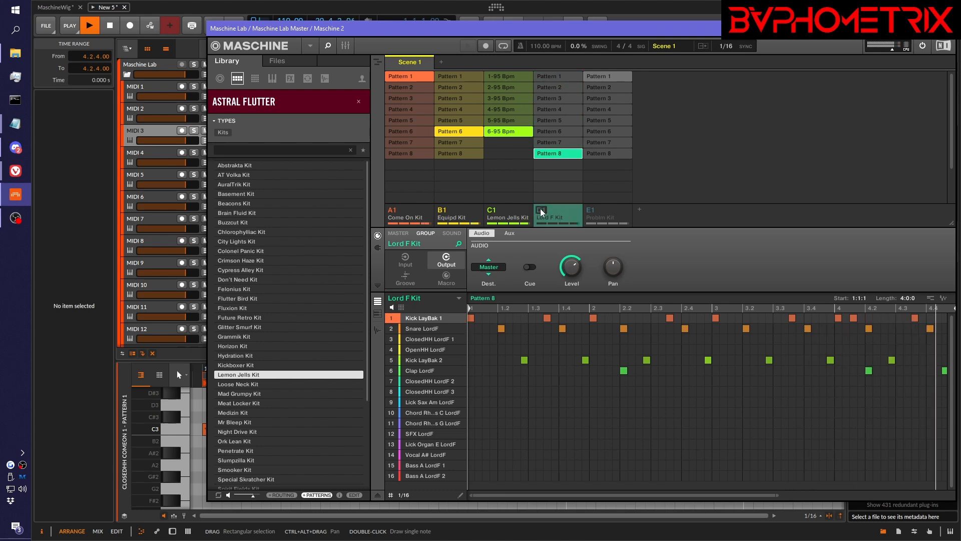
left_click(540, 211)
left_click_drag(573, 267, 573, 263)
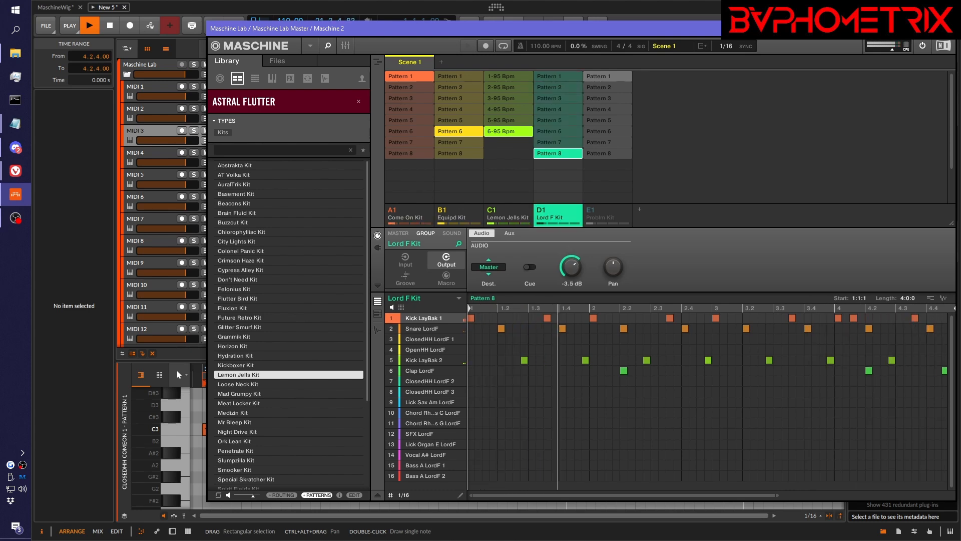
key("space")
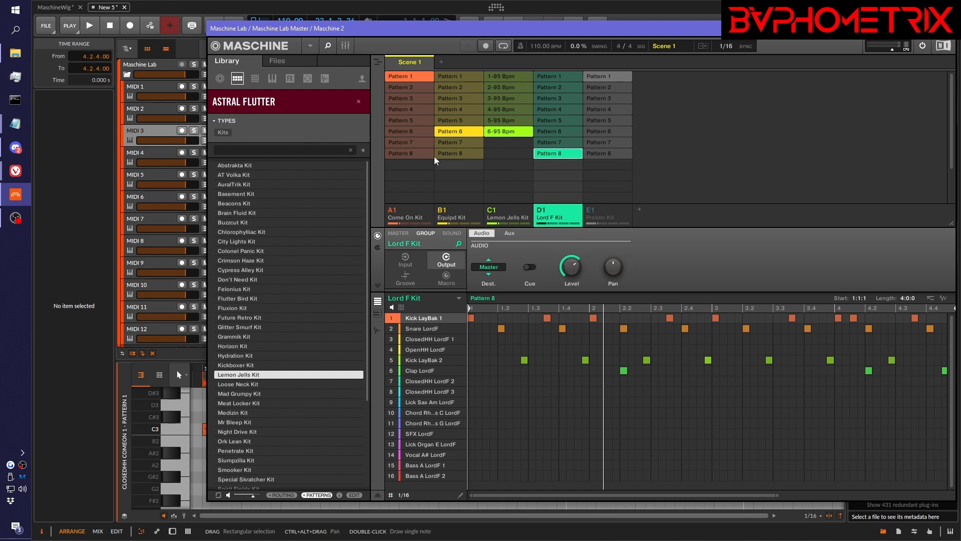
- Solo group E1, bring up Problm Kit's Pattern 1 and play it
left_click(591, 213)
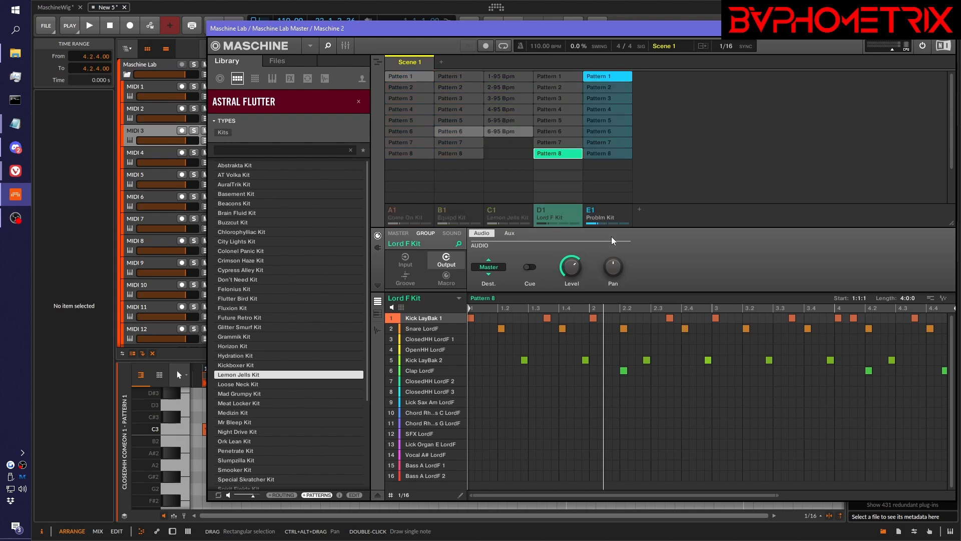
left_click(616, 211)
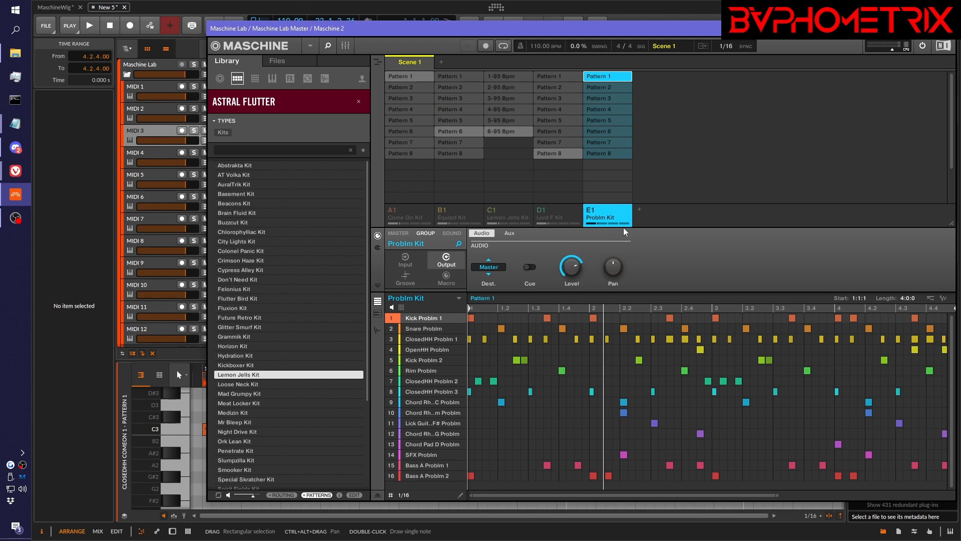
key("space")
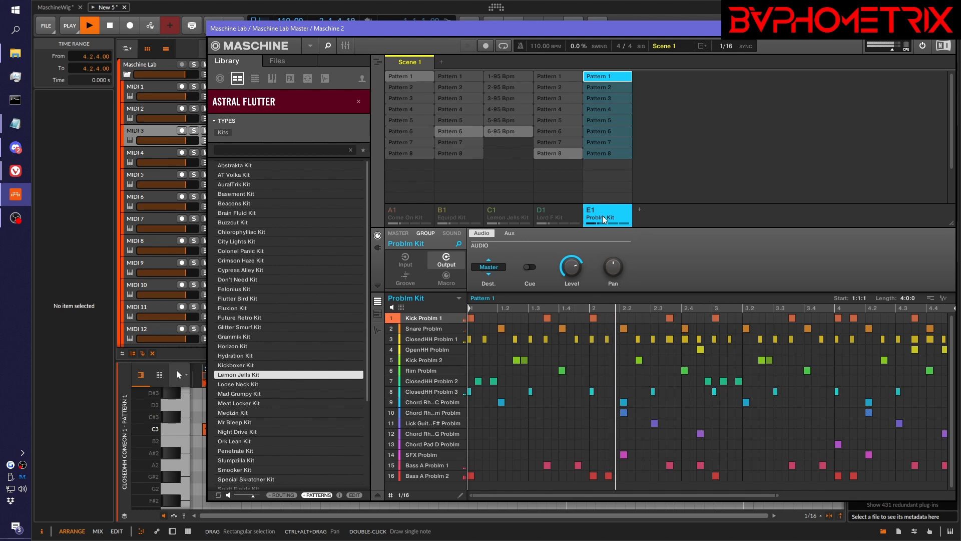
- Unmute group A1 and lower Problm Kit's group level to about -5.8 dB against Come On Kit, ending playback
right_click(392, 209)
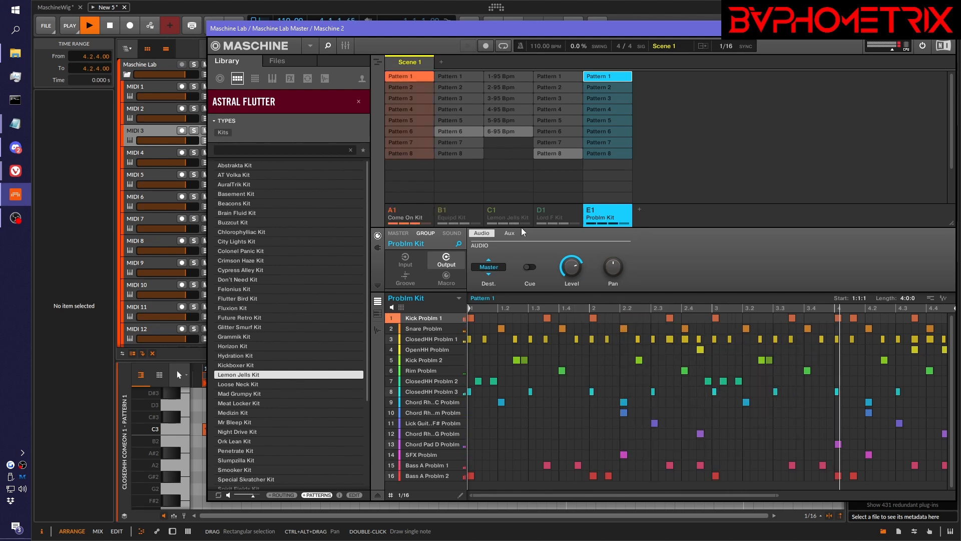
left_click_drag(575, 263, 575, 290)
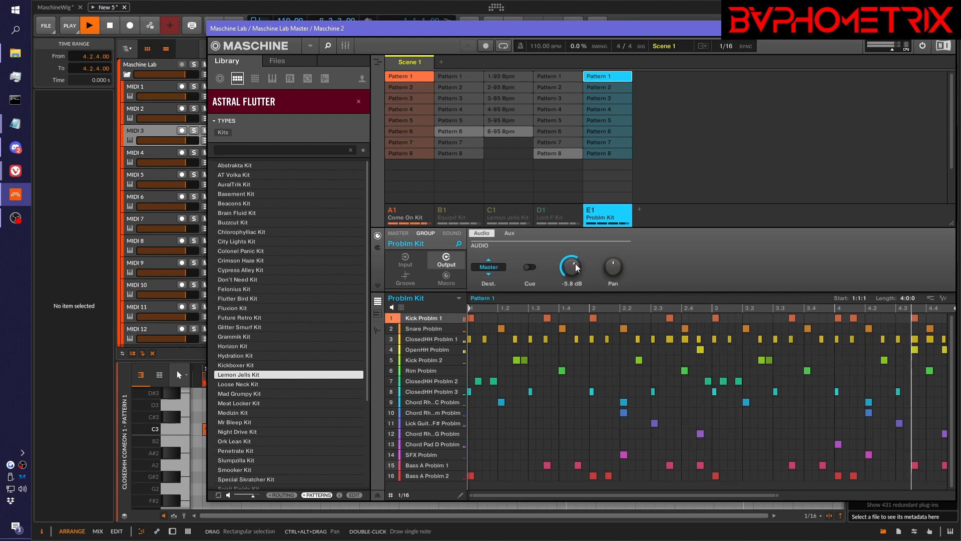
key("space")
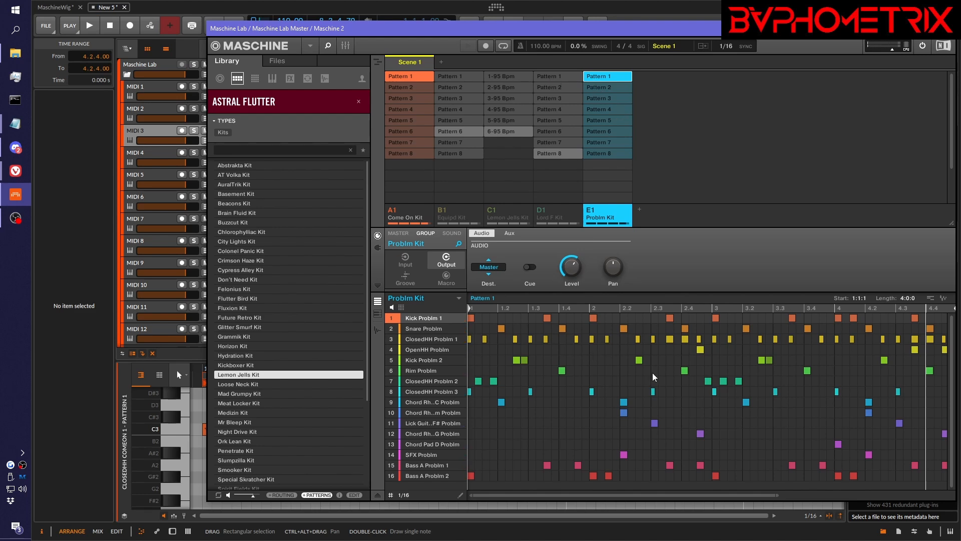
- Solo group E1, play Problm Kit's Pattern 2 and raise the group level to about -0.9 dB
left_click(595, 213)
key("space")
left_click(603, 87)
left_click_drag(572, 268, 572, 249)
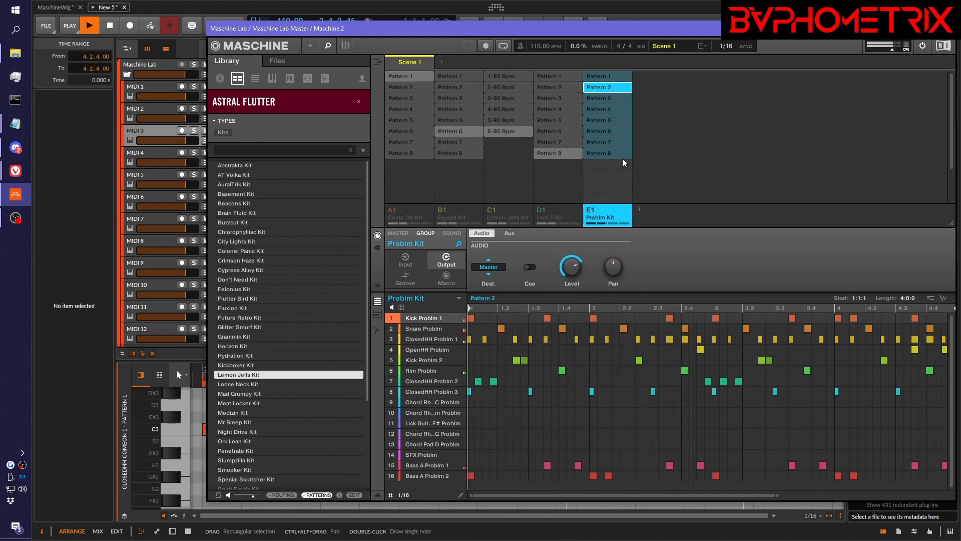
- Audition Problm Kit's Patterns 3, 5 and 6 during playback, return to Pattern 5 and stop
left_click(608, 98)
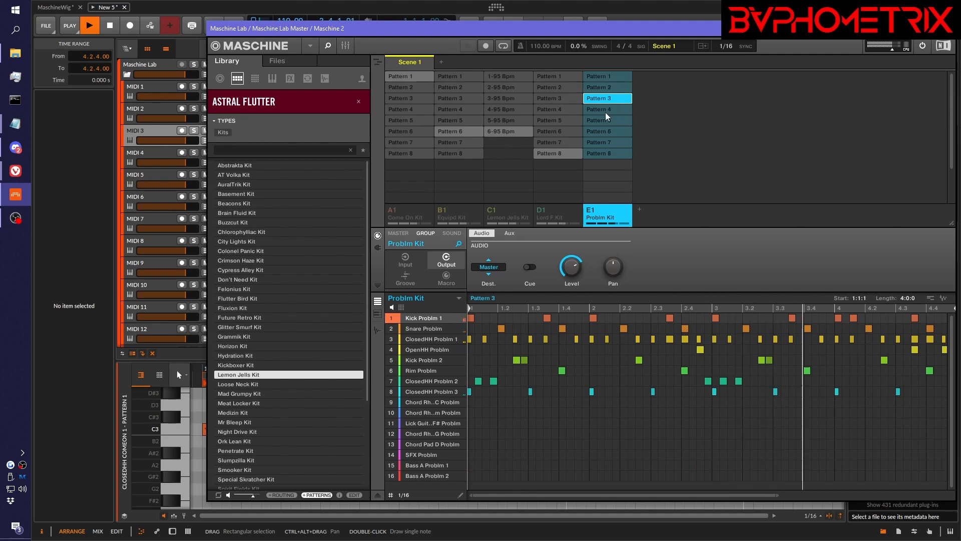
left_click(603, 120)
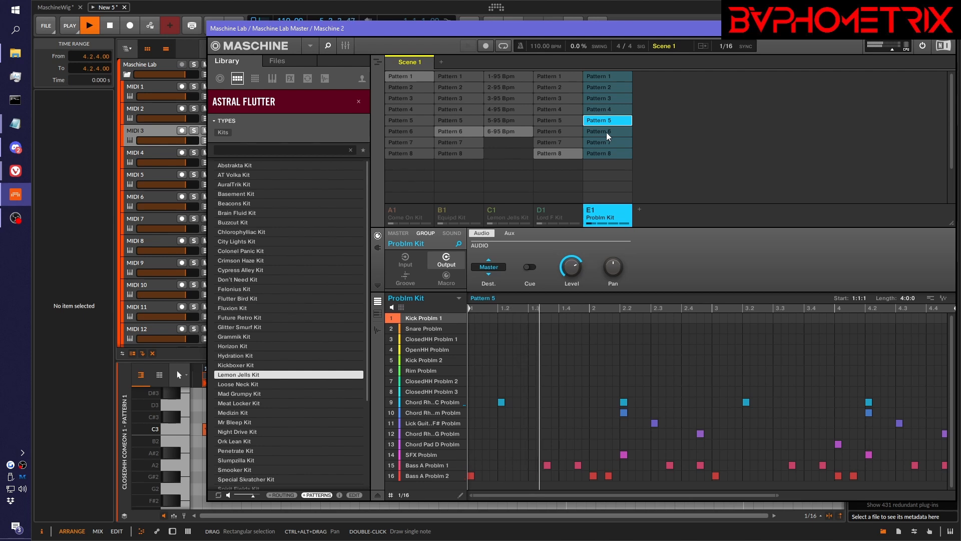
left_click(606, 132)
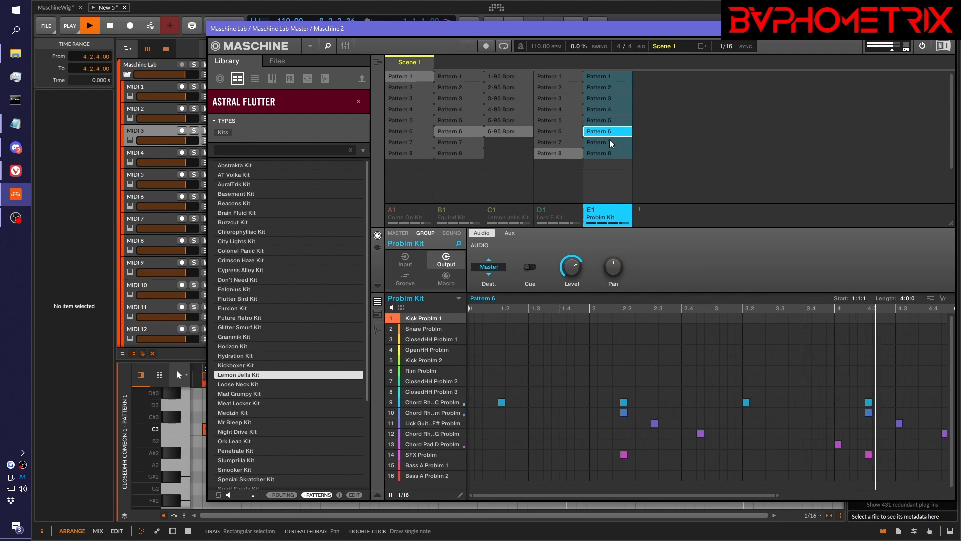
left_click(603, 120)
key("space")
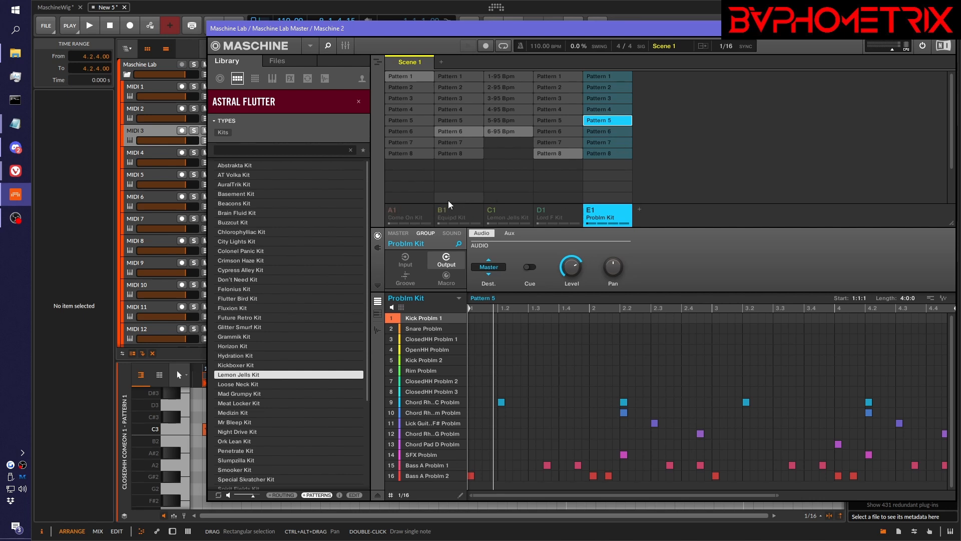
- Unmute group A1 and play Problm Kit's Pattern 5 against Come On Kit to check its level
left_click(394, 210)
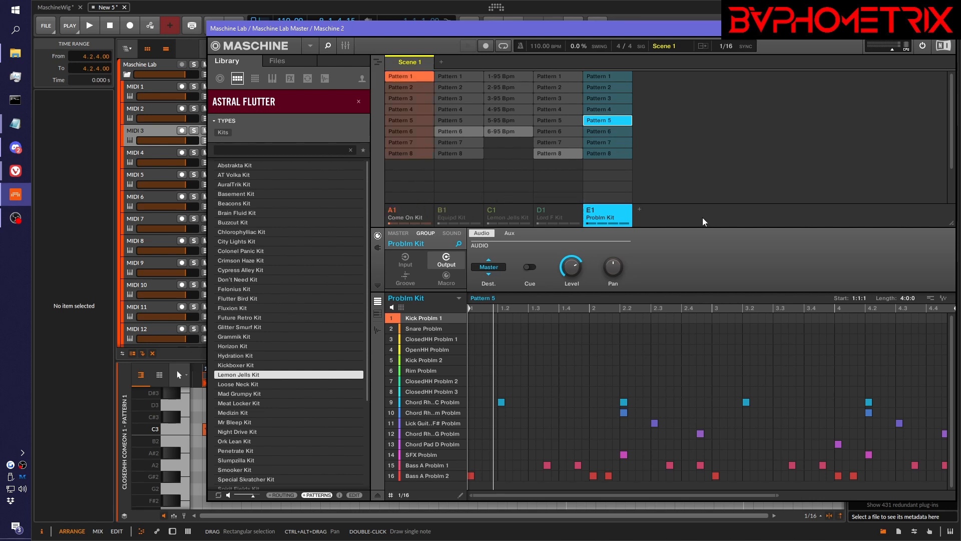
key("space")
mouse_move(572, 270)
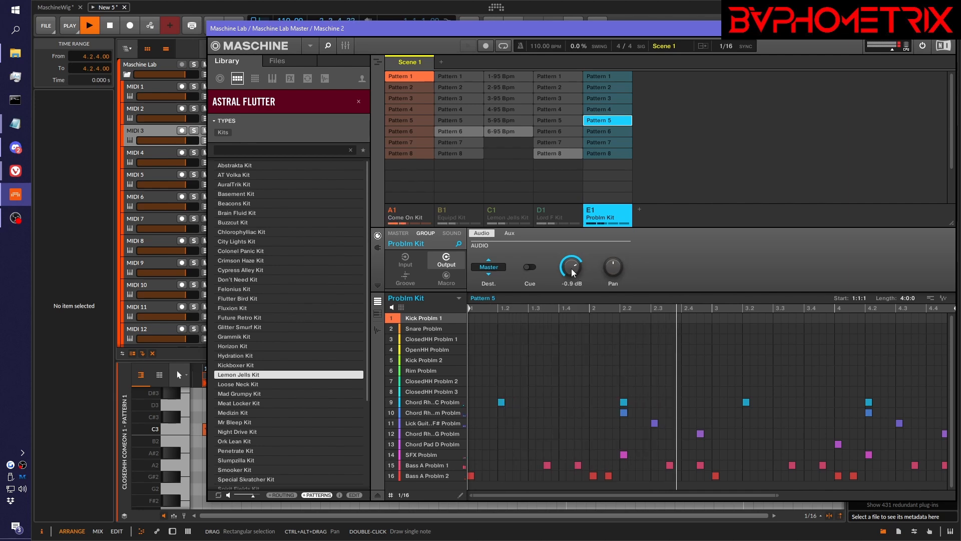
key("space")
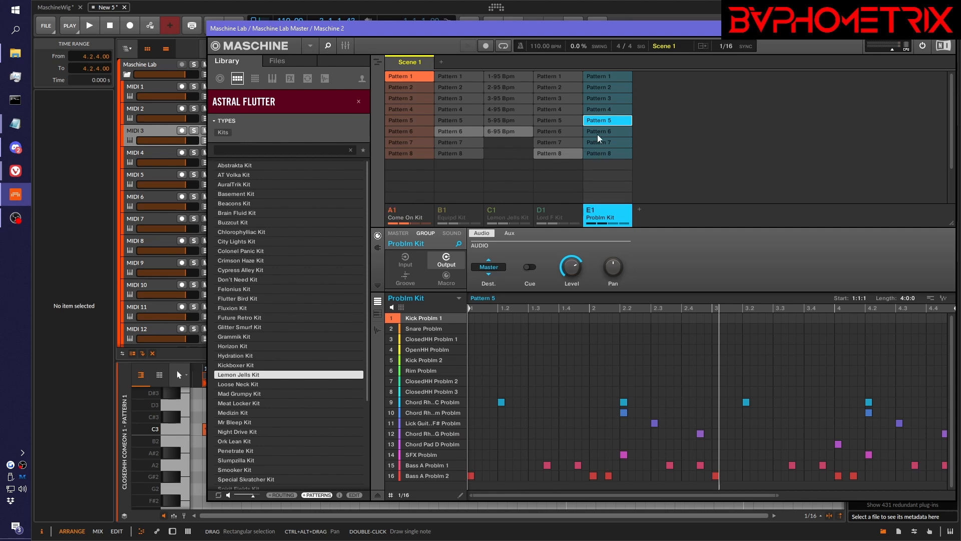
- Solo group E1 and play Problm Kit's Pattern 6 on its own
right_click(591, 209)
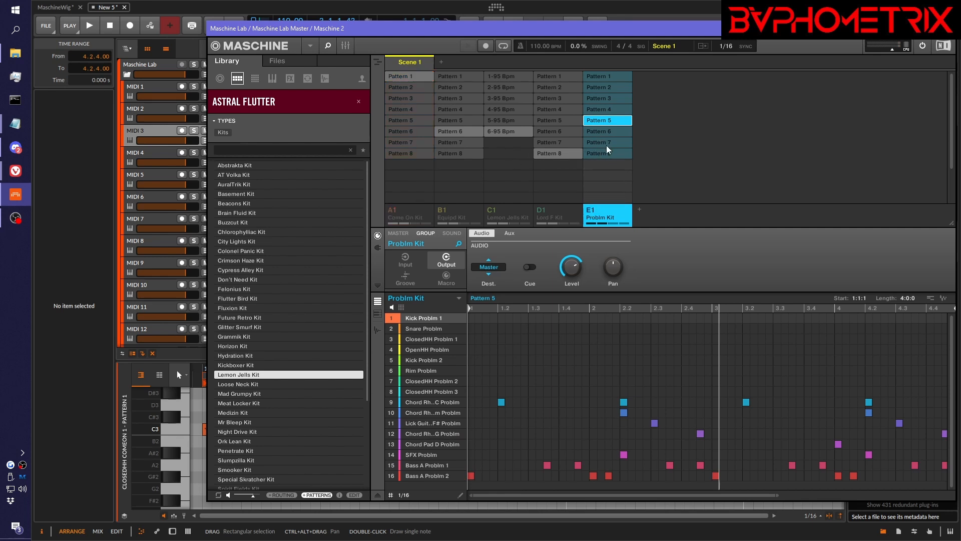
left_click(602, 131)
key("space")
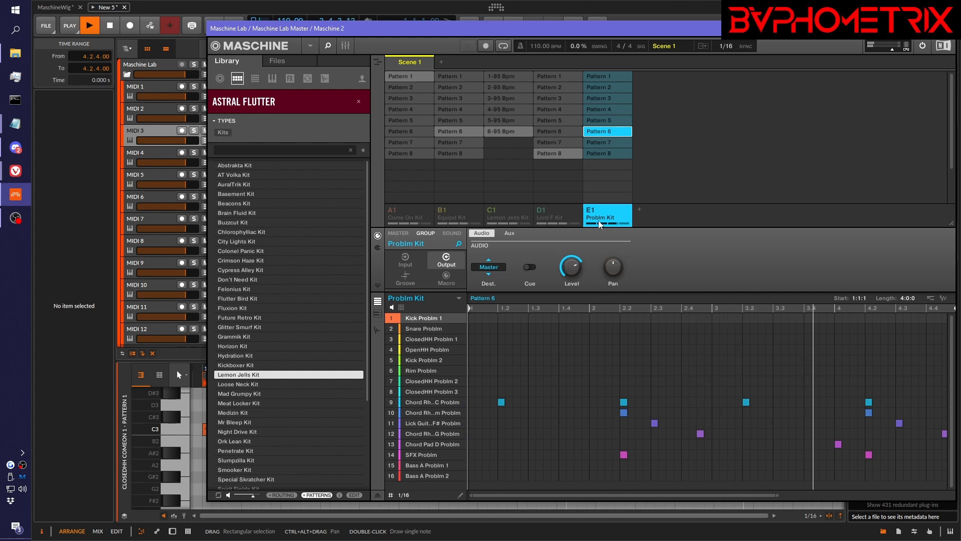
key("space")
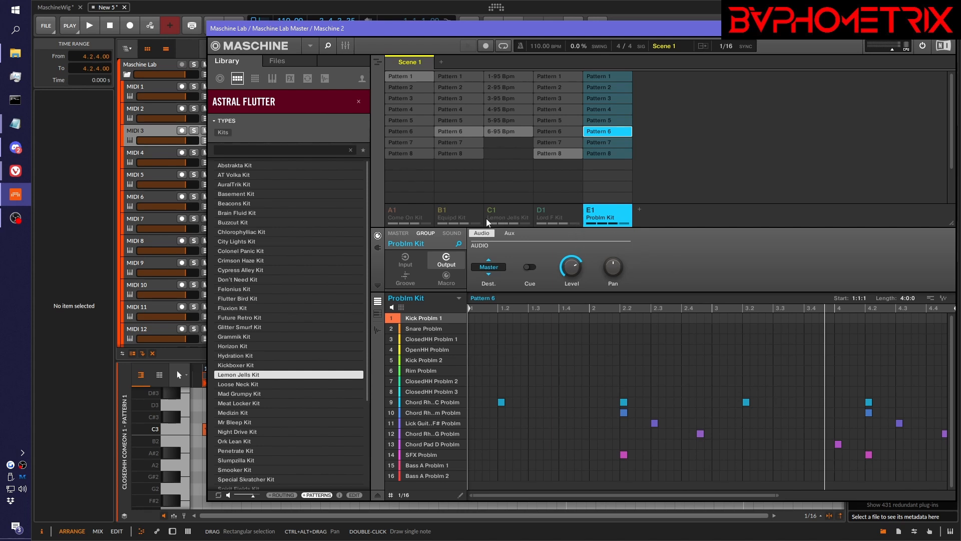
- Unmute group A1, compare the mix with group E1 muted and unmuted, and lower Problm Kit's group level to -2.6 dB
left_click(389, 208)
key("space")
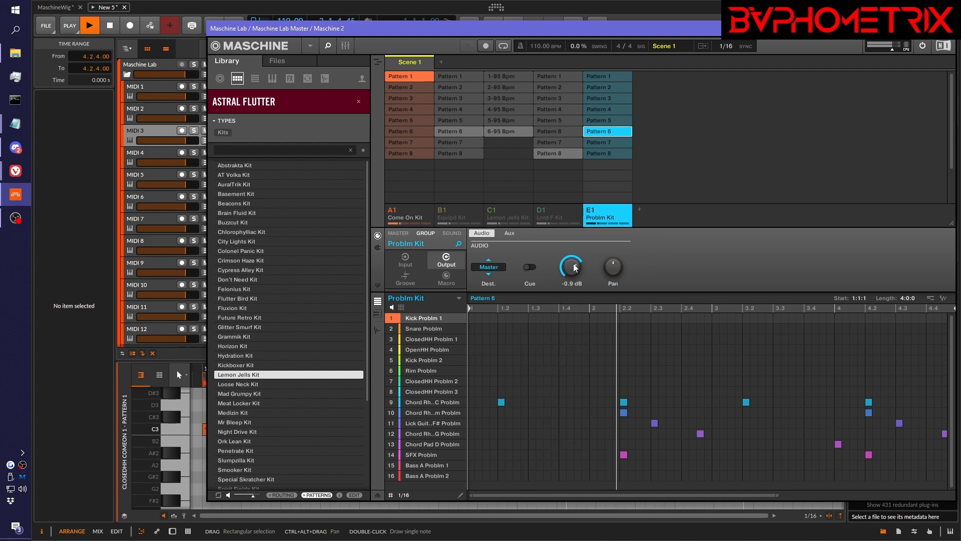
left_click(593, 207)
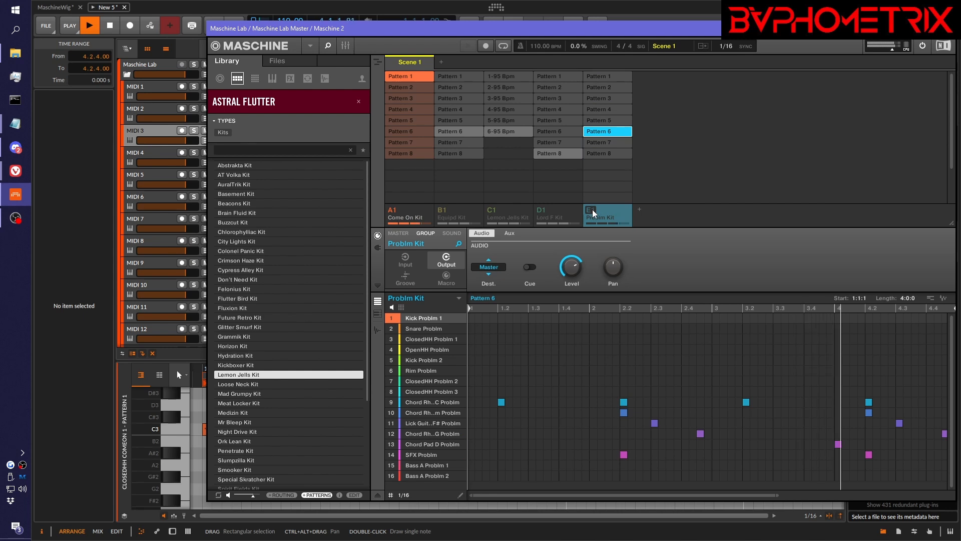
left_click(593, 208)
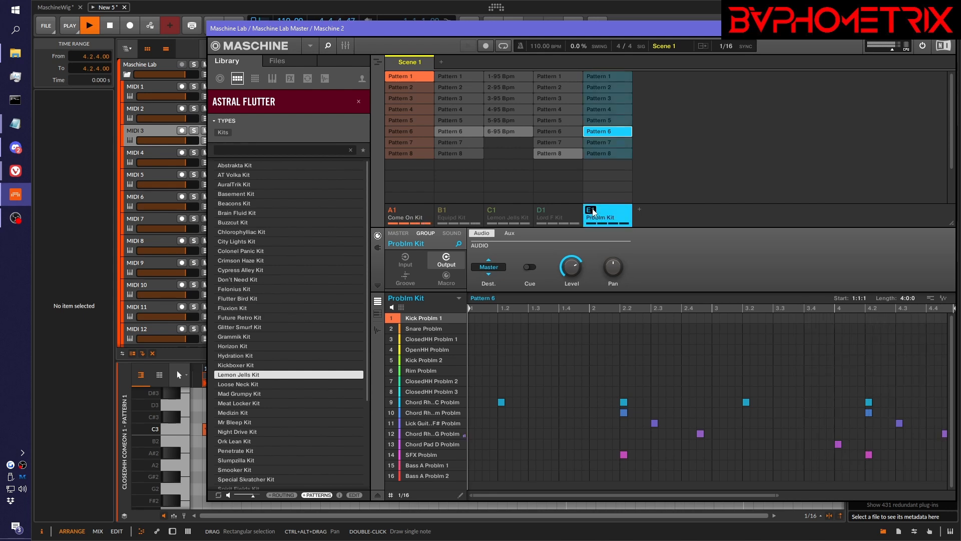
mouse_move(576, 272)
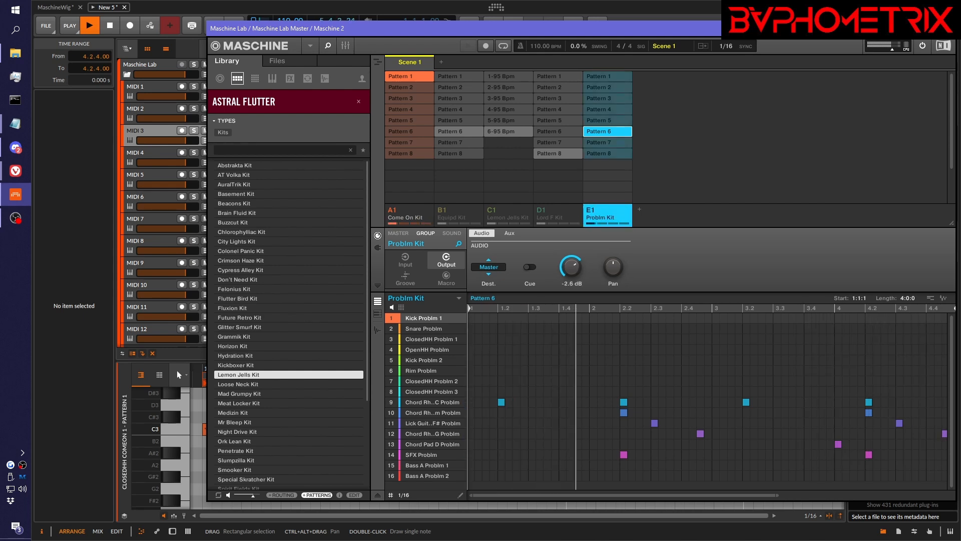
key("space")
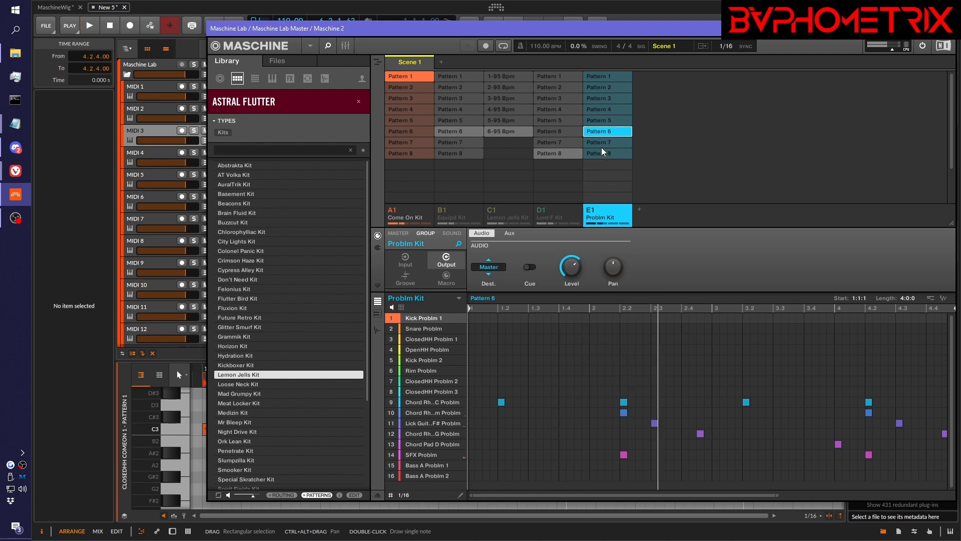
- Solo group E1 and audition Problm Kit's patterns from Pattern 5 back to Pattern 1, ending playback
left_click(601, 122)
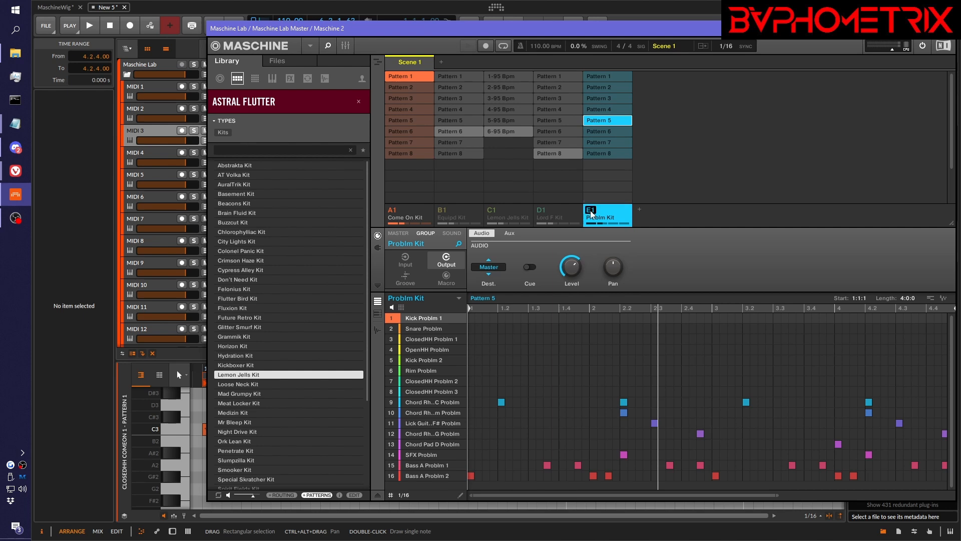
key("space")
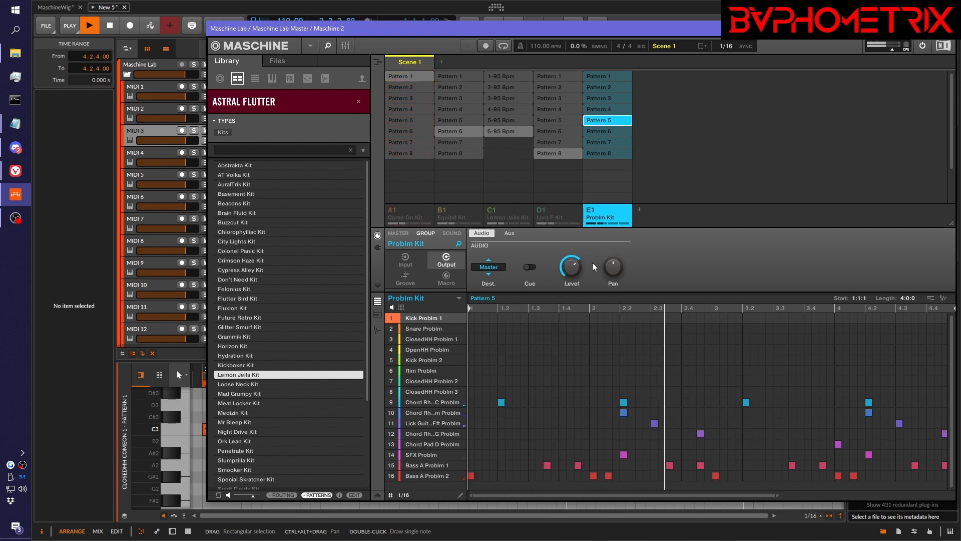
key("space")
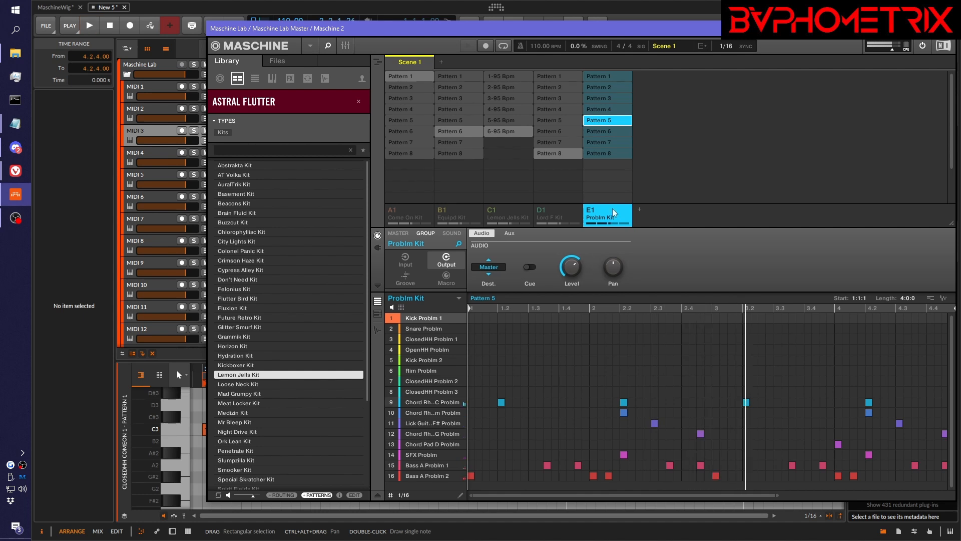
left_click(599, 107)
key("space")
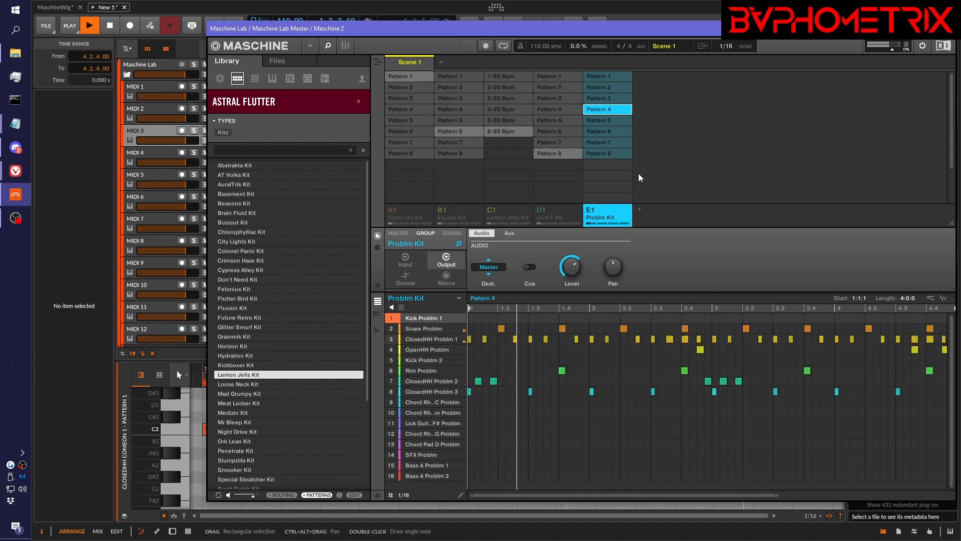
left_click(608, 99)
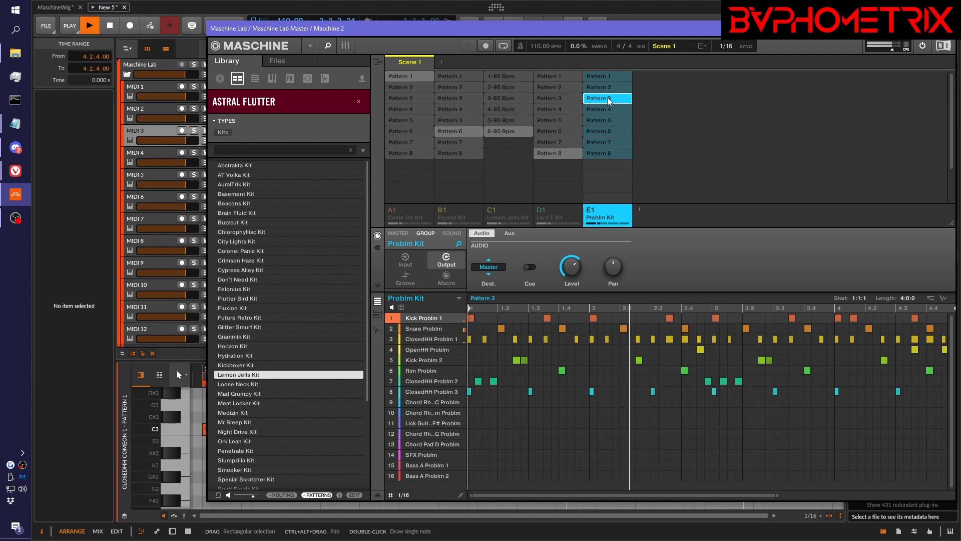
left_click(608, 87)
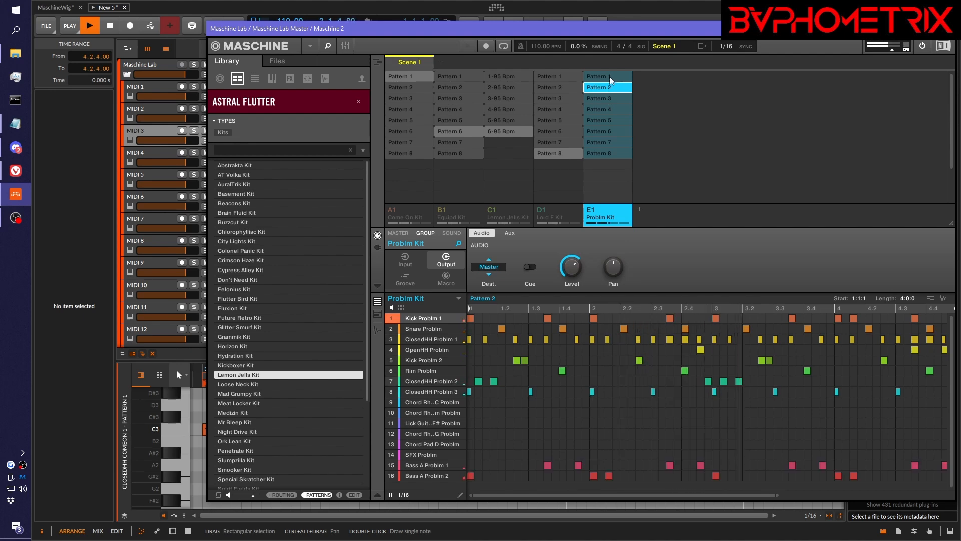
left_click(608, 77)
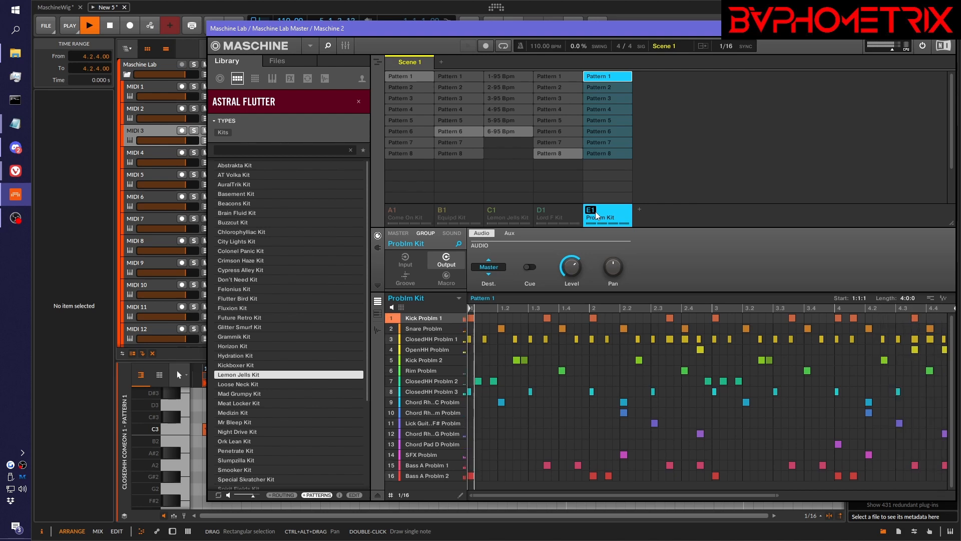
key("space")
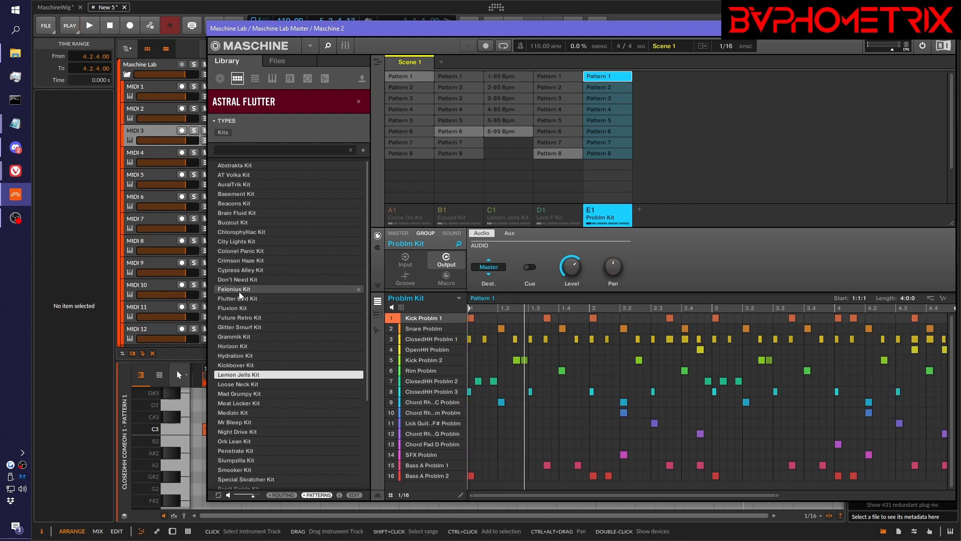
- Browse the Astral Flutter kits and load Unkept Kit with its patterns into group E1, replacing Problm Kit
left_click(239, 289)
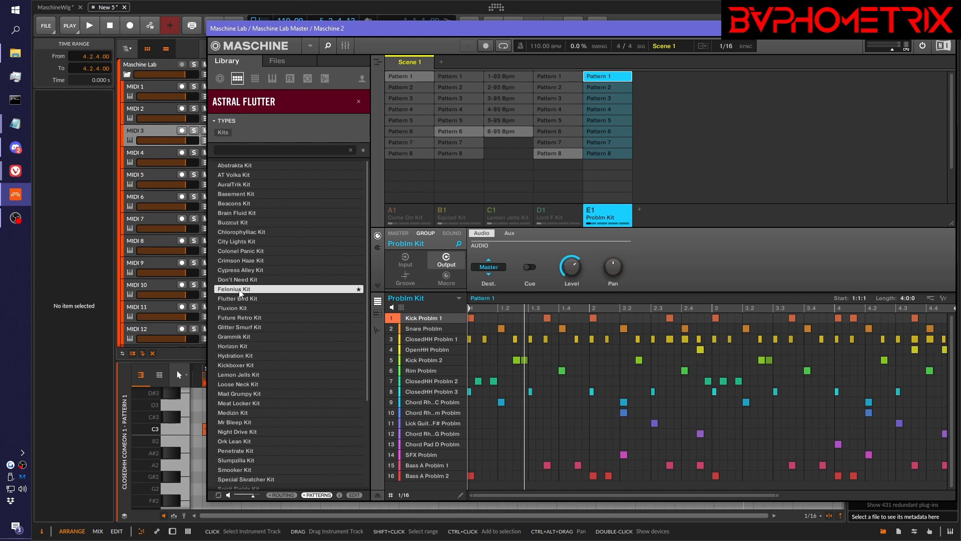
left_click(239, 280)
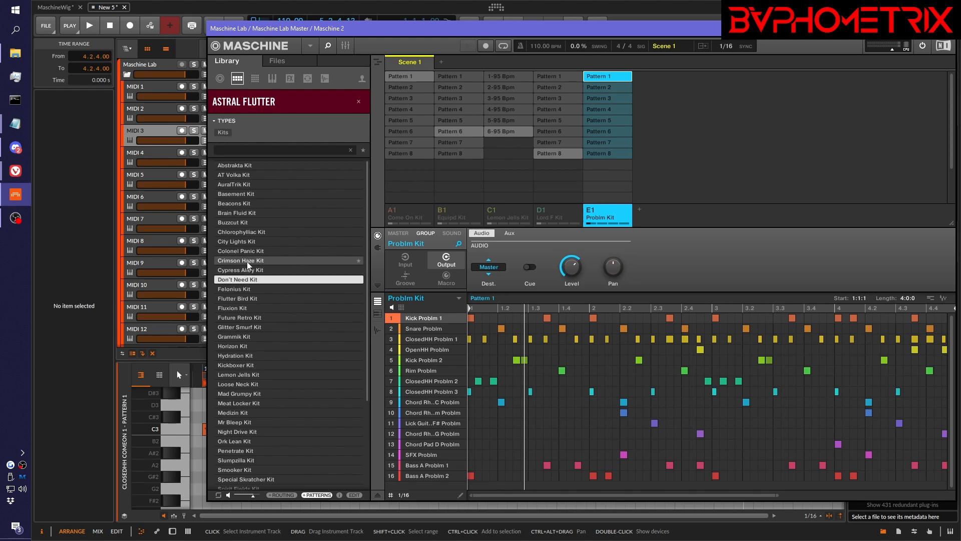
scroll(251, 396, "down", 4)
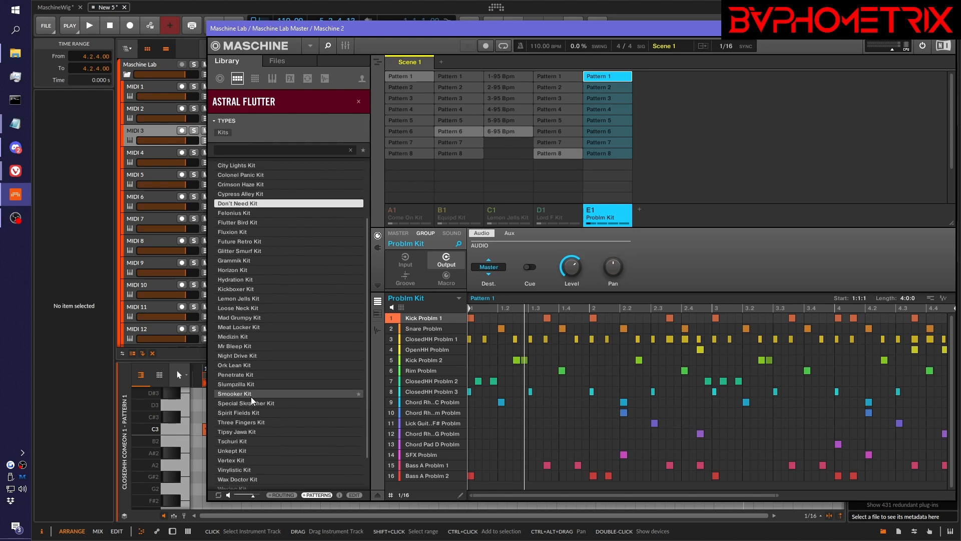
left_click(239, 381)
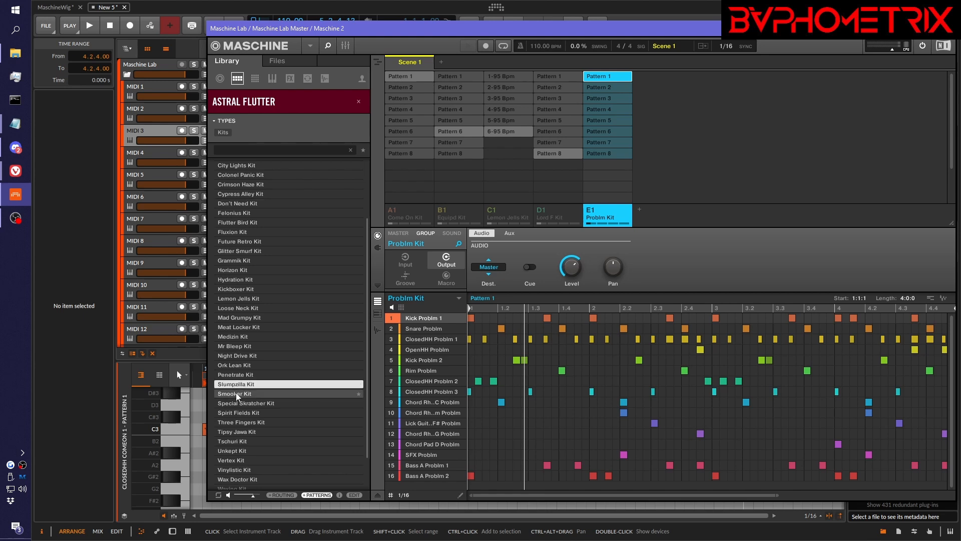
left_click(236, 392)
left_click(235, 413)
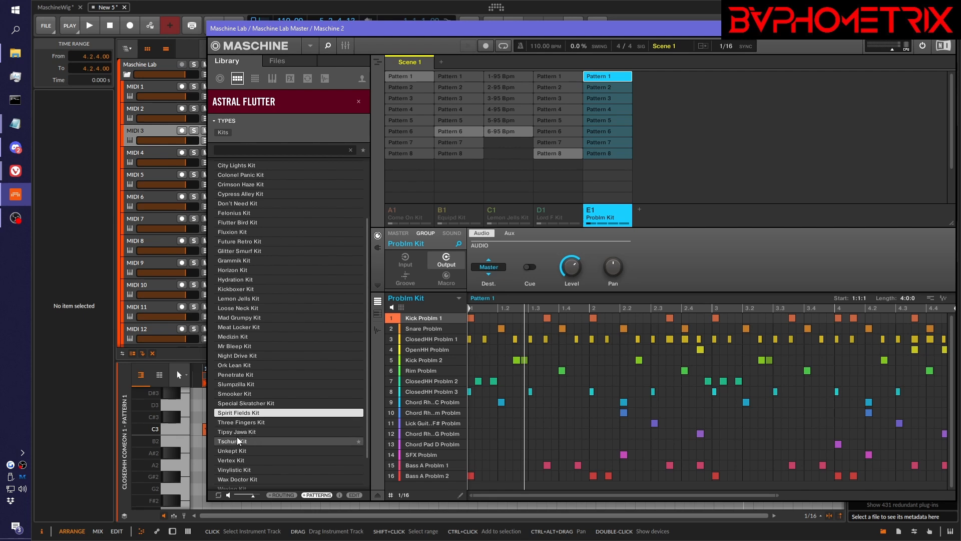
left_click(233, 452)
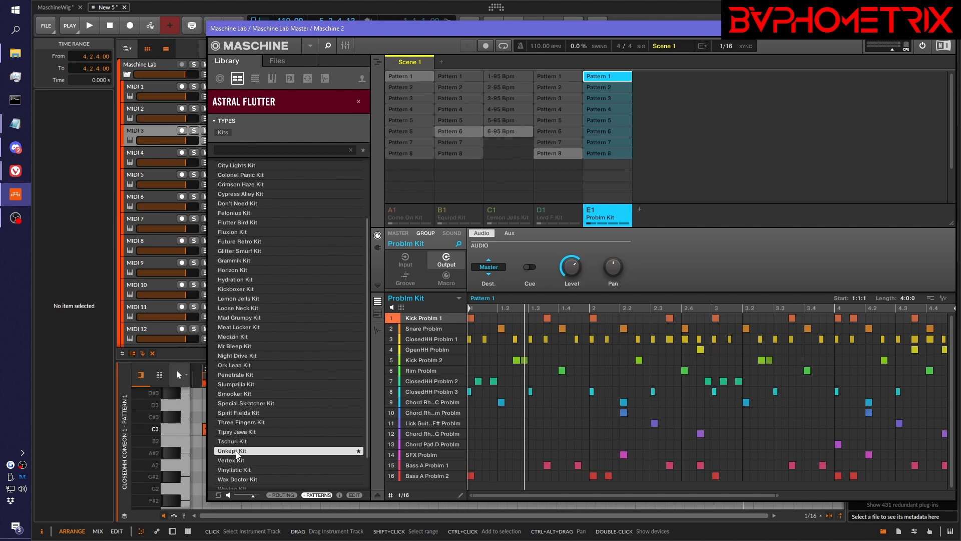
left_click_drag(363, 379, 612, 215)
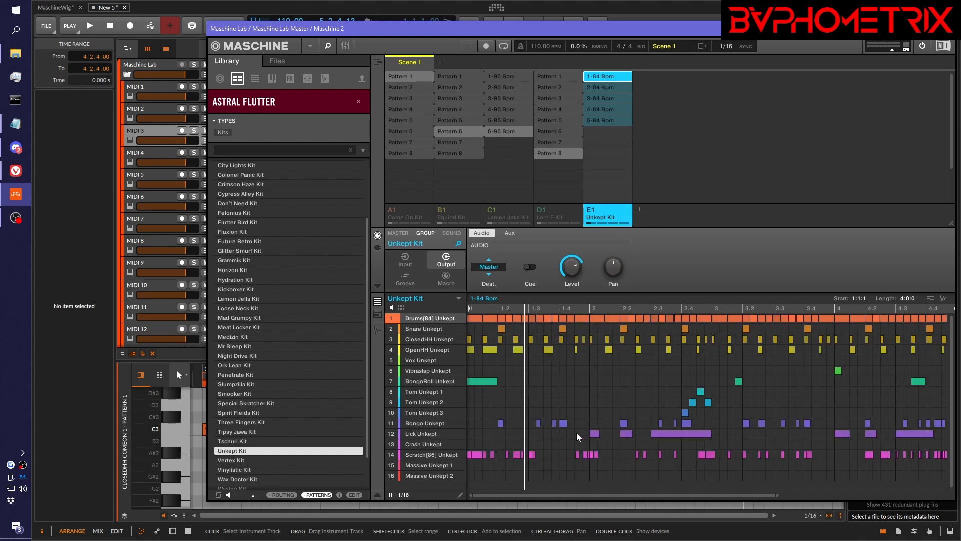
- Go through Unkept Kit's patterns from 2-84 Bpm to 5-84 Bpm and play 5-84 Bpm with group E1 soloed
left_click(608, 90)
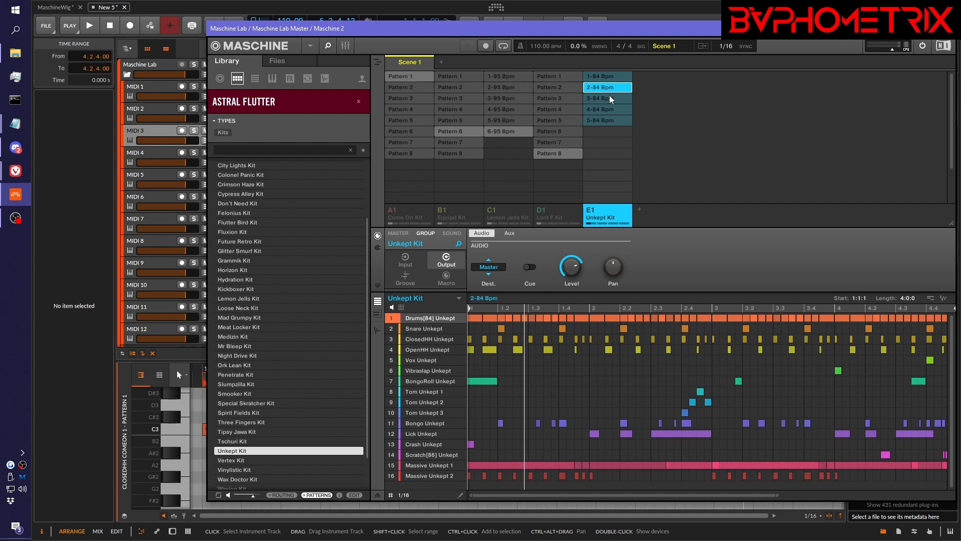
left_click(610, 97)
left_click(608, 110)
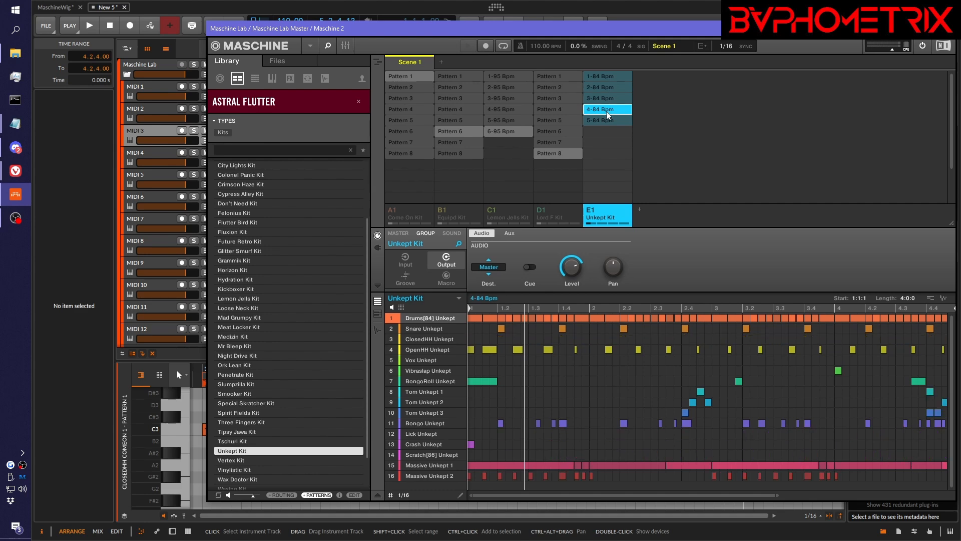
left_click(605, 119)
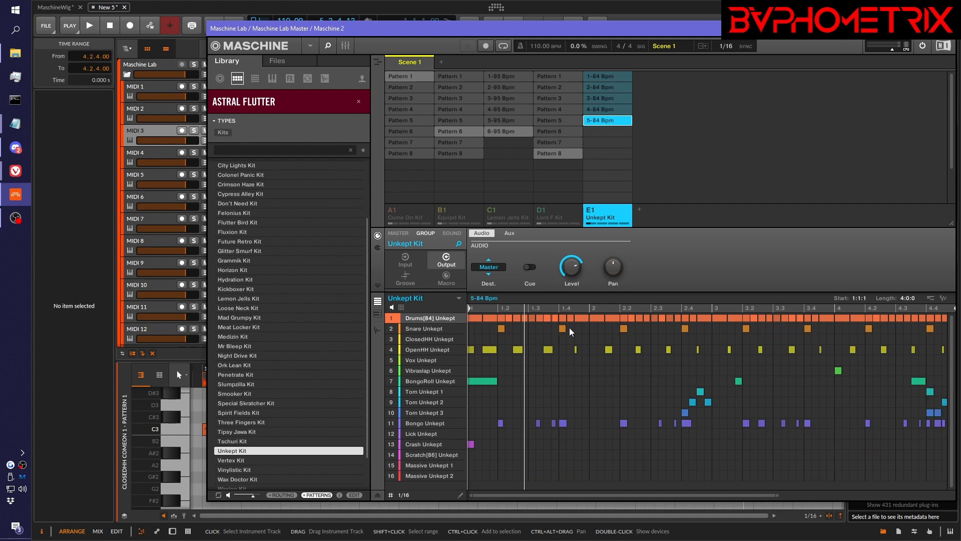
key("space")
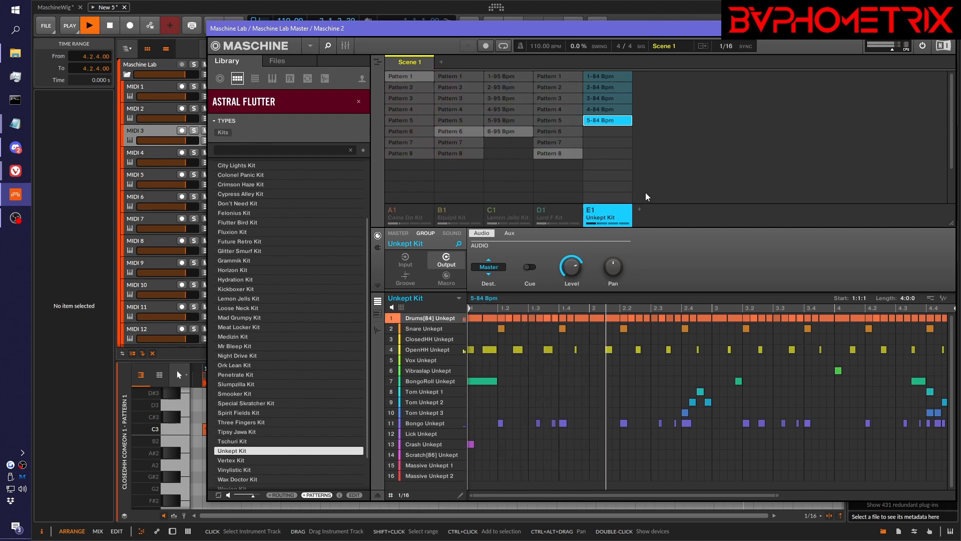
- Lower Unkept Kit's group level to -2.2 dB against group A1, with A1 unmuted only for the comparison
left_click(393, 210)
left_click_drag(572, 267, 573, 272)
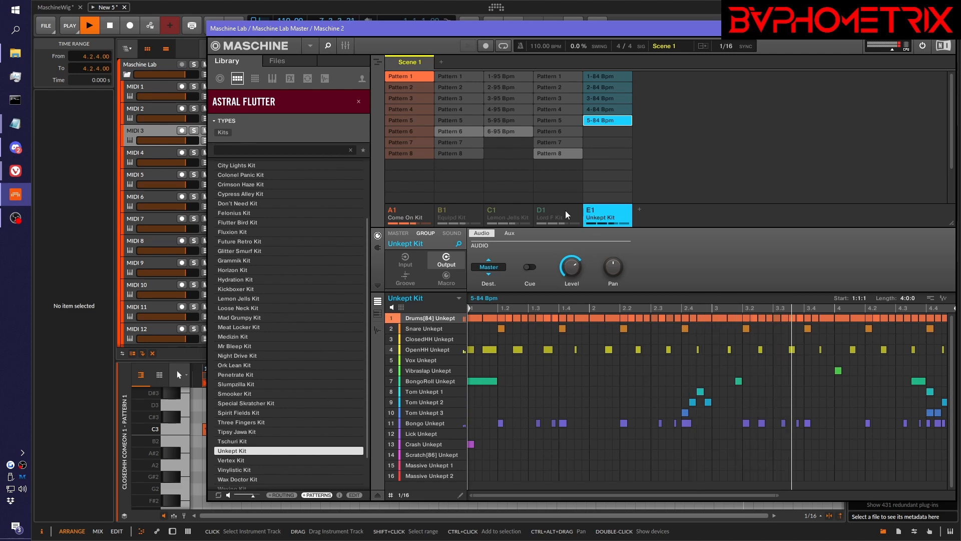
left_click(392, 211)
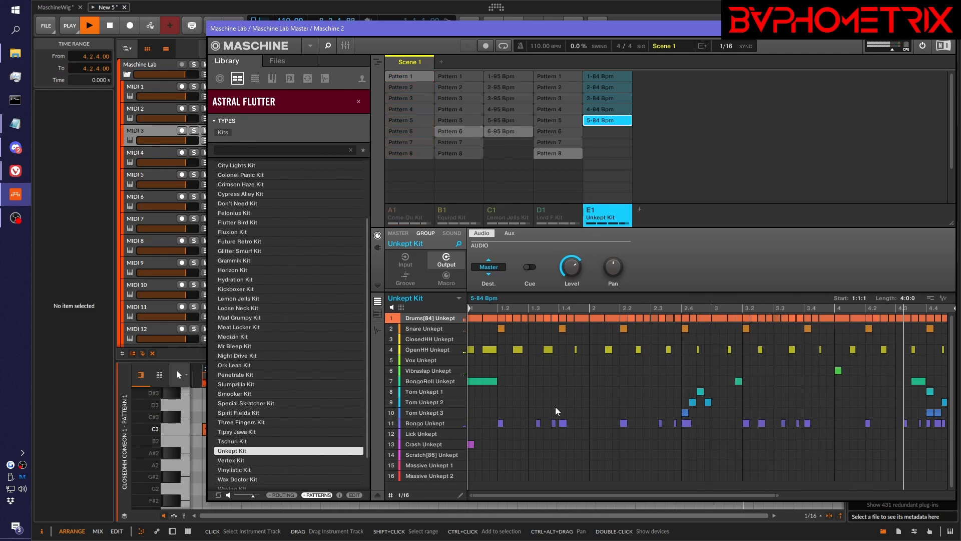
- Mute the Drums[84], Snare and OpenHH sounds of Unkept Kit
mouse_move(399, 315)
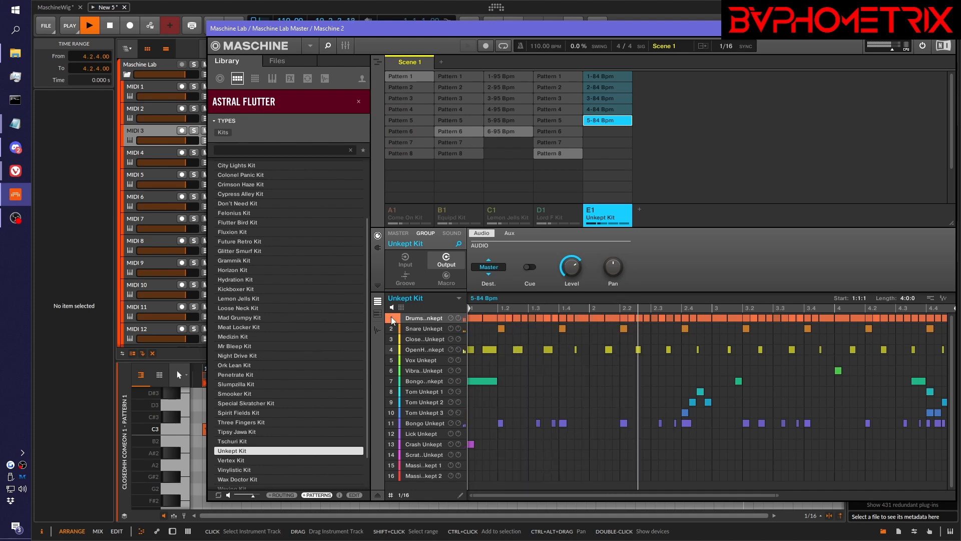
left_click(391, 318)
left_click(392, 328)
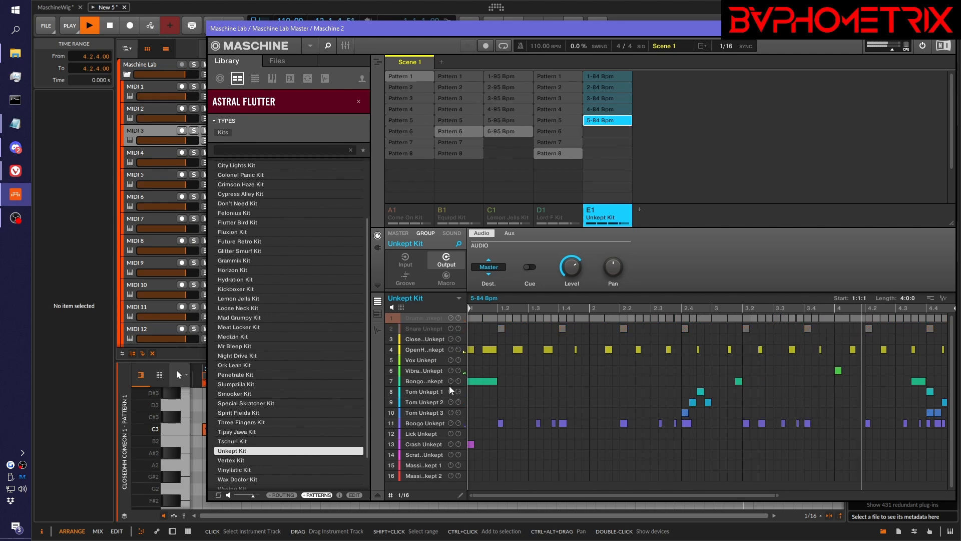
left_click(392, 350)
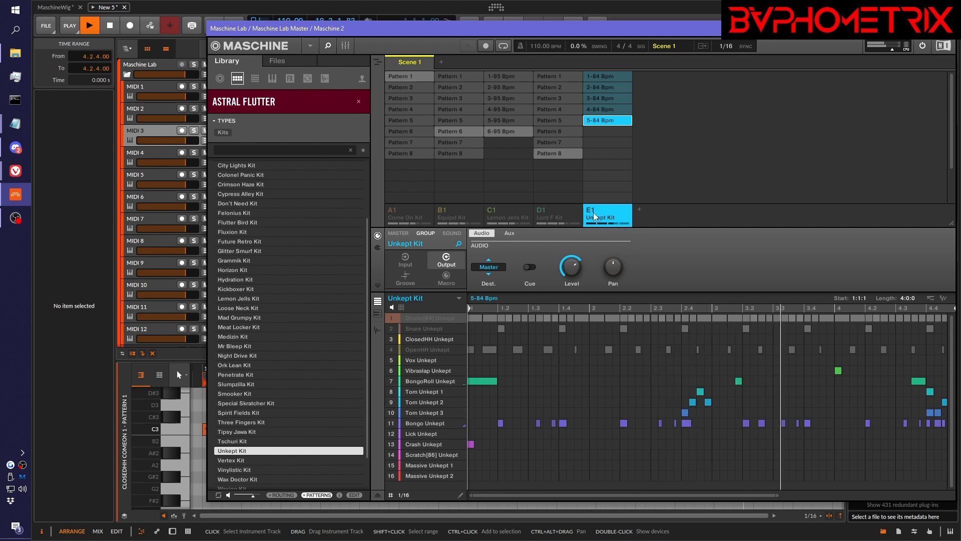
- Unmute group A1, lower Unkept Kit's group level to -4.9 dB during playback, and stop
left_click(395, 210)
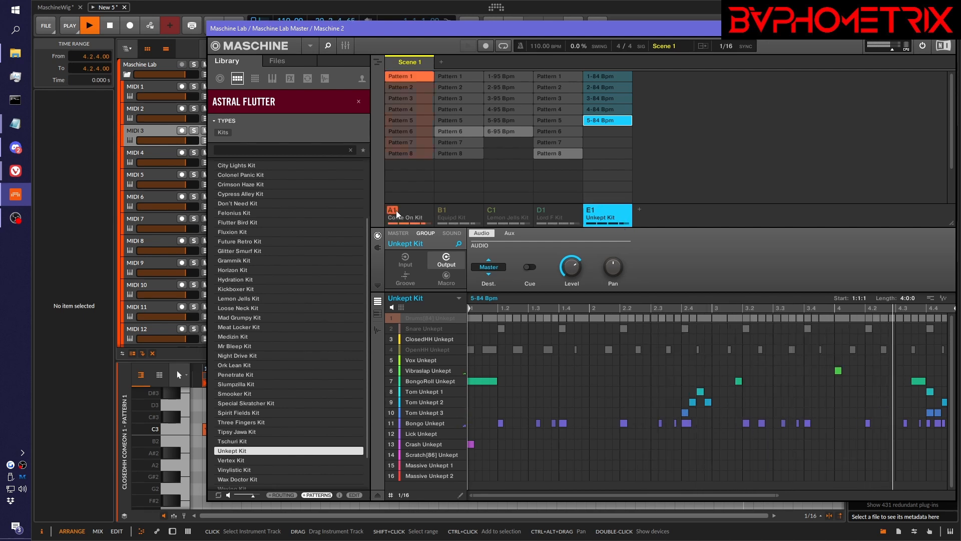
mouse_move(576, 266)
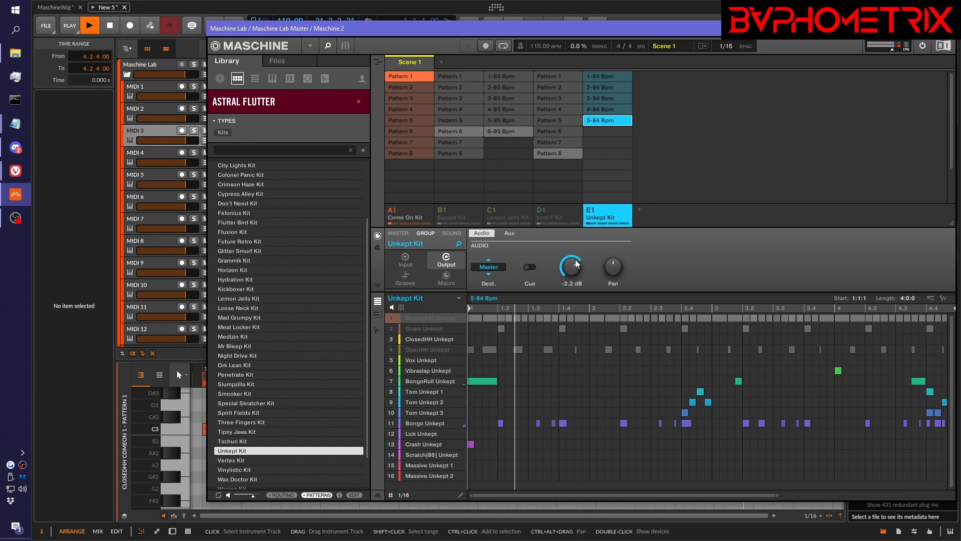
mouse_move(576, 267)
left_mouse_down()
mouse_move(576, 277)
mouse_move(575, 255)
mouse_move(576, 275)
left_mouse_up()
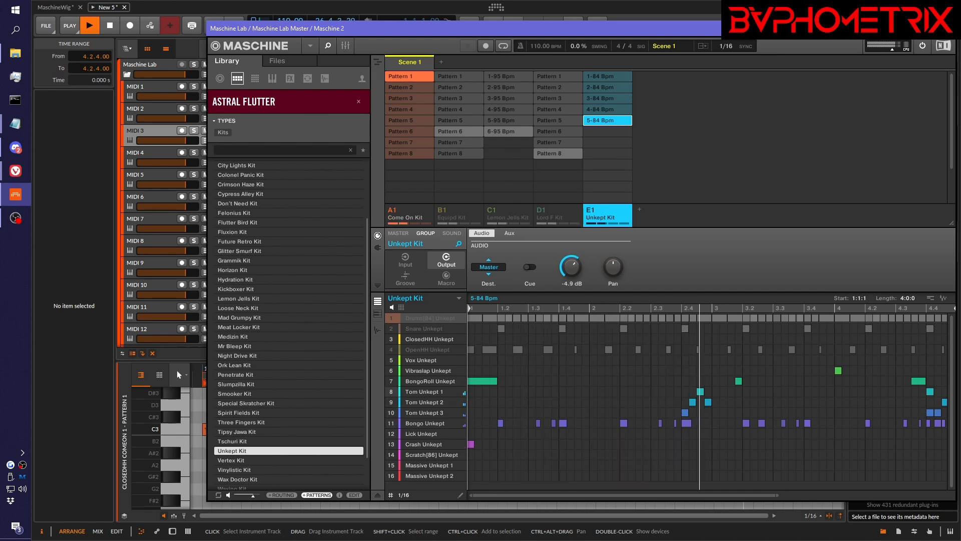
key("space")
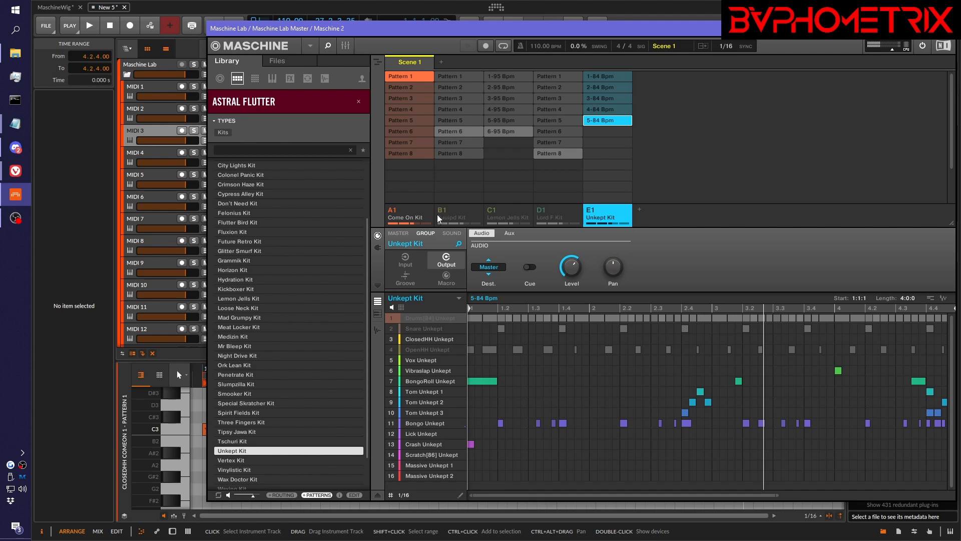
- Bring all five groups back into the mix and play them together
right_click(394, 211)
right_click(389, 212)
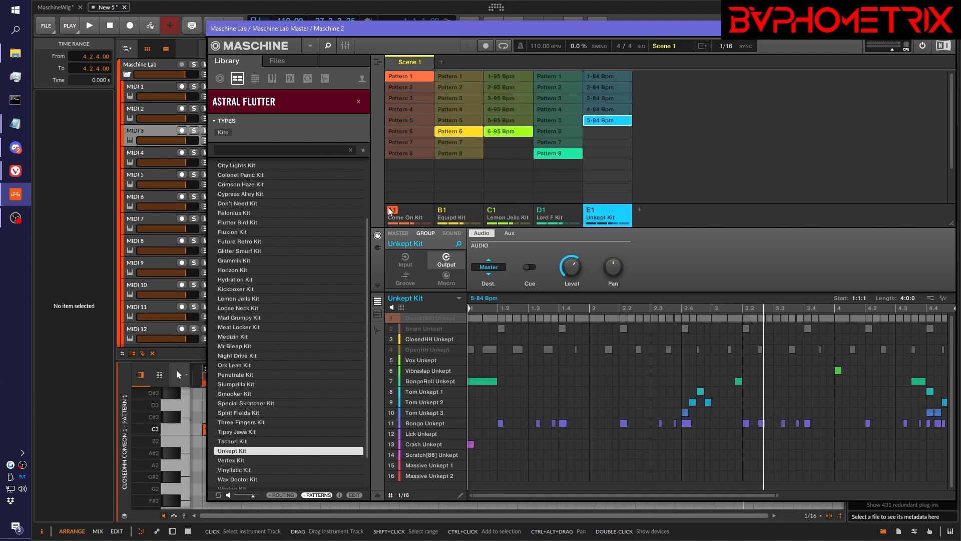
key("space")
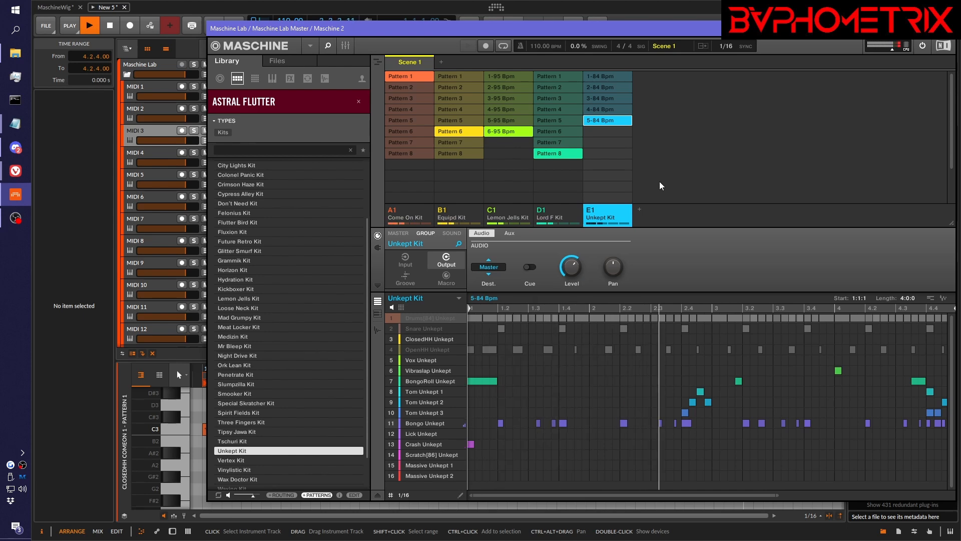
- Set Lord F Kit's group level to -12.0 dB while all groups play, and stop playback
left_click(549, 210)
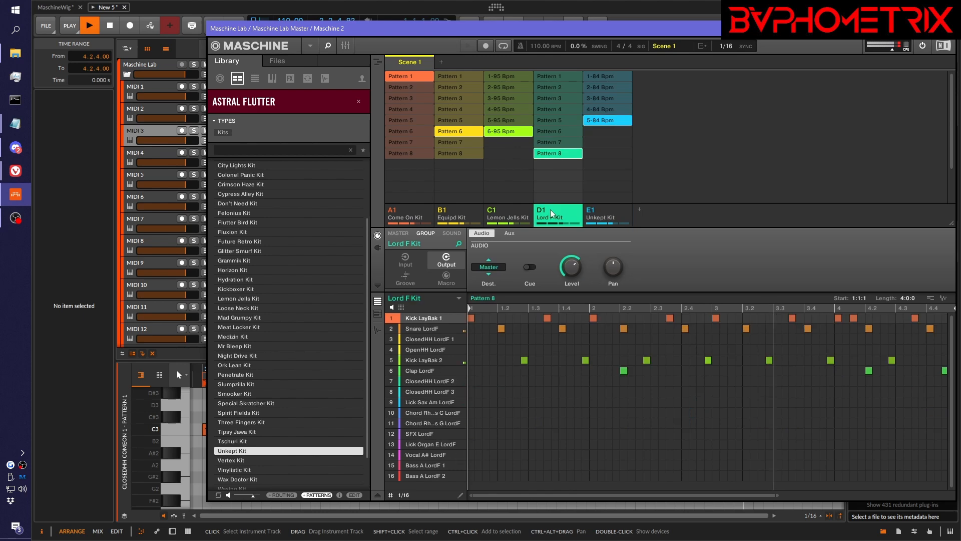
left_click_drag(579, 263, 578, 346)
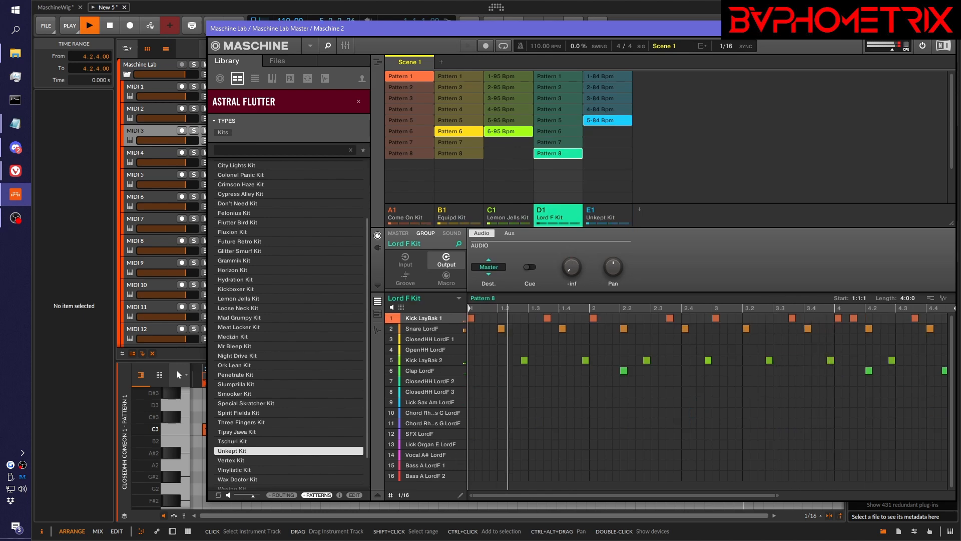
left_click_drag(578, 267, 579, 229)
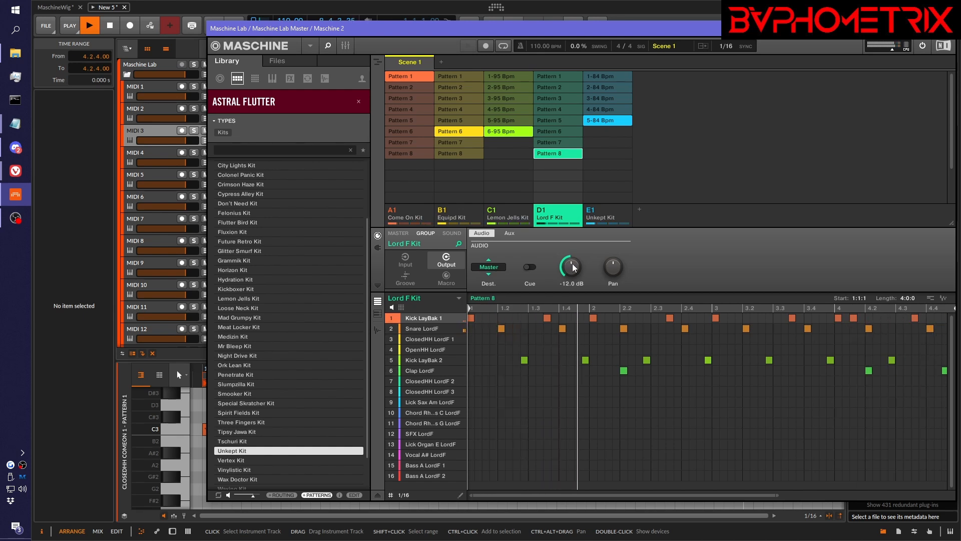
key("space")
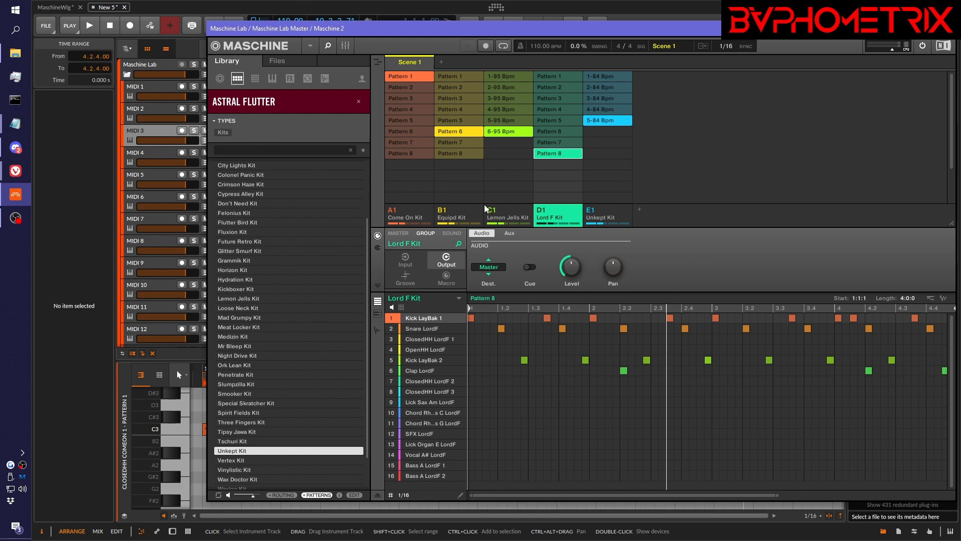
- Check the patterns and output levels of groups A1 through E1 one after another
left_click(417, 213)
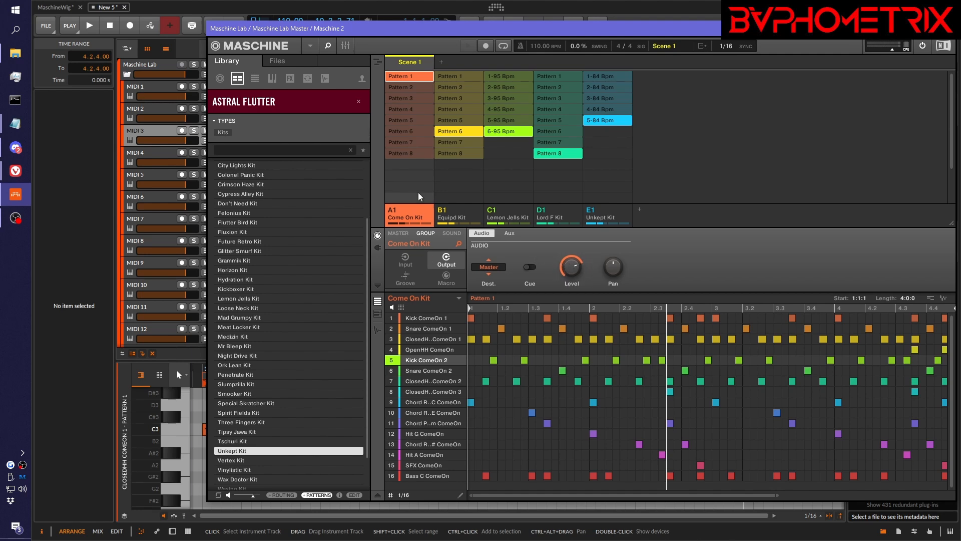
left_click(457, 212)
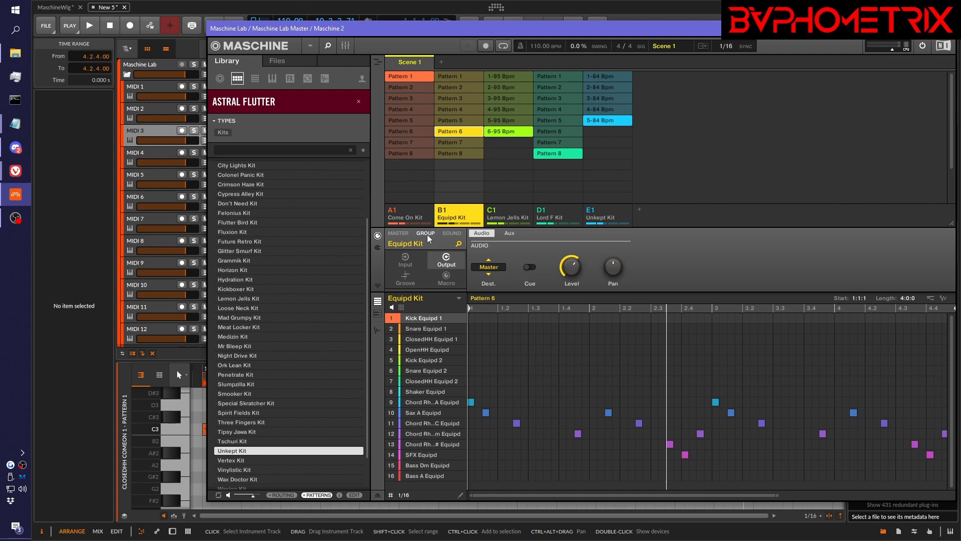
mouse_move(572, 271)
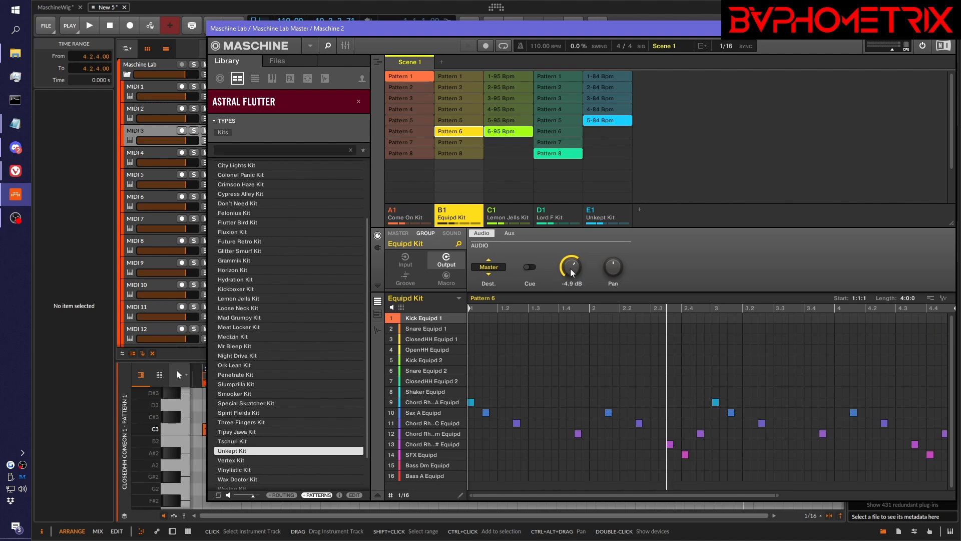
left_click(499, 218)
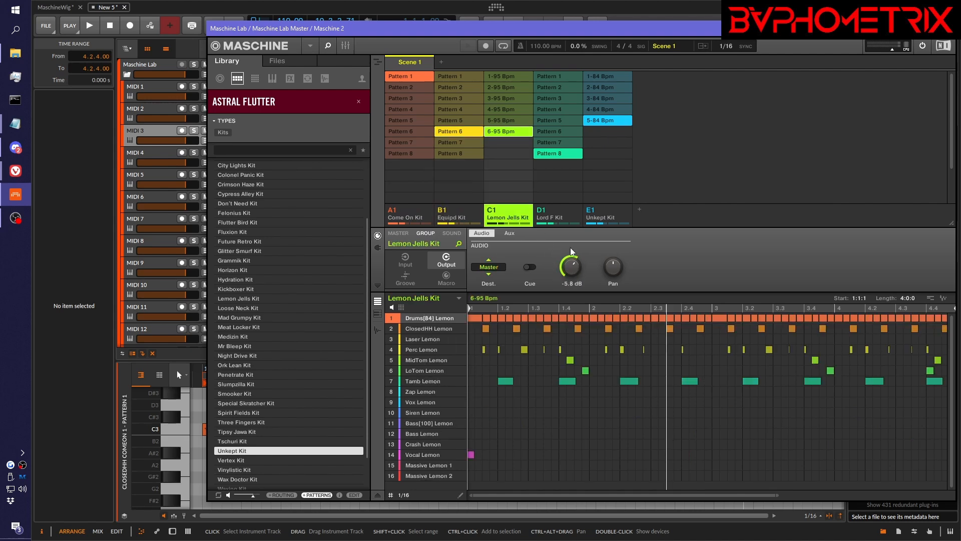
left_click(560, 216)
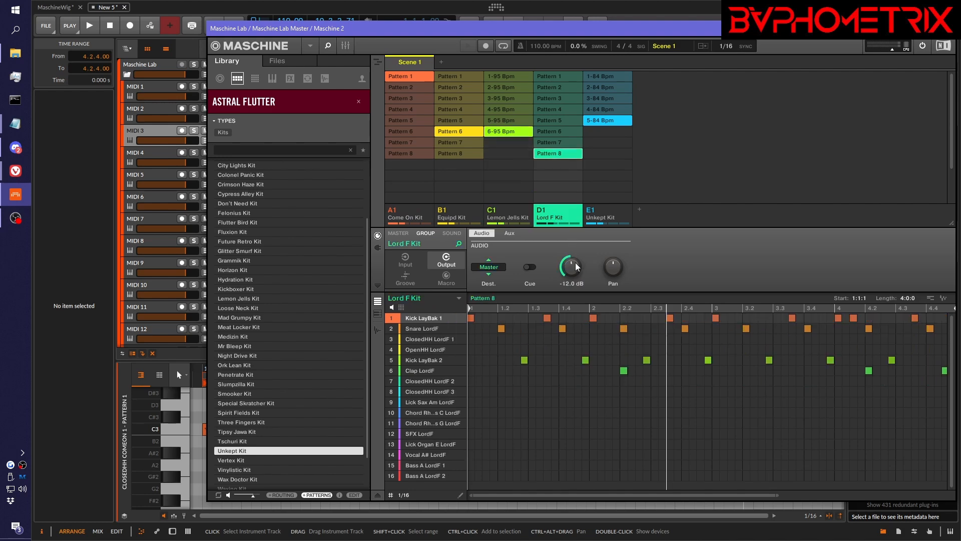
left_click(609, 216)
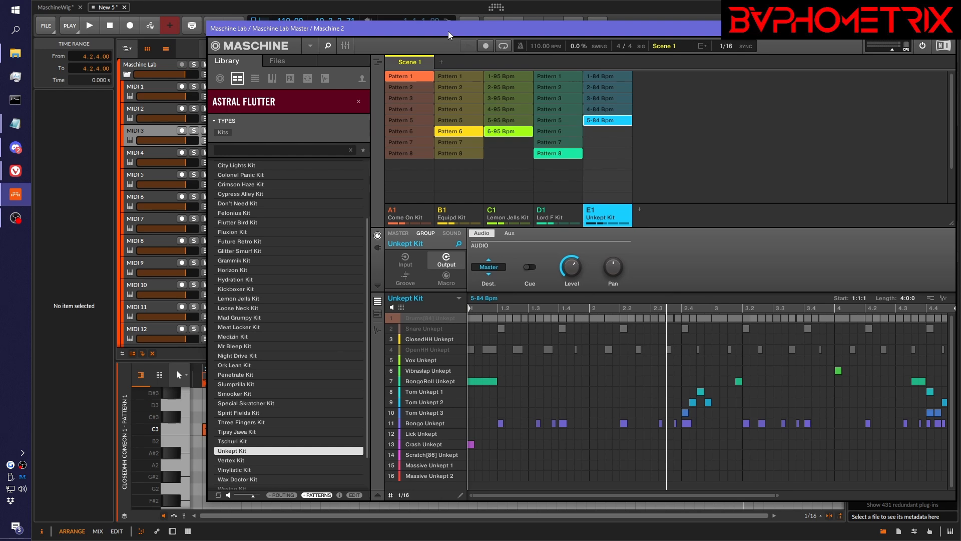
- Move the Maschine window aside, deactivate Come On Kit's Pattern 1, and test-play the Scene 1 launcher clips through all groups
left_click_drag(449, 35, 581, 33)
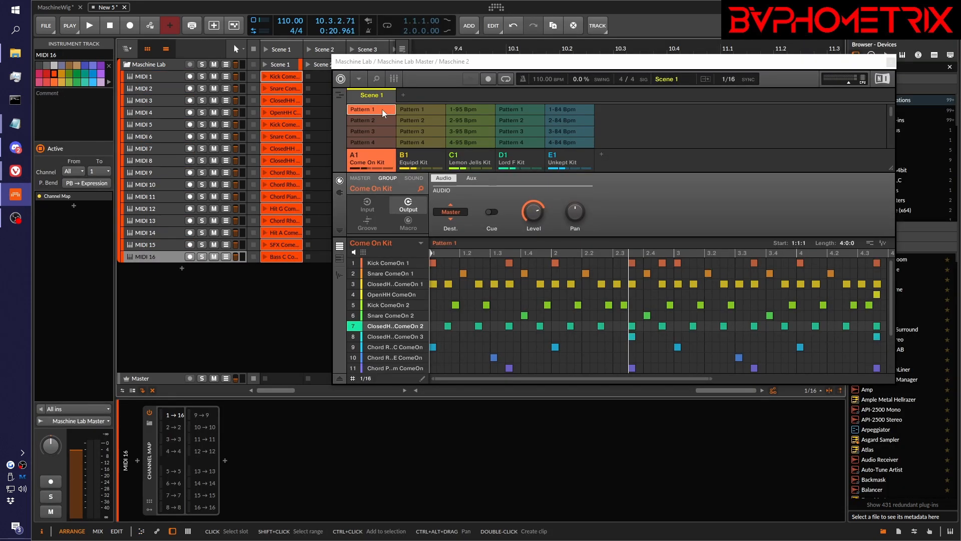
left_click(383, 113)
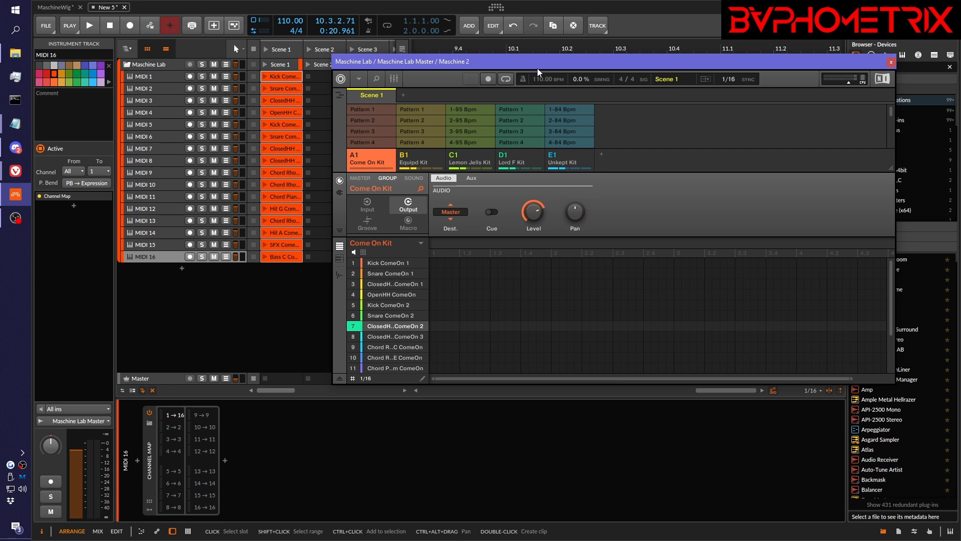
left_click(266, 65)
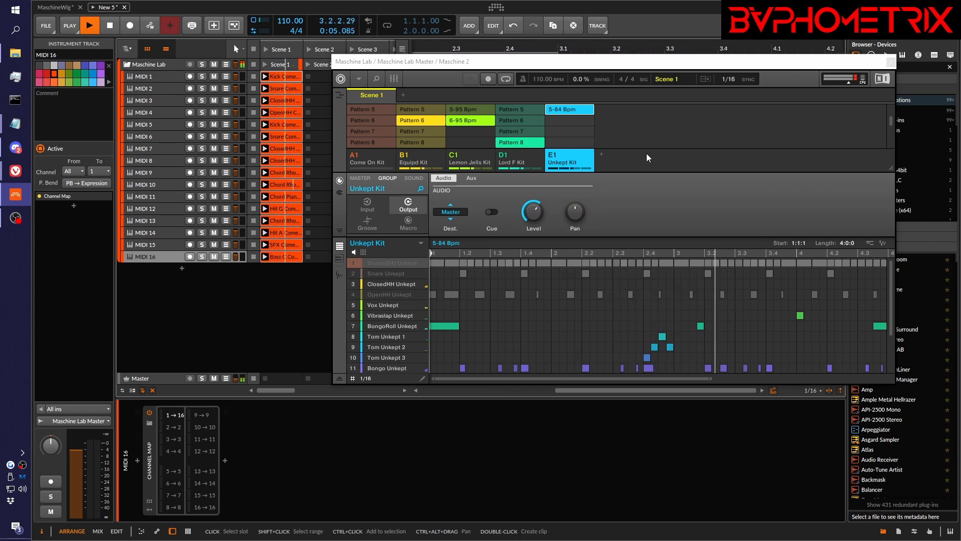
key("space")
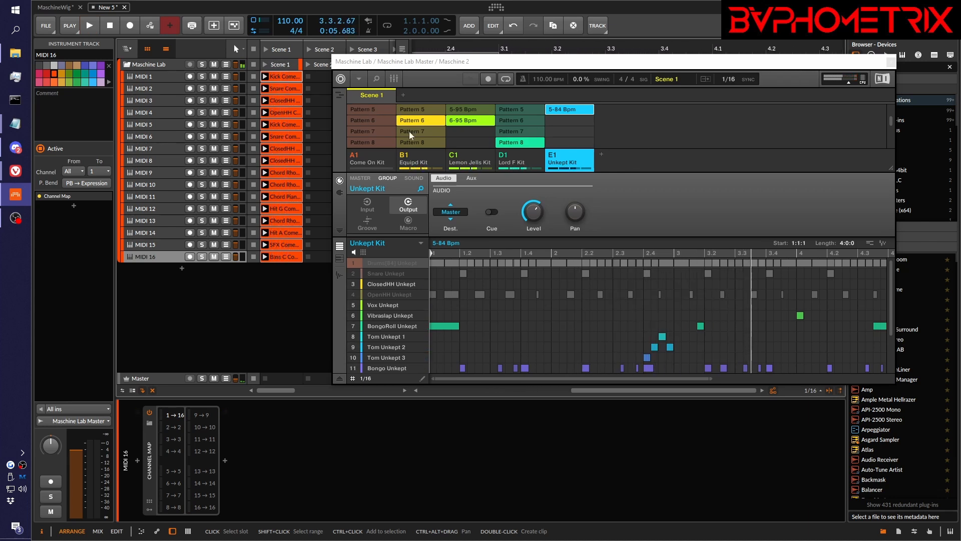
- Solo group A1 and play the launcher clips through Come On Kit alone, ending playback
scroll(579, 143, "up", 4)
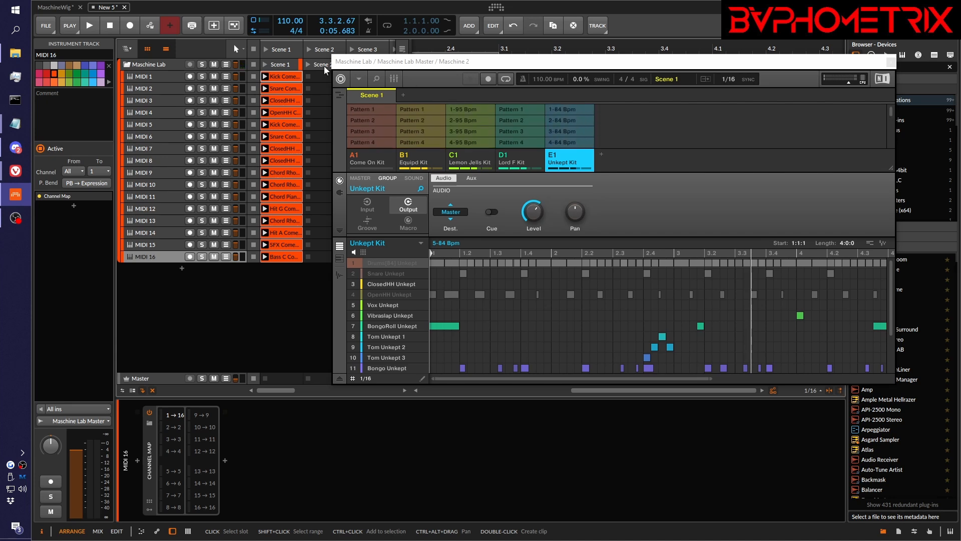
left_click(359, 157)
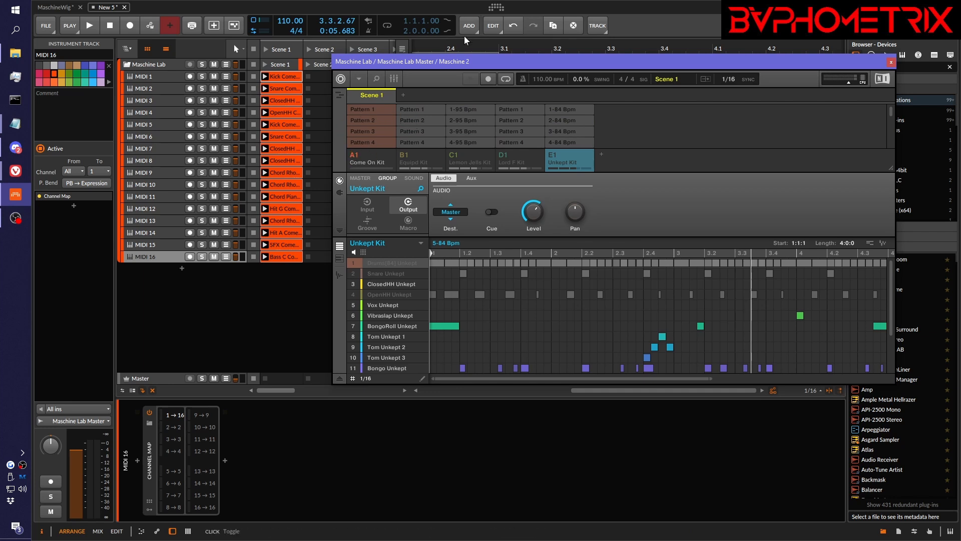
key("space")
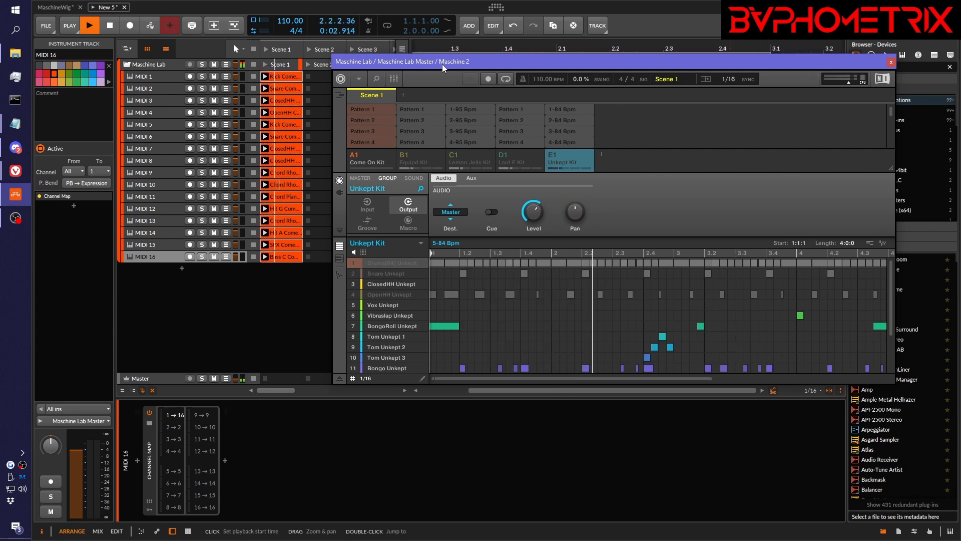
key("space")
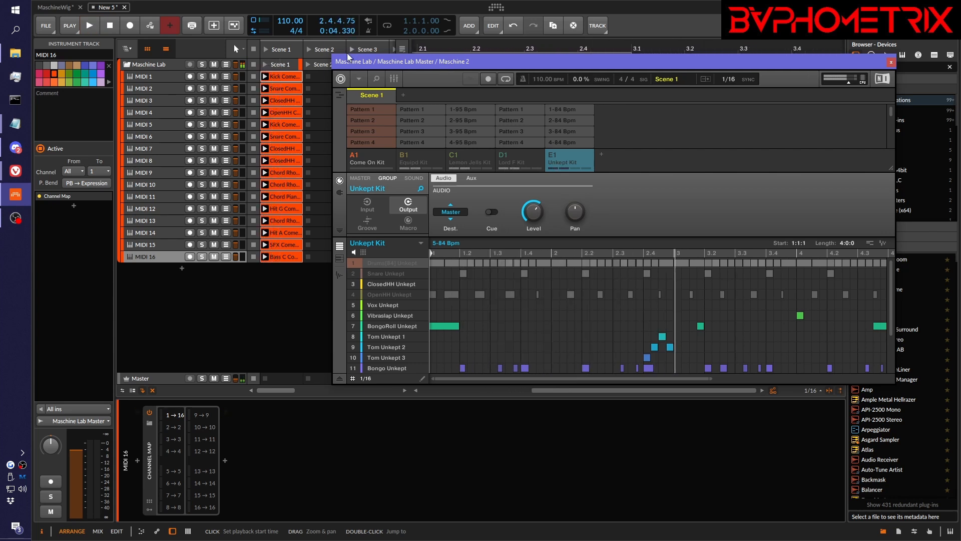
- Rename the launcher's top-level Scene 1 as A1
double_click(289, 52)
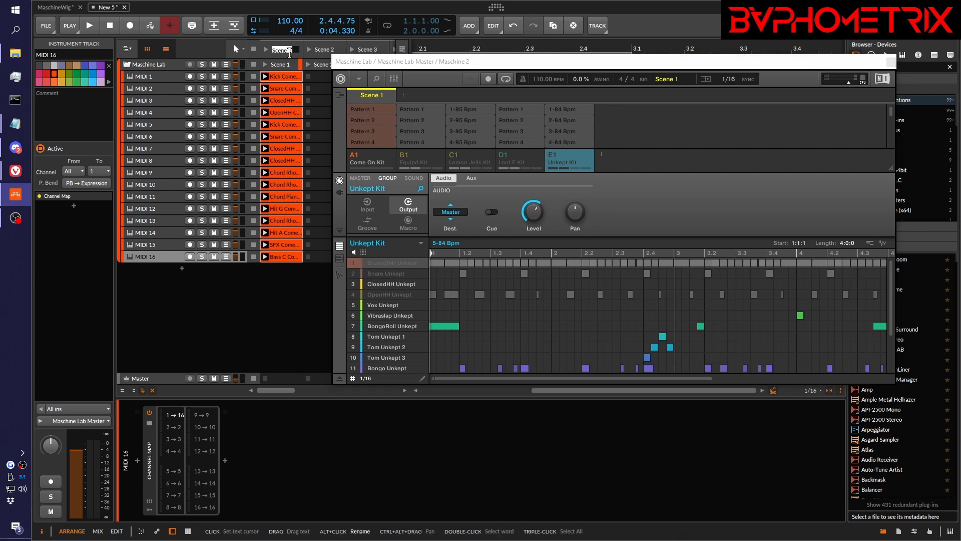
type("A1")
key("Return")
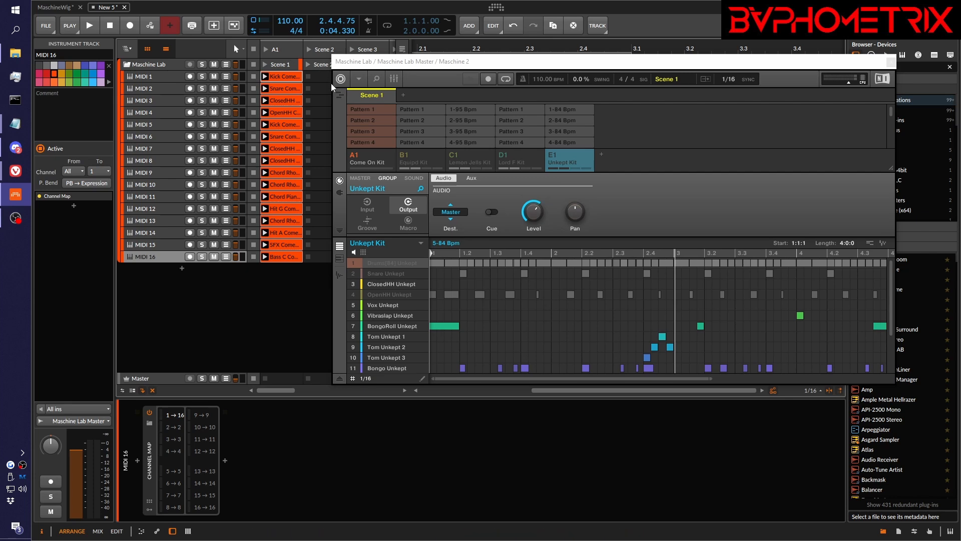
- Reactivate Come On Kit's Pattern 1 and rename the Maschine Lab group's nested Scene 1 as A1.p1
left_click(360, 111)
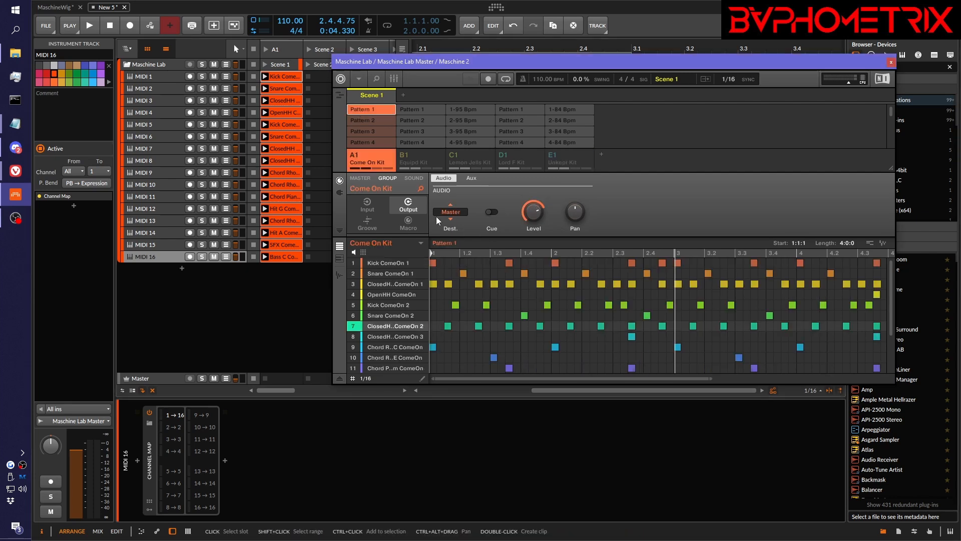
left_click(280, 66, "alt")
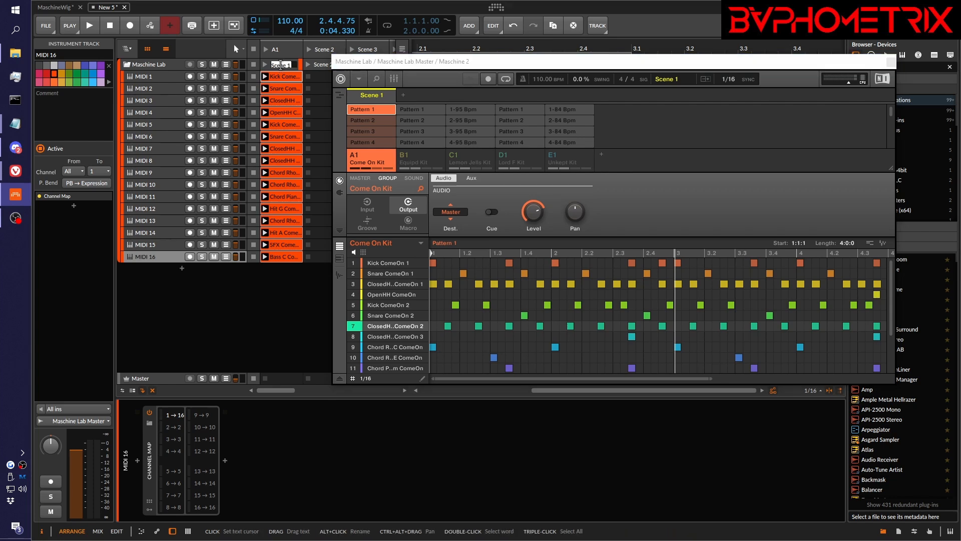
type("A1.1")
key("Return")
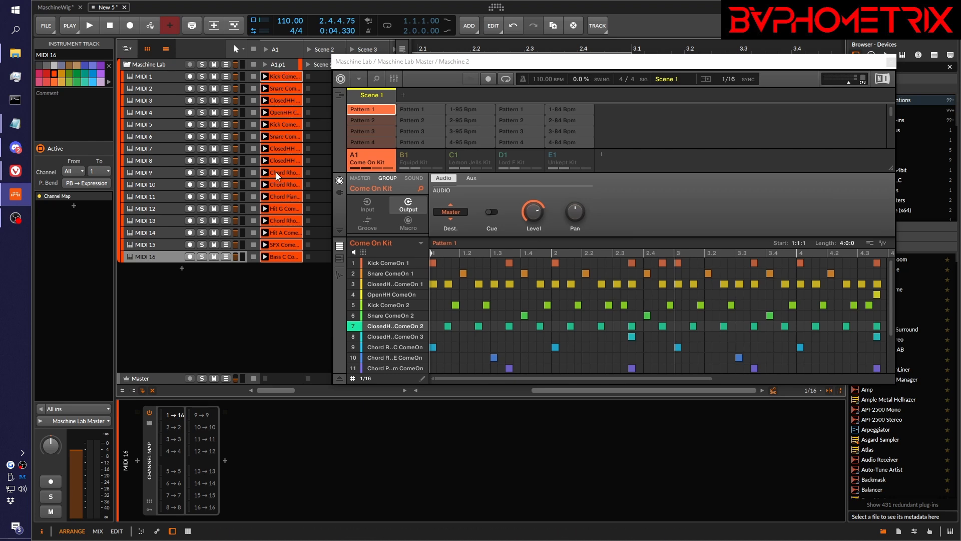
- Reposition the Maschine window beside the launcher's first column and stop the Maschine Lab group's launched clips
left_click_drag(363, 65, 422, 73)
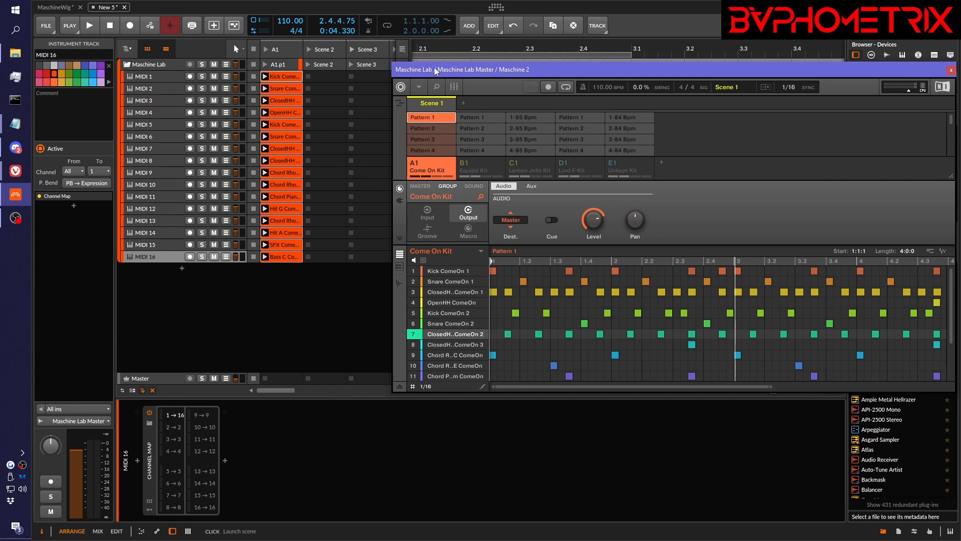
left_click_drag(436, 70, 359, 78)
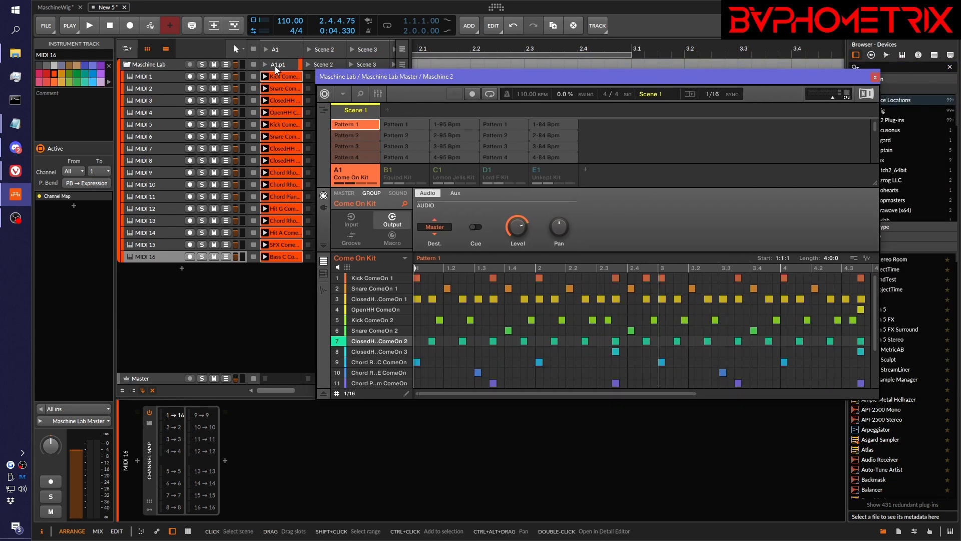
left_click(253, 65)
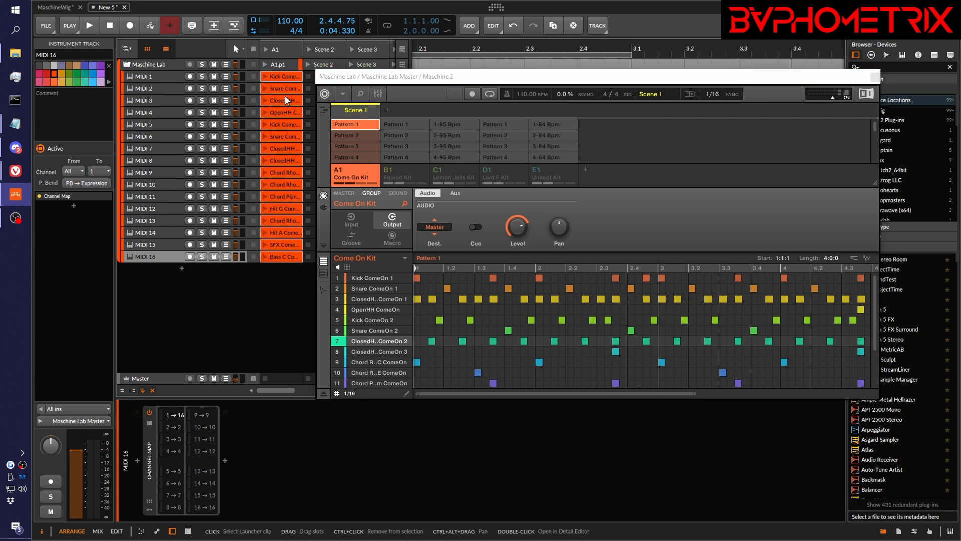
- Deactivate Pattern 1 in the Maschine scene and launch the A1.p1 clips of the Maschine Lab group
left_click(349, 129)
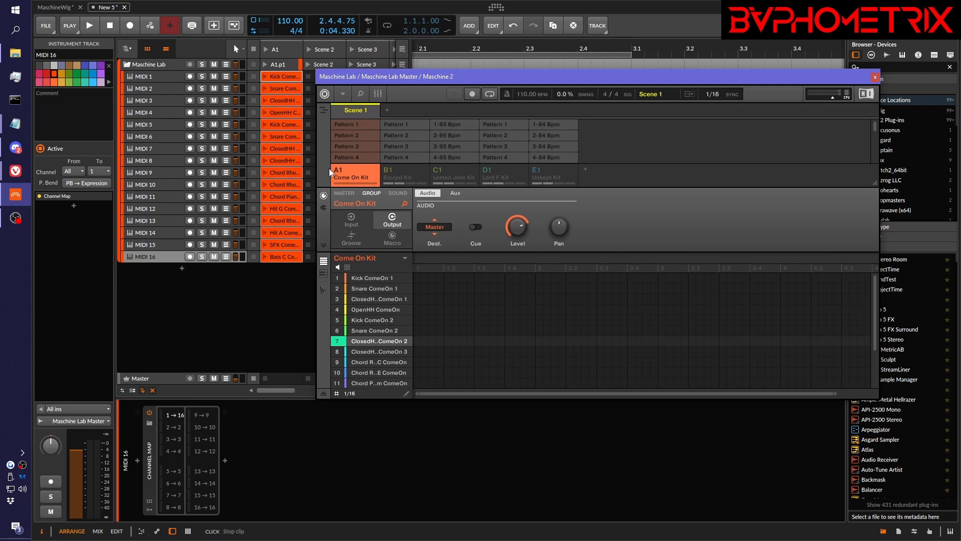
left_click(265, 65)
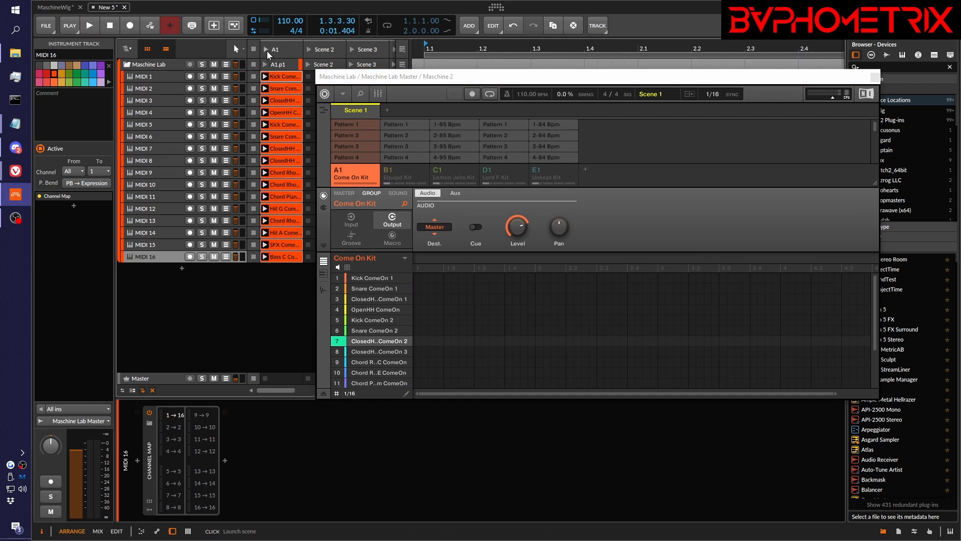
left_click(180, 68)
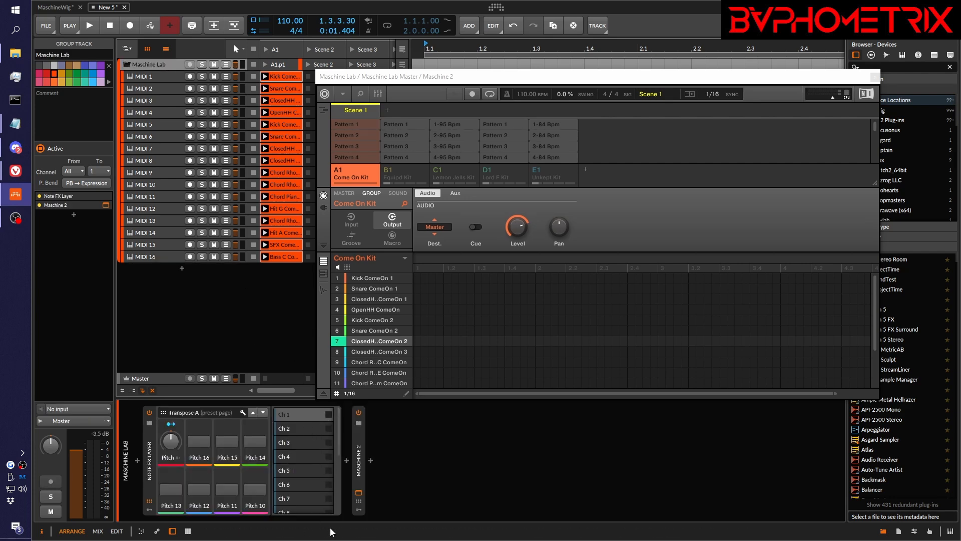
- Play the launched clips and examine the channel activity in the Maschine Lab group's Note FX Layer
key("space")
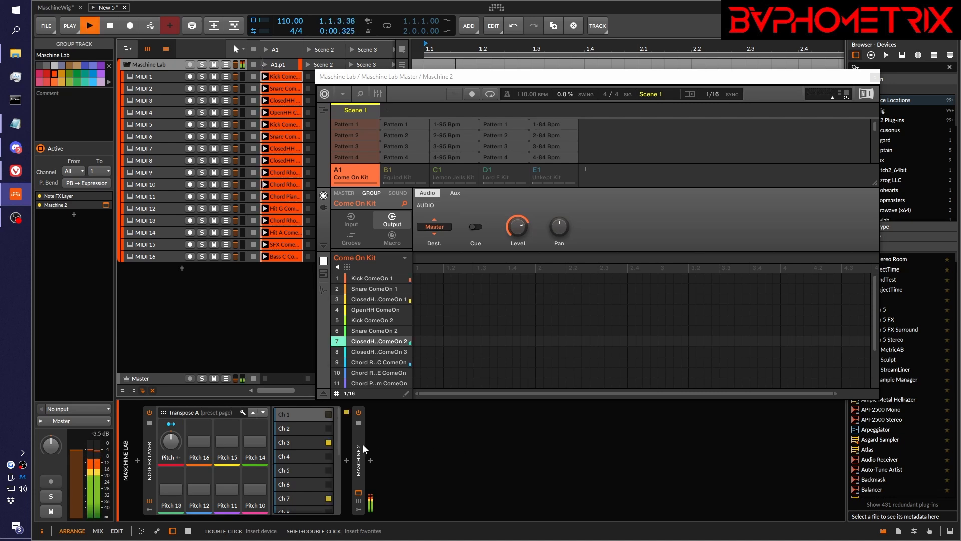
scroll(313, 453, "down", 3)
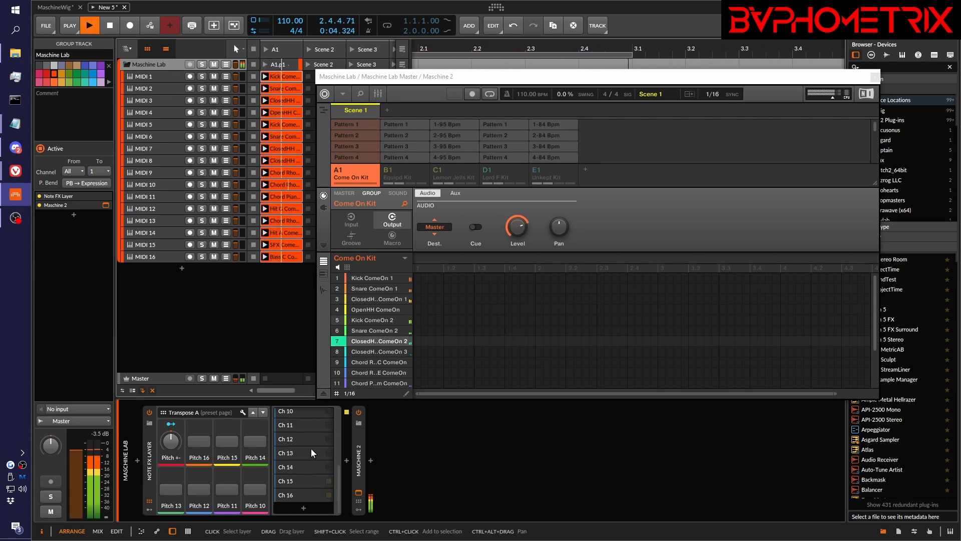
scroll(313, 453, "up", 3)
key("space")
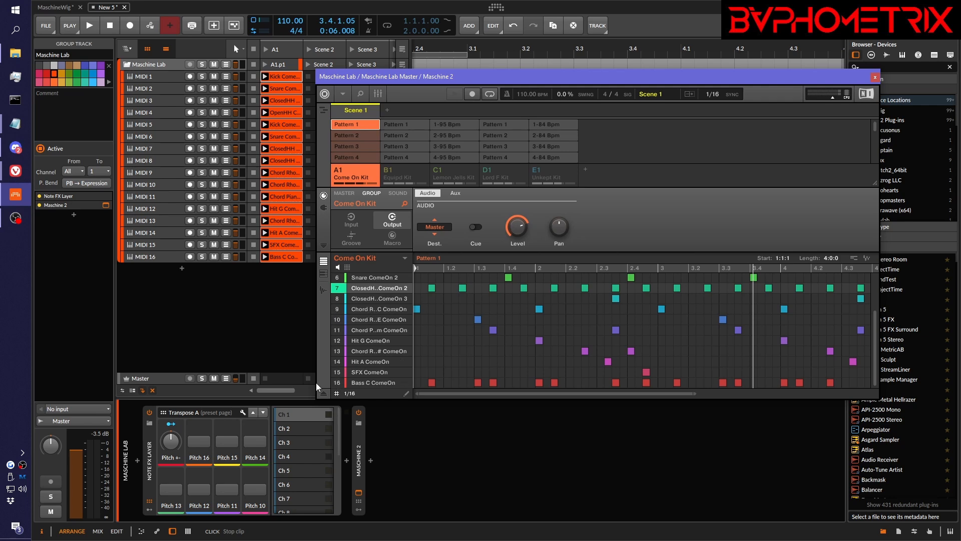
- Turn on Pitch 16 through Pitch 10 in the Note FX Layer's Transpose A page and check the Transpose B page
left_click(199, 441)
left_click(227, 442)
left_click(255, 442)
left_click(172, 490)
left_click(199, 493)
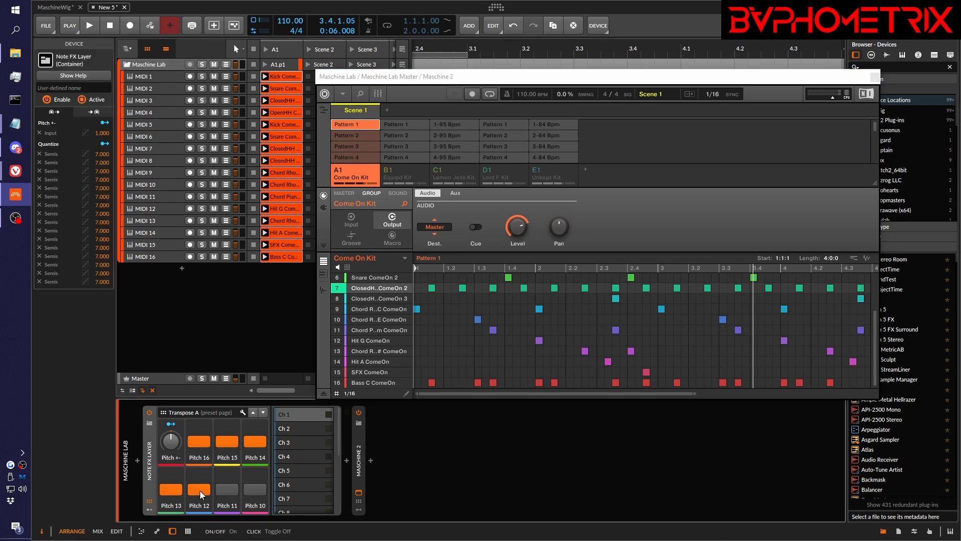
left_click(227, 490)
left_click(254, 491)
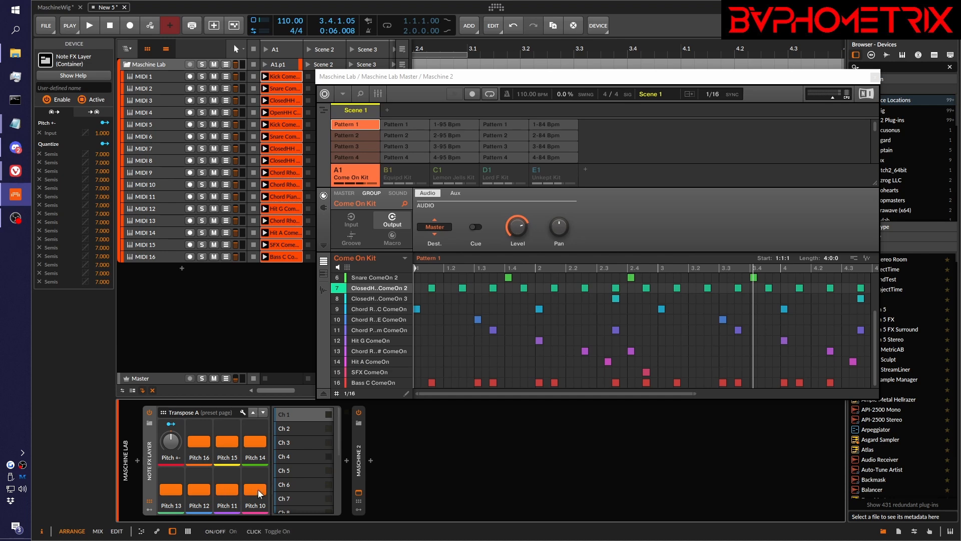
left_click(262, 412)
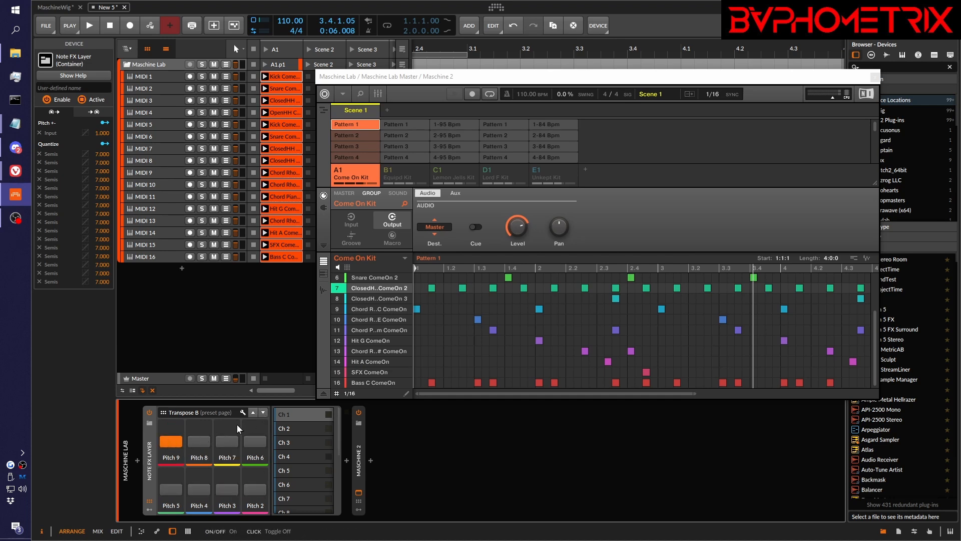
left_click(253, 413)
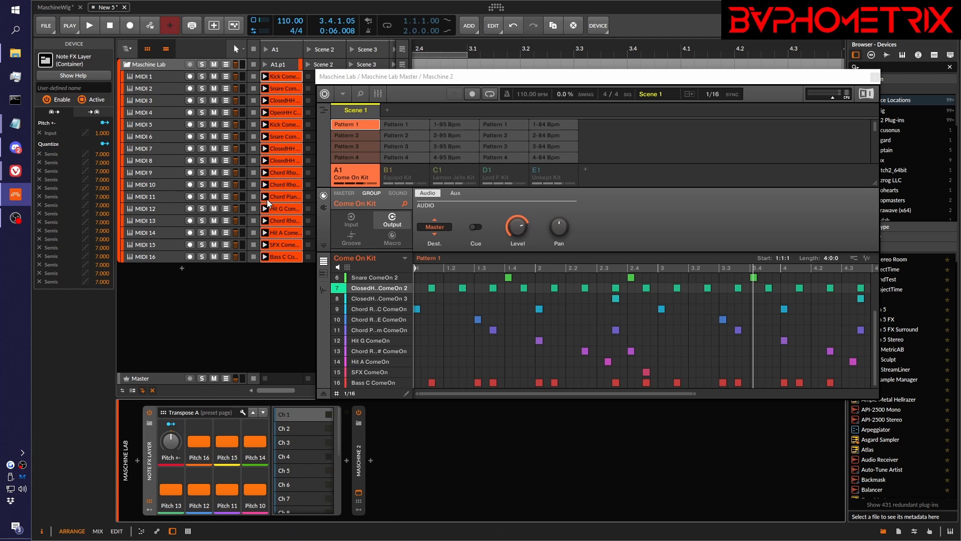
- Deactivate Pattern 1 in Maschine and play the clips with the Pitch +- control at -60 %
left_click(352, 125)
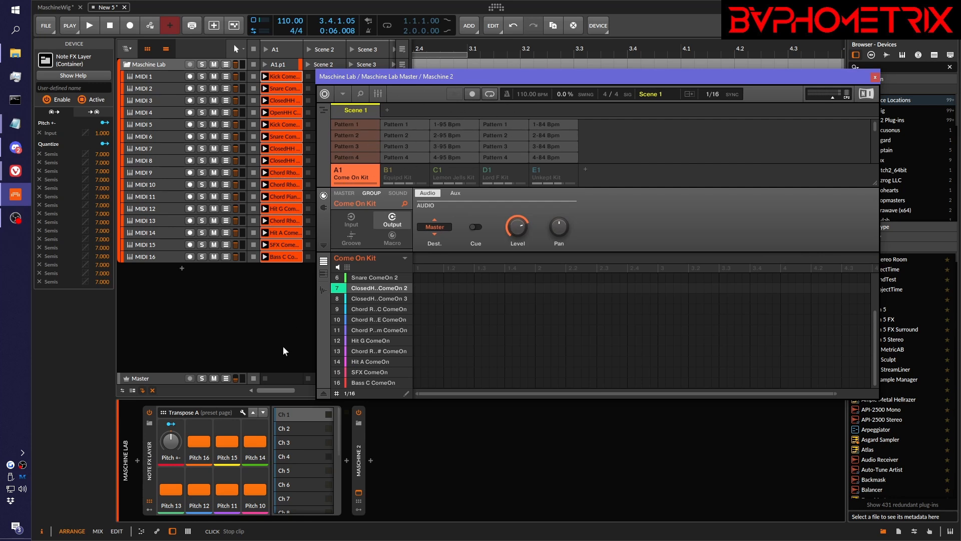
left_click(209, 344)
key("space")
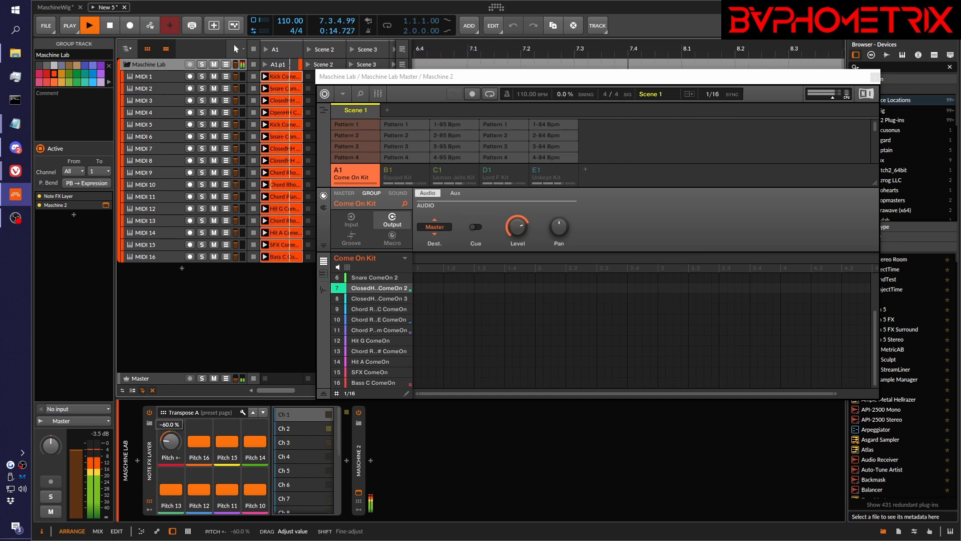
key("space")
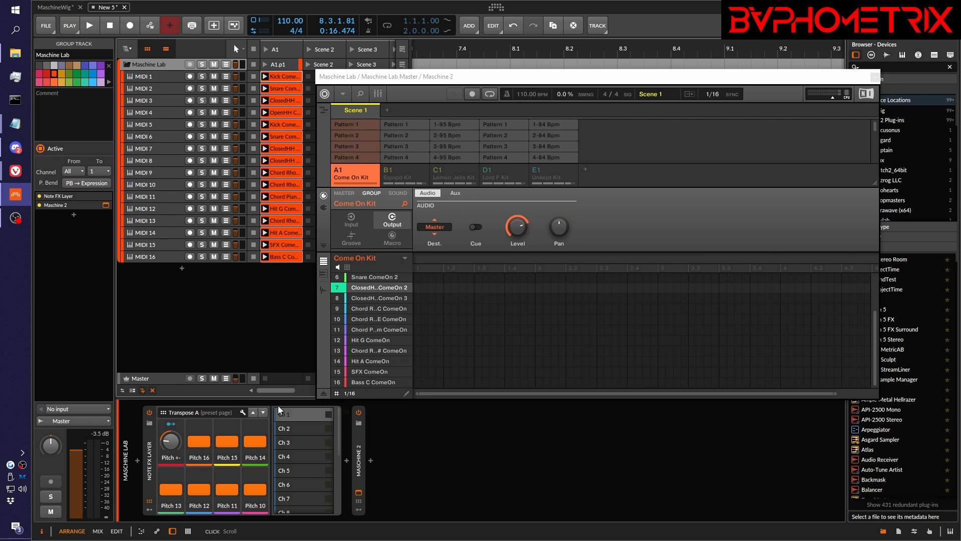
- Reset the Pitch +- control to its default and turn off Pitch 16 through Pitch 10, then check the Transpose B page
double_click(171, 440)
left_click(205, 440)
left_click(223, 440)
left_click(250, 443)
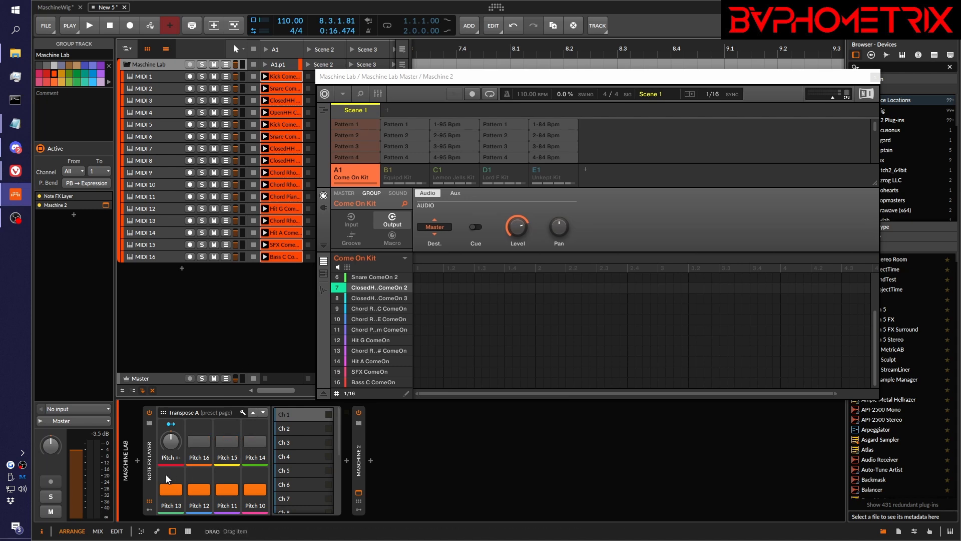
left_click(164, 492)
left_click(221, 489)
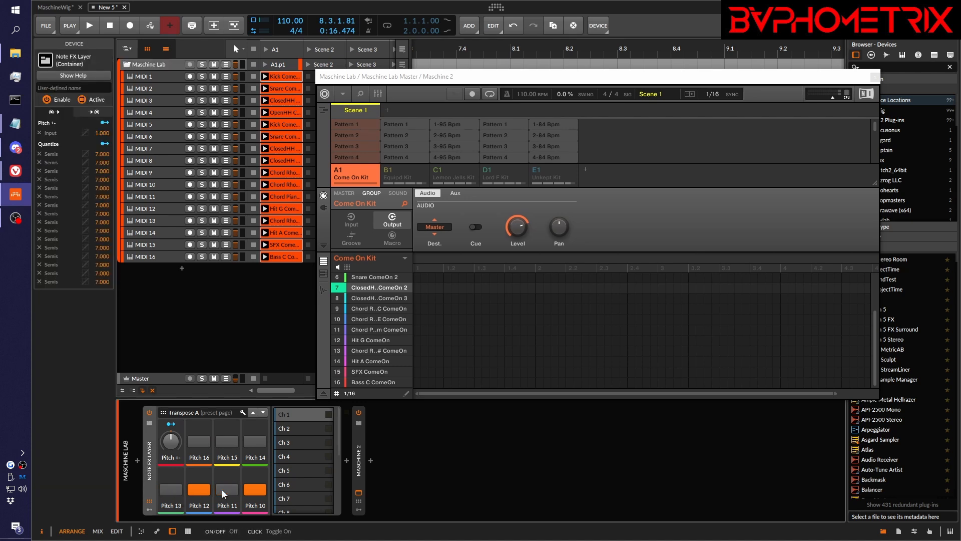
left_click(195, 489)
left_click(252, 490)
left_click(263, 412)
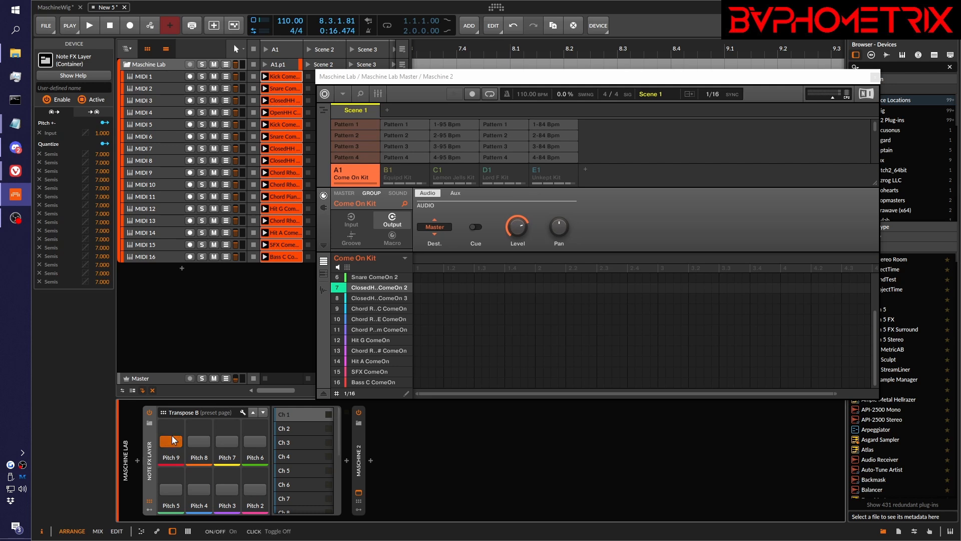
left_click(252, 413)
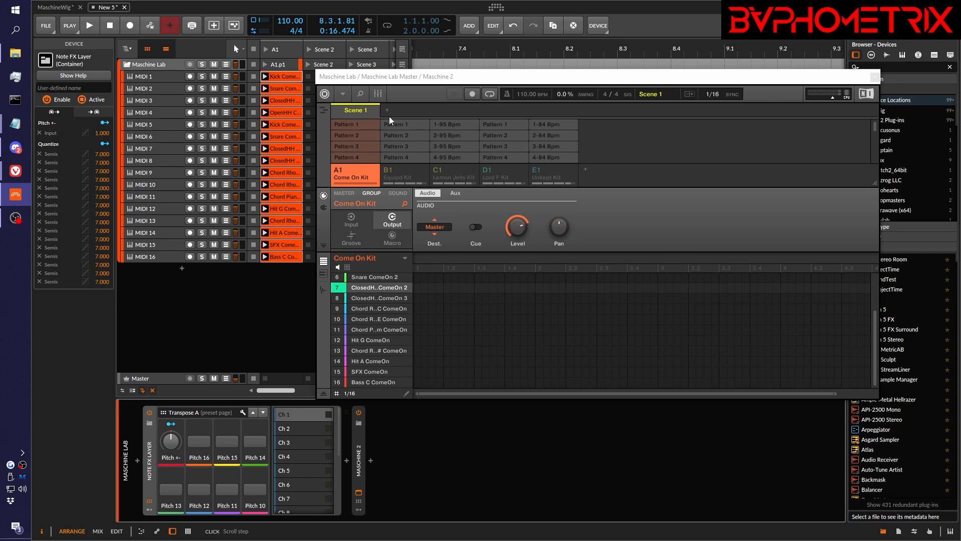
- Stop the A1.p1 clips and reactivate Pattern 1 of Come On Kit in the Maschine scene
left_click(254, 64)
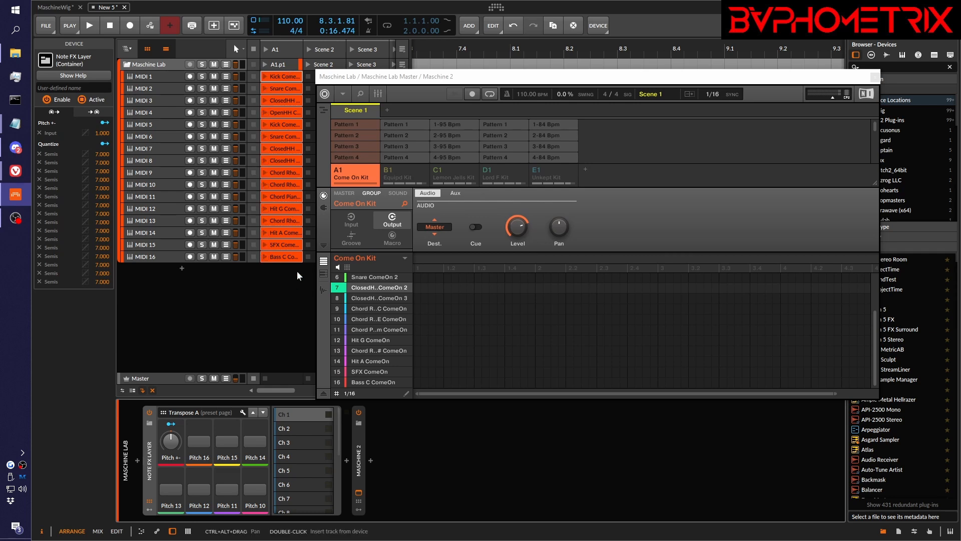
left_click(356, 125)
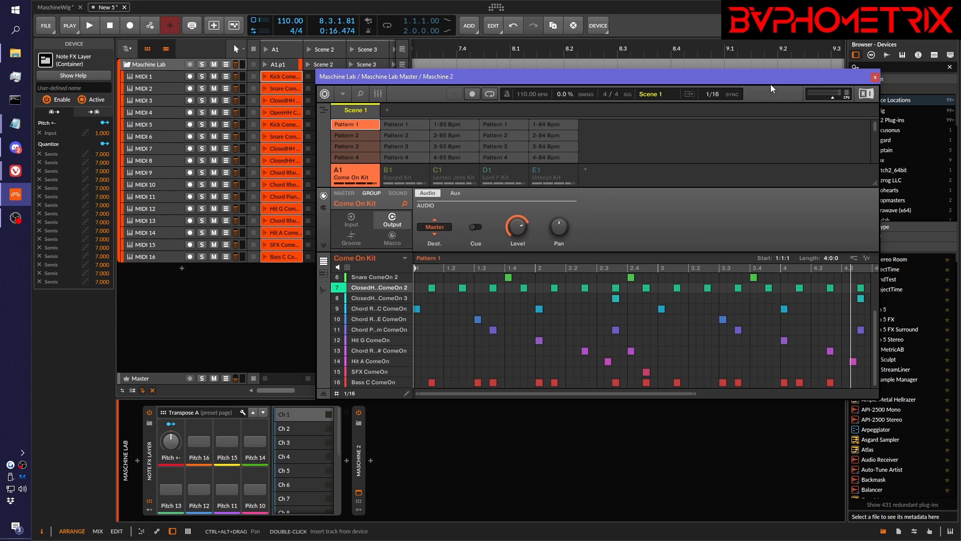
- Move the Maschine window away from the track list and switch the MIDI 1 track's colour palette to Maschine
left_click_drag(770, 79, 831, 85)
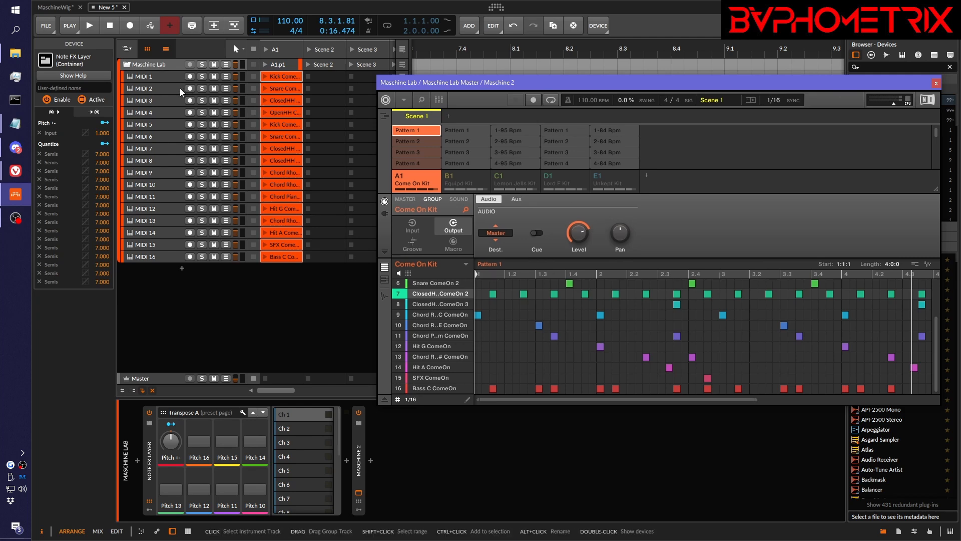
left_click(141, 79)
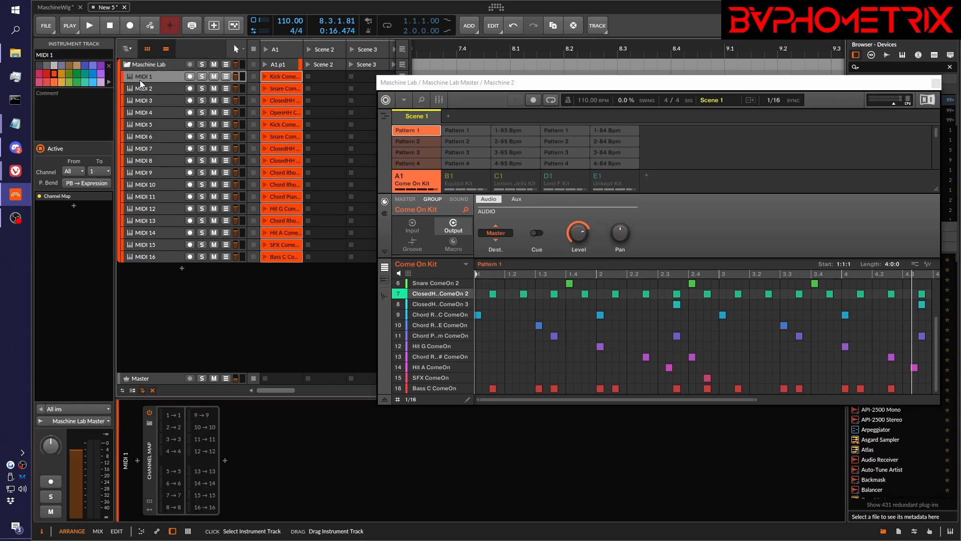
left_click(109, 81)
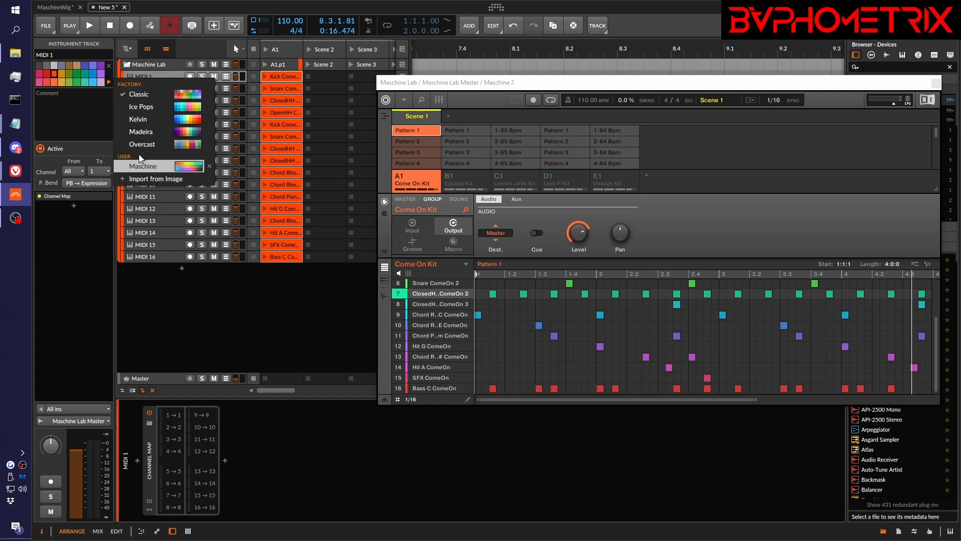
left_click(152, 169)
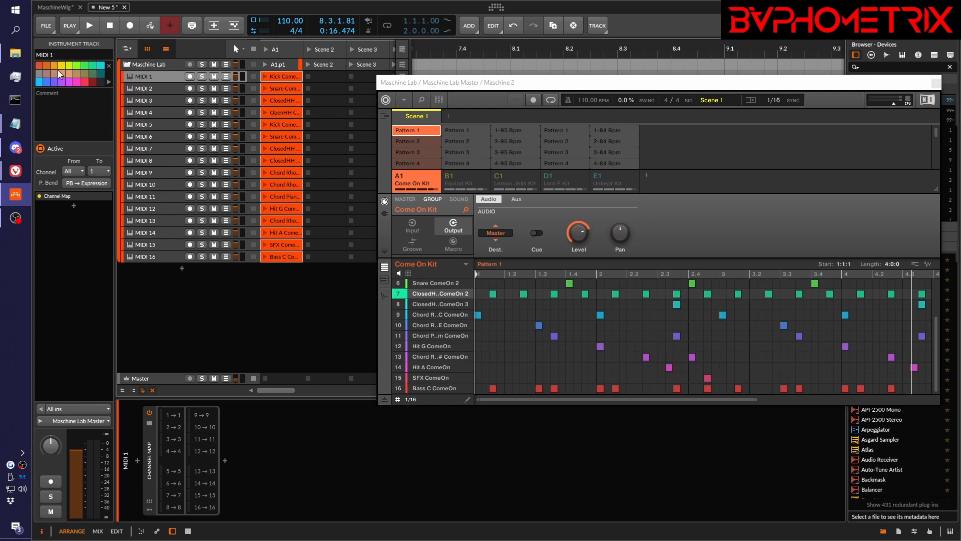
left_click(110, 82)
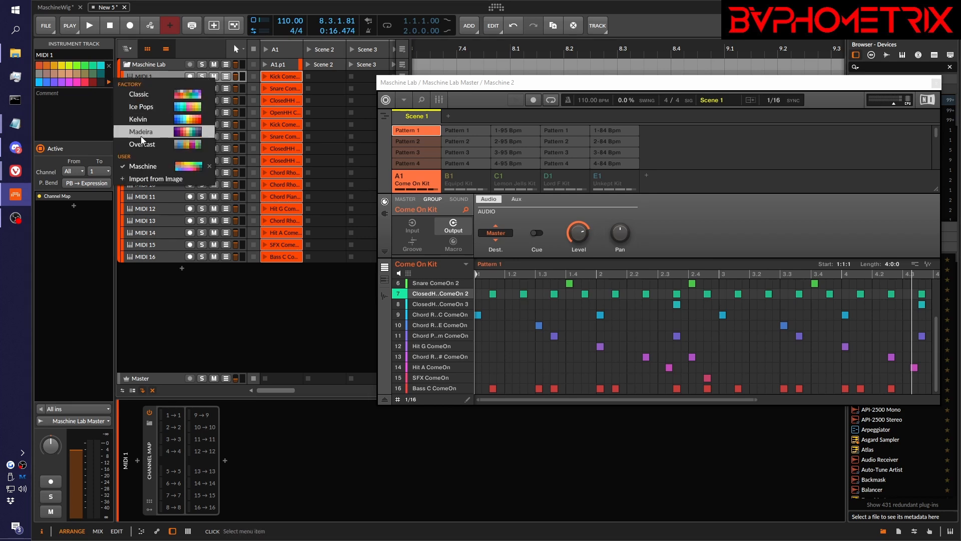
left_click(154, 179)
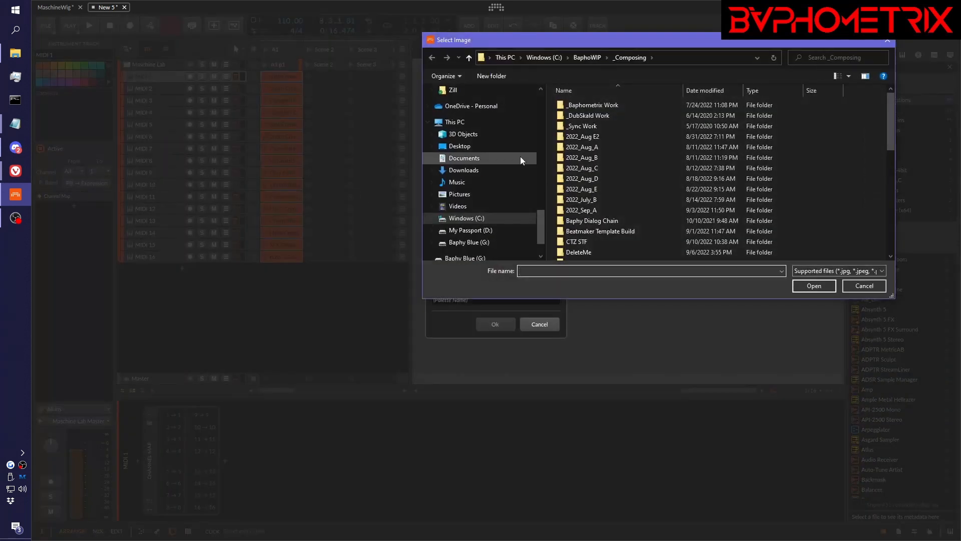
left_click(888, 44)
left_click(110, 82)
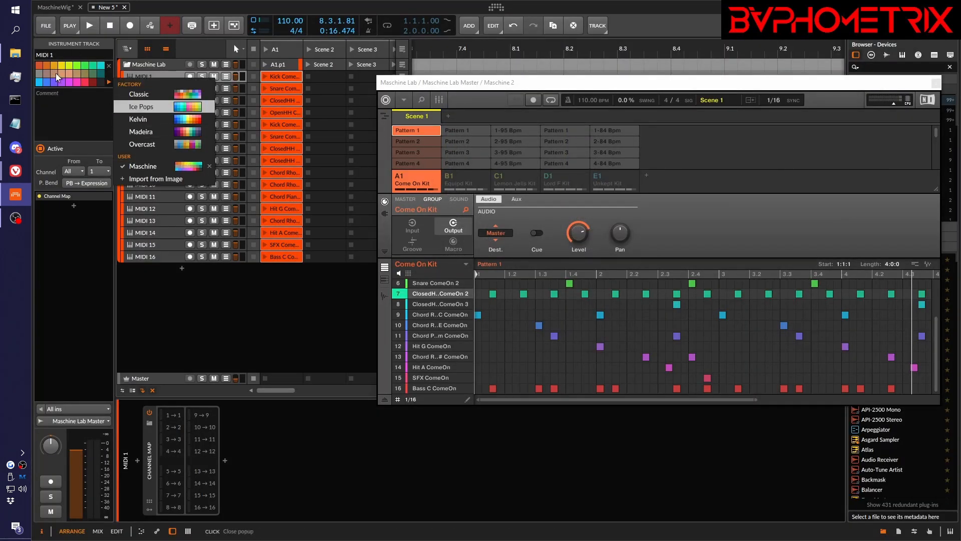
left_click(62, 113)
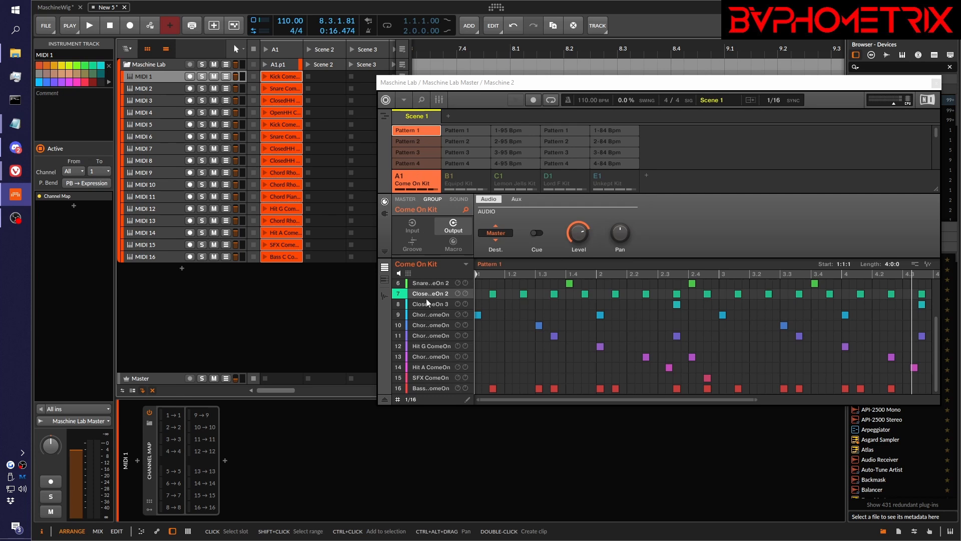
- Colour tracks MIDI 1 to MIDI 4 with the first four palette colours, red through yellow, matching the Maschine sounds
scroll(423, 325, "up", 5)
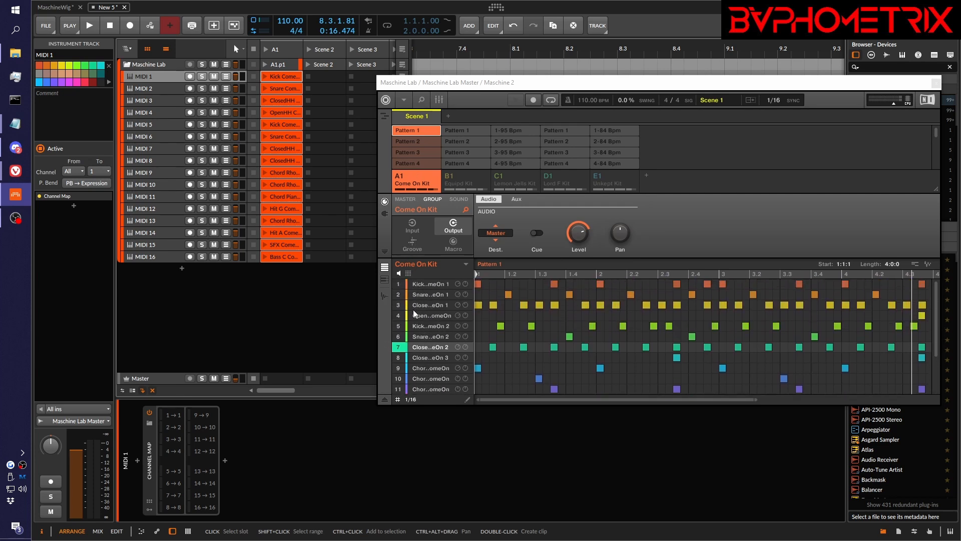
scroll(423, 391, "down", 4)
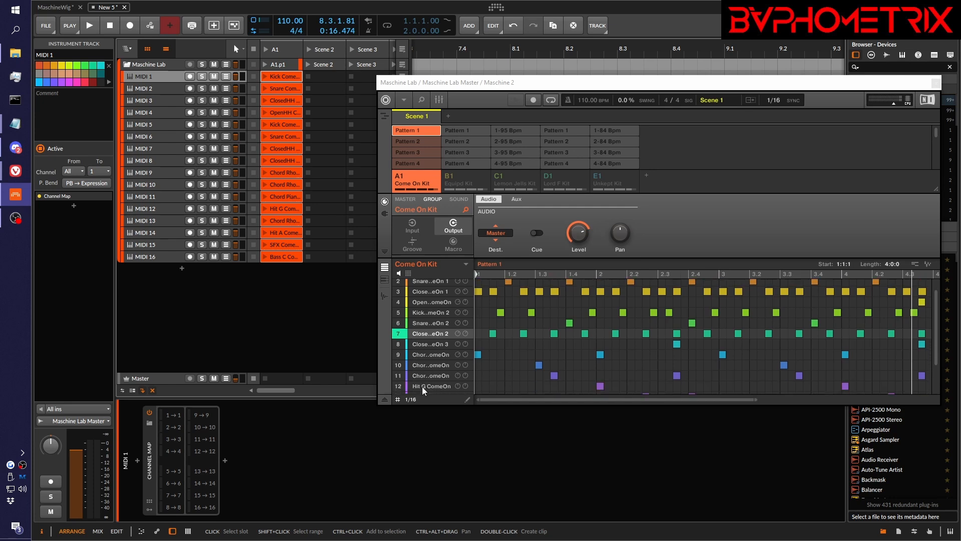
scroll(423, 390, "down", 1)
scroll(423, 387, "up", 5)
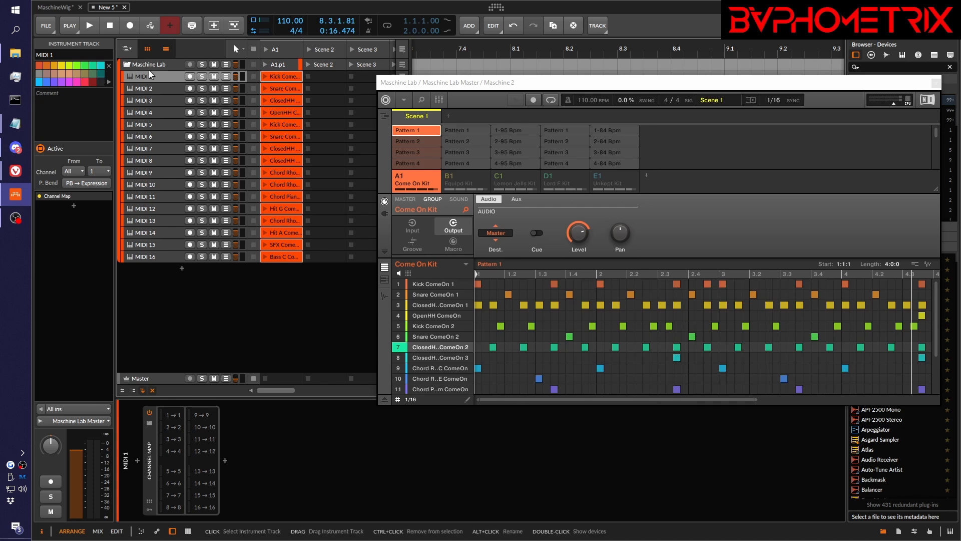
left_click(41, 64)
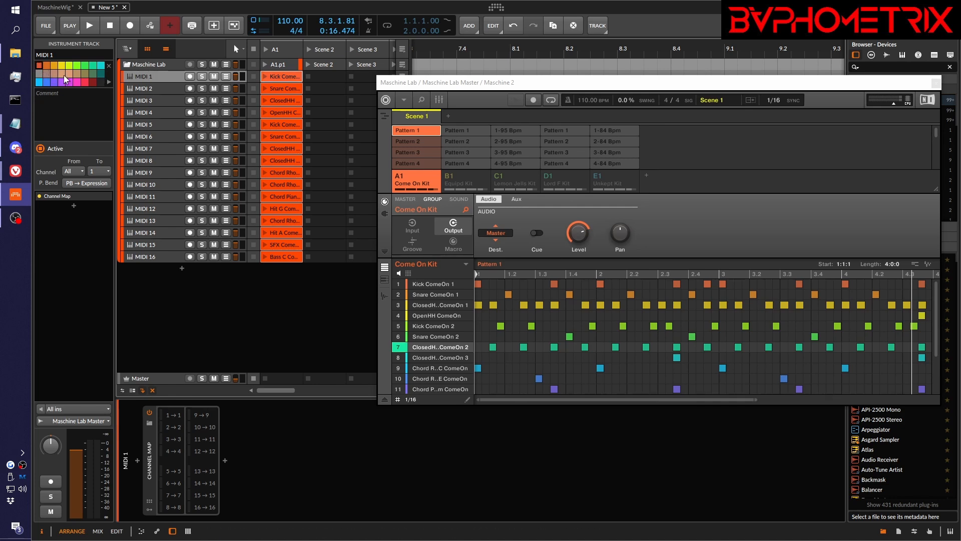
left_click(142, 85)
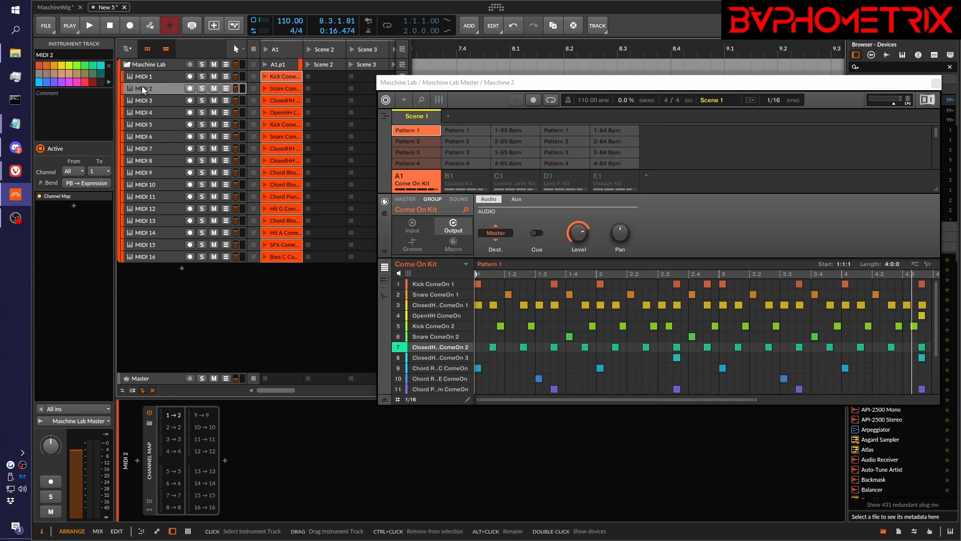
left_click(46, 65)
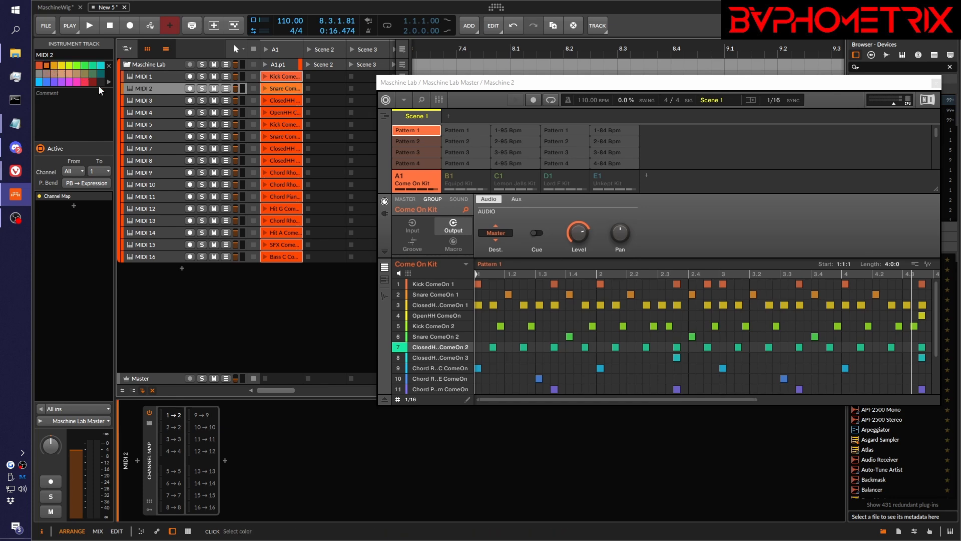
left_click(137, 101)
left_click(57, 68)
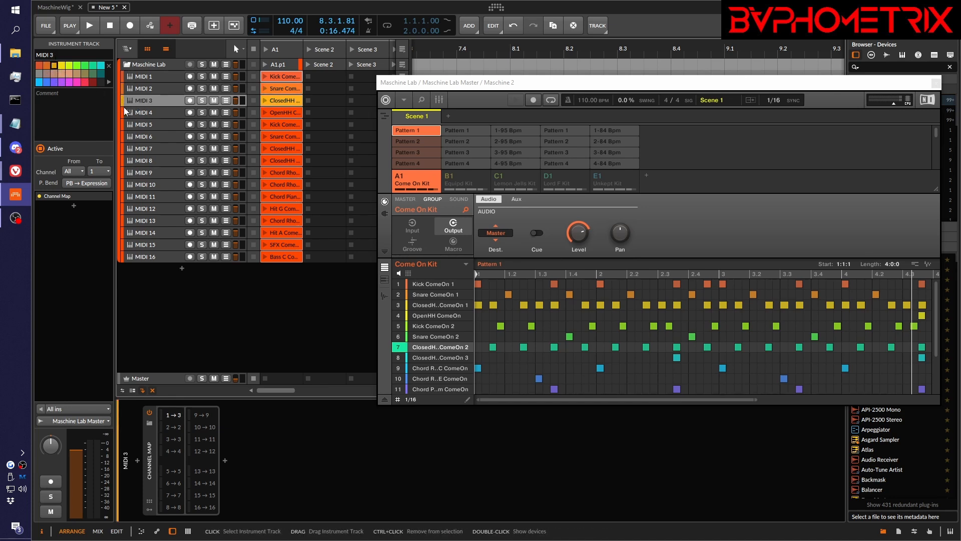
left_click(140, 112)
left_click(61, 65)
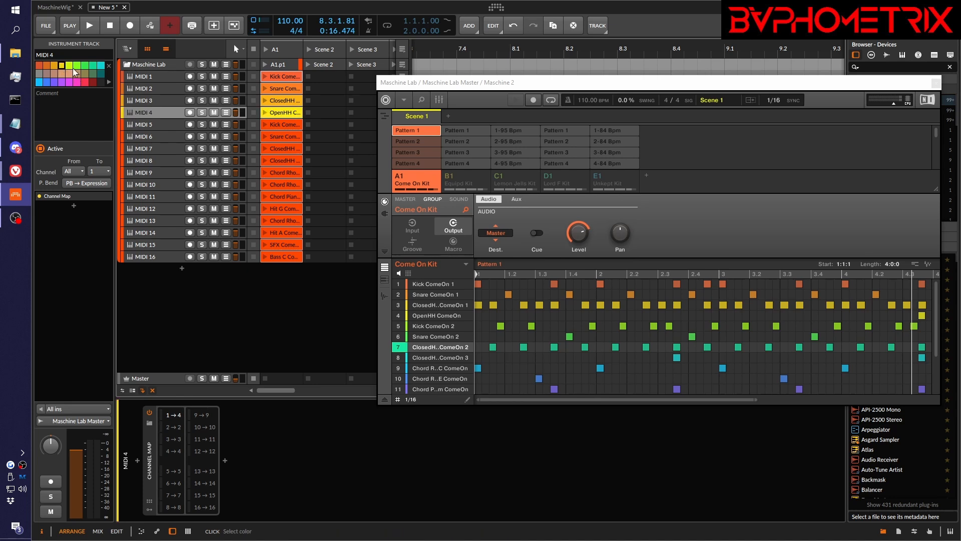
- Colour tracks MIDI 5 to MIDI 8 with the next four palette colours in order, lime through teal green
left_click(134, 125)
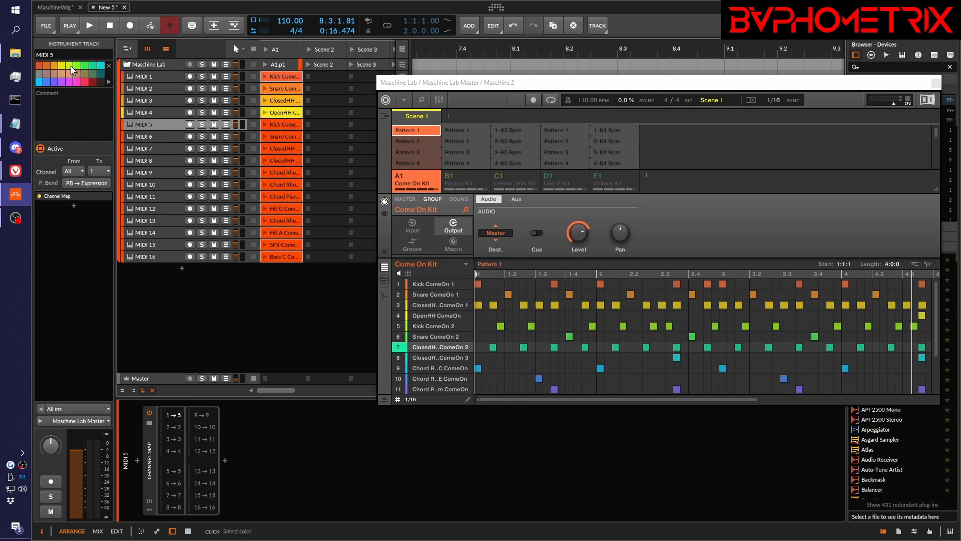
left_click(72, 69)
left_click(133, 137)
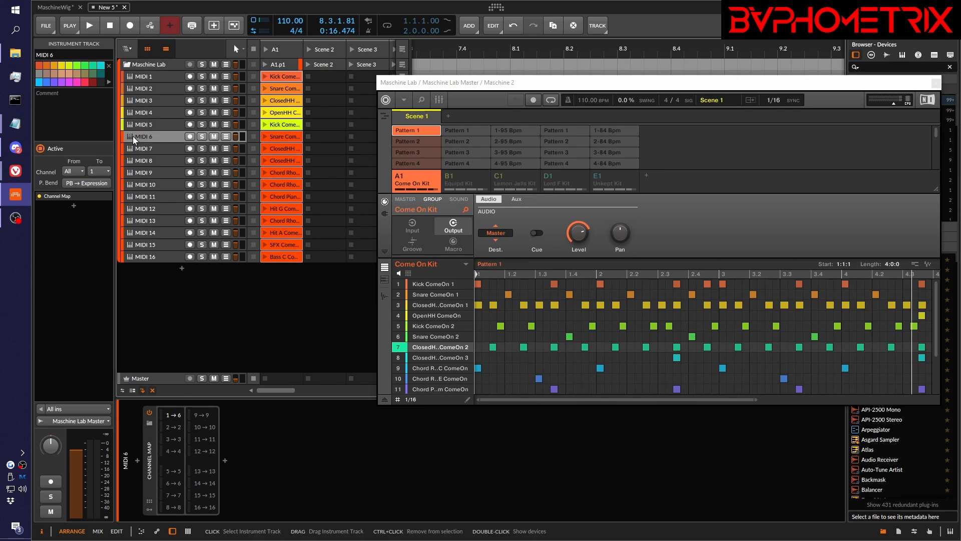
left_click(76, 65)
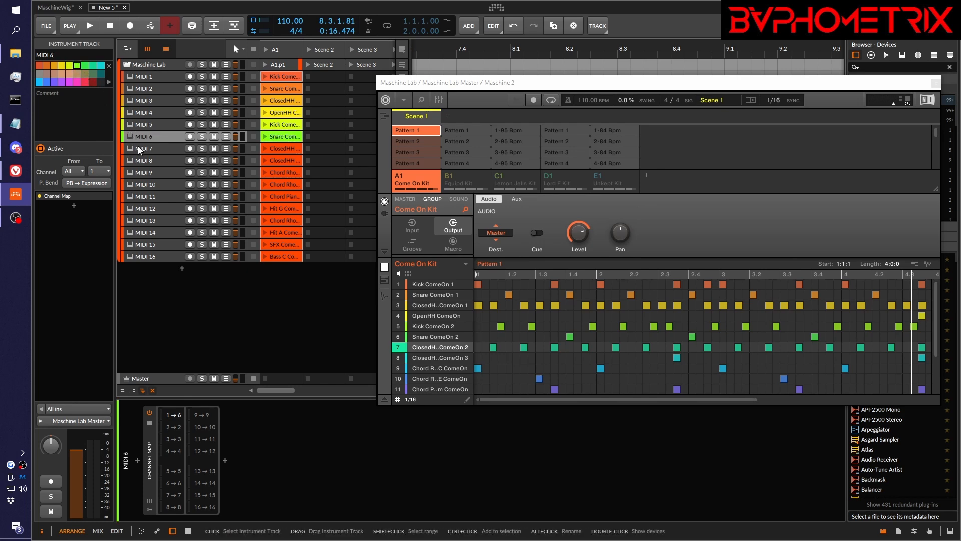
left_click(139, 149)
left_click(85, 65)
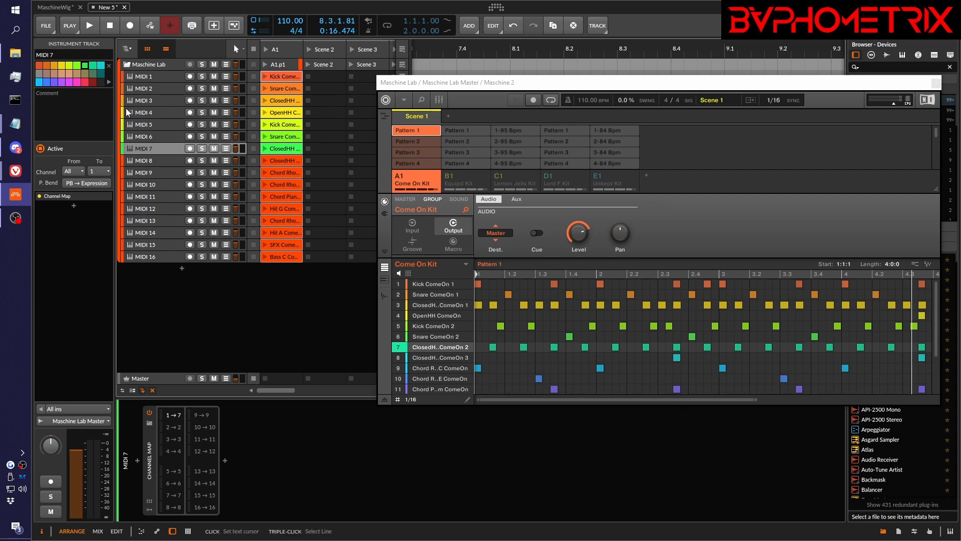
left_click(141, 163)
left_click(93, 65)
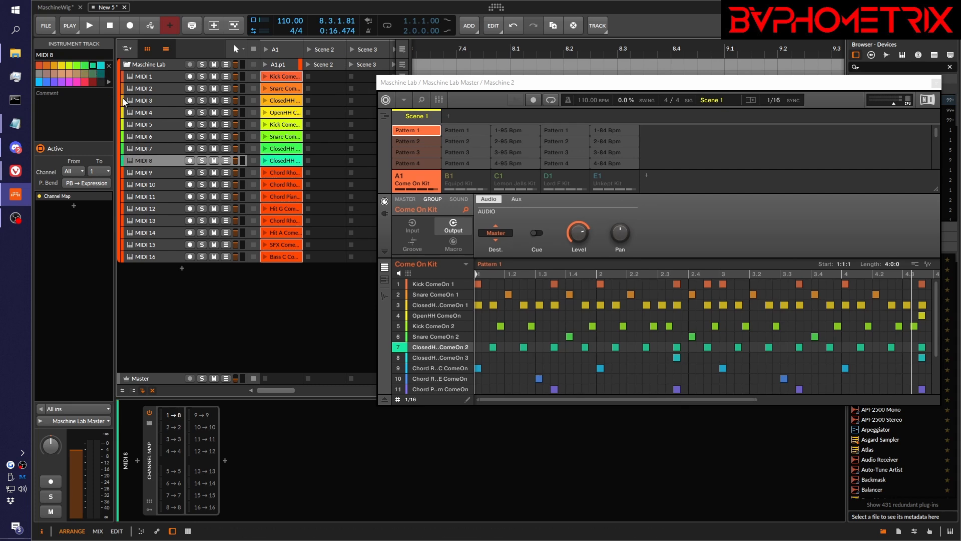
- Colour tracks MIDI 9 to MIDI 12 with the next four palette colours in order, cyan through violet
left_click(151, 172)
left_click(101, 65)
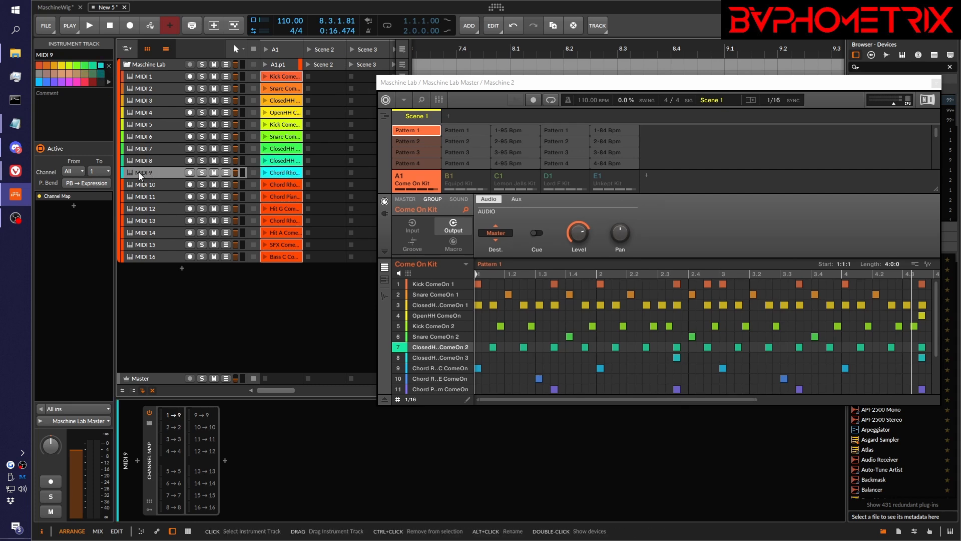
left_click(143, 184)
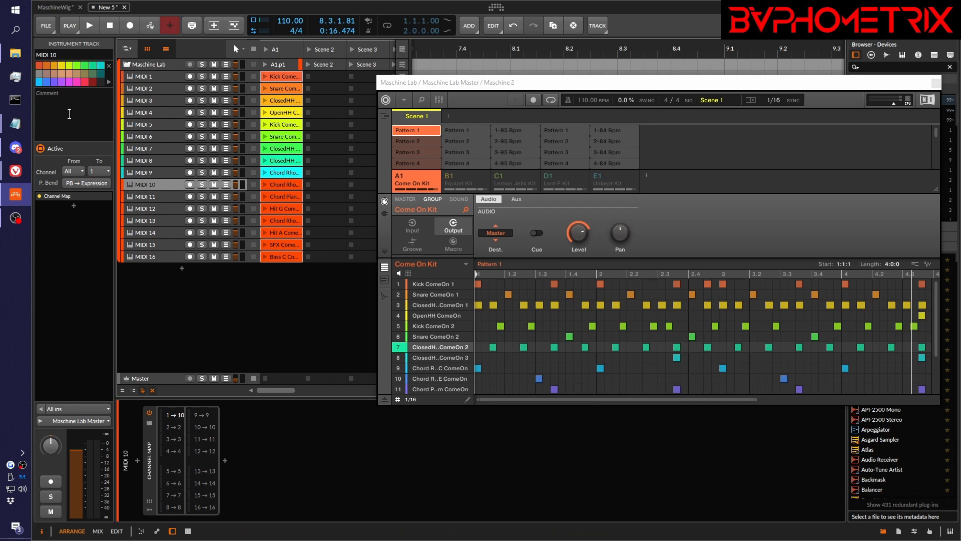
left_click(42, 83)
key("Down")
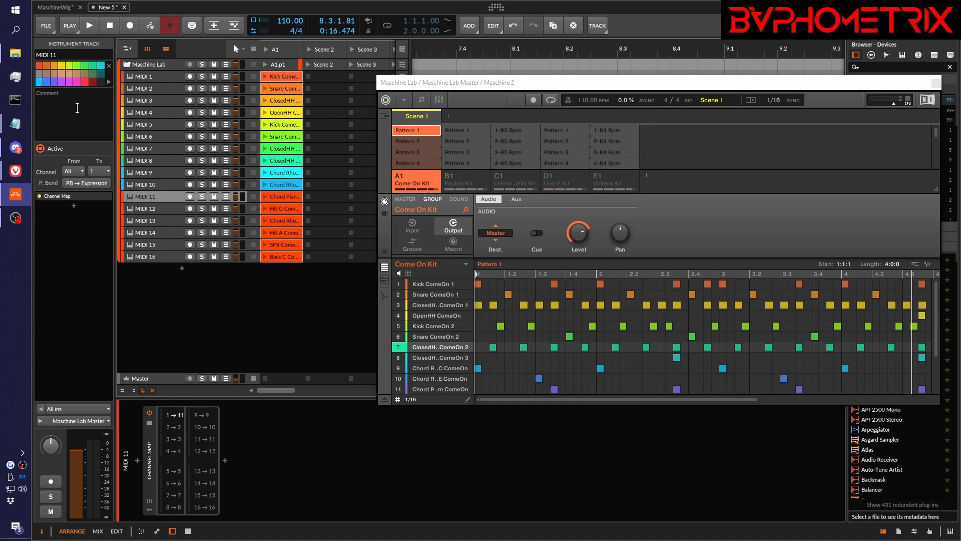
left_click(48, 83)
key("Down")
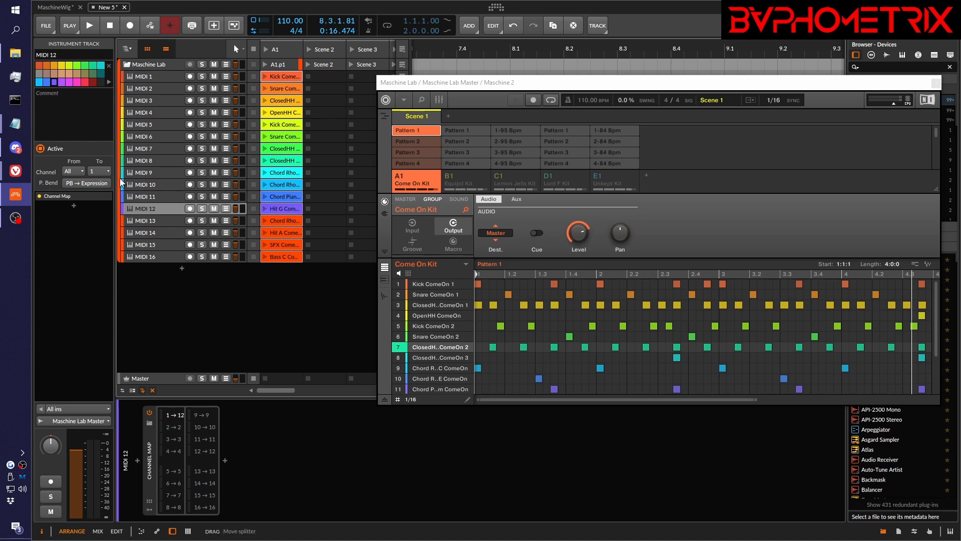
- Colour tracks MIDI 13 to MIDI 16 with the remaining bright palette colours in order, purple through red
left_click(140, 221)
left_click(64, 82)
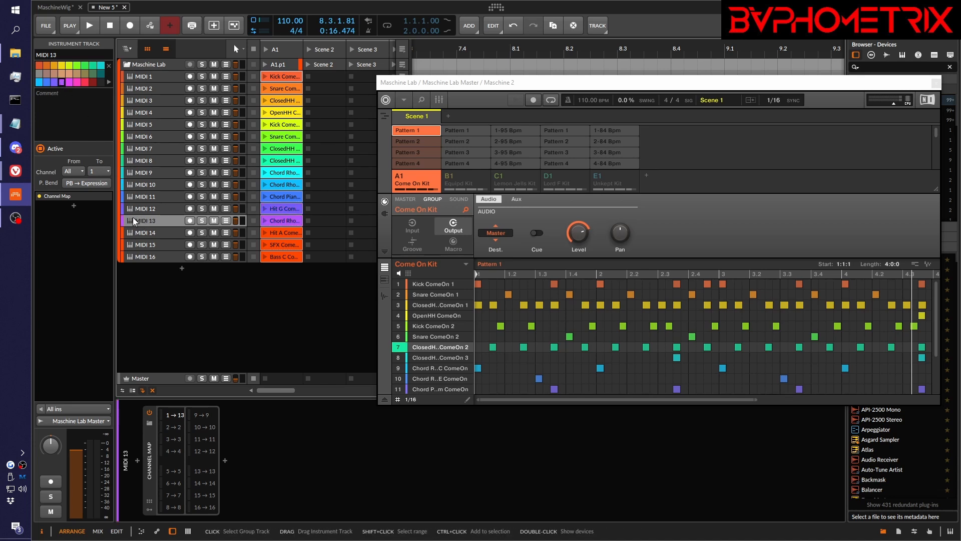
left_click(134, 231)
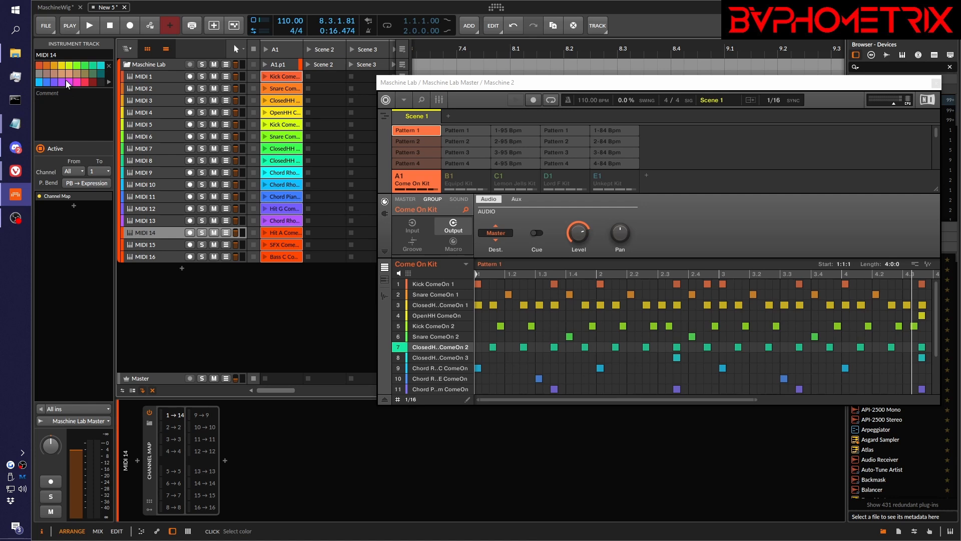
left_click(65, 80)
left_click(133, 241)
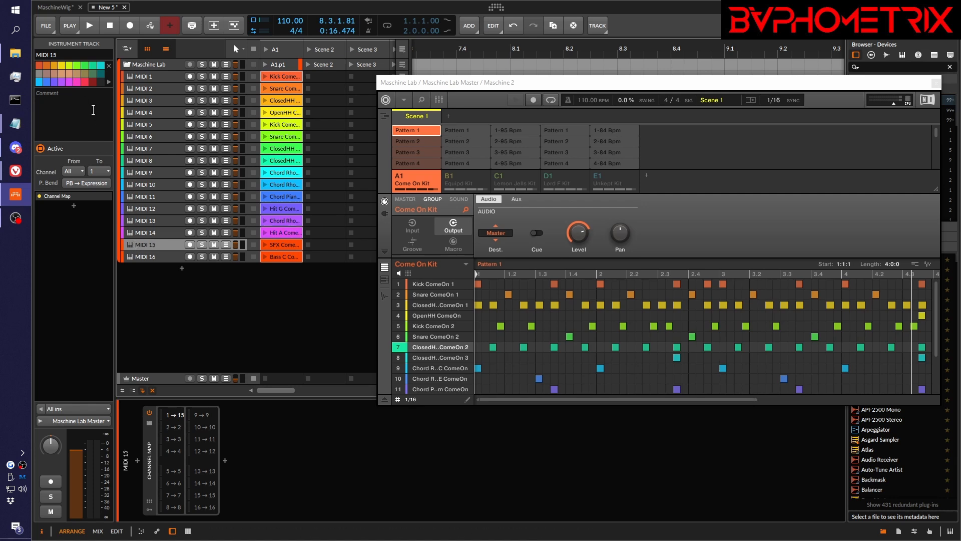
left_click(75, 82)
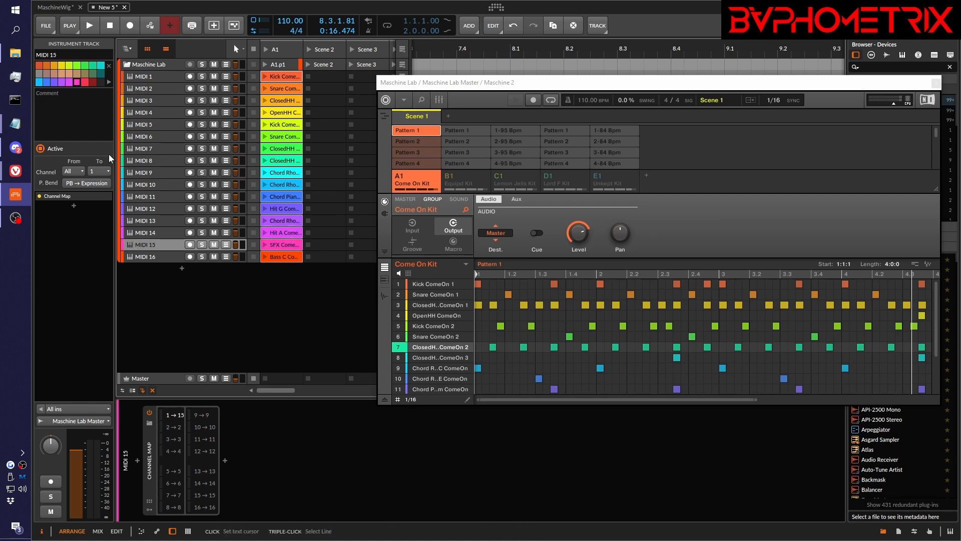
left_click(146, 256)
left_click(86, 82)
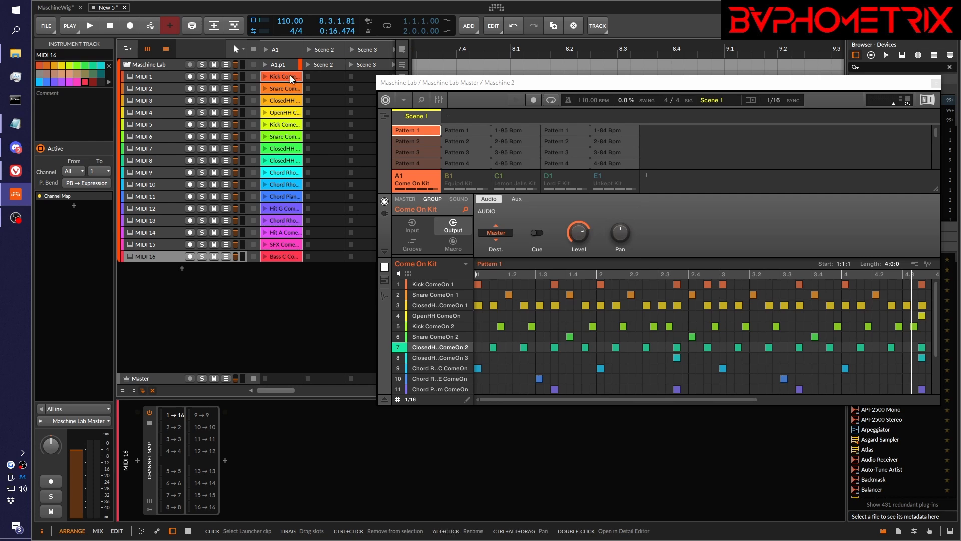
- Select all the launcher clips of the A1.p1 scene on MIDI 1 to MIDI 16 and delete them
key("ctrl+a")
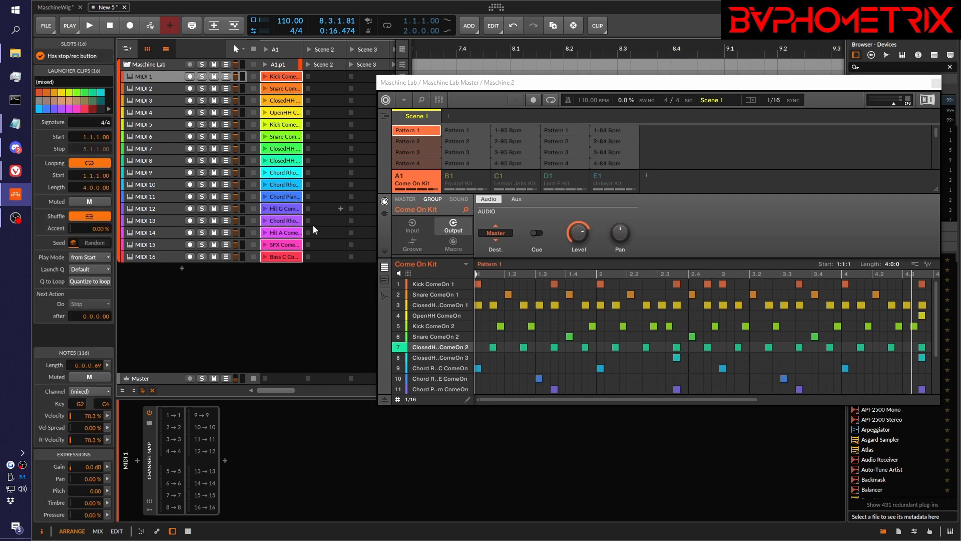
left_click(287, 256)
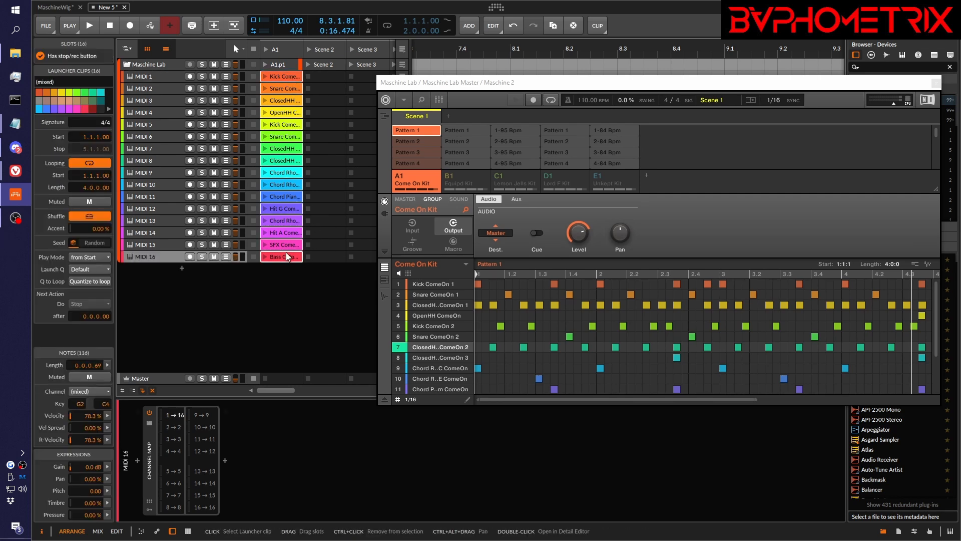
key("Delete")
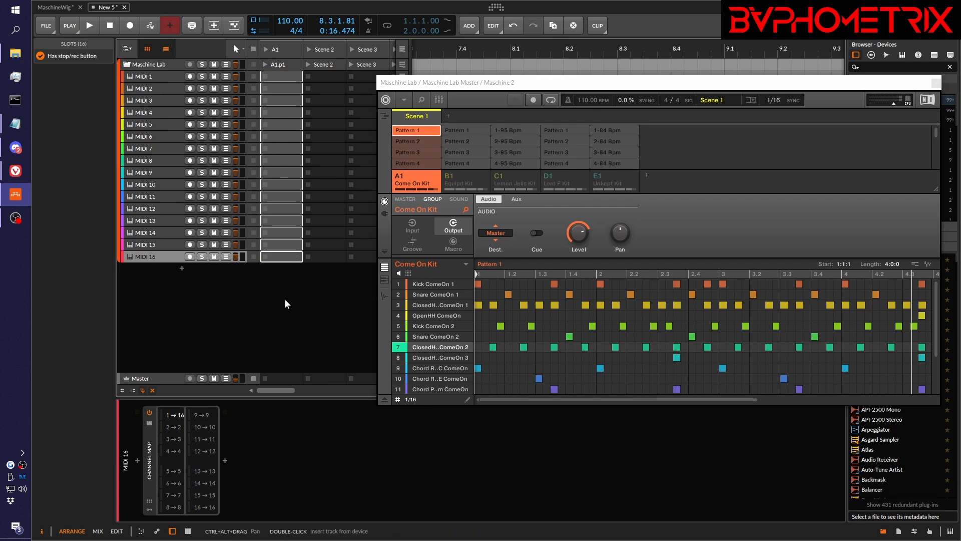
- Bring Come On Kit's Pattern 1 from Maschine into the first scene as MIDI clips on new tracks below MIDI 16
left_click(281, 76)
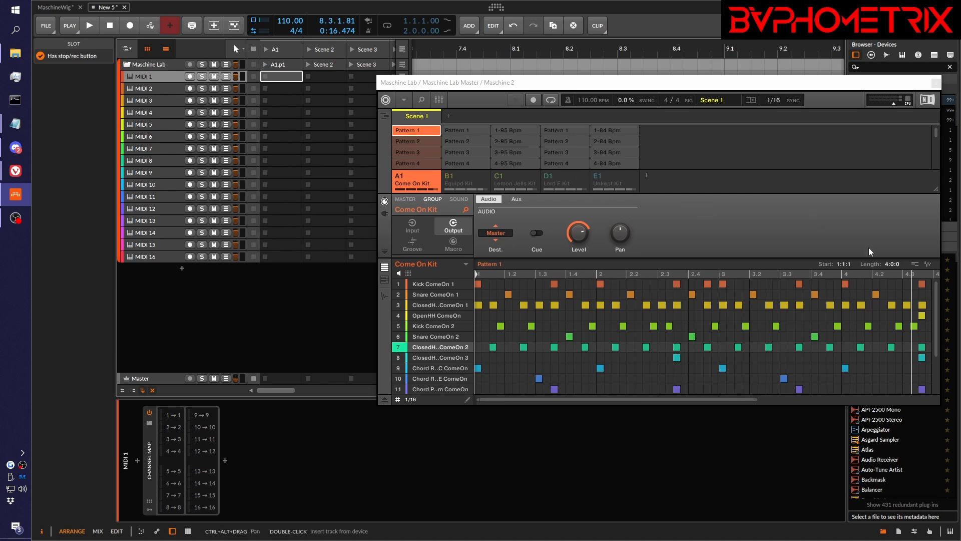
left_click_drag(917, 265, 291, 99)
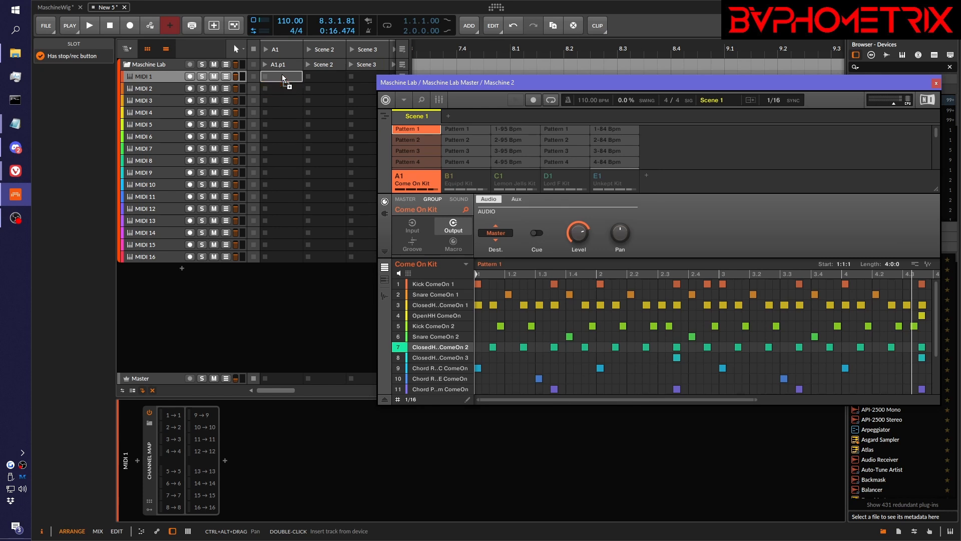
left_click_drag(281, 74, 281, 74)
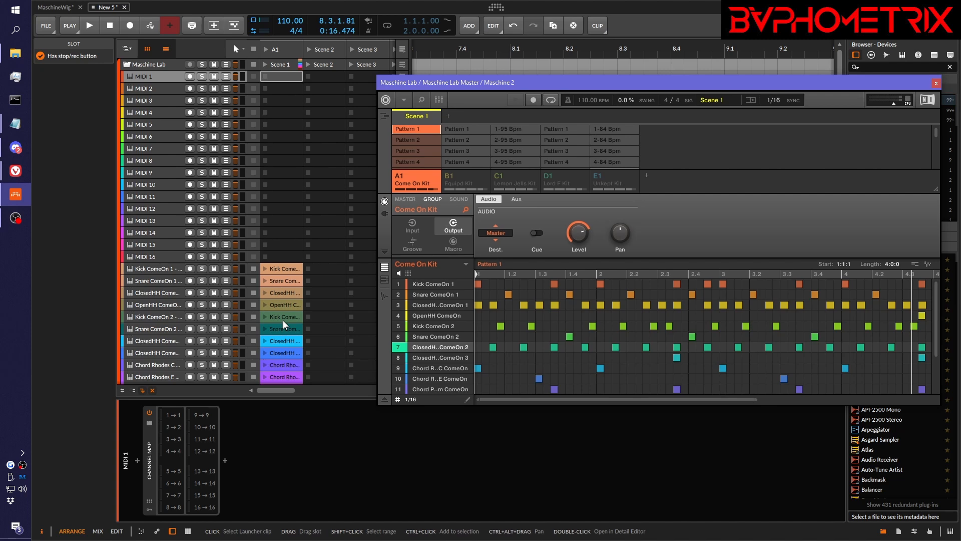
- Move all the imported clips, from Kick ComeOn 1 to Bass C ComeOn, onto tracks MIDI 1 to MIDI 16 in the first scene
scroll(283, 321, "down", 3)
scroll(284, 321, "up", 3)
scroll(284, 321, "down", 3)
scroll(284, 321, "up", 3)
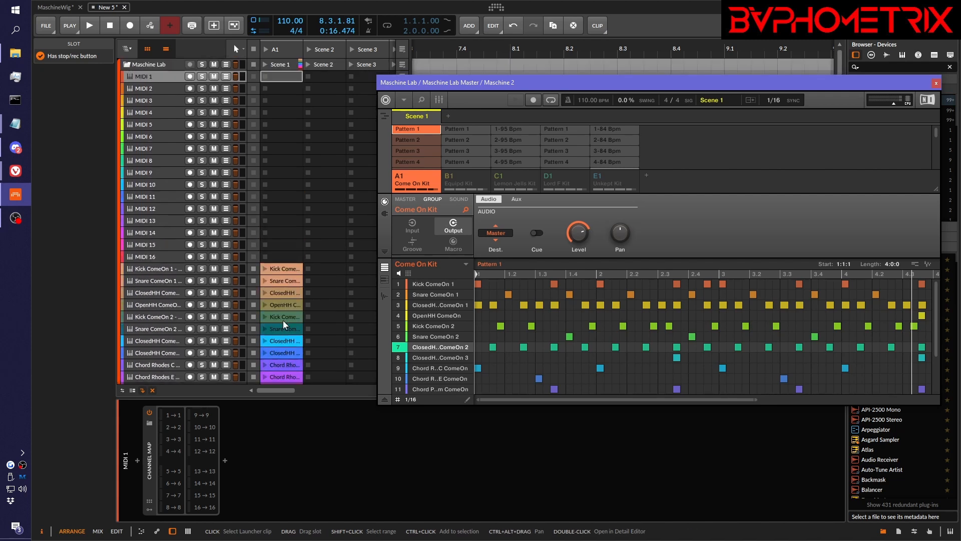
left_click(284, 265)
scroll(284, 265, "down", 3)
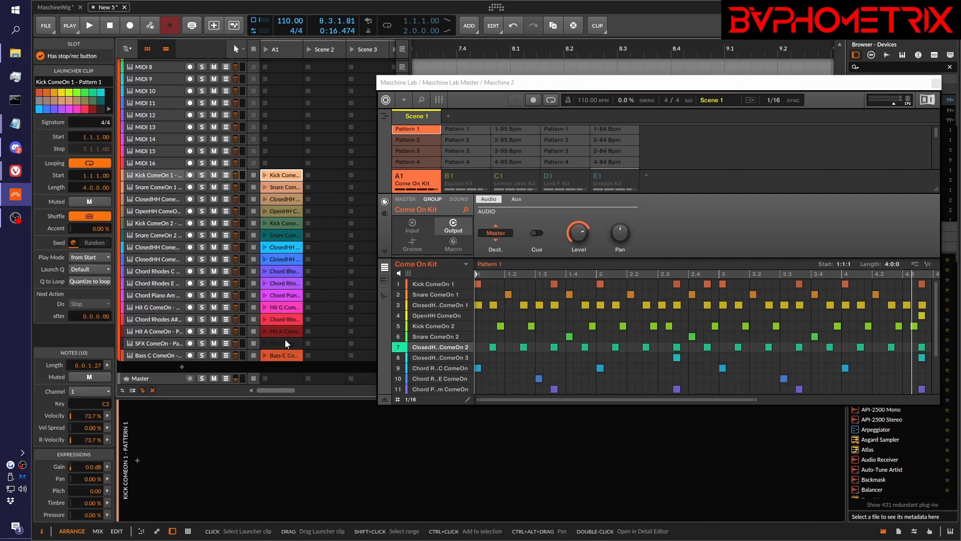
left_click(283, 352, "shift")
scroll(289, 297, "up", 3)
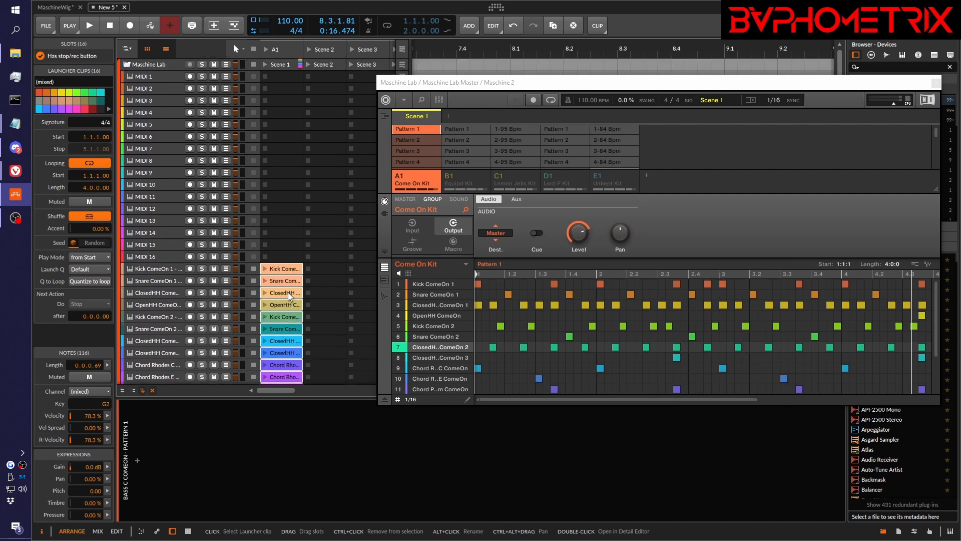
left_click_drag(284, 270, 270, 78)
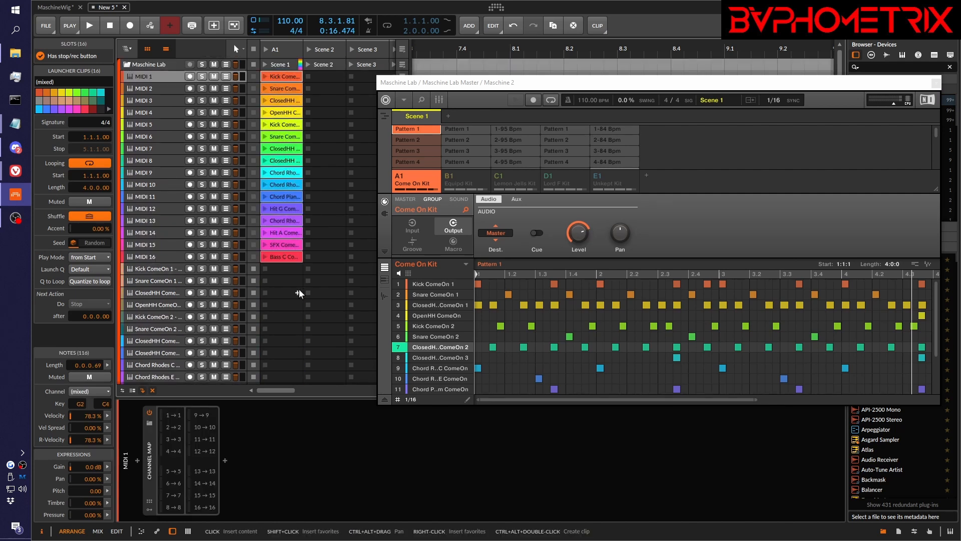
- Delete the emptied imported tracks, from Kick ComeOn 1 to Bass C ComeOn
left_click(161, 265)
scroll(166, 278, "down", 3)
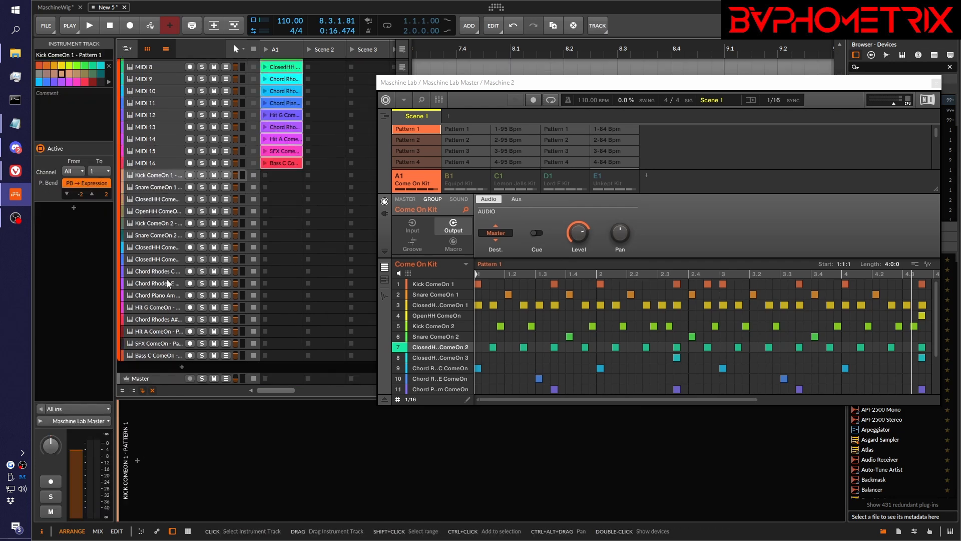
left_click(164, 353, "shift")
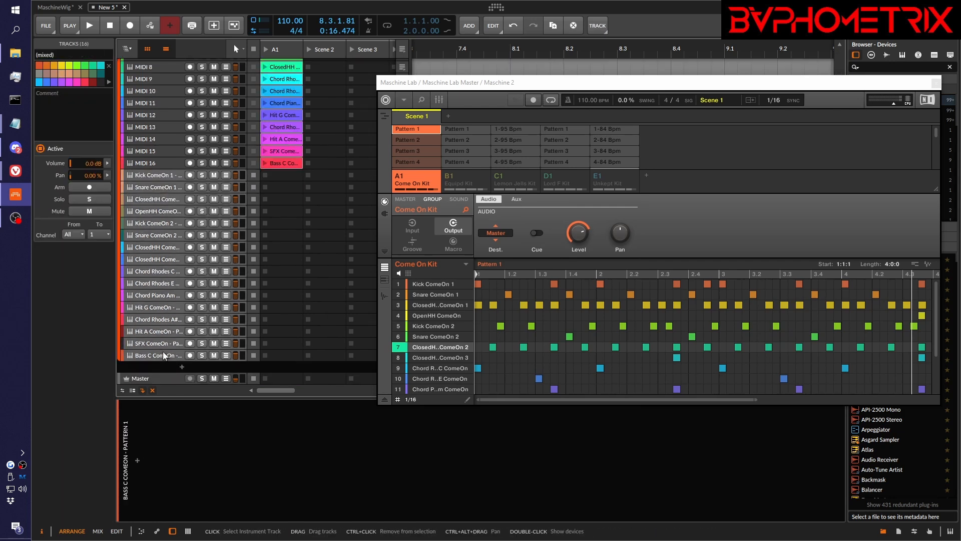
key("Delete")
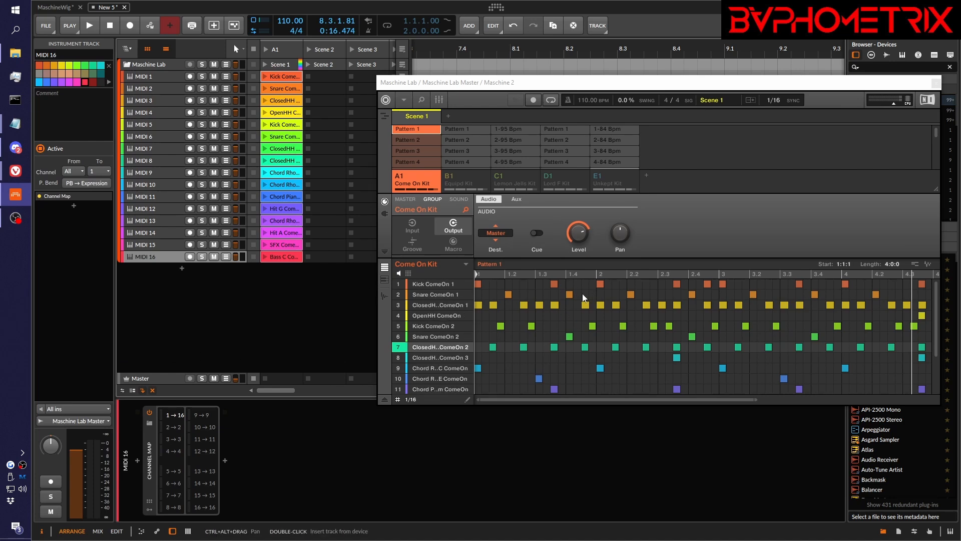
- Compare the sound colours in Come On Kit's pattern with the MIDI track clips, placing the Maschine window closer to them
scroll(582, 297, "down", 5)
scroll(582, 298, "up", 2)
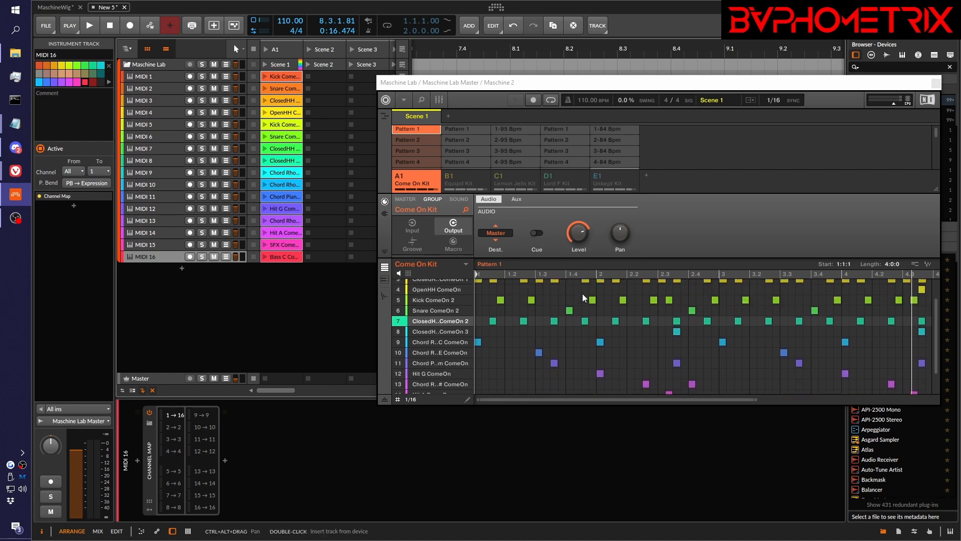
scroll(582, 298, "up", 3)
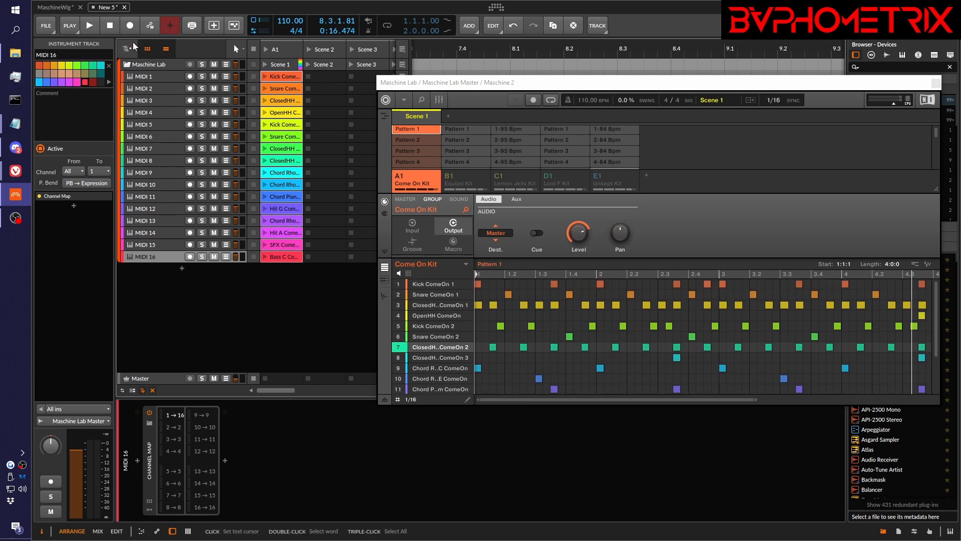
left_click_drag(455, 84, 401, 78)
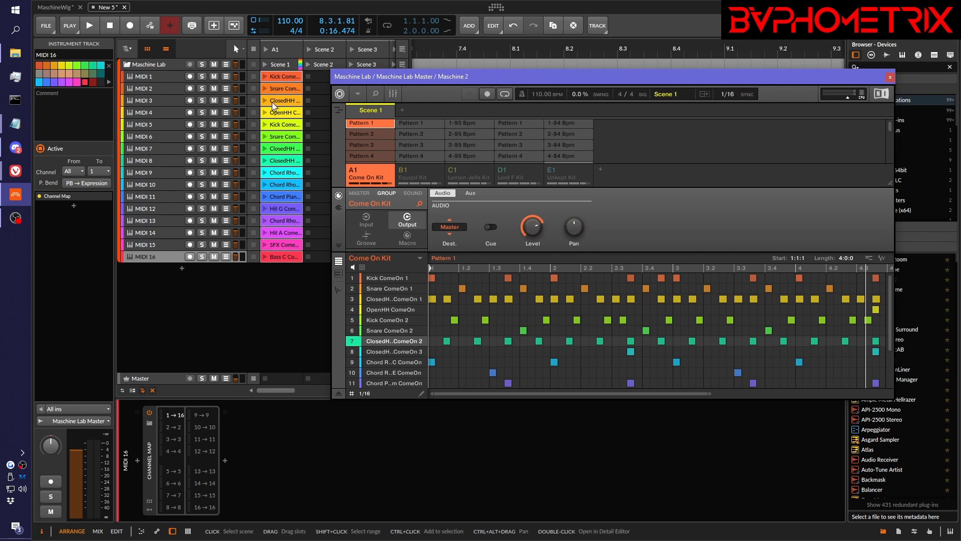
- Fold the Maschine Lab group track and close the Maschine 2 plug-in window
left_click(128, 66)
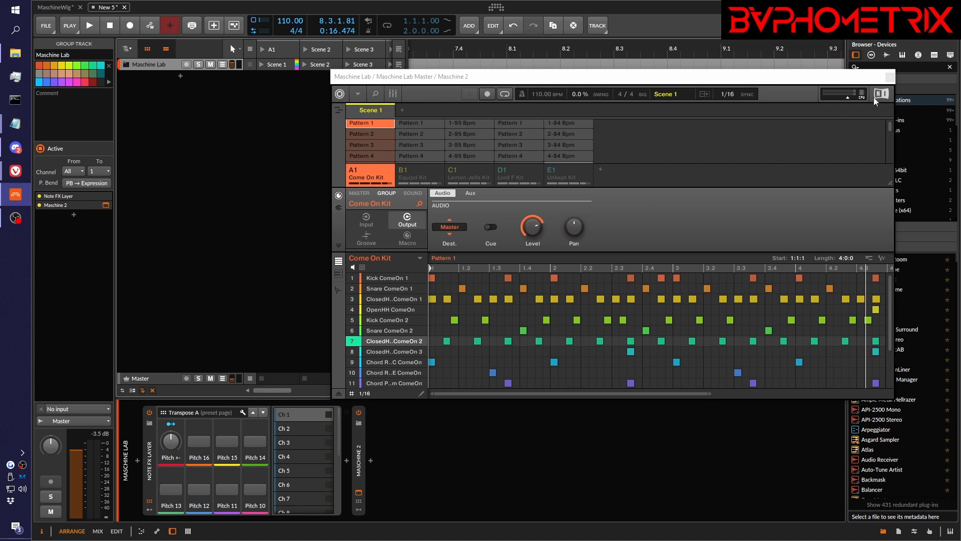
left_click(890, 77)
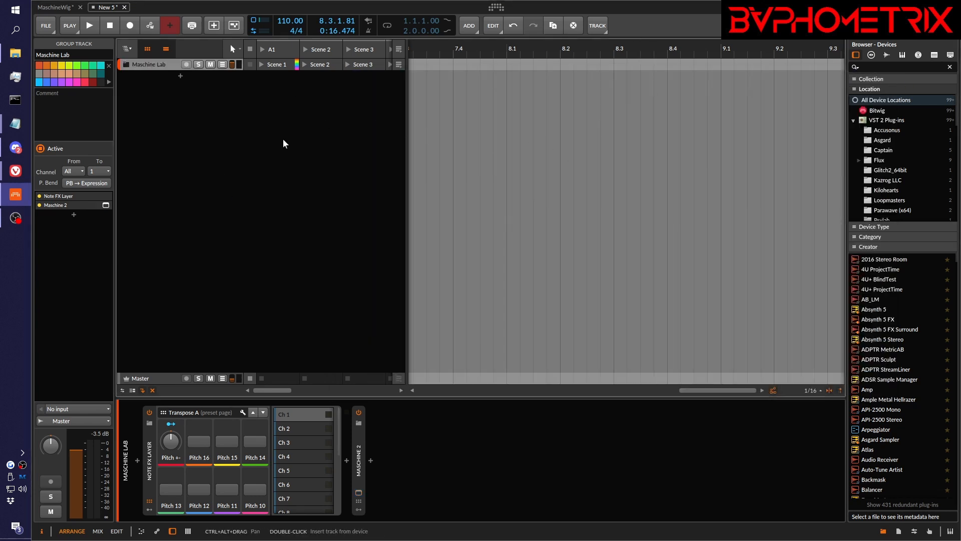
- Save the project as a template named My Maschine Template and close it, returning to the MaschineWig project
left_click(52, 27)
left_click(80, 120)
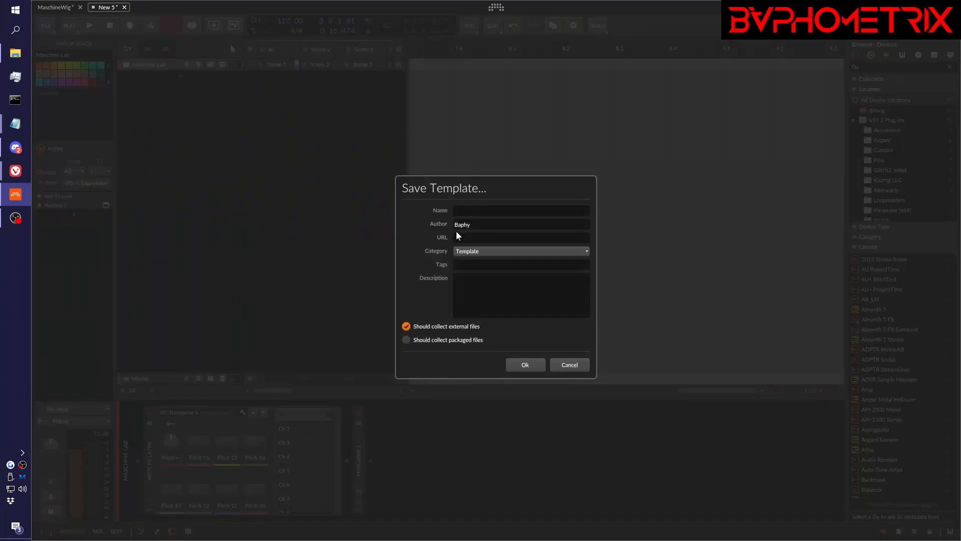
type("My Maschine Template")
left_click(533, 364)
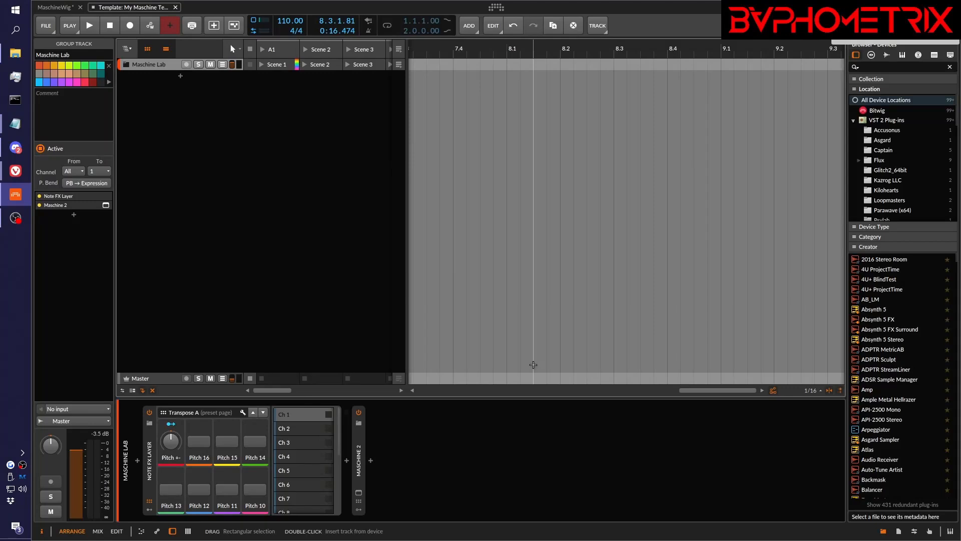
left_click(176, 7)
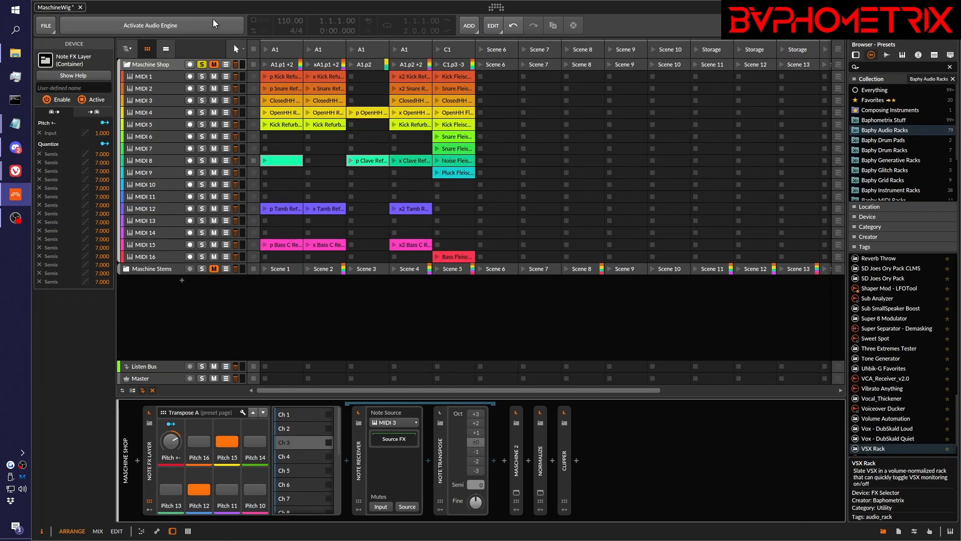
- Open My Maschine Template from the saved templates and activate the audio engine for the new project
left_click(496, 7)
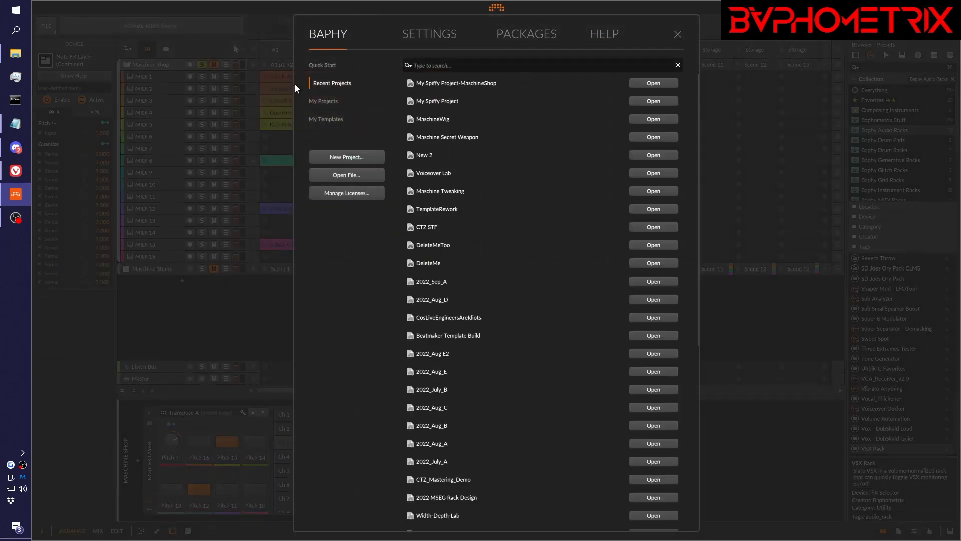
left_click(328, 119)
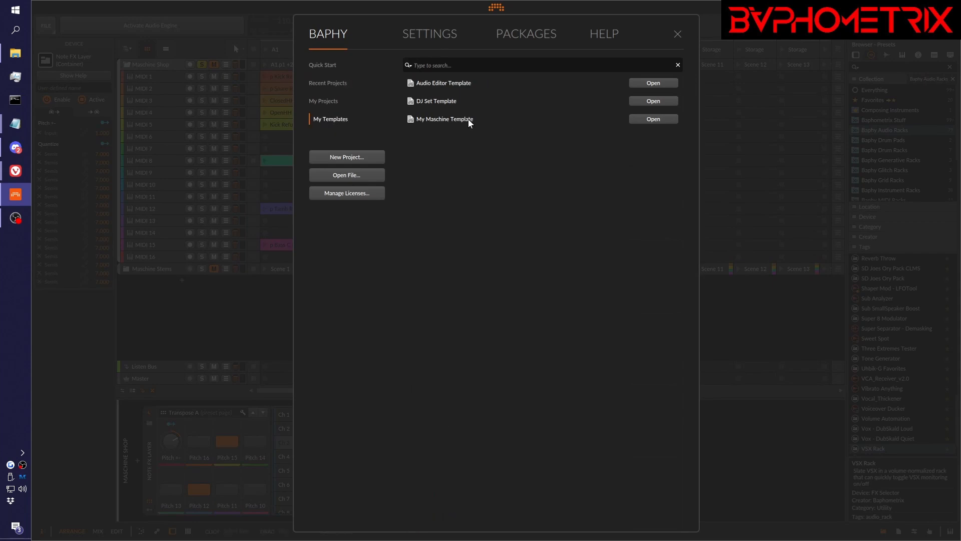
left_click(644, 124)
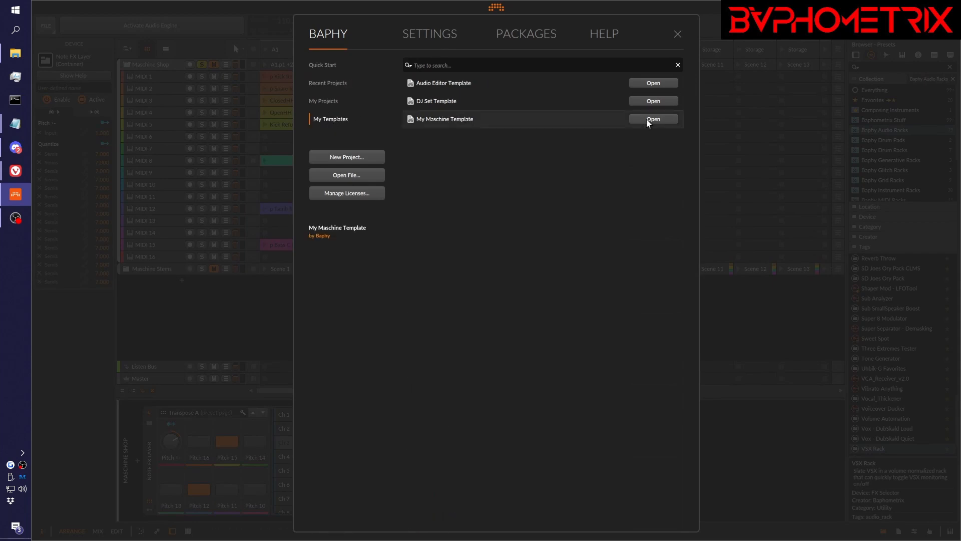
left_click(647, 119)
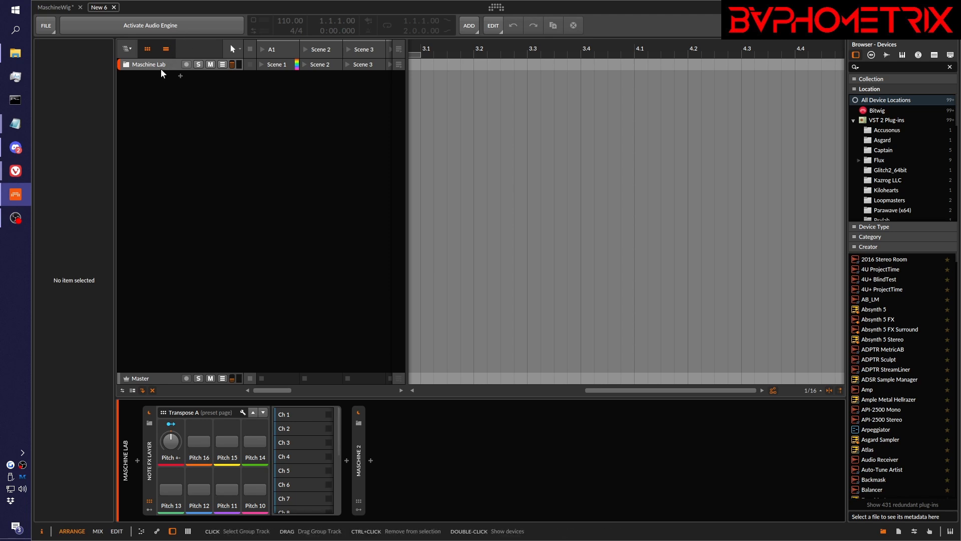
left_click(143, 25)
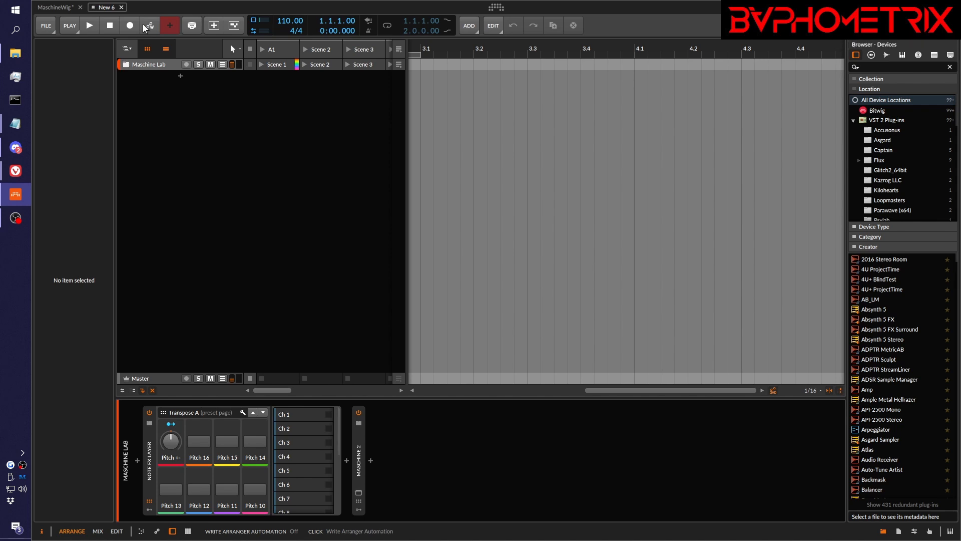
- Unfold the Maschine Lab group, hide the arranger timeline, and open the group's Maschine 2 plug-in window
left_click(127, 65)
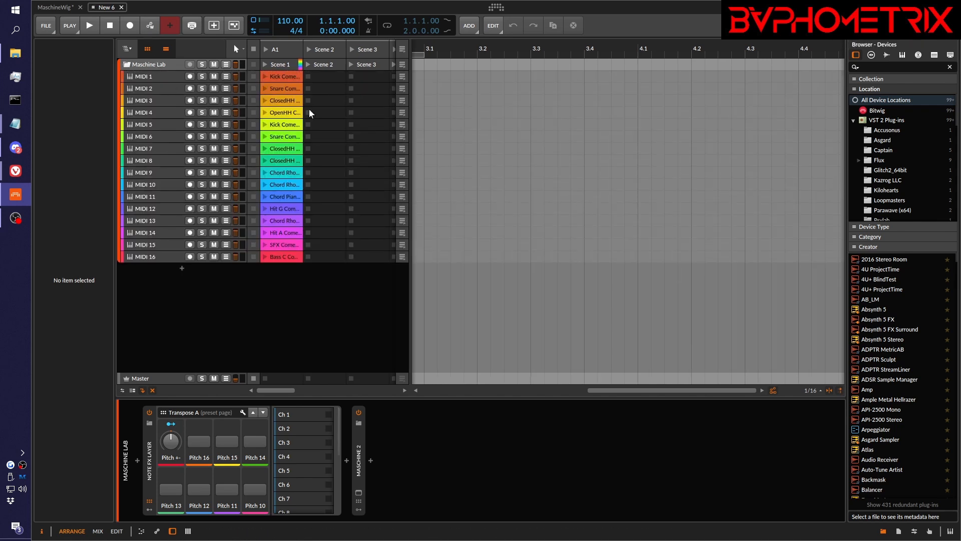
left_click(169, 62)
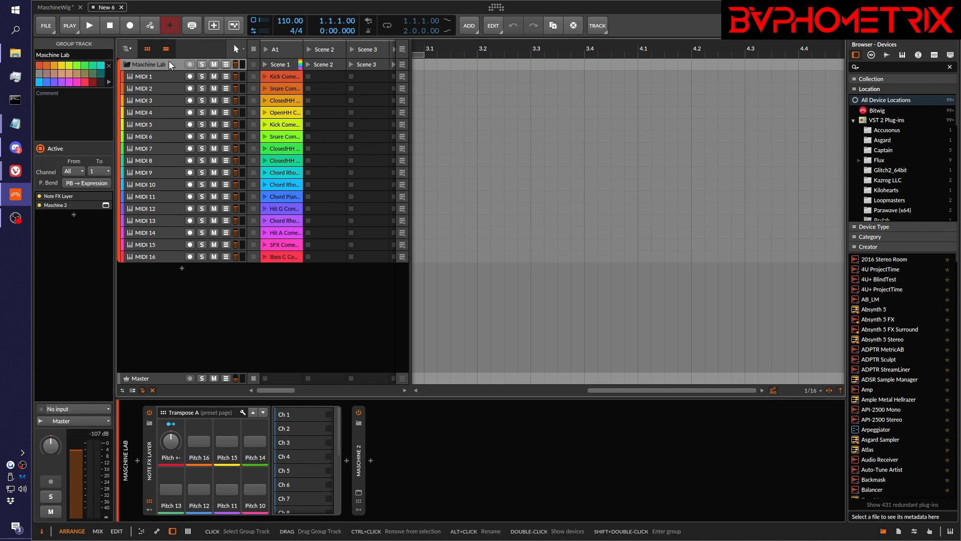
left_click(163, 48)
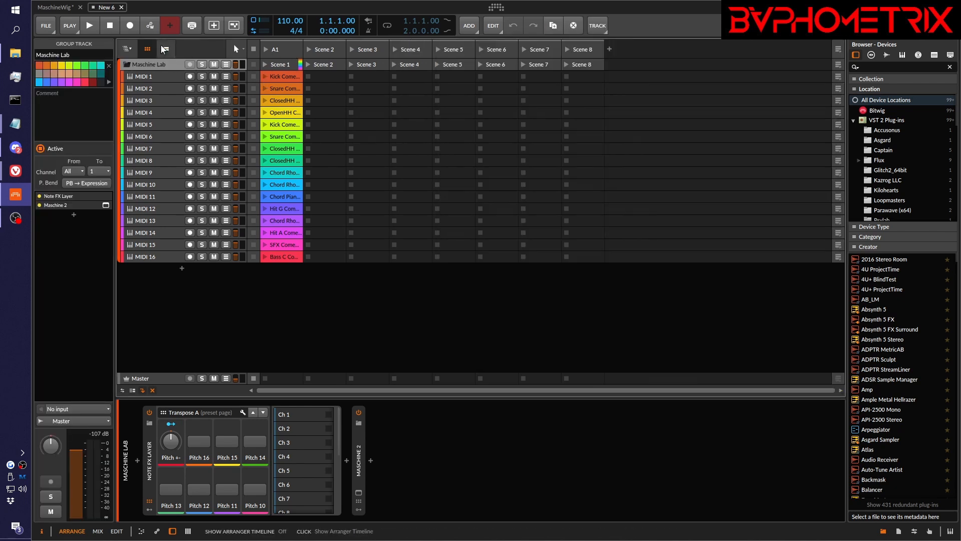
left_click(106, 205)
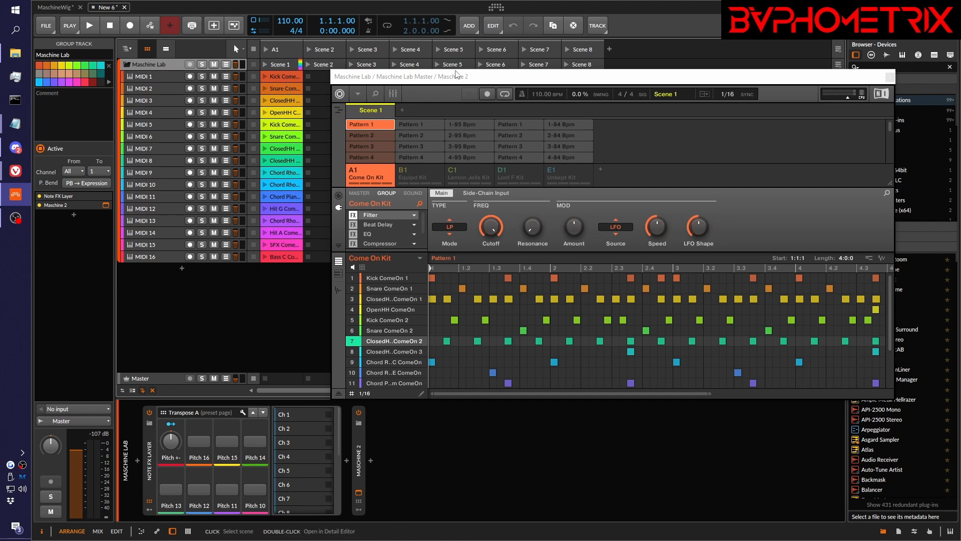
left_click_drag(451, 78, 512, 110)
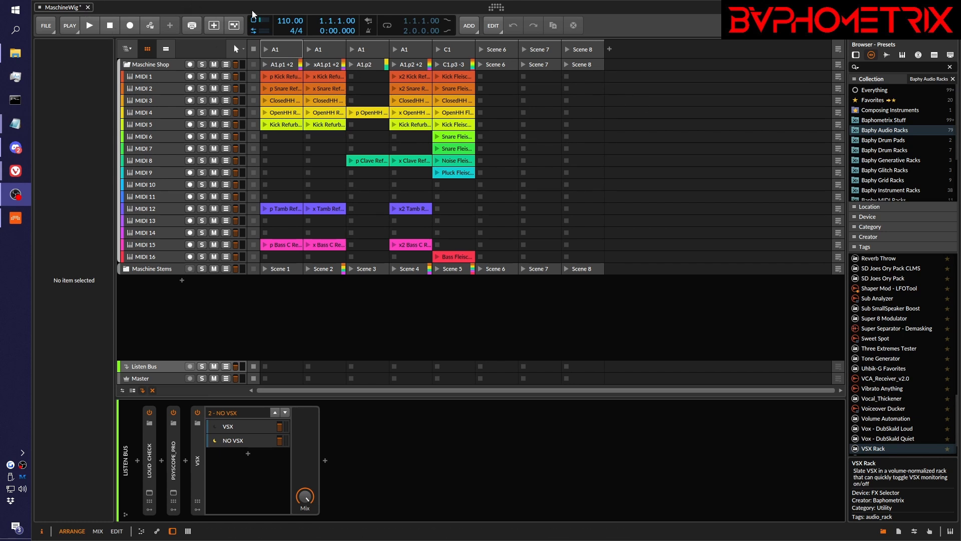
- In the MaschineWig project, audition Refurbish Kit's 1-118 Bpm pattern in Maschine Shop's Maschine 2 plug-in, closing its window when done
left_click(156, 64)
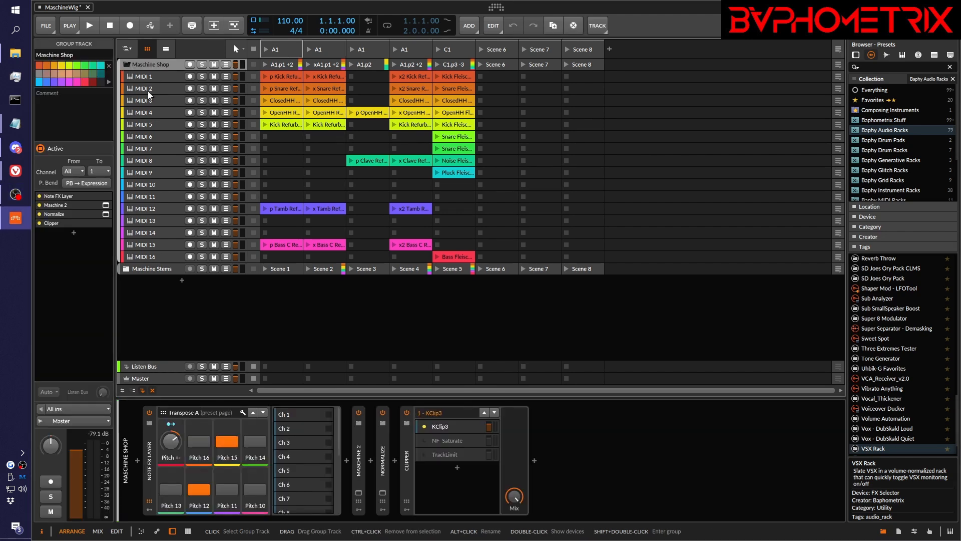
left_click(105, 205)
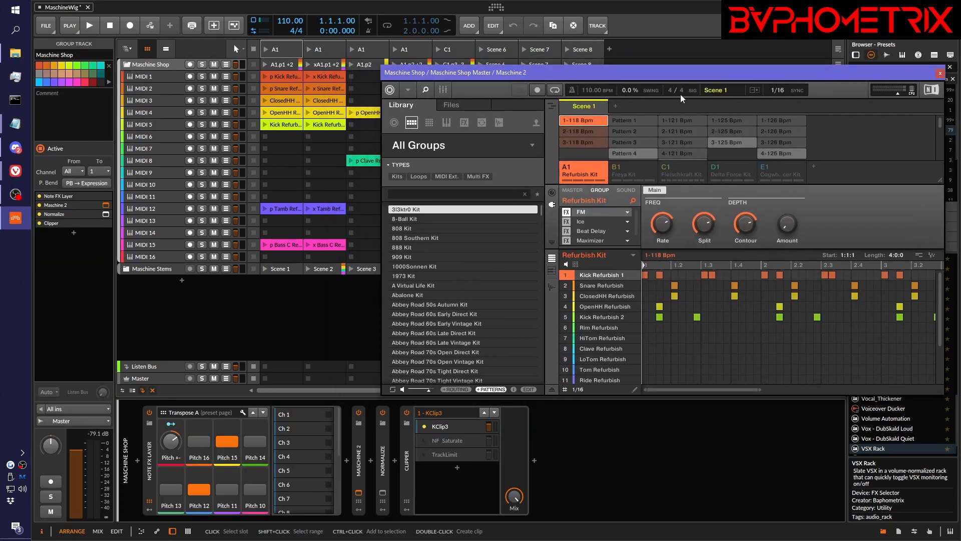
key("space")
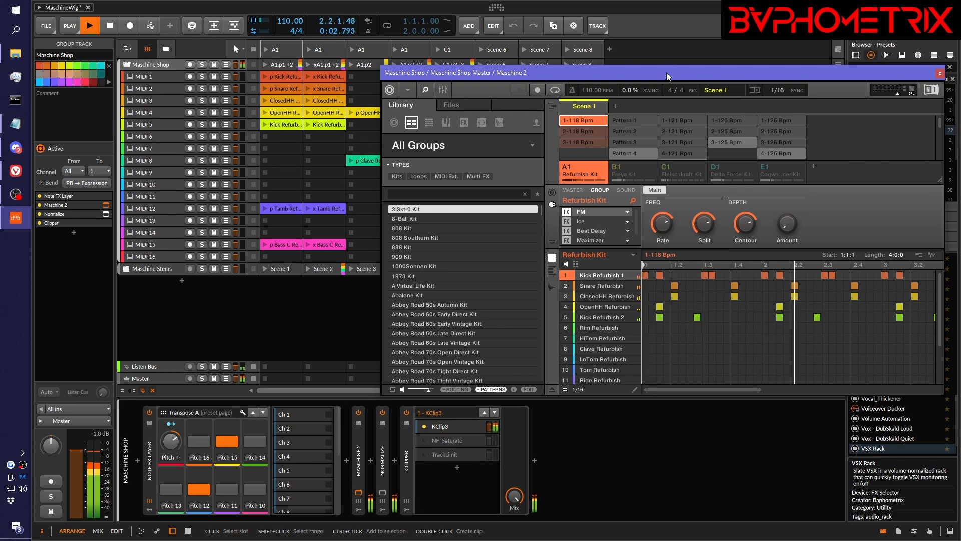
key("space")
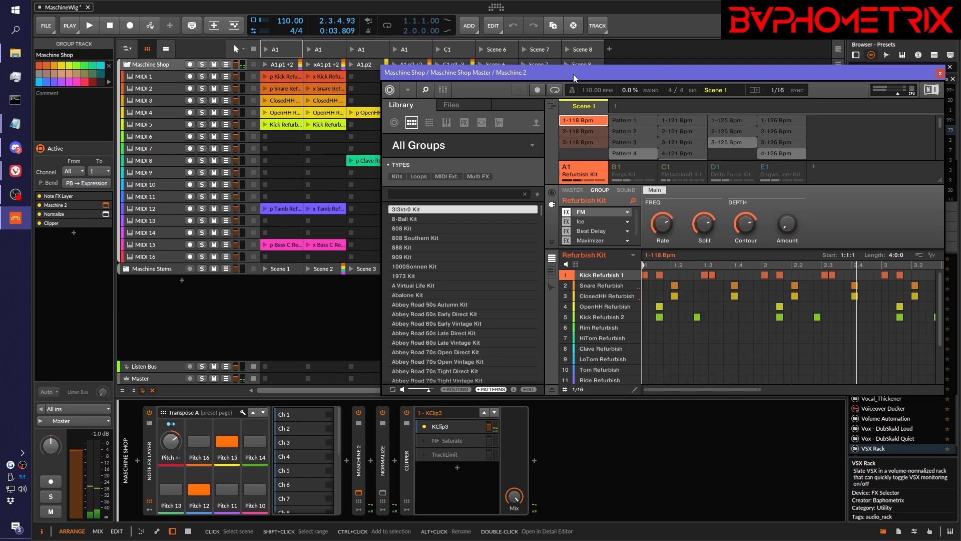
left_click_drag(572, 73, 519, 59)
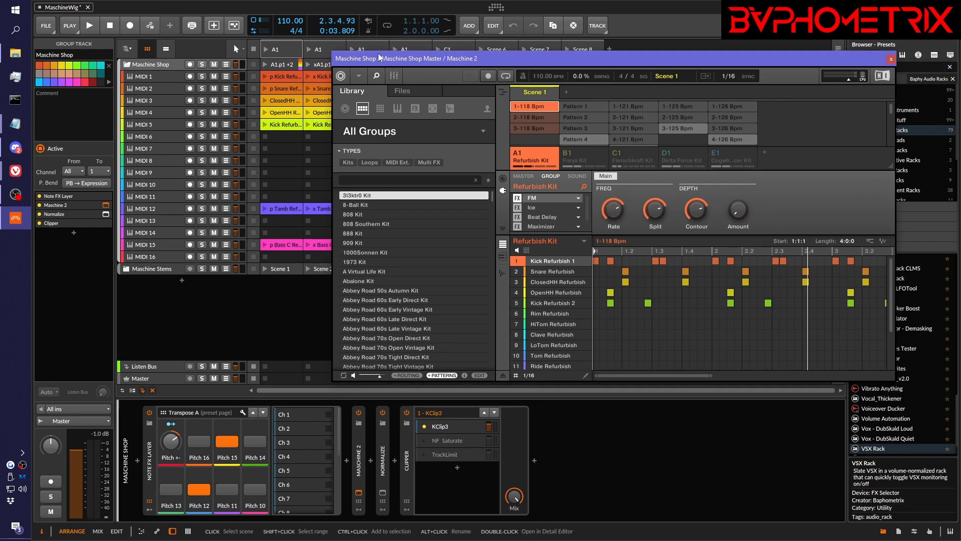
left_click_drag(449, 58, 527, 142)
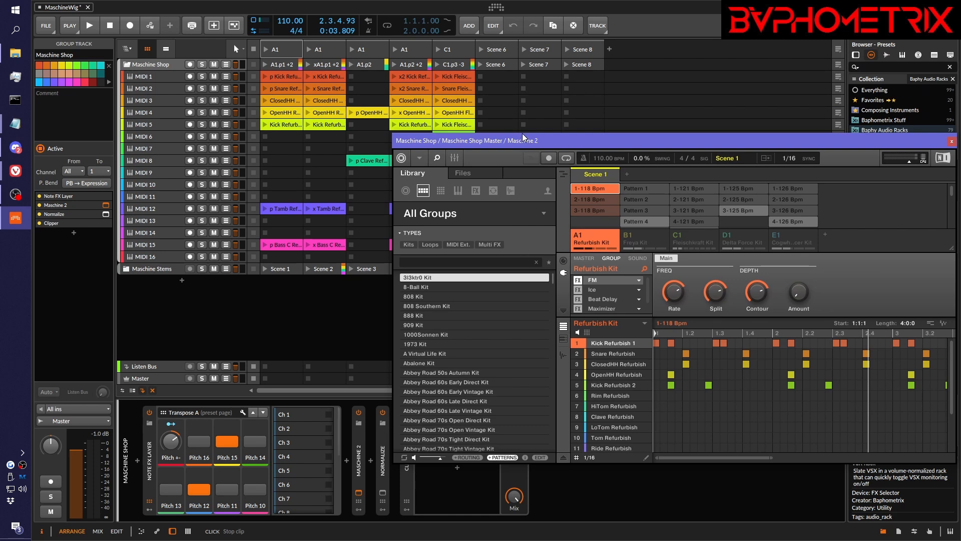
left_click_drag(527, 141, 462, 79)
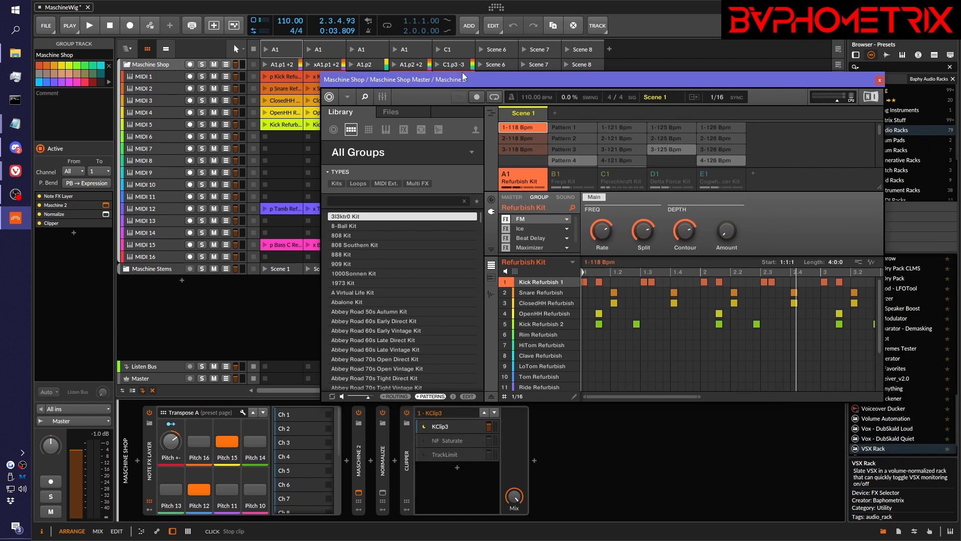
left_click(879, 81)
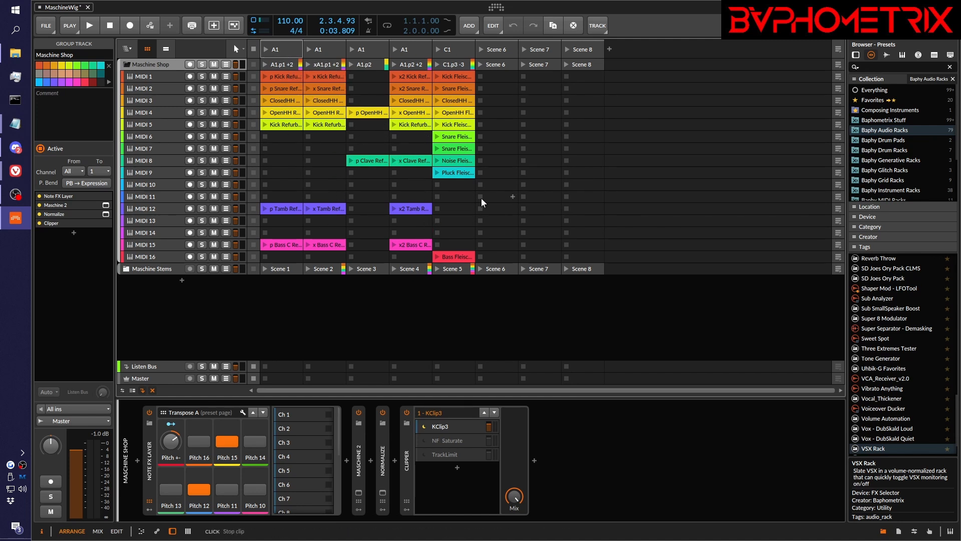
- Unfold the Maschine Stems group track and remove Refurbish Kit's 1-118 Bpm pattern from Scene 1 in Maschine 2
left_click(126, 269)
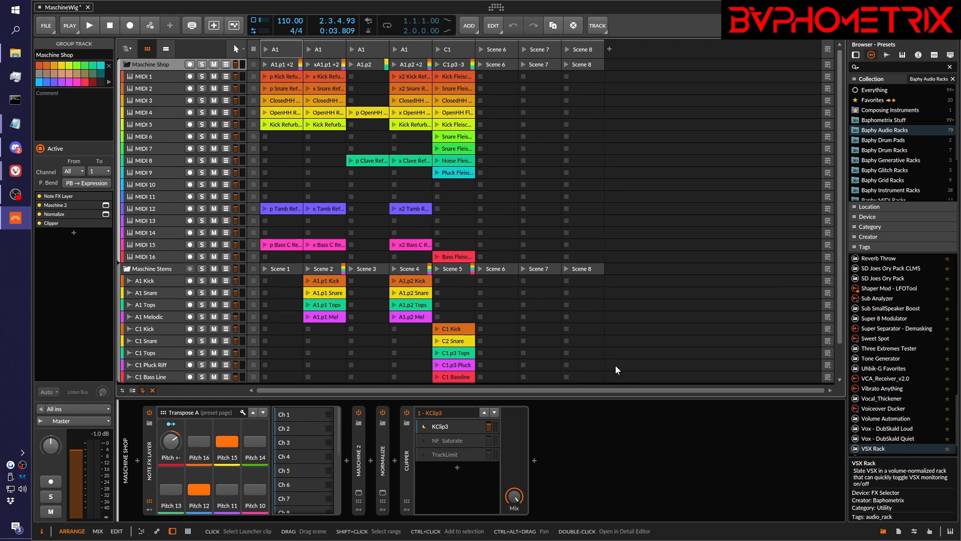
key("alt+Tab")
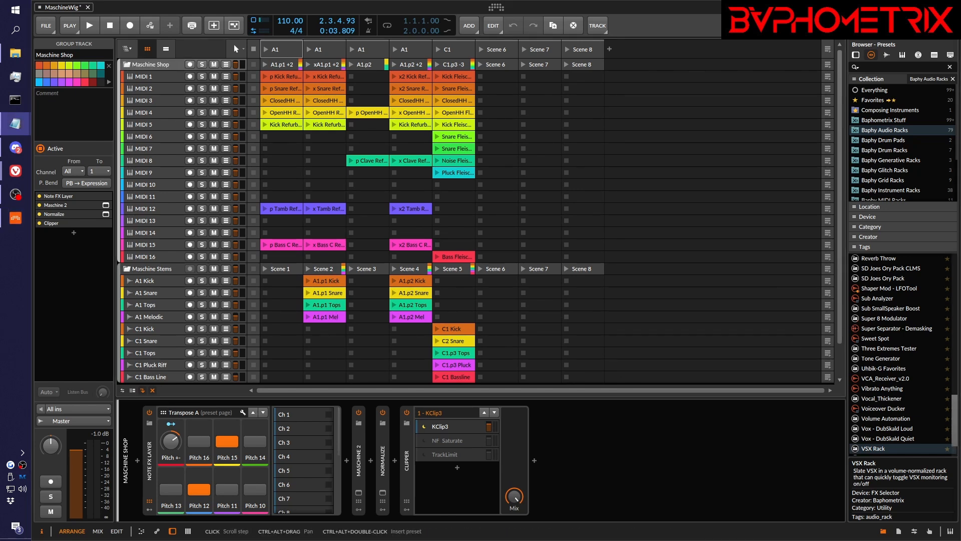
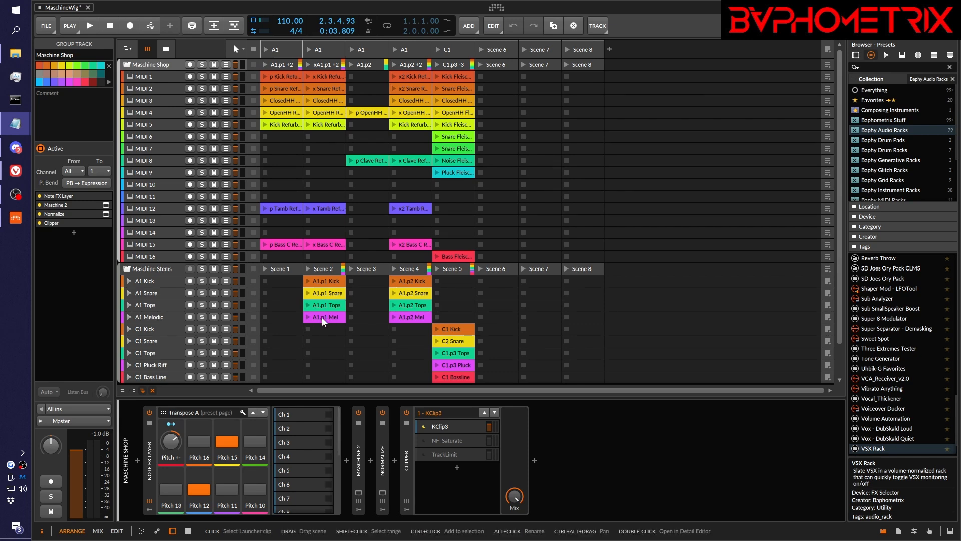
left_click(167, 63)
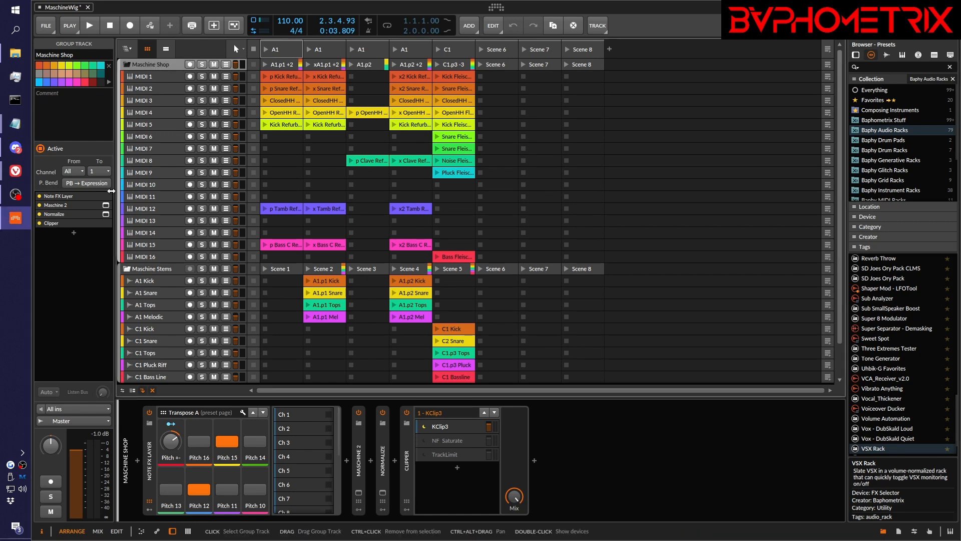
left_click(105, 205)
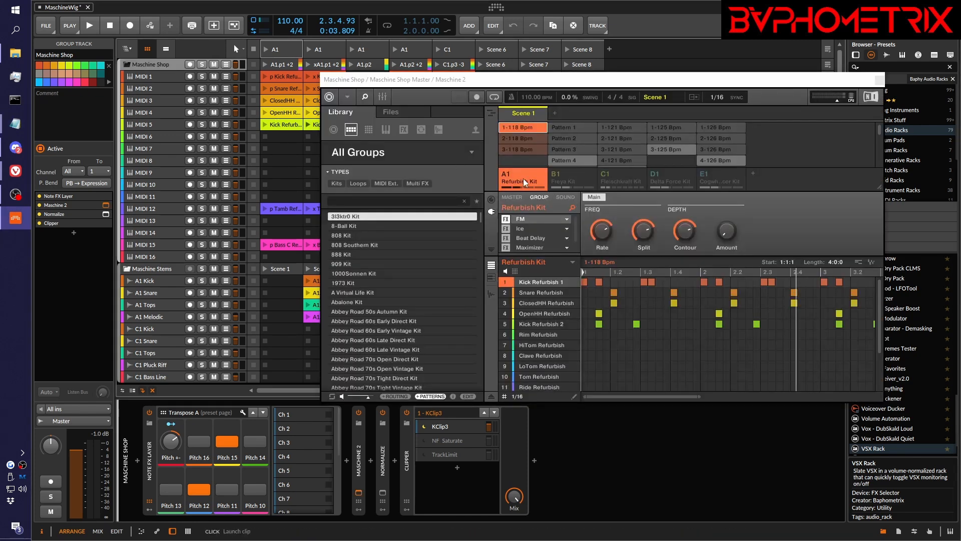
left_click(516, 124)
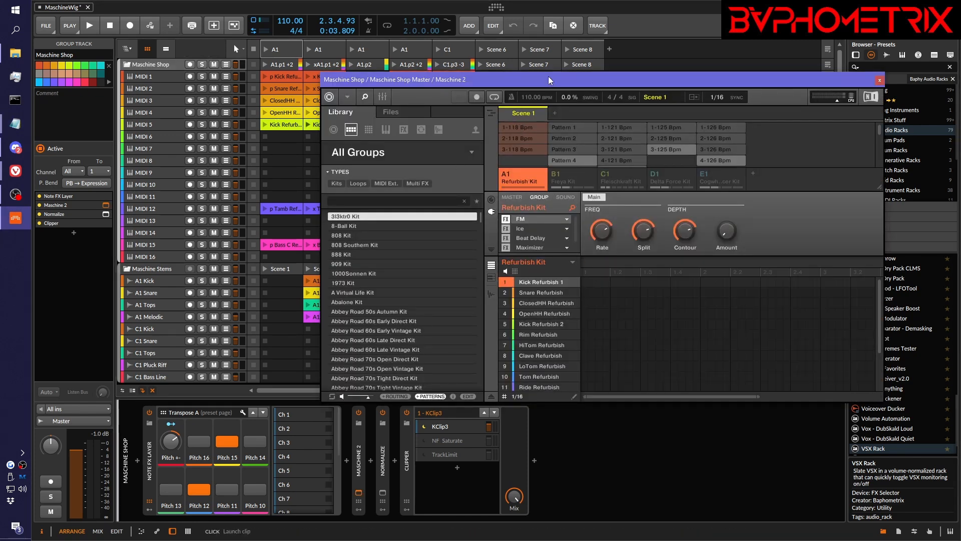
- Play the project to check Maschine without an active pattern, moving the plug-in window clear of the first clip columns
left_click(589, 5)
key("space")
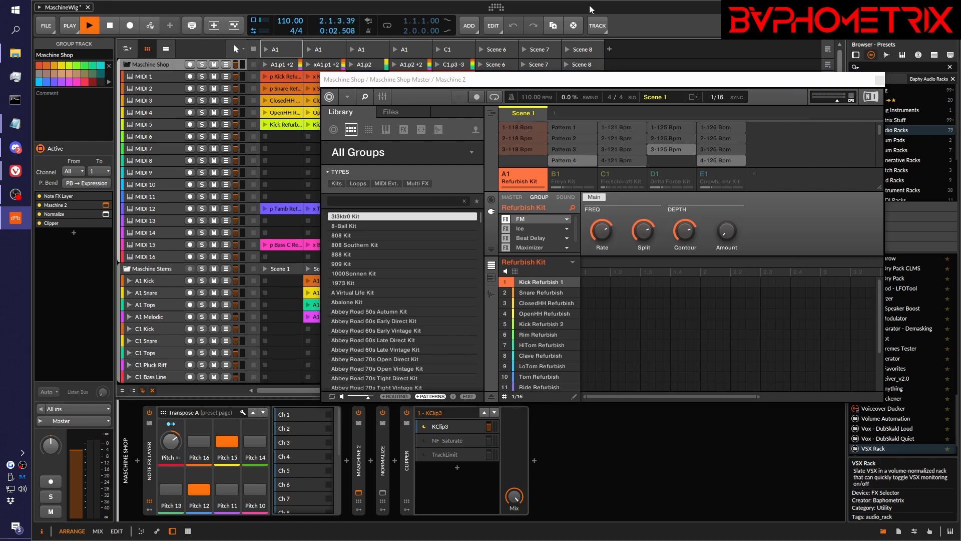
key("space")
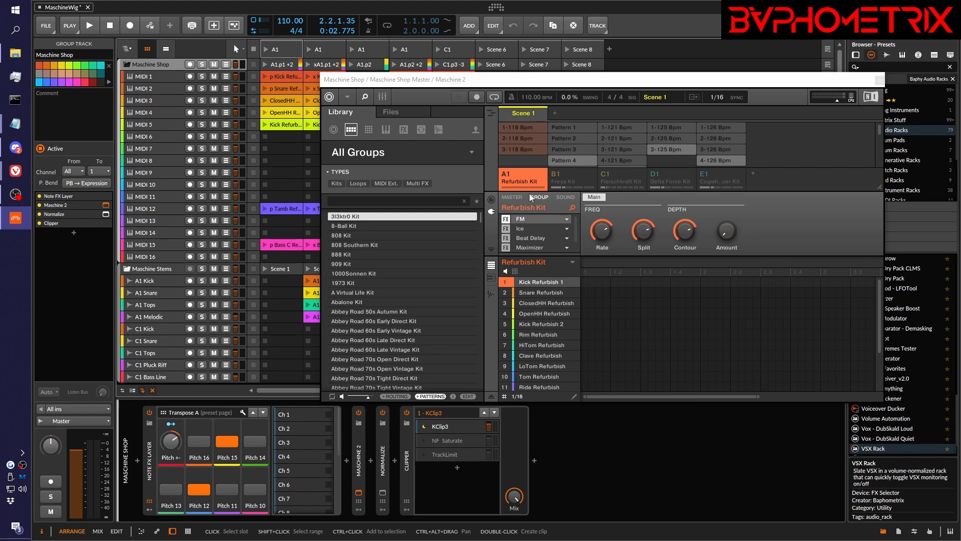
left_click_drag(609, 79, 720, 45)
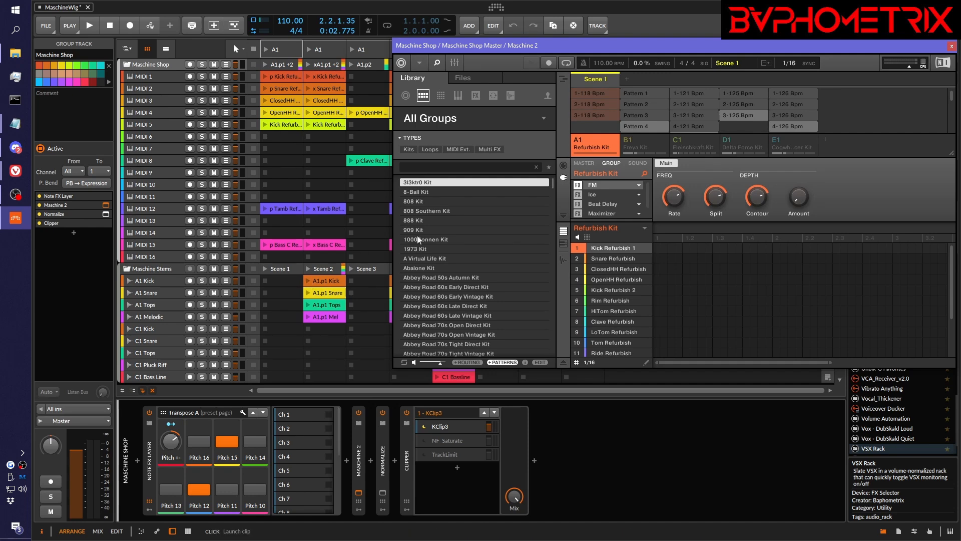
key("space")
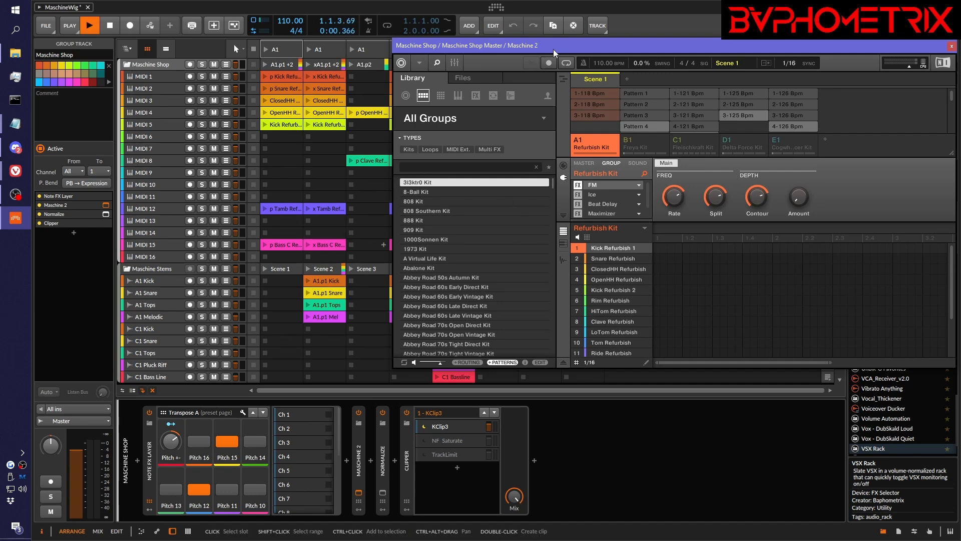
key("space")
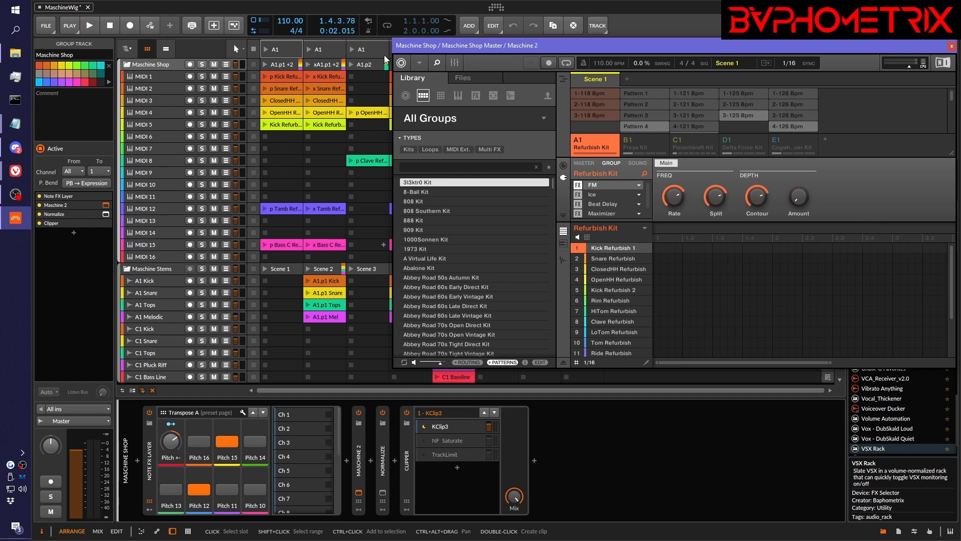
- Audition the xA1.p1+2 scene of the Maschine Shop group and stop all its clips
left_click(306, 64)
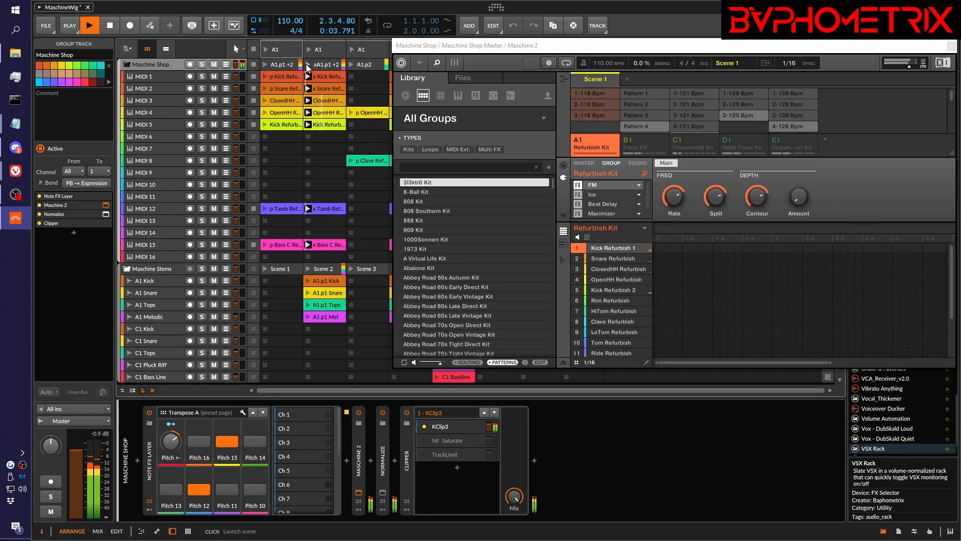
key("space")
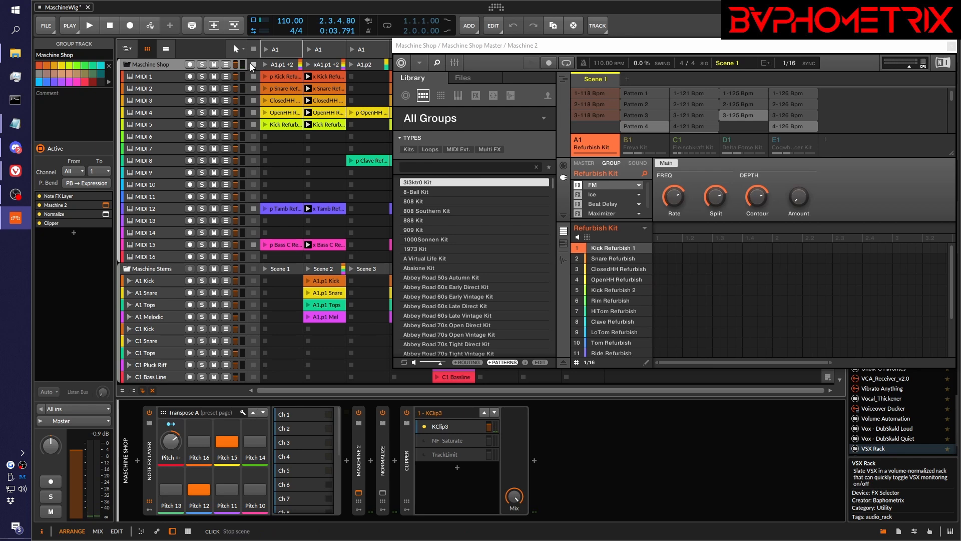
left_click(252, 66)
- Audition the x Kick Refurbish clip on MIDI 1 and the x Snare Refurbish clip on MIDI 2
left_click(308, 76)
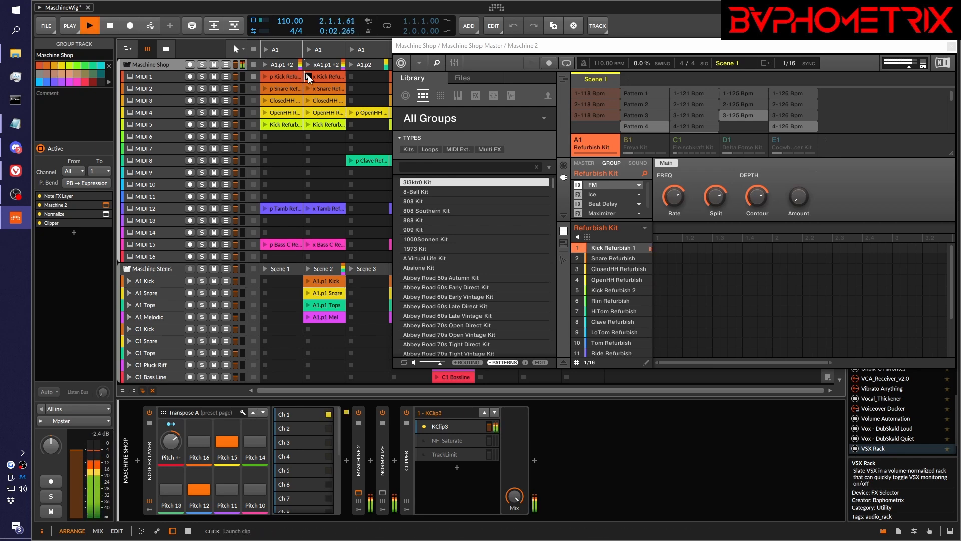
key("space")
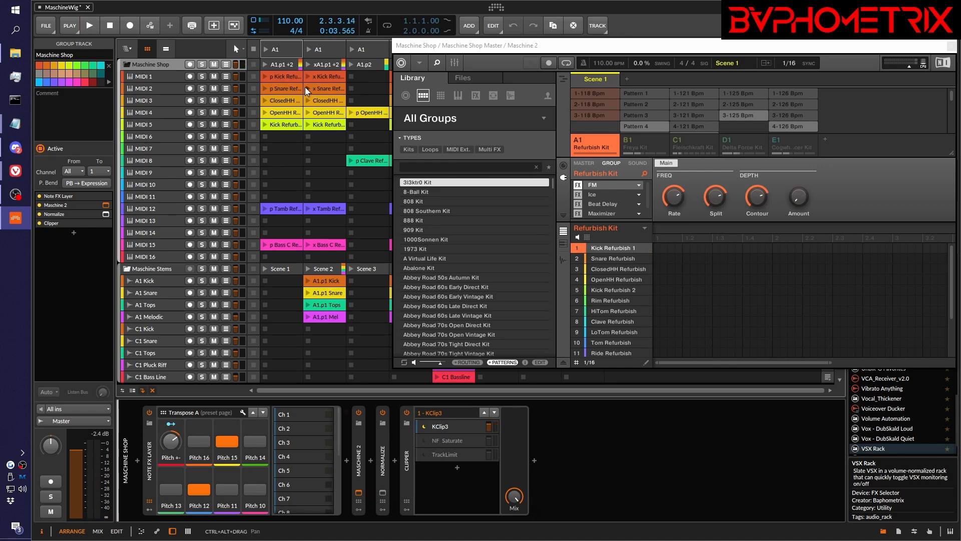
left_click(308, 88)
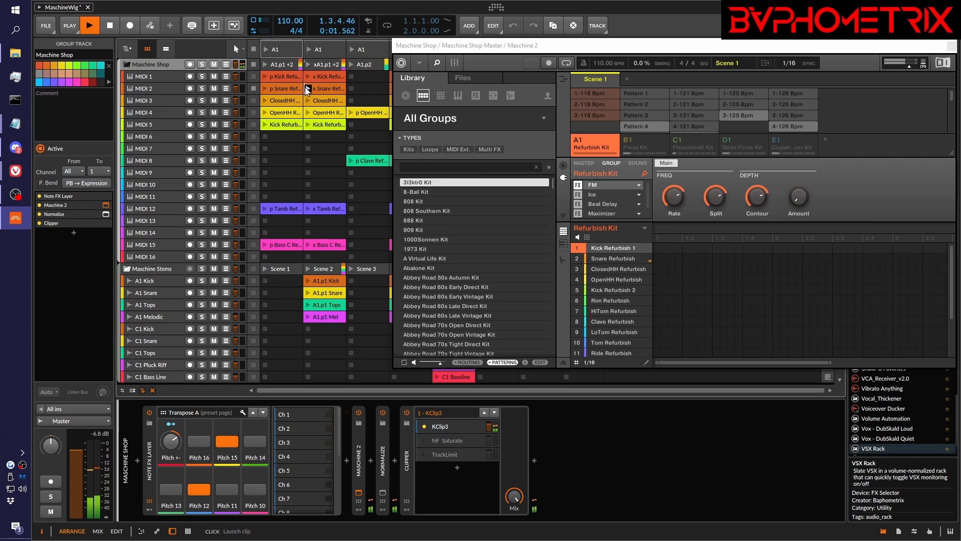
key("space")
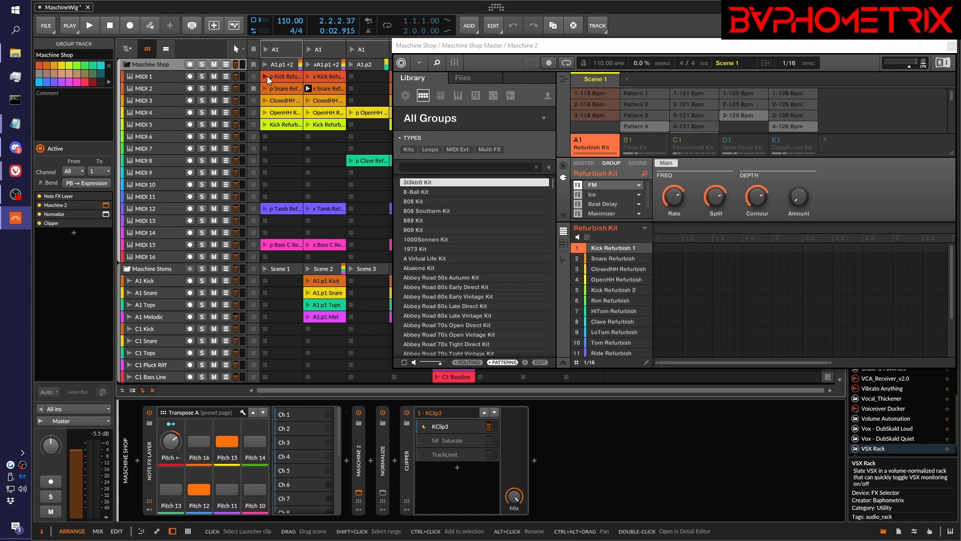
- Audition the stem clips A1.p1 Kick, Snare, Tops and Mel in the Maschine Stems group, layering them one after another
left_click(308, 281)
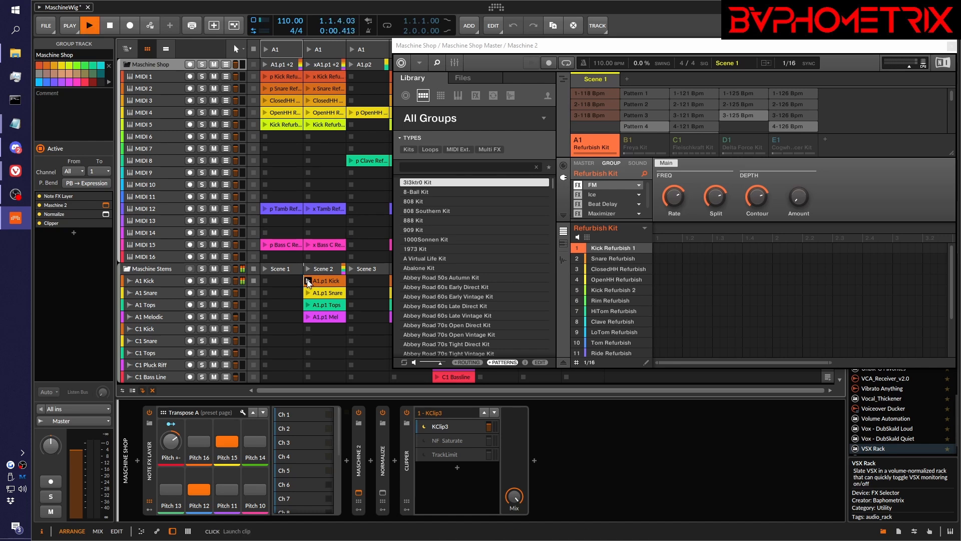
key("space")
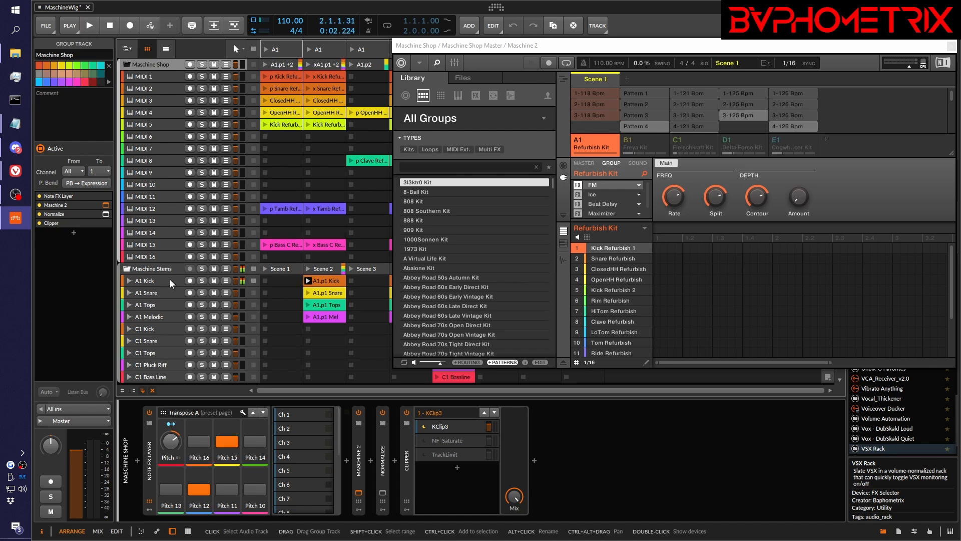
left_click(169, 280)
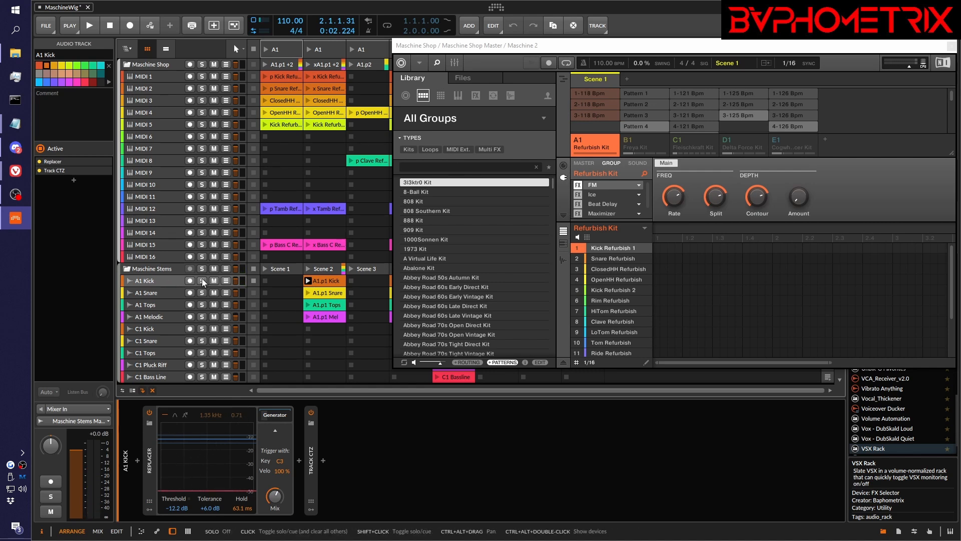
left_click(313, 292)
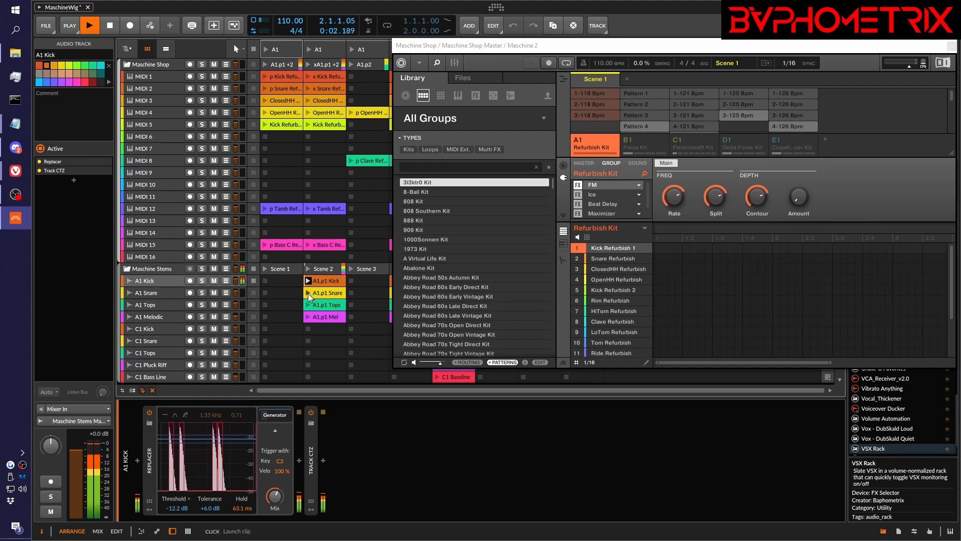
left_click(309, 294)
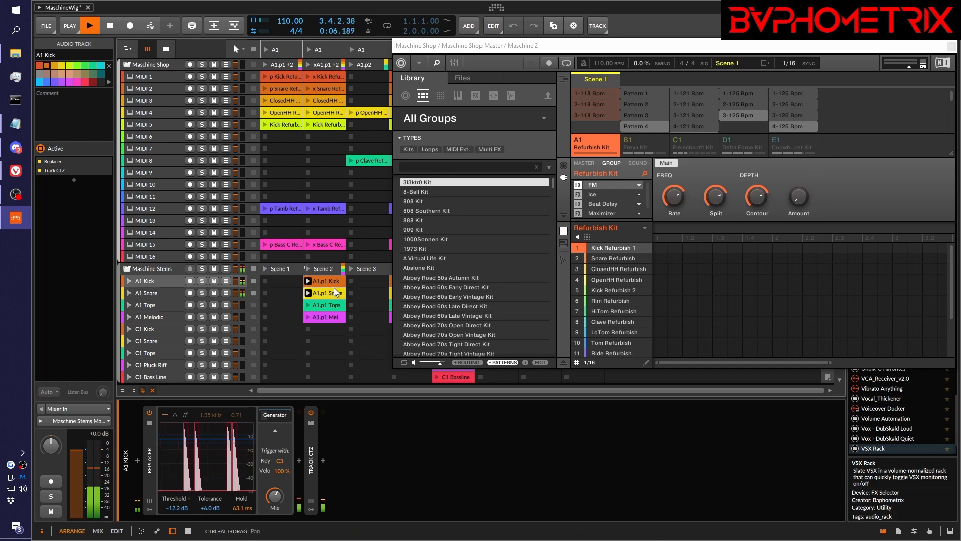
left_click(308, 305)
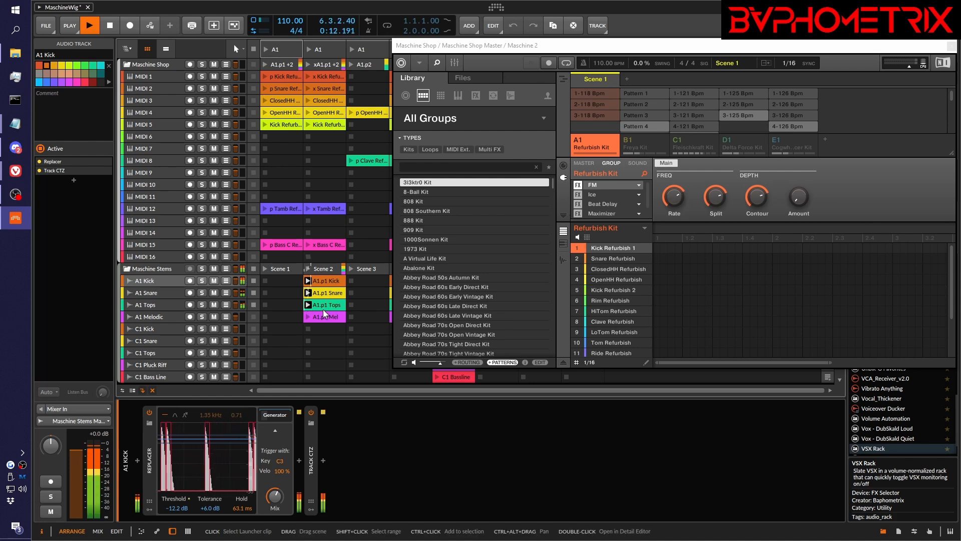
left_click(308, 316)
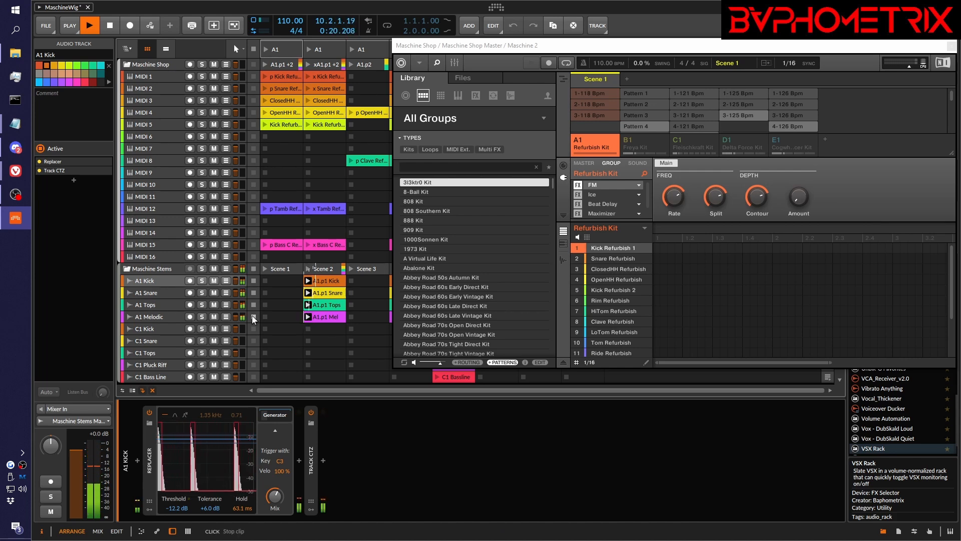
- Turn off the Infiltrator device on the A1 Melodic track, and stop playback and all Maschine Stems clips
left_click(175, 319)
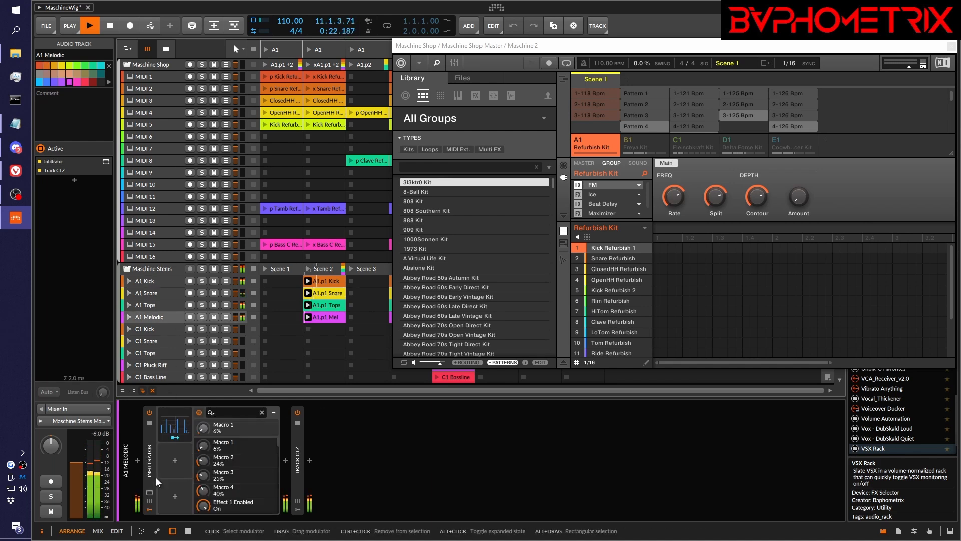
left_click(149, 413)
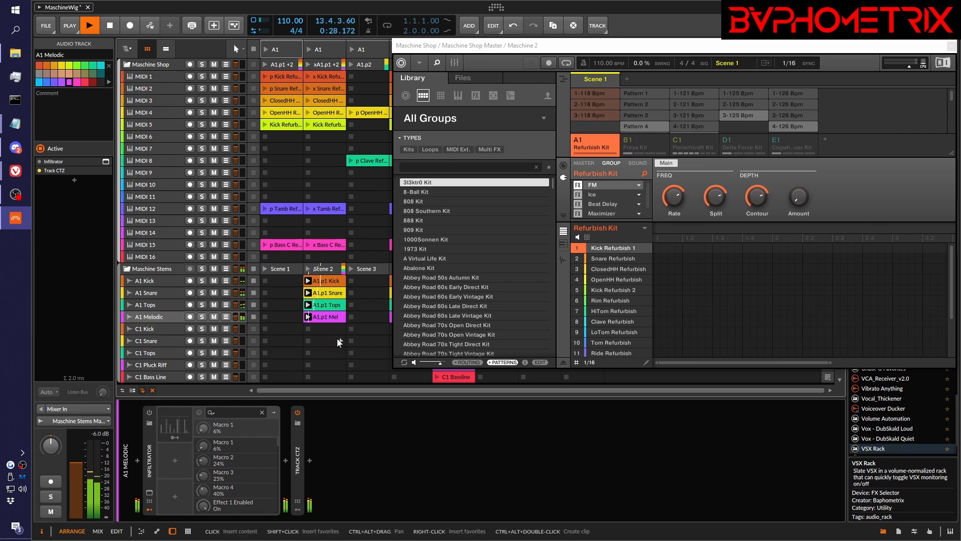
key("space")
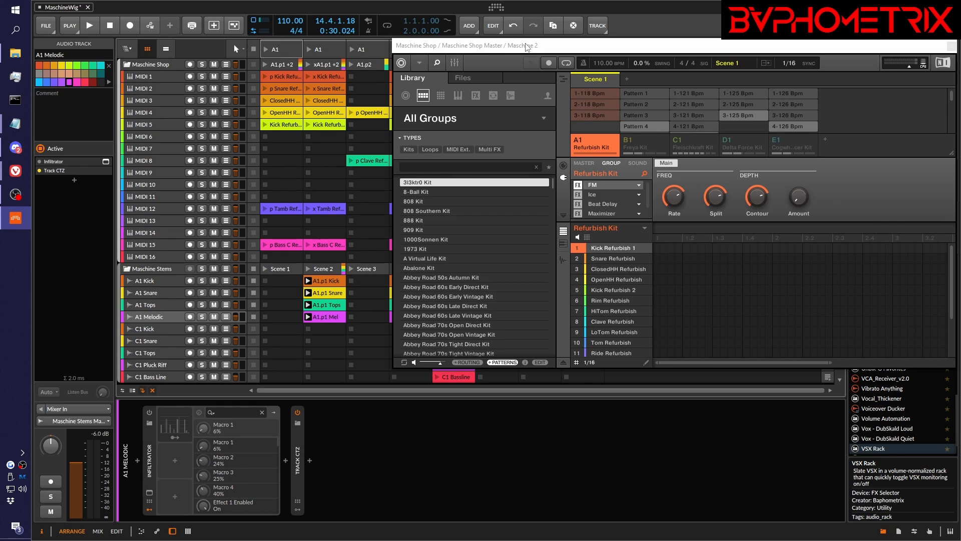
left_click_drag(527, 46, 681, 56)
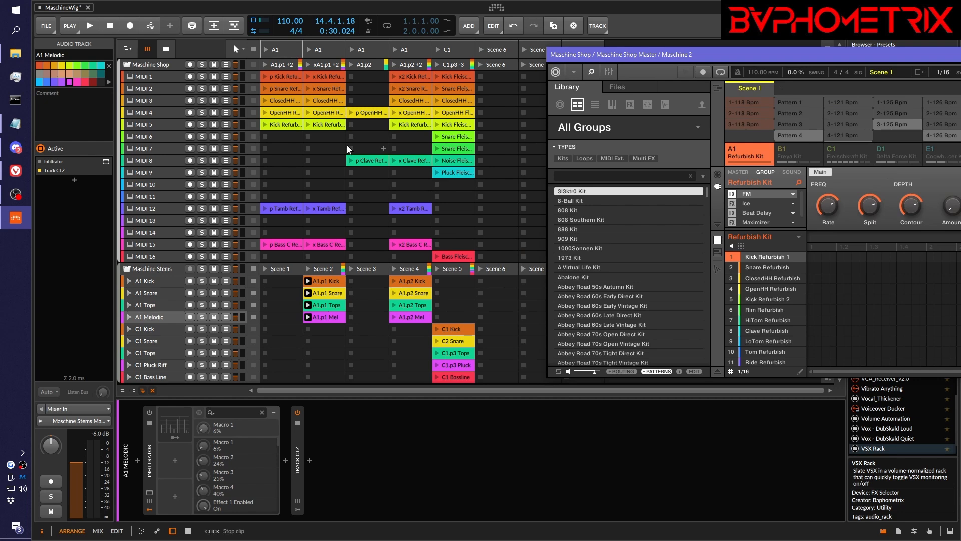
left_click(254, 269)
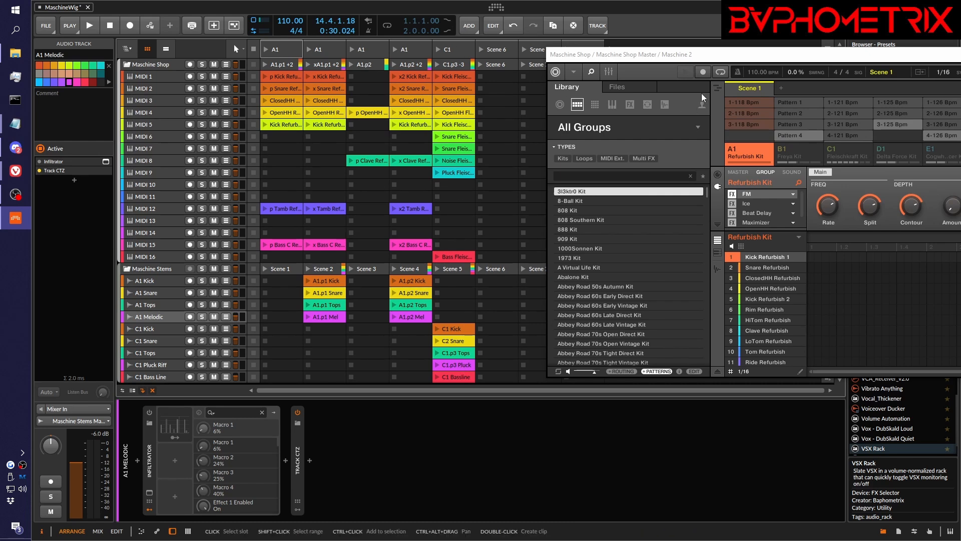
- Activate the Fleischkraft Kit's 3-121 Bpm pattern in Maschine 2, and move the plug-in window clear of the launcher's scene headers
left_click_drag(744, 55, 521, 51)
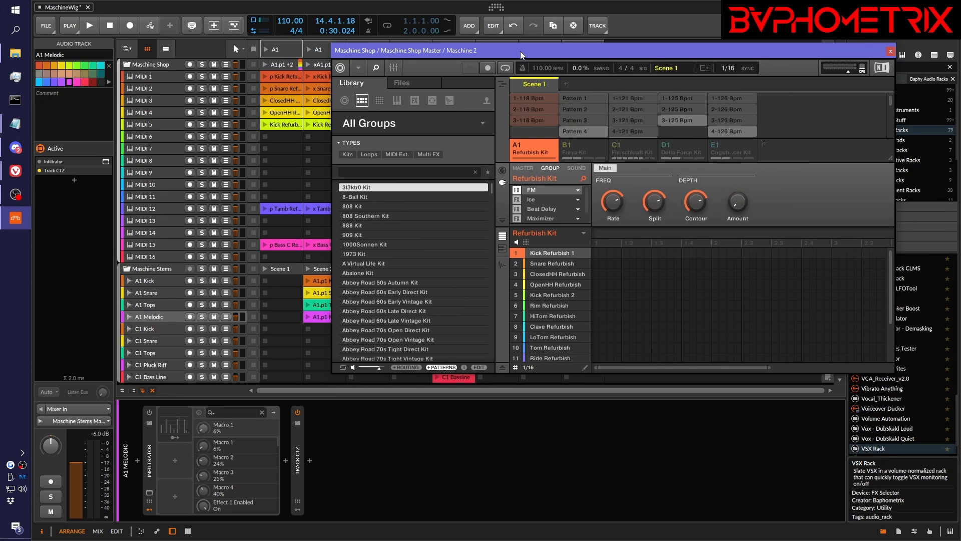
left_click(618, 145)
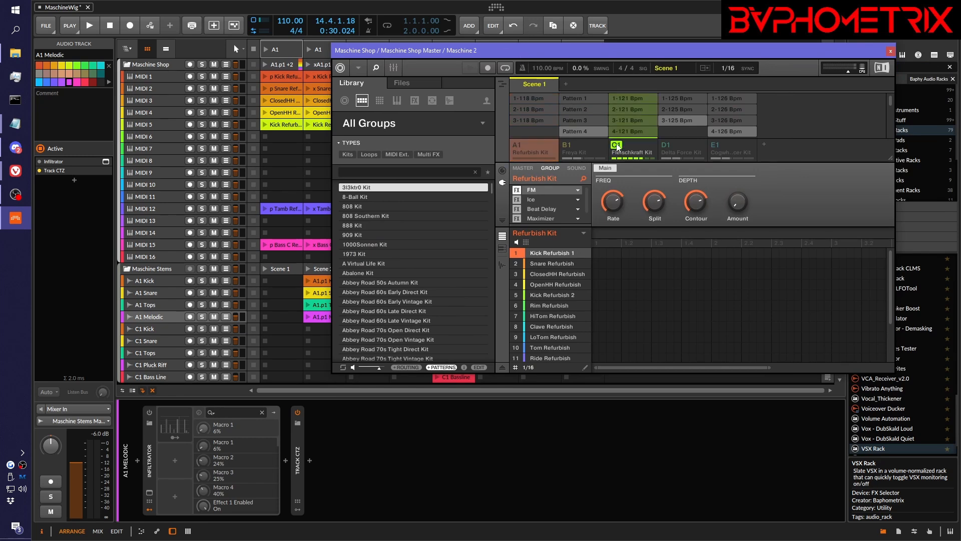
left_click(623, 121)
left_click_drag(606, 47, 599, 79)
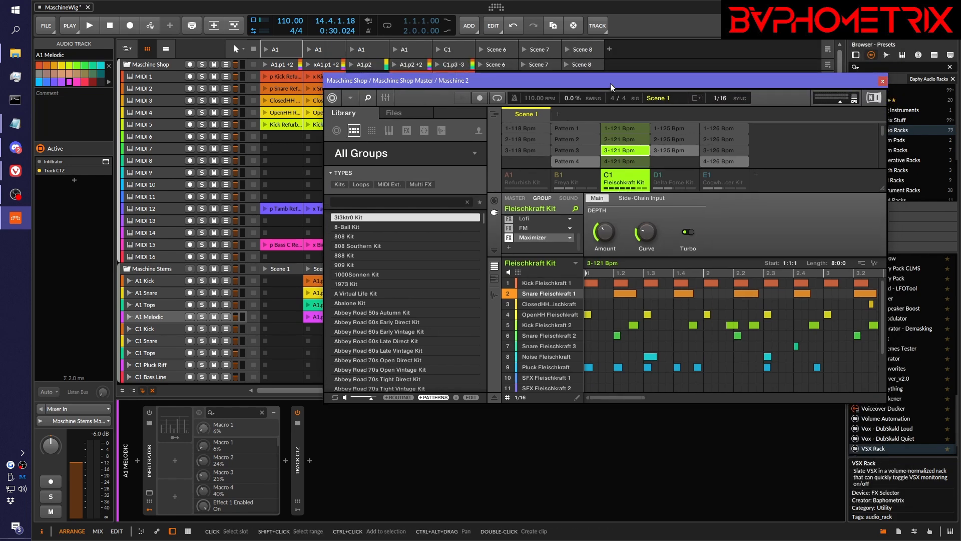
left_click_drag(613, 80, 662, 166)
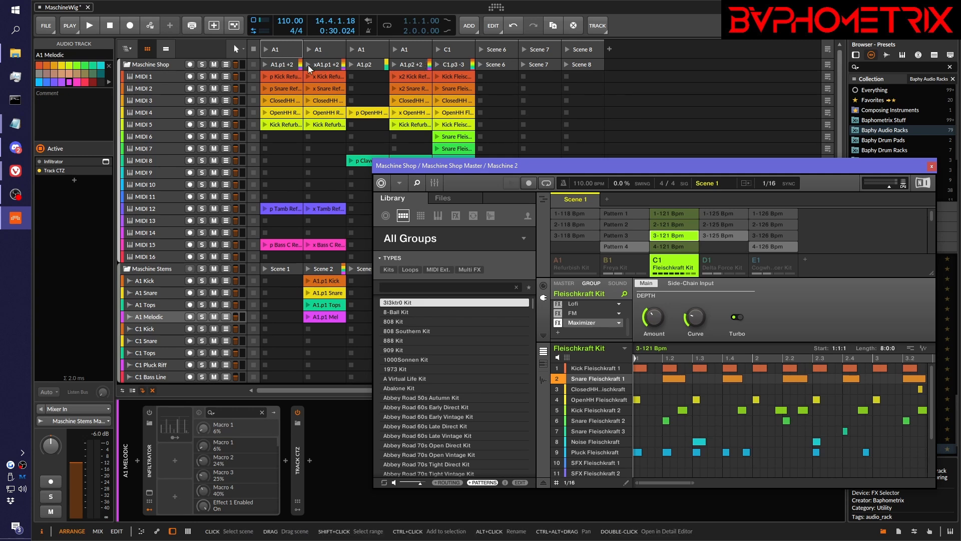
- Examine the comments of the C1 and C1.p3 -3 scenes for the keys, pitch shift and pattern notes
left_click(454, 65)
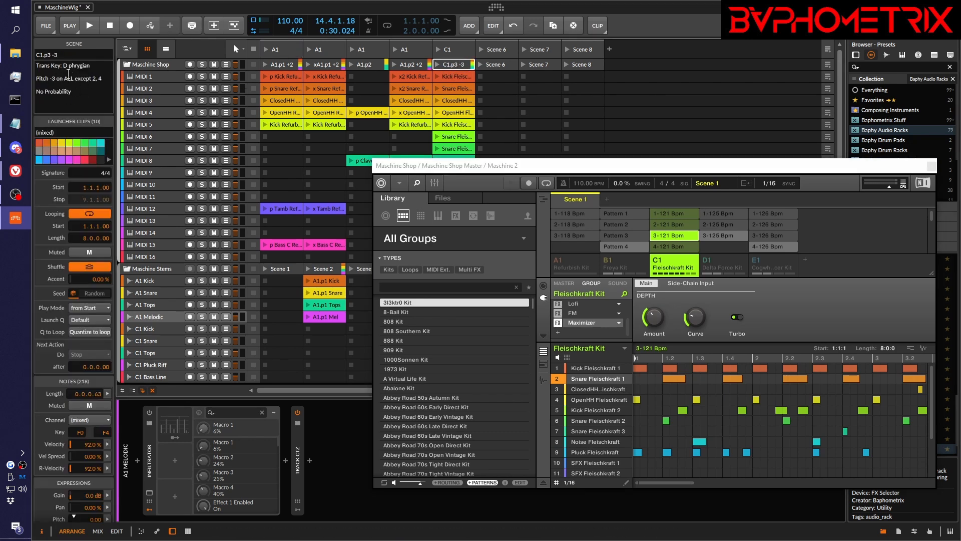
left_click(449, 51)
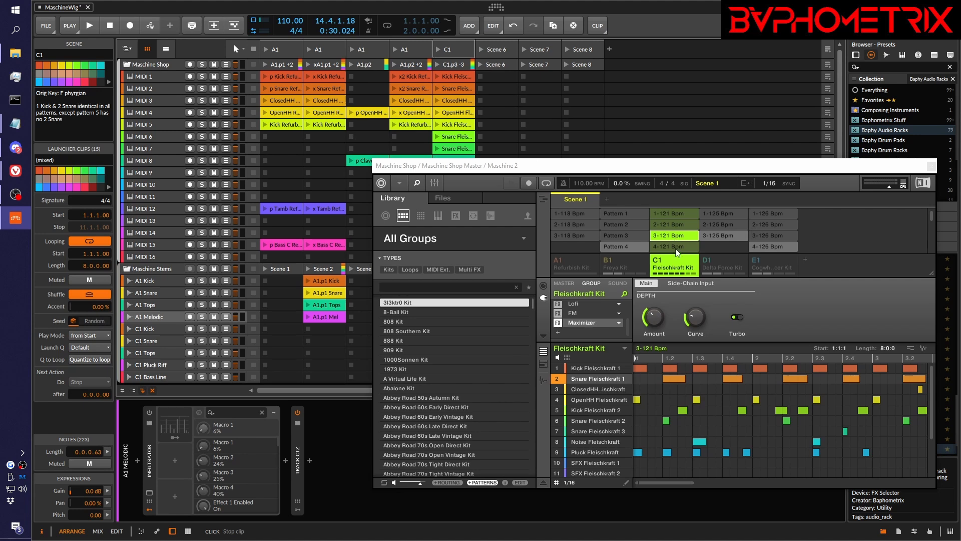
scroll(674, 240, "down", 2)
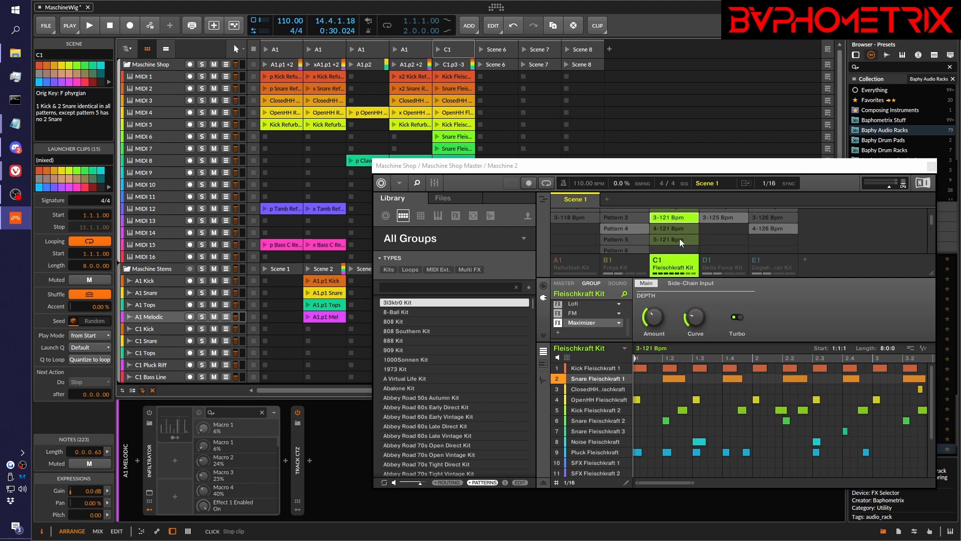
scroll(680, 238, "up", 2)
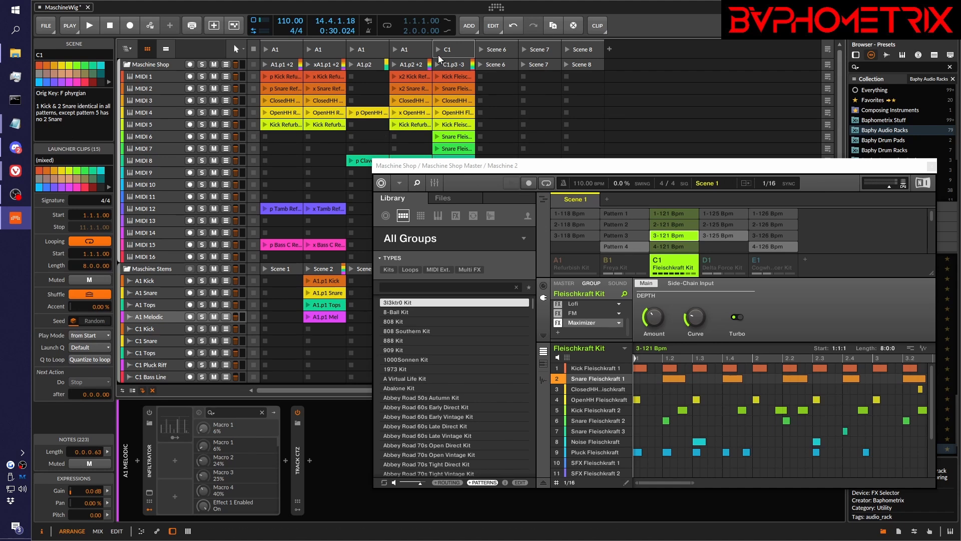
left_click(472, 67)
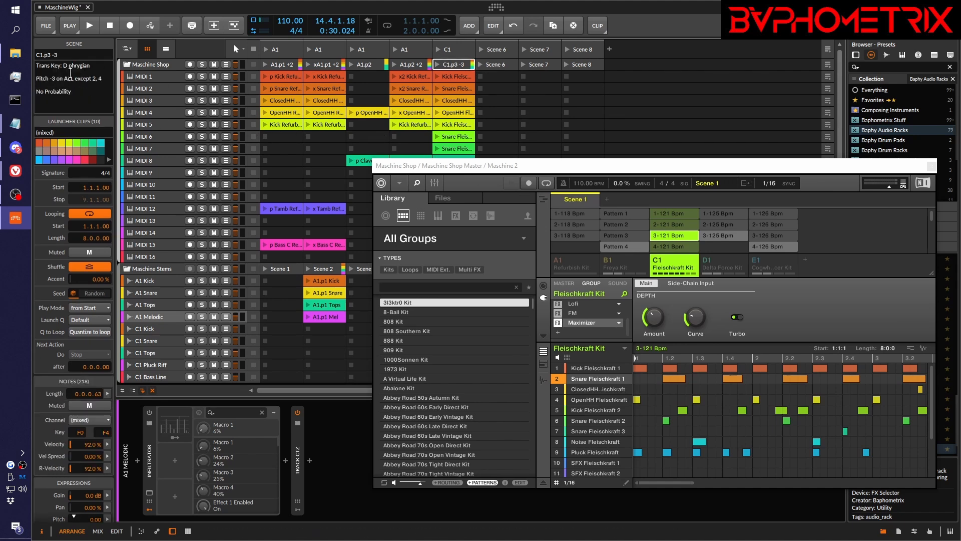
left_click(454, 48)
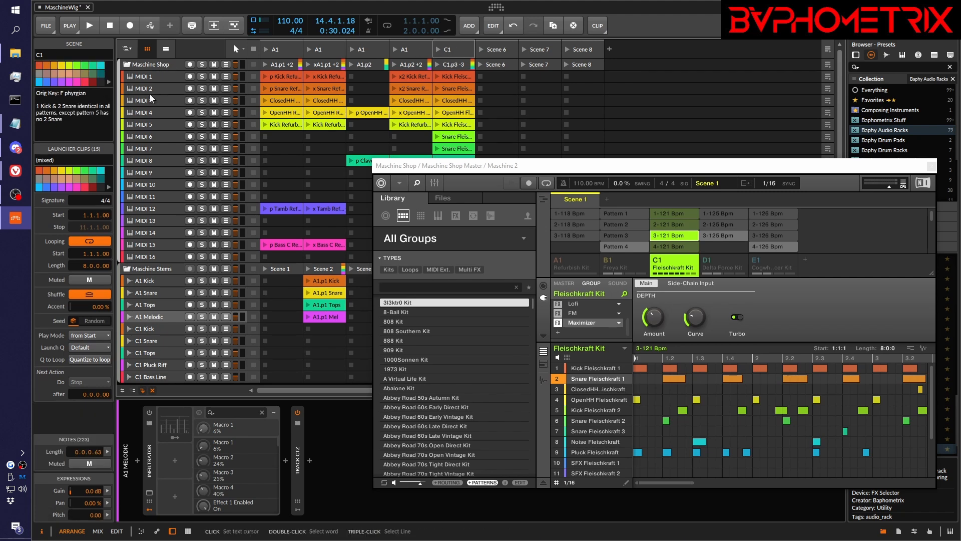
left_click(451, 64)
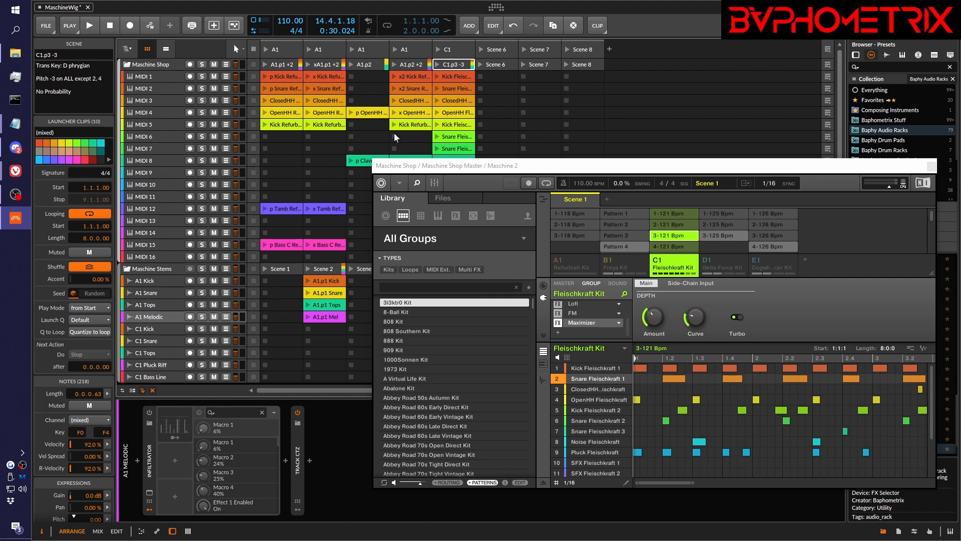
- In the Maschine Shop track's Note FX Layer, turn off Pitch 15 and Pitch 12 and turn on Pitch 1
left_click(167, 61)
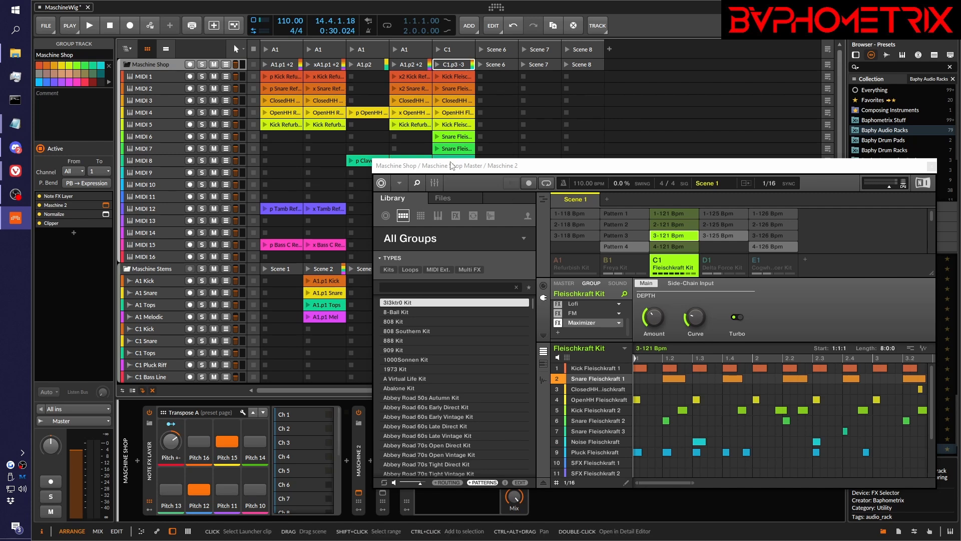
left_click_drag(452, 166, 539, 159)
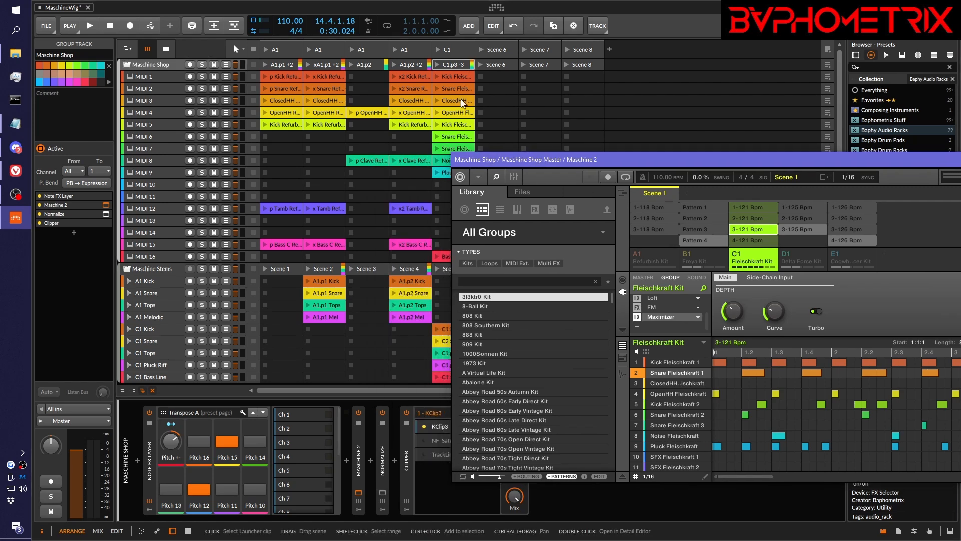
left_click(458, 65)
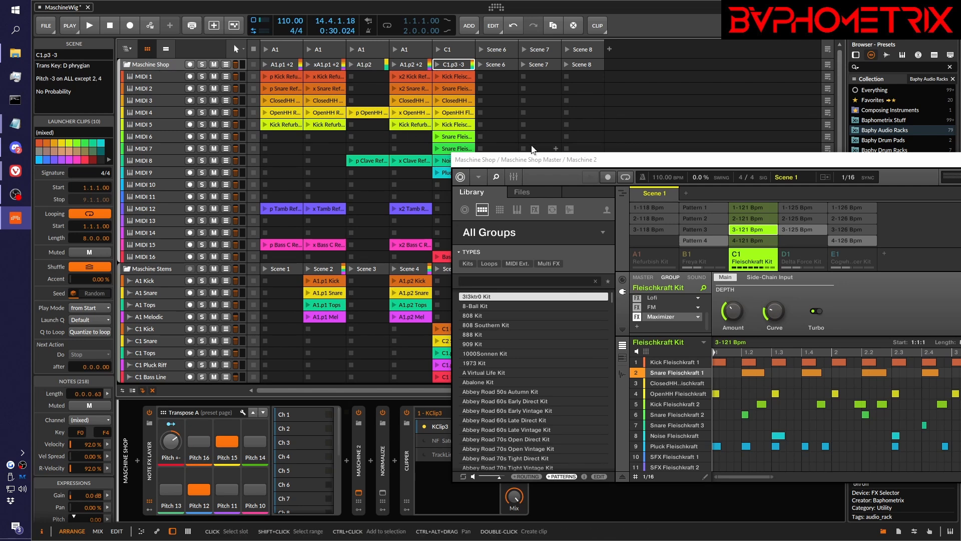
left_click(227, 441)
left_click(202, 488)
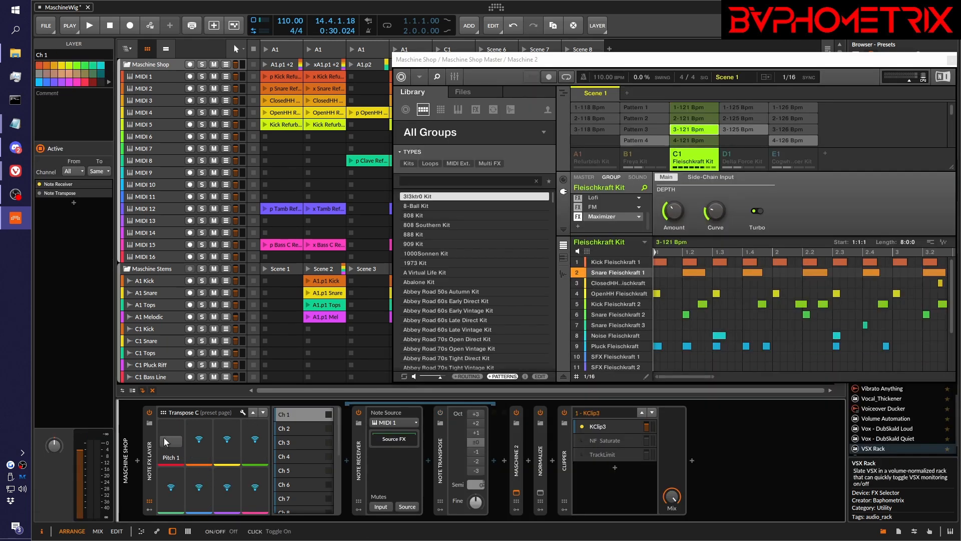
left_click(170, 443)
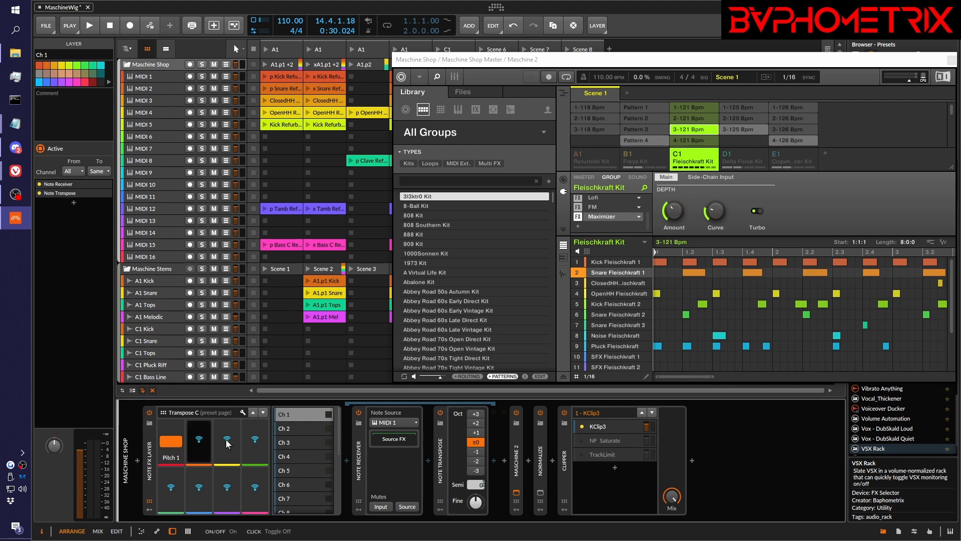
- On the Transpose B page, turn off Pitch 2 and Pitch 4 and turn on Pitch 3 and Pitch 5 through Pitch 9
left_click(253, 412)
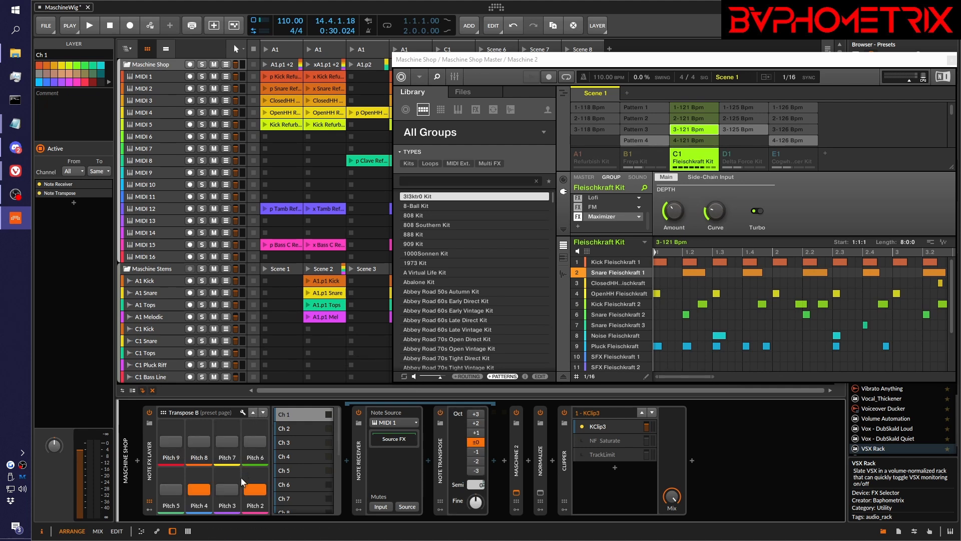
left_click(202, 489)
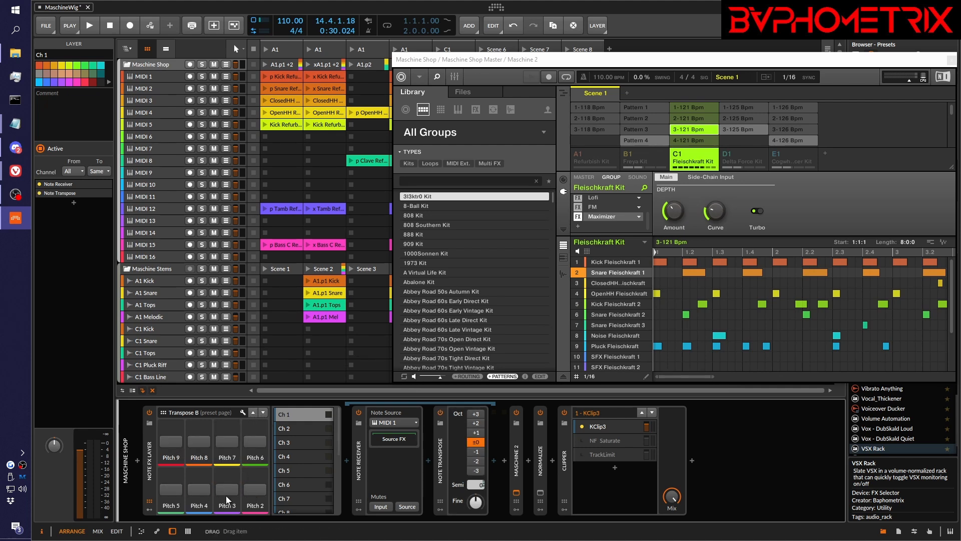
left_click(163, 488)
left_click(221, 492)
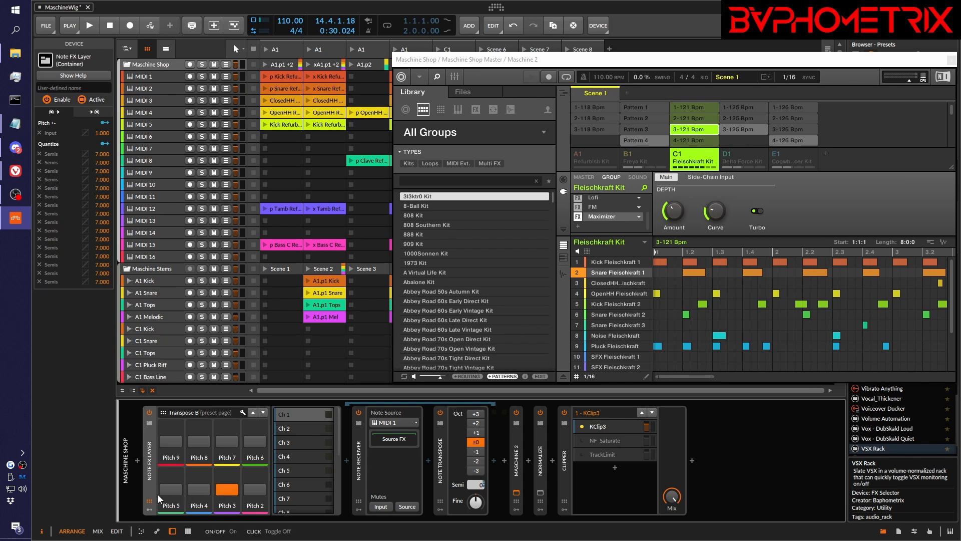
left_click(257, 439)
left_click(230, 442)
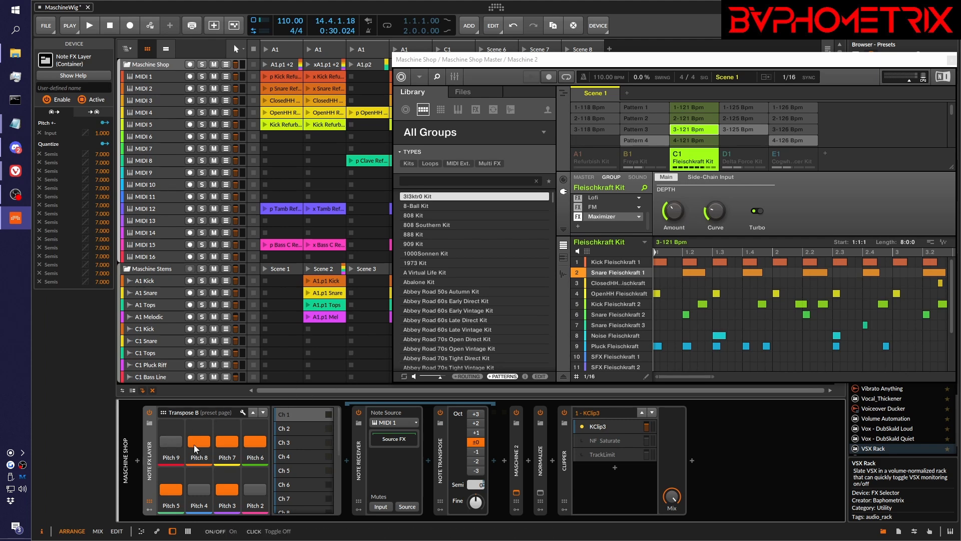
left_click(172, 438)
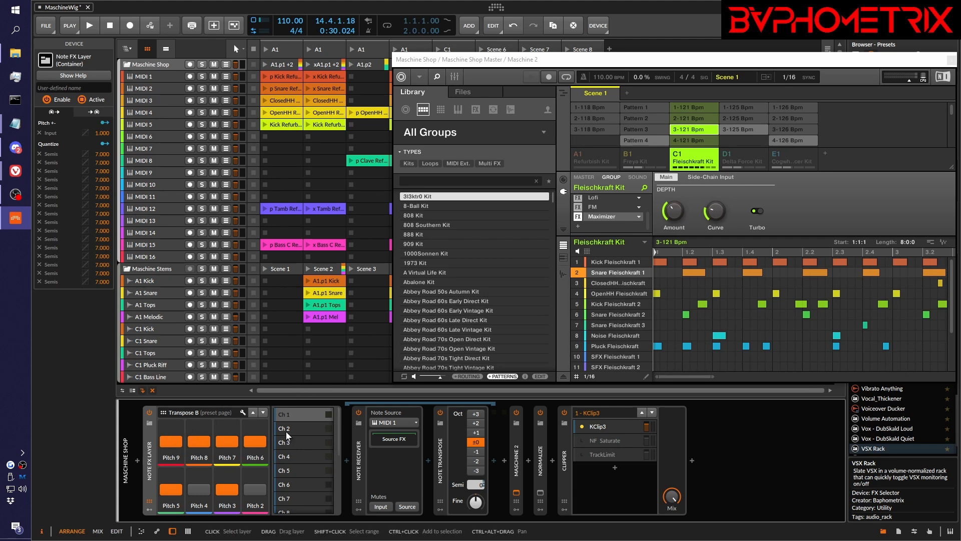
- On the Note FX Layer's Transpose A page, turn on Pitch 10 through Pitch 16
left_click(253, 412)
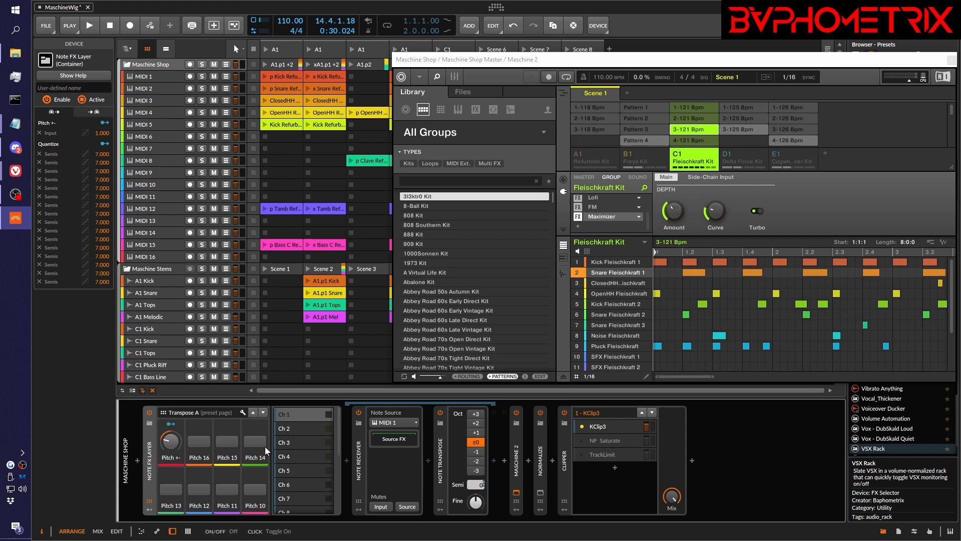
left_click(195, 488)
left_click(173, 491)
left_click(202, 440)
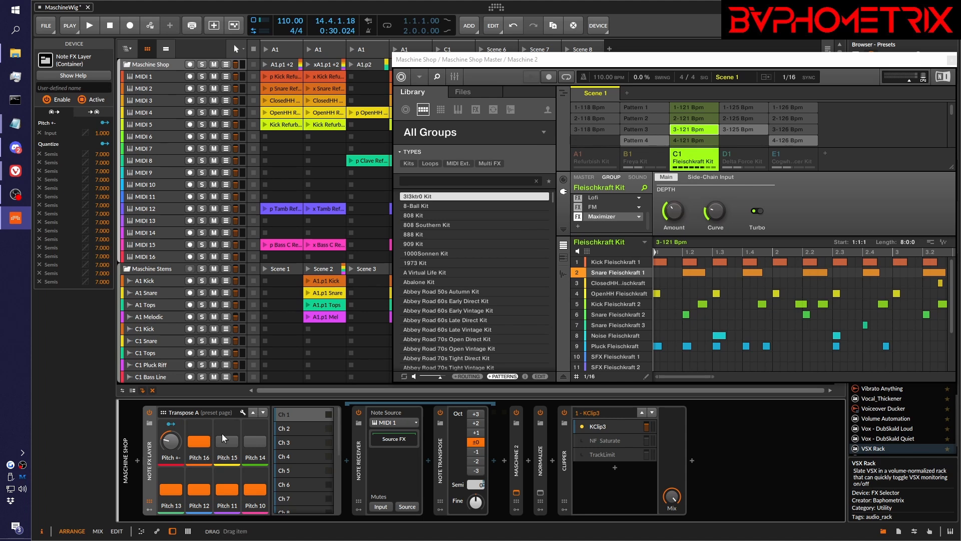
left_click(226, 440)
left_click(254, 440)
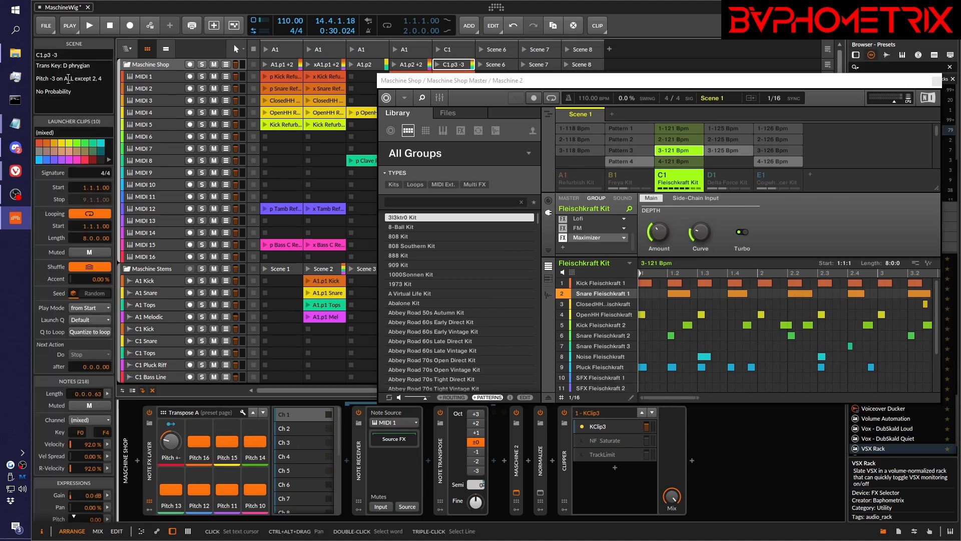
- Move the Maschine 2 window clear of the scene comments, audition the Fleischkraft Kit's 3-121 Bpm pattern, and stop playback
left_click_drag(619, 75, 572, 38)
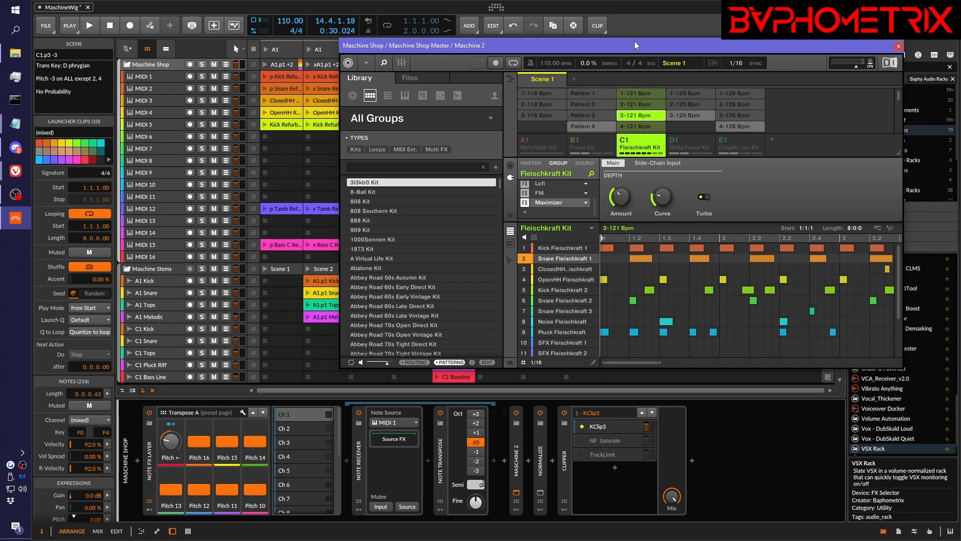
left_click_drag(635, 45, 688, 48)
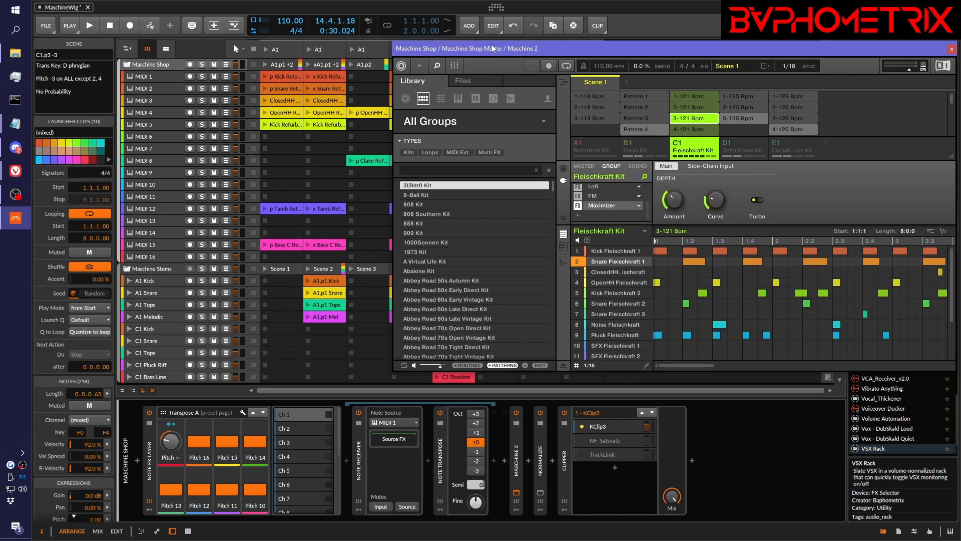
key("space")
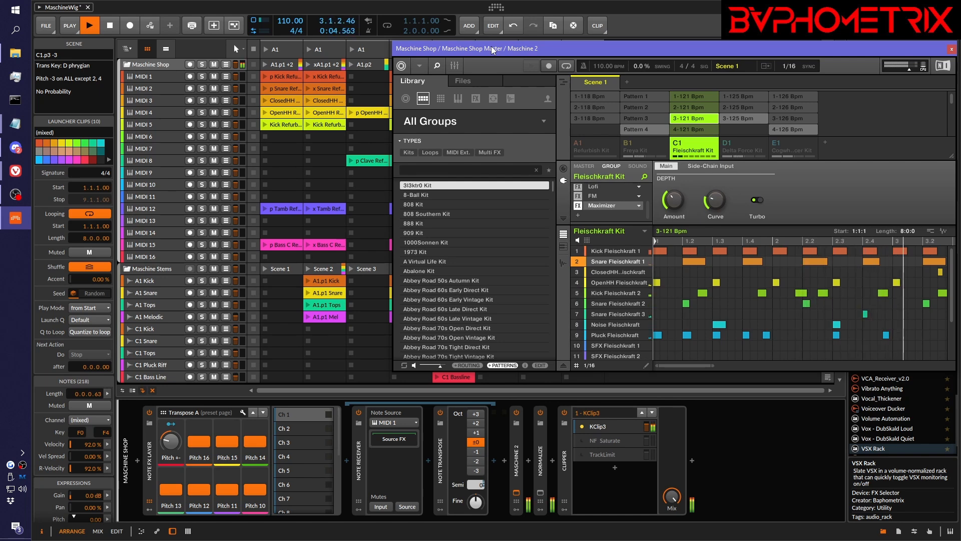
key("space")
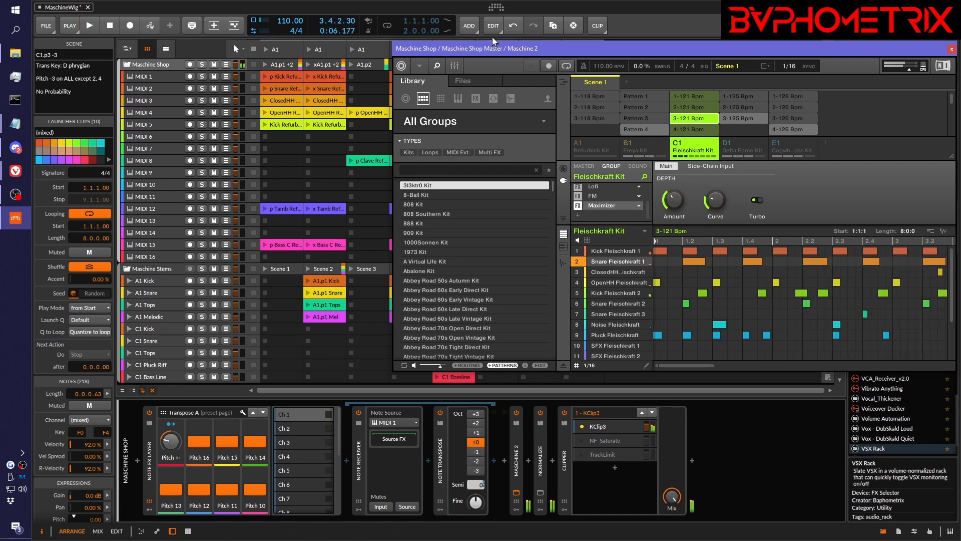
- Uncover the launcher, deactivate Maschine's 3-121 Bpm pattern, and audition the C1.p3 -3 scene's launcher clips
left_click_drag(520, 50, 666, 59)
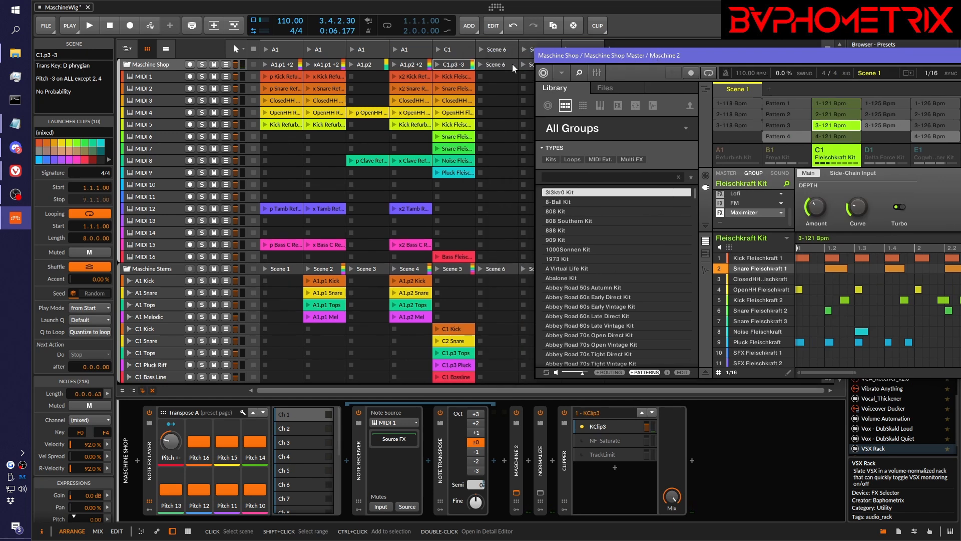
left_click(844, 126)
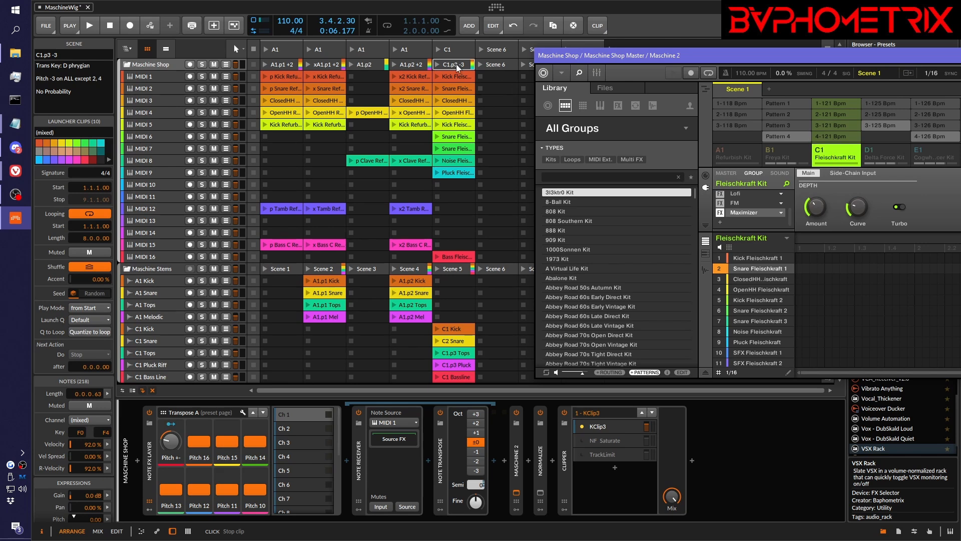
left_click(436, 62)
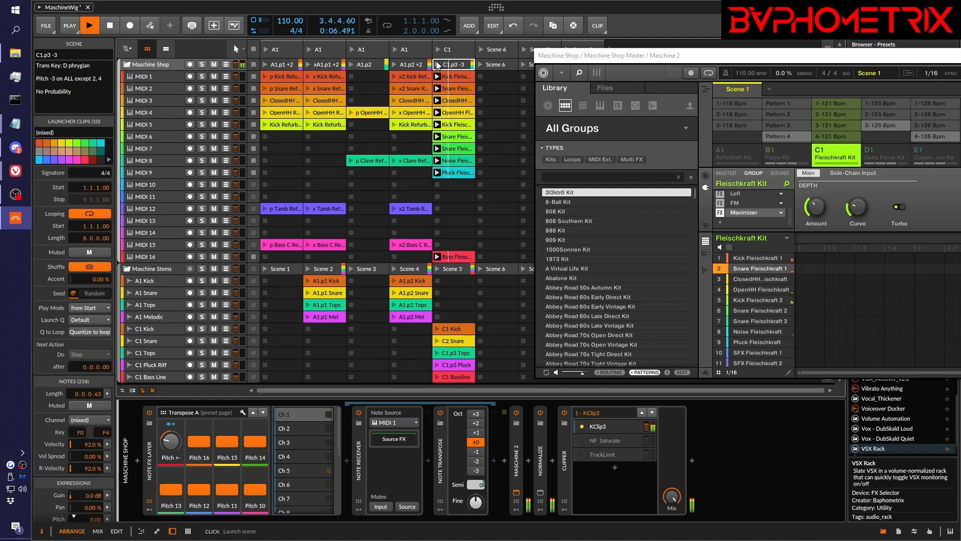
key("space")
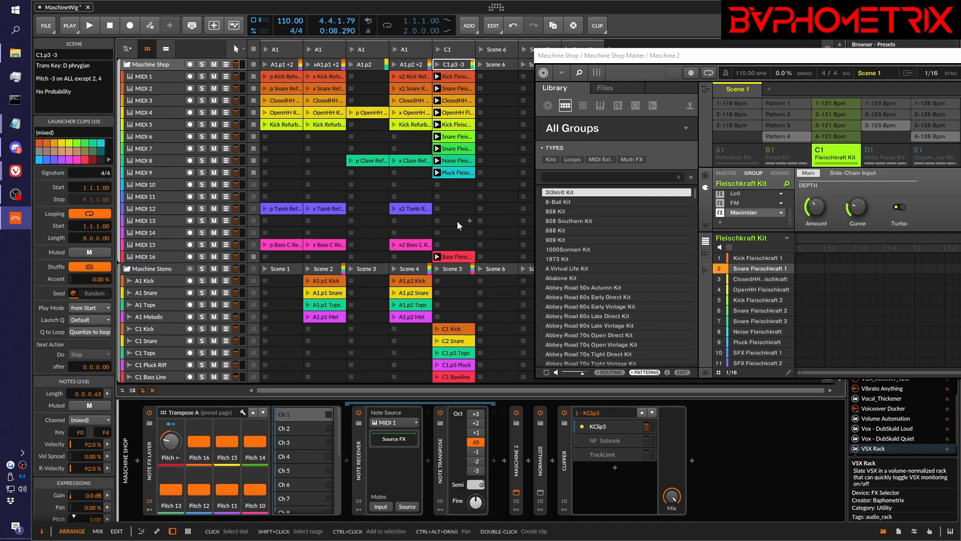
- Launch Scene 2 of the Maschine Stems and stop the A1 Kick, A1 Snare and A1 Tops clips, leaving A1 Melodic playing
left_click(308, 269)
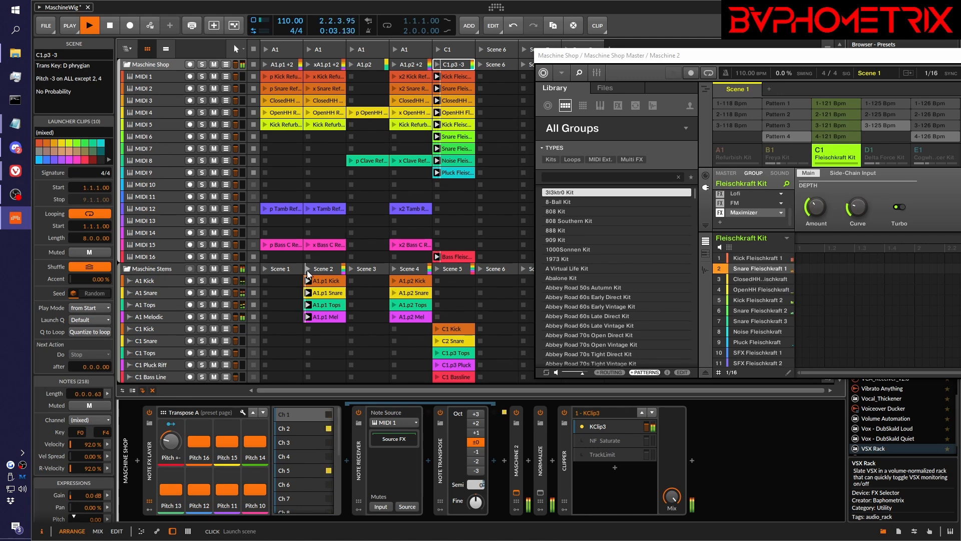
left_click(254, 280)
left_click(254, 293)
left_click(253, 305)
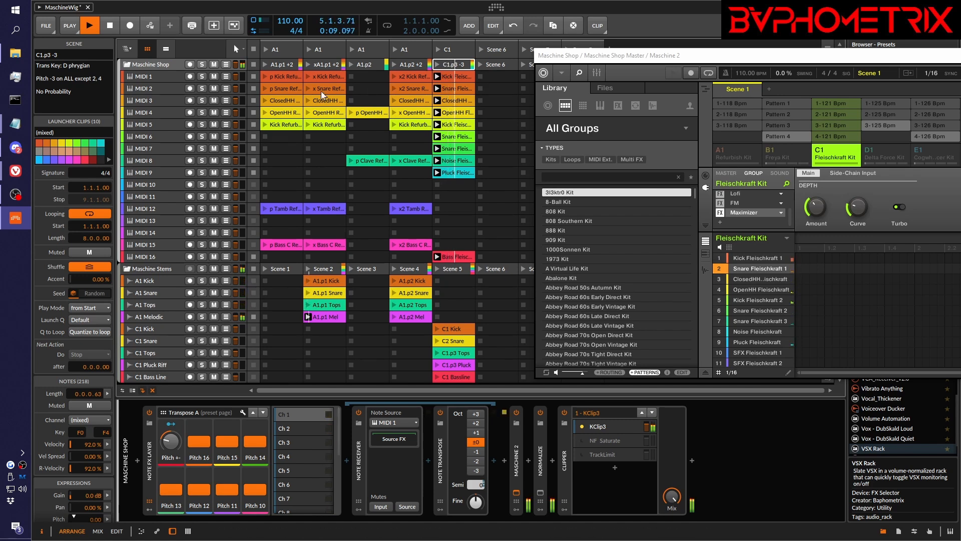
- Solo the Bass Fleischkraft sound in Maschine to hear it with the A1 Melodic stem, and stop playback
scroll(744, 310, "down", 1)
scroll(744, 311, "down", 4)
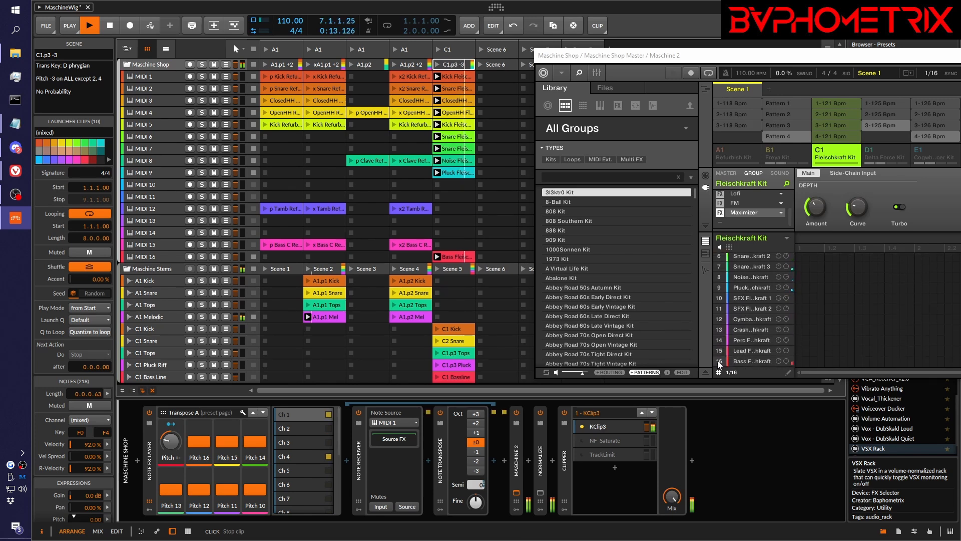
left_click(728, 360)
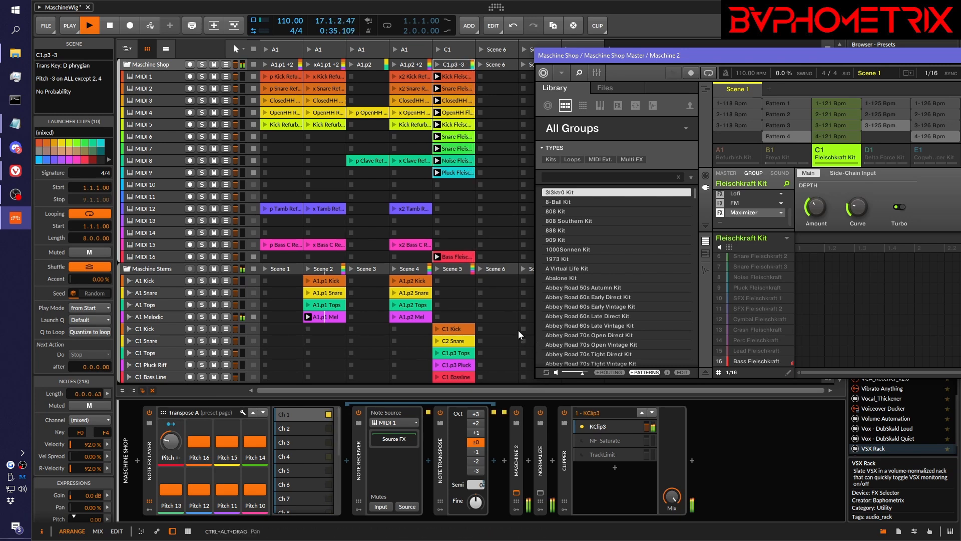
key("space")
scroll(747, 333, "up", 2)
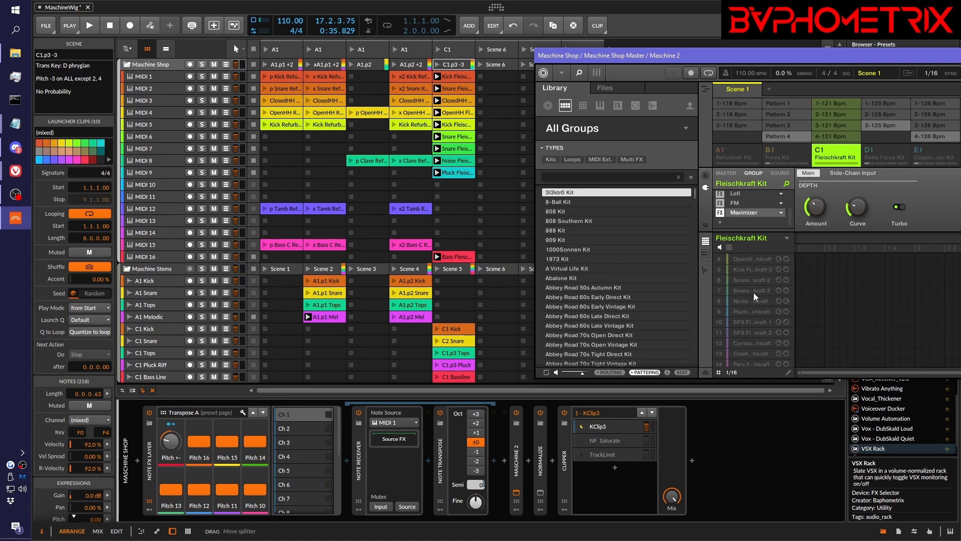
scroll(753, 292, "up", 3)
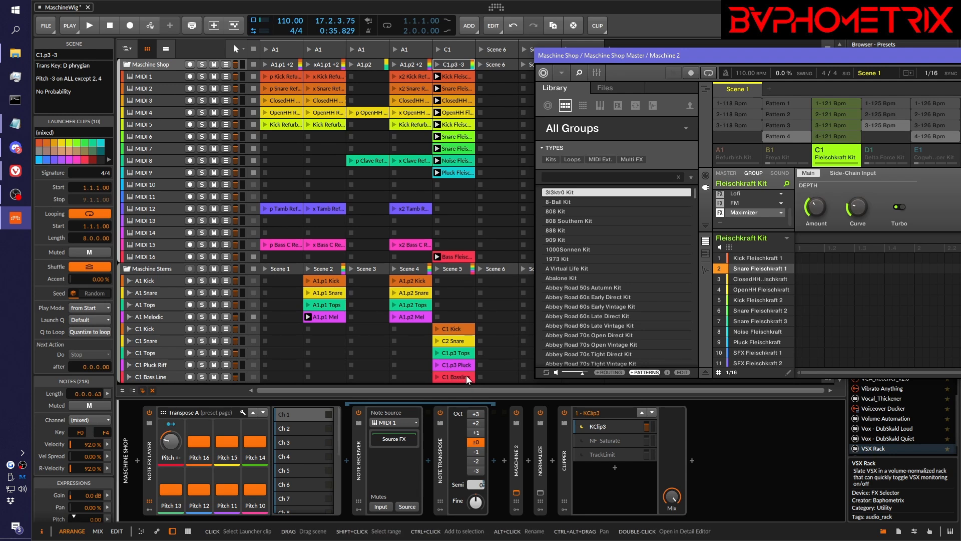
- Reactivate the Fleischkraft Kit's 3-121 Bpm pattern and stop the Maschine Shop launcher clips and the A1 Melodic stem clip
left_click_drag(825, 54, 789, 48)
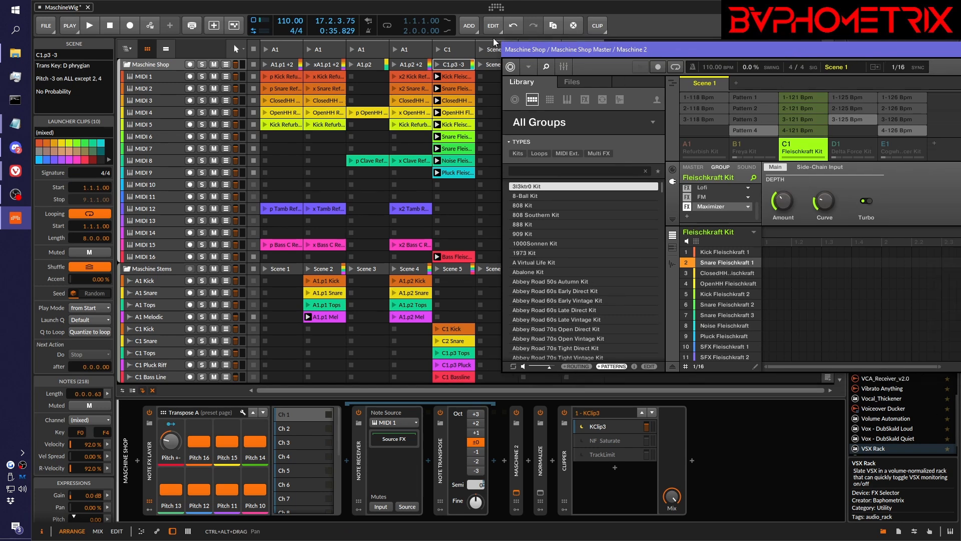
left_click(806, 119)
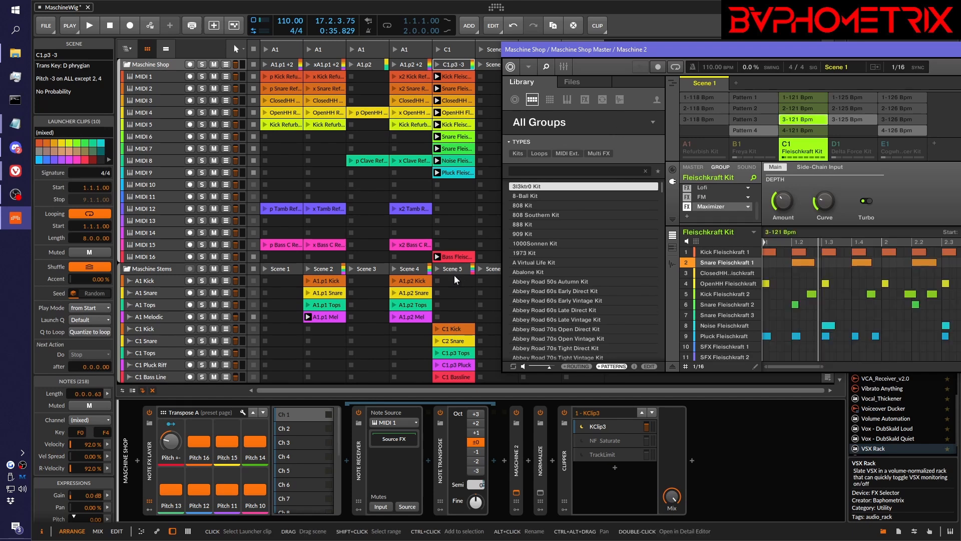
left_click(254, 62)
left_click_drag(713, 53, 639, 49)
mouse_move(636, 330)
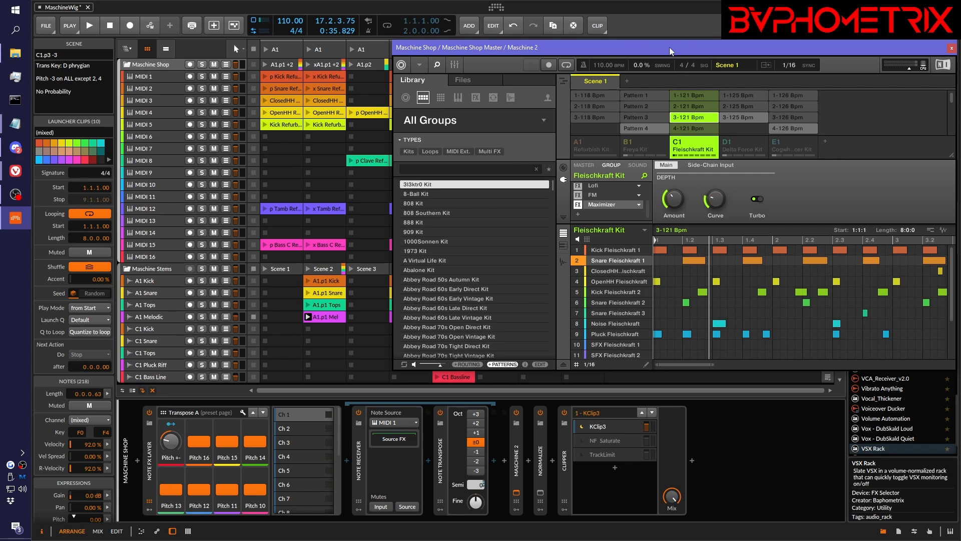
key("space")
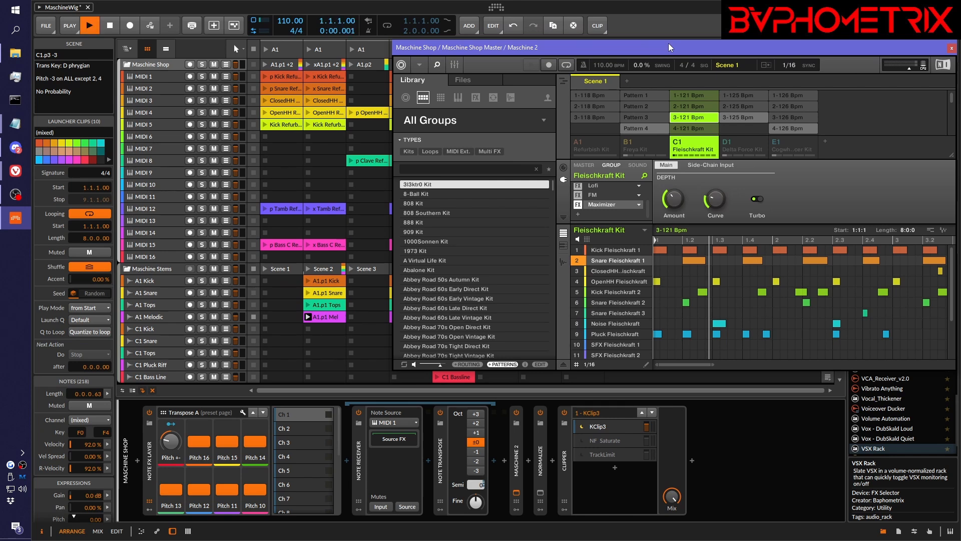
left_click(254, 314)
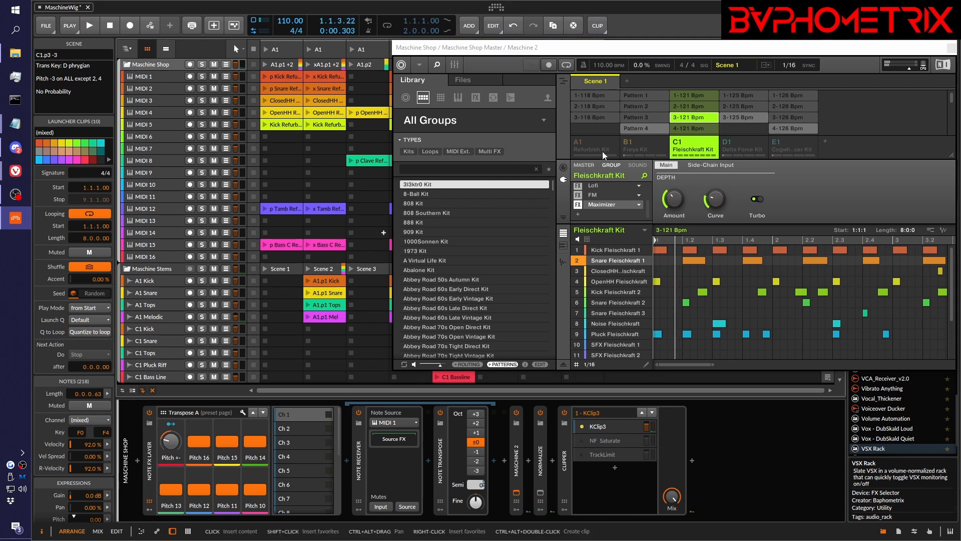
- Play the 3-121 Bpm pattern and examine its notes across all eight bars, down to the Bass Fleischkraft sound
left_click(724, 49)
key("space")
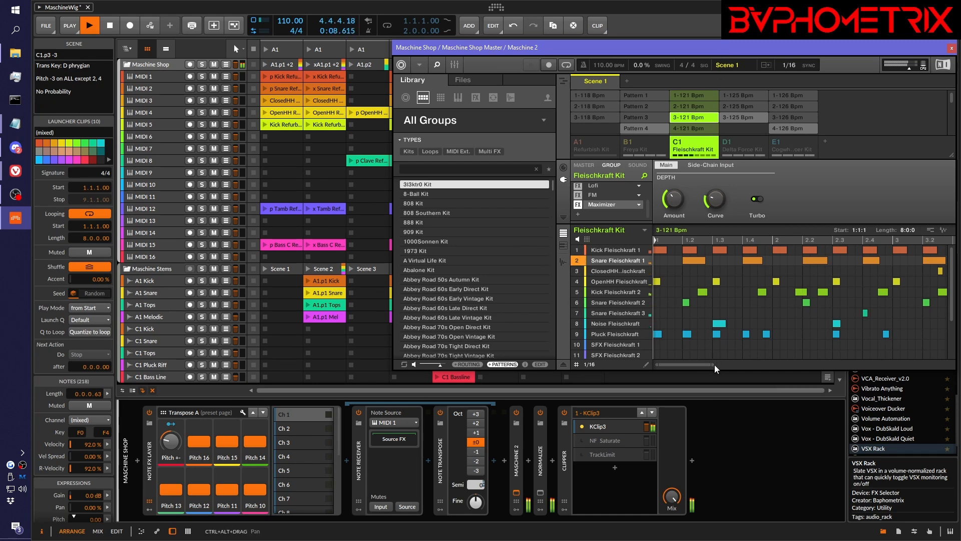
left_click_drag(713, 362, 862, 389)
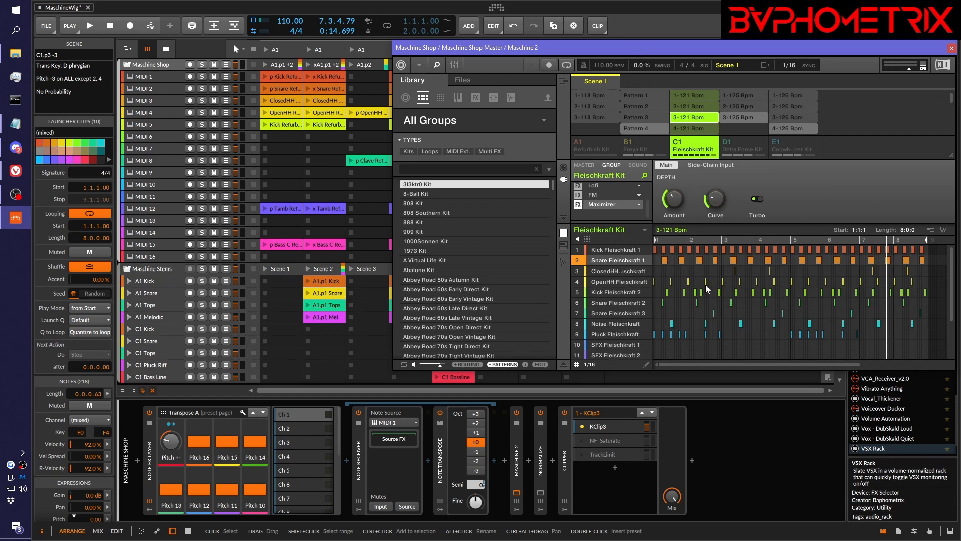
scroll(704, 284, "down", 4)
scroll(705, 285, "down", 1)
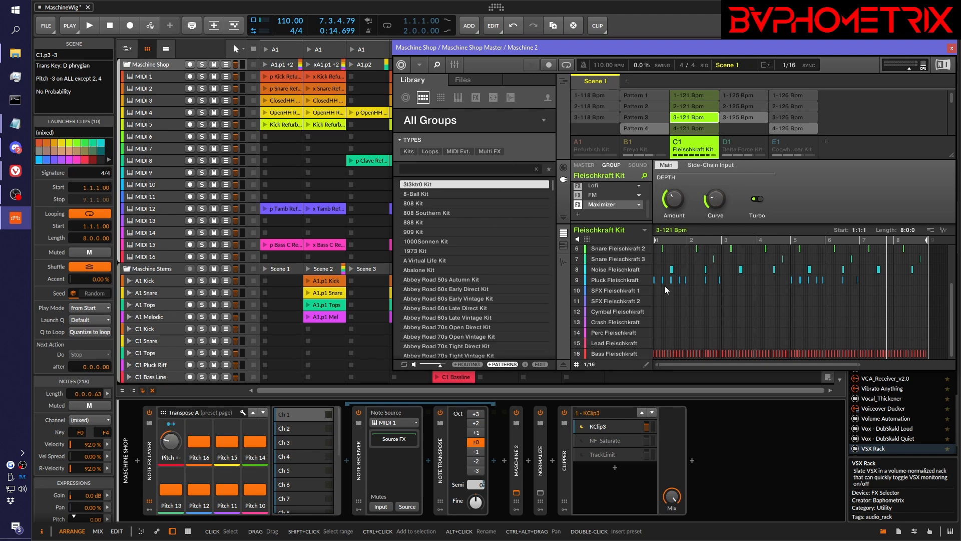
- Deactivate the 3-121 Bpm pattern, uncover the launcher, and audition Scene 5 of the Maschine Stems with the C1 stem clips
left_click_drag(569, 44, 803, 62)
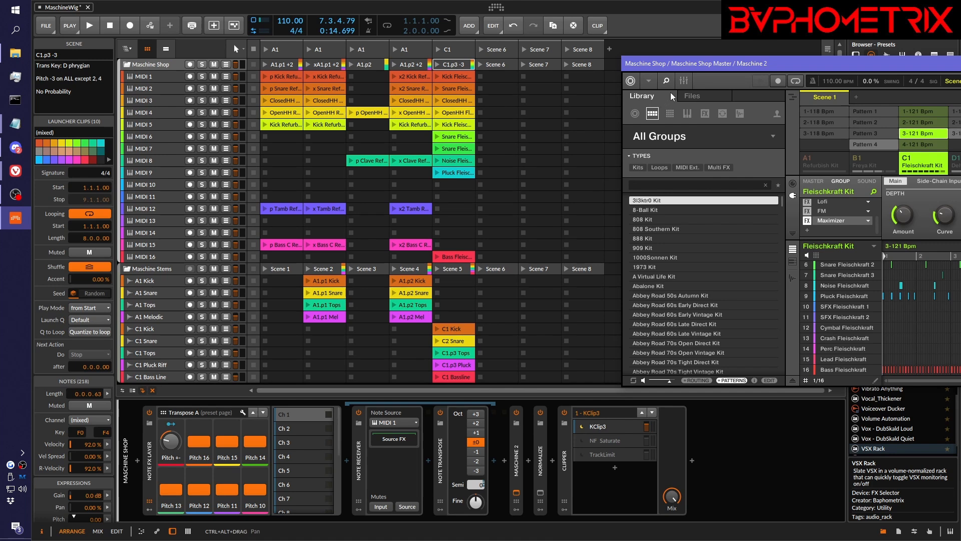
left_click_drag(689, 66, 438, 74)
left_click(663, 143)
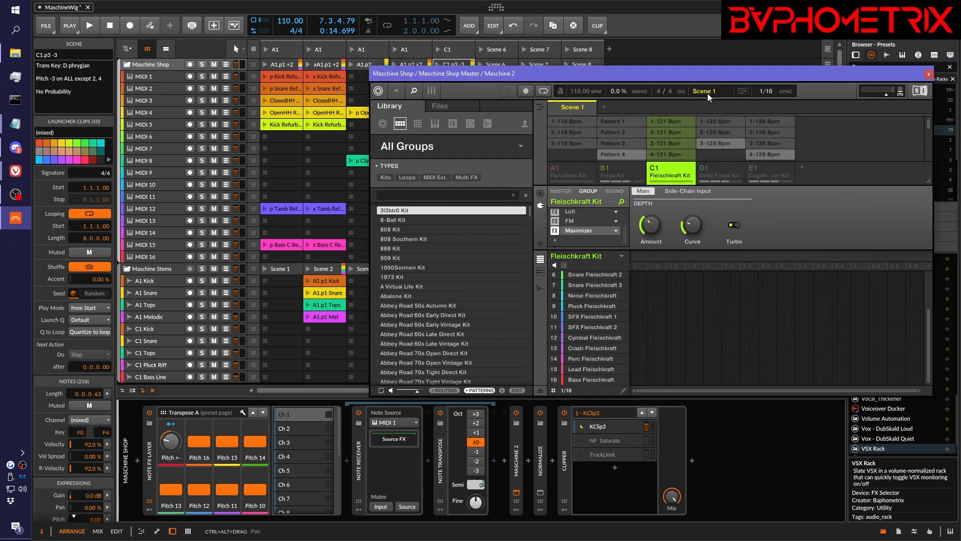
left_click_drag(699, 76, 885, 45)
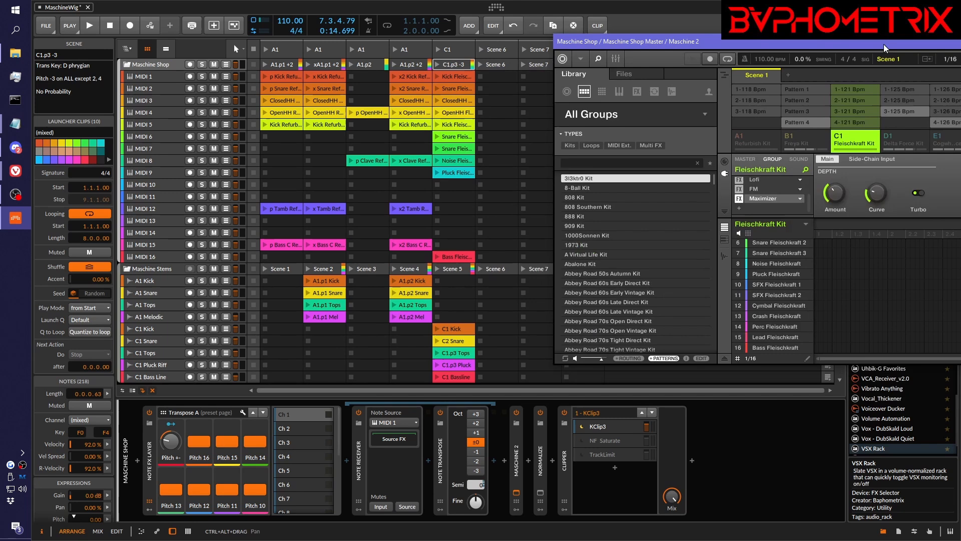
left_click(437, 268)
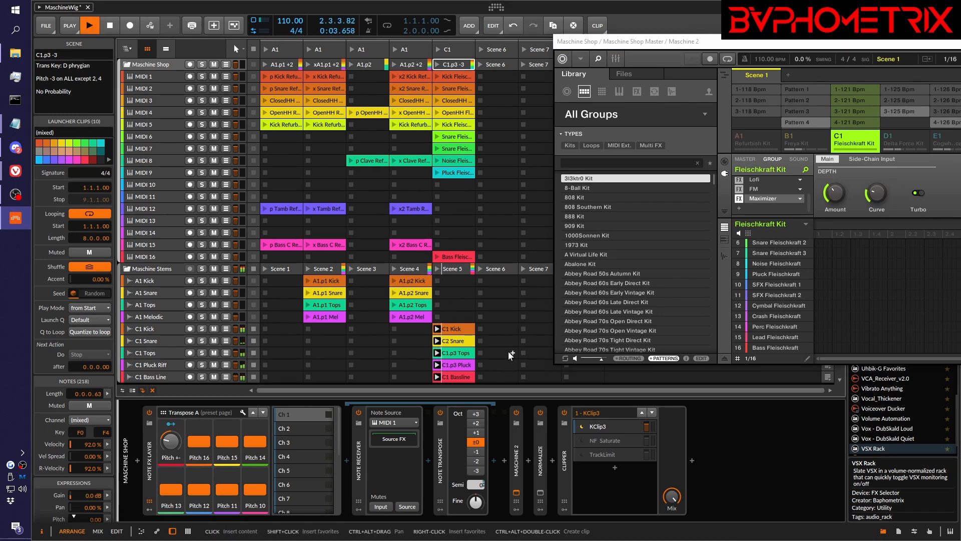
key("space")
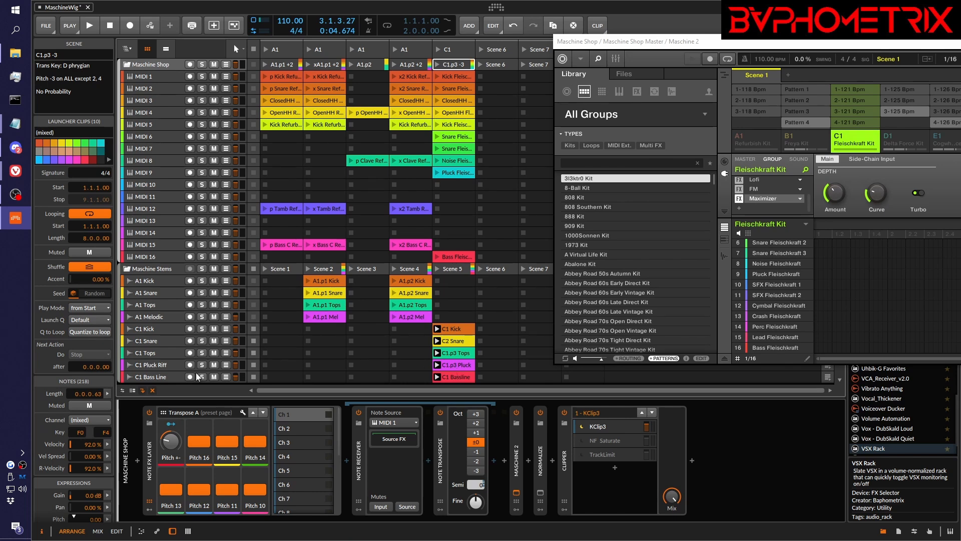
- Open the Murda Melodies plug-in window on the C1 Pluck Riff track and move it clear of the clips
left_click(172, 364)
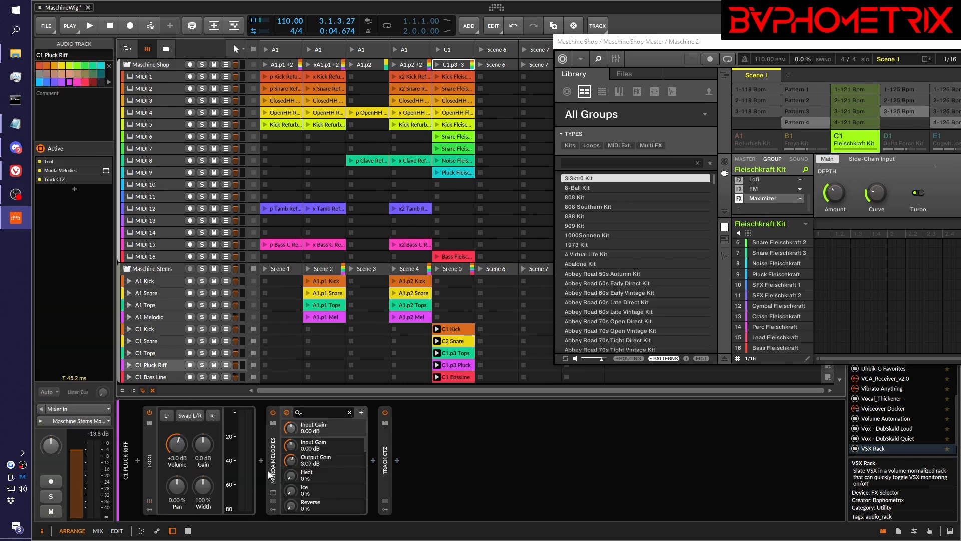
left_click(274, 493)
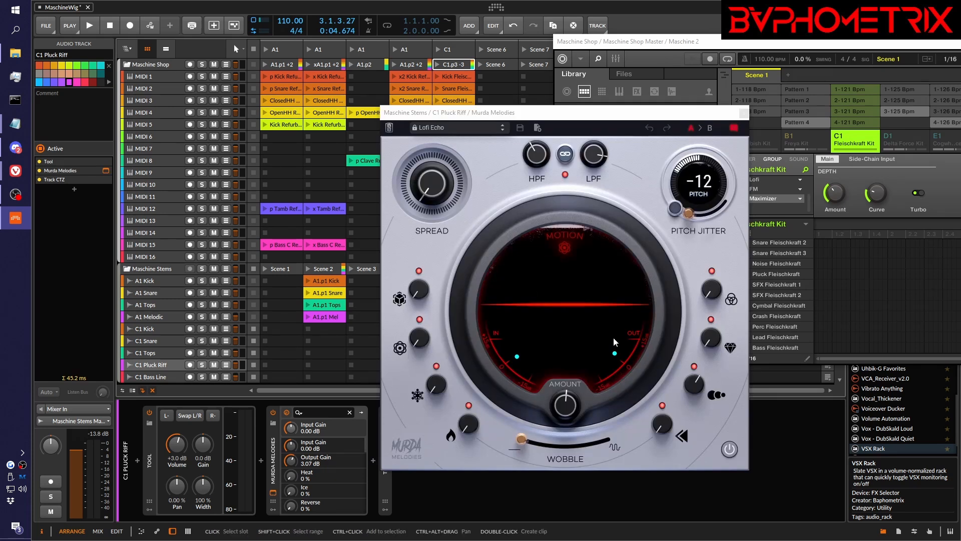
left_click_drag(653, 112, 807, 76)
- Audition the C1 stems with Murda Melodies active, bypass its processing, and play them again for comparison
key("space")
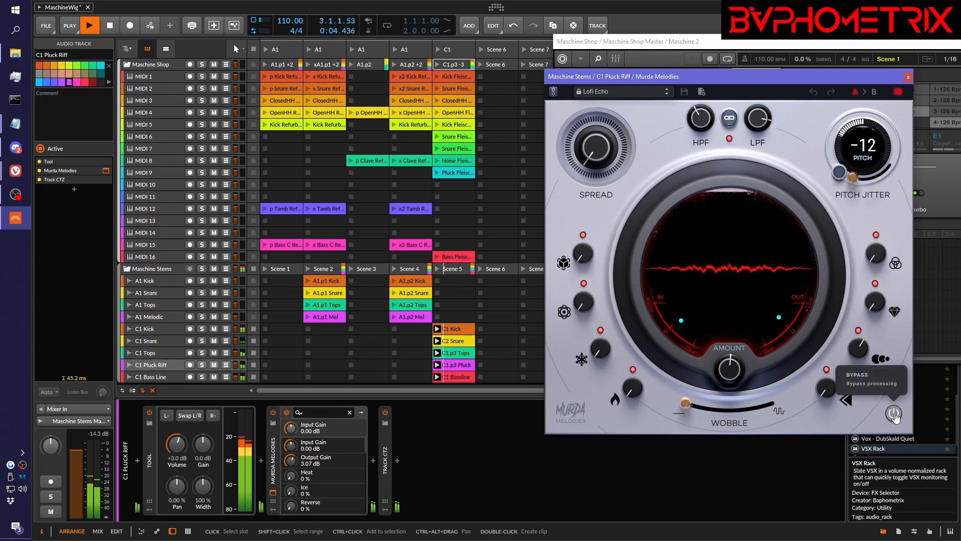
key("space")
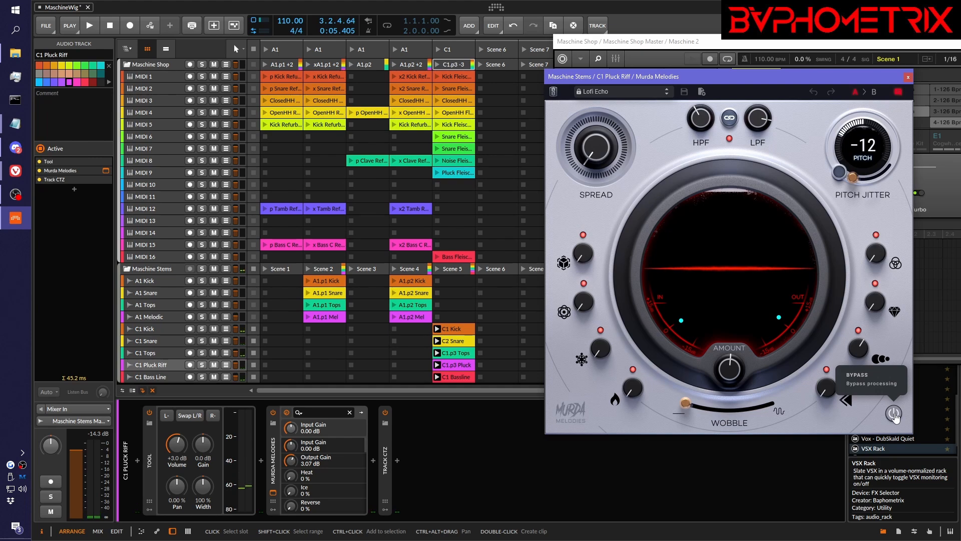
left_click(894, 414)
key("space")
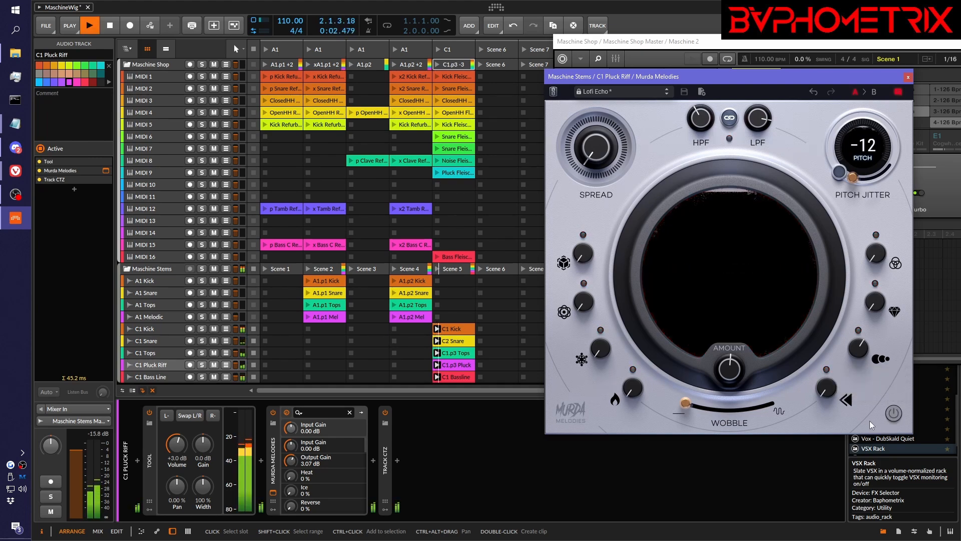
- Re-enable Murda Melodies on the C1 Pluck Riff track, audition the C1 stems with it, and close the plug-in window
left_click(894, 414)
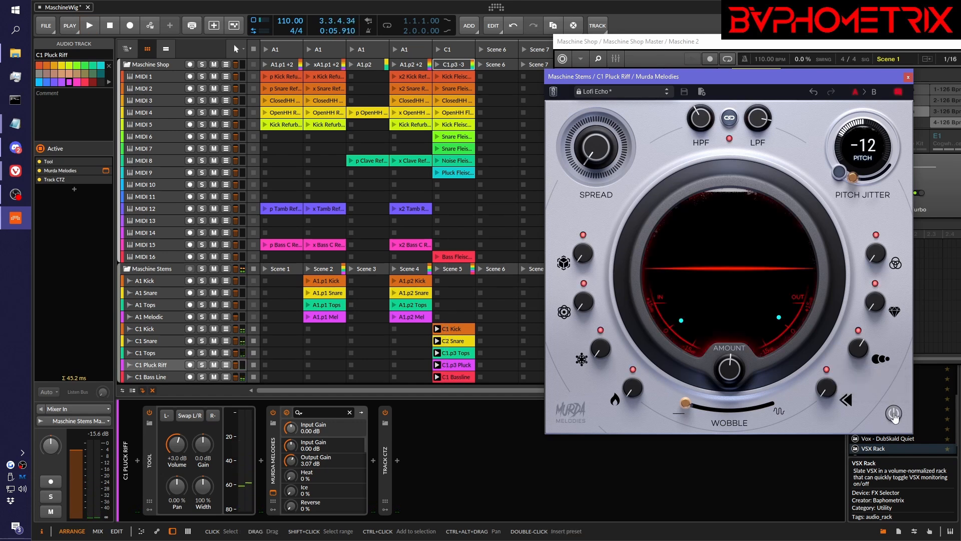
key("space")
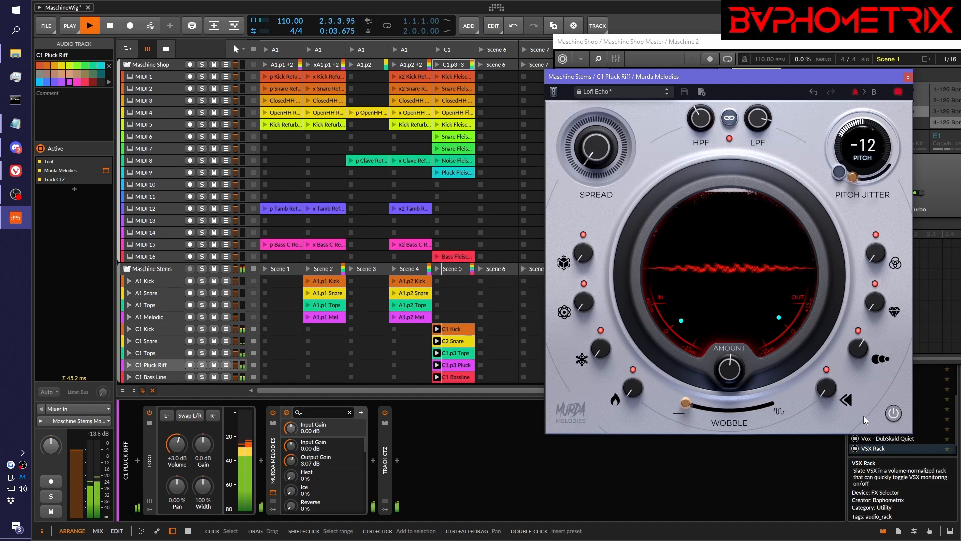
key("space")
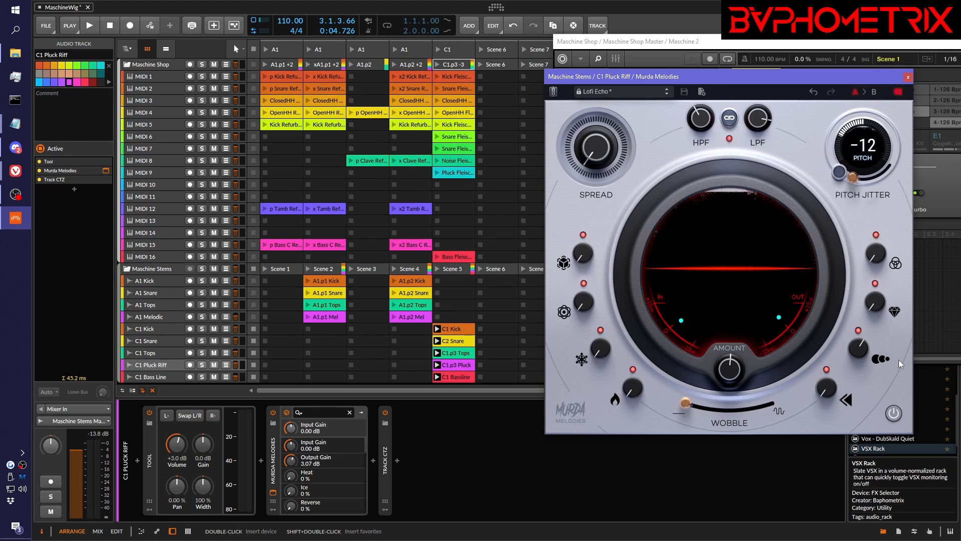
left_click(908, 78)
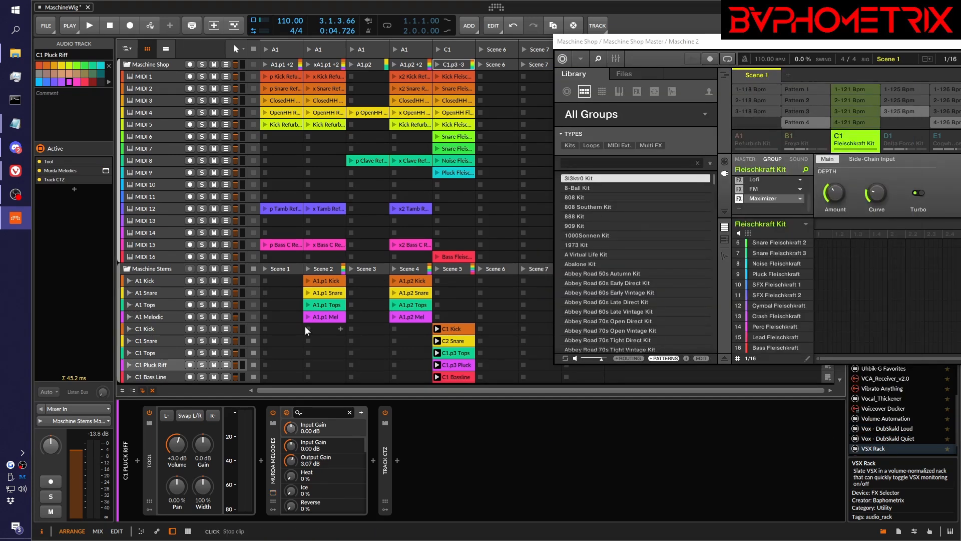
- Audition Scene 2 of the Maschine Stems with the A1 Melodic track selected, then compare it with Scene 5
left_click(308, 269)
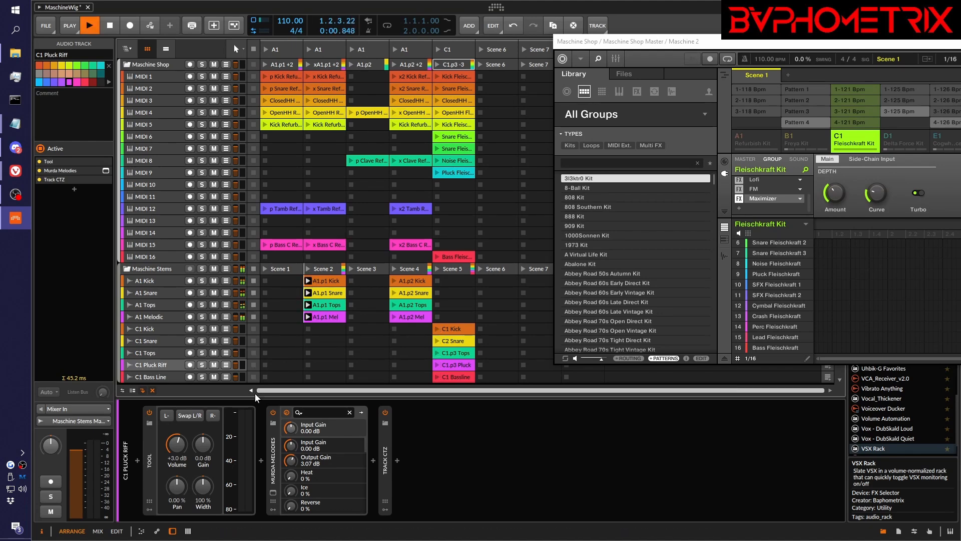
left_click(155, 317)
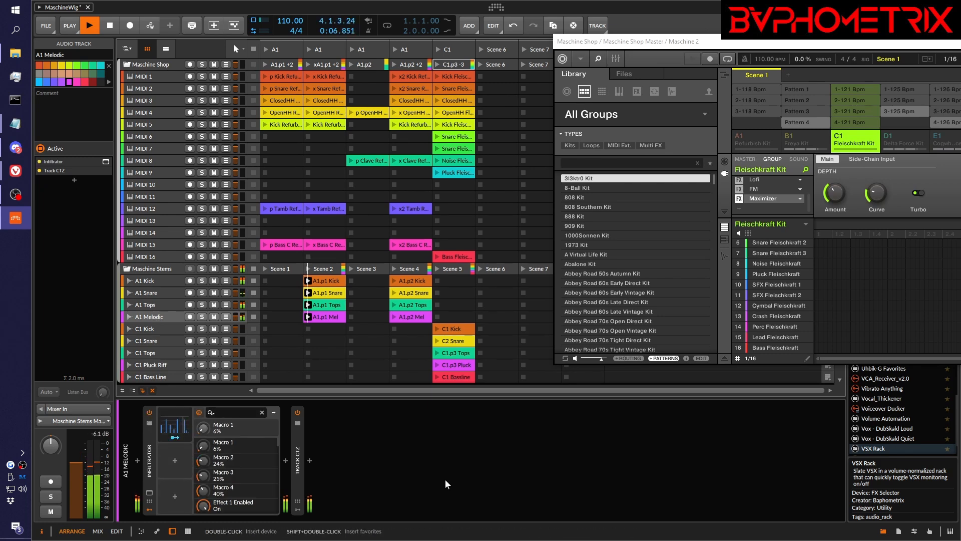
key("space")
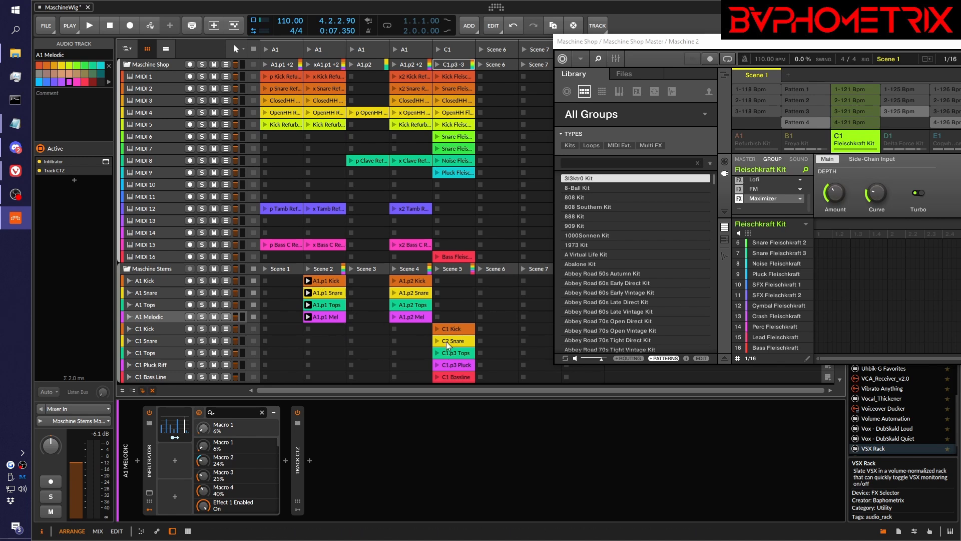
left_click(307, 269)
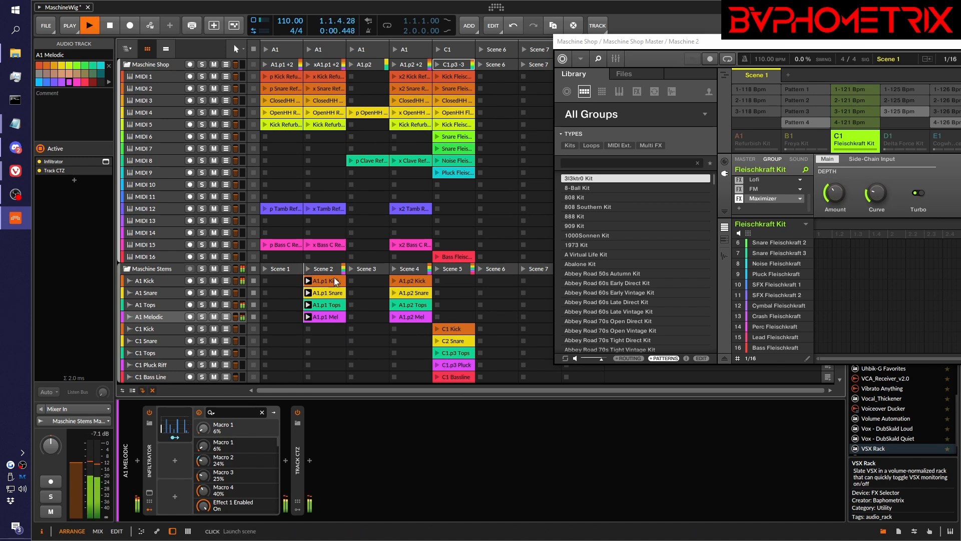
left_click(435, 269)
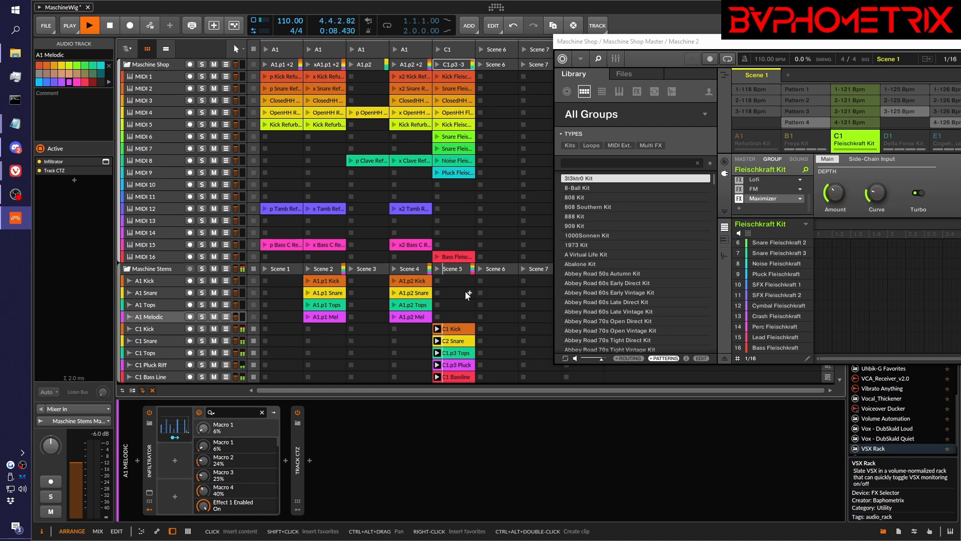
key("space")
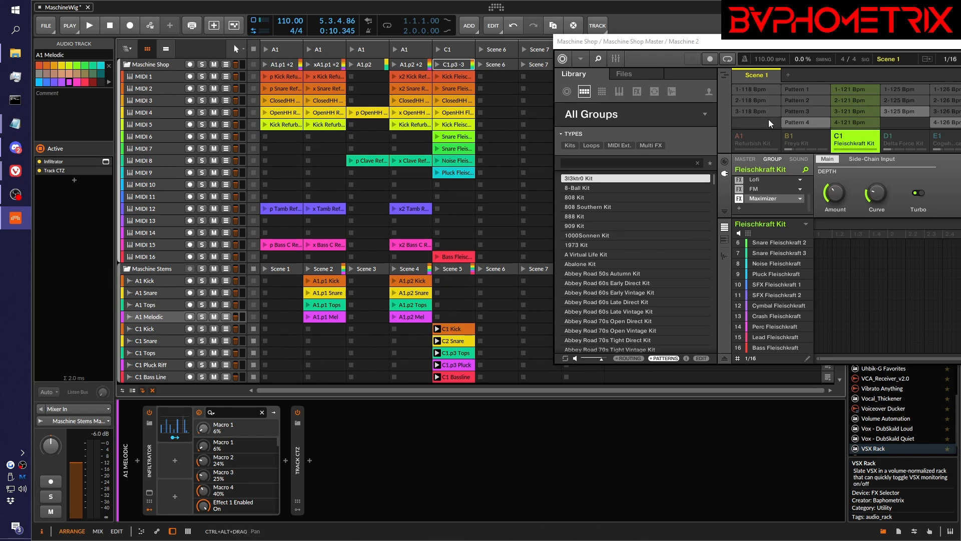
- Move the Maschine 2 window over the launcher clips and select the B1 Freya Kit group with Pattern 4
left_click_drag(785, 50, 794, 80)
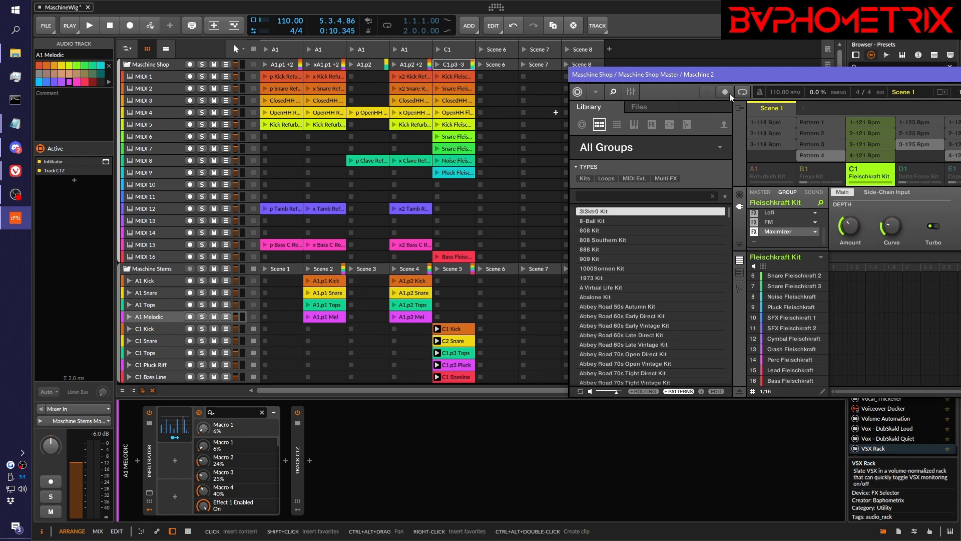
left_click_drag(738, 78, 536, 69)
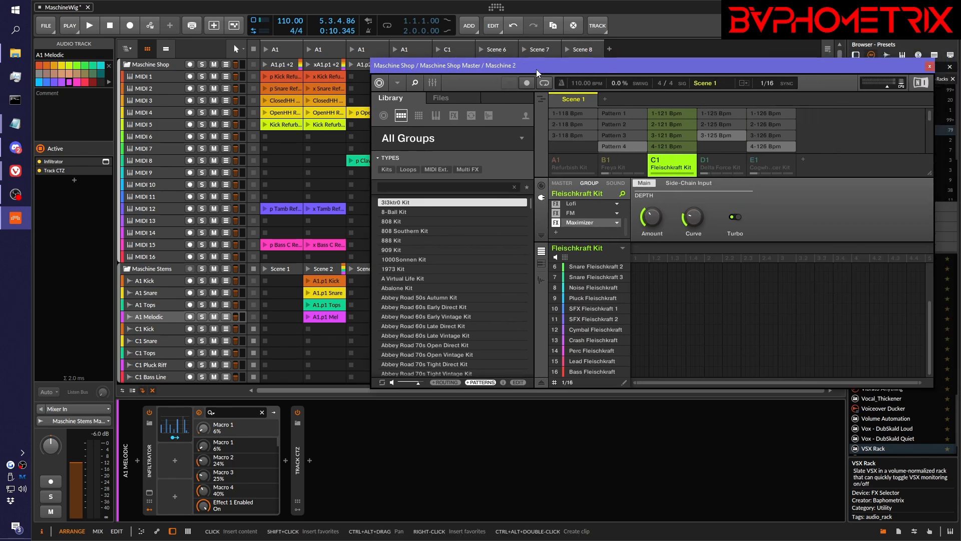
left_click(609, 162)
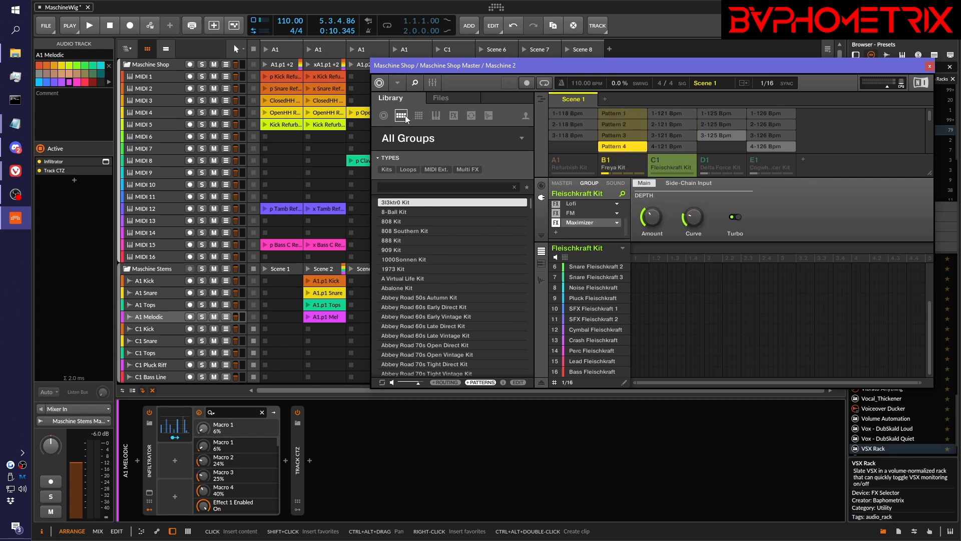
left_click_drag(455, 69, 400, 66)
- Stop the Maschine Stems clips, play the Freya Kit's Pattern 4, and examine the notes of its sounds
left_click(254, 269)
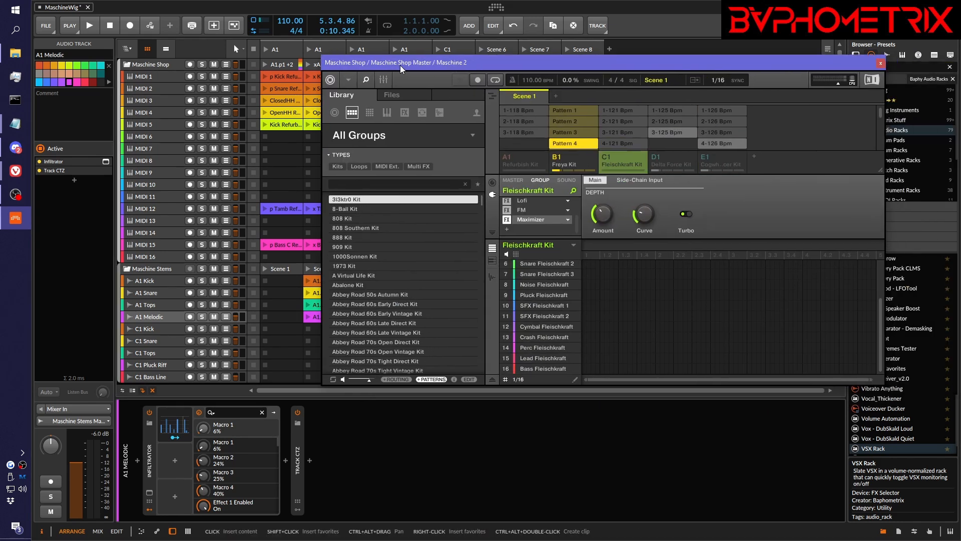
left_click(407, 5)
key("space")
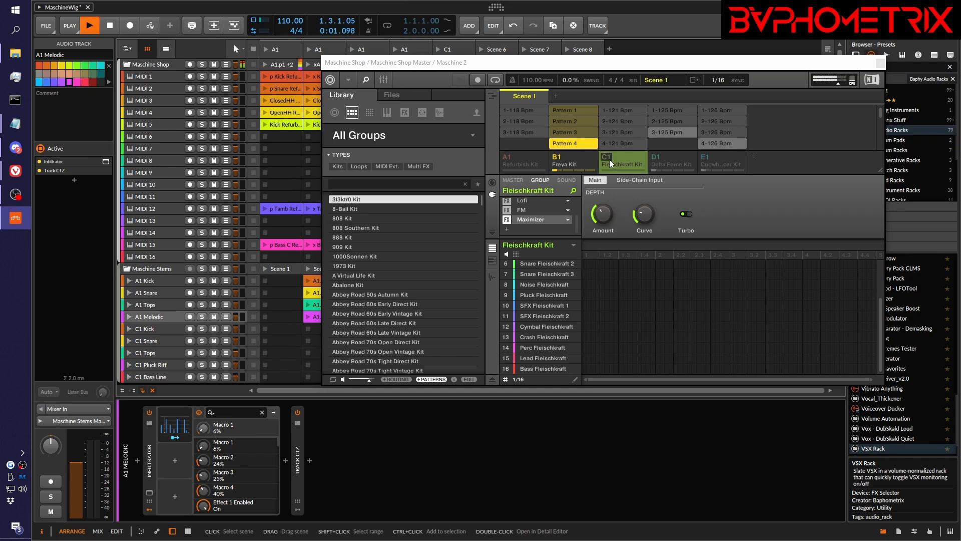
left_click(569, 156)
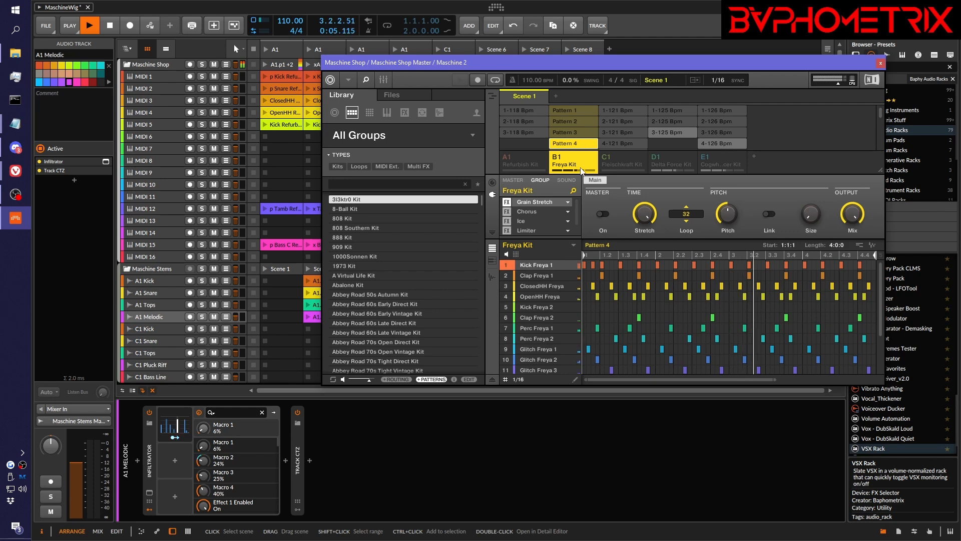
scroll(683, 307, "down", 1)
scroll(683, 306, "down", 2)
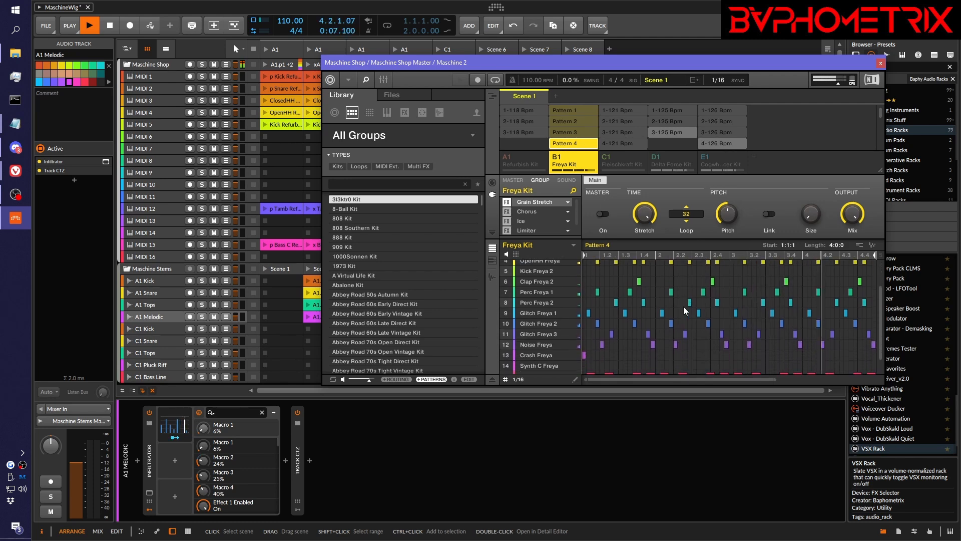
scroll(683, 306, "up", 3)
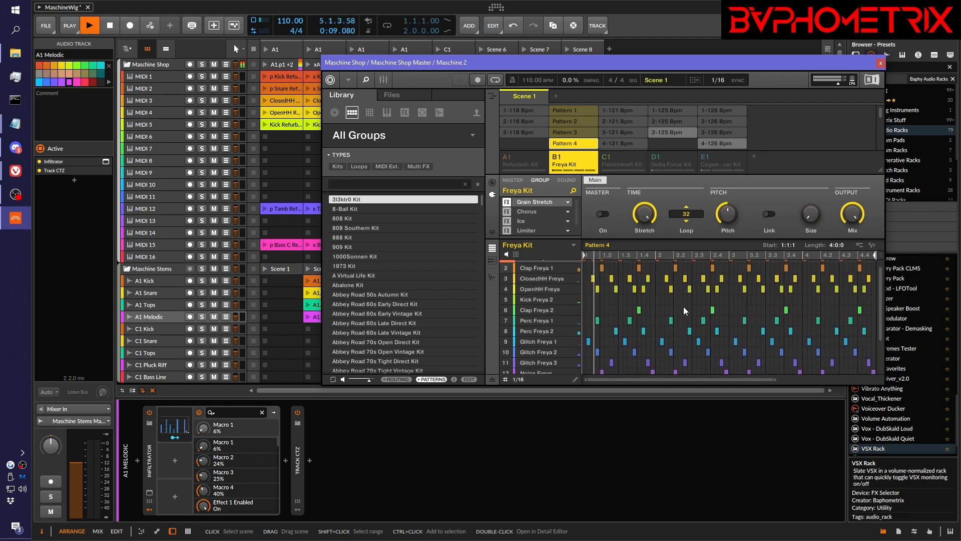
key("space")
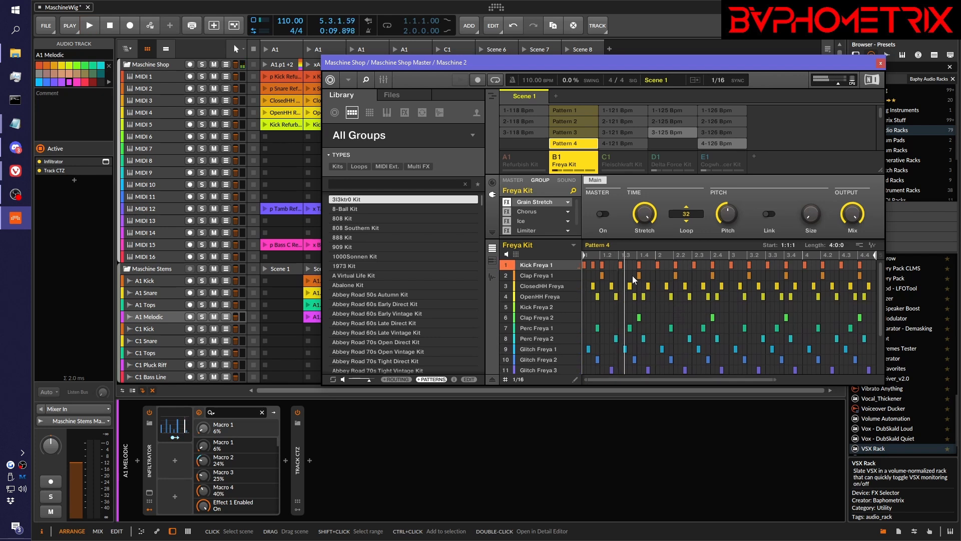
- Solo the Synth C, Bass C and Monark Freya sounds together and audition them across the full length of Pattern 4
scroll(509, 337, "down", 5)
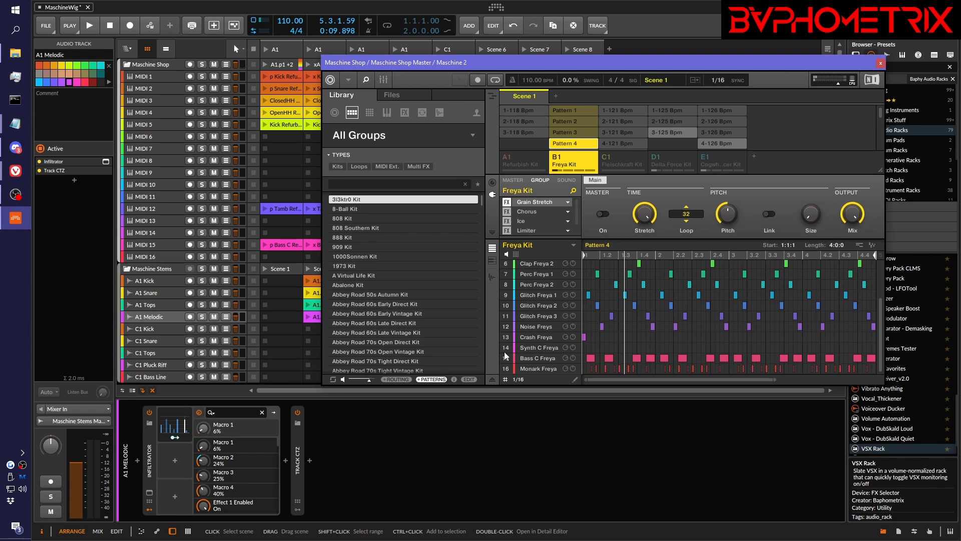
right_click(509, 356)
right_click(506, 367)
right_click(504, 350)
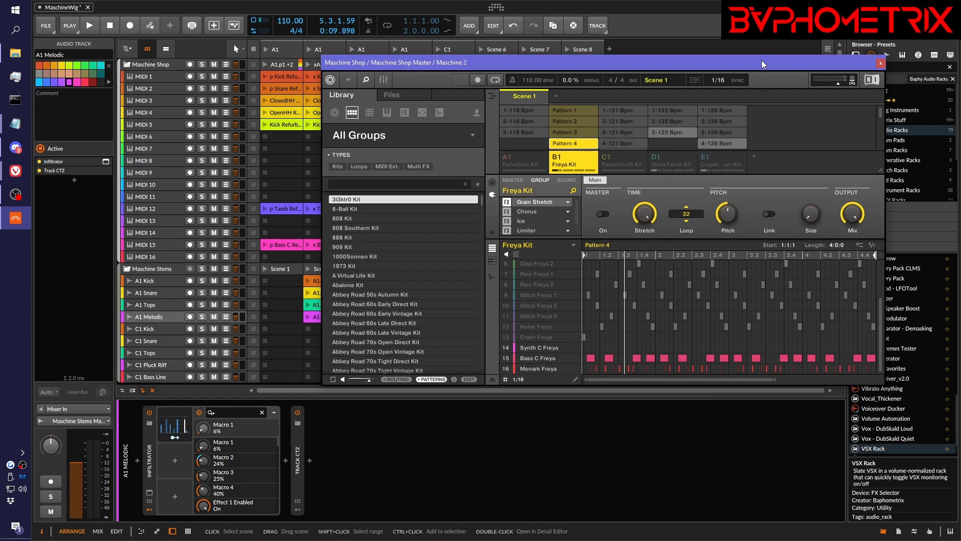
key("space")
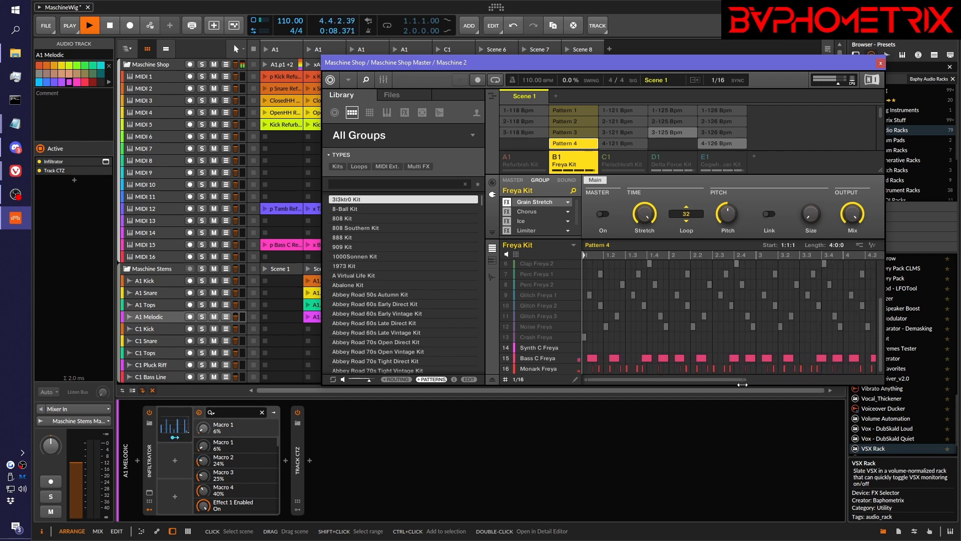
left_click_drag(774, 379, 854, 379)
key("space")
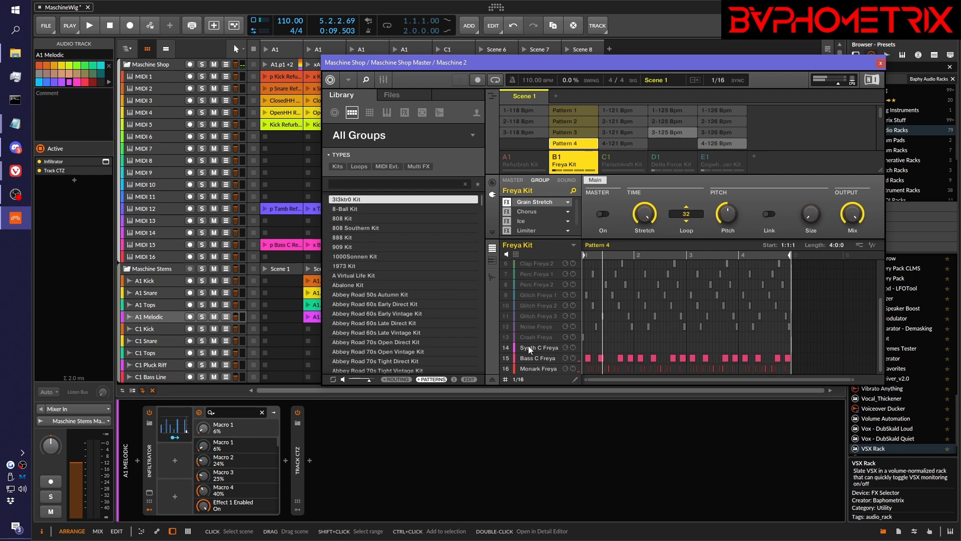
- Solo and audition the Monark Freya sound by itself, then do the same with Bass C Freya
left_click(508, 370)
key("space")
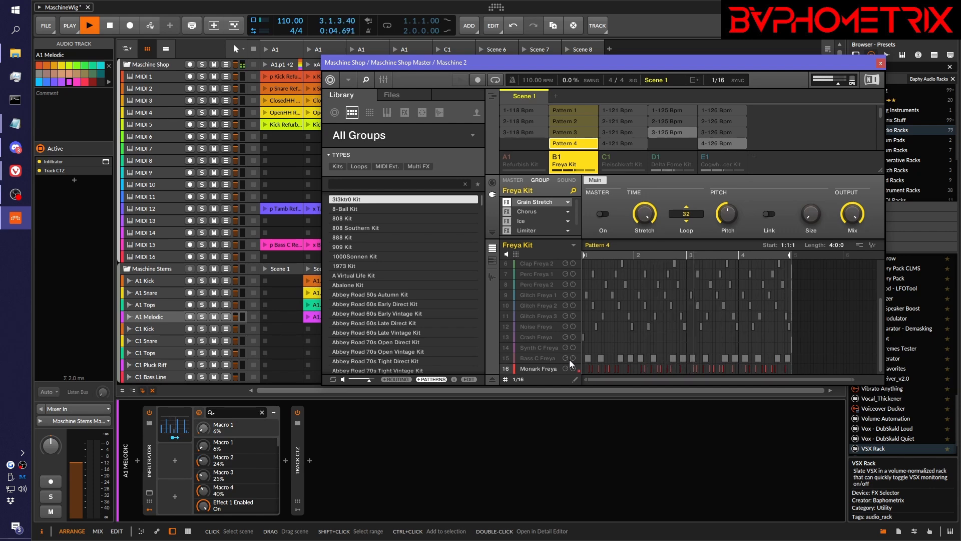
key("space")
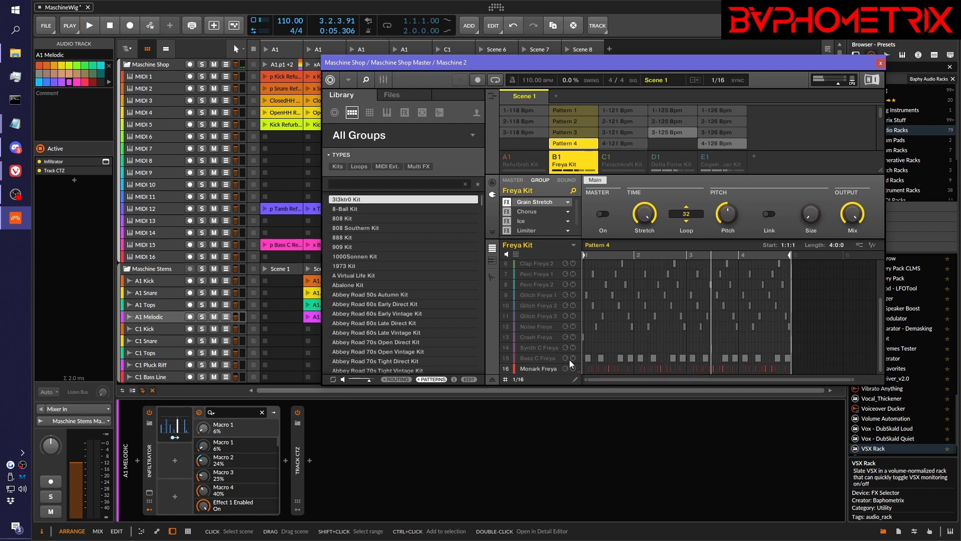
left_click(518, 357)
key("space")
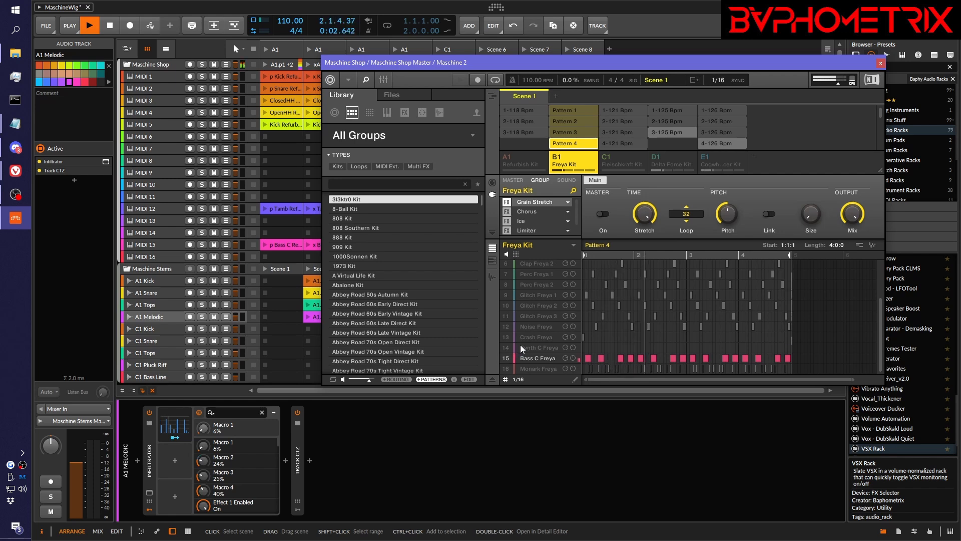
key("space")
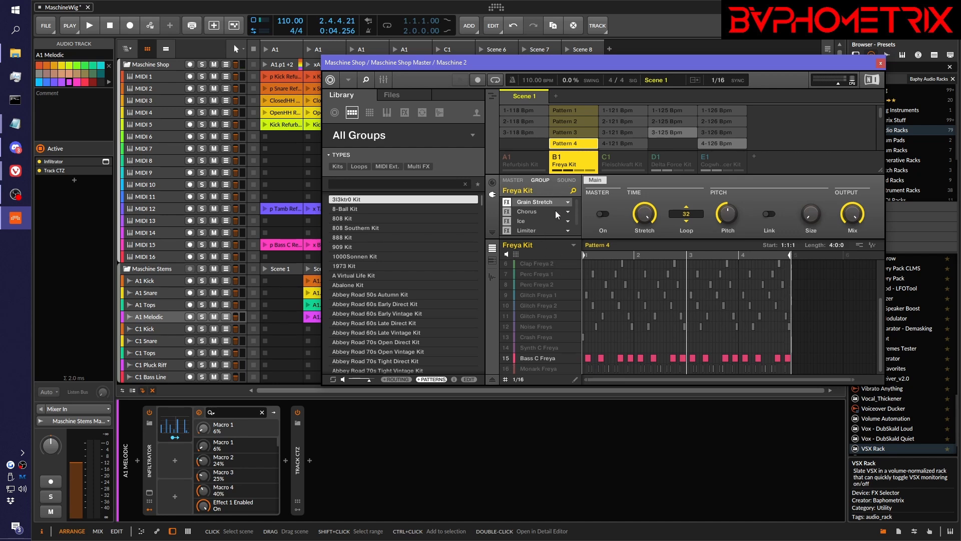
- Examine the pitched notes of Bass C Freya in the keyboard view, then return to the group view with Synth C Freya soloed
left_click(493, 260)
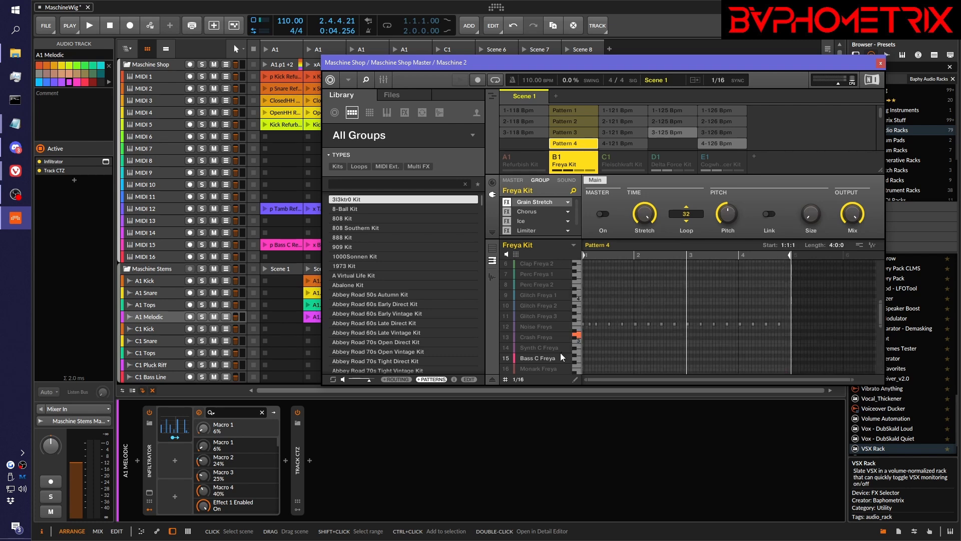
scroll(618, 350, "down", 3)
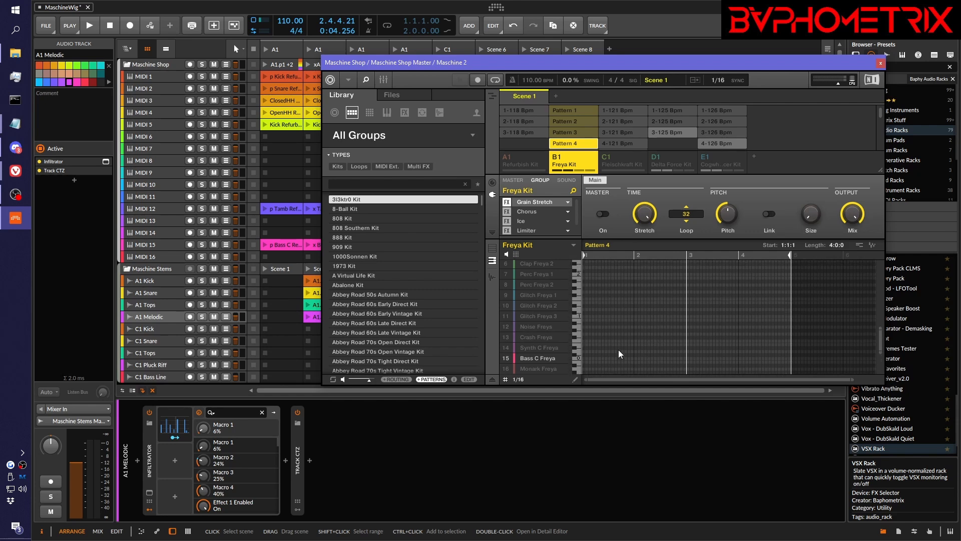
left_click(531, 358)
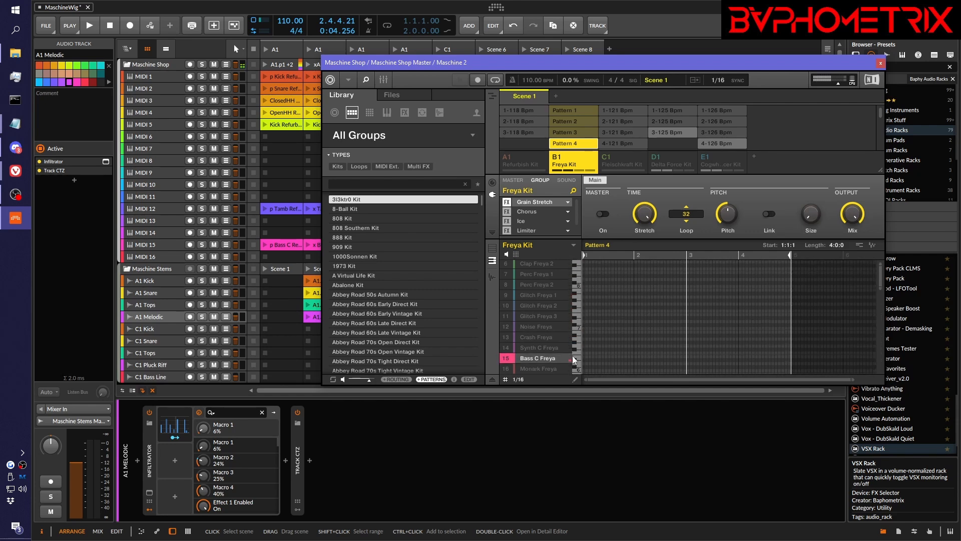
scroll(625, 346, "down", 10)
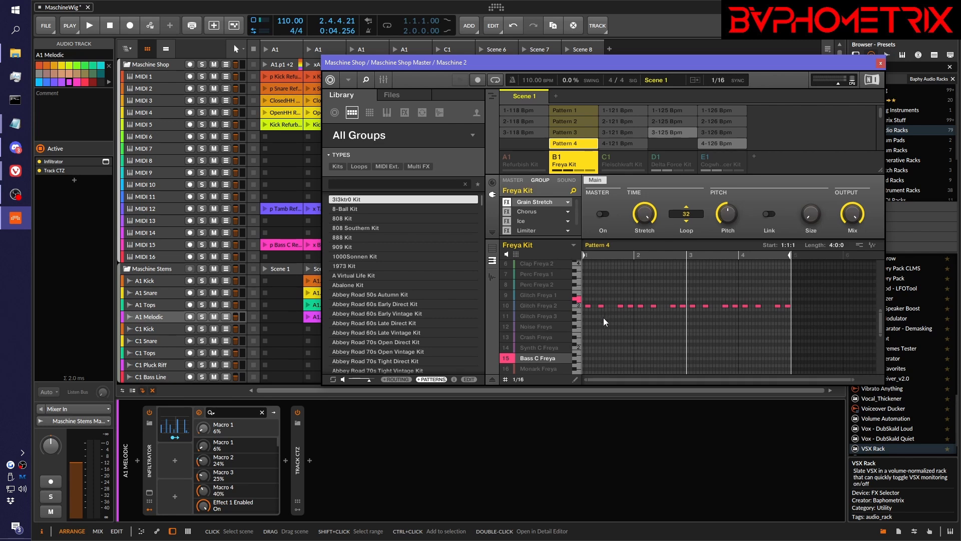
left_click(506, 348)
left_click(507, 358)
left_click(492, 249)
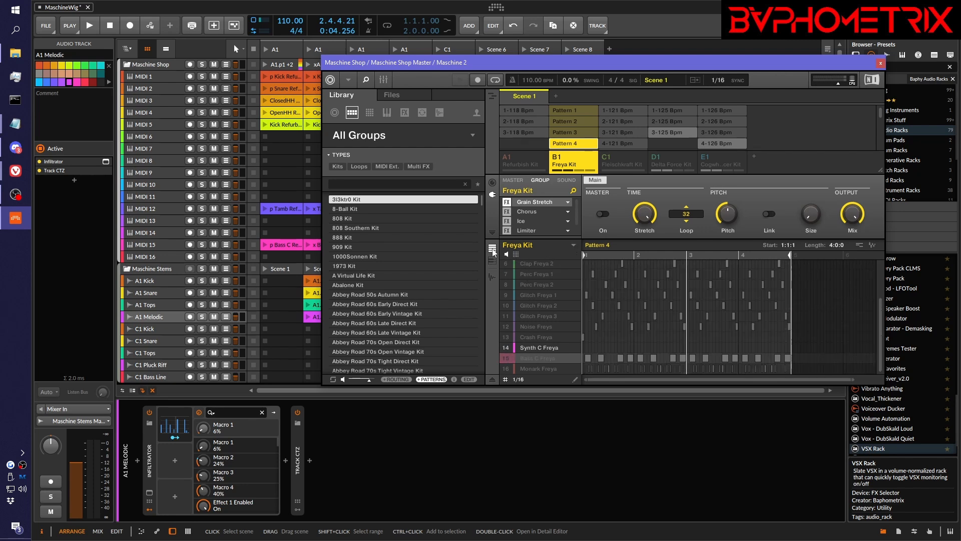
- Solo and audition Noise Freya by itself, then do the same with Glitch Freya 3
left_click(509, 325)
key("space")
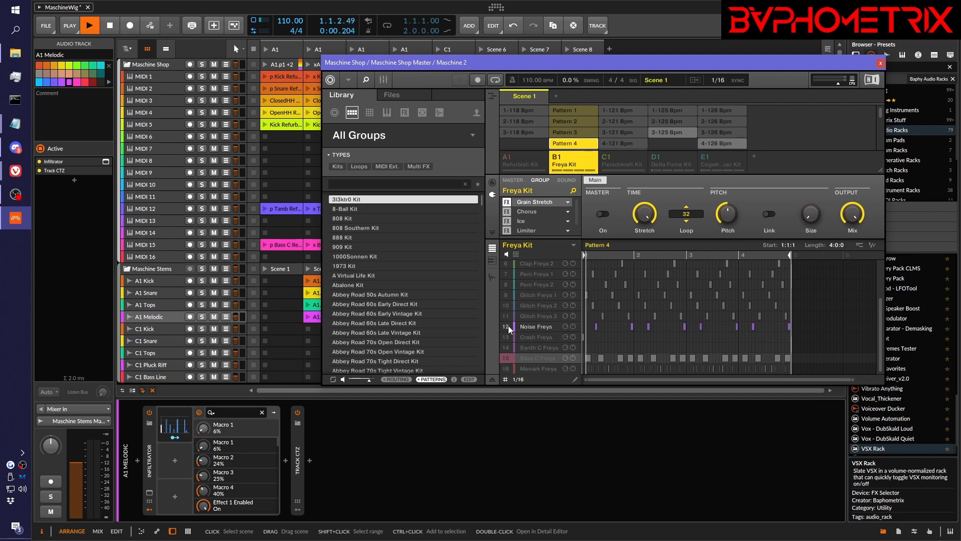
left_click(506, 315)
key("space")
key("space")
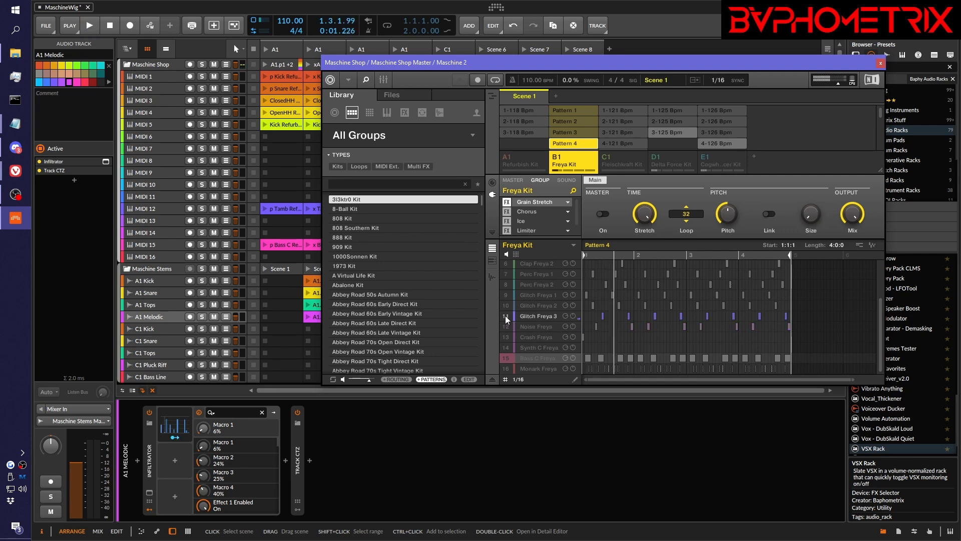
- Solo and audition Glitch Freya 2, followed by Glitch Freya 1, in Pattern 4
left_click(506, 305)
key("space")
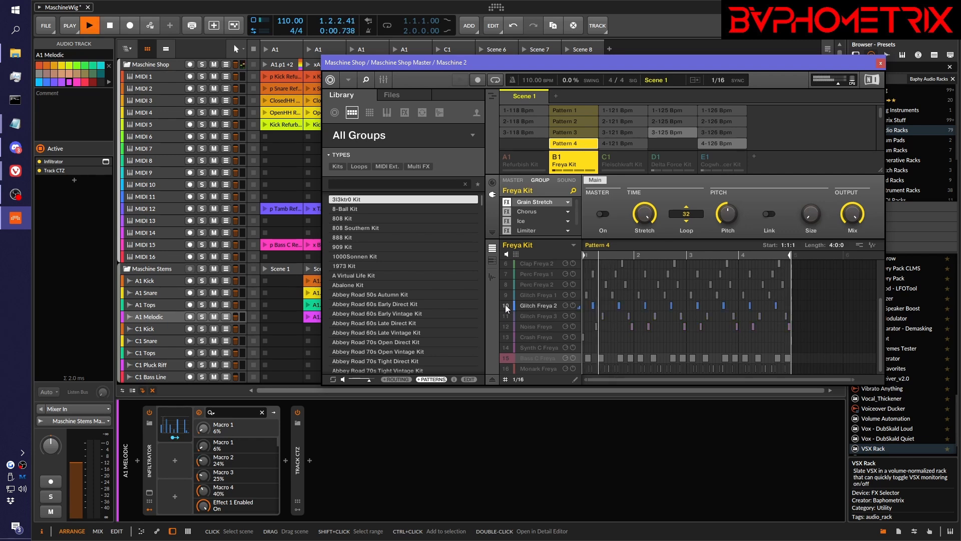
key("space")
left_click(505, 296)
key("space")
key("space")
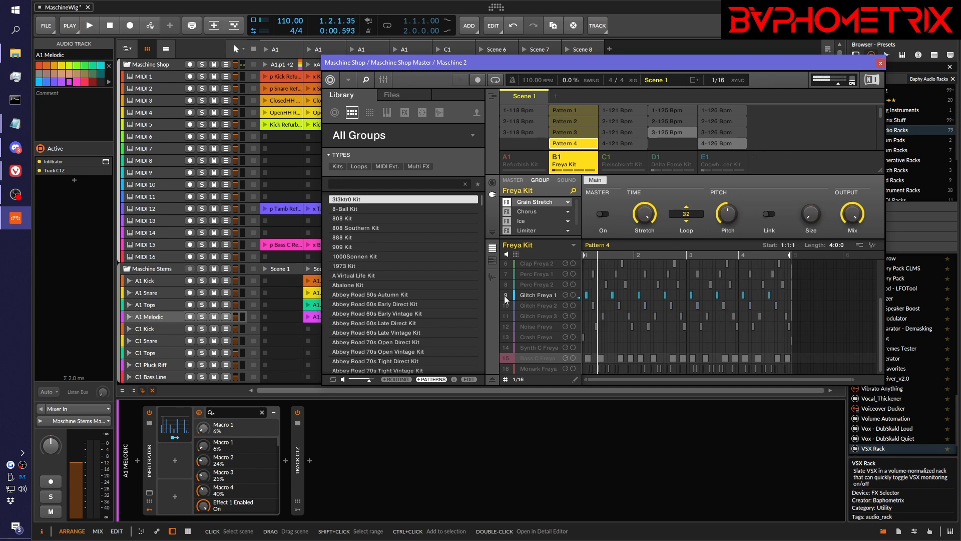
- Solo and audition Perc Freya 2, followed by Perc Freya 1
left_click(506, 284)
key("space")
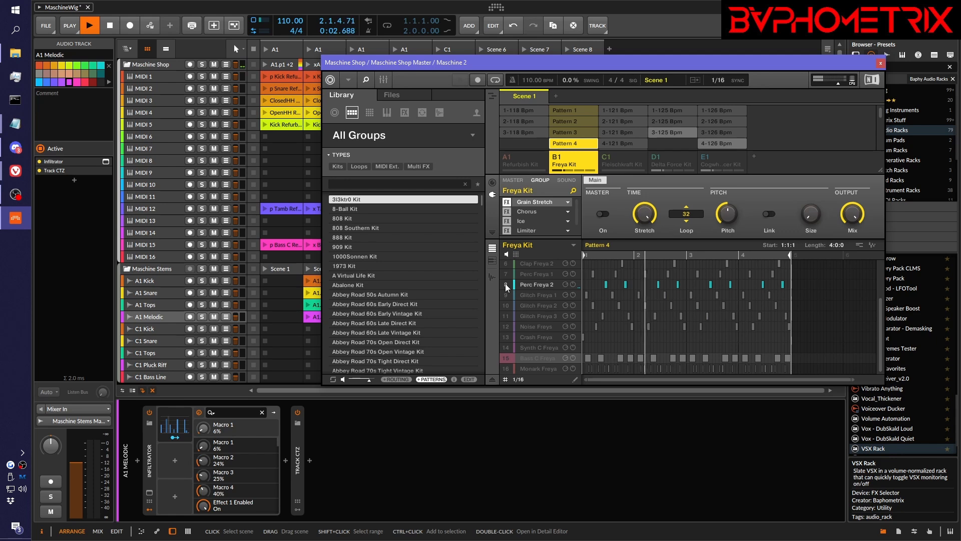
key("space")
left_click(507, 274)
key("space")
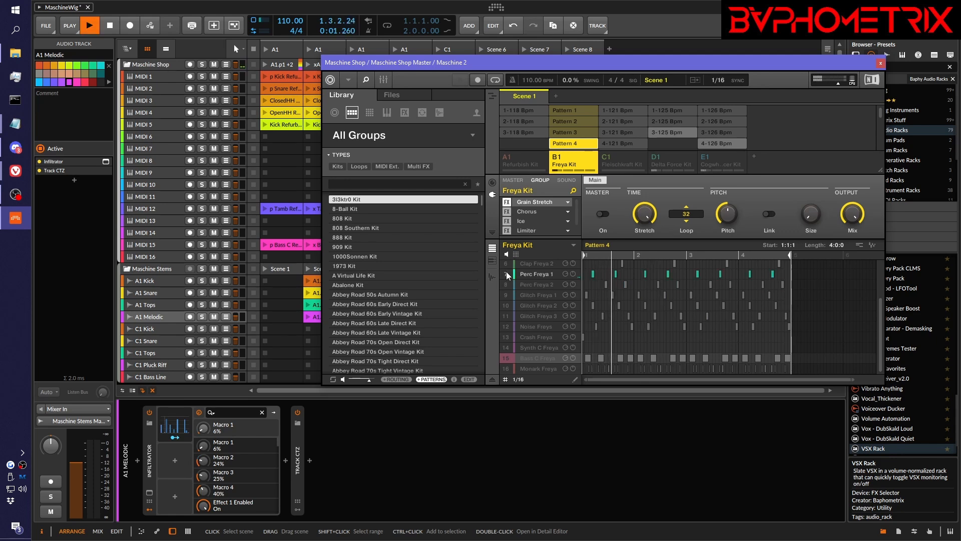
key("space")
- Solo and audition Clap Freya 2, followed by OpenHH Freya
scroll(561, 294, "up", 3)
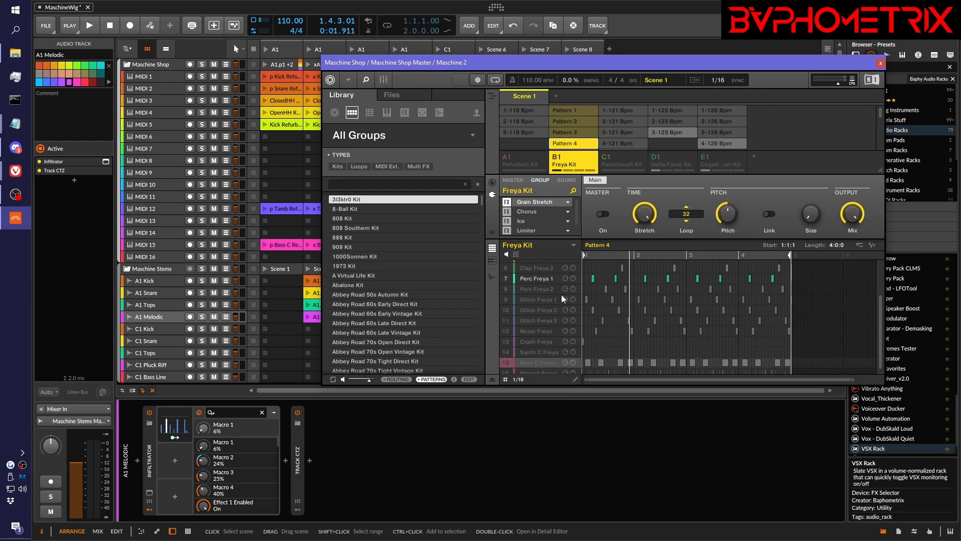
scroll(561, 294, "up", 2)
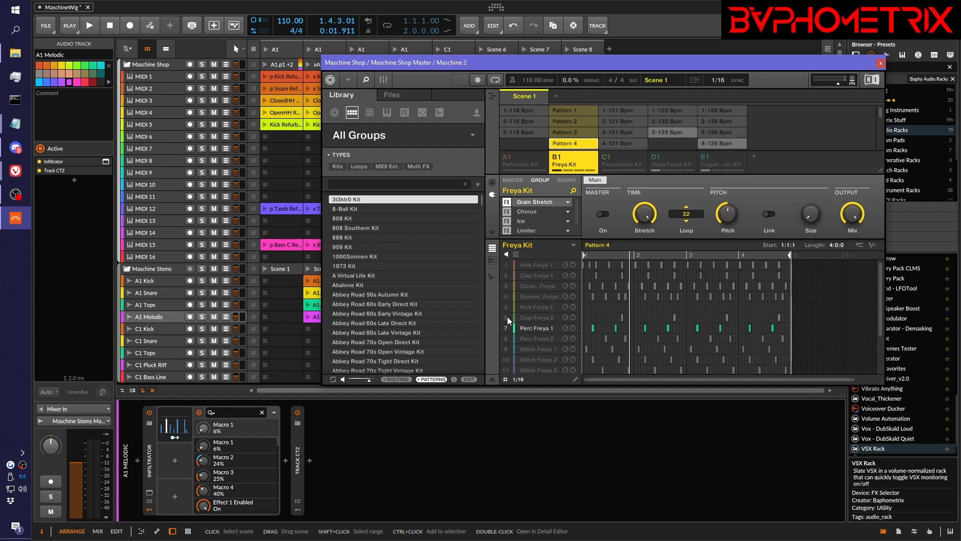
left_click(507, 317)
key("space")
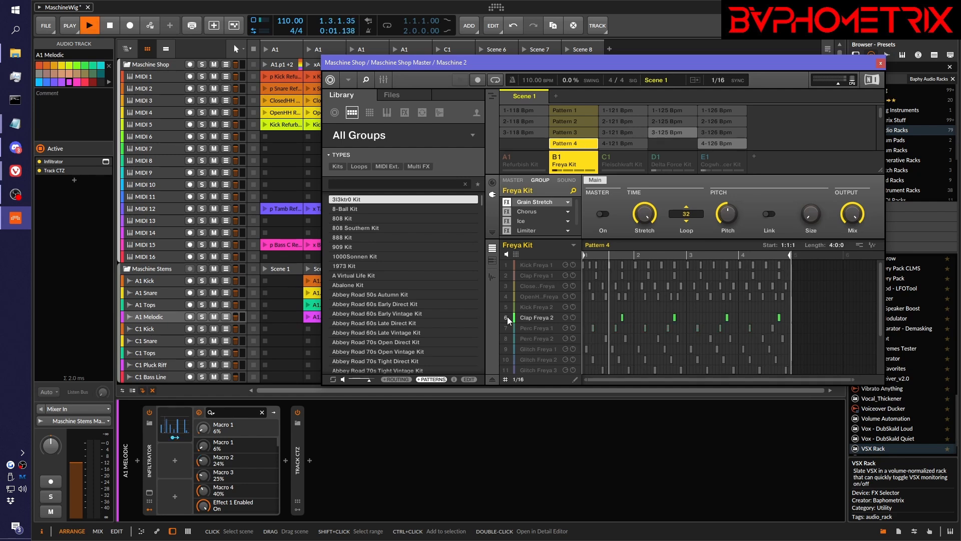
key("space")
left_click(508, 295)
key("space")
key("space")
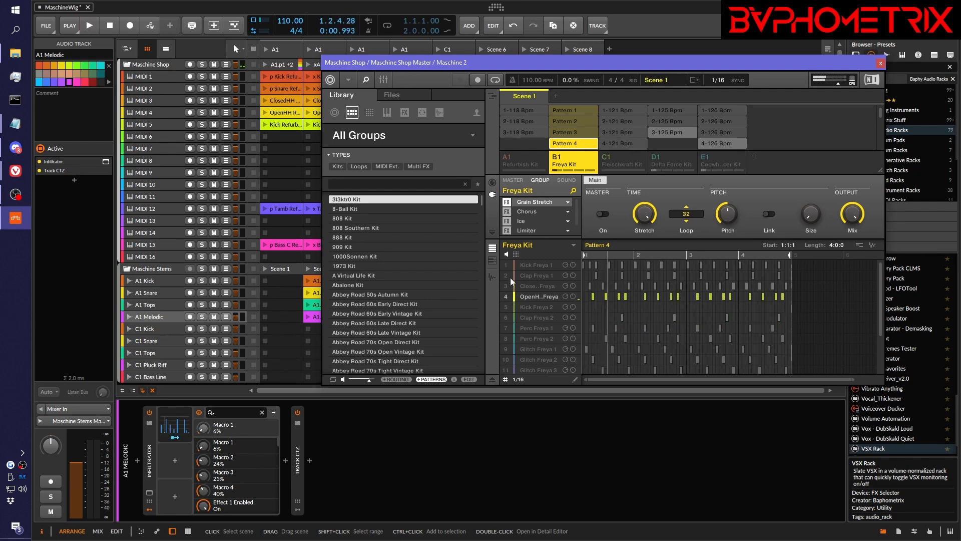
- Solo and audition ClosedHH Freya, followed by Clap Freya 1
left_click(506, 284)
key("space")
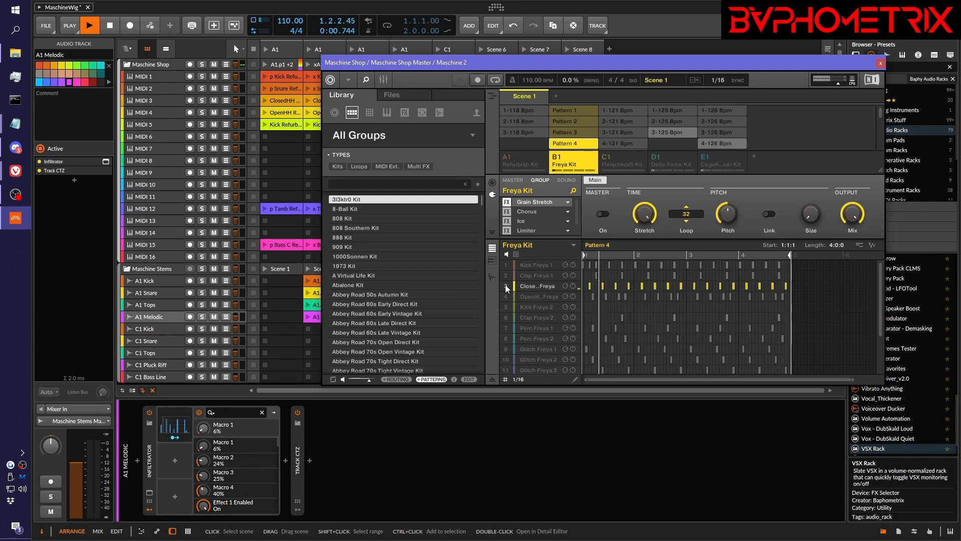
key("space")
left_click(508, 274)
key("space")
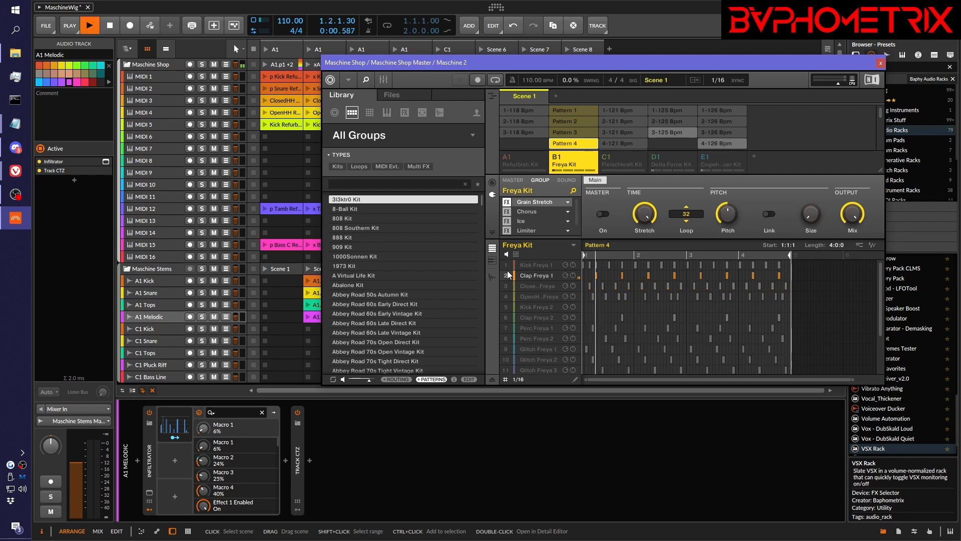
key("space")
- Solo Kick Freya 1 and audition it twice, looking over the notes of the kit's other sounds in between
left_click(507, 267)
key("space")
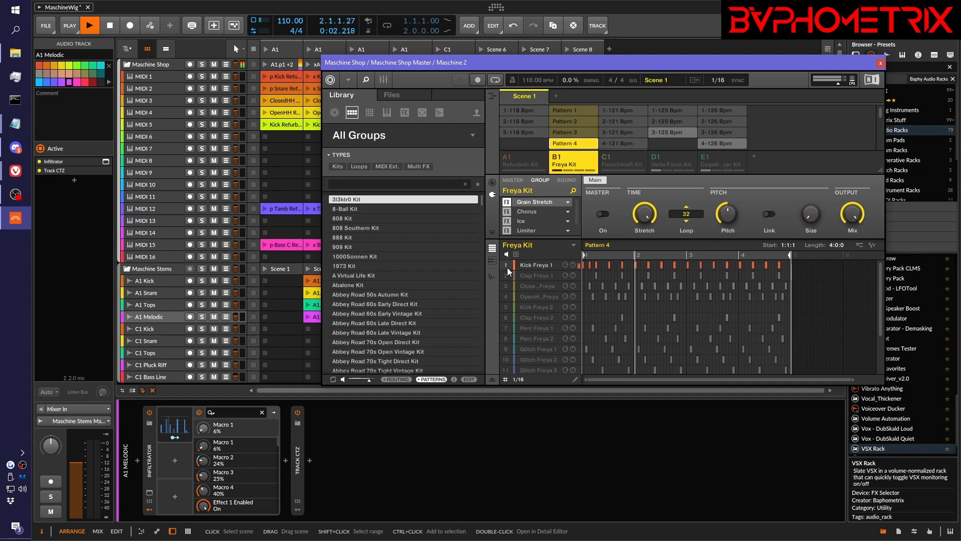
key("space")
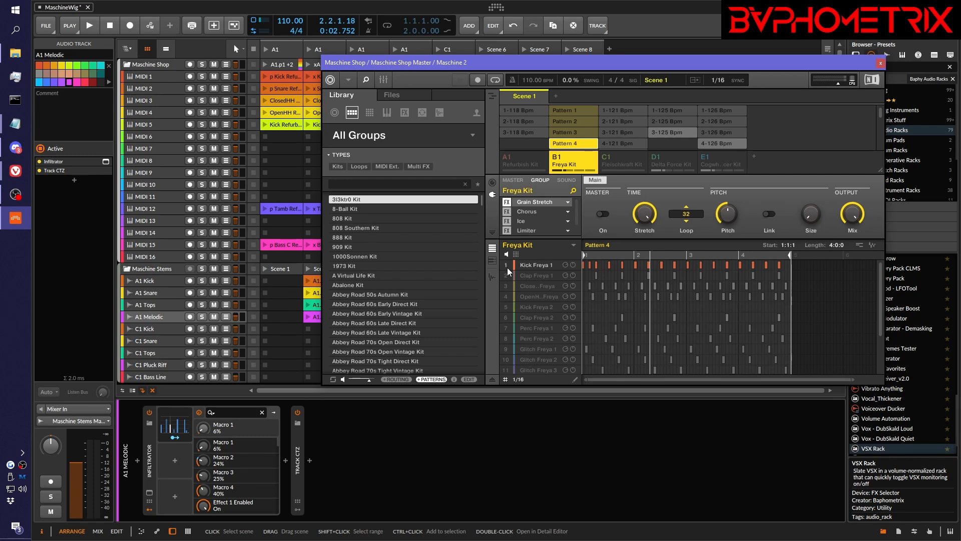
scroll(537, 324, "down", 5)
scroll(534, 335, "down", 1)
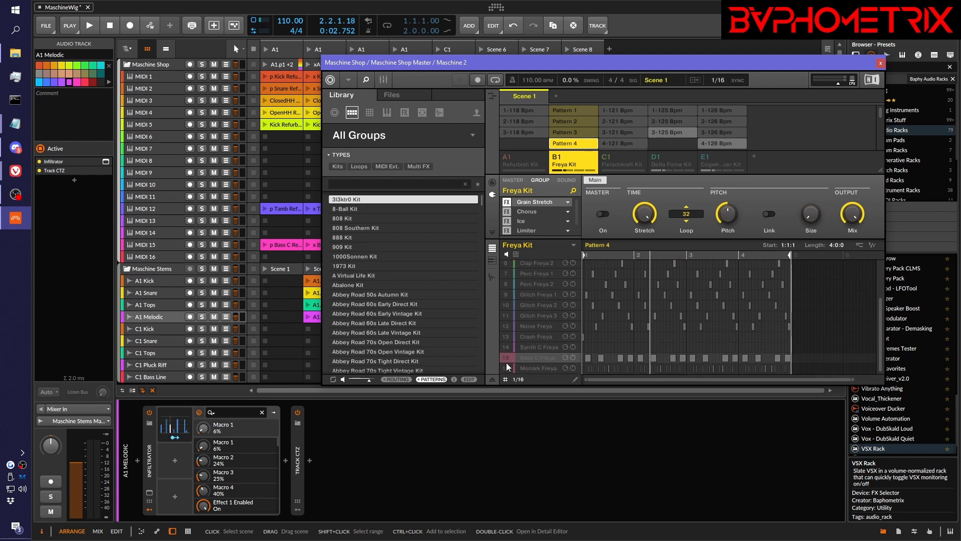
scroll(545, 313, "up", 5)
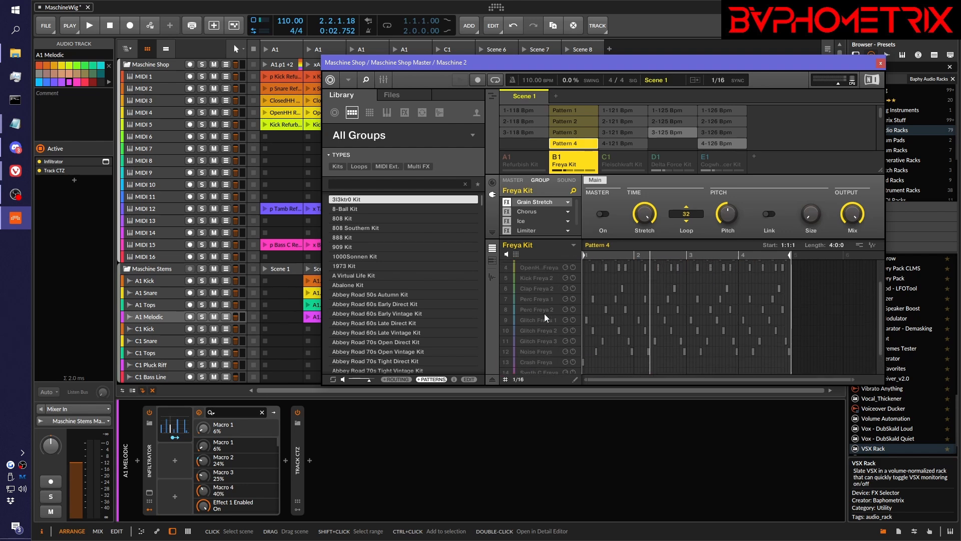
scroll(545, 314, "up", 1)
key("space")
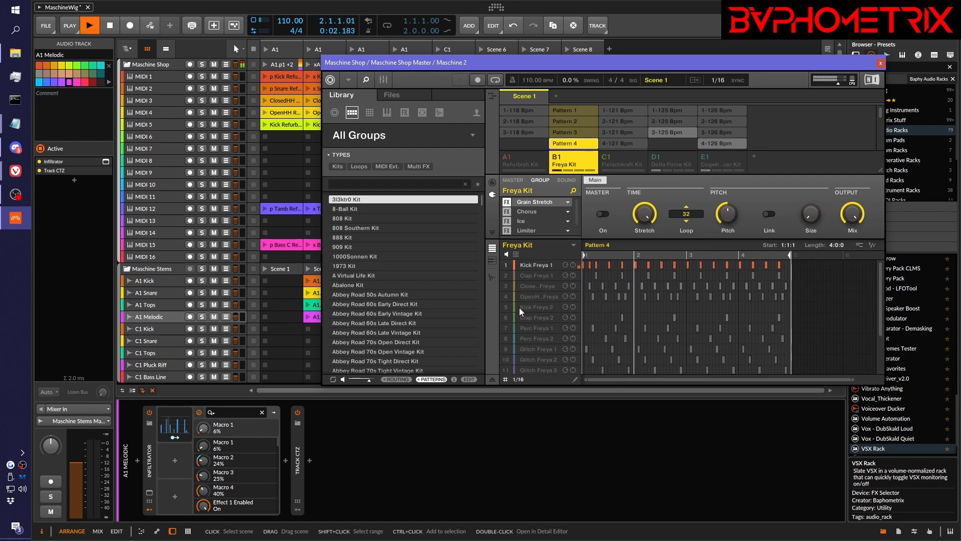
key("space")
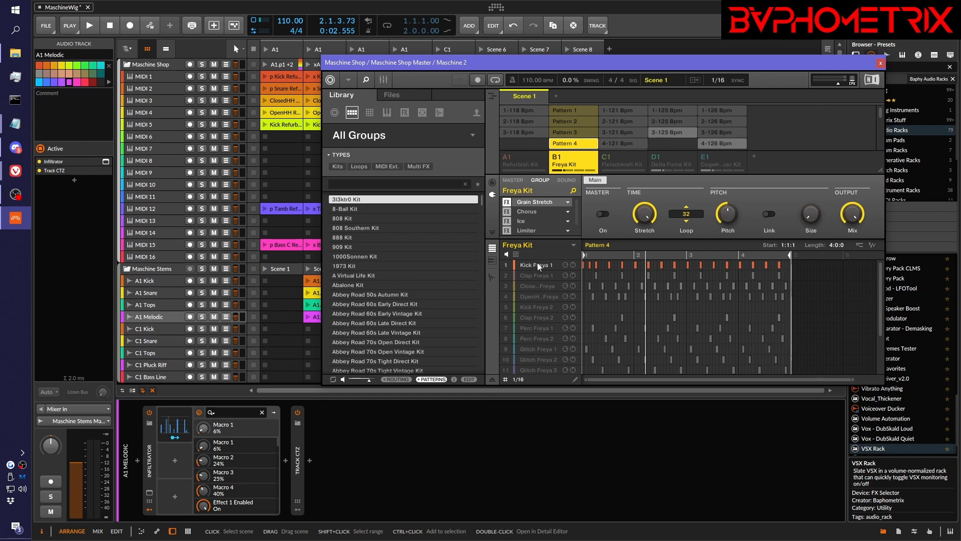
- Make Bass C Freya audible alongside the soloed Kick Freya 1 and return to the first sounds of the kit
scroll(539, 272, "down", 3)
scroll(539, 272, "down", 2)
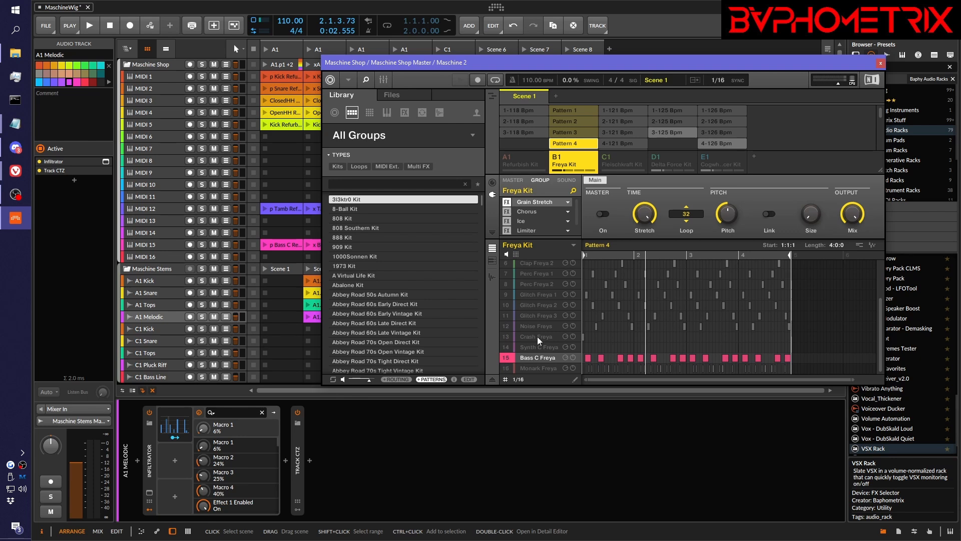
scroll(537, 340, "up", 5)
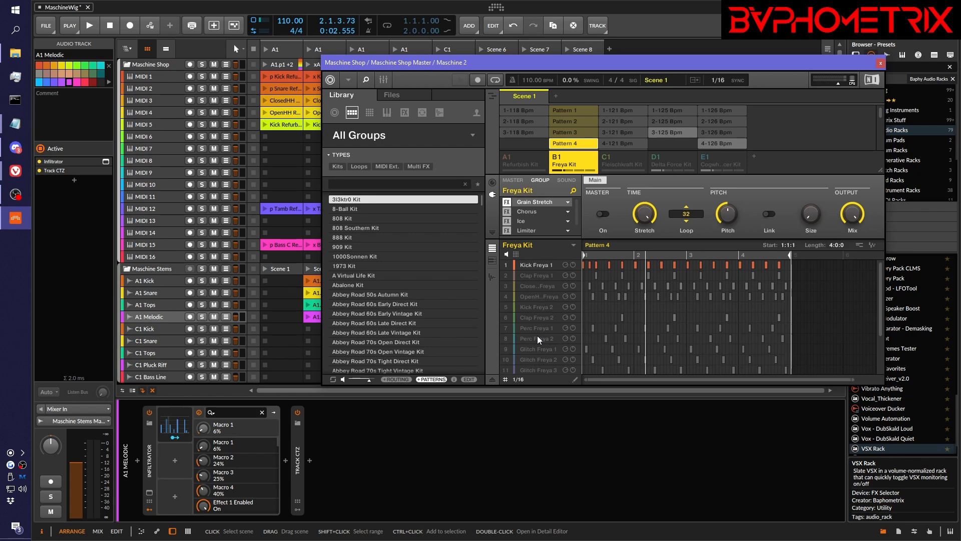
- Move the Maschine window clear of the clip launcher and move the empty Scene 6 in front of the C1 scene
left_click_drag(606, 62, 678, 121)
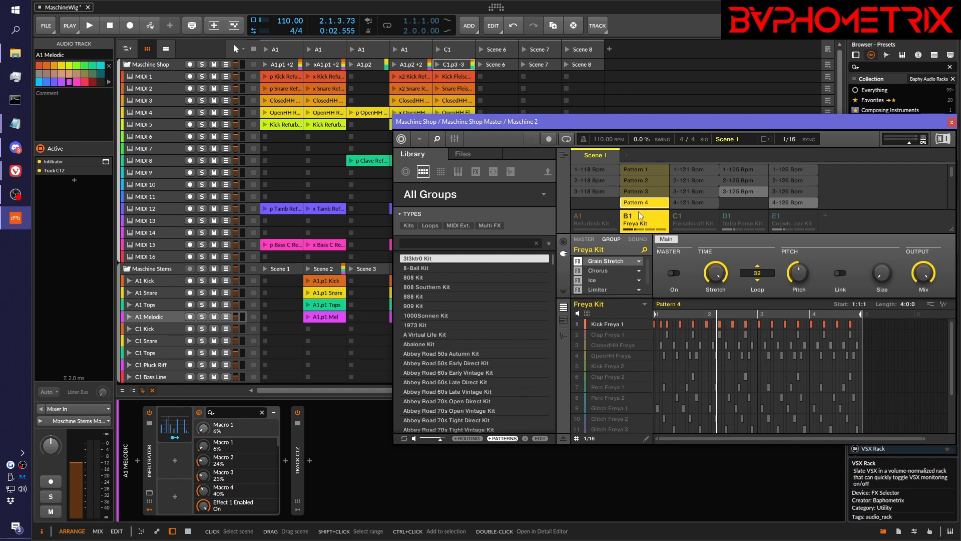
left_click_drag(576, 128, 673, 265)
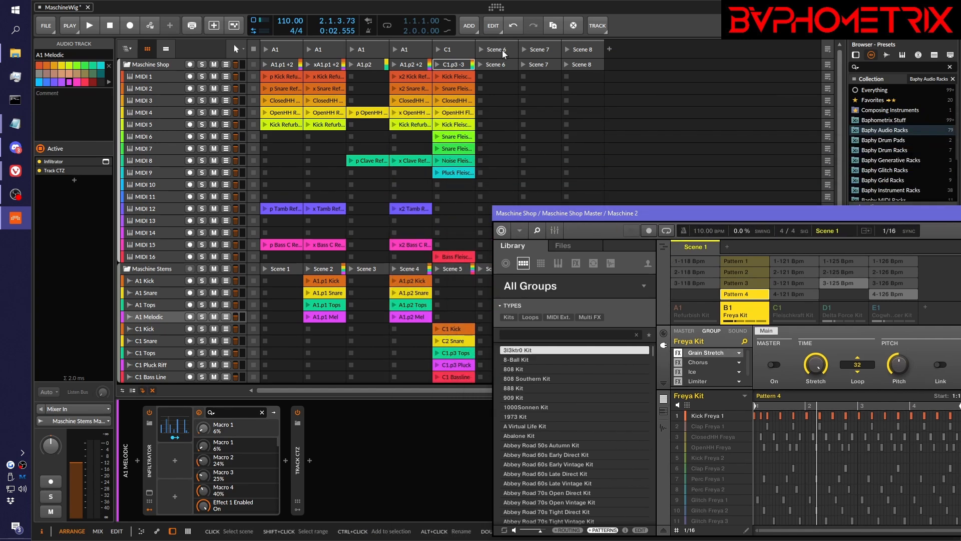
left_click(482, 57)
left_click_drag(483, 59, 433, 52)
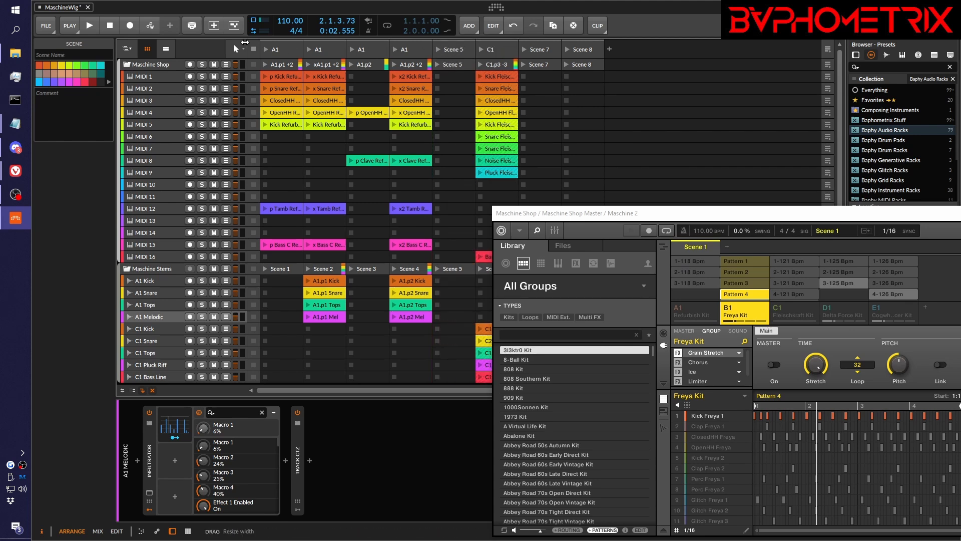
- Rename the empty scene in front of C1 as B1 and enter "Orig Key: C -" as its comment
left_click(455, 50, "alt")
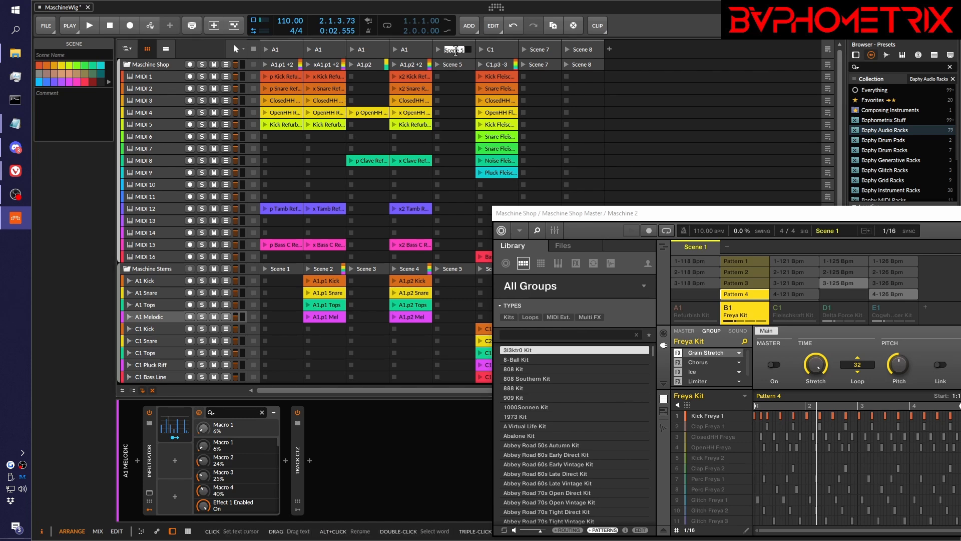
type("B1")
key("Return")
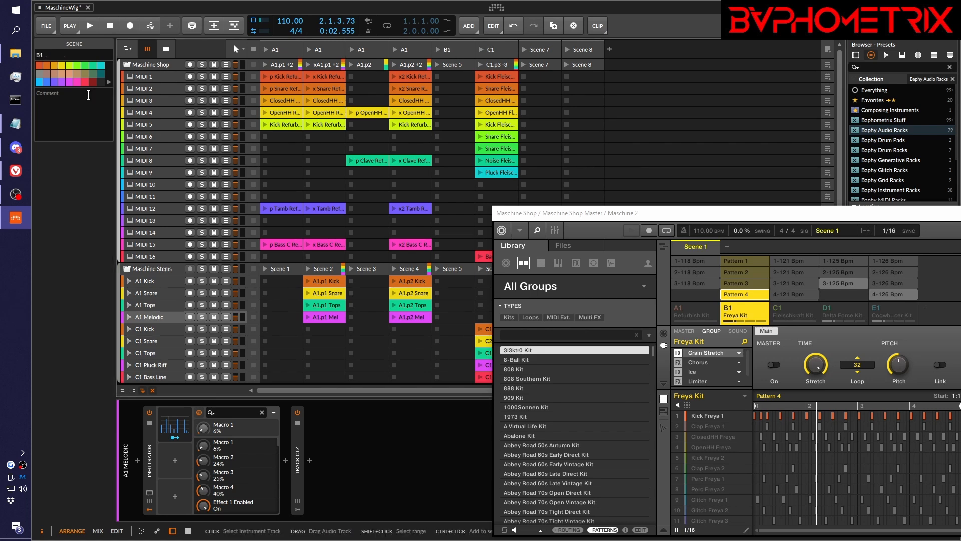
left_click(76, 99)
type("Orig Key: C -")
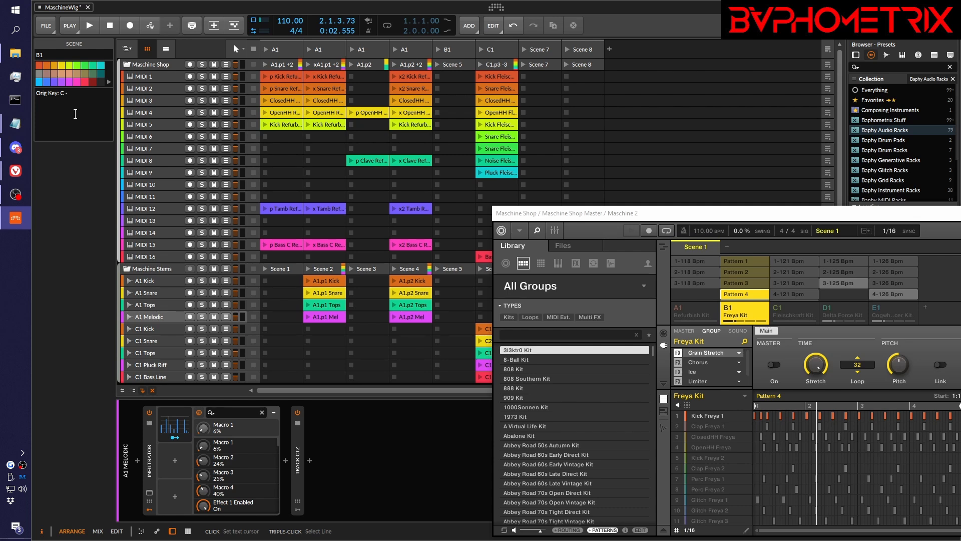
type("phrygian")
- Check the original-key comments of the A1 scenes against the comment of the B1 scene
left_click(375, 45)
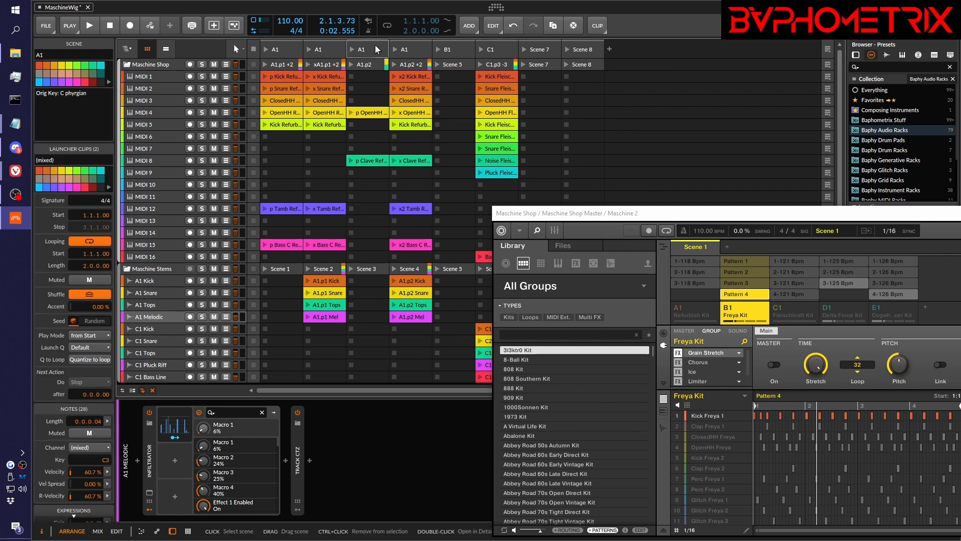
left_click(320, 51)
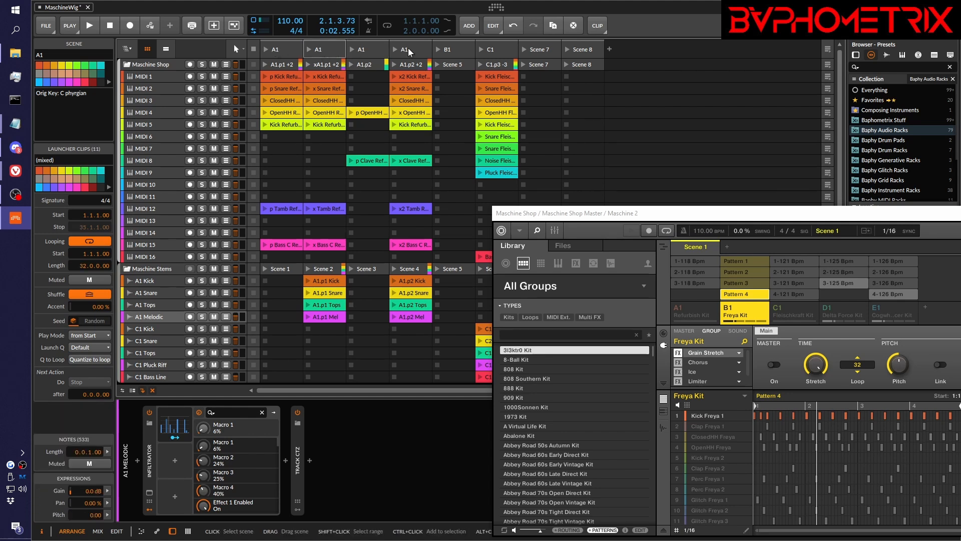
left_click(447, 49)
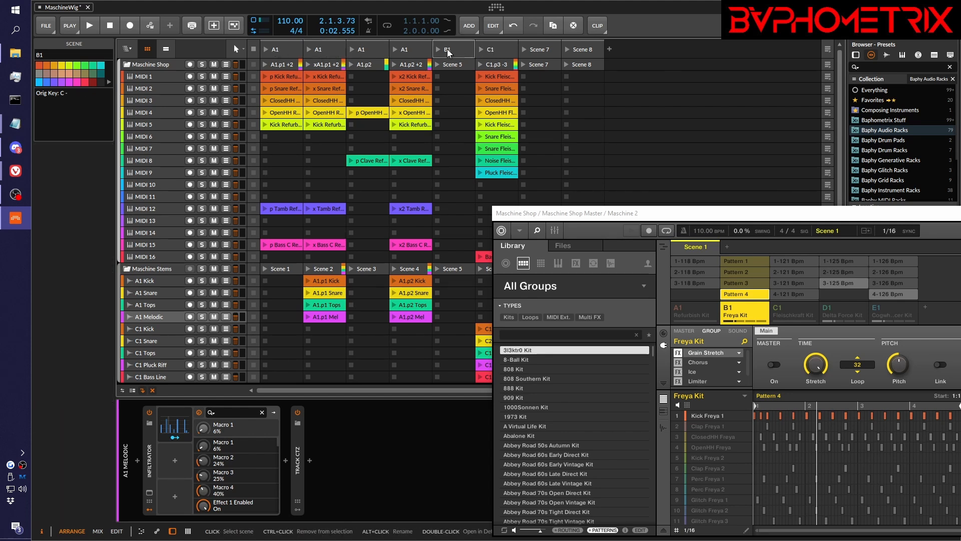
- Rename the Maschine Shop group's scene under B1 as "B1.p4 +2"
left_click(450, 65)
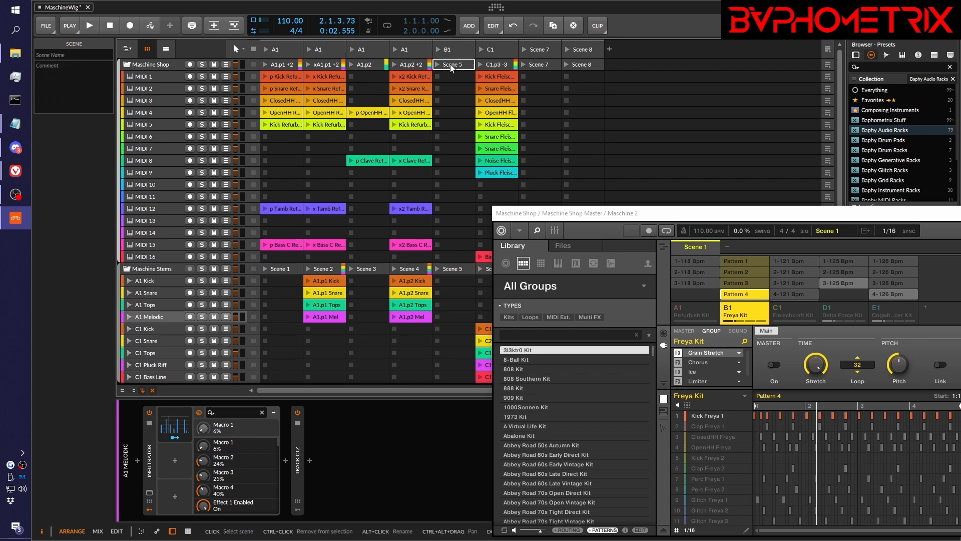
left_click(452, 65, "alt")
type("B1")
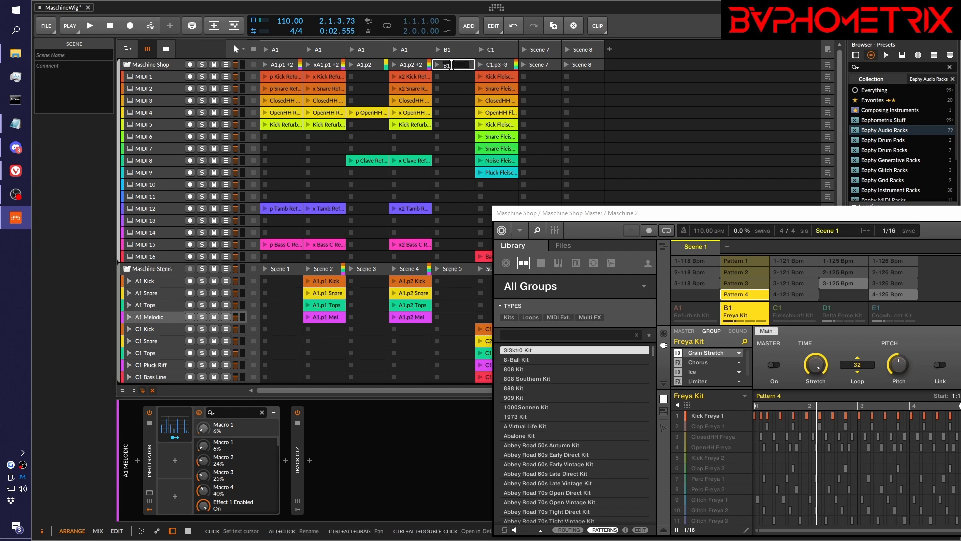
type(".p4")
type("+2")
key("Return")
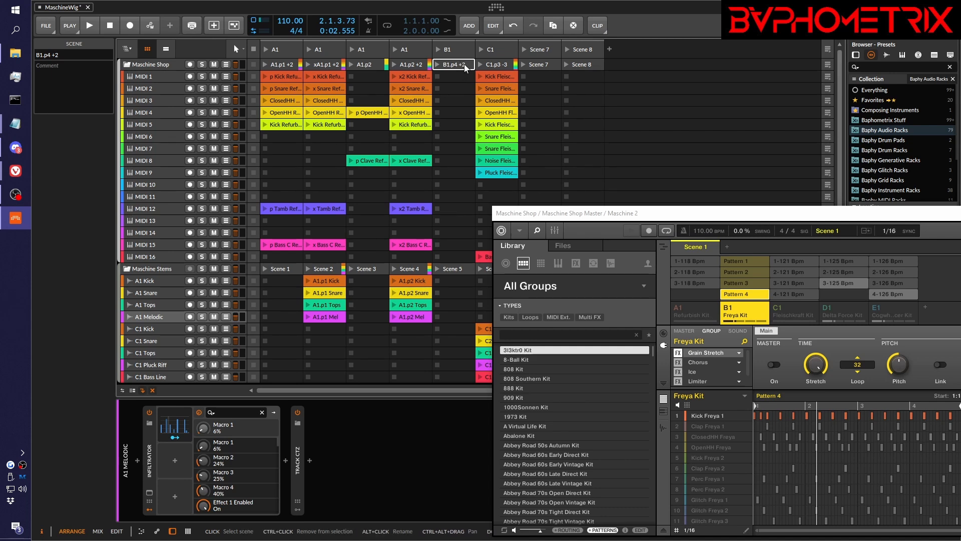
- Enter "Pitch +2 on sounds 1 and 15" and "Key: D -" as the comment of the B1.p4 +2 scene
left_click_drag(770, 207, 767, 72)
scroll(701, 277, "down", 5)
scroll(701, 276, "up", 5)
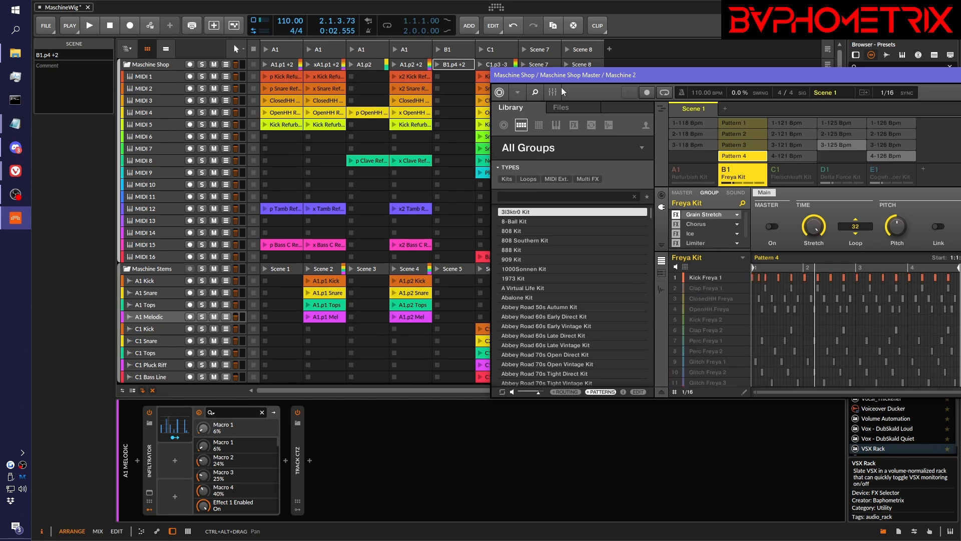
left_click(457, 65)
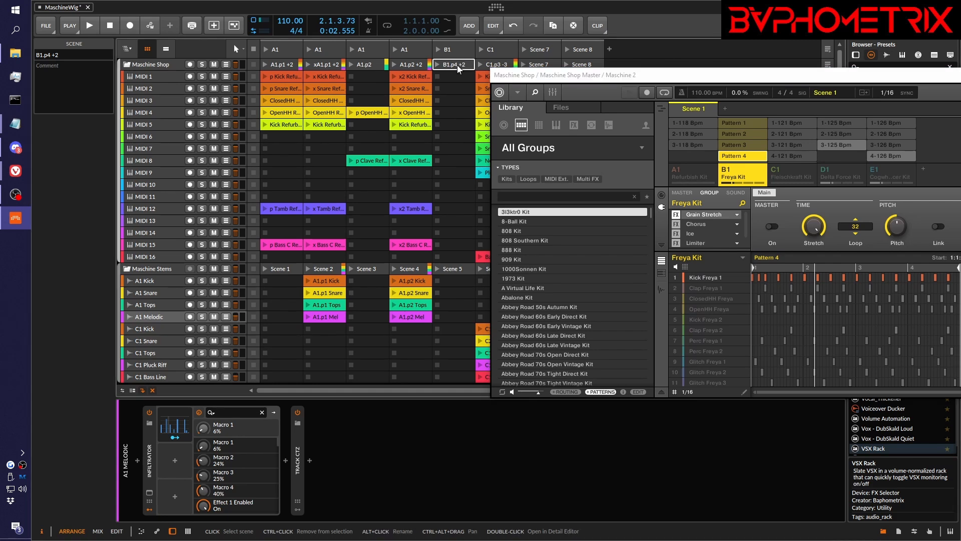
left_click(59, 66)
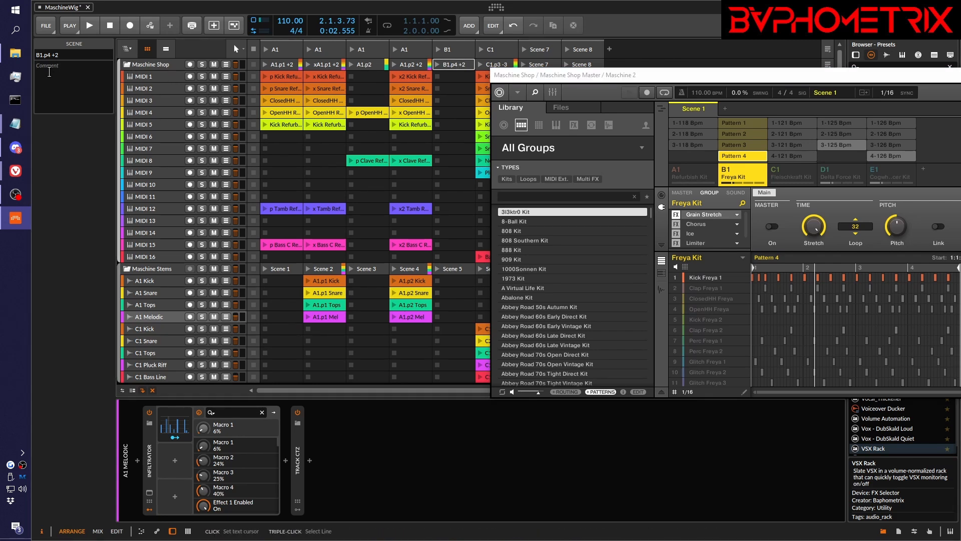
type("Pitch +2 on sounds")
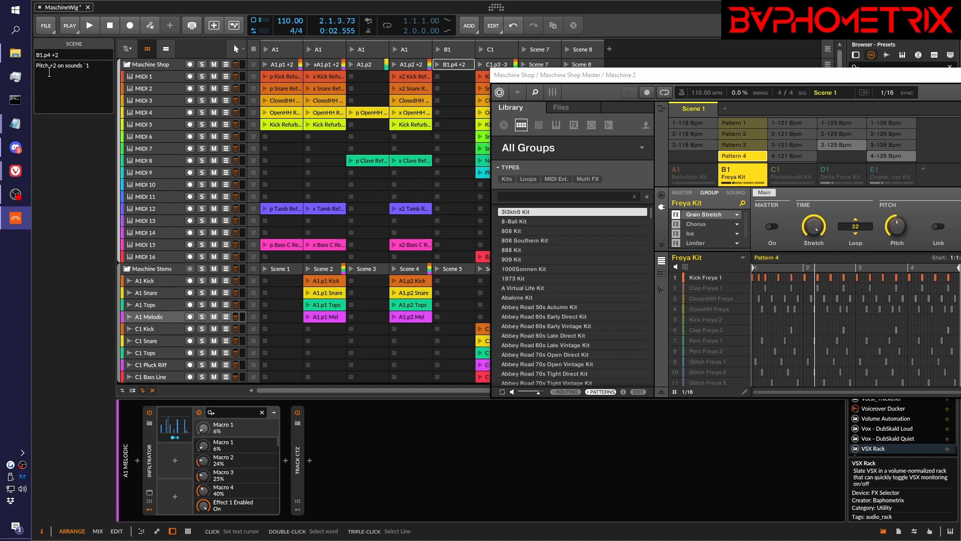
type(" 1 and 15")
key("Return")
type("Key: D-")
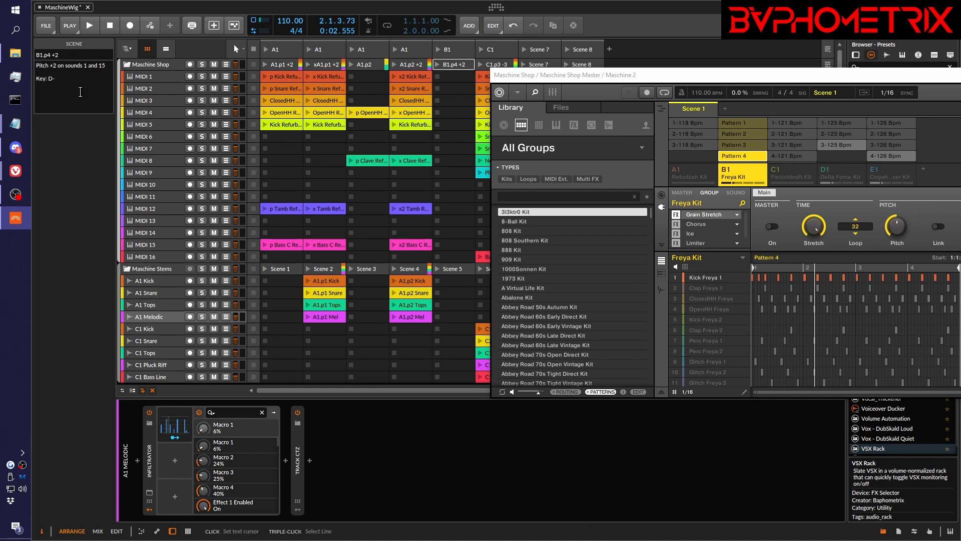
key("BackSpace")
- In the Maschine Shop track's Note FX Layer, turn off the Pitch 10 to 14 and Pitch 16 transpose switches, keeping Pitch 15 on
left_click(176, 66)
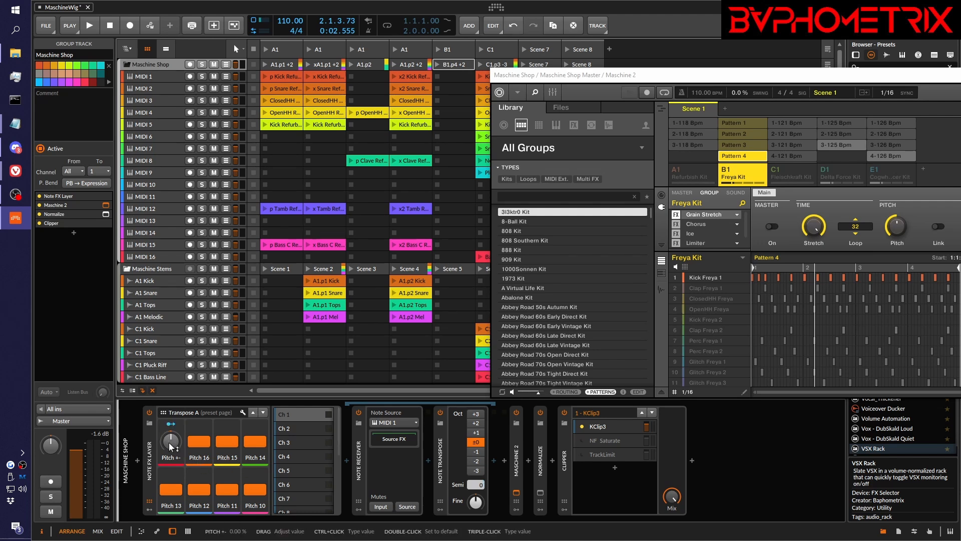
left_click(198, 442)
left_click(231, 441)
left_click(231, 441)
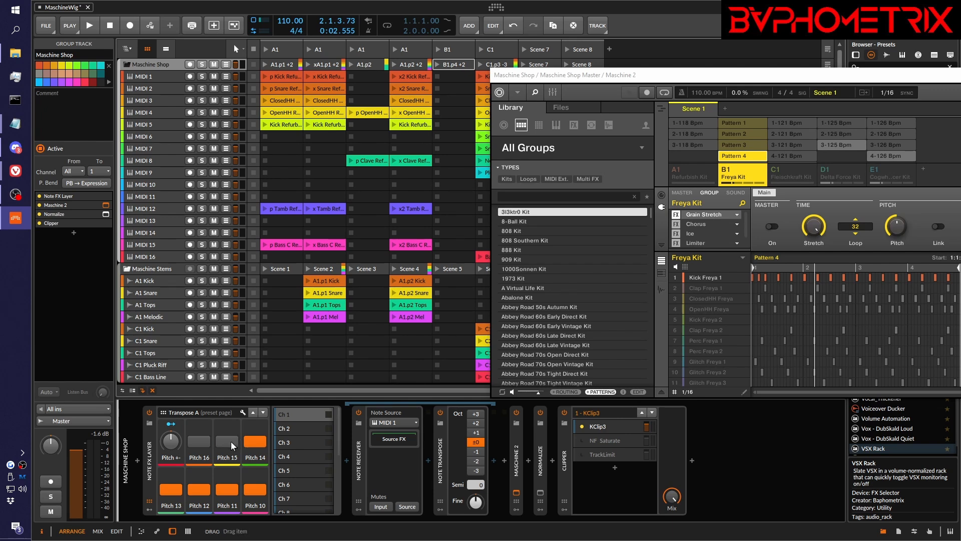
left_click(250, 441)
left_click(173, 487)
left_click(199, 490)
left_click(220, 491)
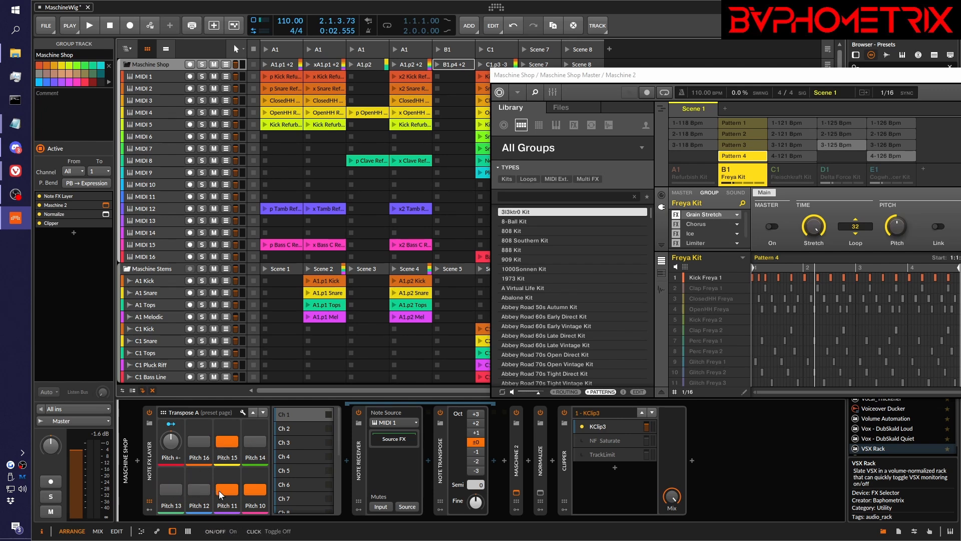
- On the Transpose B page of the Note FX Layer, turn off the Pitch 2 to Pitch 9 transpose switches
left_click(263, 413)
left_click(174, 440)
left_click(200, 440)
left_click(231, 443)
left_click(255, 441)
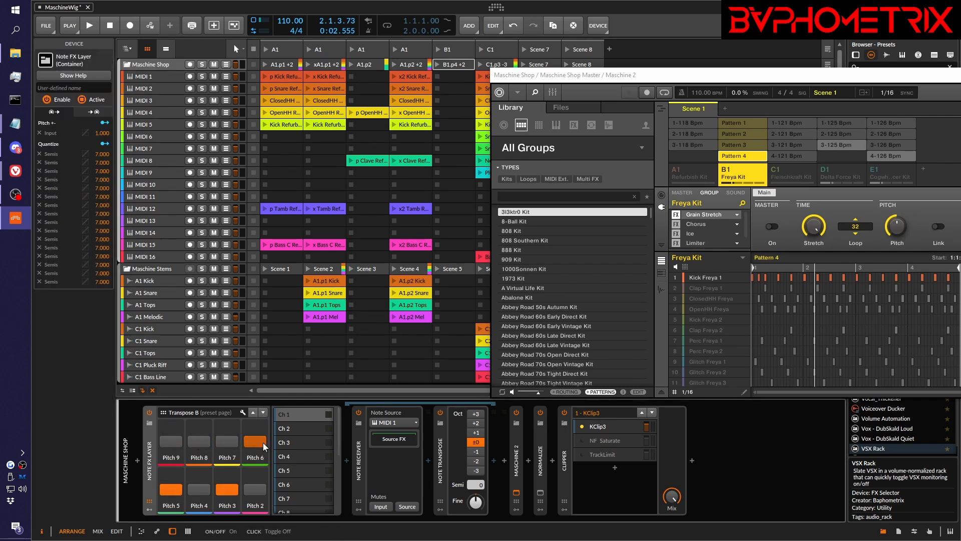
left_click(168, 487)
left_click(234, 490)
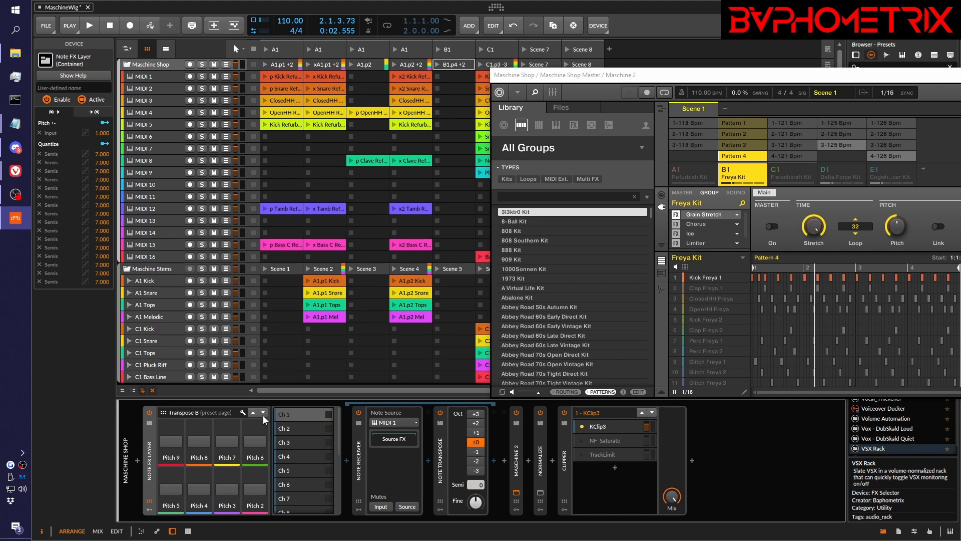
- Check the Pitch 1 switch on Transpose C, then try the Pitch +- knob on Transpose A at about 16% and reset it
left_click(263, 412)
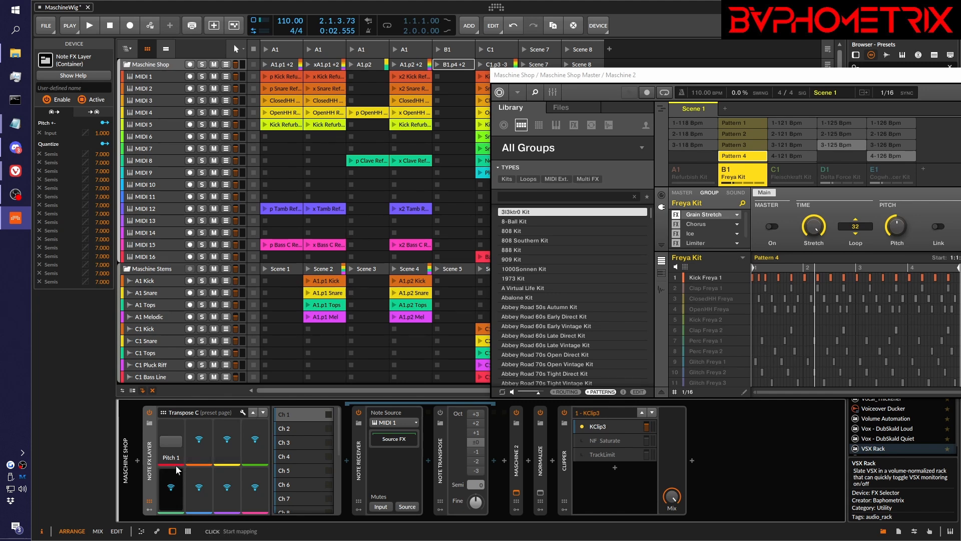
left_click(253, 414)
left_click(254, 416)
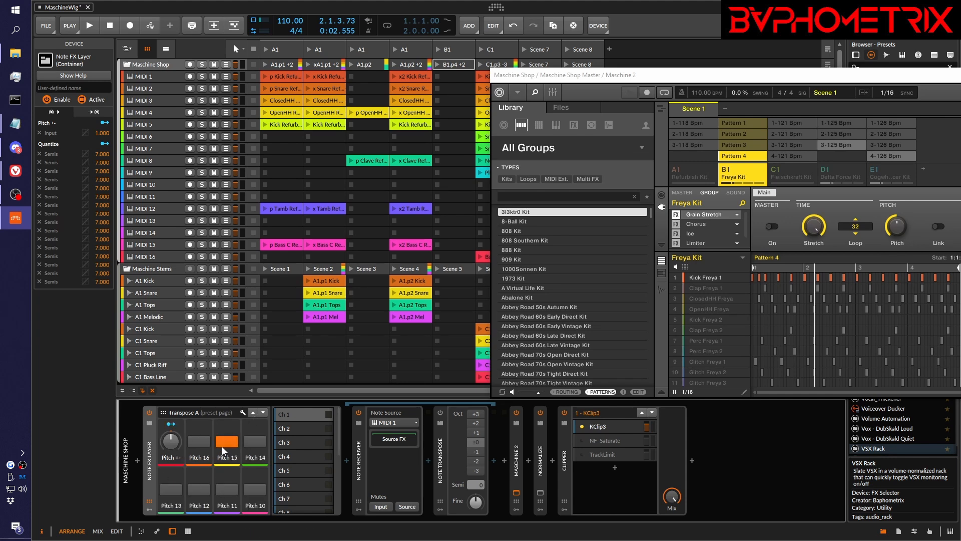
left_click_drag(170, 443, 170, 428)
double_click(170, 442)
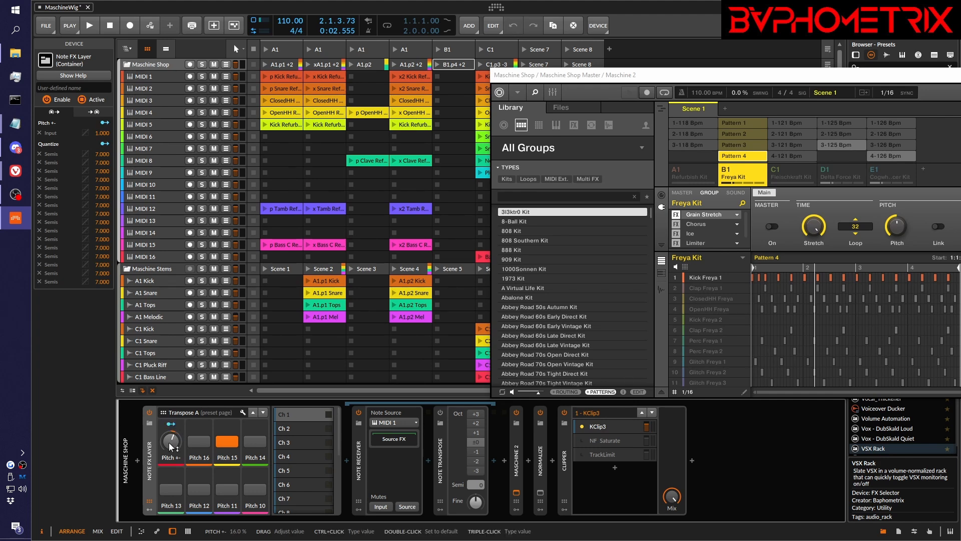
- Bring the Freya Kit's Pattern 4 from Maschine into the B1 scene as MIDI clips on new tracks below MIDI 16
left_click(797, 82)
left_click_drag(797, 82, 717, 222)
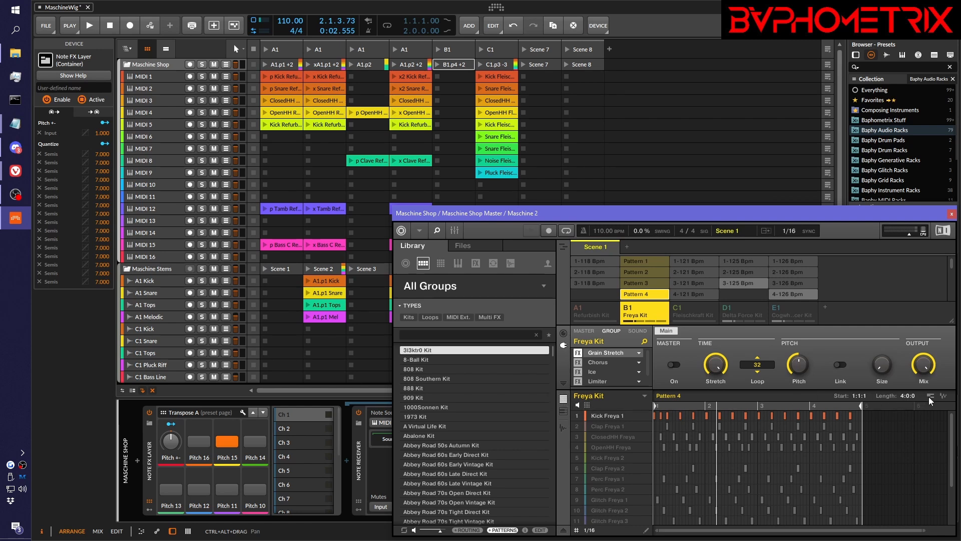
left_click_drag(930, 396, 521, 157)
left_click_drag(521, 215, 960, 175)
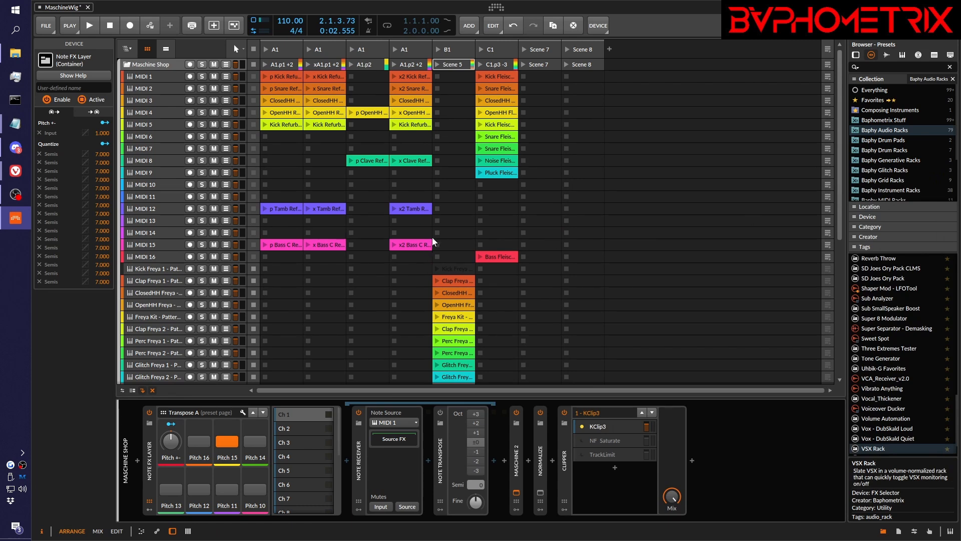
- Select all 16 imported clips from Kick Freya 1 to Monark Freya and move them onto the MIDI 1 to MIDI 16 tracks in B1
scroll(458, 242, "down", 8)
scroll(458, 241, "up", 5)
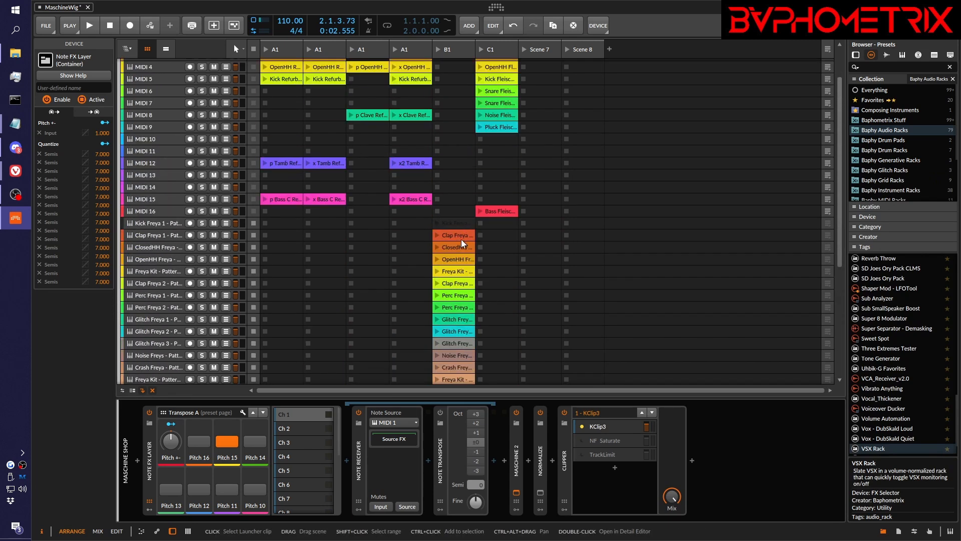
left_click(461, 224)
scroll(459, 230, "down", 4)
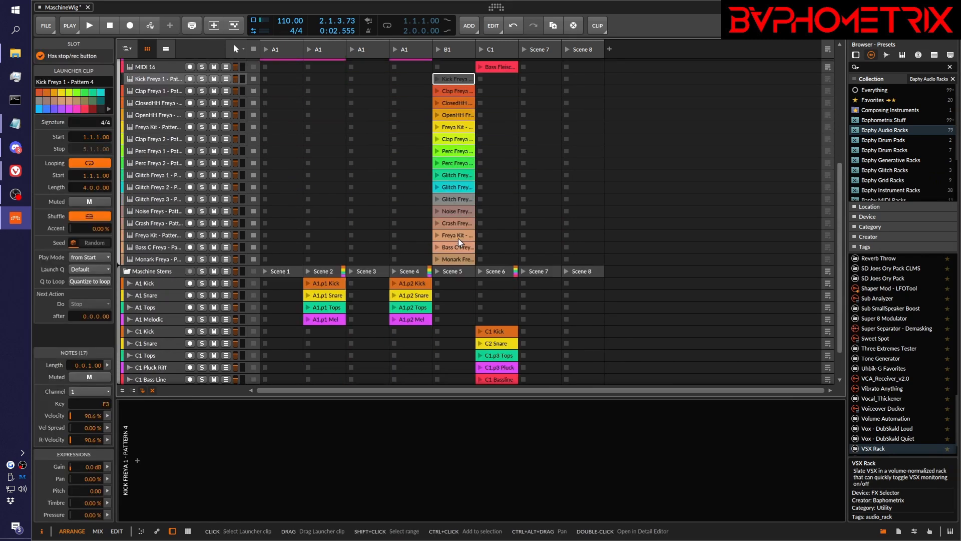
left_click(458, 260, "shift")
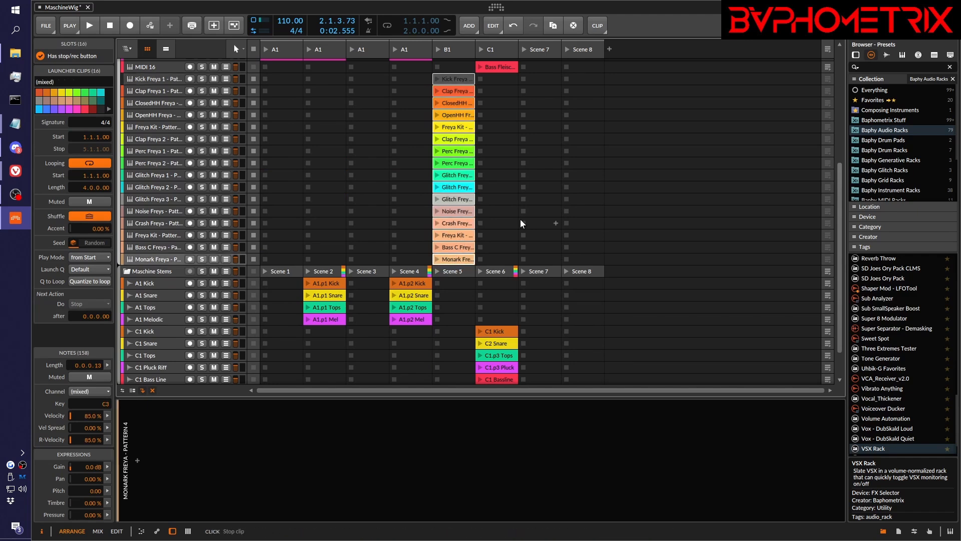
scroll(521, 219, "up", 5)
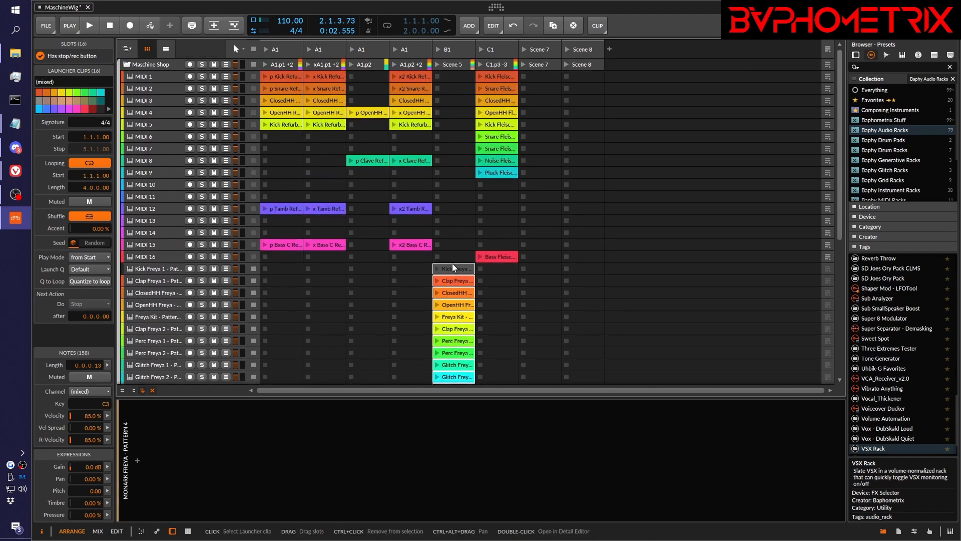
left_click_drag(455, 268, 451, 78)
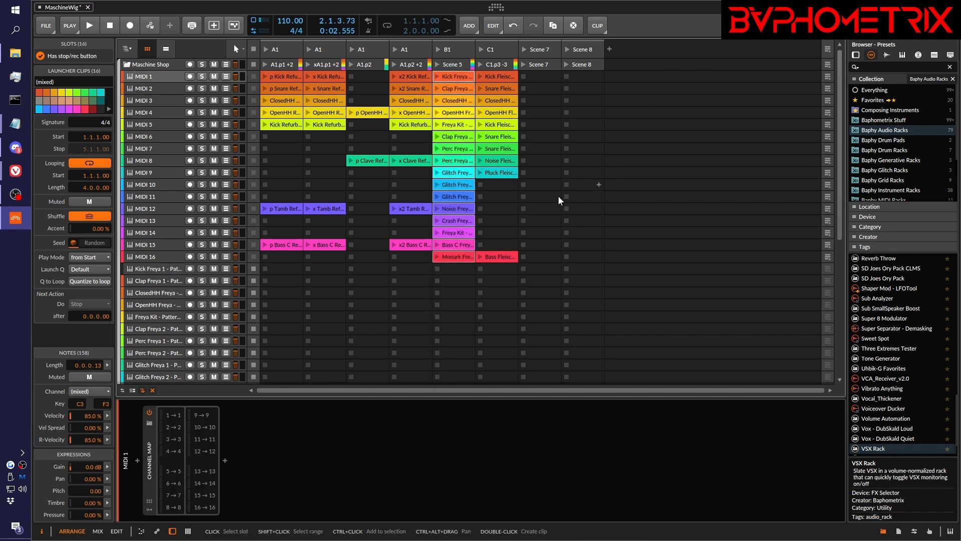
- Delete the 16 emptied import tracks from Kick Freya 1 to Monark Freya
left_click(160, 272)
scroll(161, 271, "down", 5)
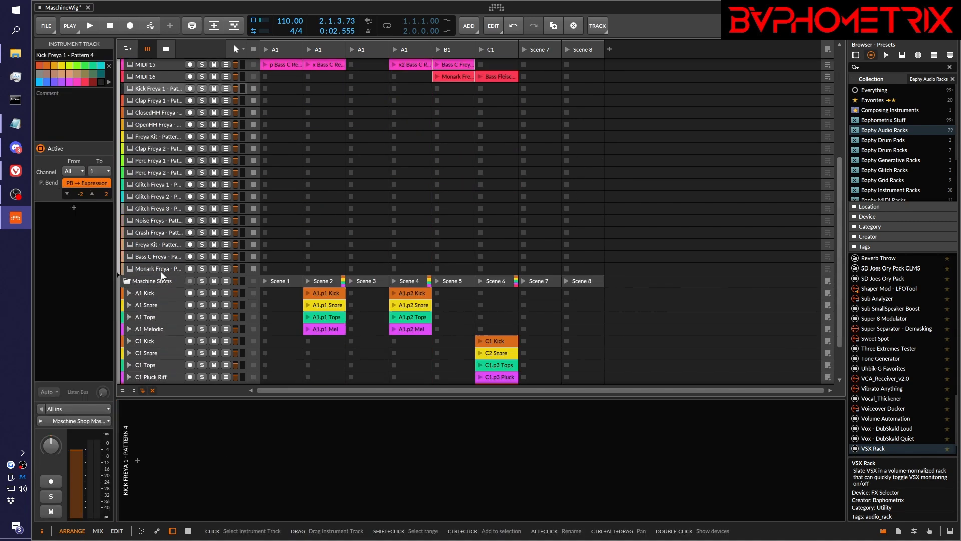
left_click(161, 266, "shift")
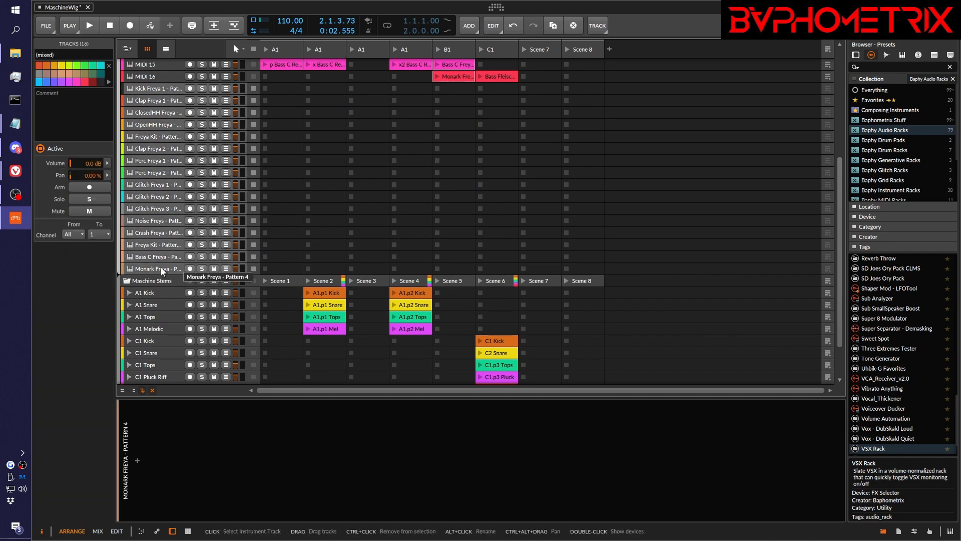
key("Delete")
scroll(440, 256, "up", 2)
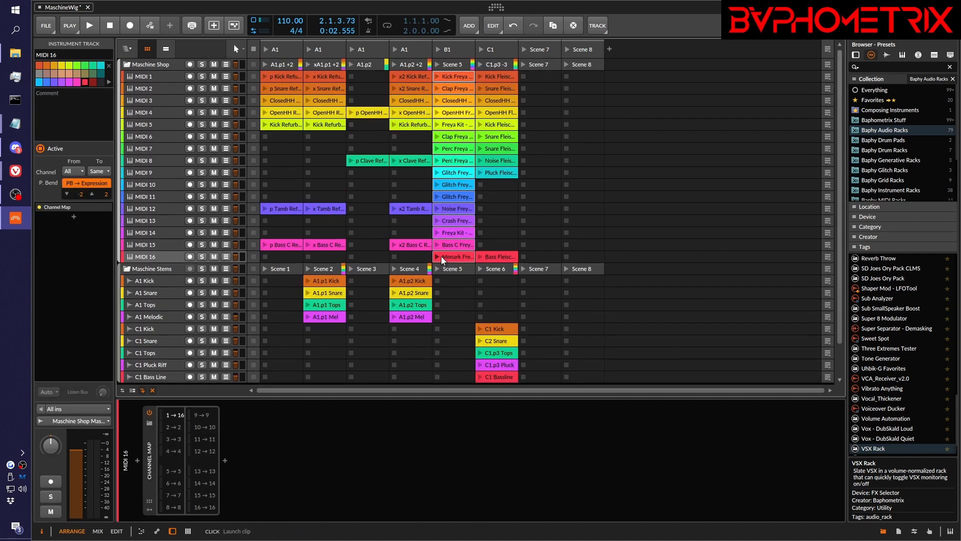
- Rename the Maschine Shop group's Scene 5 under B1 as "B1.p4 +2"
left_click(453, 67)
left_click(454, 65, "alt")
type("B")
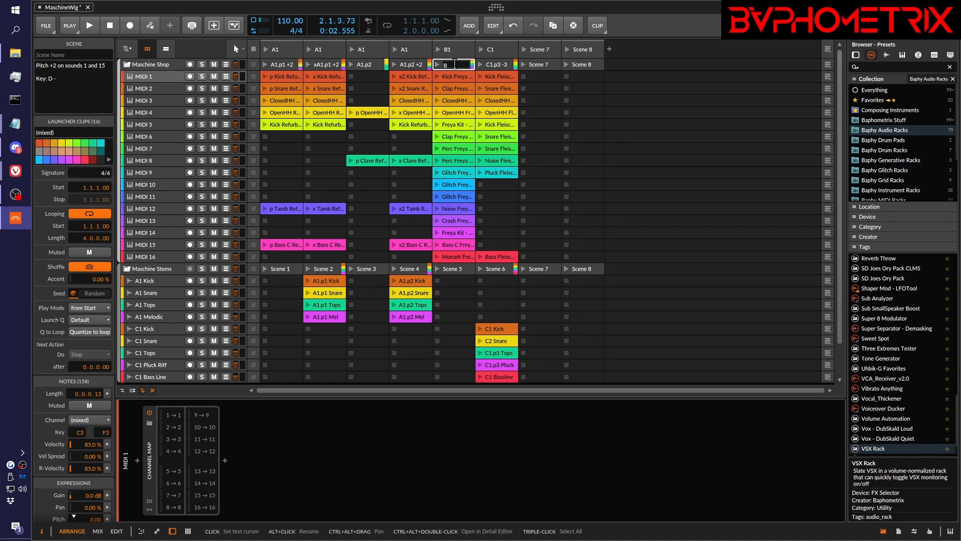
type("1.p4")
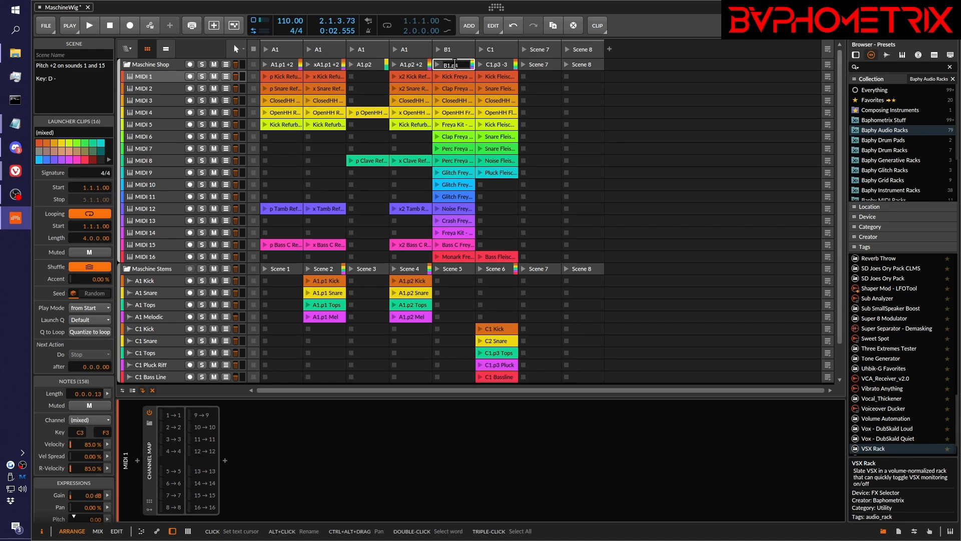
type(" +2")
key("Return")
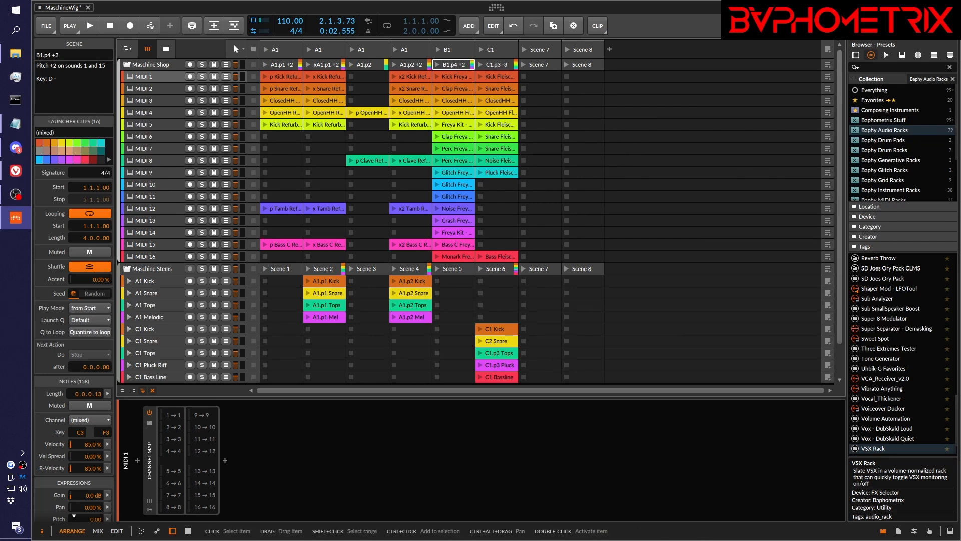
- In Maschine, end the solo of Kick Freya 1, check the Freya Kit's sounds in Pattern 4, and move the window off the launcher
left_click_drag(960, 146, 630, 60)
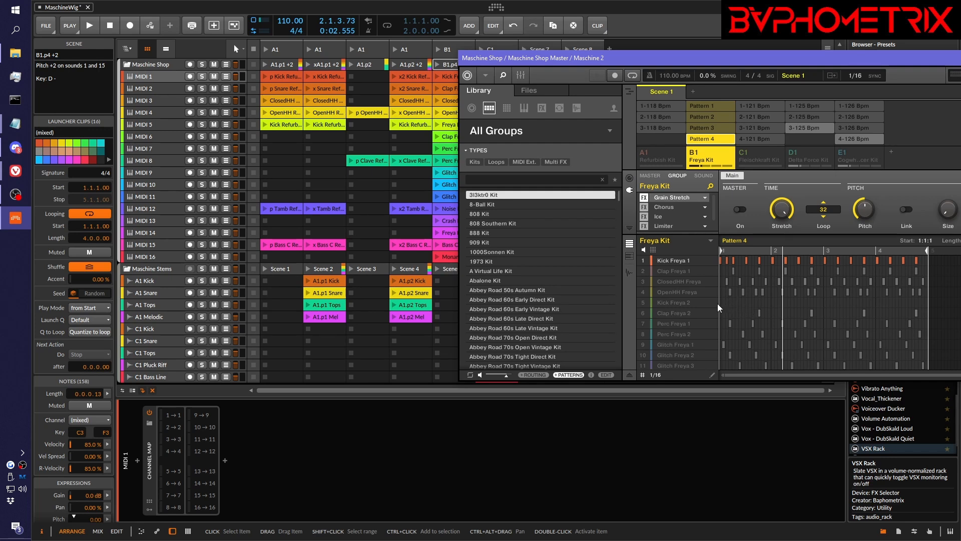
right_click(643, 262)
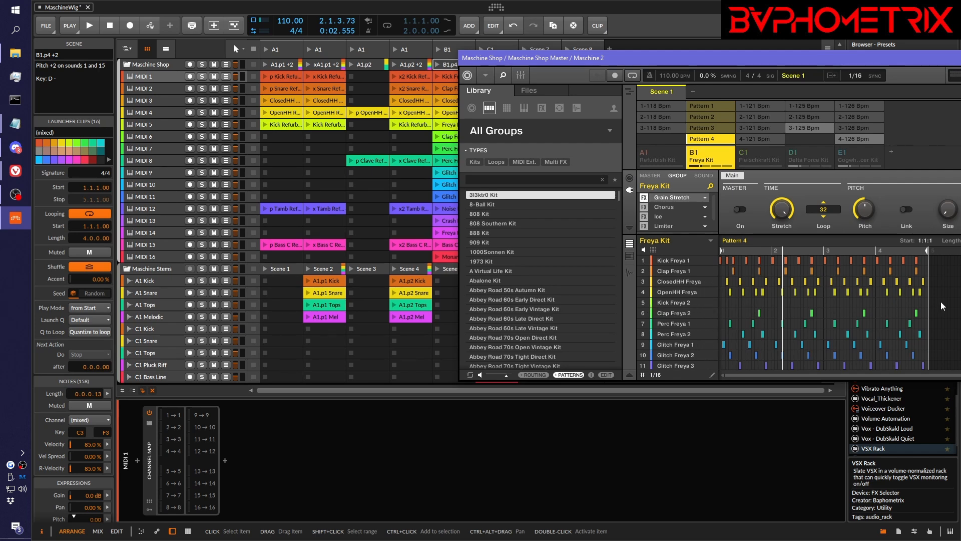
scroll(765, 327, "down", 5)
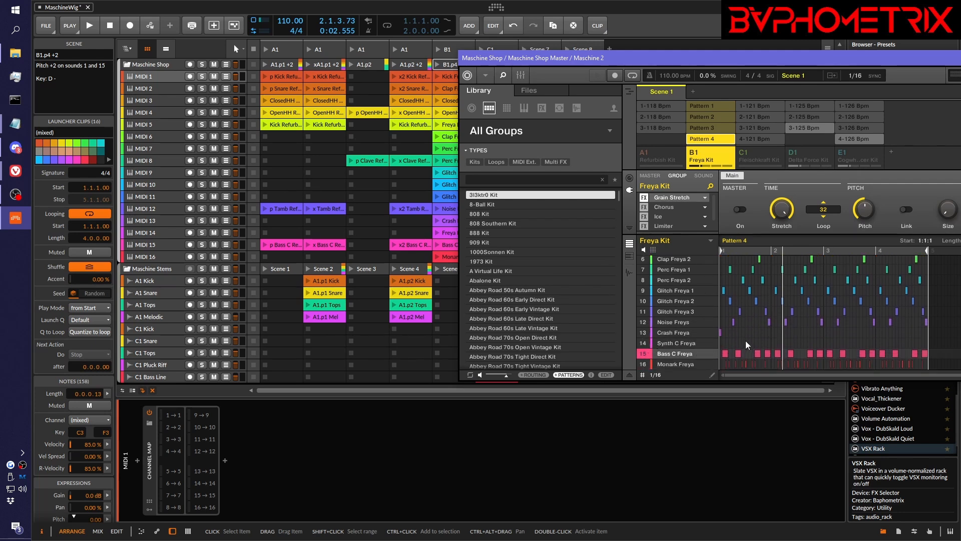
left_click_drag(785, 61, 960, 61)
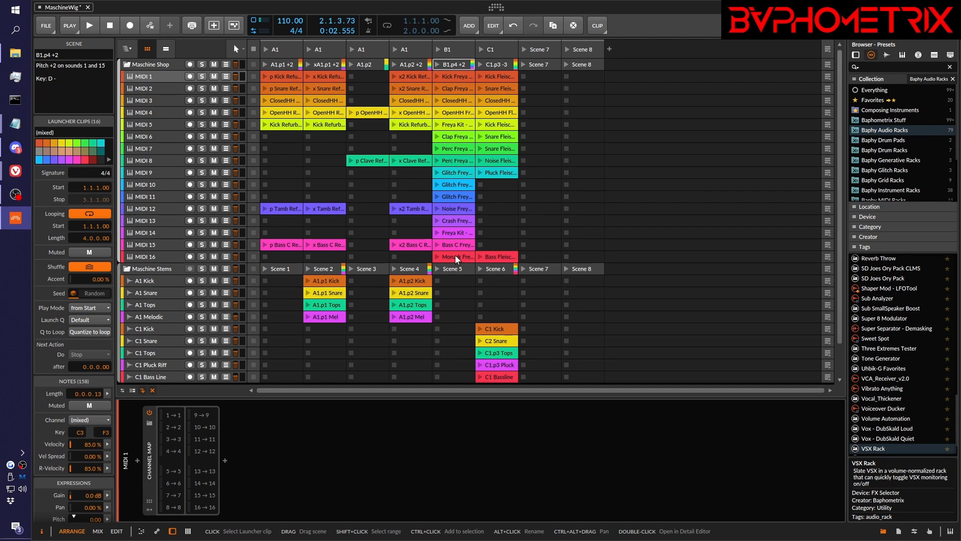
- Check the B1 clips on tracks MIDI 1 to MIDI 6 for notes and delete the empty Freya Kit clip on MIDI 5
left_click(455, 76)
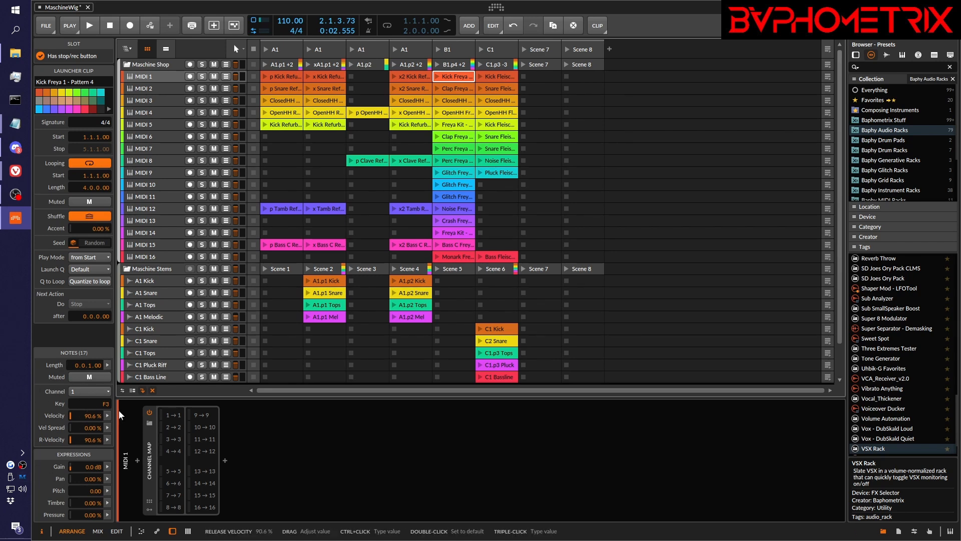
left_click(455, 90)
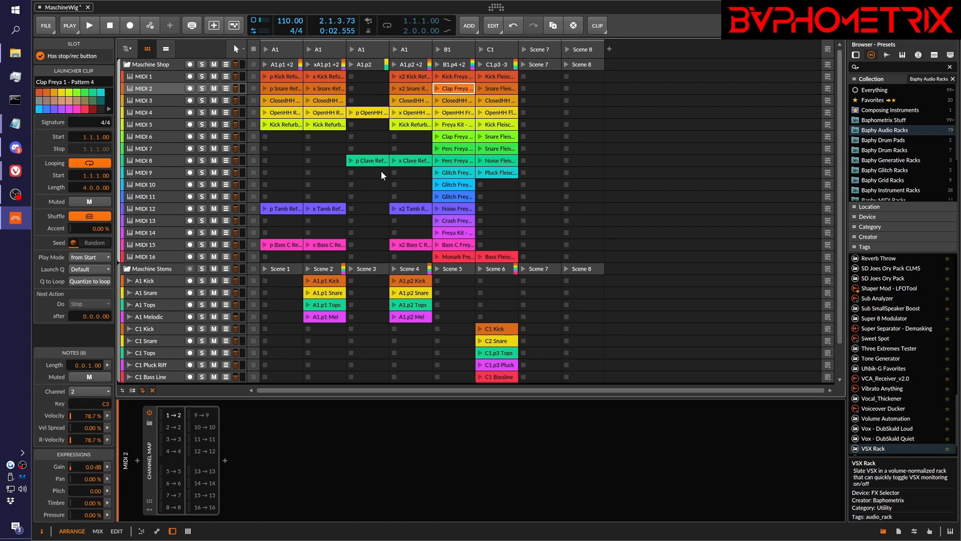
left_click(458, 100)
left_click(455, 112)
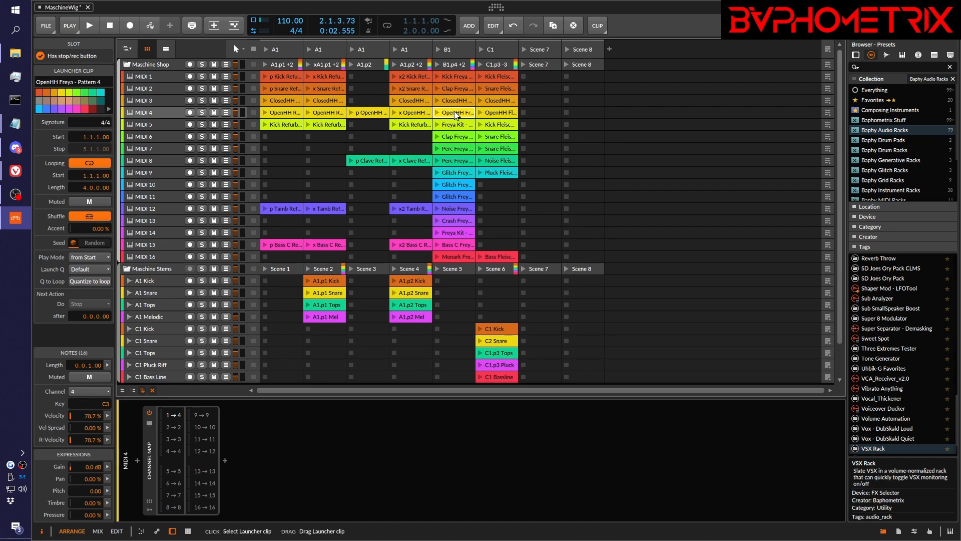
left_click(453, 125)
left_click_drag(452, 130, 455, 140)
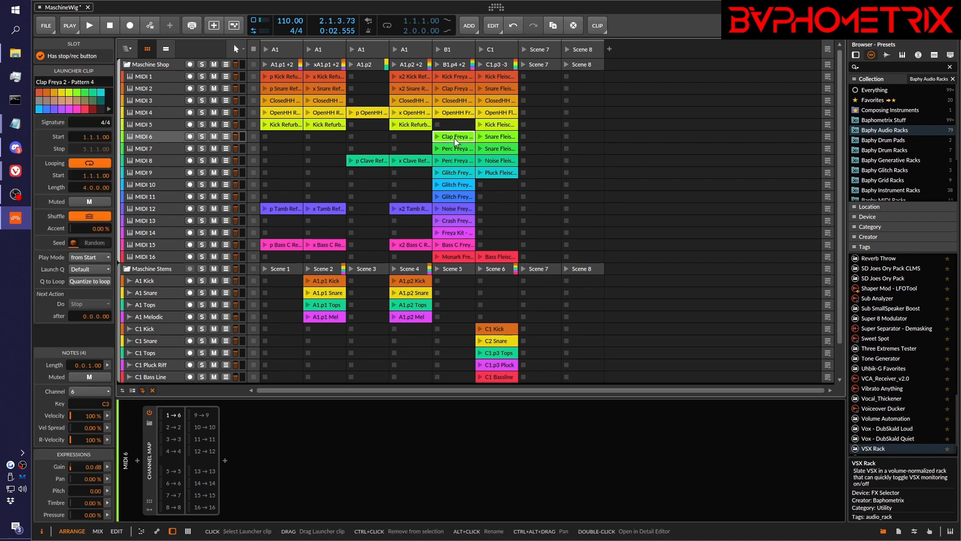
- Check the B1 clips on tracks MIDI 7 to MIDI 16 for notes and delete the empty Freya Kit clip on MIDI 14
left_click(453, 149)
left_click(454, 160)
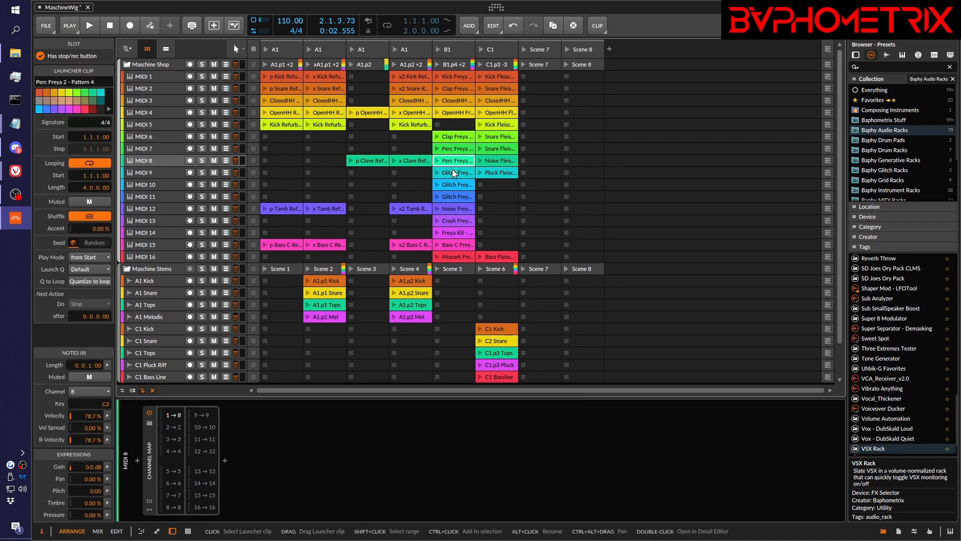
left_click(453, 173)
left_click(449, 185)
left_click(449, 196)
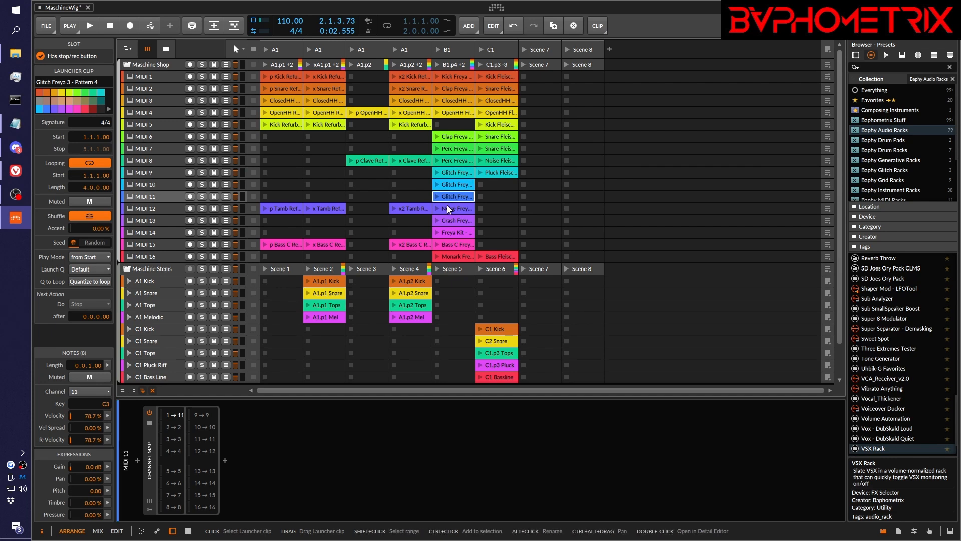
left_click(448, 208)
left_click(452, 222)
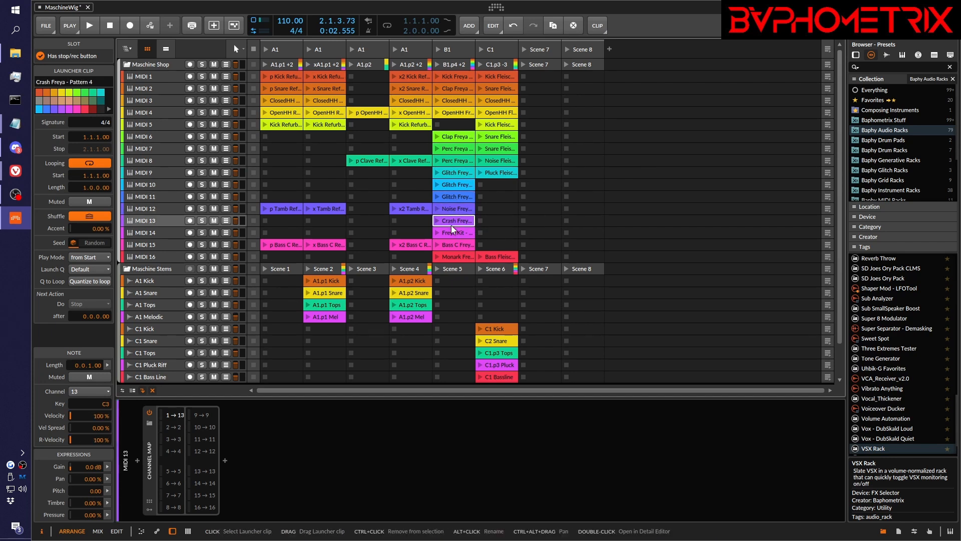
left_click(452, 232)
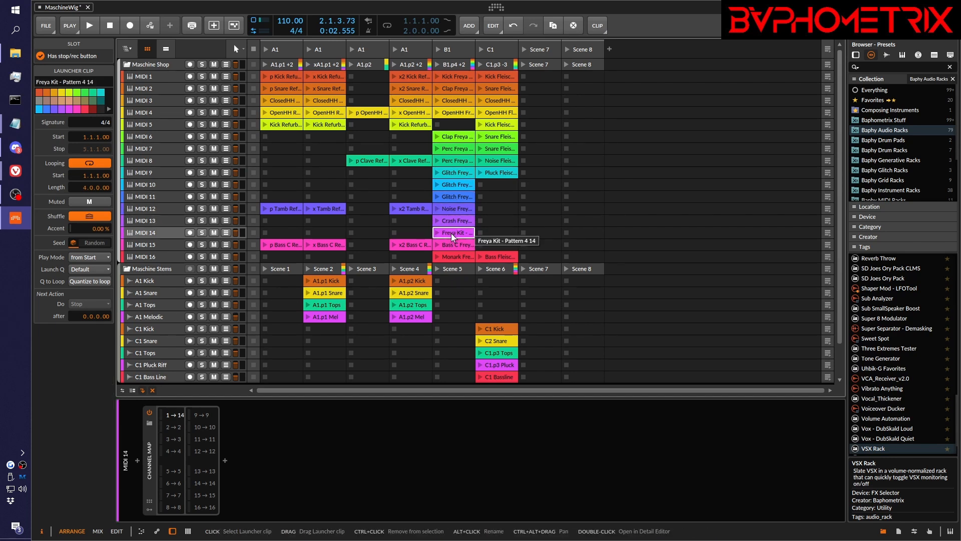
key("Delete")
left_click(455, 242)
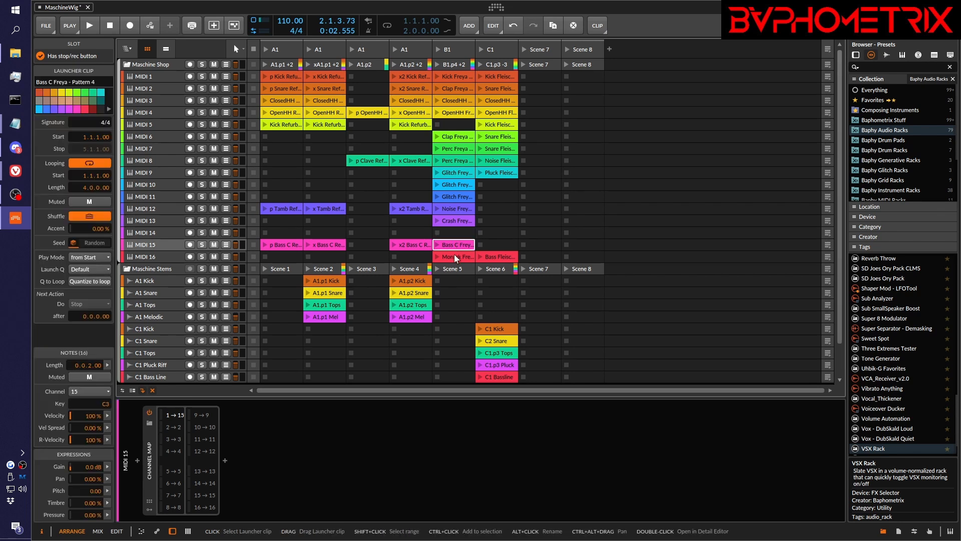
left_click(454, 254)
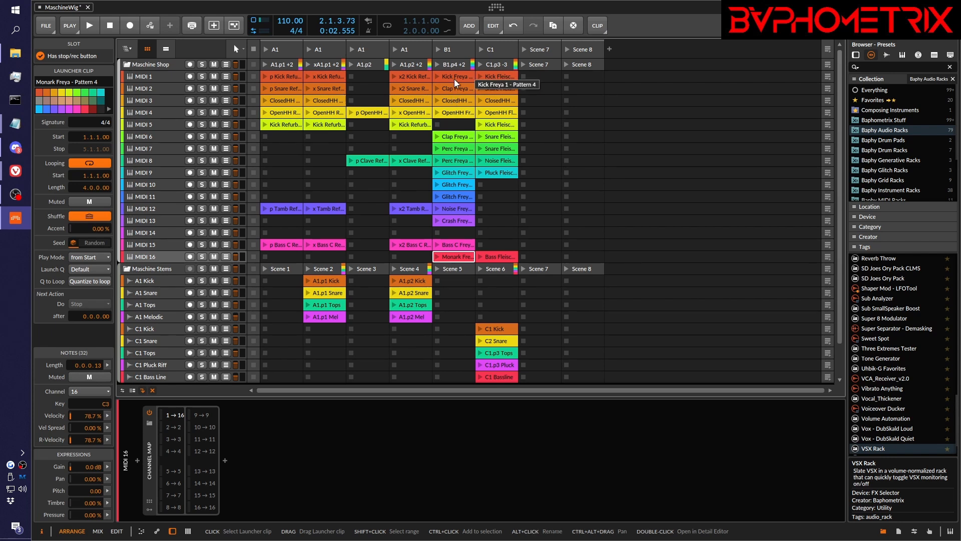
- From the Maschine Shop group, deactivate the Freya Kit's Pattern 4 in Maschine and move the window off the launcher
left_click(167, 65)
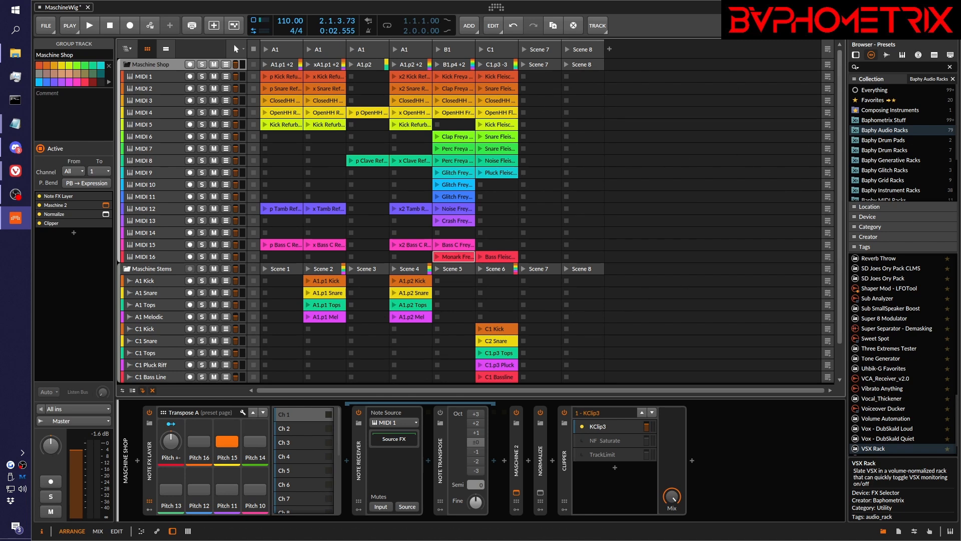
left_click_drag(960, 97, 534, 98)
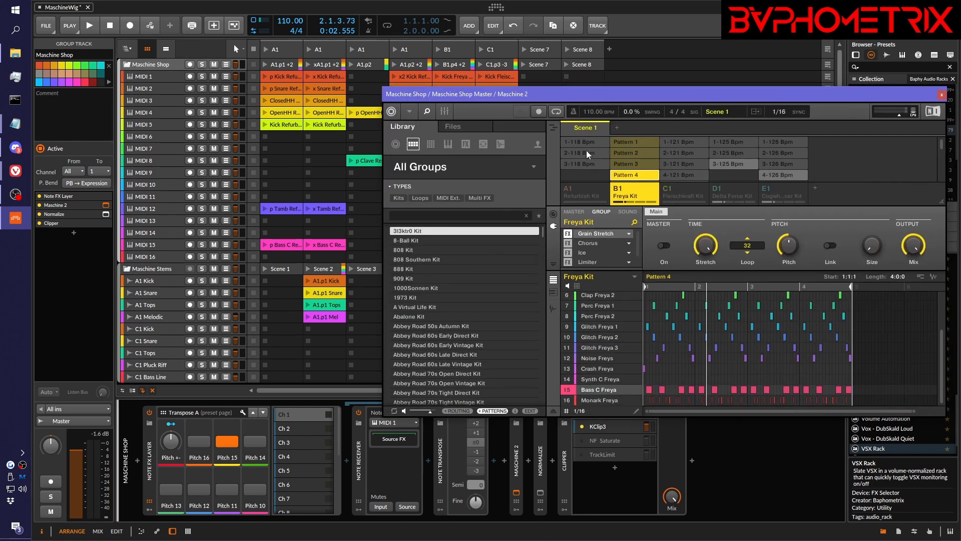
left_click(637, 179)
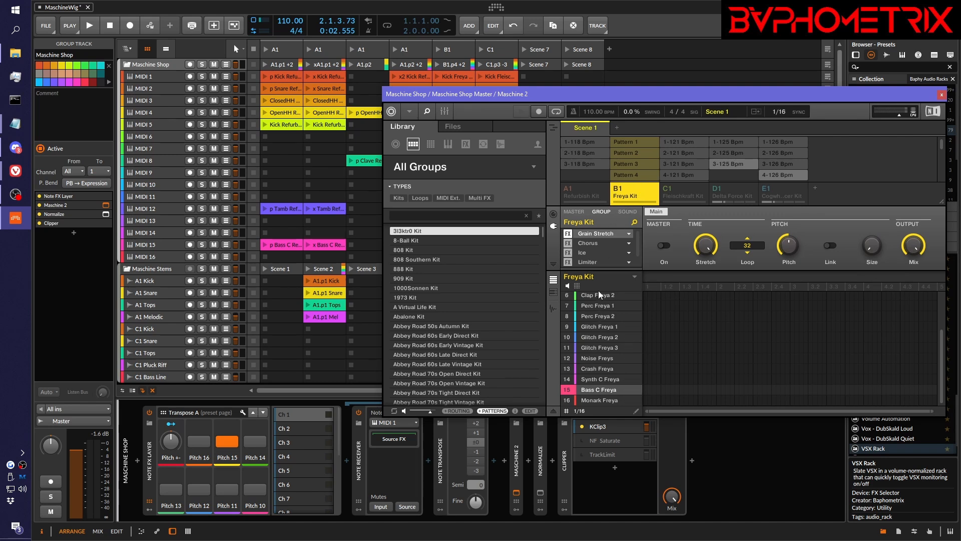
scroll(599, 346, "up", 2)
scroll(599, 346, "up", 3)
left_click_drag(696, 90, 960, 87)
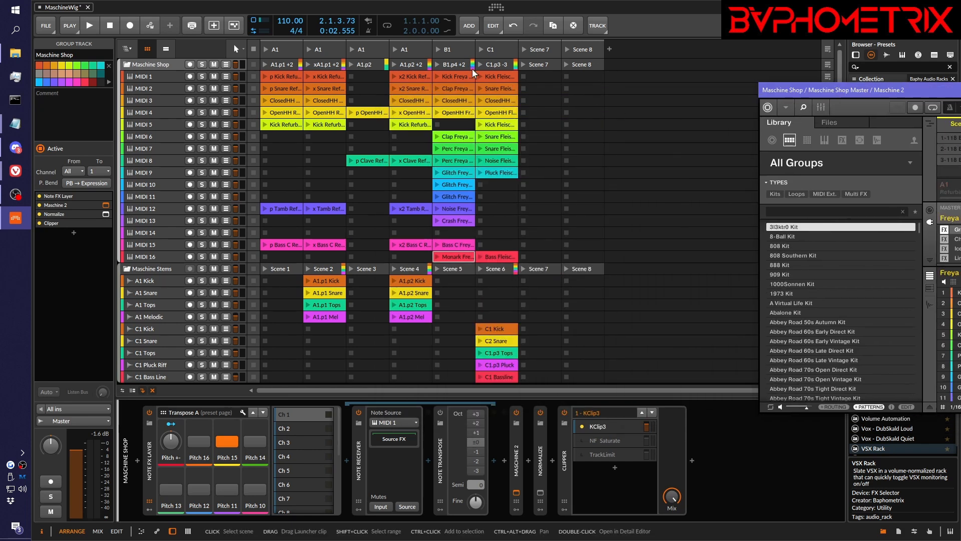
- Launch the "B1.p4 +2" scene in the Maschine Shop group and restart playback
left_click(438, 66)
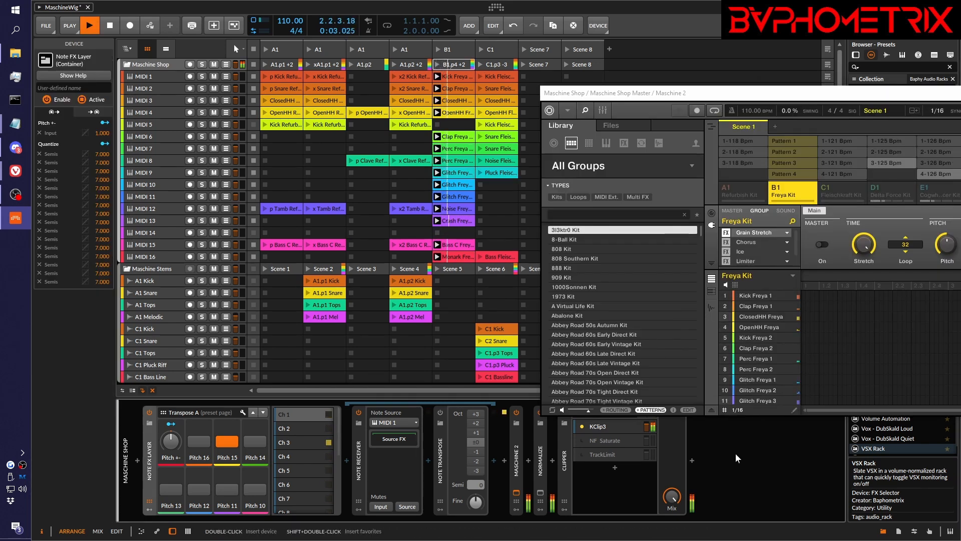
key("space")
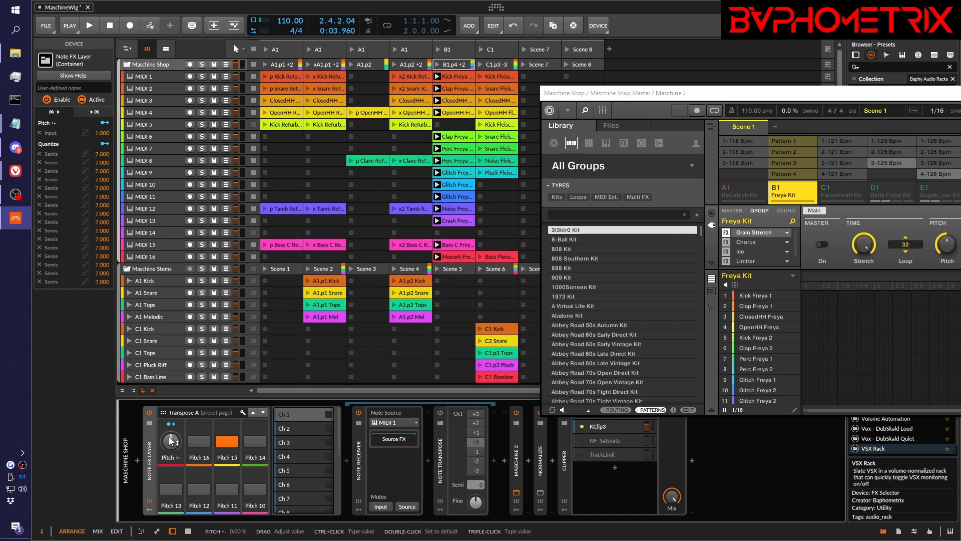
key("space")
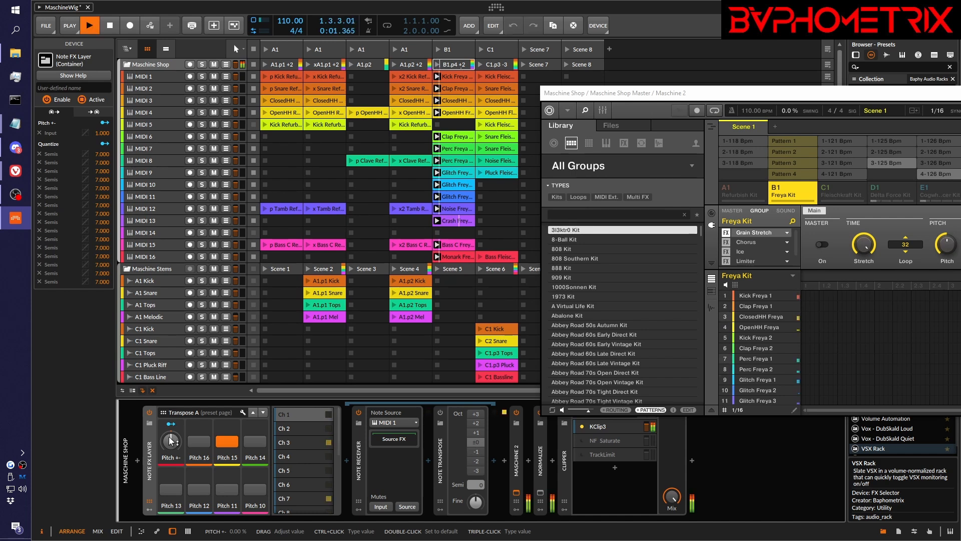
- Try Pitch +- in the Note FX Layer at 34% and 58% with playback, inspecting the transpose layers Ch 1 and Ch 15
left_click_drag(171, 441, 171, 416)
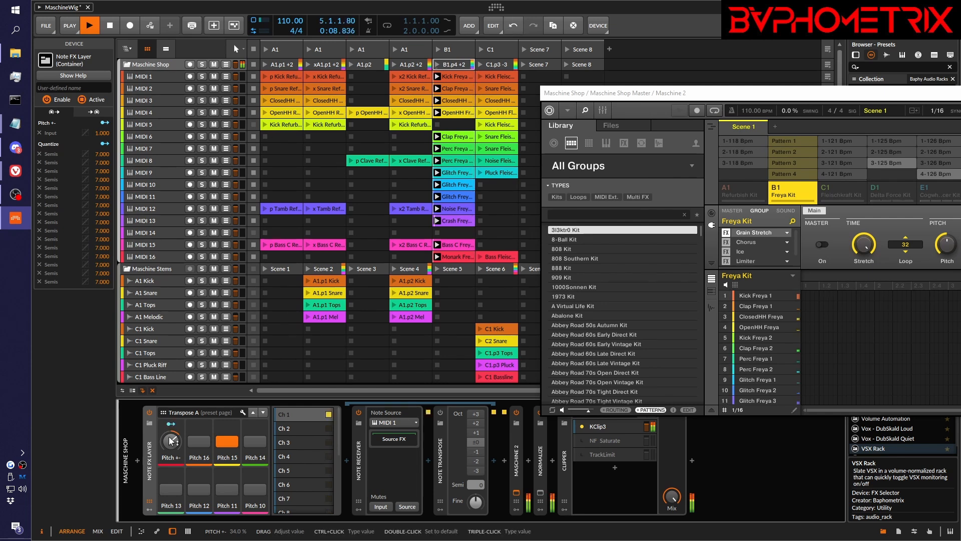
key("space")
left_click(308, 418)
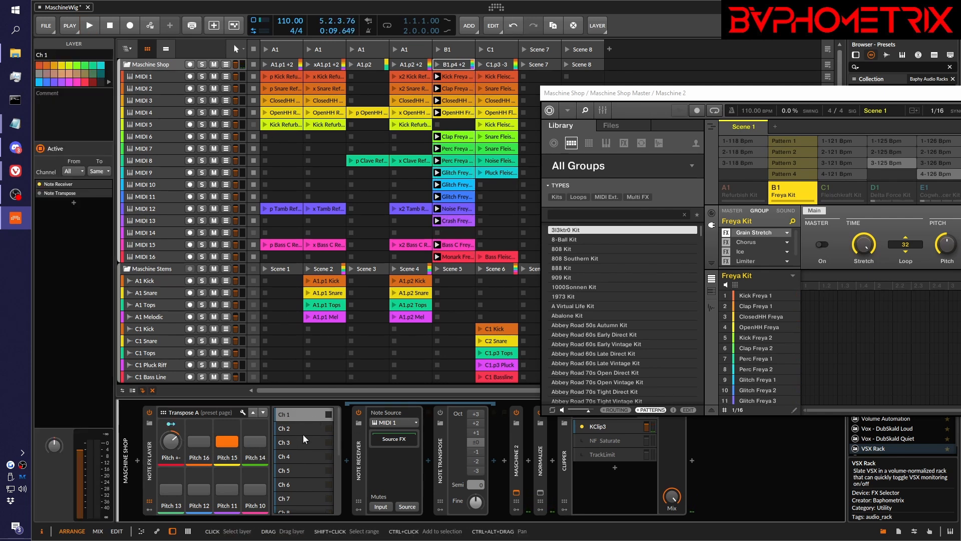
scroll(302, 440, "down", 3)
left_click(304, 482)
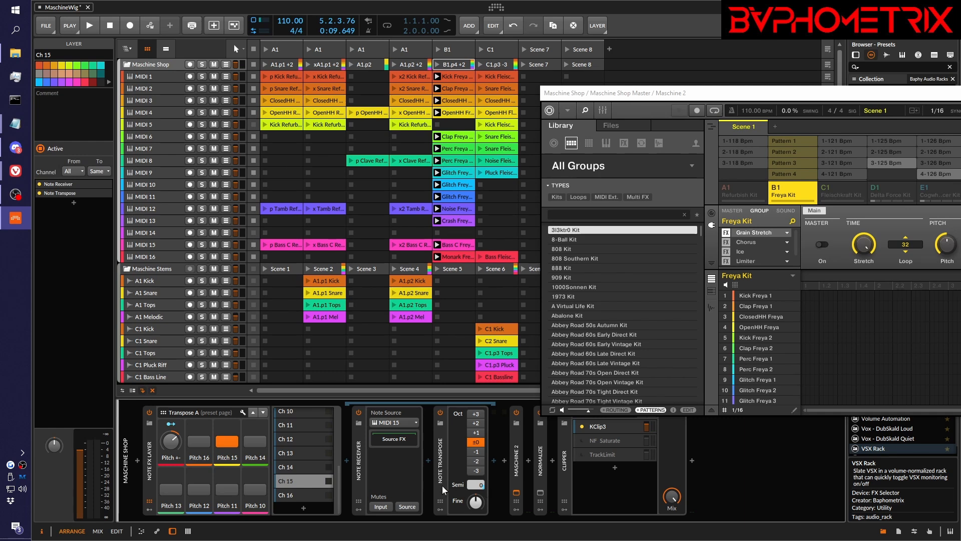
left_click_drag(168, 448, 169, 436)
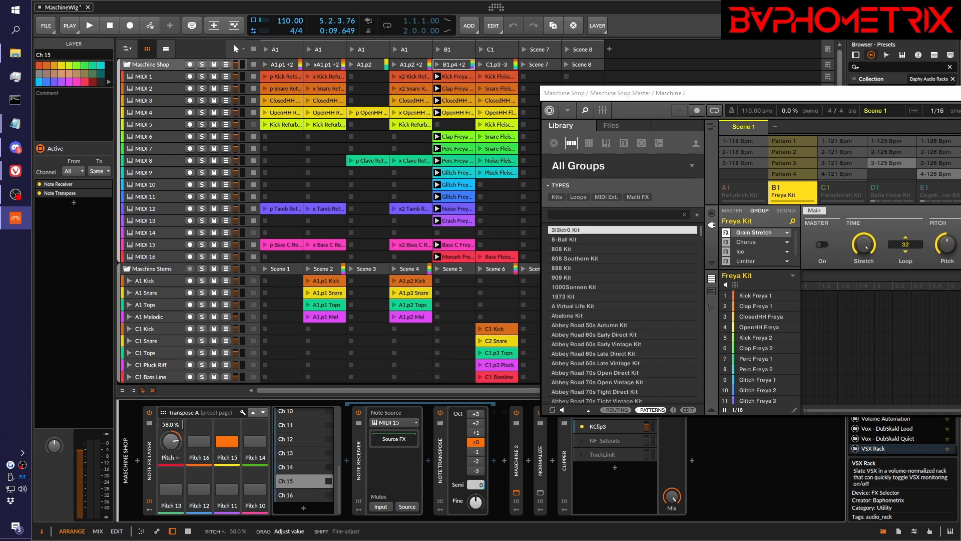
key("space")
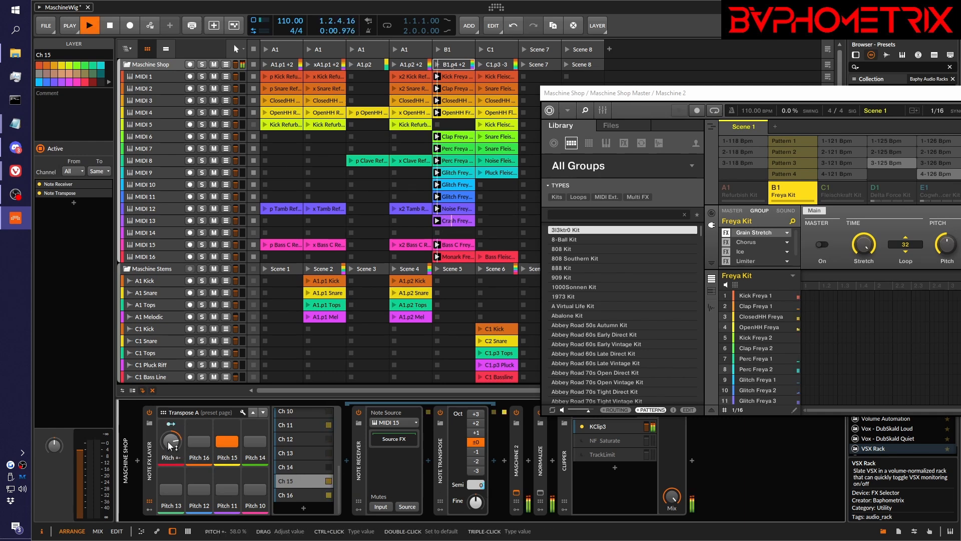
key("space")
- Set the Note FX Layer's Pitch +- control to 40% and play the scene to check it
left_click_drag(167, 441, 167, 449)
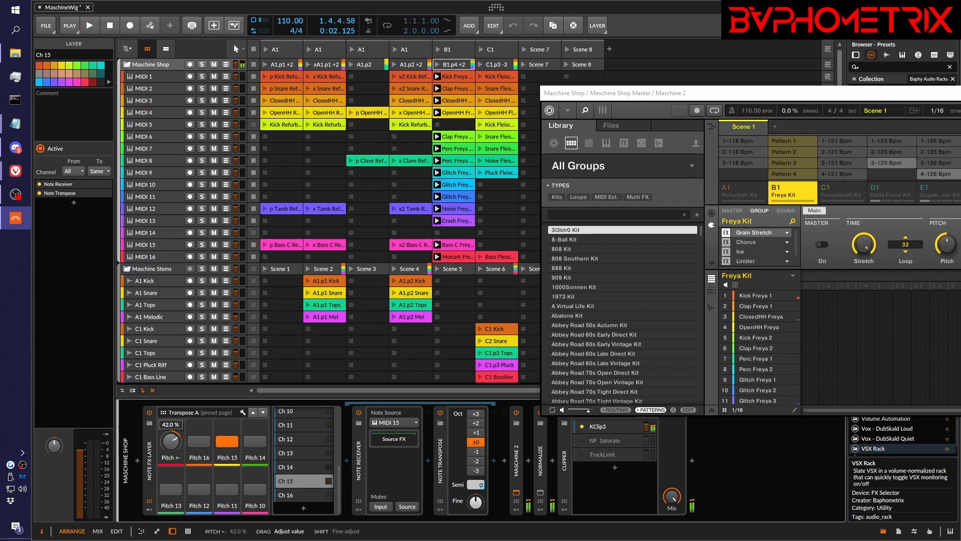
key("space")
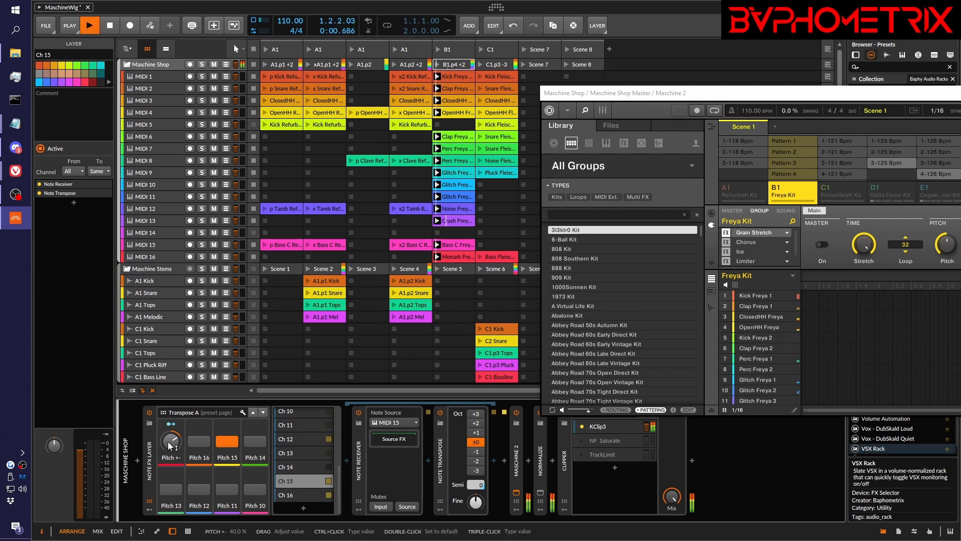
key("space")
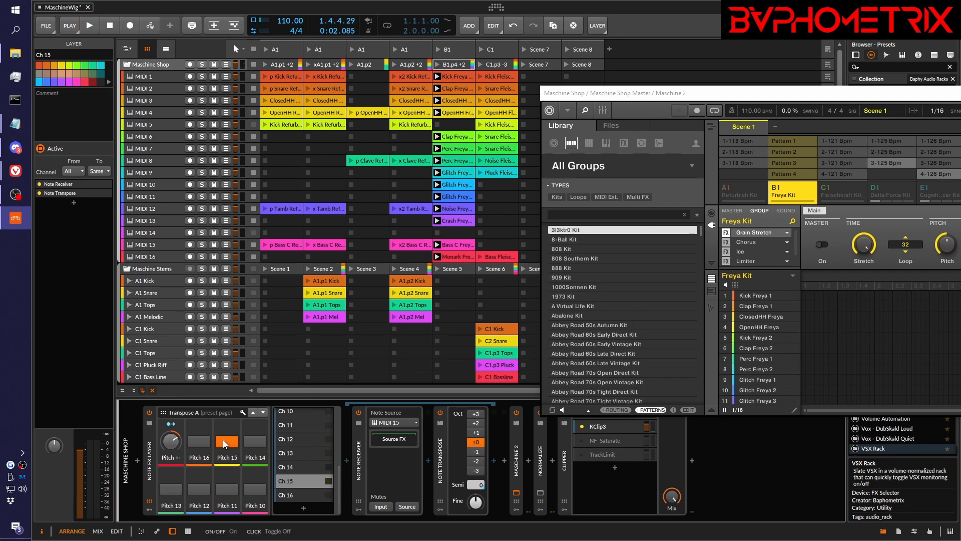
- Turn on Pitch 1 on the Note FX Layer's Transpose C page and return to the Transpose A page
left_click(263, 413)
left_click(264, 412)
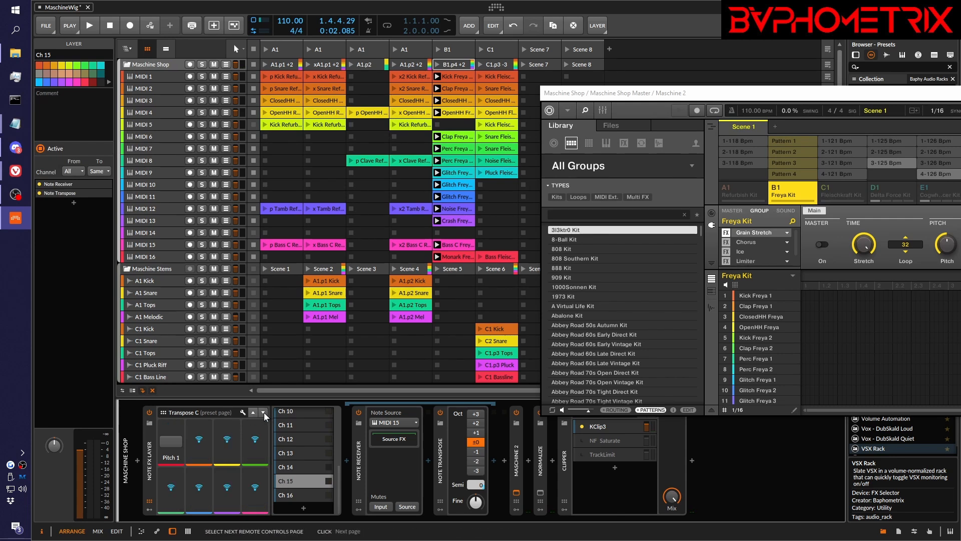
left_click(167, 437)
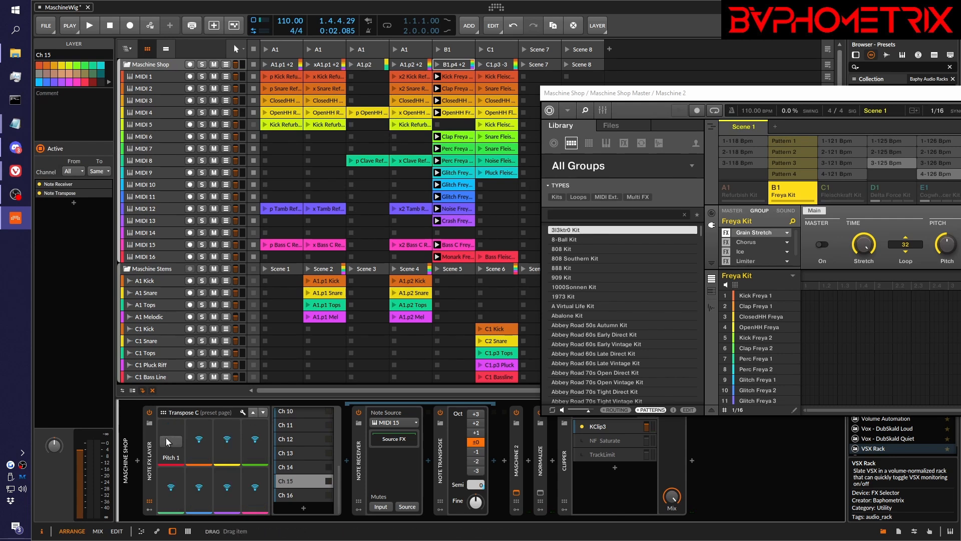
left_click(253, 413)
left_click(253, 413)
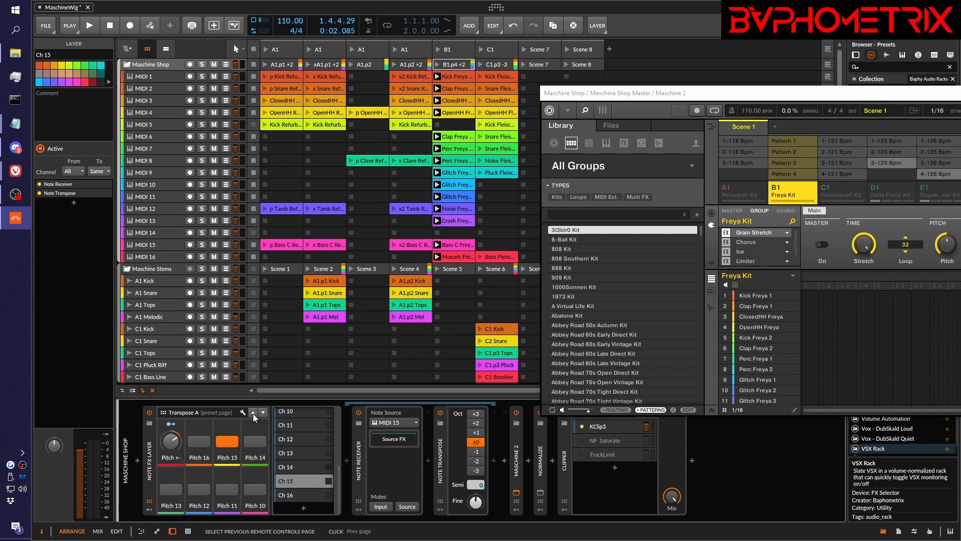
left_click(263, 412)
left_click(263, 413)
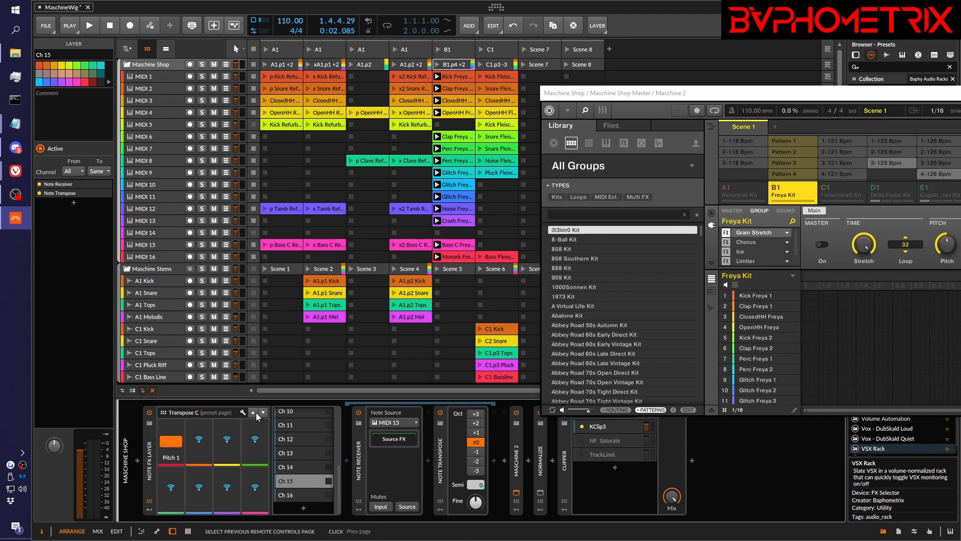
left_click(253, 413)
left_click(254, 413)
- Play the transposed scene briefly and, in Maschine, mute every Freya Kit sound except Bass C Freya
key("space")
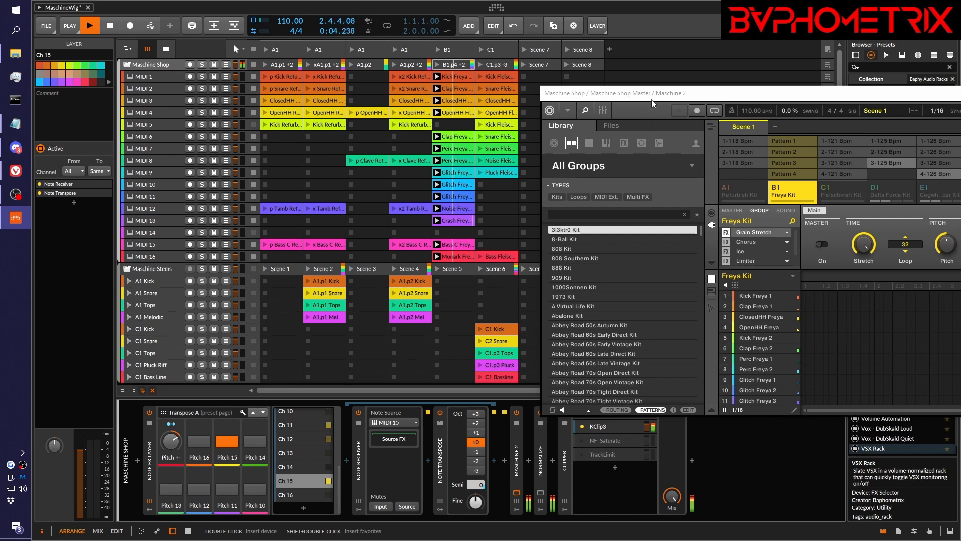
key("space")
left_click_drag(734, 98, 665, 54)
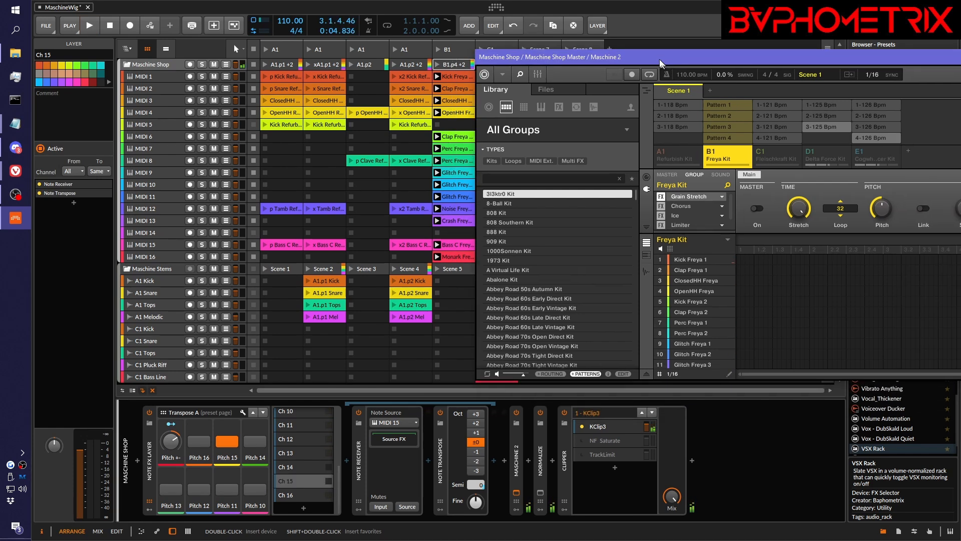
mouse_move(656, 250)
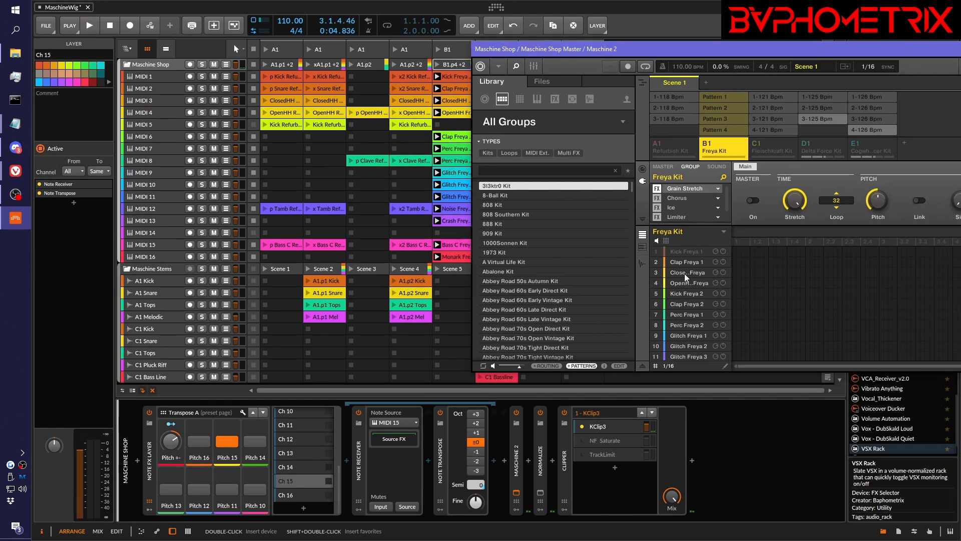
scroll(677, 271, "down", 2)
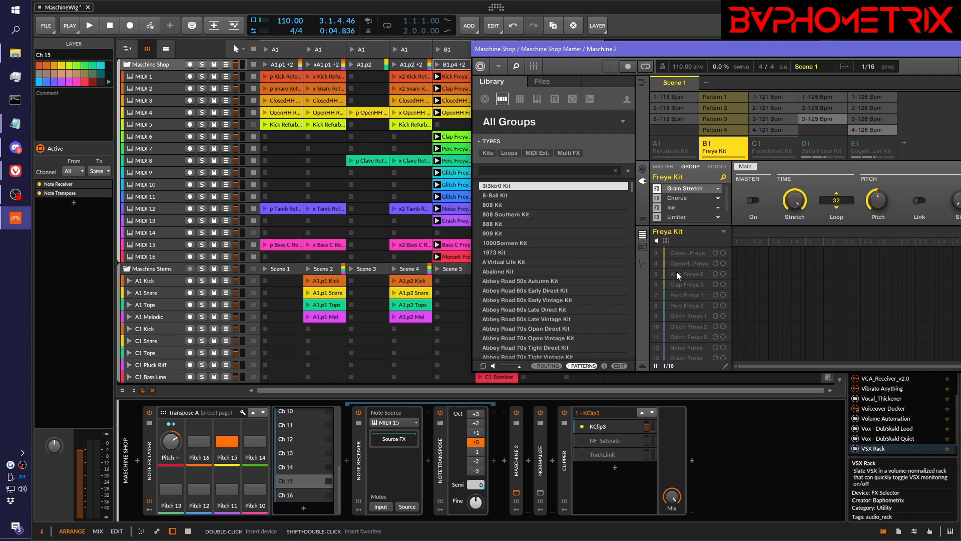
scroll(677, 271, "down", 1)
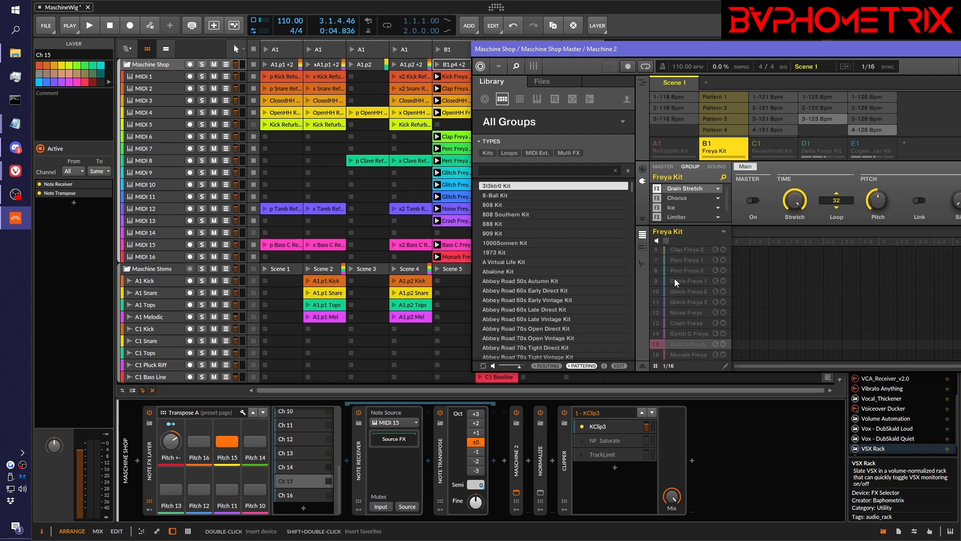
left_click(657, 344)
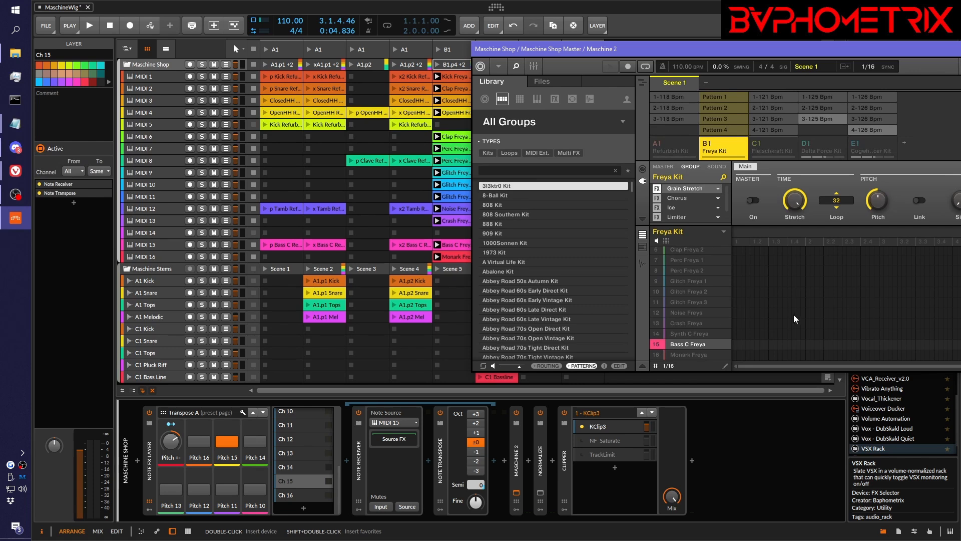
- Play the B1 scene to audition the Bass C Freya sound on its own
left_click(755, 437)
key("space")
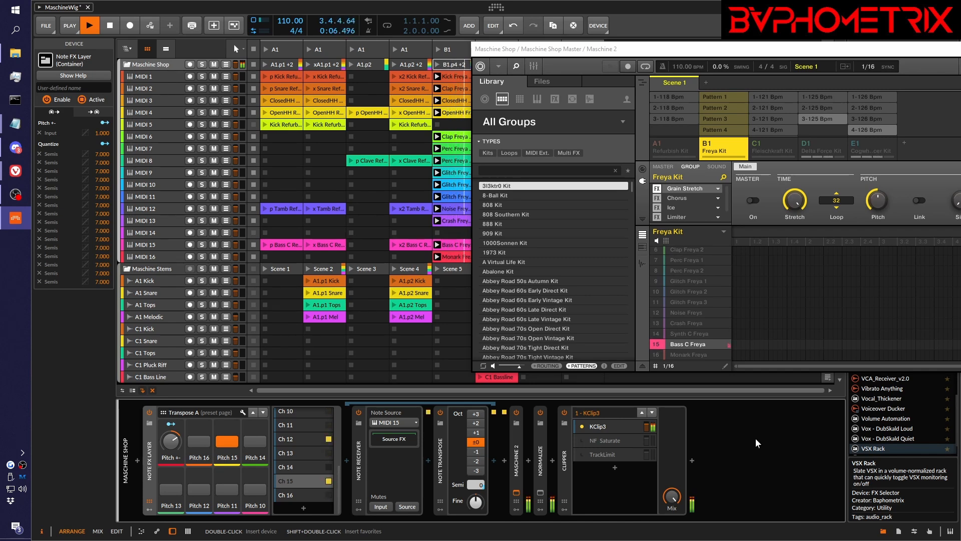
key("space")
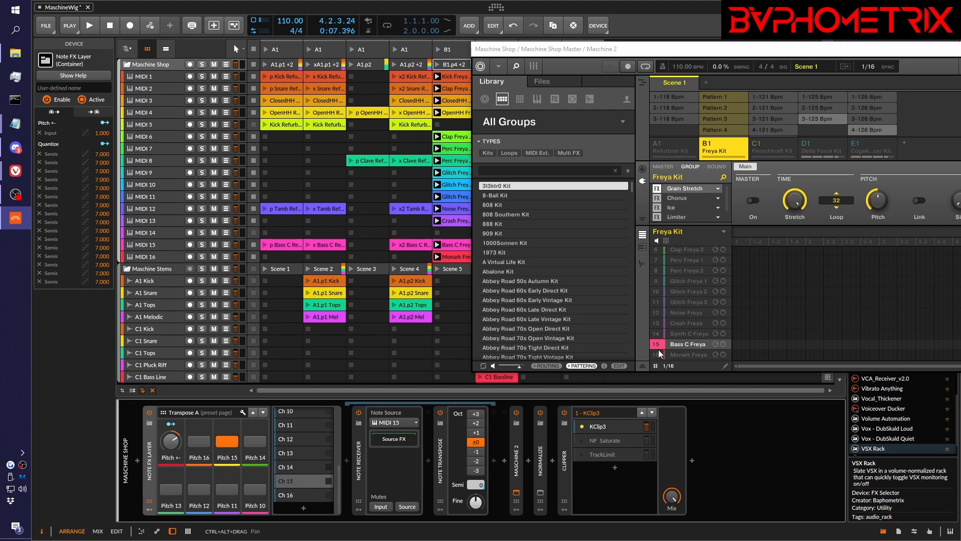
- Unmute all Freya Kit sounds in Maschine and play the full B1 scene briefly
left_click(659, 344)
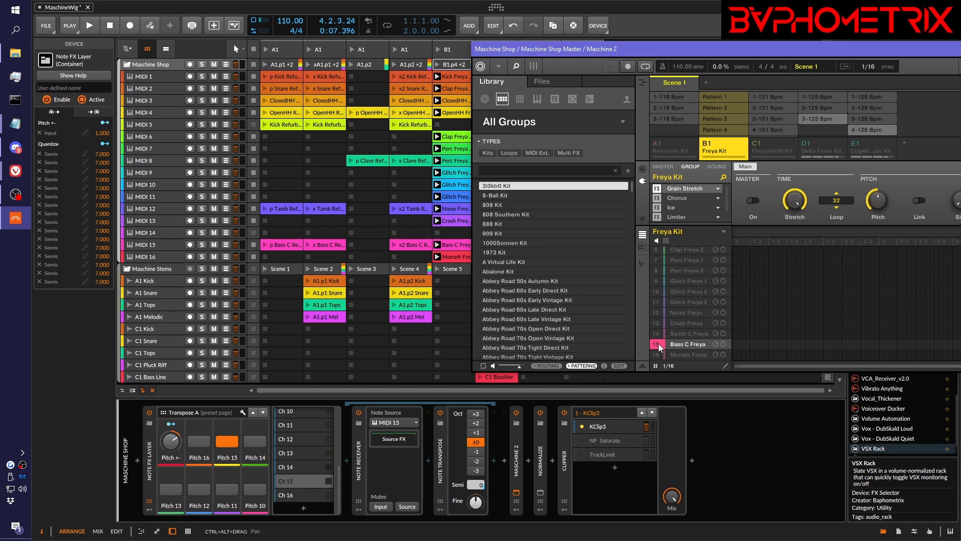
left_click(659, 344)
left_click(659, 344)
right_click(659, 341)
left_click(725, 429)
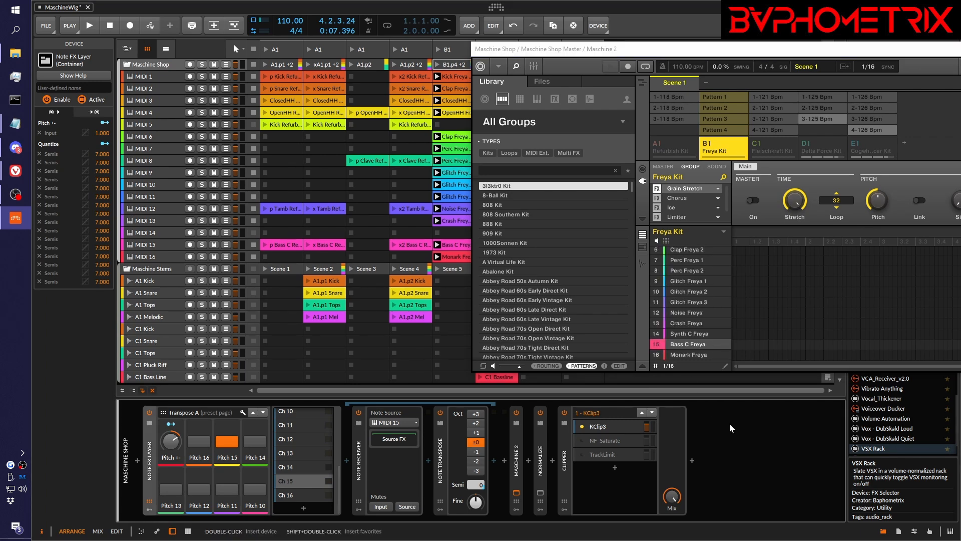
key("space")
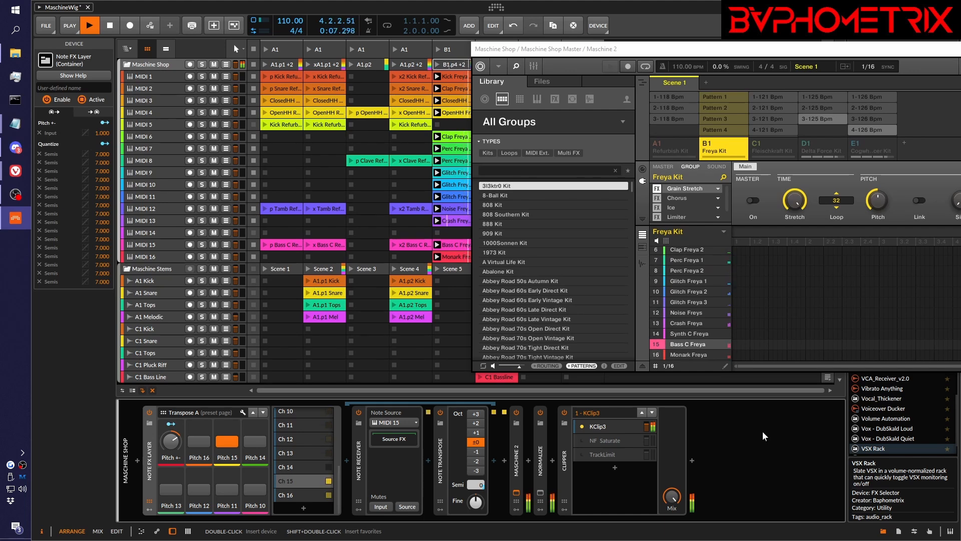
key("space")
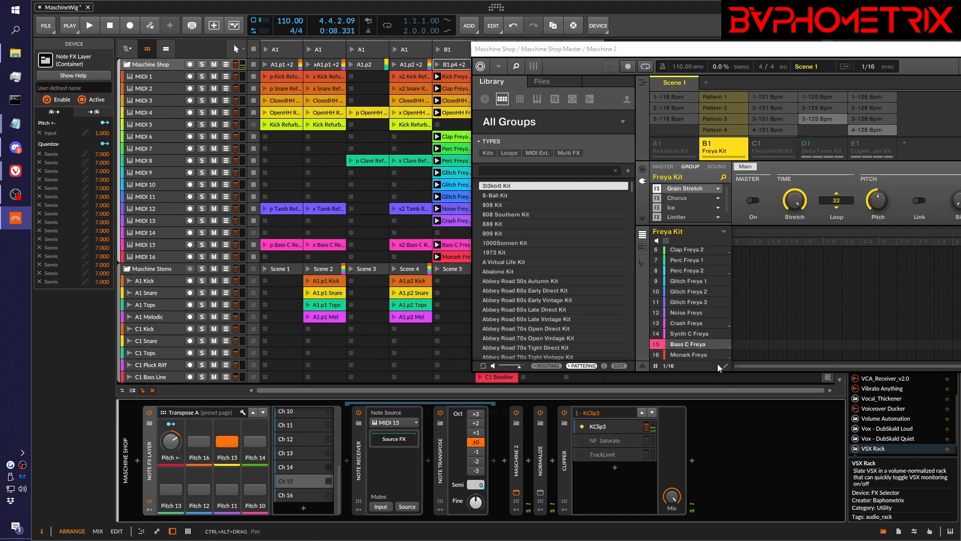
- Solo sound 12, Noise Freys, in Maschine and audition it, turning on Pitch 12 on the Note FX Layer's Transpose A page
left_click(657, 312)
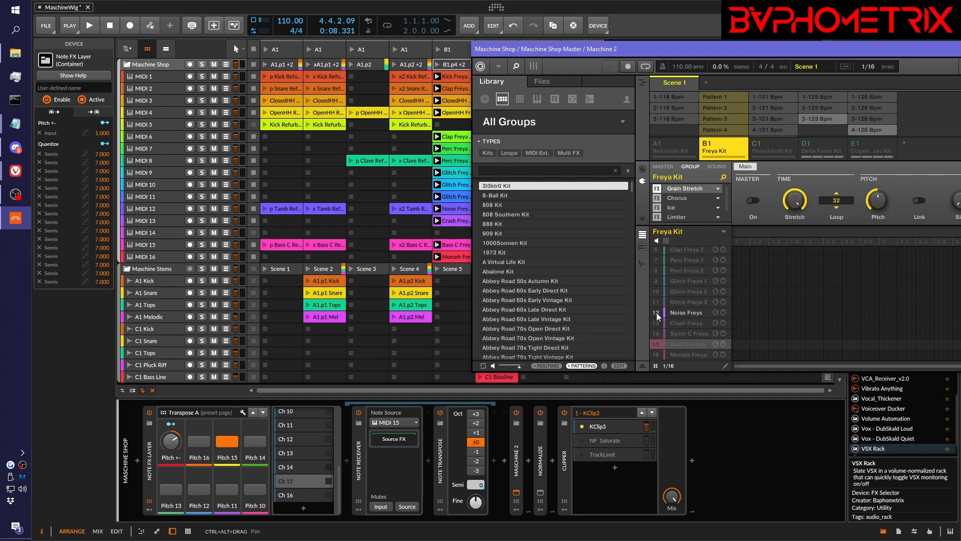
left_click(777, 448)
key("space")
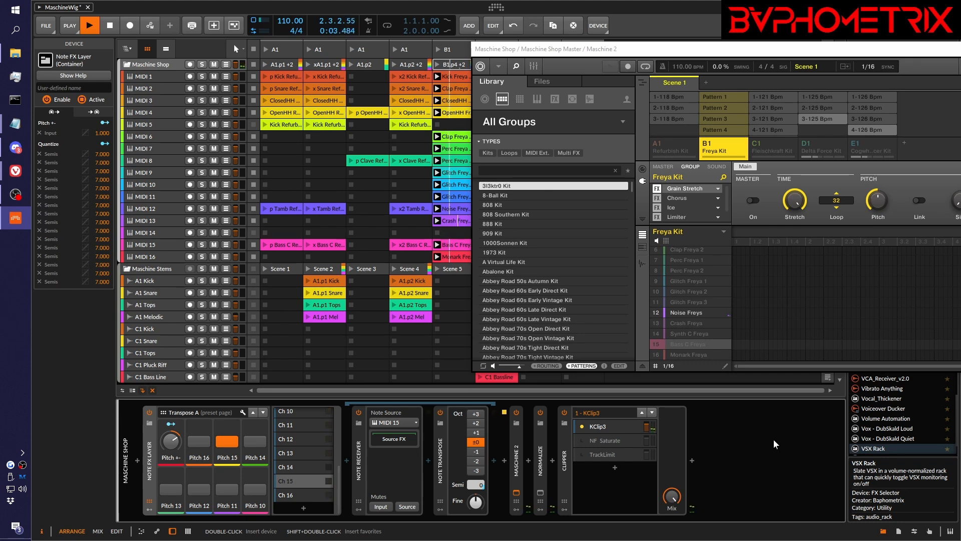
key("space")
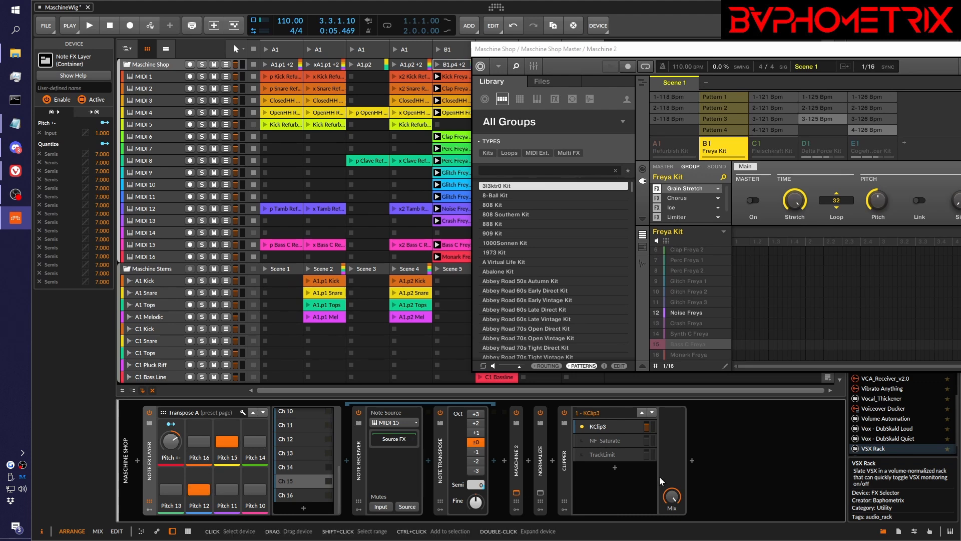
key("space")
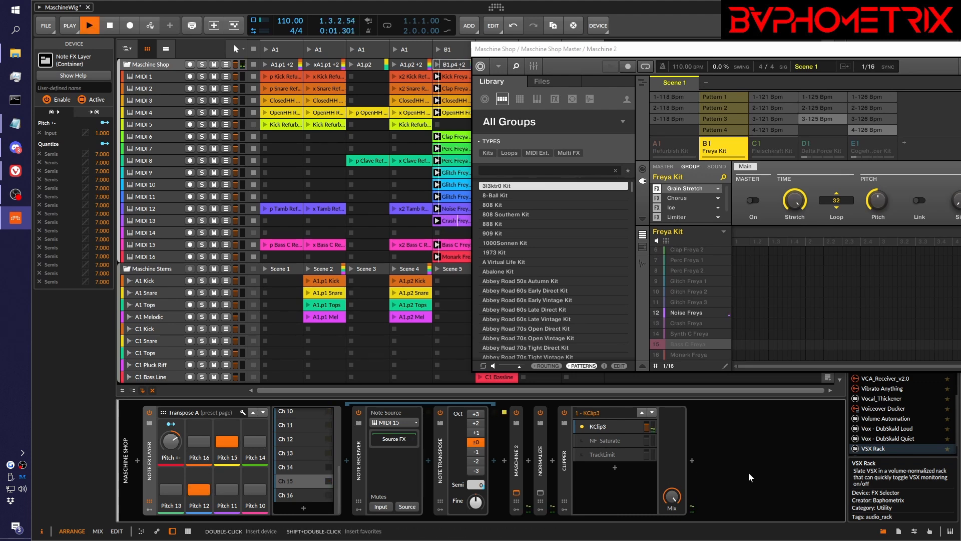
key("space")
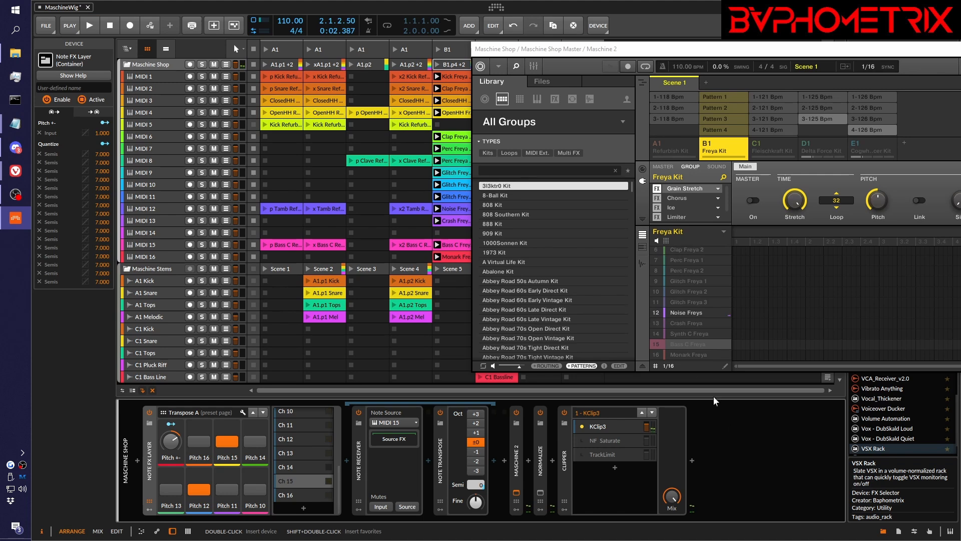
- End the solo of sound 12 in Maschine and play the B1 scene with every Freya Kit sound
right_click(657, 313)
left_click(739, 431)
key("space")
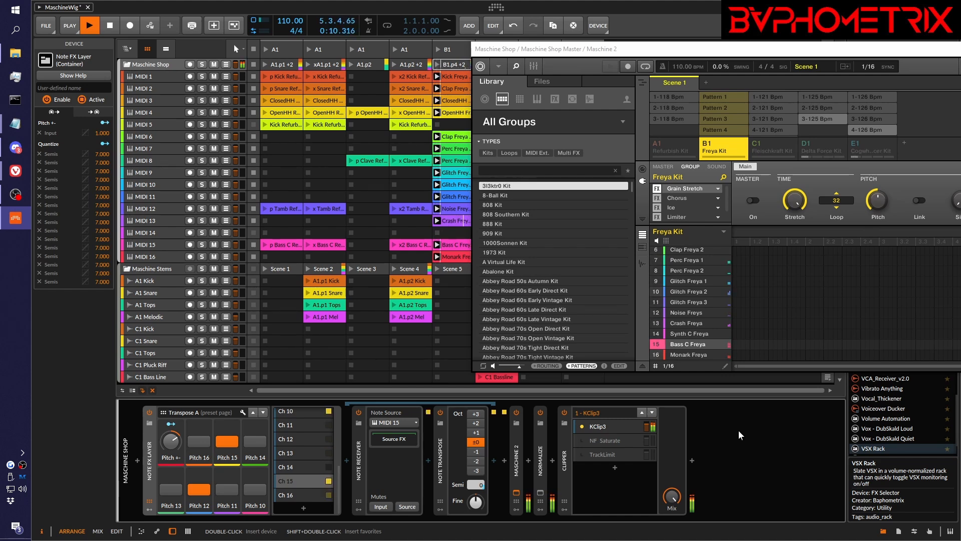
key("space")
scroll(689, 304, "up", 1)
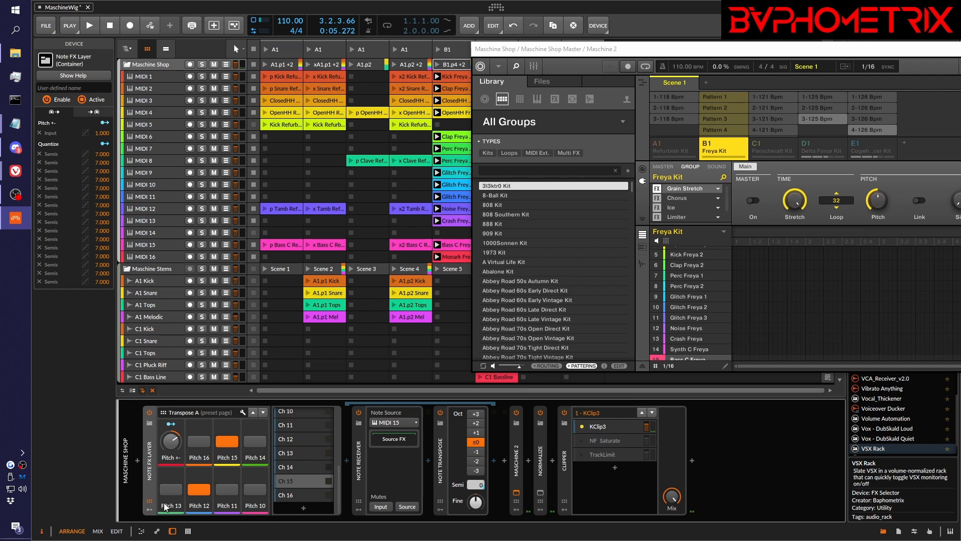
- Compare playback of the scene with Pitch 12 switched off and with it switched on again
left_click(190, 490)
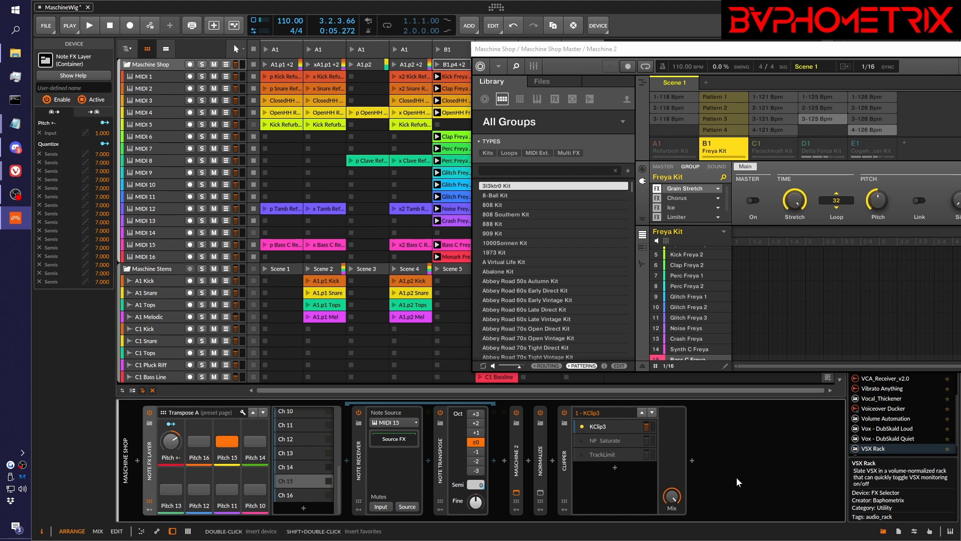
key("space")
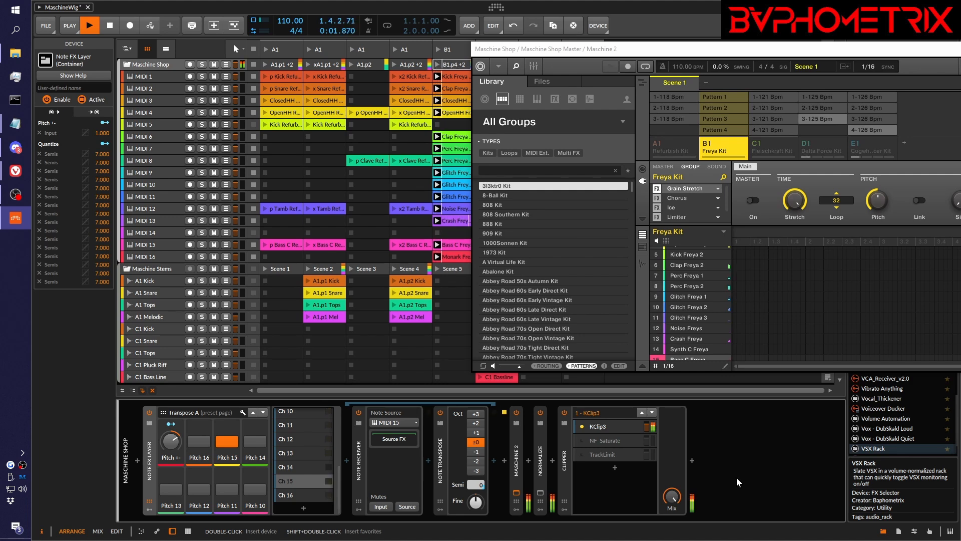
key("space")
left_click(203, 487)
key("space")
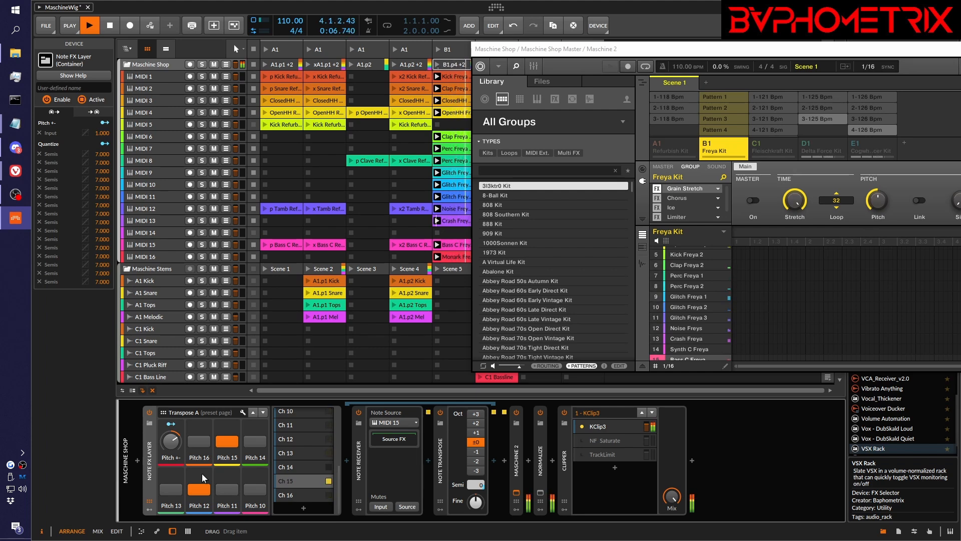
key("space")
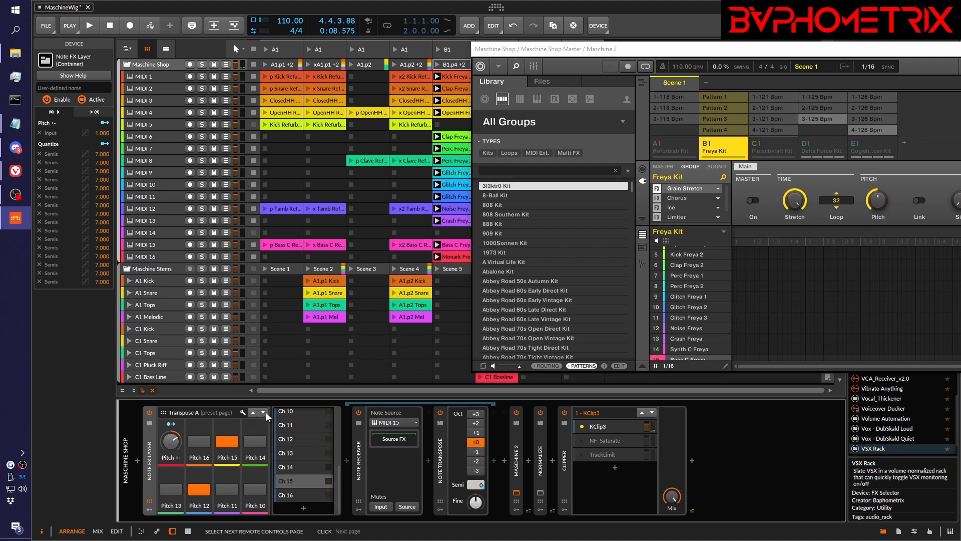
- Check the Transpose B and Transpose C pages, and try Pitch 2 during playback before switching it back off
left_click(264, 412)
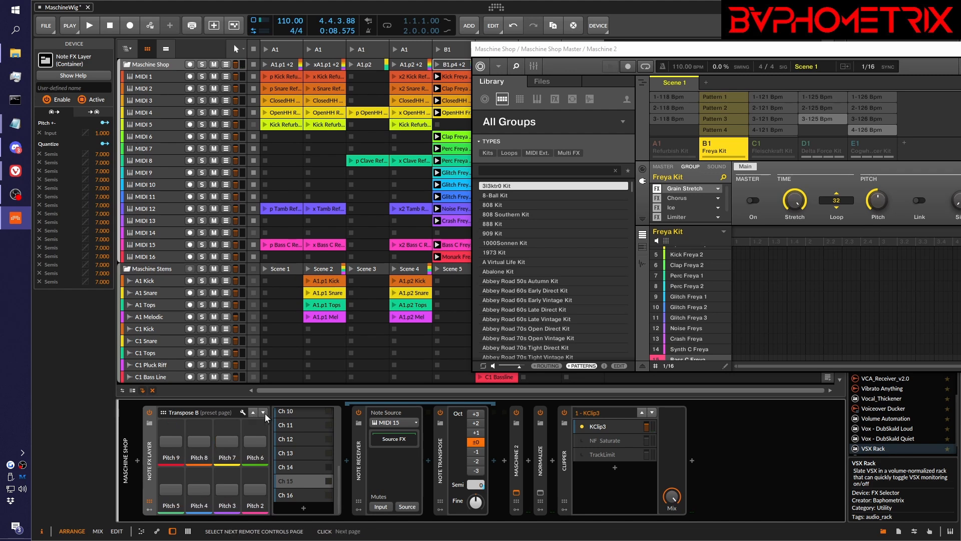
left_click(264, 412)
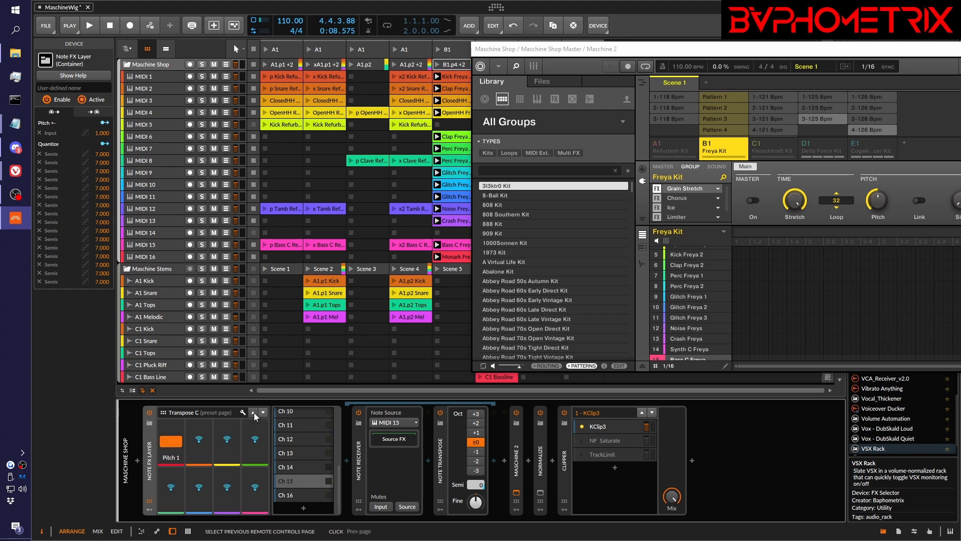
left_click(253, 412)
key("space")
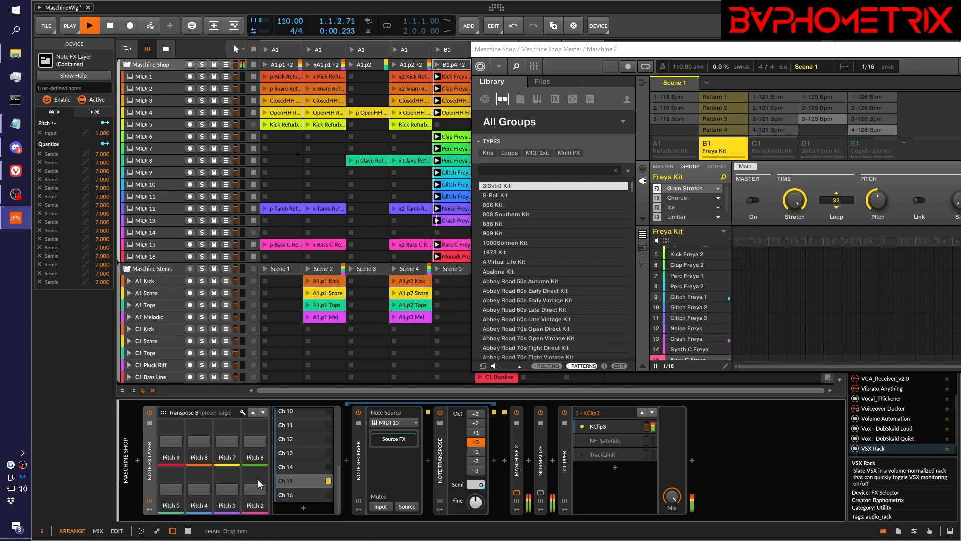
left_click(256, 486)
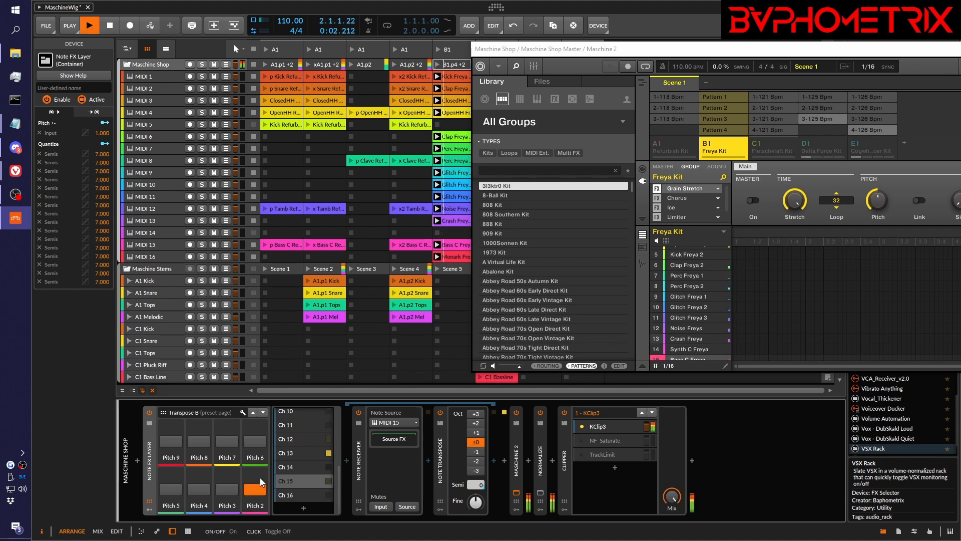
left_click(257, 491)
key("space")
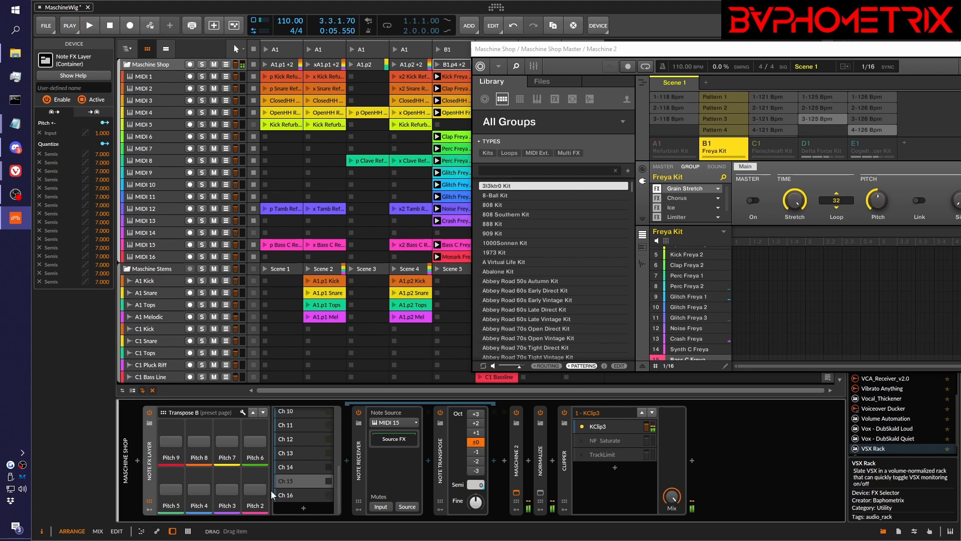
- Try Pitch 3 during playback and switch it off, turn on Pitch 4 and Pitch 9, and return to the Transpose A page
key("space")
left_click(228, 489)
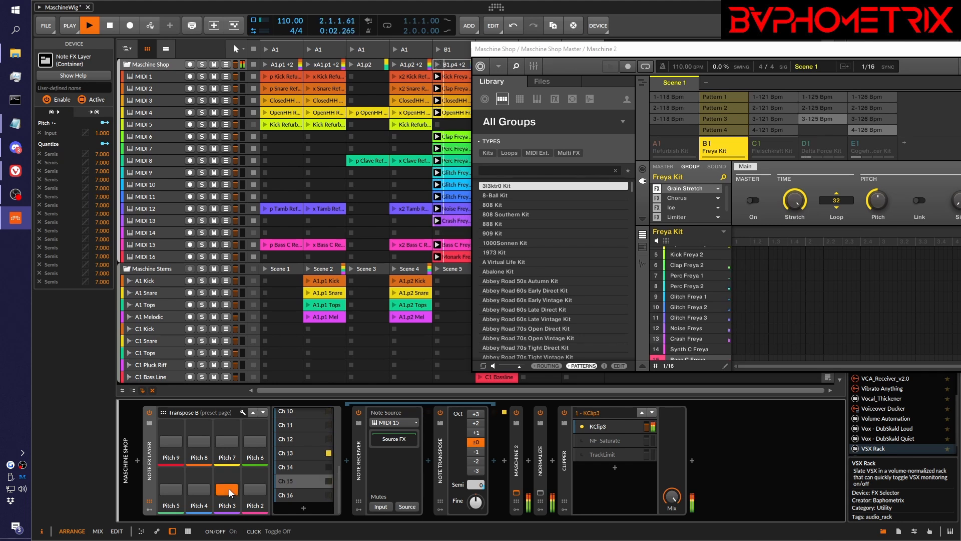
key("space")
left_click(228, 489)
left_click(199, 489)
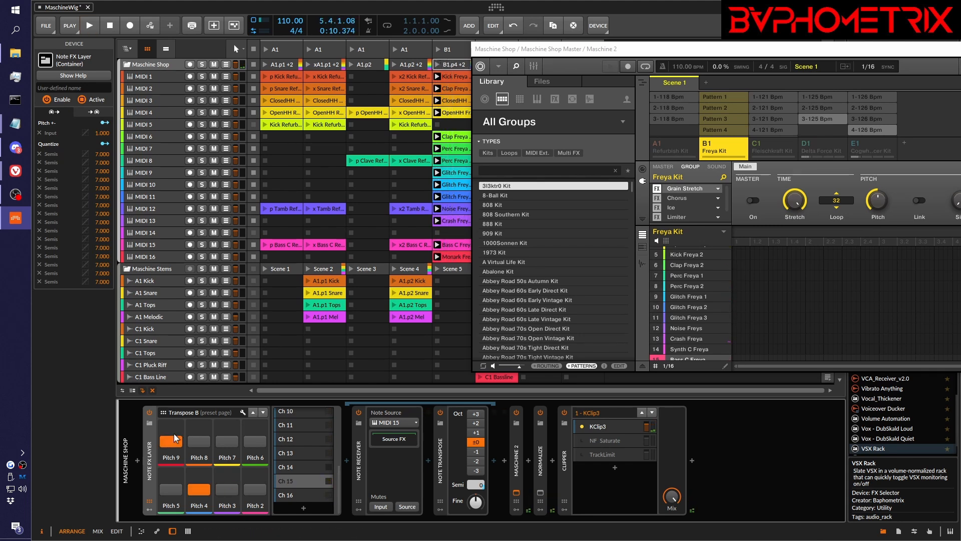
left_click(253, 412)
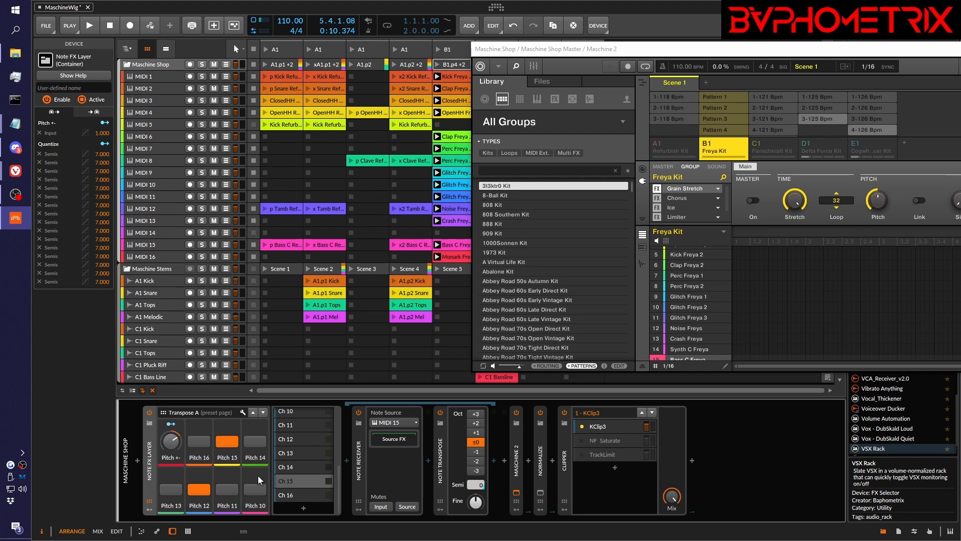
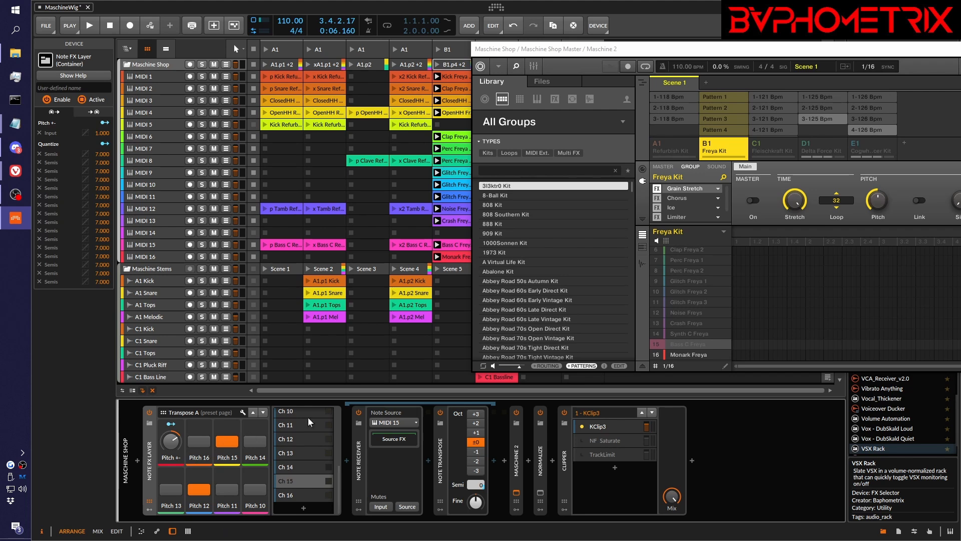
- Review the Freya Kit's Pattern 4 in Maschine and move the Maschine window off the Bitwig launcher
left_click_drag(565, 49, 651, 55)
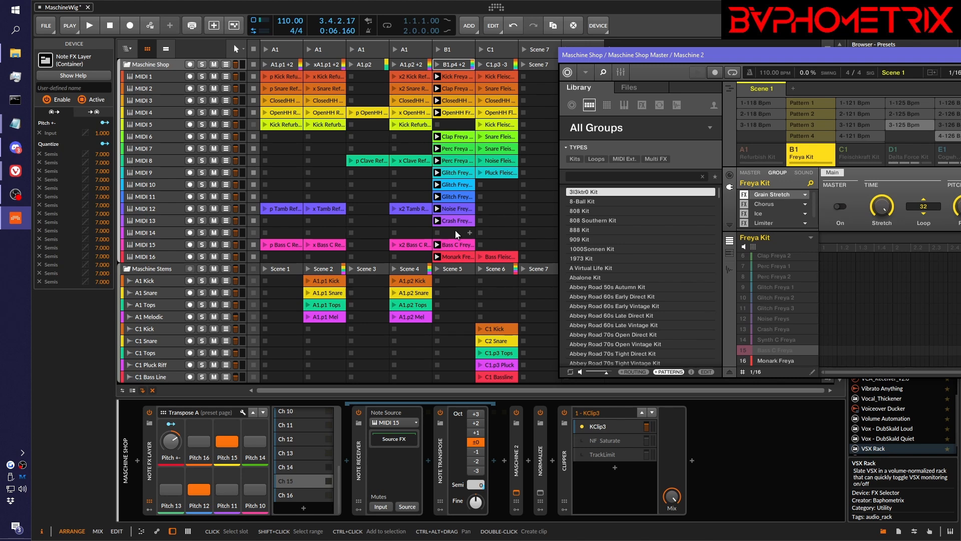
left_click_drag(768, 57, 638, 39)
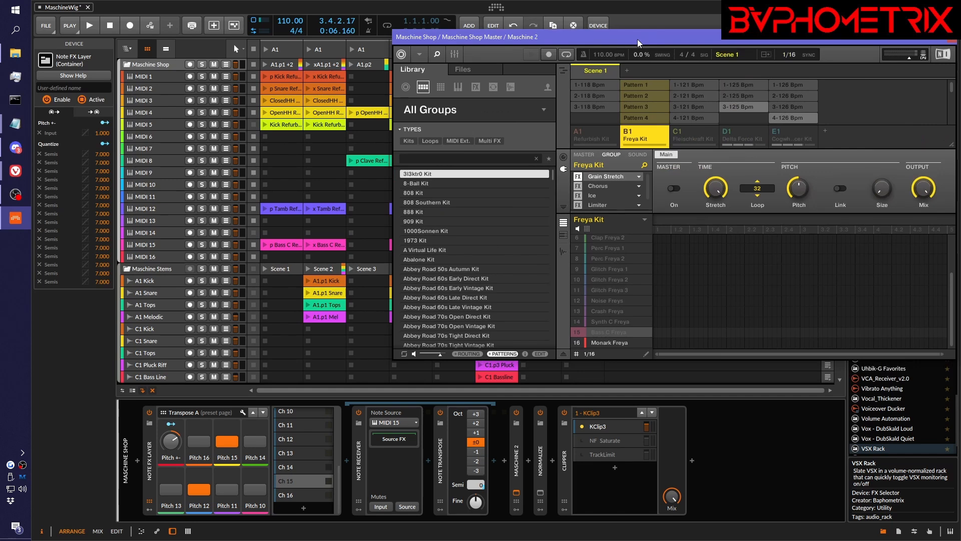
left_click(644, 120)
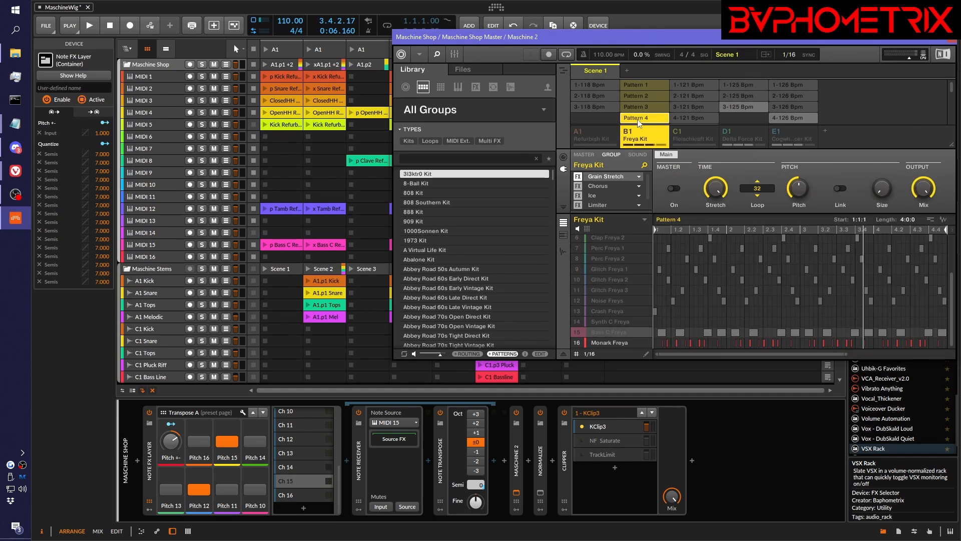
left_click(644, 119)
left_click_drag(632, 35, 960, 67)
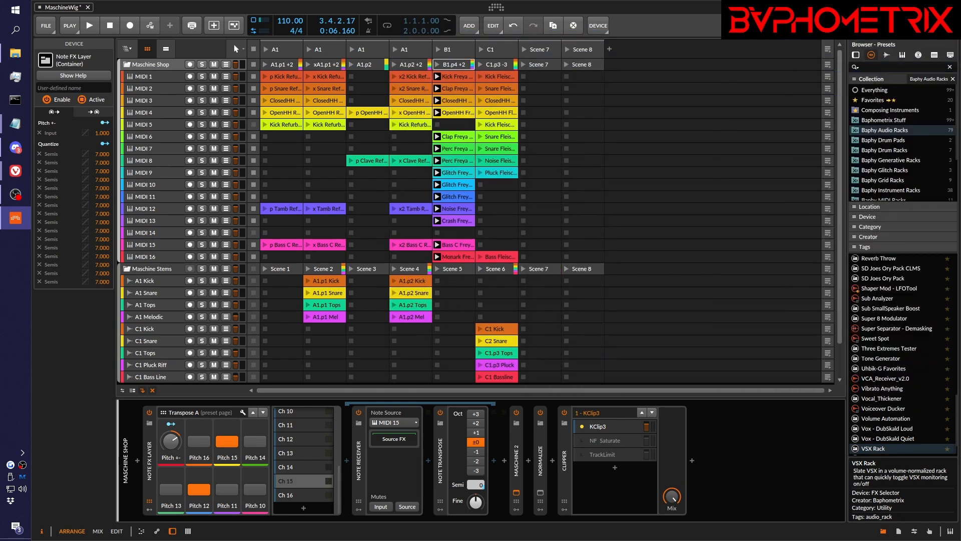
- Review the B1 Kick Freya and Clap Freya clips, and set the Chance of all C3 notes in the B1 ClosedHH Freya clip to 81%
double_click(455, 75)
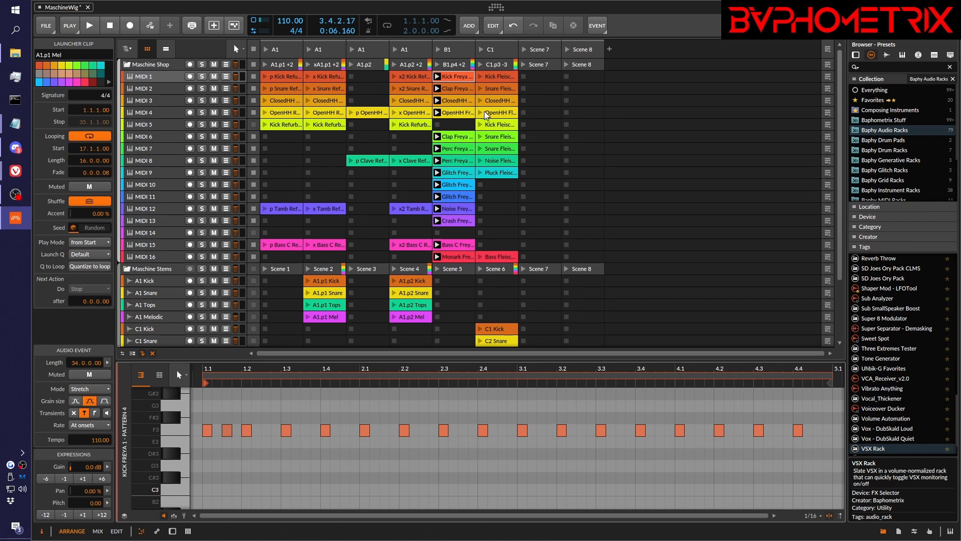
left_click(453, 90)
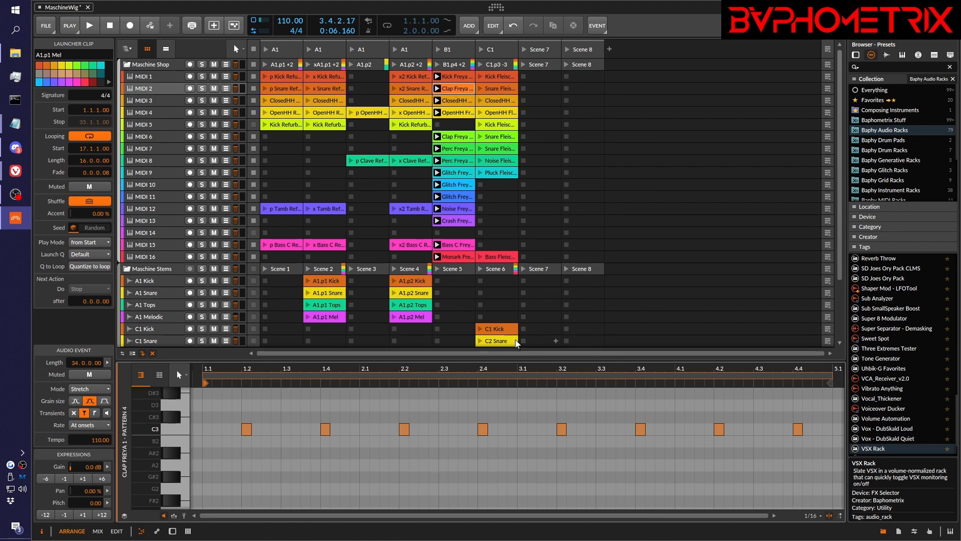
left_click(449, 101)
double_click(448, 103)
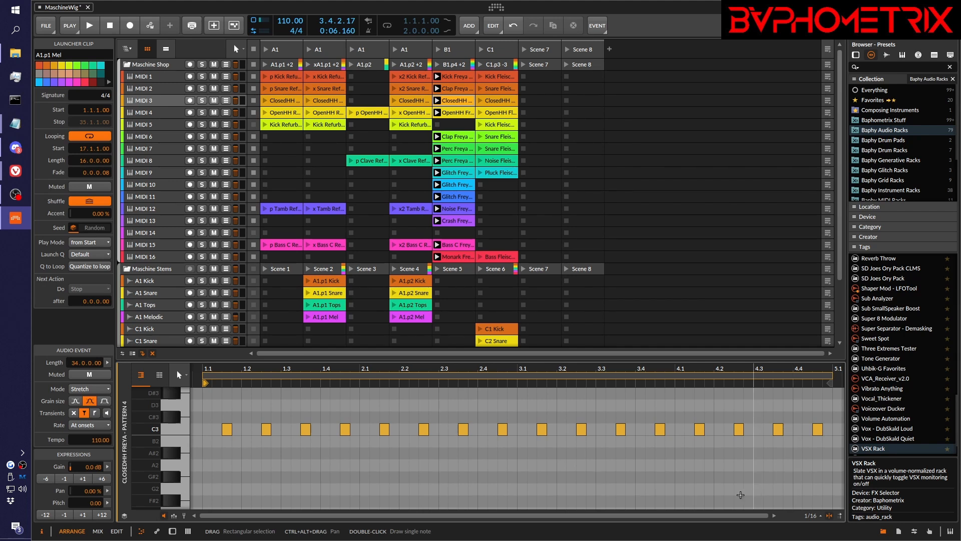
left_click(189, 430)
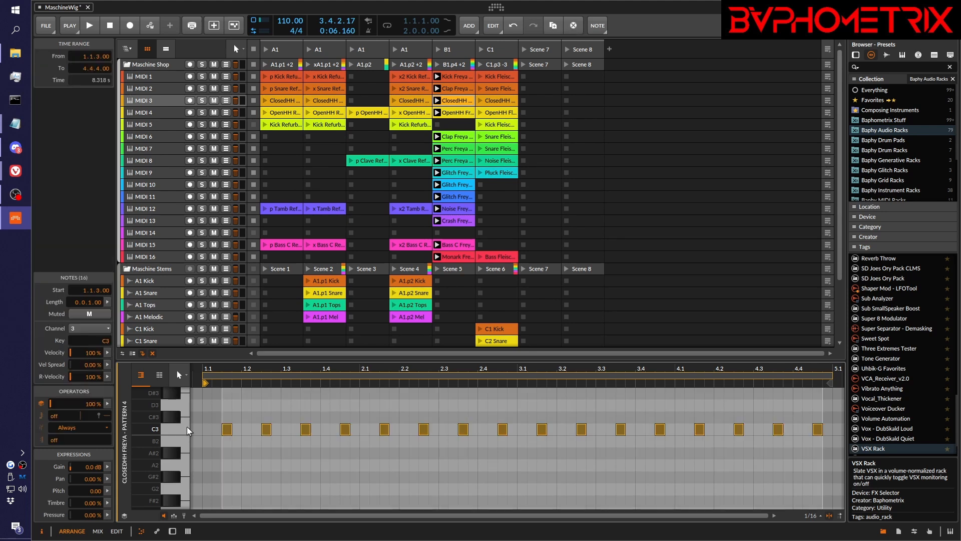
left_click_drag(89, 410, 89, 419)
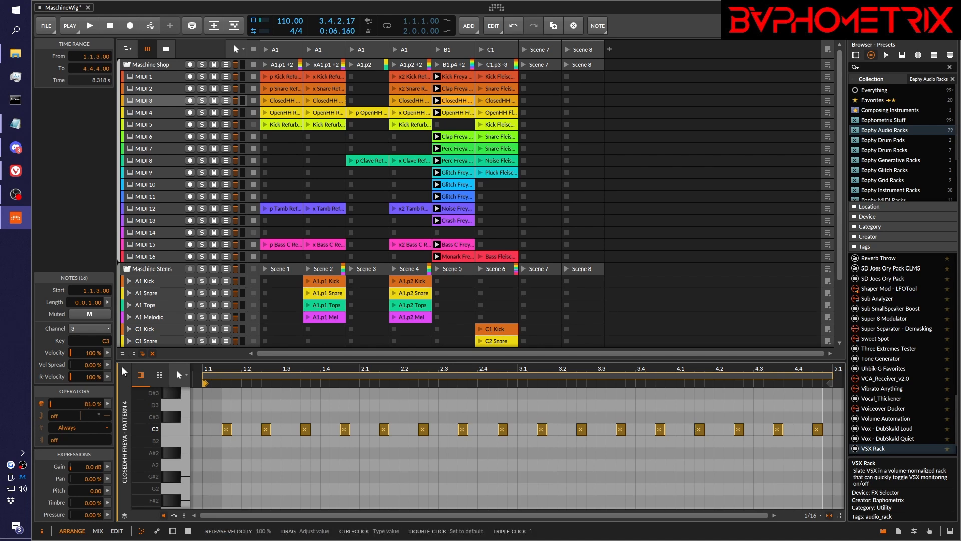
- Open the B1 OpenHH Freya clip, bring the Maschine window back into view, and solo the ClosedHH Freya and OpenHH Freya sounds
left_click(456, 114)
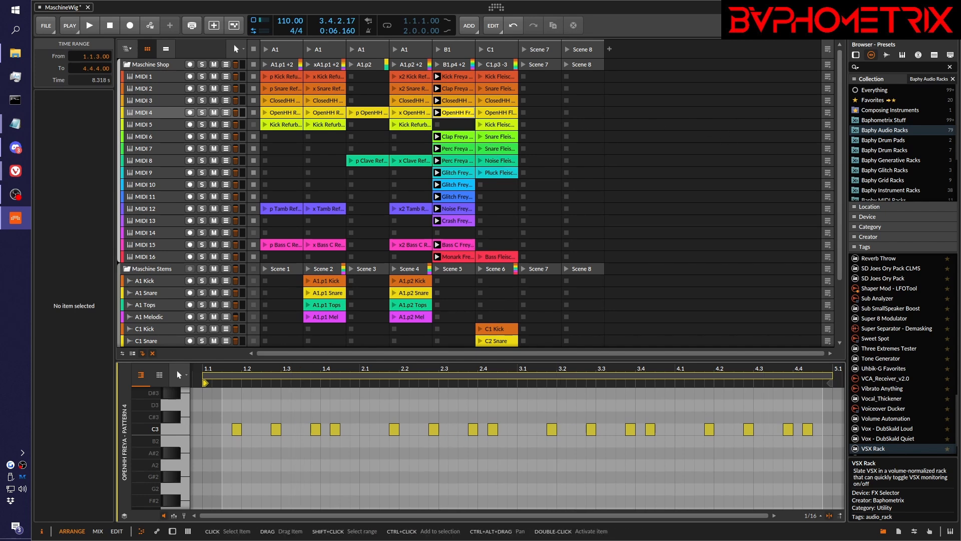
left_click_drag(960, 100, 672, 94)
scroll(741, 344, "up", 5)
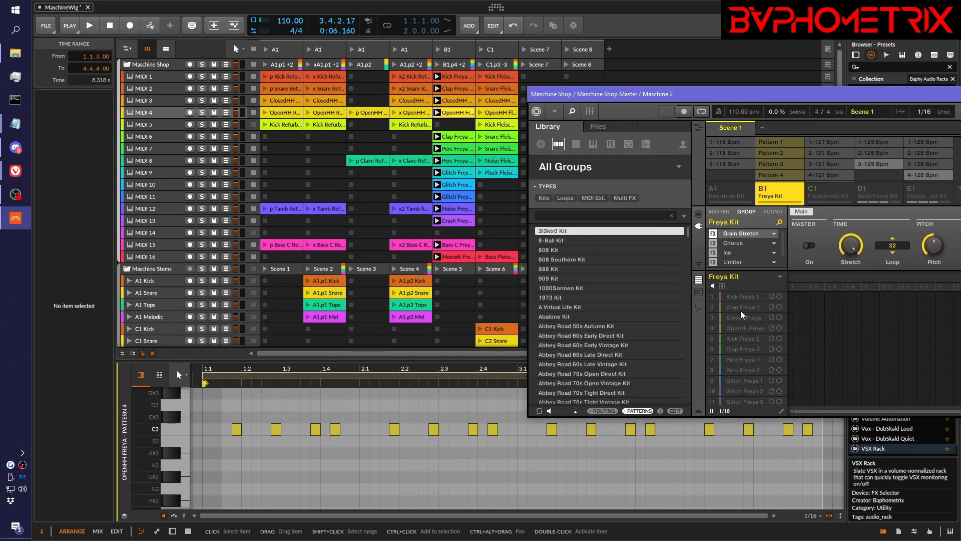
right_click(715, 295)
right_click(714, 296)
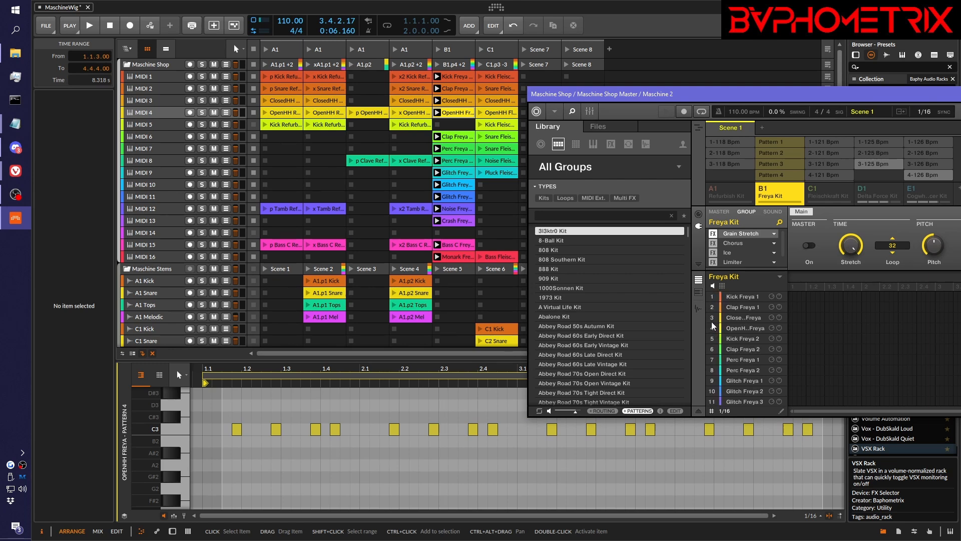
right_click(713, 318)
right_click(713, 330)
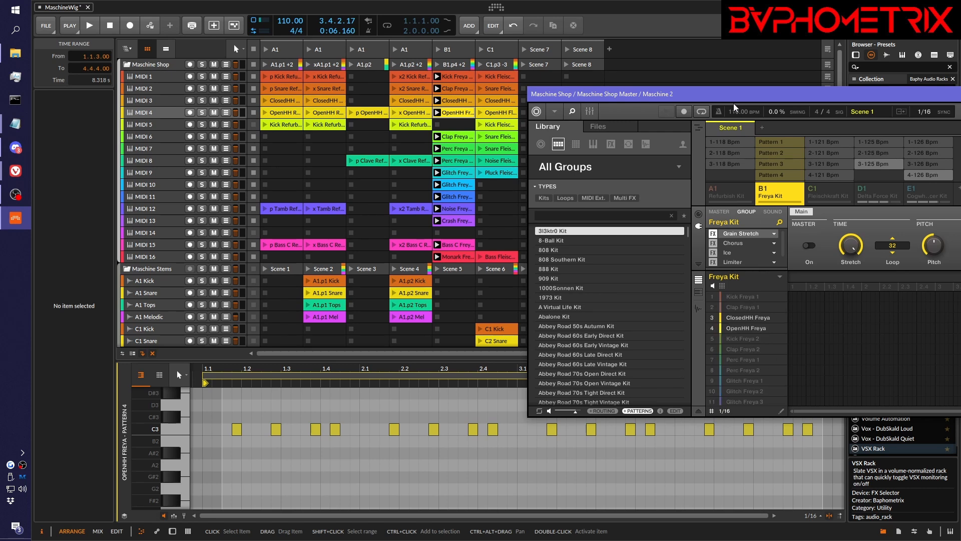
- Audition the two soloed hi-hats during playback and move the Maschine window clear of the clip notes and launcher scenes
left_click_drag(734, 98, 757, 64)
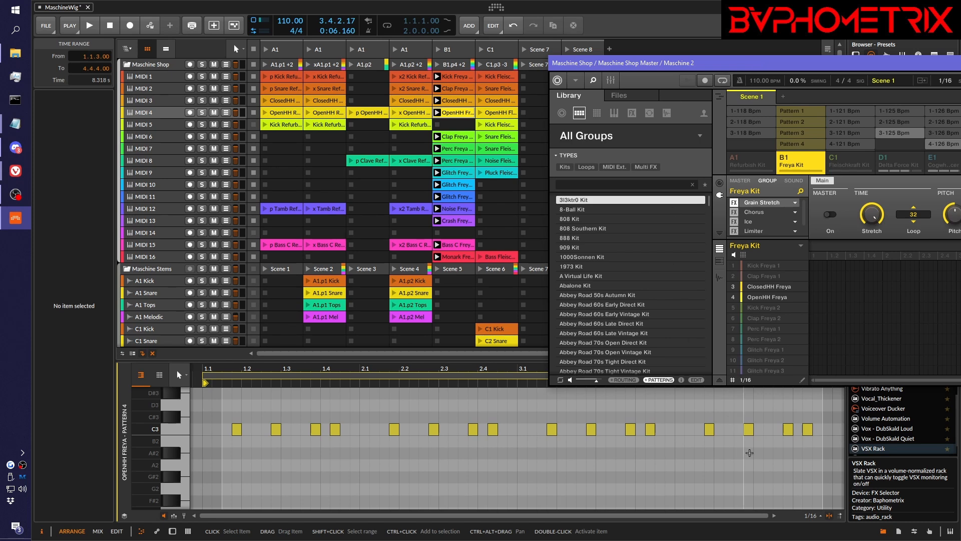
left_click(754, 440)
key("space")
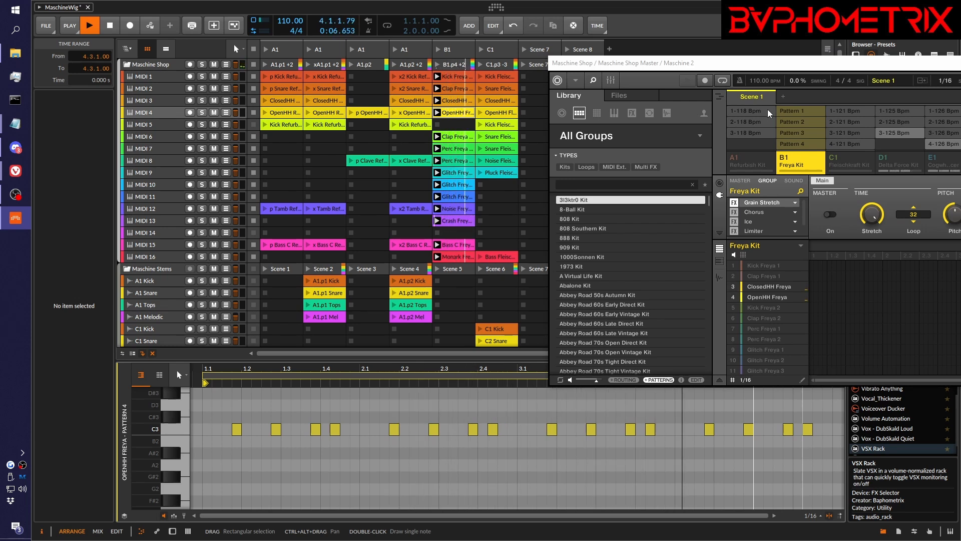
key("space")
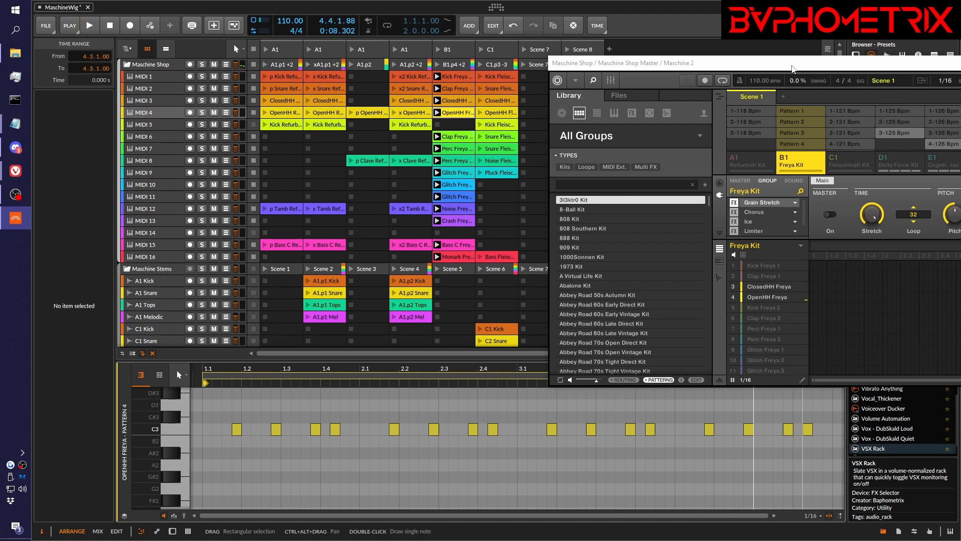
left_click_drag(790, 67, 855, 59)
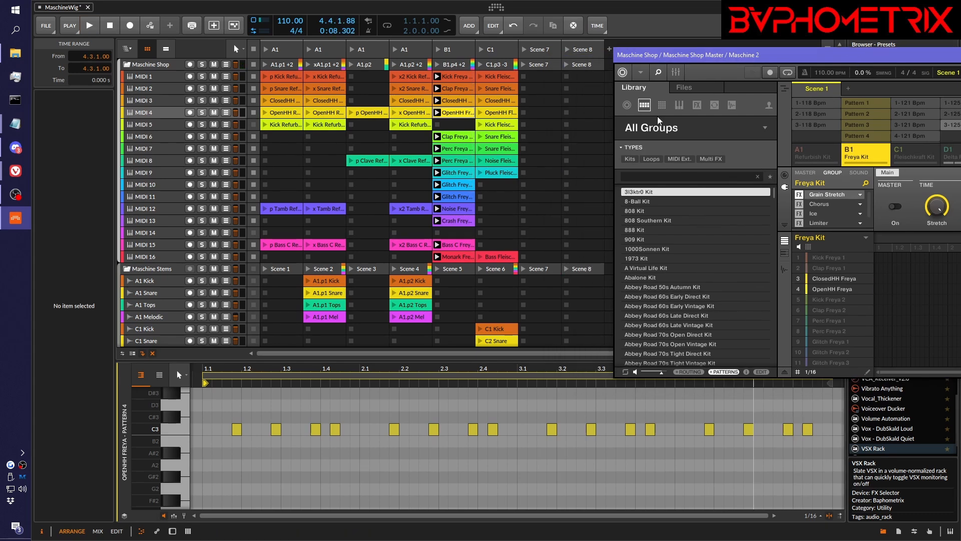
- Review the notes of the B1 ClosedHH Freya, Clap Freya 2 and Perc Freya 1 clips
left_click(456, 100)
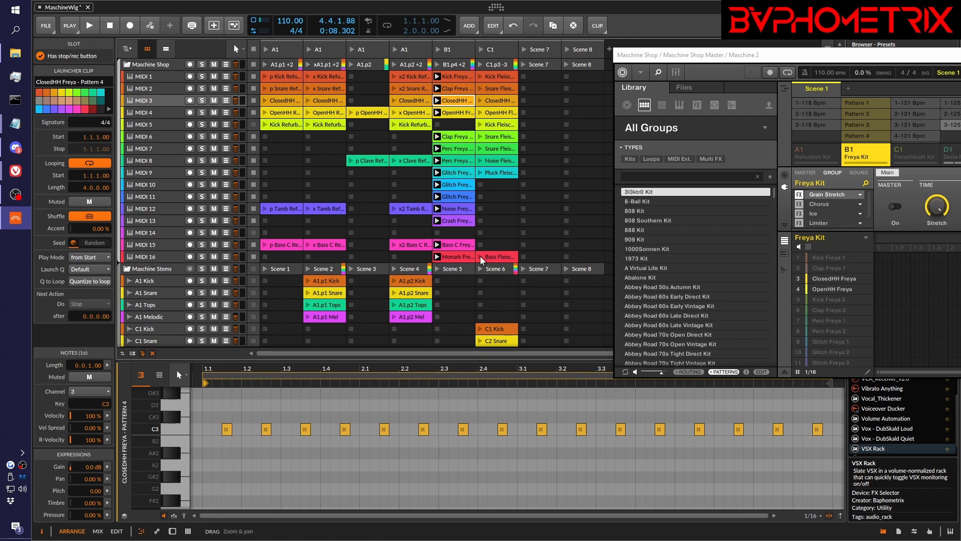
left_click(454, 136)
double_click(452, 138)
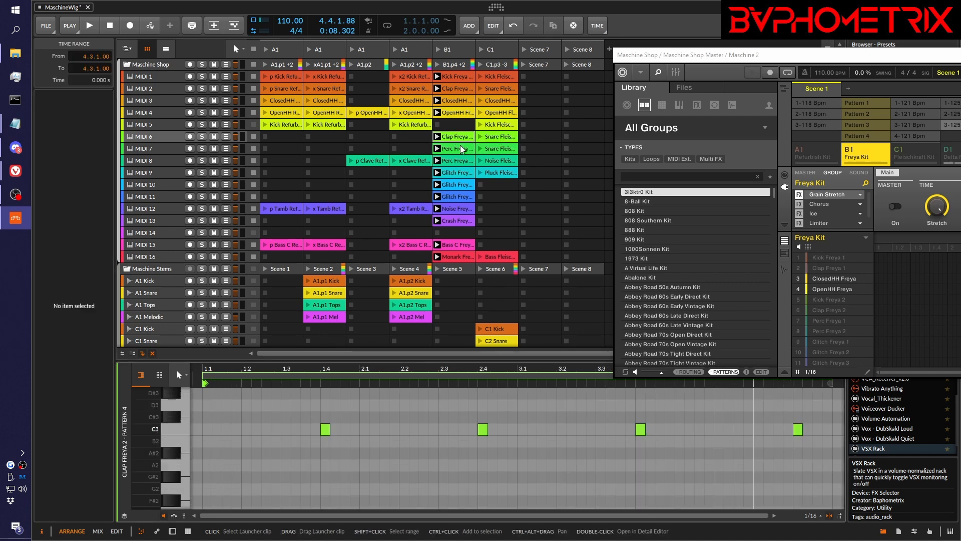
left_click(459, 149)
double_click(458, 150)
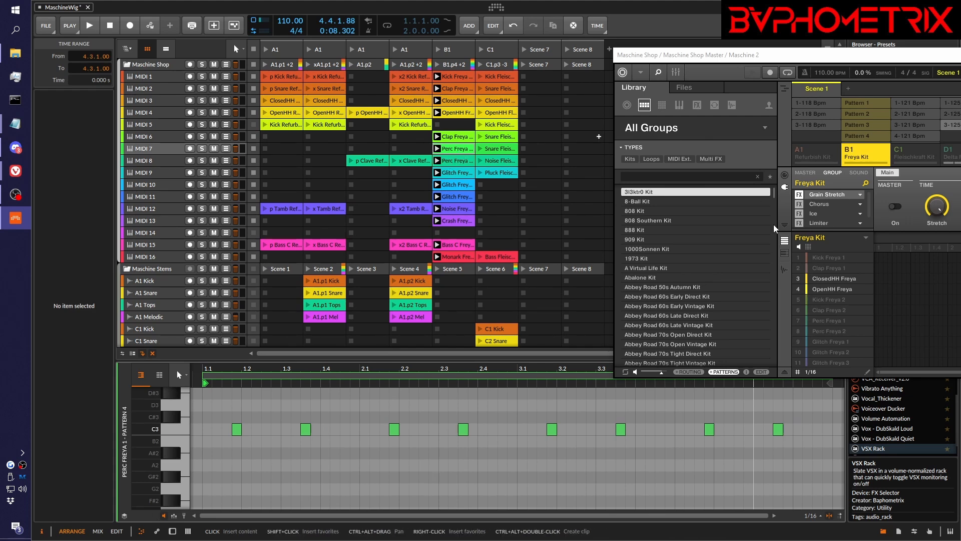
- Solo and audition Perc Freya 1, and set the Chance of all C3 notes in its clip to 80%
left_click(800, 321)
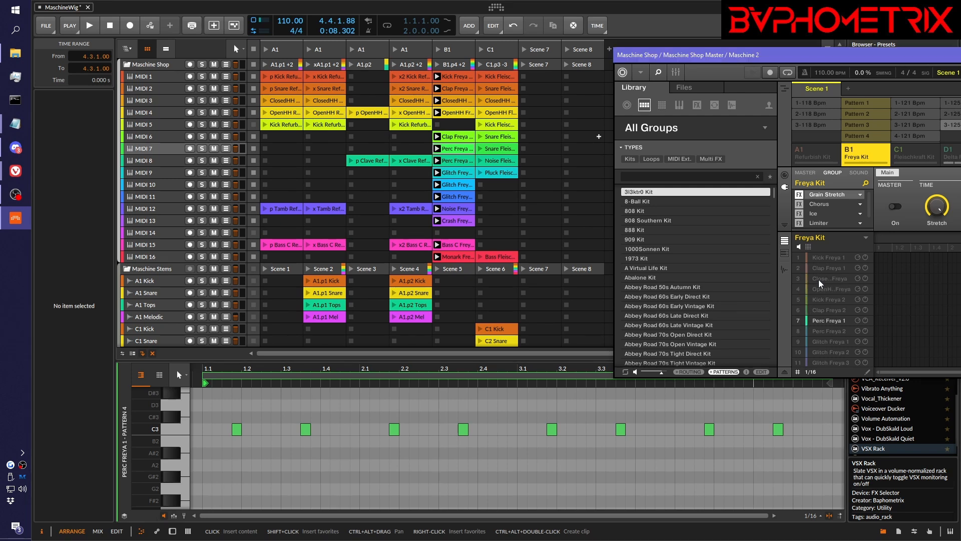
left_click(819, 461)
key("space")
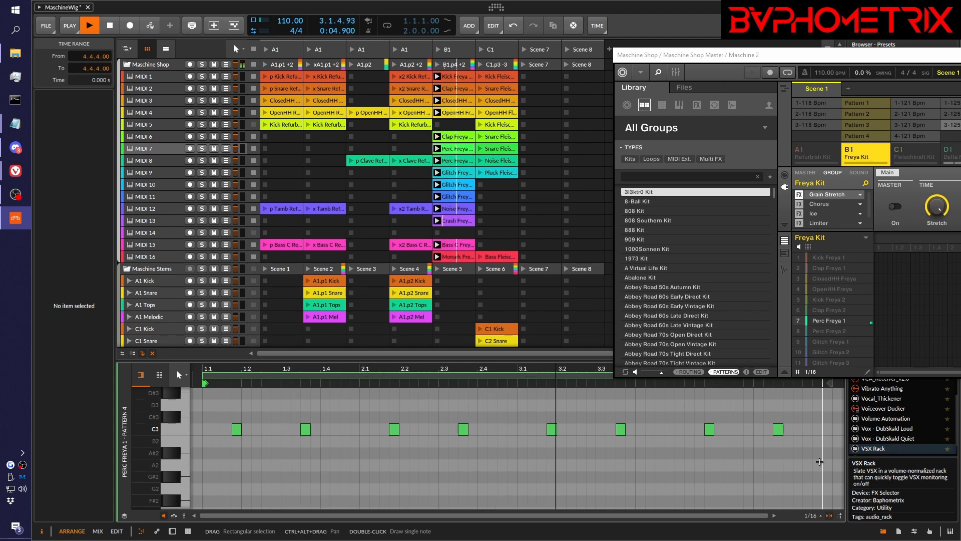
key("space")
left_click(170, 428)
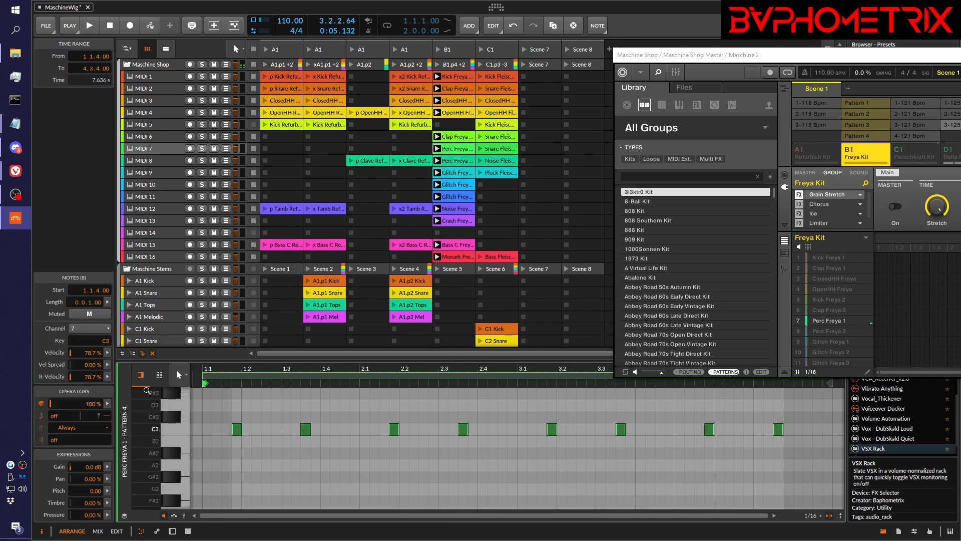
left_click_drag(81, 403, 80, 406)
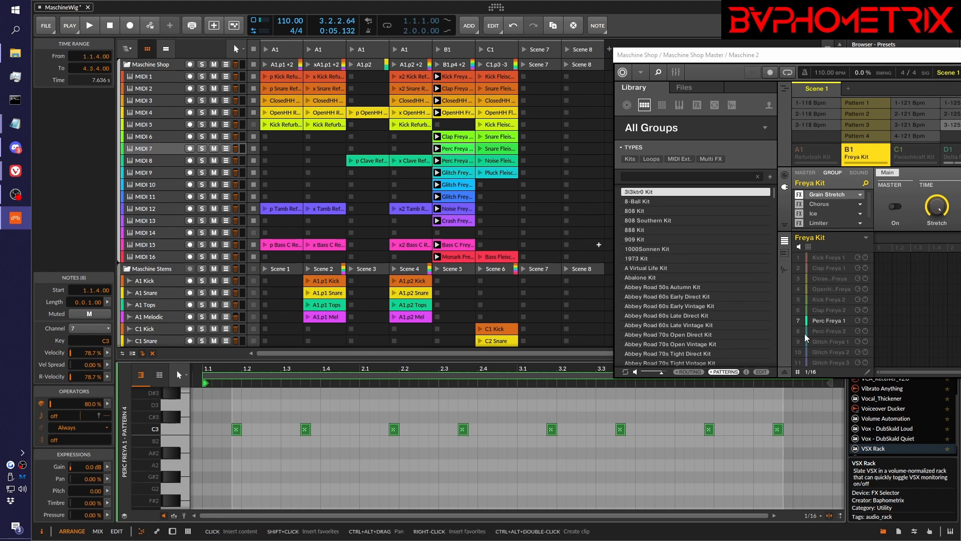
- Open the B1 Perc Freya 2 clip and audition its sound soloed in Maschine
left_click(462, 162)
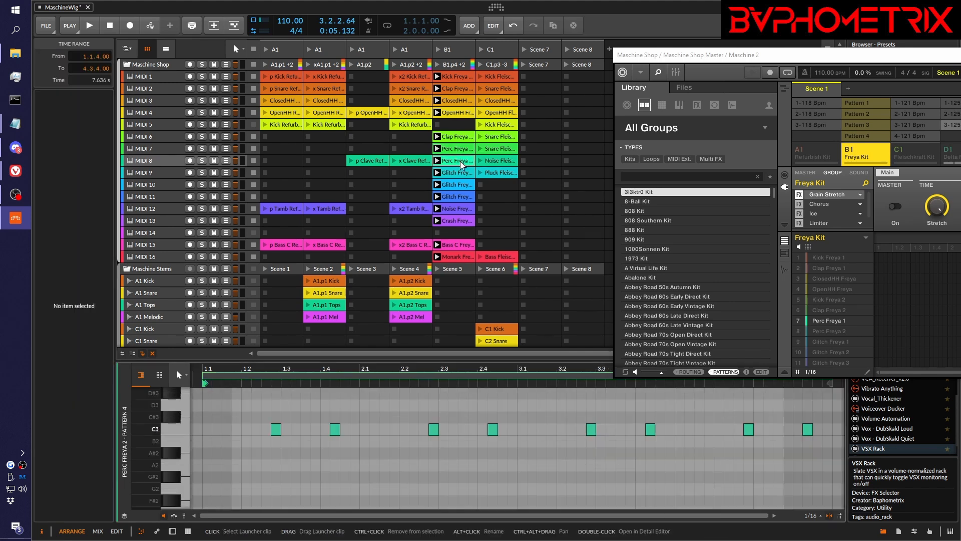
left_click(798, 331)
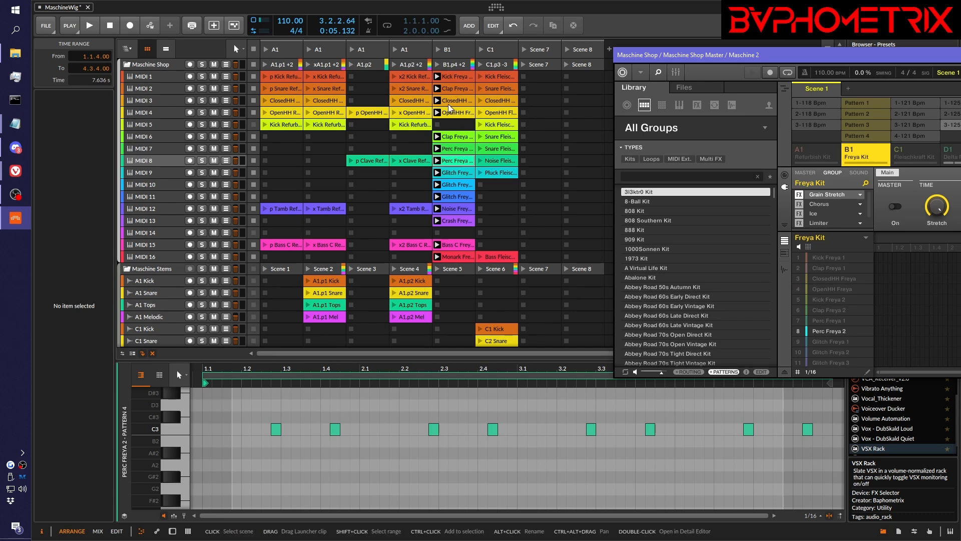
left_click(683, 26)
key("space")
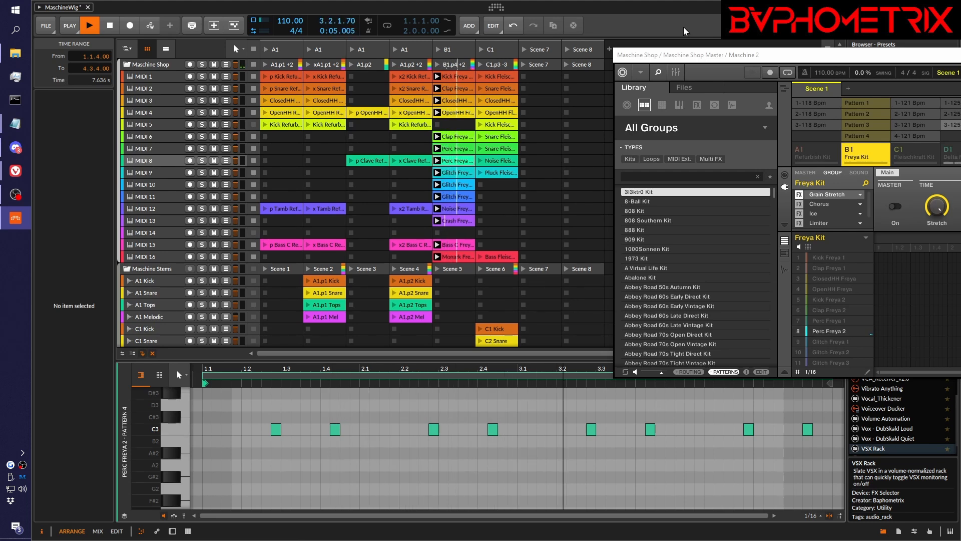
key("space")
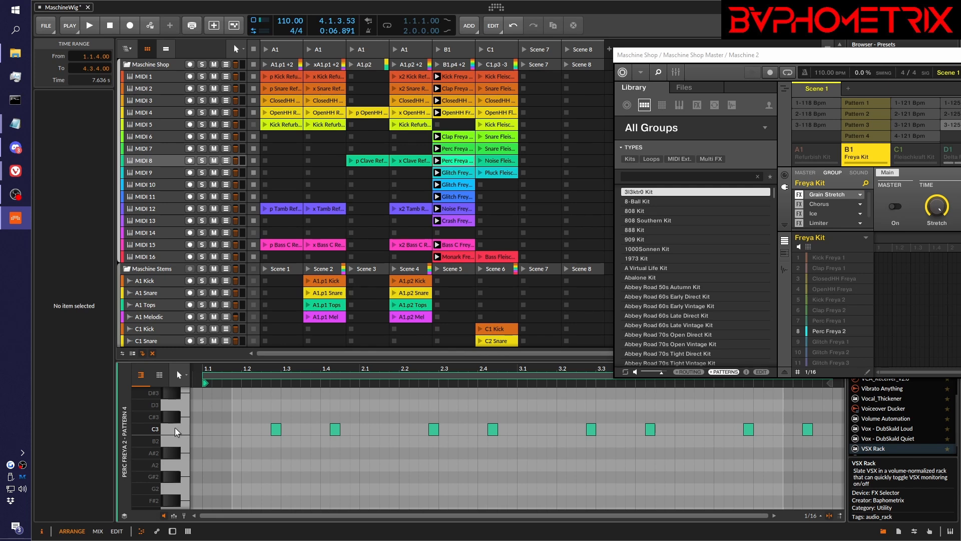
- Solo and audition Glitch Freya 1, and set the Chance of all C3 notes in its B1 clip to 64%
left_click(454, 174)
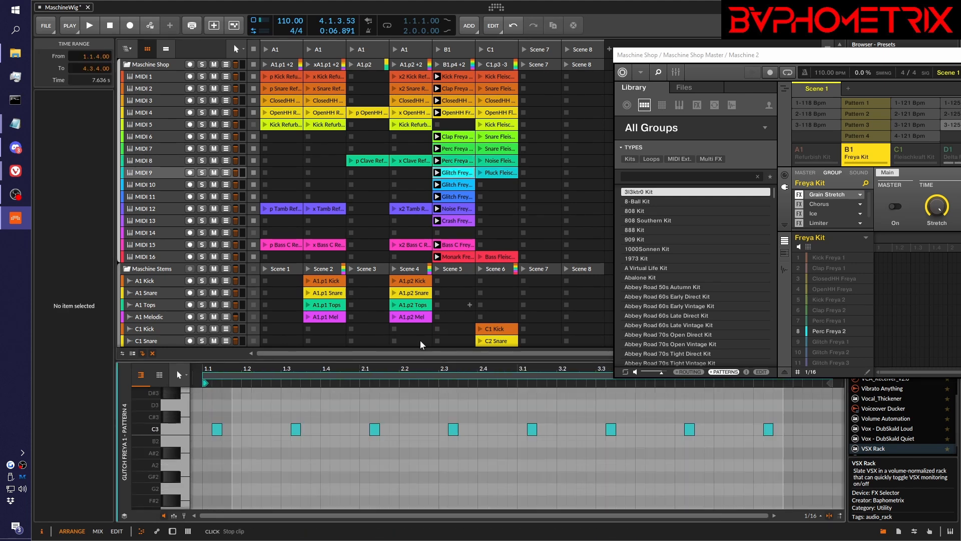
left_click(797, 341)
left_click(765, 448)
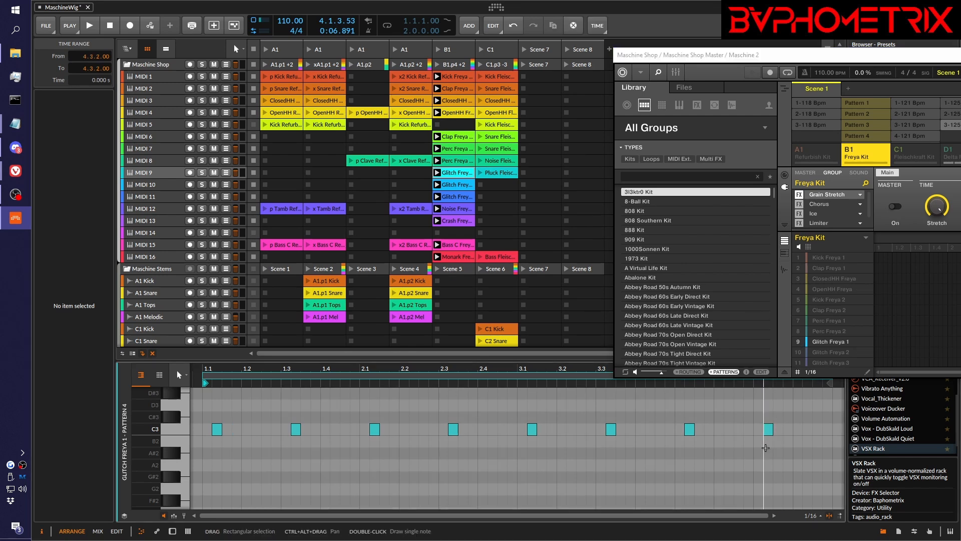
key("space")
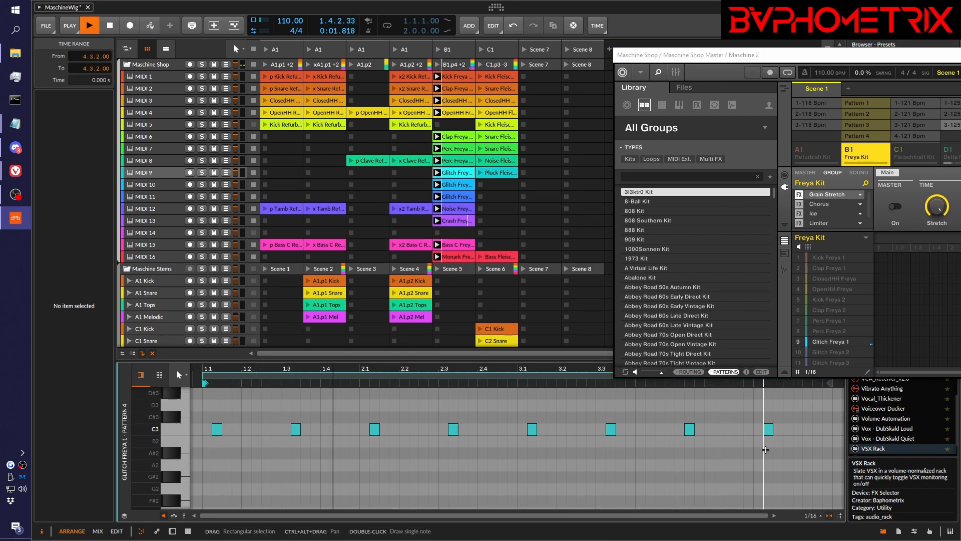
key("space")
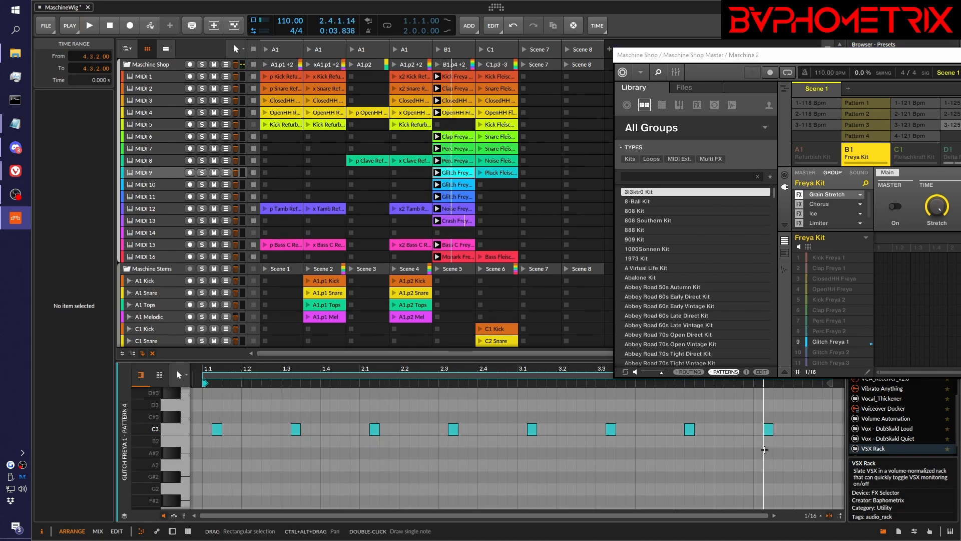
left_click(170, 429)
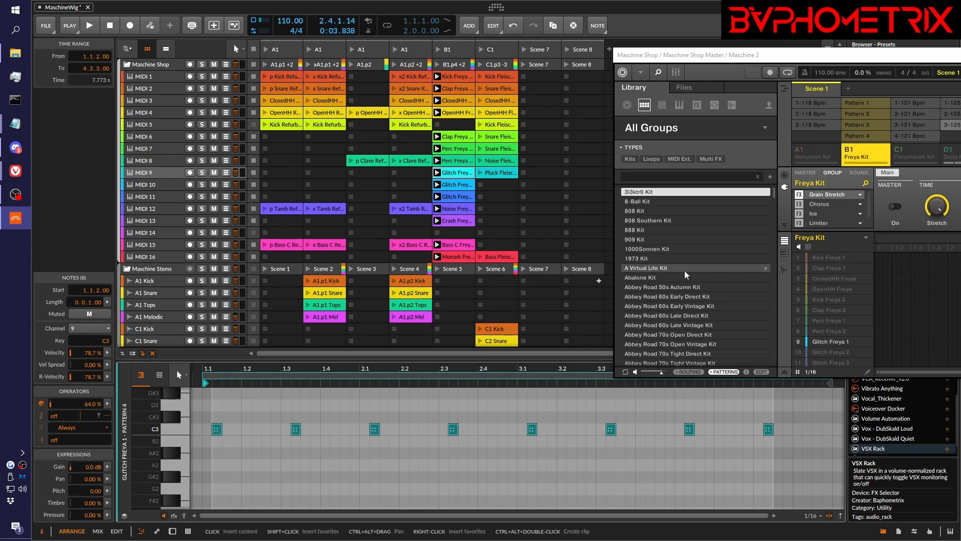
- Solo Glitch Freya 2 in Maschine, open its B1 clip, and audition it
left_click(801, 351)
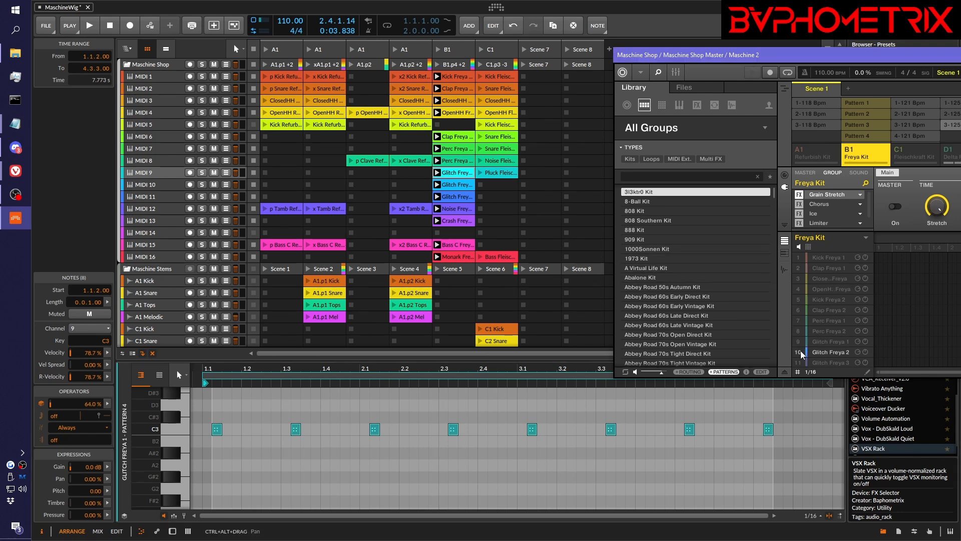
left_click(456, 184)
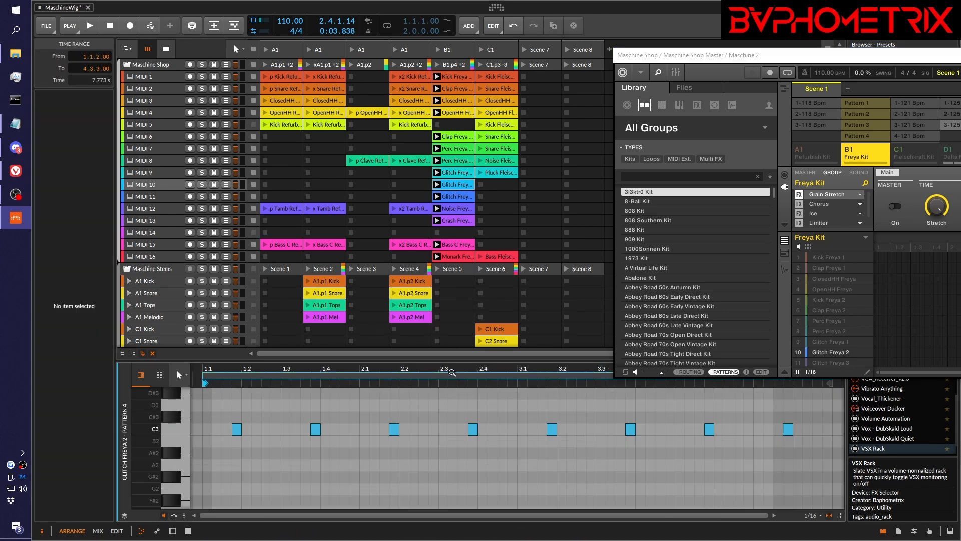
left_click(674, 452)
key("space")
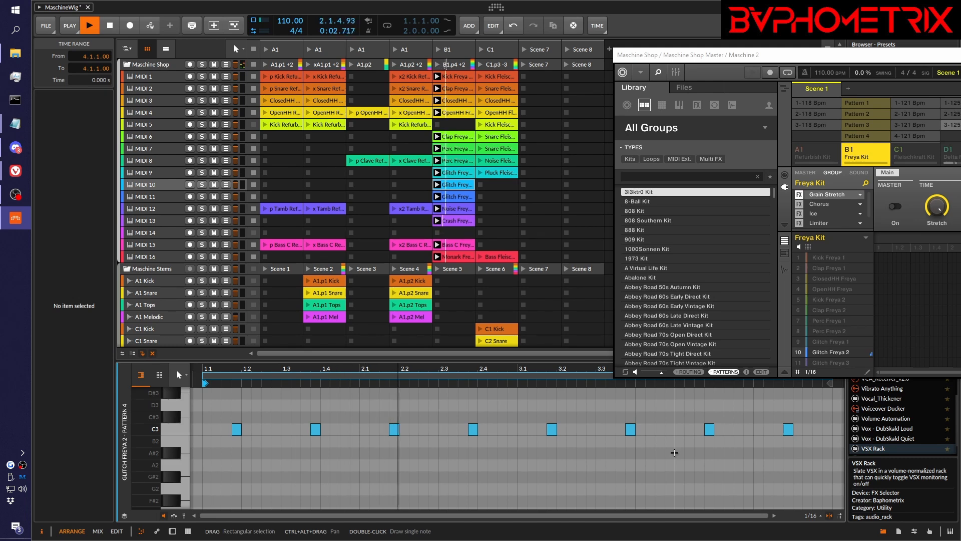
key("space")
- Solo and audition Glitch Freya 3, and set the Chance of all C3 notes in its B1 clip to 76%
scroll(821, 322, "down", 3)
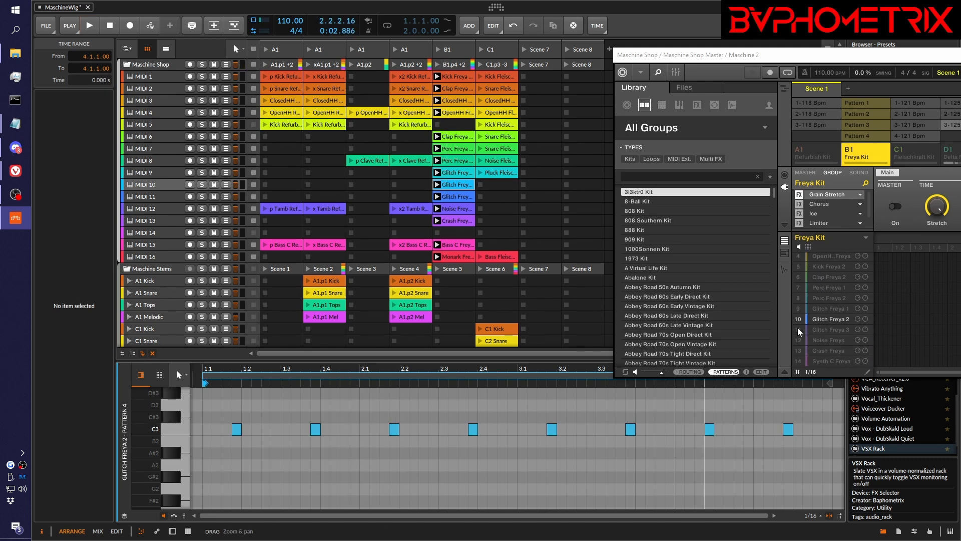
left_click(798, 329)
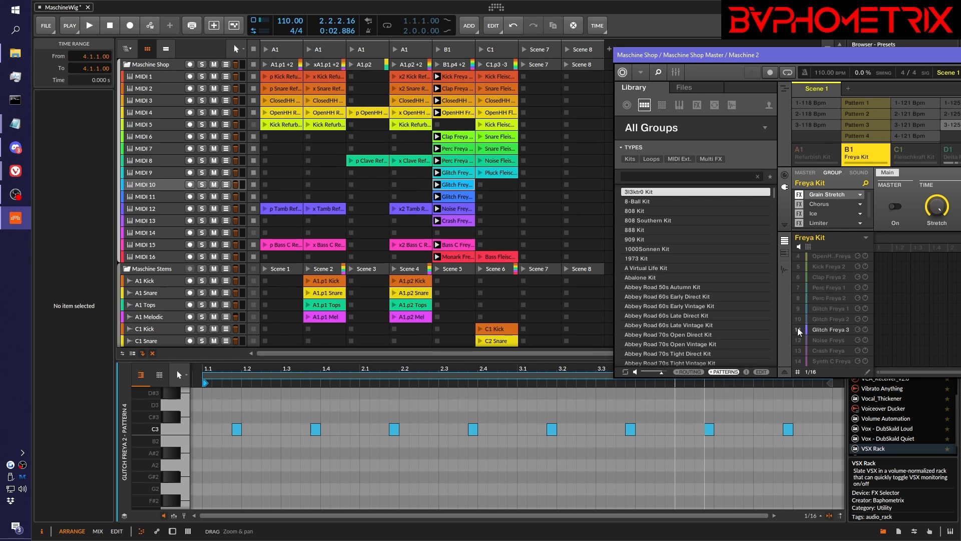
left_click(453, 197)
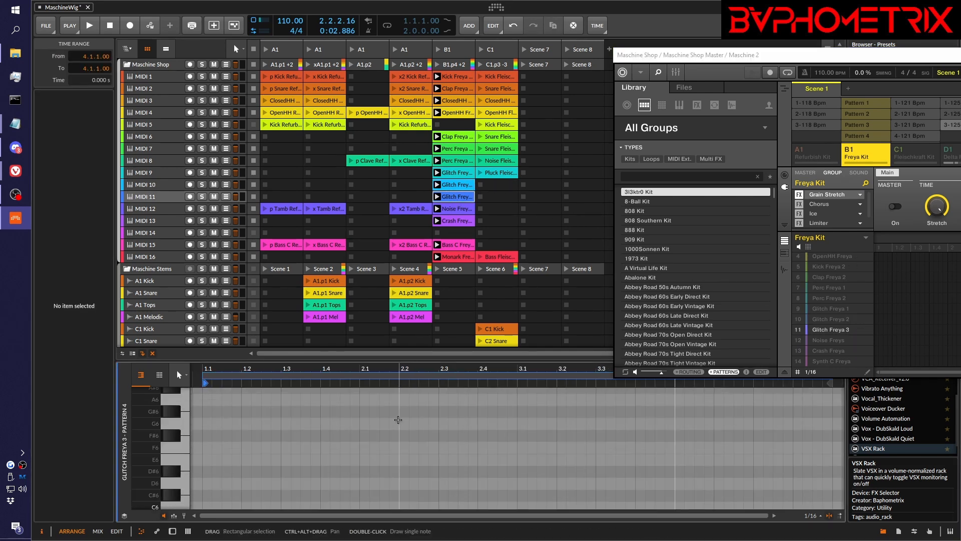
scroll(398, 420, "down", 10)
scroll(398, 420, "up", 3)
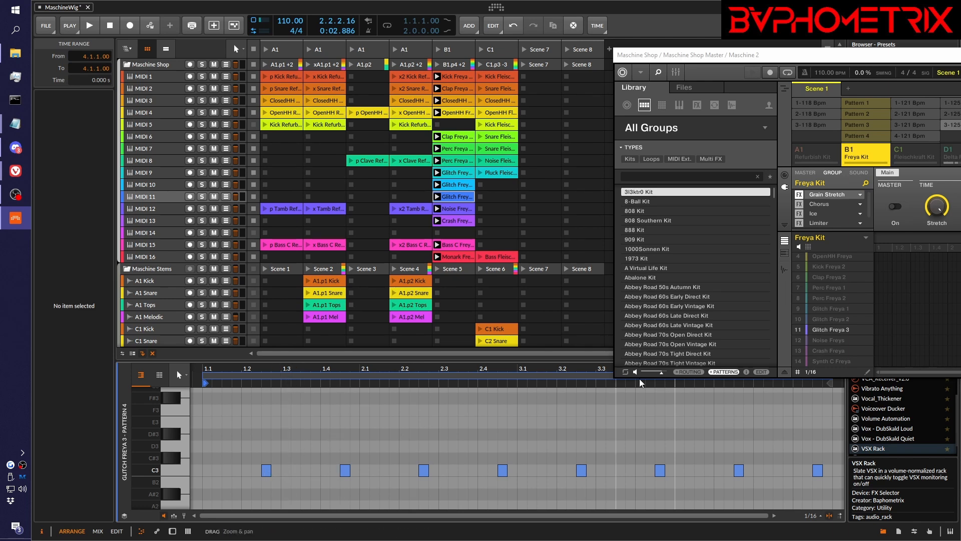
key("space")
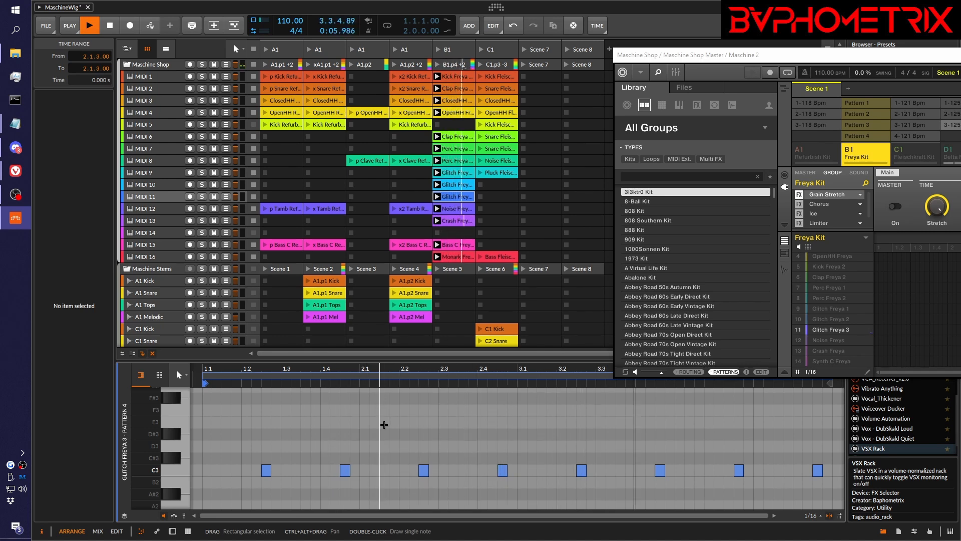
key("space")
left_click(178, 473)
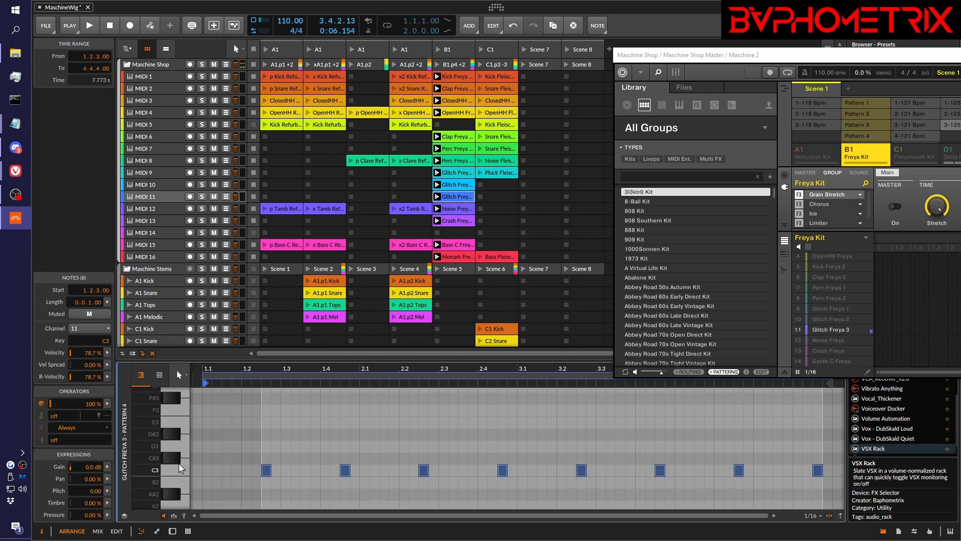
left_click_drag(94, 403, 94, 411)
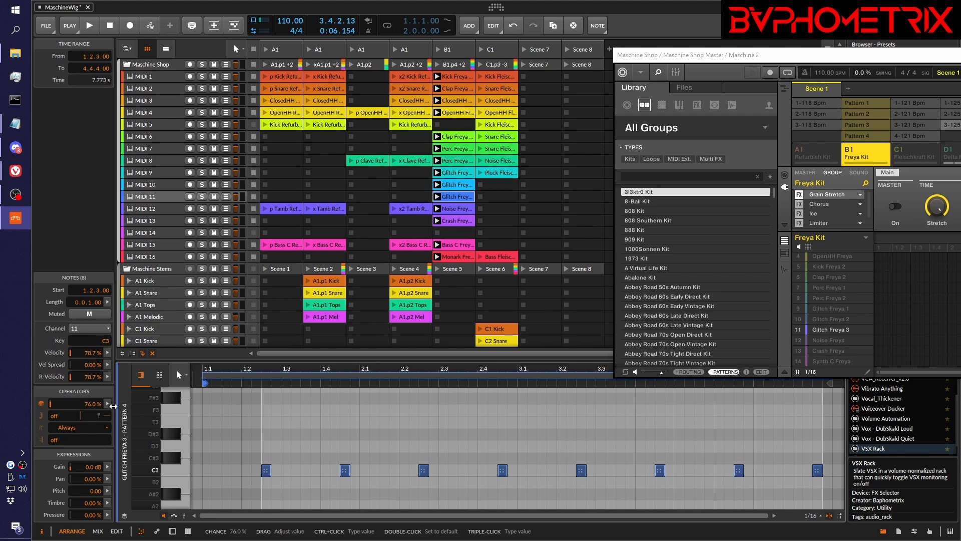
- Solo Noise Freys in Maschine, open its B1 clip, and audition it
left_click(798, 341)
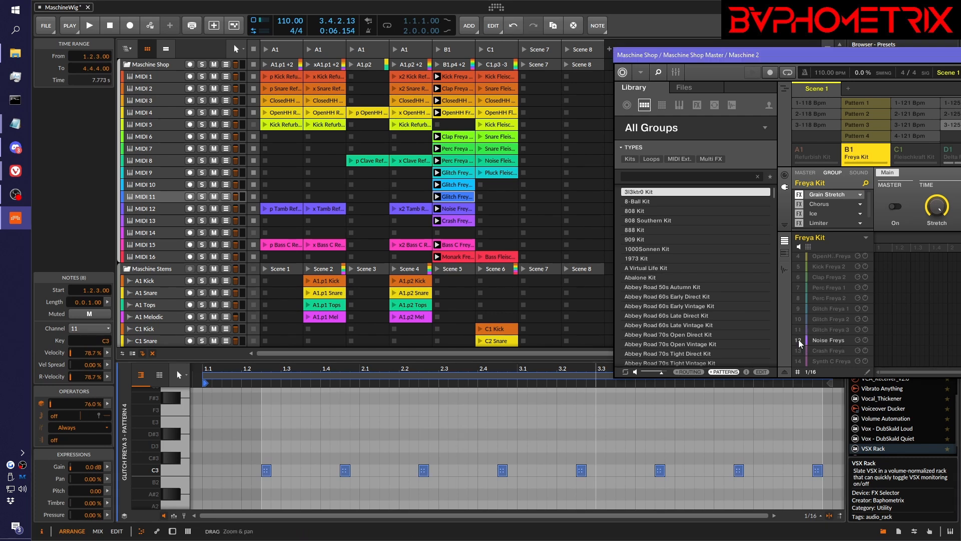
left_click(458, 205)
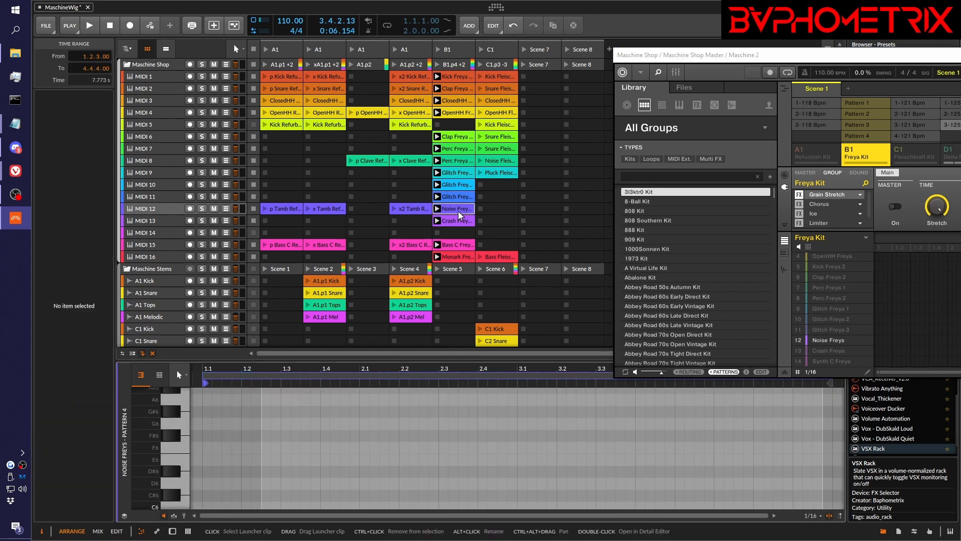
scroll(460, 408, "down", 6)
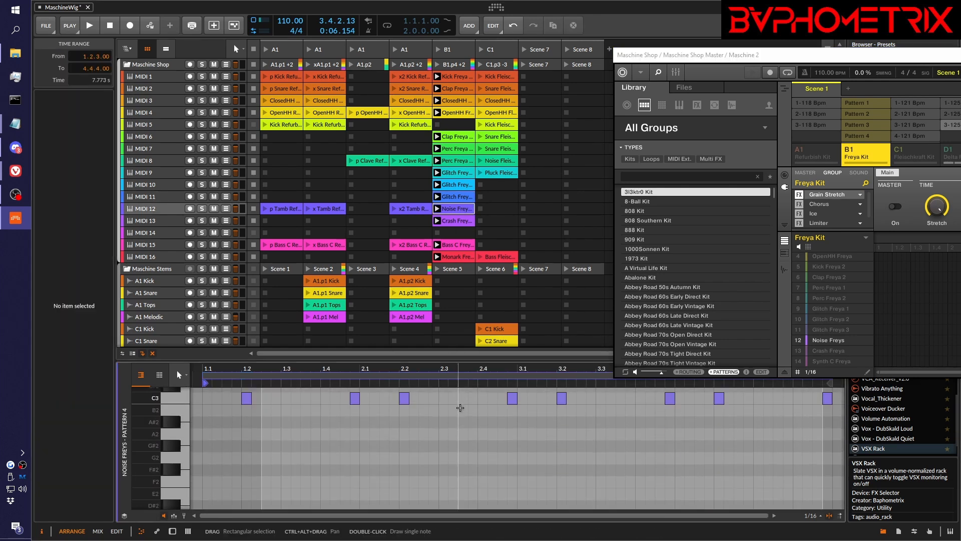
key("space")
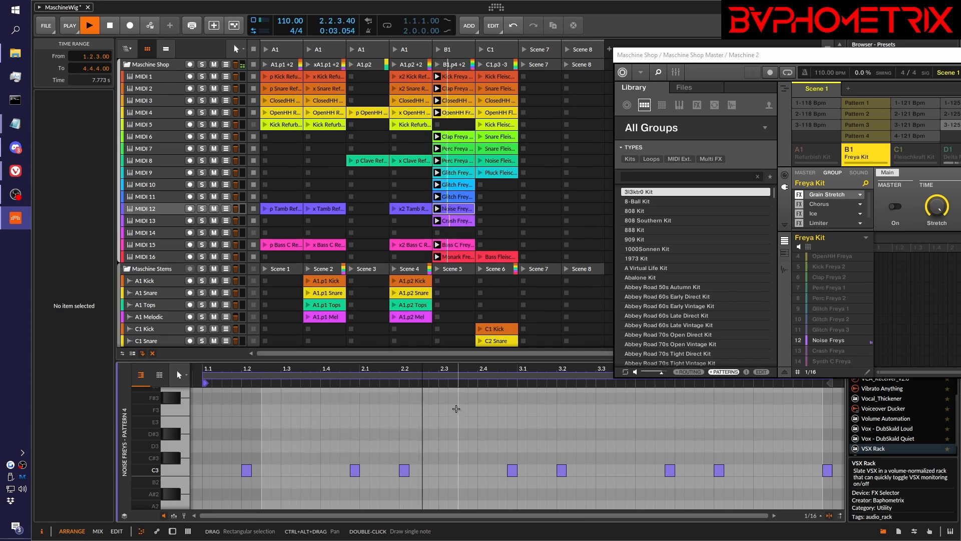
key("space")
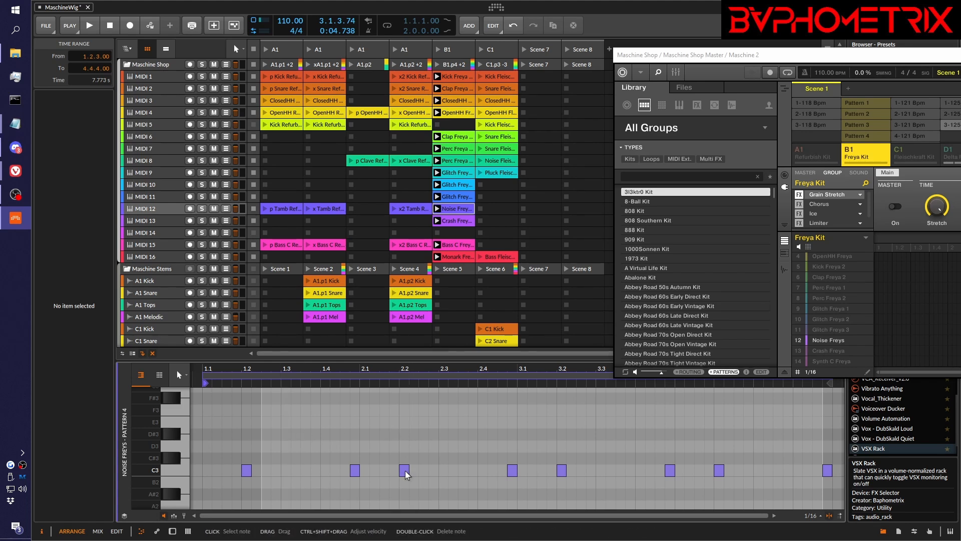
- Lower the Chance of the second, fourth and sixth C3 notes in the B1 Noise Freys clip
left_click(355, 469)
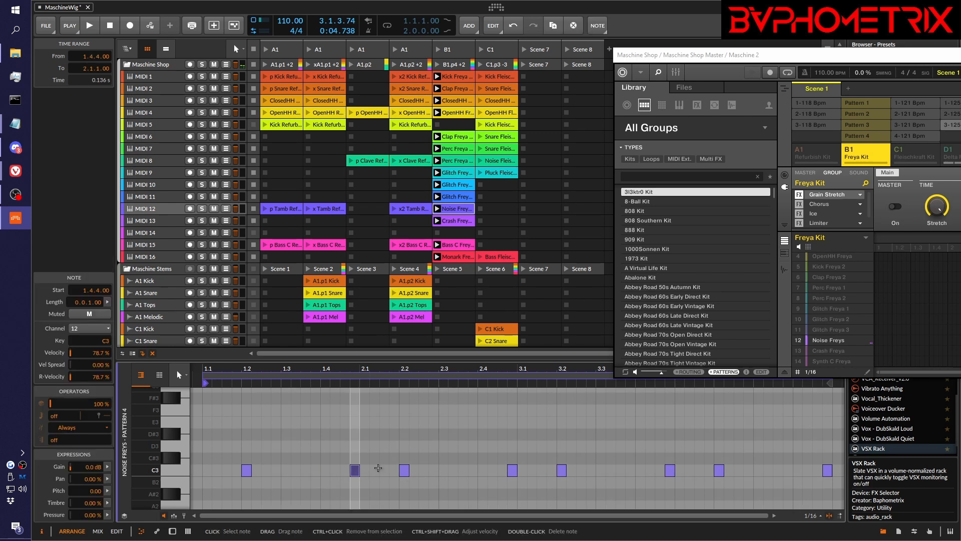
left_click(513, 470, "shift")
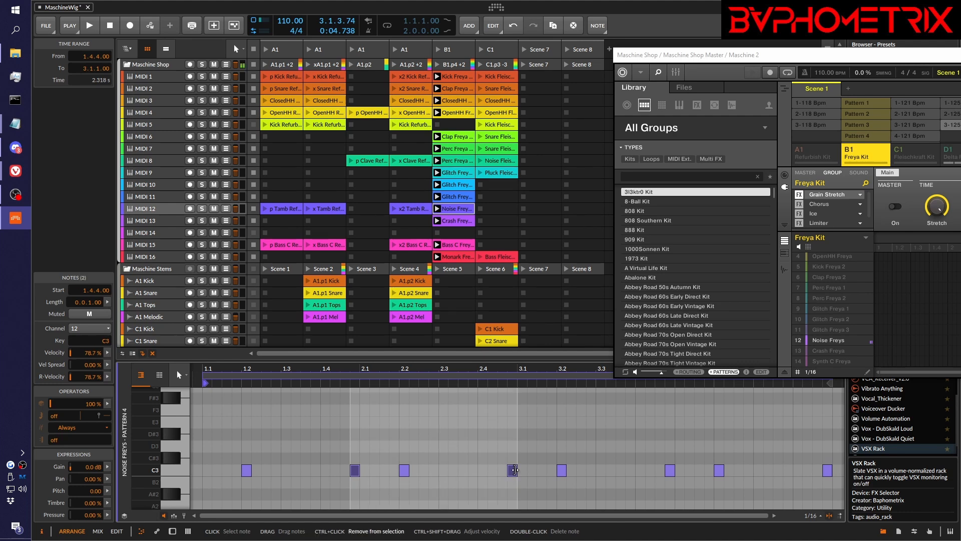
left_click(669, 469, "shift")
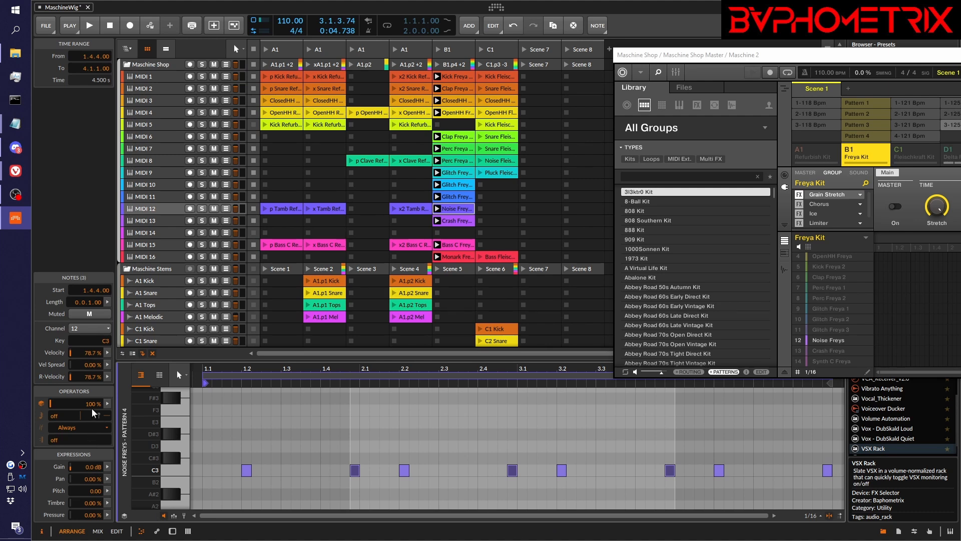
left_click_drag(91, 404, 91, 410)
- Open the B1 Crash Freya clip and set the Chance of its C3 note to 66%
left_click(461, 220)
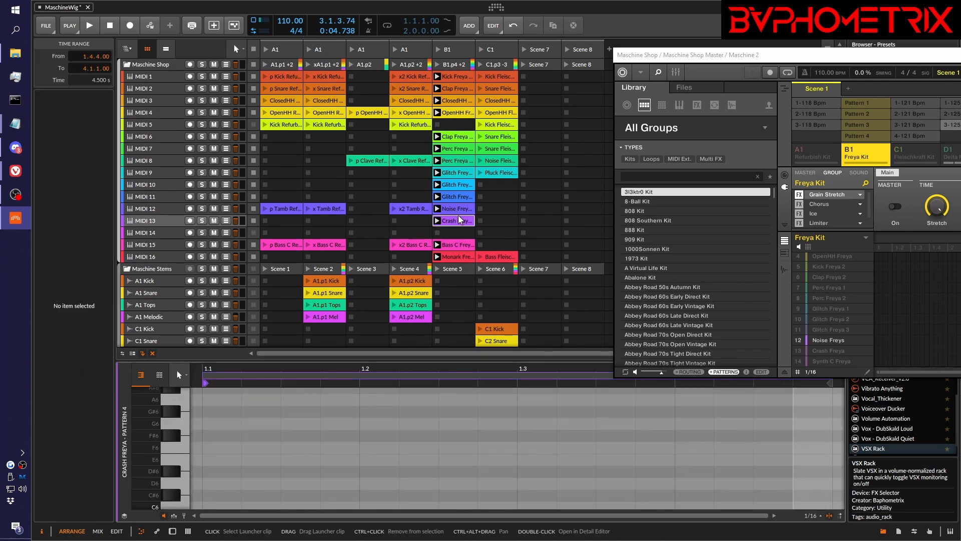
double_click(458, 222)
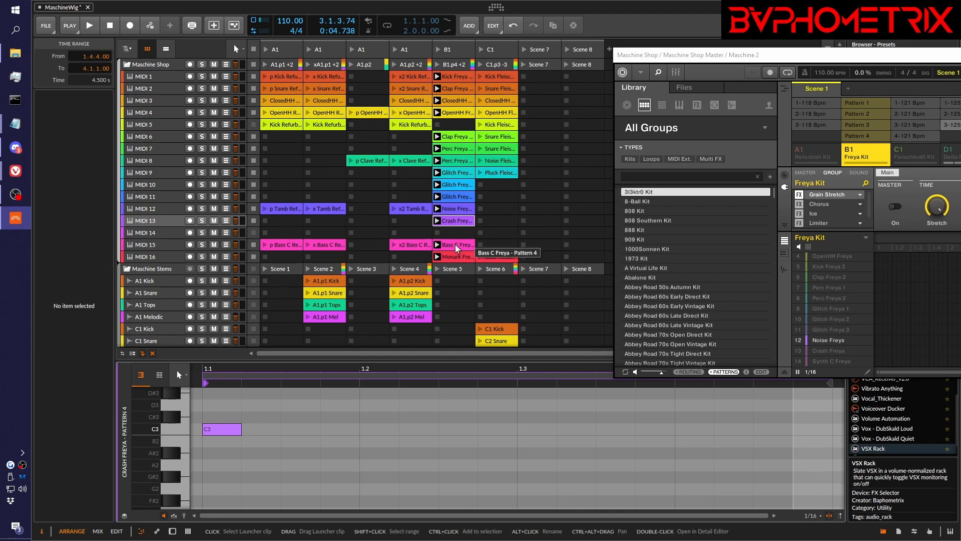
left_click(176, 429)
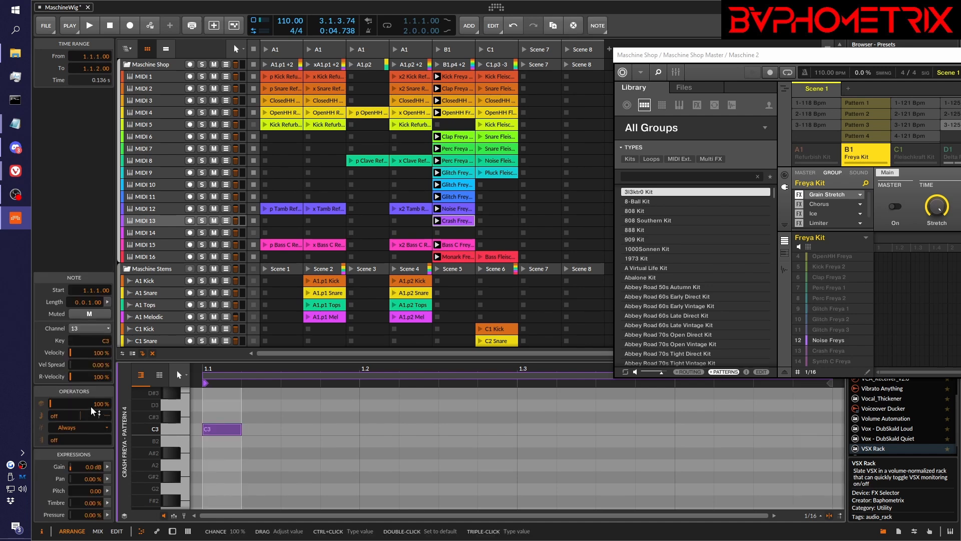
left_click_drag(94, 404, 95, 417)
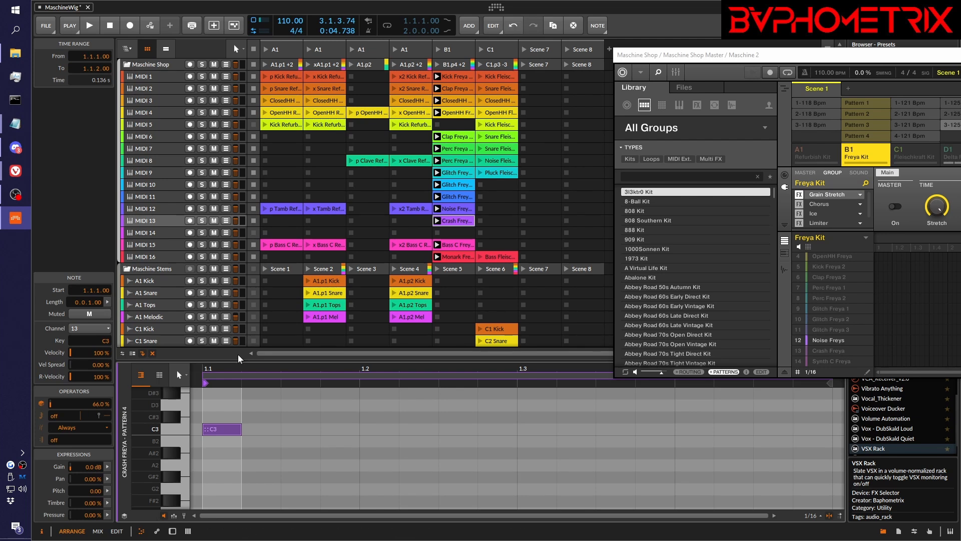
- Open the Bass C Freya - Pattern 4 clip on MIDI 15 and solo the Bass C Freya sound in the Maschine group
left_click(453, 245)
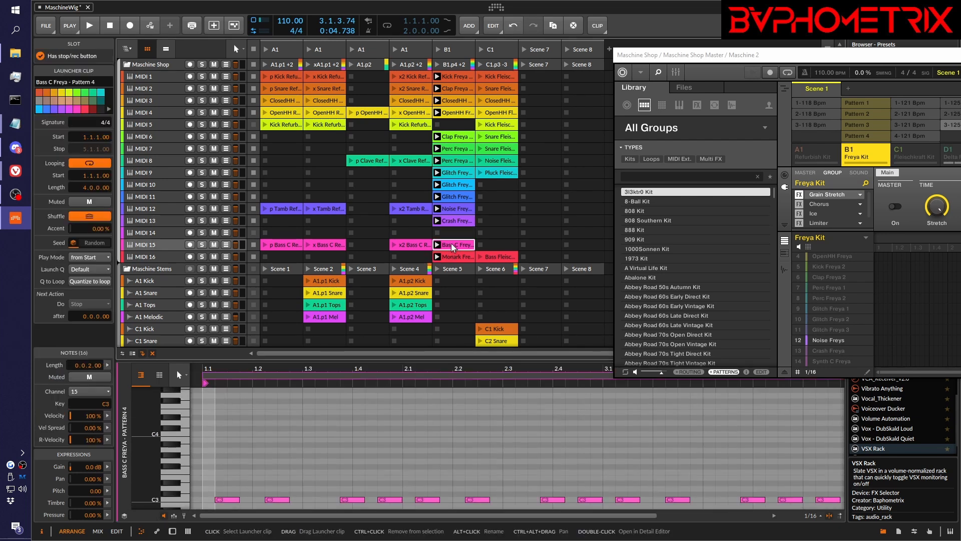
scroll(826, 340, "down", 1)
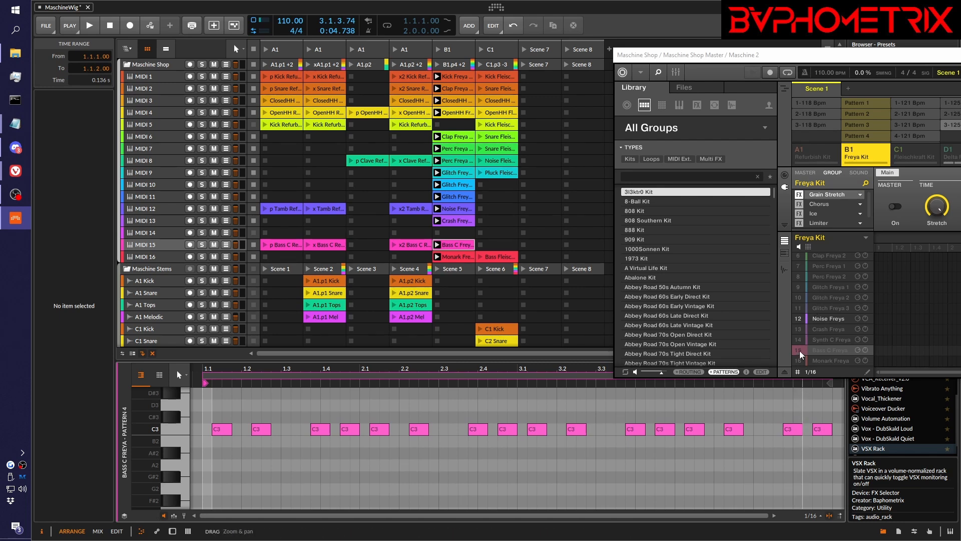
left_click(800, 350)
- Play back the soloed Bass C Freya pattern twice to hear its existing notes
left_click(694, 493)
key("space")
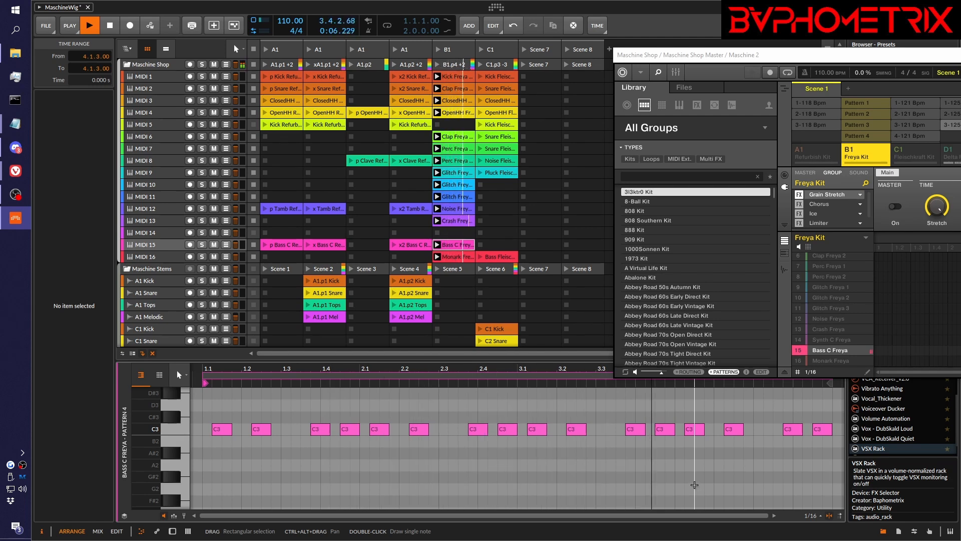
key("space")
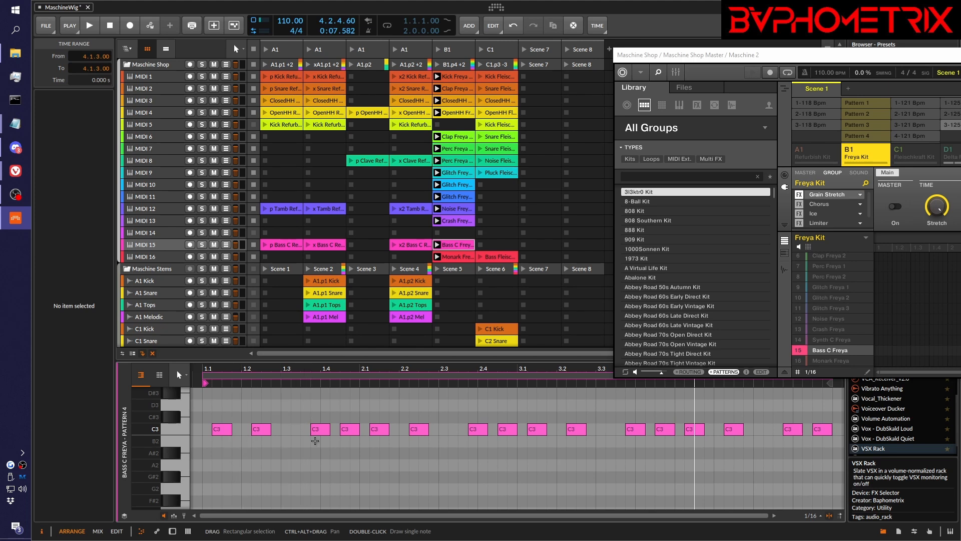
key("space")
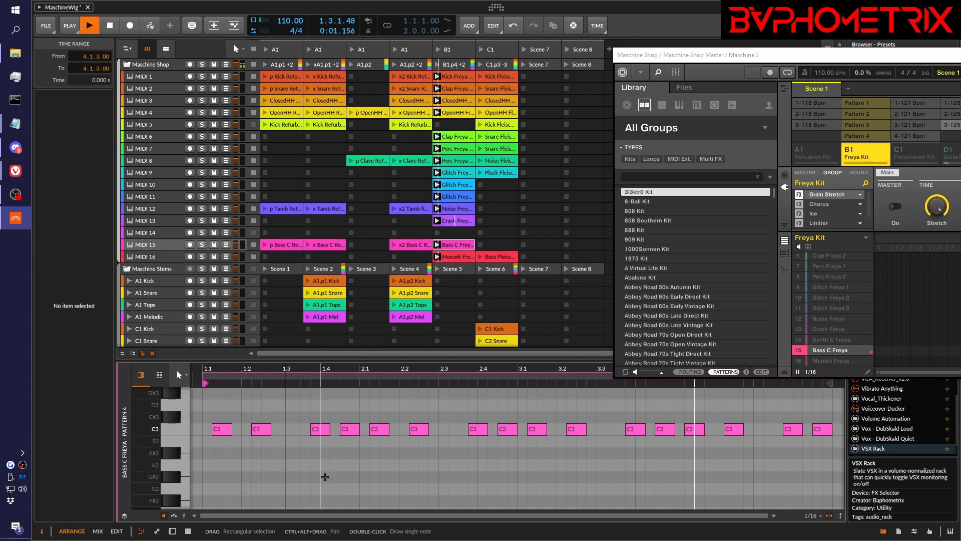
key("space")
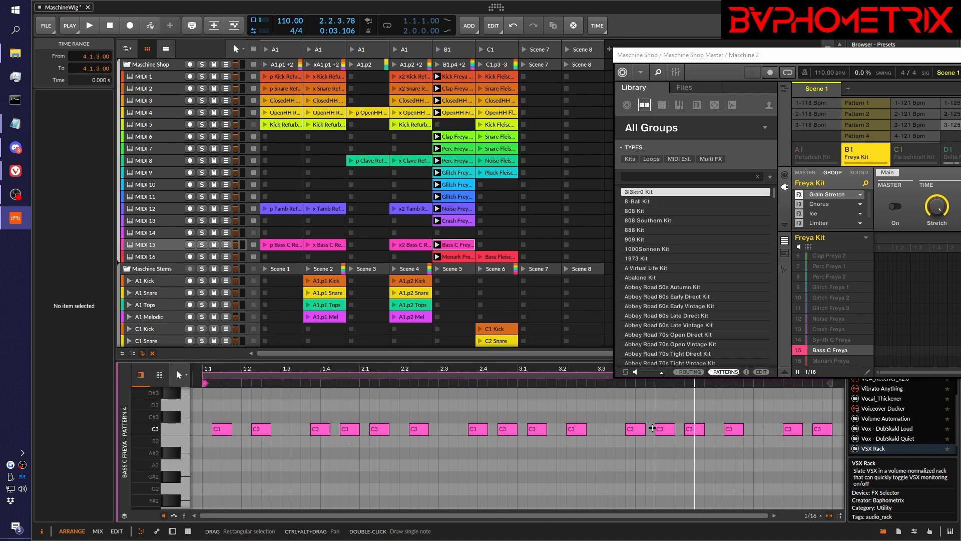
- Set the chance operator to 80% for the third and fourth bass notes of each of the four bars
left_click(320, 428)
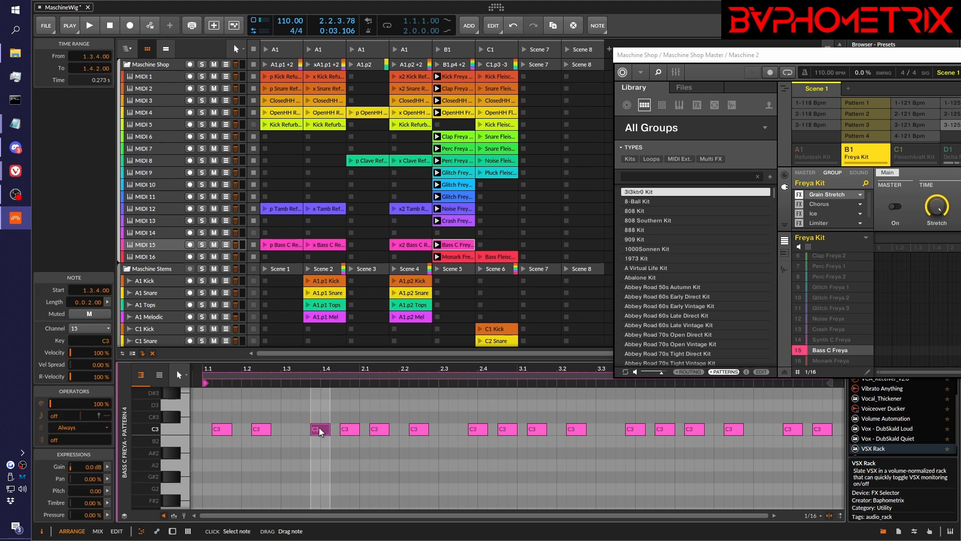
left_click(350, 429, "shift")
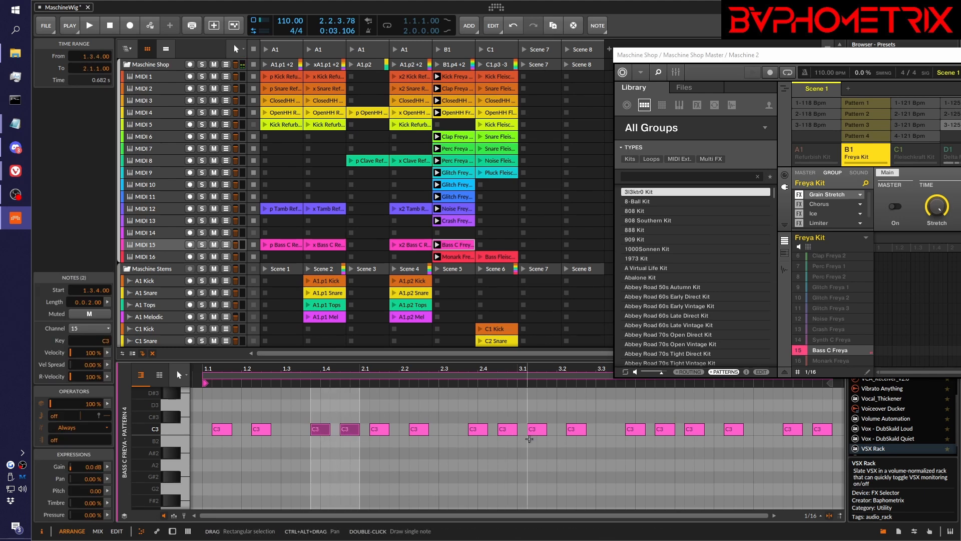
left_click(482, 432, "ctrl")
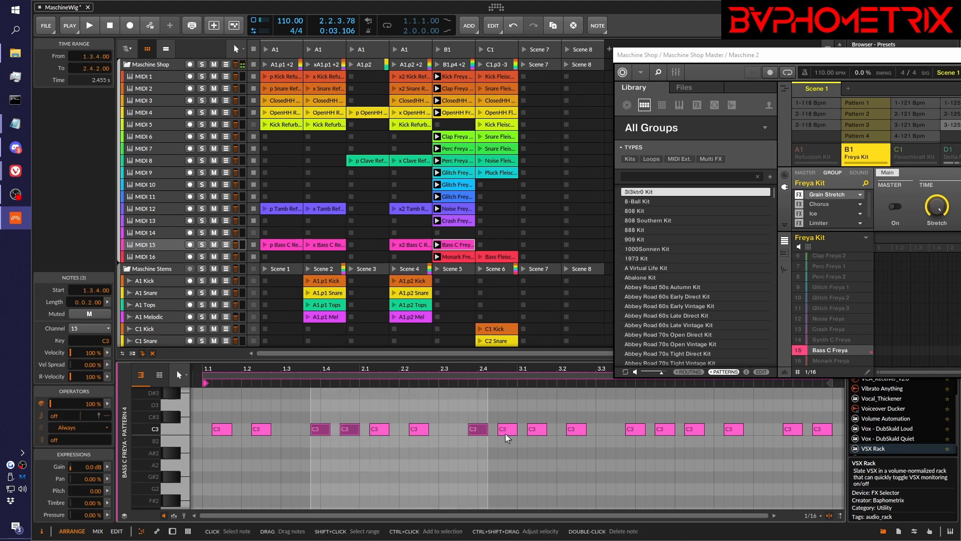
left_click(507, 431, "ctrl")
left_click(633, 431, "ctrl")
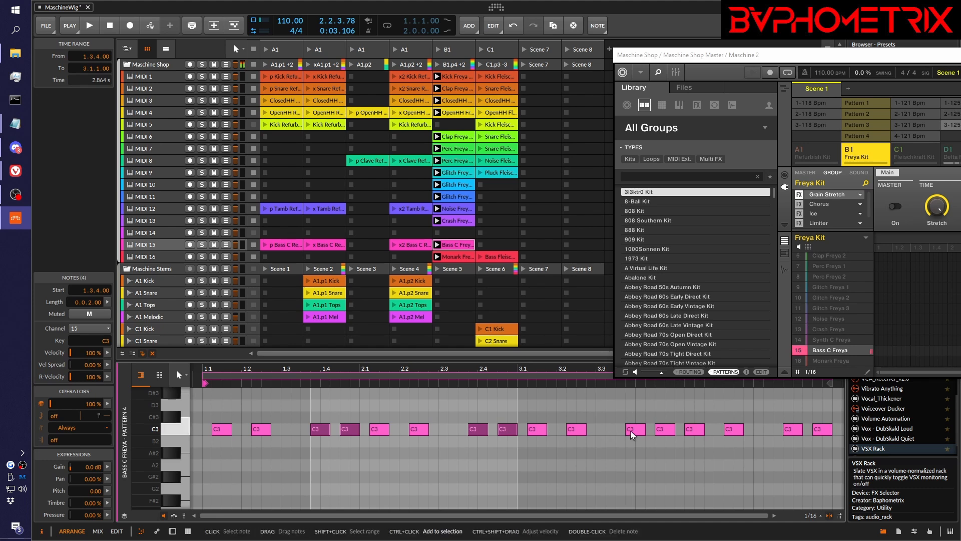
left_click(664, 430, "ctrl")
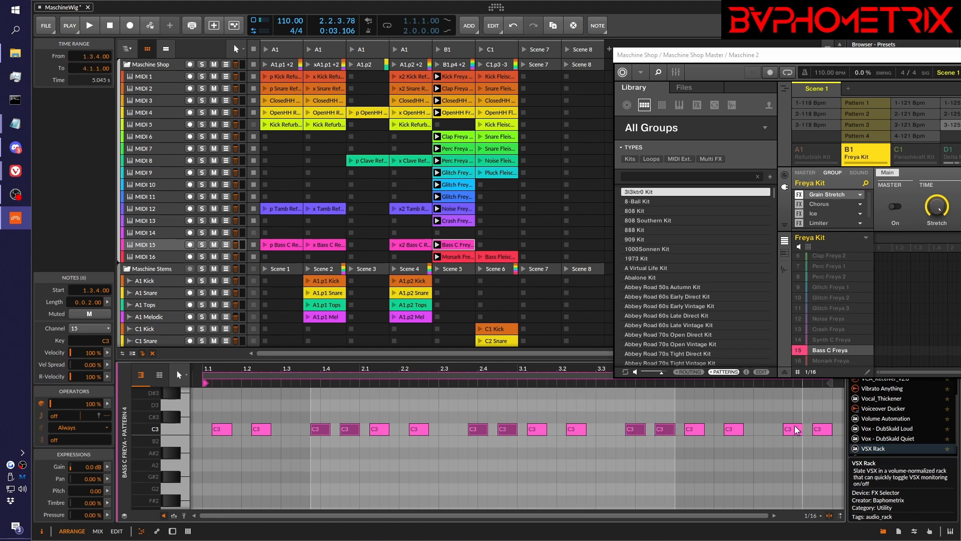
key("space")
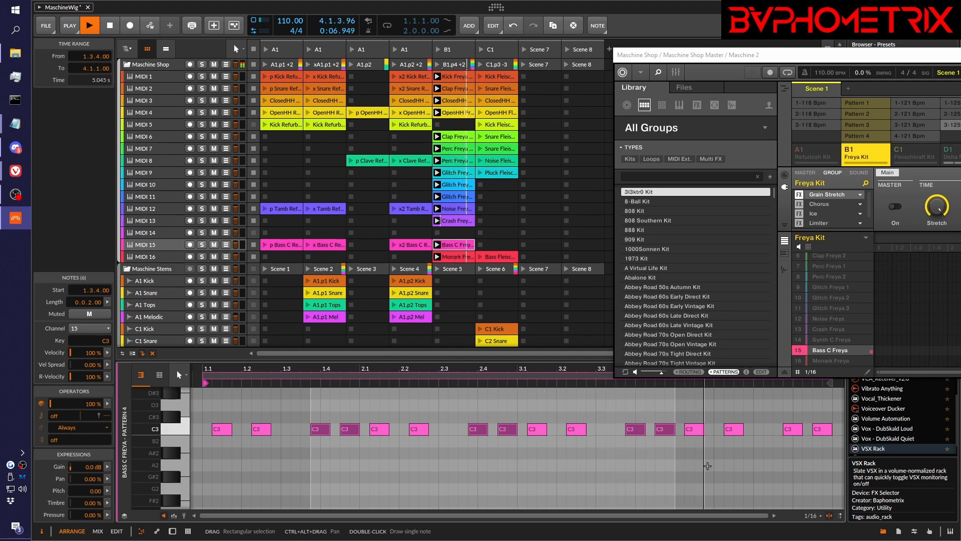
key("space")
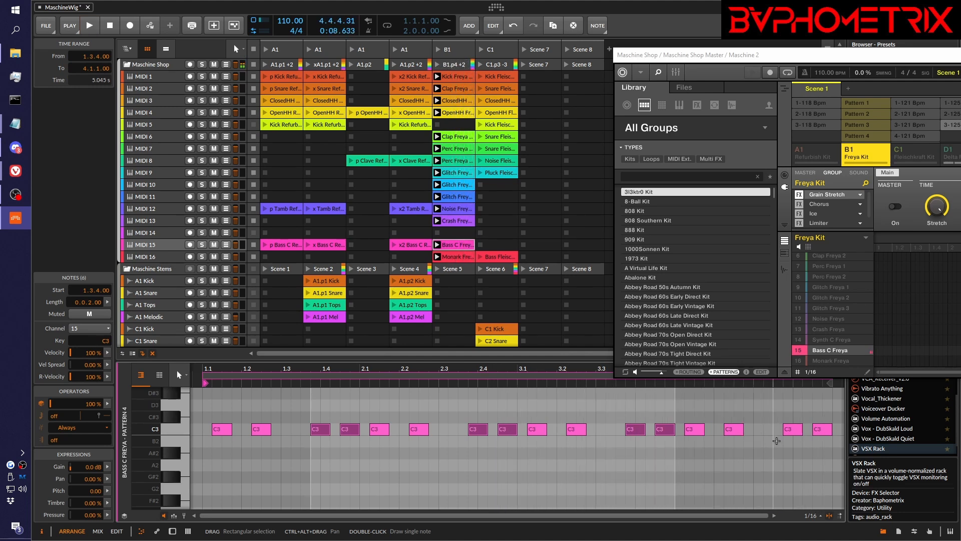
left_click(795, 432, "shift")
left_click(823, 429, "shift")
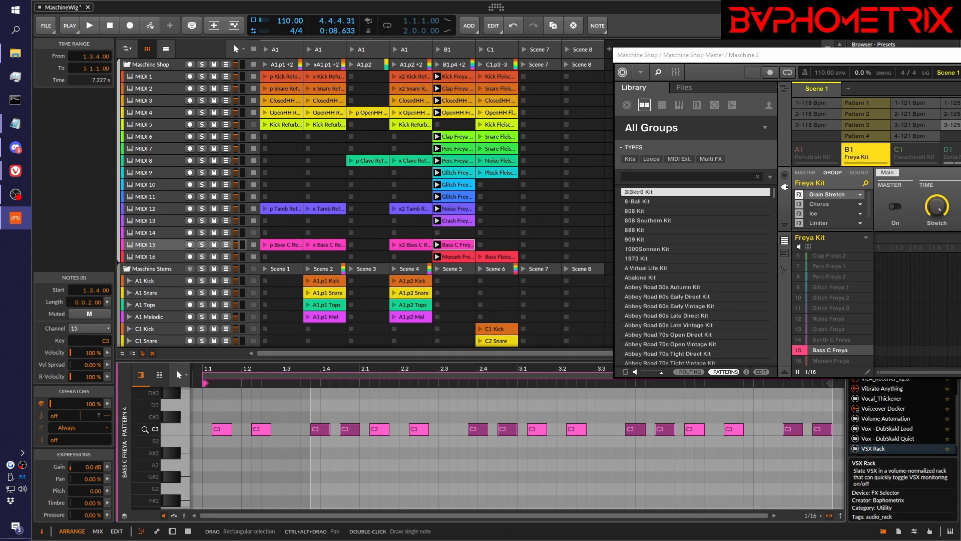
left_click_drag(95, 407, 95, 411)
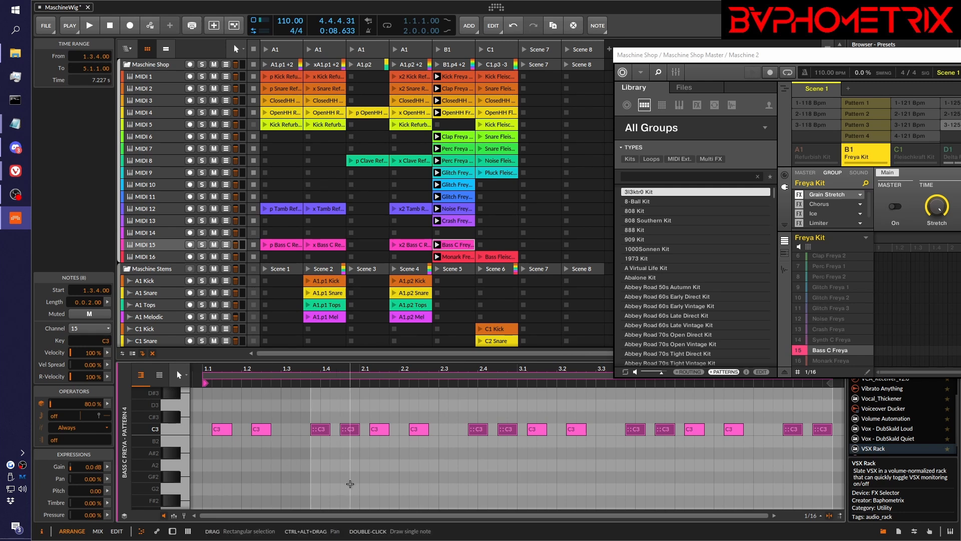
- Deselect the notes and listen to the bass pattern with the 80% chance applied
left_click(351, 480)
key("space")
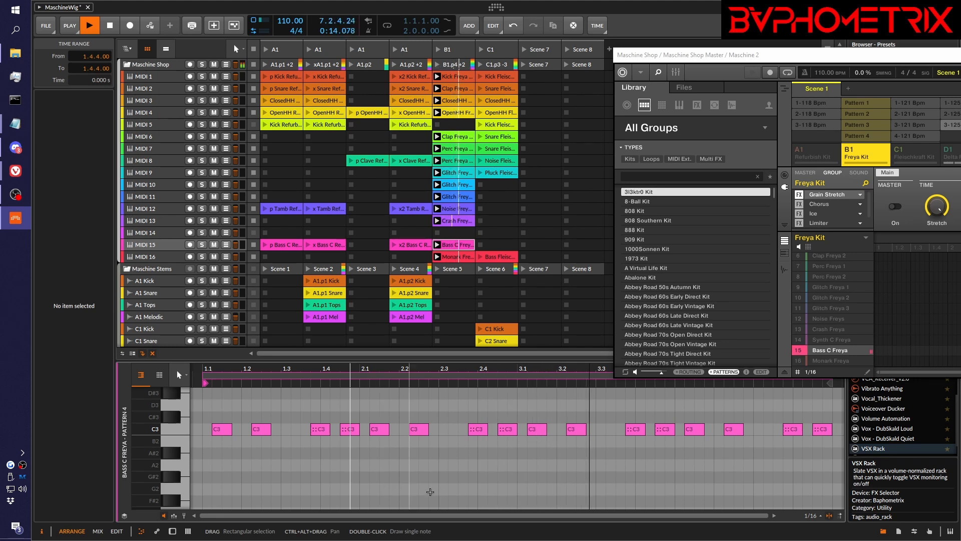
key("space")
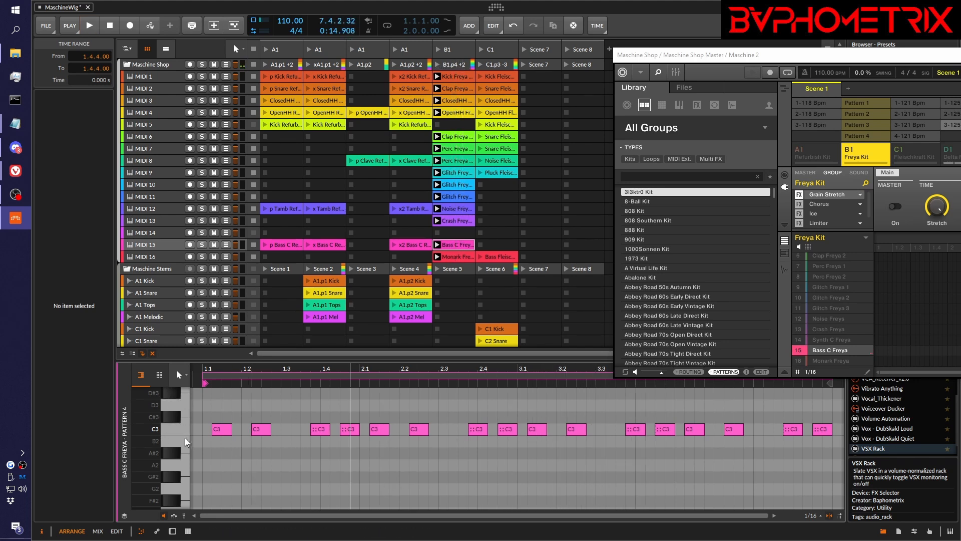
- Lower the chance of the third and fourth bass notes in every bar to 65%
left_click(319, 429)
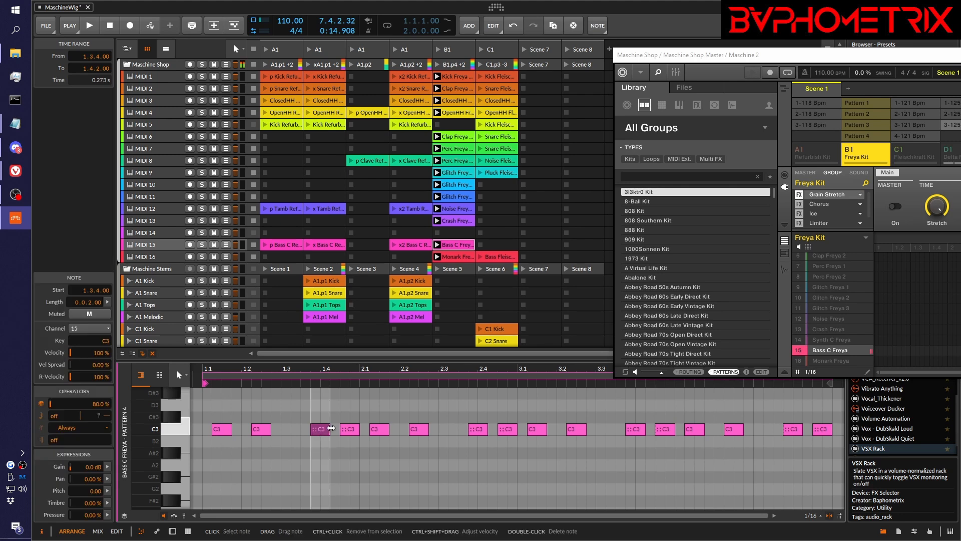
left_click(350, 429, "shift")
left_click(476, 431, "shift")
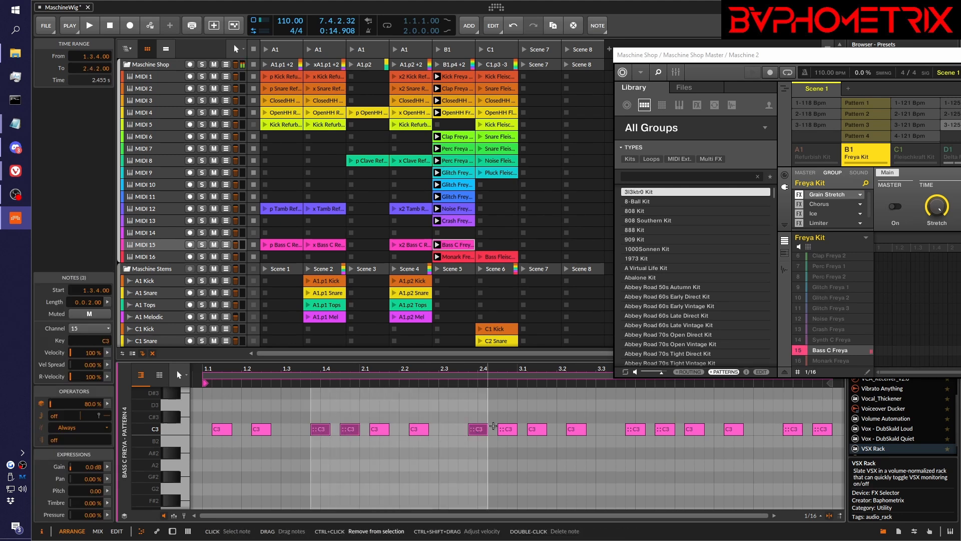
left_click(506, 430, "shift")
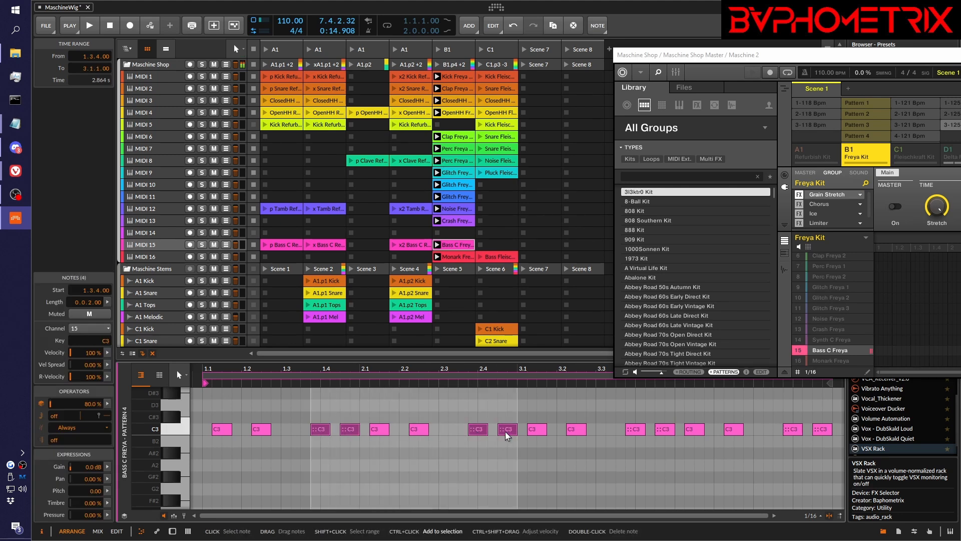
left_click(634, 430, "shift")
left_click(665, 431, "shift")
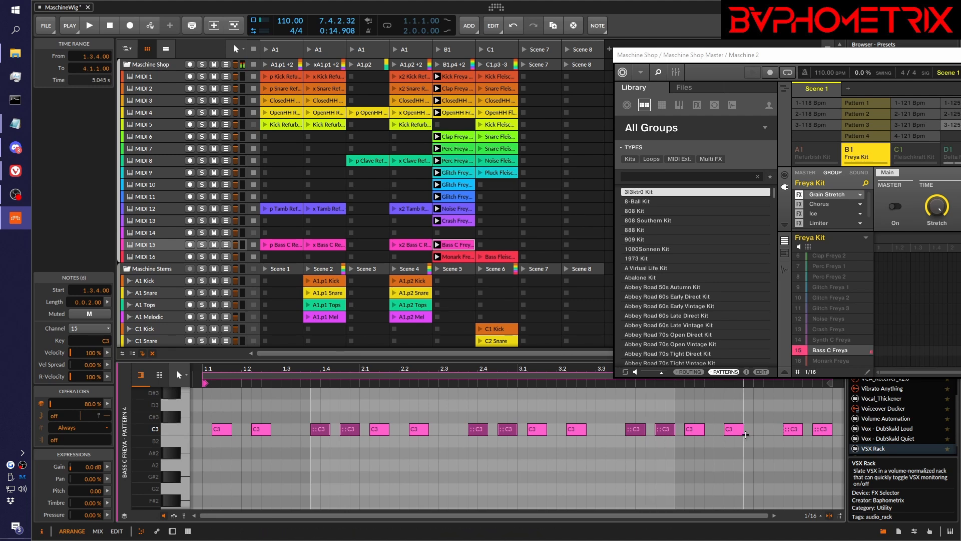
left_click(794, 430, "shift")
left_click(821, 431, "shift")
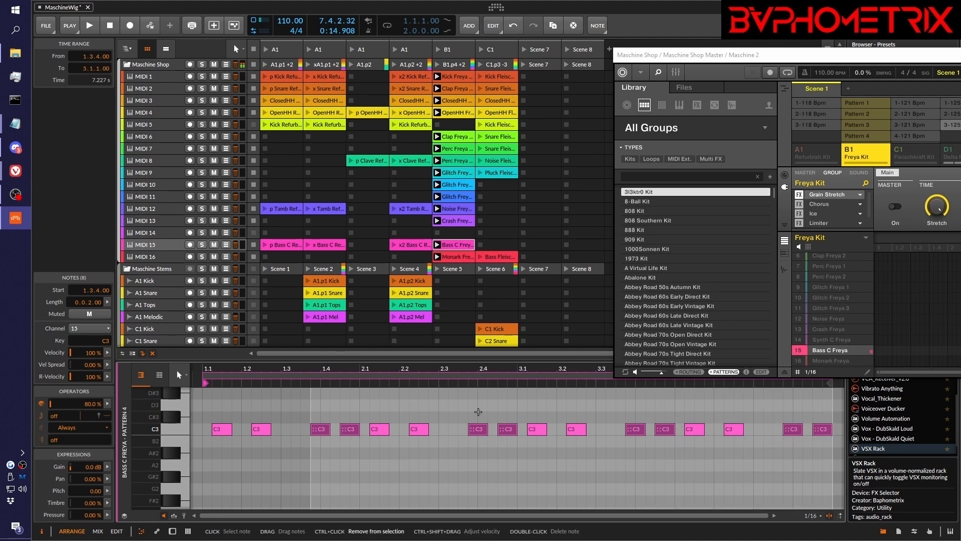
left_click_drag(91, 403, 92, 410)
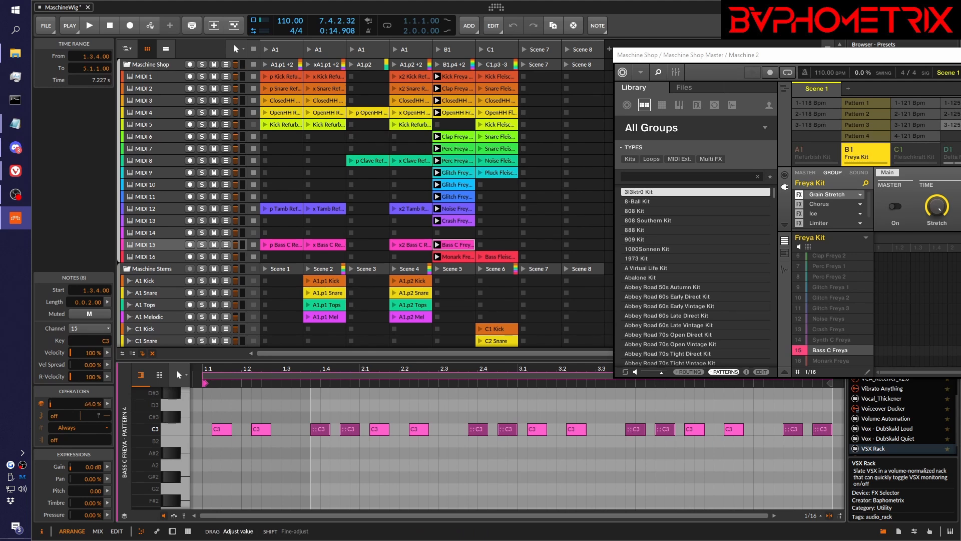
- Listen to the soloed bass pattern with its reduced note chance, then relaunch the B1.p4 +2 scene
key("space")
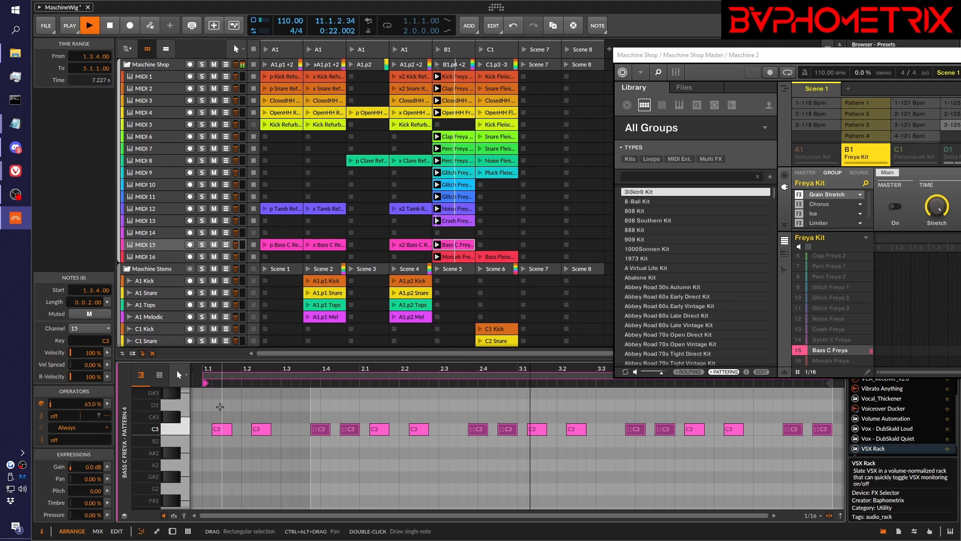
key("space")
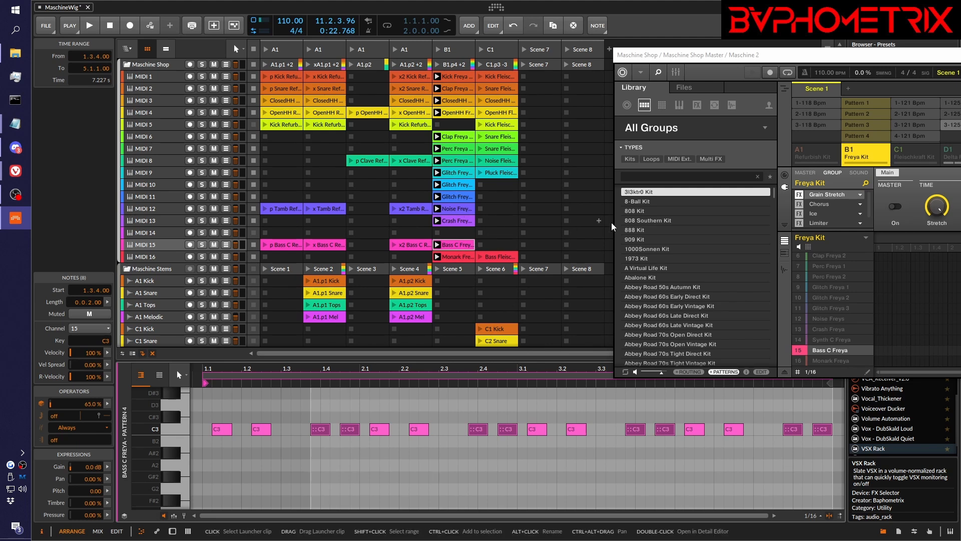
left_click(438, 65)
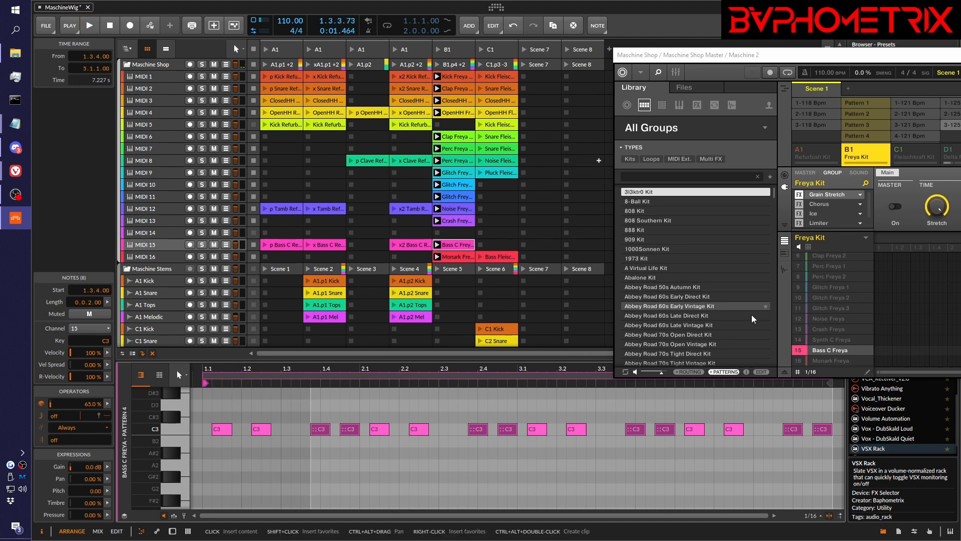
- Unsolo the Bass C Freya sound and play back the full Freya Kit scene
left_click(800, 354)
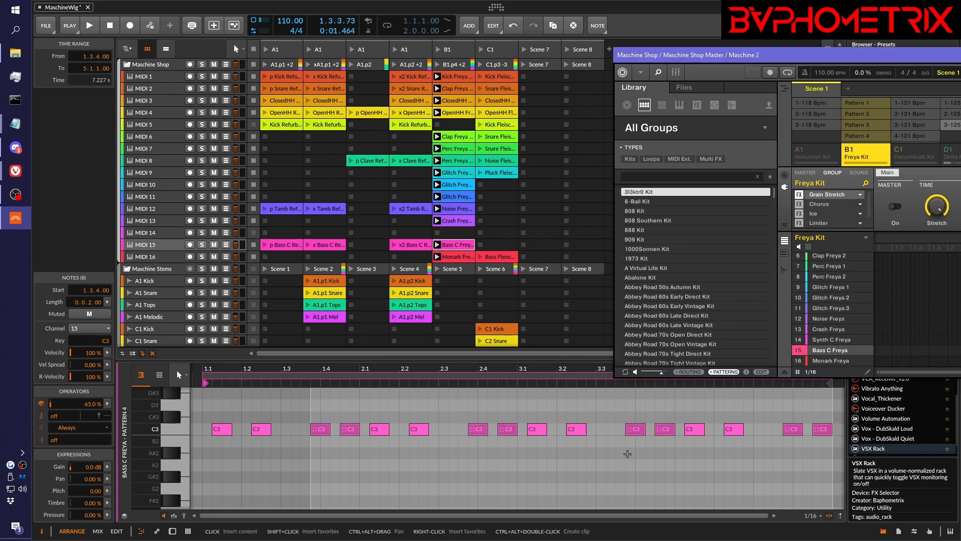
left_click(527, 443)
key("space")
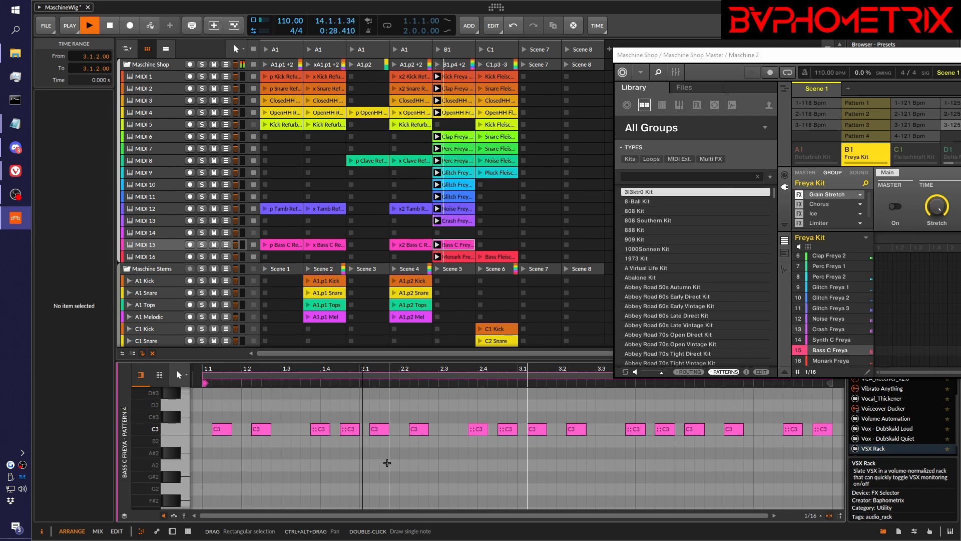
key("space")
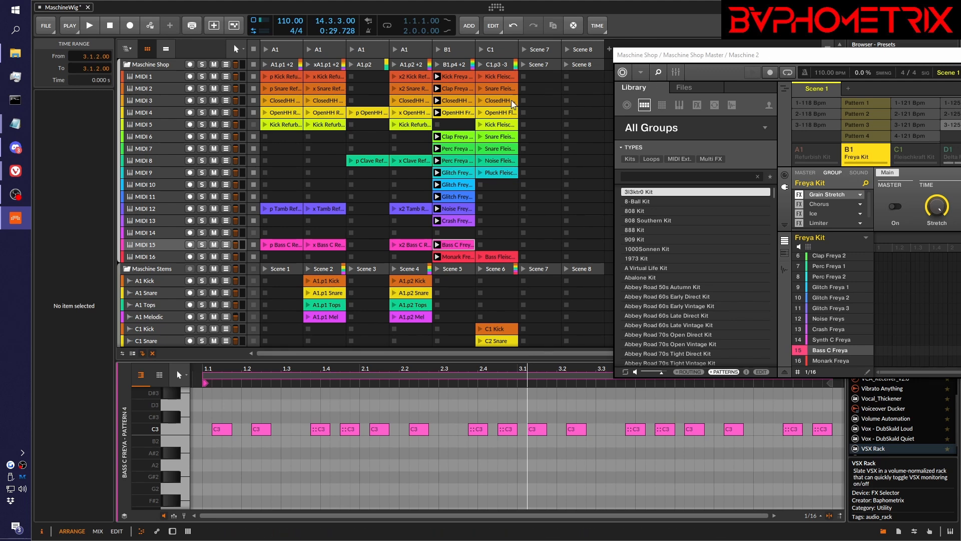
- Check the Kick, Clap 1 and ClosedHH Freya clips for chance notes, and try to prefix the ClosedHH clip's name with "p"
left_click(460, 77)
left_click(459, 90)
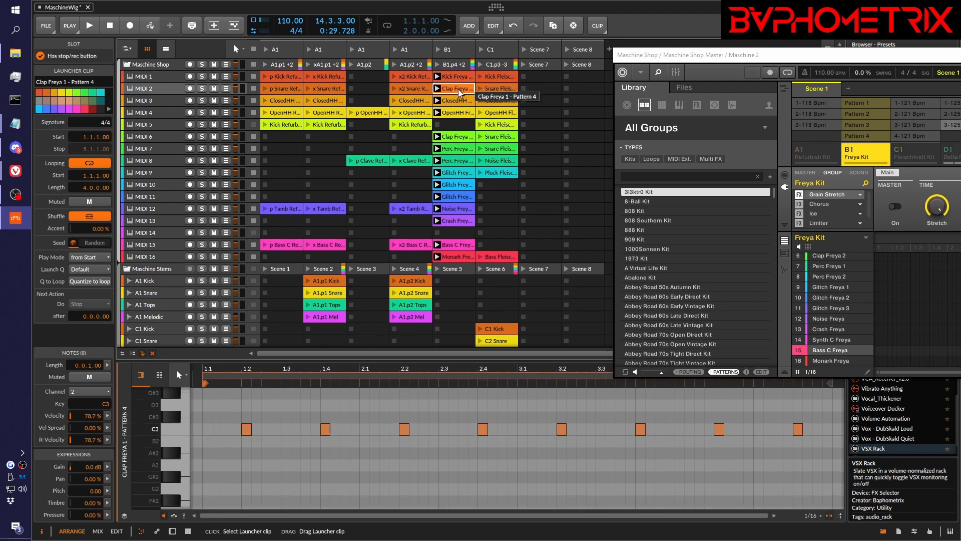
left_click(455, 100)
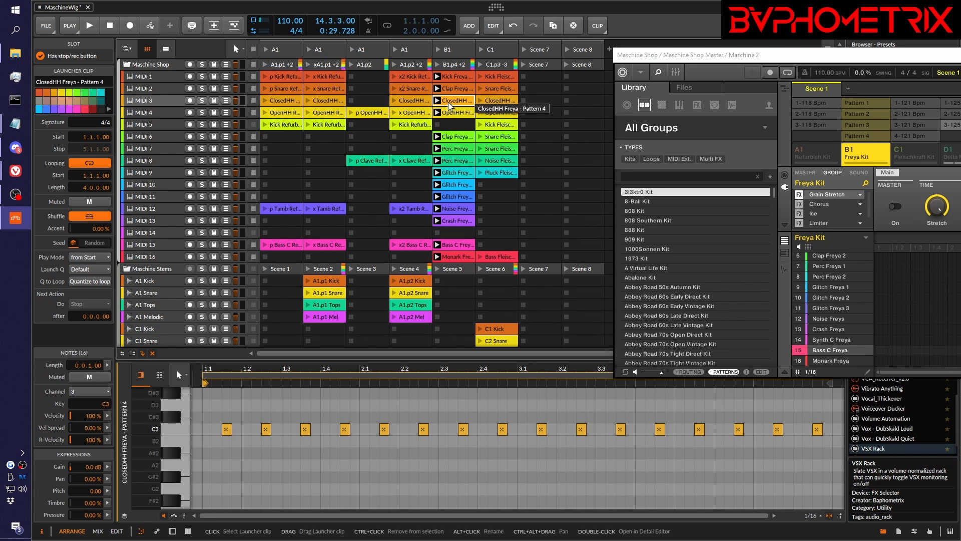
left_click(449, 102, "alt")
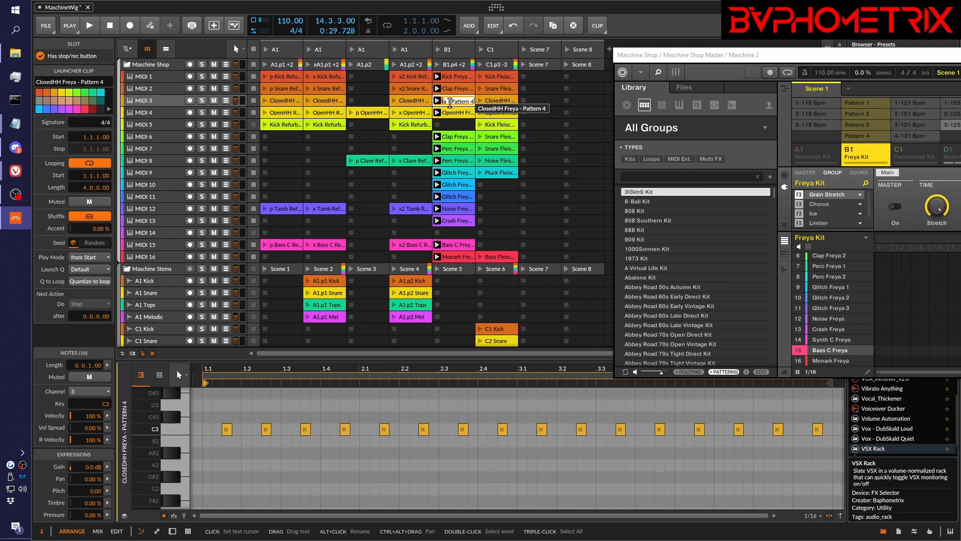
key("Home")
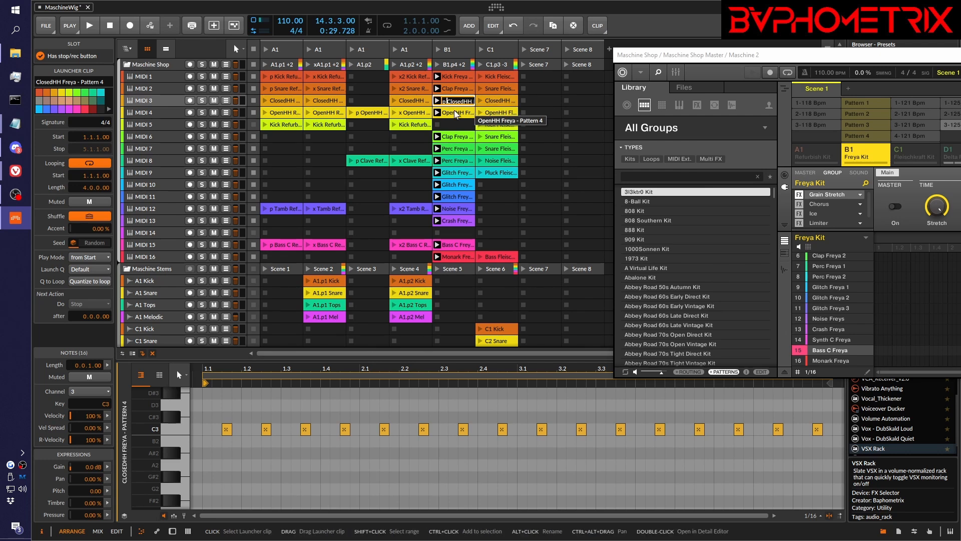
- Check the OpenHH and Clap 2 clips in the B1 scene, and rename the Perc Freya 1 clip "p Perc Freya 1 - Pattern 4"
left_click(454, 115)
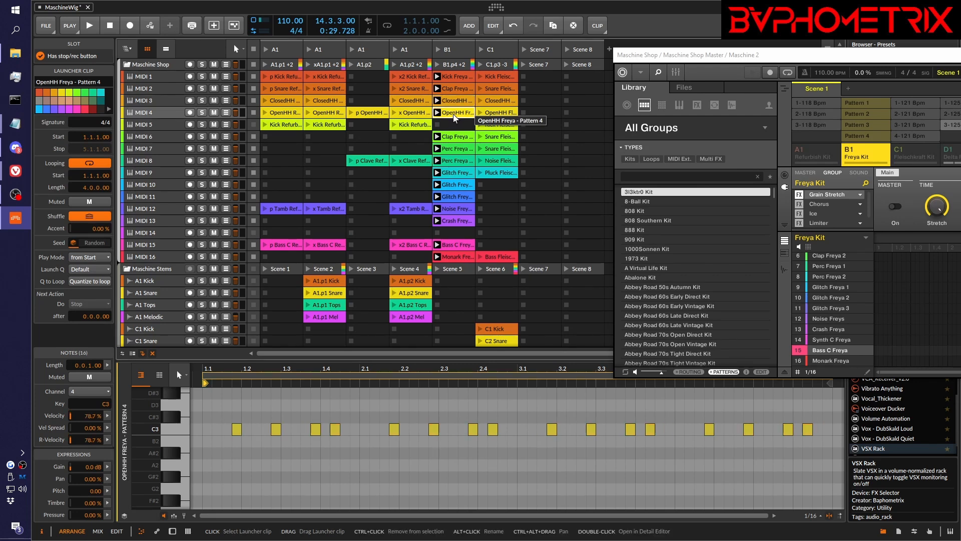
left_click(454, 136)
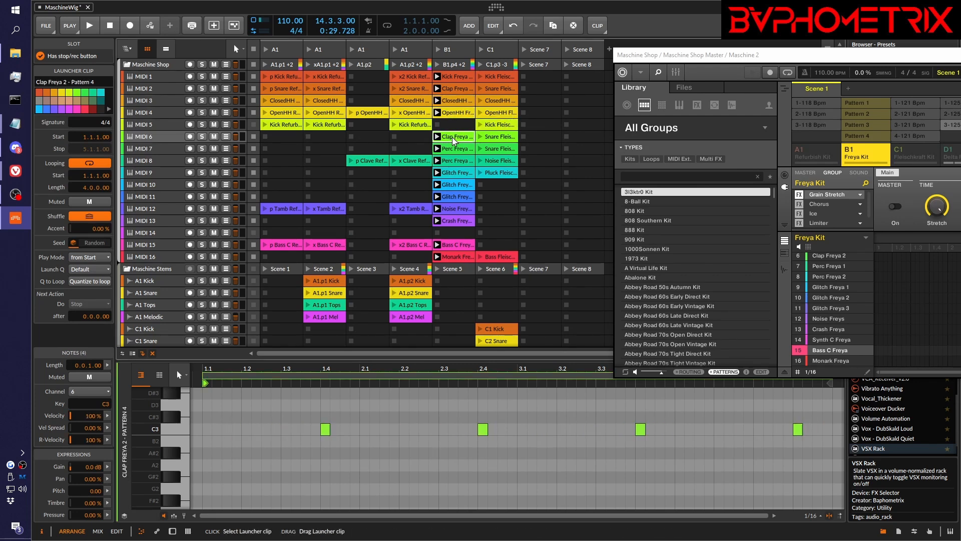
left_click(452, 150)
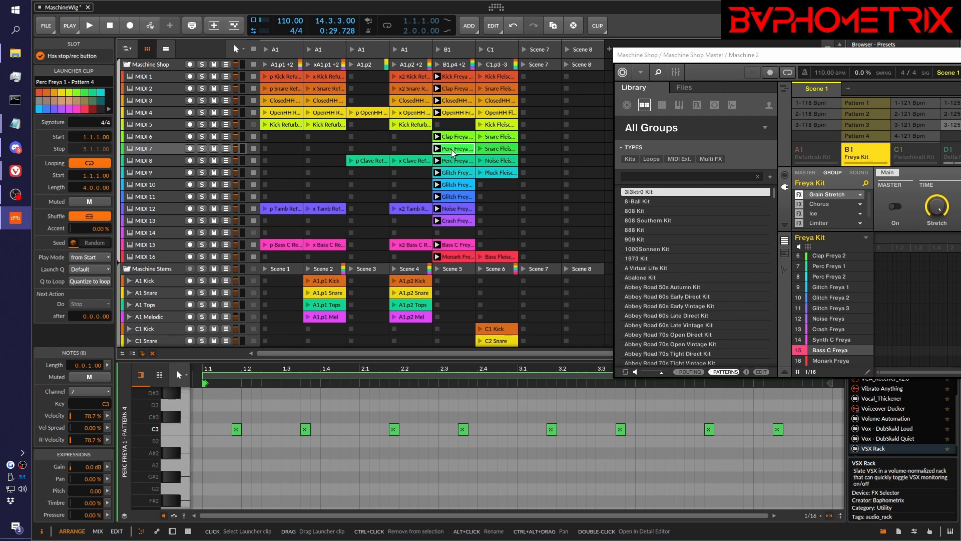
left_click(453, 150, "alt")
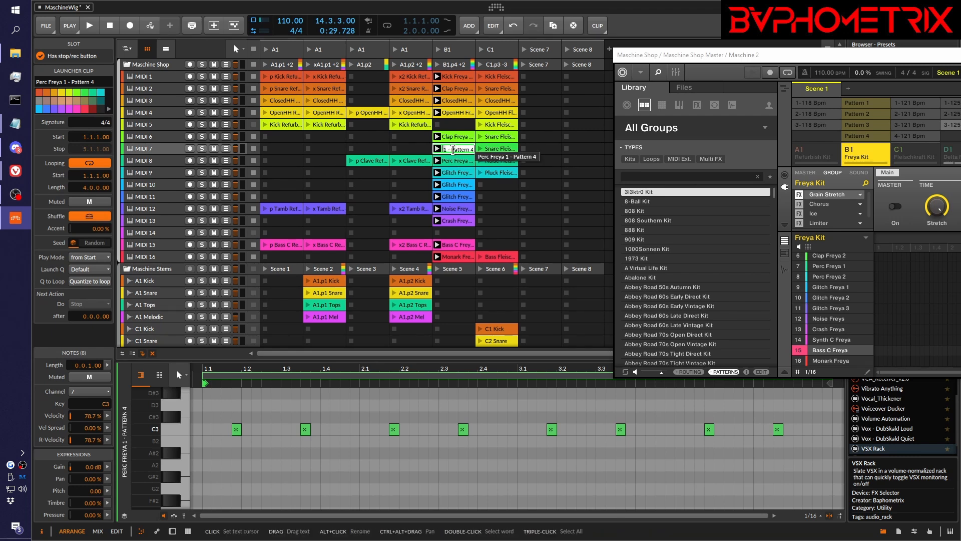
key("Home")
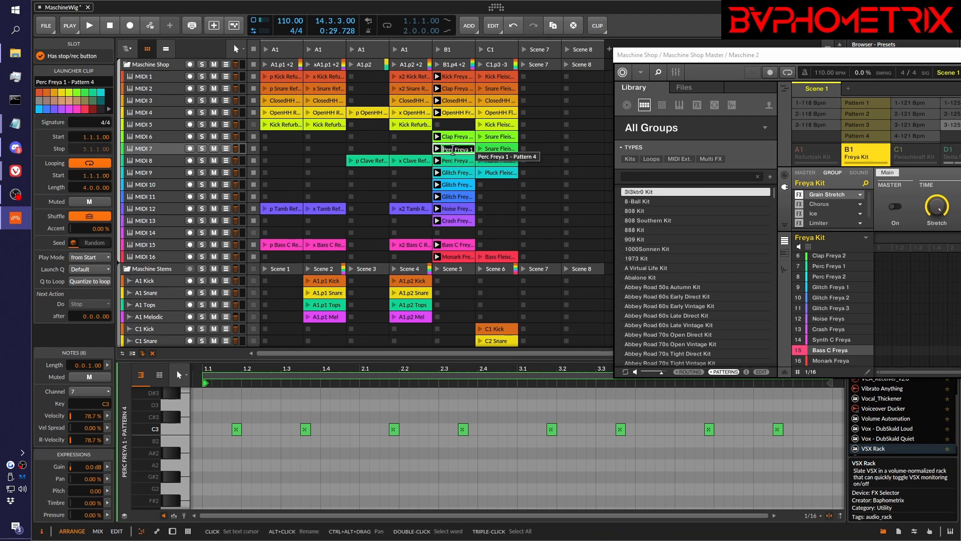
type("p")
key("Return")
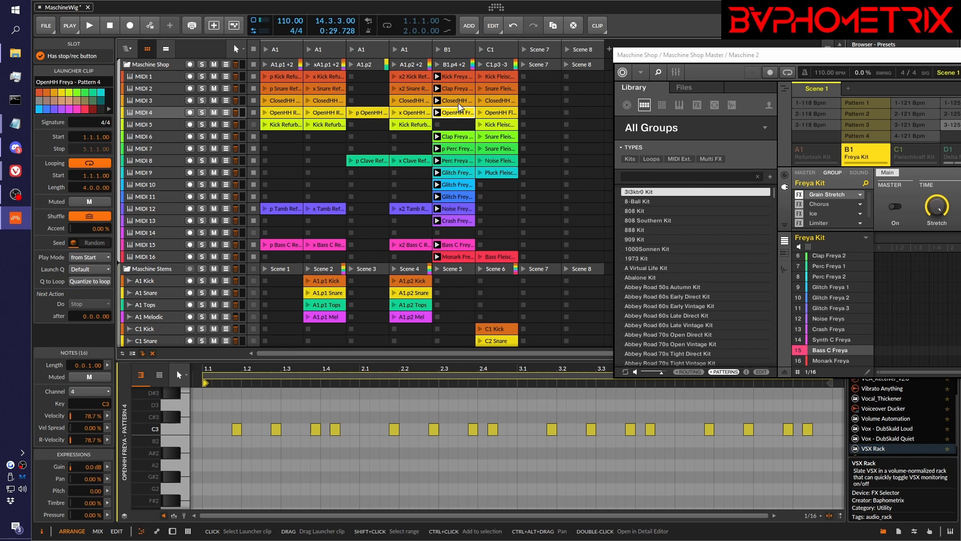
- Rename the ClosedHH Freya clip in the B1 scene as "p ClosedHH Freya - Pattern 4"
left_click(459, 102)
left_click(458, 101, "alt")
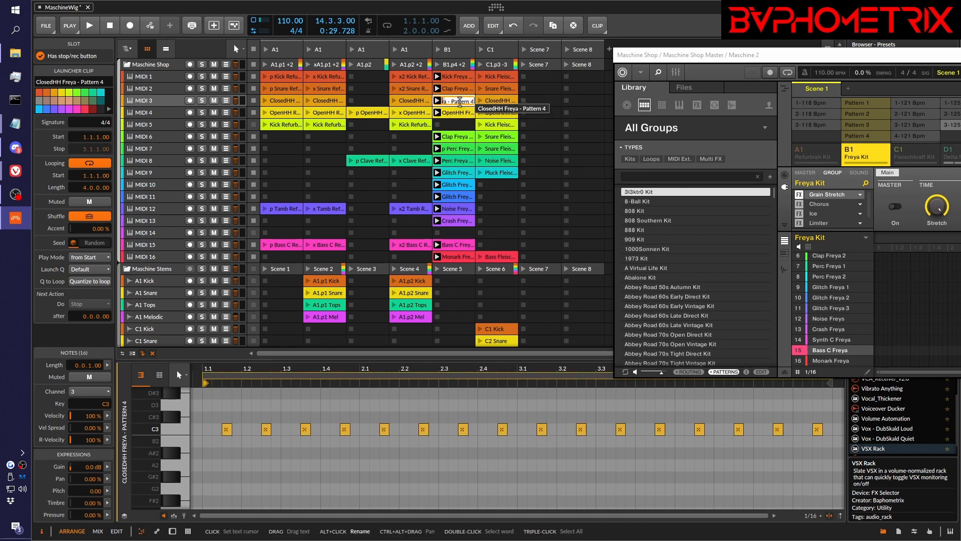
key("Home")
type("p")
key("Return")
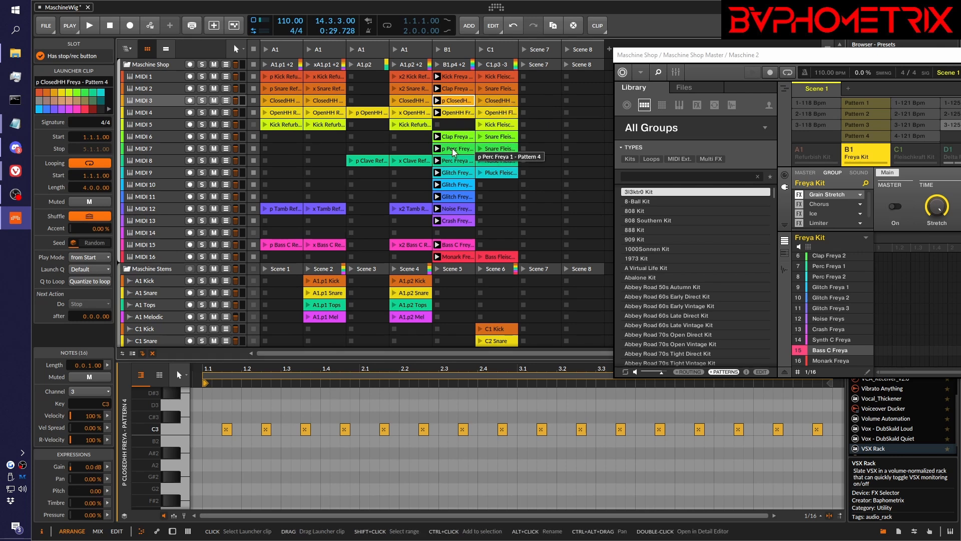
- Check the Perc Freya 2 clip and rename the Glitch Freya 1 clip as "p Glitch Freya 1 - Pattern 4"
left_click(455, 161)
left_click(456, 174)
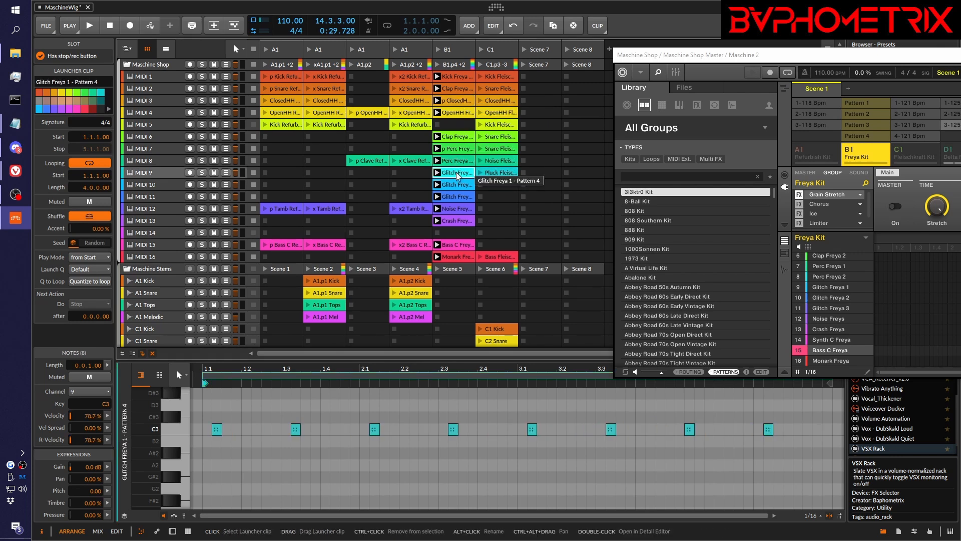
key("ctrl+r")
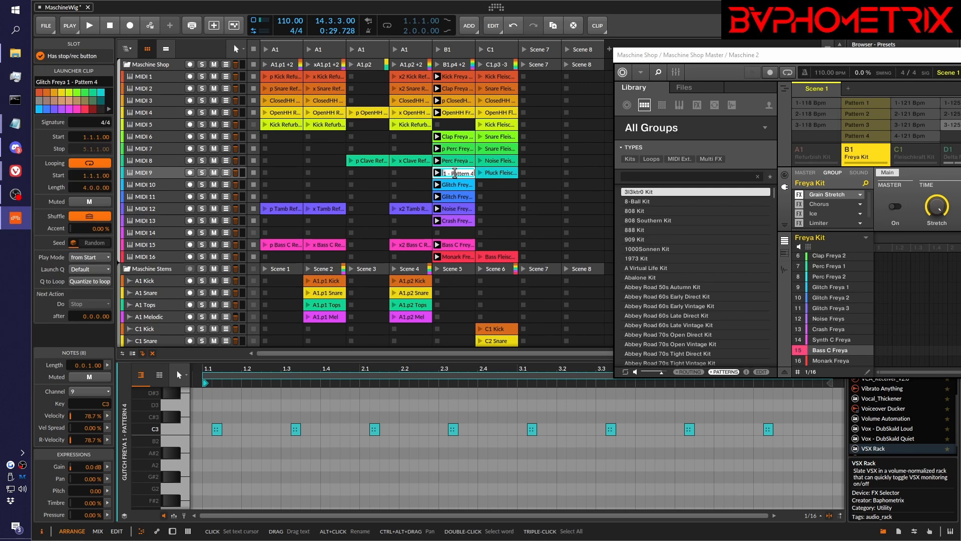
key("Home")
type("p")
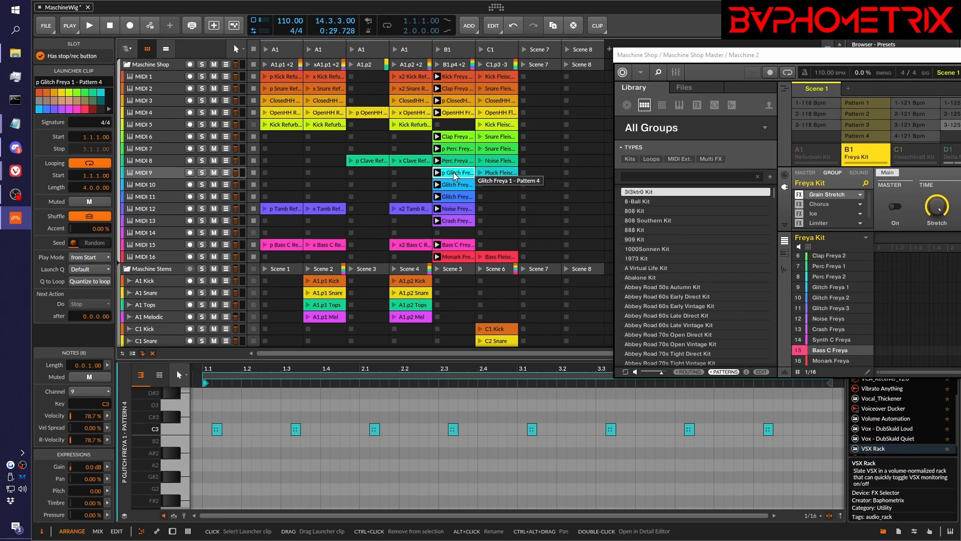
key("Return")
- Check the Glitch Freya 2 clip and rename the Glitch Freya 3 clip as "p Glitch Freya 3 - Pattern 4"
left_click(467, 187)
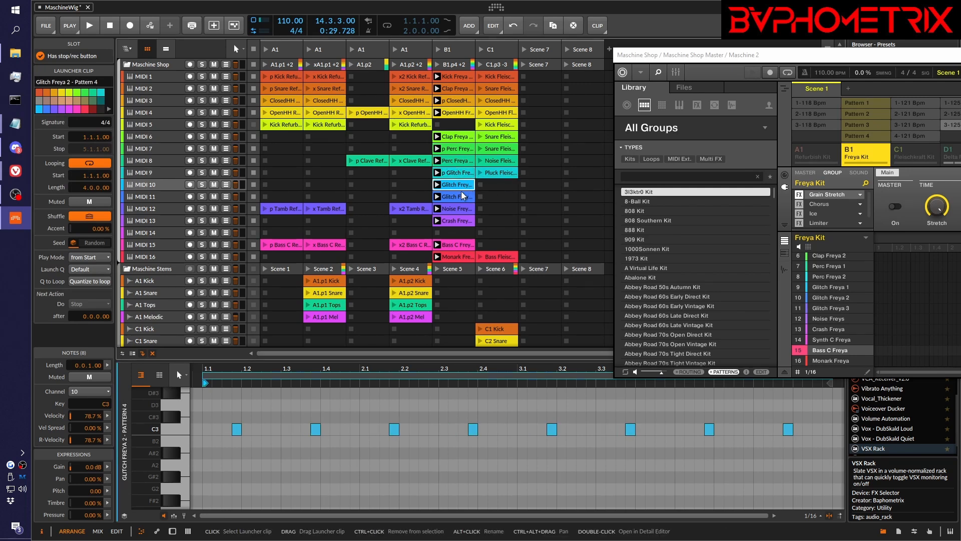
left_click(460, 196)
key("ctrl+r")
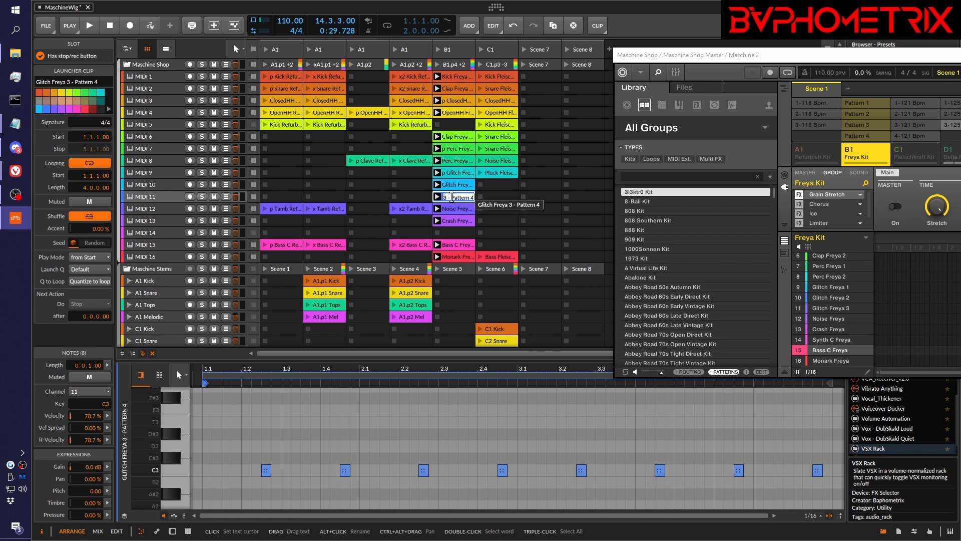
key("Home")
type("p")
key("Return")
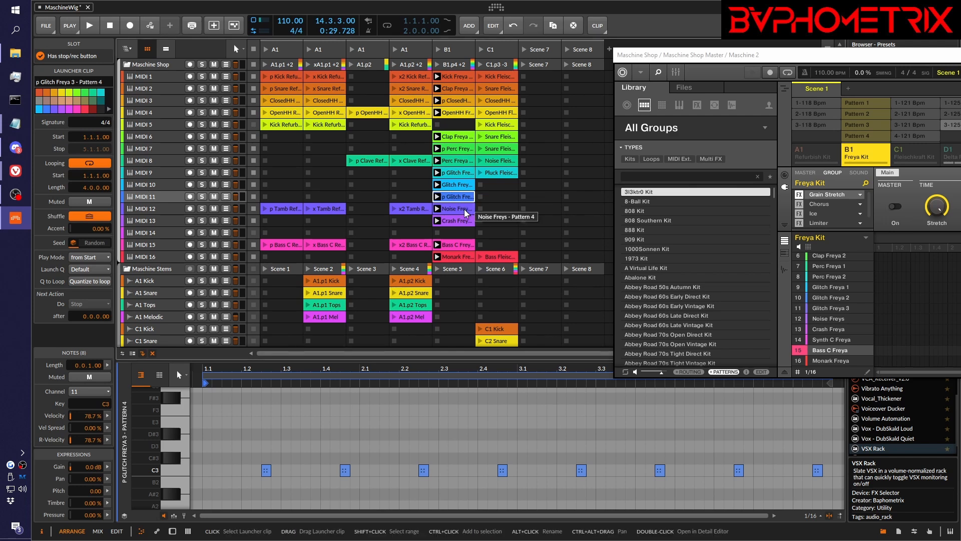
- Rename the Noise Freys clip in the B1 scene as "p Noise Freys - Pattern 4"
left_click(465, 211)
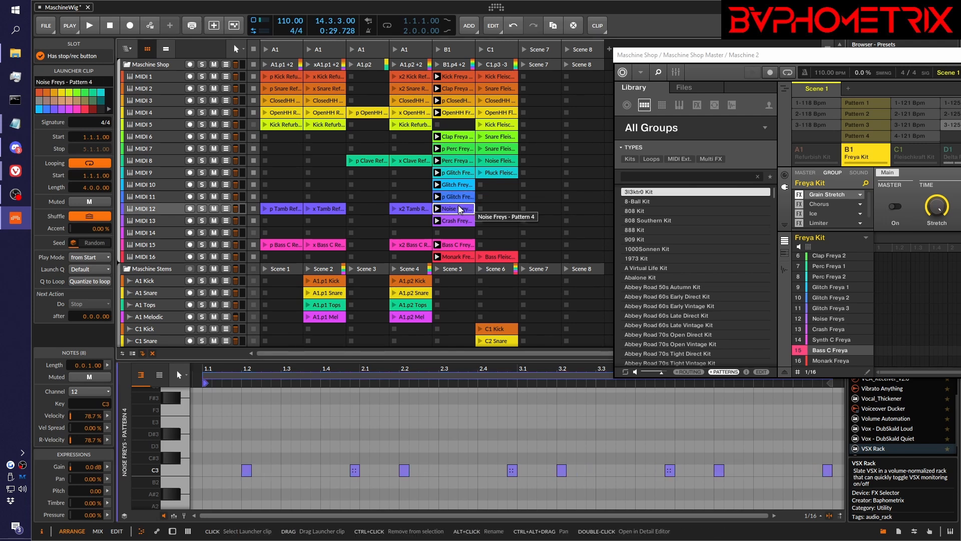
left_click(459, 208, "alt")
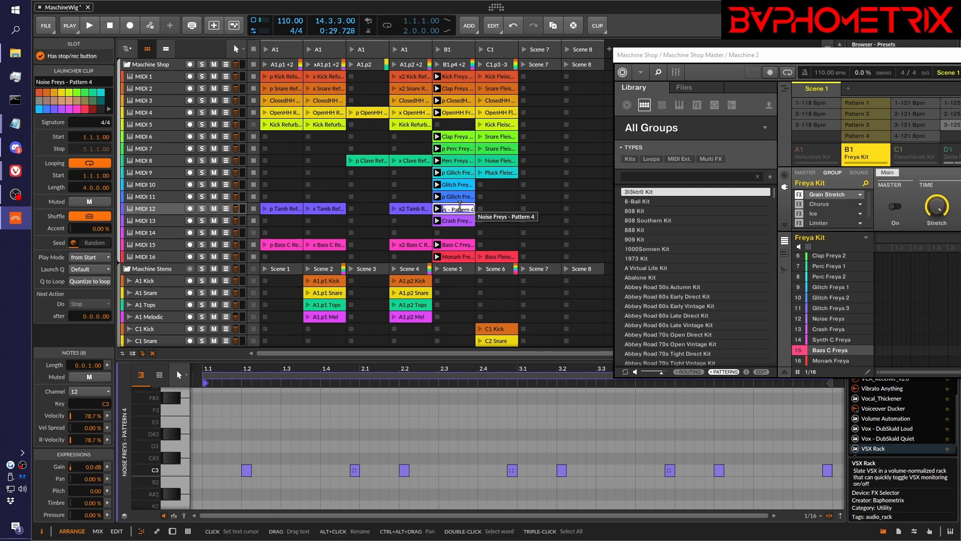
key("Home")
type("p")
key("Return")
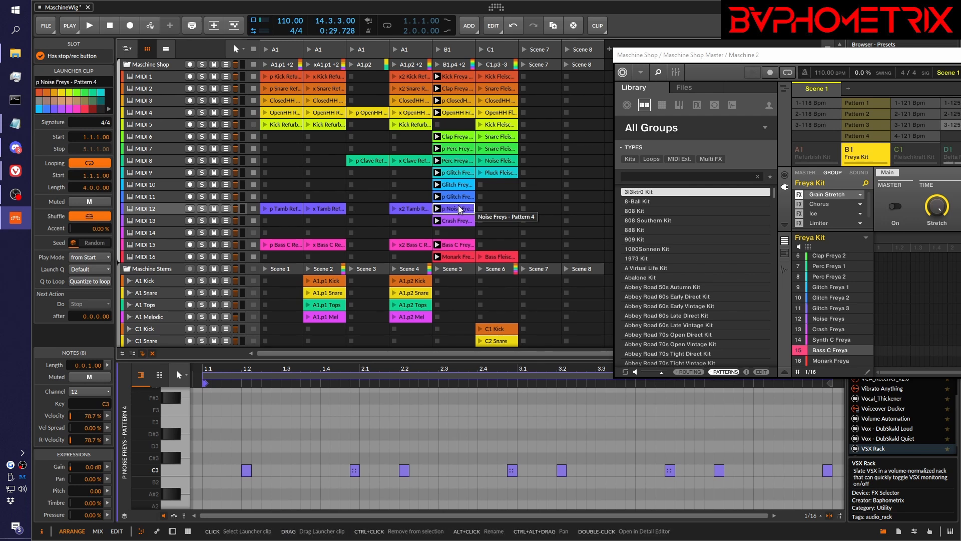
left_click(452, 221)
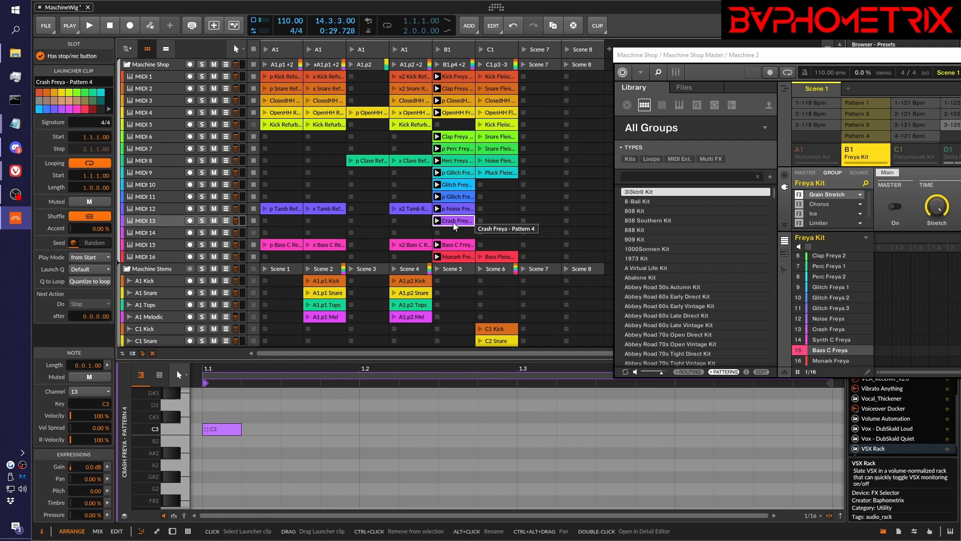
left_click(454, 221, "alt")
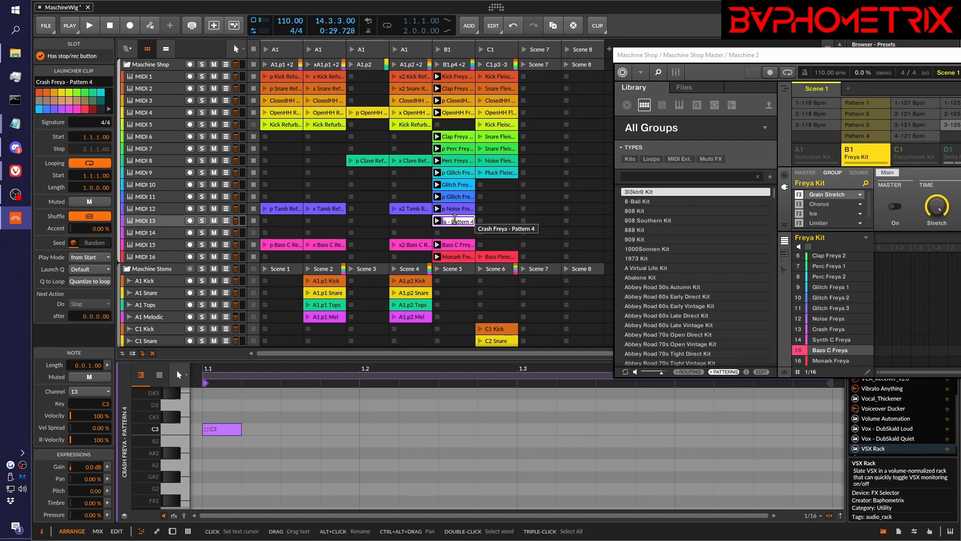
key("Home")
type("p")
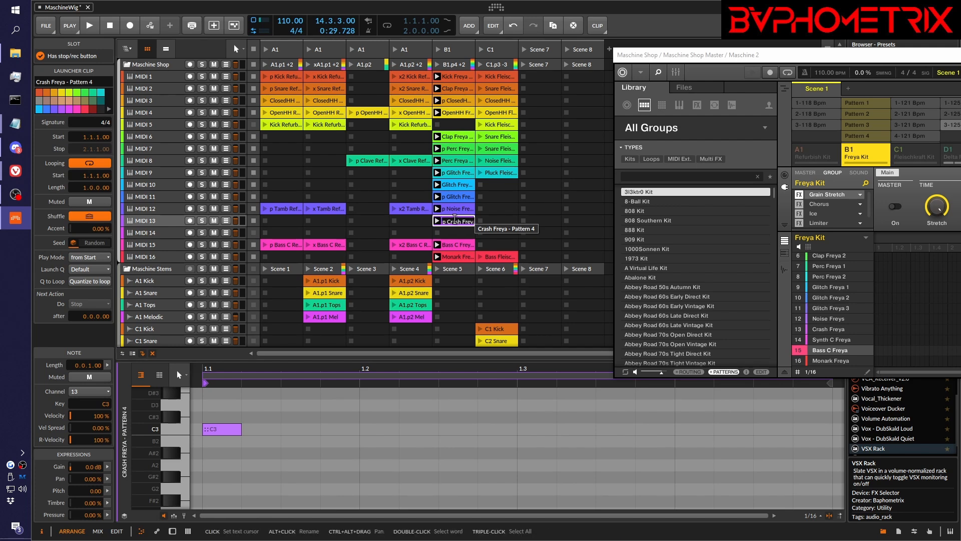
key("Escape")
- Rename the Bass C Freya clip in the B1 scene as "p Bass C Freya - Pattern 4"
left_click(459, 243)
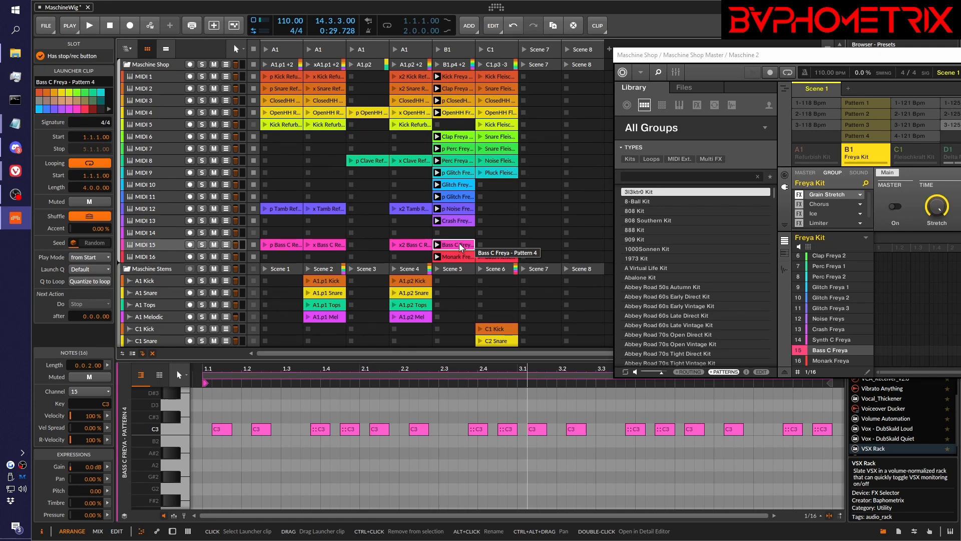
left_click(461, 244)
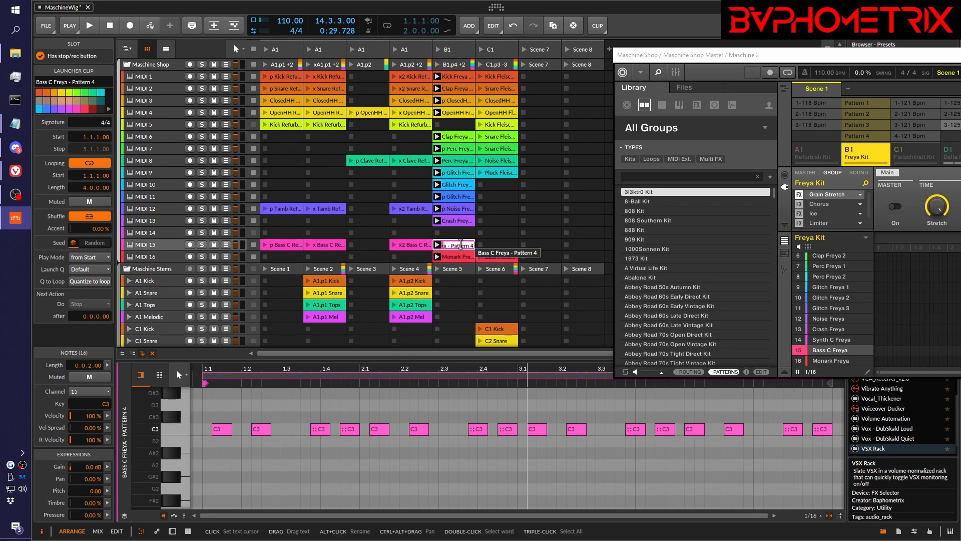
type("p Bass C Frey")
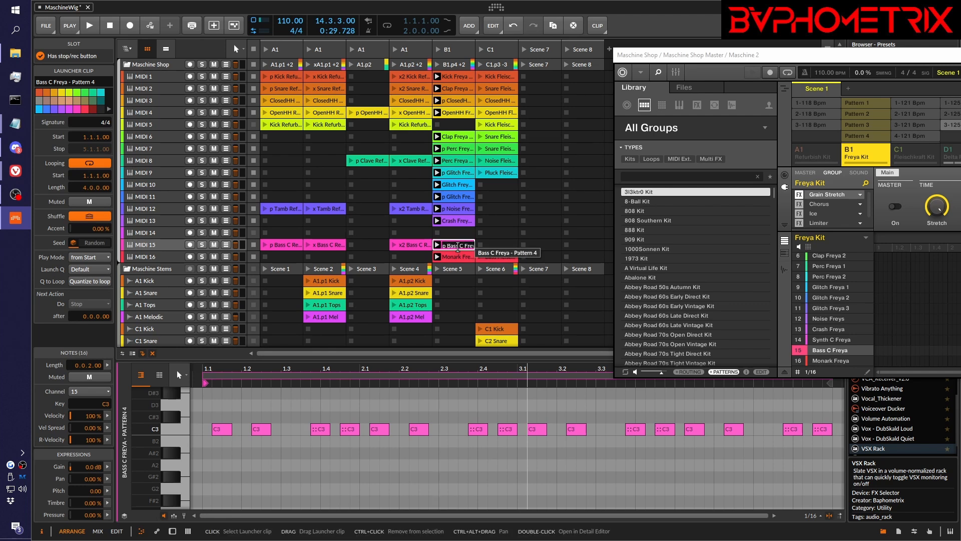
key("Return")
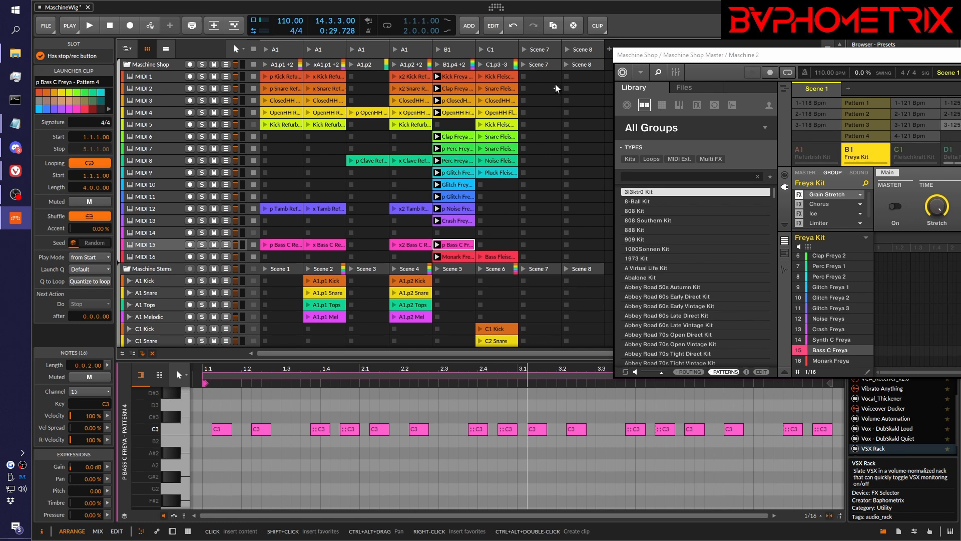
- Move the C1 scene one slot later to leave an empty scene after B1, and move the Maschine window out of view
left_click(502, 50)
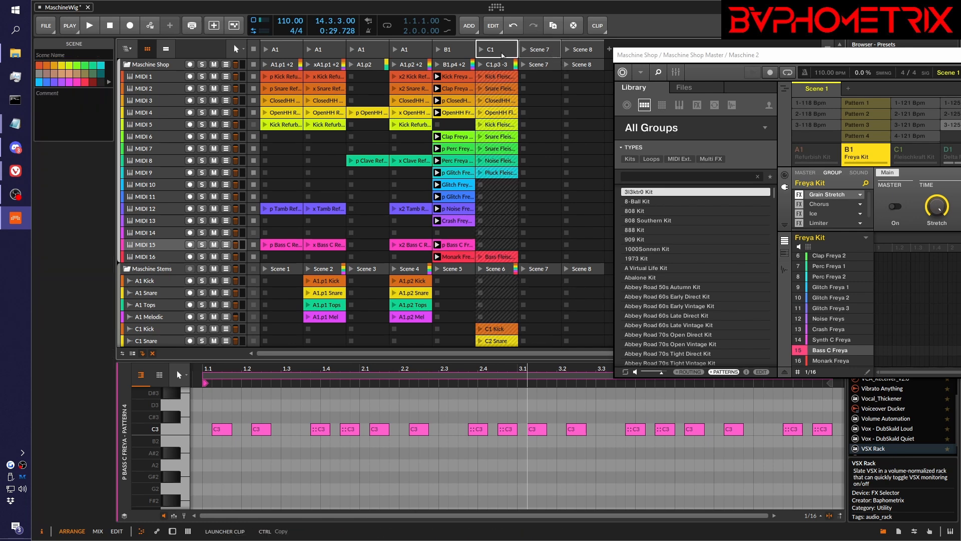
left_click_drag(503, 50, 540, 50)
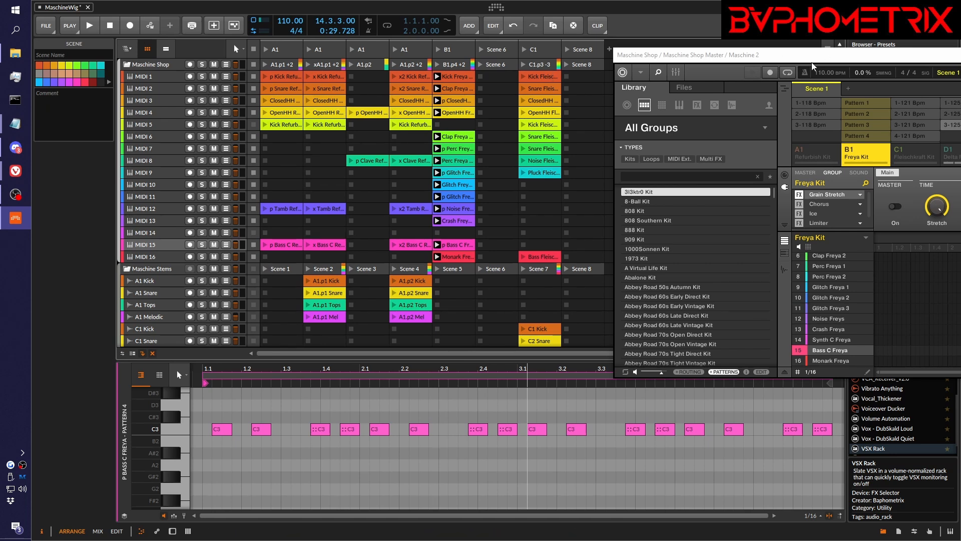
left_click_drag(811, 57, 960, 75)
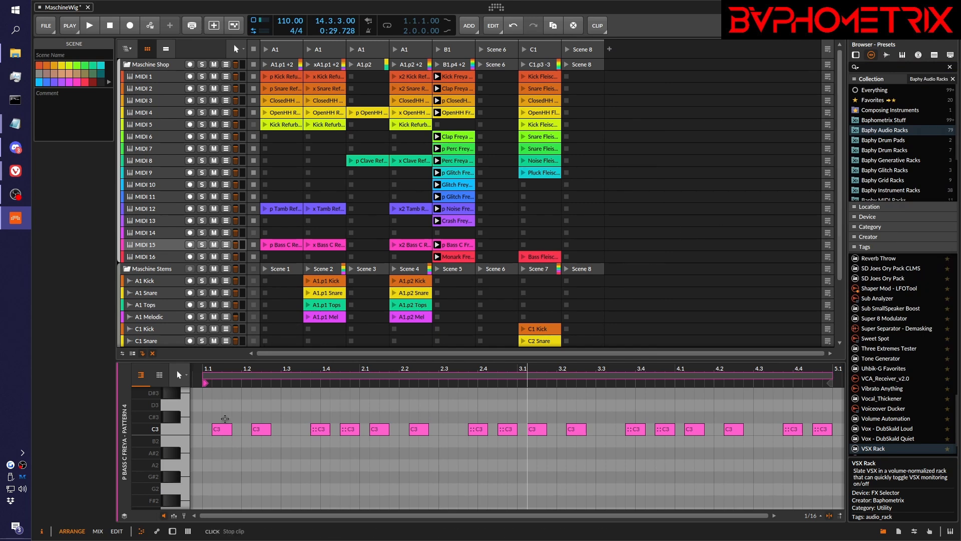
- Expand the p ClosedHH Freya clip in B1 with 8 repeats into Scene 6, and examine the expanded clip's notes
left_click(317, 429)
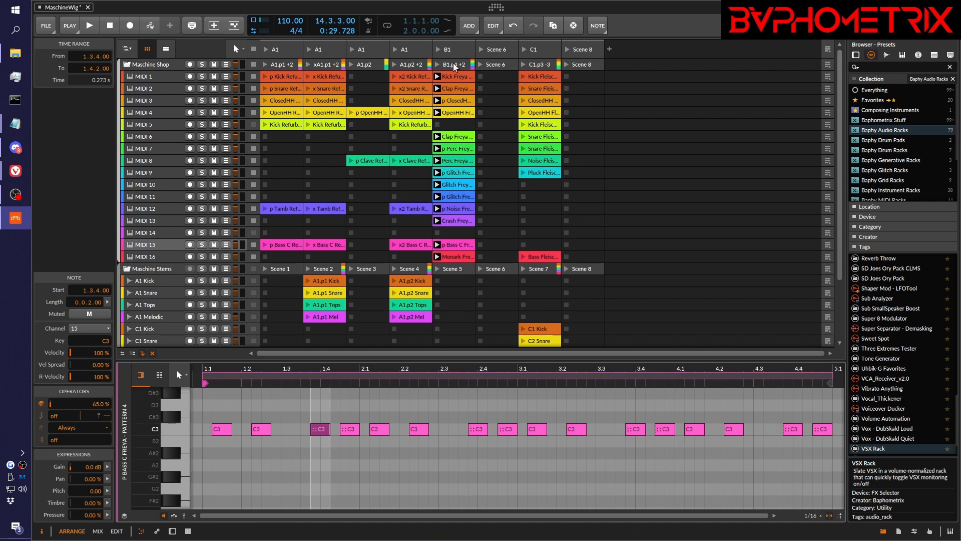
left_click(454, 101)
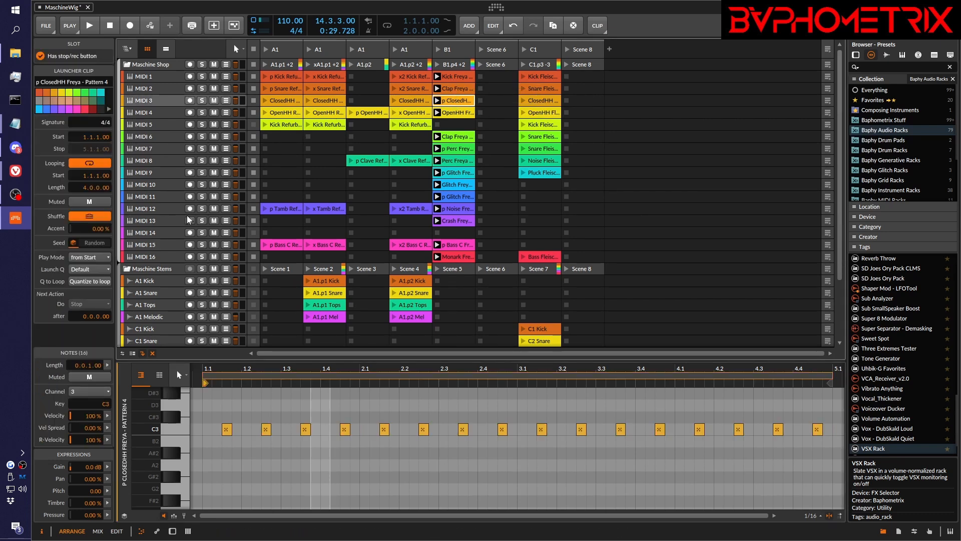
right_click(455, 101)
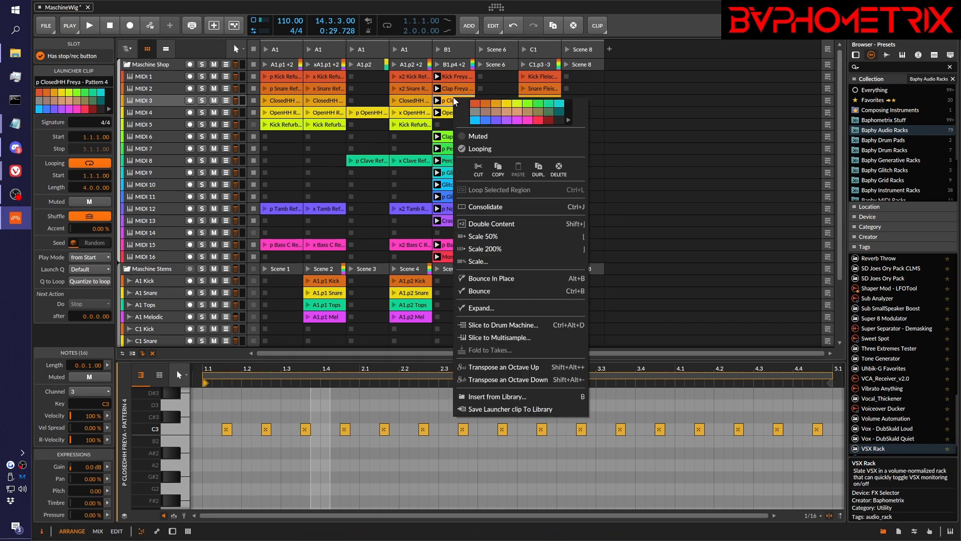
left_click(485, 308)
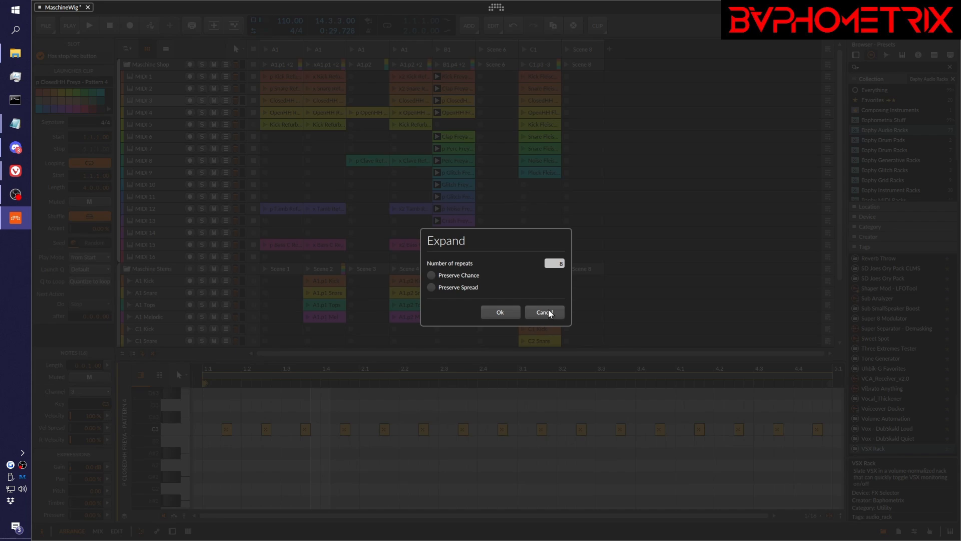
left_click(499, 312)
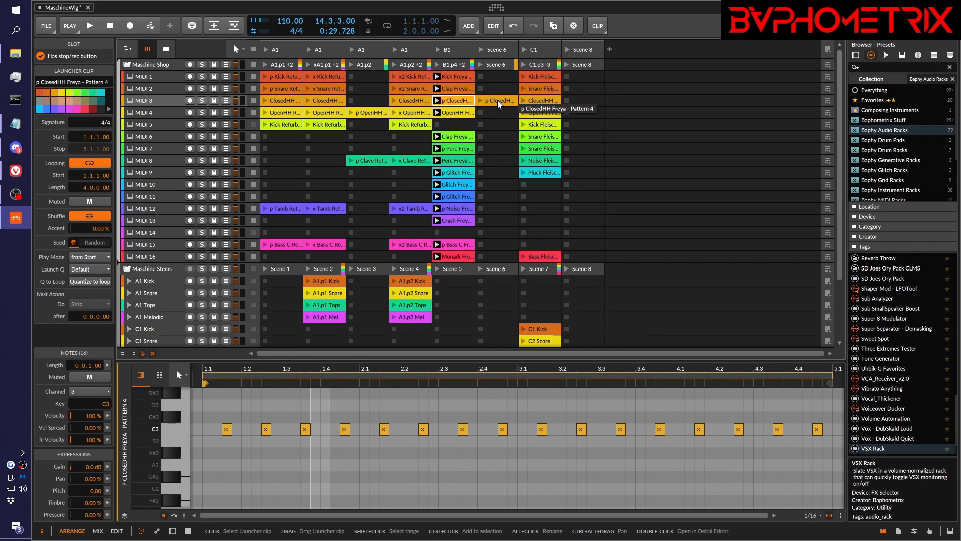
left_click(497, 100)
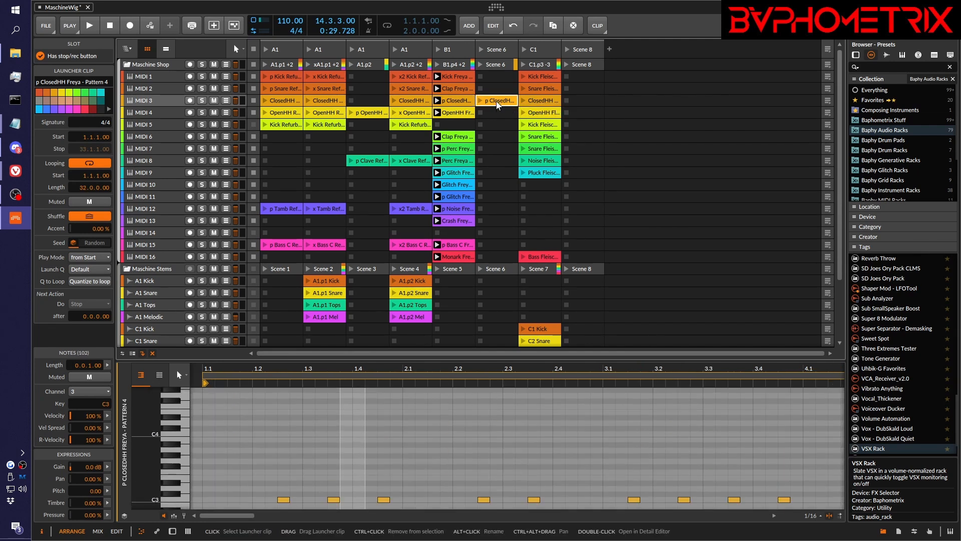
double_click(496, 102)
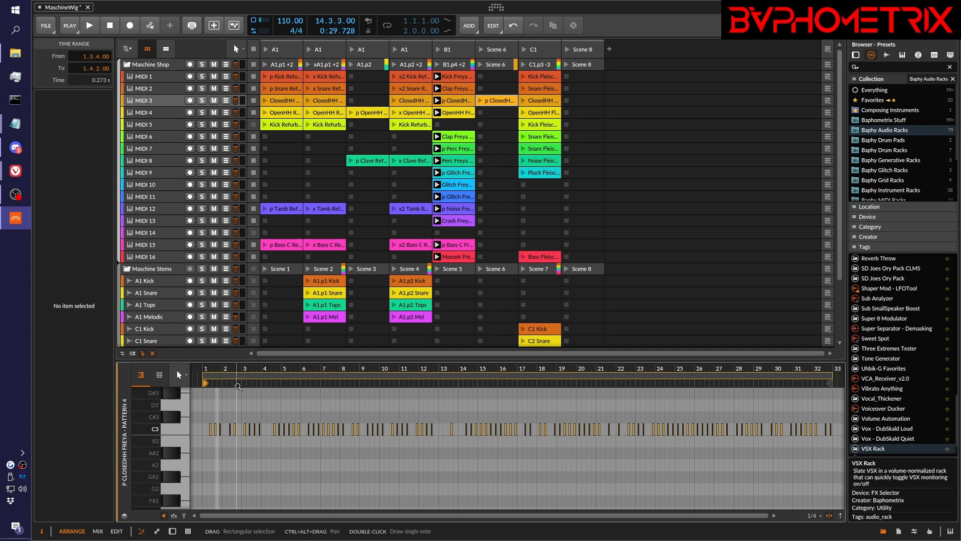
left_click_drag(224, 371, 310, 430)
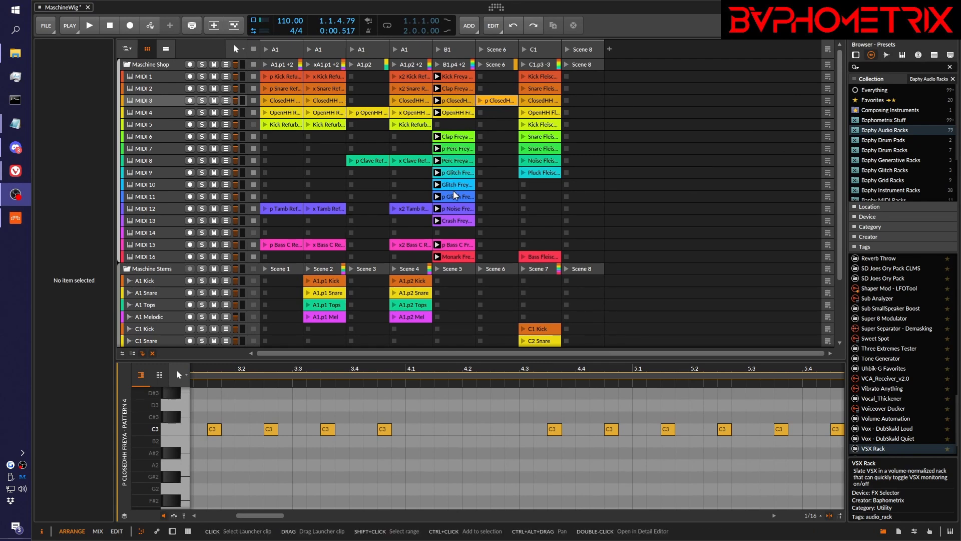
- Expand the p Perc Freya 1 clip in B1 with 8 repeats into Scene 6
left_click(457, 153)
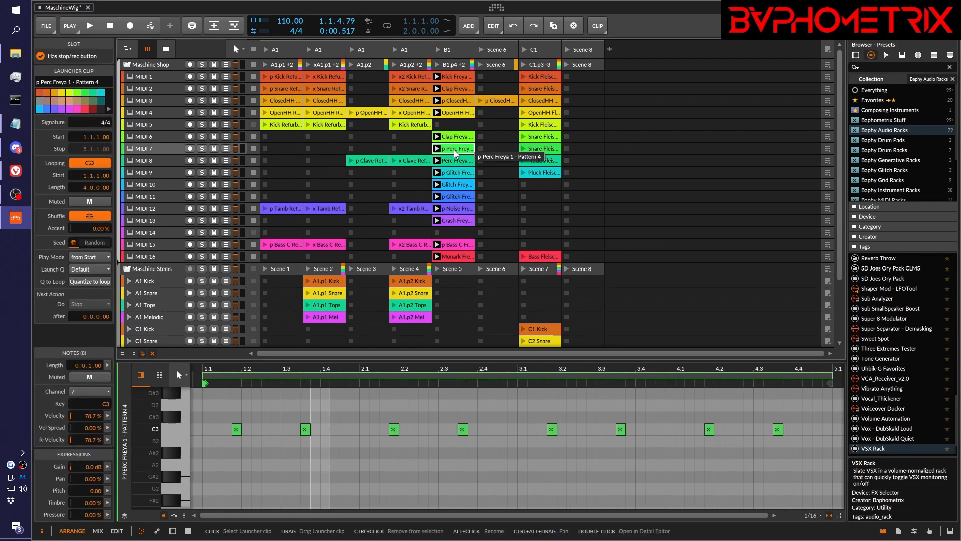
right_click(457, 153)
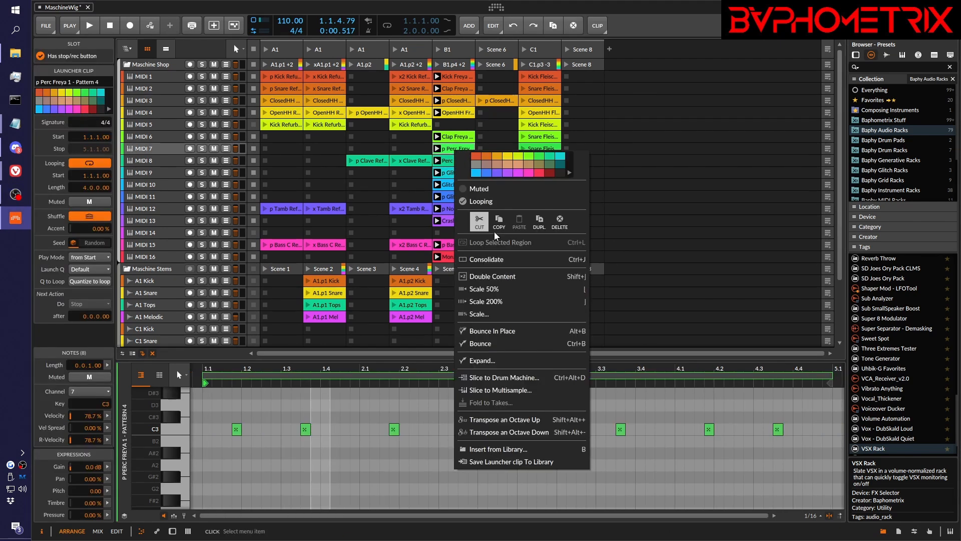
left_click(482, 361)
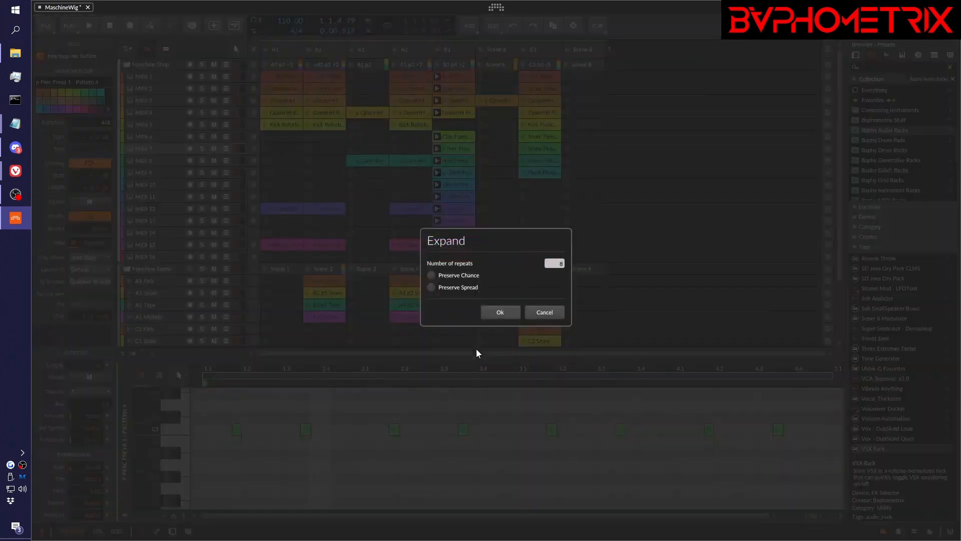
left_click(509, 313)
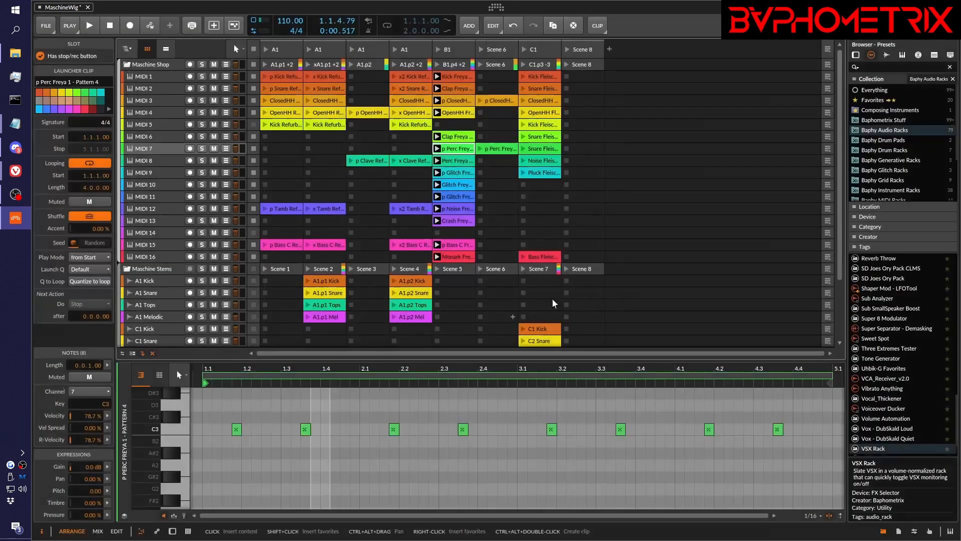
- Expand the two "p Glitch" clips, the p Noise Freys clip and the p Bass C Freya clip together with 8 repeats into Scene 6
left_click(454, 174)
left_click(455, 195, "ctrl")
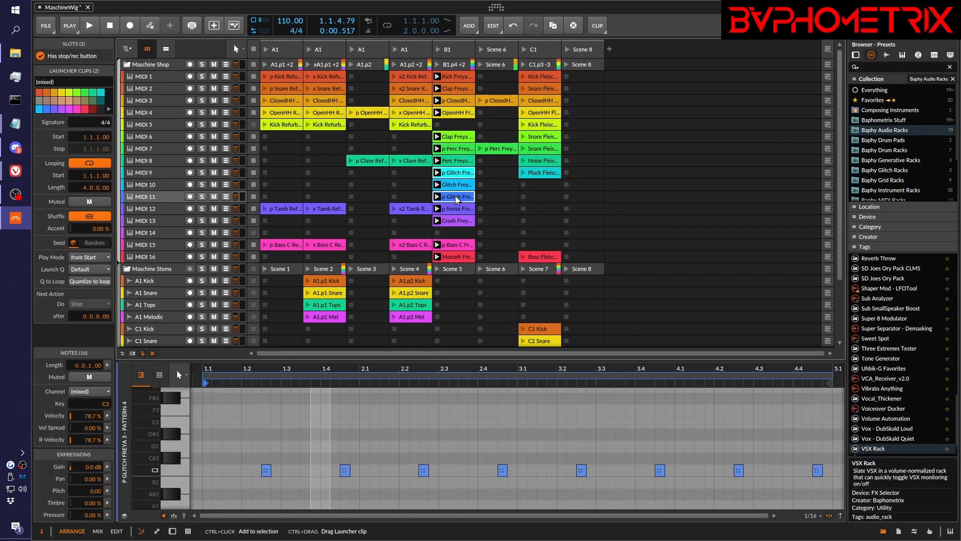
left_click(455, 208, "ctrl")
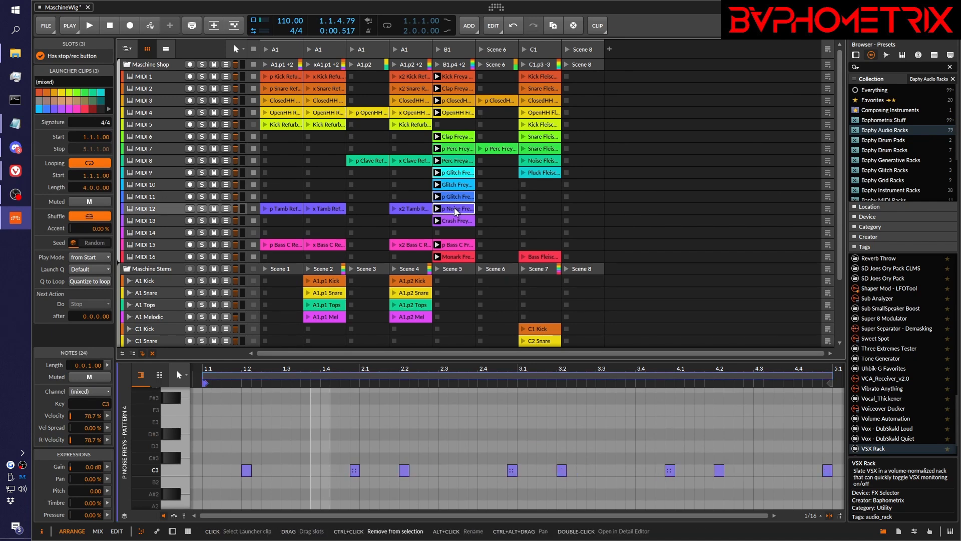
left_click(448, 244, "ctrl")
right_click(448, 244)
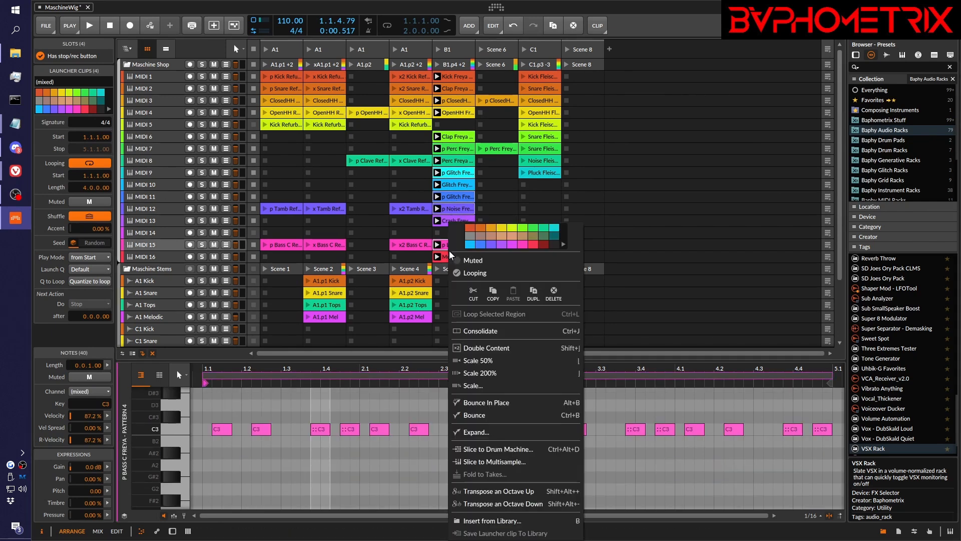
left_click(476, 432)
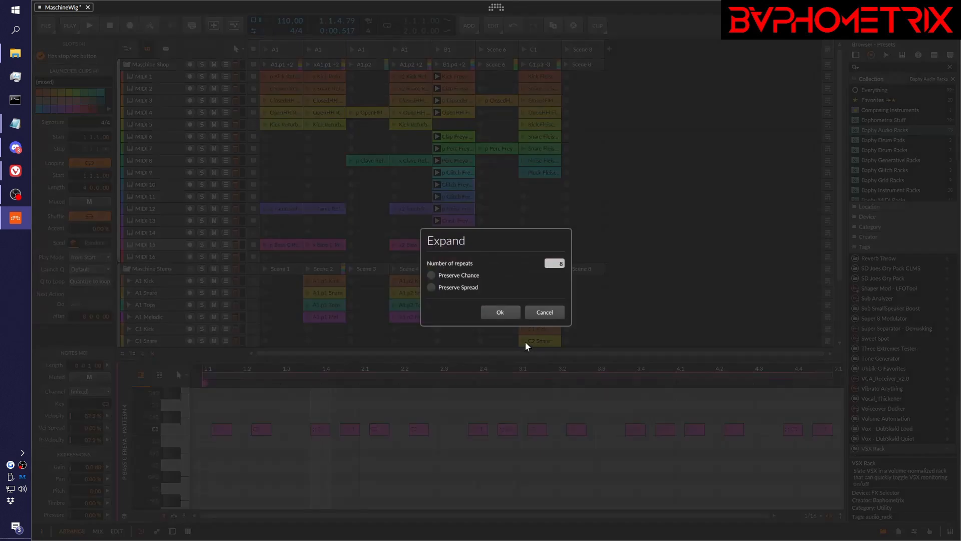
left_click(499, 312)
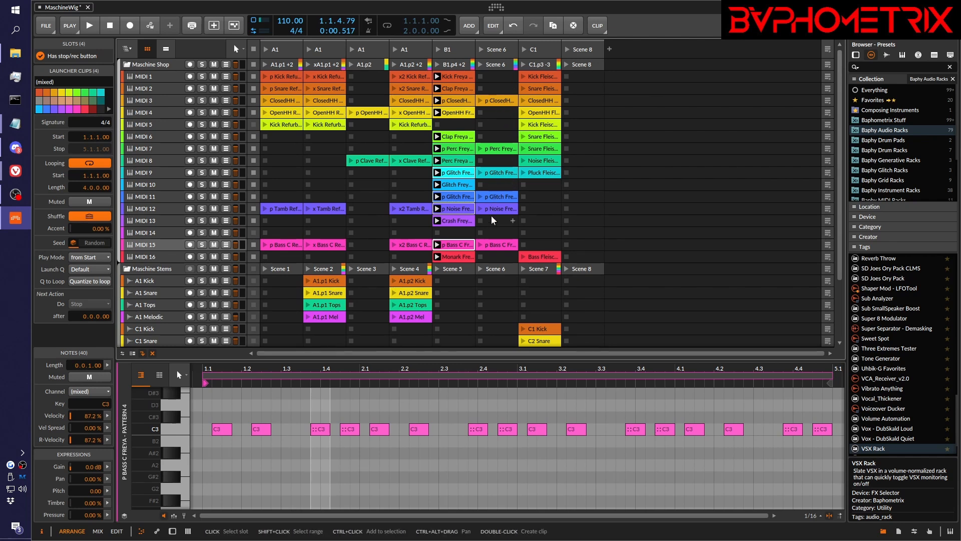
- Examine the note variation across the expanded p Perc Freya 1 clip in Scene 6
left_click(494, 148)
left_click(500, 161)
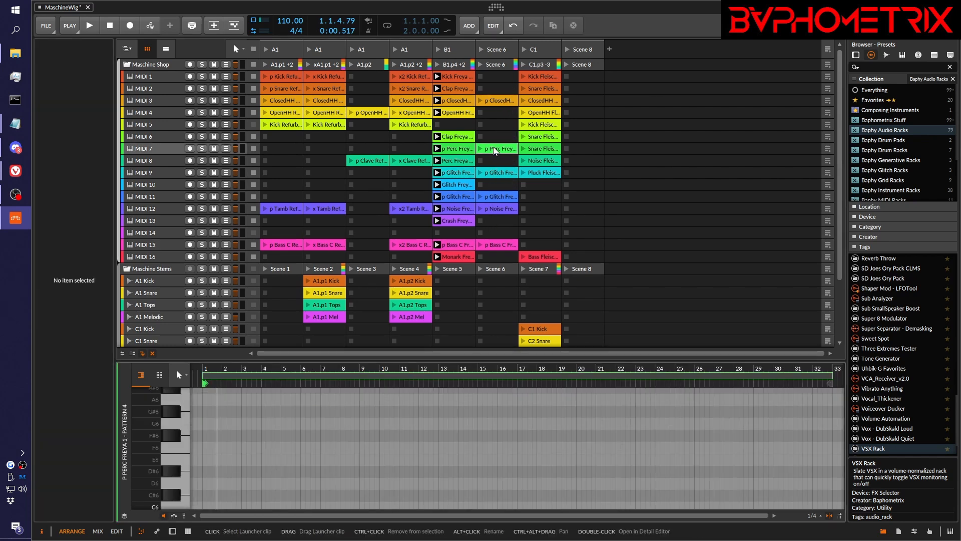
scroll(303, 430, "down", 6)
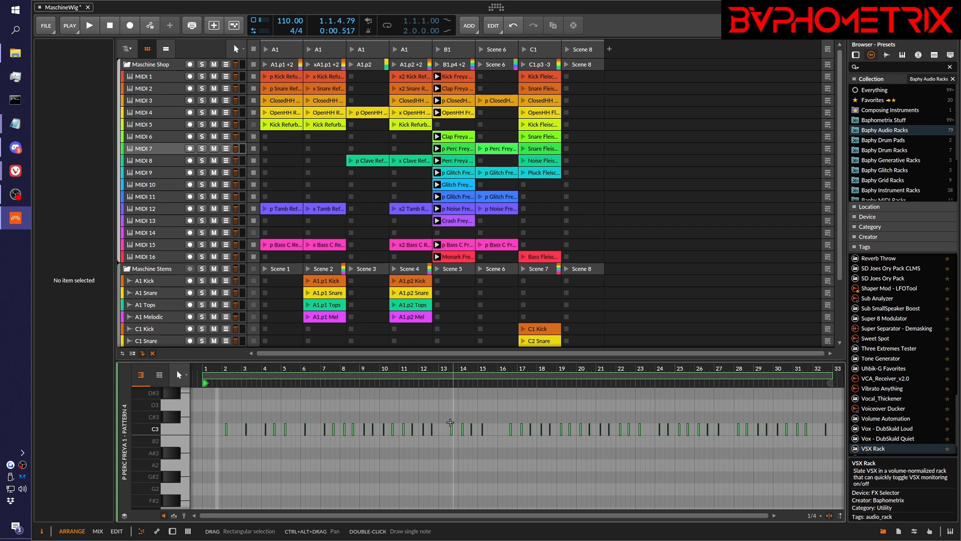
left_click_drag(469, 372, 478, 431)
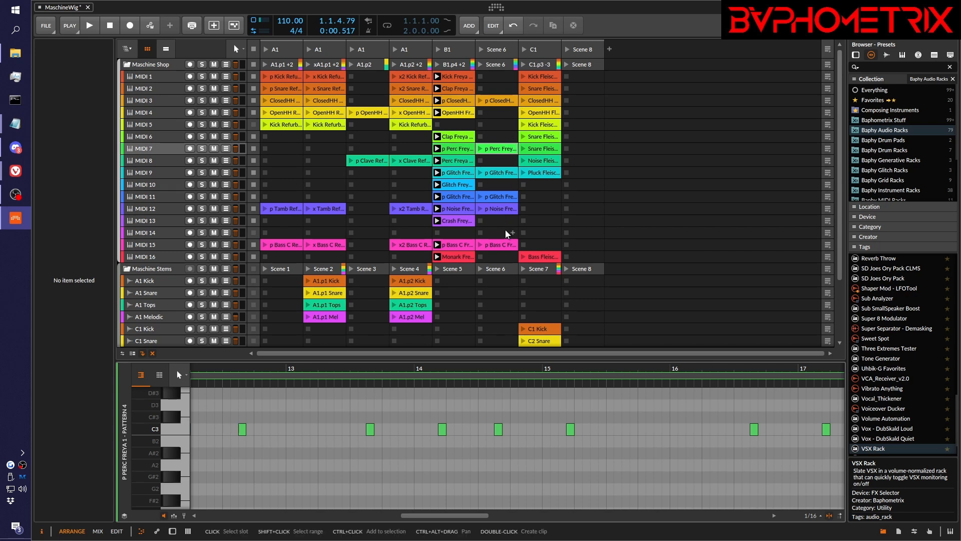
double_click(491, 151)
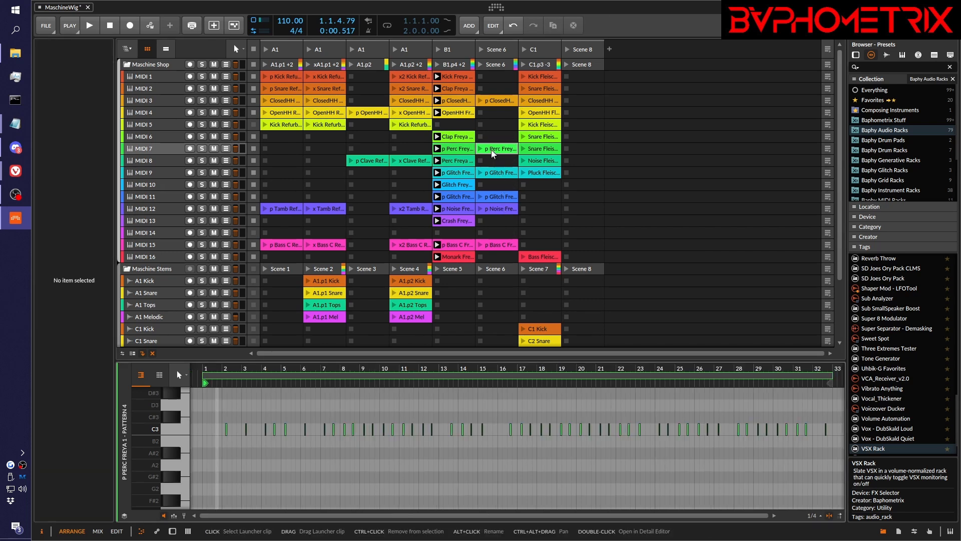
- Copy the eight B1 clips without a "p" prefix, from Kick Freya 1 through Monark Freya, into the same tracks' Scene 6 slots
left_click(455, 75)
left_click(456, 89)
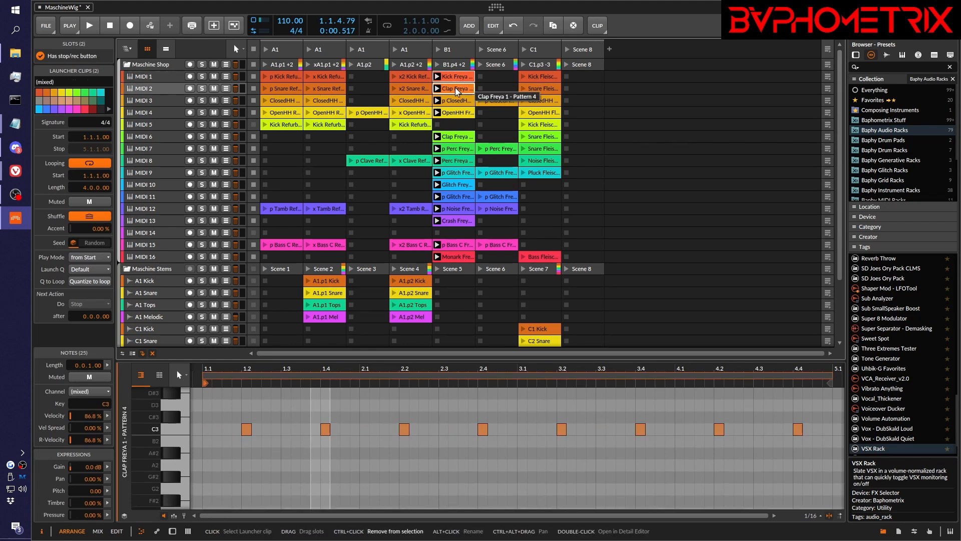
left_click(457, 113, "ctrl")
left_click(458, 137, "ctrl")
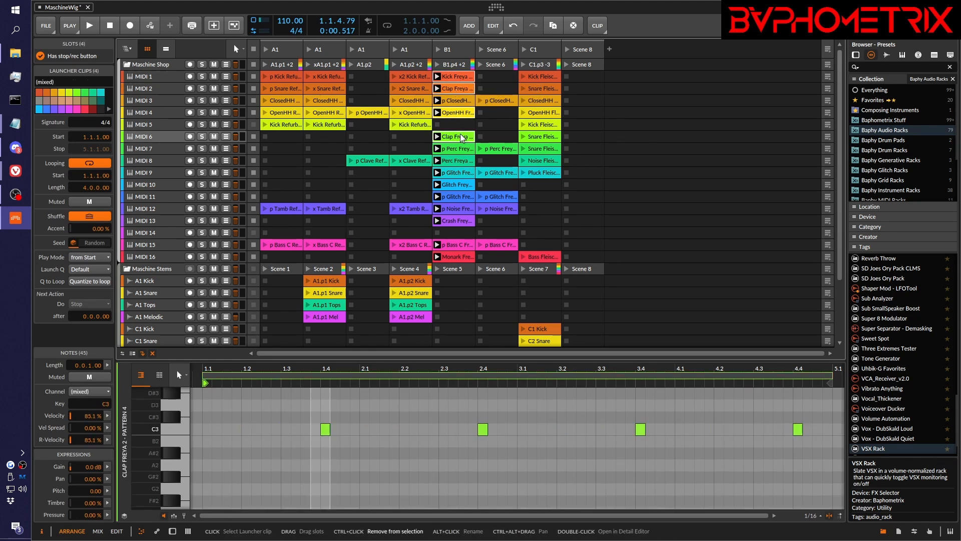
left_click(458, 161, "ctrl")
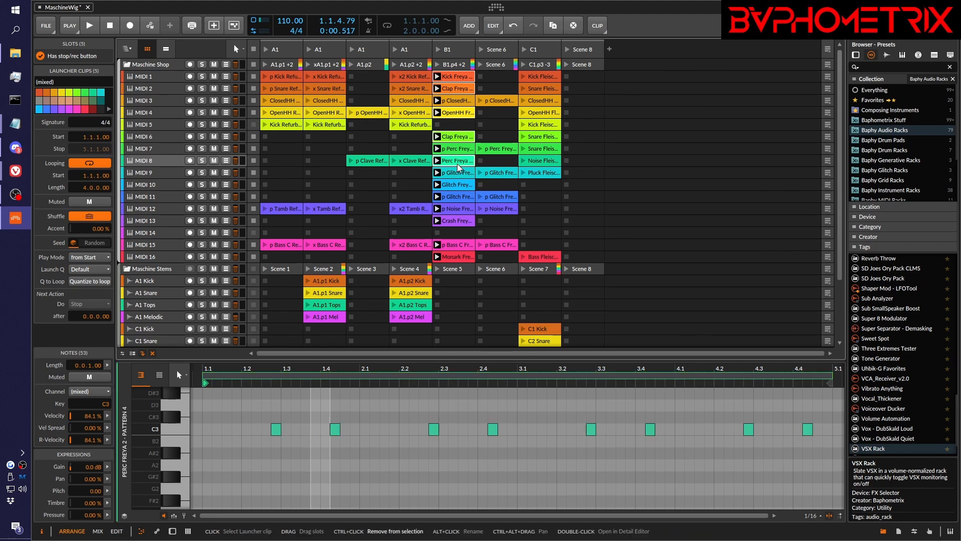
left_click(461, 183, "ctrl")
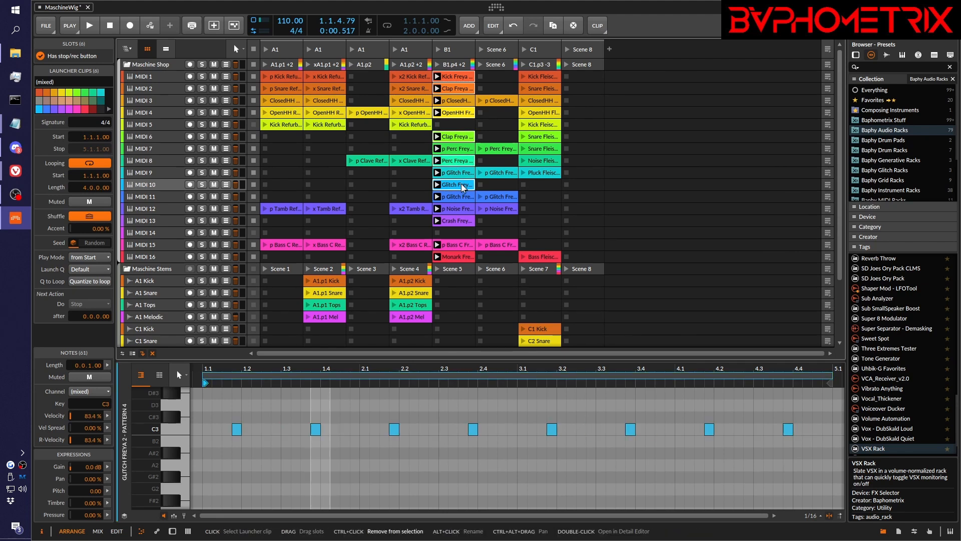
left_click(455, 219, "ctrl")
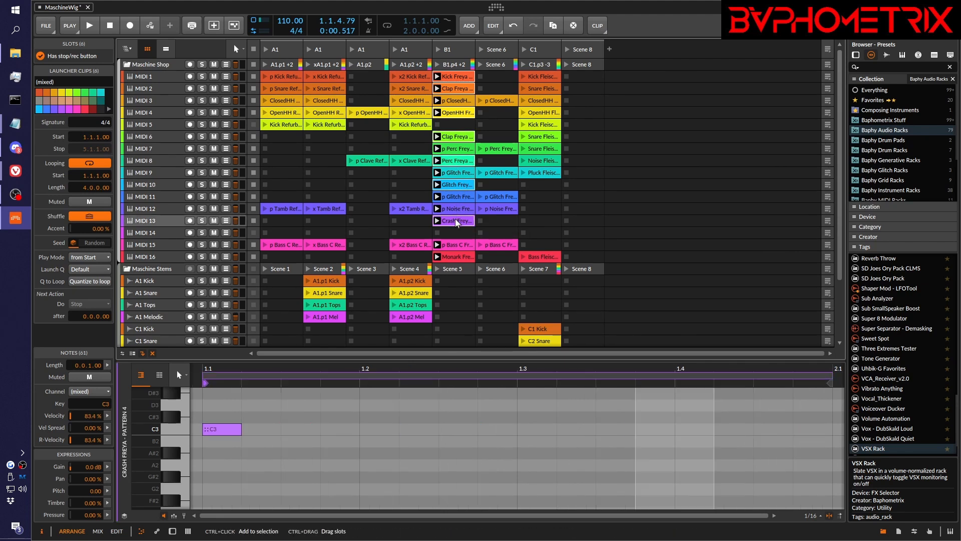
left_click(450, 257, "ctrl")
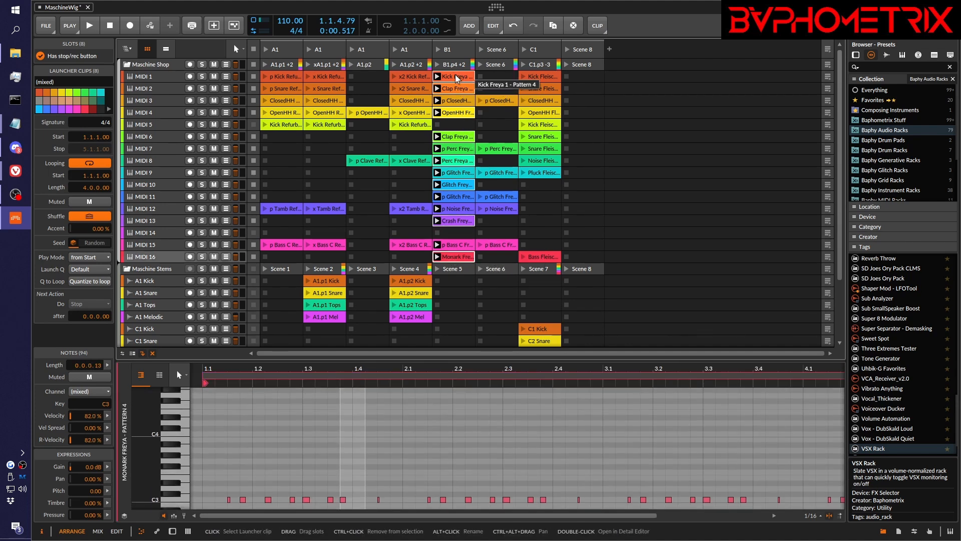
left_click_drag(457, 78, 486, 75)
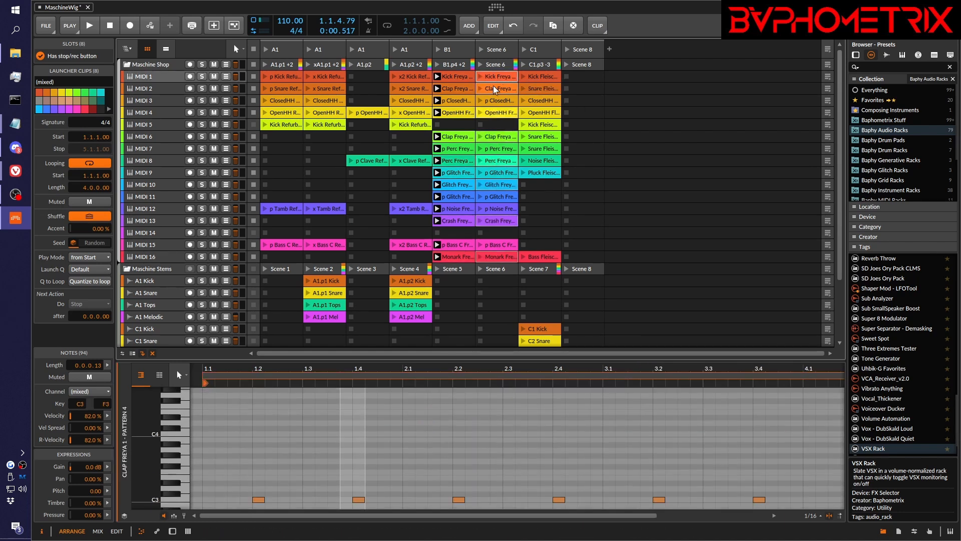
- Compare the kick and closed hi-hat clips of B1 and Scene 6, and rename the Scene 6 hi-hat clip as "x ClosedHH Freya - Pattern 4"
left_click(452, 76)
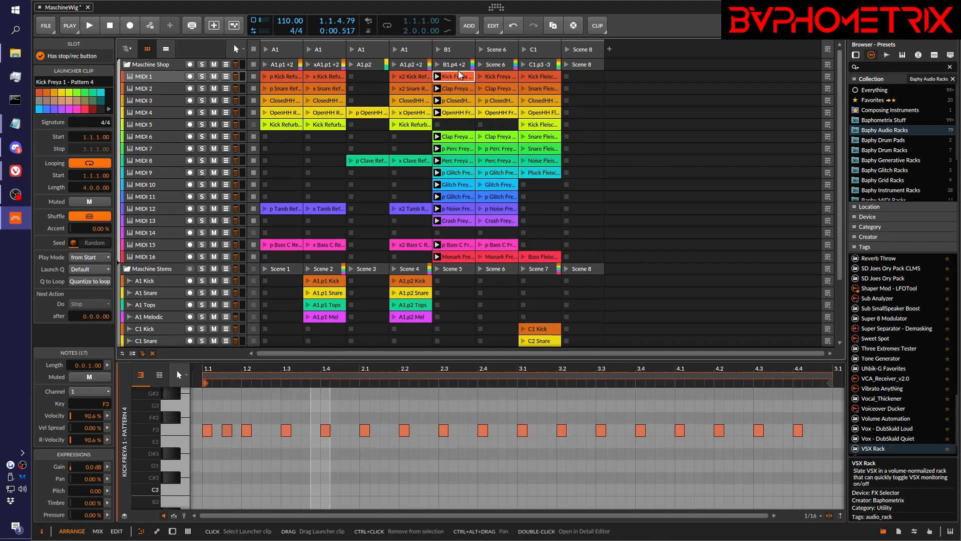
left_click(453, 102)
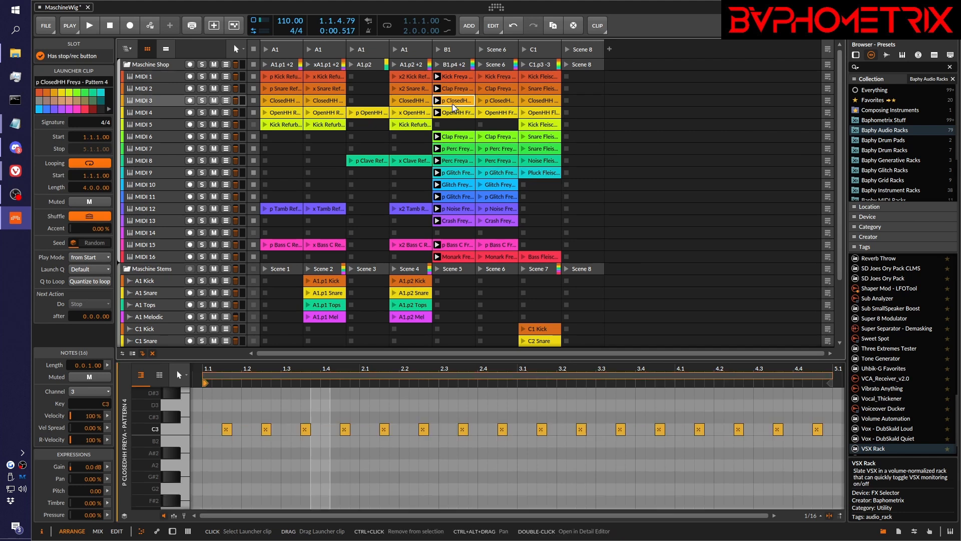
left_click(495, 77)
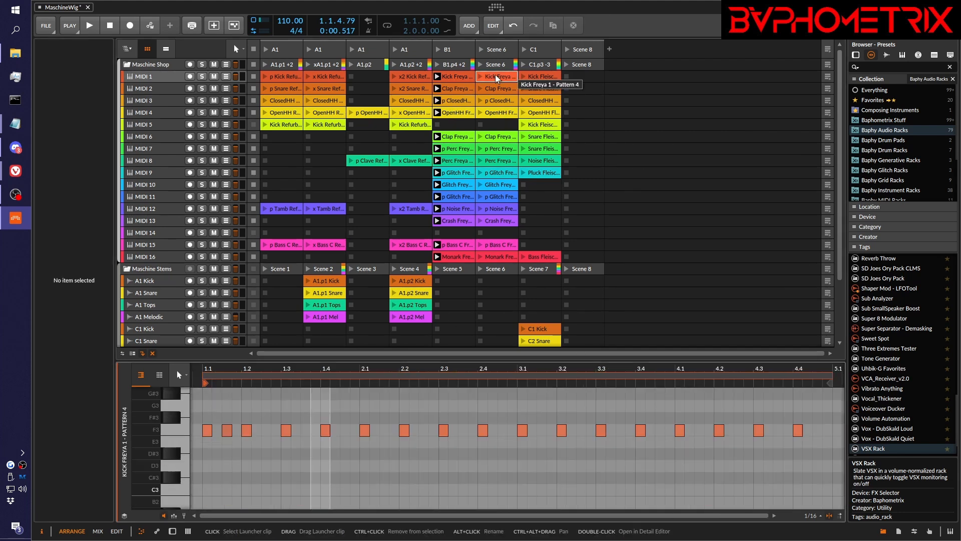
left_click(501, 100)
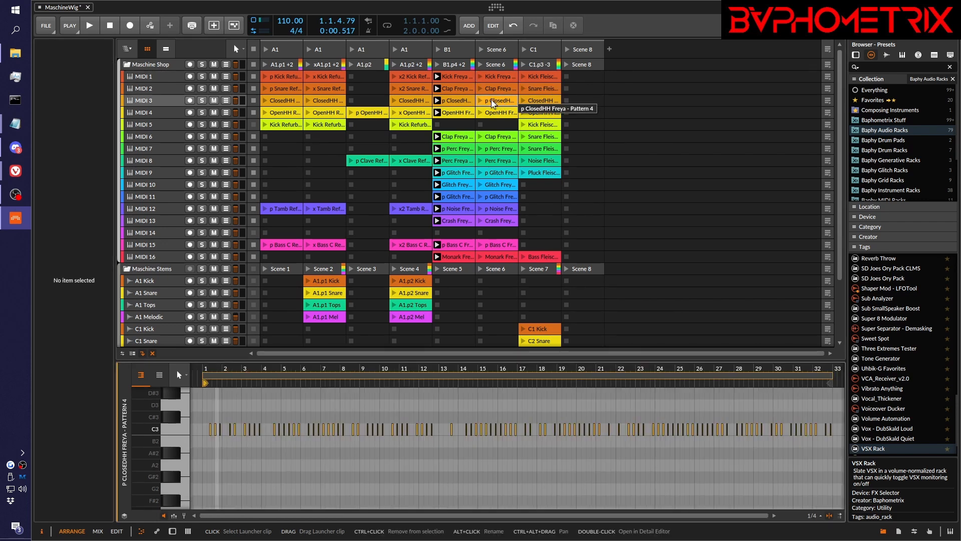
left_click(492, 103, "alt")
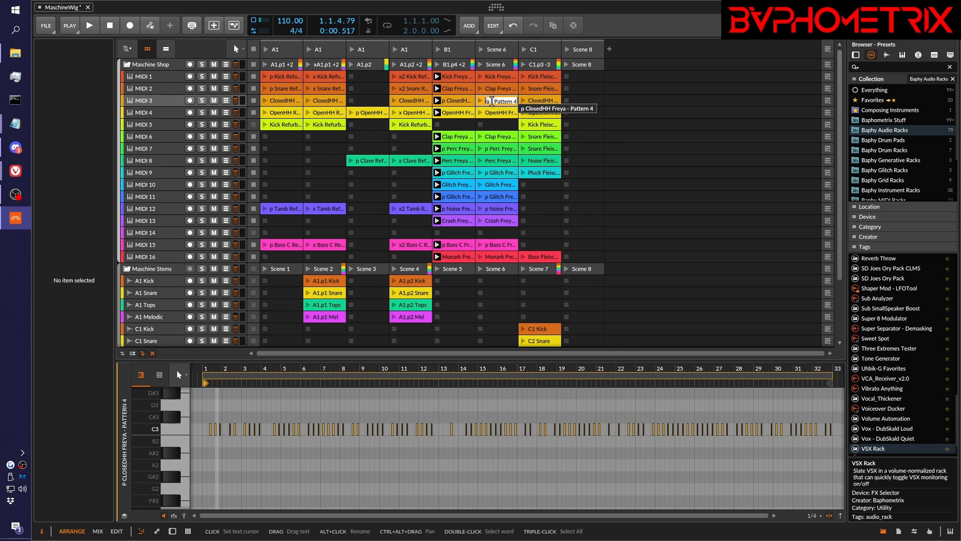
key("Home")
key("Delete")
type("x")
key("Return")
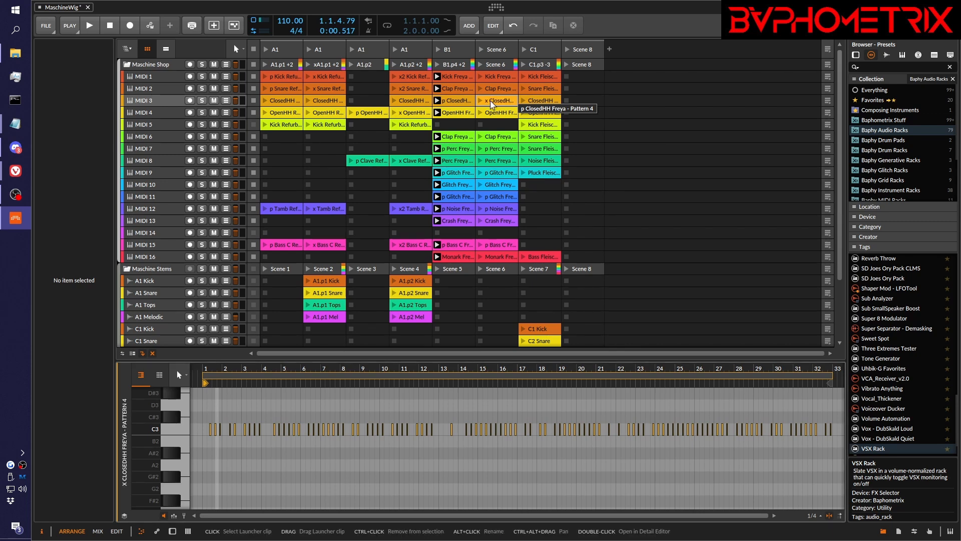
- Rename the expanded Perc Freya 1 clip on MIDI 7 in Scene 6 as "x Perc Freya 1 - Pattern 4"
left_click(496, 148, "alt")
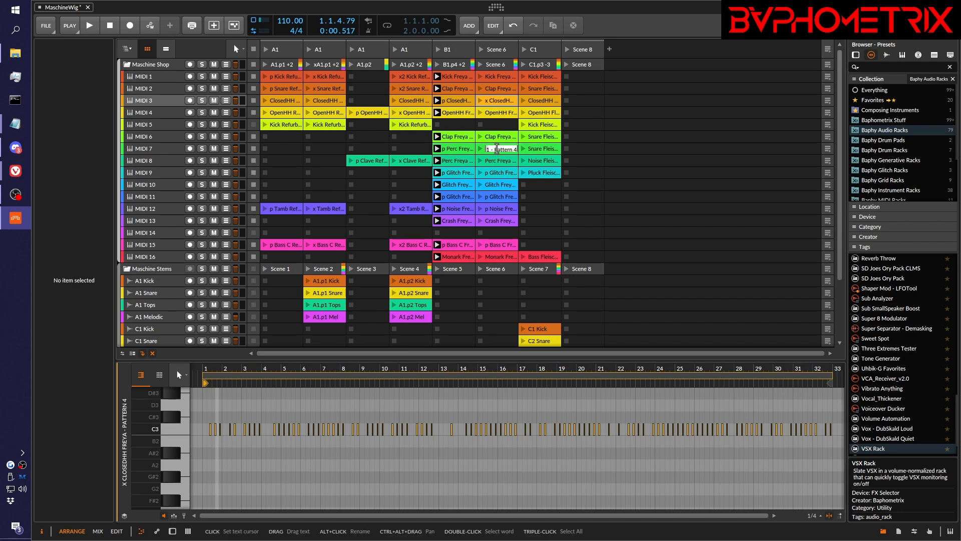
key("Home")
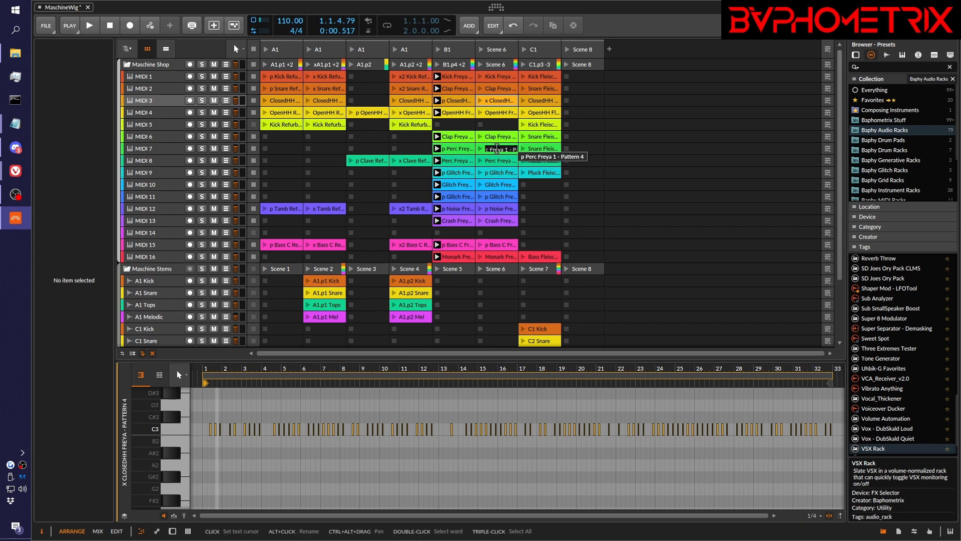
key("Delete")
type("x Perc Frey...")
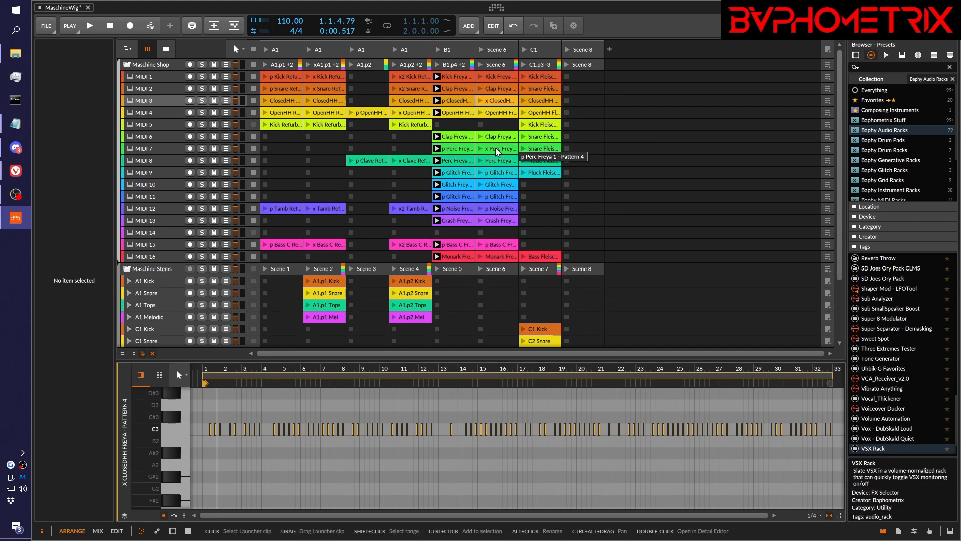
key("Return")
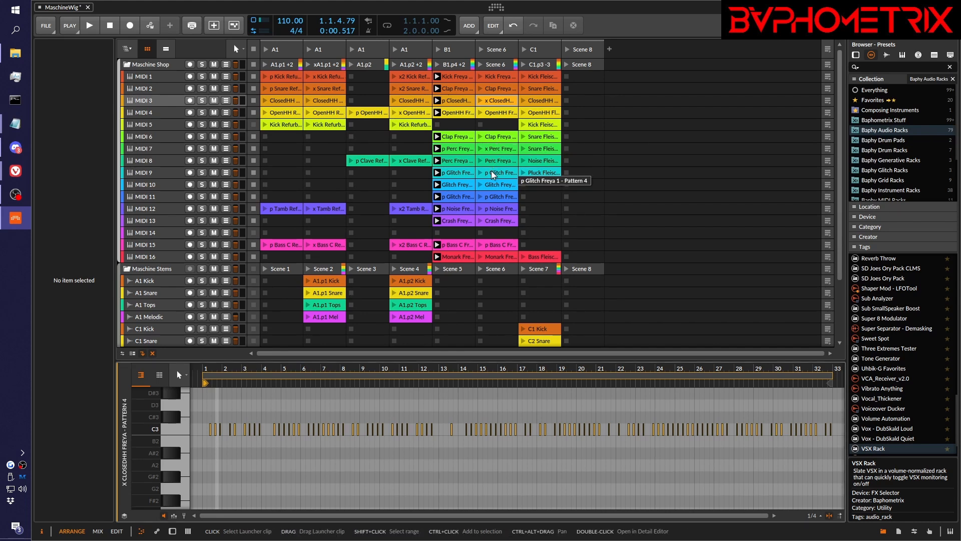
- Replace the "p" prefix with "x" in the names of the Scene 6 Glitch Freya 1 and Glitch Freya 3 clips
left_click(491, 174, "alt")
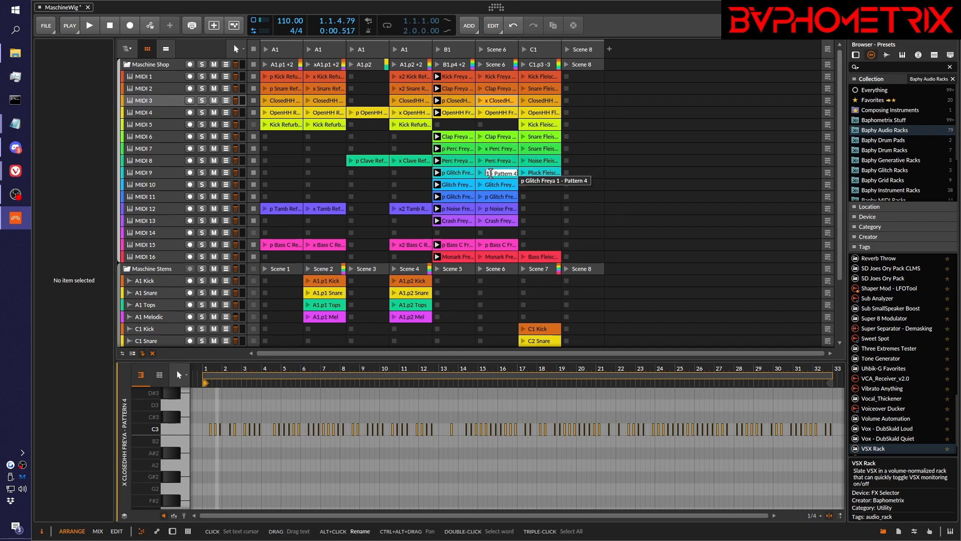
key("Home")
type("x")
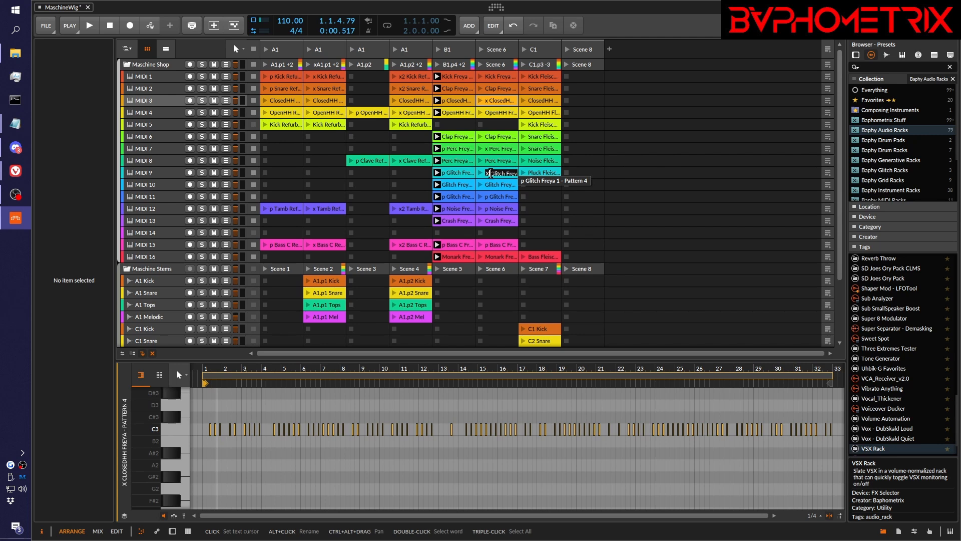
key("Return")
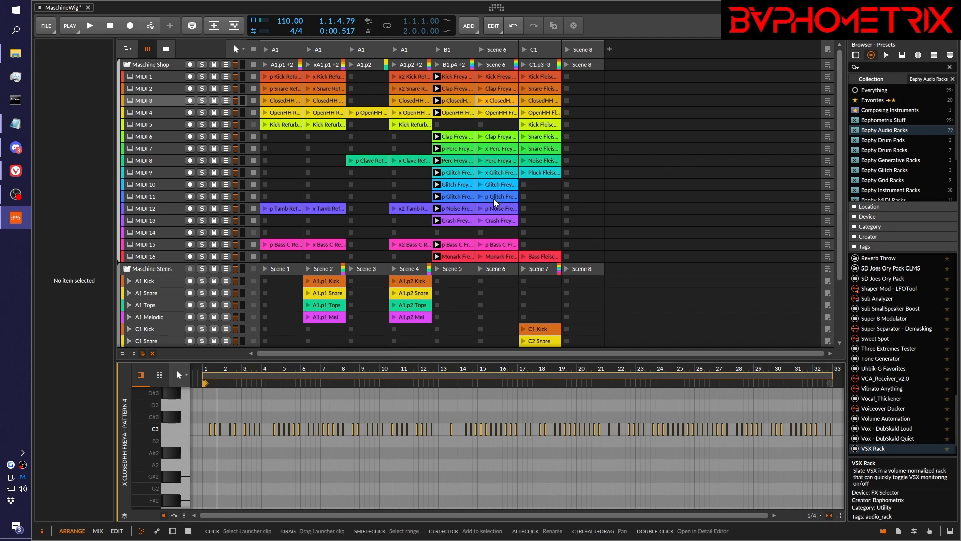
left_click(494, 198, "alt")
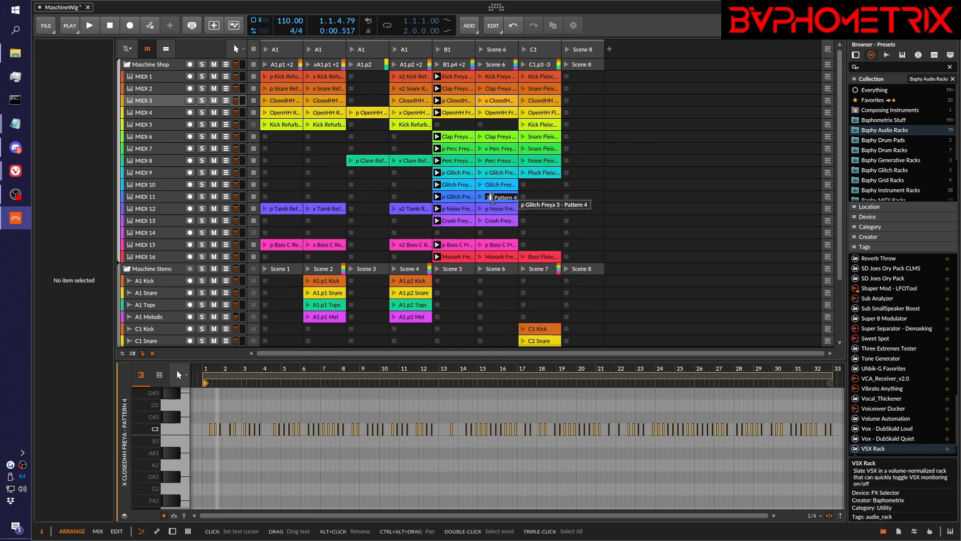
key("Home")
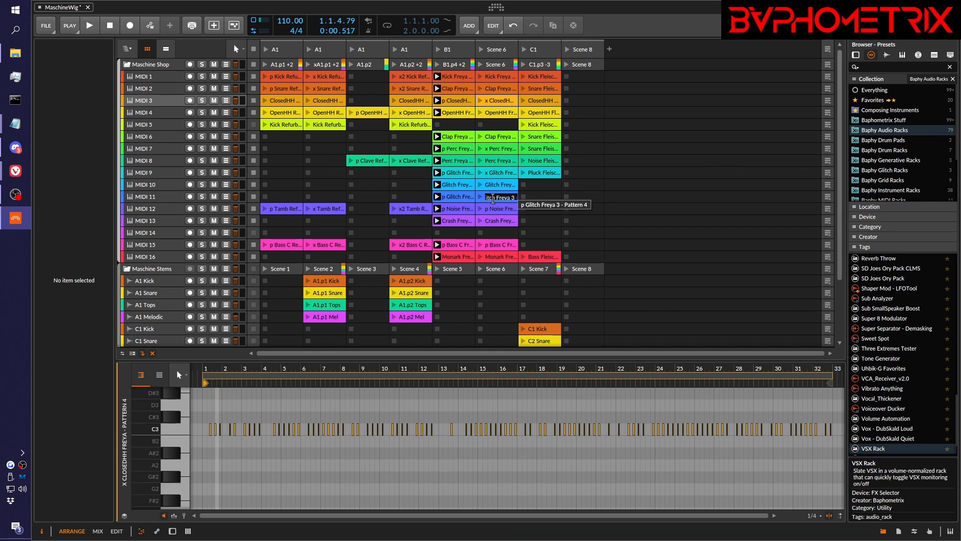
type("x")
key("Return")
- Replace the "p" prefix with "x" in the names of the Scene 6 Noise Freys and Bass C Freya clips
left_click(494, 208, "alt")
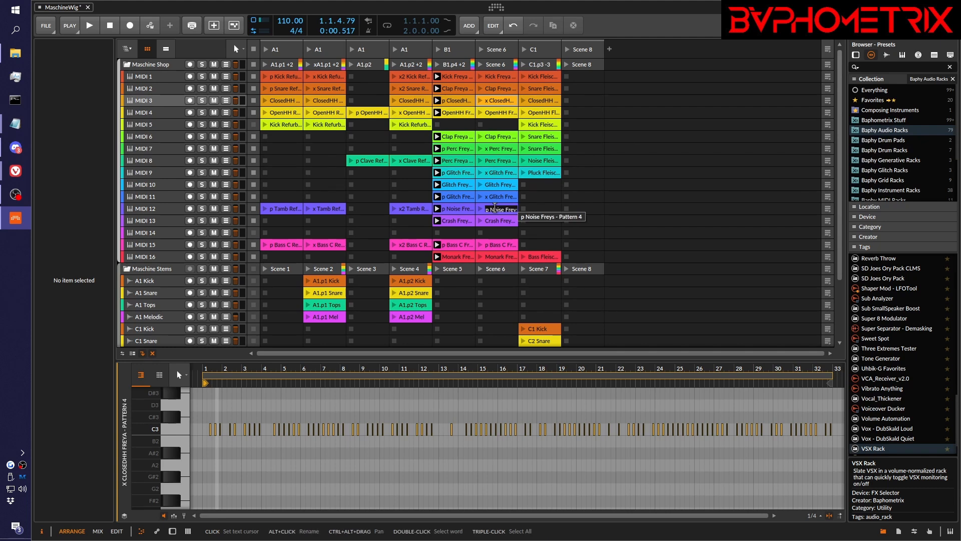
type("x")
key("Return")
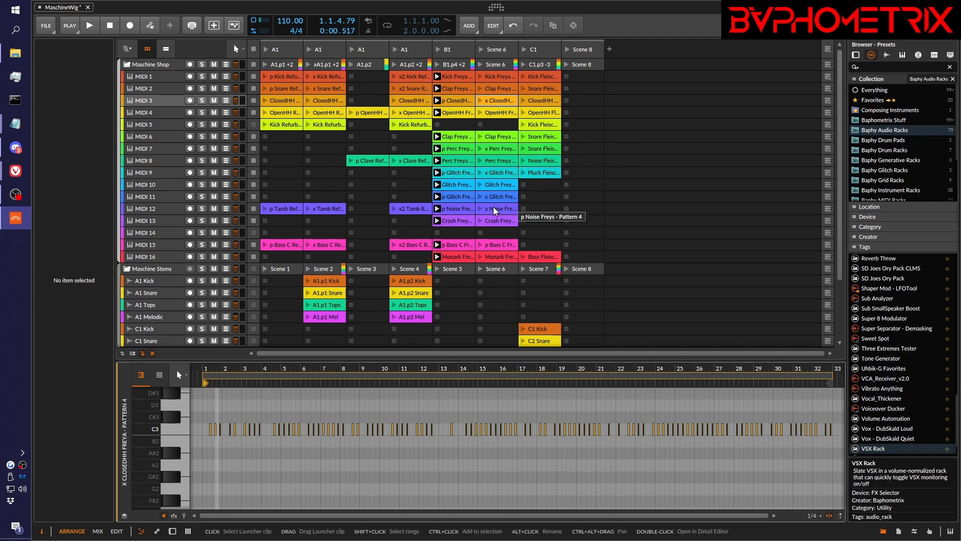
left_click(496, 244, "alt")
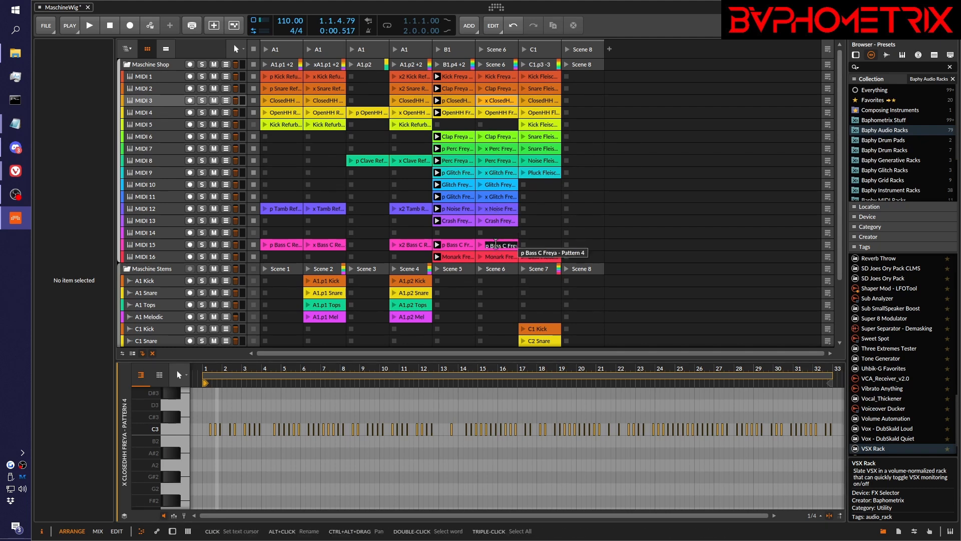
type("x")
key("Return")
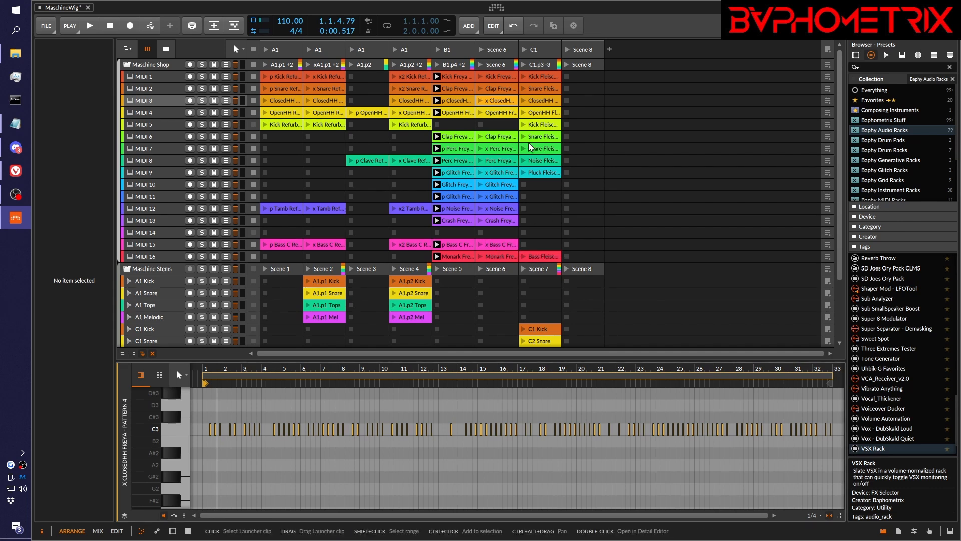
- Rename Scene 6 as "B1" and its Maschine Shop group scene as "B1.p4 +2"
left_click(497, 64)
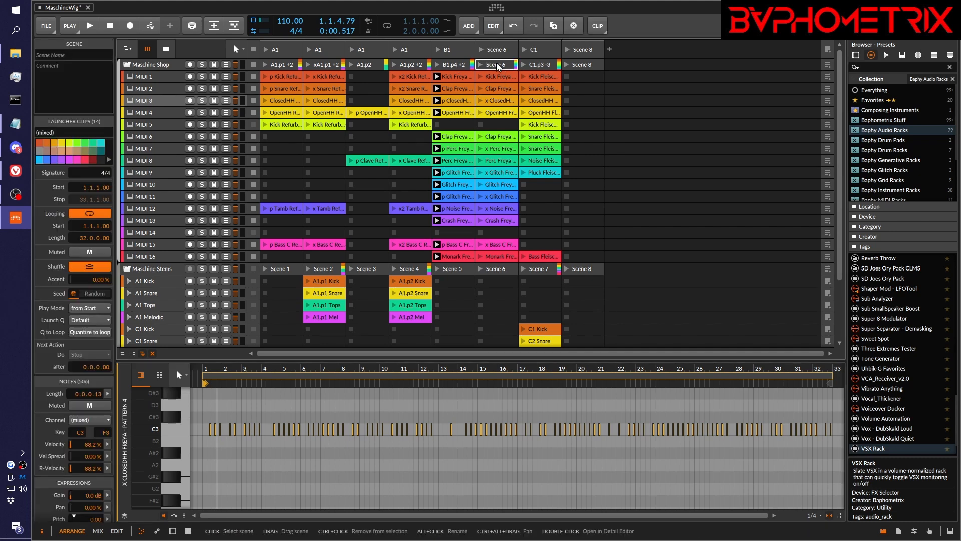
left_click(497, 76)
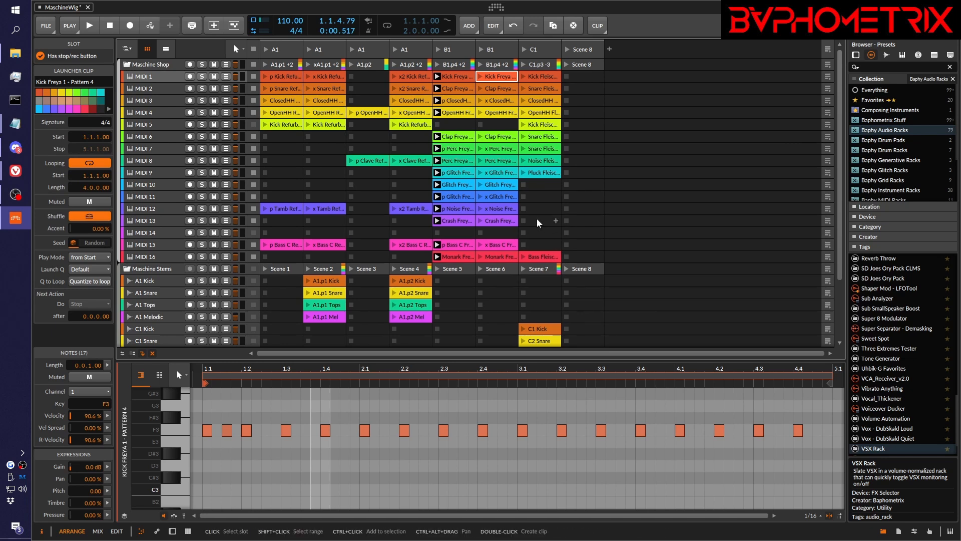
- Duplicate the A1 Kick, Snare, Tops and Melodic stem tracks and delete all clips from the copies
scroll(537, 218, "down", 3)
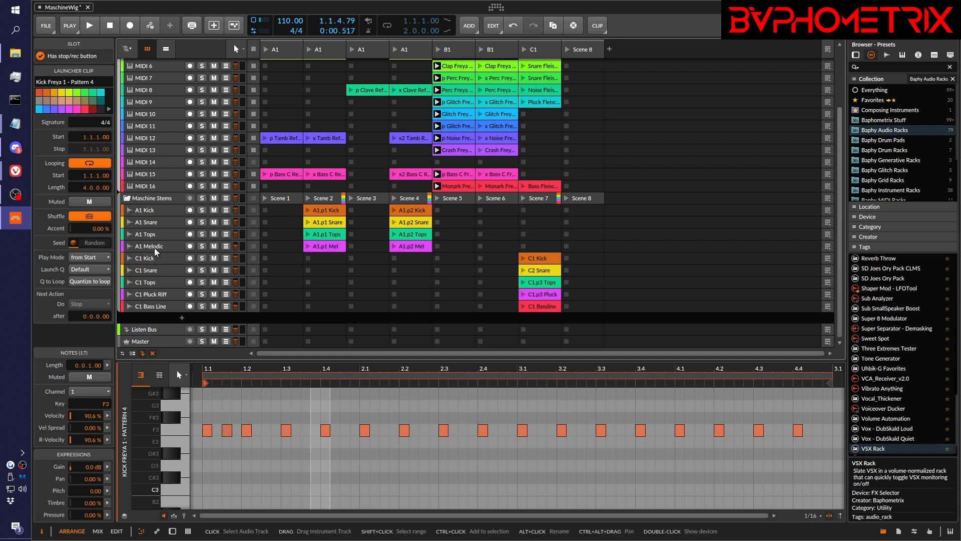
left_click(160, 210)
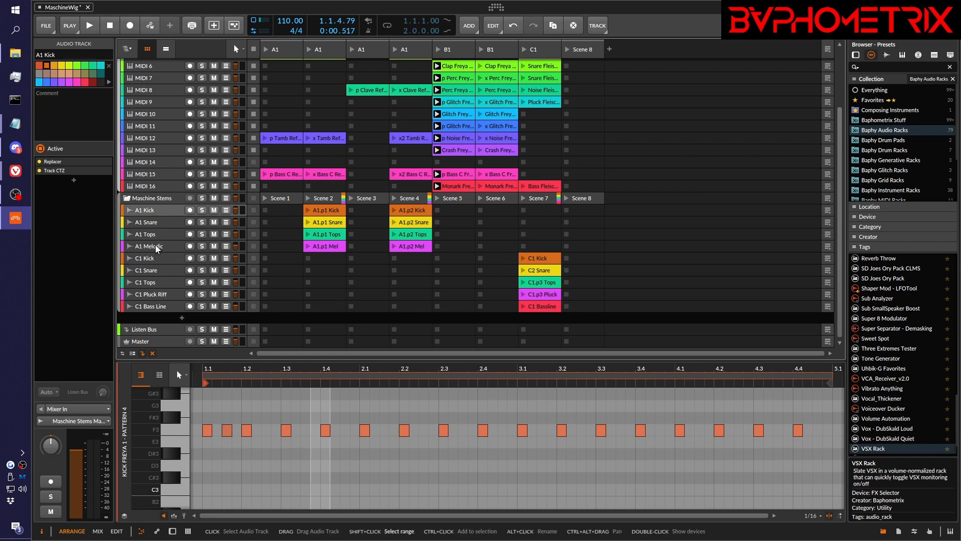
left_click(157, 246, "shift")
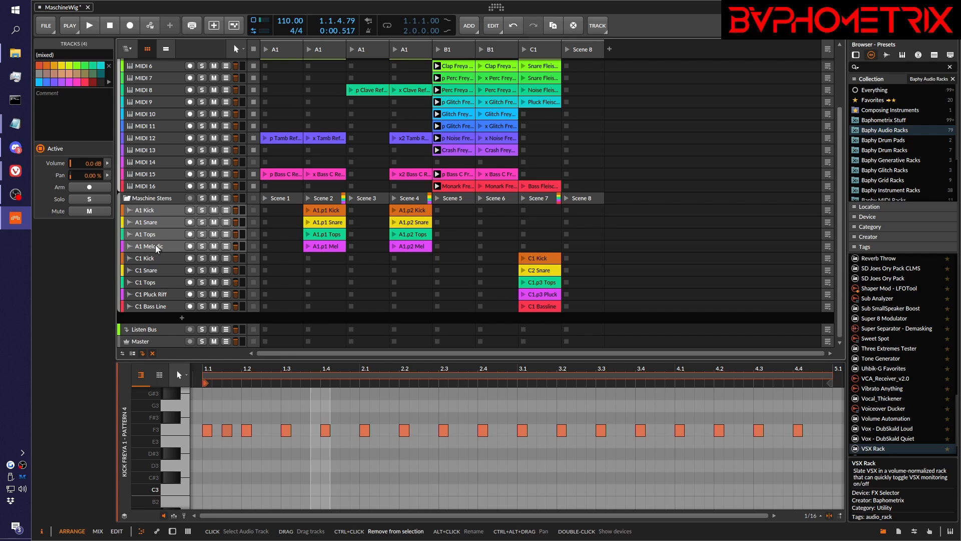
key("ctrl+d")
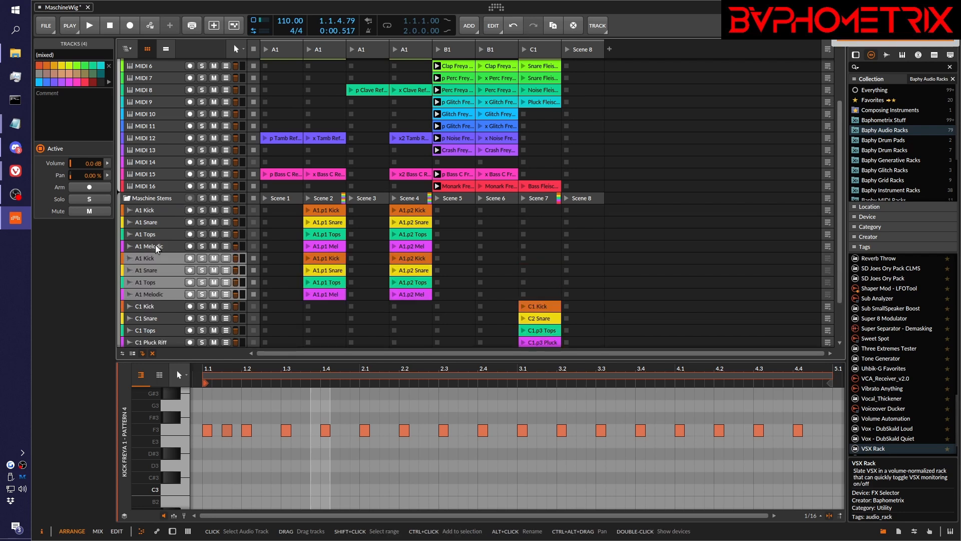
left_click(321, 259)
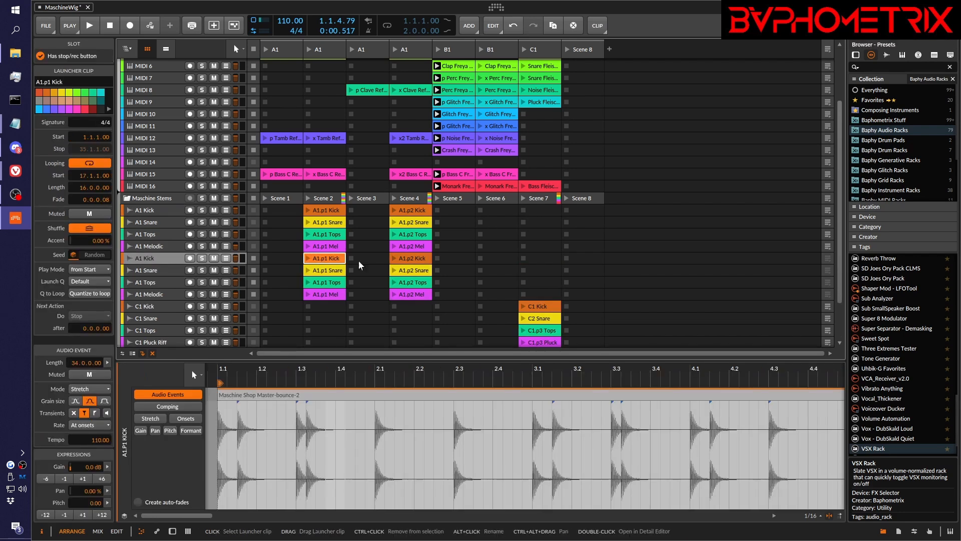
left_click(408, 295, "shift")
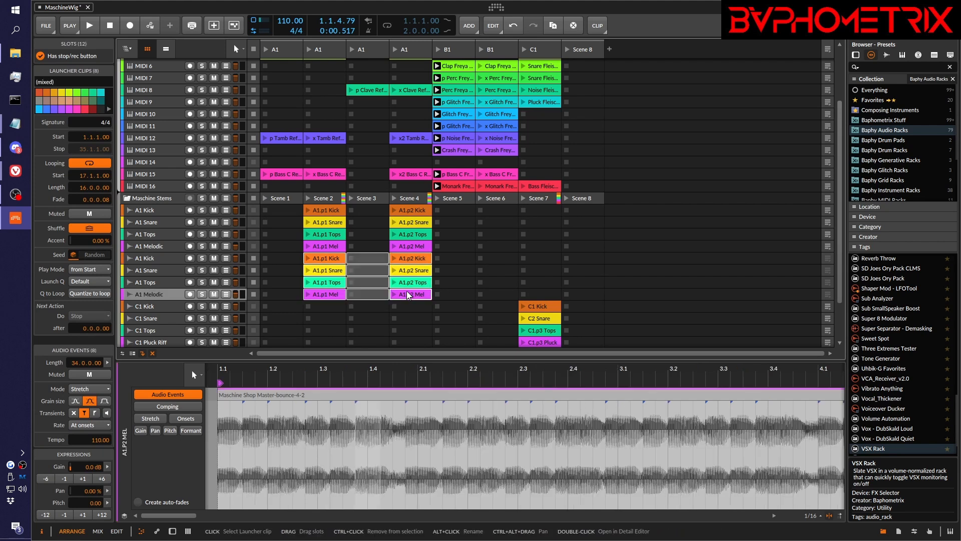
key("Delete")
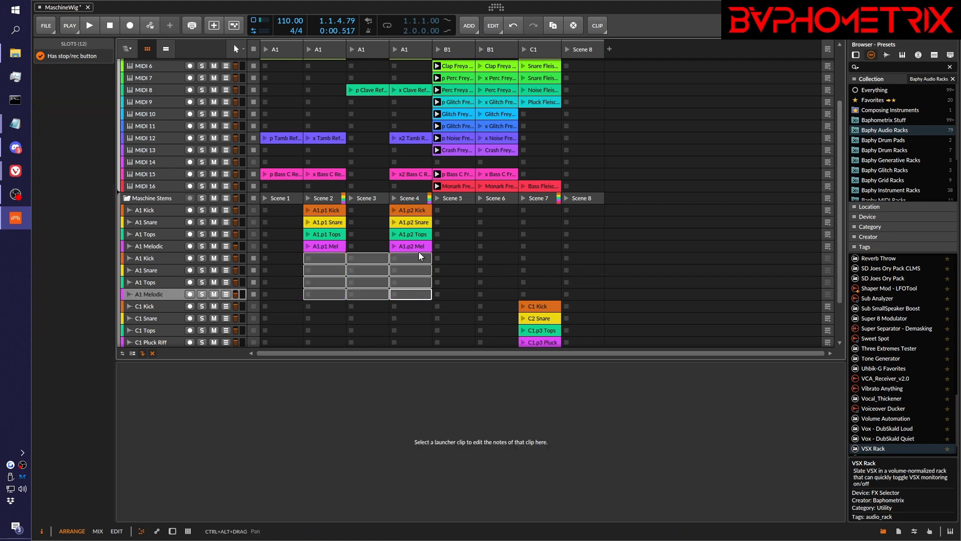
- Rename the duplicated A1 Kick and A1 Snare tracks as "B1 Kick" and "B1 Snare"
left_click(155, 261)
key("ctrl+r")
left_click(142, 258)
key("BackSpace")
type("B")
key("Return")
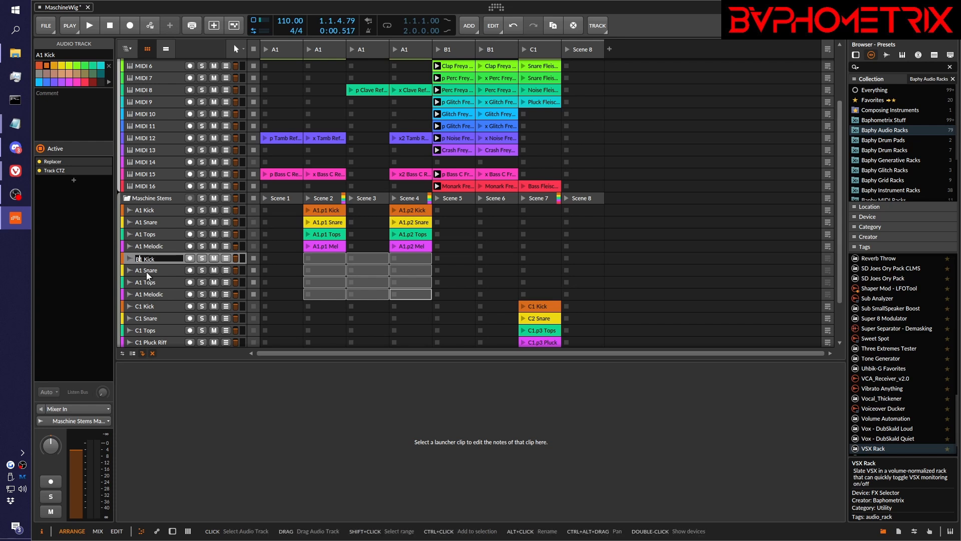
left_click(148, 271, "alt")
key("Home")
key("shift+Right")
type("B")
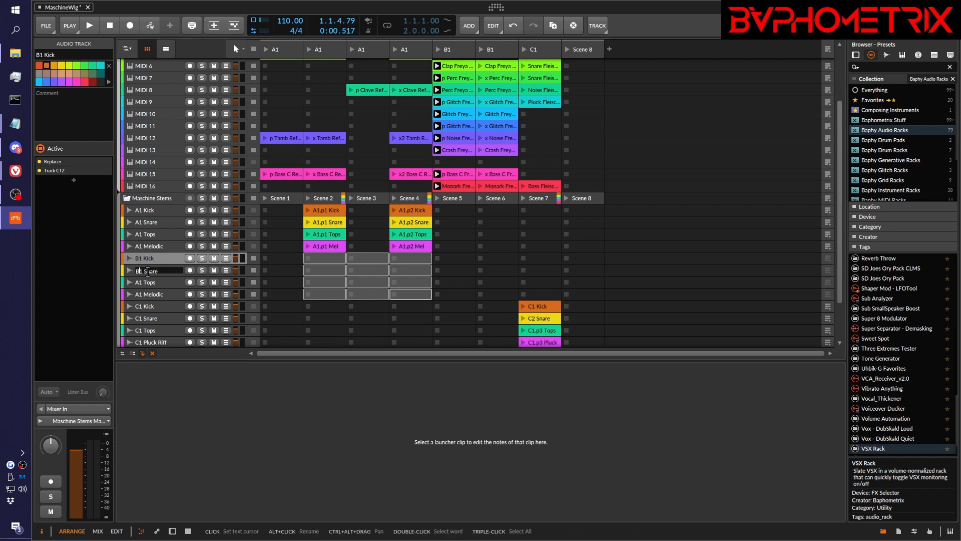
key("Return")
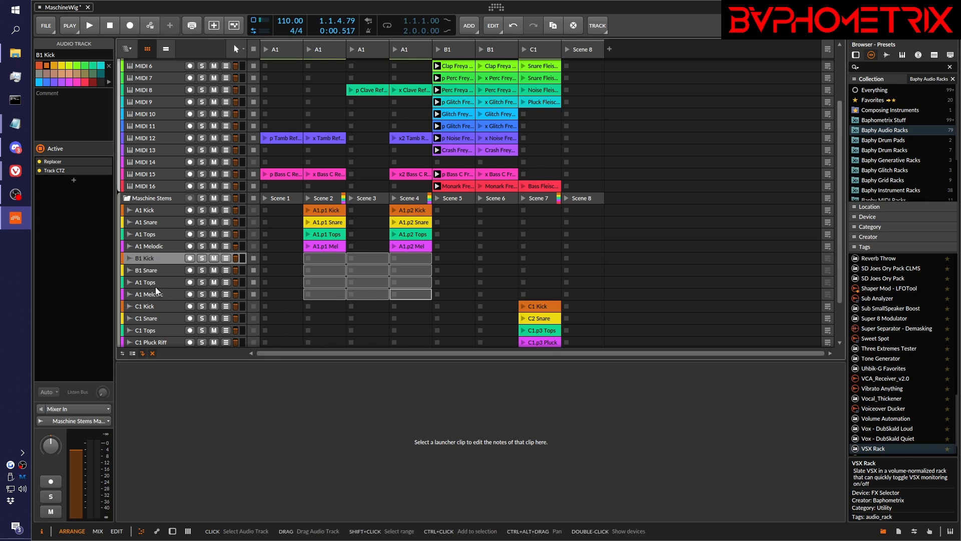
- Rename the duplicated A1 Tops and A1 Melodic tracks as "B1 Tops" and "B1 Melodic"
left_click(156, 283, "alt")
key("Home")
key("shift+Right")
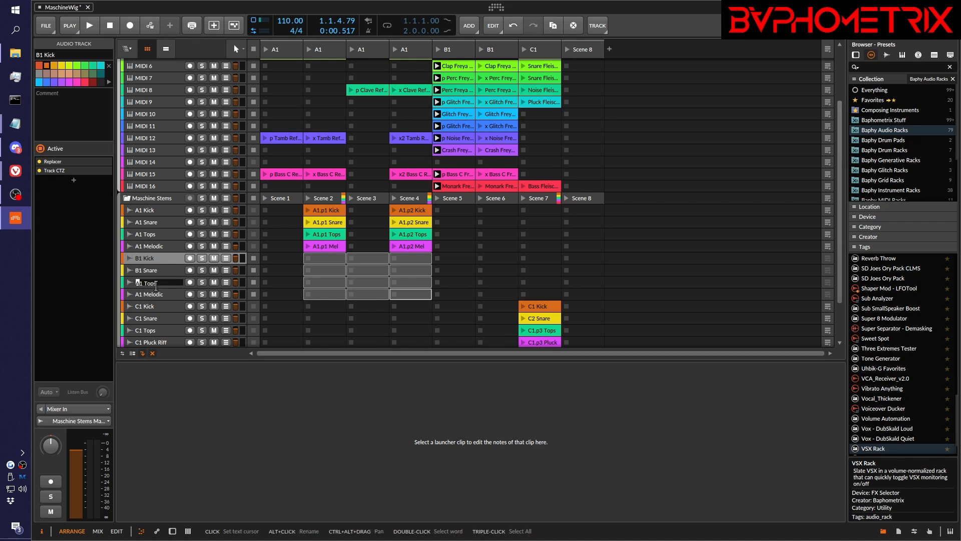
type("B")
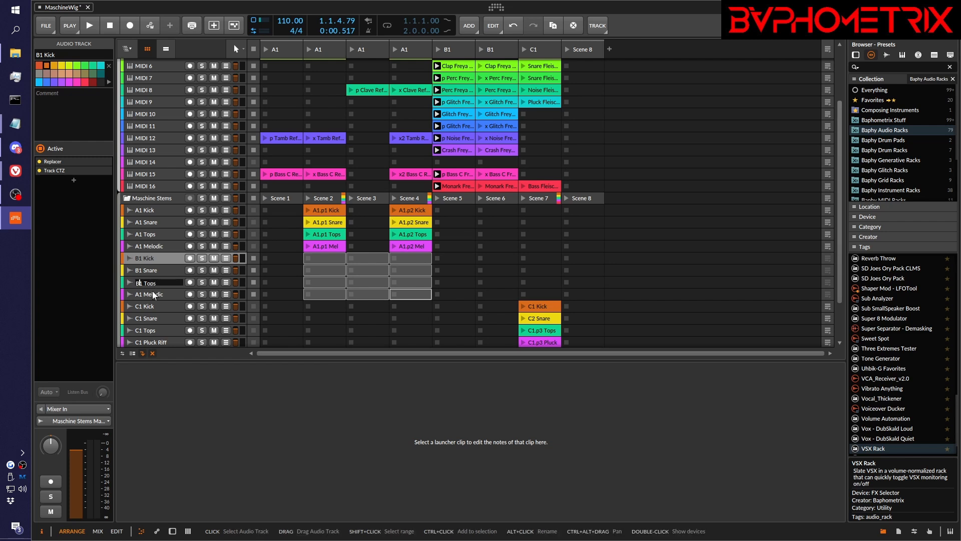
key("Return")
left_click(145, 293, "alt")
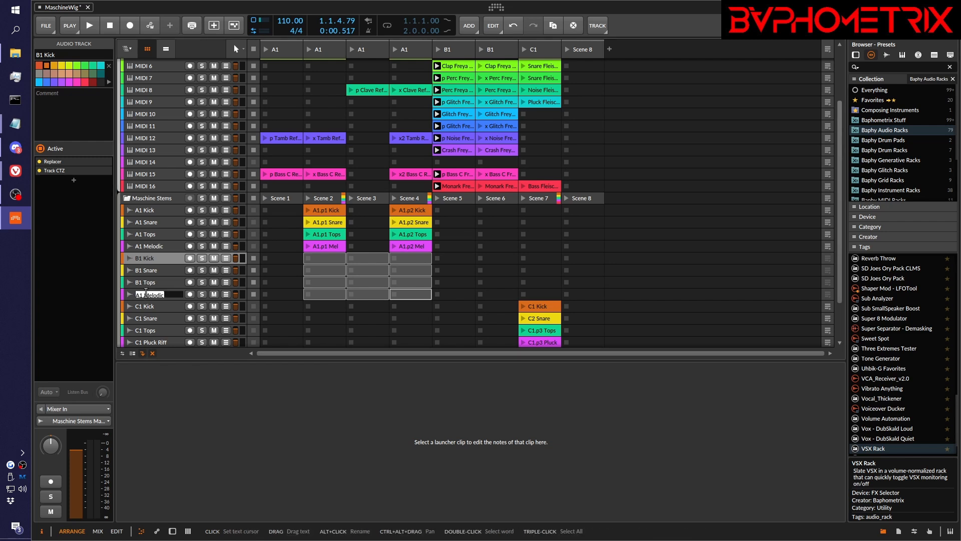
key("Home")
key("shift+Right")
type("B")
key("Return")
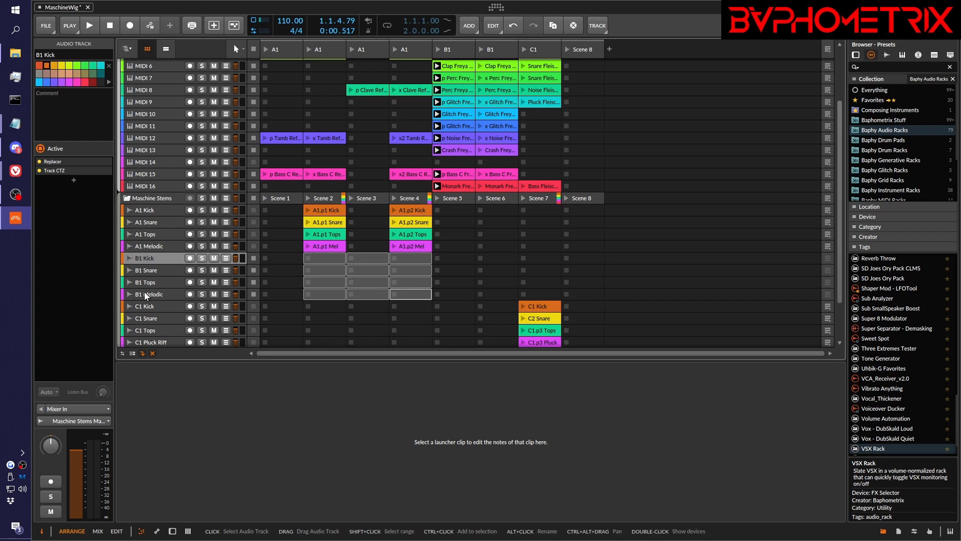
- Delete the Replacer device from the B1 Kick and B1 Snare tracks, leaving the Track CTZ rack in place
left_click(465, 258)
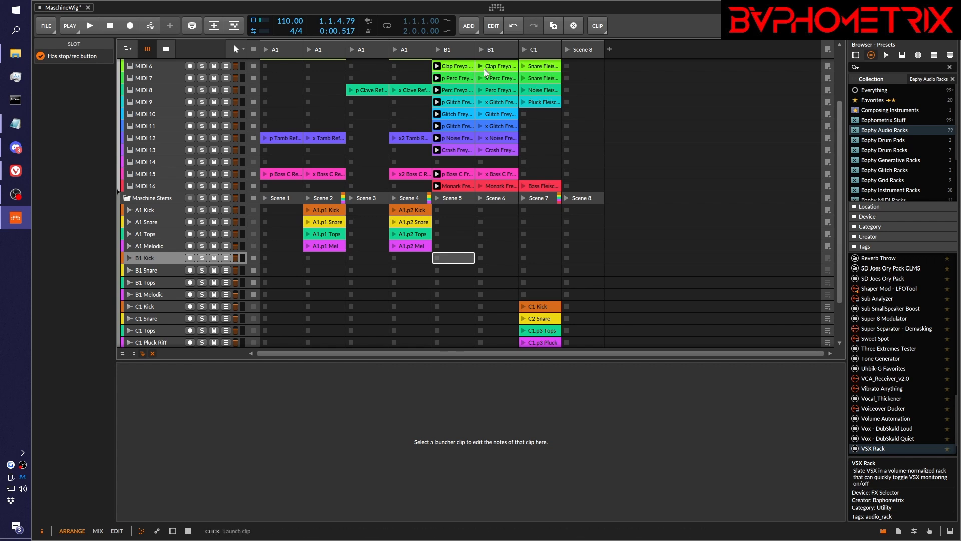
left_click(152, 259)
double_click(152, 259)
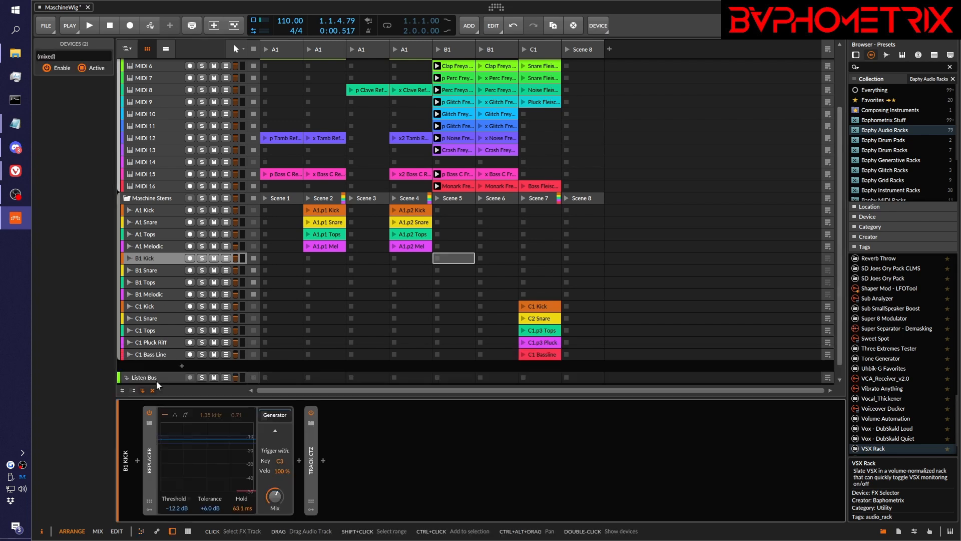
left_click(154, 457)
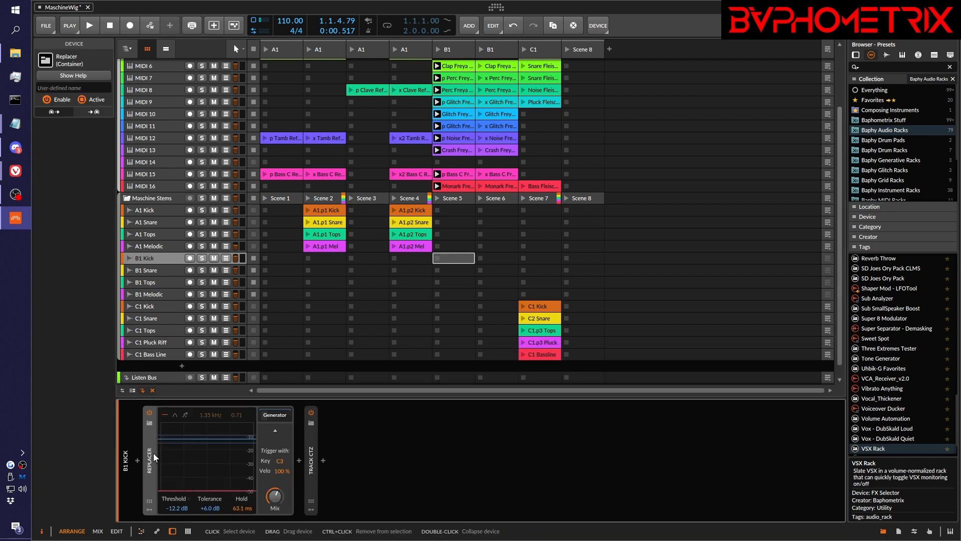
left_click(173, 271)
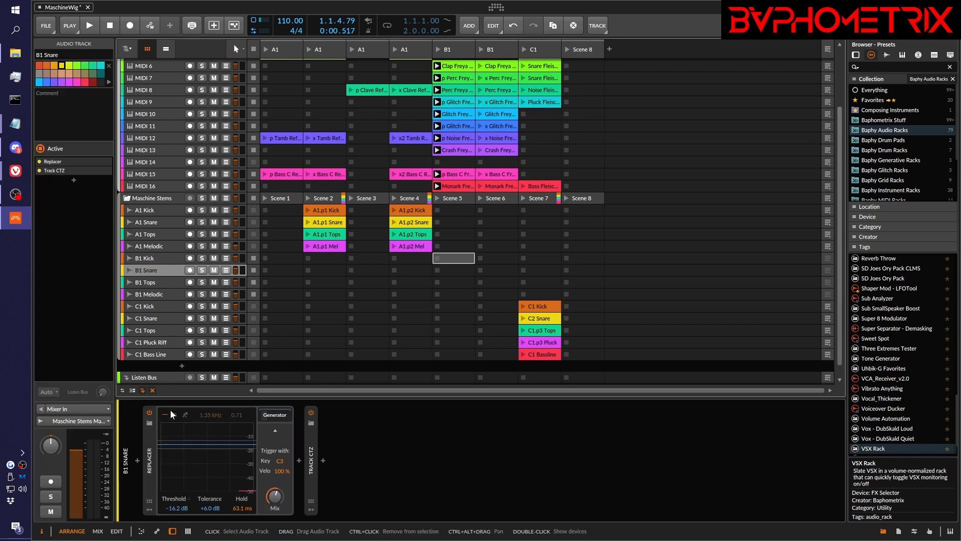
left_click(150, 460)
key("Delete")
key("Delete")
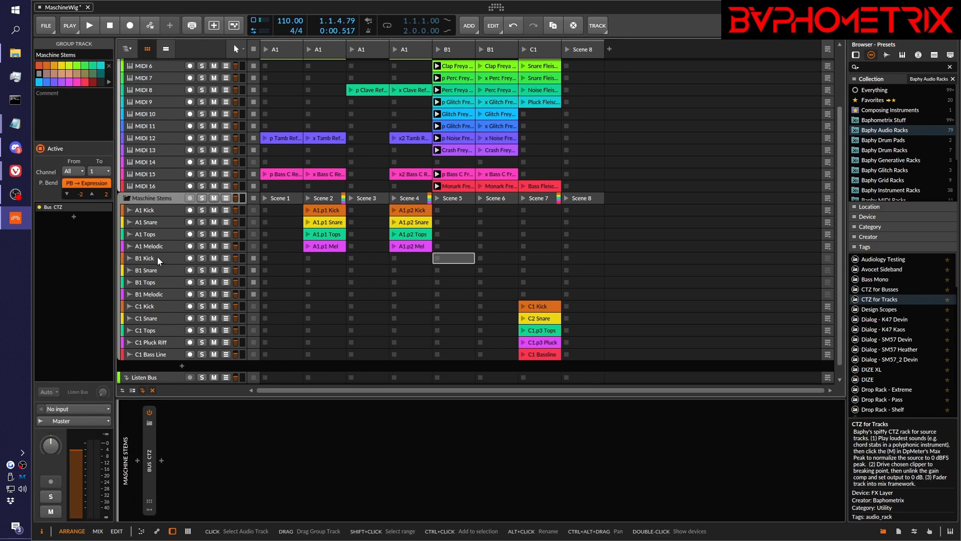
left_click(158, 260)
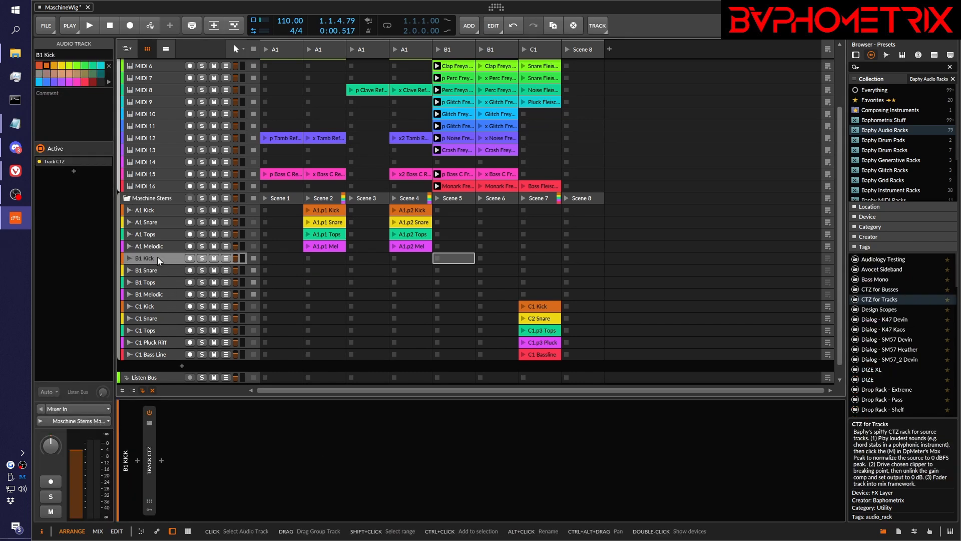
- Check the device chains on the B1 Snare, B1 Tops and B1 Melodic tracks
left_click(157, 271)
left_click(154, 283)
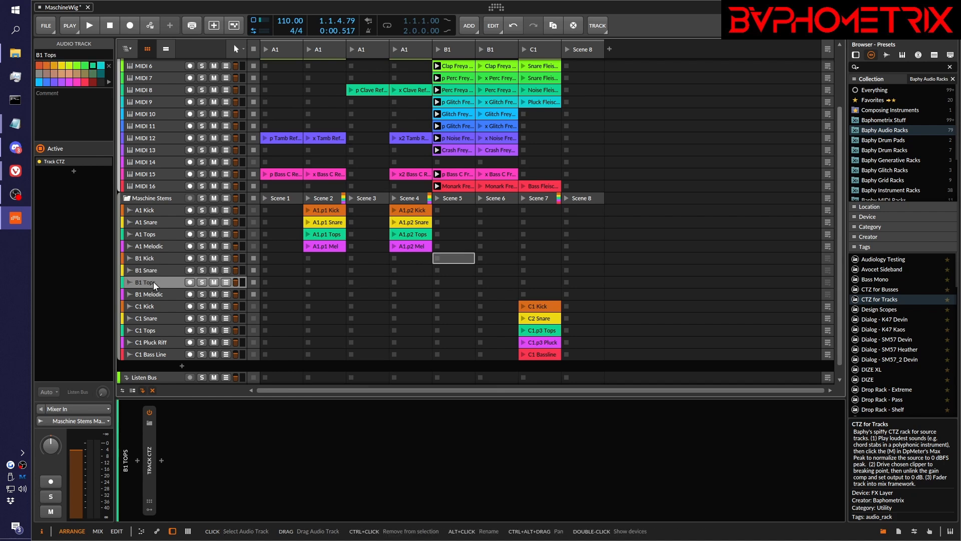
left_click(155, 295)
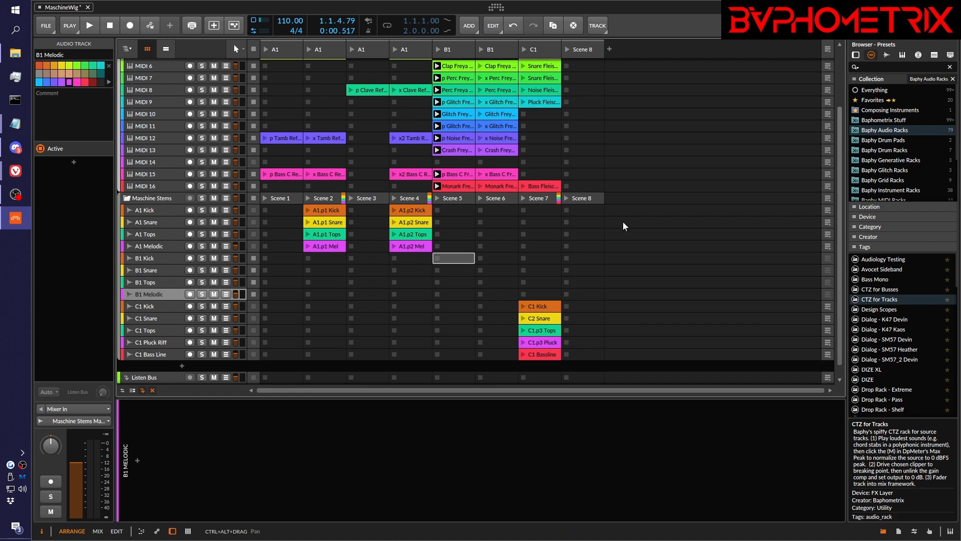
- Show the arranger beside the clip launcher and place the expanded second B1.p4 scene at bar 1 of the timeline
scroll(620, 250, "up", 3)
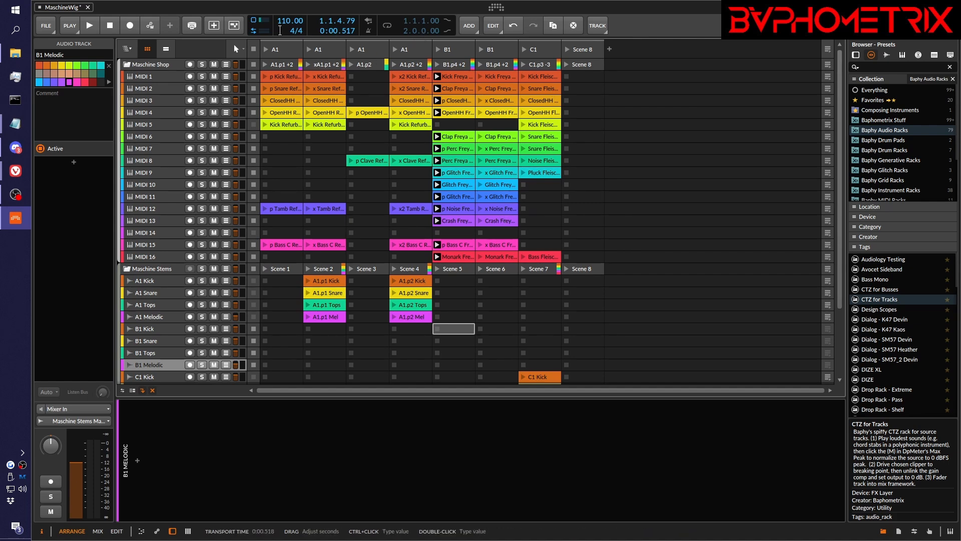
left_click(166, 49)
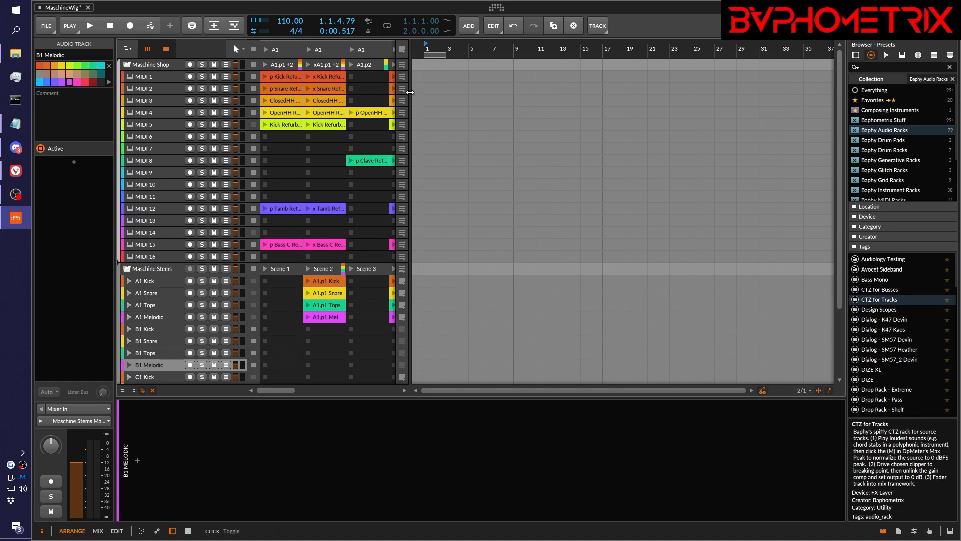
scroll(344, 176, "right", 4)
scroll(344, 175, "right", 2)
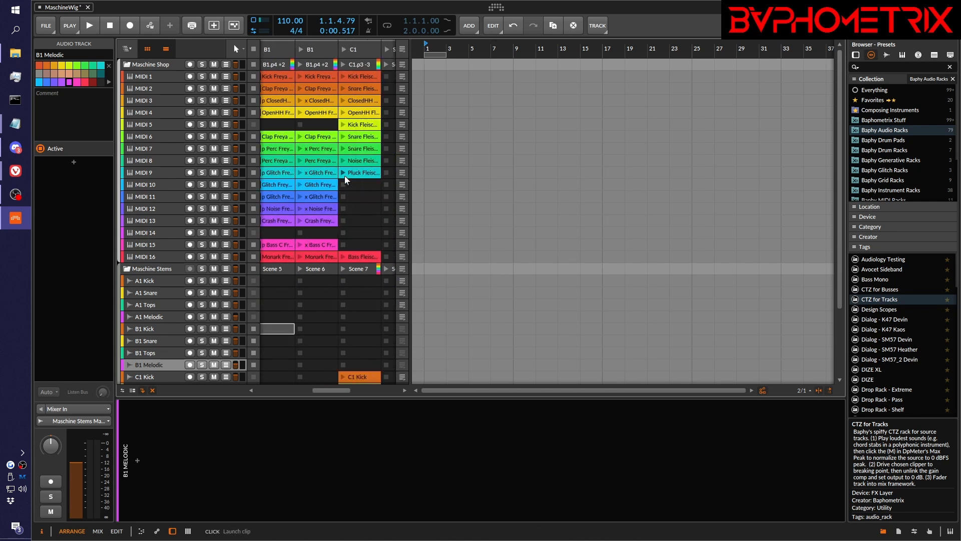
left_click(314, 65)
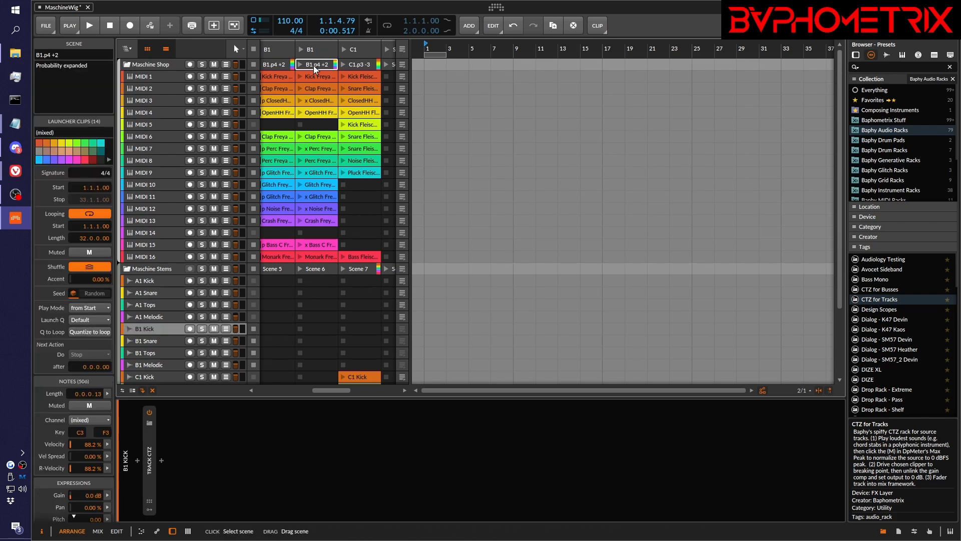
mouse_move(313, 65)
left_mouse_down()
mouse_move(440, 69)
mouse_move(426, 68)
left_mouse_up()
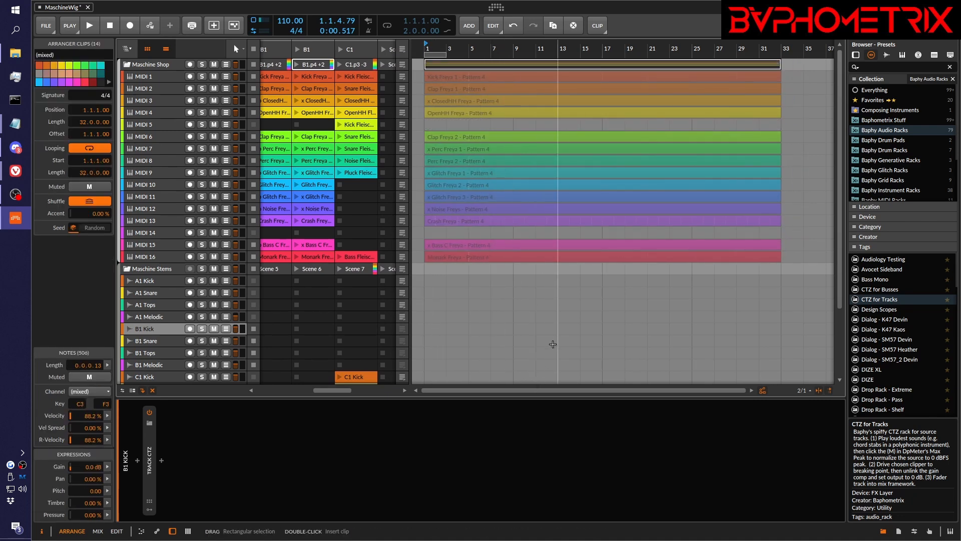
- Switch all tracks from launcher playback back to arranger playback
left_click(557, 341)
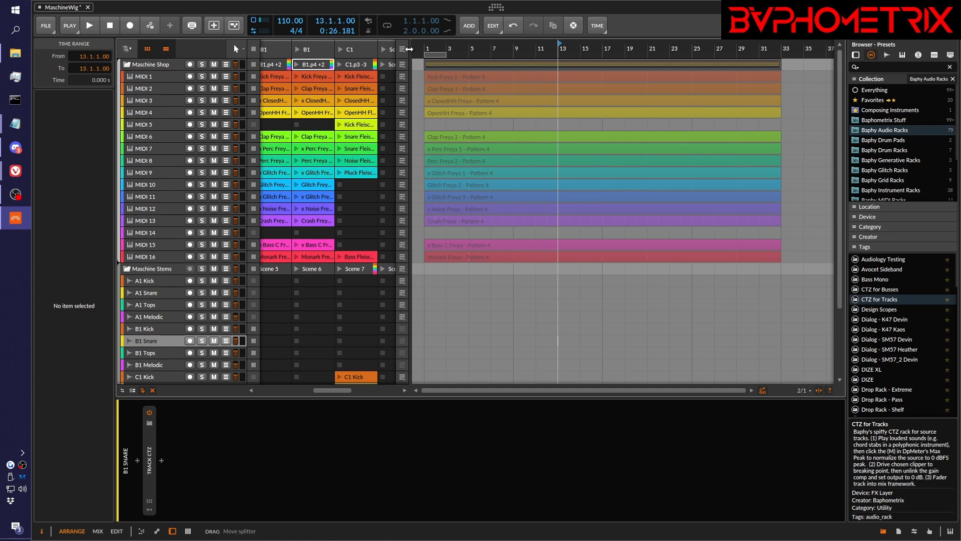
left_click(403, 53)
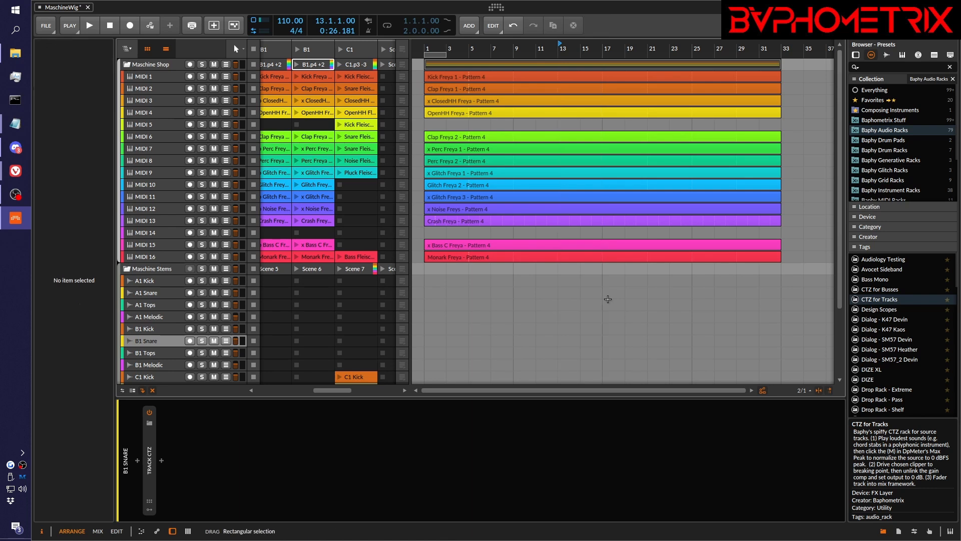
left_click(605, 304)
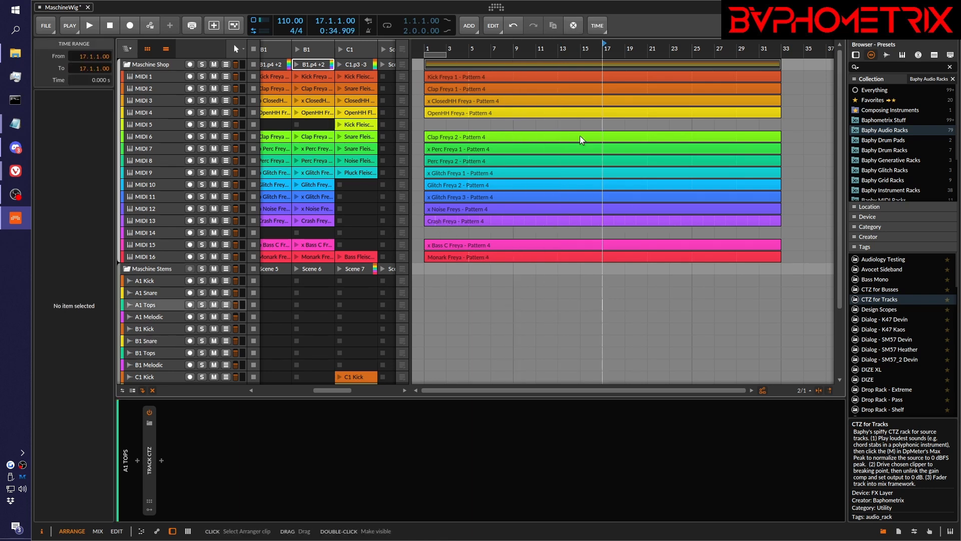
mouse_move(581, 48)
left_mouse_down()
mouse_move(602, 102)
mouse_move(604, 63)
mouse_move(581, 49)
left_mouse_up()
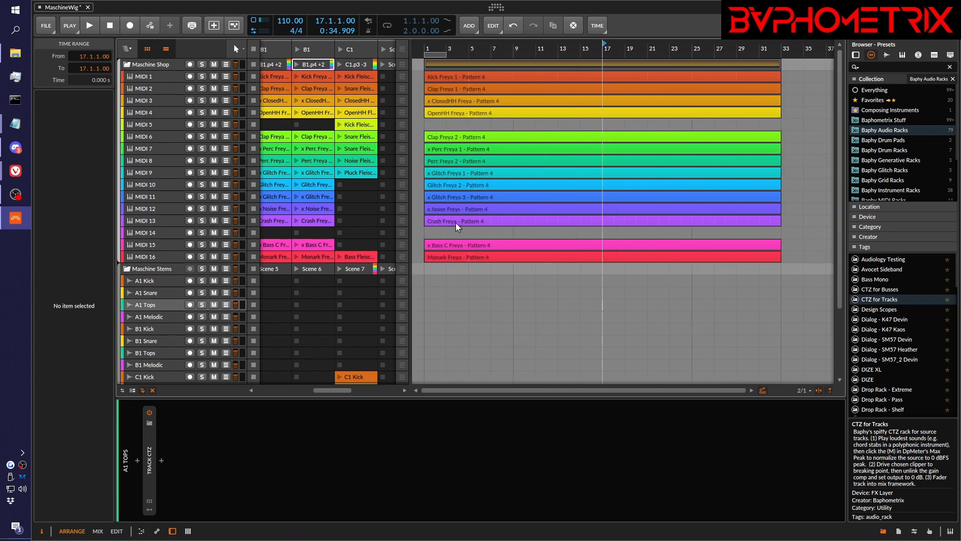
- Examine the note patterns in the Kick Freya 1 and Clap Freya 1 pattern 4 clips on the timeline
left_click(134, 390)
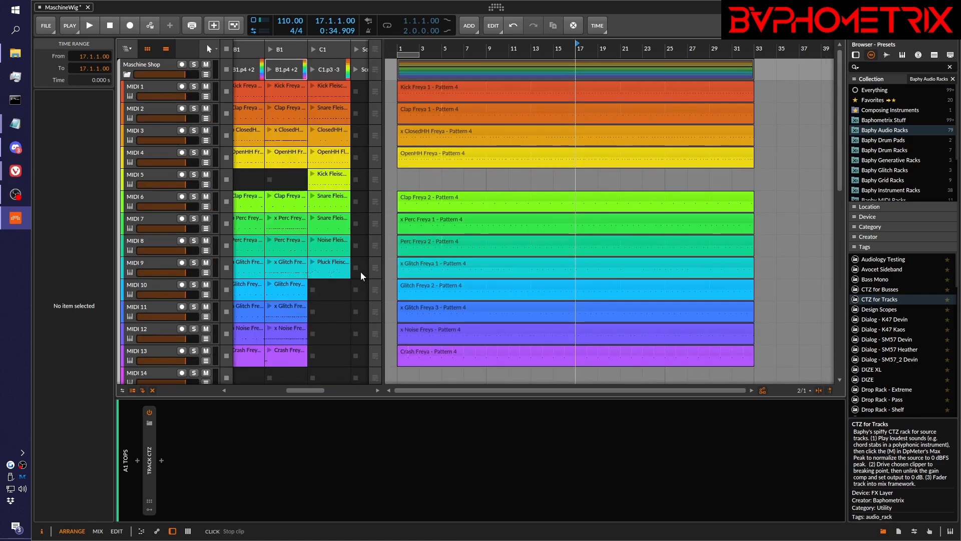
double_click(433, 90)
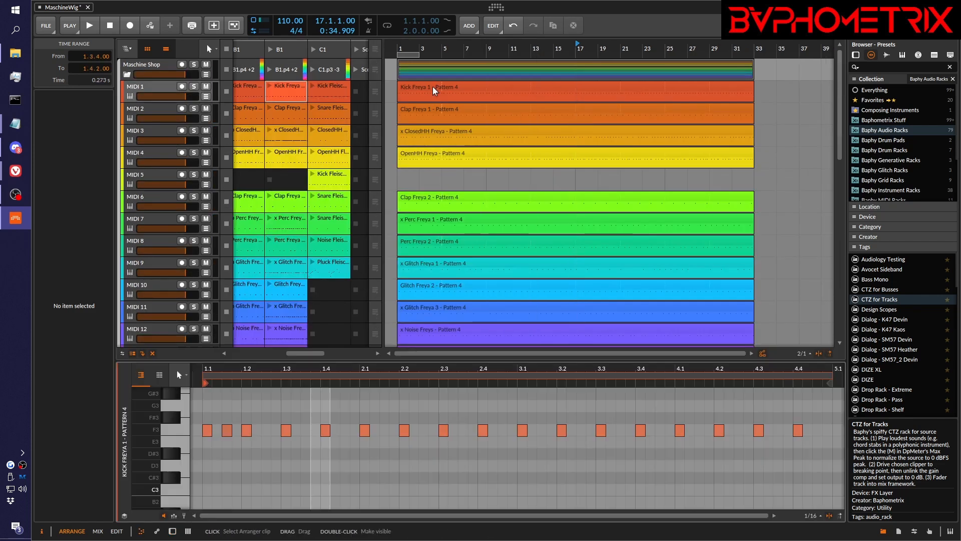
left_click(435, 90)
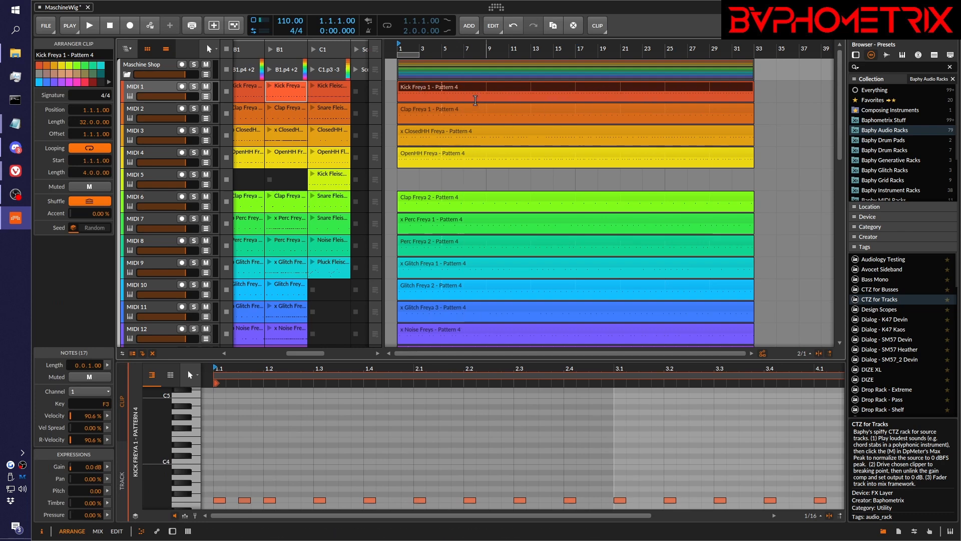
left_click(440, 110)
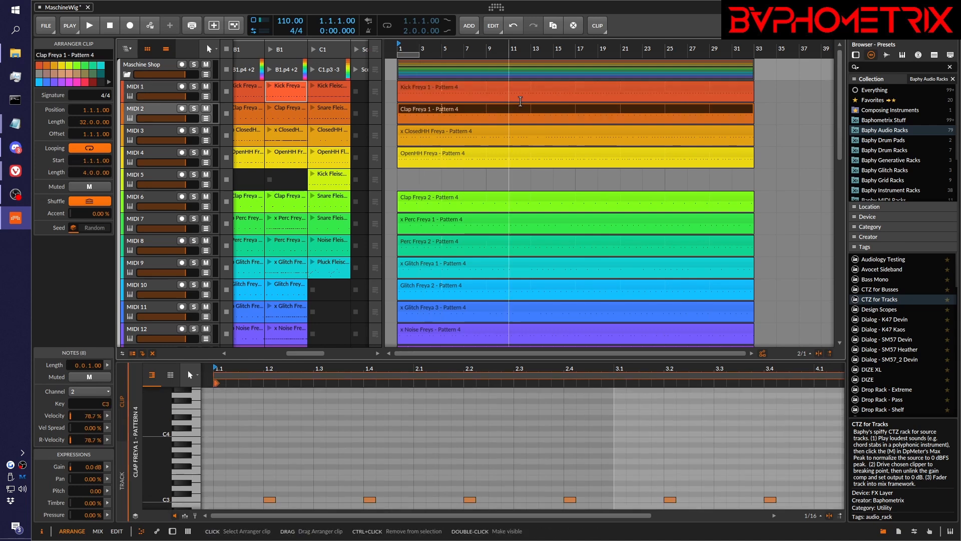
left_click(451, 136)
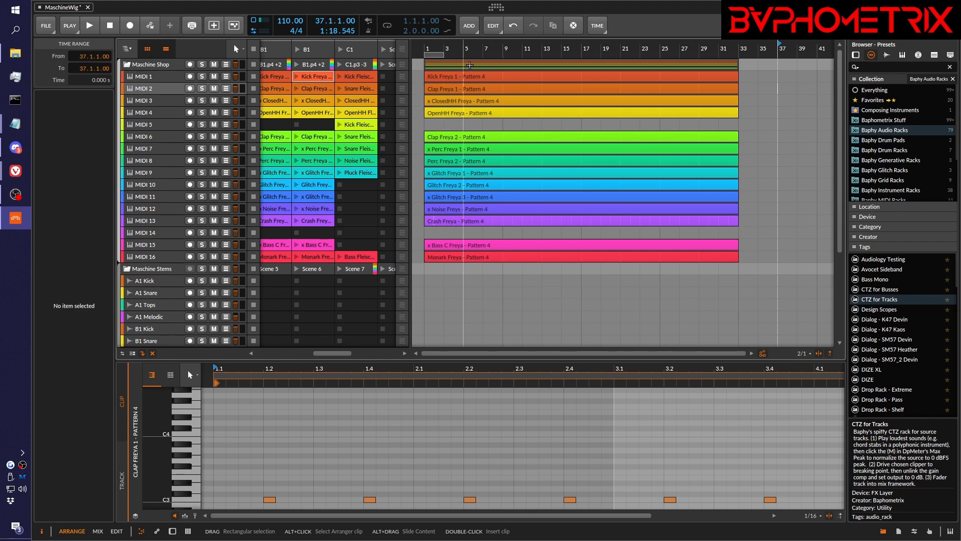
left_click(598, 66)
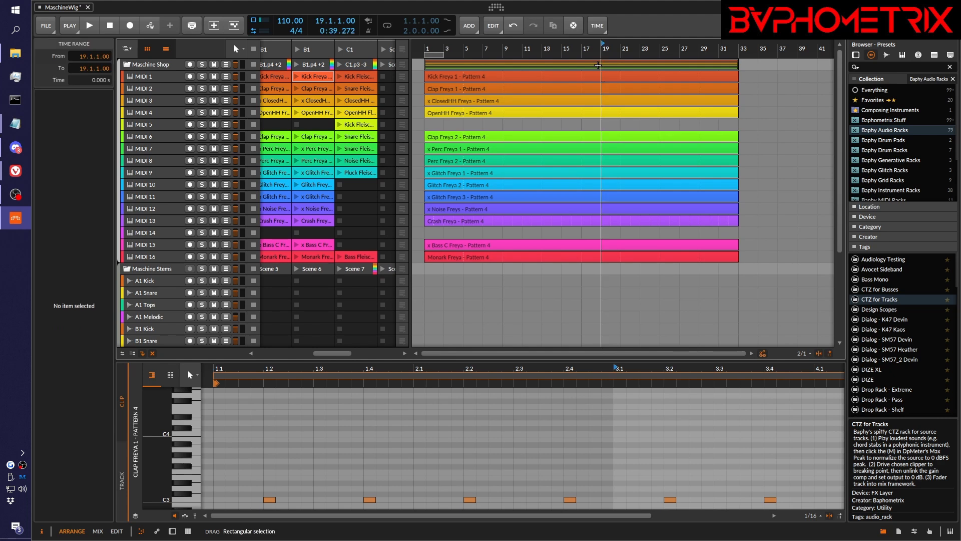
left_click(560, 63)
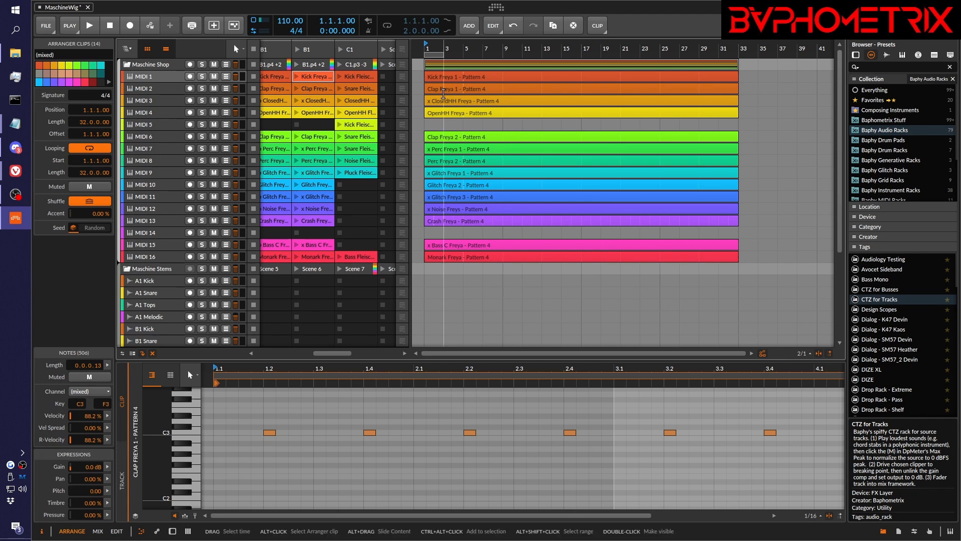
left_click(488, 76)
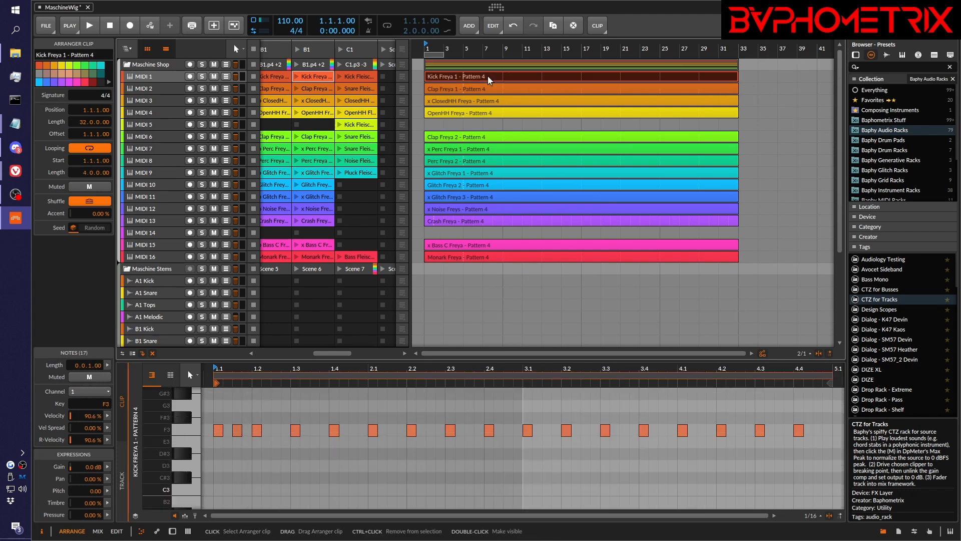
left_click(441, 88)
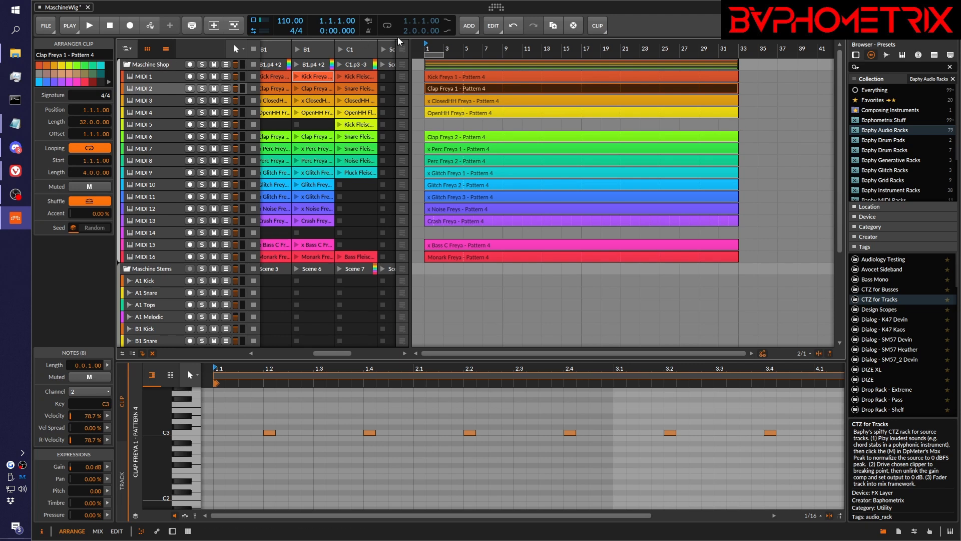
- Bounce the Maschine Shop group from bar 1 to bar 35 to a new audio track, pre-fader at 32-bit floating-point
left_click(499, 62)
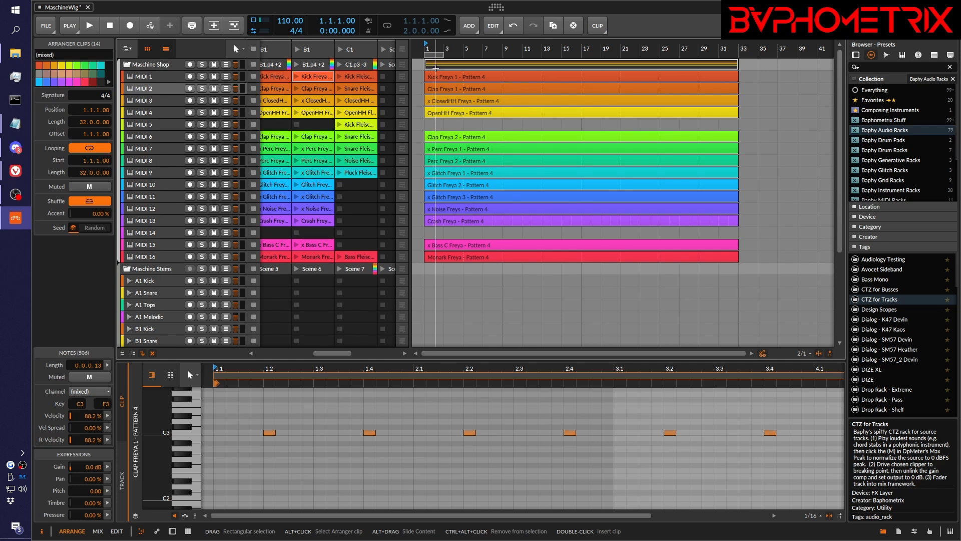
left_click_drag(426, 64, 760, 56)
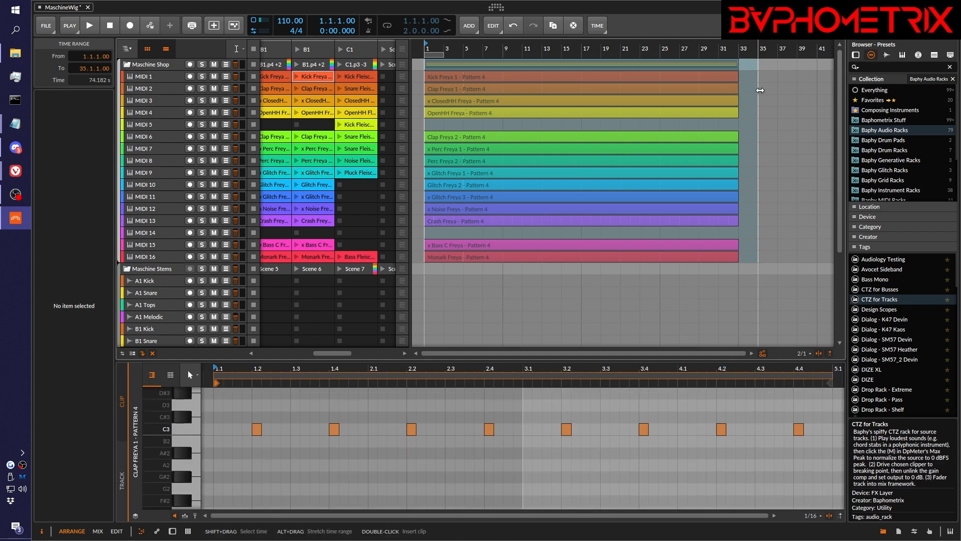
key("ctrl+b")
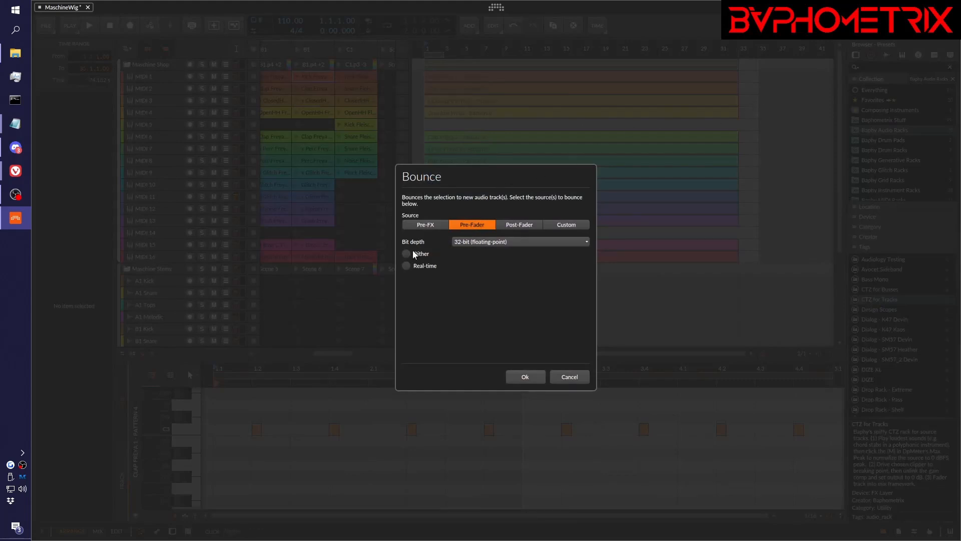
left_click(533, 377)
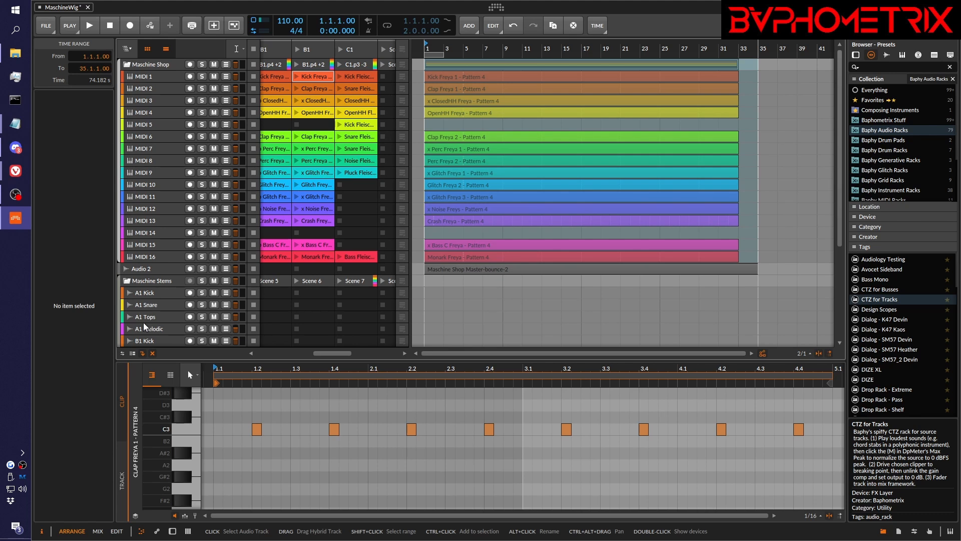
- Examine the tail of the bounced group audio past bar 33 on the Audio 2 track in the arranger
left_click(133, 353)
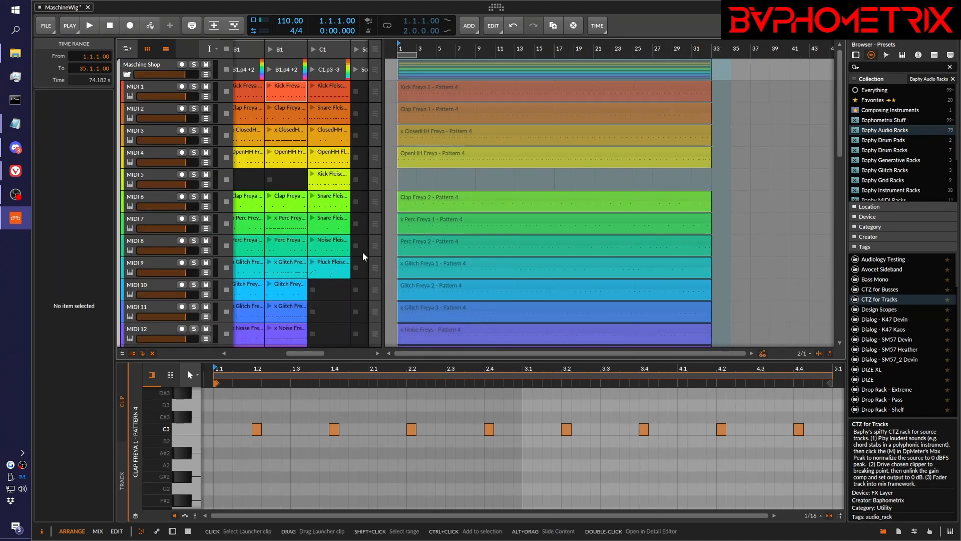
scroll(463, 225, "down", 10)
scroll(464, 228, "up", 10)
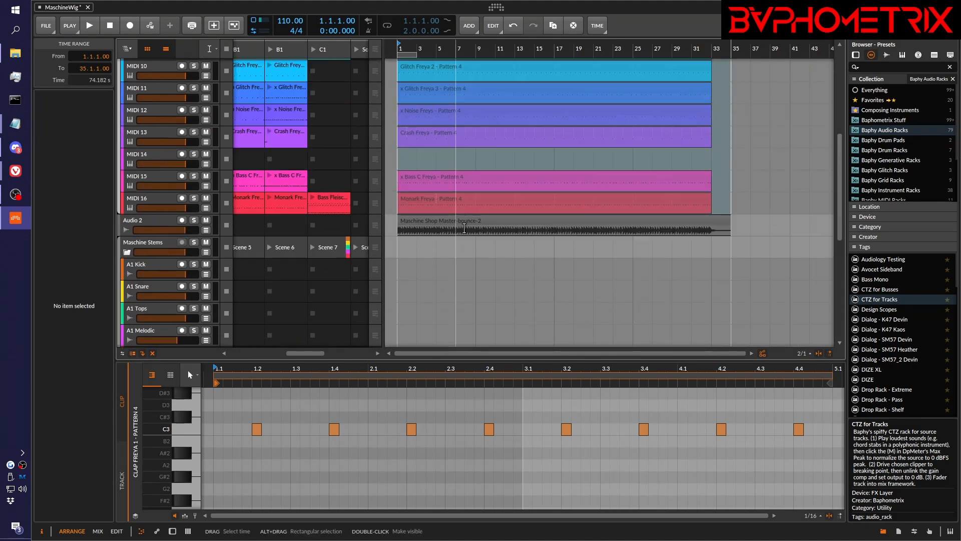
left_click(751, 237)
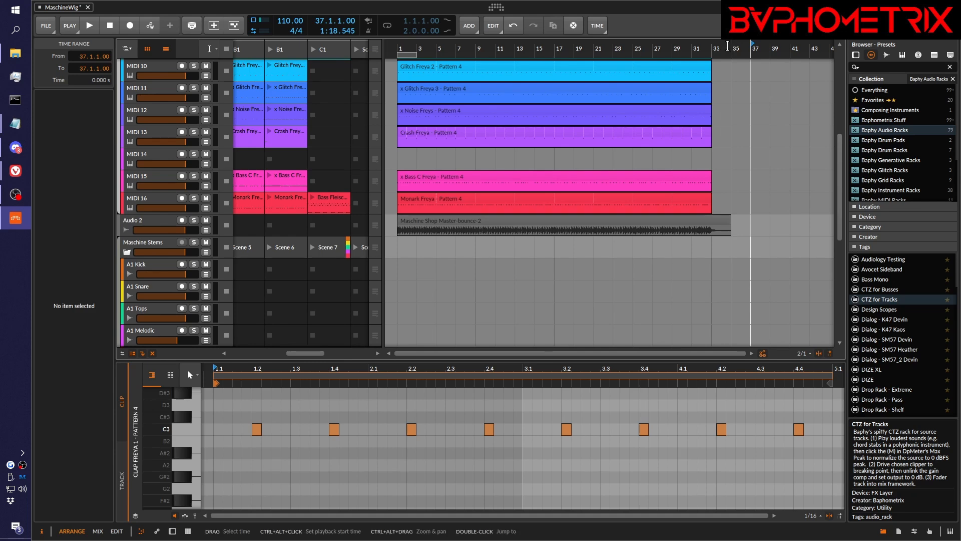
left_click_drag(734, 49, 835, 52)
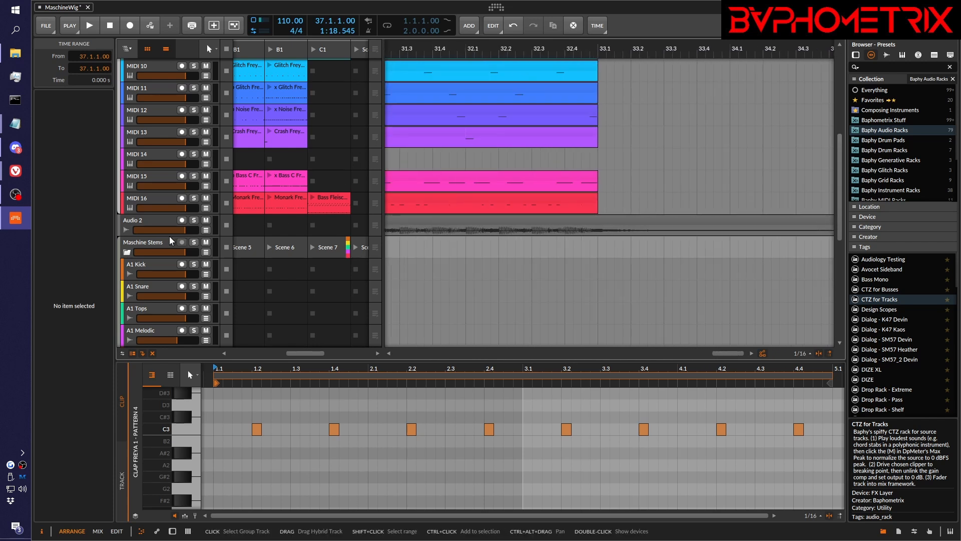
mouse_move(155, 235)
left_mouse_down()
mouse_move(155, 263)
mouse_move(155, 254)
left_mouse_up()
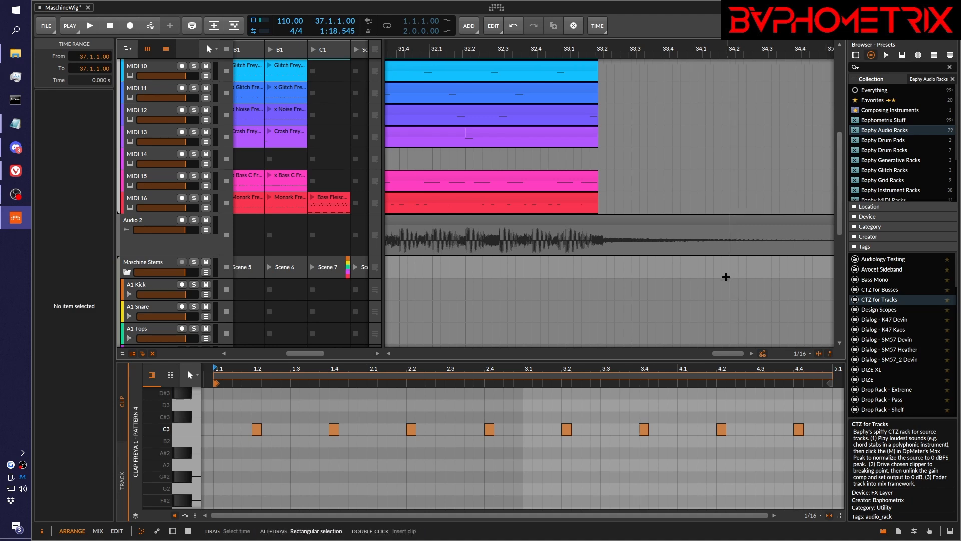
scroll(726, 277, "right", 3)
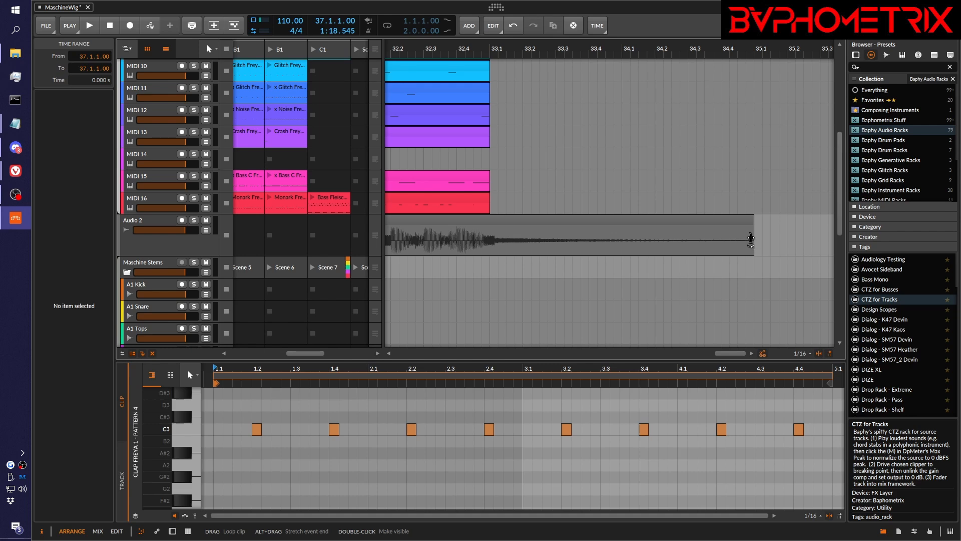
- Inspect the bounced clip's full waveform and its ending between bars 33 and 35 in the audio editor
left_click(635, 220)
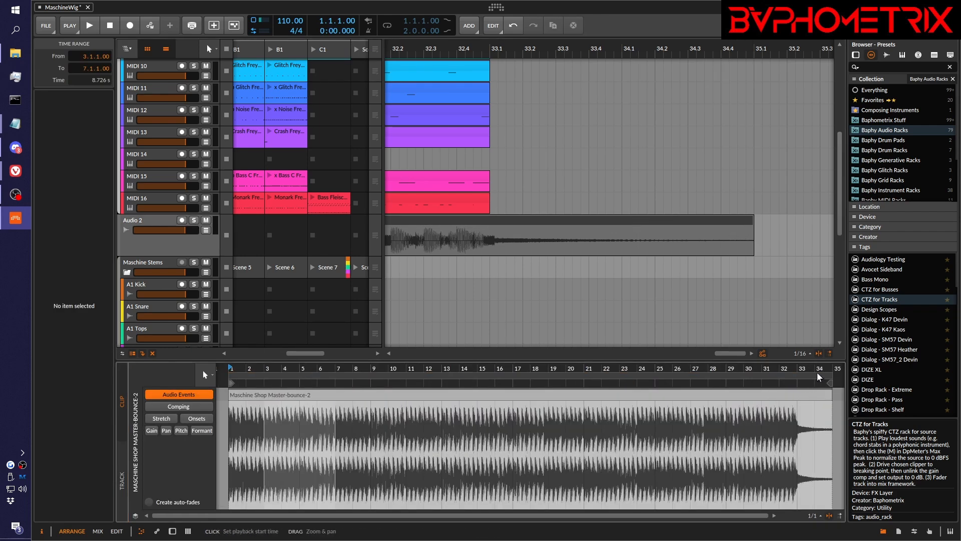
left_click_drag(825, 370, 721, 407)
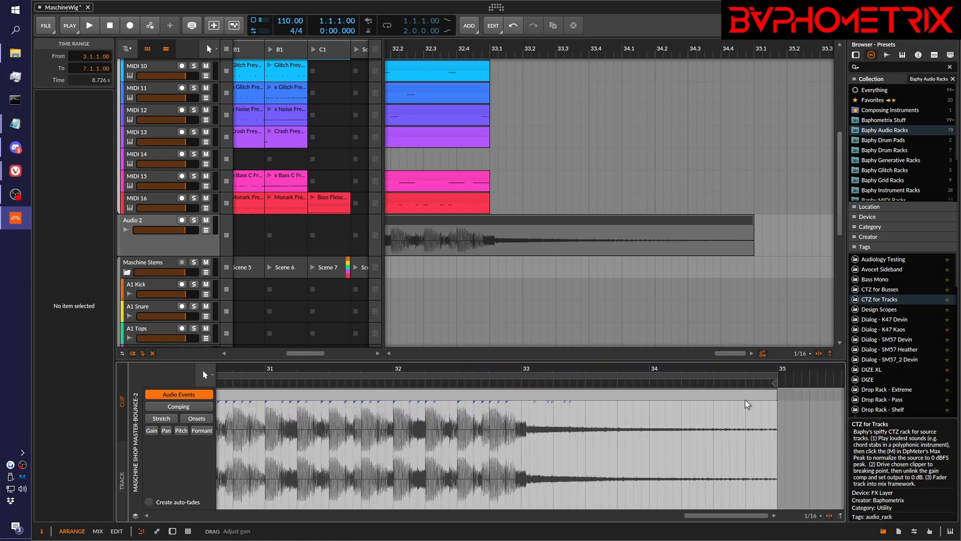
left_click_drag(557, 371, 750, 320)
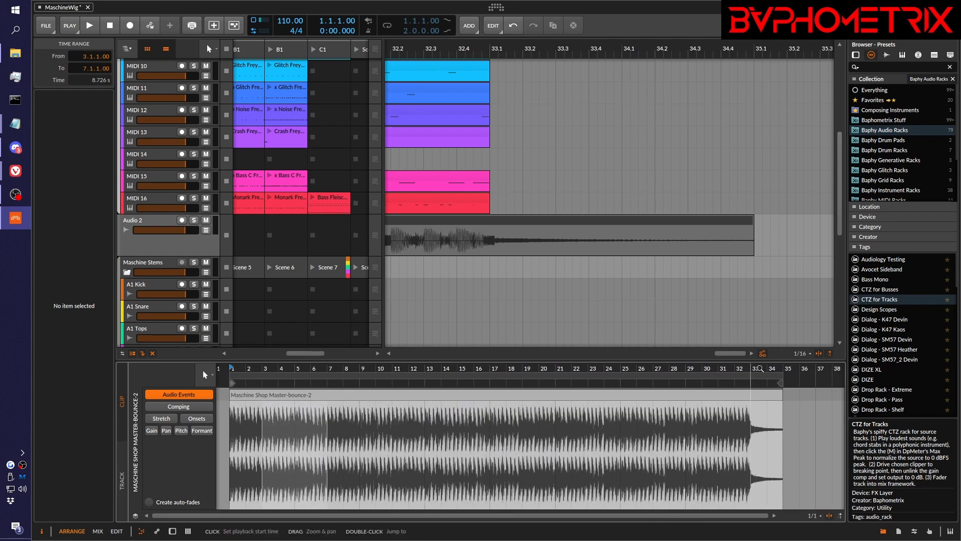
left_click(461, 224)
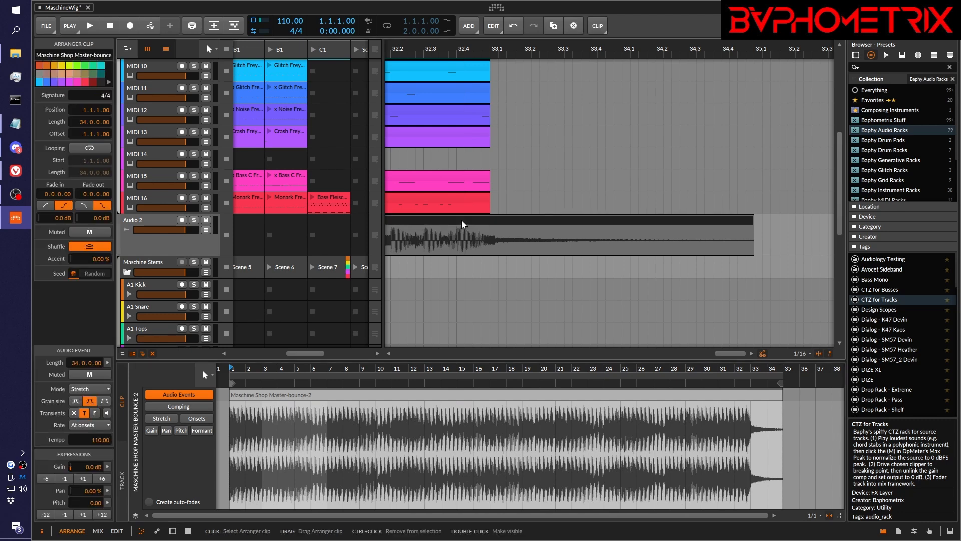
- Delete the Audio 2 track holding the full group bounce and switch the arranger tracks to the compact row height
left_click(163, 224)
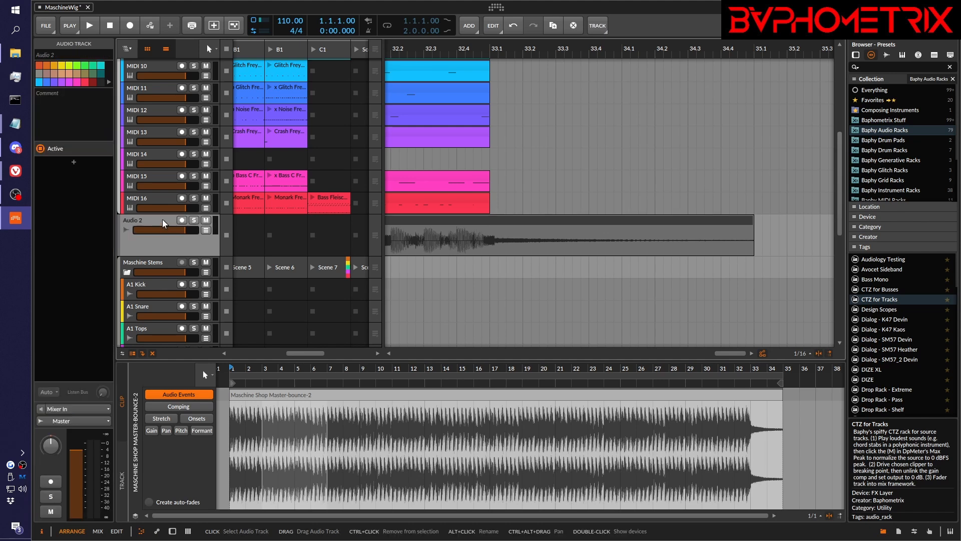
key("Delete")
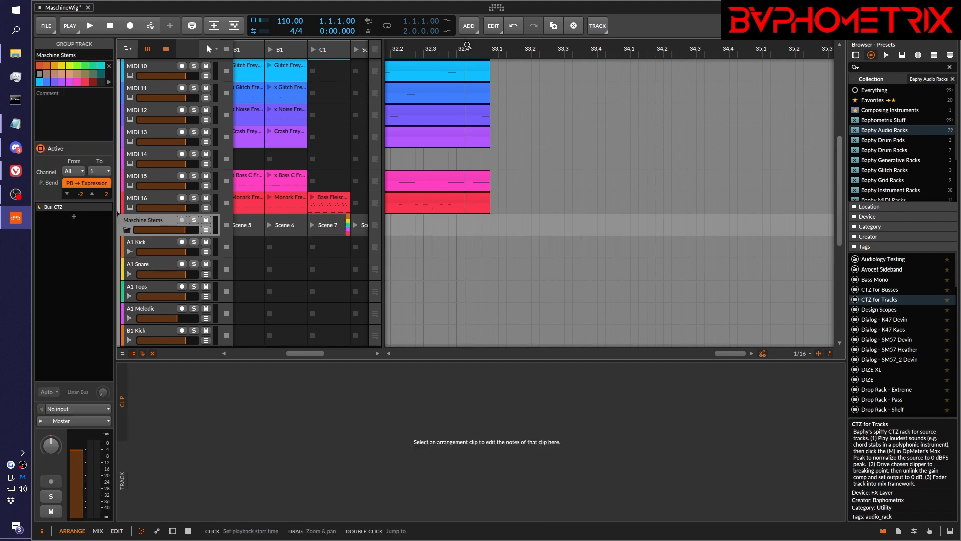
key("Home")
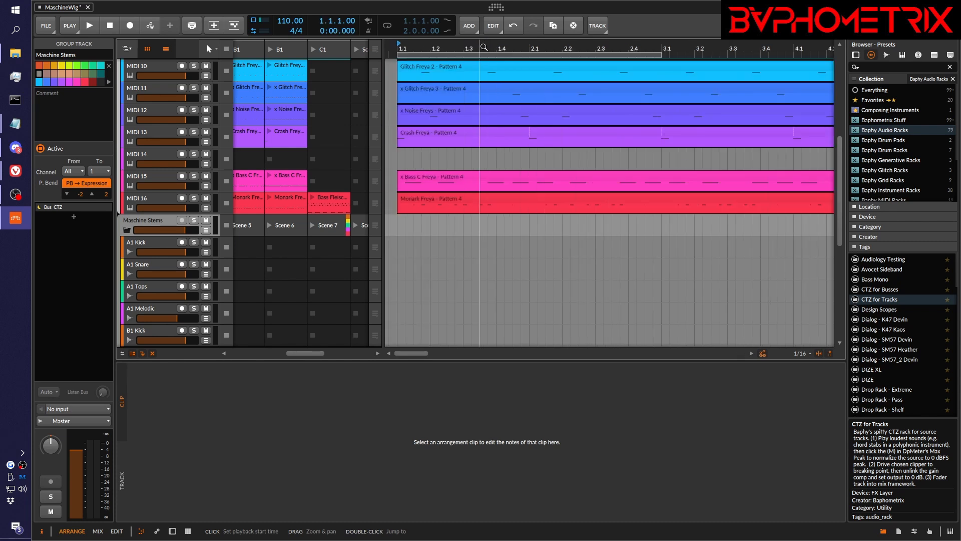
double_click(470, 66)
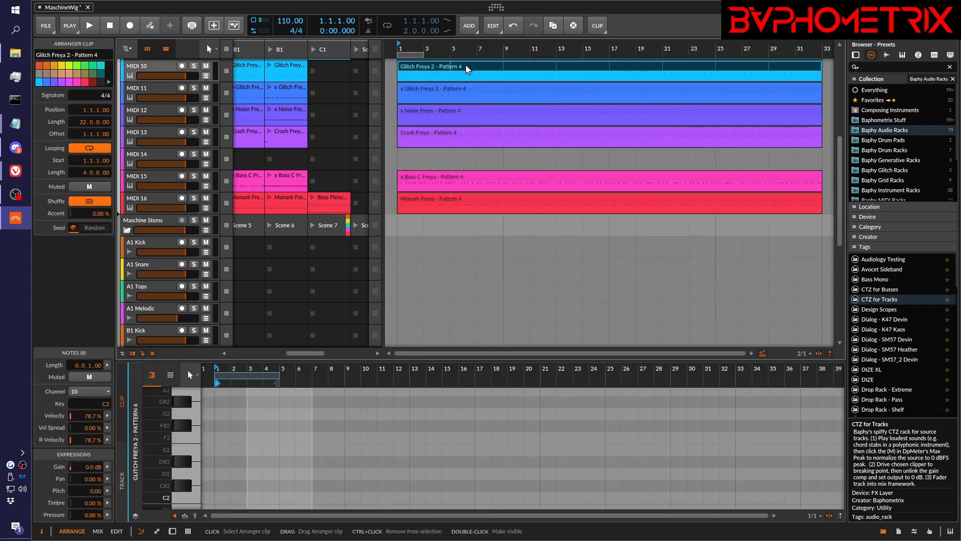
scroll(479, 75, "up", 5)
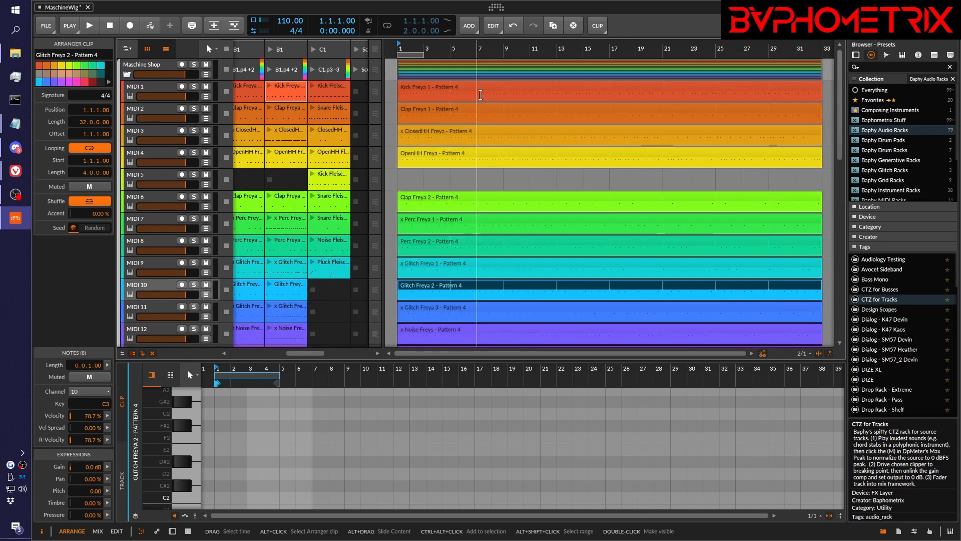
left_click(132, 354)
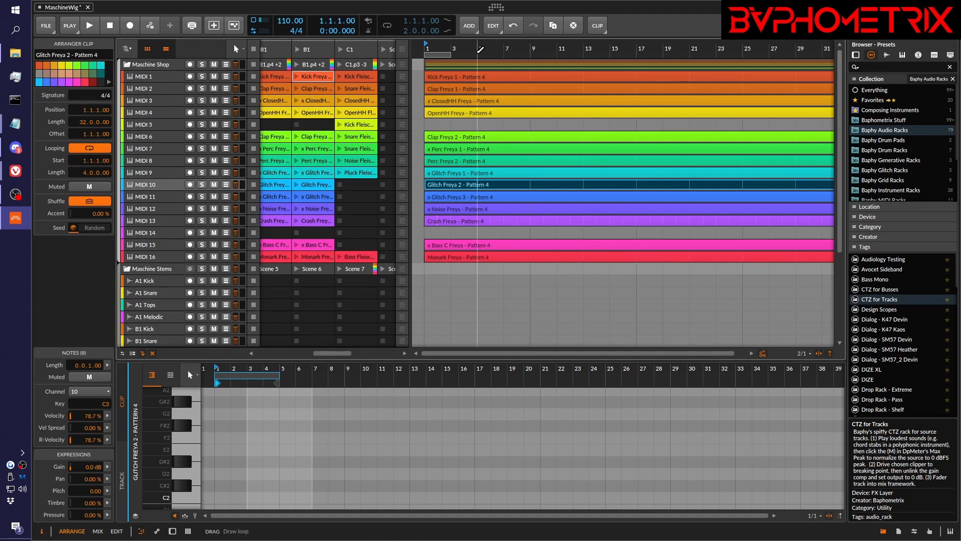
- Mute every pattern 4 clip in the arranger except the Kick Freya 1 clip
left_click(450, 67)
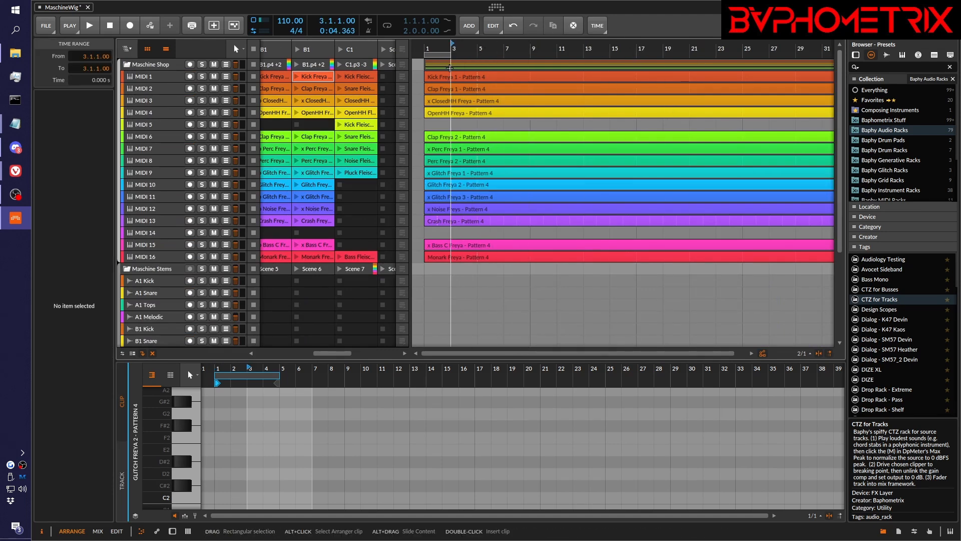
left_click(447, 74)
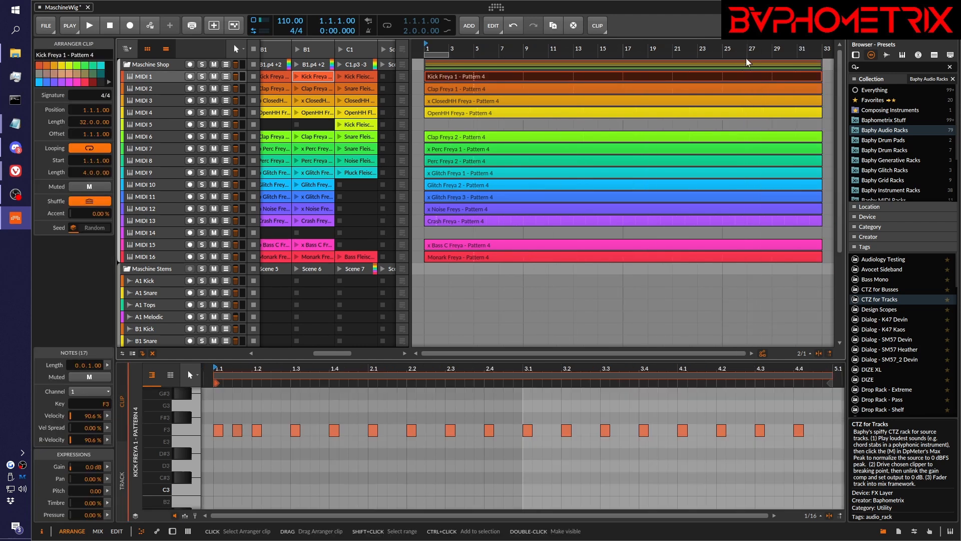
left_click_drag(744, 47, 741, 68)
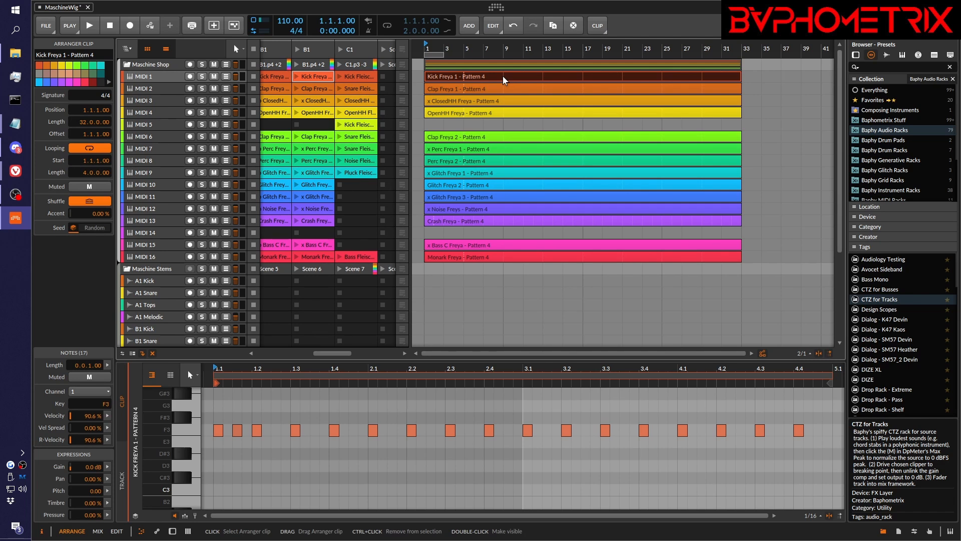
key("ctrl+a")
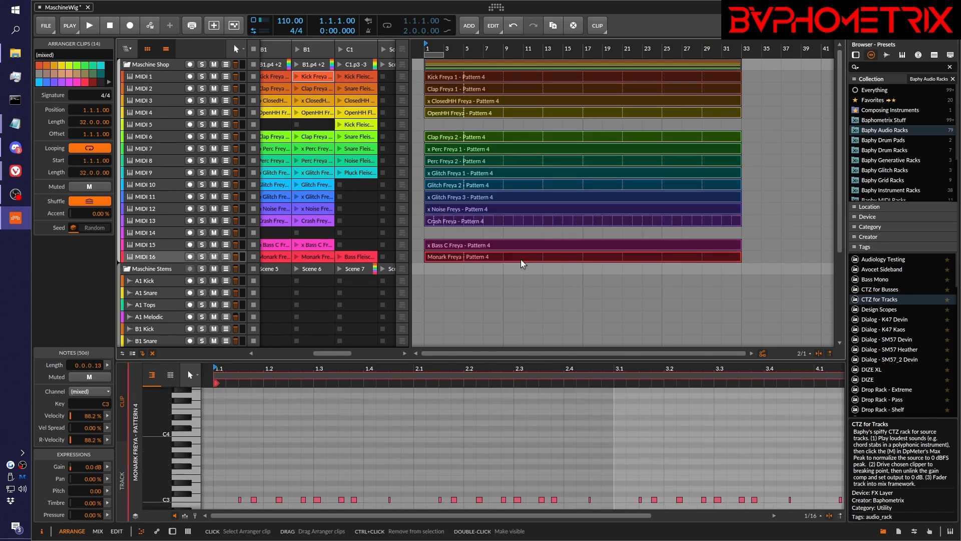
key("alt+m")
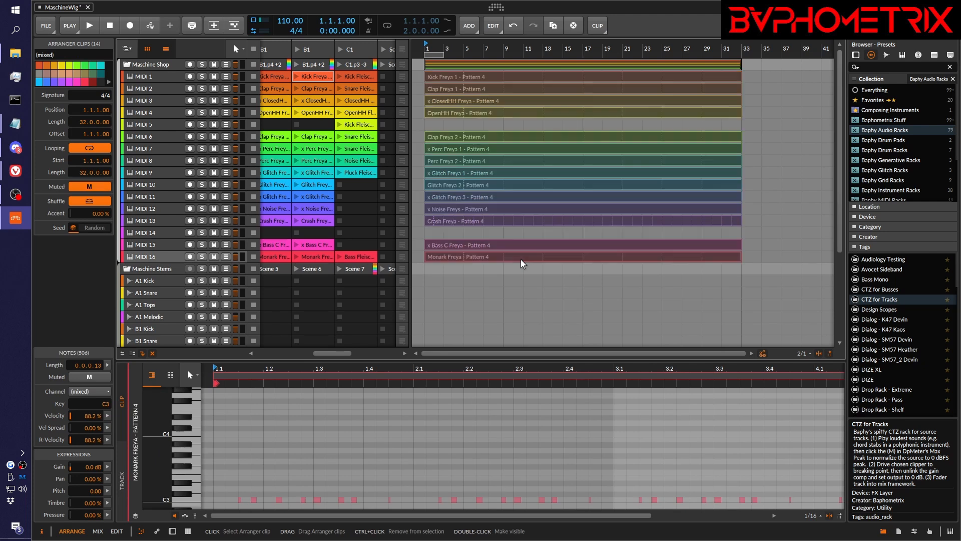
left_click(504, 77)
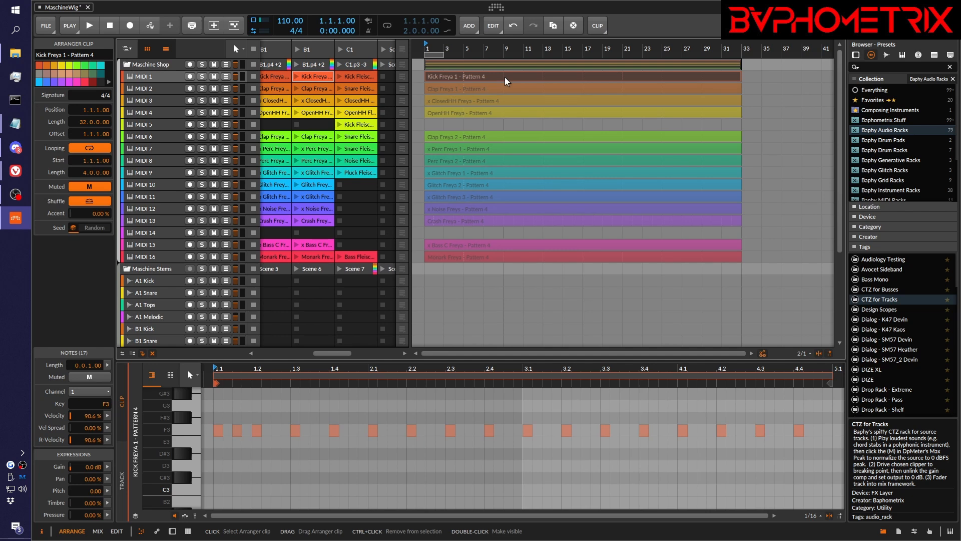
key("alt+m")
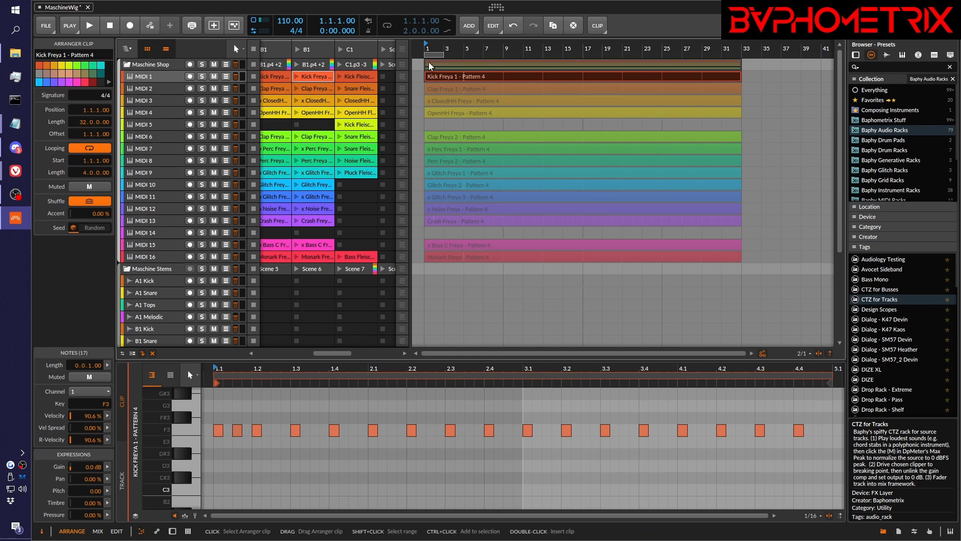
- Bounce the Maschine Shop group from bar 1 to bar 37 to a new audio track with only the kick clip active
left_click_drag(424, 61, 777, 64)
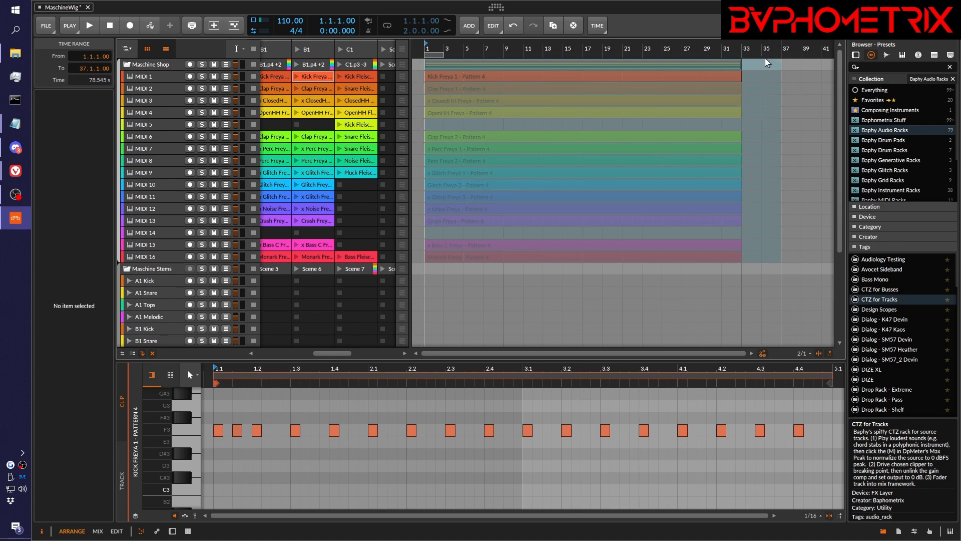
key("ctrl+b")
key("Return")
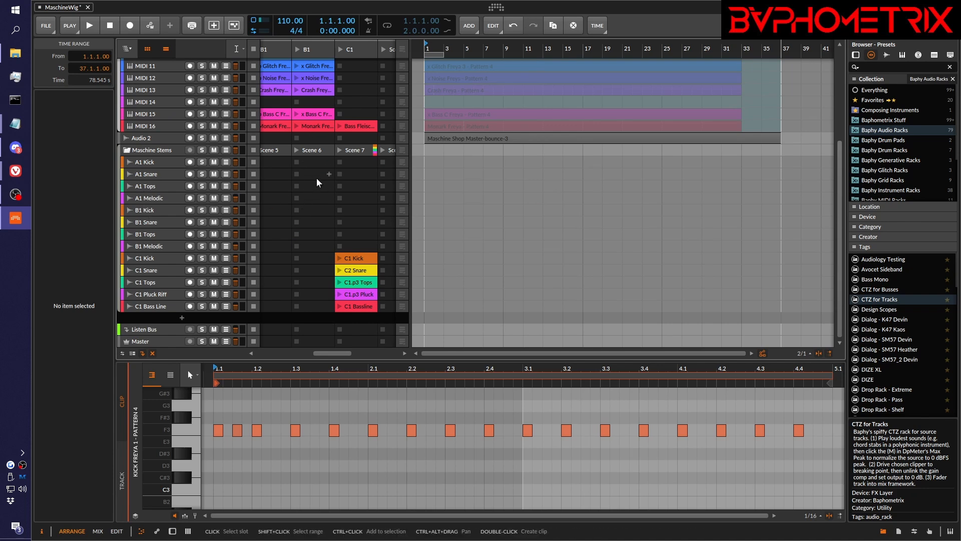
- Place the bounced kick audio clip in the B1 Kick track's launcher slot for Scene 6
scroll(316, 178, "up", 5)
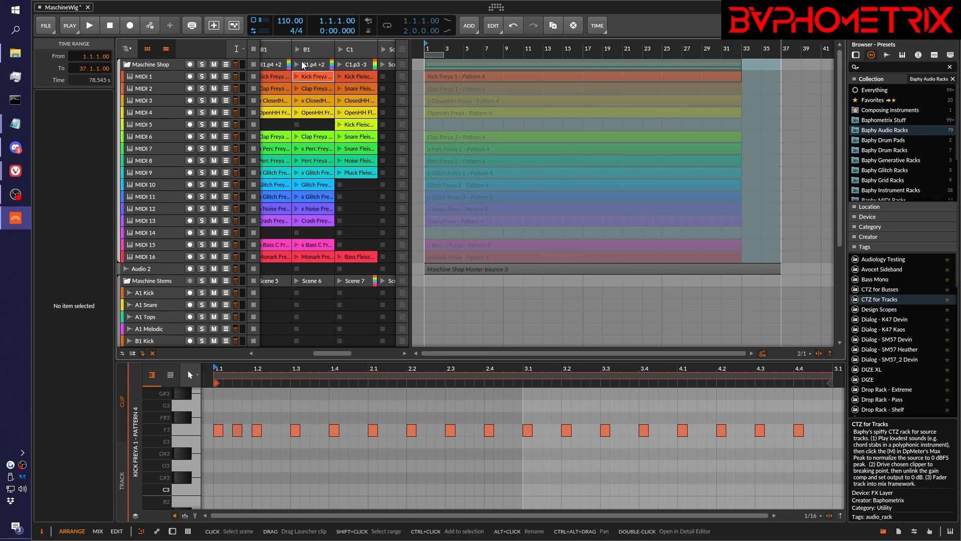
scroll(459, 140, "down", 3)
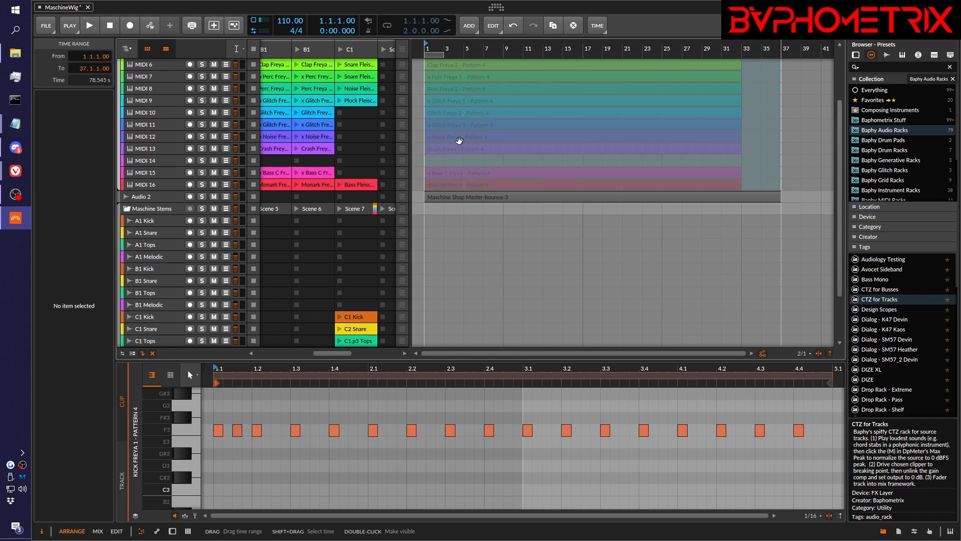
left_click(485, 196)
left_click_drag(484, 196, 309, 263)
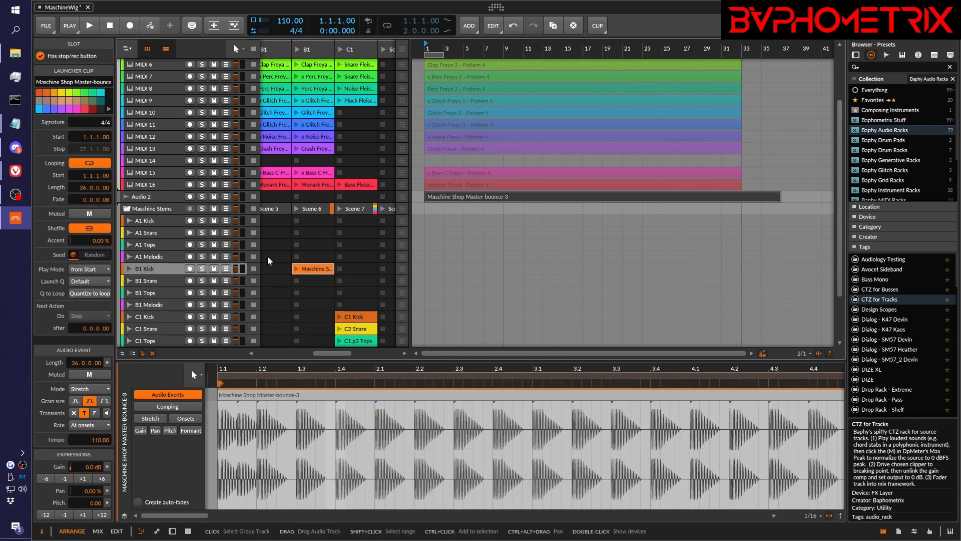
- Shorten the B1 Kick launcher clip's loop to 32 bars and move its stop point to bar 33
double_click(305, 269)
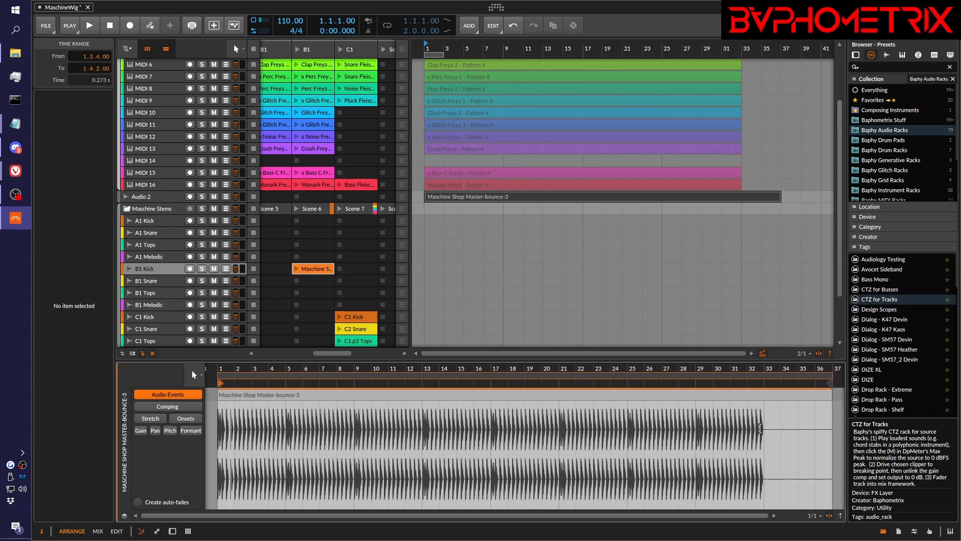
mouse_move(768, 368)
left_mouse_down()
mouse_move(755, 468)
mouse_move(774, 371)
mouse_move(754, 362)
left_mouse_up()
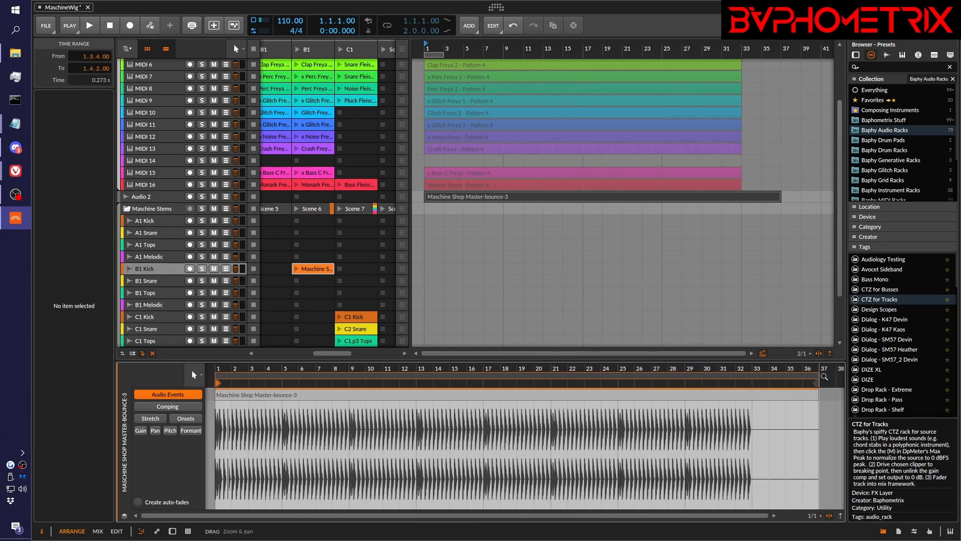
left_click_drag(817, 375, 750, 374)
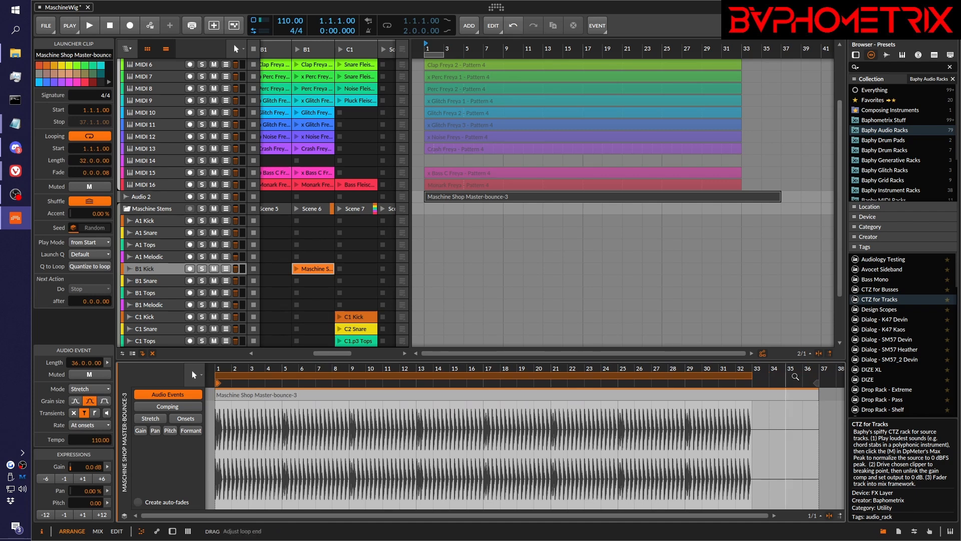
left_click_drag(816, 383, 768, 382)
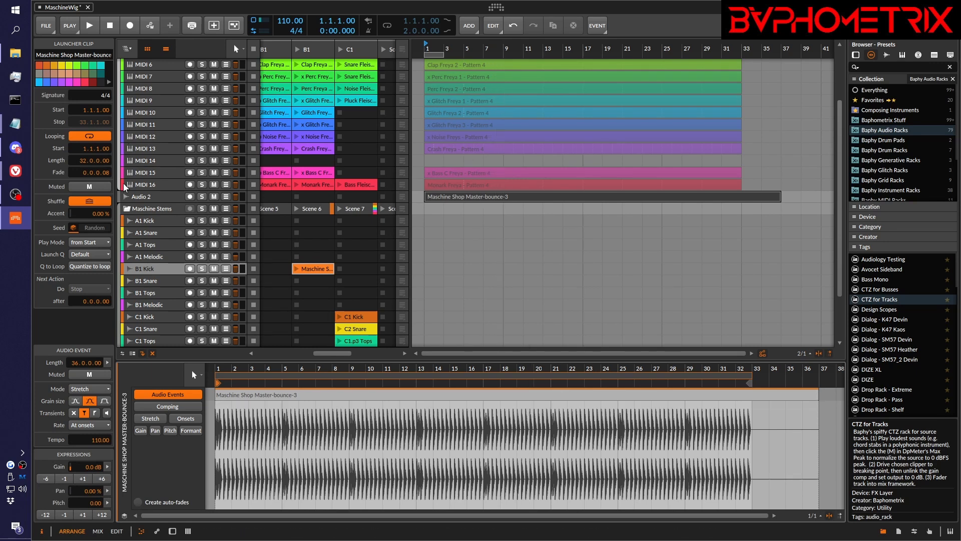
- Delete the Audio 2 track holding the kick bounce
left_click(141, 200)
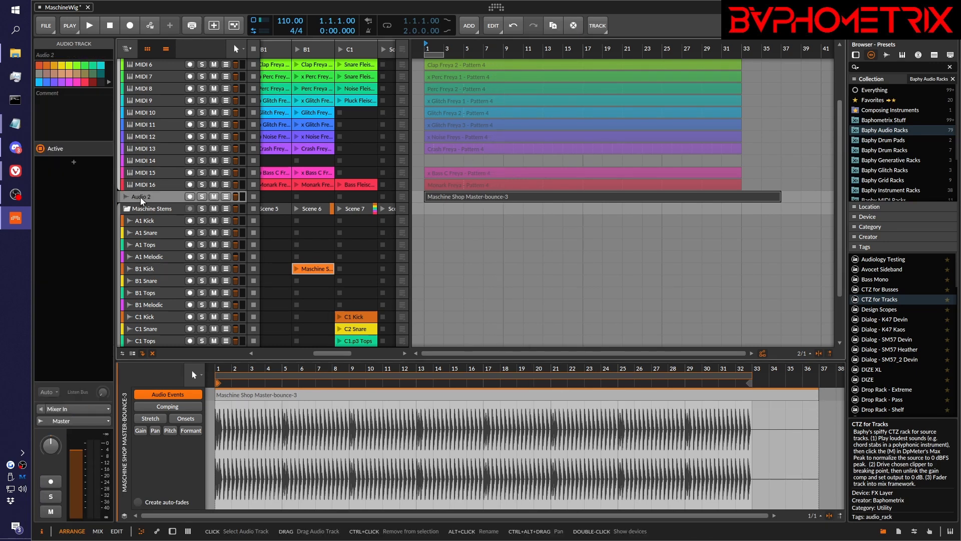
key("Delete")
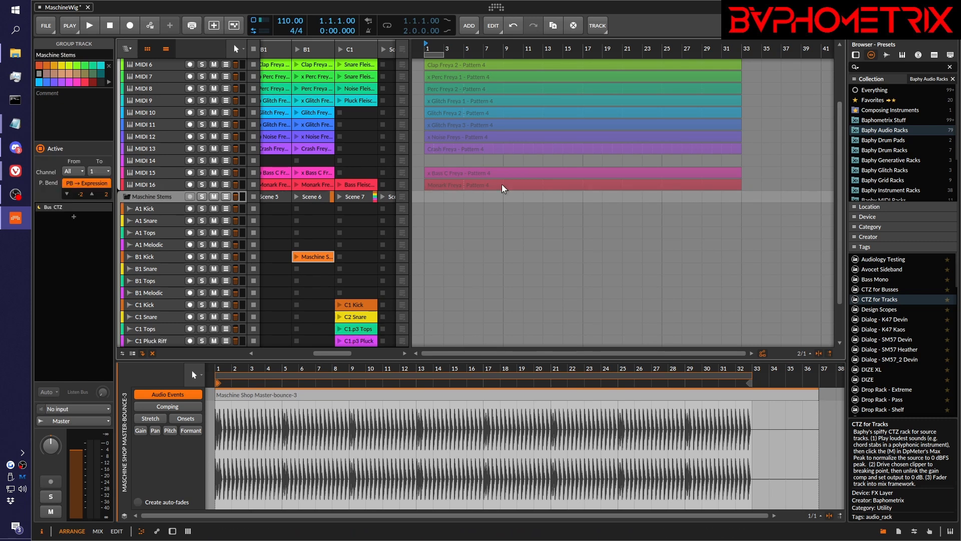
- Mute the Kick Freya 1 clip and unmute the Clap Freya 1 clip in the arranger
scroll(502, 185, "up", 3)
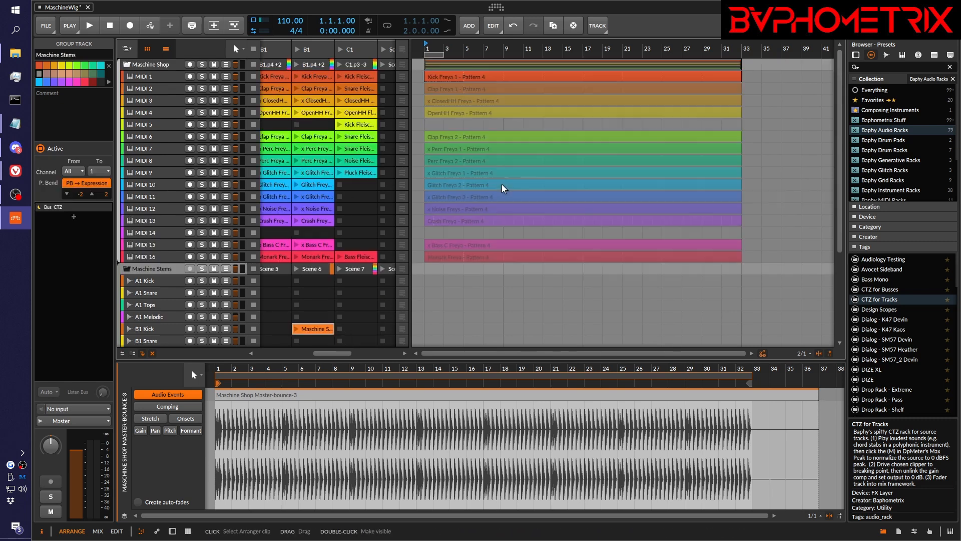
left_click(477, 76)
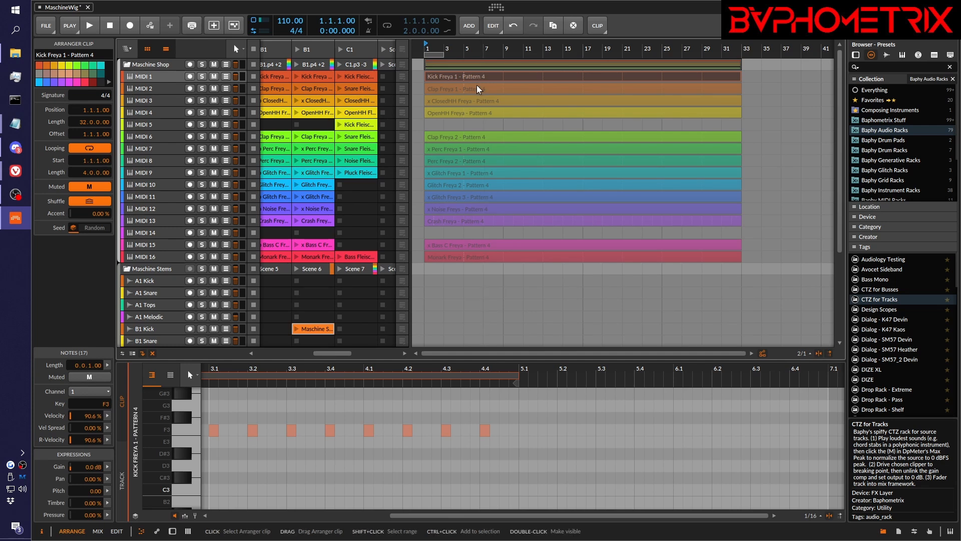
left_click(477, 86)
key("alt+m")
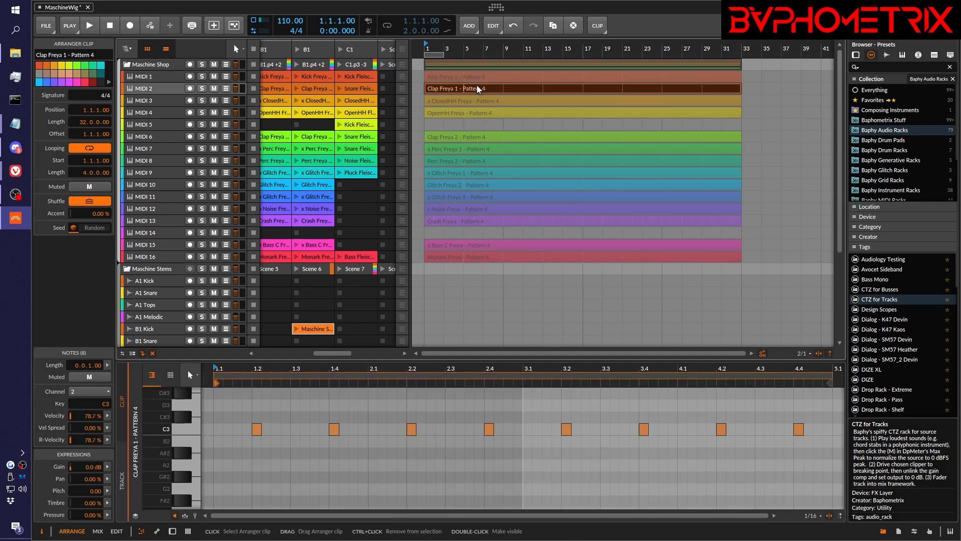
- Bounce the Maschine Shop group from bar 1 to bar 37 with only the clap active, pre-fader at 32-bit floating-point
key("2")
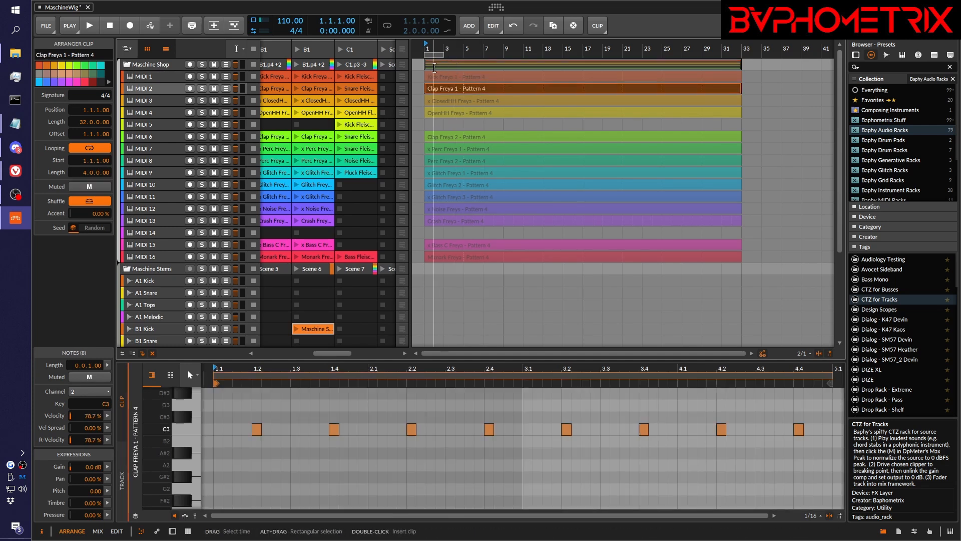
left_click_drag(425, 66, 781, 63)
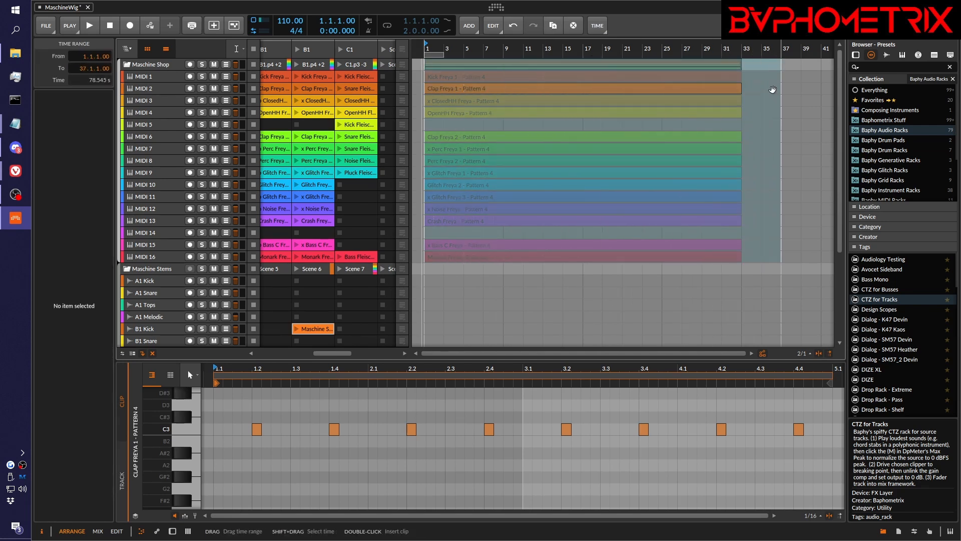
key("ctrl+b")
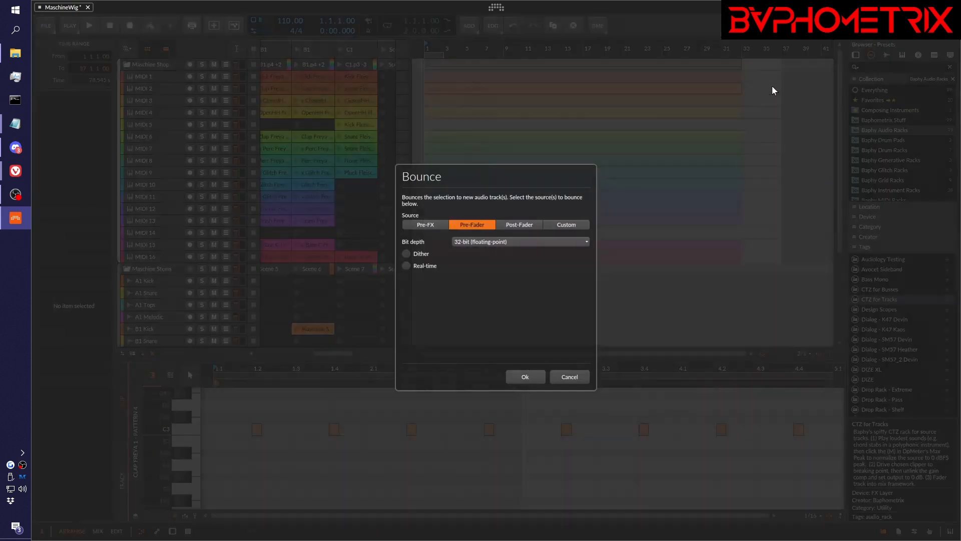
key("Return")
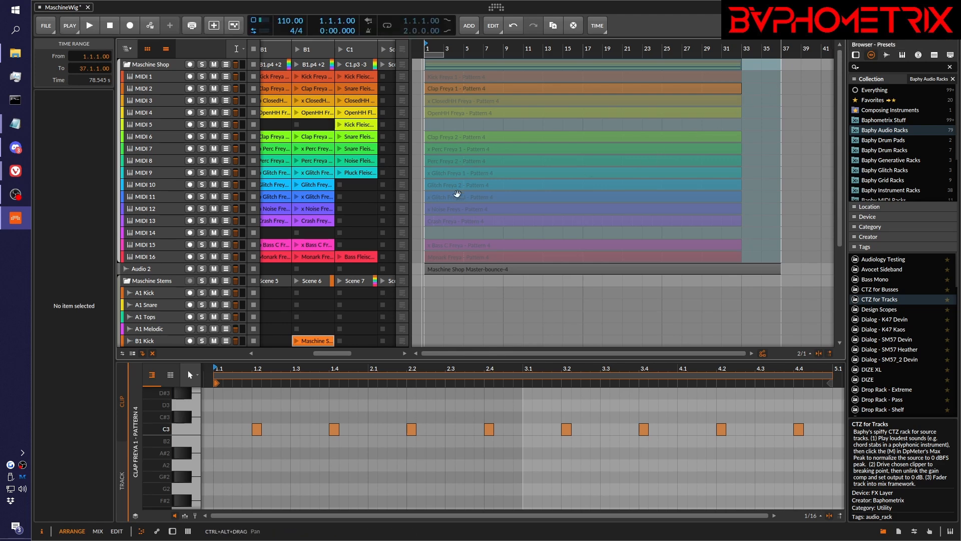
- Place the bounced clap audio clip in the B1 Snare track's launcher slot for Scene 6
scroll(346, 239, "down", 3)
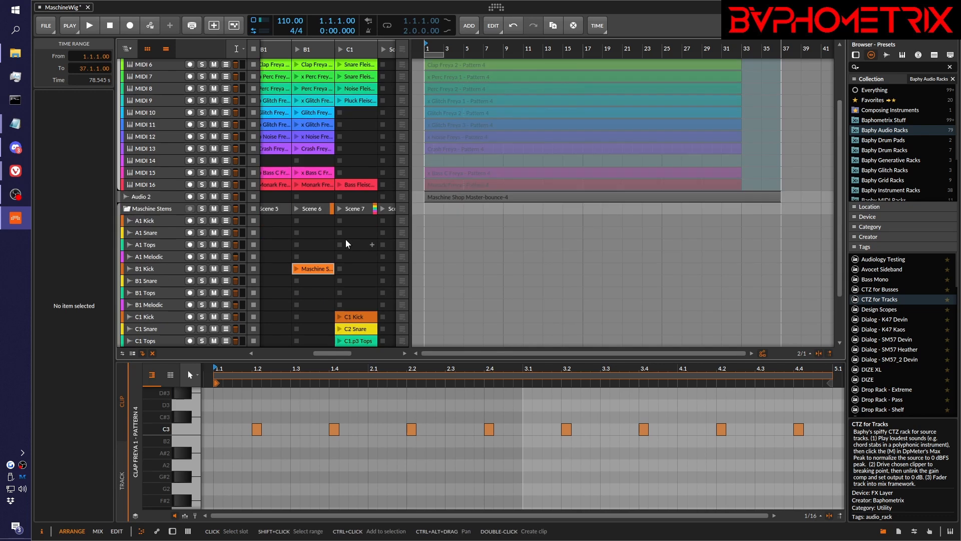
left_click(479, 197)
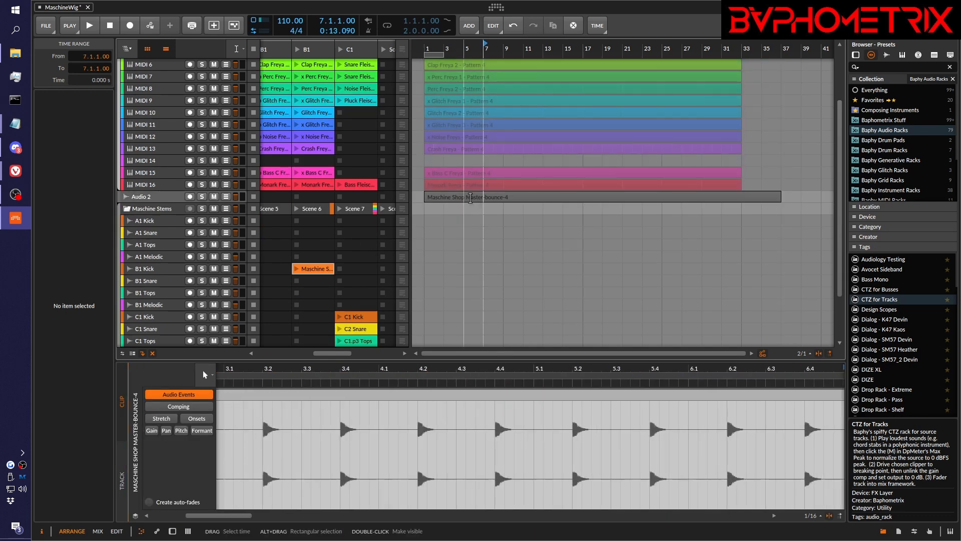
left_click(468, 194)
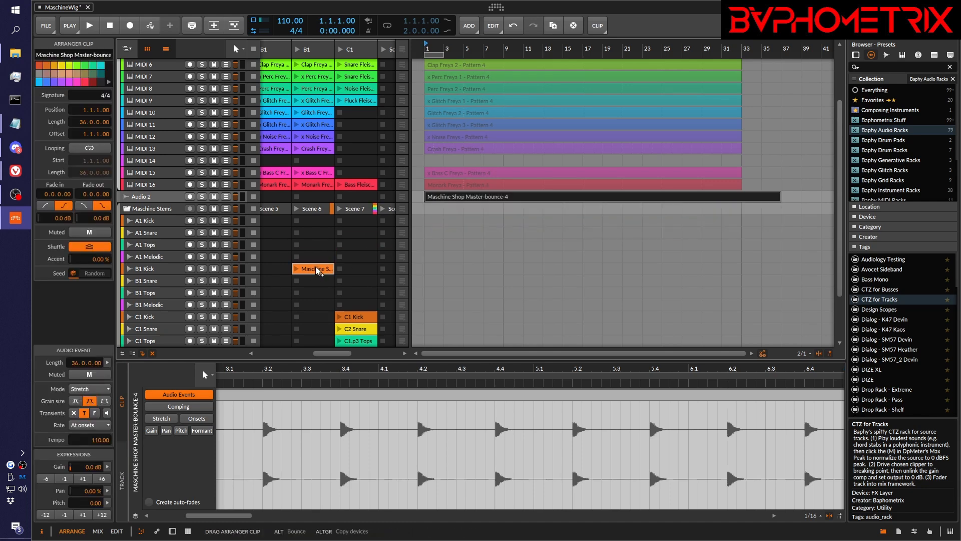
left_click_drag(319, 270, 310, 283)
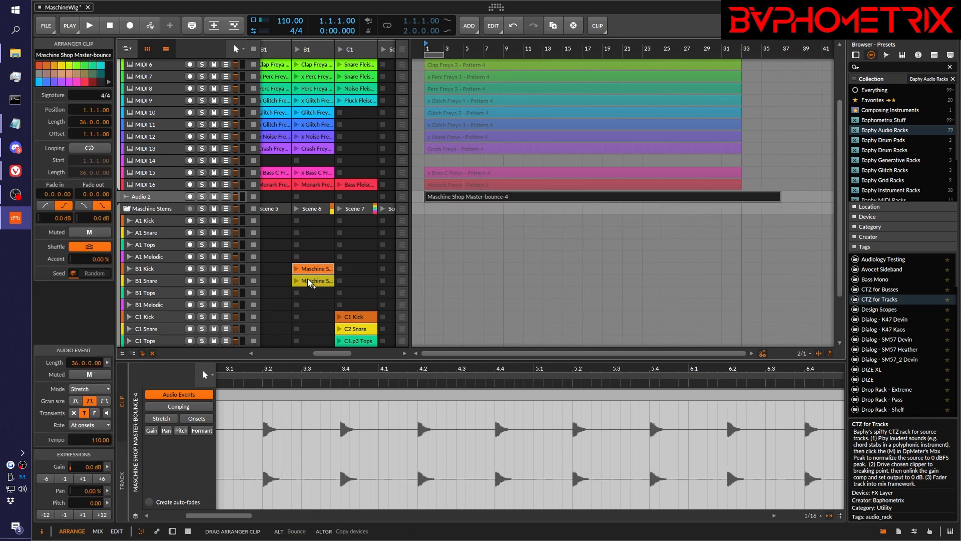
- Delete the Audio 2 track holding the clap bounce
left_click(310, 281)
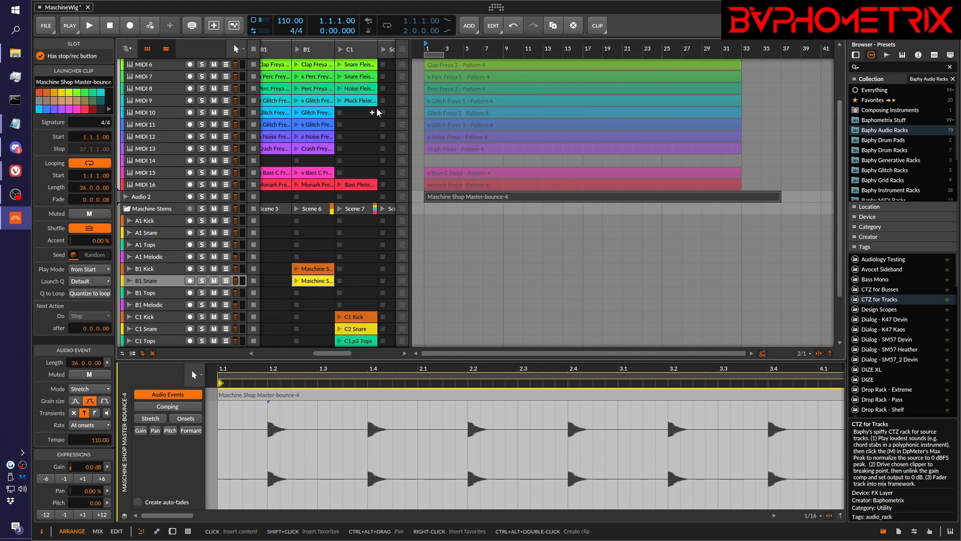
left_click(176, 196)
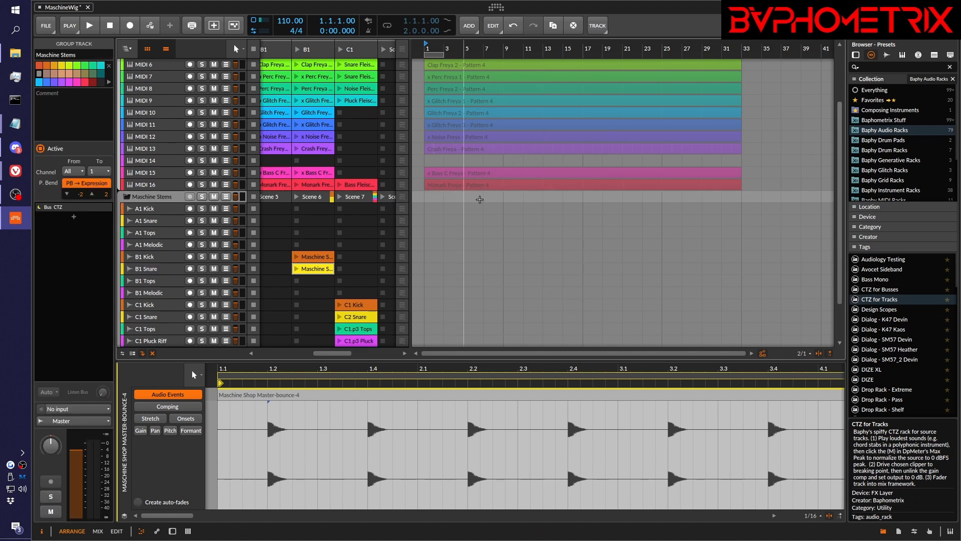
key("Delete")
- Mute the Clap Freya 1 arranger clip and unmute the clips from x ClosedHH Freya through Crash Freya plus Monark Freya
scroll(486, 199, "up", 3)
left_click(468, 88)
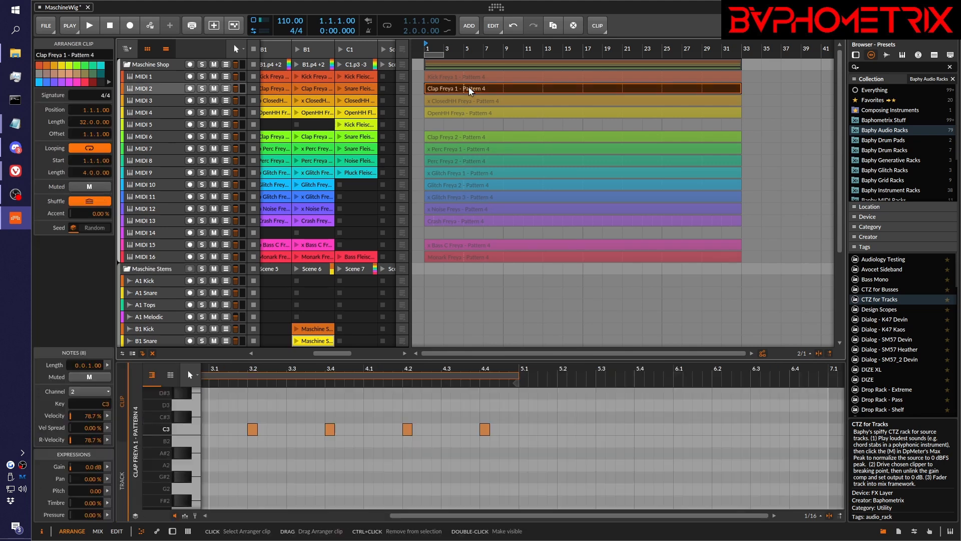
key("0")
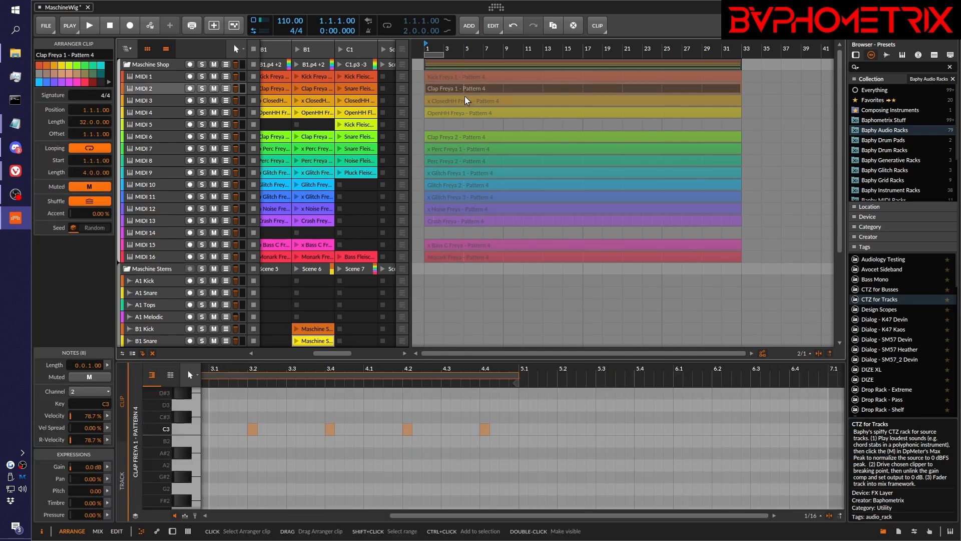
left_click(462, 99)
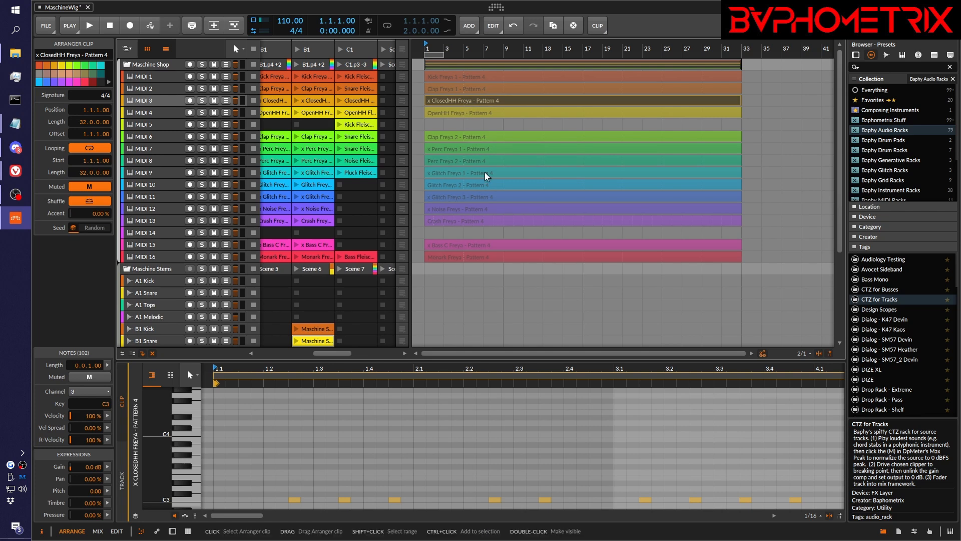
left_click(481, 219, "shift")
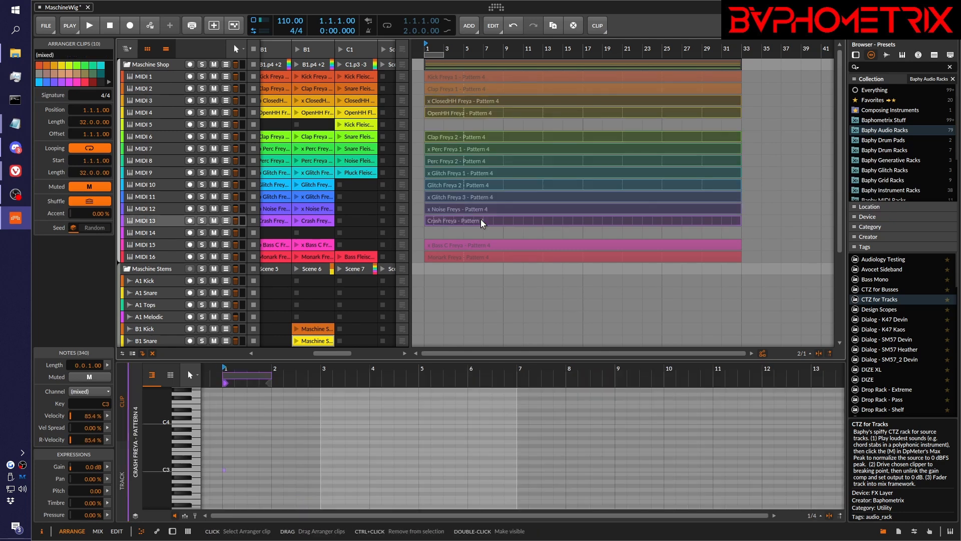
left_click(475, 256, "ctrl")
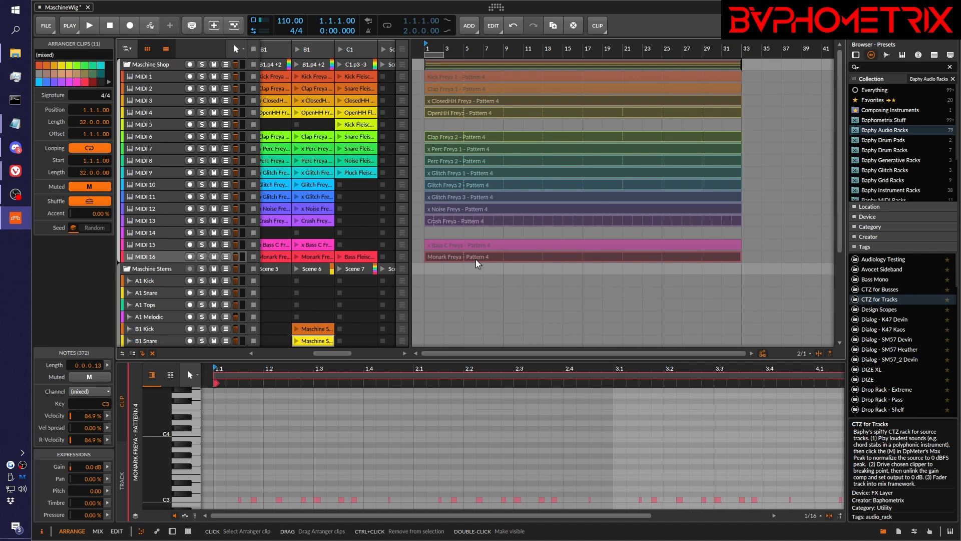
key("alt+m")
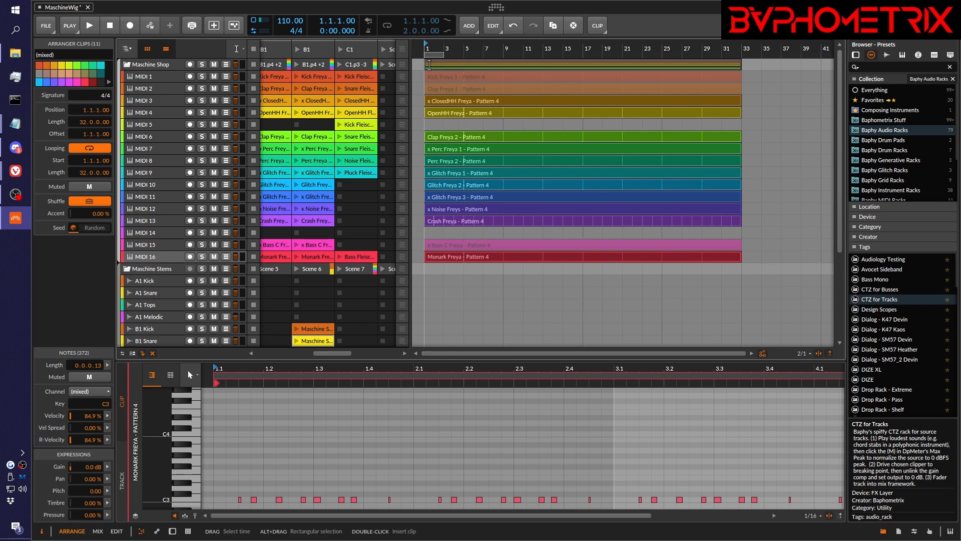
- Bounce the Maschine Shop group from bar 1 to bar 37 with the tops clips active, pre-fader at 32-bit floating-point
left_click_drag(426, 64, 781, 67)
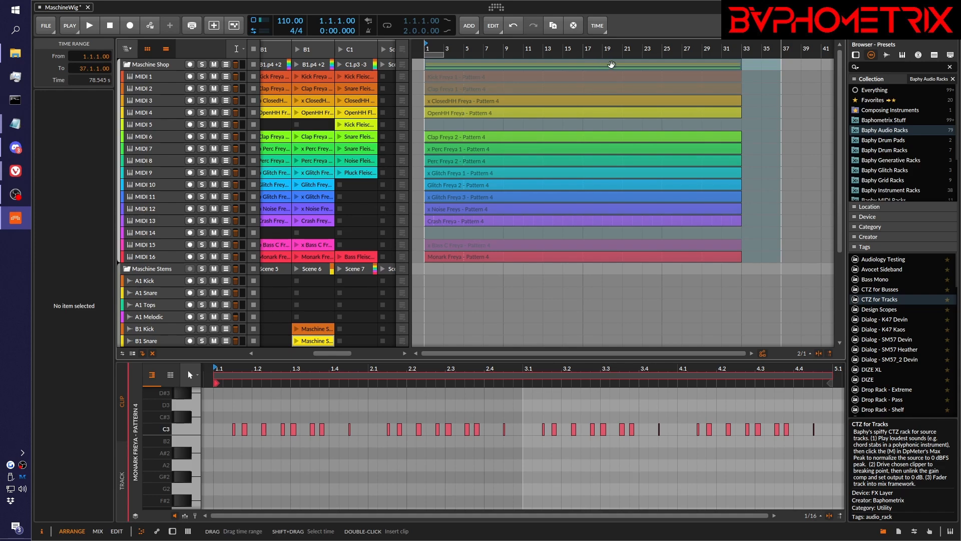
key("ctrl+b")
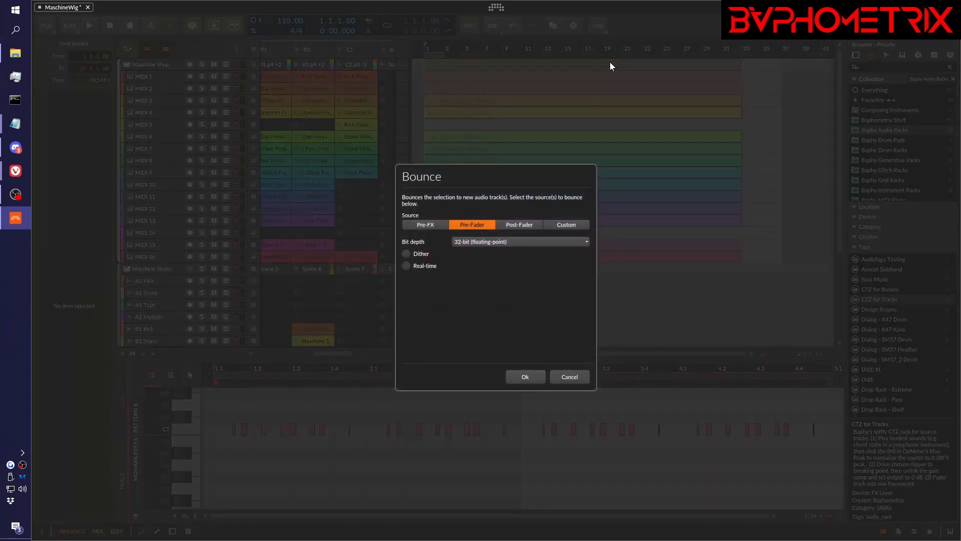
key("Return")
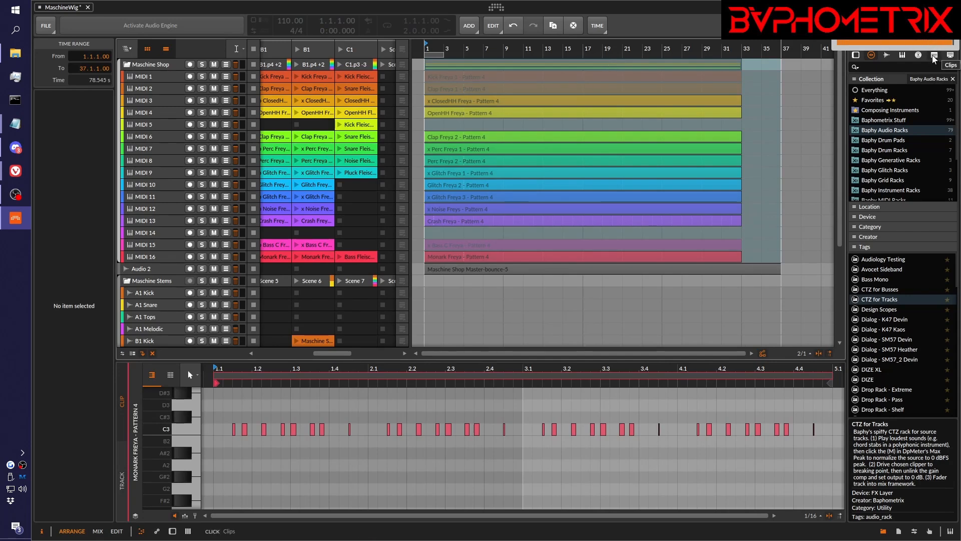
- Place the bounced tops audio in the B1 Tops track's launcher slot for Scene 6 and delete the Audio 2 track
scroll(324, 185, "down", 3)
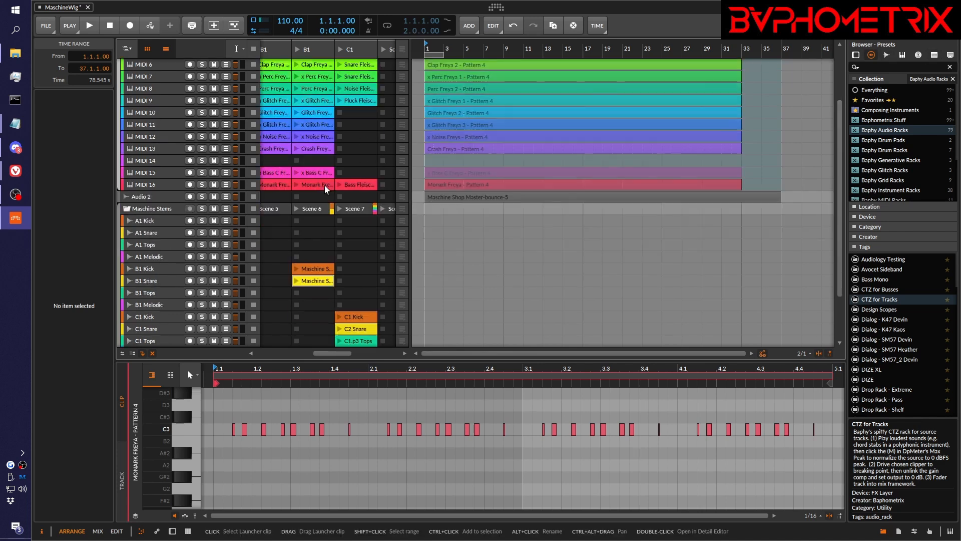
scroll(324, 185, "down", 2)
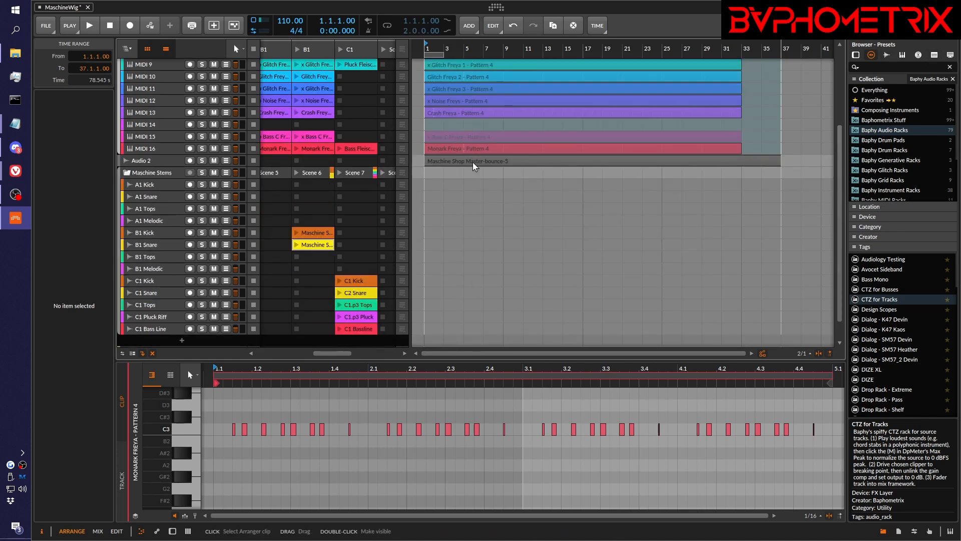
left_click_drag(472, 163, 318, 259)
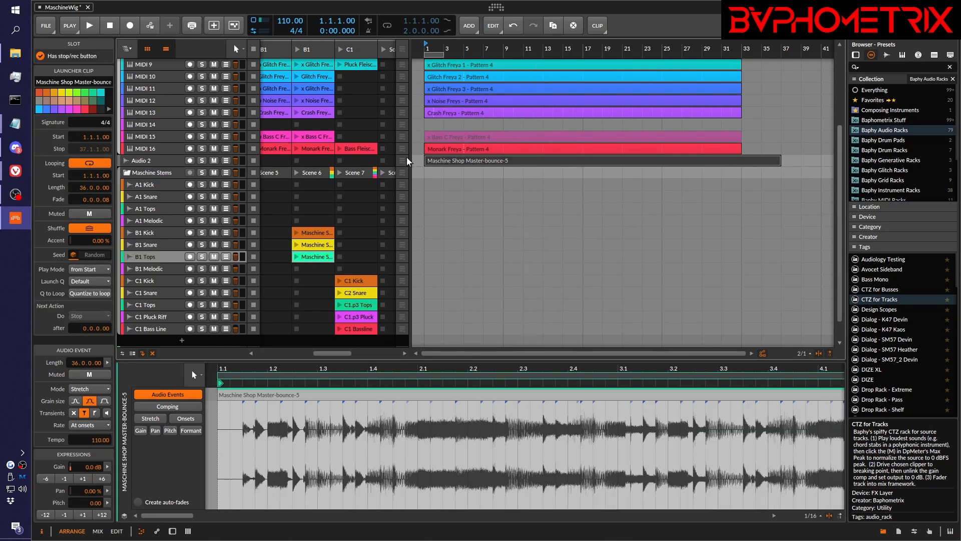
left_click(158, 161)
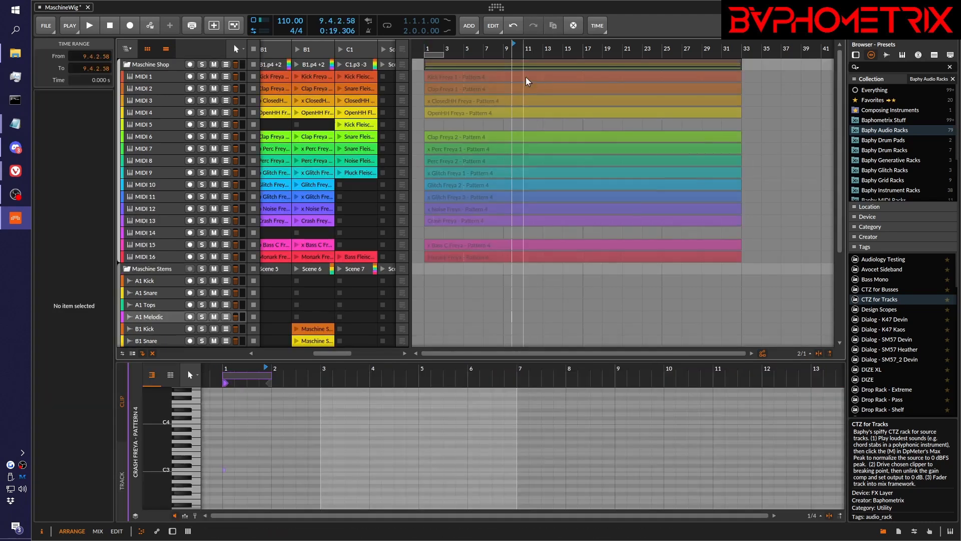
- Leave only the x Bass C Freya arranger clip unmuted and bounce the Maschine Shop group from bar 1 to bar 37
left_click(466, 244)
key("alt+m")
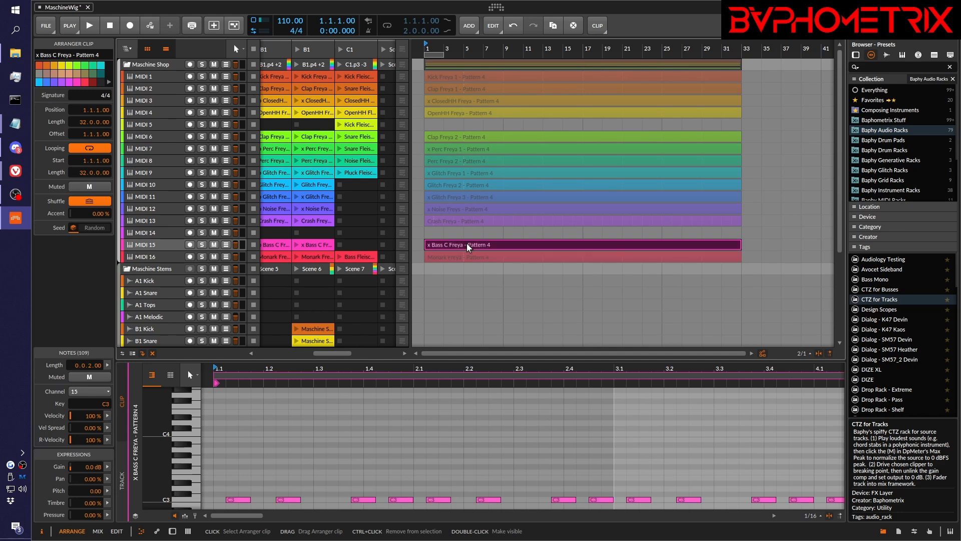
key("2")
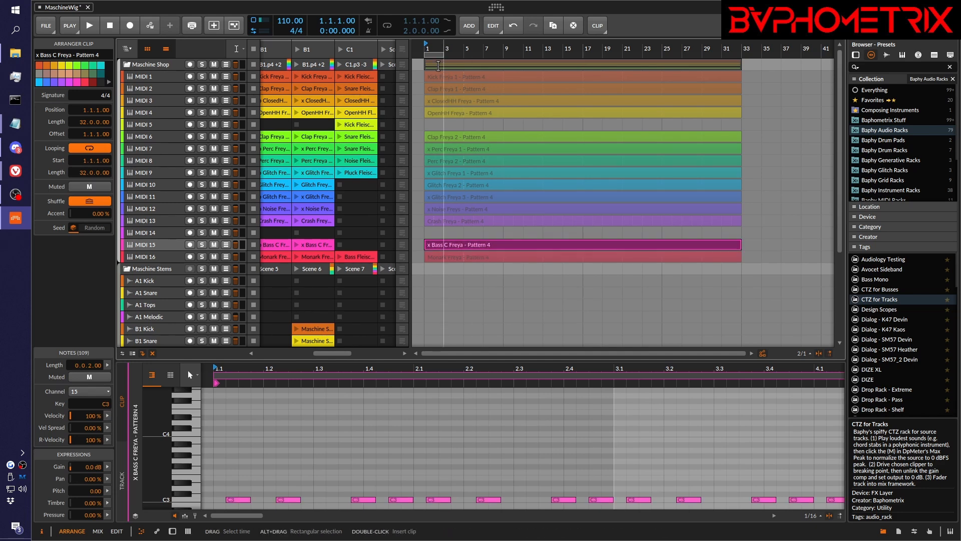
left_click_drag(425, 63, 775, 58)
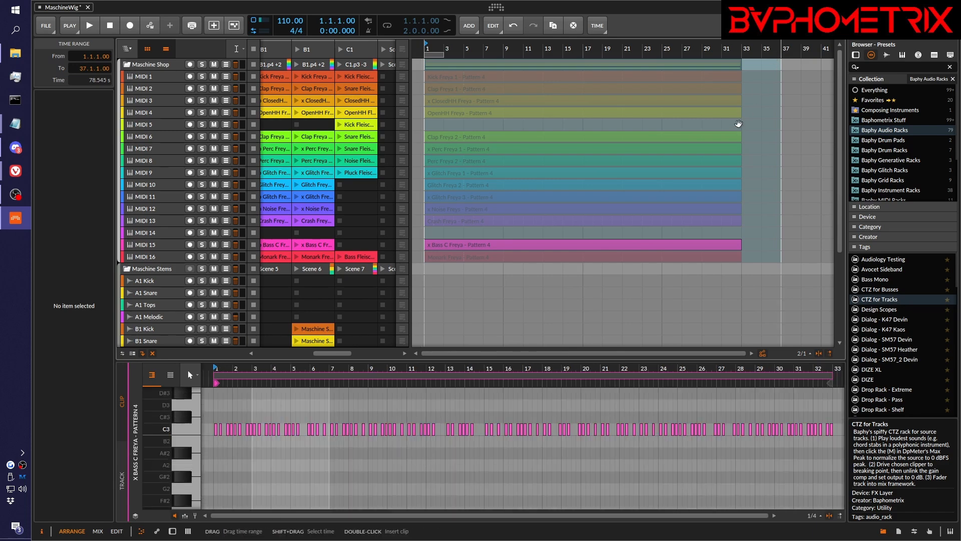
key("ctrl+b")
key("Return")
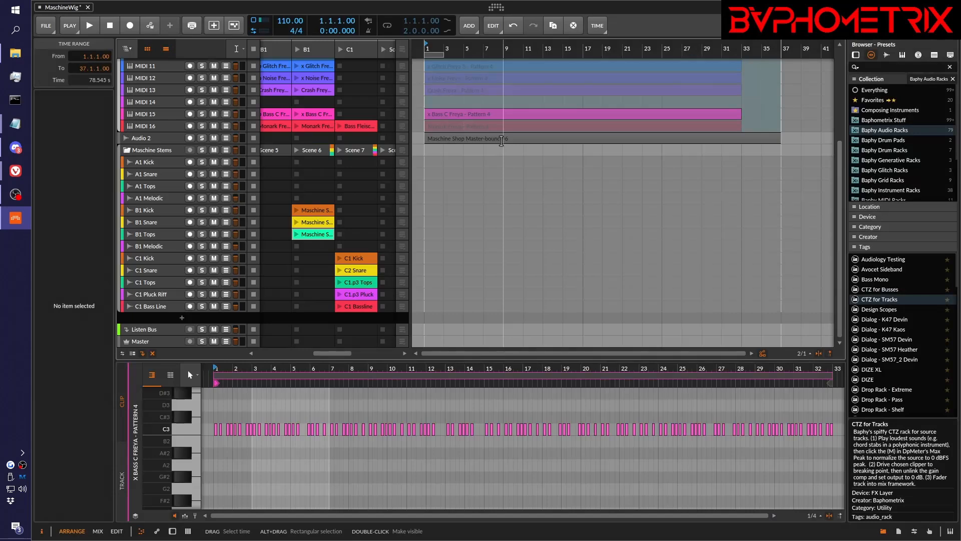
- Place the bounced bass audio in the B1 Melodic track's launcher slot for Scene 6 and delete the Audio 2 track
left_click_drag(496, 136, 318, 245)
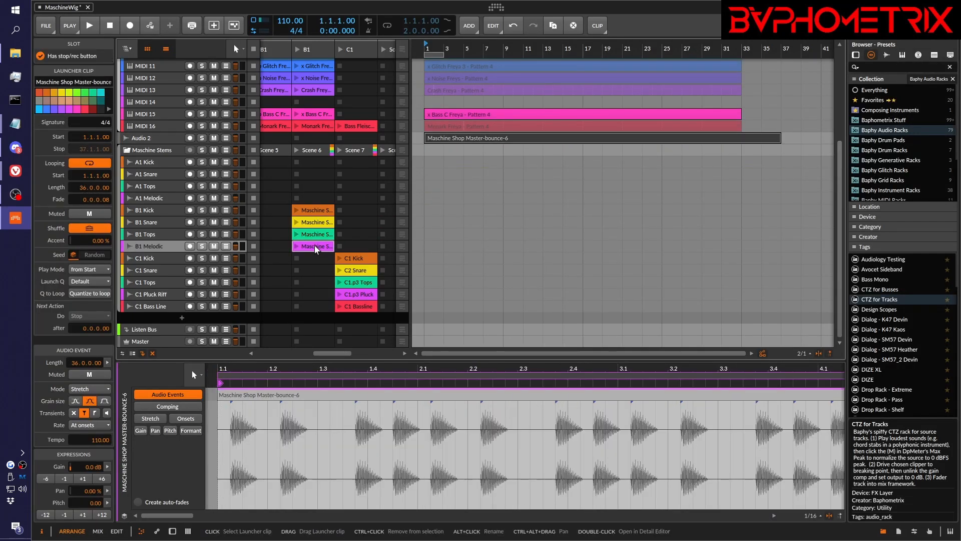
left_click(169, 139)
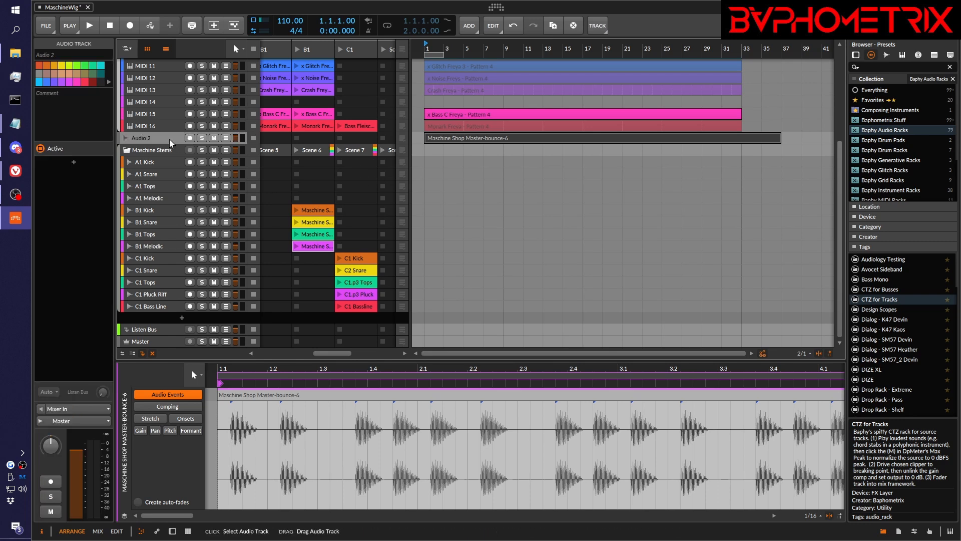
key("Delete")
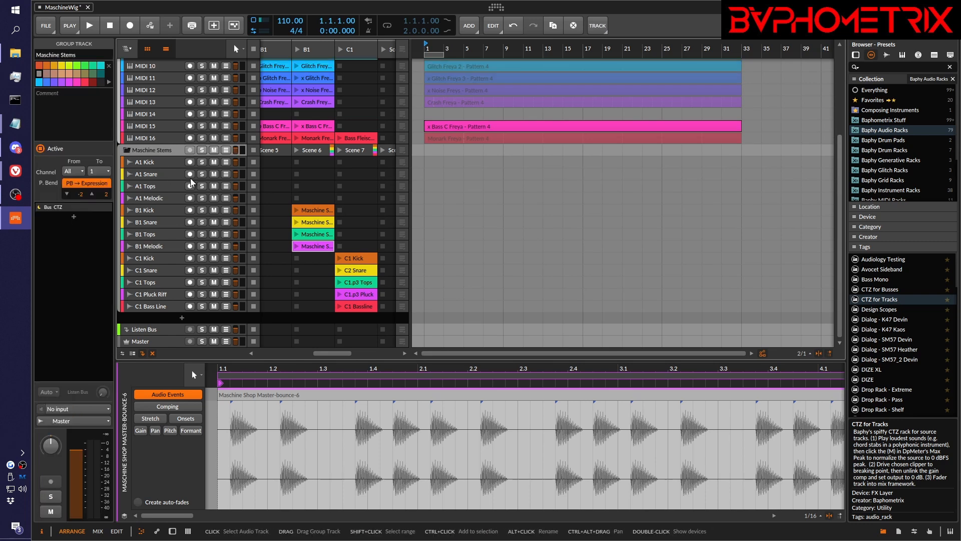
- Rename the Scene 6 stem clips B1 Kick, B1 Snare, B1 Tops and B1 Mel, and set 32-bar loops ending at bar 33 for kick and snare
left_click(311, 207)
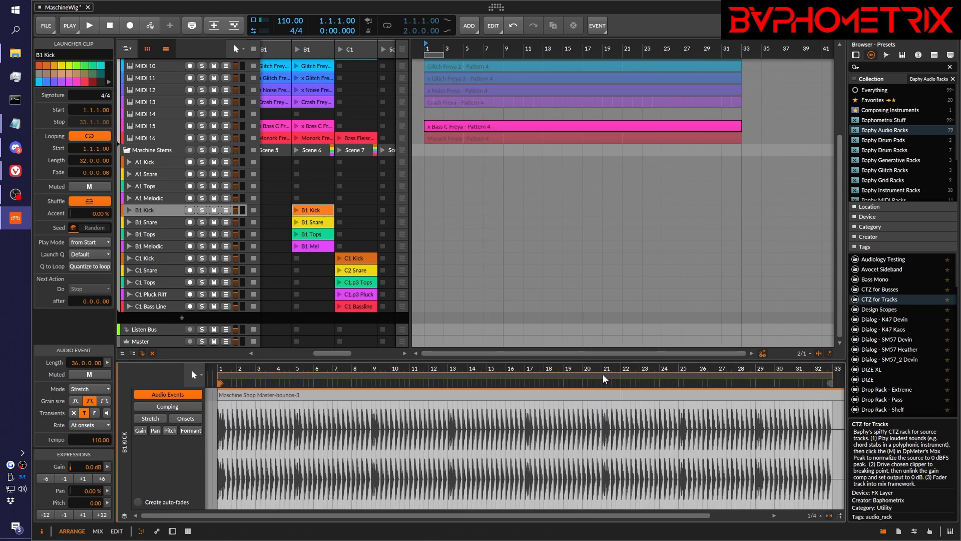
left_click(319, 225)
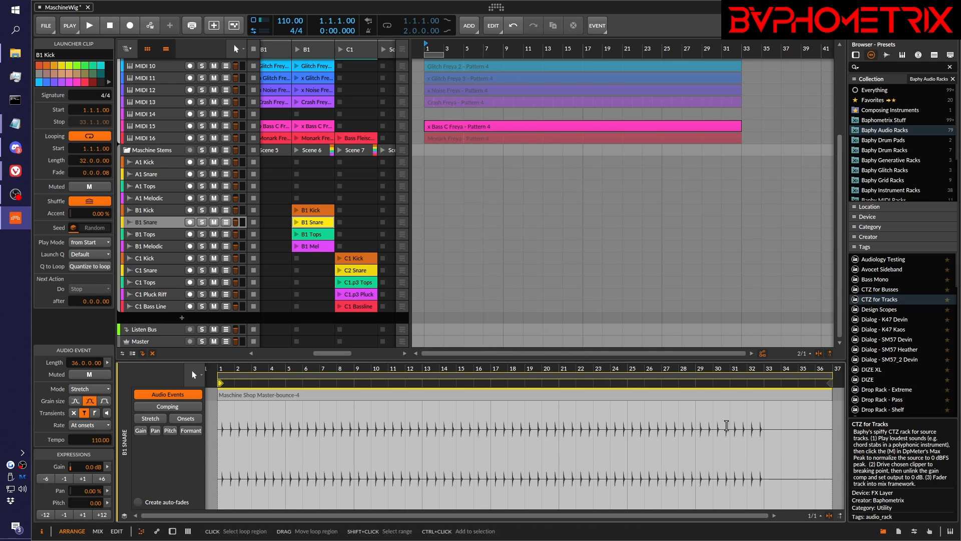
left_click_drag(768, 370, 746, 373)
left_click_drag(805, 376, 746, 375)
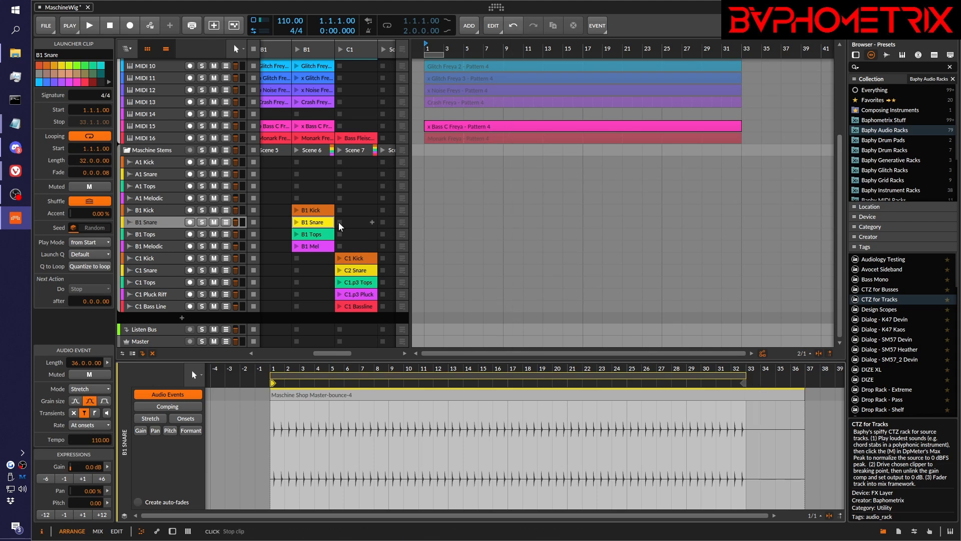
- Add a fade-out of about 0.1.0.17 at the end of the B1 Tops clip's audio event
left_click(314, 234)
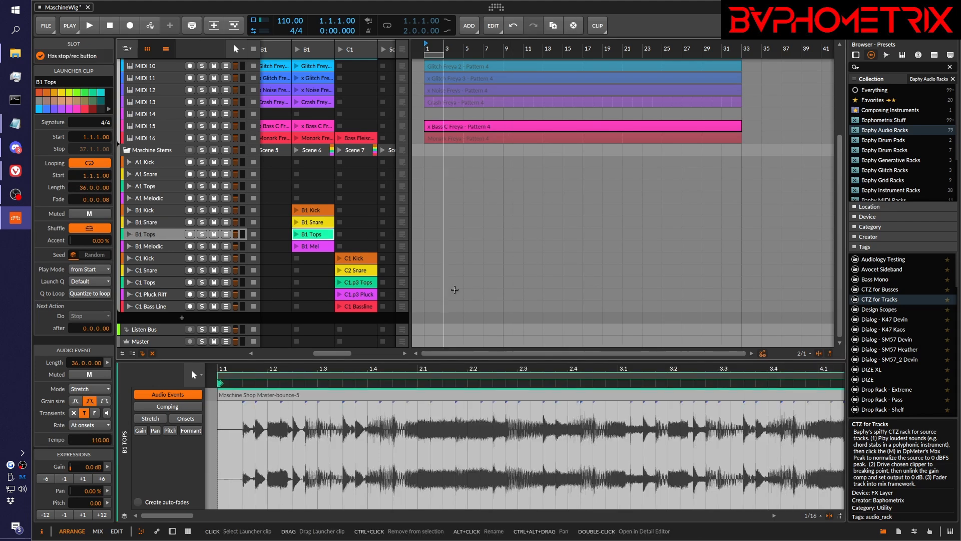
double_click(320, 237)
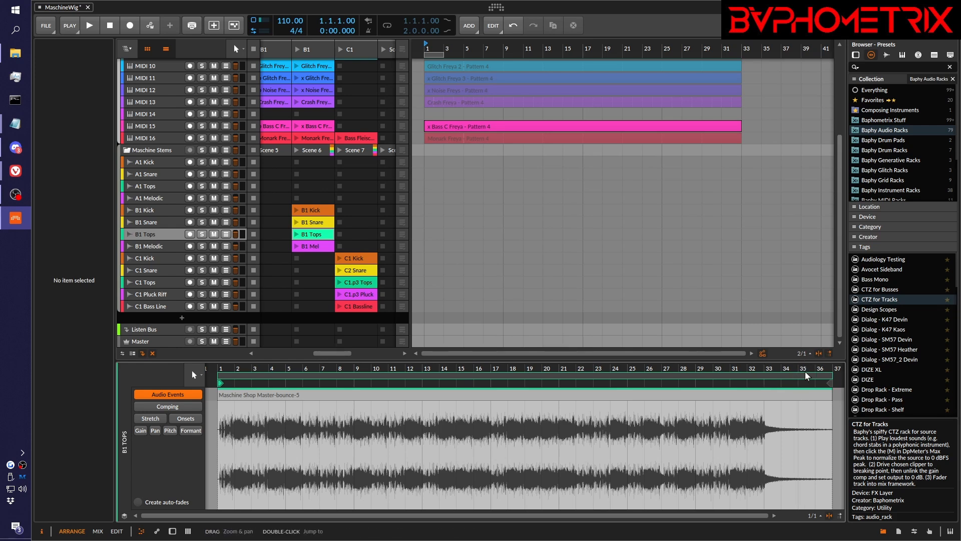
left_click_drag(806, 372, 690, 397)
left_click(691, 393)
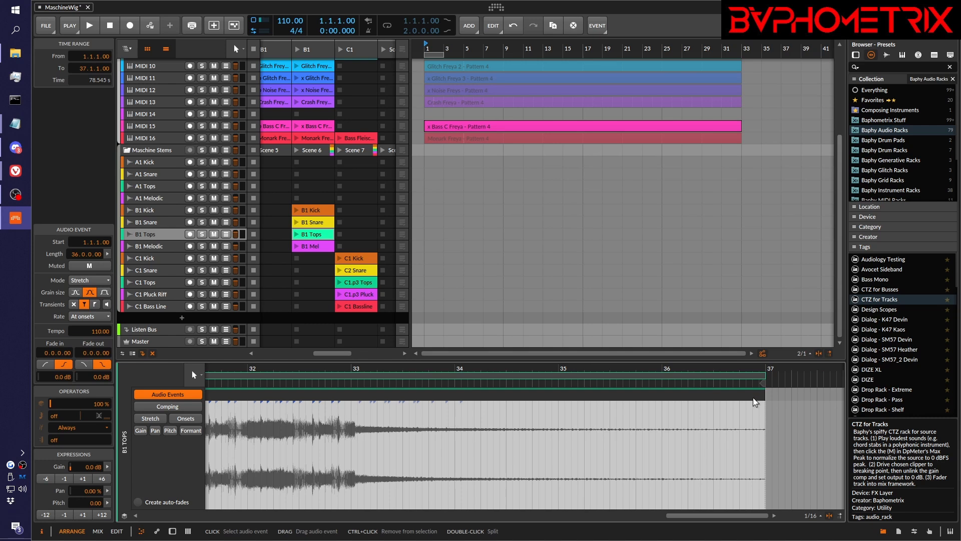
left_click_drag(761, 402, 755, 401)
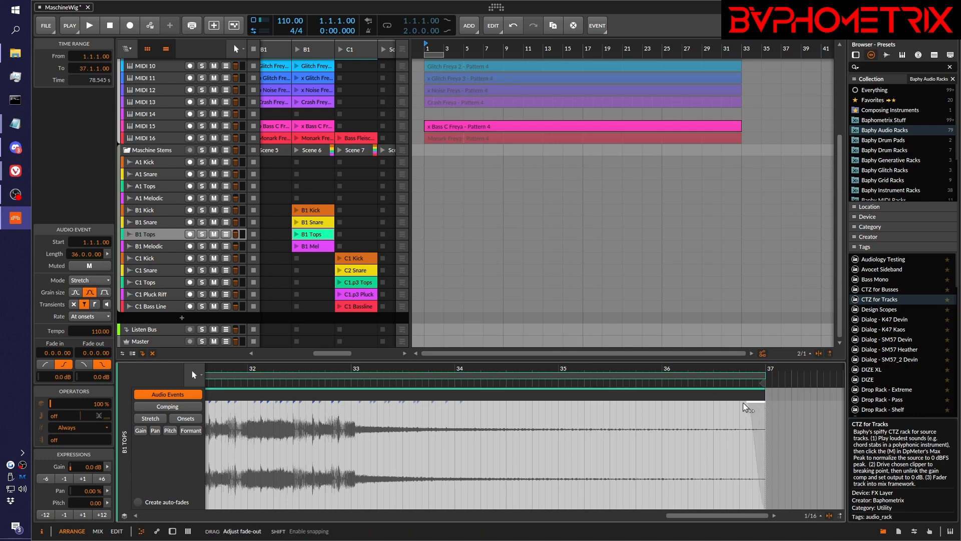
left_click_drag(743, 403, 735, 402)
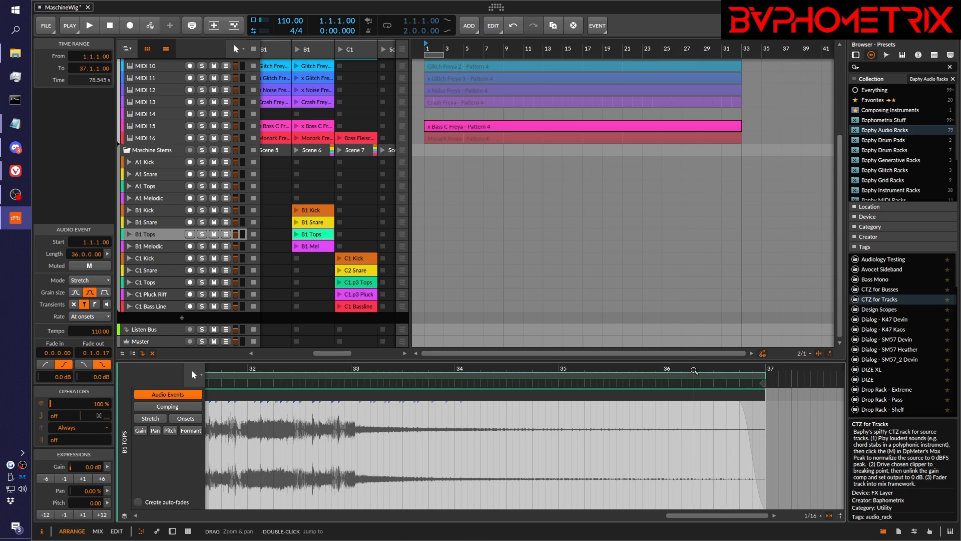
- Set the B1 Tops clip's loop length to 32 bars and its stop position to bar 33
left_click_drag(694, 369, 802, 369)
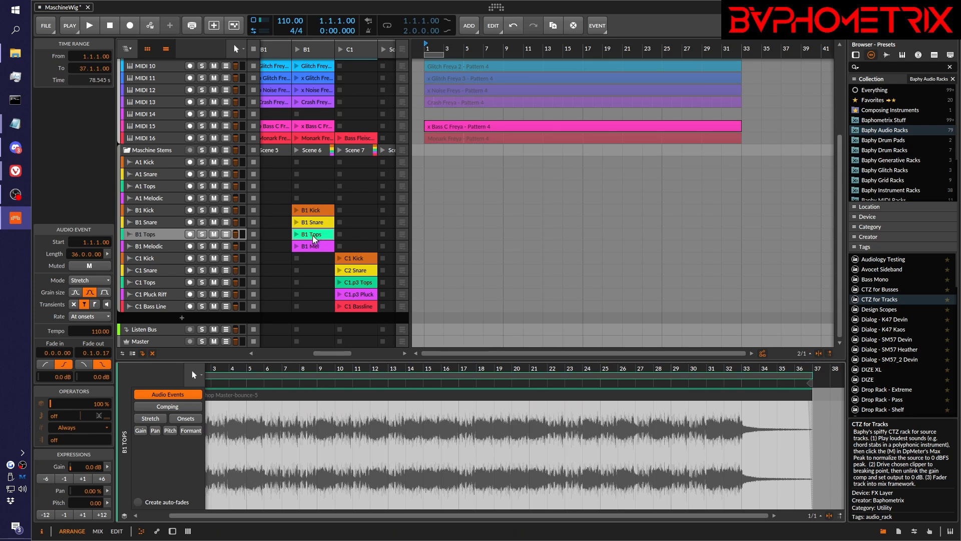
left_click(314, 238)
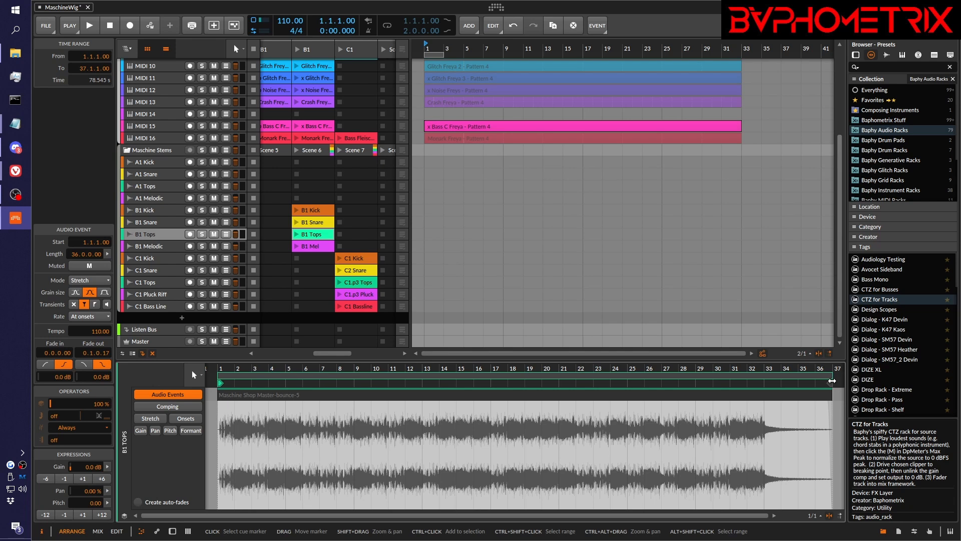
left_click_drag(831, 375, 759, 378)
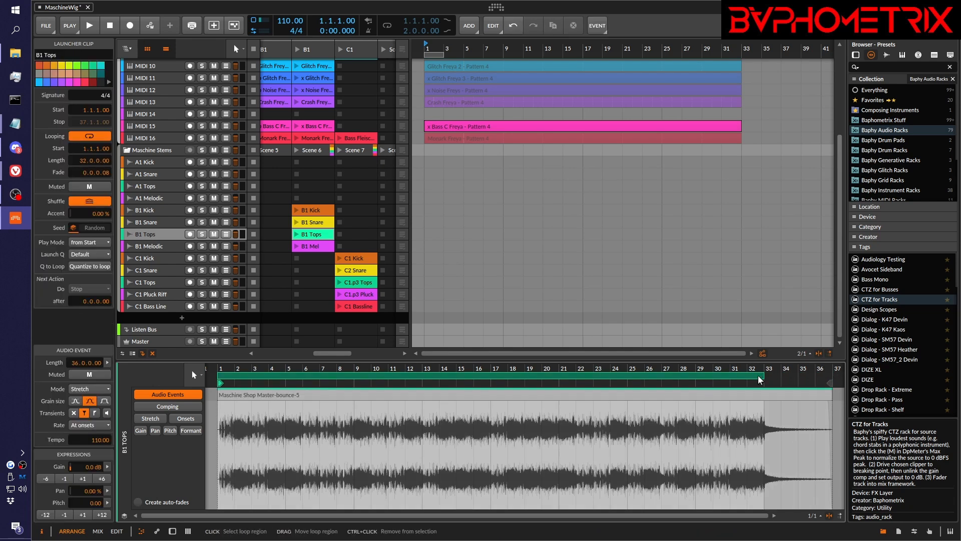
left_click_drag(830, 383, 765, 385)
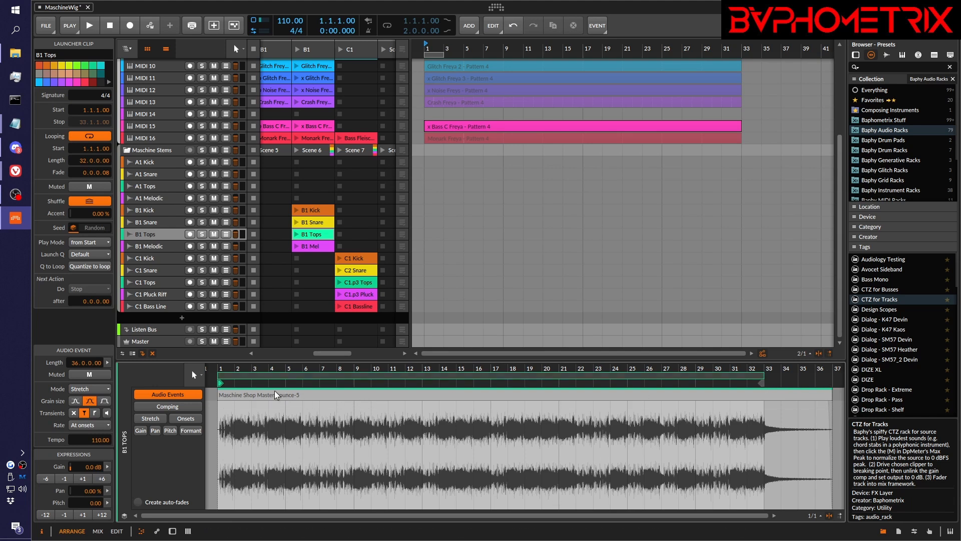
- Move the B1 Tops clip's loop start to bar 17 for a 16-bar loop, with the clip stop at bar 37
left_click(219, 374)
mouse_move(219, 375)
left_mouse_down()
mouse_move(487, 373)
mouse_move(220, 375)
left_mouse_up()
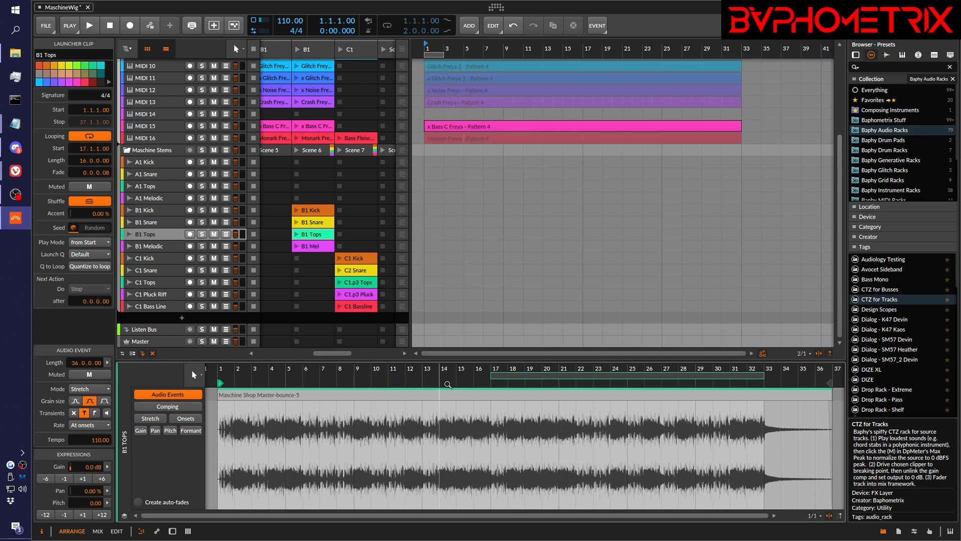
- Audition the B1 Tops launcher clip across its loop start and stop playback
left_click(287, 383)
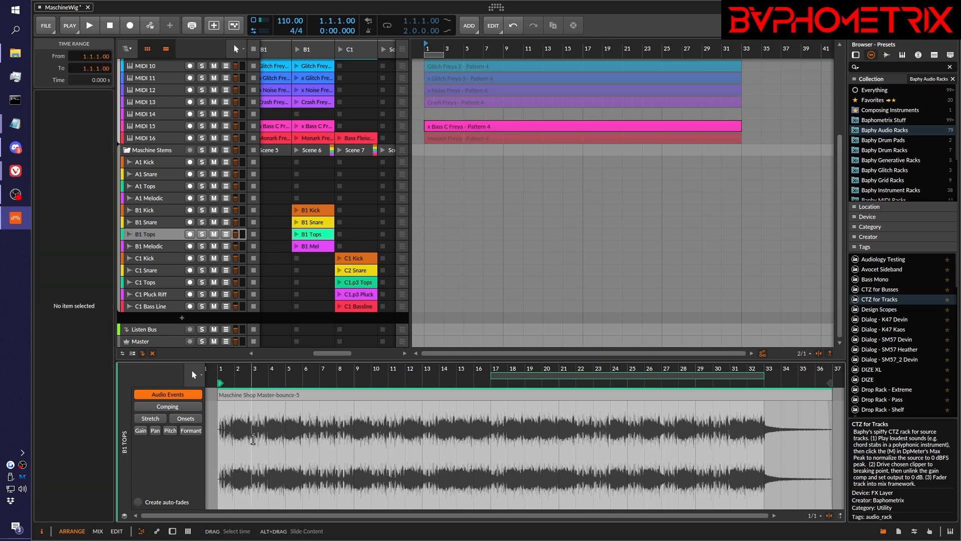
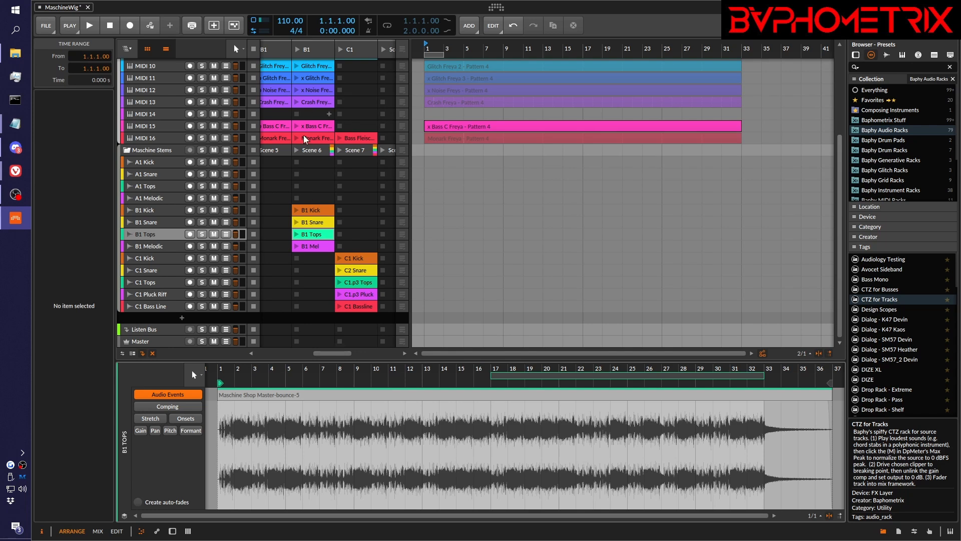
left_click(297, 235)
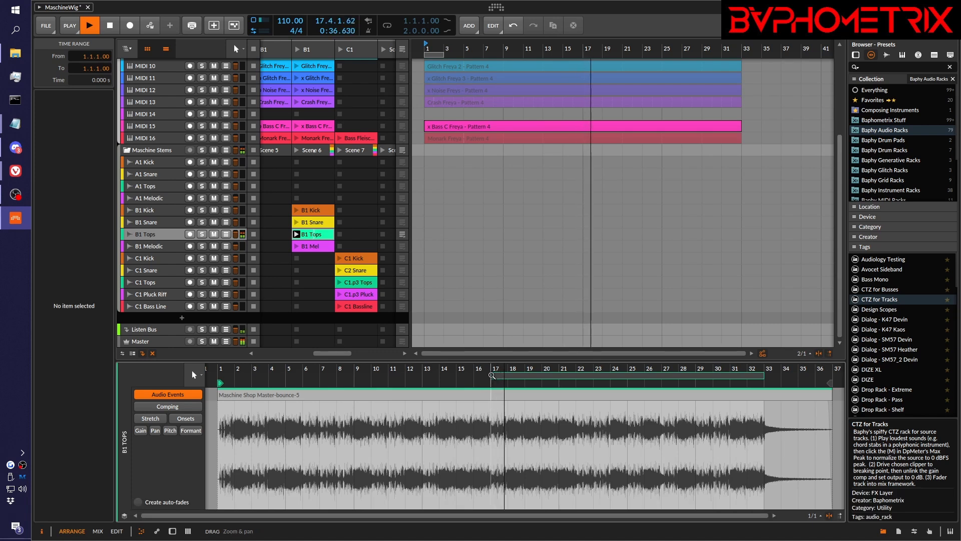
key("space")
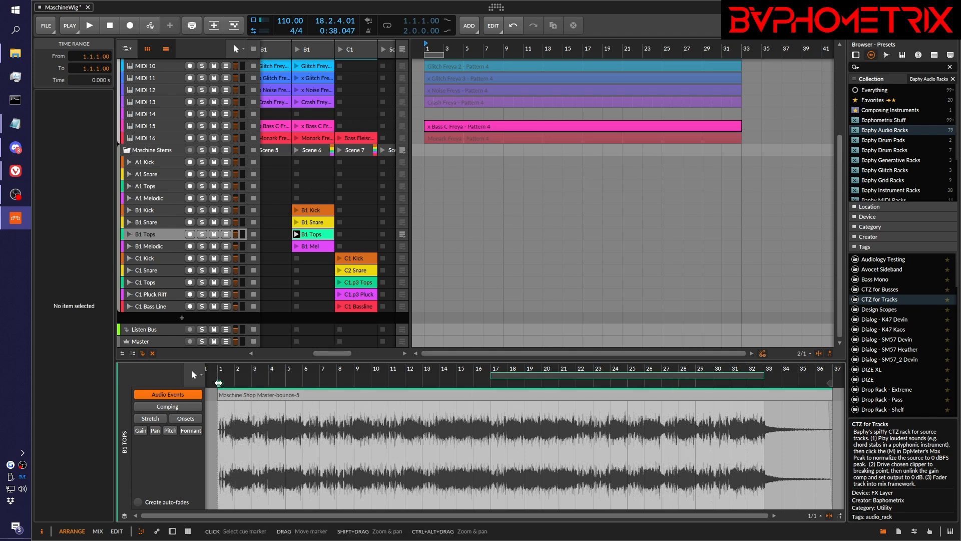
key("space")
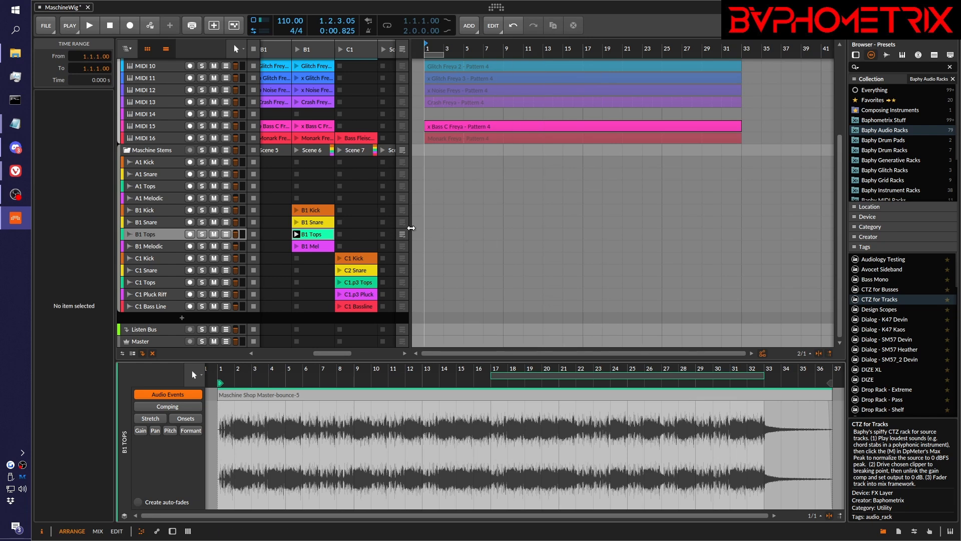
- Copy the B1 Tops launcher clip to bar 1 of its arranger track and enlarge the track heights
left_click_drag(321, 236, 429, 239)
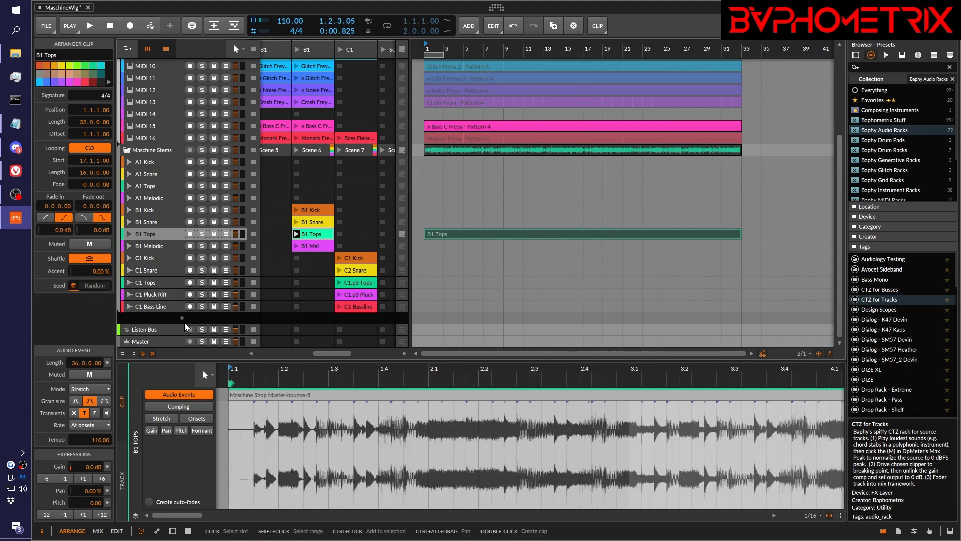
left_click(133, 353)
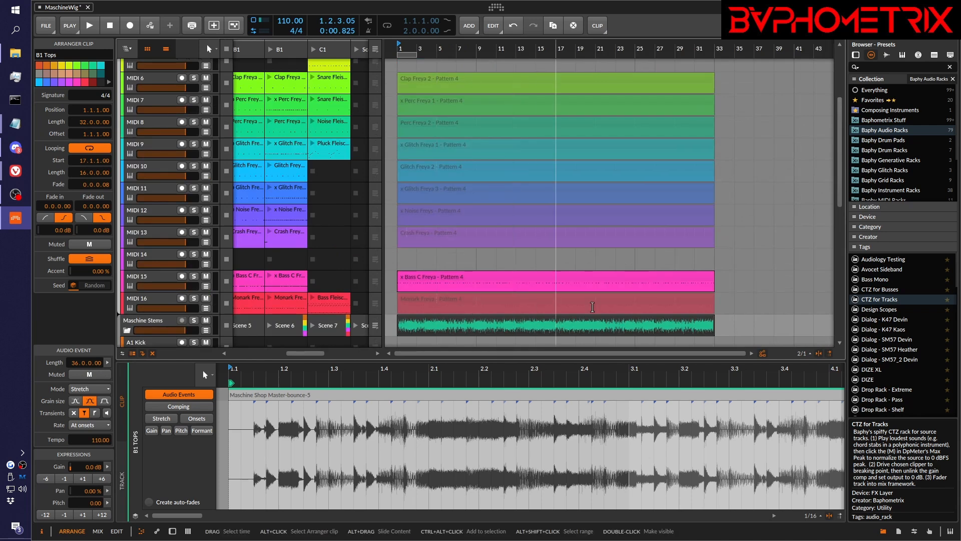
scroll(725, 246, "down", 5)
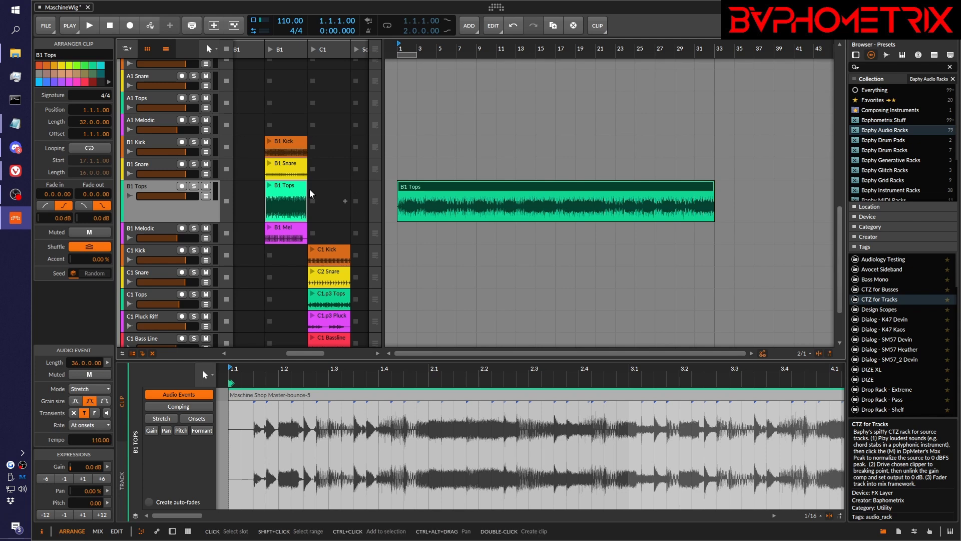
- Try the B1 Tops arranger clip's end with looping on and off, extending it to about bar 43 and returning it to 32 bars
mouse_move(712, 186)
left_mouse_down()
mouse_move(779, 192)
mouse_move(718, 193)
left_mouse_up()
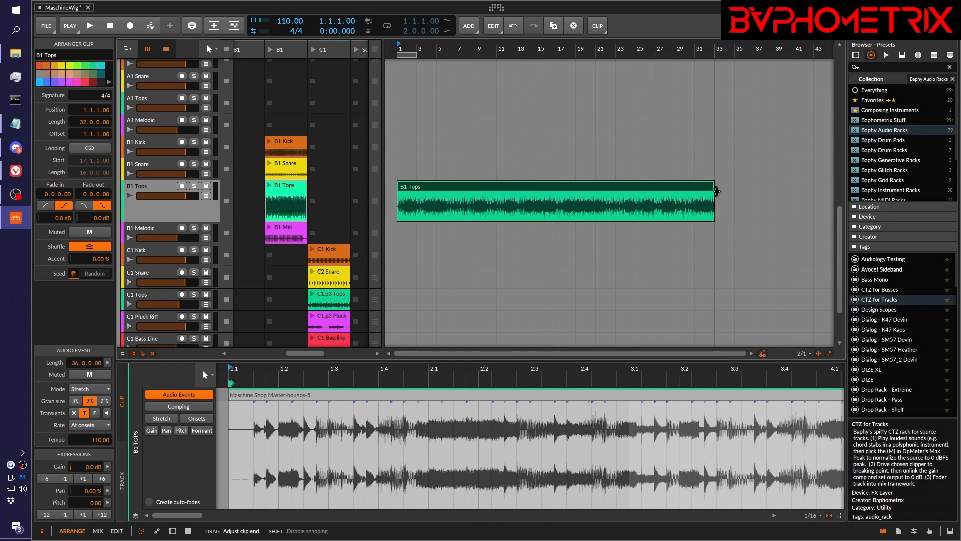
left_click(81, 150)
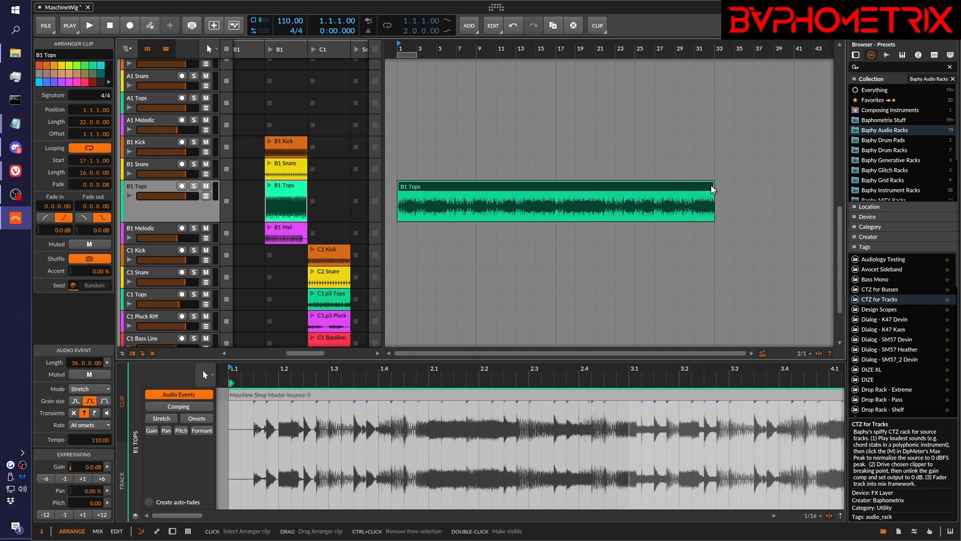
mouse_move(713, 189)
left_mouse_down()
mouse_move(804, 191)
mouse_move(715, 191)
left_mouse_up()
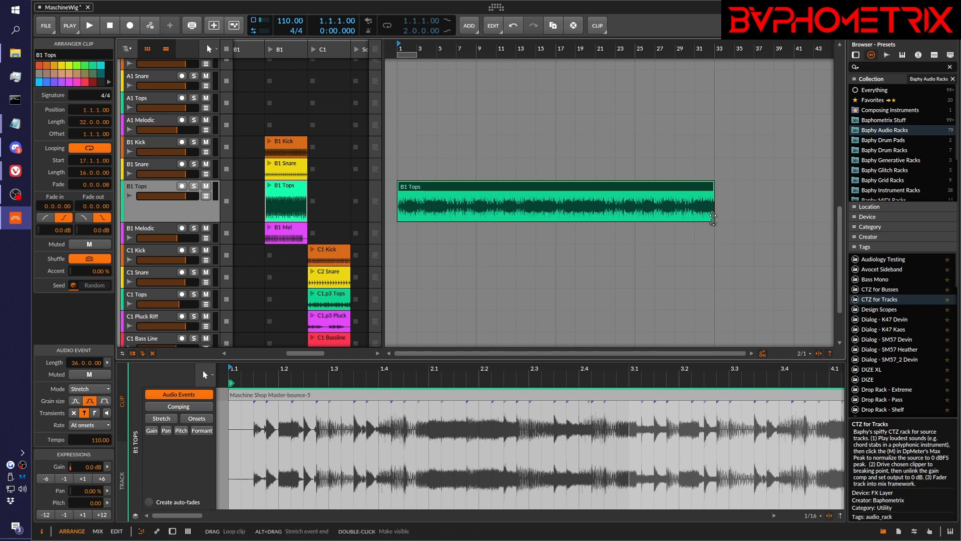
mouse_move(713, 216)
left_mouse_down()
mouse_move(774, 220)
mouse_move(714, 221)
left_mouse_up()
left_click(81, 149)
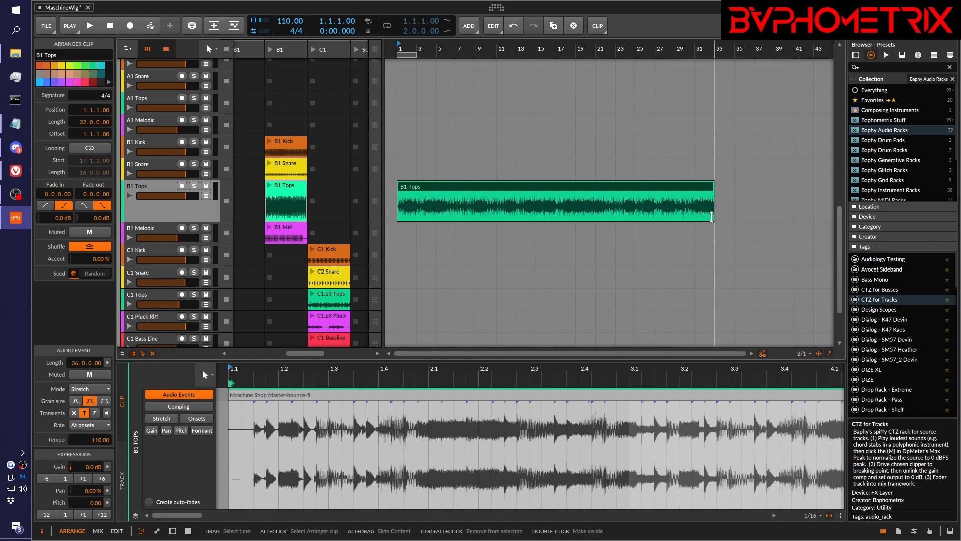
mouse_move(712, 220)
left_mouse_down()
mouse_move(776, 221)
mouse_move(712, 221)
left_mouse_up()
left_click_drag(714, 181, 808, 193)
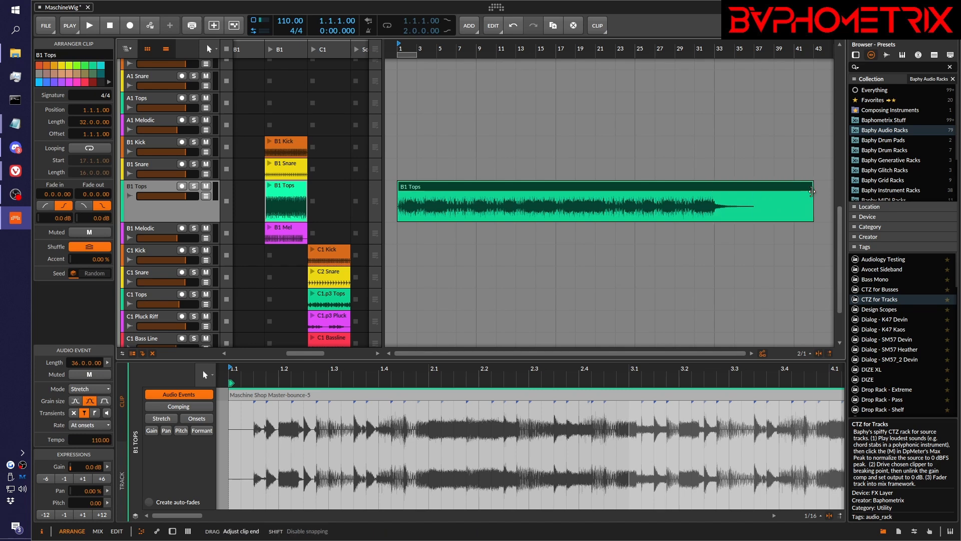
left_click_drag(812, 191, 714, 190)
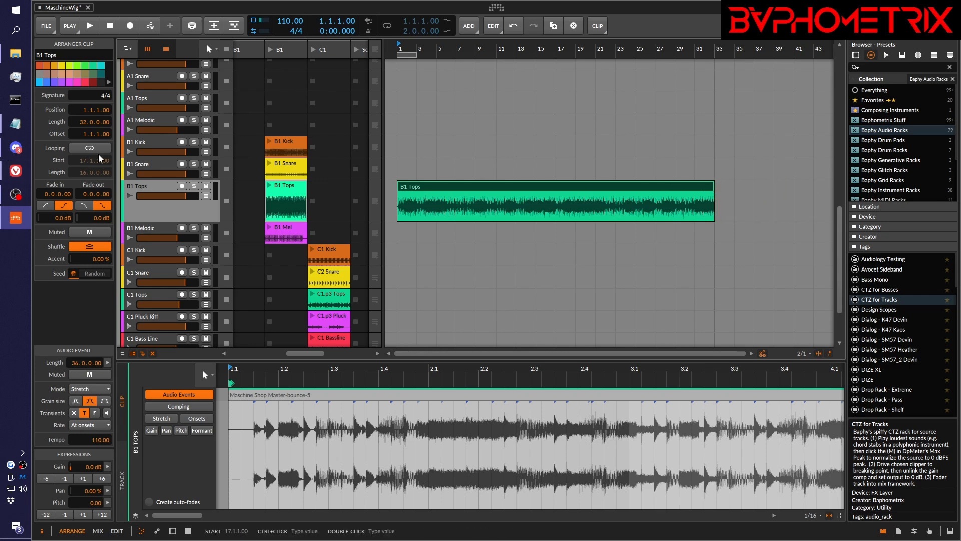
- Toggle looping on the B1 Tops arranger clip, leaving it off with the clip's end at bar 33
left_click(97, 149)
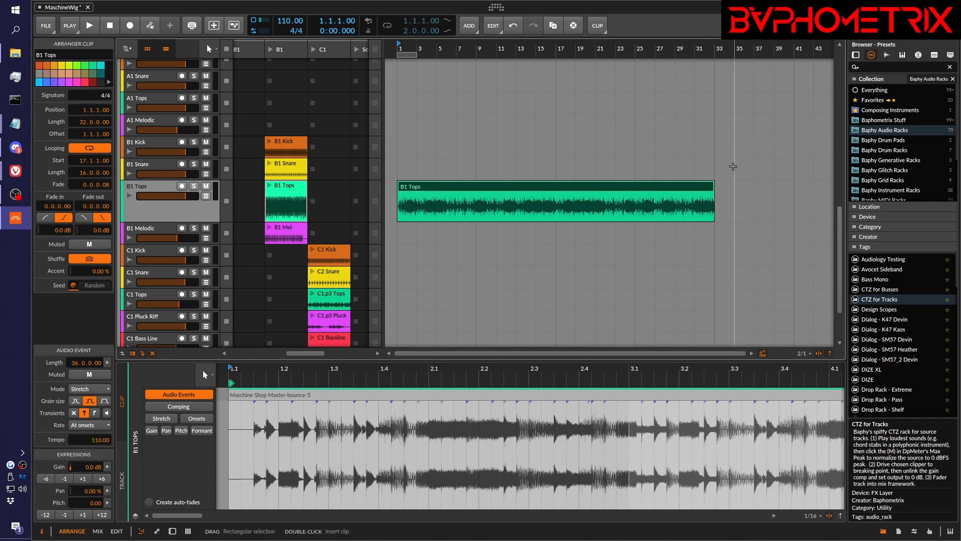
mouse_move(714, 184)
left_mouse_down()
mouse_move(819, 184)
mouse_move(715, 182)
left_mouse_up()
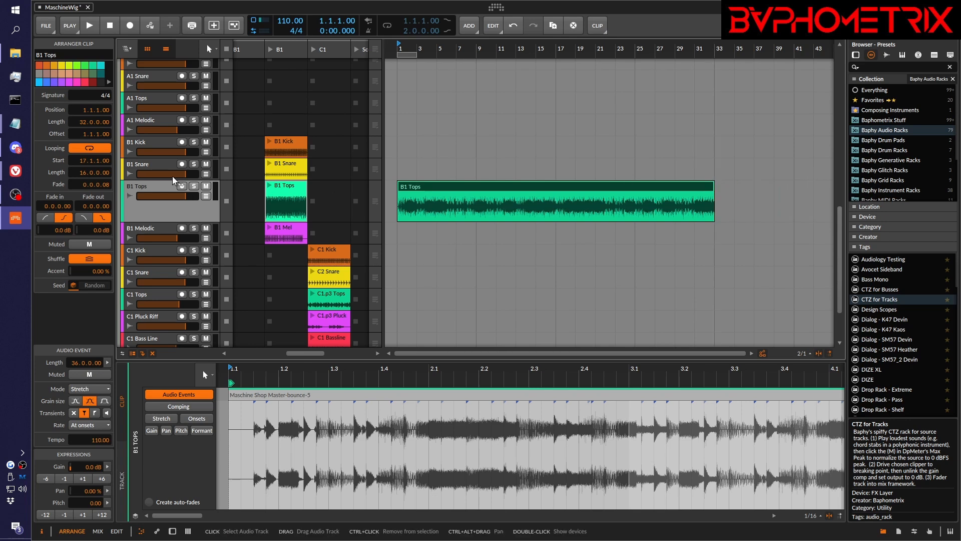
left_click(99, 151)
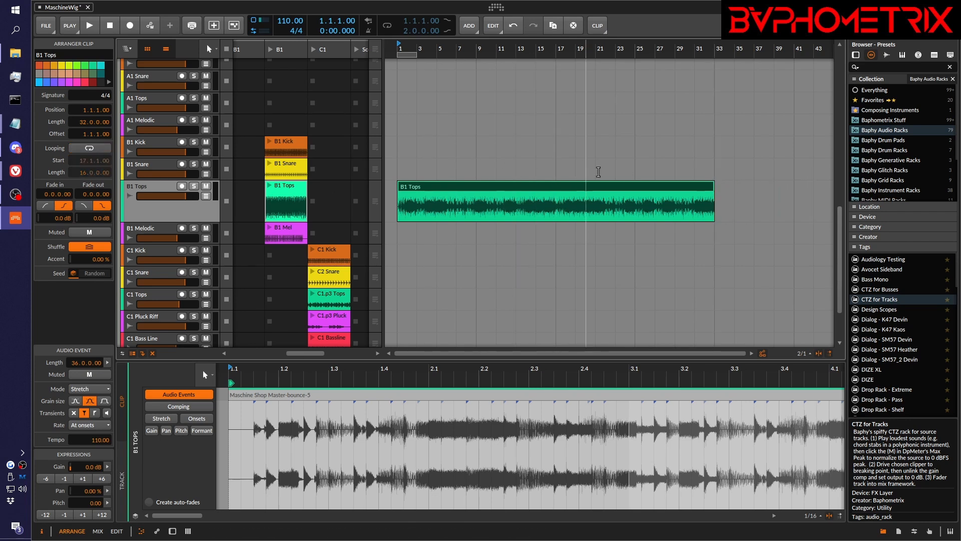
mouse_move(715, 185)
left_mouse_down()
mouse_move(761, 185)
mouse_move(714, 185)
left_mouse_up()
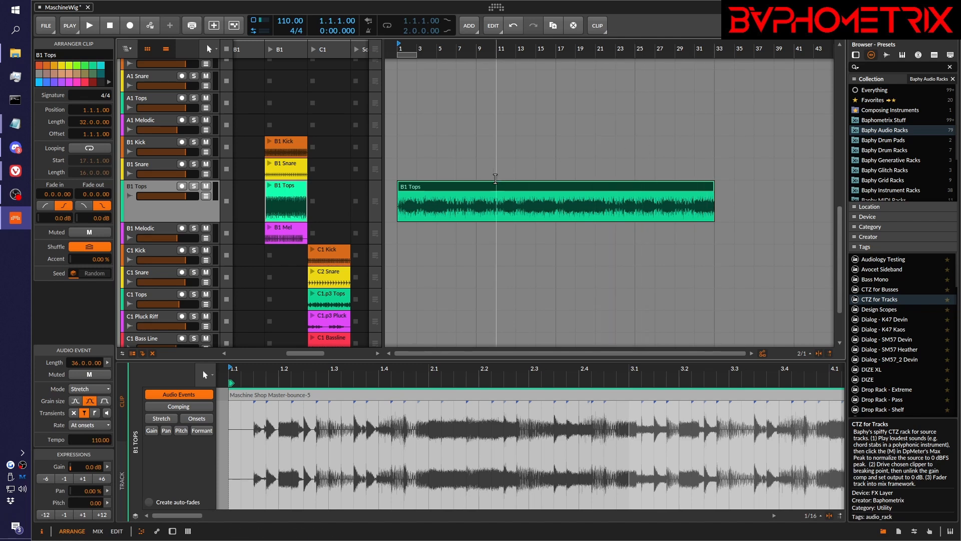
- Try starting the B1 Tops arranger clip from bar 29 with a 6-bar length and a fade-out, and undo these changes
double_click(477, 187)
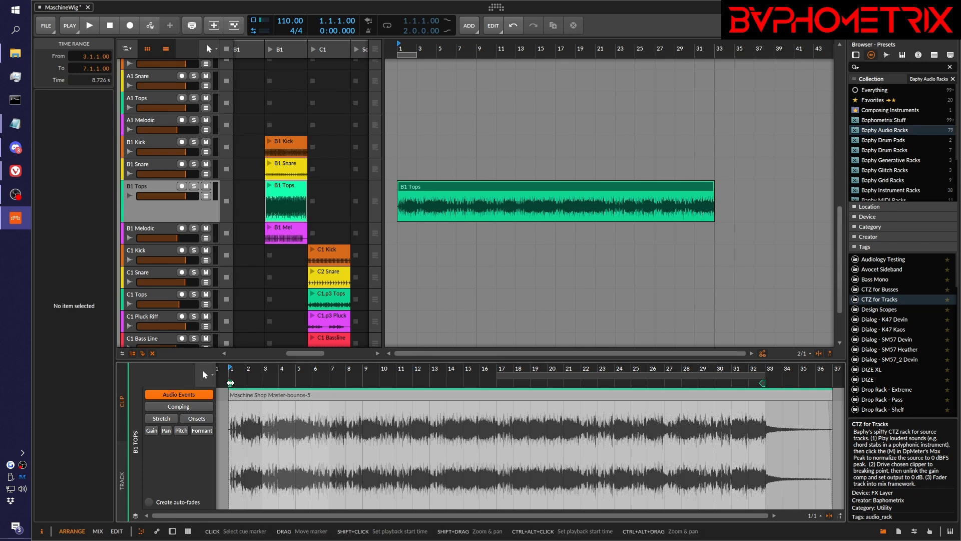
mouse_move(230, 382)
left_mouse_down()
mouse_move(763, 394)
mouse_move(702, 396)
left_mouse_up()
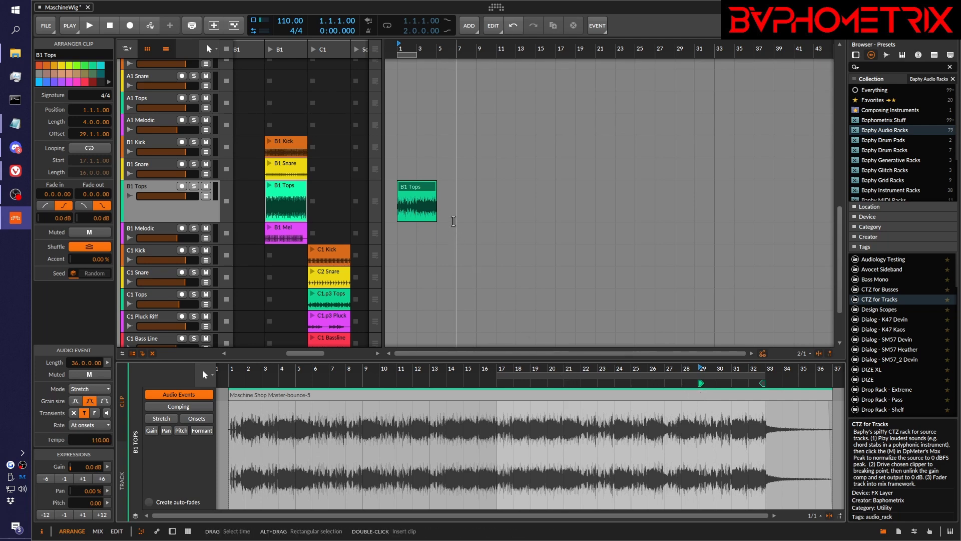
mouse_move(436, 187)
left_mouse_down()
mouse_move(521, 189)
mouse_move(459, 193)
left_mouse_up()
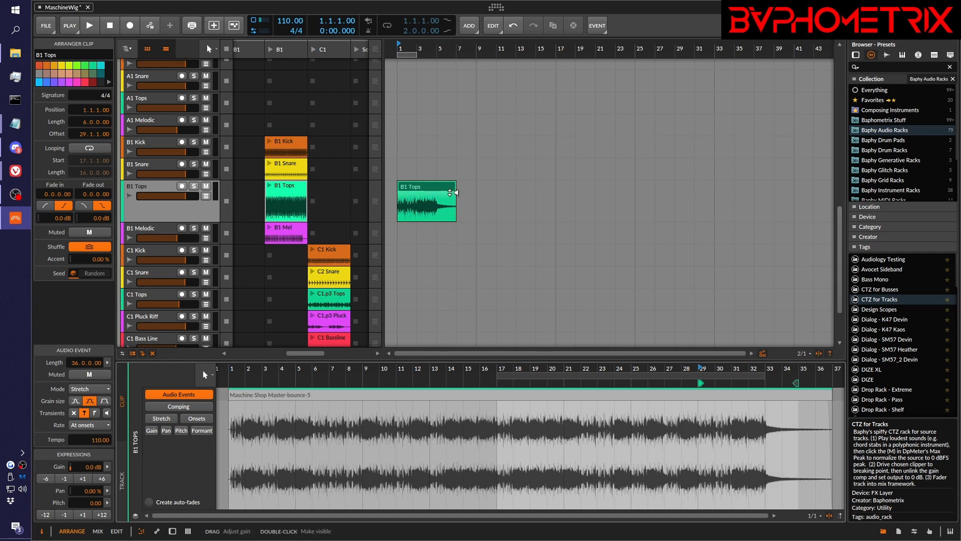
left_click_drag(457, 196, 445, 196)
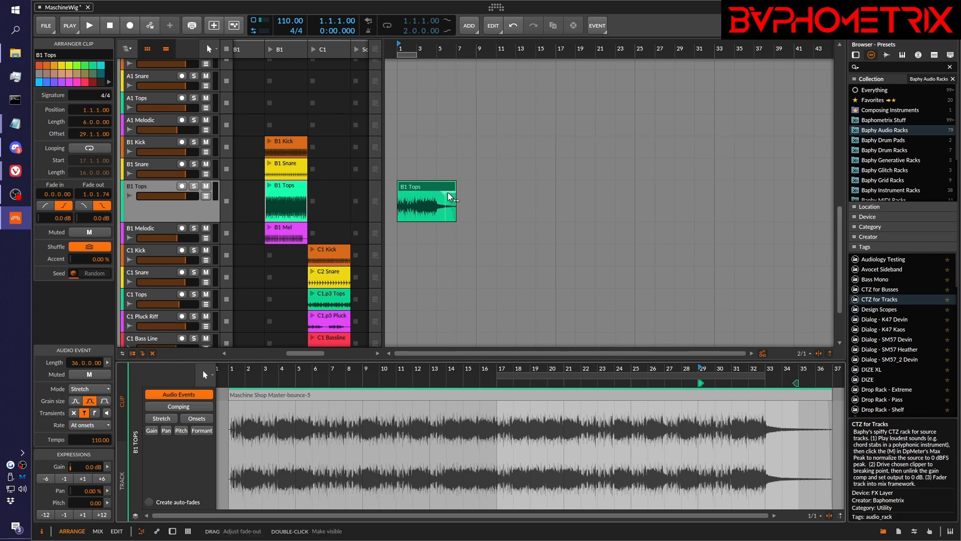
left_click_drag(446, 194, 466, 194)
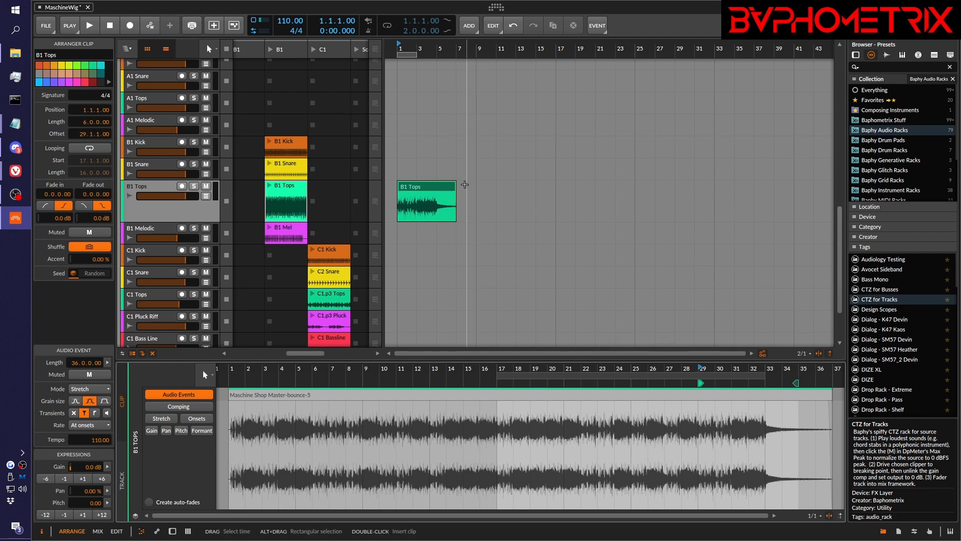
key("ctrl+z")
key("ctrl+z")
key("ctrl+z")
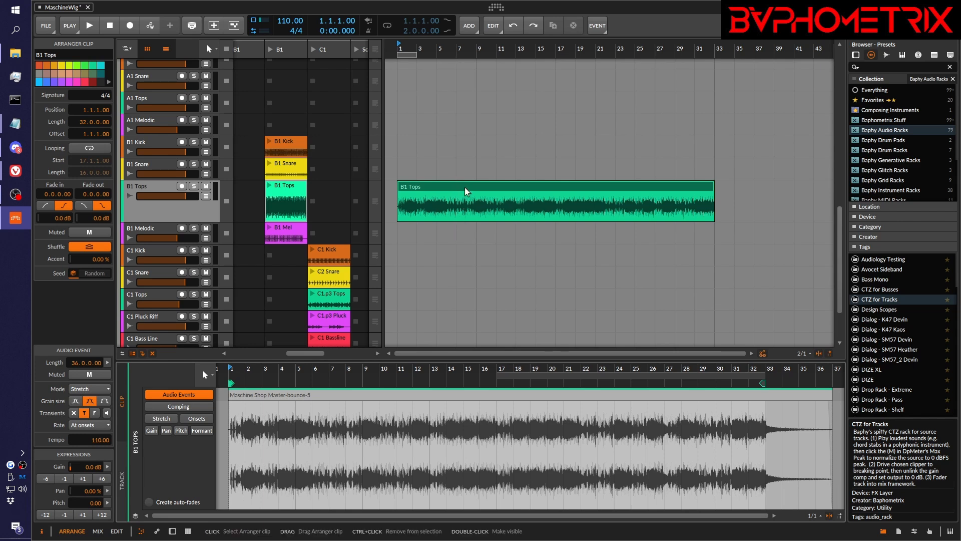
- Split the audio event inside the B1 Tops arranger clip at bars 31, 5 and 7
left_click(395, 399)
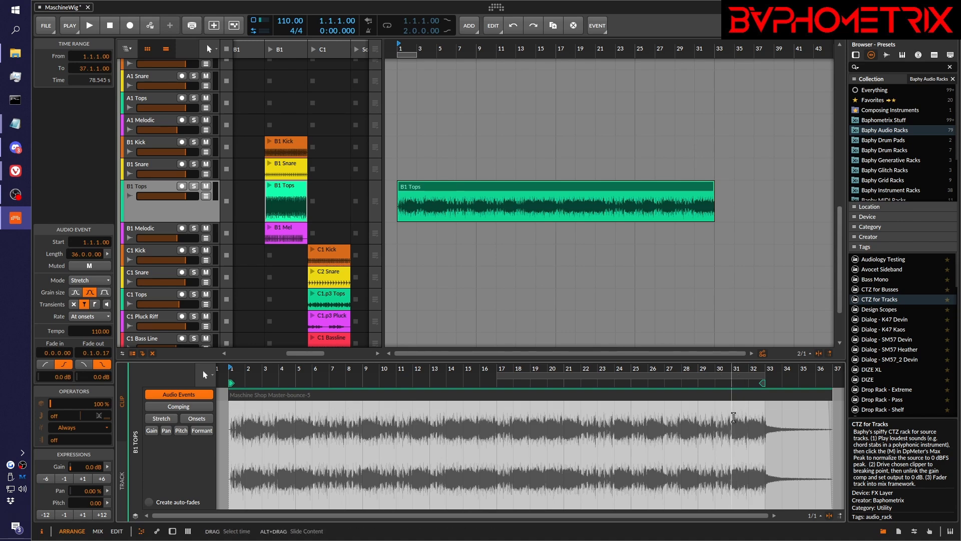
left_click(734, 416)
key("ctrl+e")
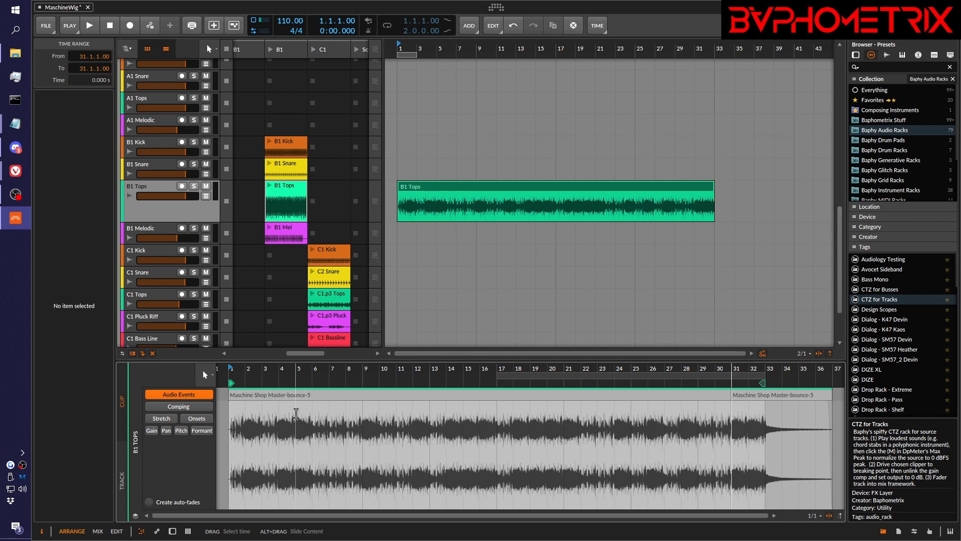
left_click(296, 413)
key("ctrl+e")
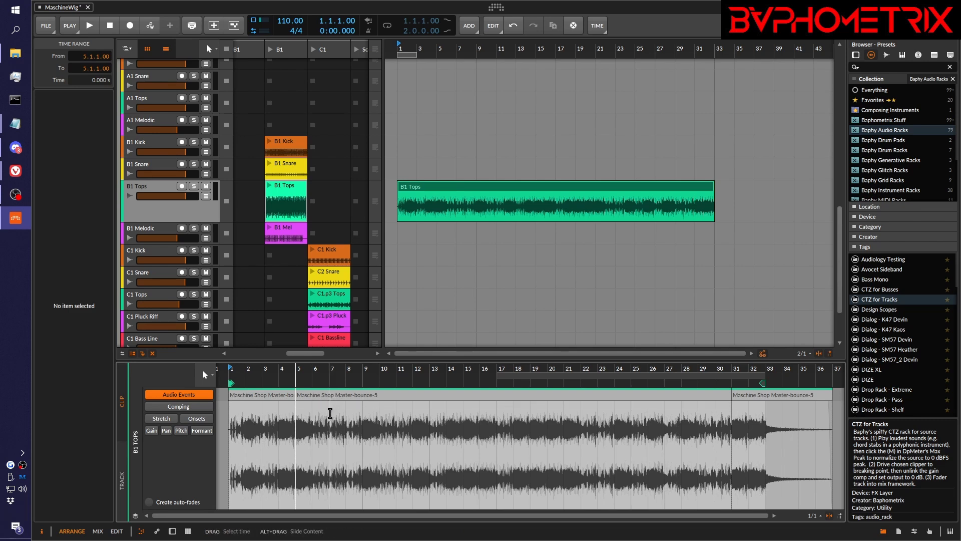
left_click(330, 413)
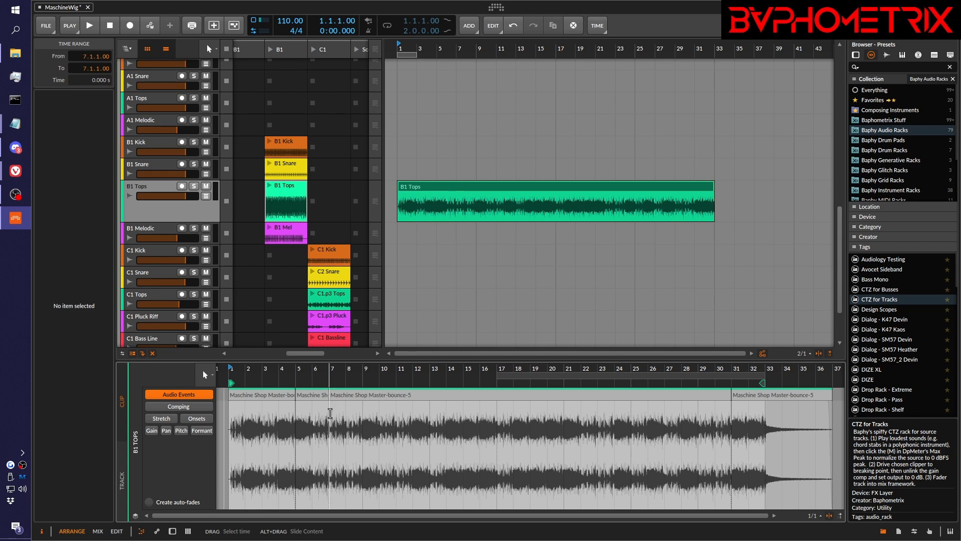
key("ctrl+e")
- Delete the audio event between bars 7 and 31 and move the final event with its tail to bar 7
left_click(418, 402)
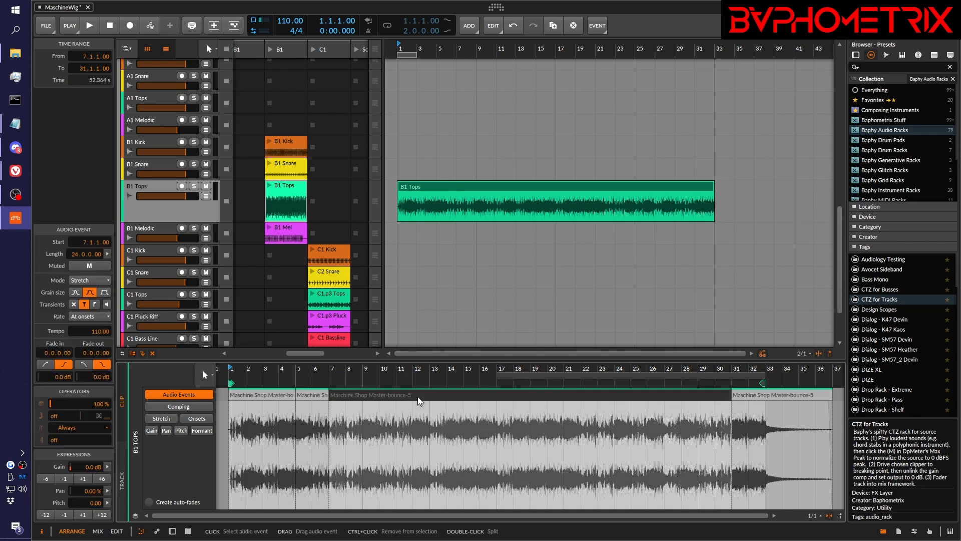
key("Delete")
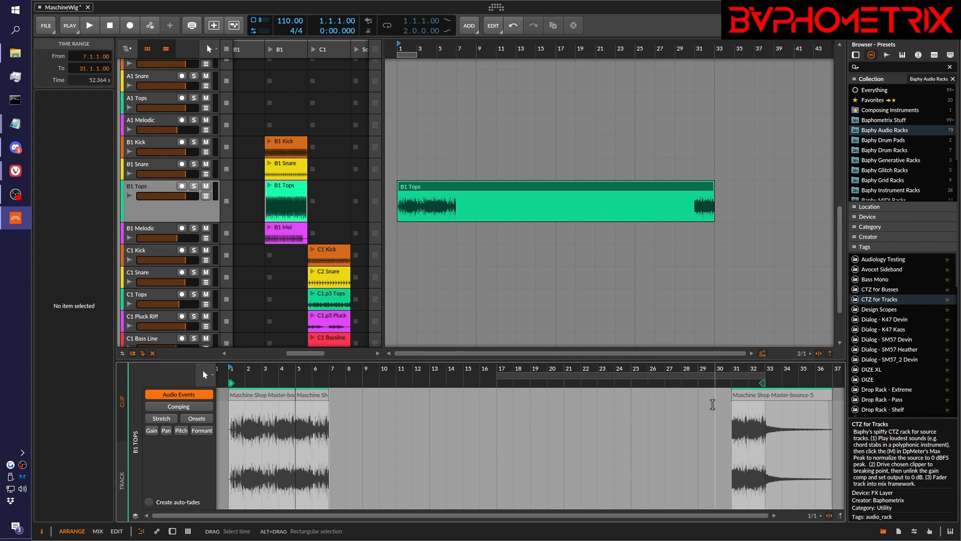
left_click_drag(756, 396, 358, 408)
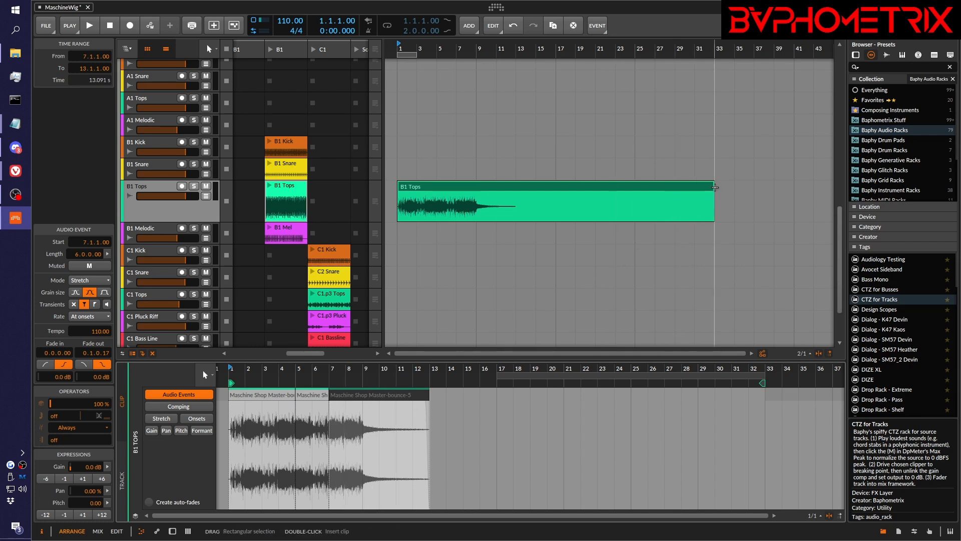
- Shorten the B1 Tops arranger clip to 8 bars, reduce the track's height, and select the clip
left_click_drag(713, 188, 494, 187)
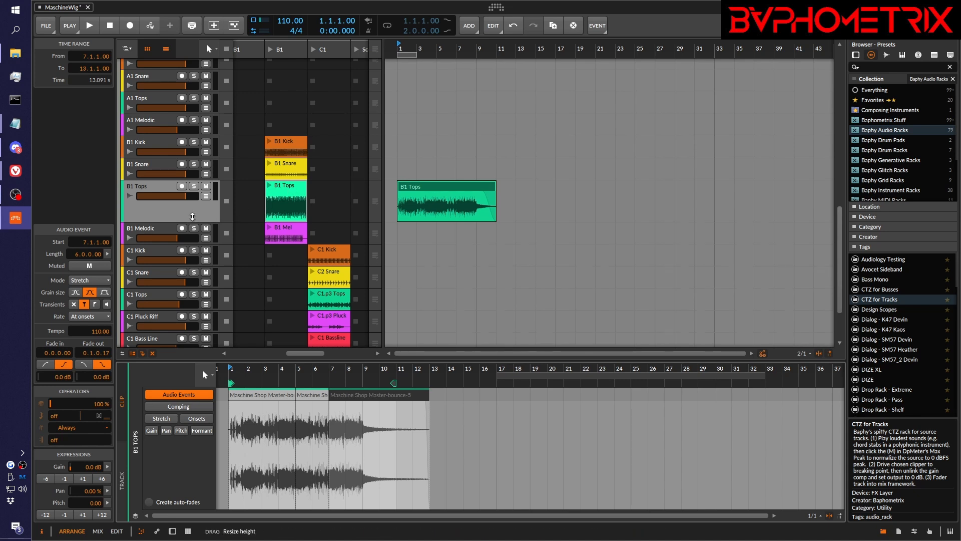
left_click_drag(191, 220, 192, 201)
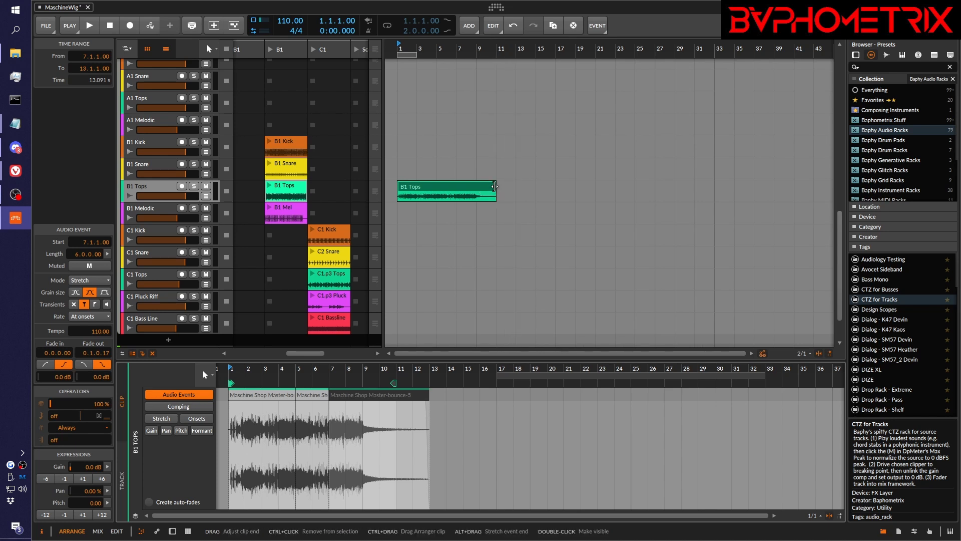
left_click_drag(493, 186, 477, 187)
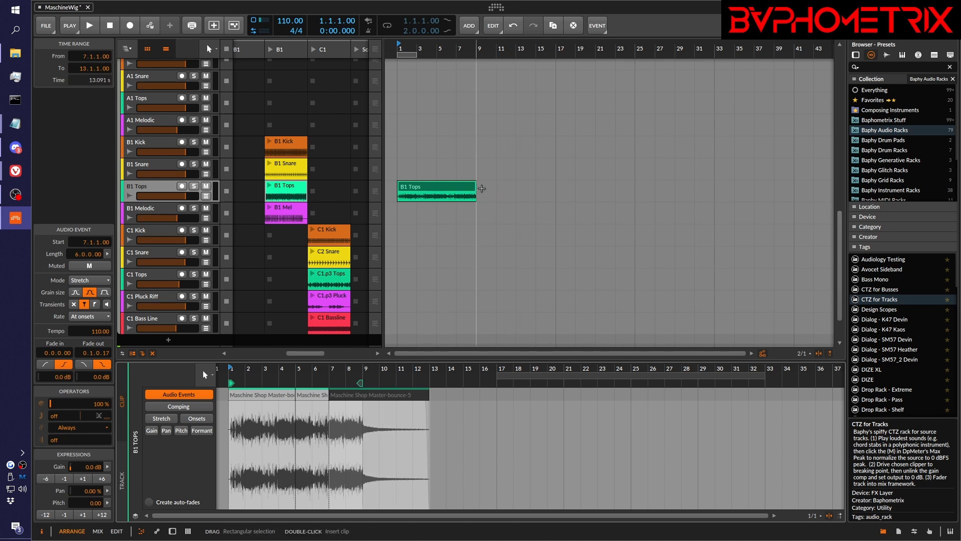
left_click(442, 192)
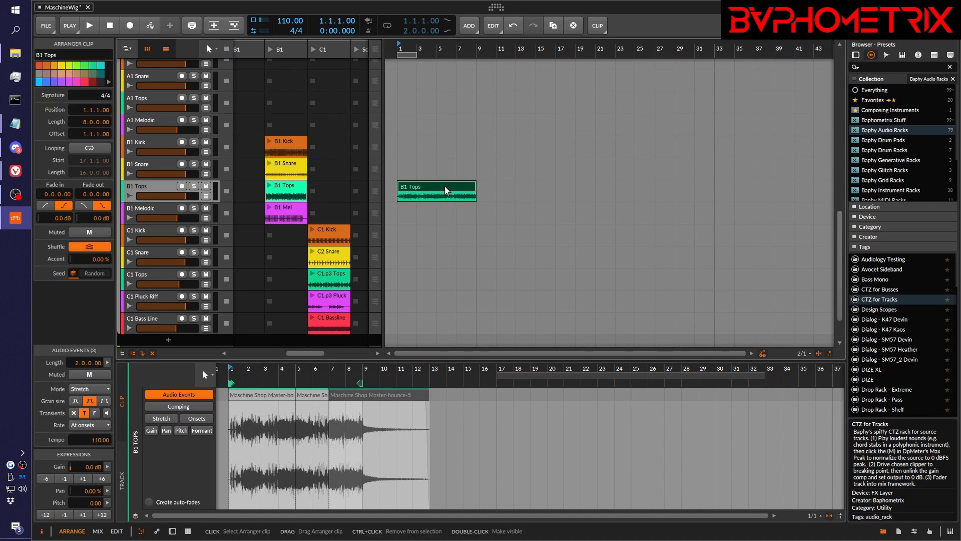
- Play back the shortened B1 Tops arranger clip, extend it to 10 bars, and audition its tail from bar 7
key("space")
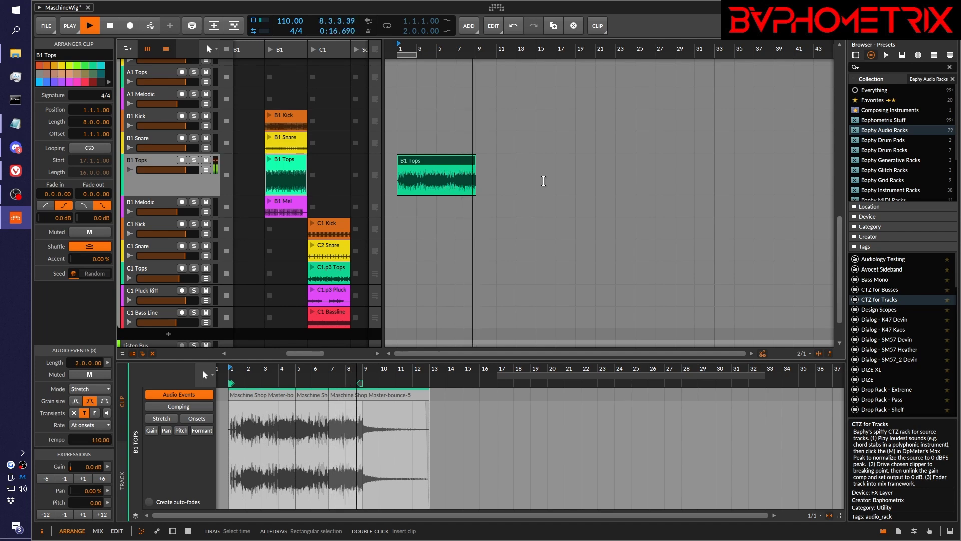
key("space")
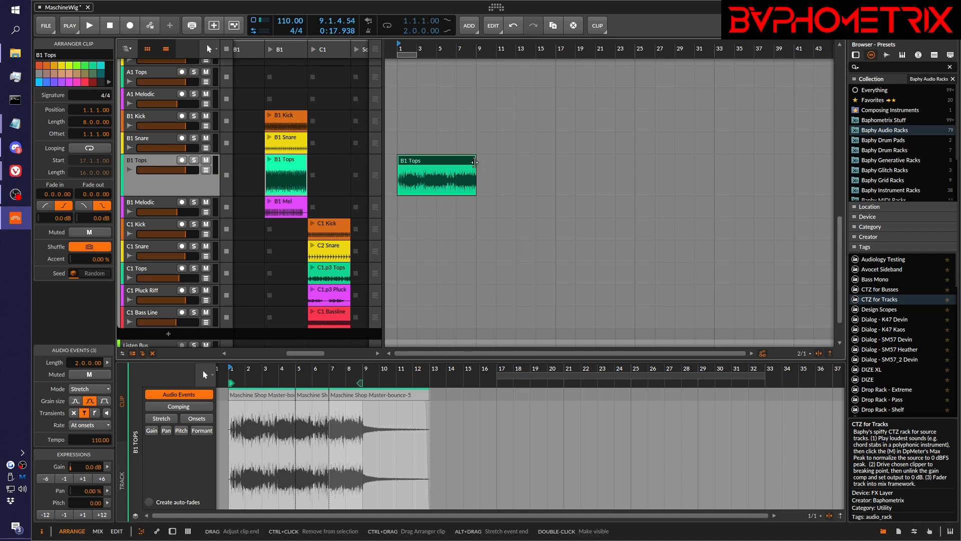
left_click_drag(475, 161, 498, 164)
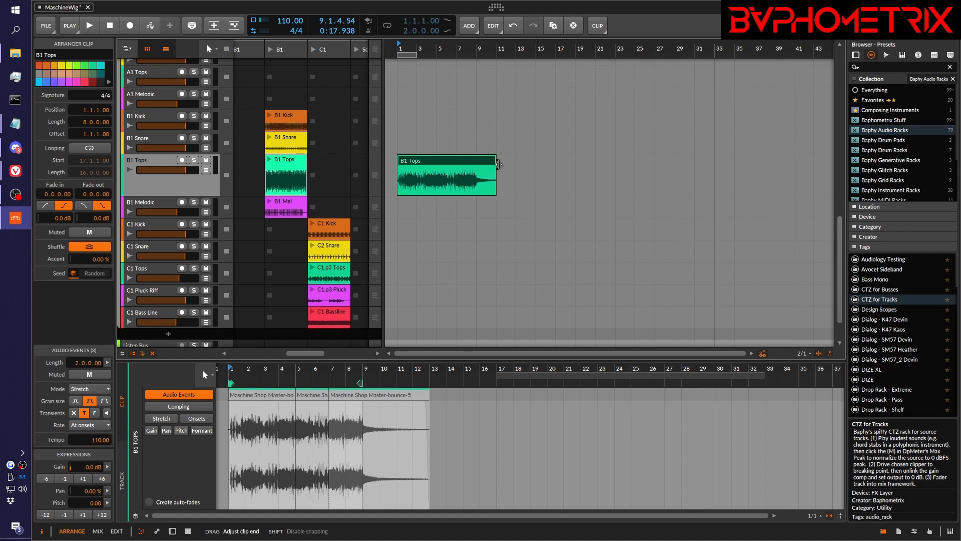
left_click(457, 53)
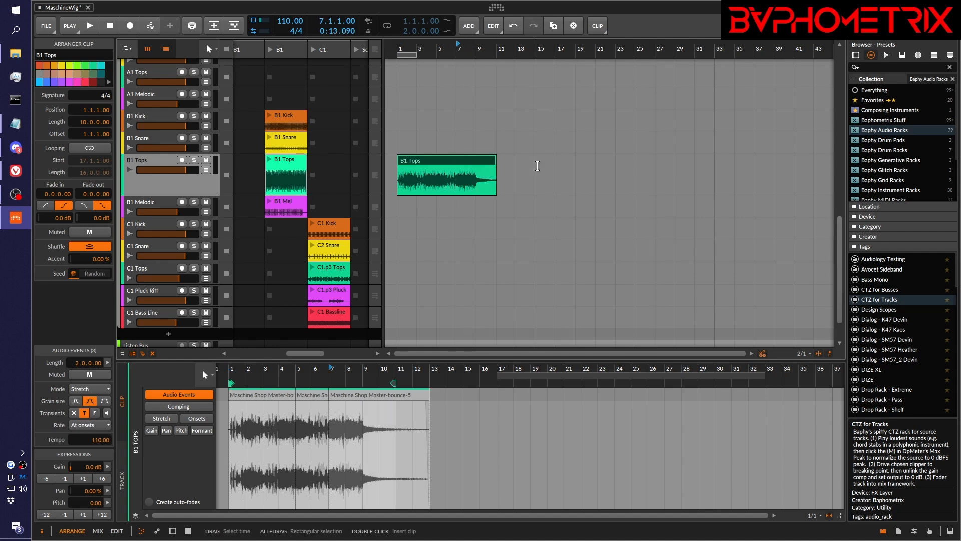
key("space")
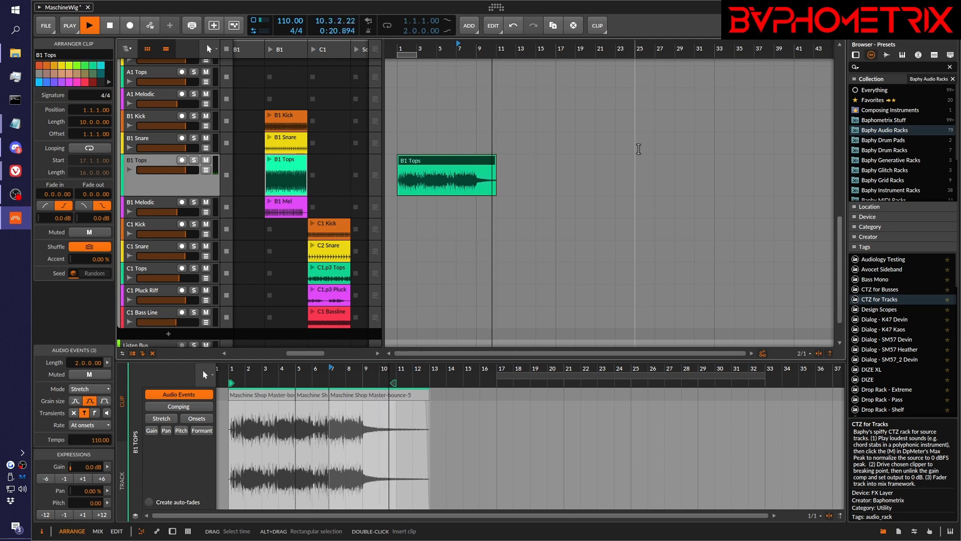
key("space")
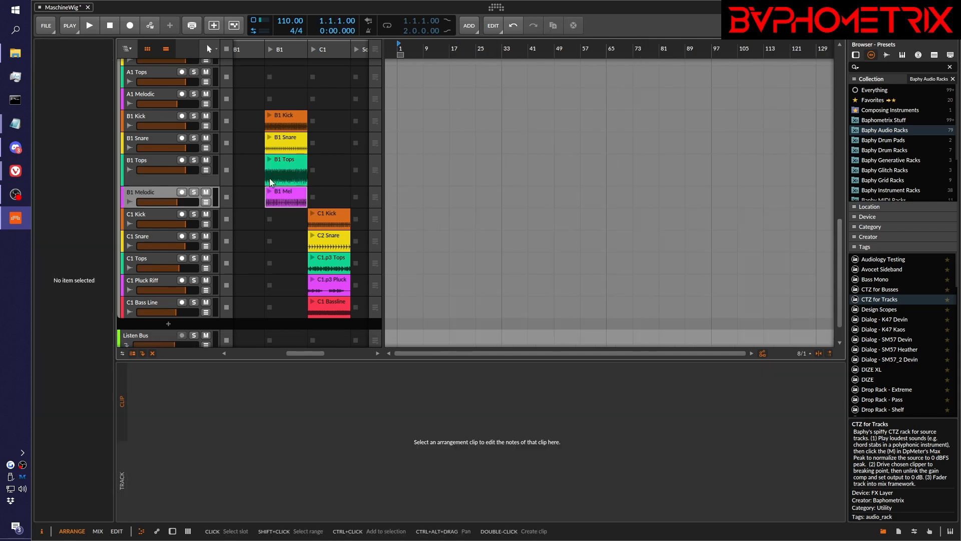
- Launch Scene 6 of the Maschine Stems group to audition the four B1 stem clips together
scroll(278, 134, "up", 6)
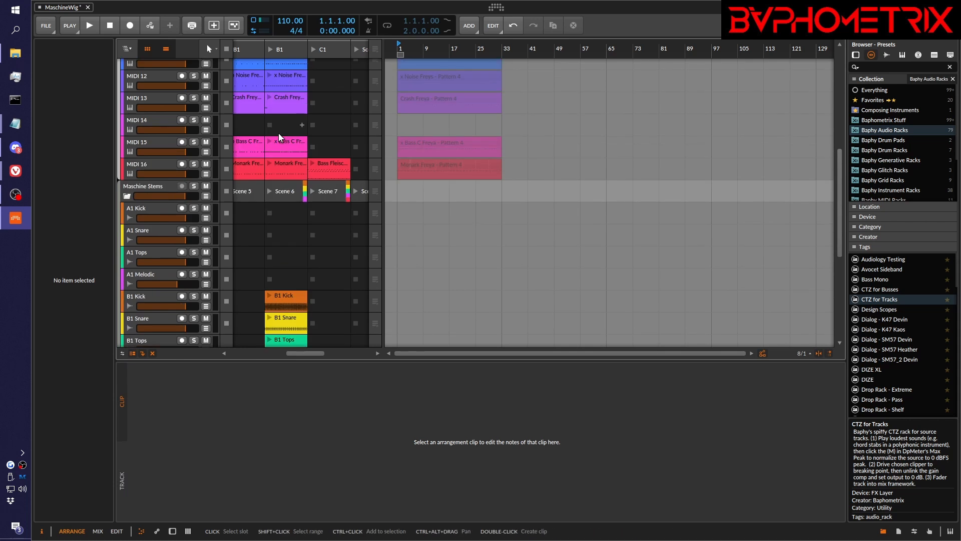
scroll(279, 133, "down", 3)
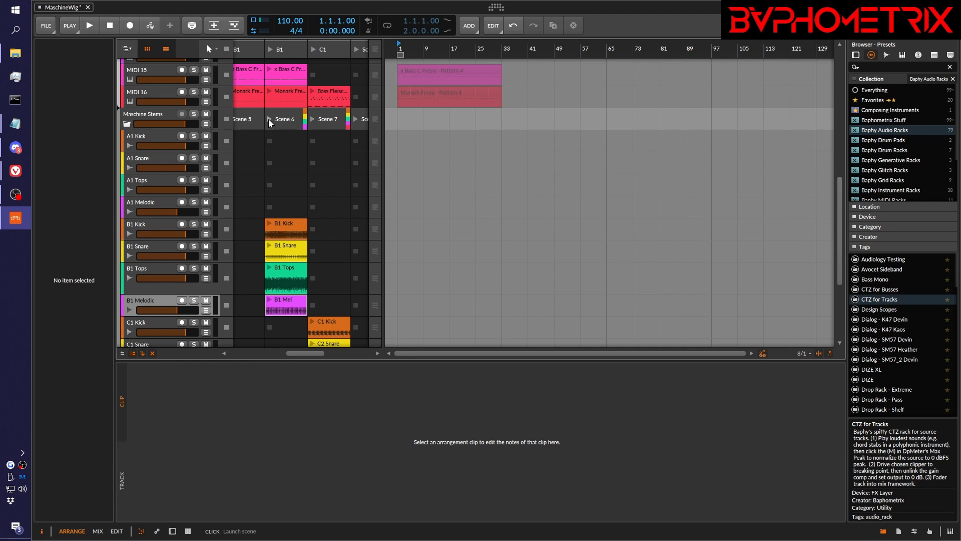
left_click(269, 120)
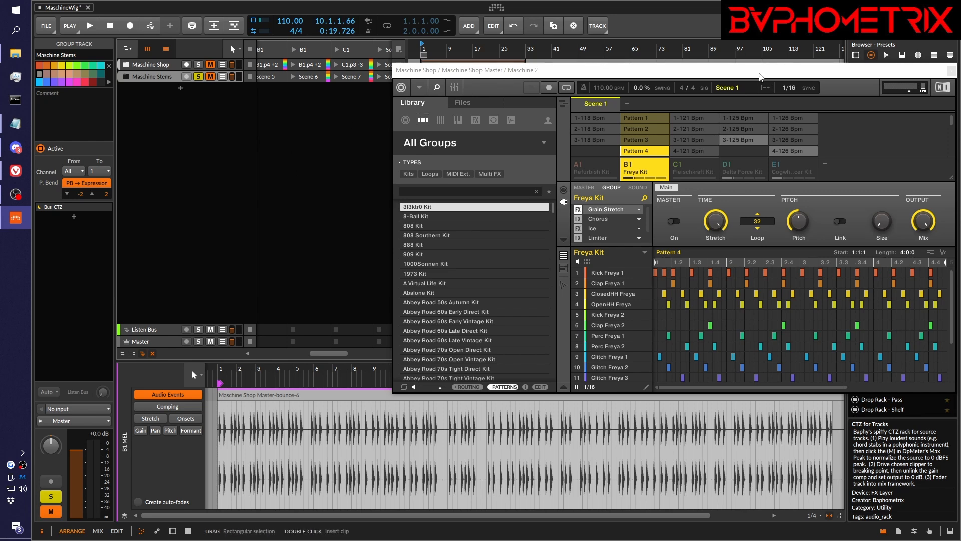
- Close the Maschine 2 plug-in window and expand the Maschine Shop and Maschine Stems groups to compare their MIDI and stem clips
left_click_drag(759, 73, 710, 85)
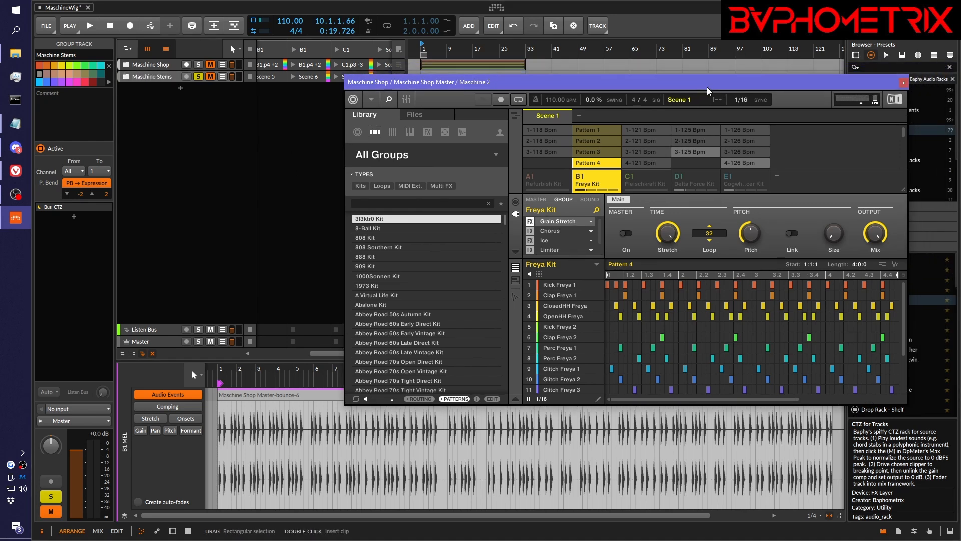
key("Escape")
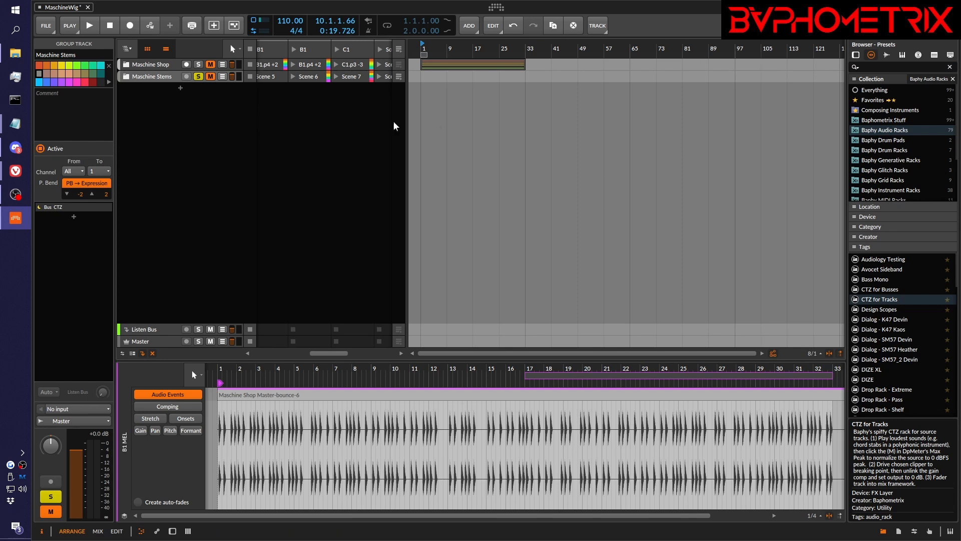
left_click(127, 65)
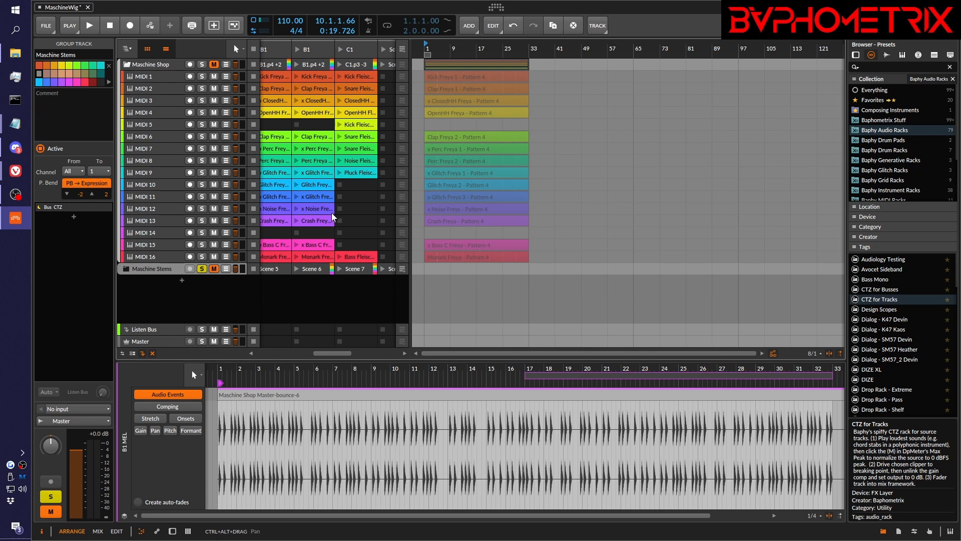
left_click(126, 269)
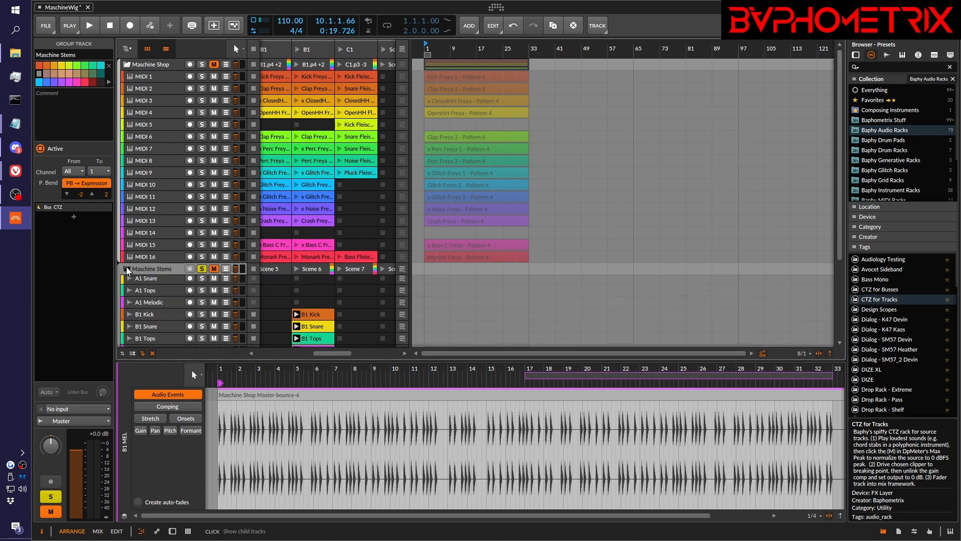
scroll(313, 240, "down", 3)
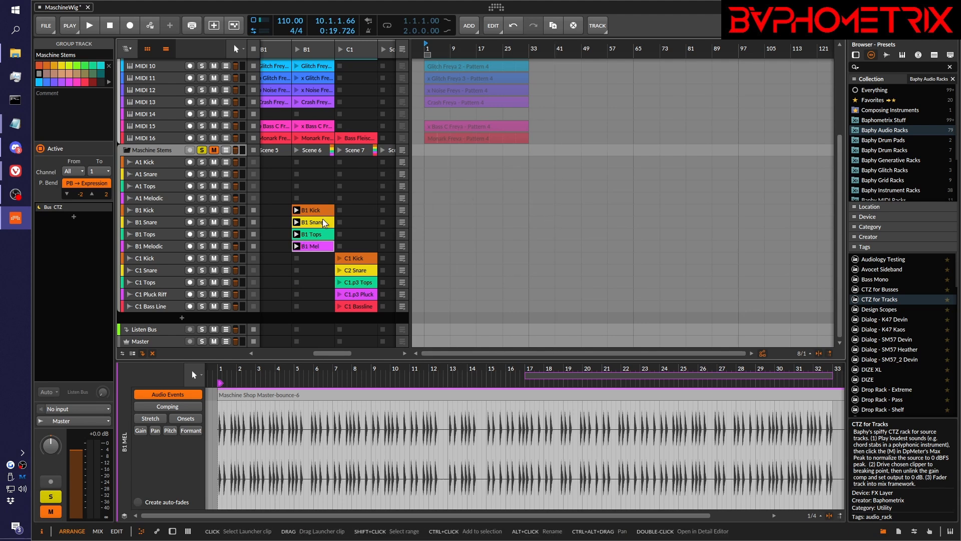
scroll(326, 236, "up", 5)
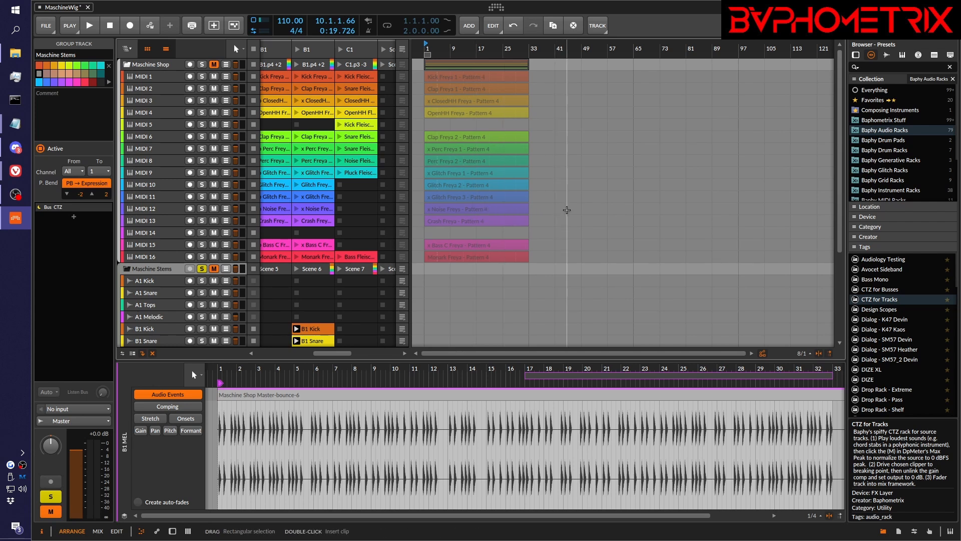
scroll(319, 217, "down", 5)
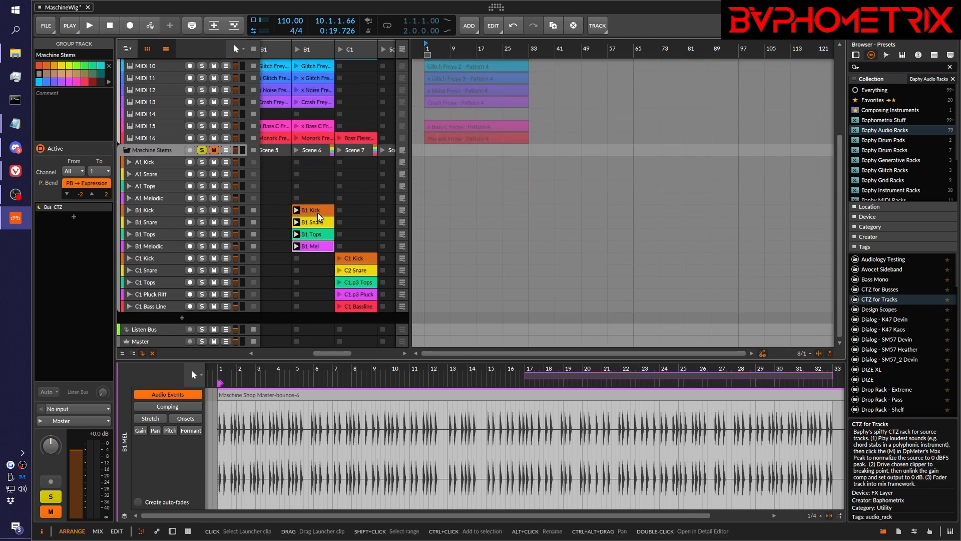
scroll(318, 216, "up", 5)
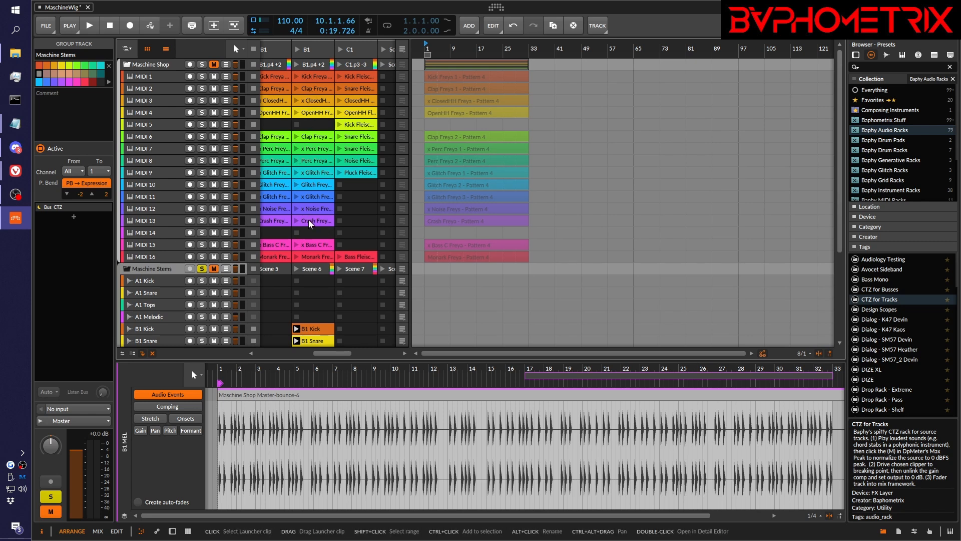
scroll(309, 223, "down", 5)
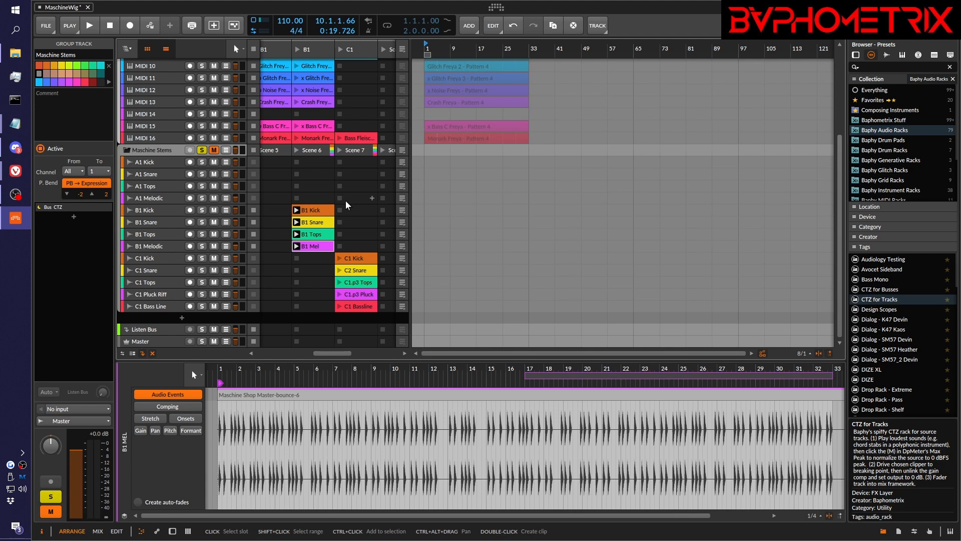
scroll(340, 201, "up", 5)
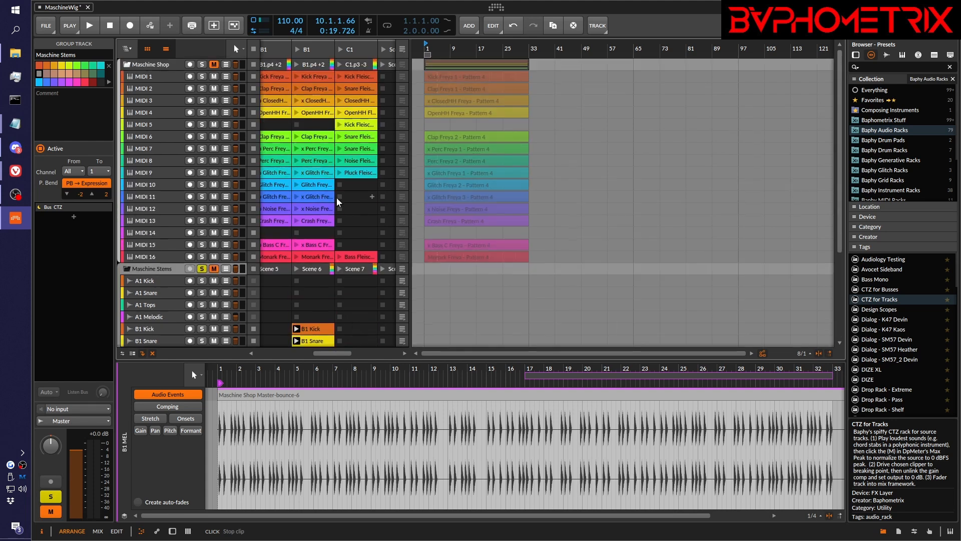
- Delete the muted Pattern 4 clips of the Maschine Shop group from the arranger
left_click(465, 62)
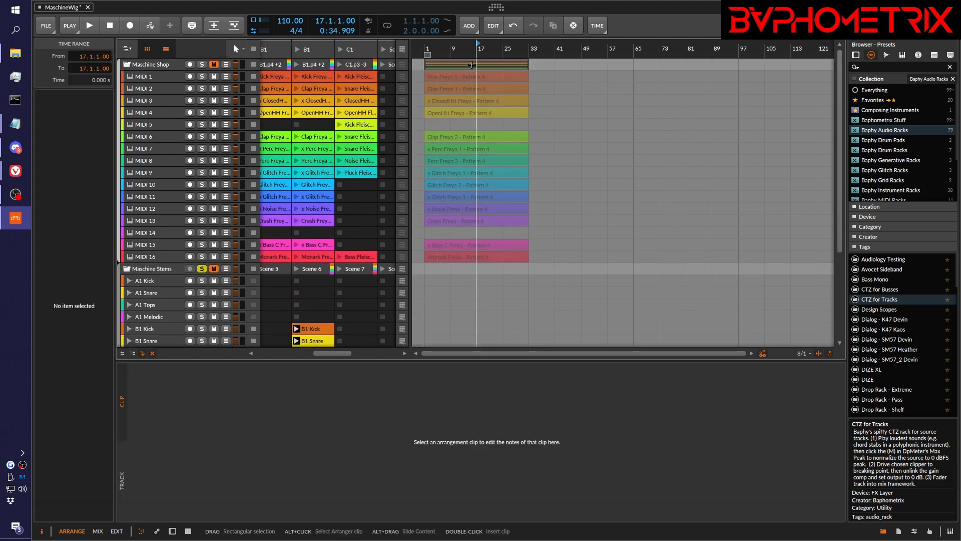
left_click(465, 63)
key("Delete")
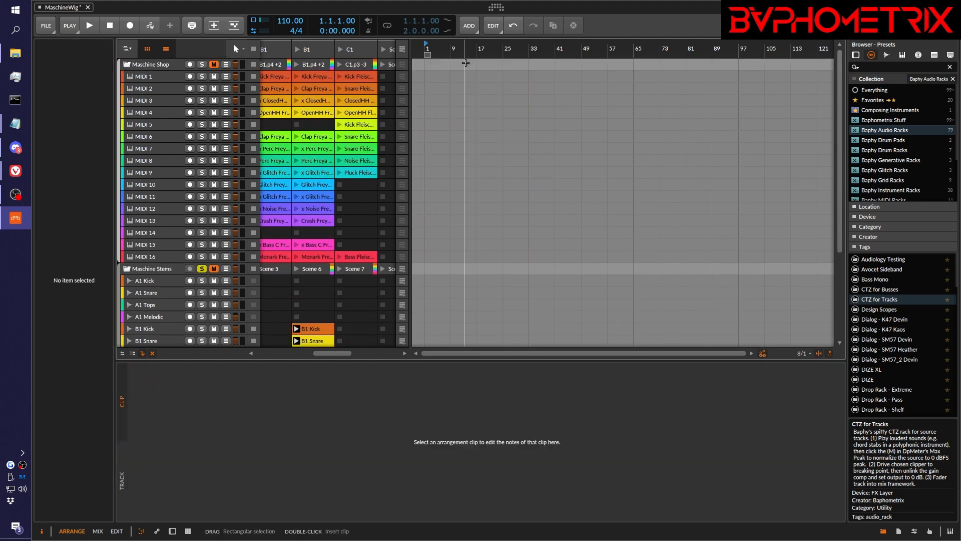
- Inspect the comments of both B1.p4 +2 scenes and show the device chain of the Maschine Shop group
left_click(310, 65)
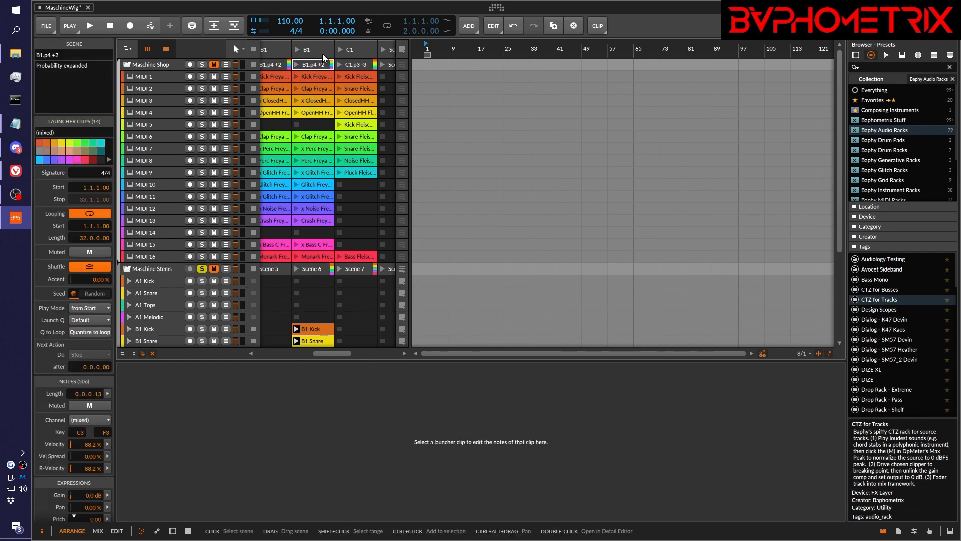
left_click(311, 50)
left_click(273, 62)
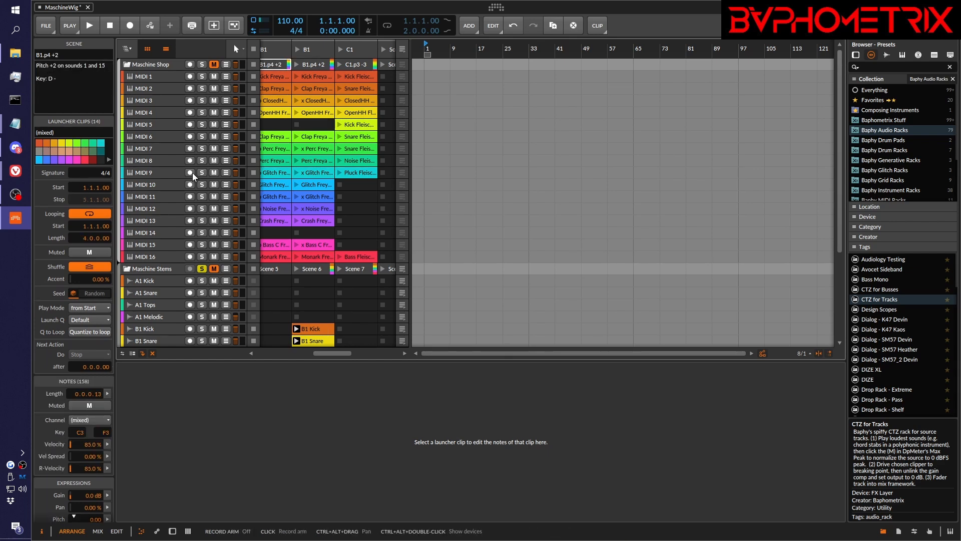
left_click(178, 64)
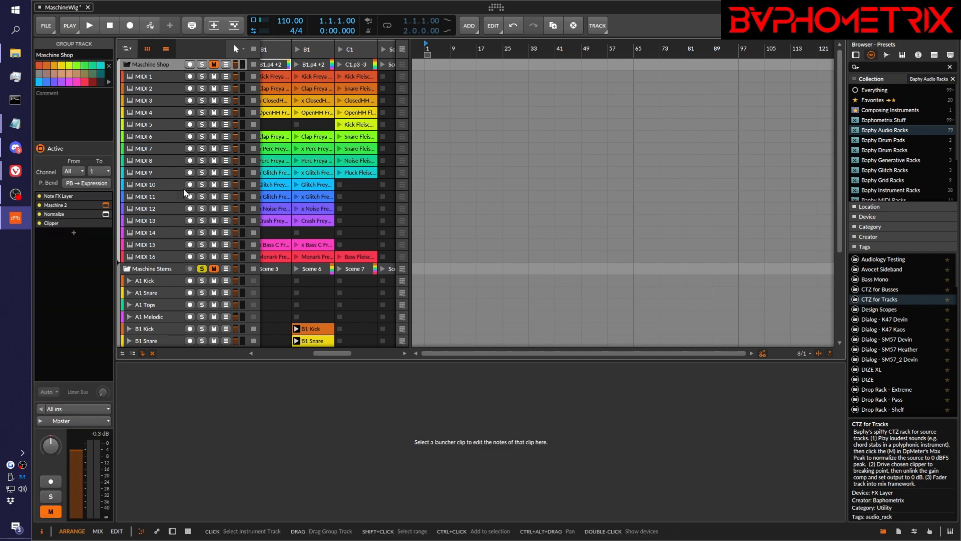
double_click(171, 62)
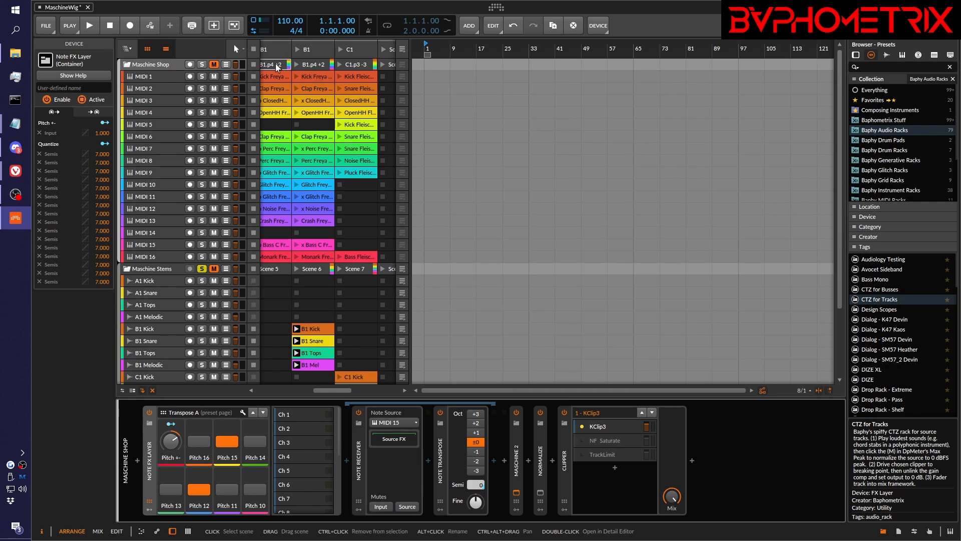
- Copy the probability-expanded B1.p4 +2 scene into the arranger at bar 1 on the Maschine Shop tracks
left_click(311, 65)
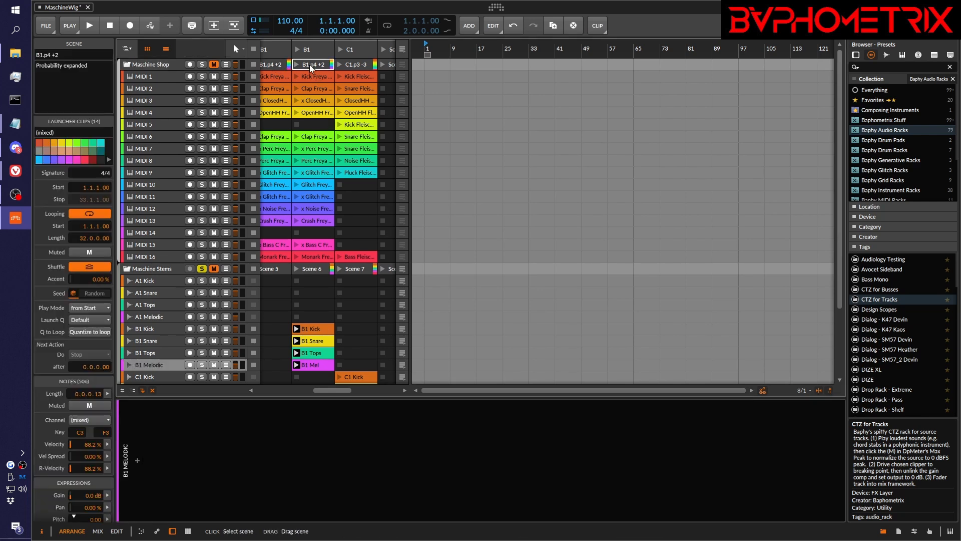
left_click_drag(311, 65, 426, 67)
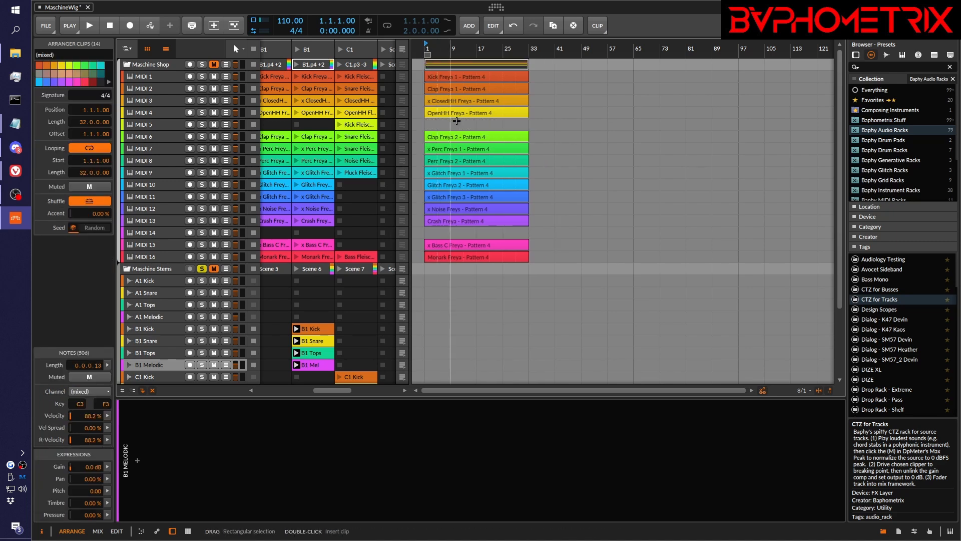
left_click(454, 141)
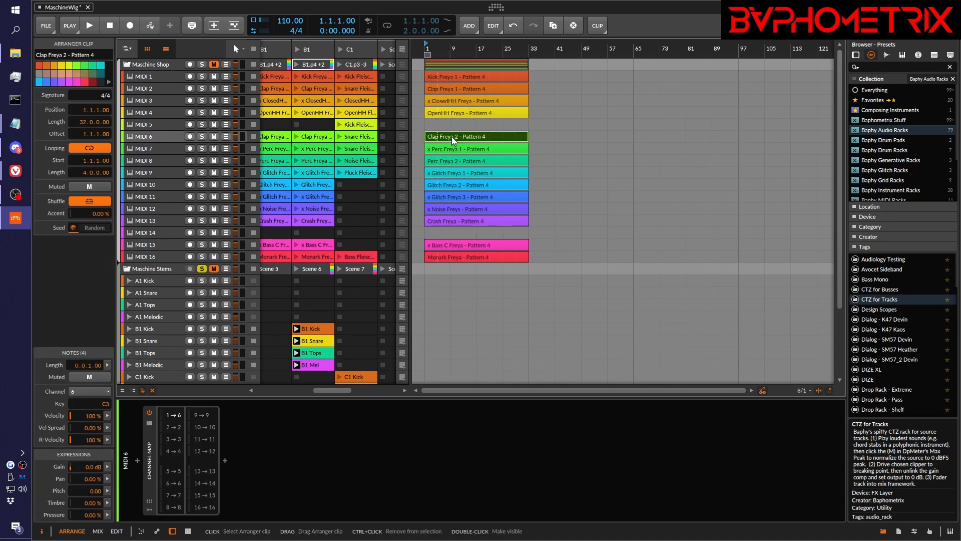
- Mute all the Pattern 4 arranger clips, leaving only the Clap Freya 2 clip on MIDI 6 unmuted
left_click(460, 77)
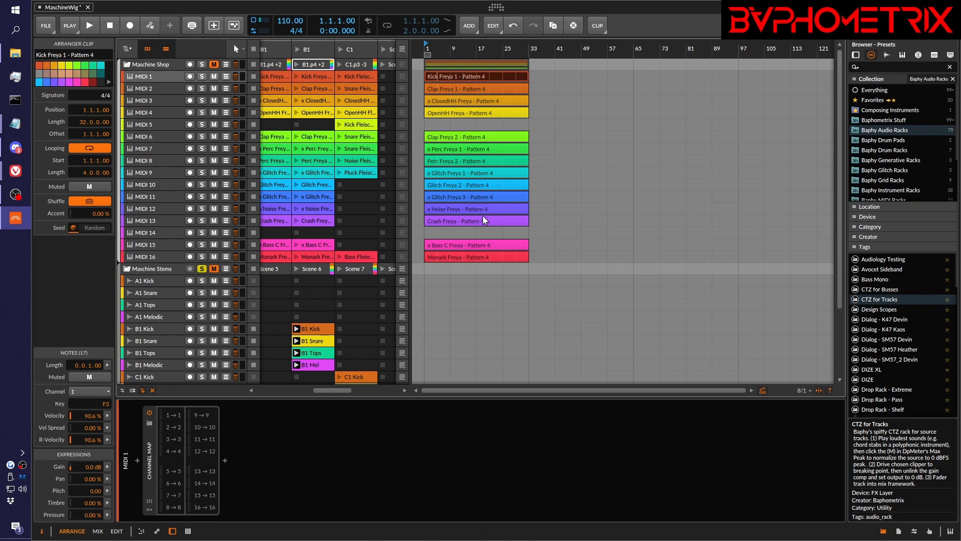
left_click(468, 260, "shift")
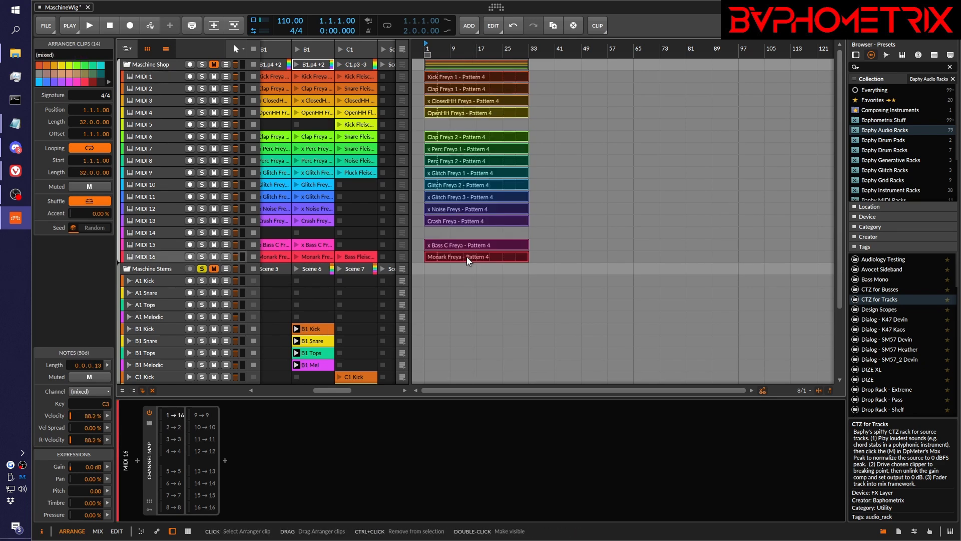
left_click(468, 259)
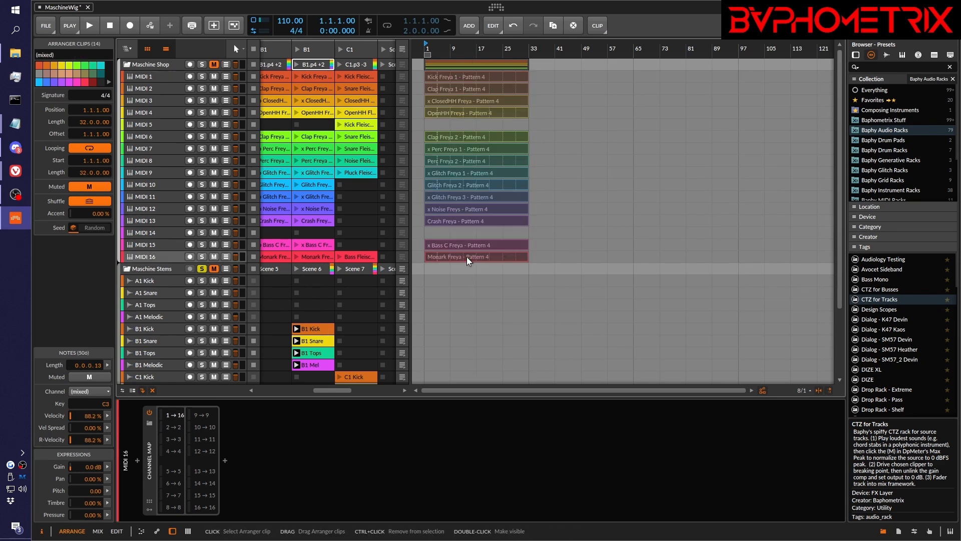
left_click(465, 136)
key("alt+m")
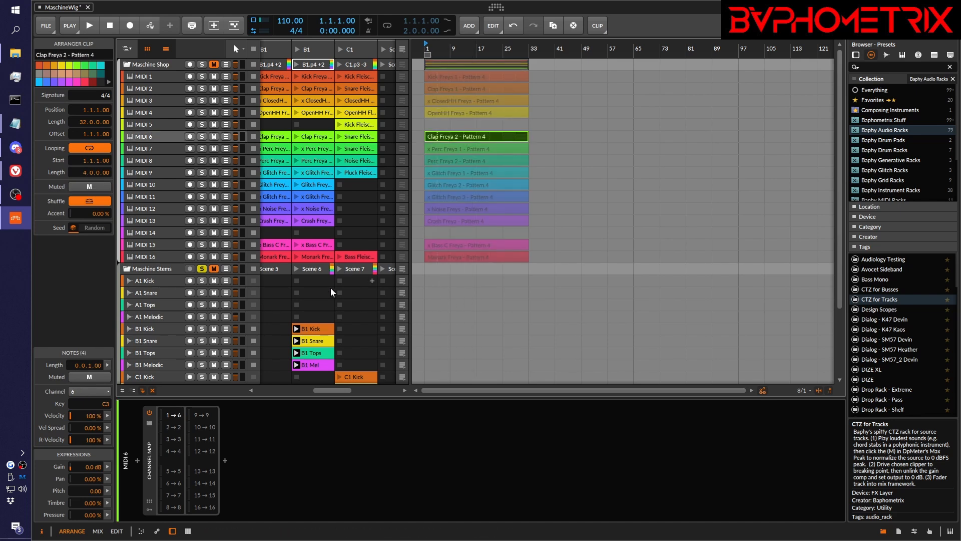
- Select the B1 Melodic track and switch the selection to the B1 Tops track in the Maschine Stems group
scroll(325, 296, "down", 3)
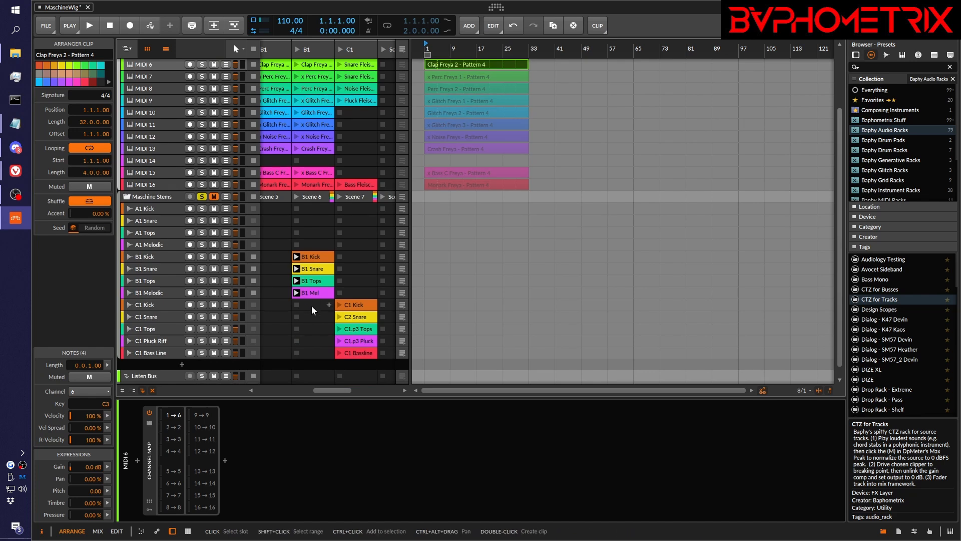
left_click(152, 291)
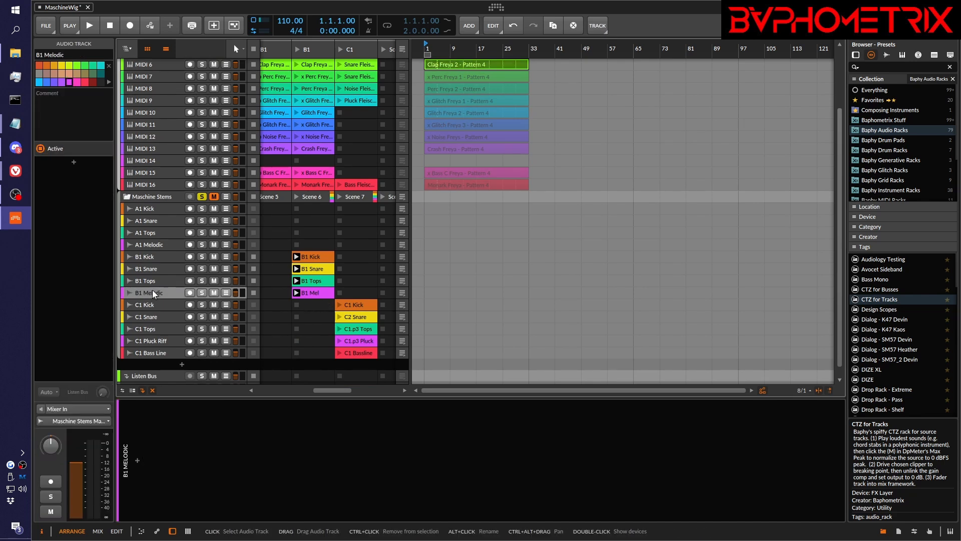
left_click(156, 279)
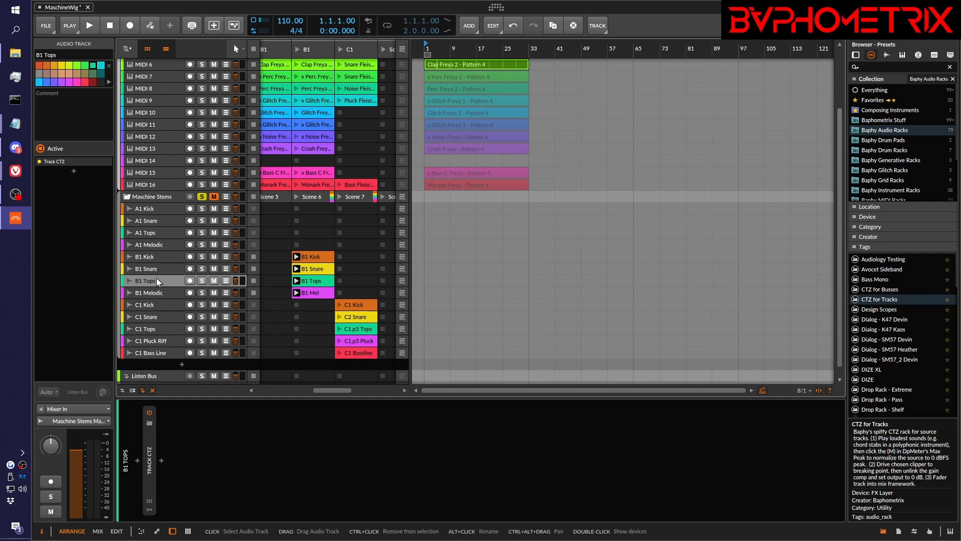
- Try out an extra audio track named B1 Clap below B1 Tops and delete it again
key("ctrl+t")
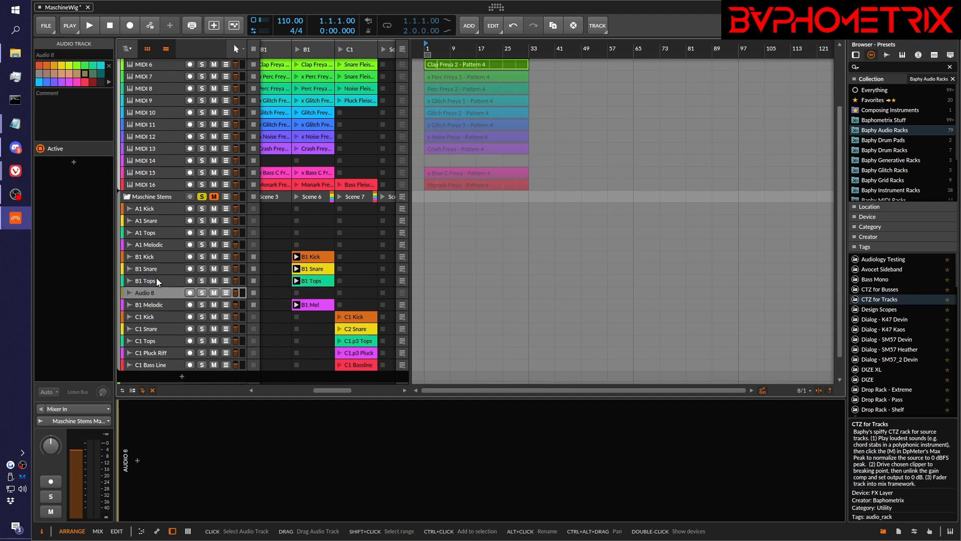
double_click(150, 293)
type("B1 Clap")
key("Return")
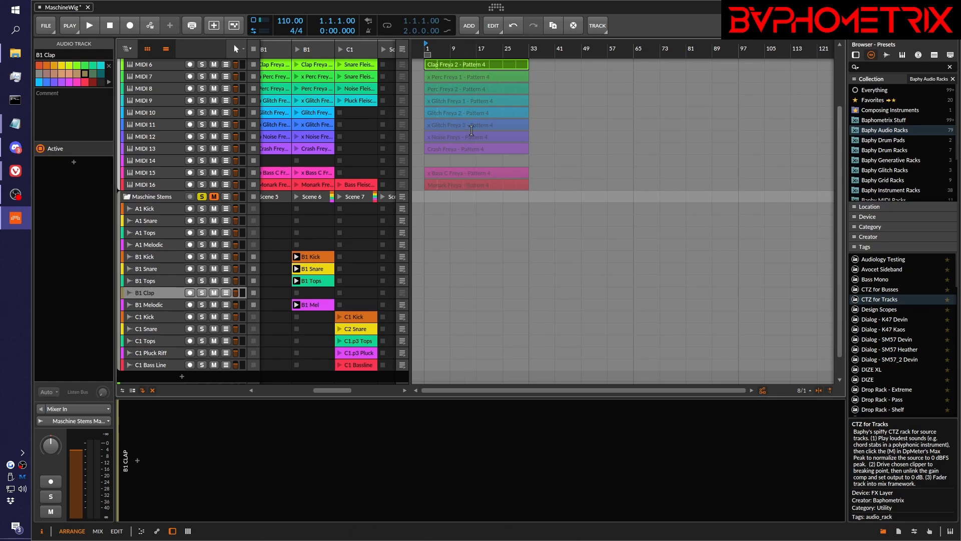
scroll(469, 111, "up", 3)
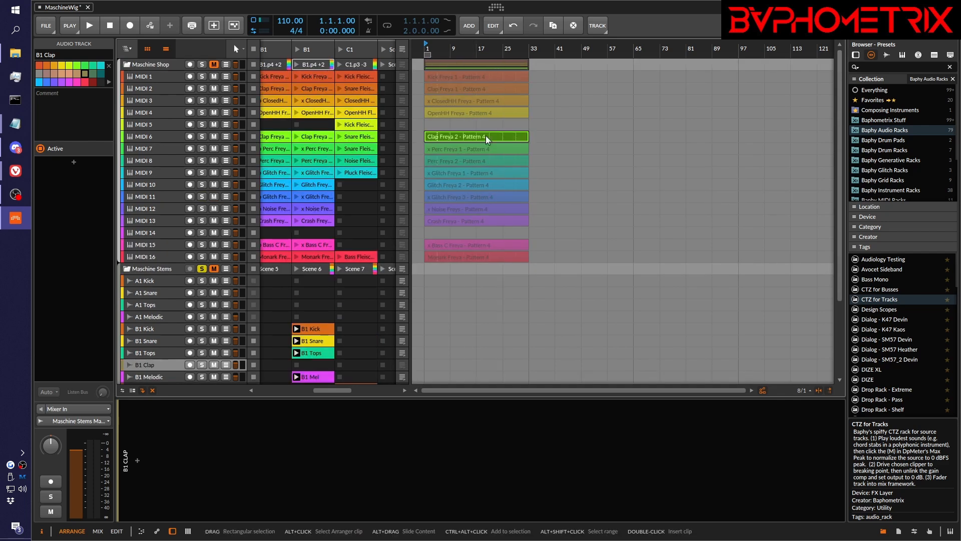
scroll(275, 299, "down", 3)
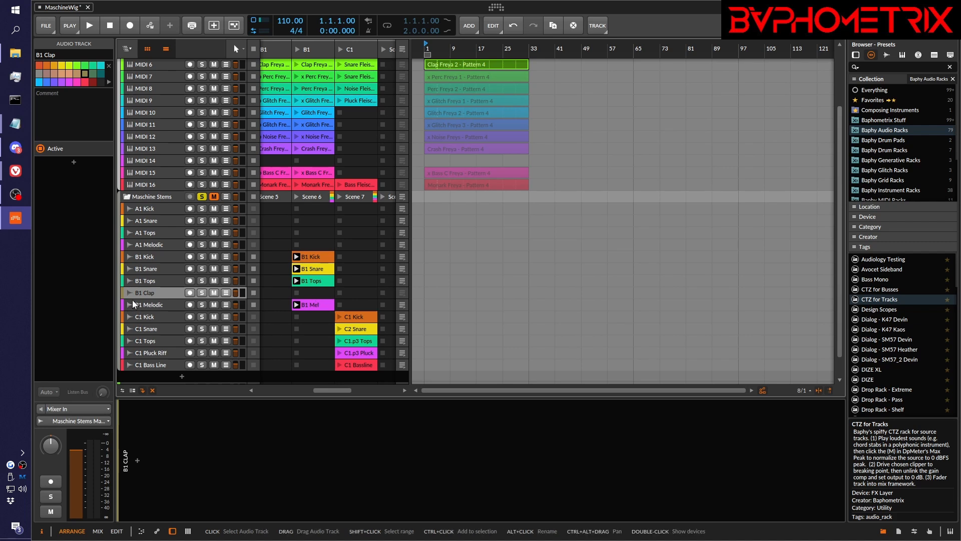
key("Delete")
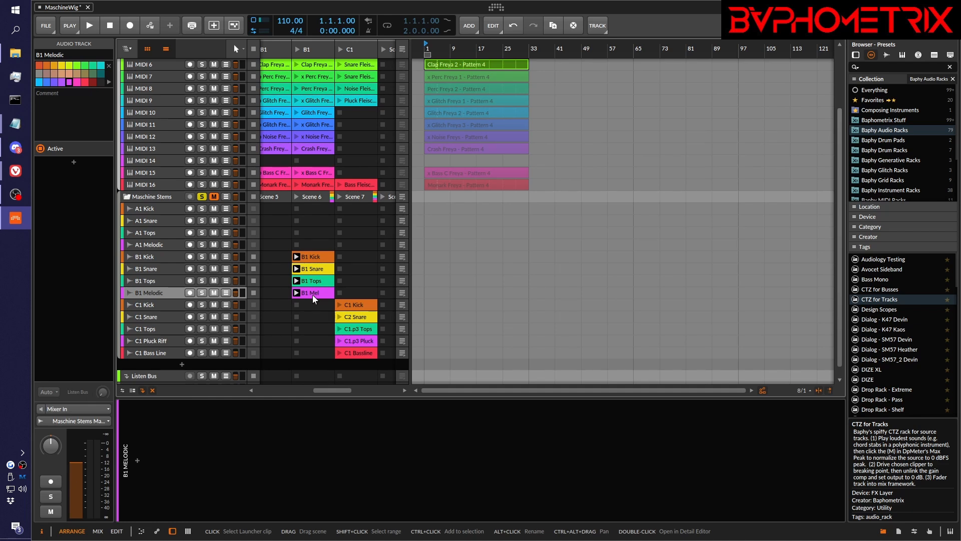
- Audition the C1.p3 Pluck clip on its own and inspect the Murda Melodies plugin on the C1 Pluck Riff track
scroll(370, 269, "down", 1)
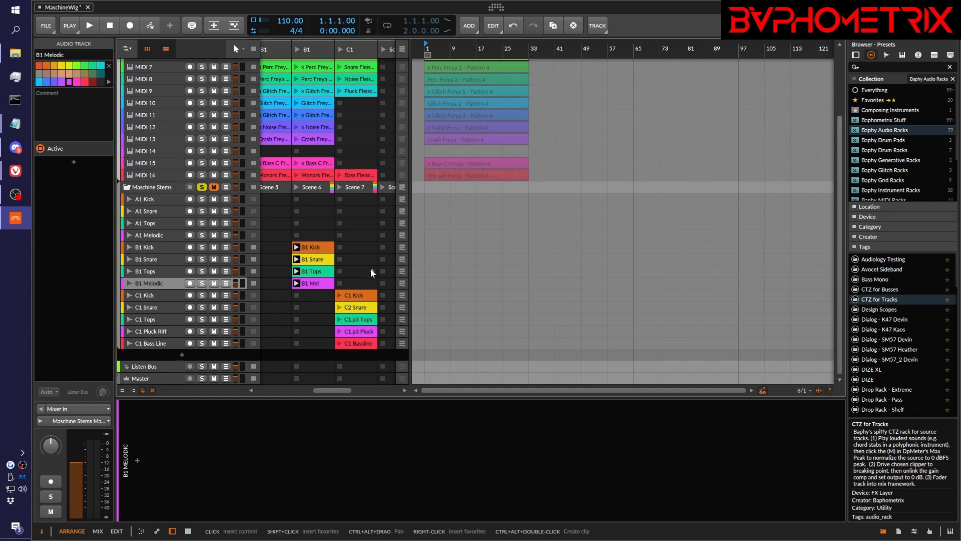
left_click(254, 188)
left_click(340, 331)
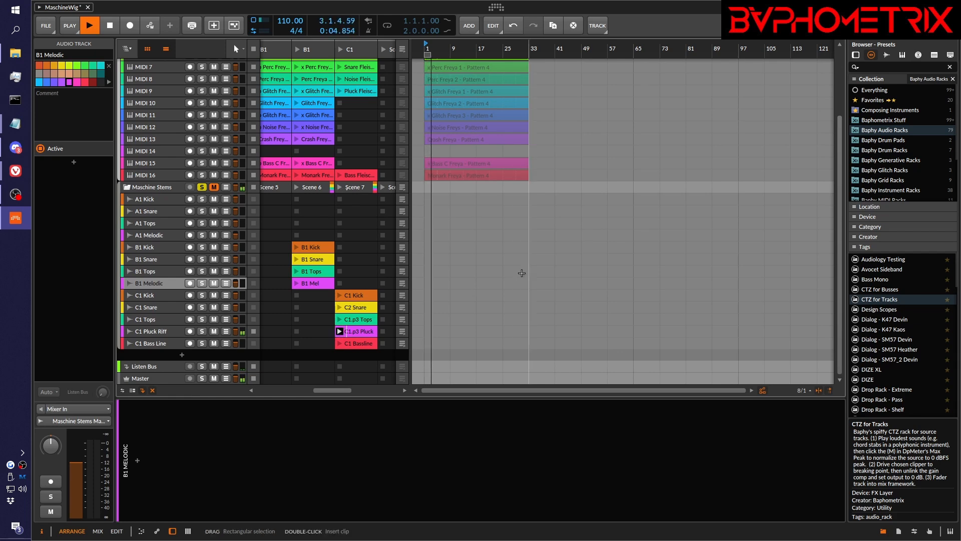
left_click(350, 331)
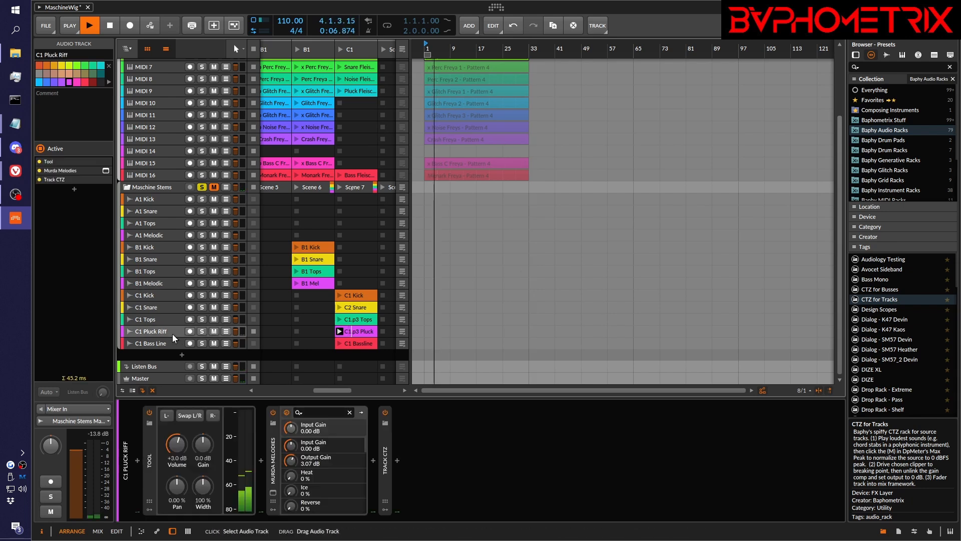
left_click(273, 492)
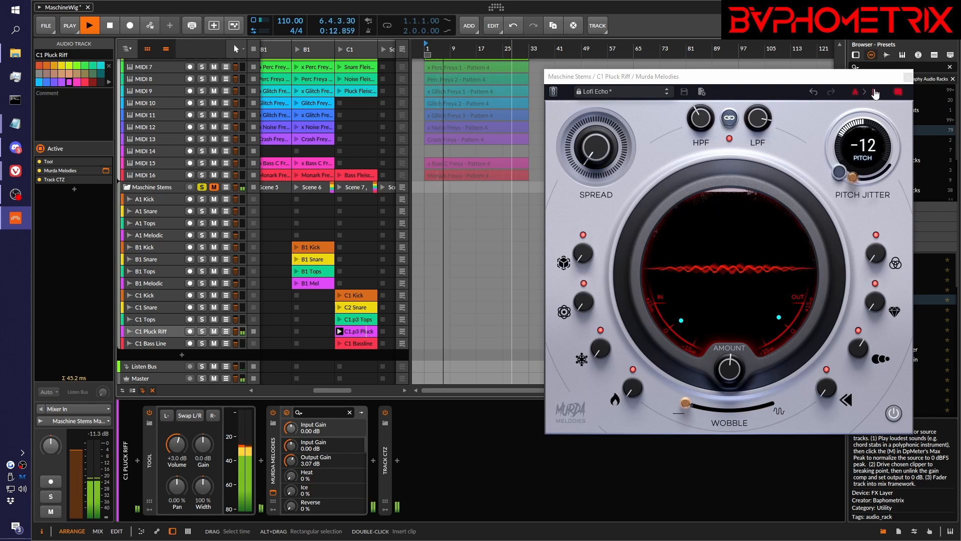
left_click(907, 78)
left_click(649, 214)
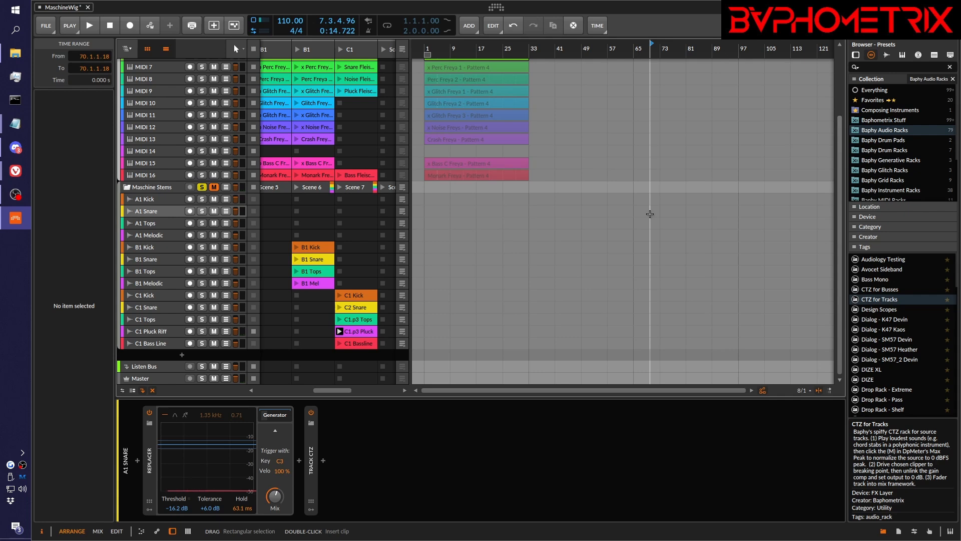
- Delete all the Pattern 4 clips of the Maschine Shop group from the arranger and hide the arranger timeline
scroll(345, 89, "up", 3)
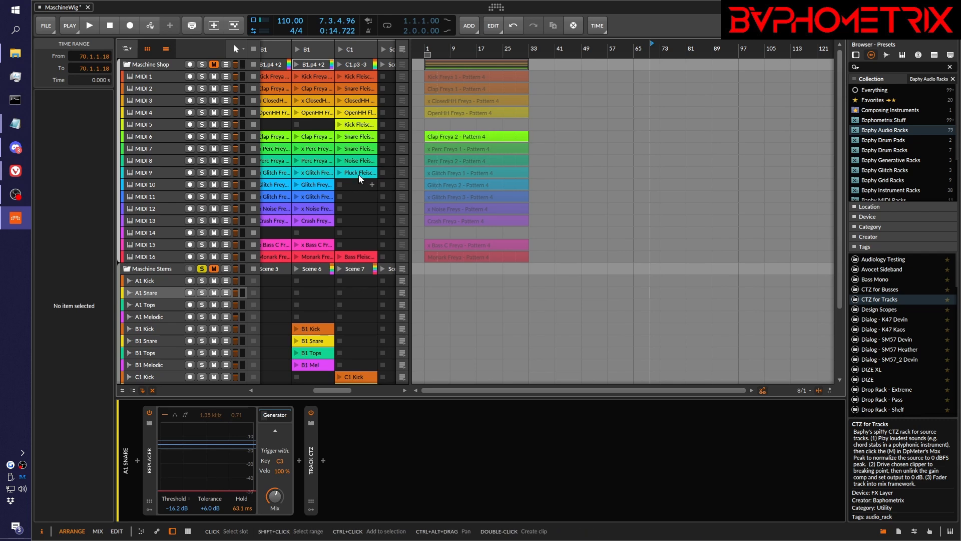
scroll(358, 171, "down", 3)
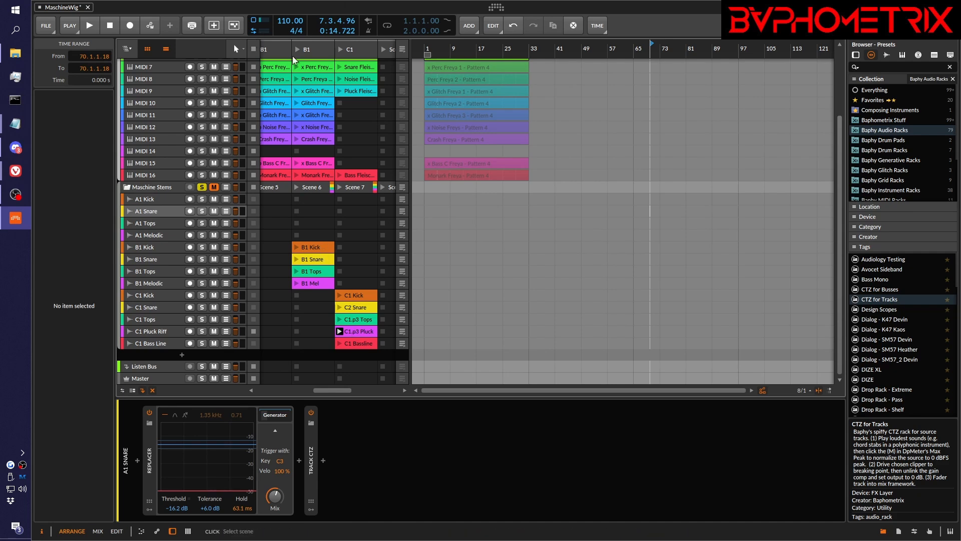
scroll(459, 91, "up", 3)
left_click(466, 64)
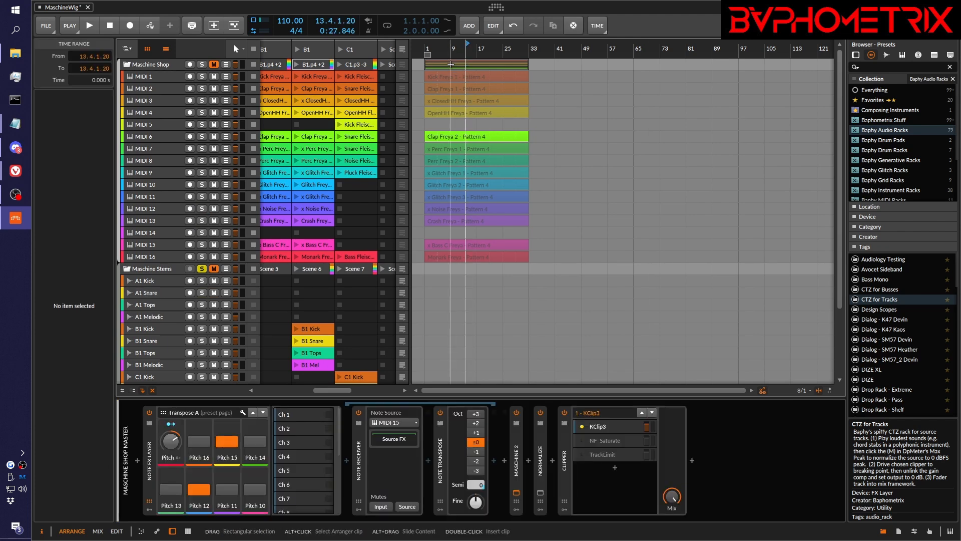
left_click(451, 62)
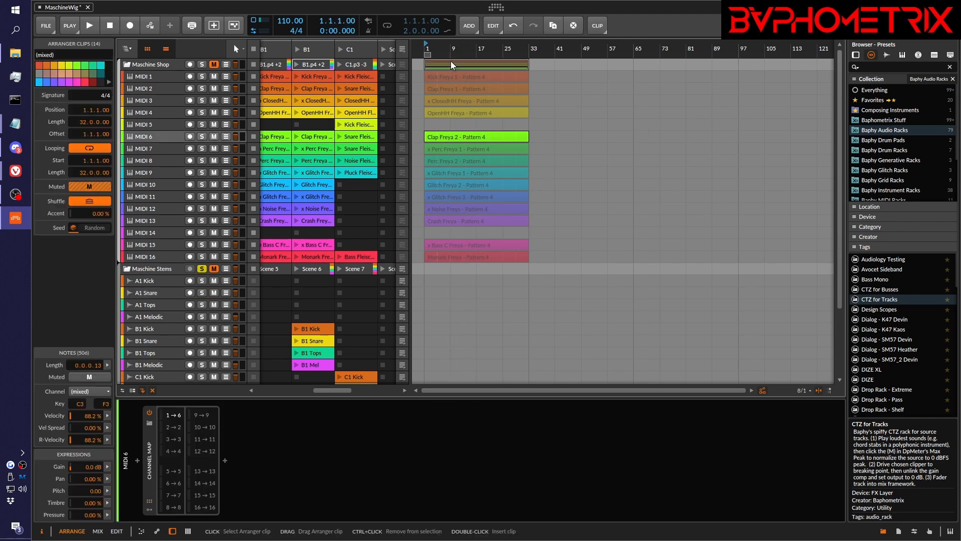
key("Delete")
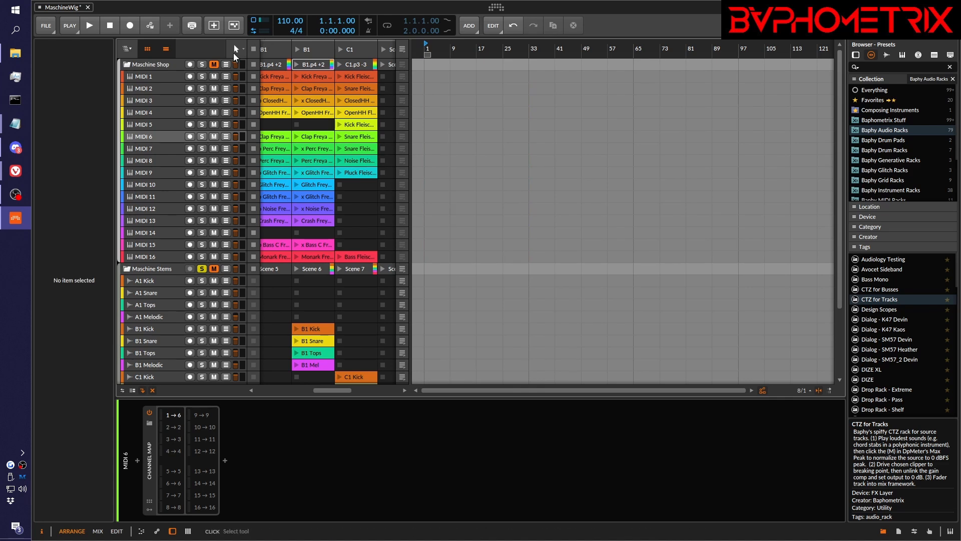
left_click(166, 49)
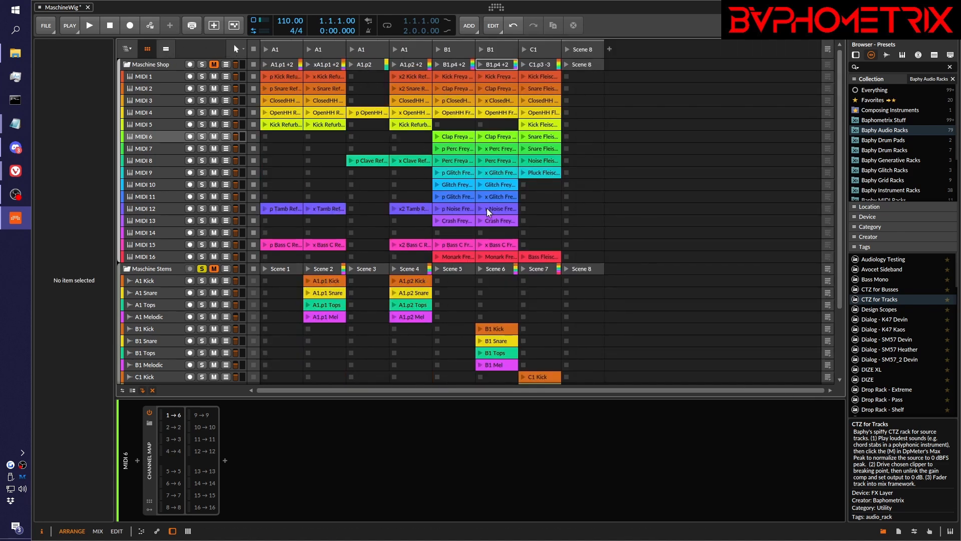
scroll(485, 217, "down", 3)
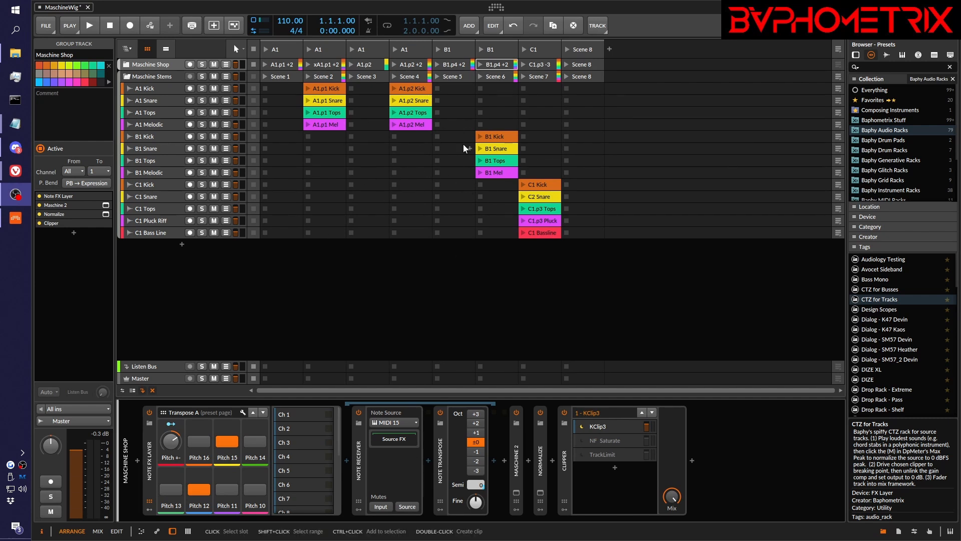
- Create a new project from one of the saved personal templates and audition its Loud Chk scene
left_click(496, 7)
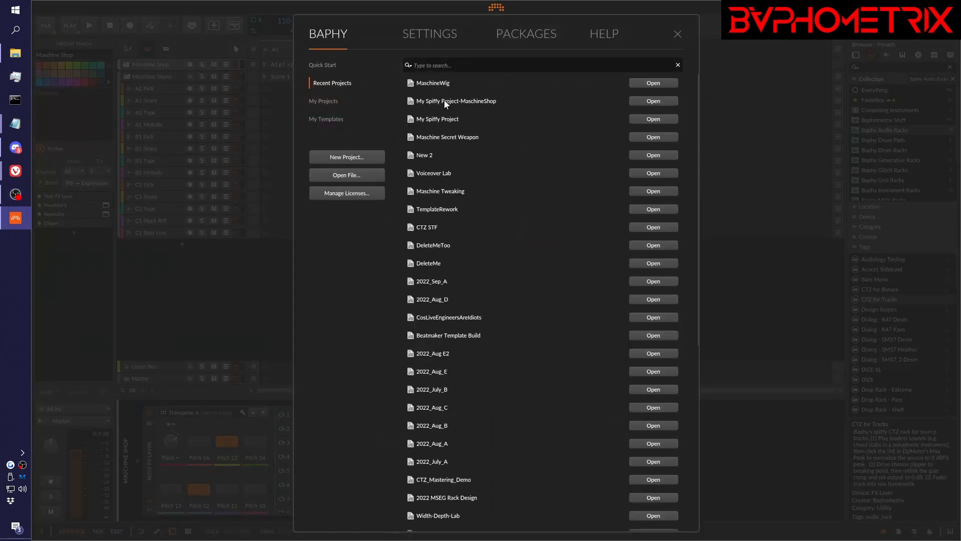
left_click(328, 122)
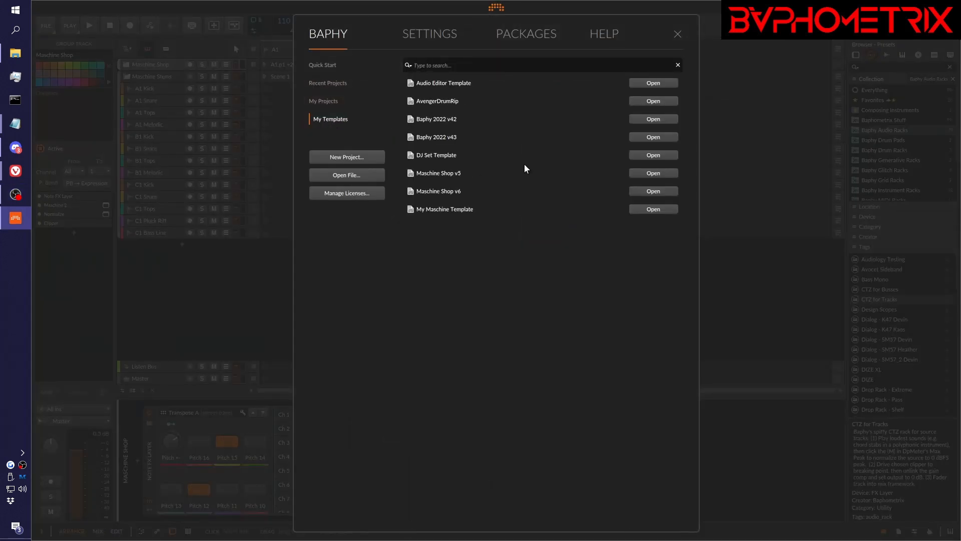
key("Escape")
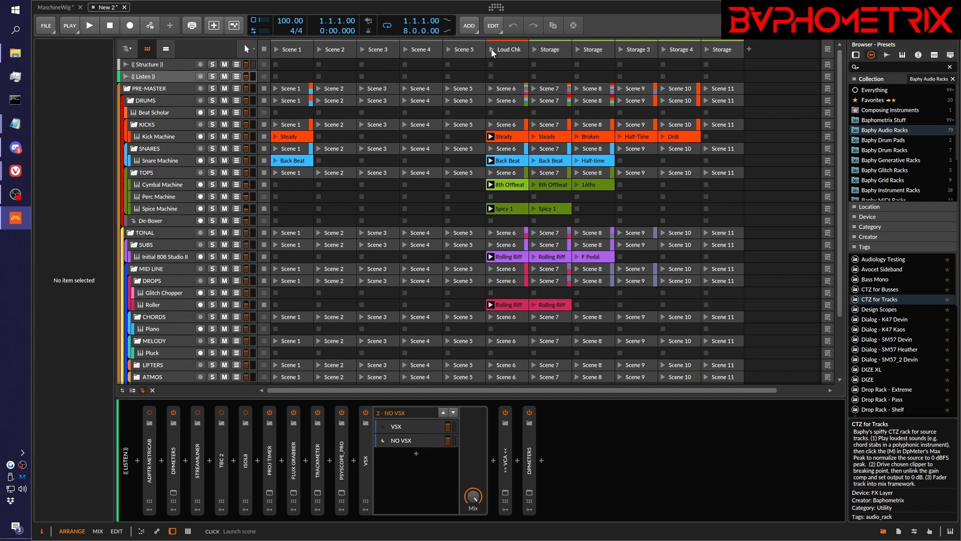
left_click(491, 49)
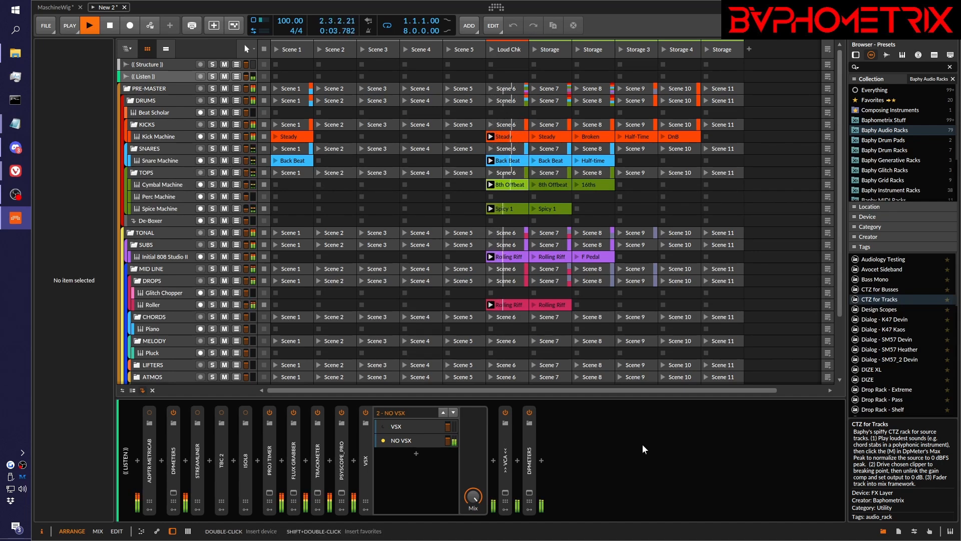
key("space")
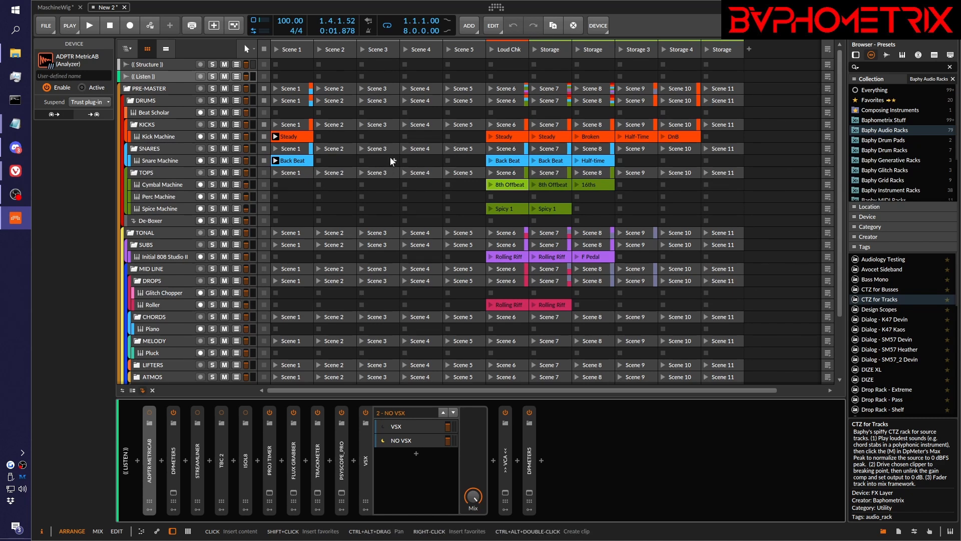
- Save the new template-based project as My Cool Project
left_click(44, 27)
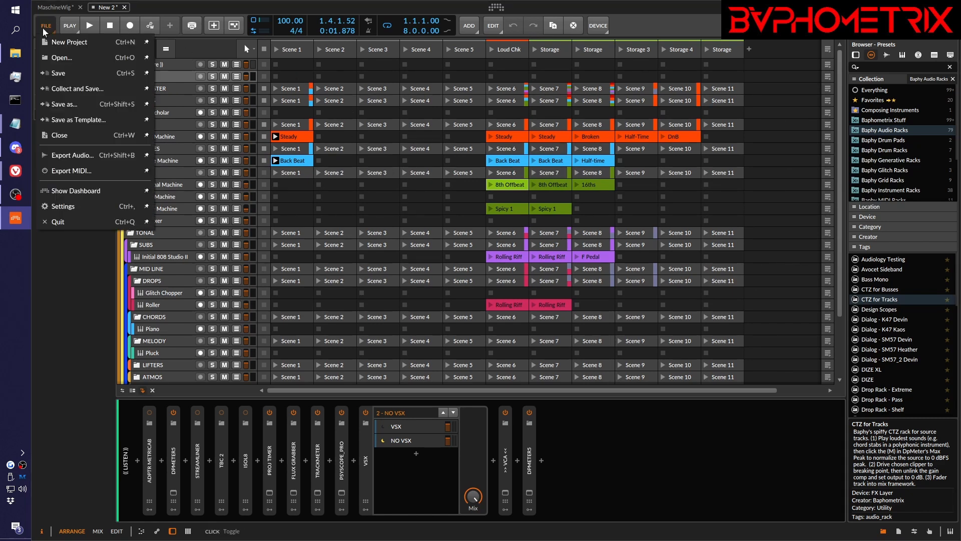
left_click(64, 74)
type("My ")
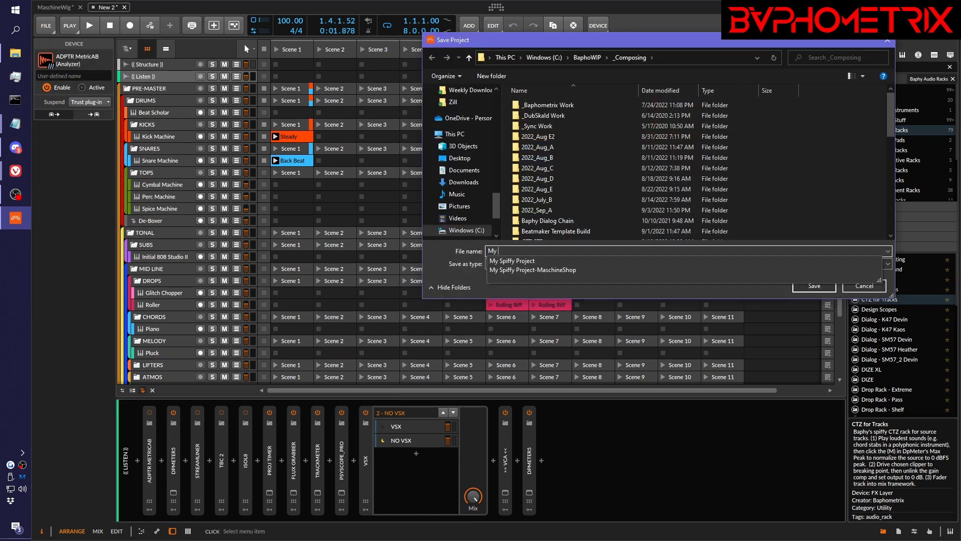
type("Cool Projec")
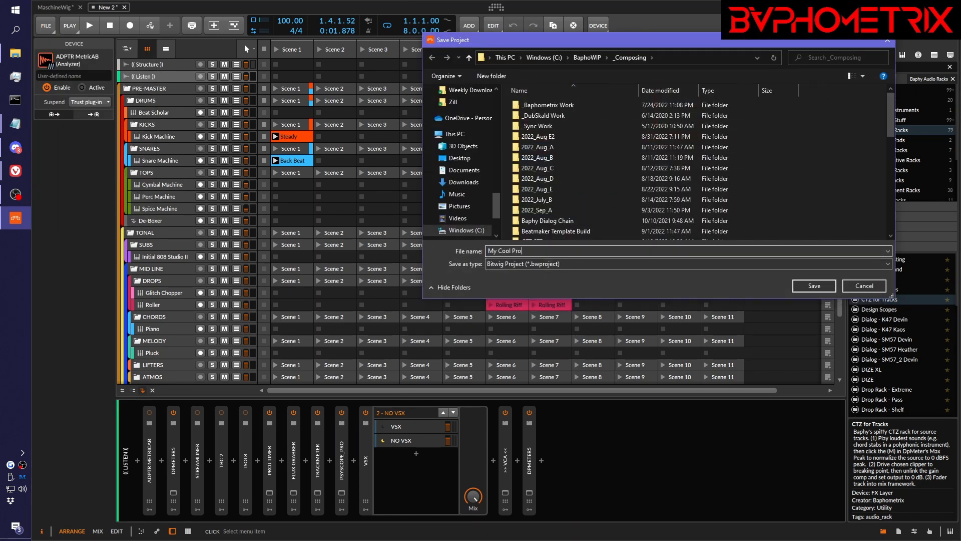
key("Return")
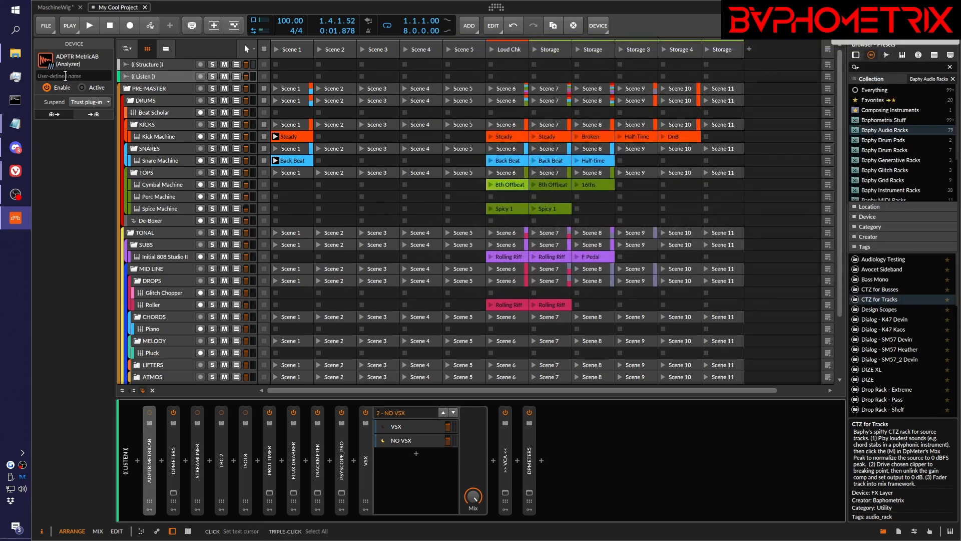
- Create another project from the Maschine Shop v6 template and activate its audio engine
left_click(496, 7)
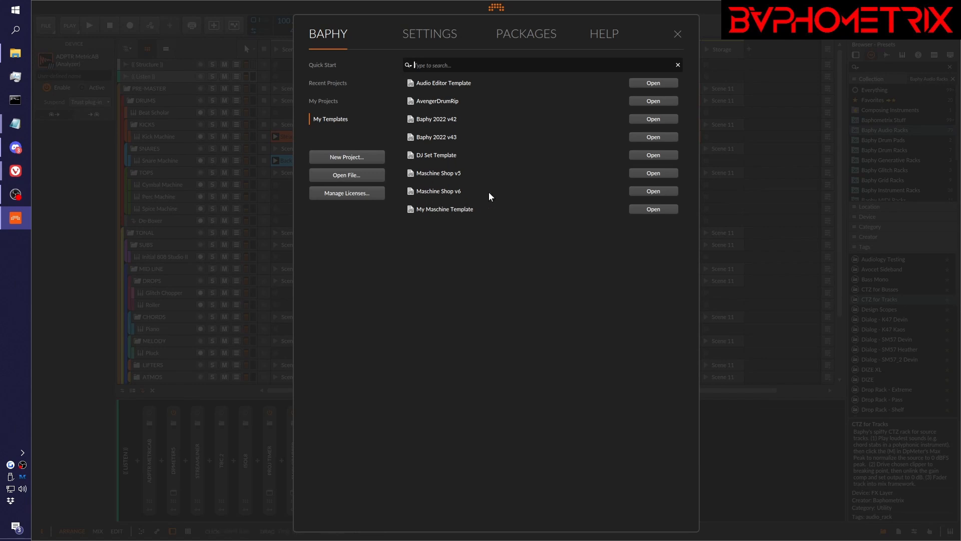
left_click(638, 191)
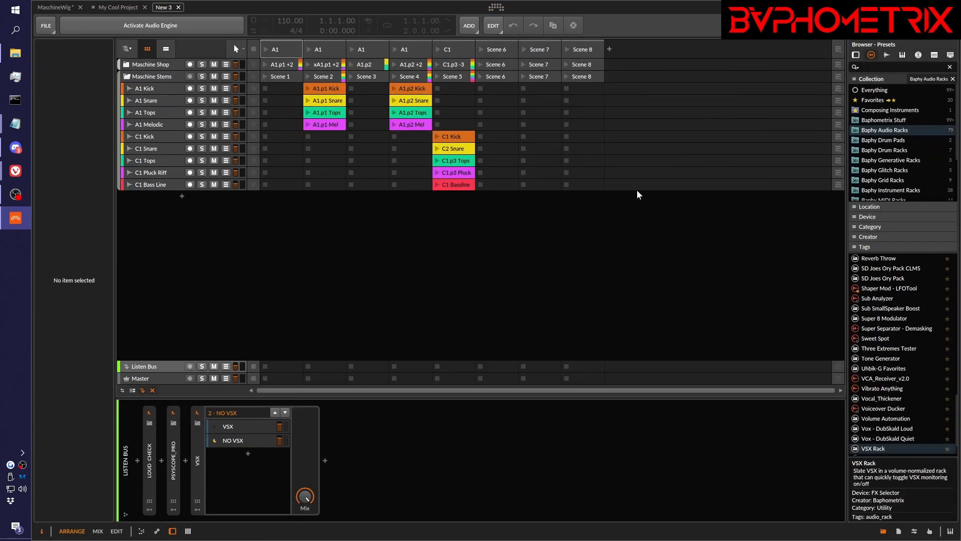
left_click(202, 29)
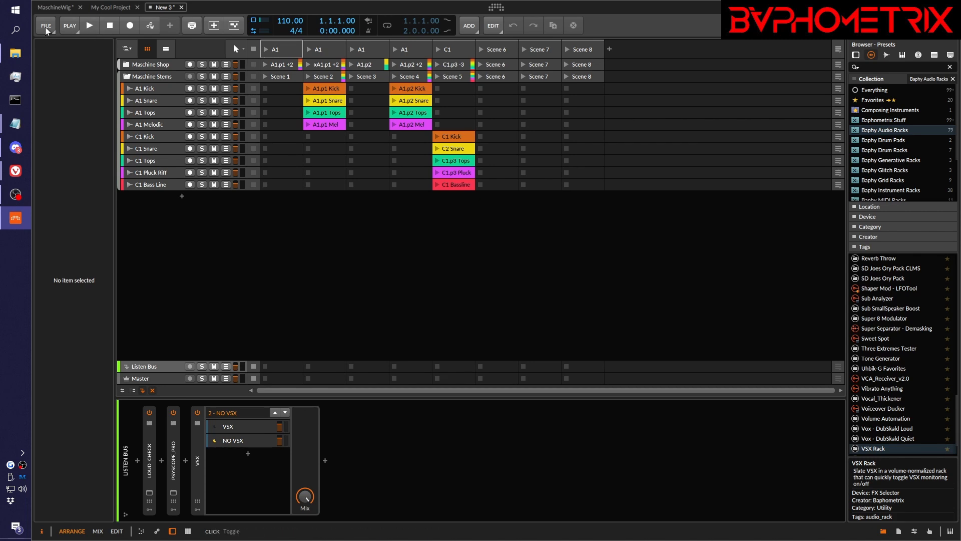
- Save the Maschine Shop project under a name beginning "My Cool Project_Maschine" and compare it with My Cool Project
left_click(118, 7)
left_click(187, 7)
left_click(115, 9)
left_click(168, 8)
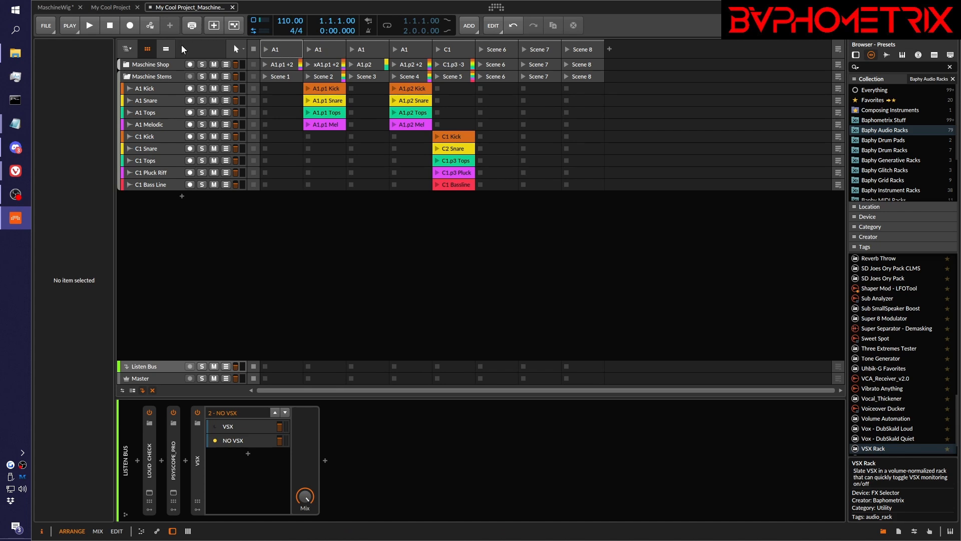
left_click(124, 9)
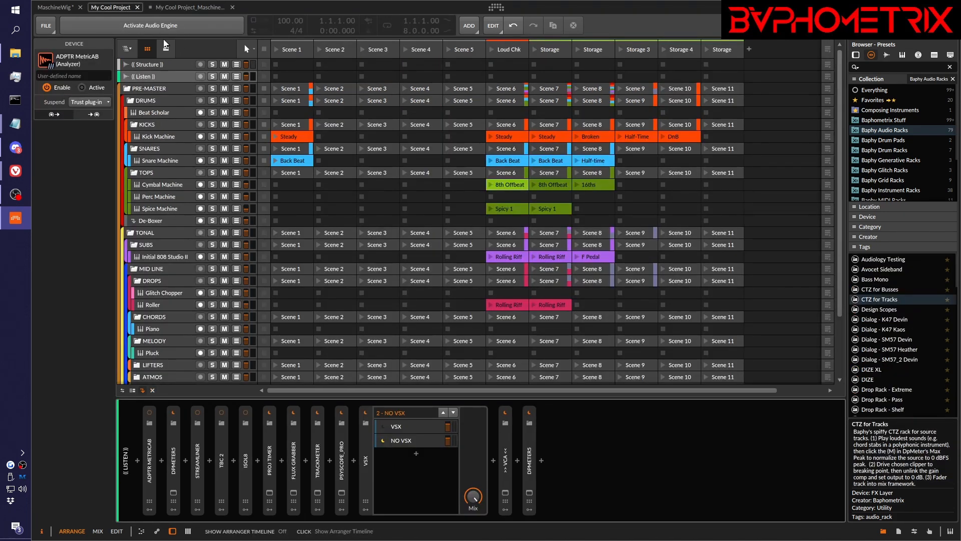
left_click(189, 8)
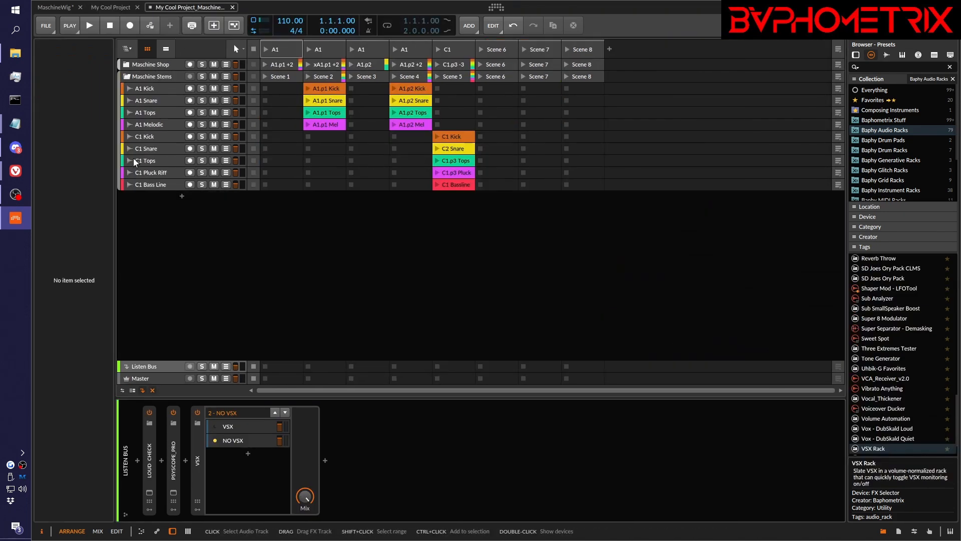
- Copy the Maschine Stems group into My Cool Project, inside the PRE-MASTER group above DRUMS
left_click(137, 79)
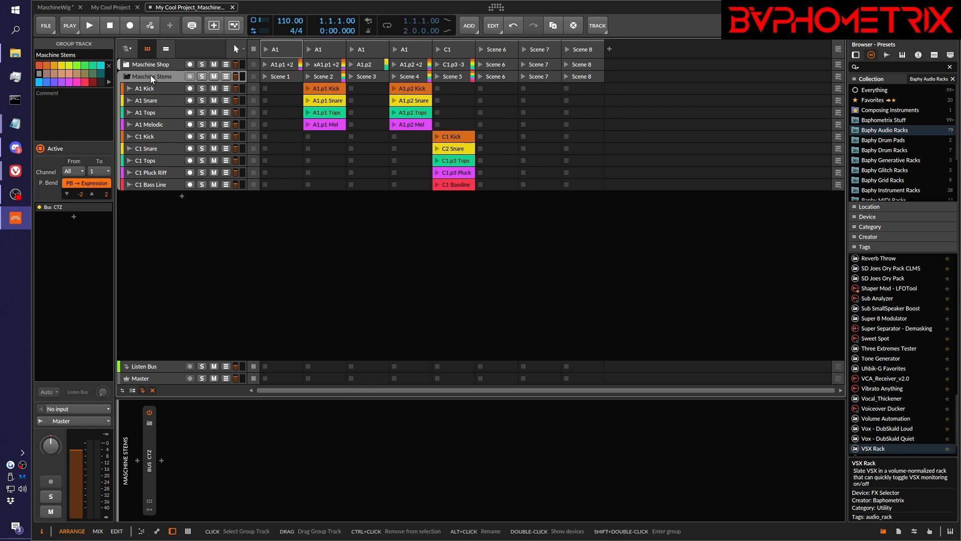
left_click(111, 7)
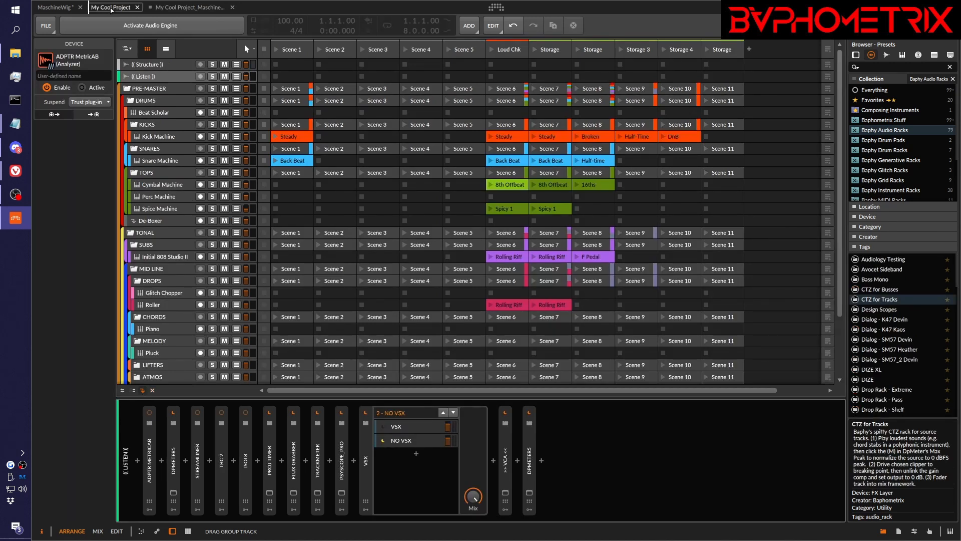
left_click_drag(148, 95, 150, 94)
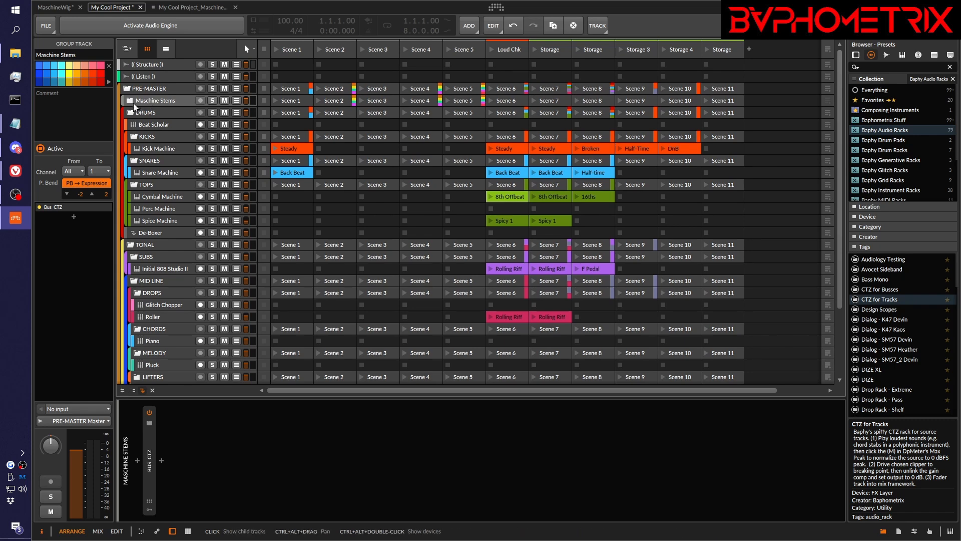
- Collapse the DRUMS and TONAL groups, leaving the Maschine Stems group expanded to show its stem tracks
left_click(131, 101)
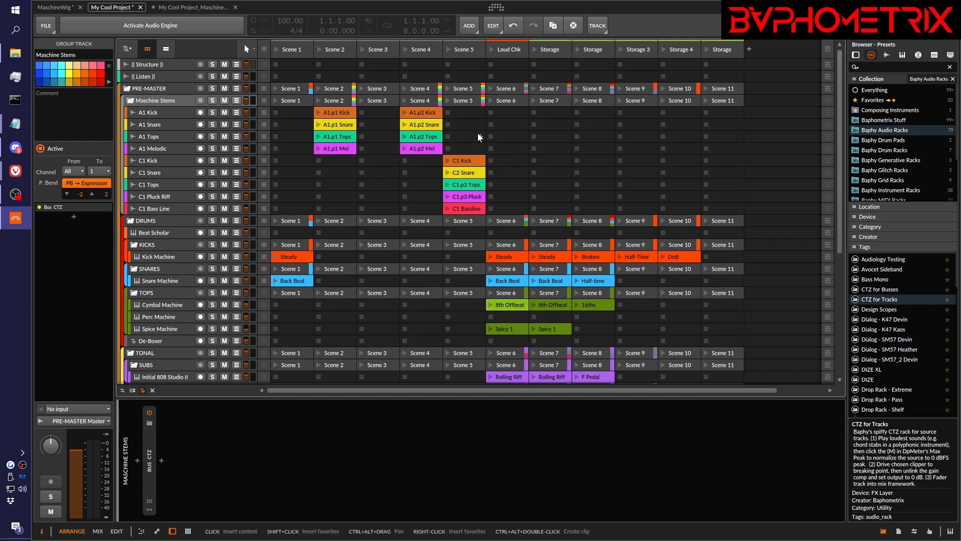
left_click(133, 102)
left_click(132, 113)
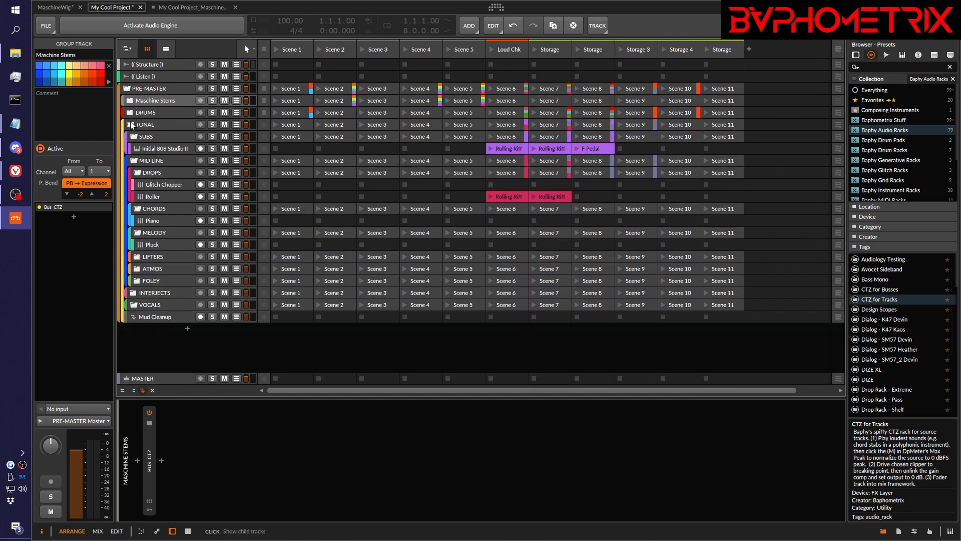
left_click(131, 125)
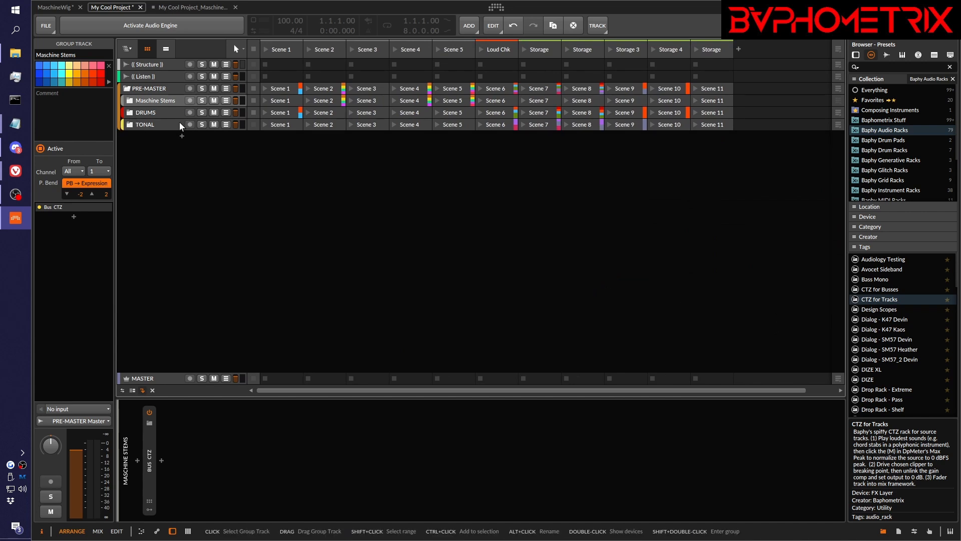
left_click(134, 103)
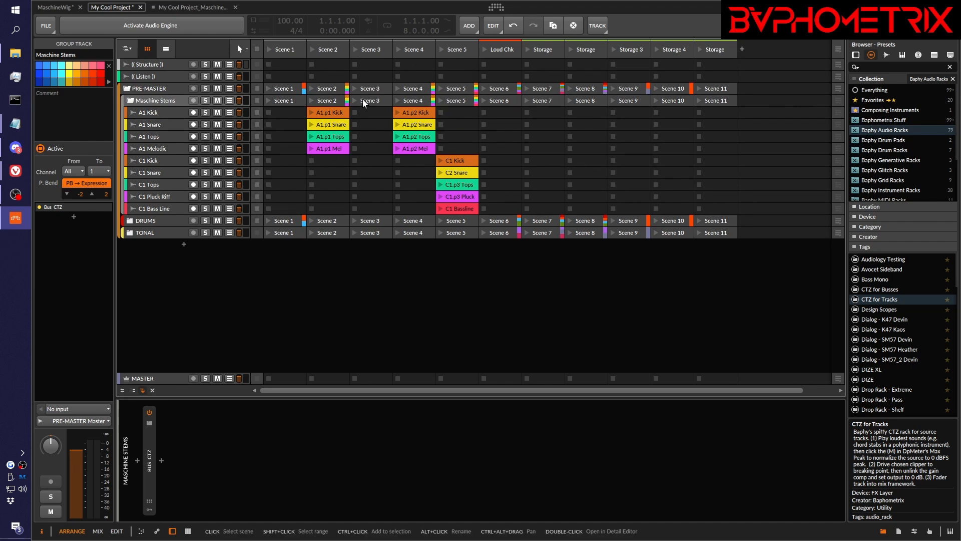
- Move all Maschine Stems clips from Scenes 2–5 to the storage scenes 7–10, keeping their relative layout
left_click(326, 114)
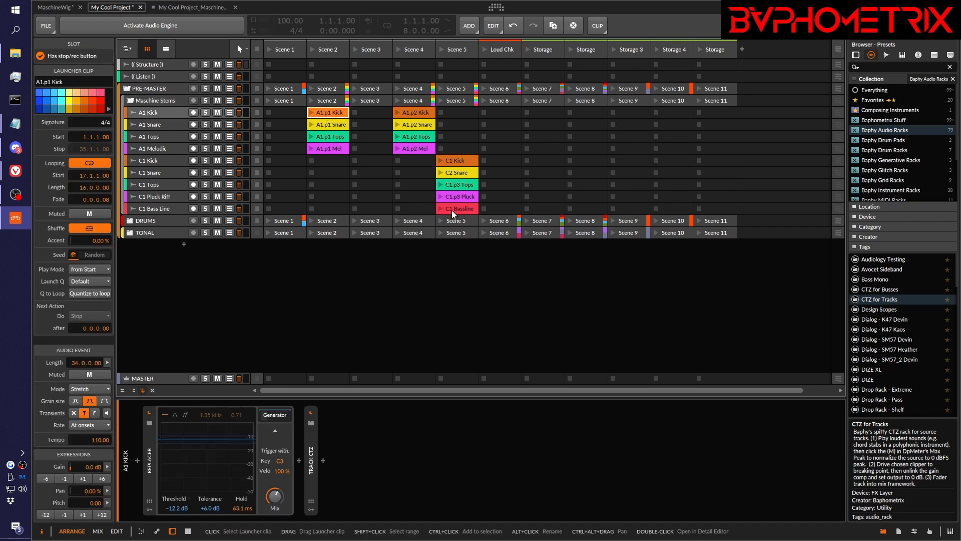
left_click(455, 209, "shift")
left_click_drag(456, 213, 661, 206)
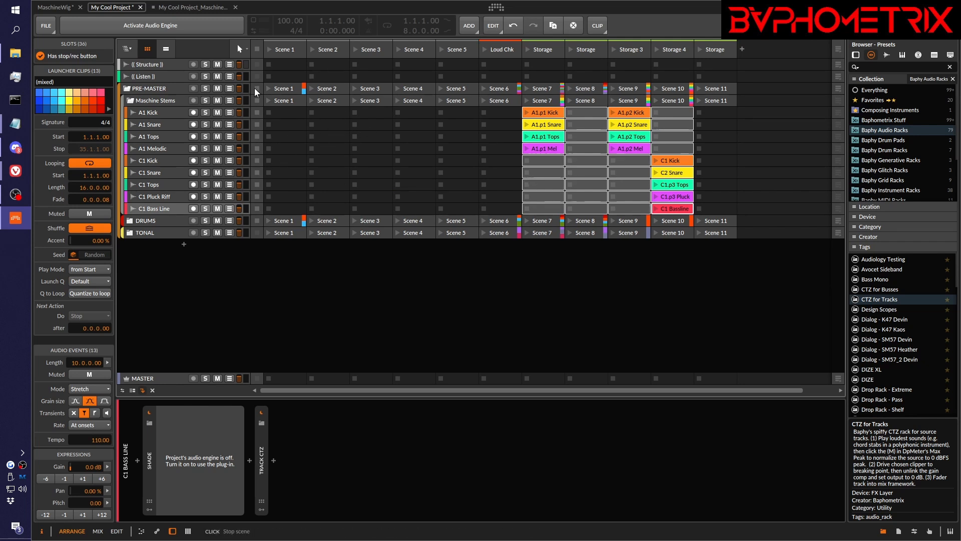
left_click(672, 124)
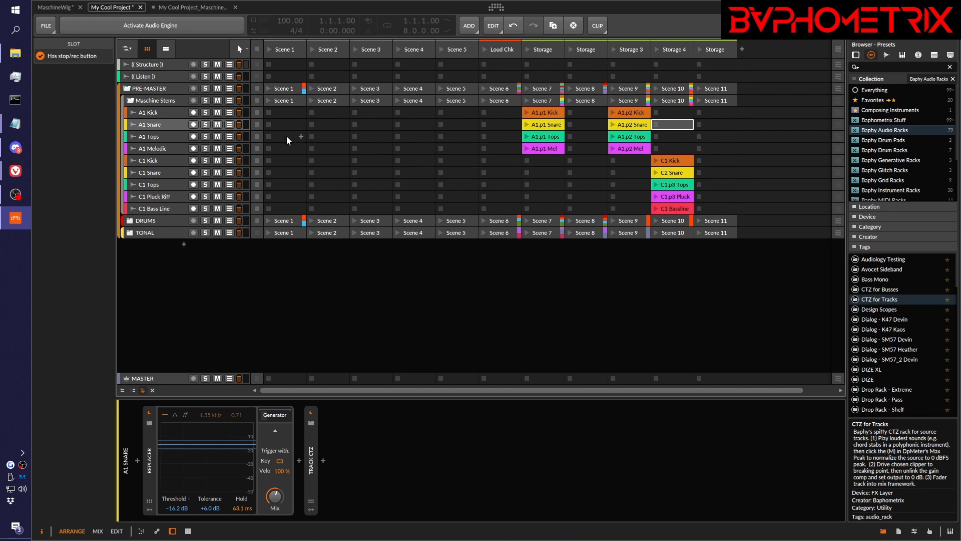
- Expand the DRUMS and TONAL groups and audition the Loud Chk scene
left_click(131, 220)
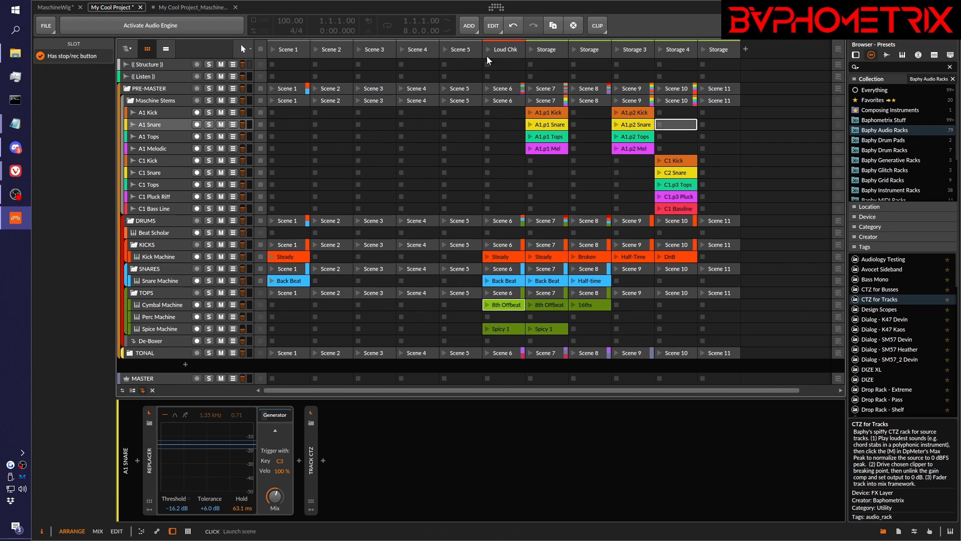
left_click(130, 353)
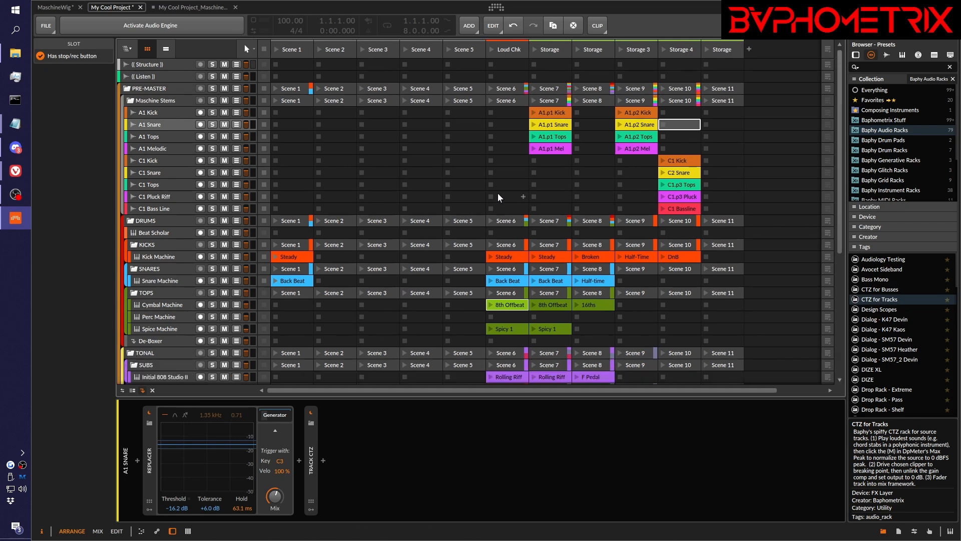
scroll(498, 193, "down", 5)
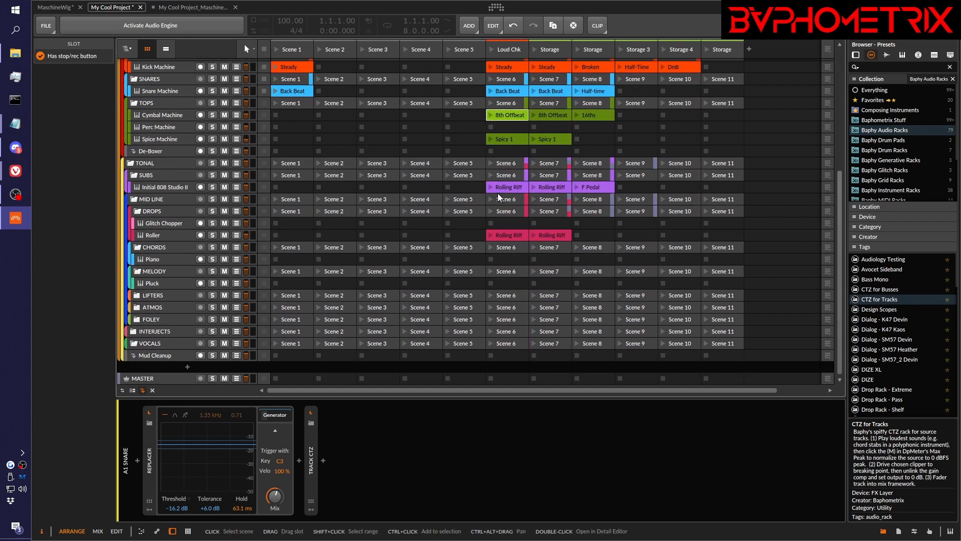
scroll(492, 50, "up", 5)
left_click(492, 49)
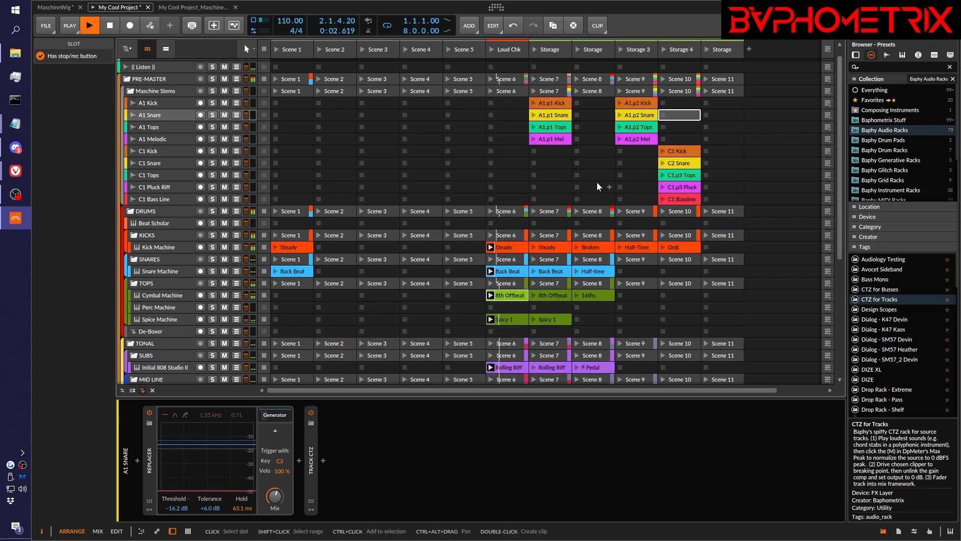
key("space")
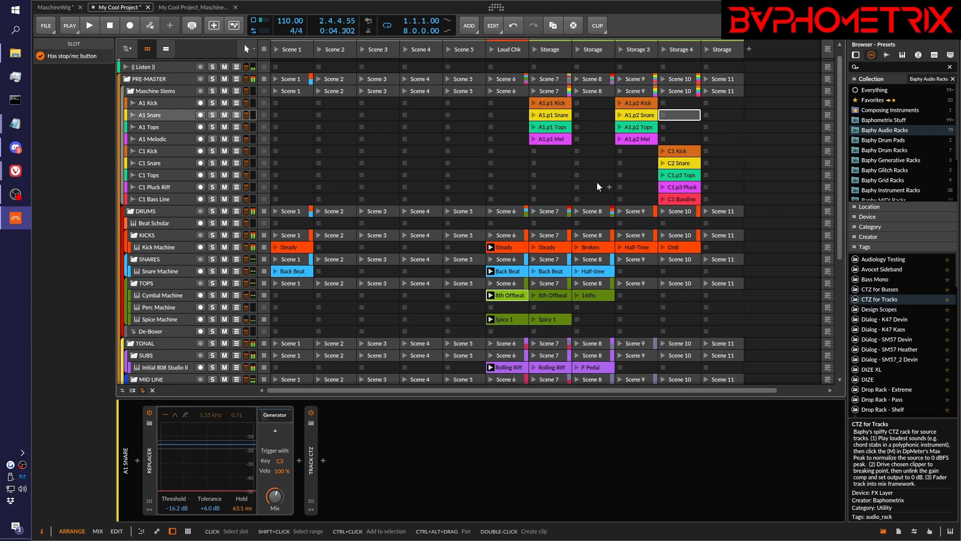
- Copy the A1.p1 Tops clip into the Loud Chk scene and audition it with the other clips
left_click(546, 127)
left_click_drag(547, 130, 520, 125)
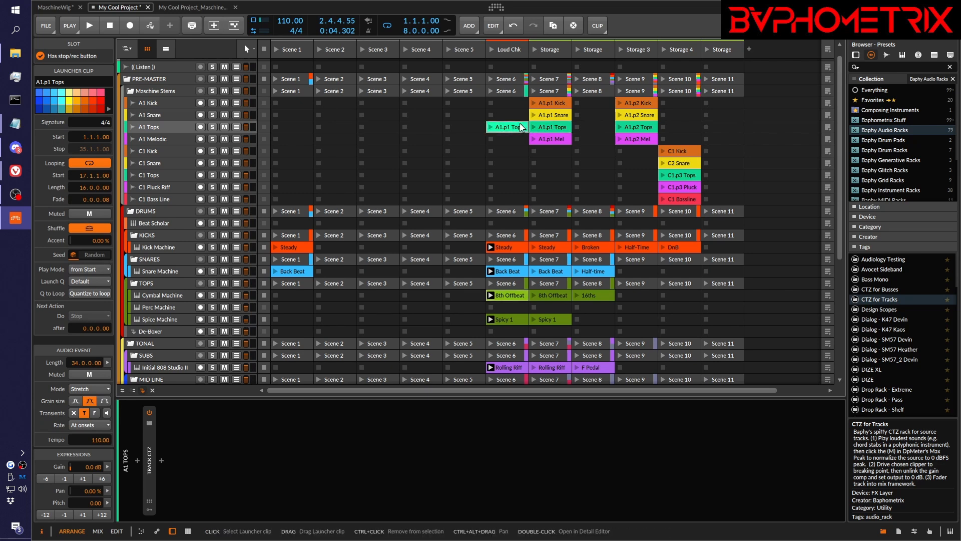
left_click(491, 49)
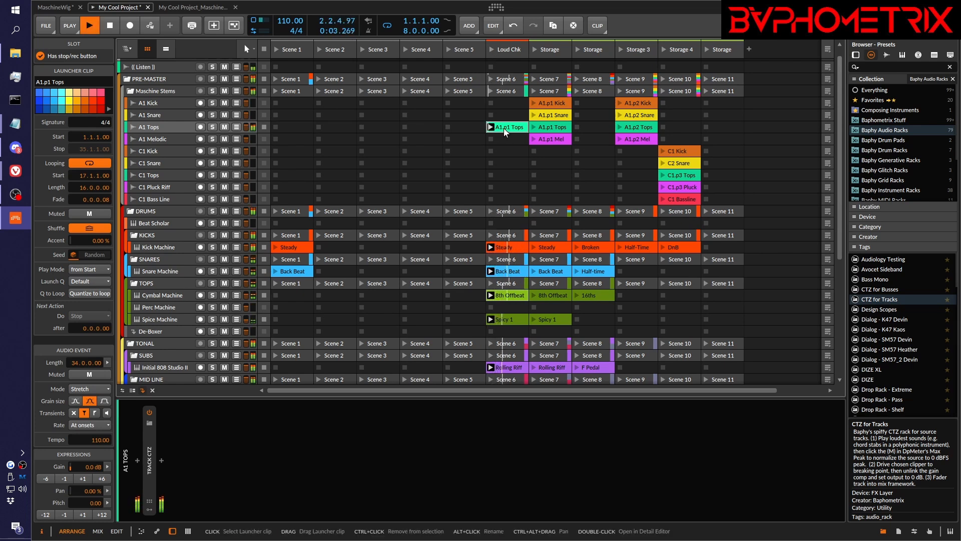
key("space")
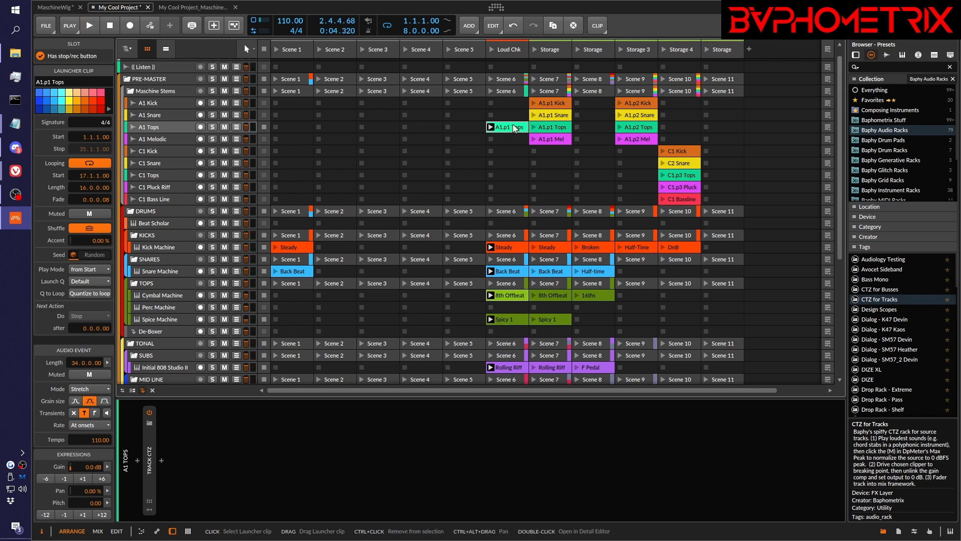
- Replace A1.p1 Tops in the Loud Chk scene with a copy of the C1.p3 Tops clip on its own track
left_click_drag(681, 177, 508, 176)
left_click(509, 129)
key("Delete")
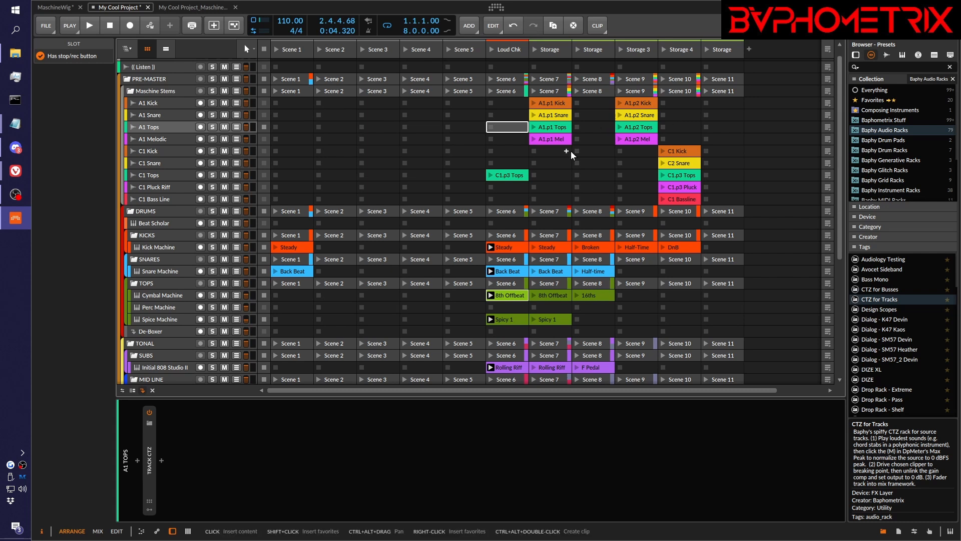
- Play the Loud Chk scene and compare the C1 Tops track soloed against the full mix
left_click(492, 49)
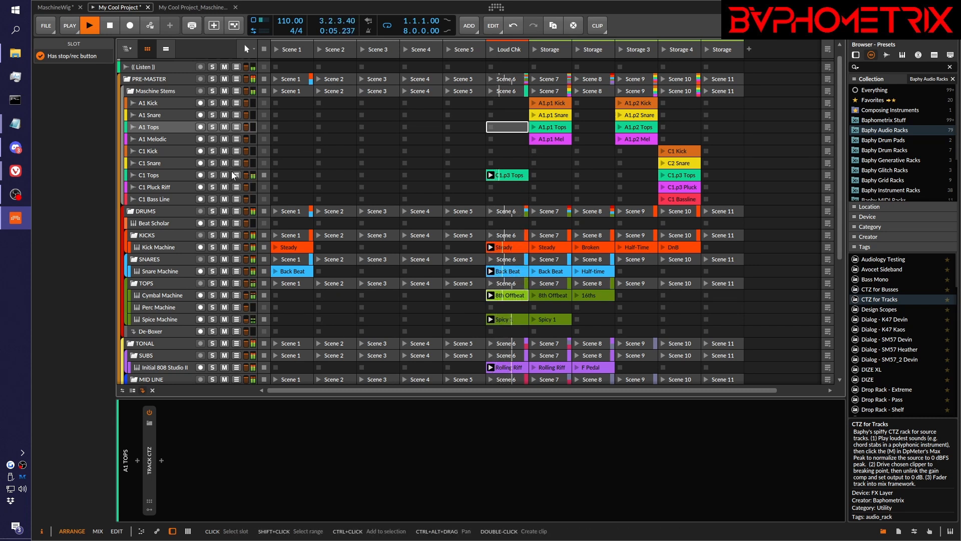
left_click(214, 176)
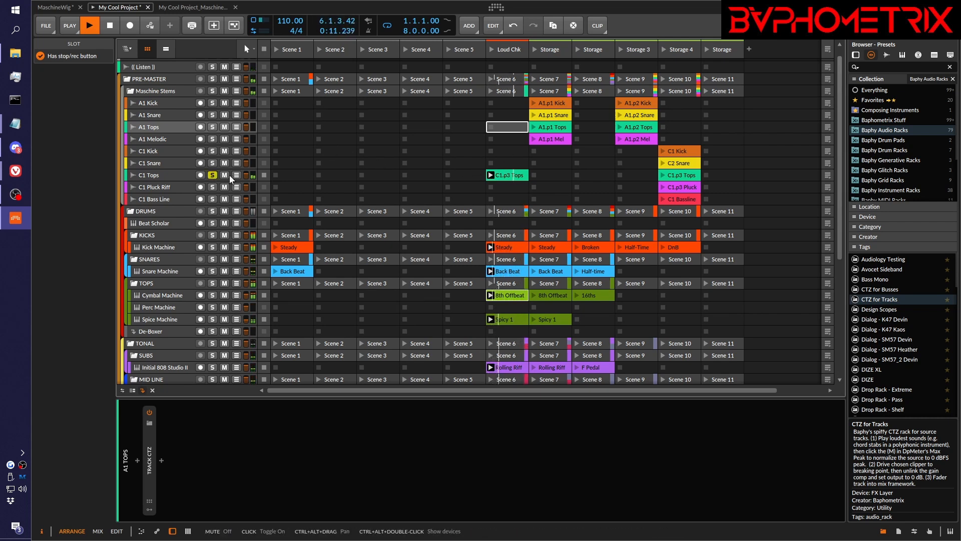
left_click(213, 175)
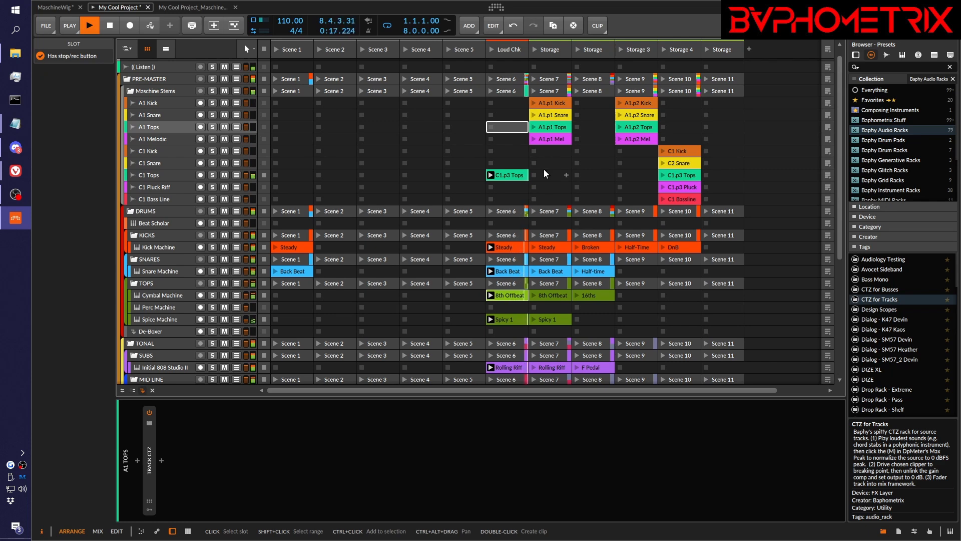
key("space")
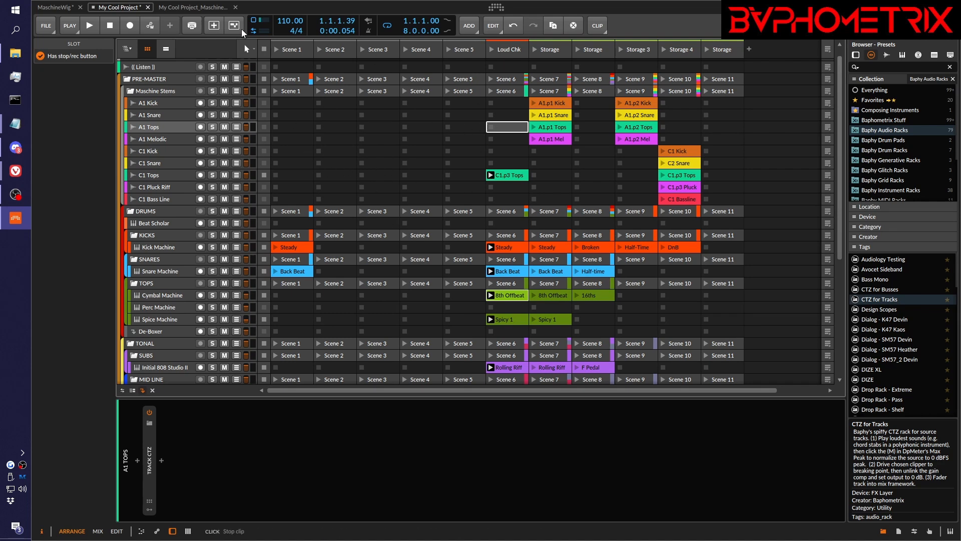
- Place the Loud Chk scene's clips in the arranger at bar 1 and show only the arranger timeline
left_click(168, 48)
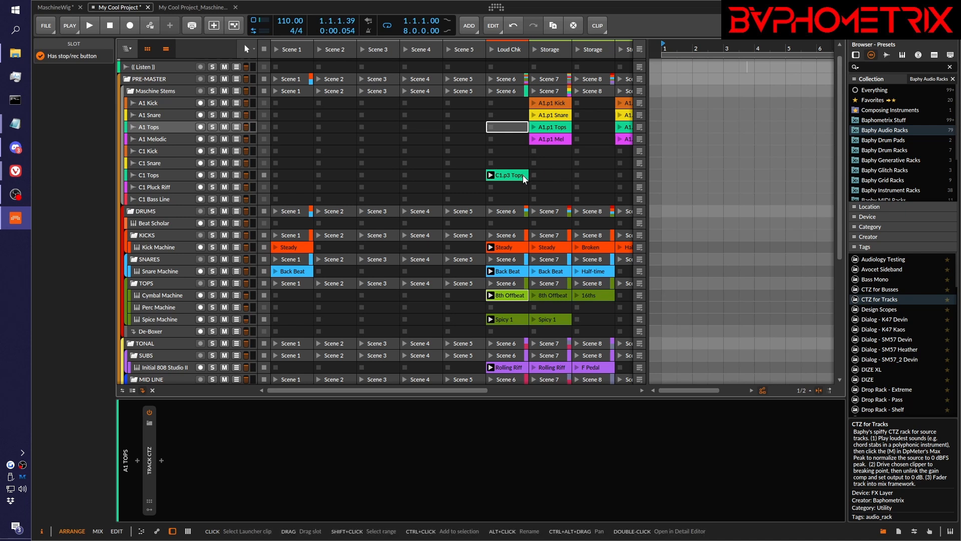
left_click(501, 46)
left_click_drag(502, 51, 664, 72)
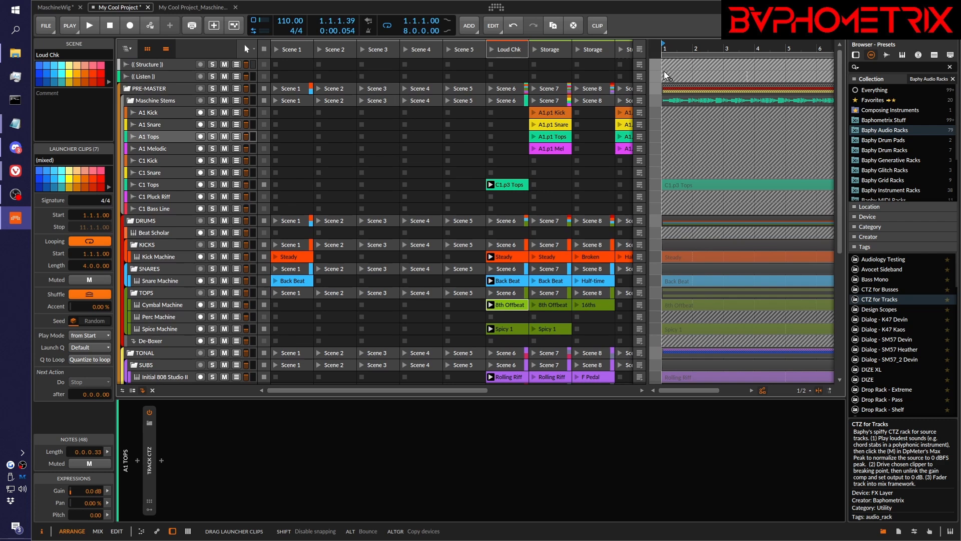
left_click_drag(664, 71, 664, 71)
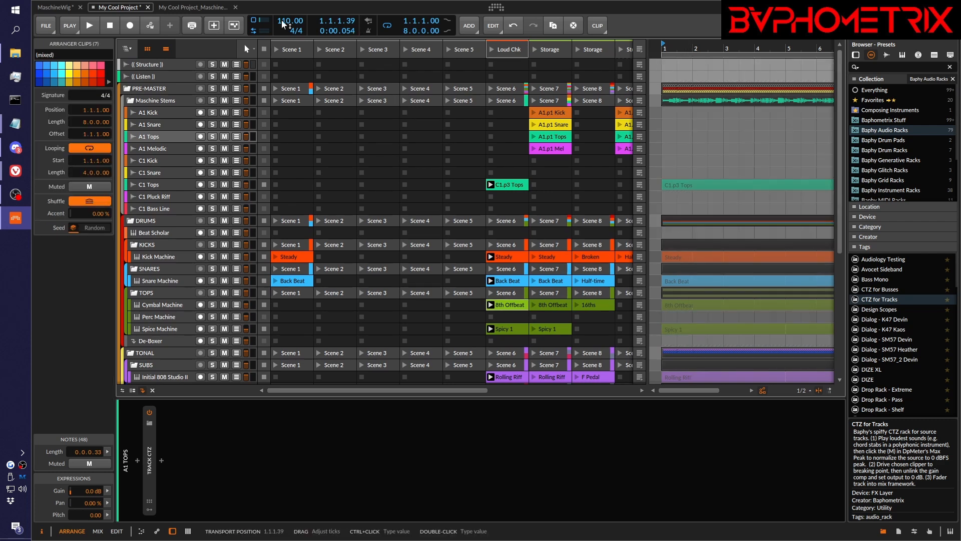
left_click(147, 48)
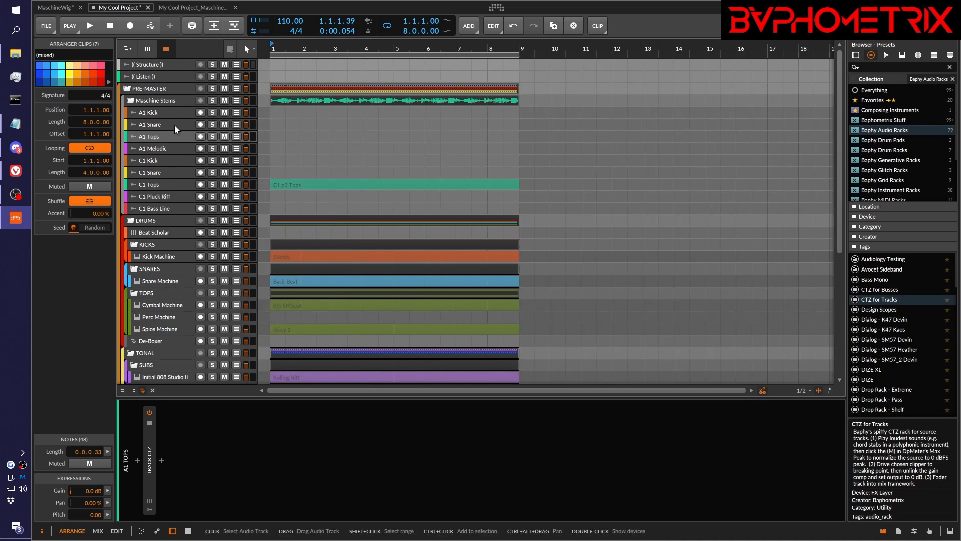
- Switch playback to the arranger clips and audition the arrangement from the start
left_click(312, 188)
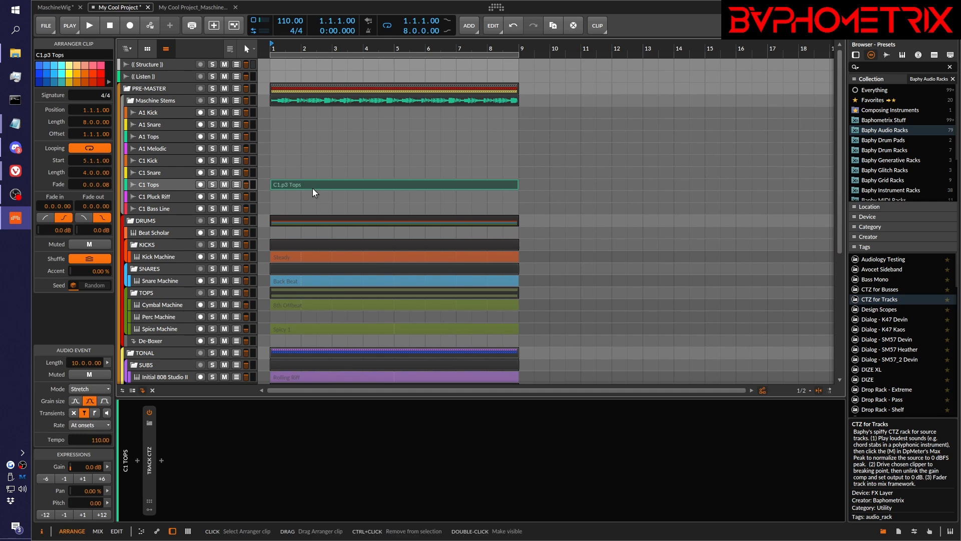
left_click(233, 49)
key("space")
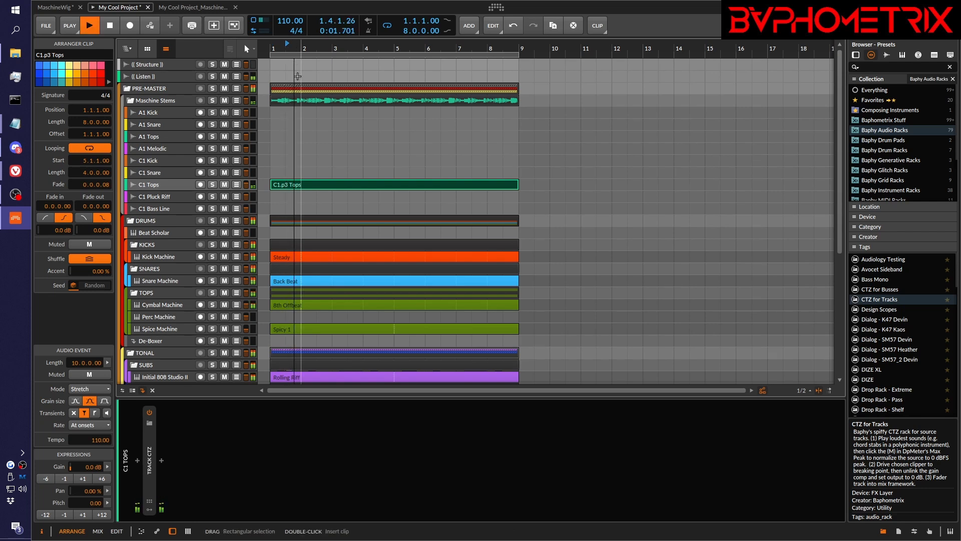
key("space")
- Enlarge the track rows, disable looping on the C1.p3 Tops clip and extend its length to 10.2.0.00
left_click(133, 390)
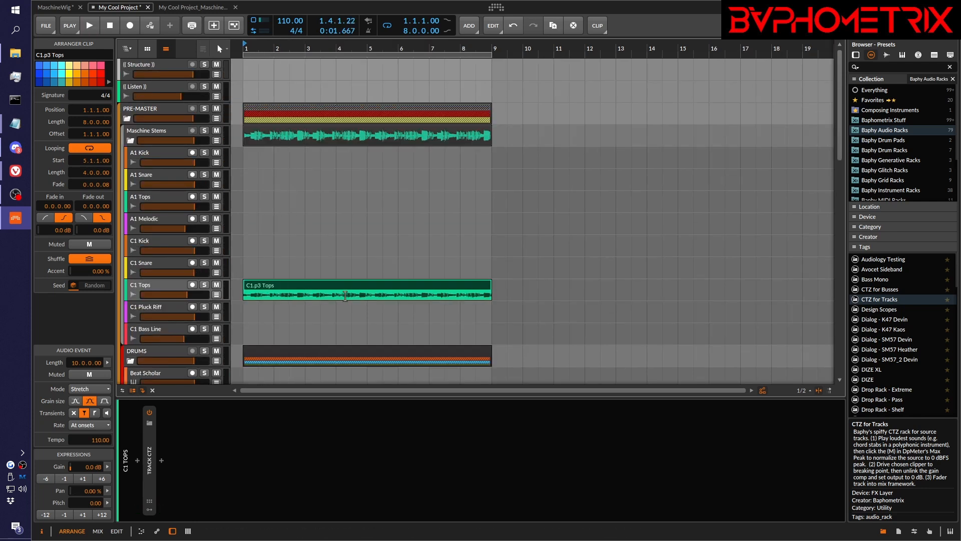
left_click(421, 287)
left_click(101, 148)
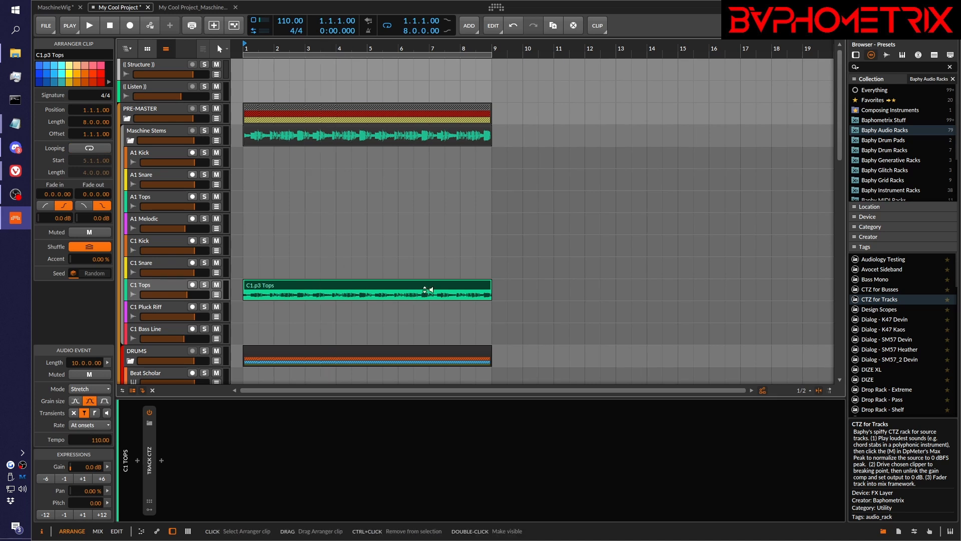
left_click_drag(490, 287, 563, 290)
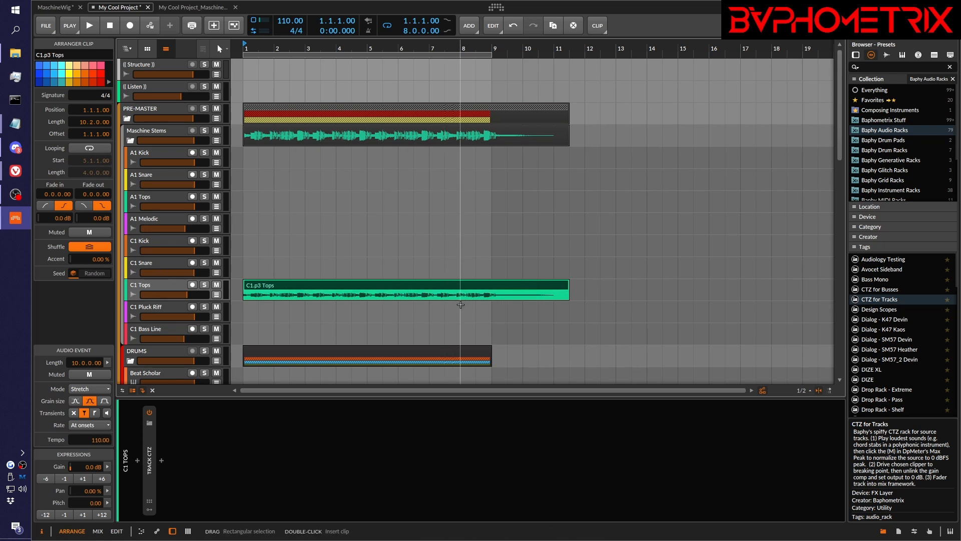
- Toggle the arranger loop and look over the arranged clips in the DRUMS and TONAL groups
scroll(603, 209, "down", 3)
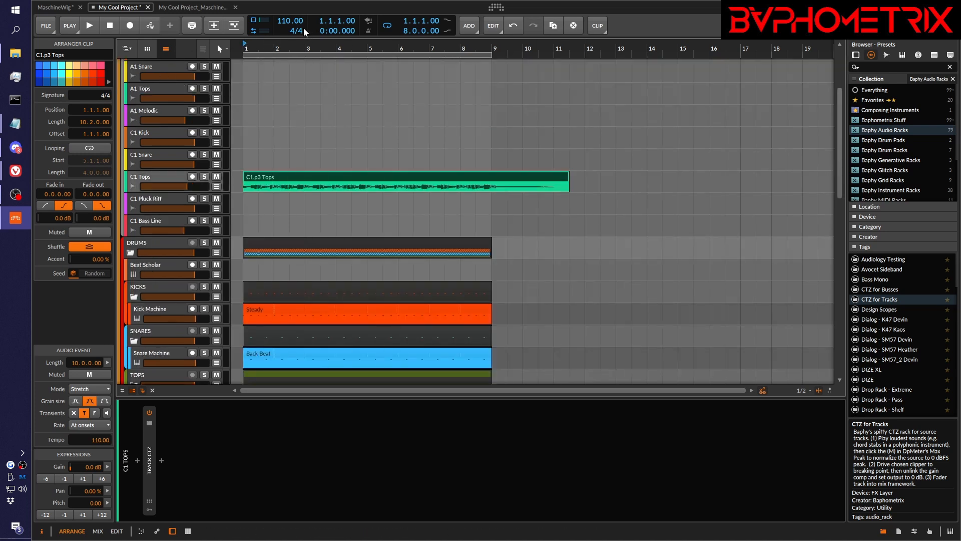
left_click(388, 26)
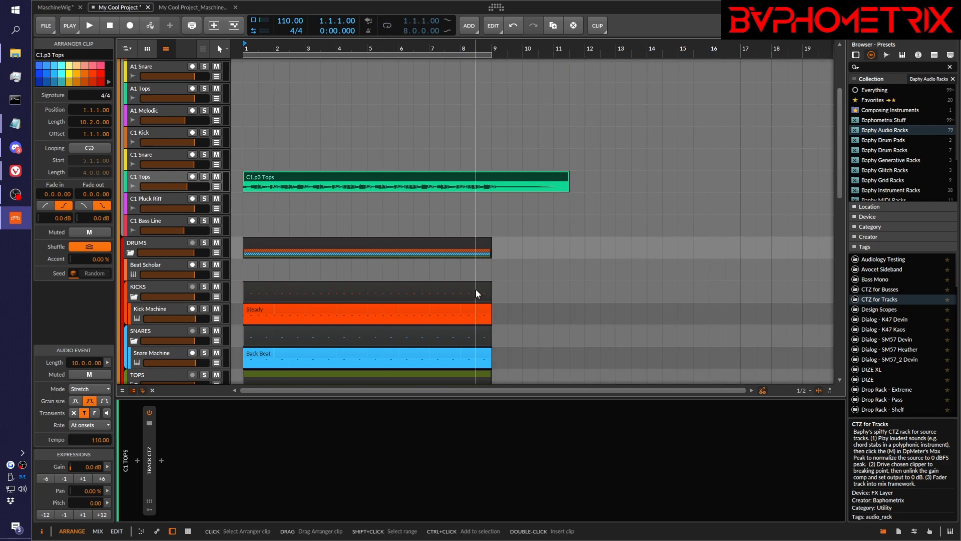
scroll(507, 206, "down", 5)
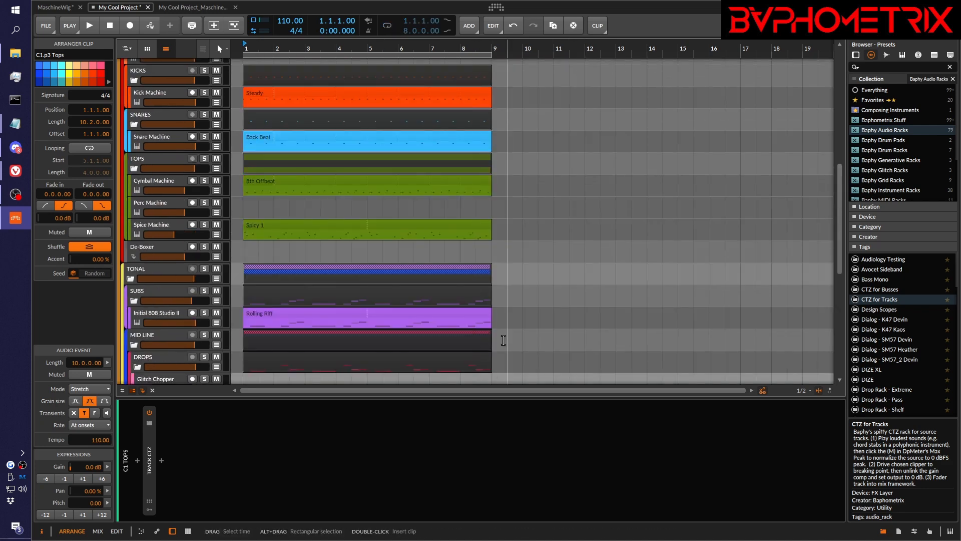
scroll(476, 291, "up", 6)
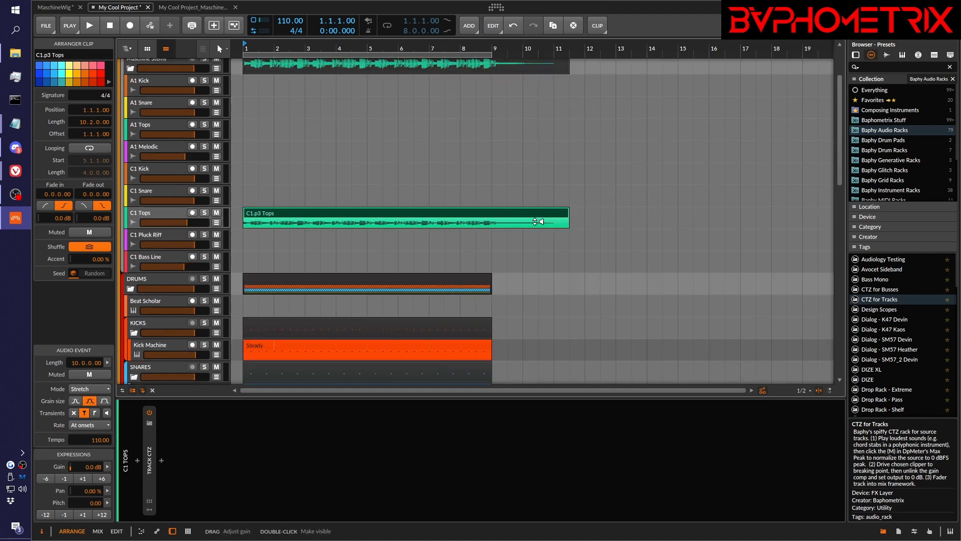
- Replace the C1 Pluck Riff track in My Cool Project with an empty audio track named MaSCHINE pLUCK, directly below C1 Tops
left_click(196, 7)
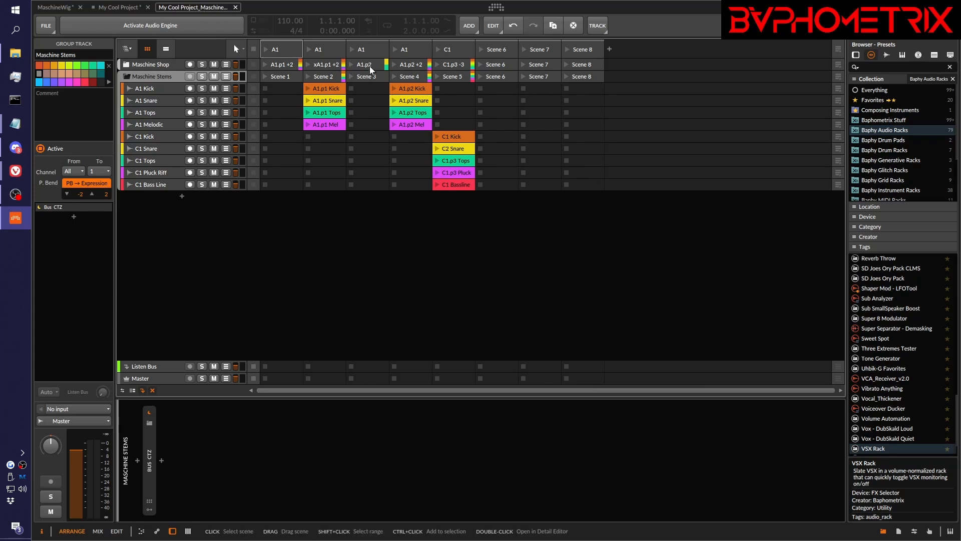
left_click(455, 177)
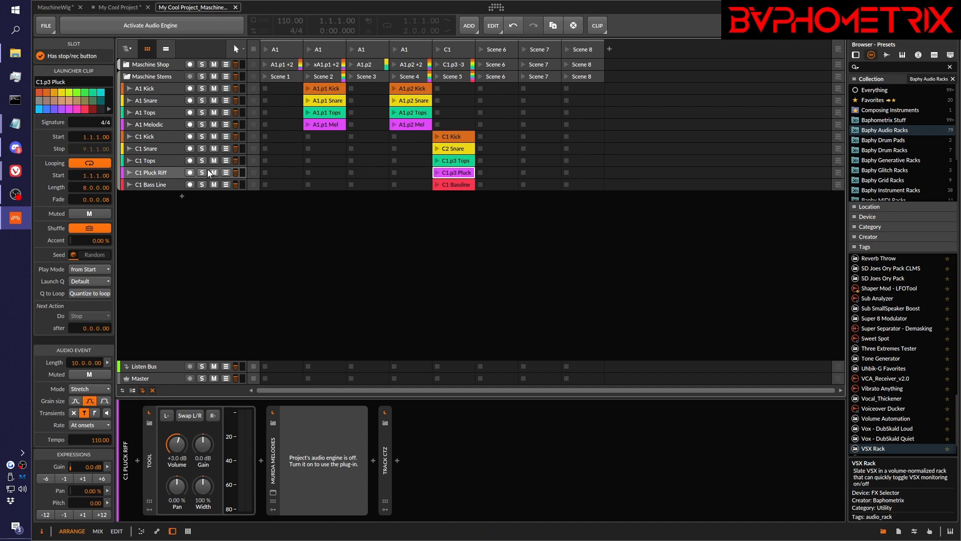
key("ctrl+Tab")
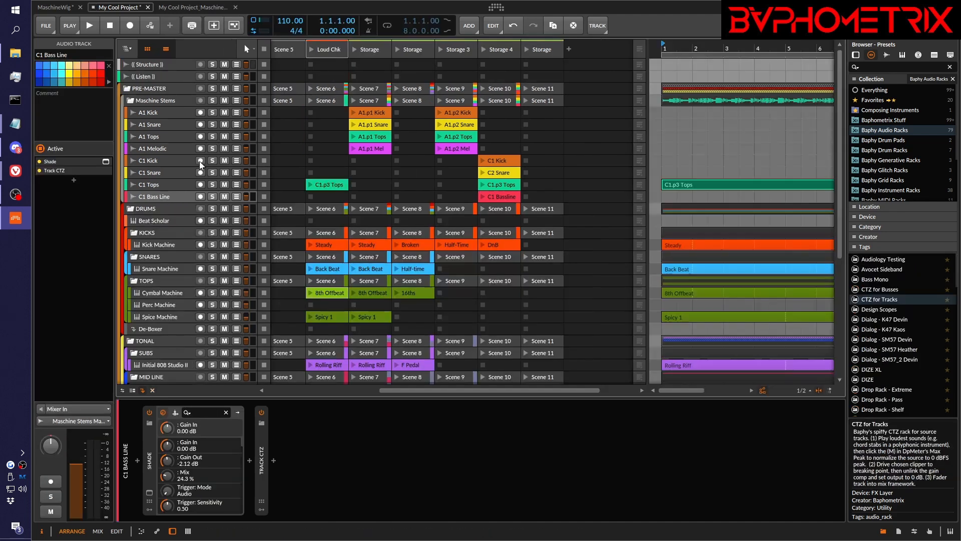
left_click(161, 184)
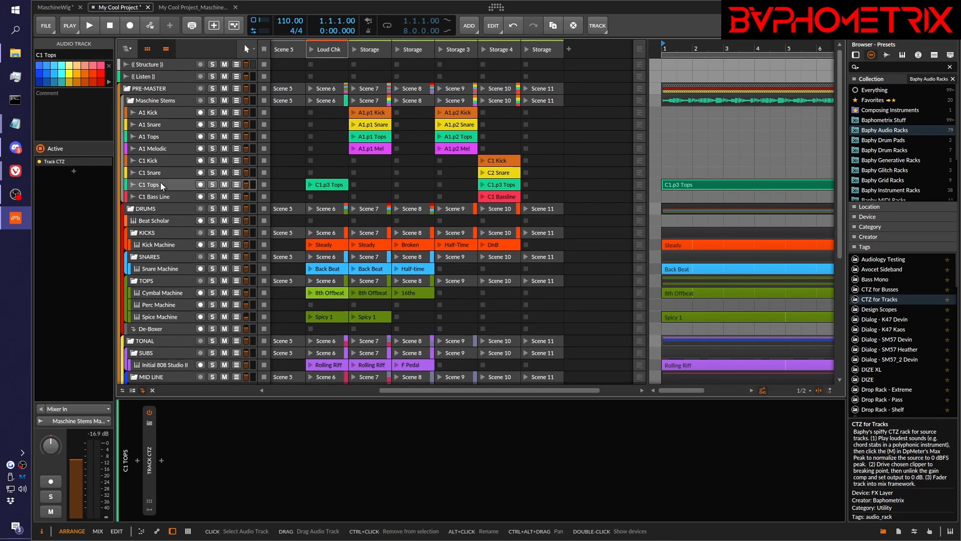
key("ctrl+v")
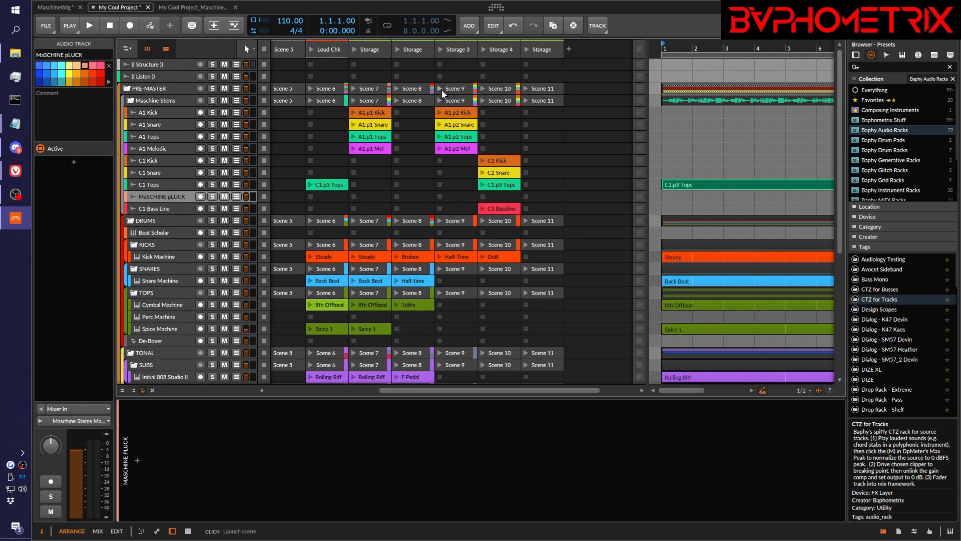
- Copy the C1.p3 Pluck clip from the Maschine project into the MaSCHINE pLUCK track's Scene 6 and Scene 8 slots in My Cool Project
key("ctrl+Tab")
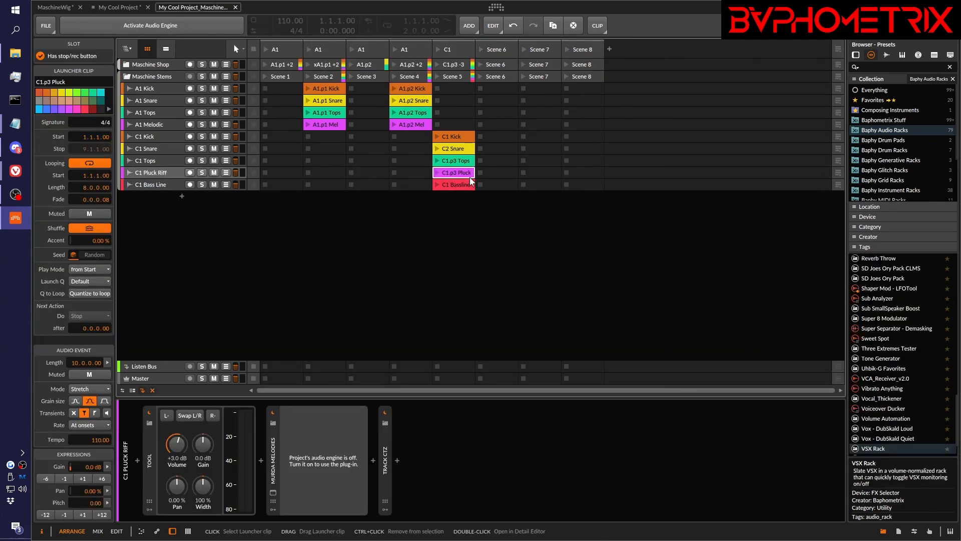
left_click_drag(461, 175, 423, 198)
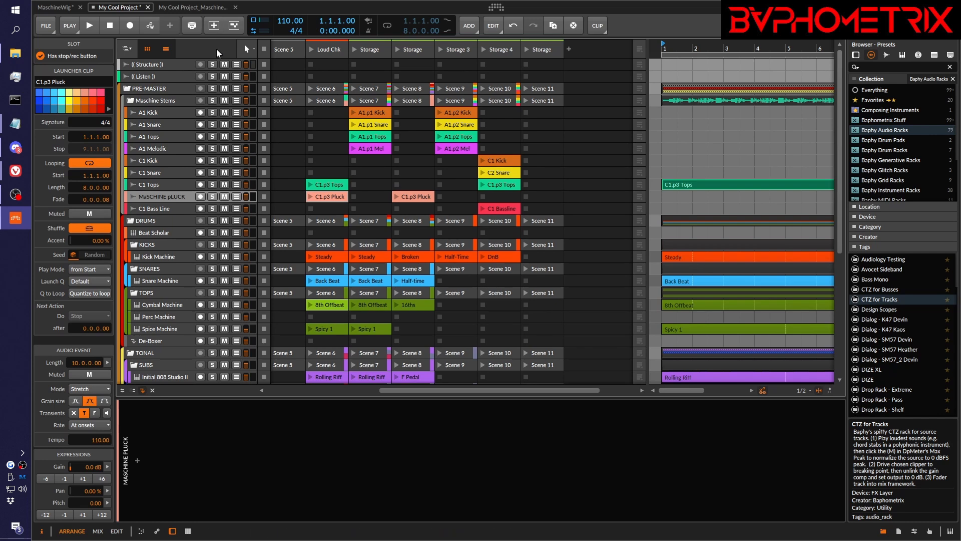
- Compare the C1 stem tracks and clips in the Maschine project with their copies in My Cool Project
left_click(192, 8)
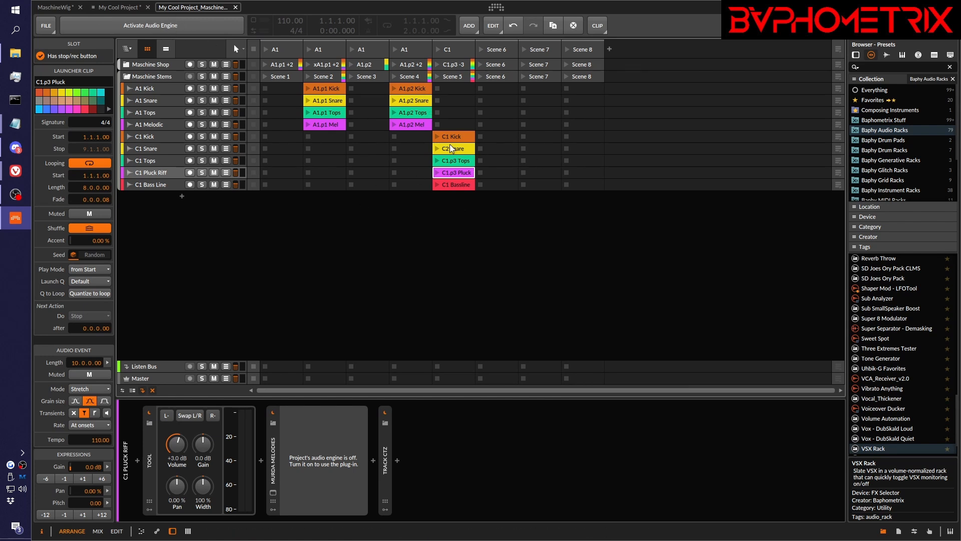
left_click(119, 7)
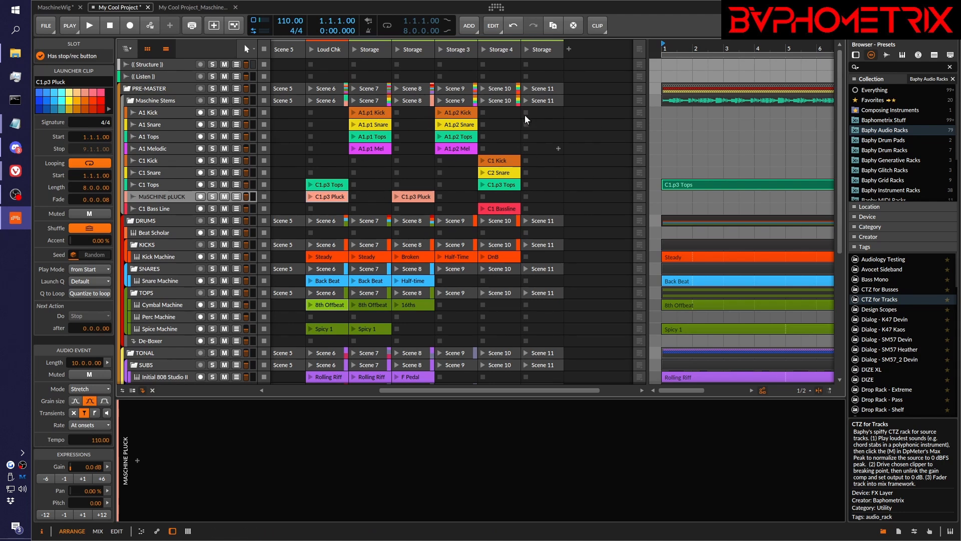
left_click(186, 6)
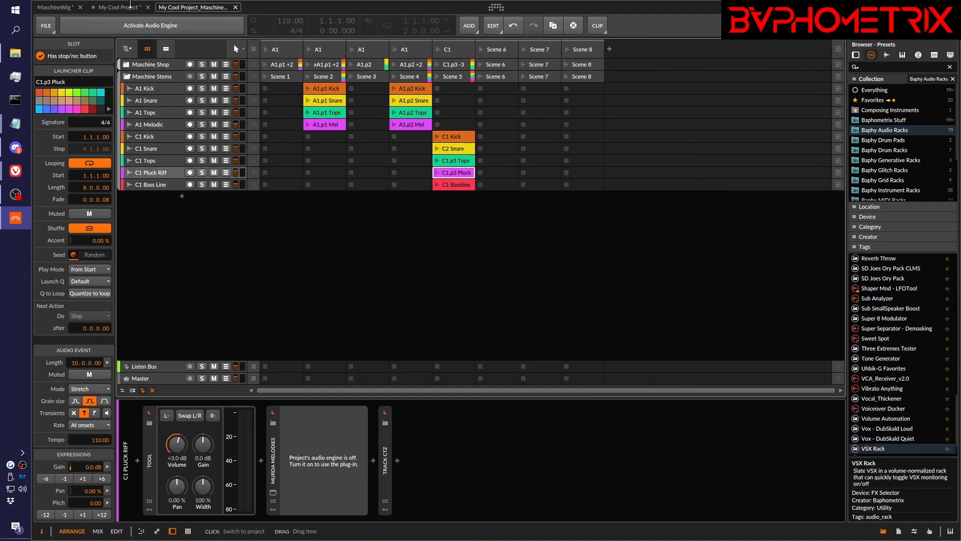
left_click(121, 8)
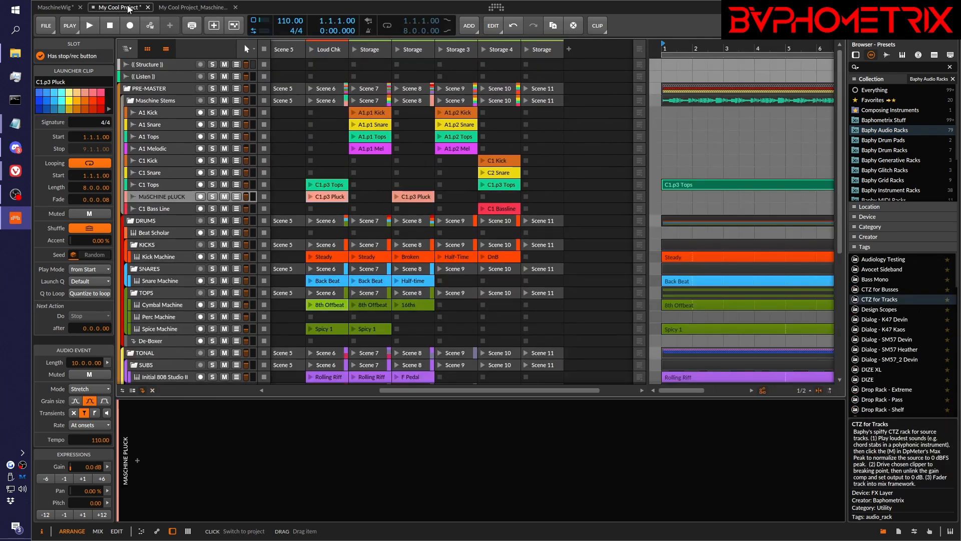
left_click(183, 9)
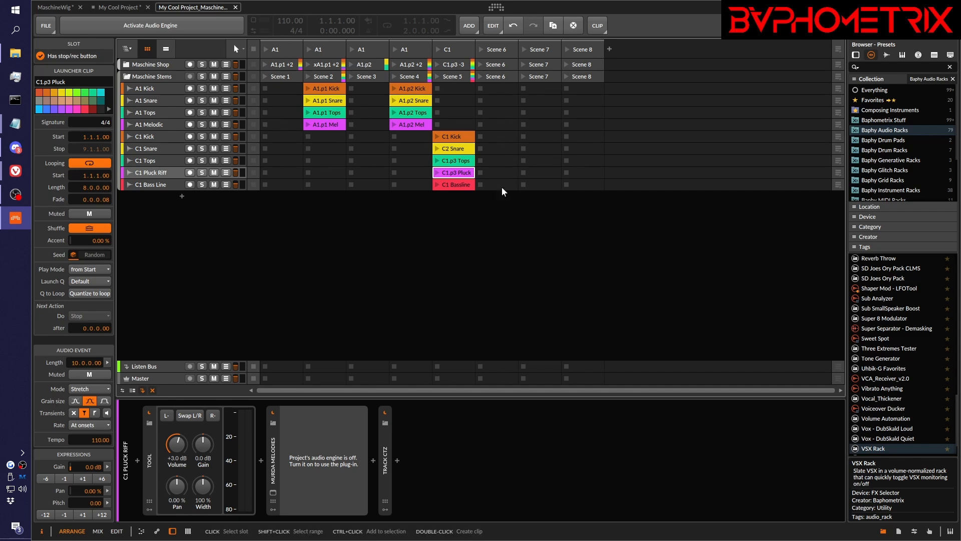
left_click(131, 8)
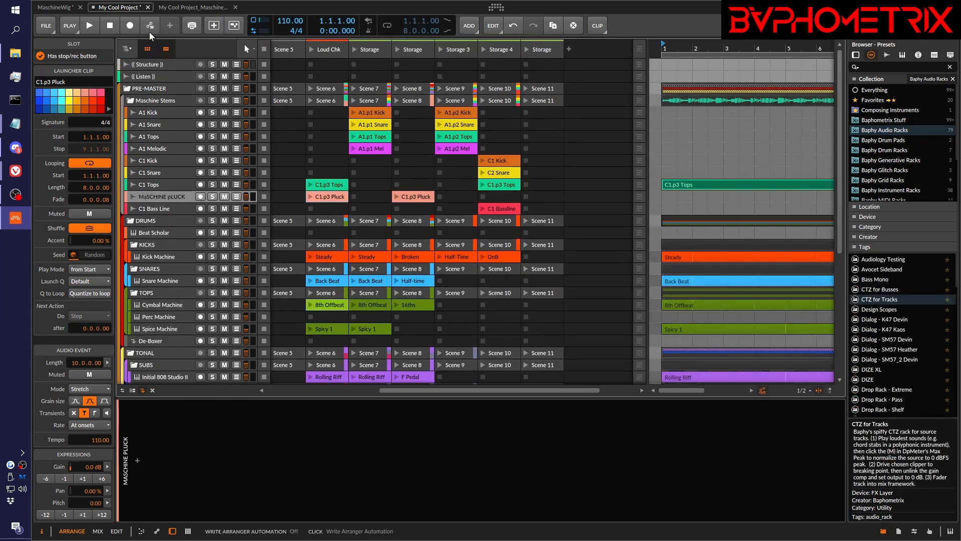